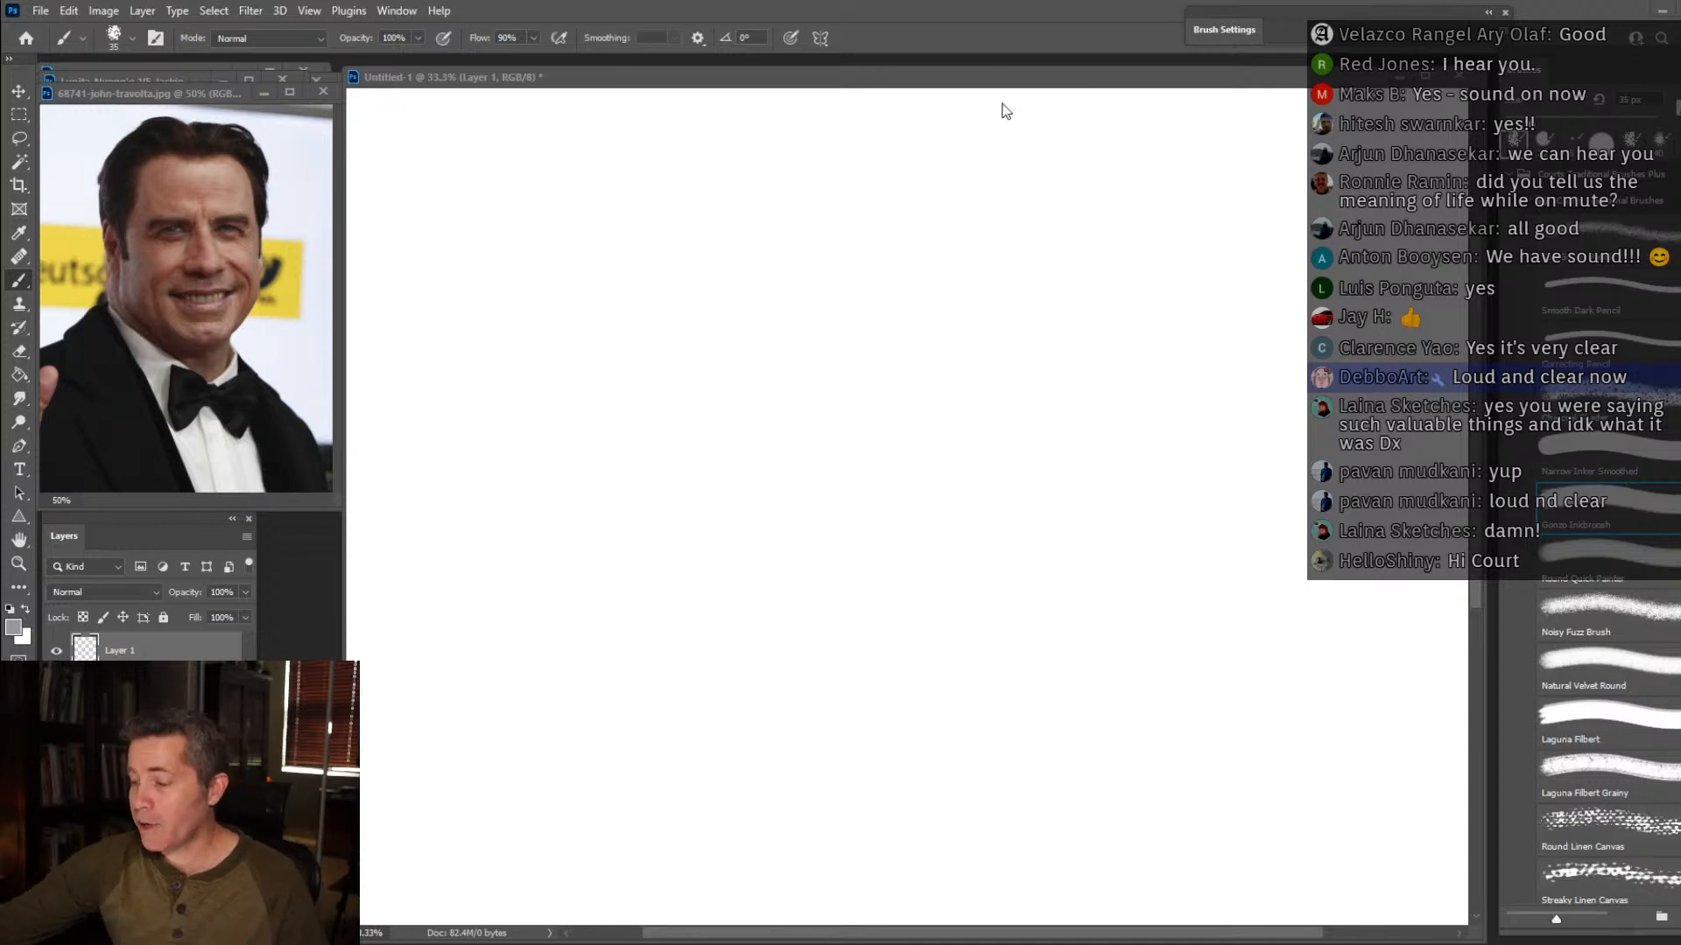
Nudge the blank canvas window and the reference photo window apart, and make the canvas active for drawing.
drag(1008, 79, 1026, 75)
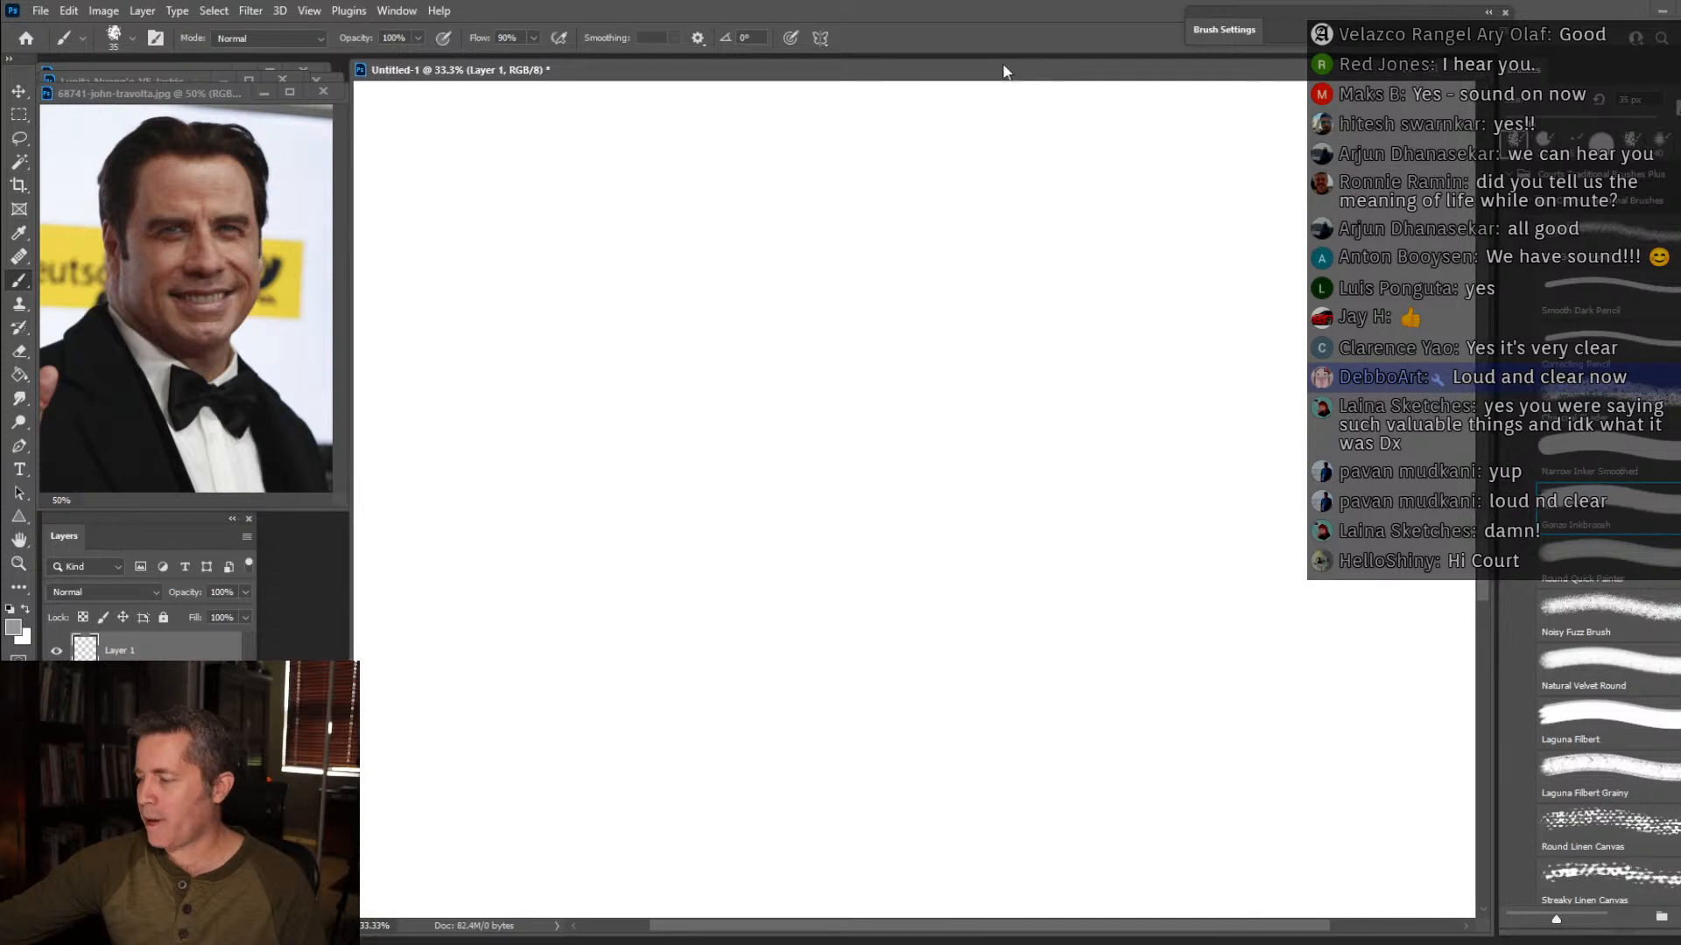
drag(199, 106, 210, 104)
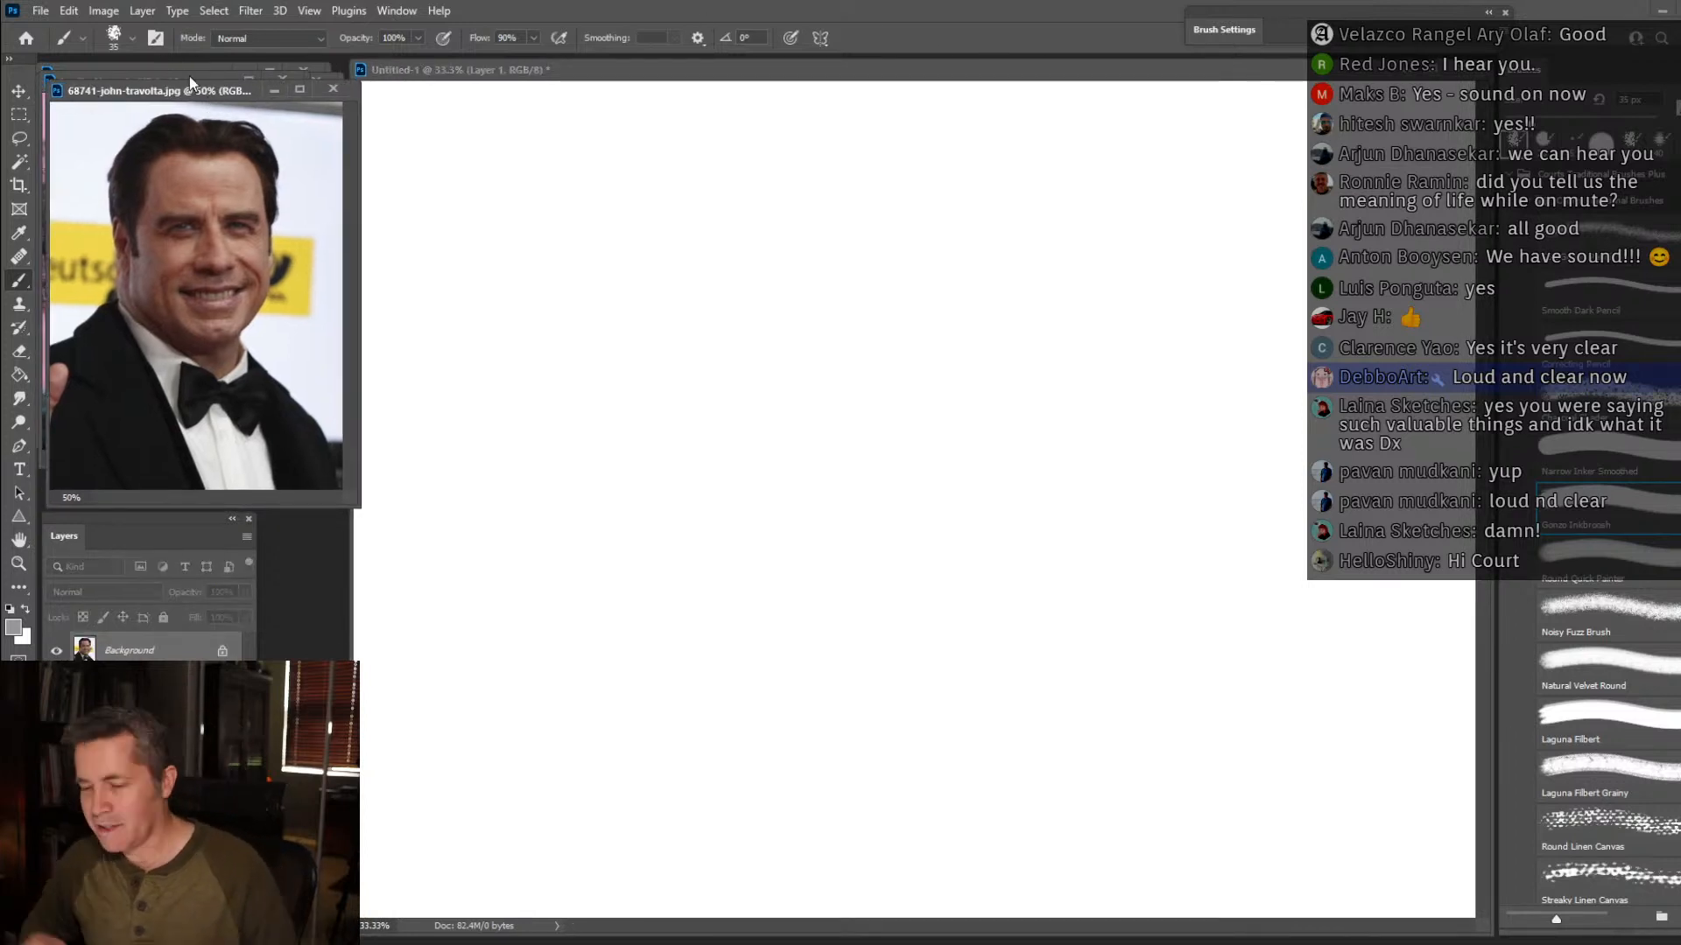
click(772, 80)
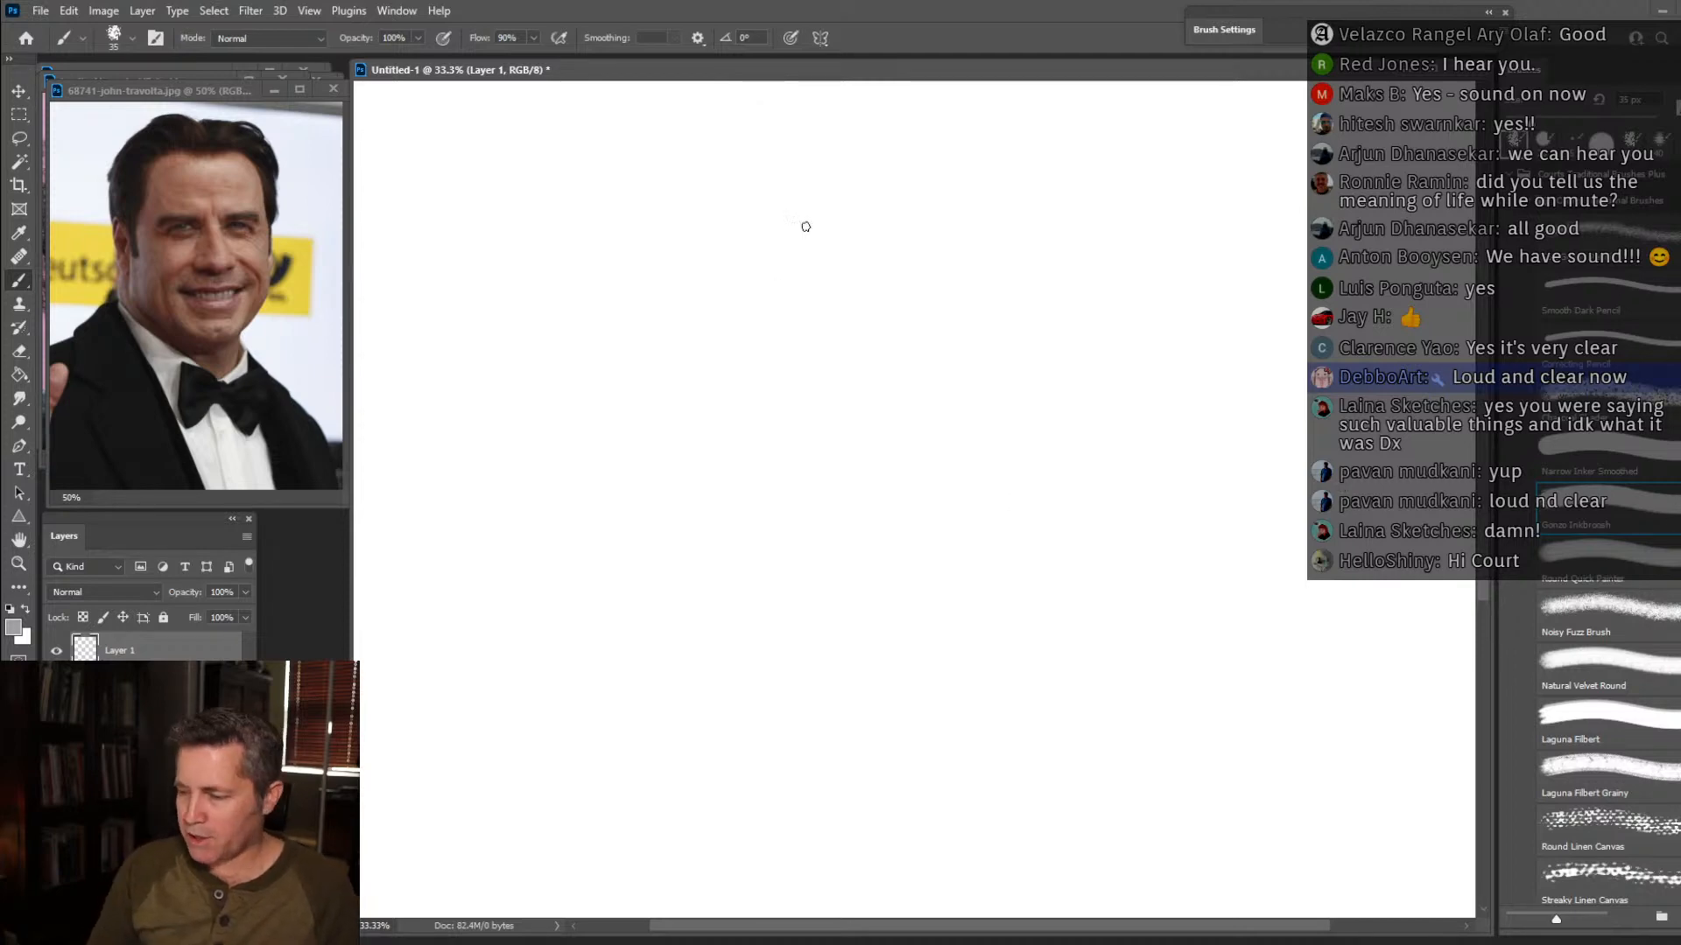
Sketch the hairline arch across the forehead and the left temple and sideburn with loose grey brush strokes.
mouse_move(737, 235)
mouse_down()
mouse_move(910, 174)
mouse_move(1056, 266)
mouse_up()
mouse_move(1056, 265)
mouse_down()
mouse_move(836, 183)
mouse_move(695, 259)
mouse_up()
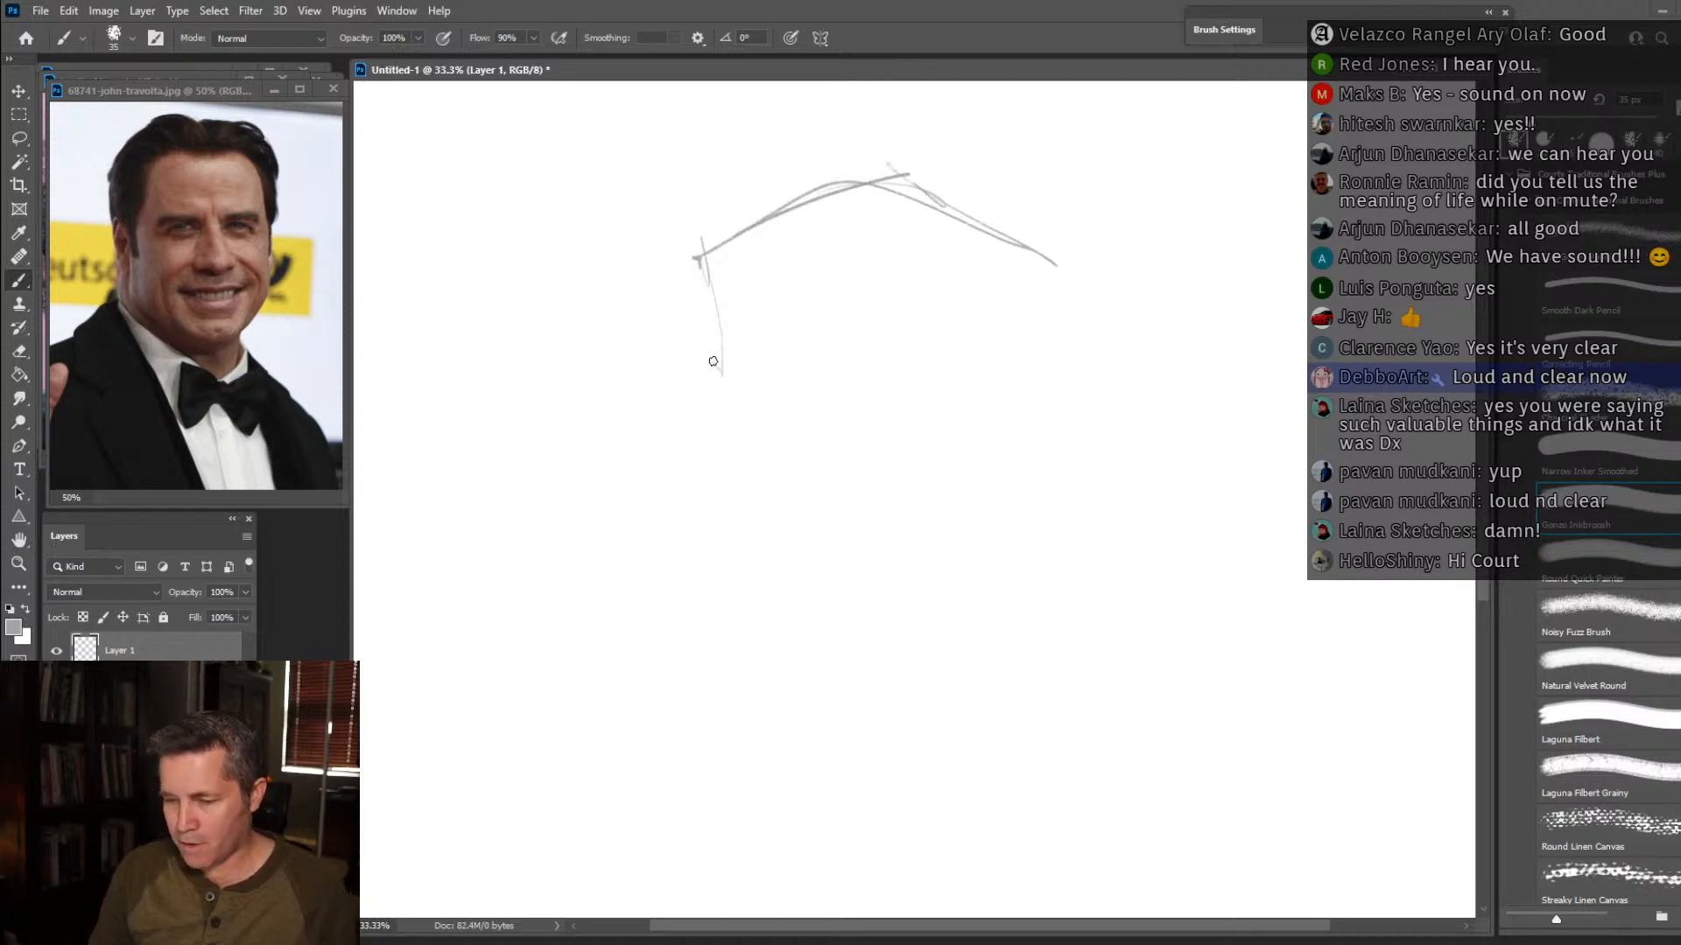
mouse_move(687, 424)
mouse_down()
mouse_move(645, 424)
mouse_move(563, 593)
mouse_move(687, 689)
mouse_move(916, 791)
mouse_move(1021, 777)
mouse_move(1111, 683)
mouse_move(1180, 670)
mouse_move(1194, 462)
mouse_move(1088, 374)
mouse_move(1050, 287)
mouse_move(919, 180)
mouse_move(689, 252)
mouse_move(657, 423)
mouse_move(580, 424)
mouse_move(600, 477)
mouse_move(657, 408)
mouse_move(654, 333)
mouse_up()
drag(658, 435, 696, 401)
mouse_move(690, 409)
mouse_down()
mouse_move(718, 329)
mouse_move(692, 270)
mouse_move(727, 224)
mouse_up()
Sketch the outer contour of the hair and continue the face outline around the wide cheeks and jaw.
mouse_move(657, 332)
mouse_down()
mouse_move(644, 260)
mouse_move(713, 169)
mouse_up()
mouse_move(886, 140)
mouse_down()
mouse_move(754, 137)
mouse_move(641, 261)
mouse_up()
mouse_move(909, 115)
mouse_down()
mouse_move(1044, 144)
mouse_move(1073, 171)
mouse_move(1109, 338)
mouse_move(1099, 394)
mouse_up()
drag(1065, 317, 1068, 373)
mouse_move(1113, 427)
mouse_down()
mouse_move(1189, 504)
mouse_move(1216, 591)
mouse_move(1186, 678)
mouse_up()
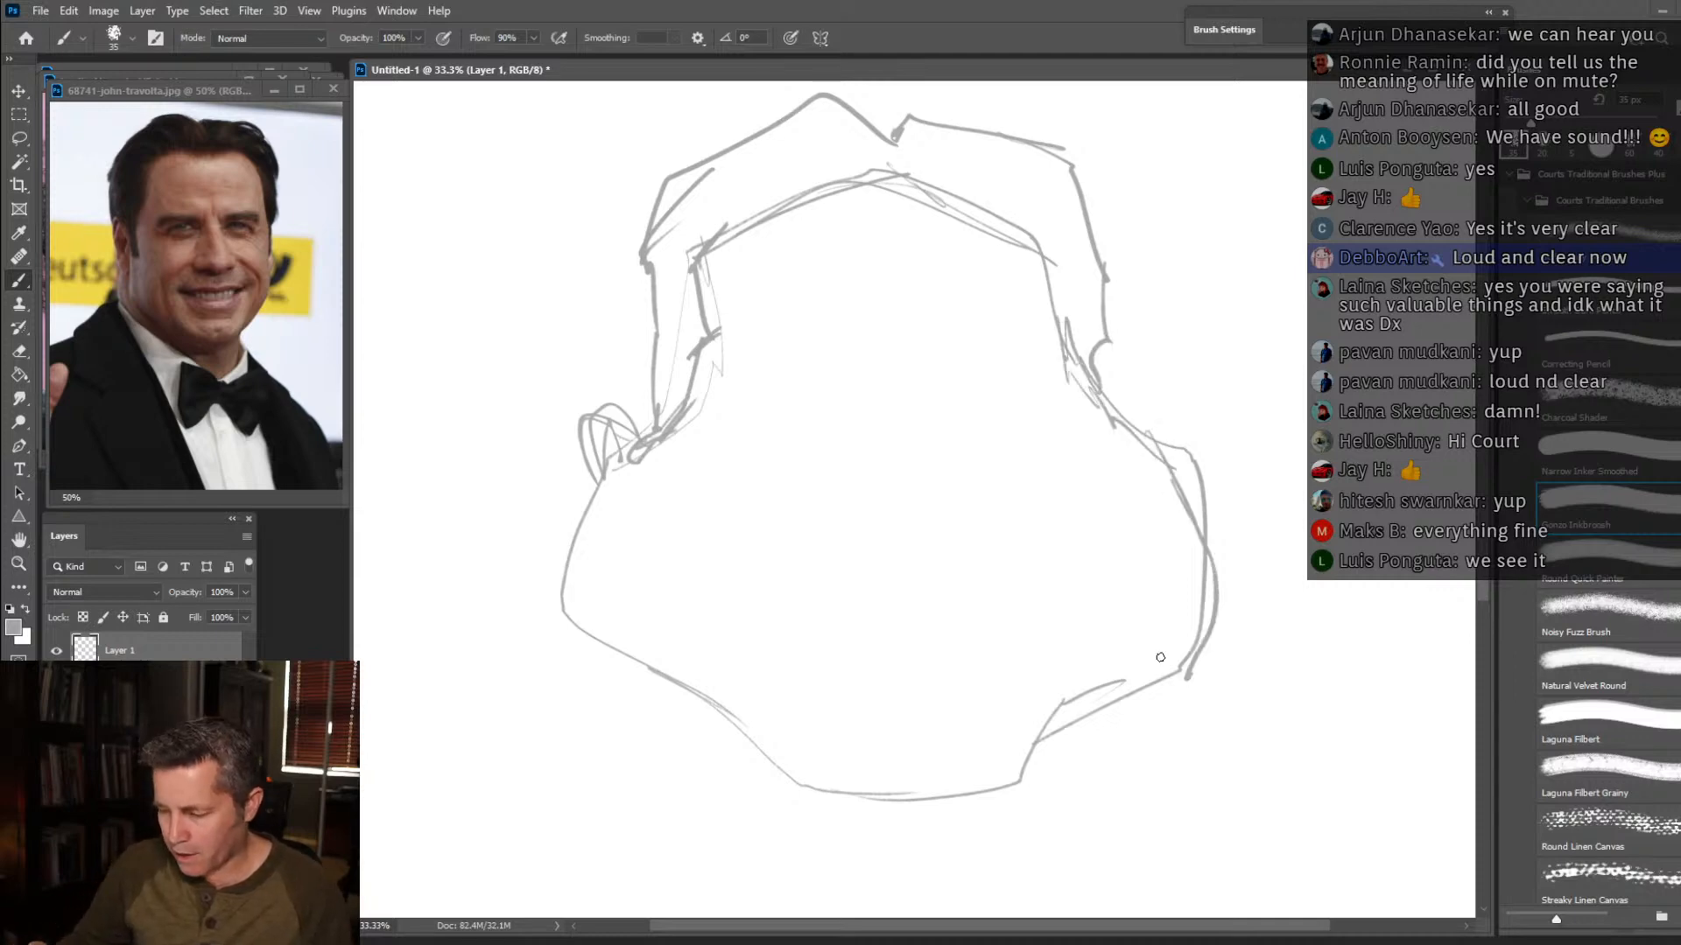
Refine the left jaw and chin lines, and sketch the wide smiling mouth with its smile folds.
mouse_move(641, 436)
mouse_down()
mouse_move(571, 600)
mouse_move(600, 670)
mouse_move(668, 716)
mouse_up()
drag(716, 639, 770, 775)
mouse_move(689, 610)
mouse_down()
mouse_move(728, 706)
mouse_move(817, 786)
mouse_move(1000, 779)
mouse_move(1053, 724)
mouse_move(1106, 534)
mouse_move(1089, 553)
mouse_move(1023, 529)
mouse_move(1044, 549)
mouse_move(956, 571)
mouse_move(724, 542)
mouse_up()
mouse_move(917, 632)
mouse_down()
mouse_move(1010, 615)
mouse_move(1068, 557)
mouse_up()
mouse_move(974, 617)
mouse_down()
mouse_move(815, 631)
mouse_move(705, 536)
mouse_move(738, 536)
mouse_move(693, 521)
mouse_move(719, 593)
mouse_move(778, 486)
mouse_up()
drag(1030, 491, 1125, 521)
drag(1040, 494, 1045, 500)
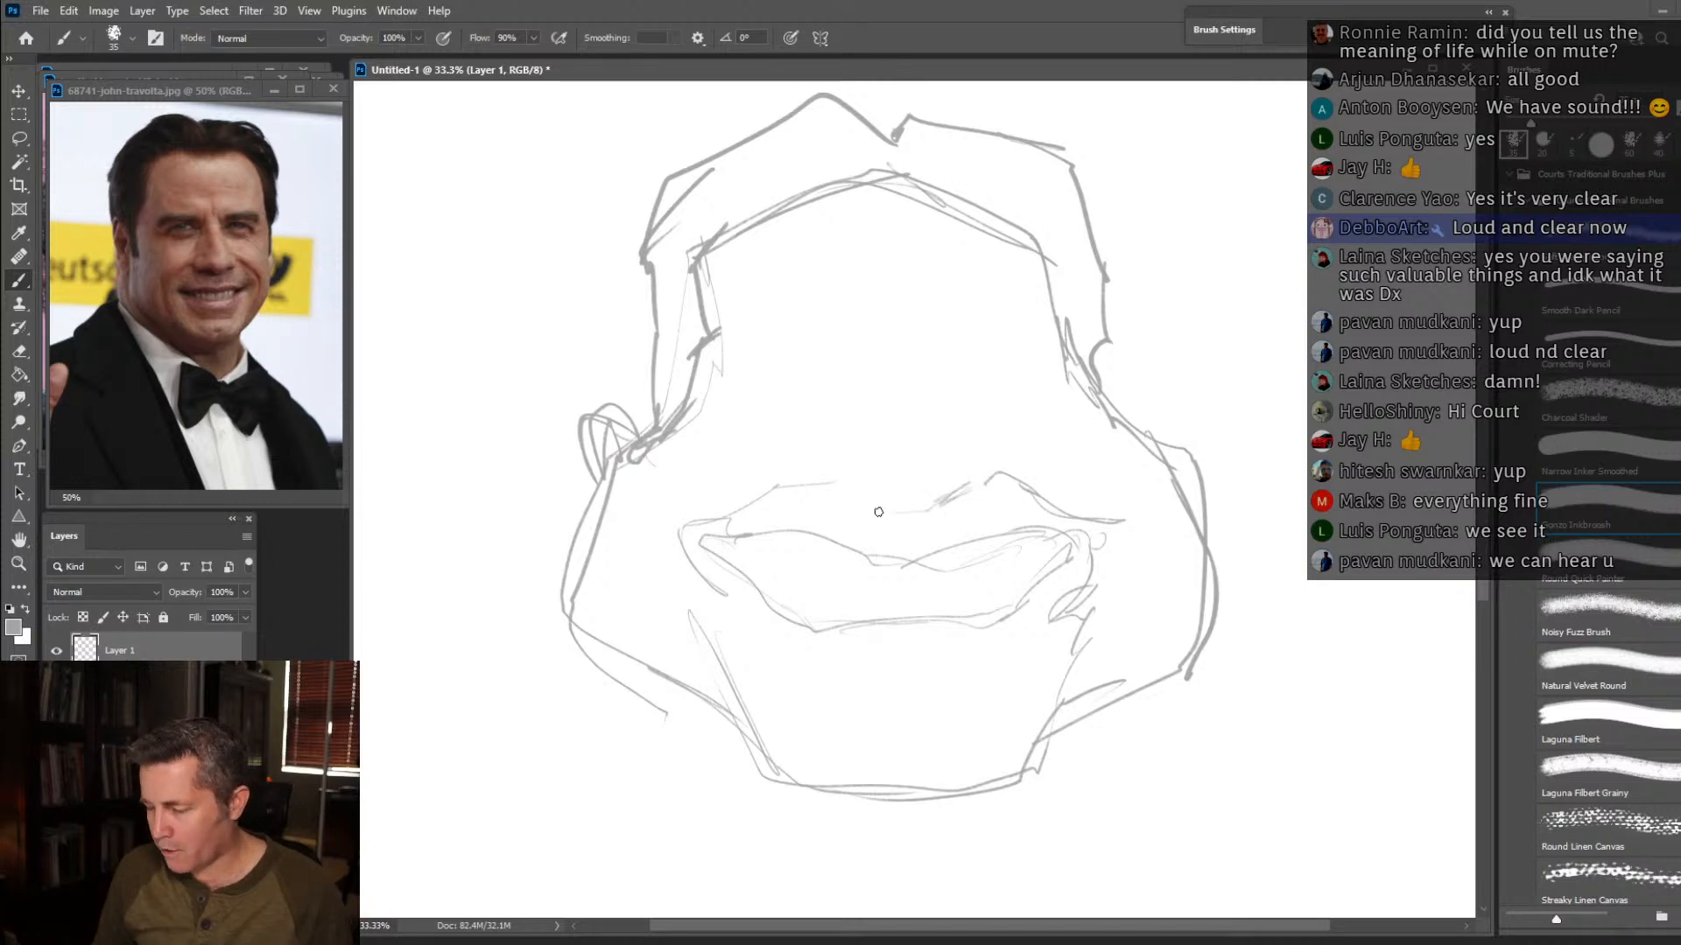
Sketch small narrow eyes high above the mouth, with thick angular eyebrows over them.
drag(796, 395, 1005, 396)
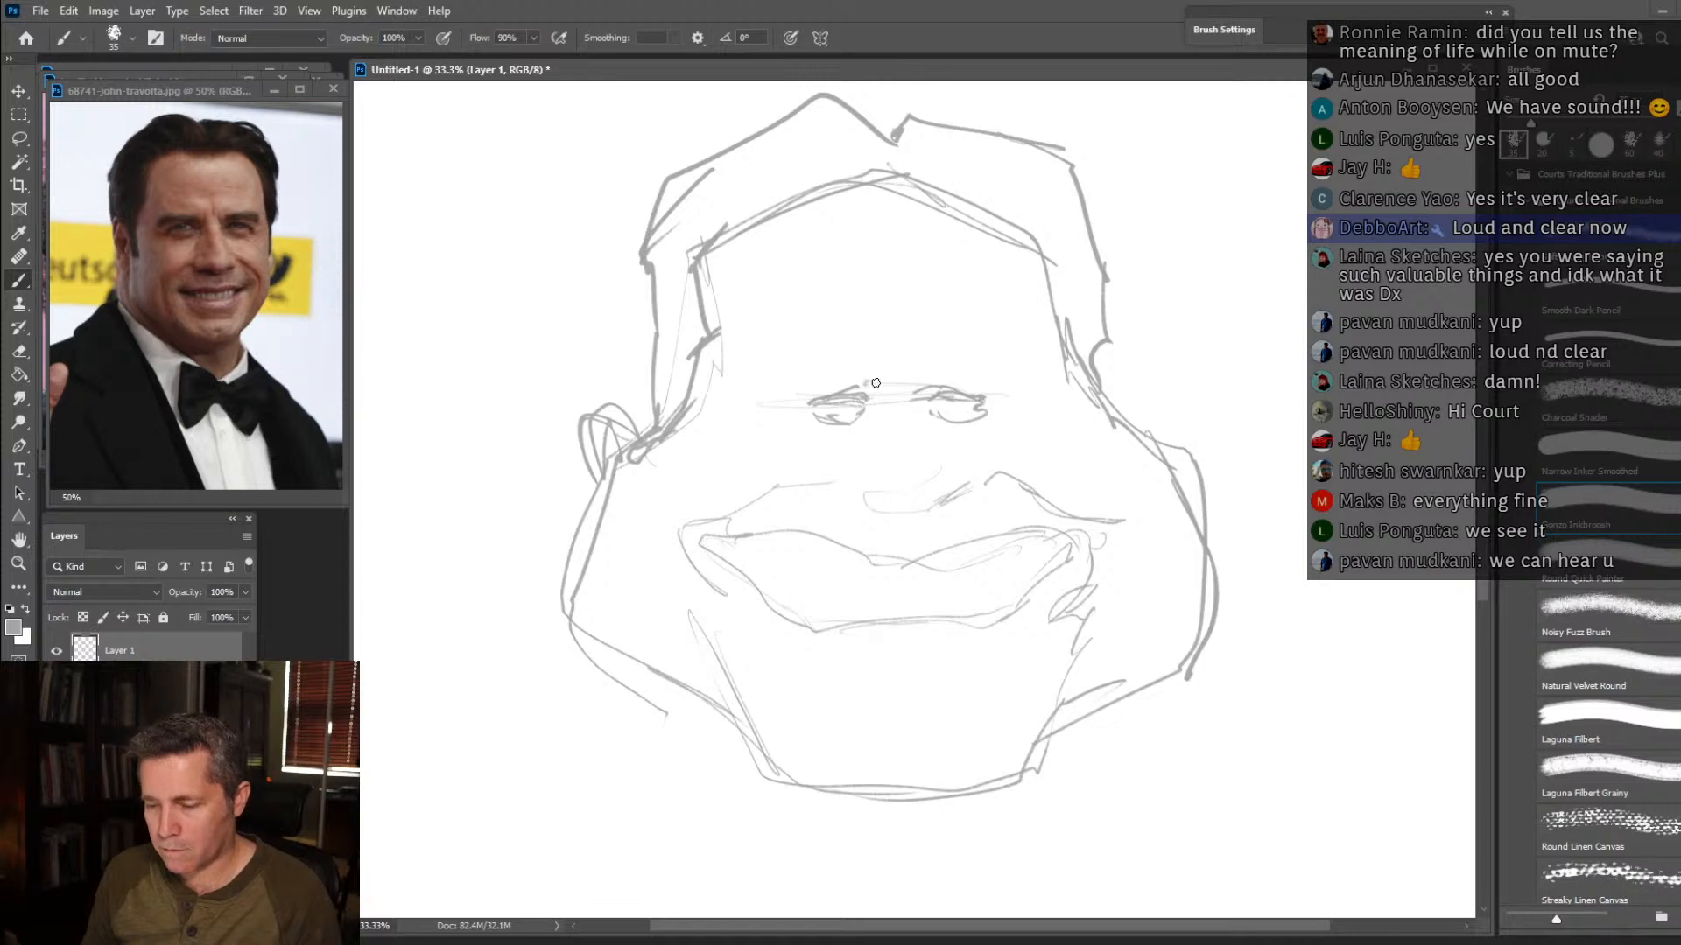
mouse_move(890, 357)
mouse_down()
mouse_move(869, 387)
mouse_move(786, 377)
mouse_move(770, 395)
mouse_move(777, 347)
mouse_move(797, 342)
mouse_move(883, 344)
mouse_move(903, 389)
mouse_move(911, 345)
mouse_move(916, 385)
mouse_move(986, 365)
mouse_move(977, 337)
mouse_move(1019, 378)
mouse_up()
Darken the angular hairline and erase the stray construction lines beneath it on the forehead.
mouse_move(975, 170)
mouse_down()
mouse_move(891, 208)
mouse_move(842, 174)
mouse_move(743, 196)
mouse_move(700, 254)
mouse_up()
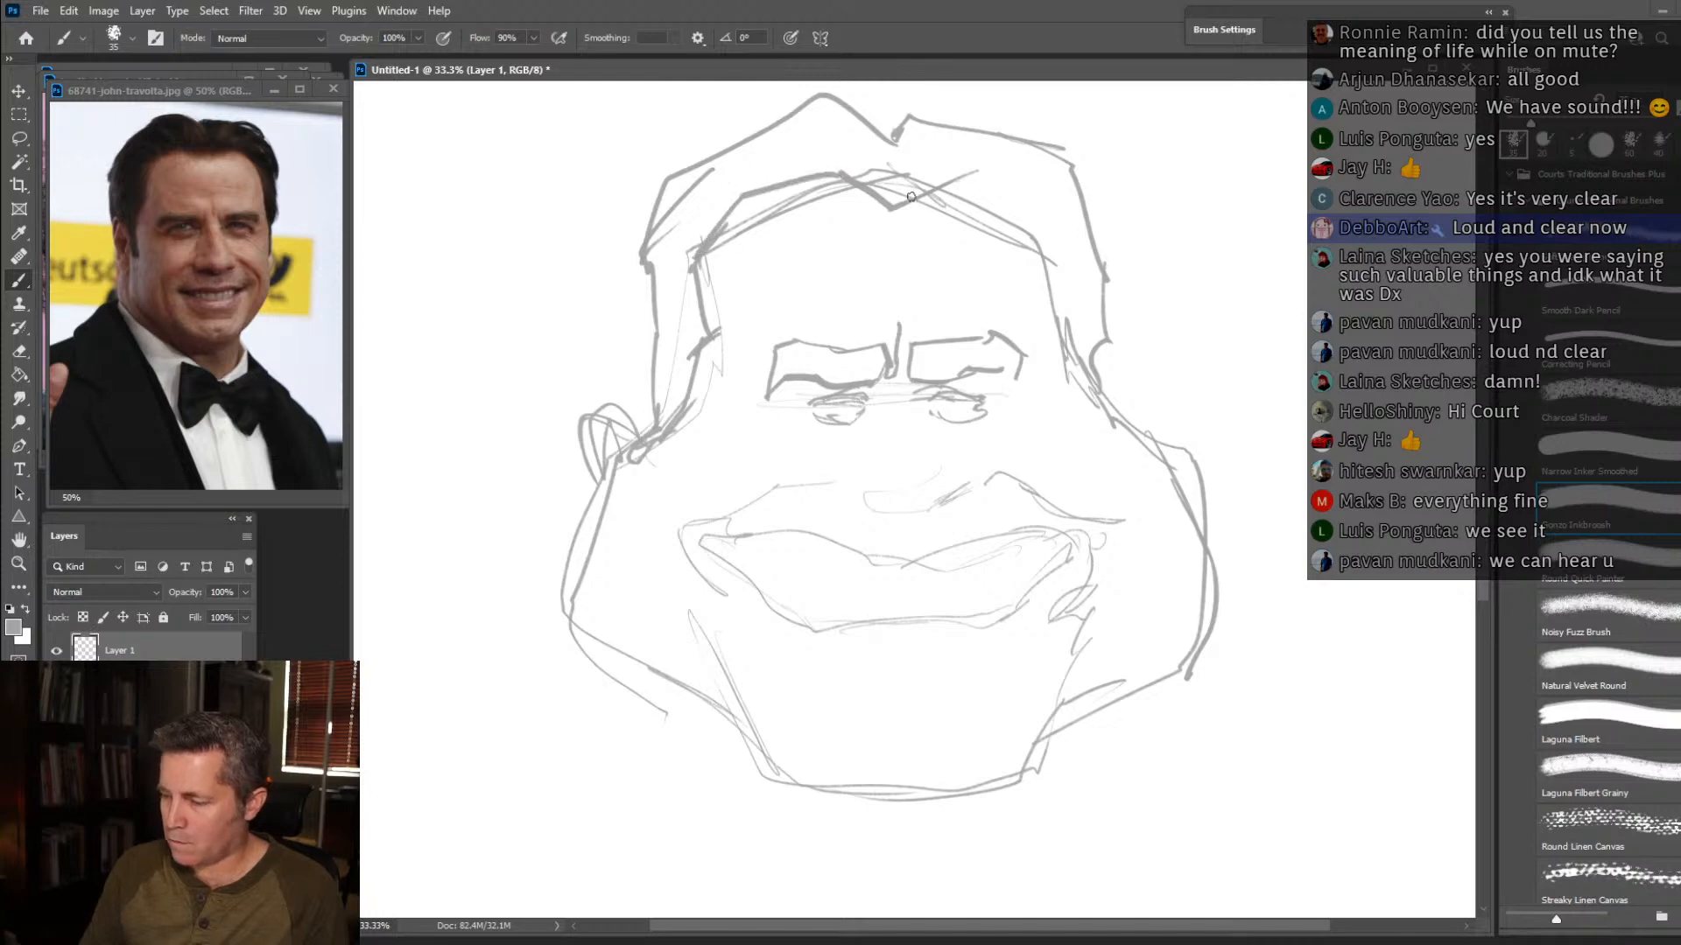
mouse_move(957, 187)
mouse_down()
mouse_move(1028, 204)
mouse_move(1048, 260)
mouse_up()
key(e)
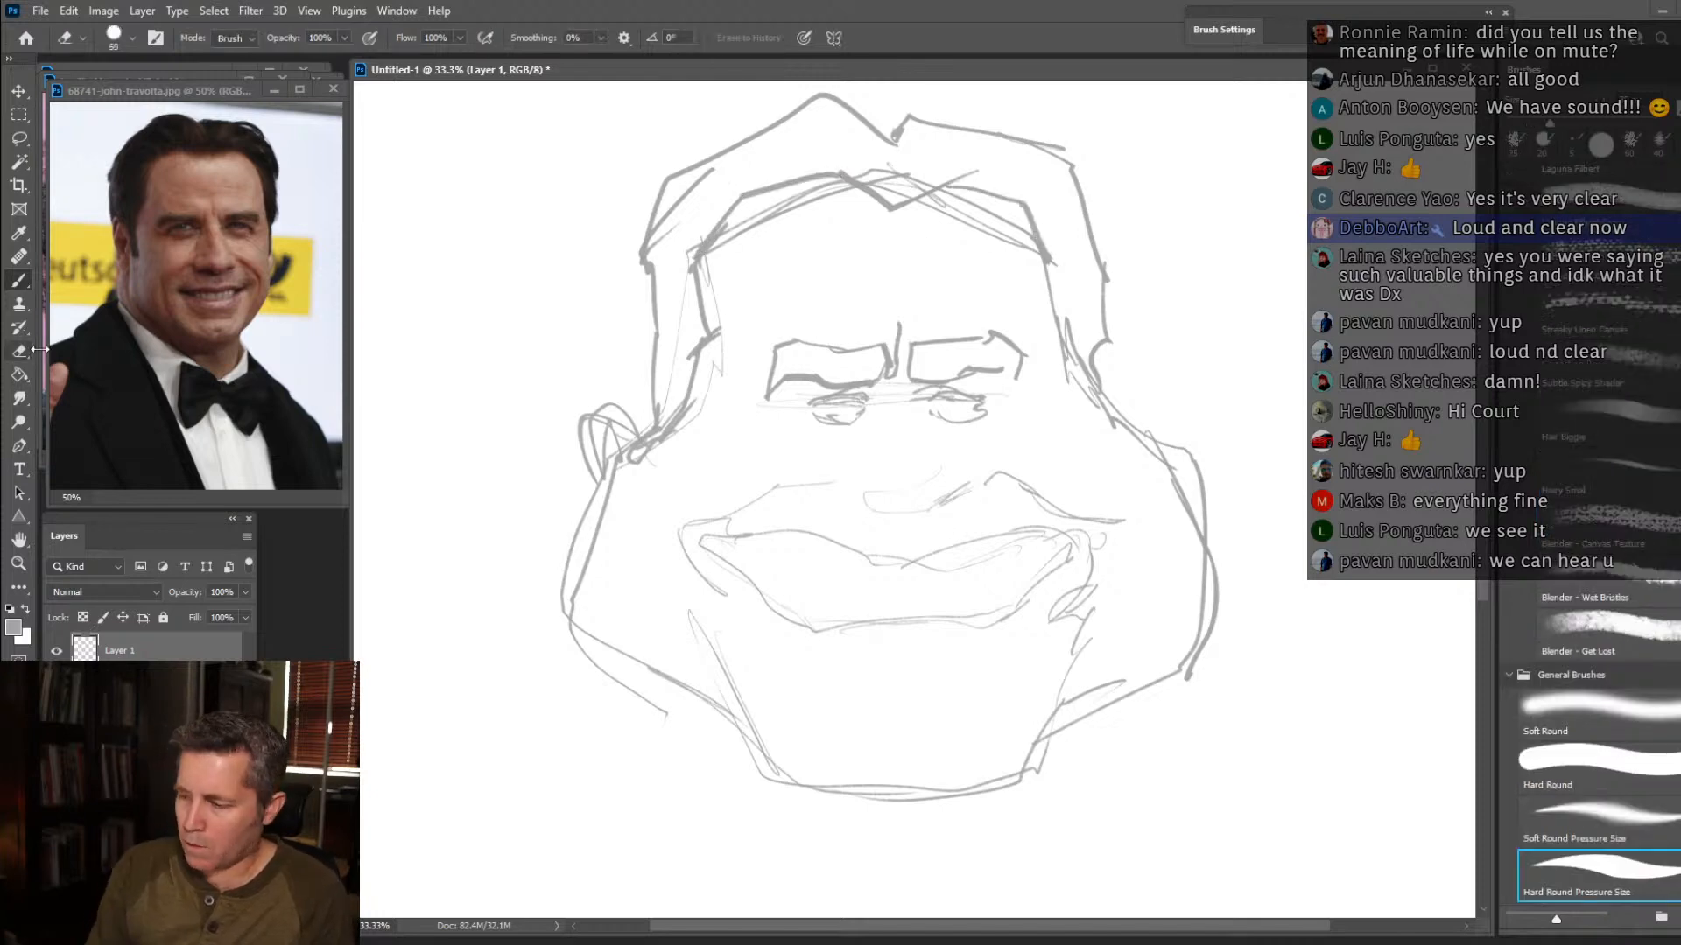
drag(975, 214, 1012, 235)
drag(944, 208, 894, 207)
drag(1021, 236, 1042, 281)
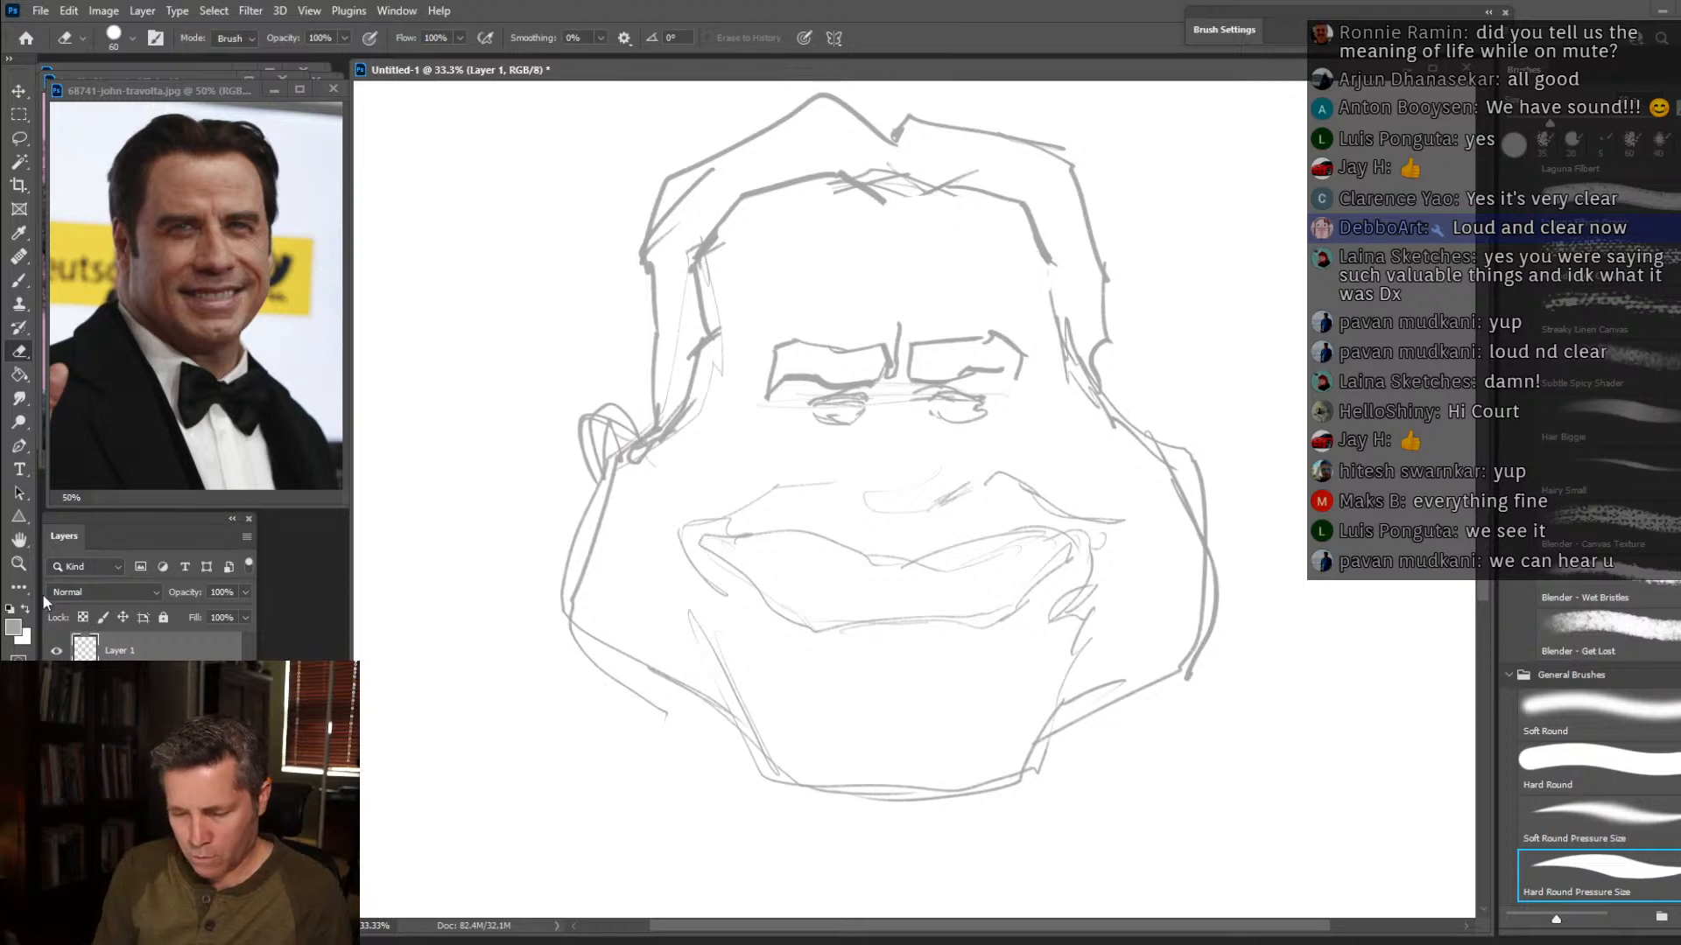
Sketch the nose with its nostrils, and add the right ear and crease lines around the eyes.
key(b)
mouse_move(916, 381)
mouse_down()
mouse_move(1018, 360)
mouse_move(1016, 391)
mouse_move(1026, 376)
mouse_move(1114, 411)
mouse_move(1131, 376)
mouse_move(1152, 448)
mouse_up()
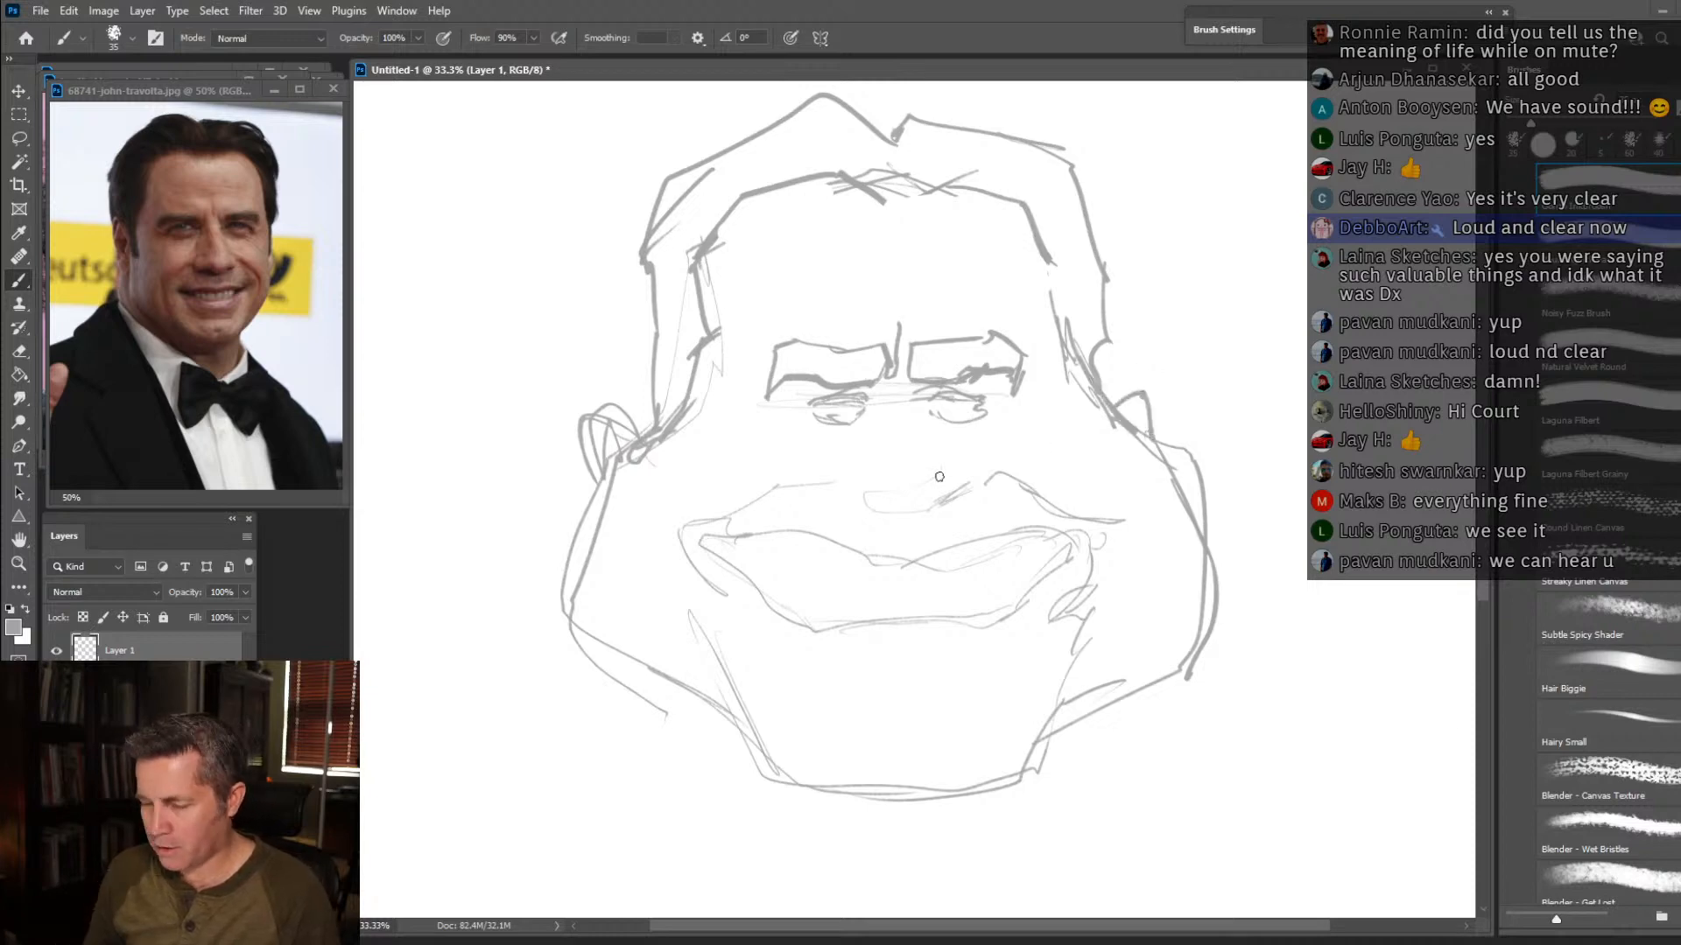
mouse_move(910, 384)
mouse_down()
mouse_move(953, 512)
mouse_move(892, 526)
mouse_move(870, 523)
mouse_move(862, 493)
mouse_move(830, 473)
mouse_up()
mouse_move(935, 500)
mouse_down()
mouse_move(853, 495)
mouse_move(891, 478)
mouse_move(875, 489)
mouse_move(919, 487)
mouse_move(859, 483)
mouse_move(922, 489)
mouse_move(934, 468)
mouse_move(931, 483)
mouse_move(916, 405)
mouse_move(903, 381)
mouse_move(884, 419)
mouse_up()
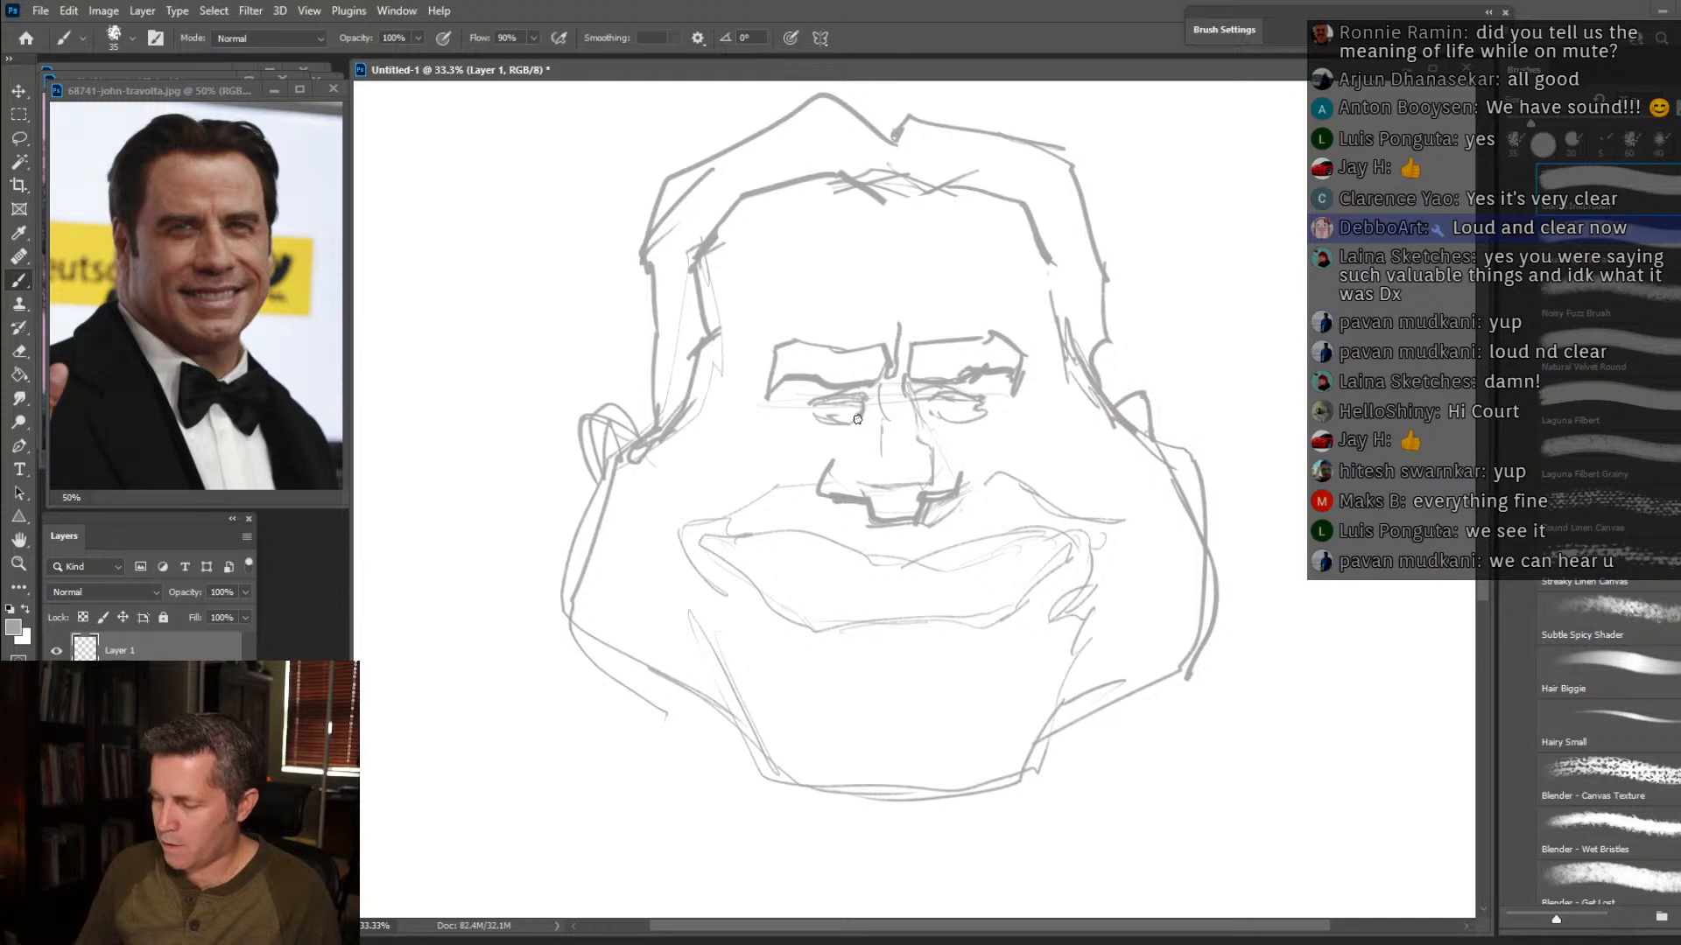
mouse_move(747, 394)
mouse_down()
mouse_move(1027, 397)
mouse_move(1038, 383)
mouse_up()
drag(957, 480, 952, 459)
drag(850, 500, 836, 463)
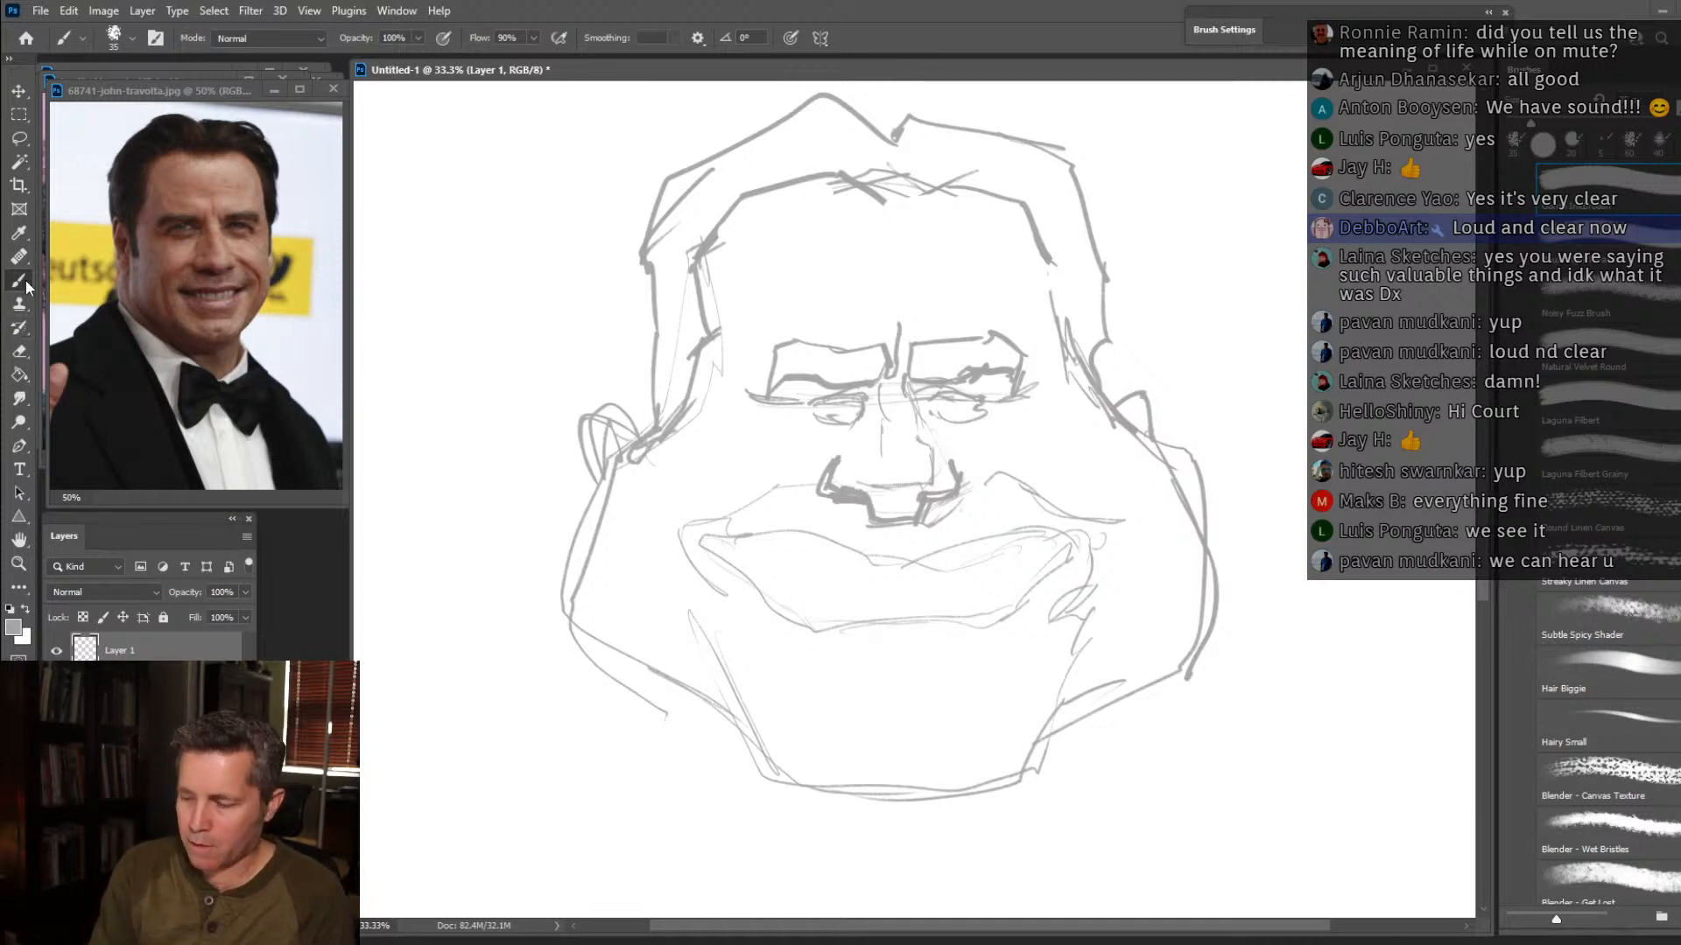
Erase the stray lines around the base of the nose and redraw the right nostril wing.
click(20, 352)
mouse_move(842, 507)
mouse_down()
mouse_move(818, 468)
mouse_move(875, 533)
mouse_move(915, 518)
mouse_move(915, 488)
mouse_up()
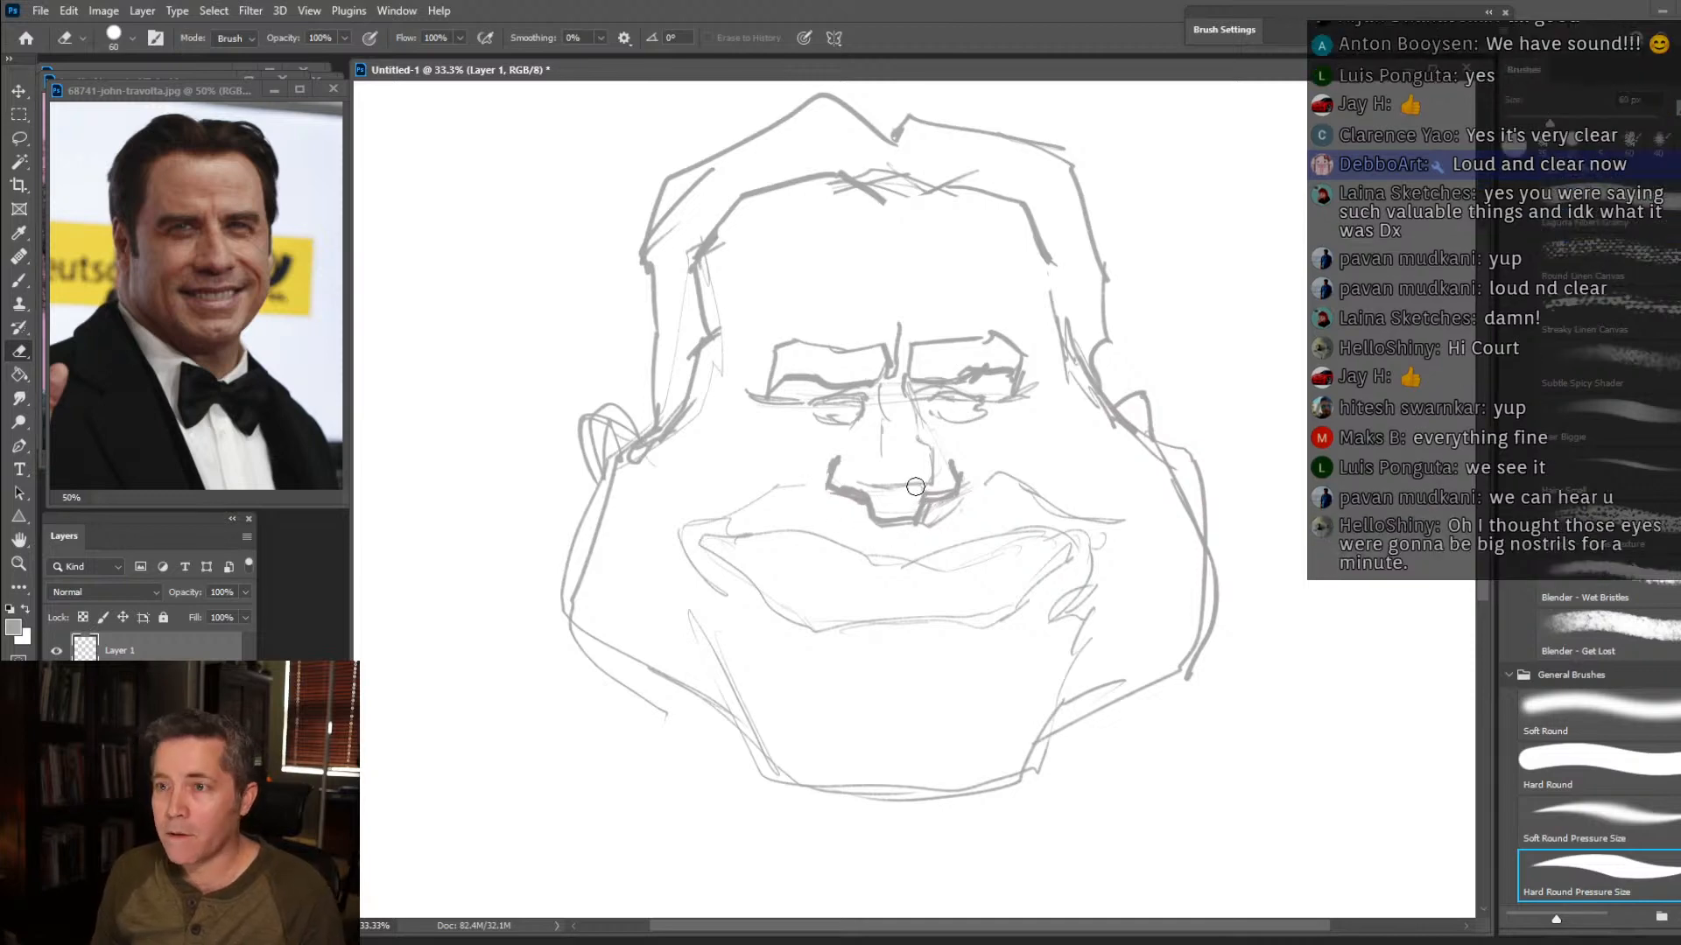
click(21, 284)
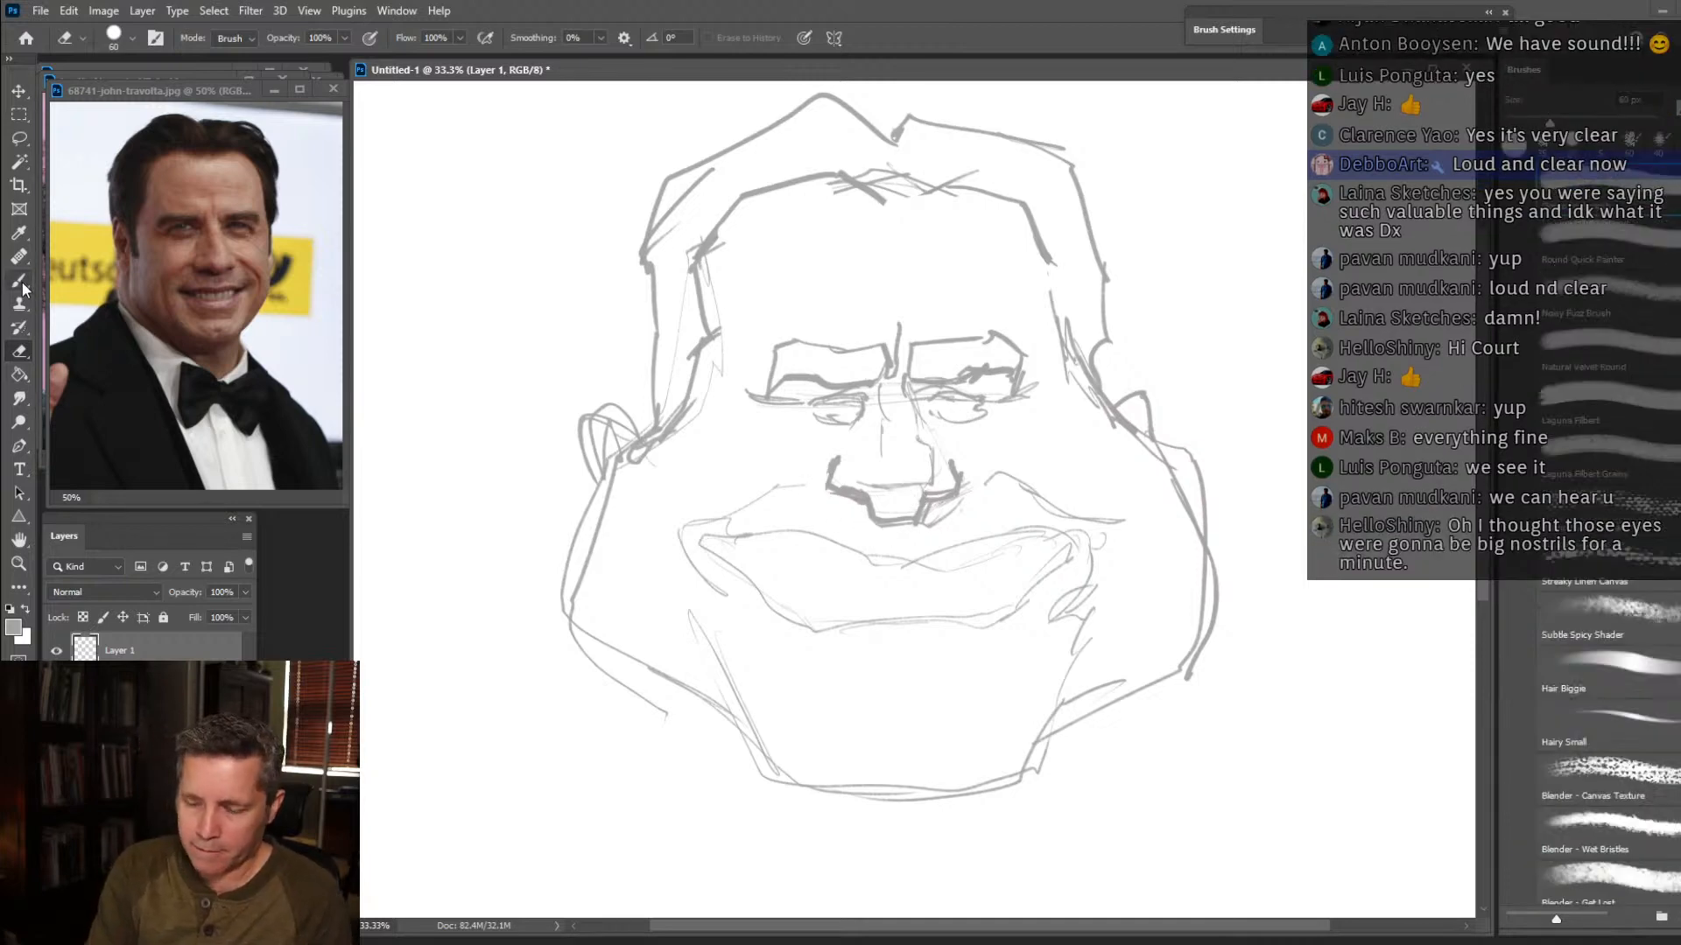
drag(927, 500, 937, 462)
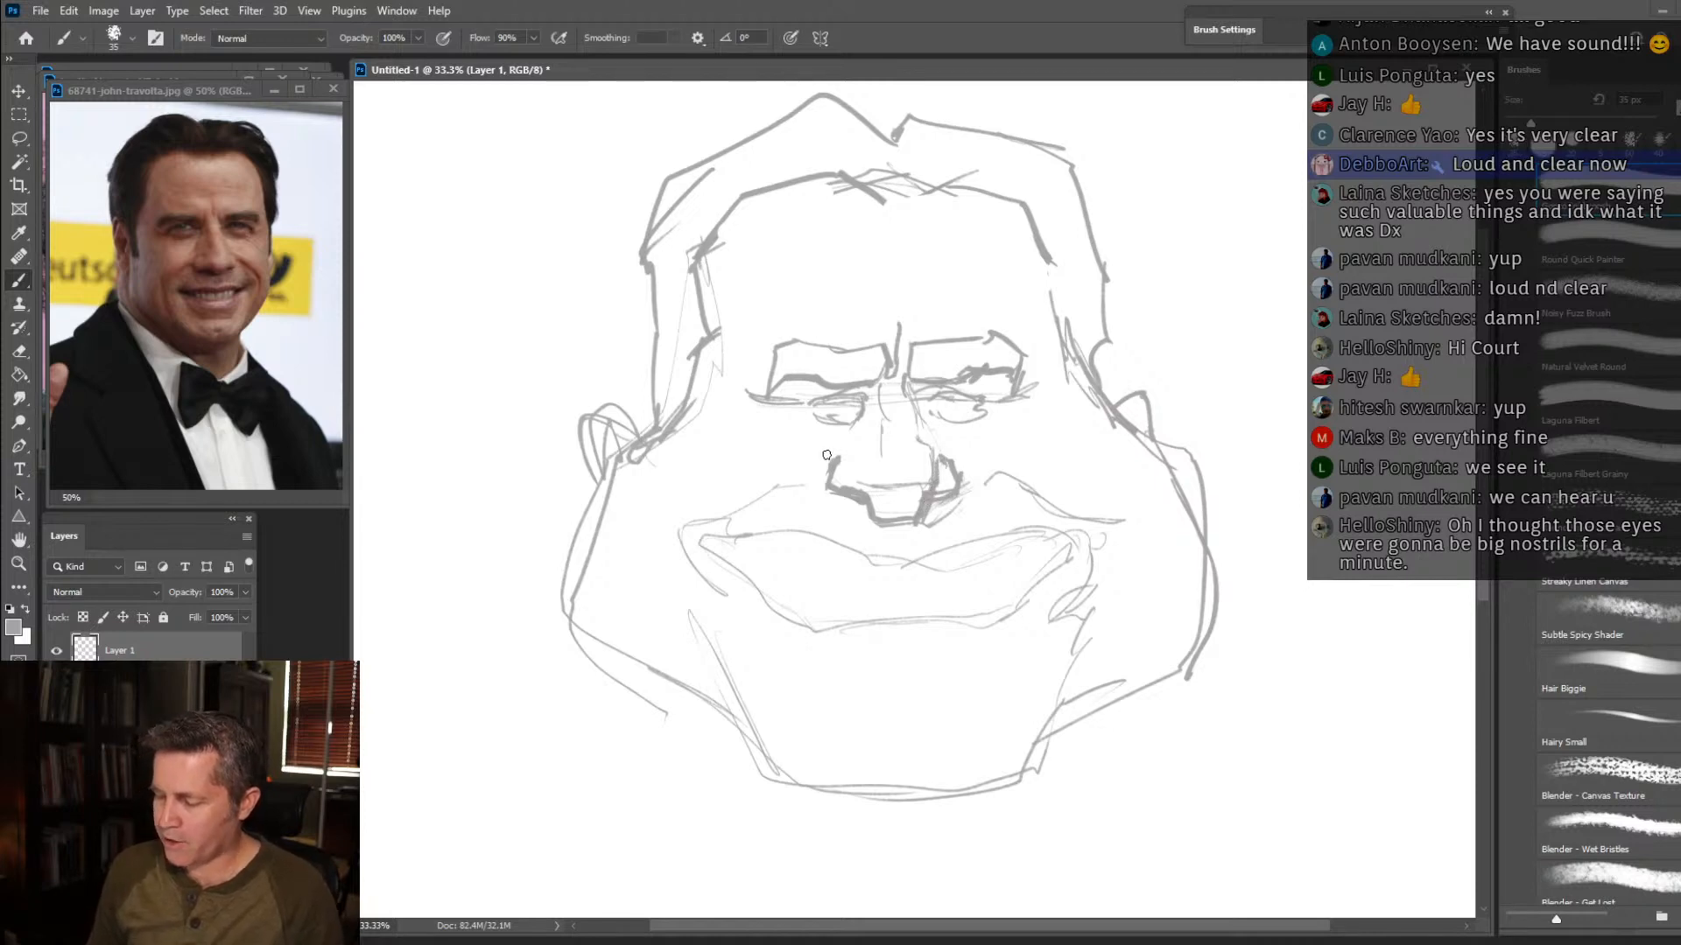
Darken the smile folds on both cheeks and strengthen the contour of the lower jaw and chin.
mouse_move(867, 443)
mouse_down()
mouse_move(696, 513)
mouse_move(680, 551)
mouse_up()
mouse_move(985, 477)
mouse_down()
mouse_move(1078, 513)
mouse_move(1038, 490)
mouse_move(1118, 513)
mouse_move(1102, 516)
mouse_move(1112, 565)
mouse_up()
mouse_move(603, 532)
mouse_down()
mouse_move(625, 638)
mouse_move(707, 687)
mouse_move(639, 661)
mouse_move(740, 730)
mouse_move(728, 707)
mouse_move(793, 780)
mouse_move(774, 772)
mouse_move(964, 793)
mouse_up()
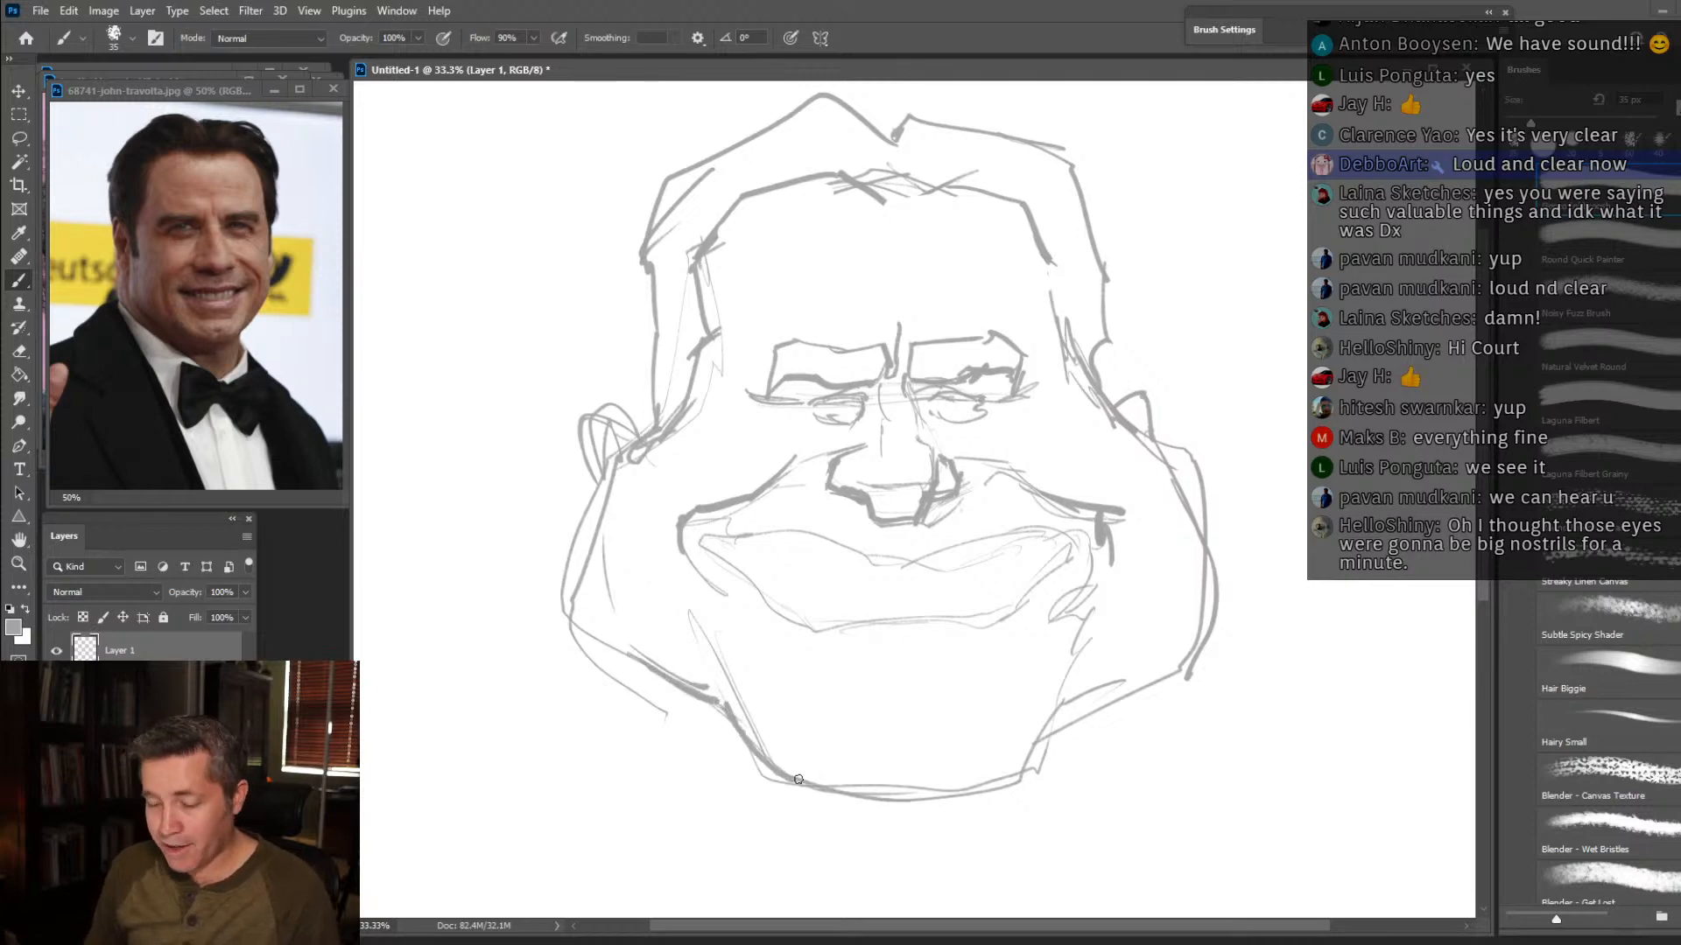
mouse_move(771, 744)
mouse_down()
mouse_move(809, 788)
mouse_move(922, 806)
mouse_move(1023, 787)
mouse_move(1097, 615)
mouse_up()
mouse_move(1057, 693)
mouse_down()
mouse_move(1012, 770)
mouse_move(970, 800)
mouse_up()
Draw the lower lip, darken the upper lip and mouth corners, and divide the grin into individual teeth.
mouse_move(844, 661)
mouse_down()
mouse_move(934, 659)
mouse_move(1005, 634)
mouse_move(993, 650)
mouse_move(844, 663)
mouse_move(770, 630)
mouse_up()
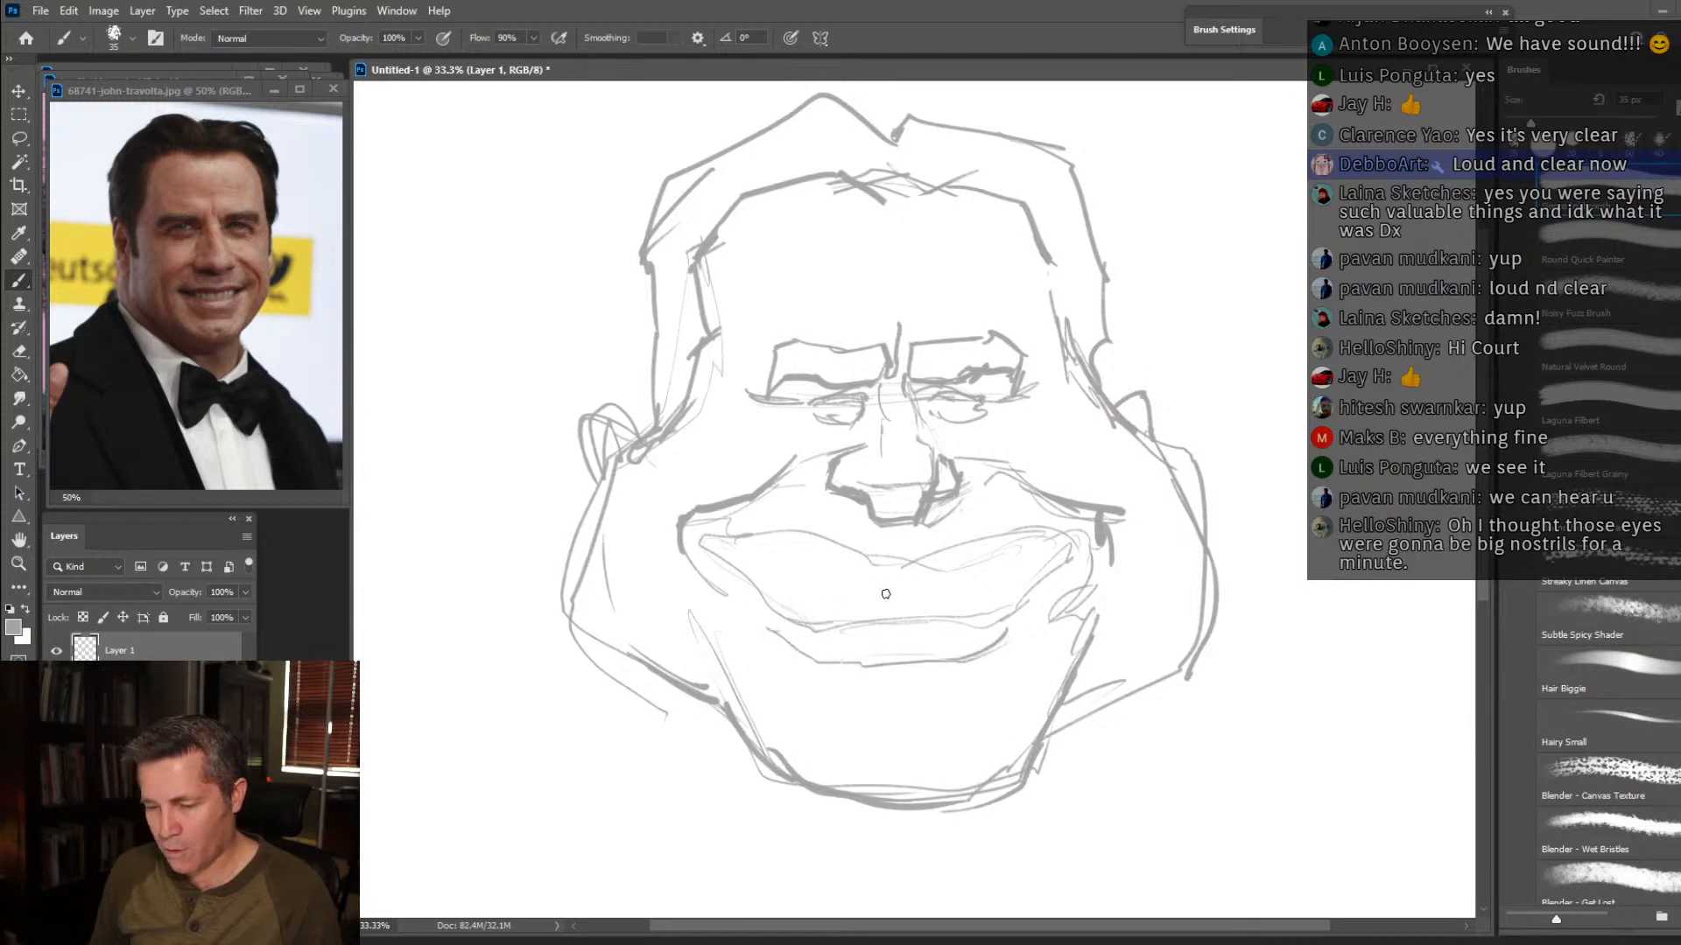
mouse_move(891, 573)
mouse_down()
mouse_move(986, 539)
mouse_move(1056, 543)
mouse_move(877, 570)
mouse_move(835, 547)
mouse_move(710, 547)
mouse_move(738, 512)
mouse_up()
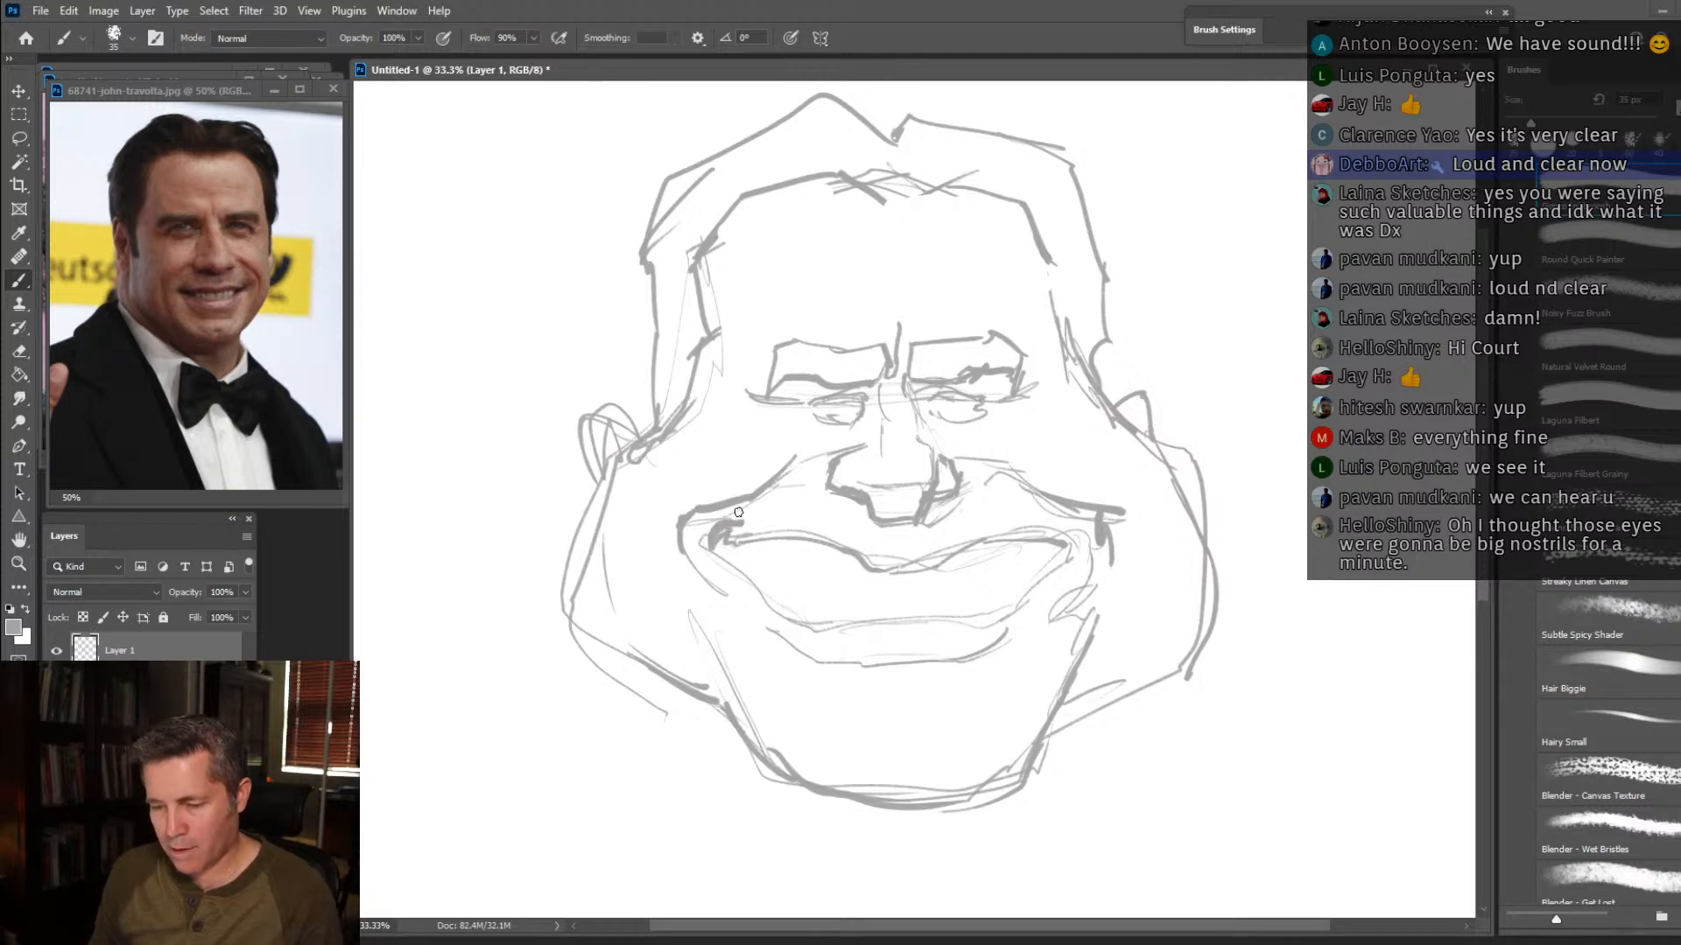
mouse_move(1057, 560)
mouse_down()
mouse_move(1080, 550)
mouse_move(998, 541)
mouse_up()
mouse_move(751, 518)
mouse_down()
mouse_move(707, 539)
mouse_move(735, 528)
mouse_move(727, 515)
mouse_move(762, 537)
mouse_move(723, 545)
mouse_move(827, 600)
mouse_up()
mouse_move(741, 553)
mouse_down()
mouse_move(862, 642)
mouse_move(1016, 589)
mouse_move(907, 616)
mouse_up()
mouse_move(975, 564)
mouse_down()
mouse_move(974, 603)
mouse_move(1014, 589)
mouse_up()
drag(1042, 549, 1047, 571)
mouse_move(819, 549)
mouse_down()
mouse_move(823, 584)
mouse_move(745, 538)
mouse_move(904, 567)
mouse_move(1021, 531)
mouse_move(1059, 541)
mouse_up()
Darken the nostrils and underside of the nose, and add crease lines across both cheeks beneath the eyes.
mouse_move(903, 543)
mouse_down()
mouse_move(934, 513)
mouse_move(953, 472)
mouse_move(917, 513)
mouse_move(931, 480)
mouse_move(859, 513)
mouse_move(829, 476)
mouse_move(845, 440)
mouse_up()
mouse_move(924, 521)
mouse_down()
mouse_move(936, 493)
mouse_move(884, 522)
mouse_move(864, 497)
mouse_move(954, 486)
mouse_move(963, 473)
mouse_move(939, 455)
mouse_move(943, 486)
mouse_move(911, 492)
mouse_move(866, 481)
mouse_move(877, 455)
mouse_move(814, 448)
mouse_up()
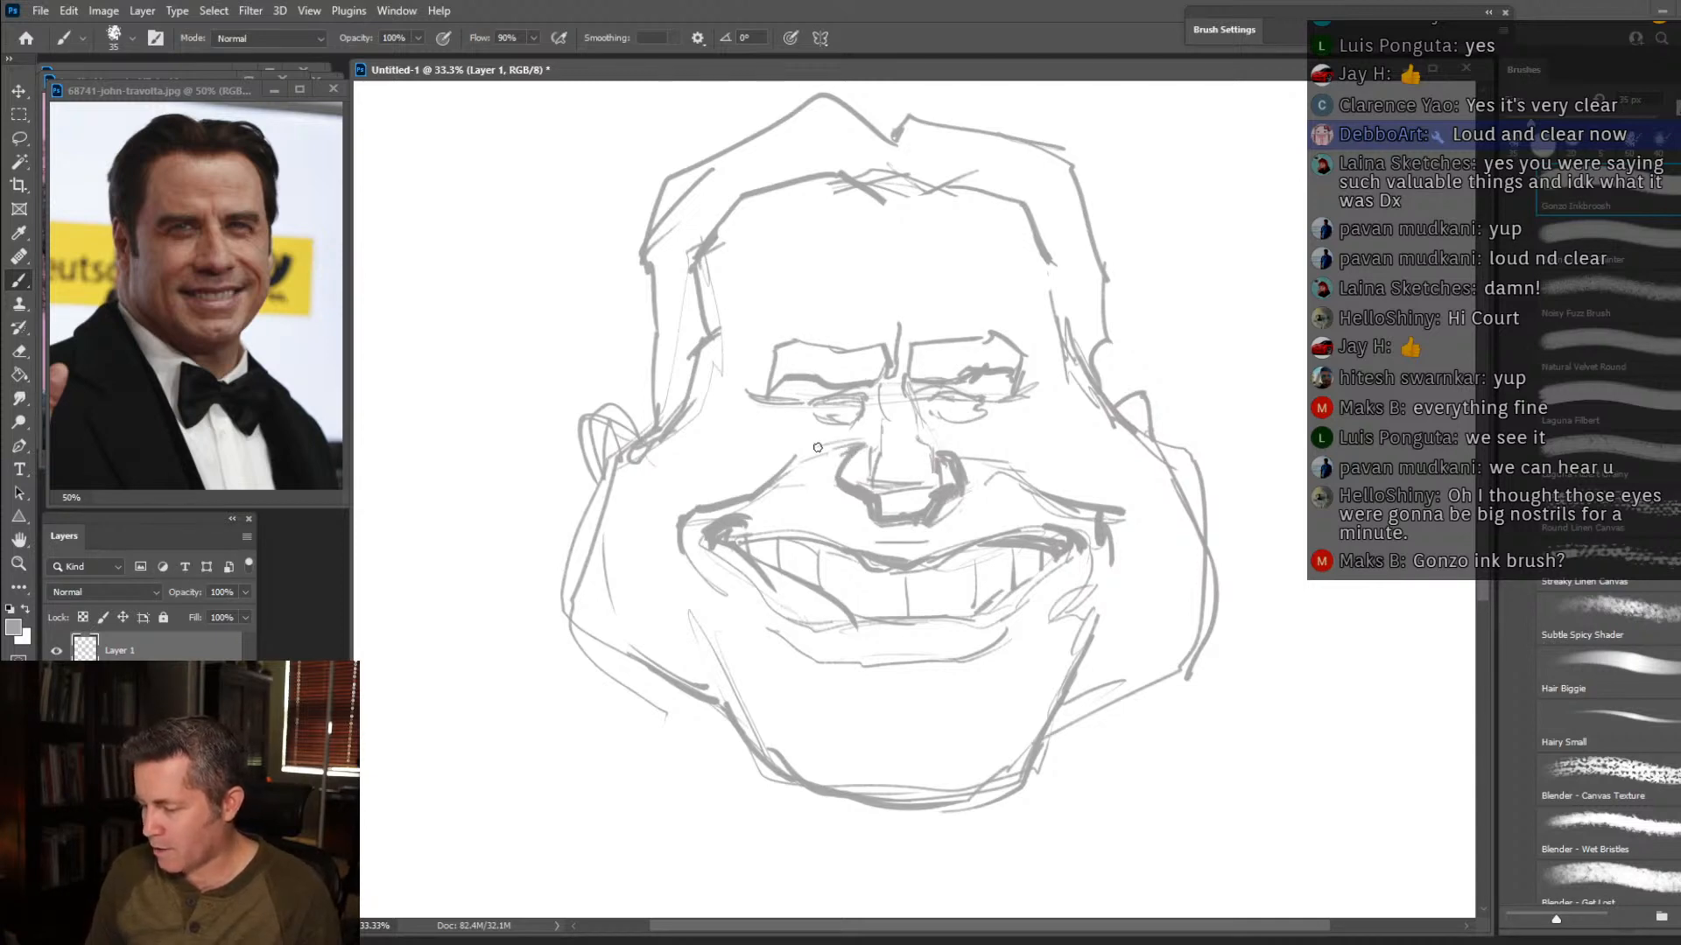
mouse_move(935, 444)
mouse_down()
mouse_move(1030, 452)
mouse_move(1054, 493)
mouse_move(1120, 482)
mouse_up()
drag(791, 468, 702, 479)
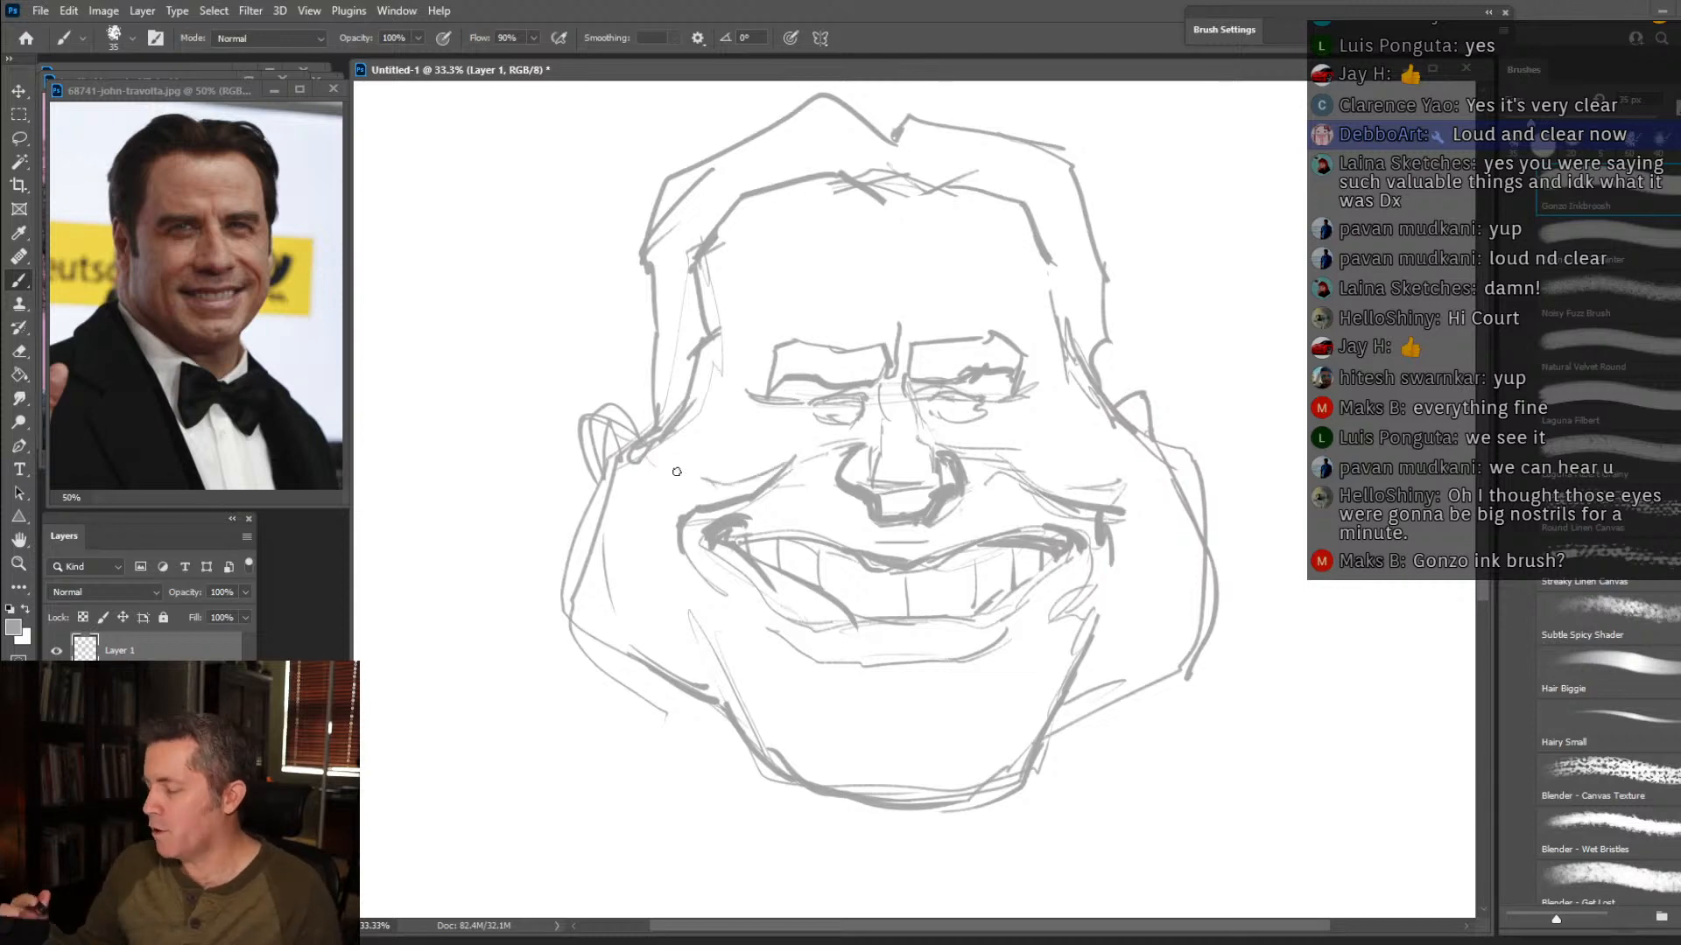
Add light wrinkle lines across the forehead and hatch hair strokes into the right eyebrow.
drag(791, 294, 845, 283)
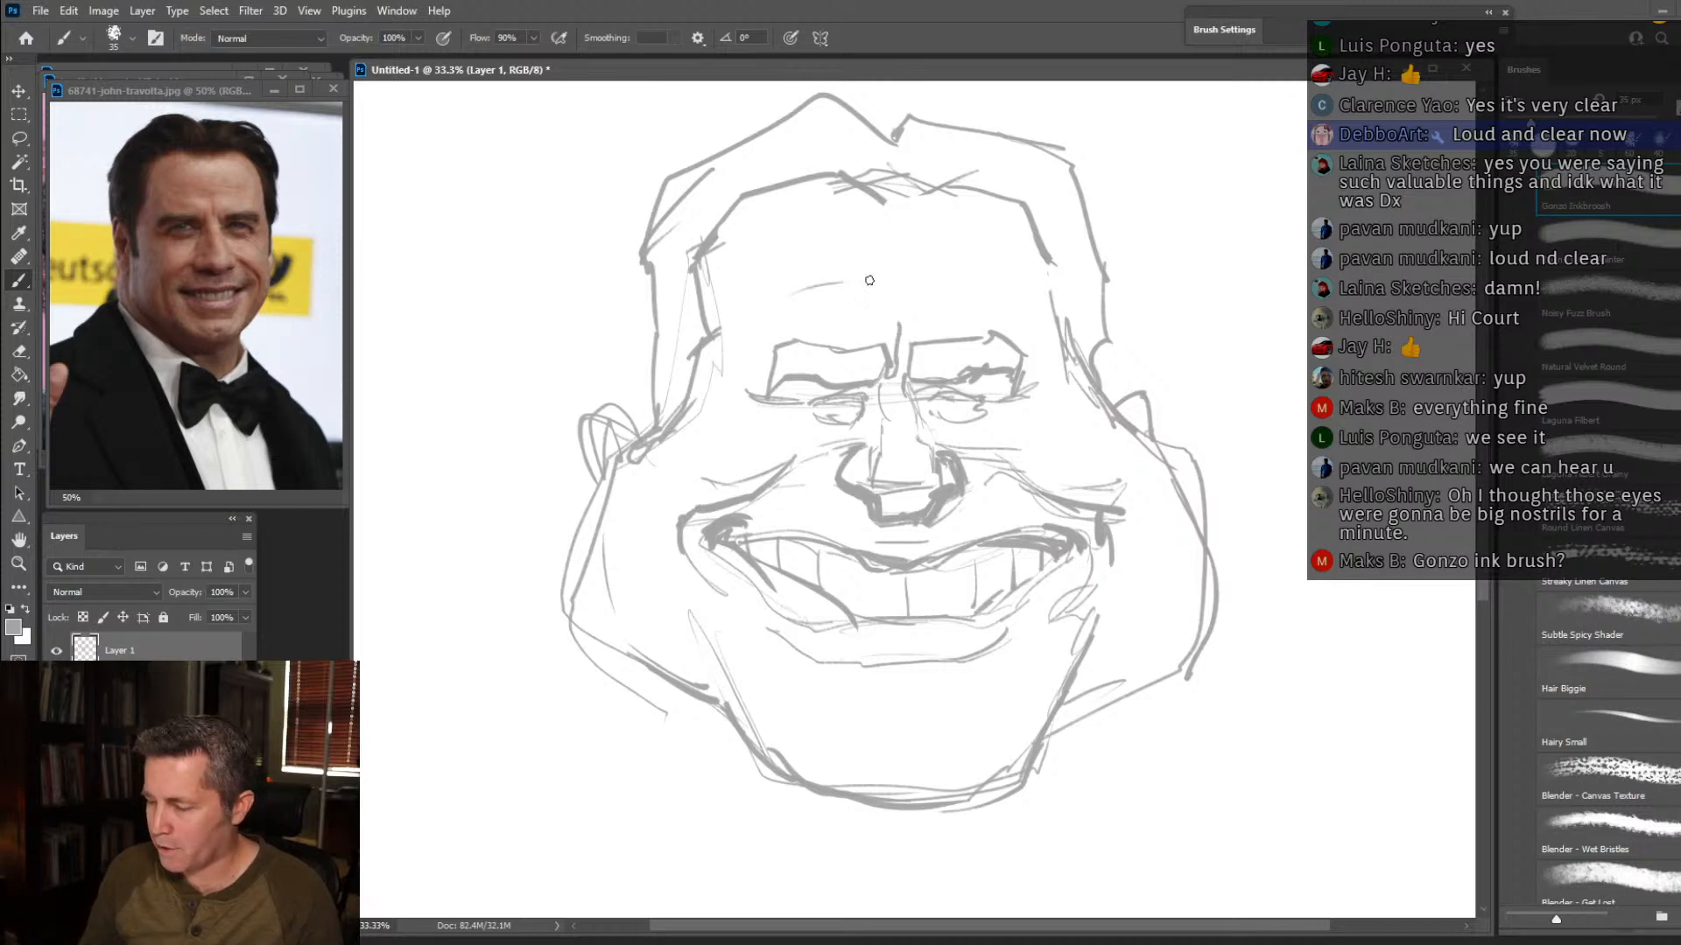
drag(961, 276, 1018, 306)
drag(810, 281, 753, 289)
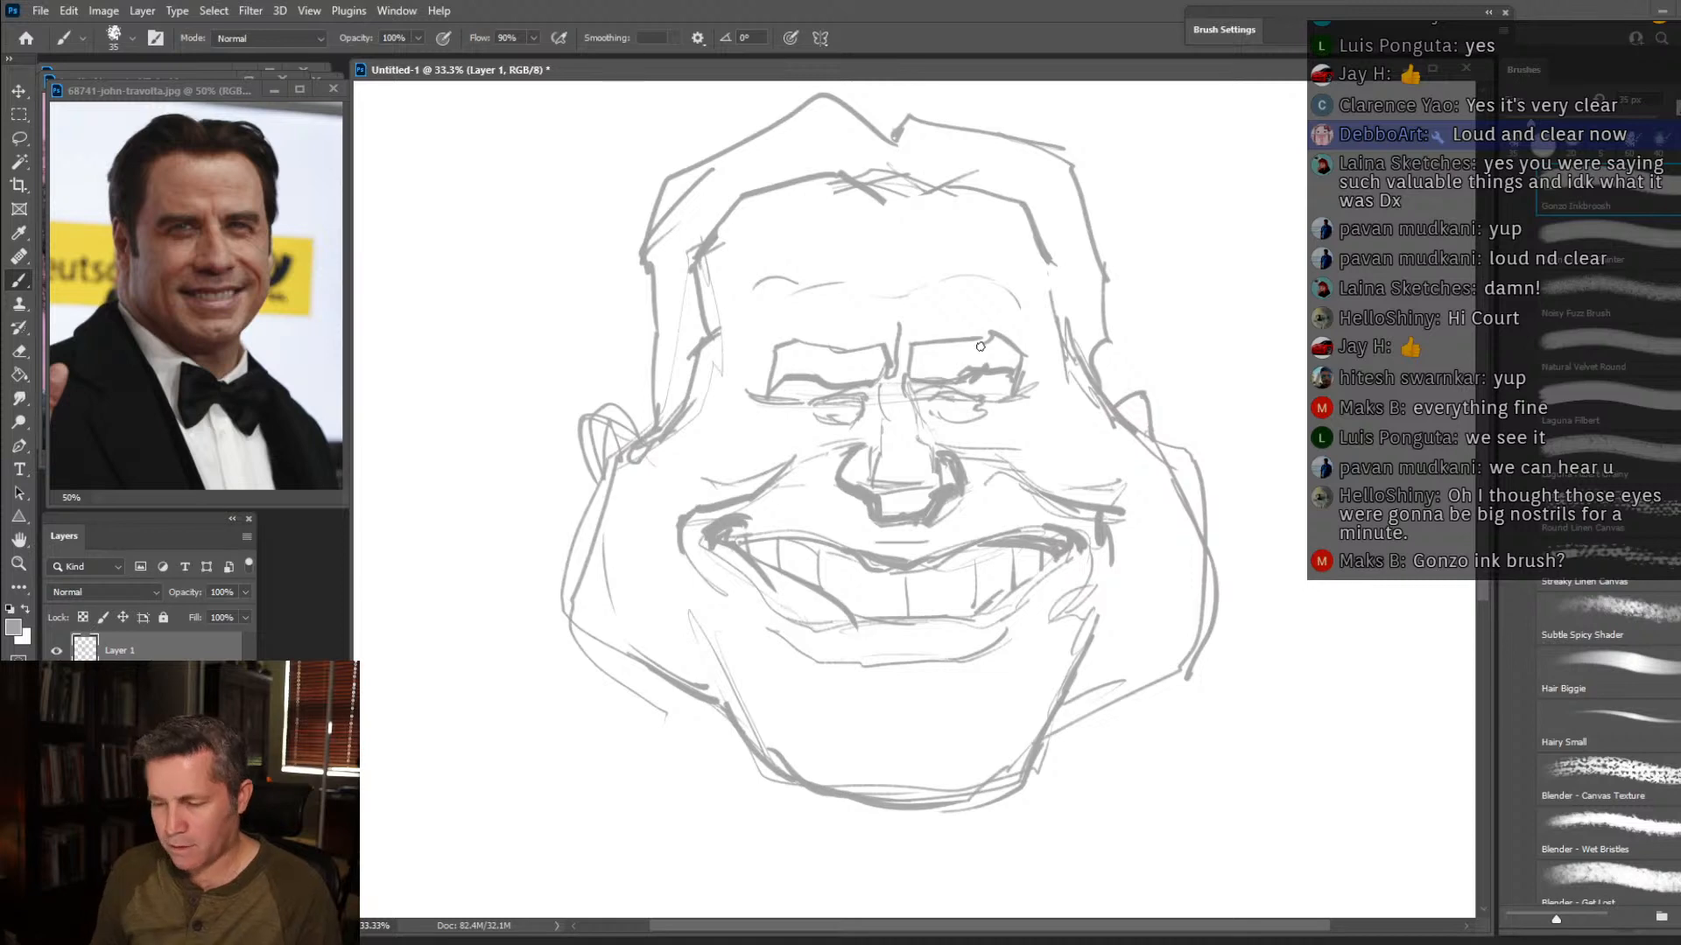
drag(916, 342, 915, 379)
drag(928, 343, 933, 377)
drag(950, 338, 943, 372)
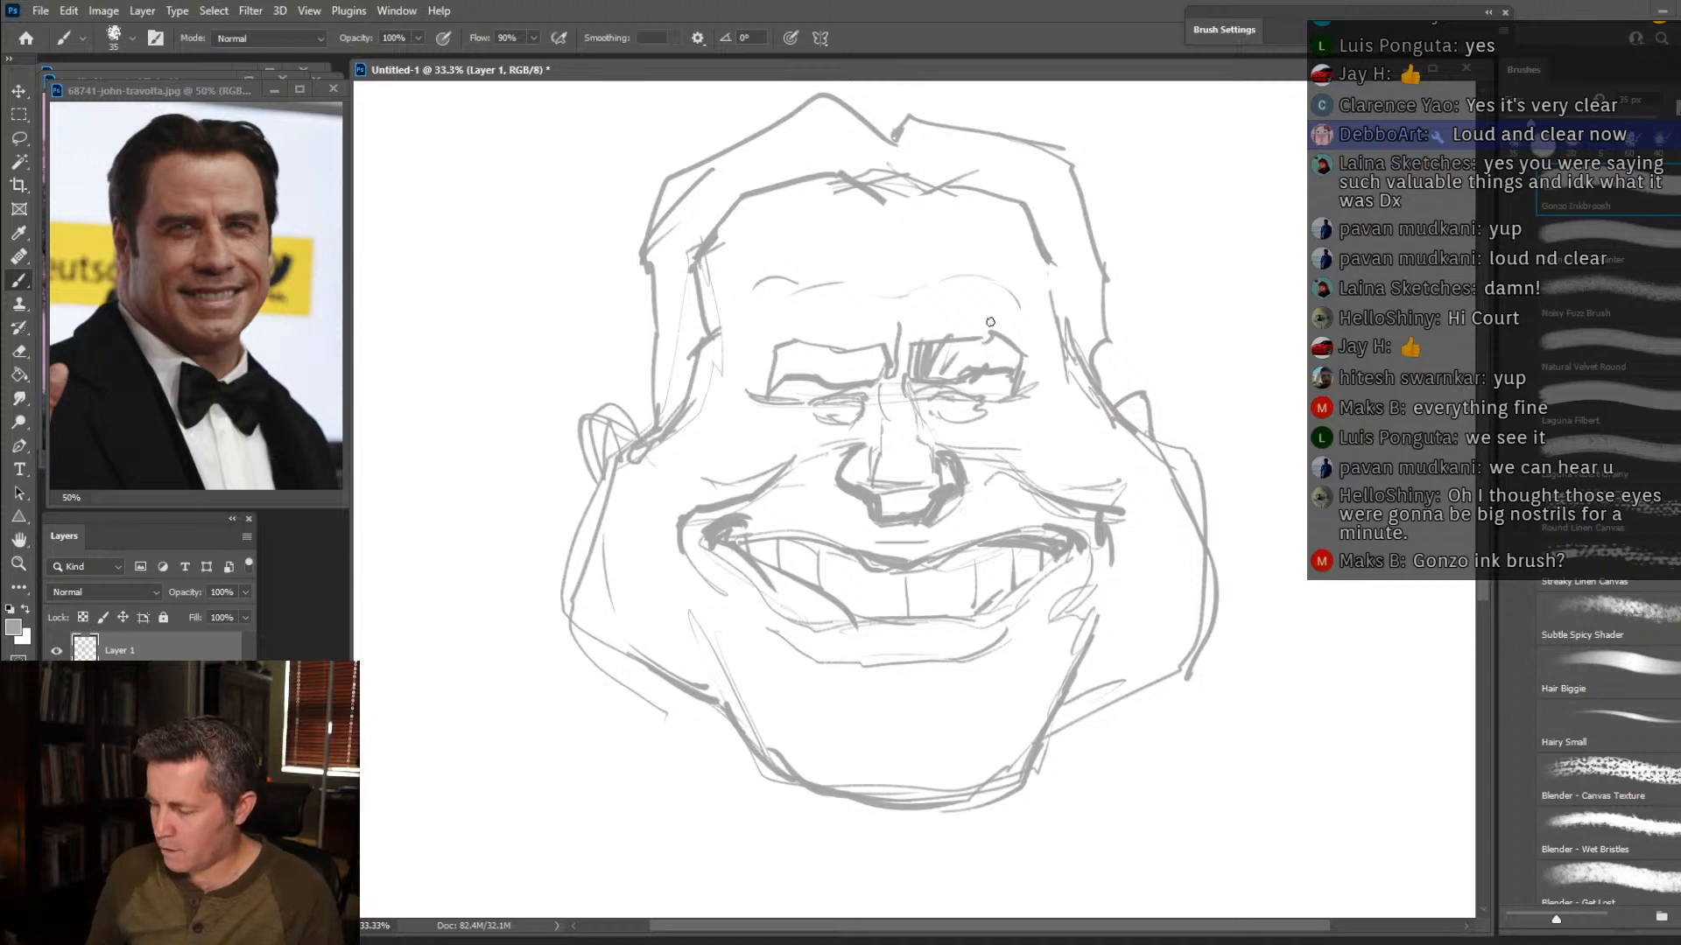
Draw the chin dimple and the crease below the lower lip, and reinforce the right cheek and jaw contour.
drag(899, 766, 916, 753)
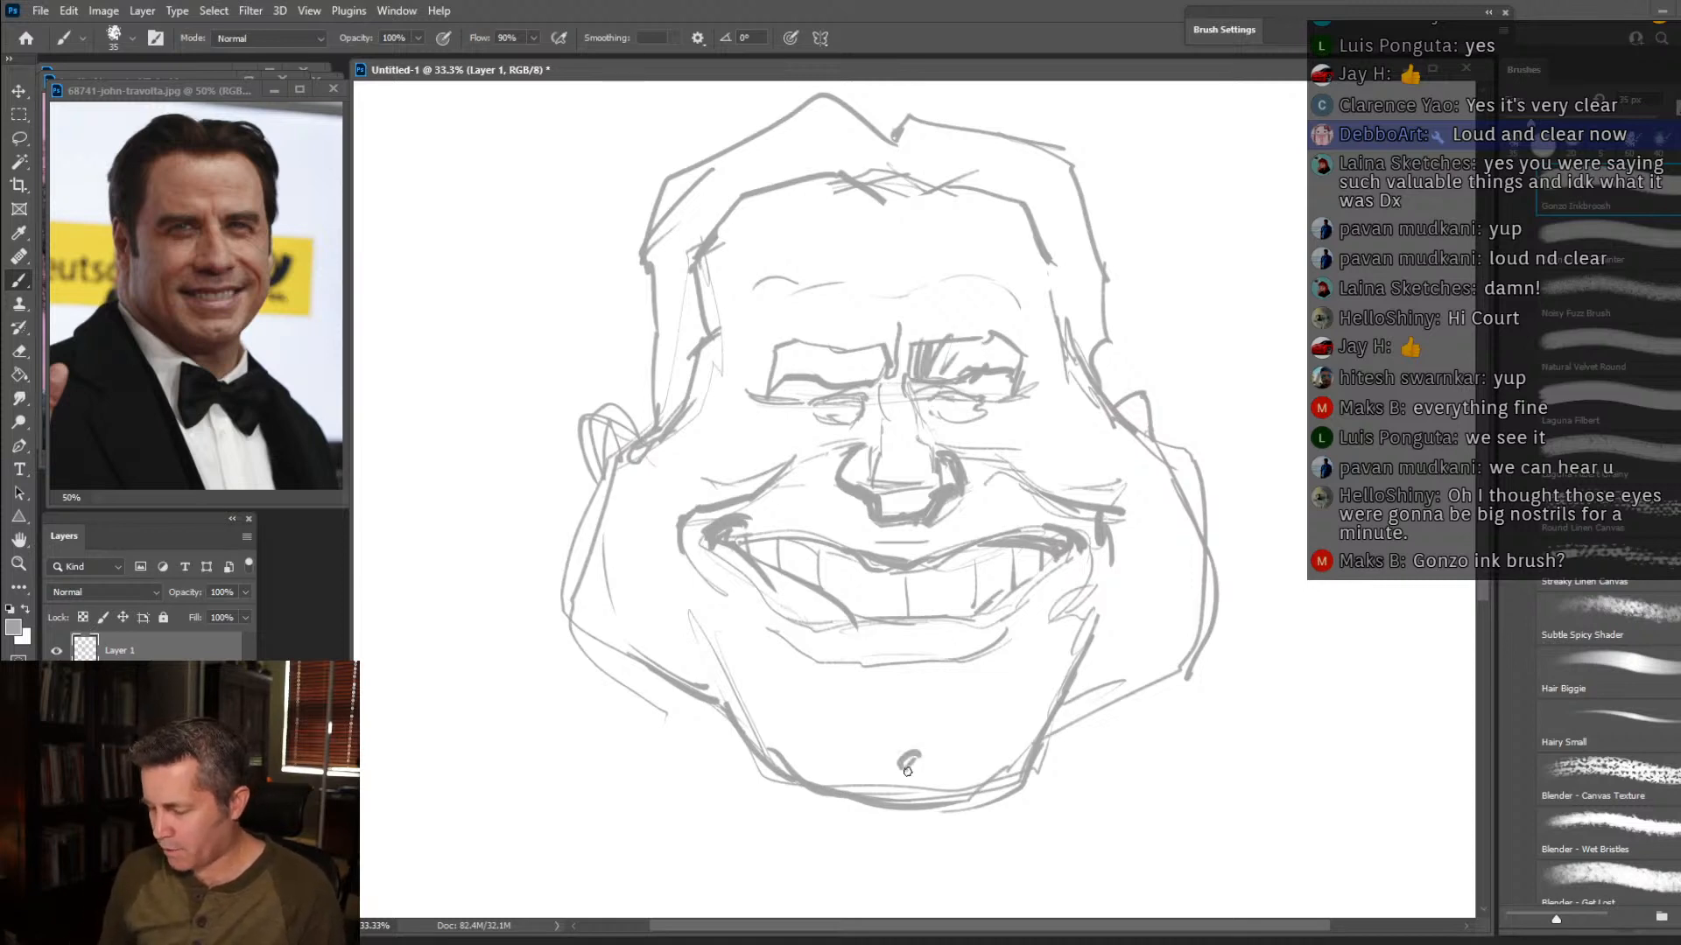
drag(859, 706, 976, 690)
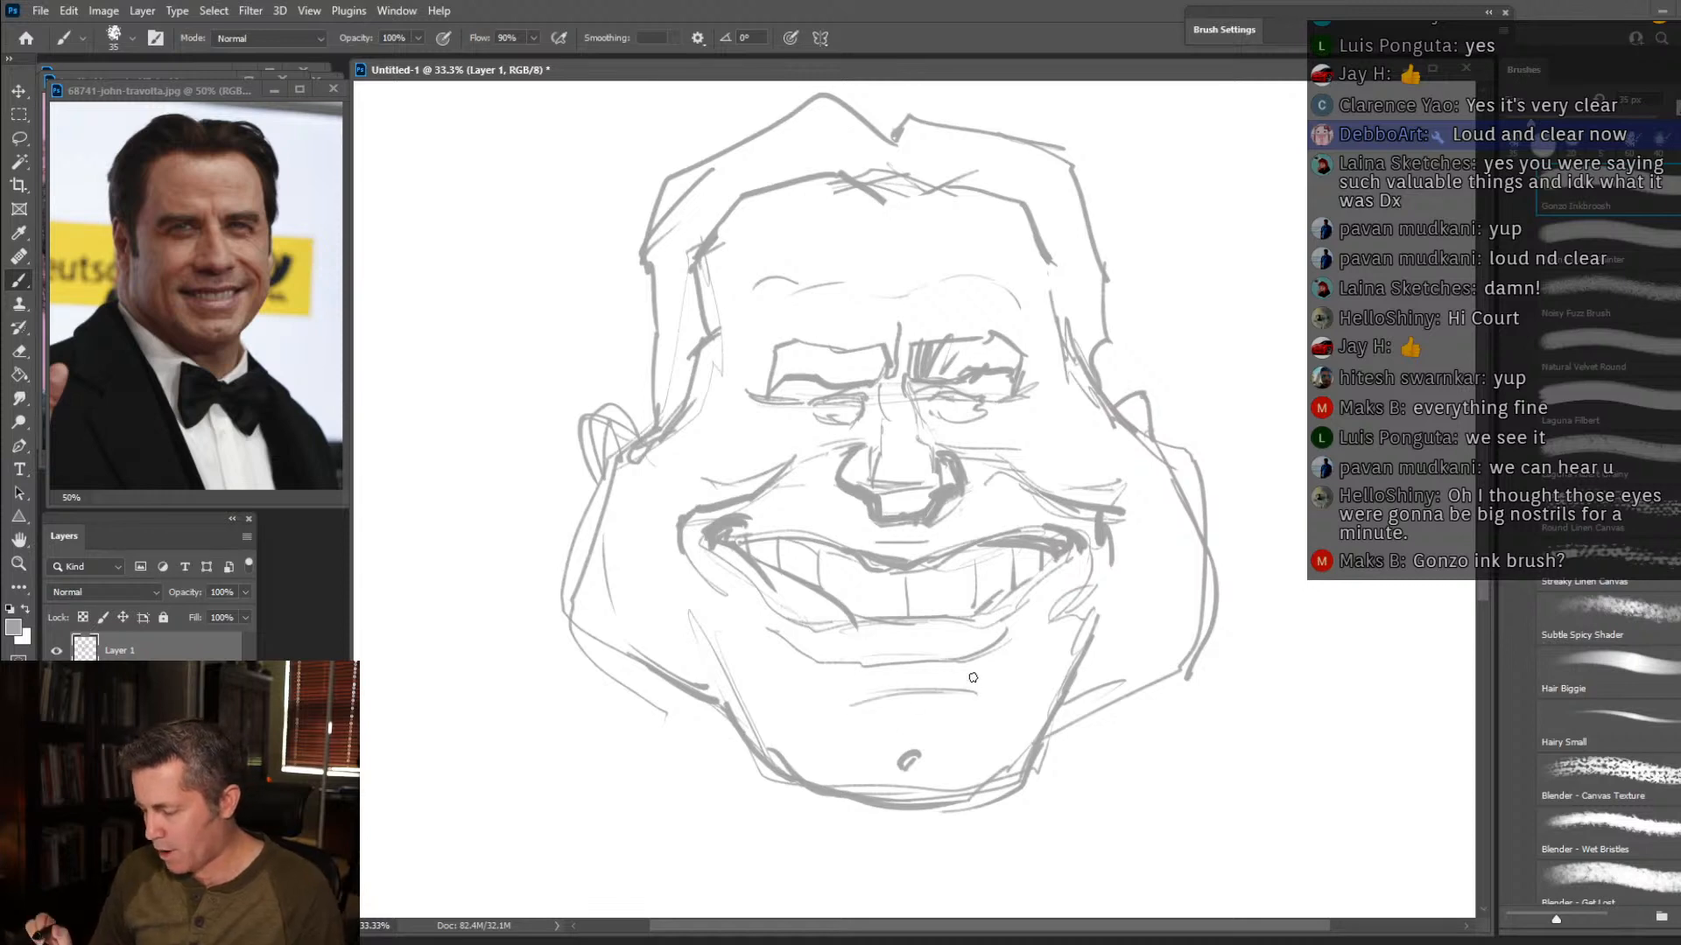
mouse_move(1030, 775)
mouse_down()
mouse_move(1096, 623)
mouse_move(1138, 588)
mouse_up()
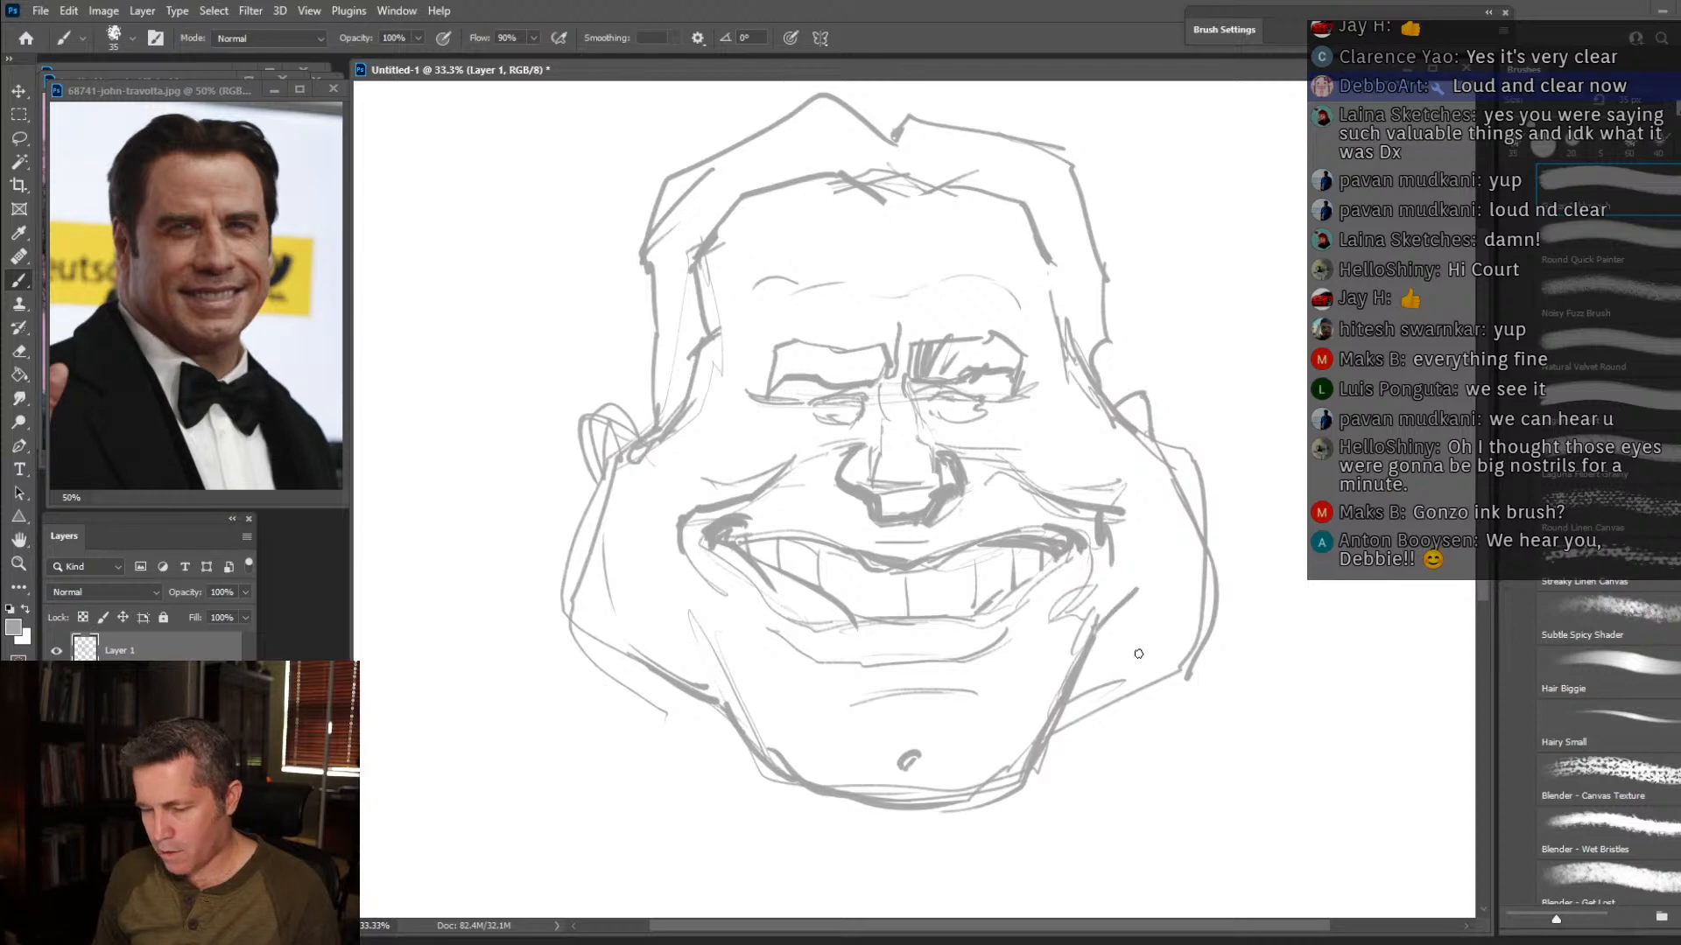
mouse_move(1081, 368)
mouse_down()
mouse_move(1173, 435)
mouse_move(1207, 536)
mouse_up()
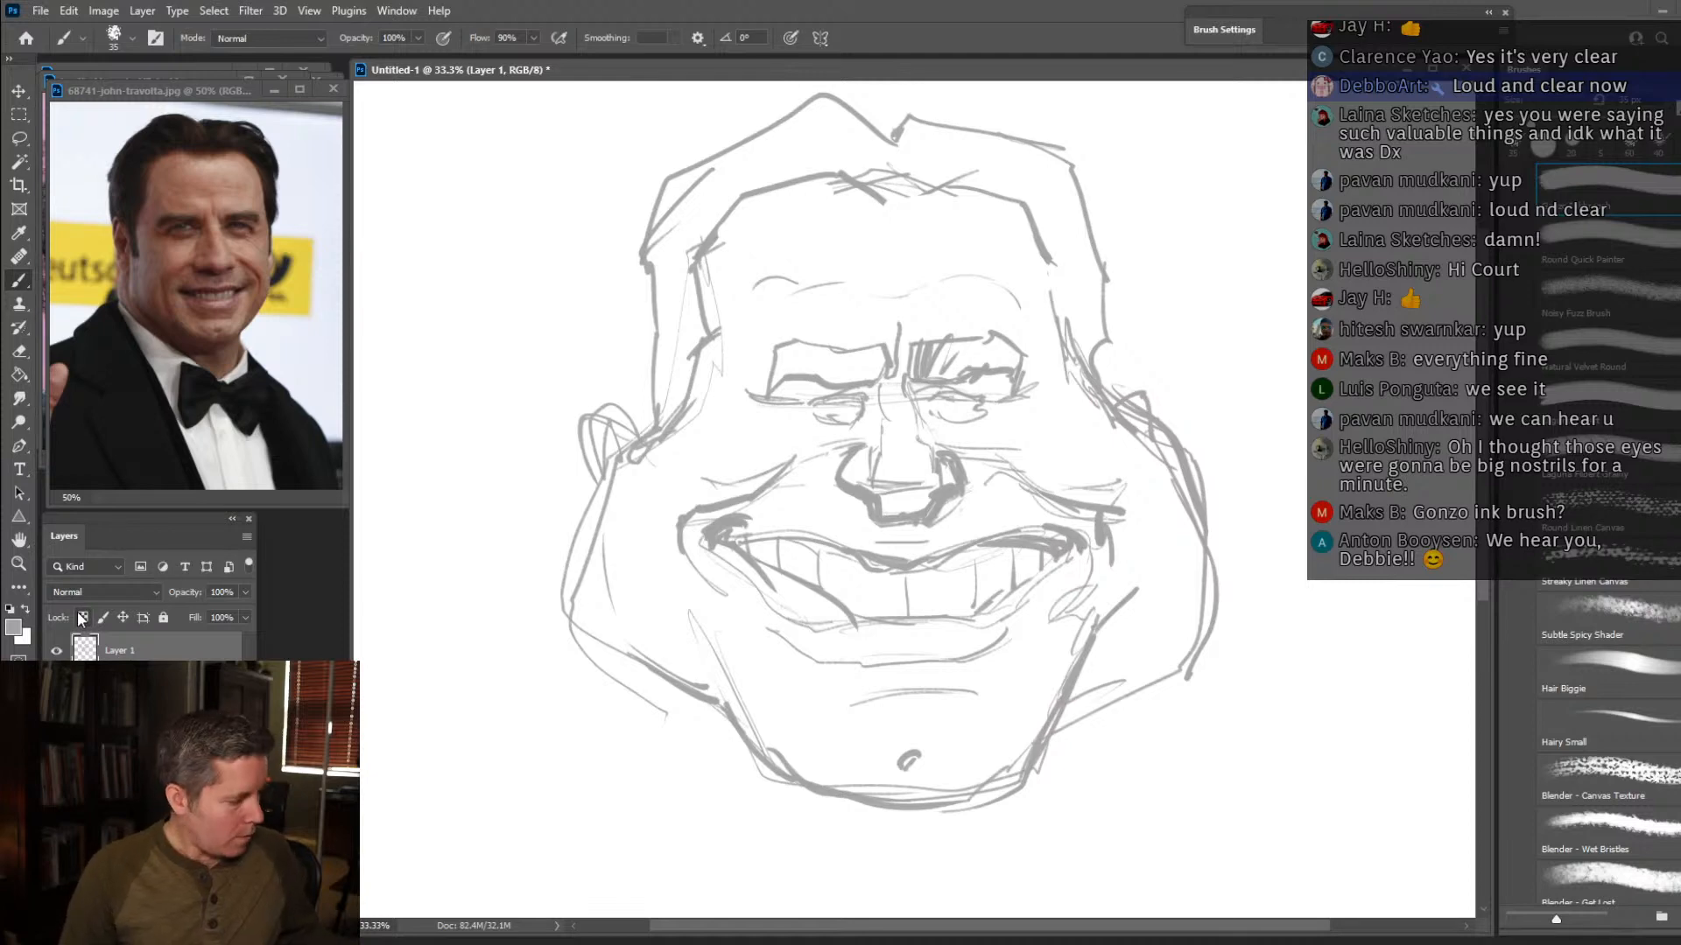
Scale the whole face sketch down toward its upper-left corner to leave room for the neck and shoulders.
key(ctrl+t)
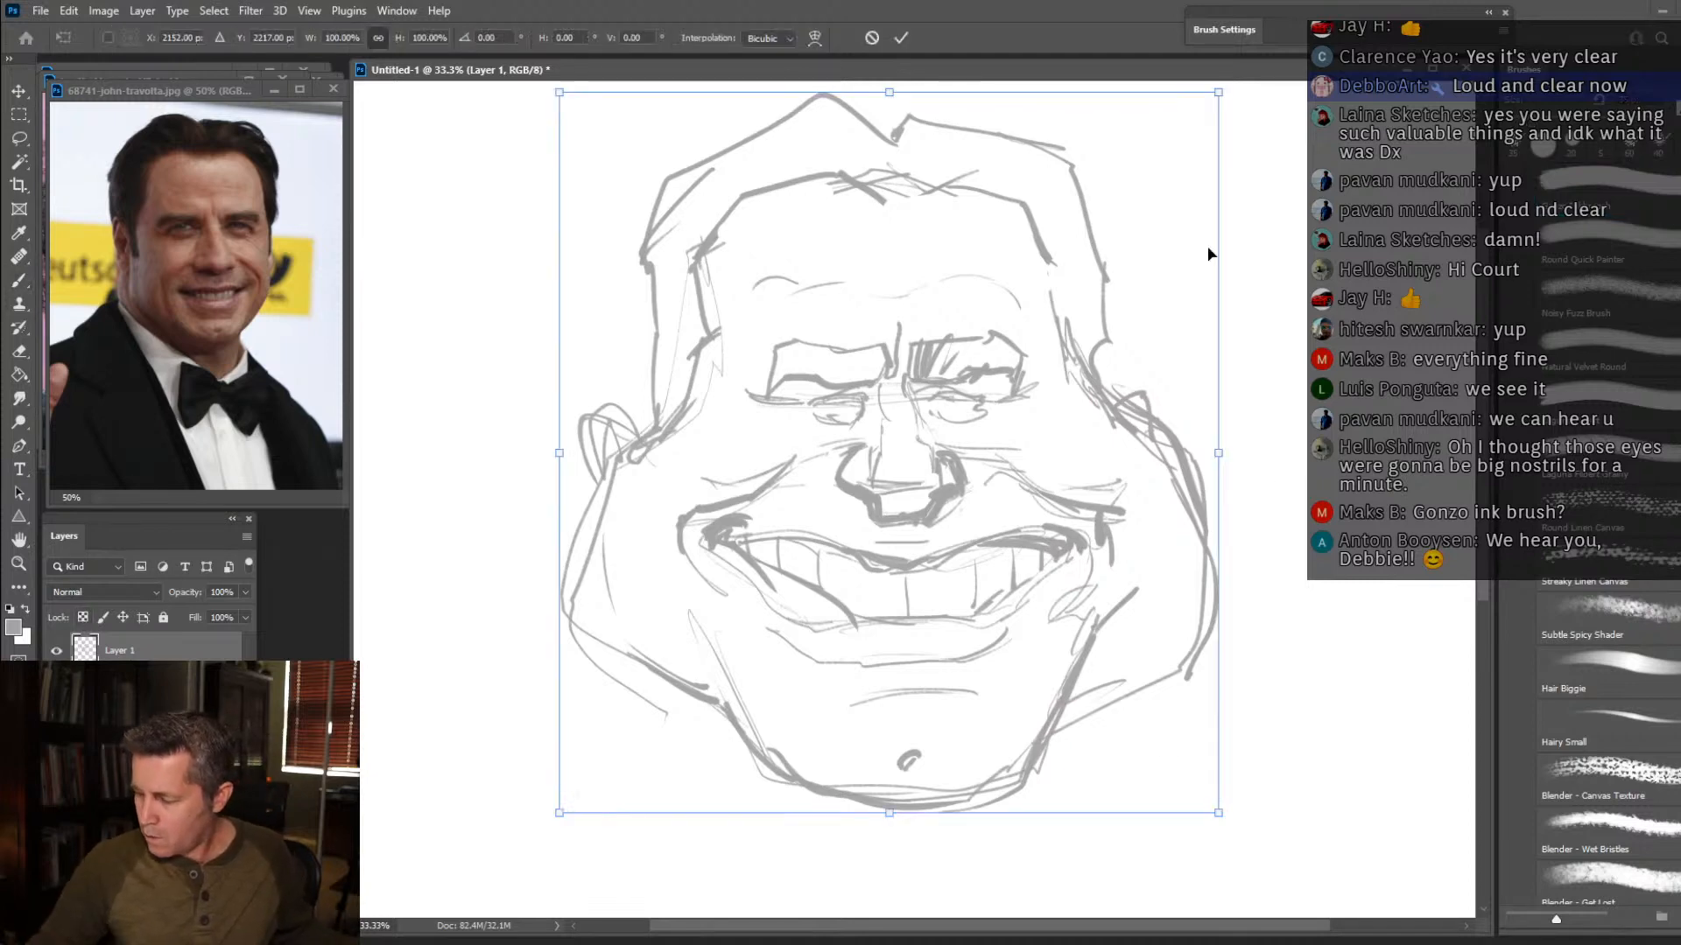
mouse_move(1221, 814)
mouse_down()
mouse_move(1131, 688)
mouse_move(1111, 695)
mouse_up()
key(Return)
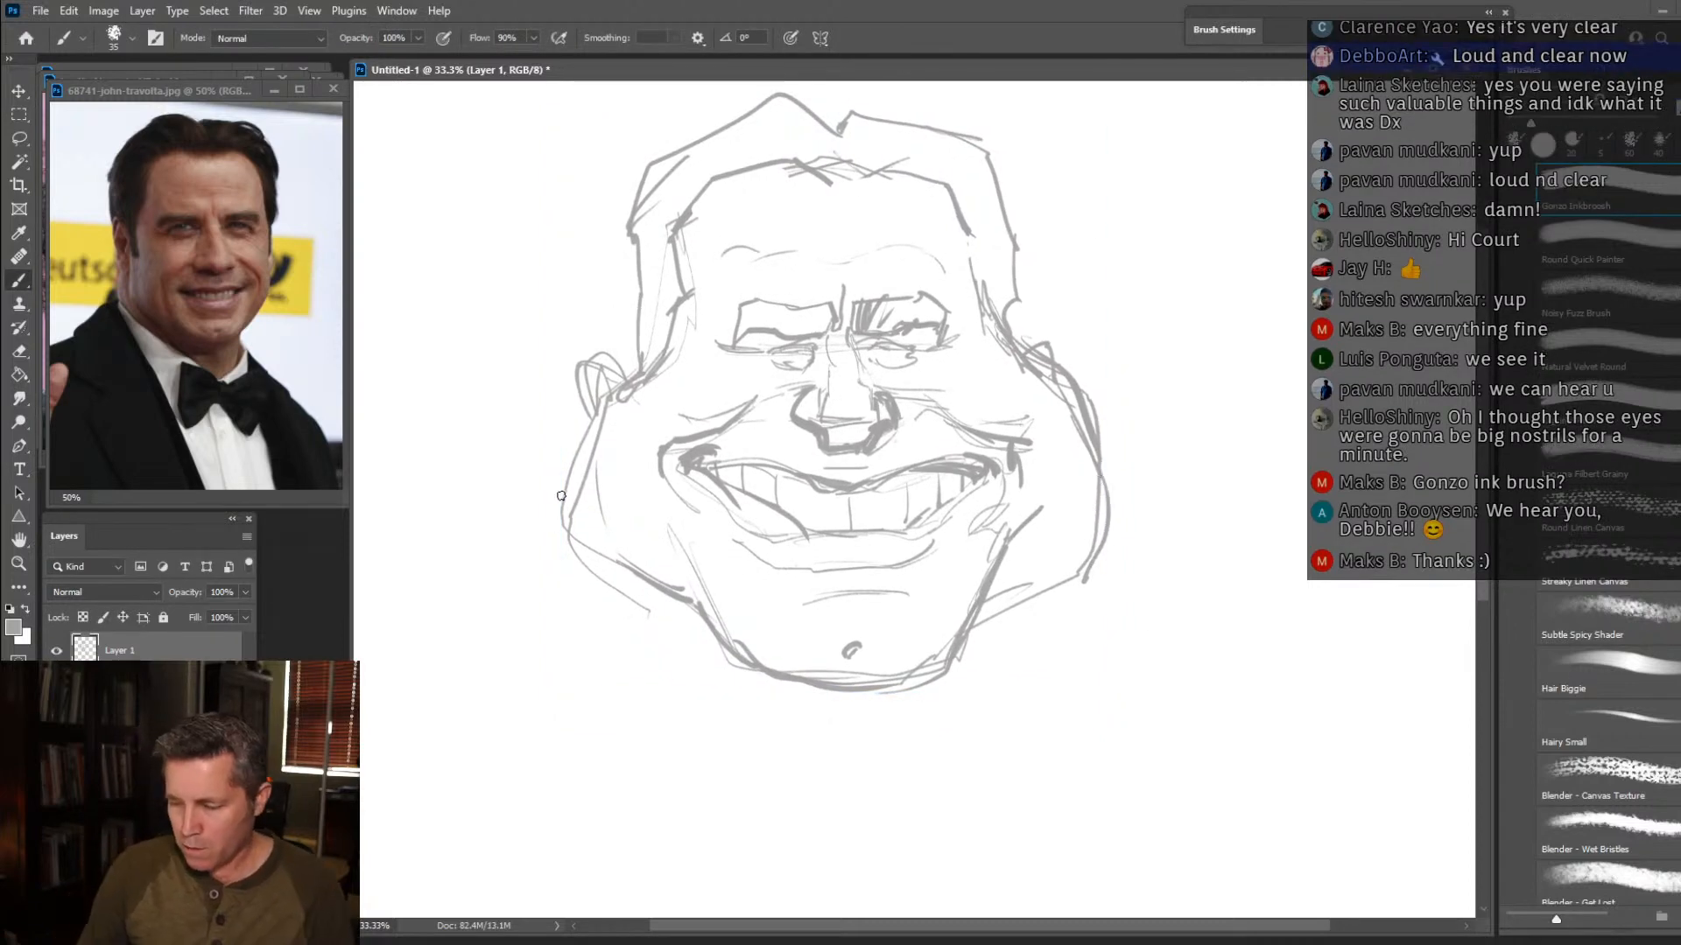
Draw a fuller left jowl outside the cheek and extend its line diagonally down beneath the chin.
drag(592, 413, 549, 601)
drag(541, 512, 600, 625)
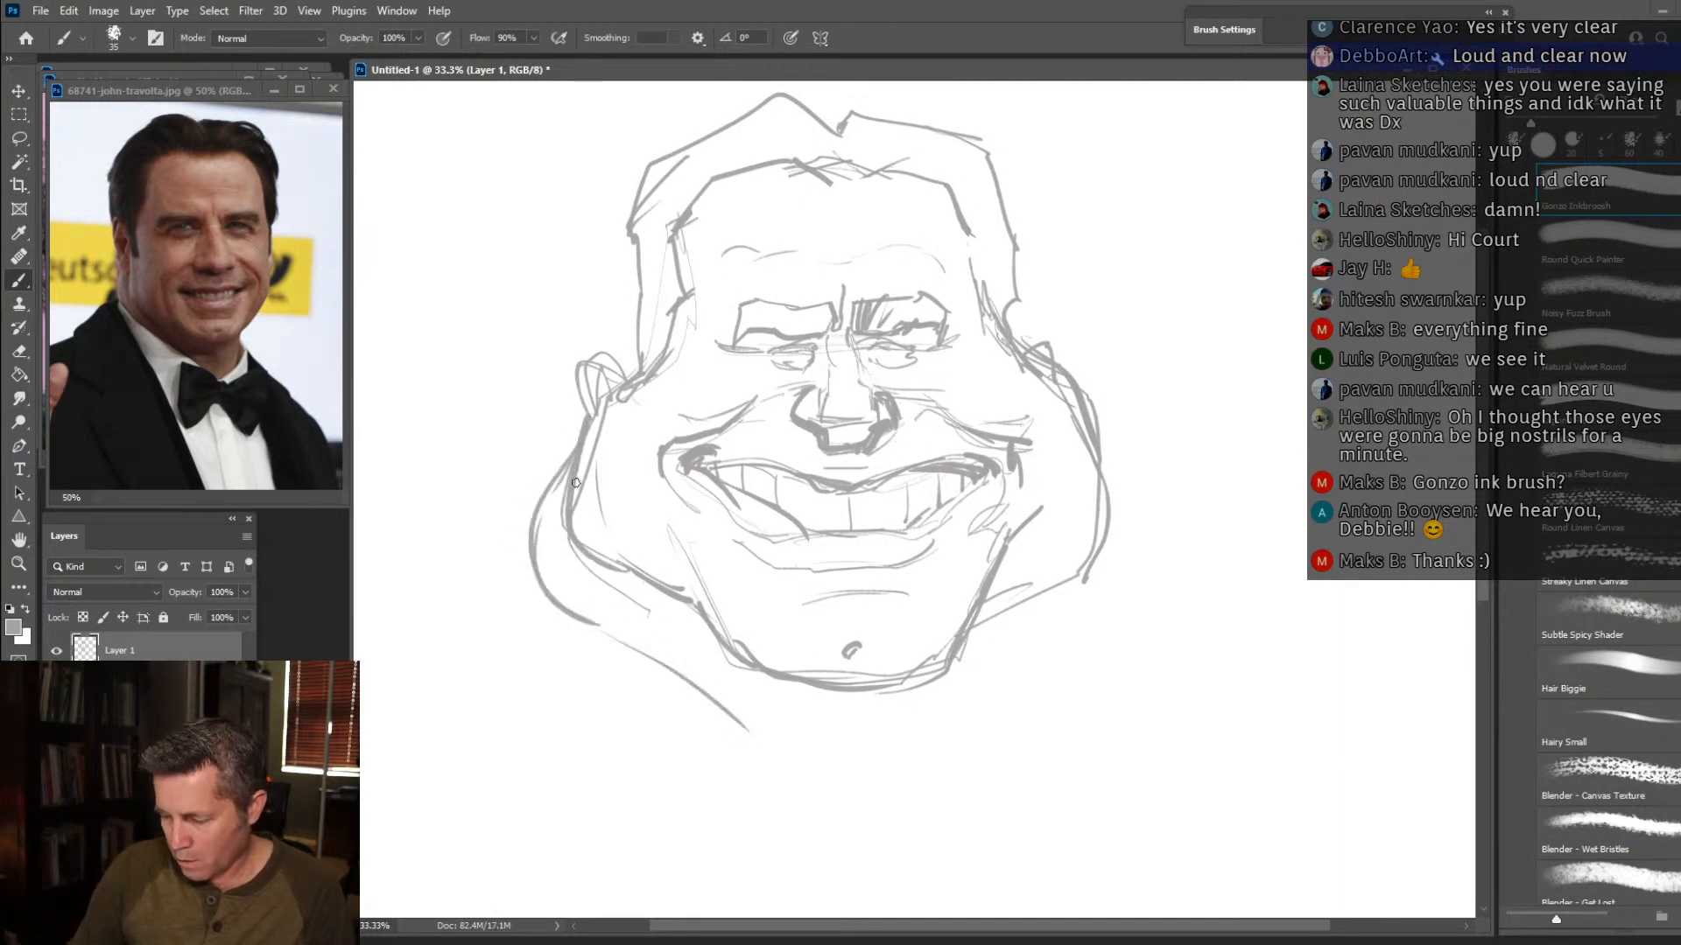
drag(602, 630, 785, 756)
mouse_move(704, 683)
mouse_down()
mouse_move(550, 578)
mouse_move(584, 443)
mouse_up()
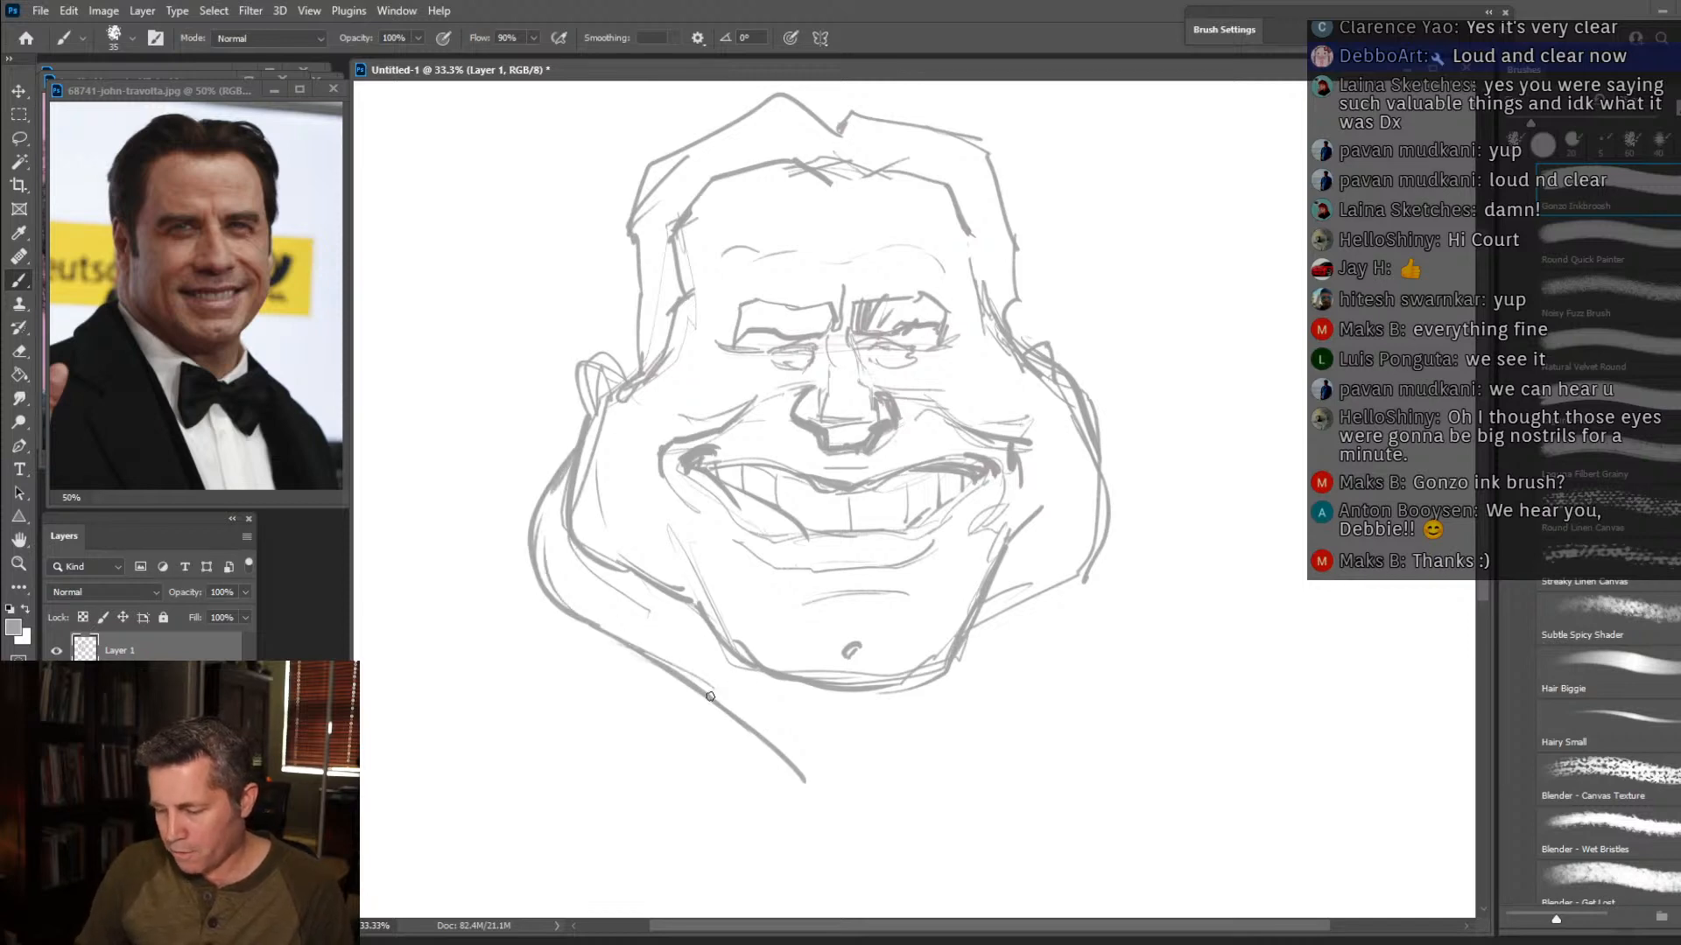
Sketch the bow tie beneath the chin and the right side of the shirt collar.
mouse_move(805, 781)
mouse_down()
mouse_move(876, 800)
mouse_move(962, 728)
mouse_move(1007, 613)
mouse_move(849, 814)
mouse_move(710, 744)
mouse_move(775, 889)
mouse_up()
drag(696, 830, 725, 898)
mouse_move(835, 858)
mouse_down()
mouse_move(779, 913)
mouse_move(840, 850)
mouse_move(998, 809)
mouse_move(971, 899)
mouse_up()
mouse_move(893, 801)
mouse_down()
mouse_move(874, 814)
mouse_move(880, 862)
mouse_up()
mouse_move(928, 764)
mouse_down()
mouse_move(976, 696)
mouse_move(998, 755)
mouse_move(994, 899)
mouse_up()
drag(887, 865, 933, 907)
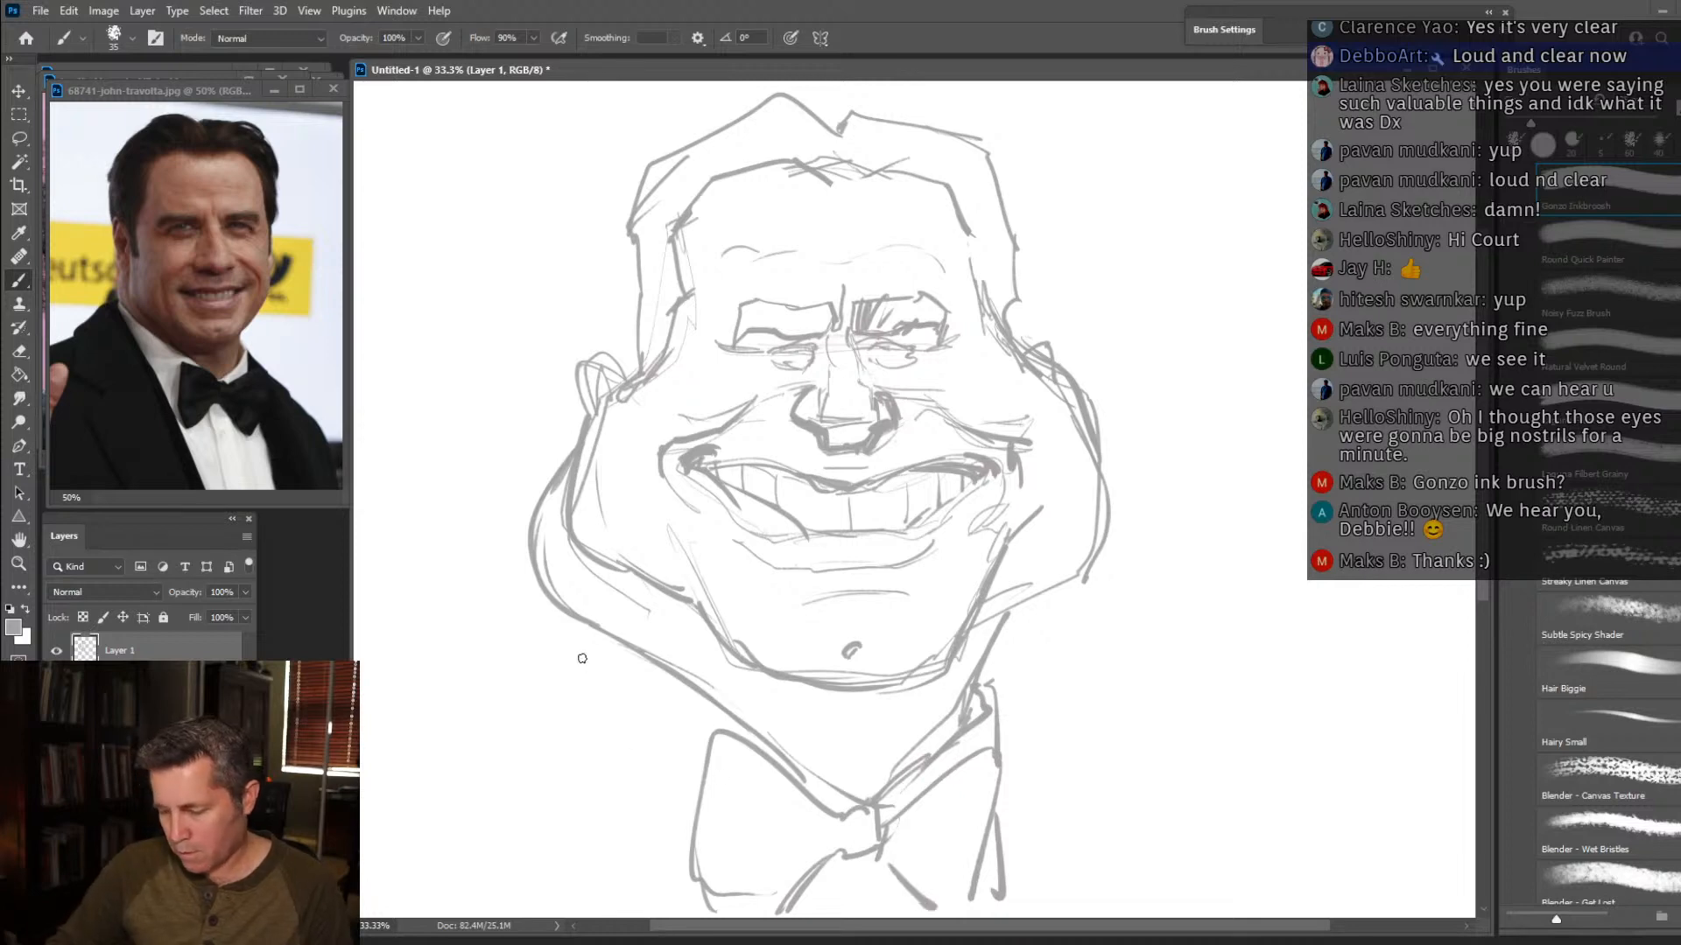
Sketch the left jacket lapel edge and the shoulder lines on both sides of the bow tie.
drag(575, 621, 681, 892)
drag(560, 597, 475, 721)
mouse_move(471, 725)
mouse_down()
mouse_move(477, 761)
mouse_move(417, 785)
mouse_move(481, 866)
mouse_up()
drag(997, 742, 1110, 842)
drag(1129, 842, 1157, 854)
Add the right neck and collar strokes, and darken the left jowl contour up to the temple.
mouse_move(1044, 586)
mouse_down()
mouse_move(983, 674)
mouse_move(984, 709)
mouse_up()
mouse_move(585, 617)
mouse_down()
mouse_move(550, 530)
mouse_move(562, 465)
mouse_up()
drag(1048, 595, 1000, 693)
mouse_move(567, 490)
mouse_down()
mouse_move(588, 400)
mouse_move(636, 350)
mouse_move(639, 373)
mouse_move(607, 394)
mouse_move(676, 296)
mouse_up()
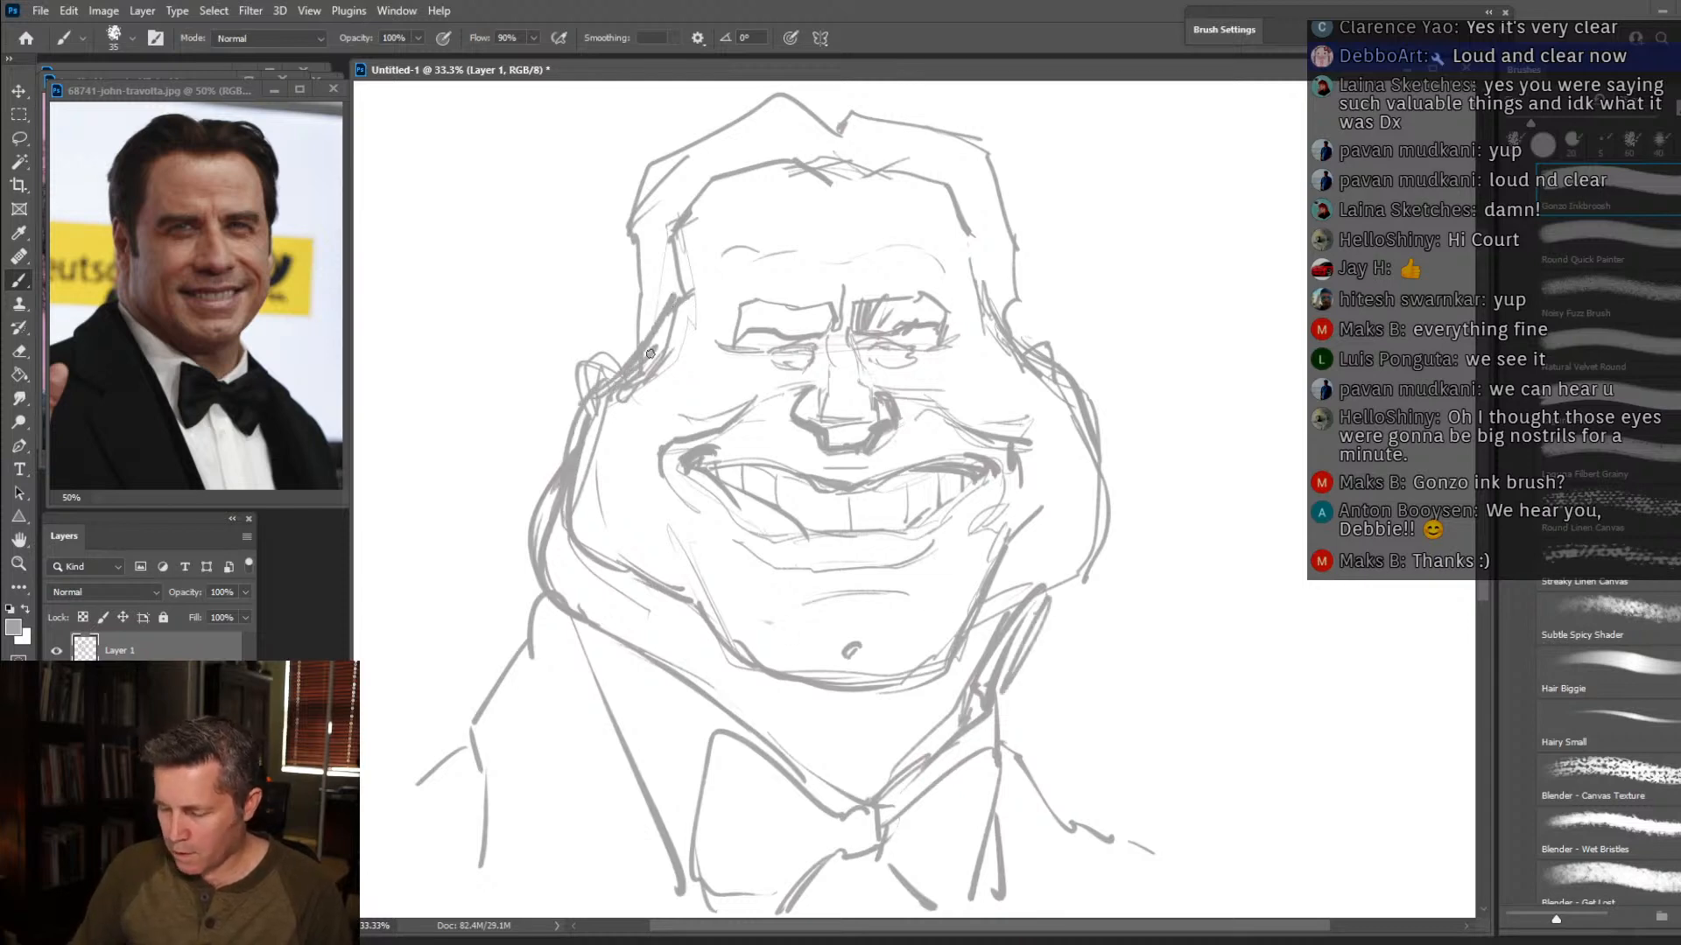
Erase the overlapping lines between the left ear and the cheek, and return to the Brush tool.
click(20, 351)
mouse_move(643, 410)
mouse_down()
mouse_move(603, 411)
mouse_move(672, 351)
mouse_move(625, 396)
mouse_move(588, 377)
mouse_move(598, 352)
mouse_move(592, 408)
mouse_move(604, 357)
mouse_move(540, 365)
mouse_move(598, 355)
mouse_move(620, 326)
mouse_move(630, 358)
mouse_move(659, 308)
mouse_up()
key(b)
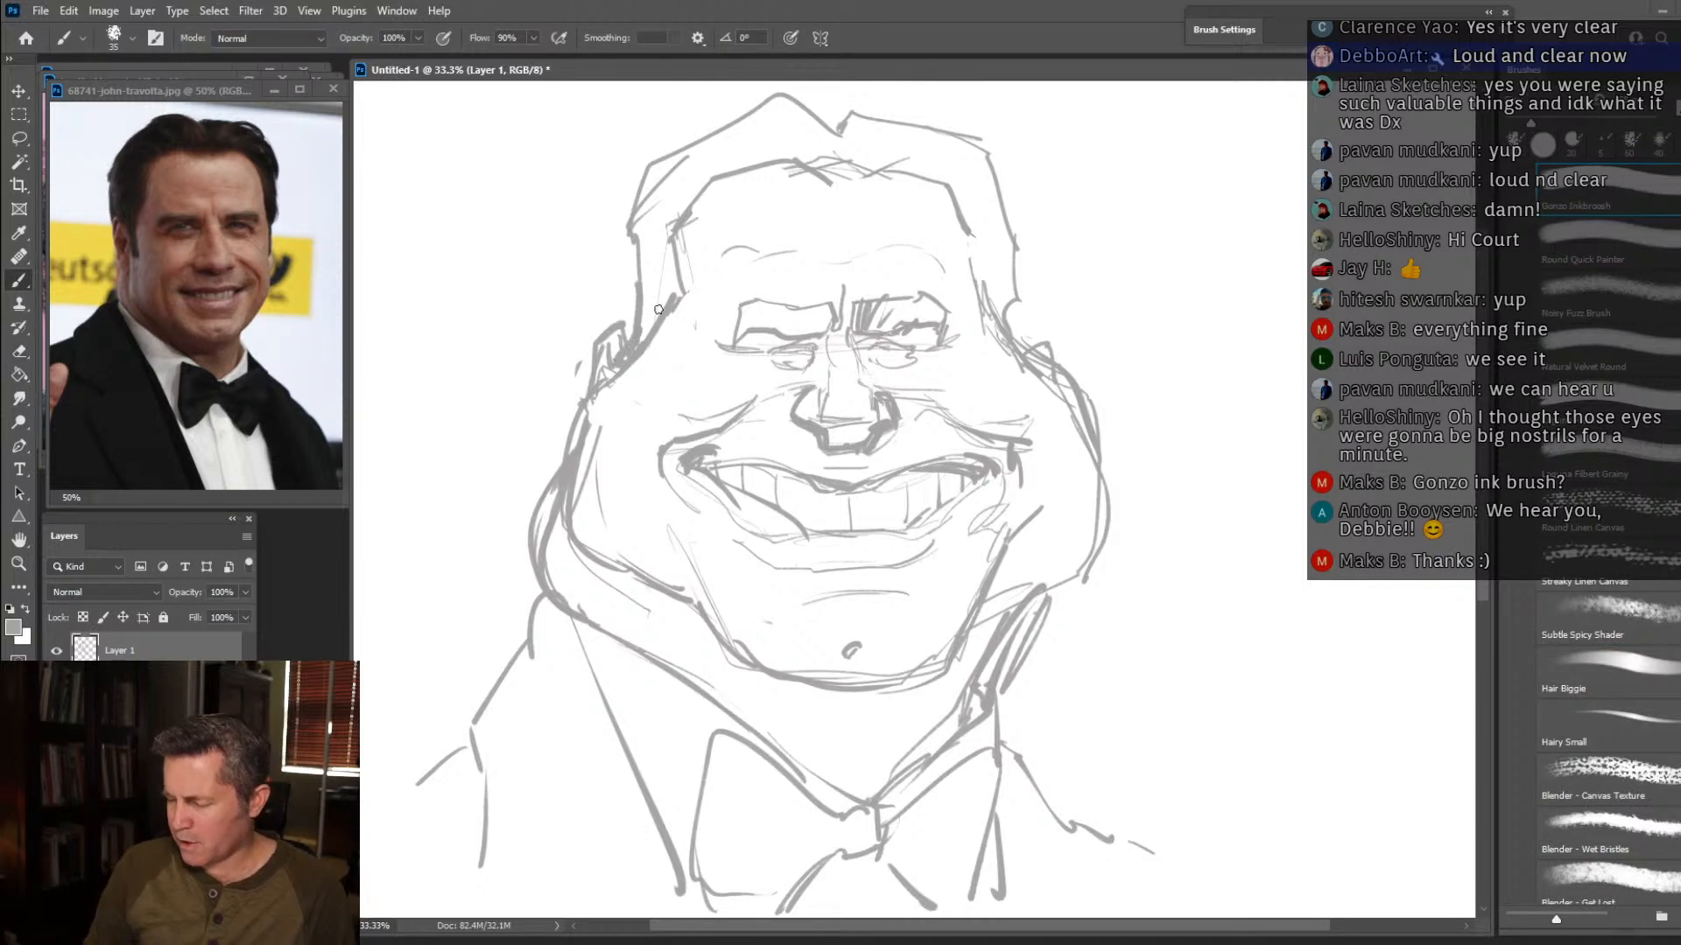
Darken the edge of the right temple and erase the overlapping inner hairline strokes beside it.
drag(1032, 361, 991, 281)
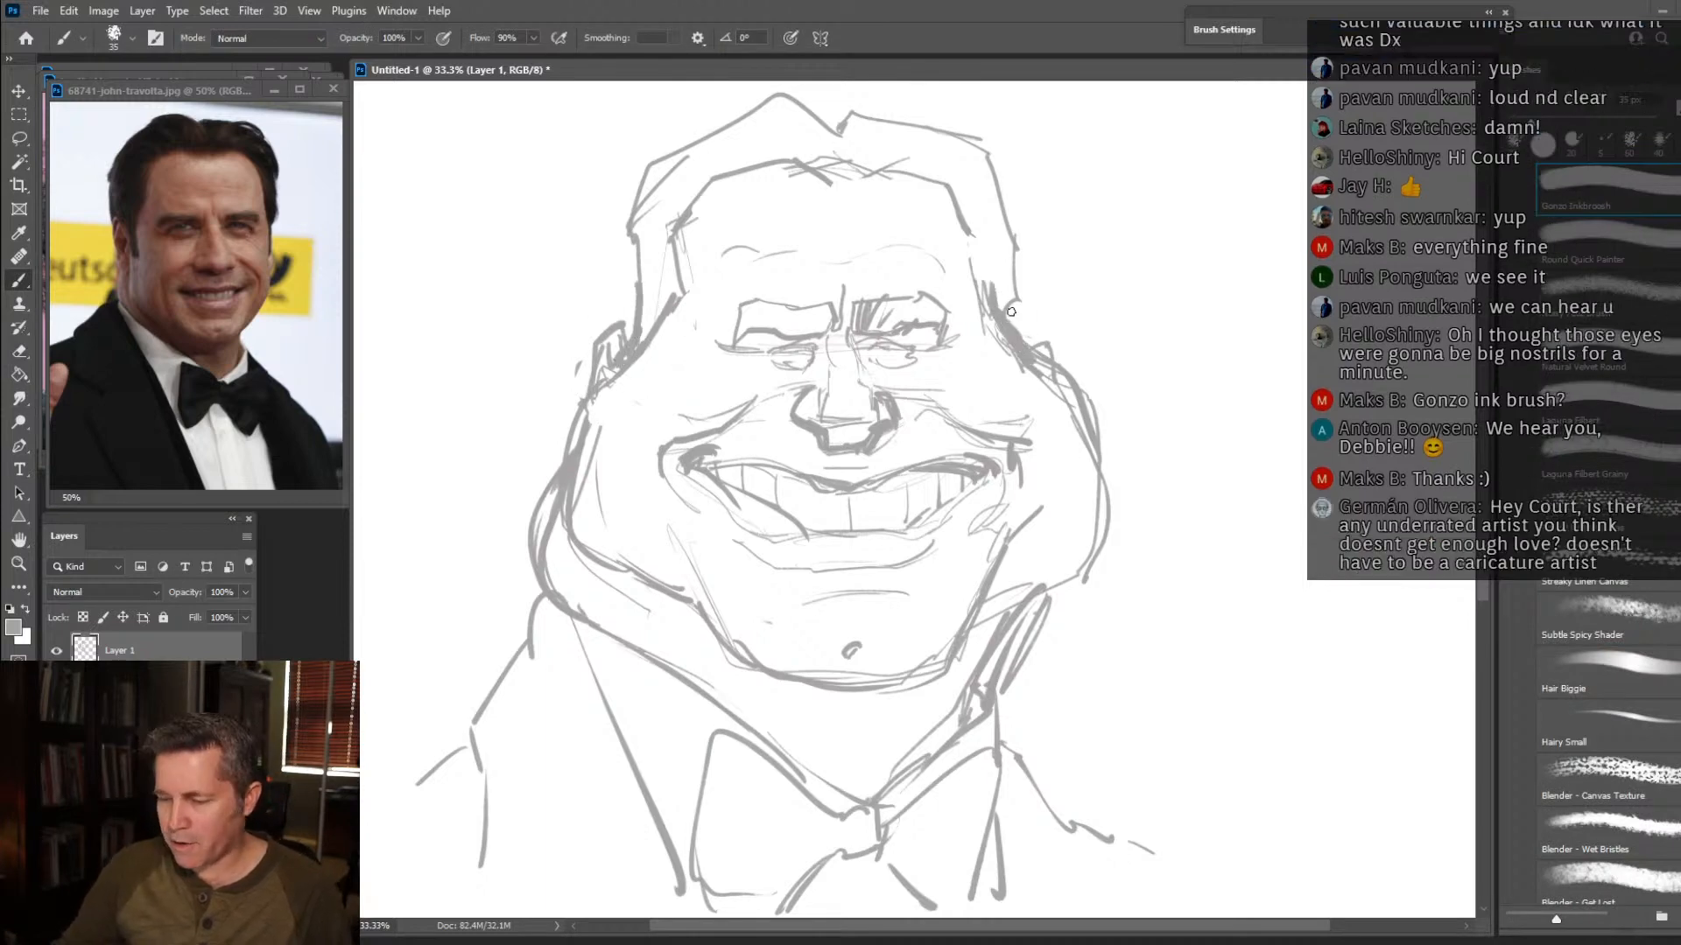
key(g)
click(991, 332)
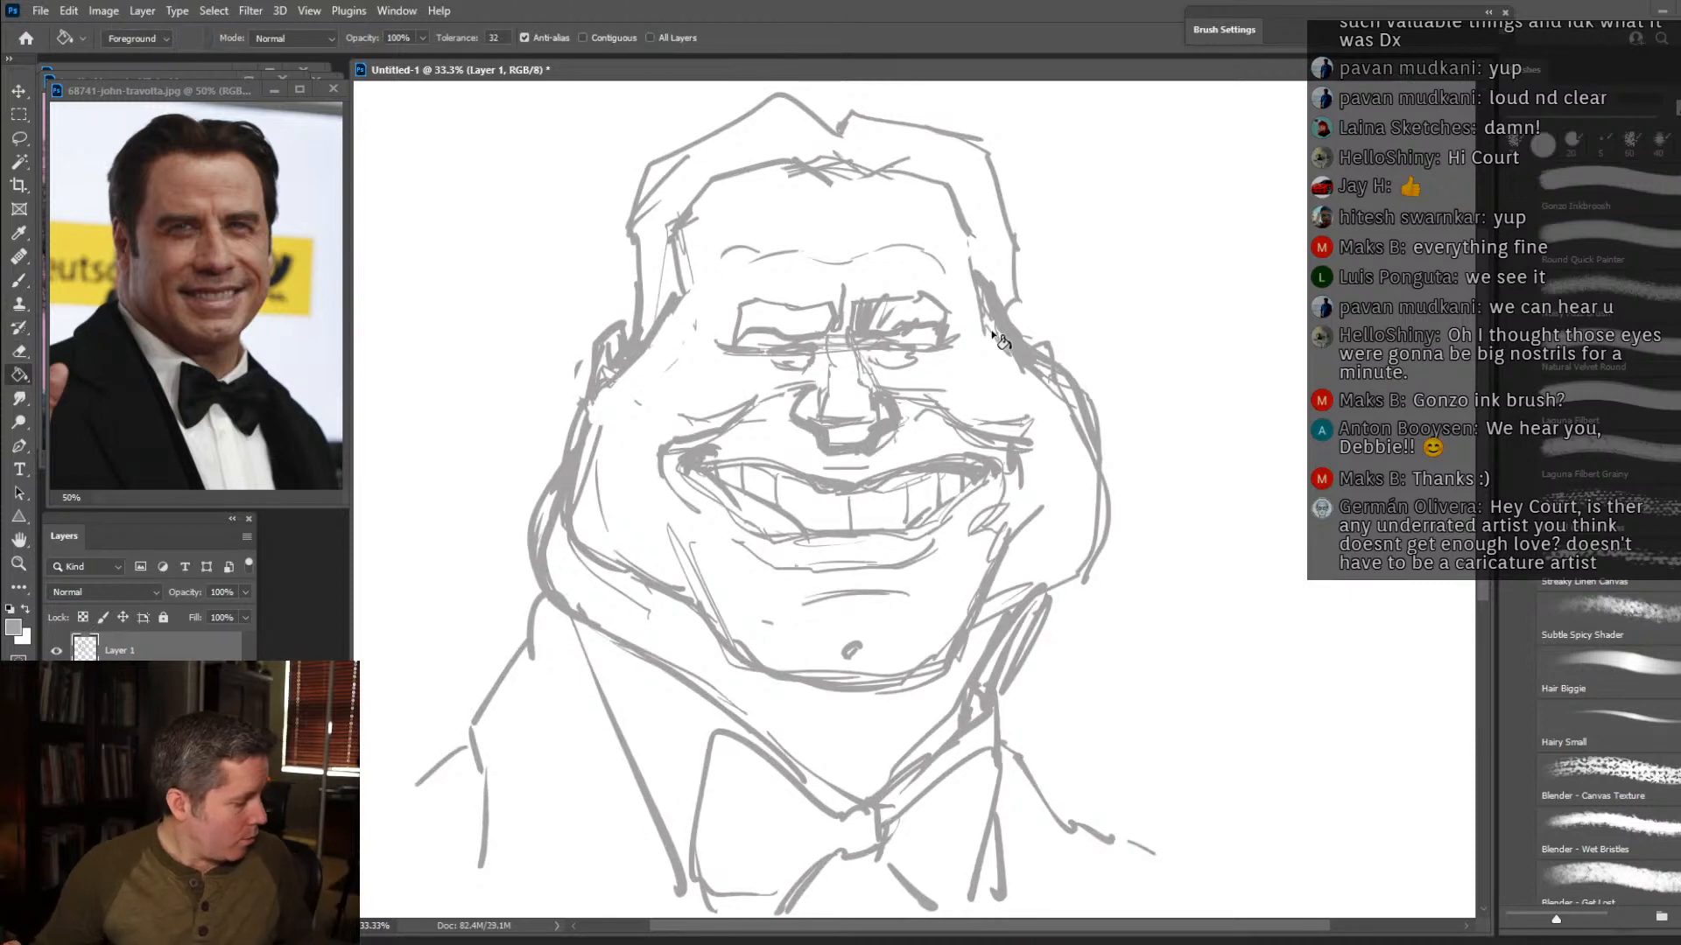
key(ctrl+z)
key(e)
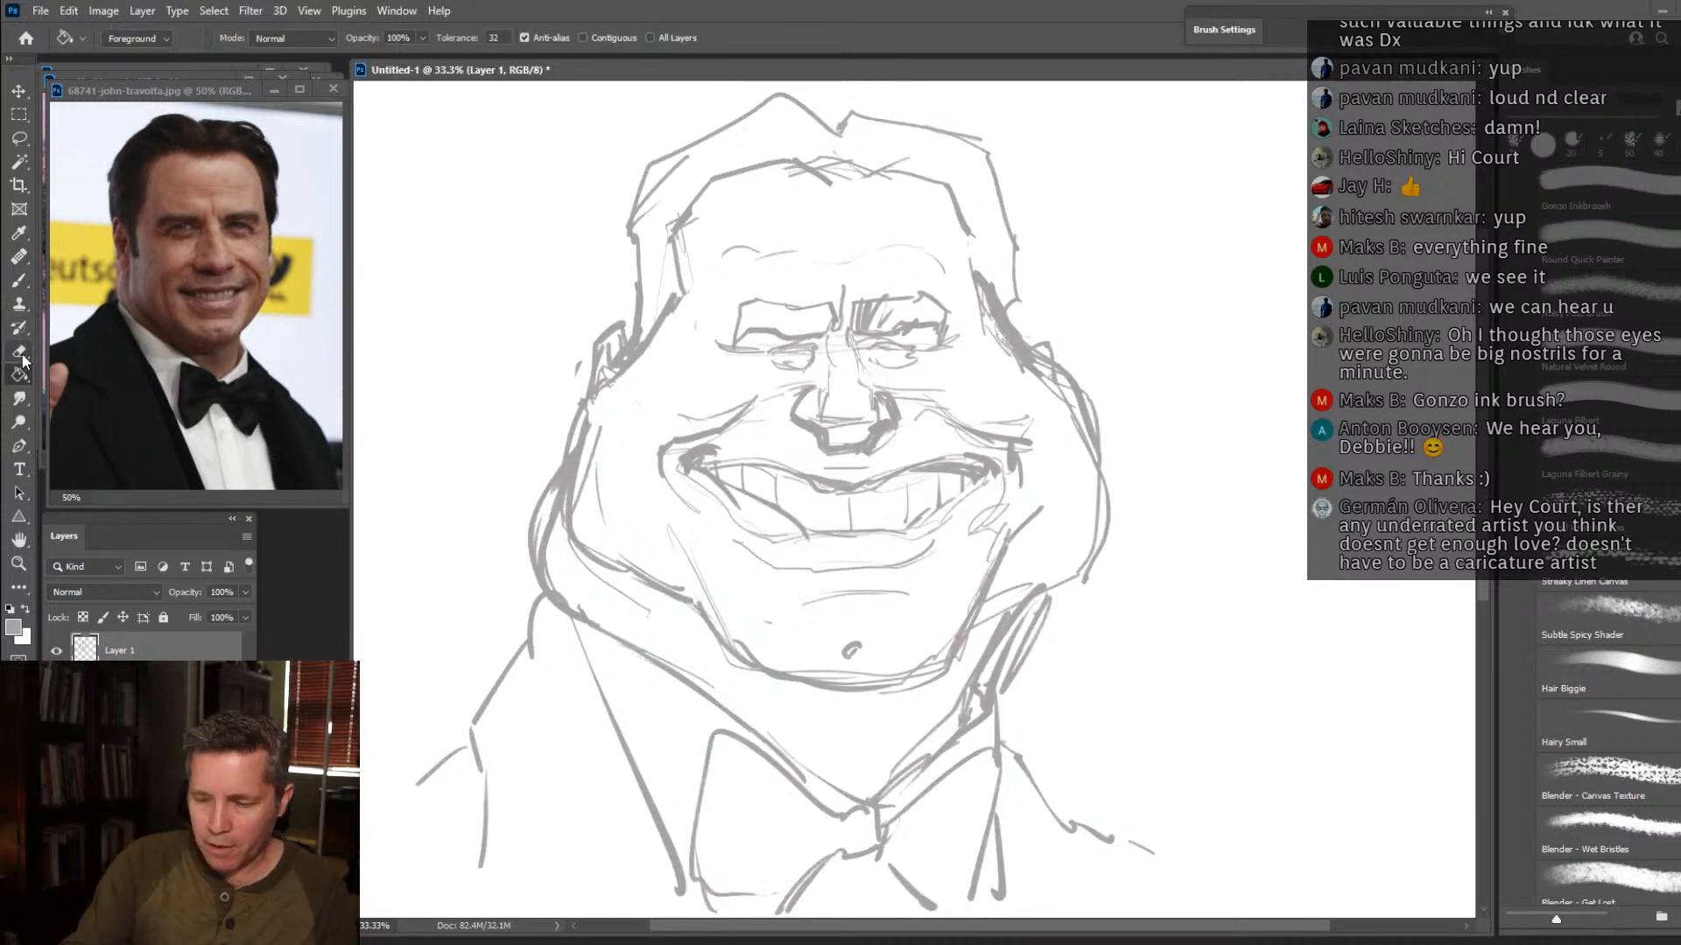
mouse_move(1001, 360)
mouse_down()
mouse_move(964, 285)
mouse_move(1019, 371)
mouse_move(956, 200)
mouse_up()
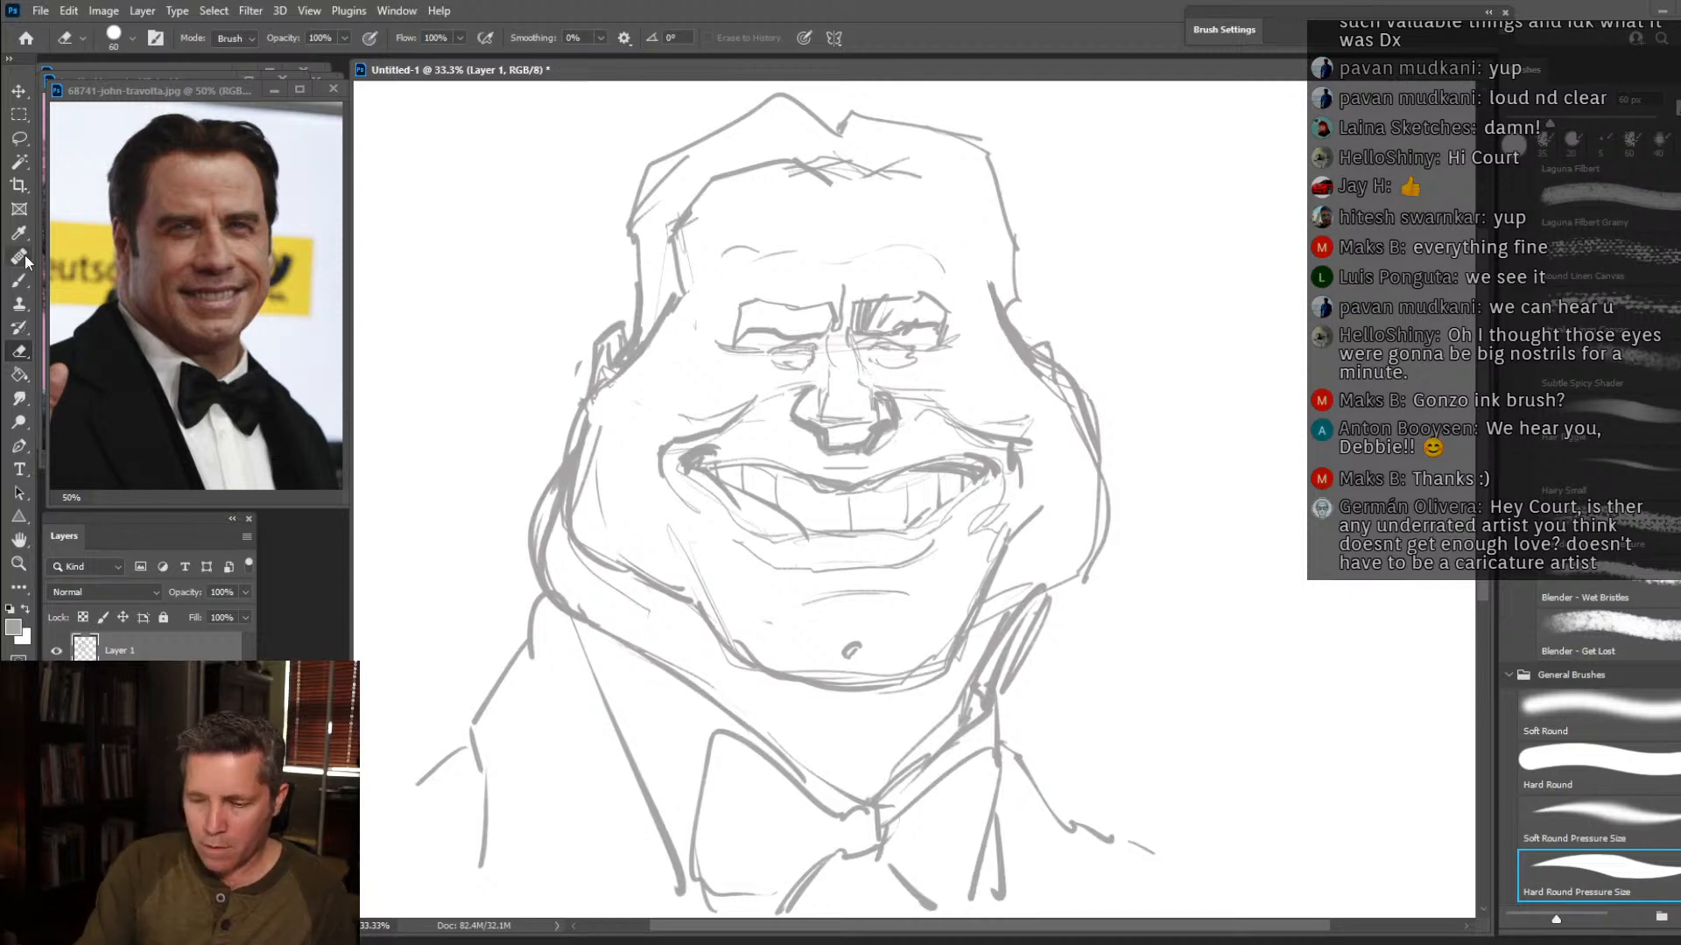
Redraw the hairline on both sides of the parting with the Brush tool and reinforce the lower edge of the teeth.
key(b)
mouse_move(806, 162)
mouse_down()
mouse_move(928, 157)
mouse_move(969, 181)
mouse_move(988, 193)
mouse_move(992, 286)
mouse_up()
mouse_move(801, 166)
mouse_down()
mouse_move(770, 152)
mouse_move(700, 183)
mouse_move(702, 148)
mouse_move(674, 164)
mouse_up()
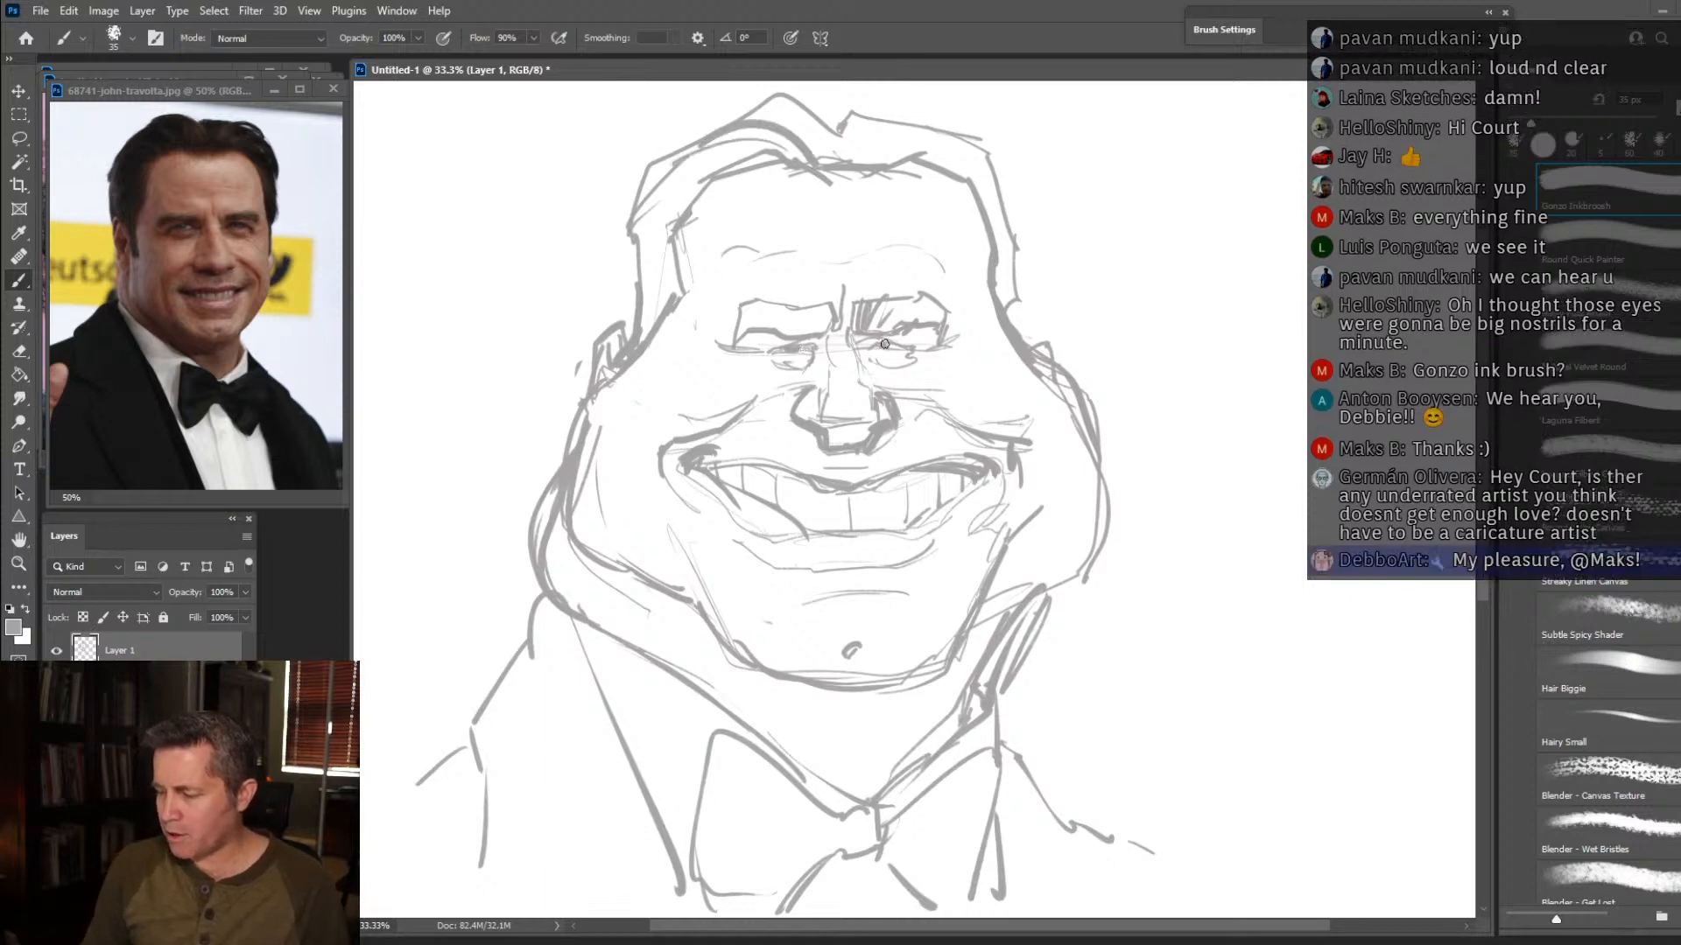
mouse_move(798, 524)
mouse_down()
mouse_move(905, 538)
mouse_move(941, 510)
mouse_up()
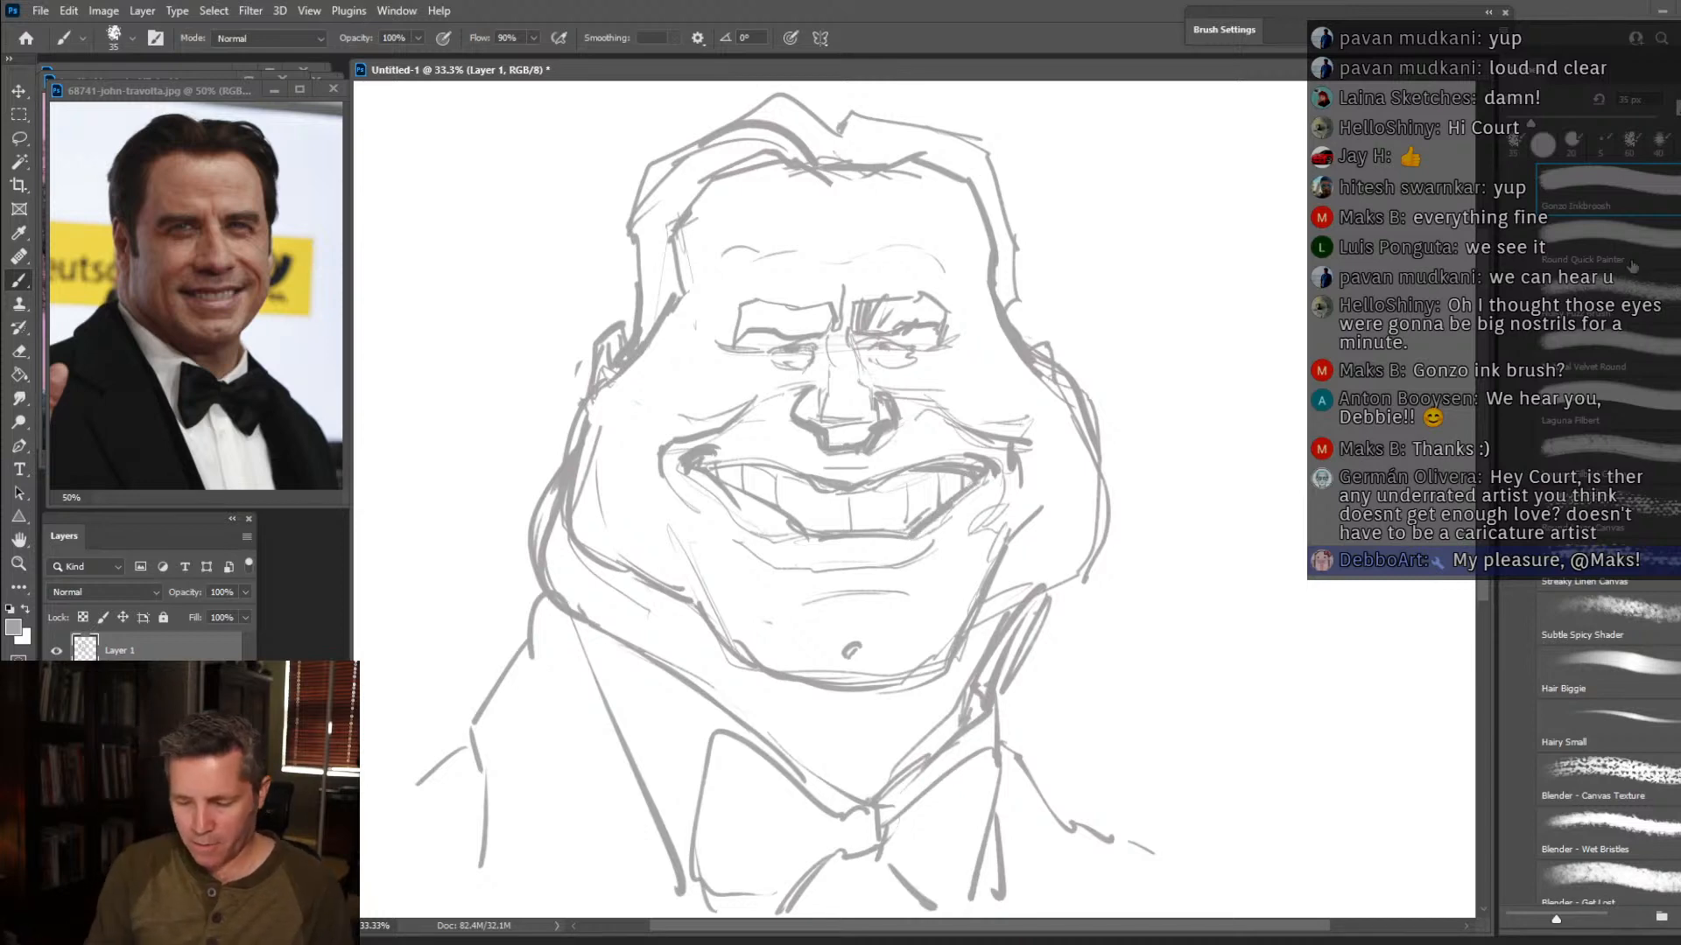
Add a new layer for black inking and fade the sketch on Layer 1 to 28% opacity.
key(d)
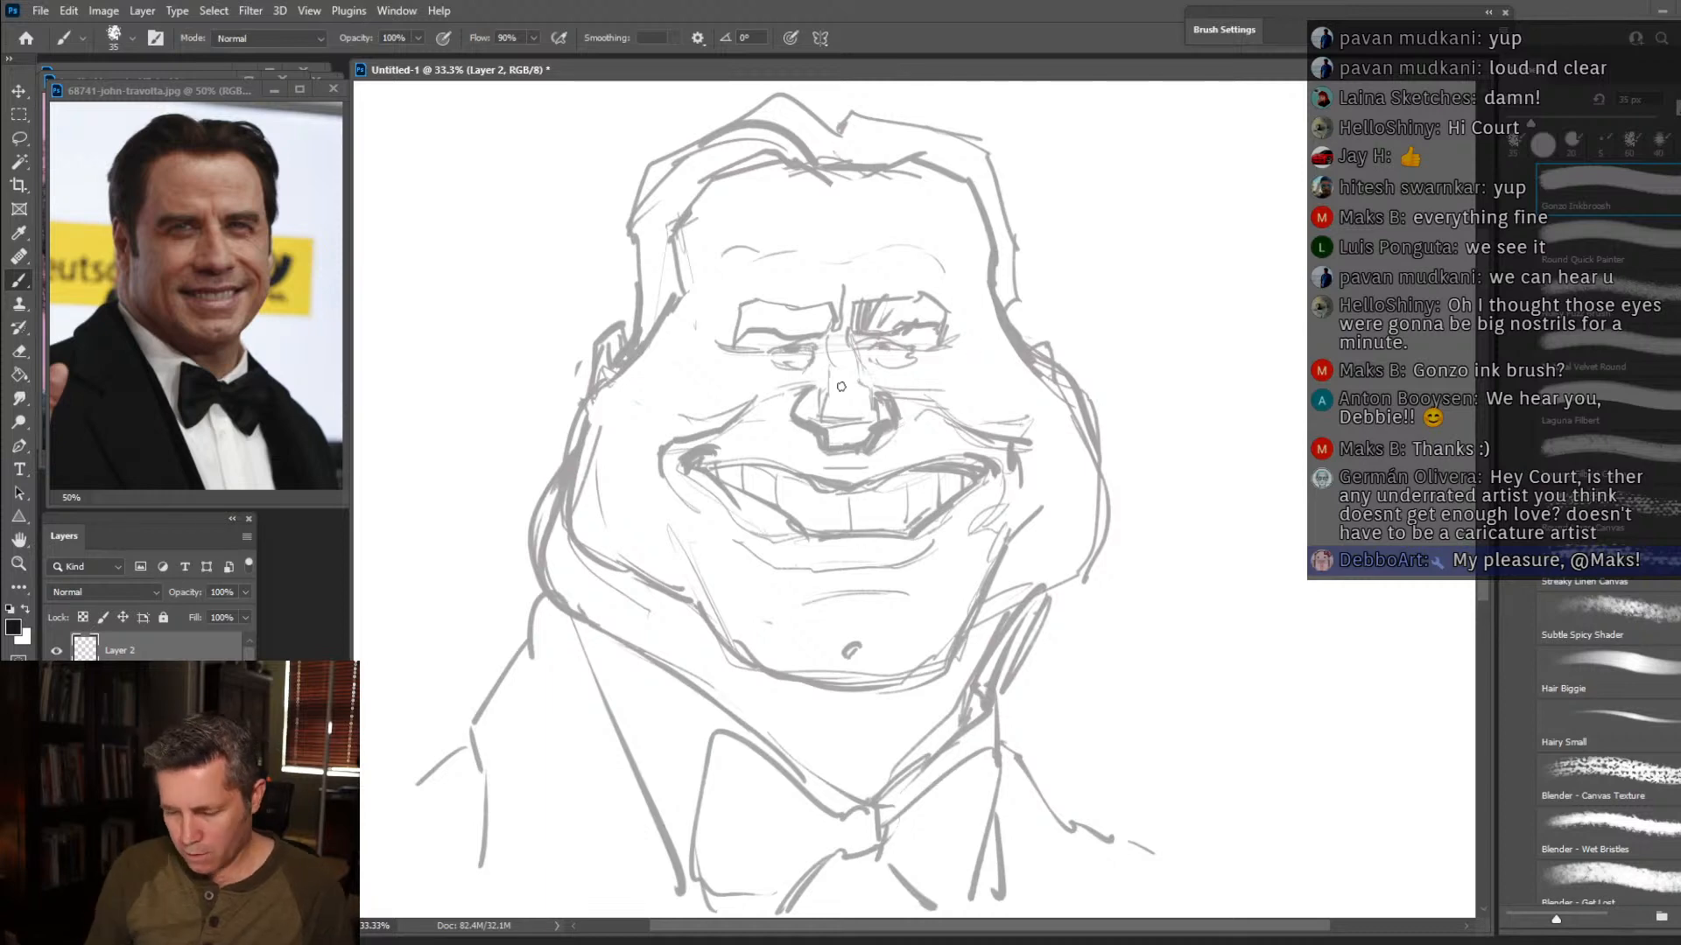
click(149, 685)
click(246, 592)
drag(218, 616, 183, 615)
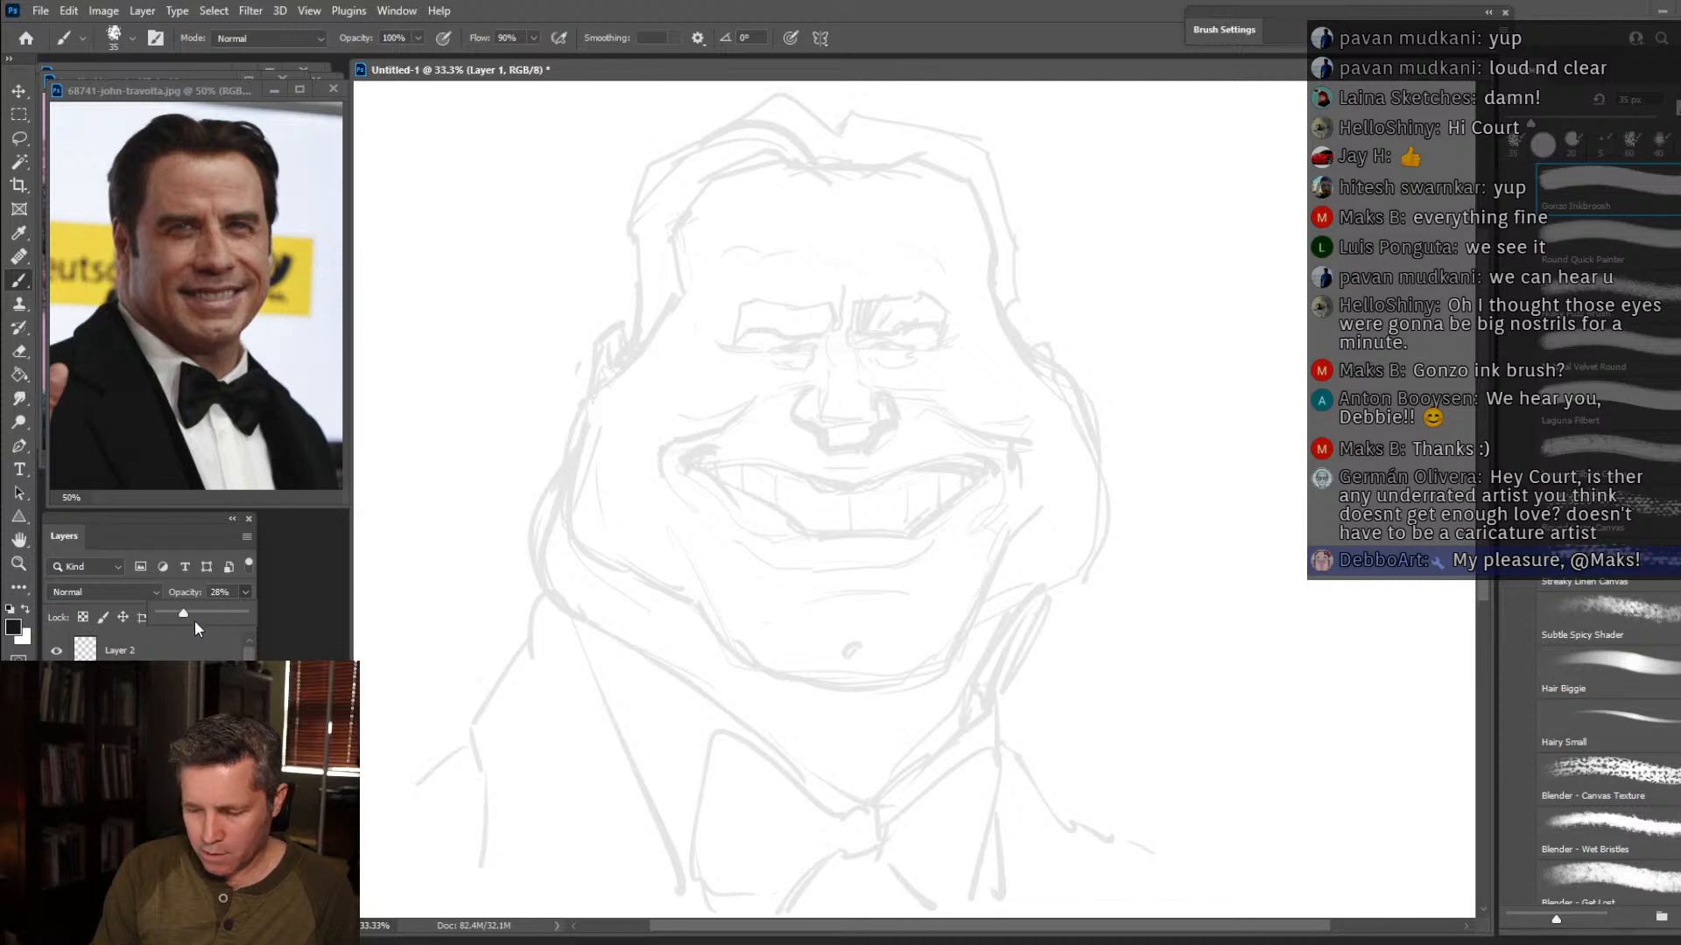
click(188, 650)
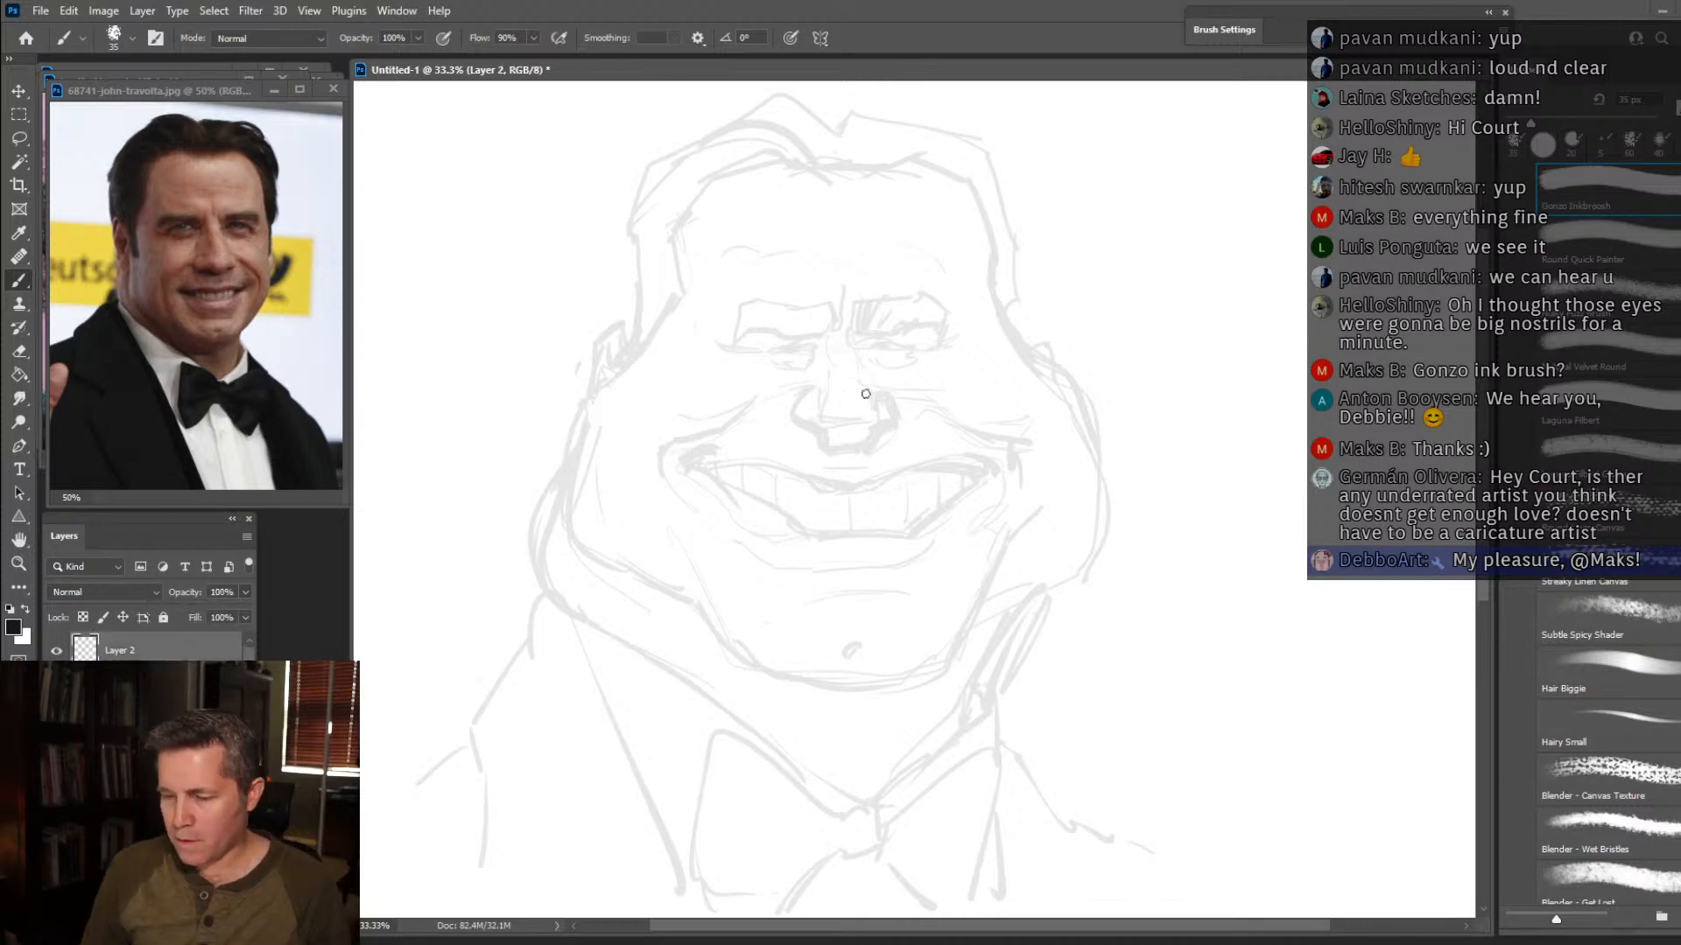
Ink both eyebrows in solid black, with the frown lines between them and thin creases across the forehead.
mouse_move(853, 341)
mouse_down()
mouse_move(856, 364)
mouse_move(850, 324)
mouse_move(818, 336)
mouse_move(889, 303)
mouse_move(880, 333)
mouse_move(921, 324)
mouse_move(914, 301)
mouse_move(929, 299)
mouse_up()
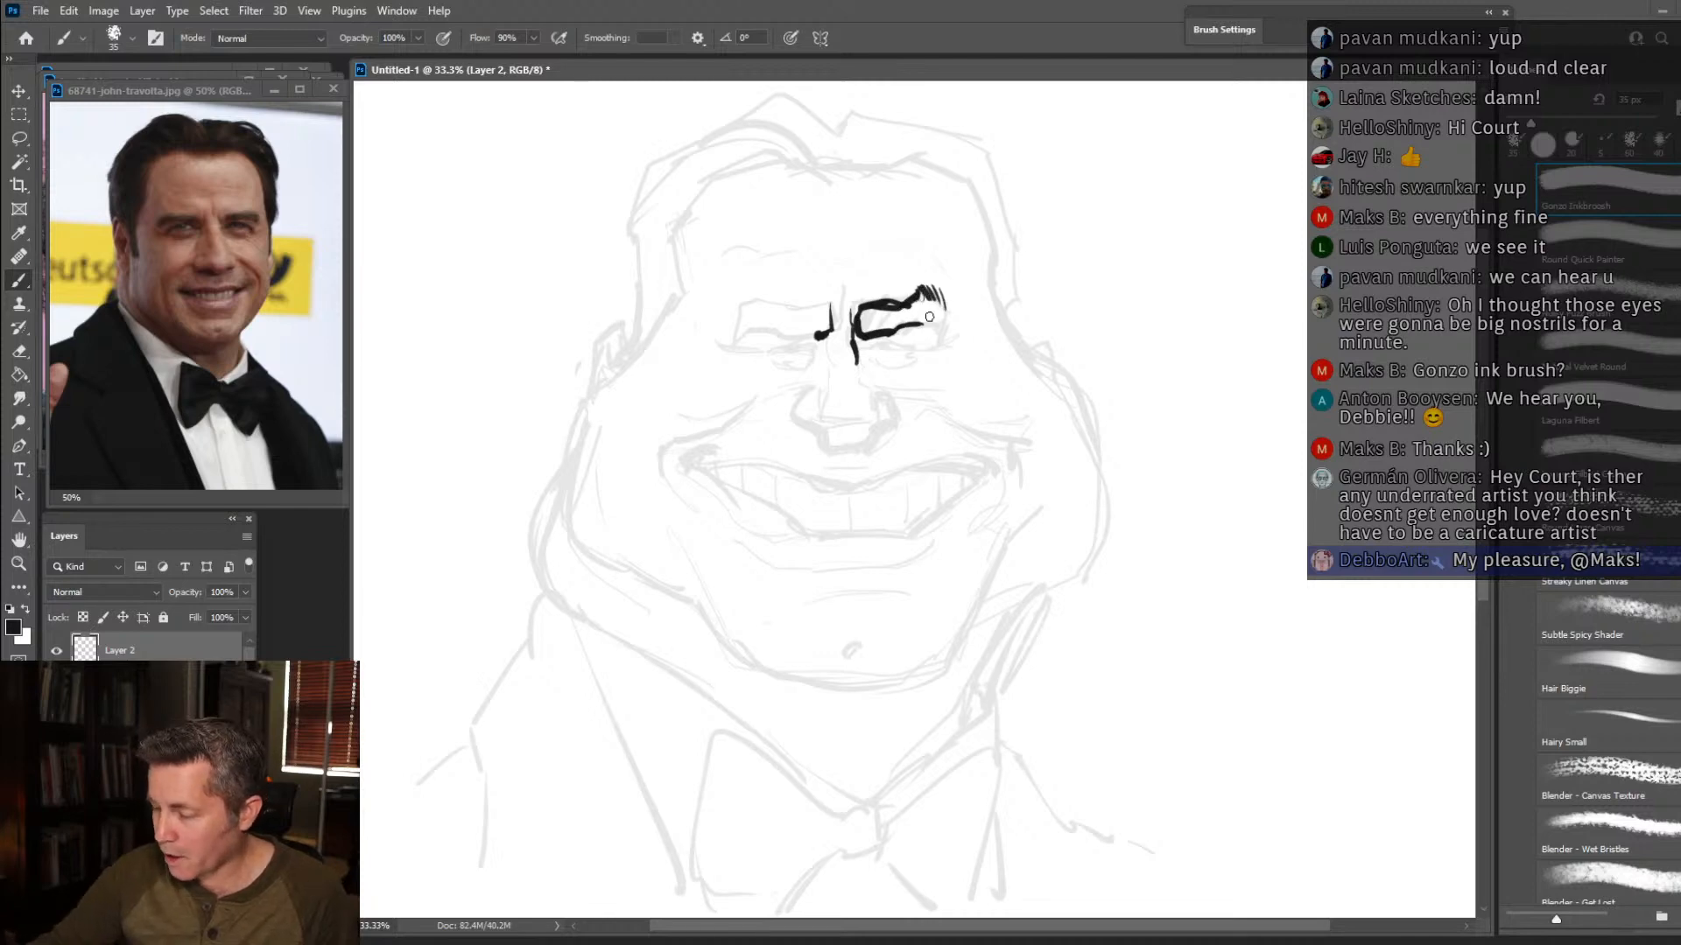
drag(940, 331, 951, 337)
mouse_move(862, 302)
mouse_down()
mouse_move(874, 333)
mouse_move(883, 313)
mouse_move(926, 321)
mouse_move(932, 302)
mouse_move(935, 326)
mouse_move(941, 302)
mouse_move(961, 317)
mouse_move(835, 317)
mouse_move(823, 335)
mouse_move(770, 301)
mouse_move(728, 308)
mouse_up()
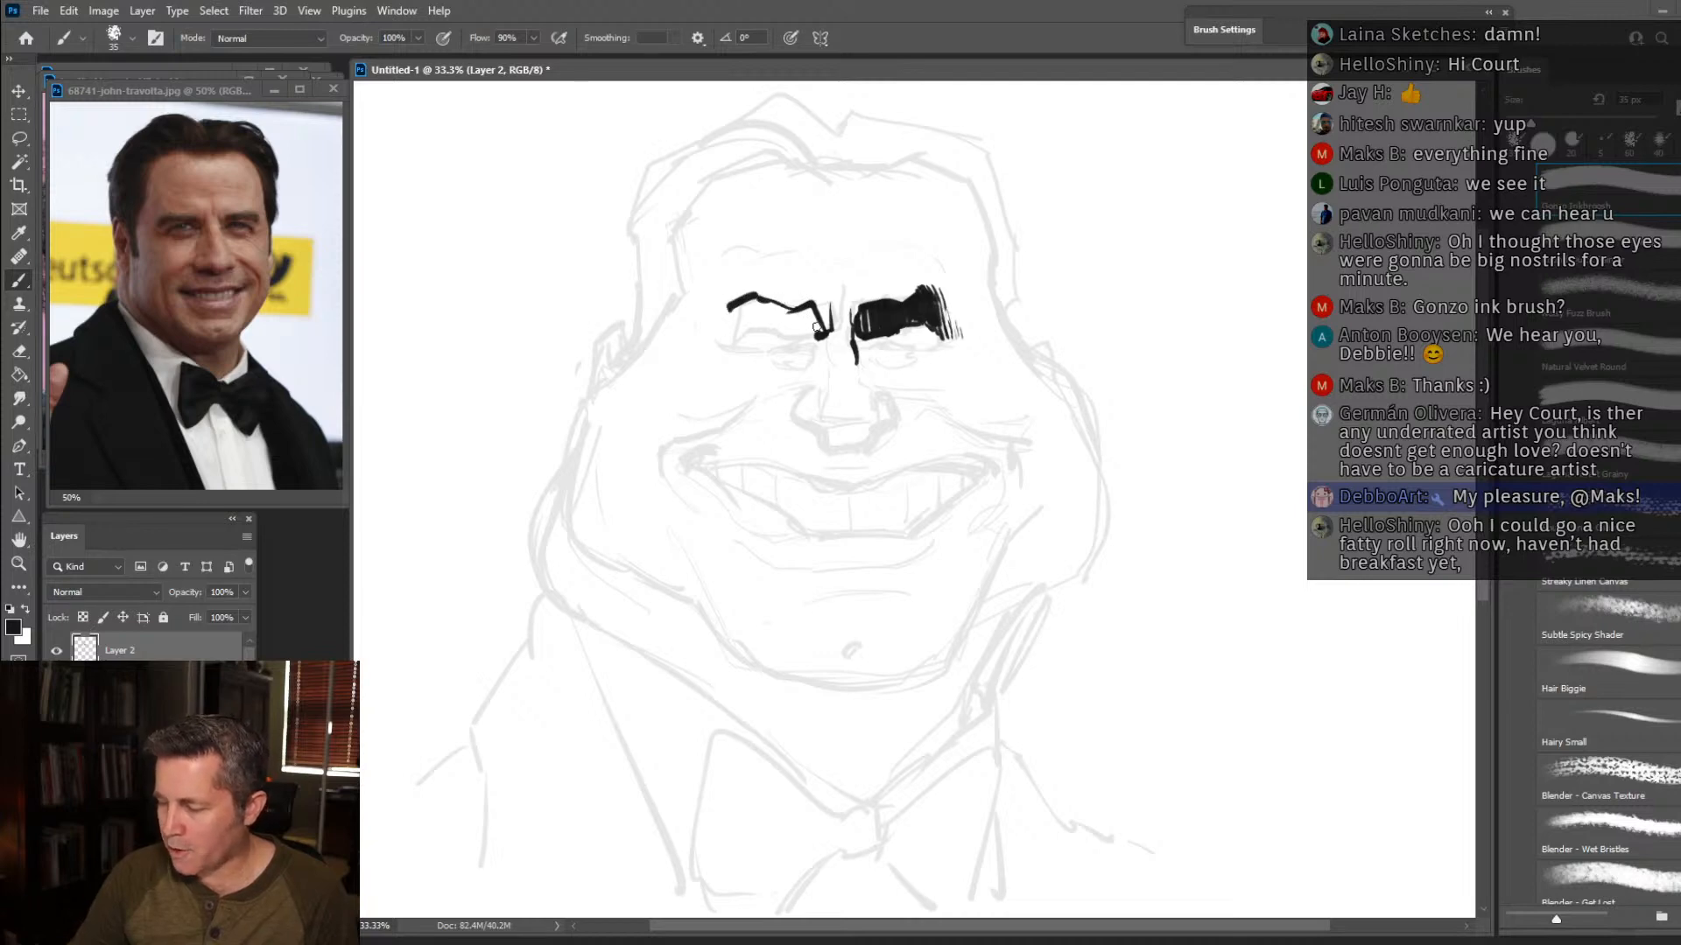
drag(817, 336, 740, 327)
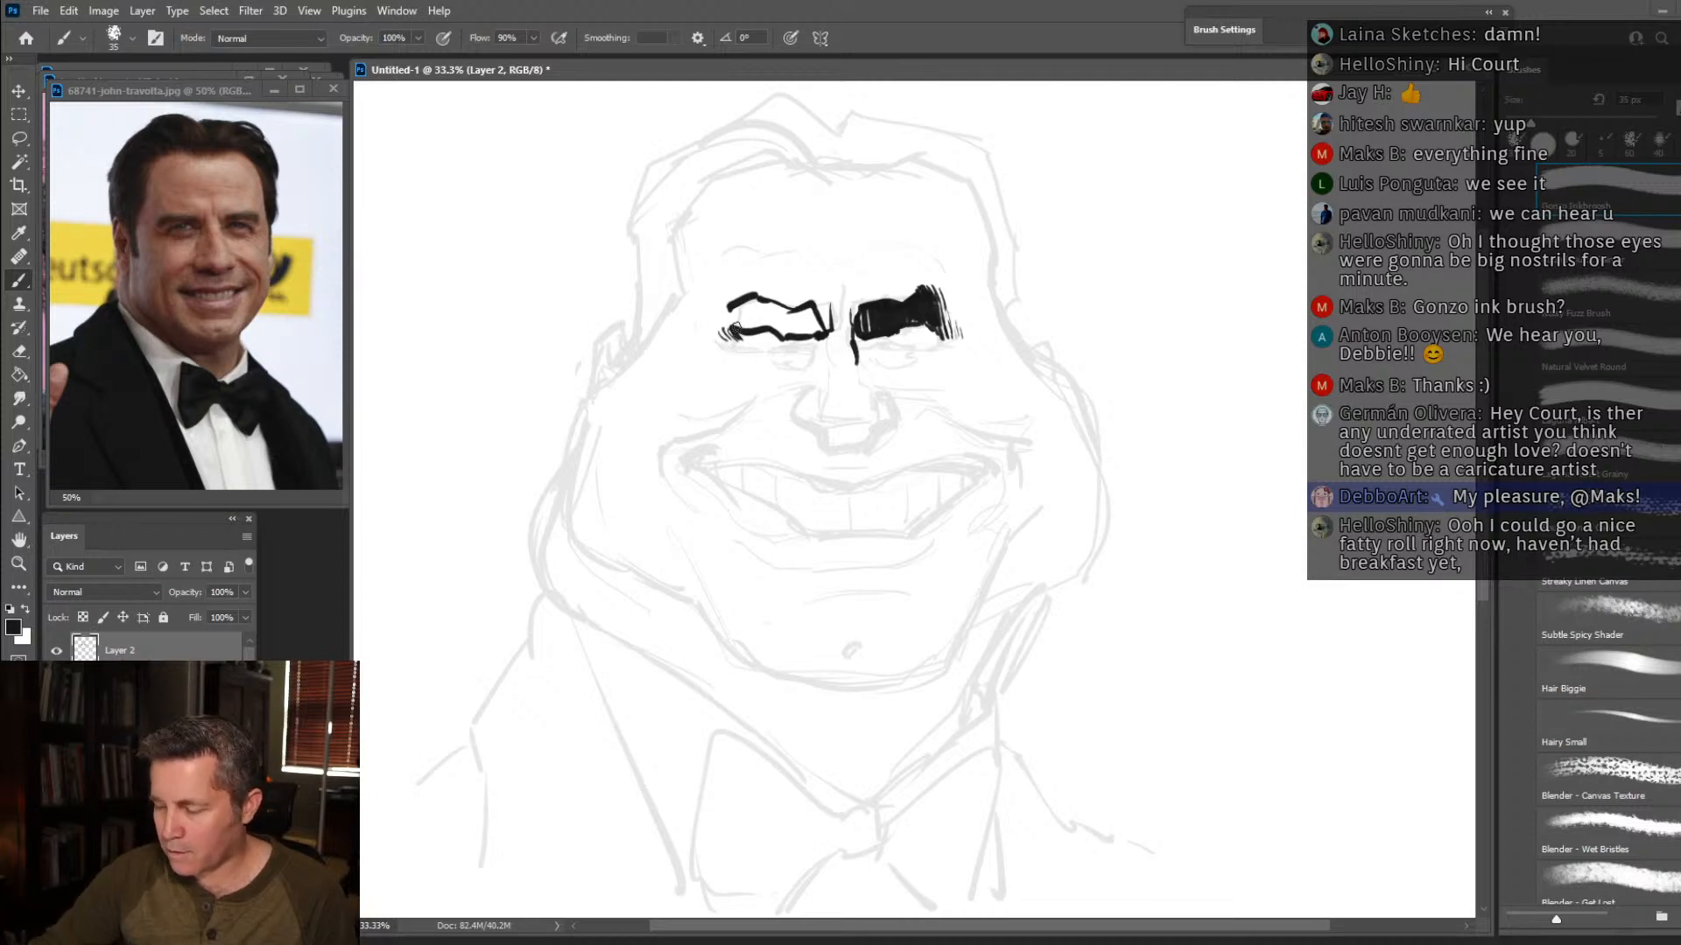
mouse_move(721, 335)
mouse_down()
mouse_move(812, 329)
mouse_move(839, 263)
mouse_move(771, 278)
mouse_move(739, 262)
mouse_move(780, 241)
mouse_move(941, 239)
mouse_up()
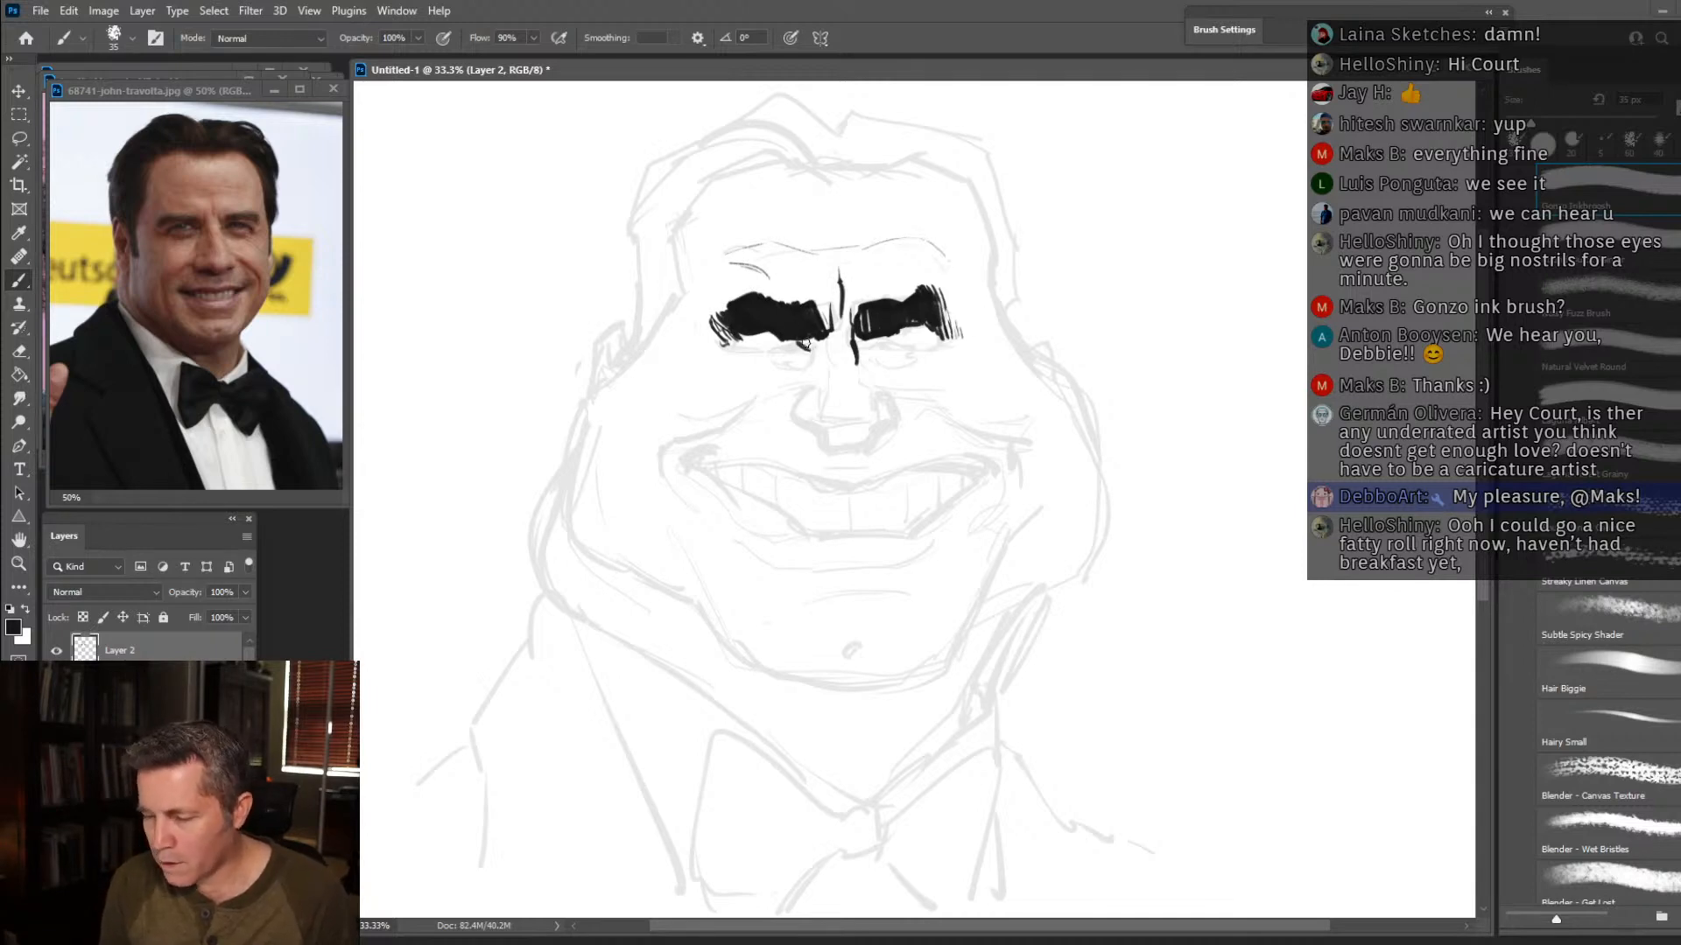
Ink both squinting eyes with their lids and outer-corner wrinkles, plus short lines at the nose bridge.
mouse_move(790, 339)
mouse_down()
mouse_move(802, 362)
mouse_move(702, 340)
mouse_up()
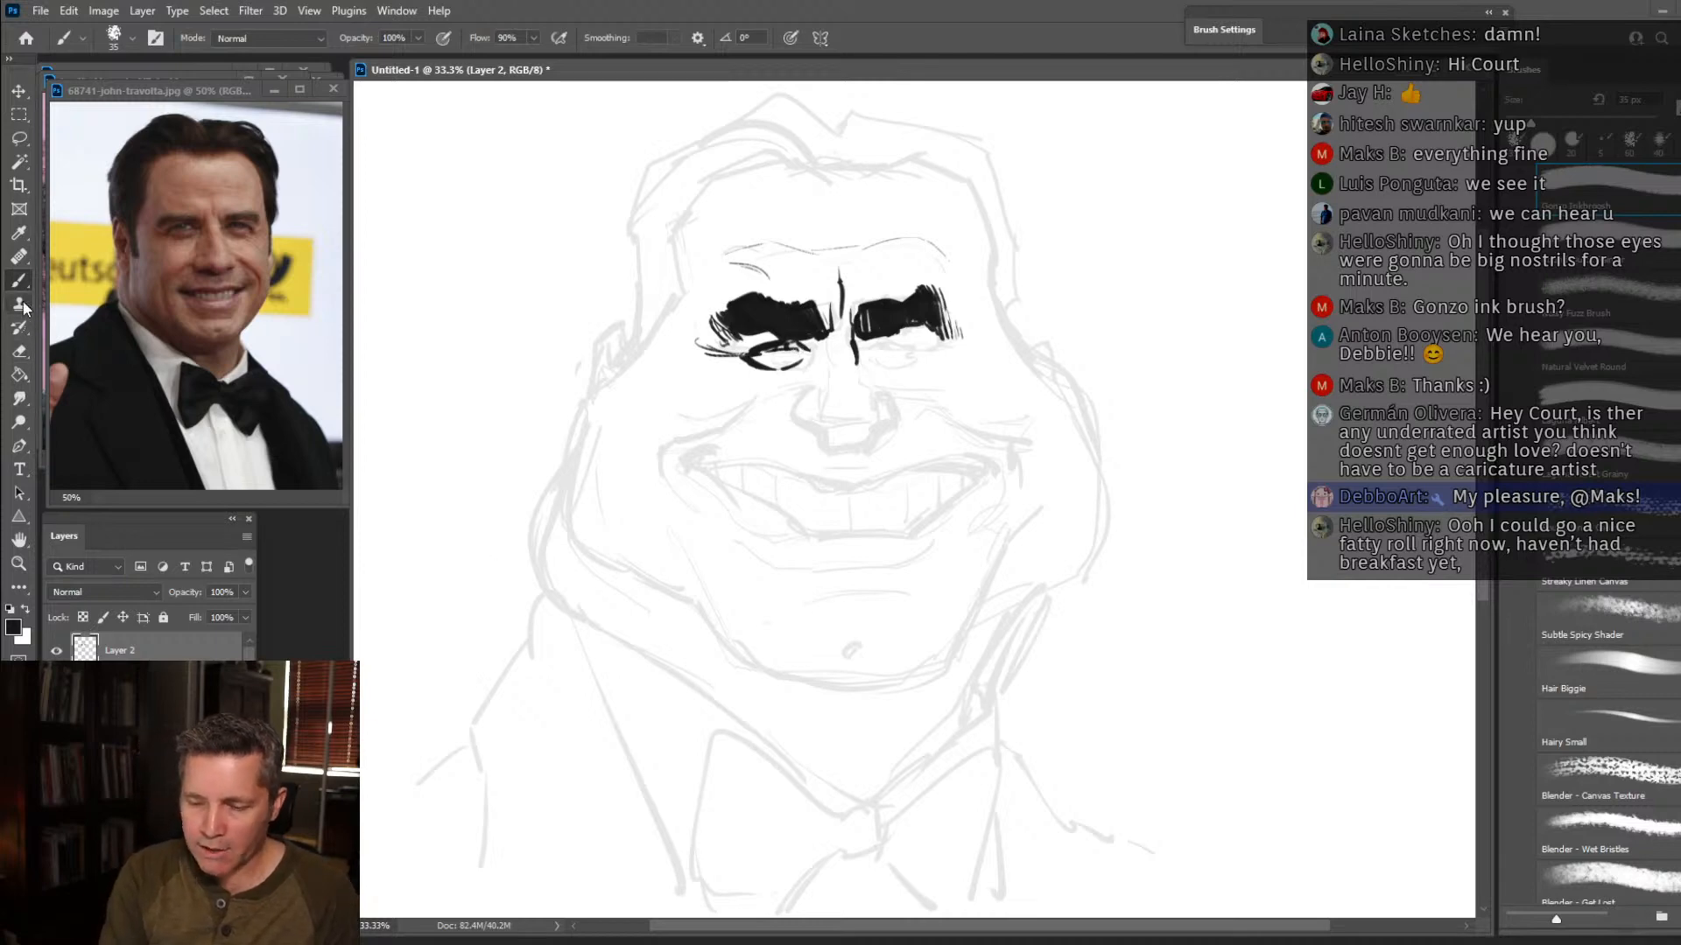
click(23, 354)
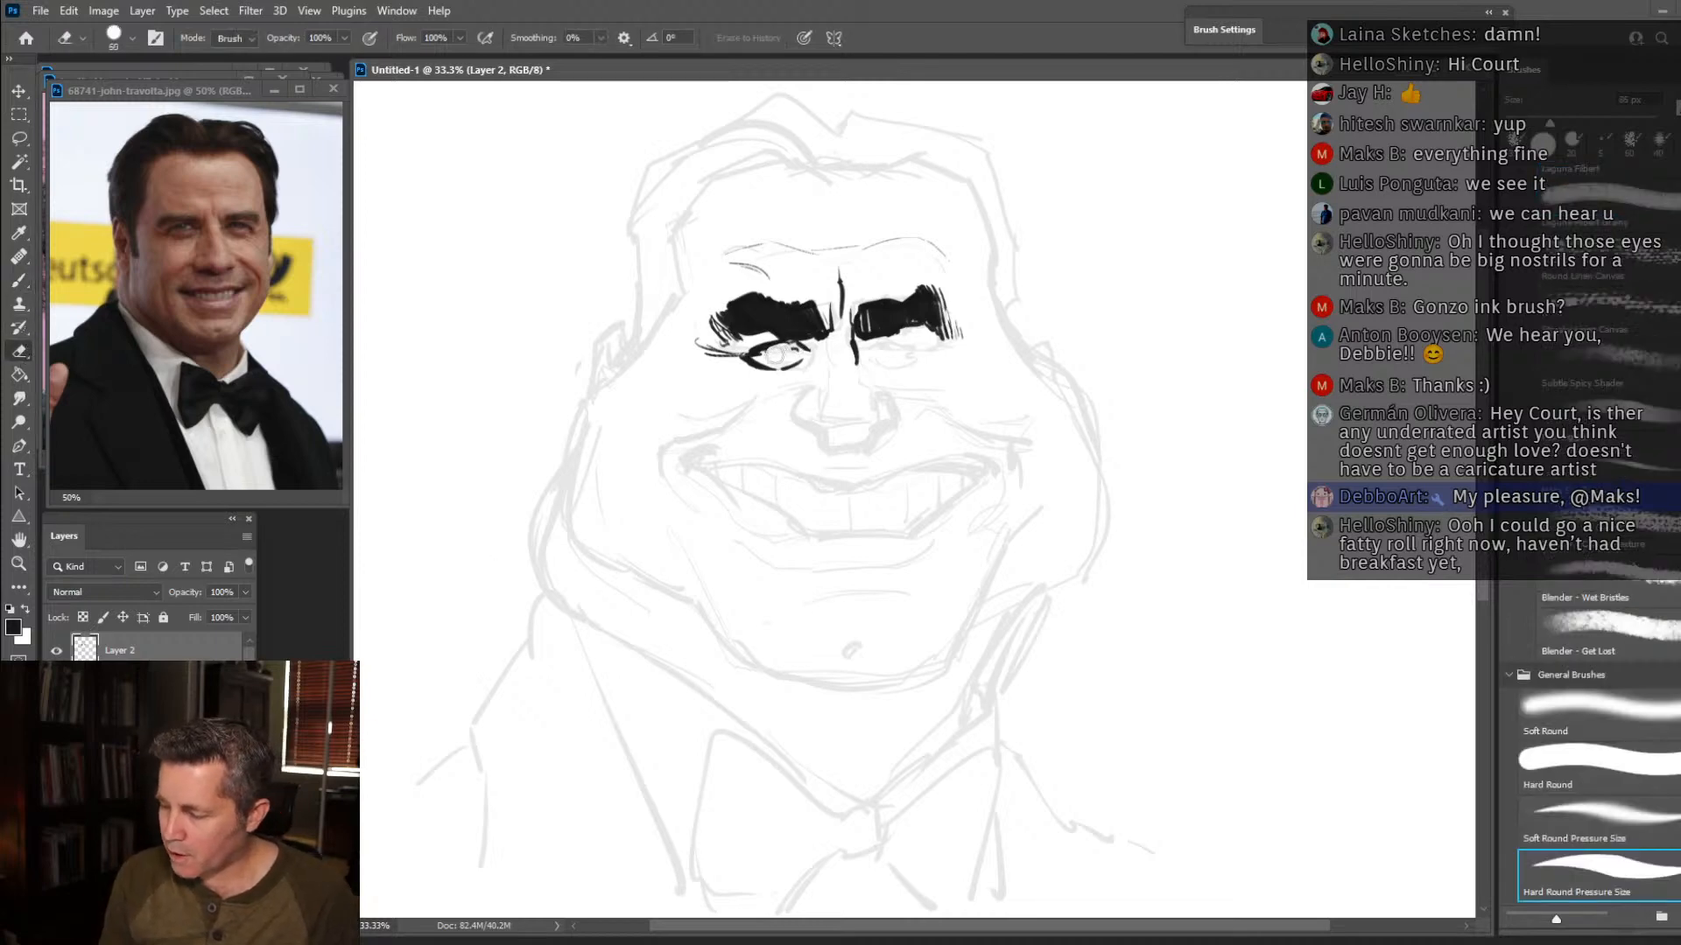
key(b)
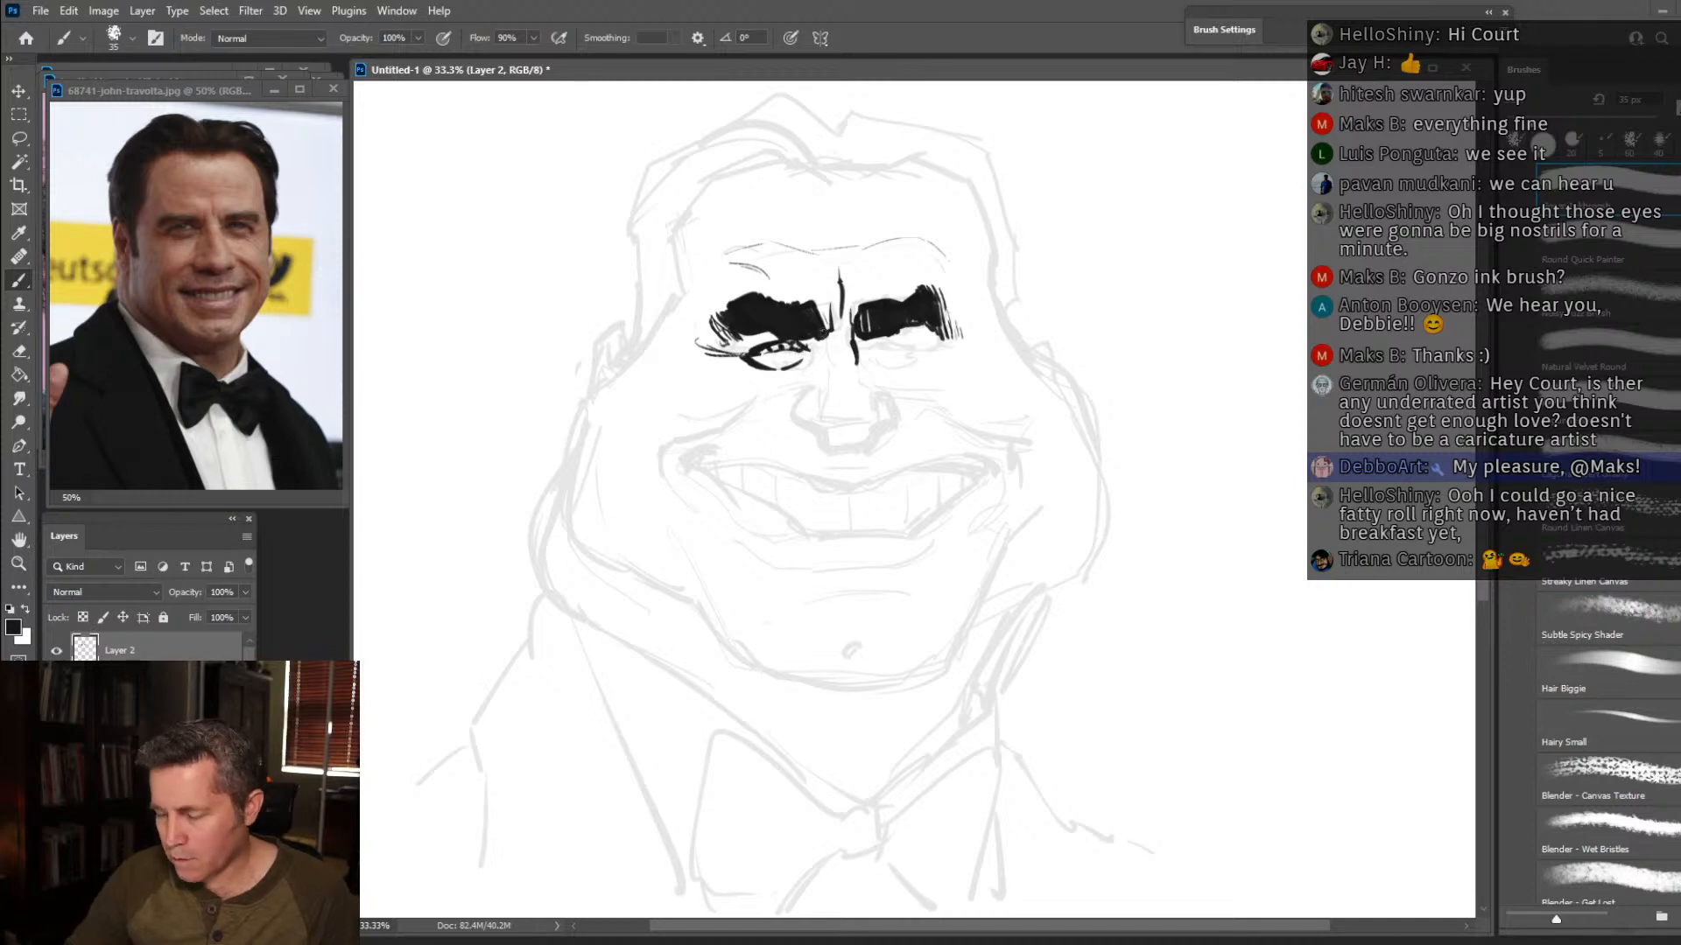
drag(855, 366, 857, 393)
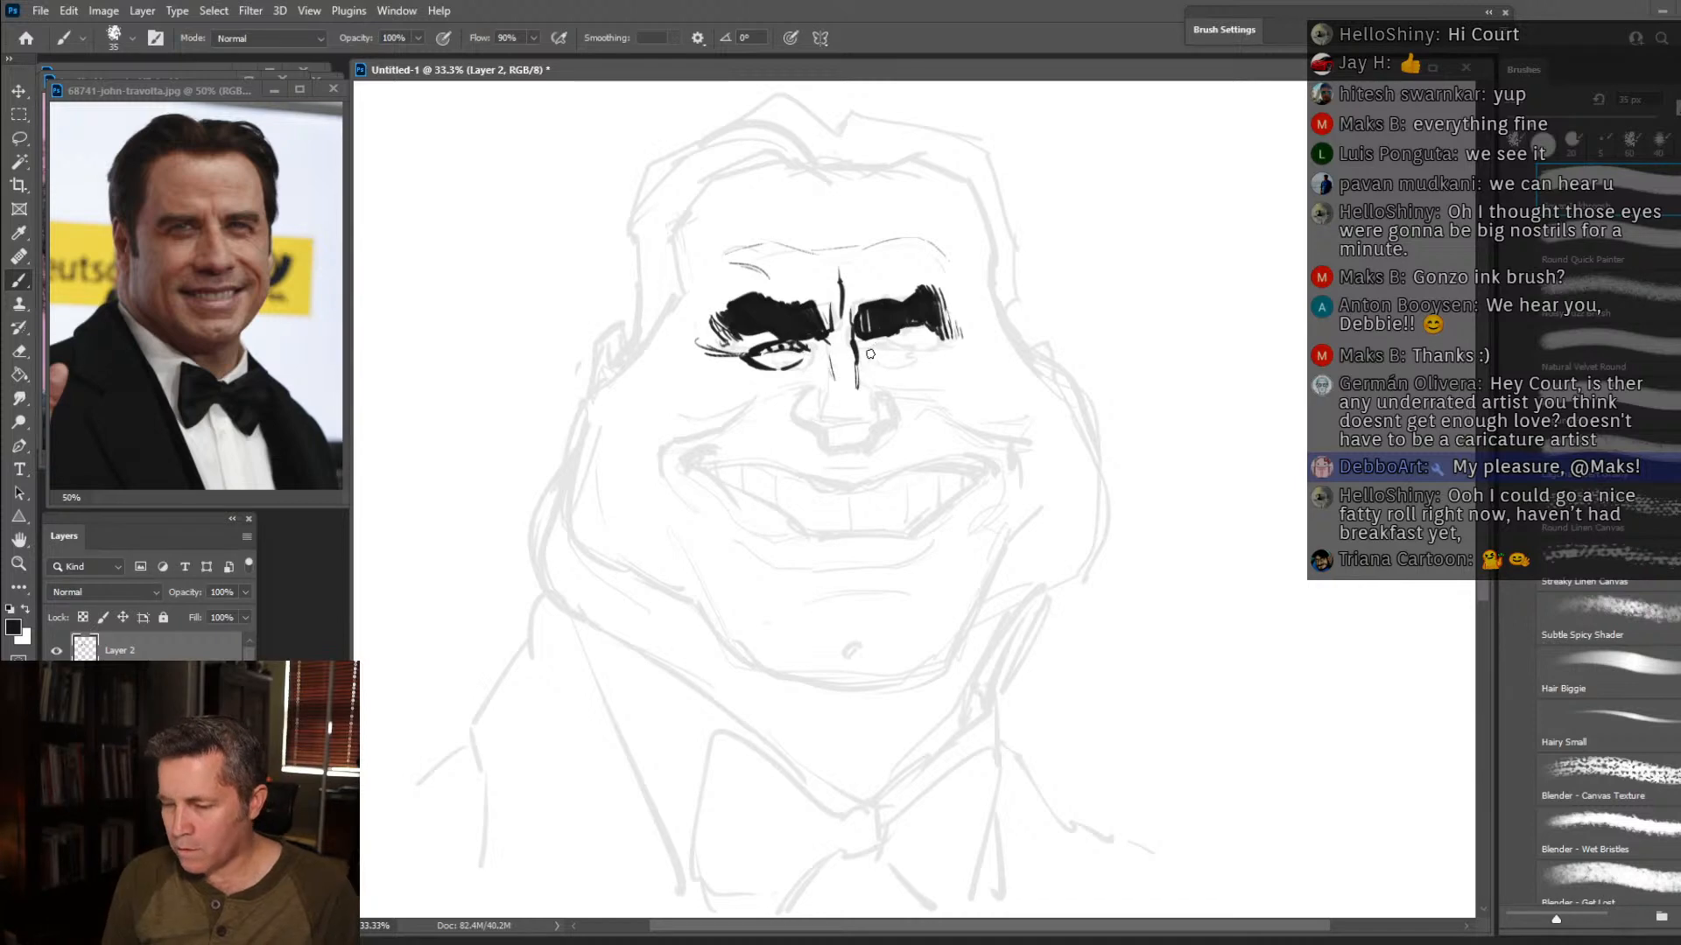
drag(870, 340, 916, 353)
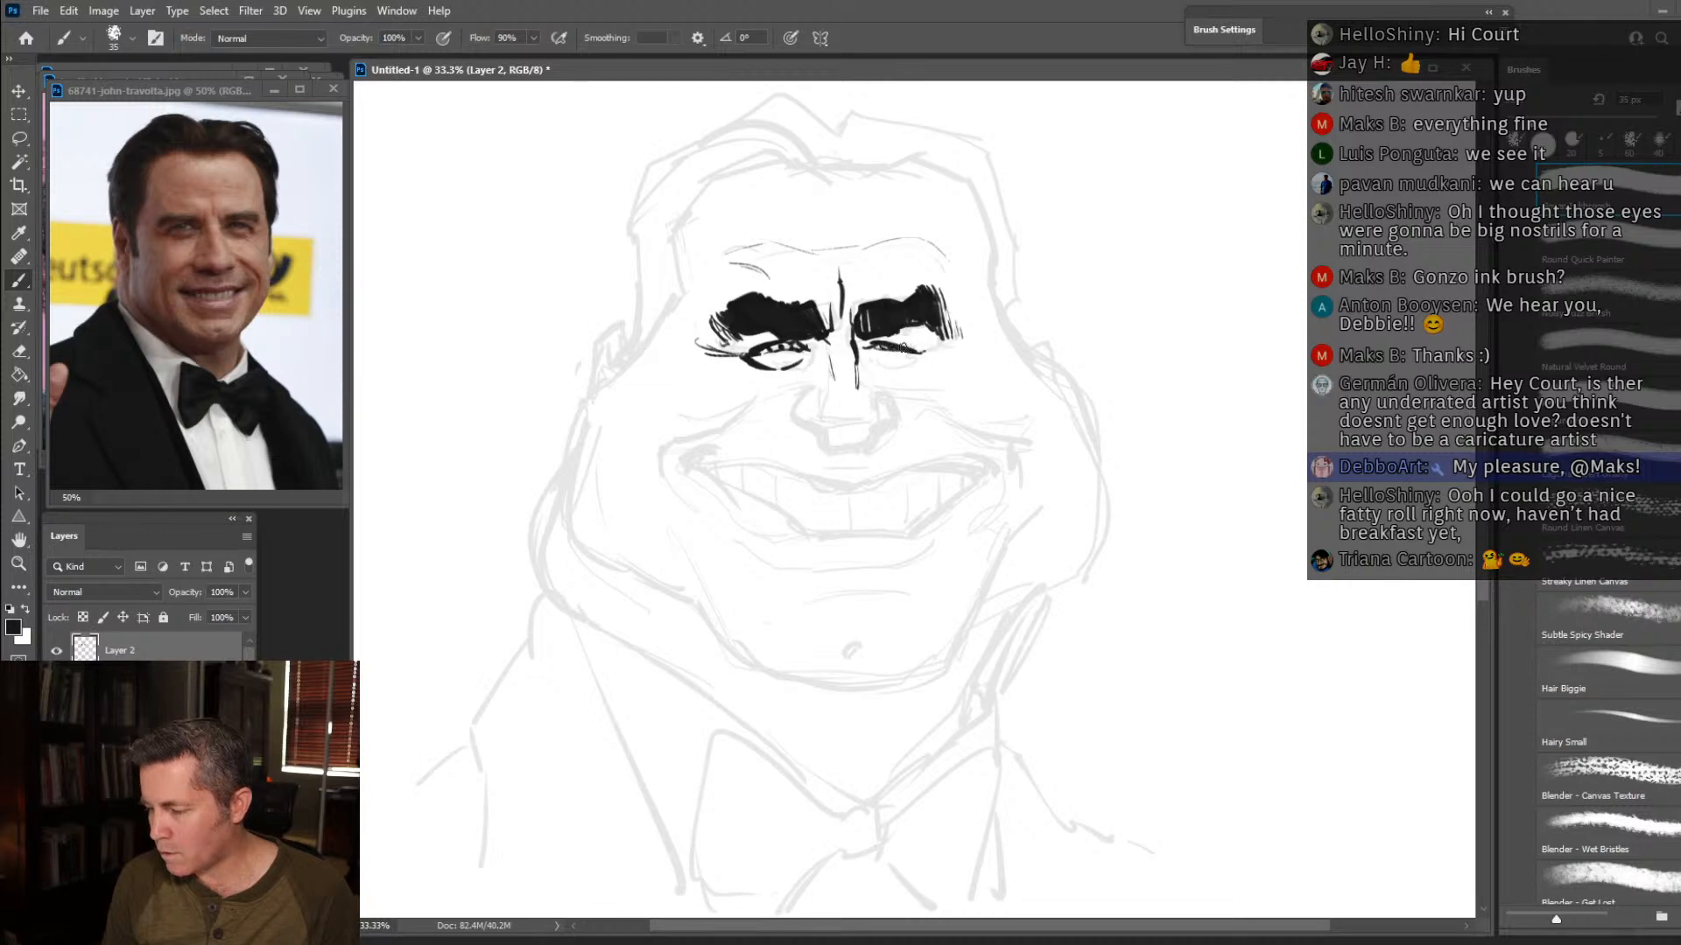
drag(892, 369, 921, 356)
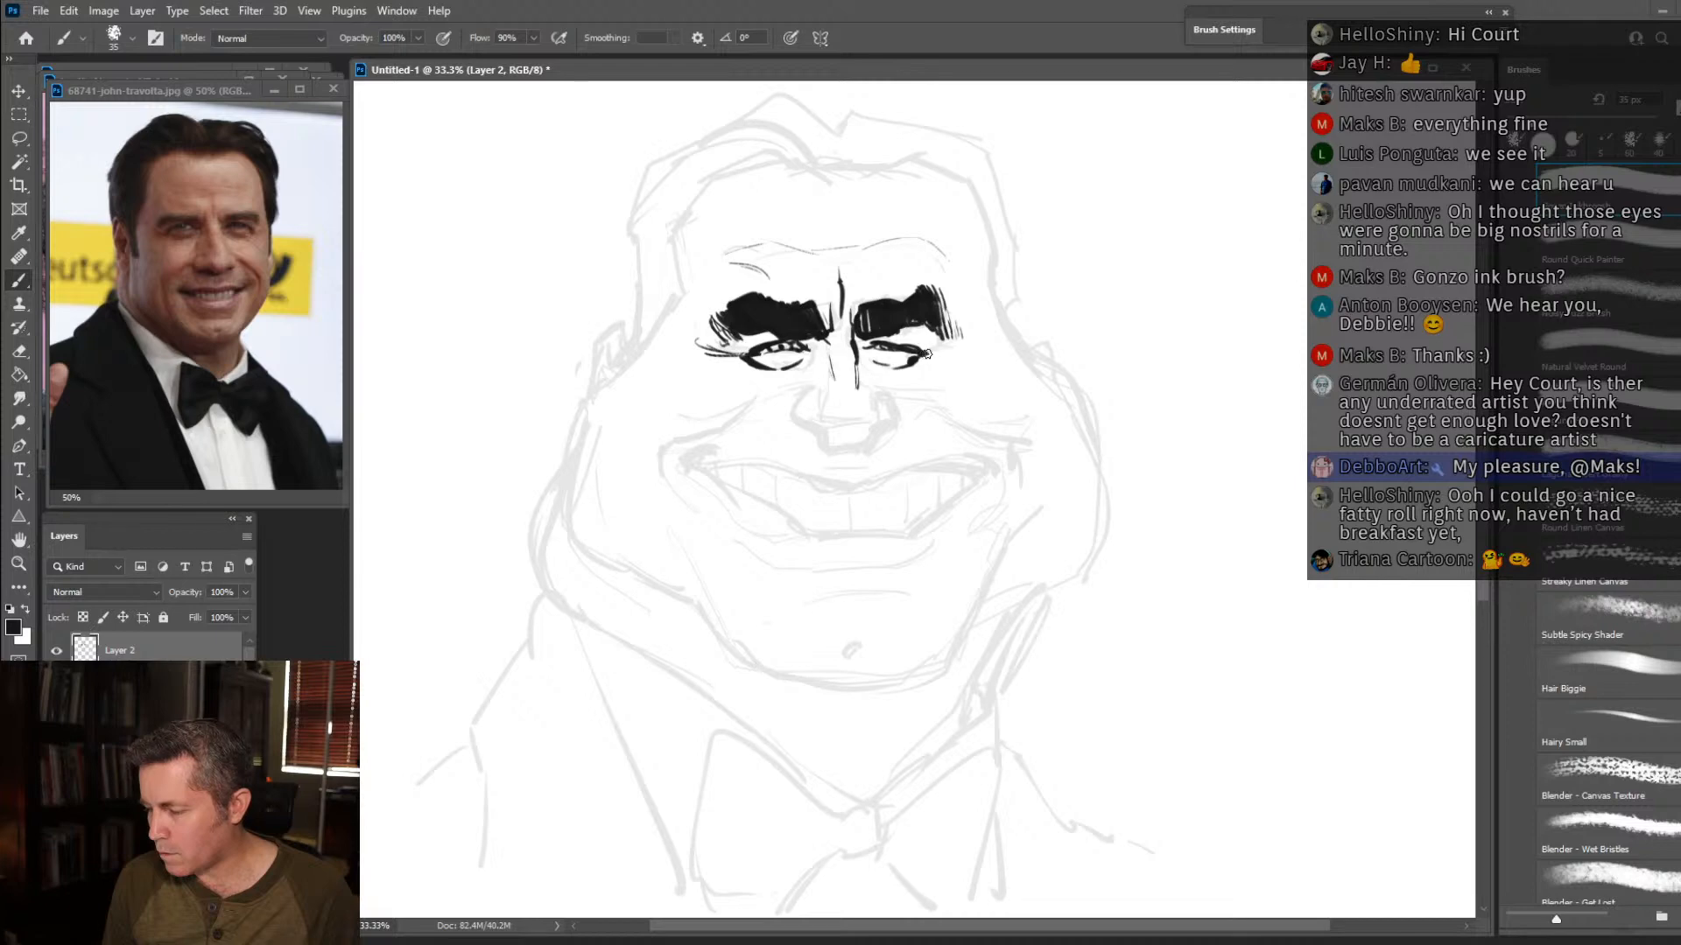
drag(929, 353, 964, 356)
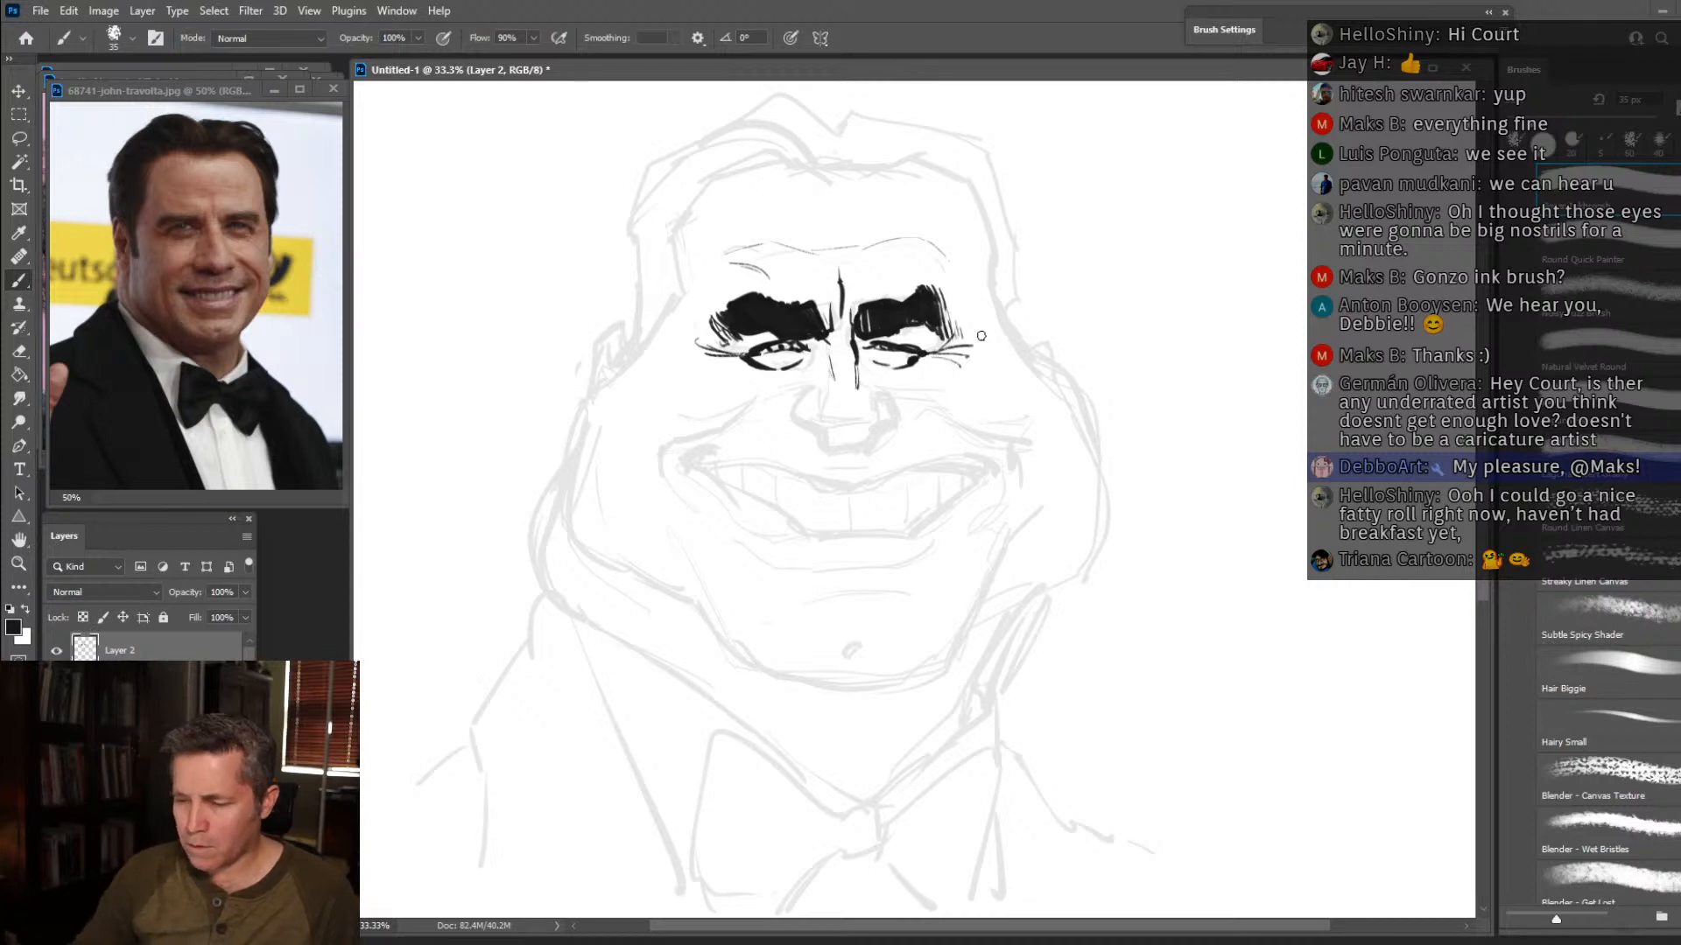
Ink the right temple hairline and the curved outlines of the hair sweeping left from the central parting.
mouse_move(1026, 349)
mouse_down()
mouse_move(995, 297)
mouse_move(981, 164)
mouse_move(990, 185)
mouse_move(921, 144)
mouse_move(869, 156)
mouse_up()
mouse_move(864, 174)
mouse_down()
mouse_move(857, 140)
mouse_move(697, 144)
mouse_move(750, 119)
mouse_move(714, 139)
mouse_up()
mouse_move(839, 177)
mouse_down()
mouse_move(842, 141)
mouse_move(803, 98)
mouse_move(727, 110)
mouse_up()
mouse_move(844, 148)
mouse_down()
mouse_move(838, 94)
mouse_move(835, 138)
mouse_move(732, 125)
mouse_move(735, 110)
mouse_move(690, 138)
mouse_up()
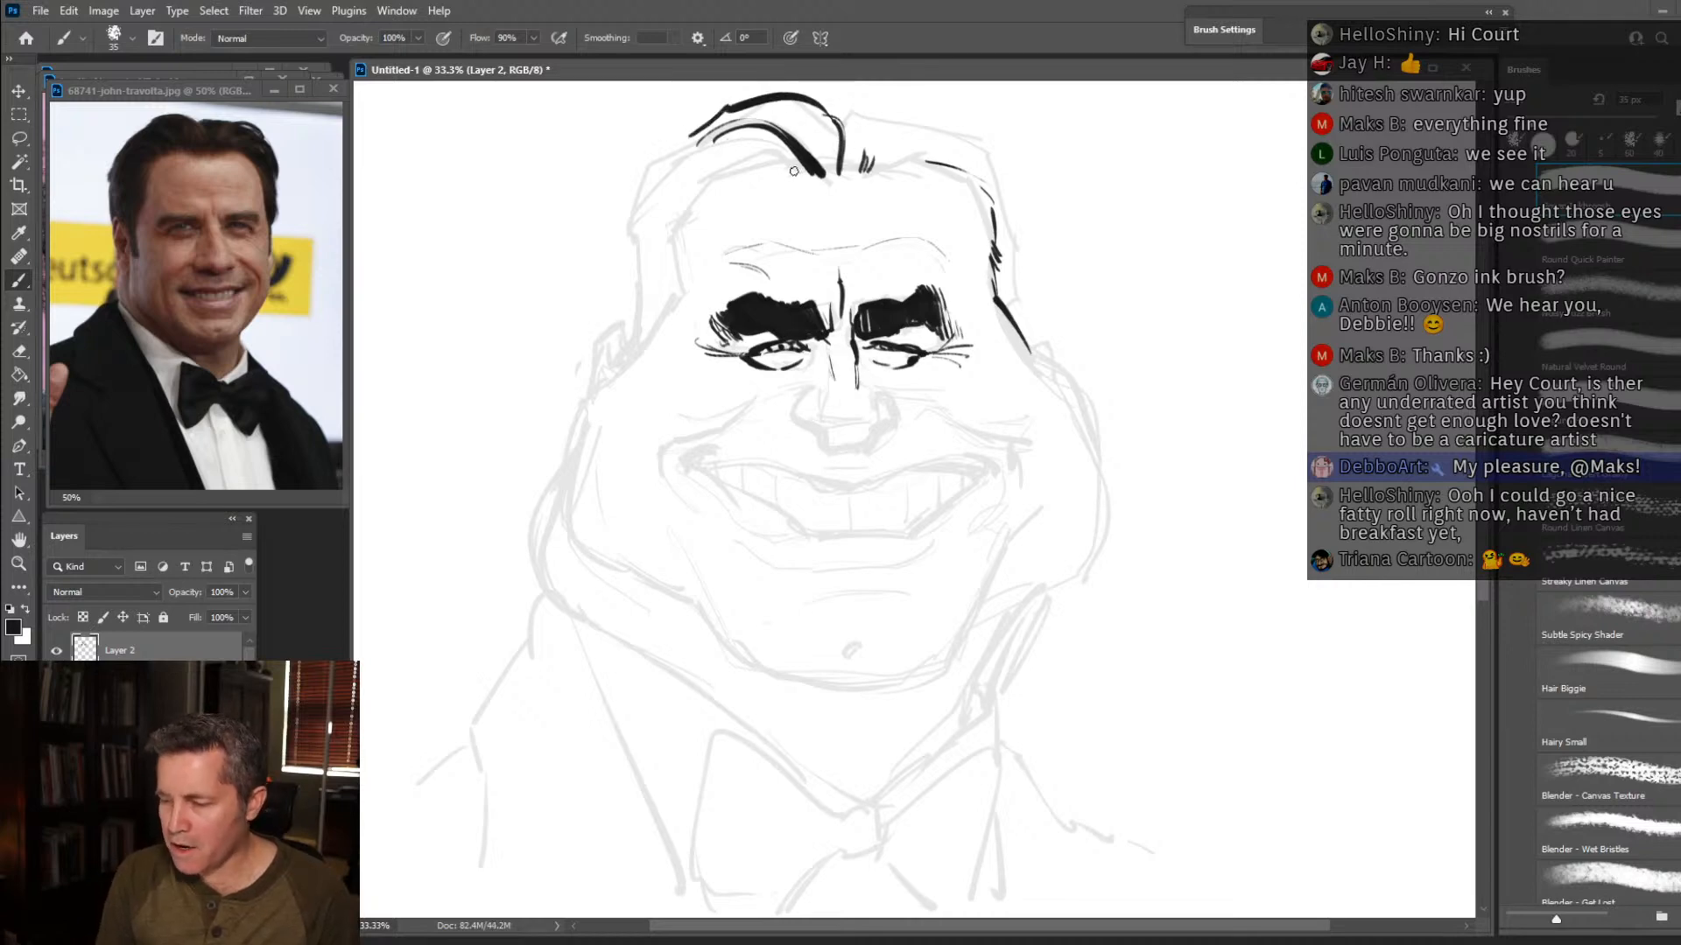
Fill the left half of the hair with black strokes from the parting down to the sideburn, leaving thin white highlights.
mouse_move(797, 166)
mouse_down()
mouse_move(723, 131)
mouse_move(627, 211)
mouse_up()
drag(700, 154, 642, 209)
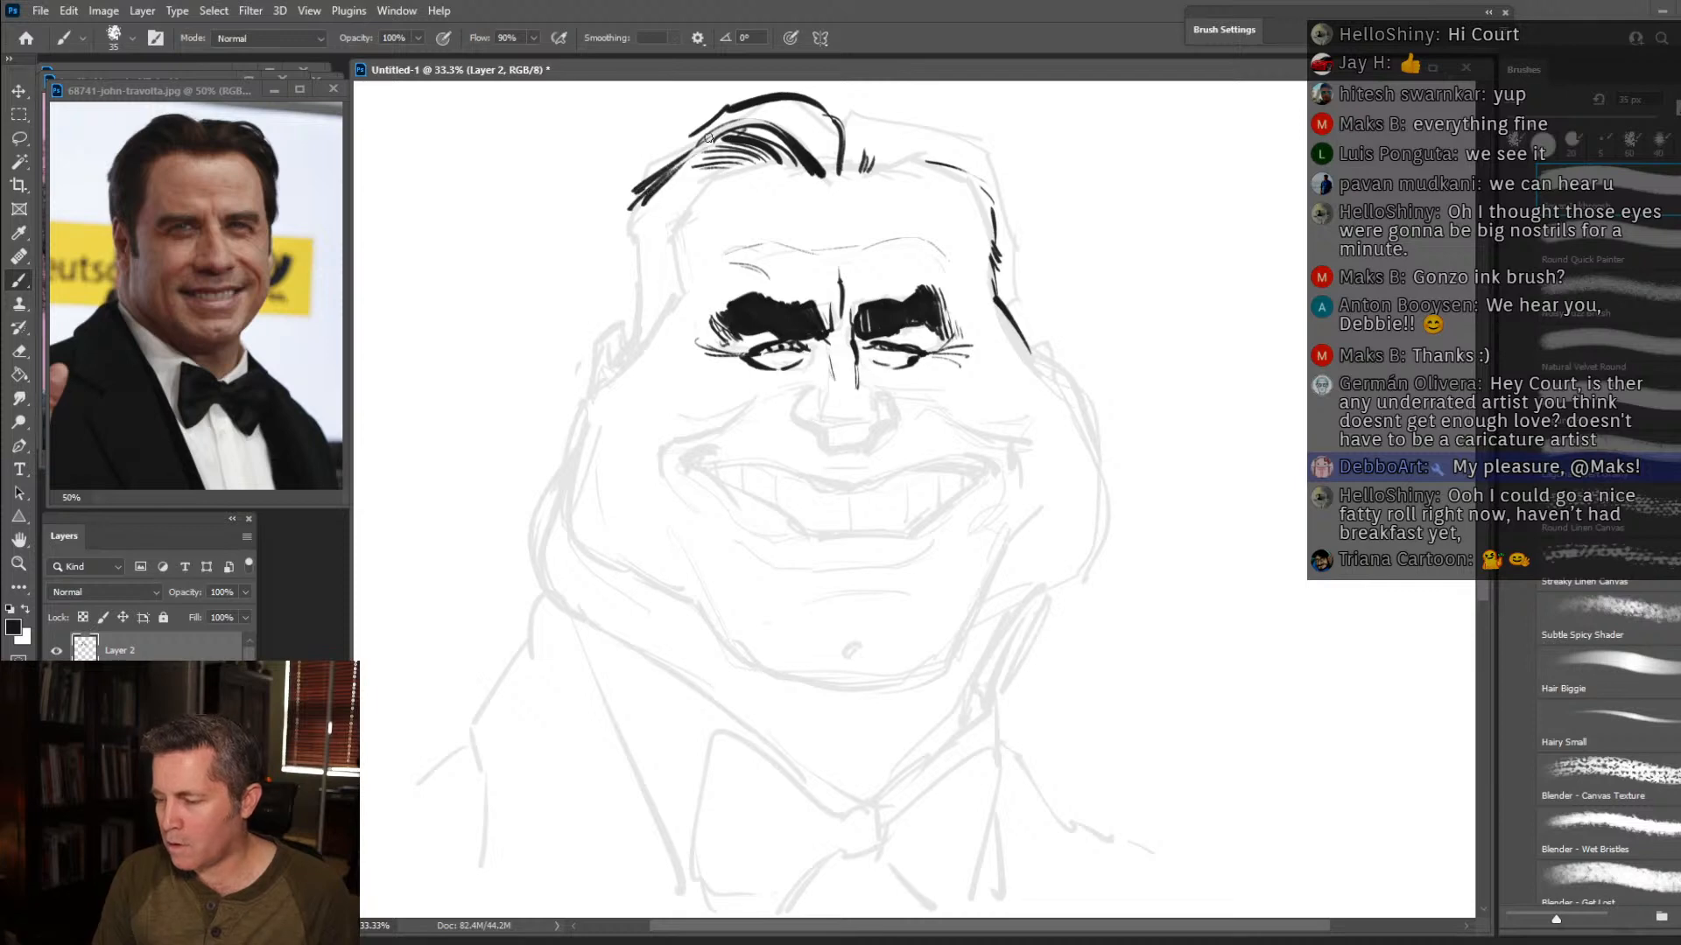
mouse_move(782, 140)
mouse_down()
mouse_move(681, 170)
mouse_move(718, 170)
mouse_move(639, 230)
mouse_up()
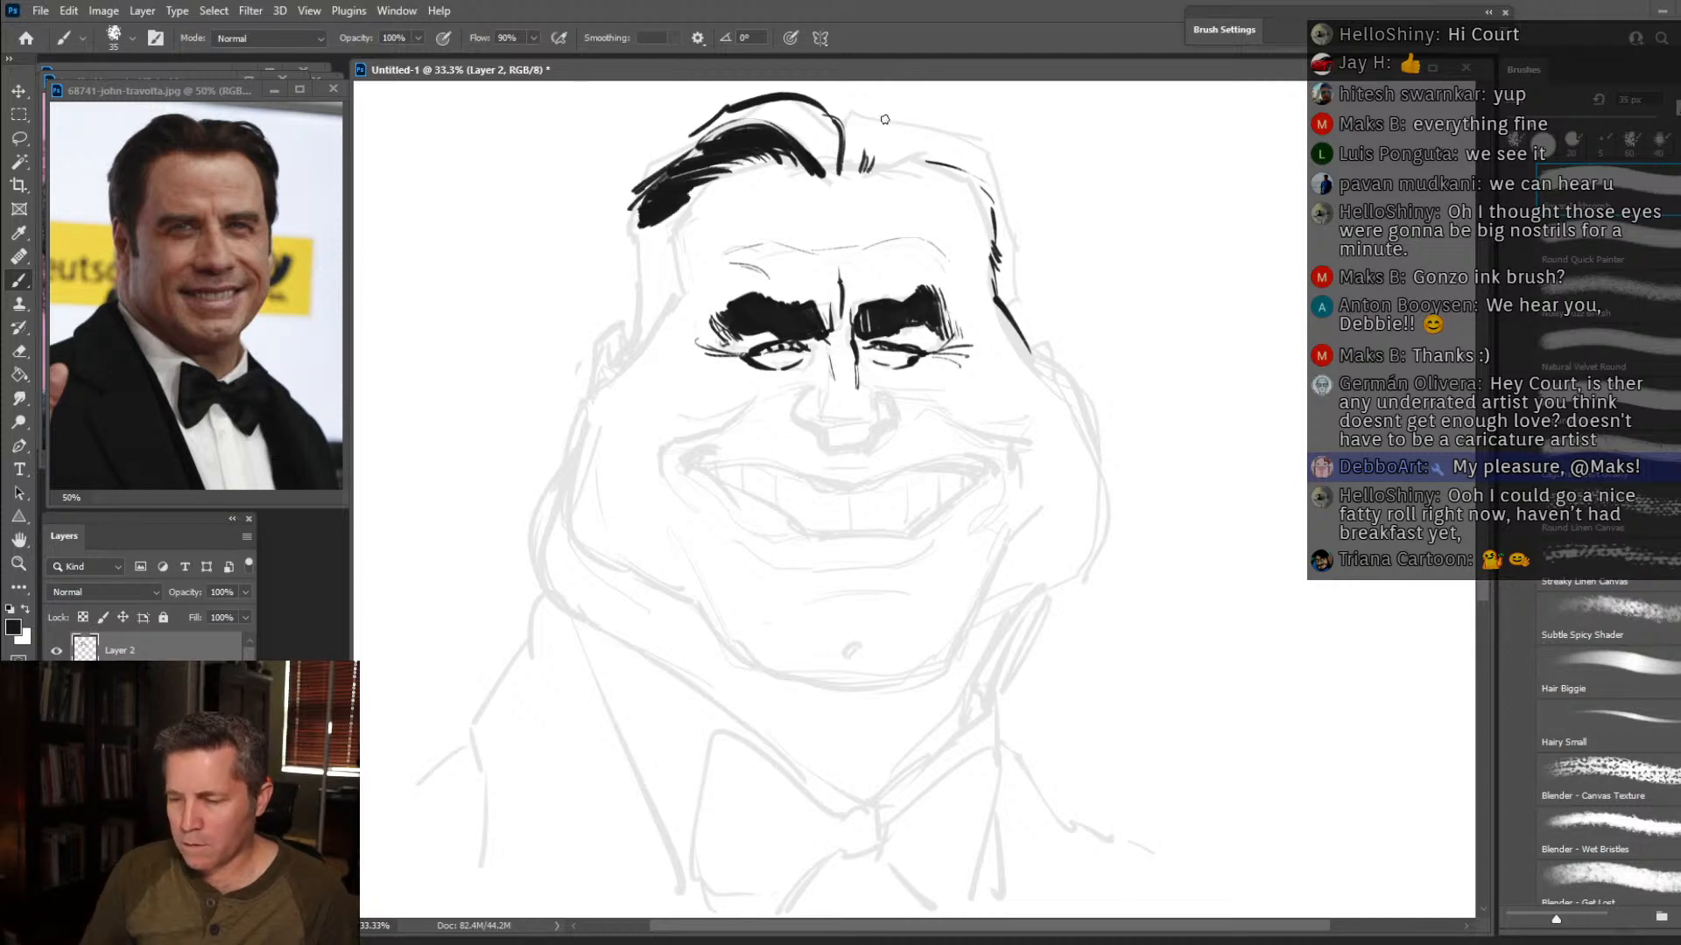
drag(832, 120, 831, 180)
drag(814, 130, 826, 178)
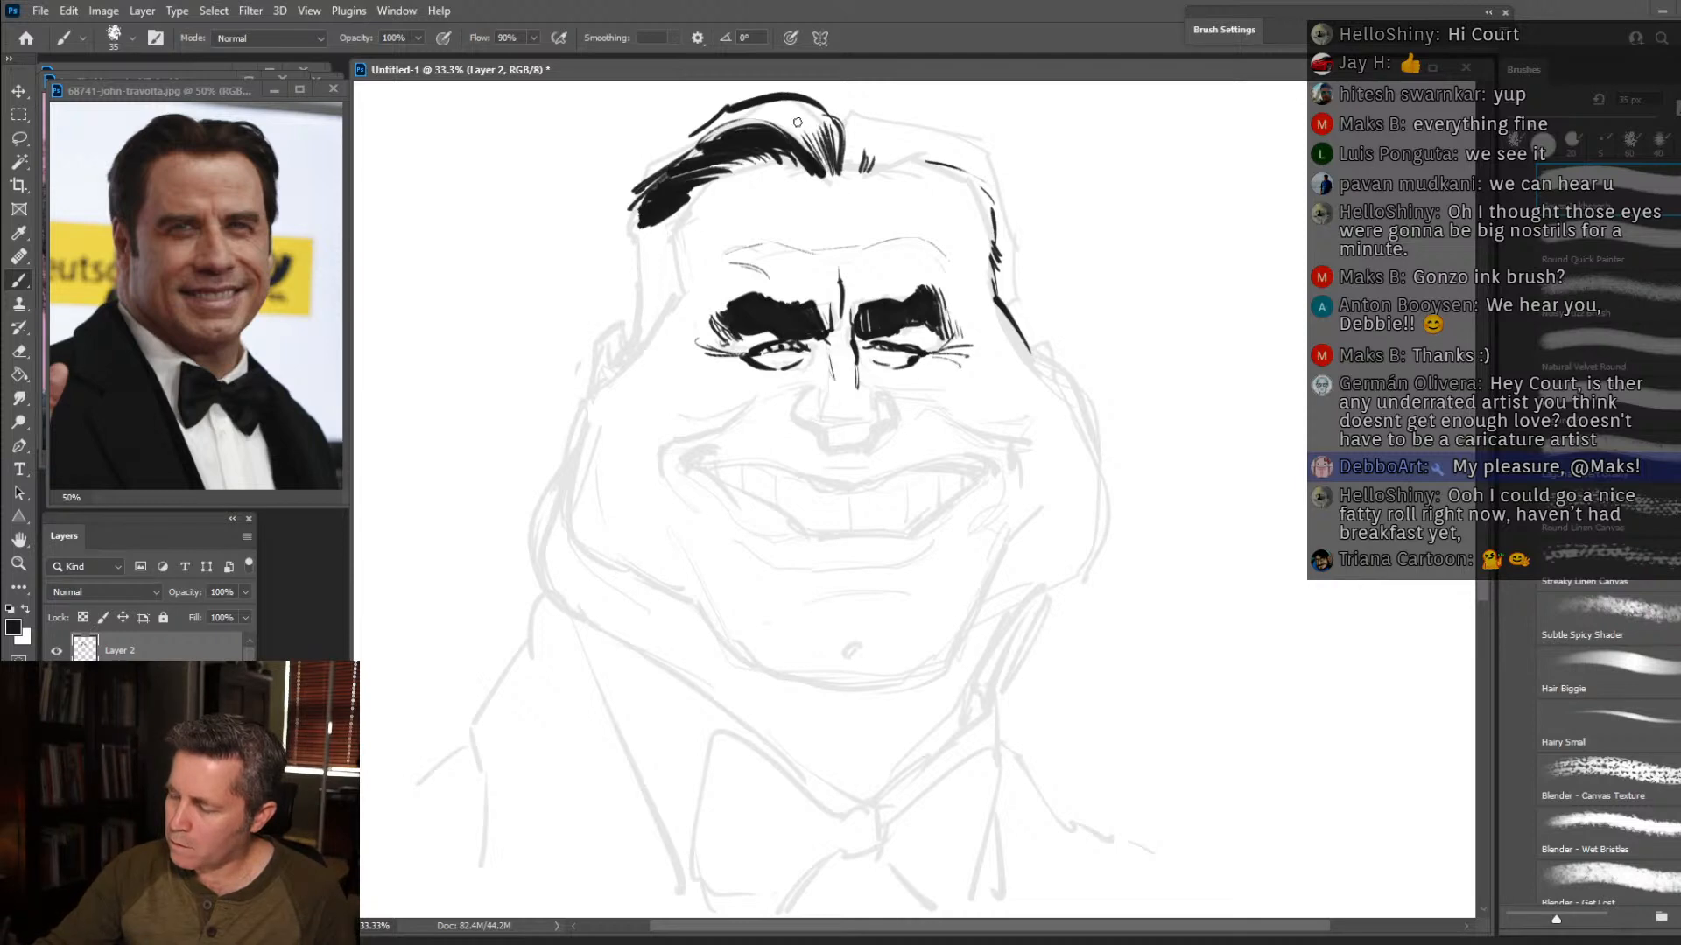
drag(821, 119, 828, 137)
mouse_move(813, 110)
mouse_down()
mouse_move(777, 96)
mouse_move(674, 144)
mouse_move(627, 224)
mouse_move(643, 327)
mouse_move(621, 368)
mouse_move(686, 245)
mouse_up()
mouse_move(676, 256)
mouse_down()
mouse_move(673, 216)
mouse_move(641, 235)
mouse_move(666, 215)
mouse_move(642, 240)
mouse_move(661, 234)
mouse_move(645, 260)
mouse_move(668, 256)
mouse_move(641, 299)
mouse_move(675, 282)
mouse_move(629, 353)
mouse_up()
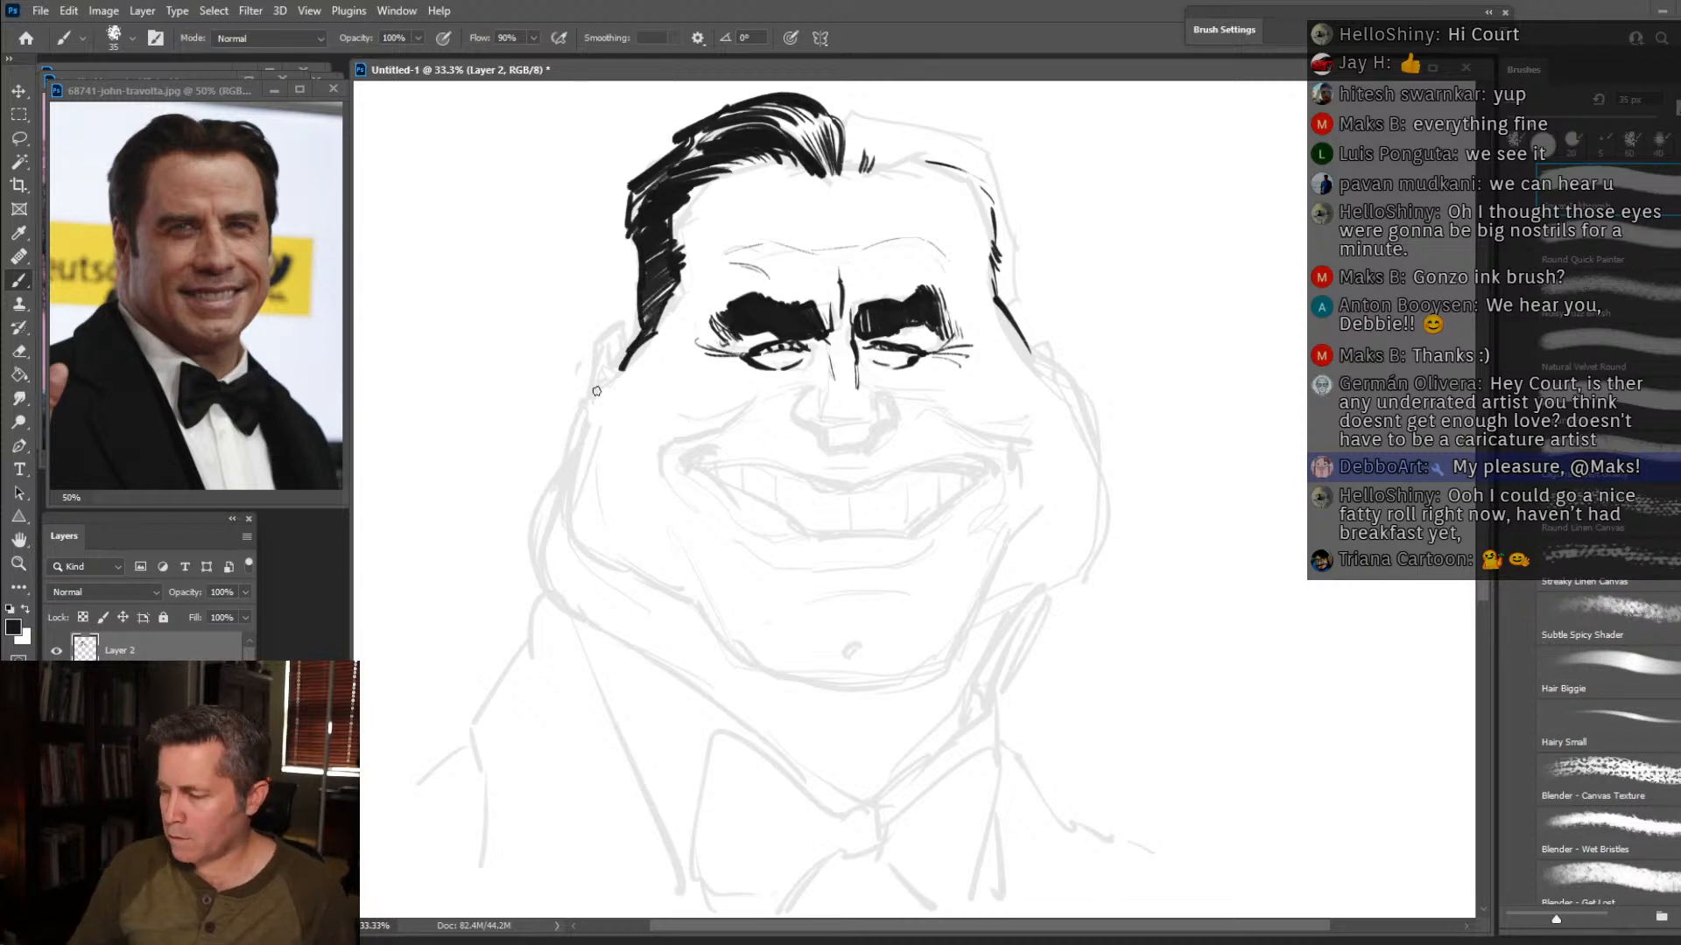
Outline the right half of the hair and hatch it in black from the parting down to the sideburn at the ear.
mouse_move(860, 113)
mouse_down()
mouse_move(935, 128)
mouse_move(854, 132)
mouse_move(852, 164)
mouse_move(907, 149)
mouse_move(990, 178)
mouse_move(916, 140)
mouse_move(981, 169)
mouse_up()
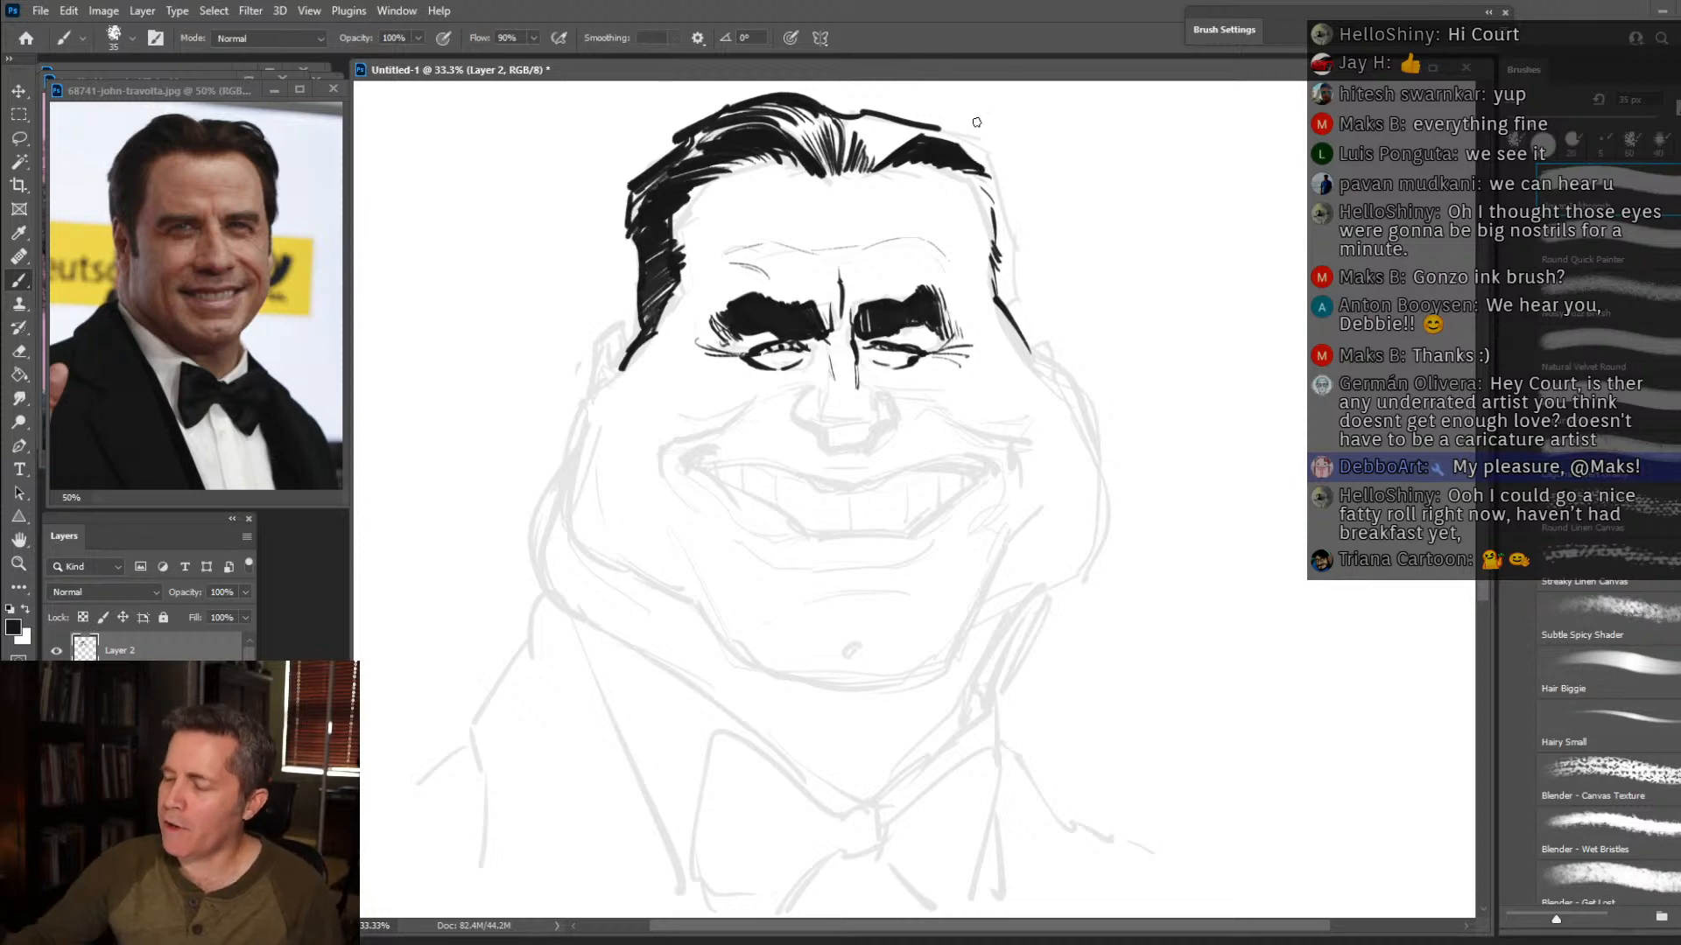
drag(938, 127, 1002, 178)
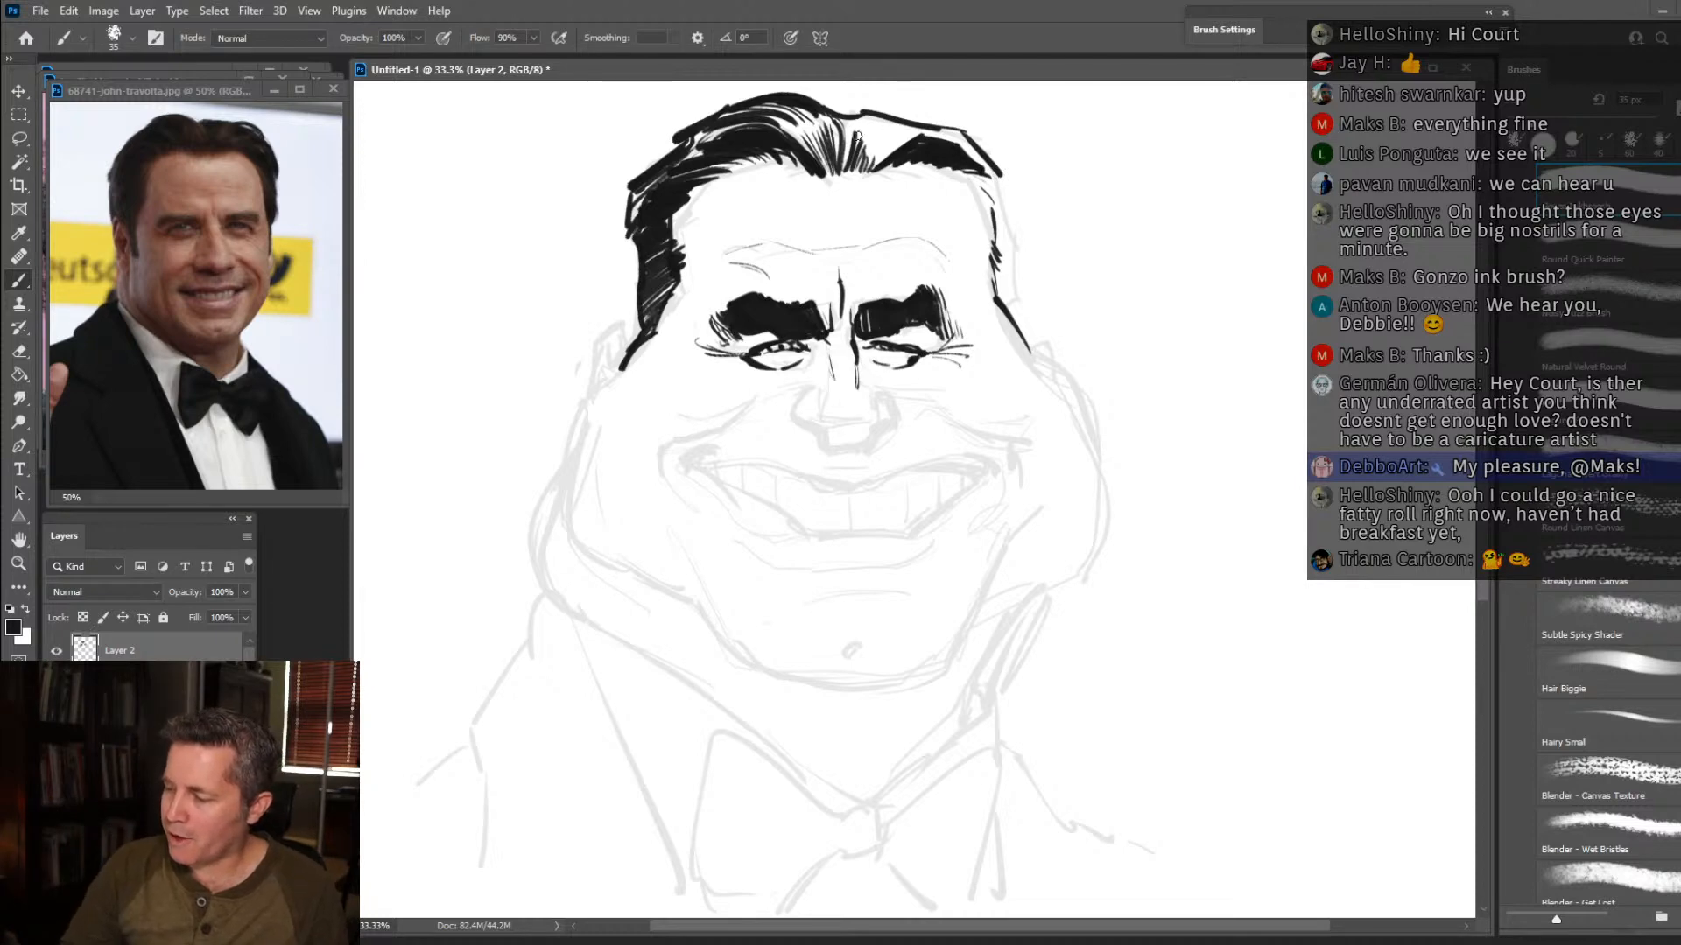
mouse_move(862, 137)
mouse_down()
mouse_move(892, 120)
mouse_move(869, 158)
mouse_move(910, 126)
mouse_move(880, 156)
mouse_move(903, 138)
mouse_move(886, 154)
mouse_move(862, 132)
mouse_move(872, 107)
mouse_move(858, 127)
mouse_move(968, 140)
mouse_up()
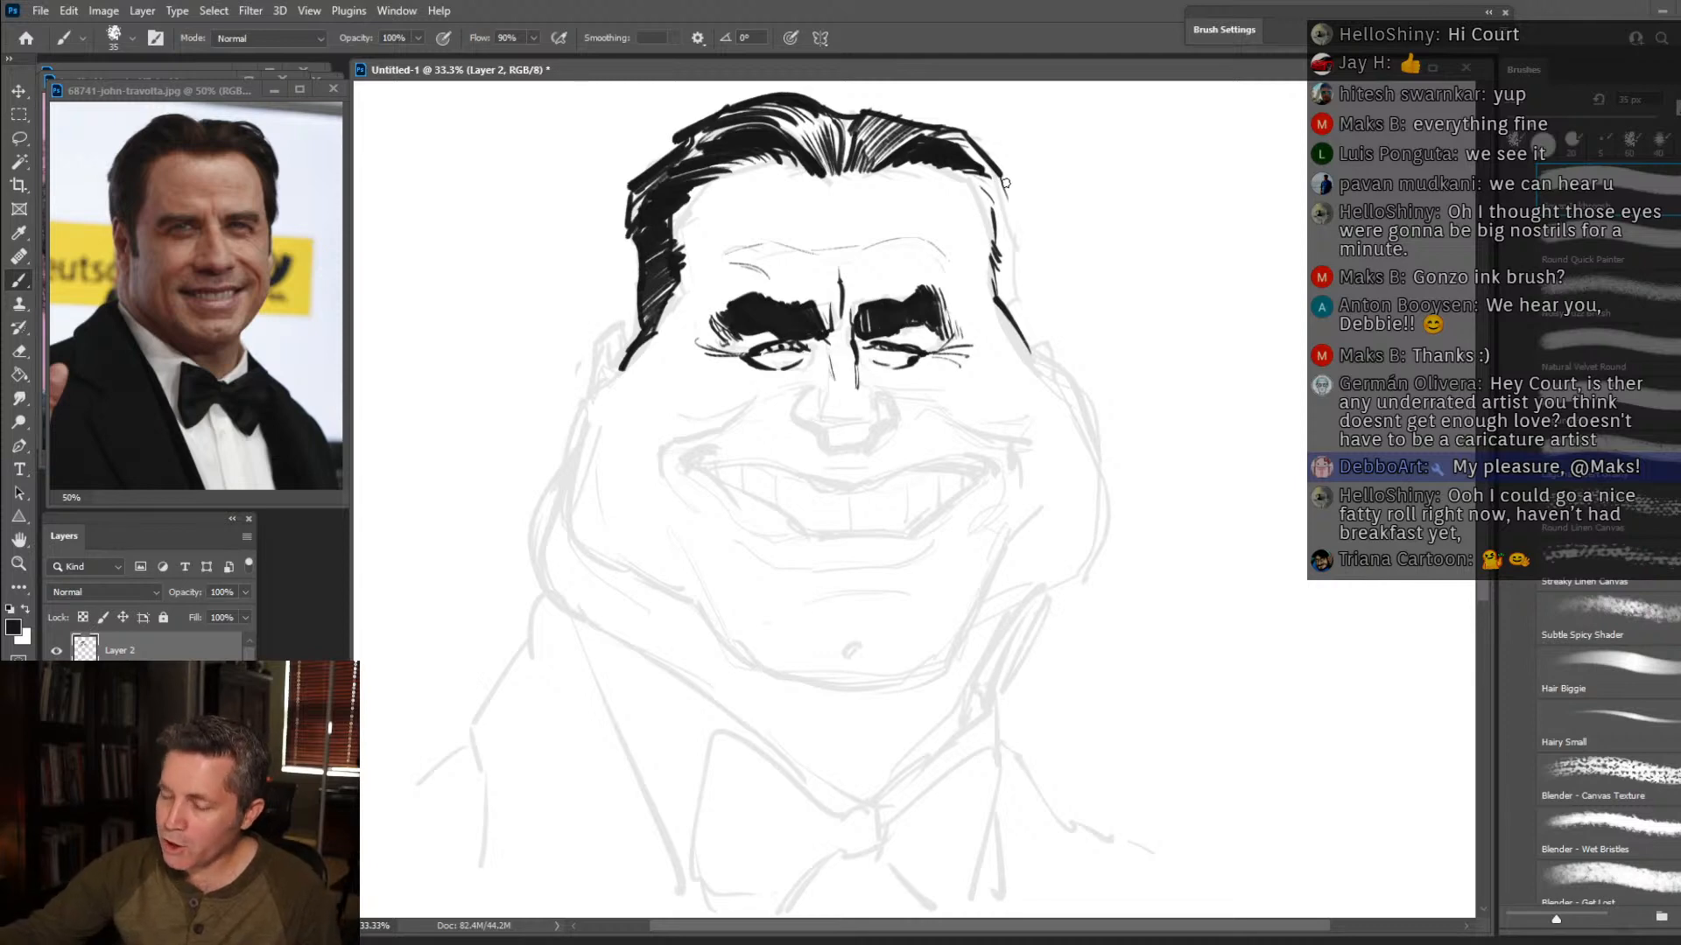
mouse_move(1000, 170)
mouse_down()
mouse_move(1033, 234)
mouse_move(1018, 238)
mouse_move(1019, 308)
mouse_move(1036, 352)
mouse_up()
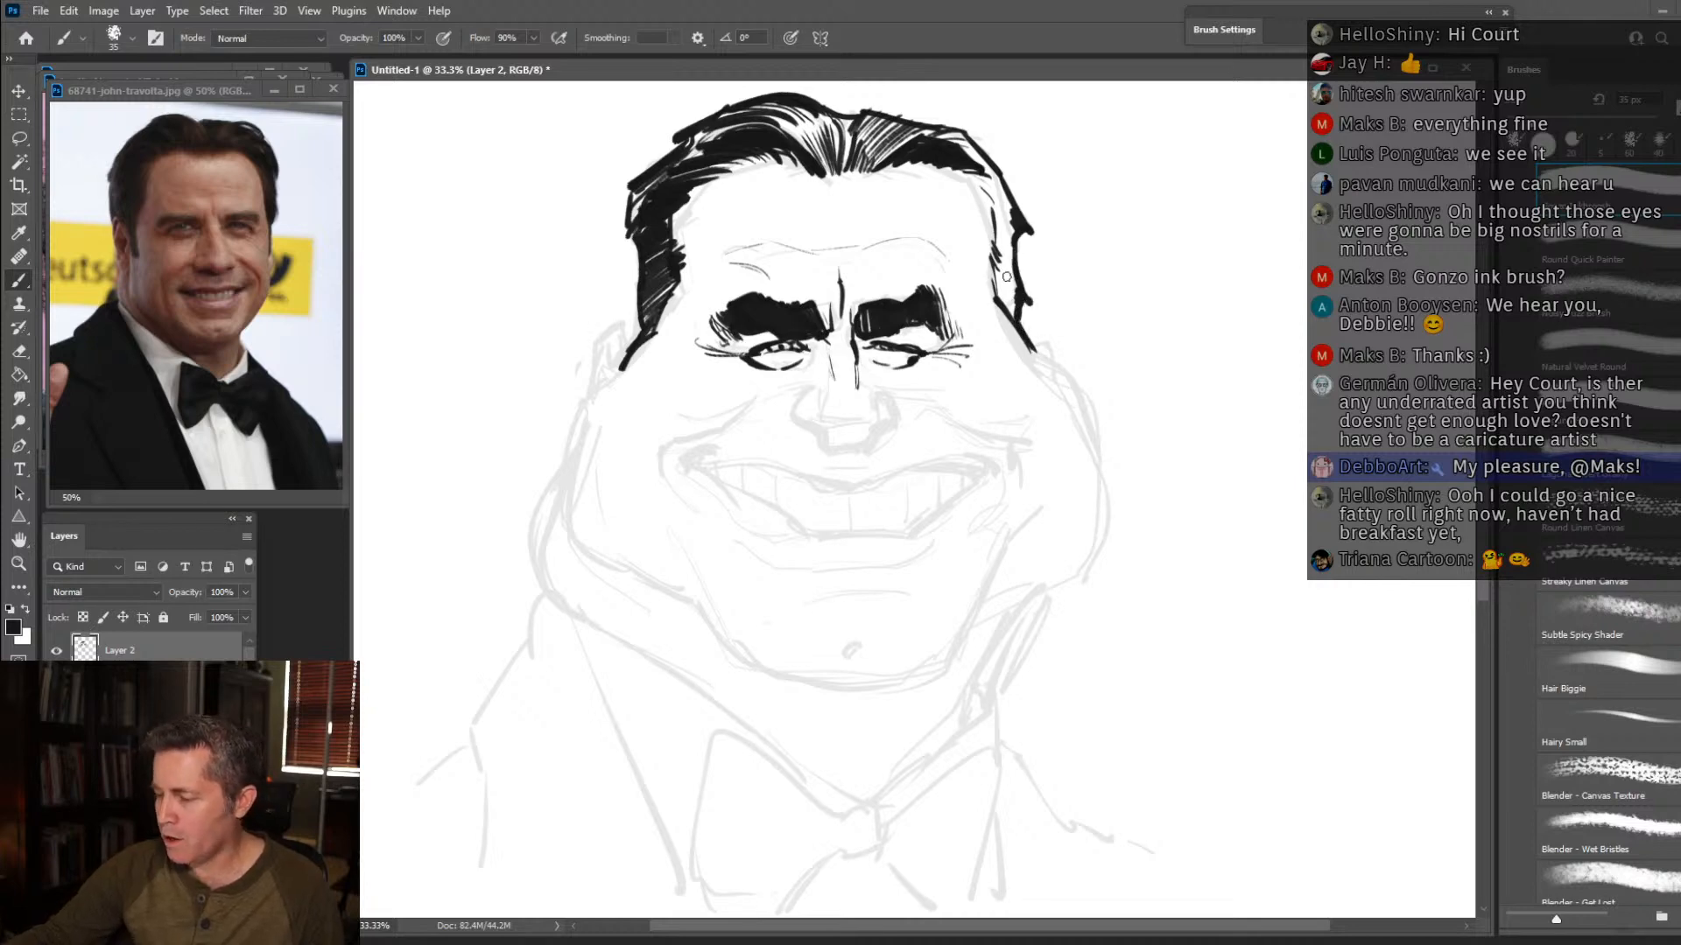
drag(994, 280, 1024, 303)
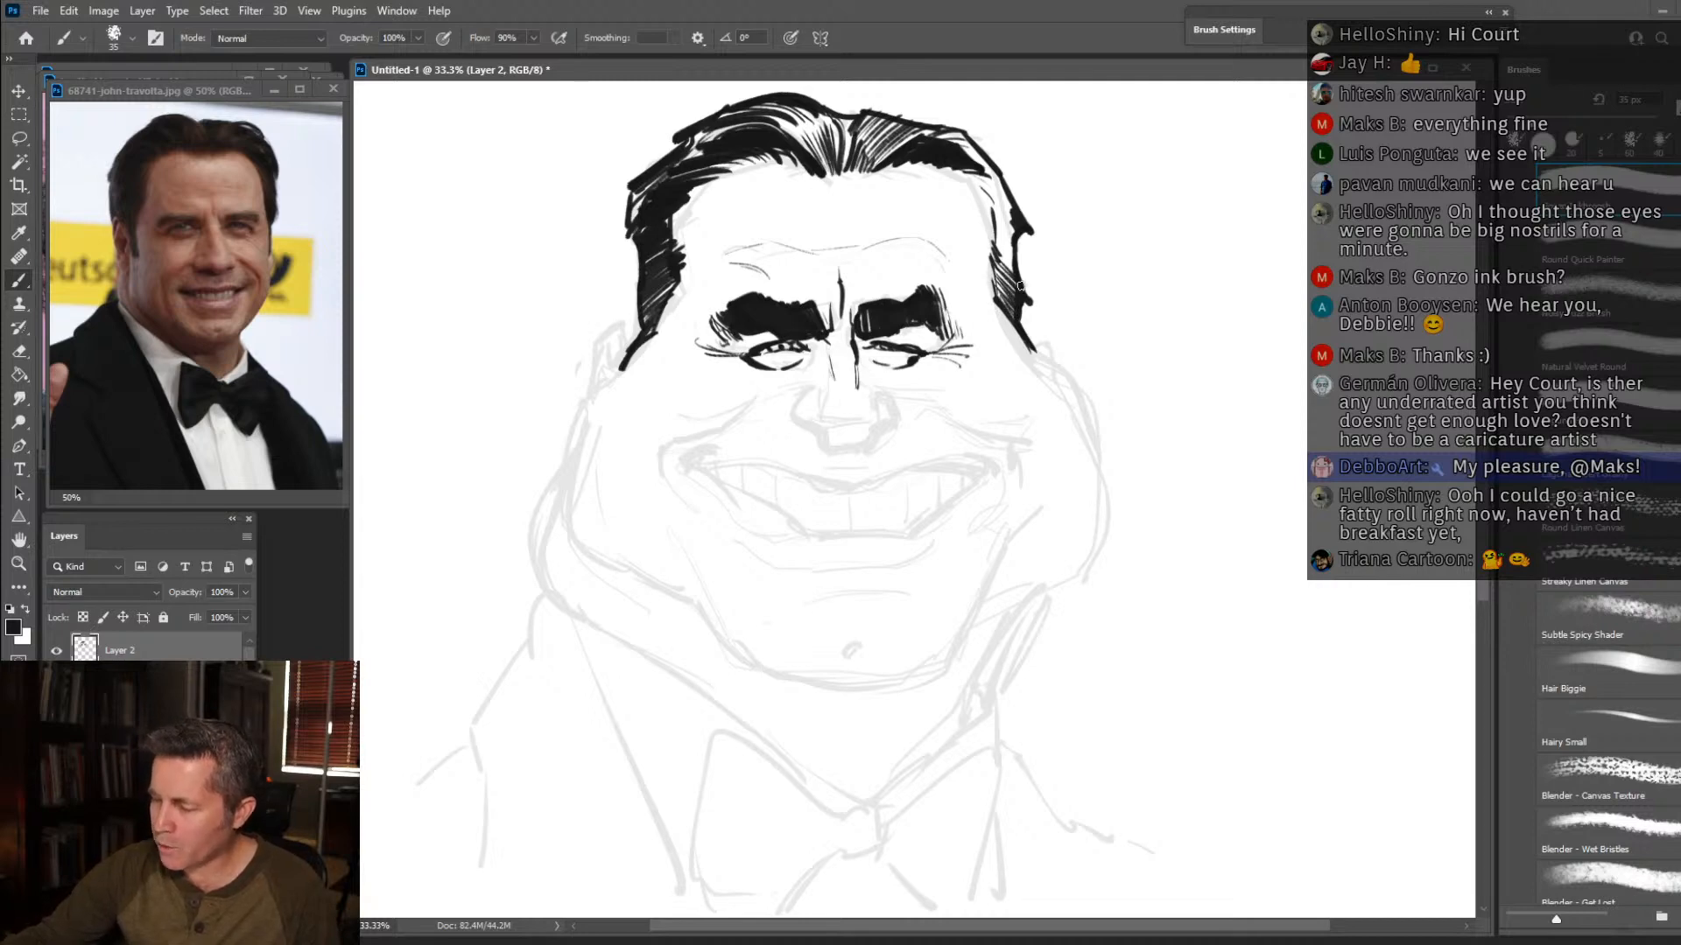
mouse_move(998, 245)
mouse_down()
mouse_move(1015, 273)
mouse_move(1010, 205)
mouse_up()
drag(987, 177, 1004, 190)
mouse_move(973, 172)
mouse_down()
mouse_move(1001, 188)
mouse_move(977, 161)
mouse_up()
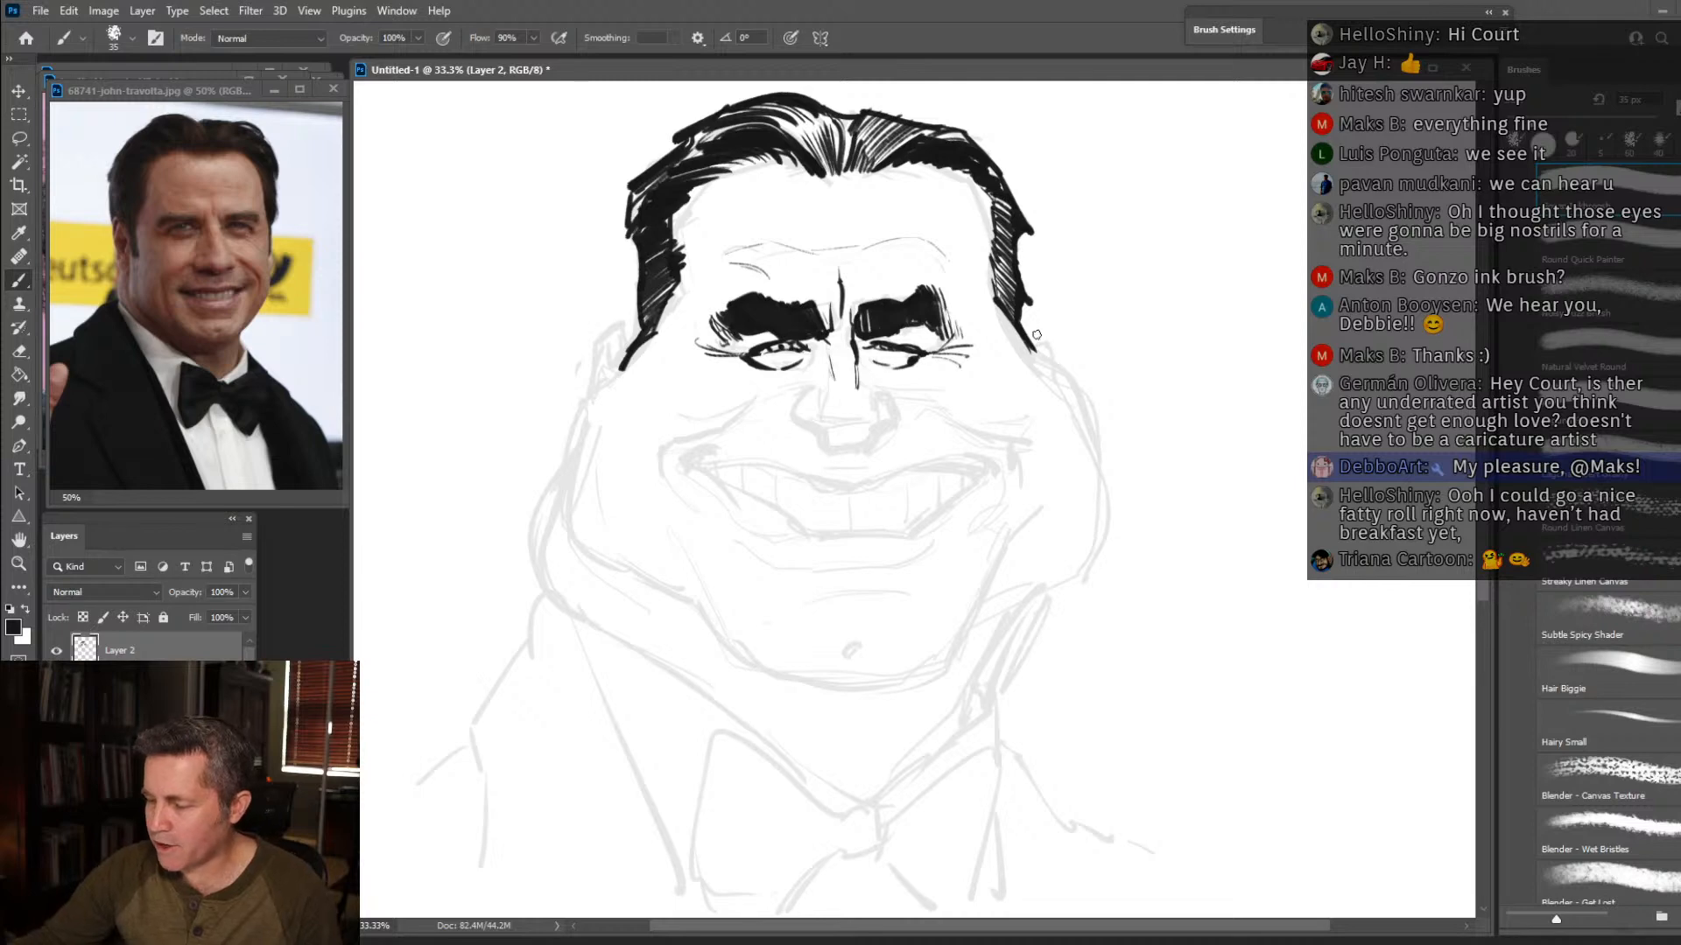
drag(1031, 348, 1056, 364)
Ink the tip of the left sideburn and the contours of the left cheek and jowl.
drag(629, 361, 618, 368)
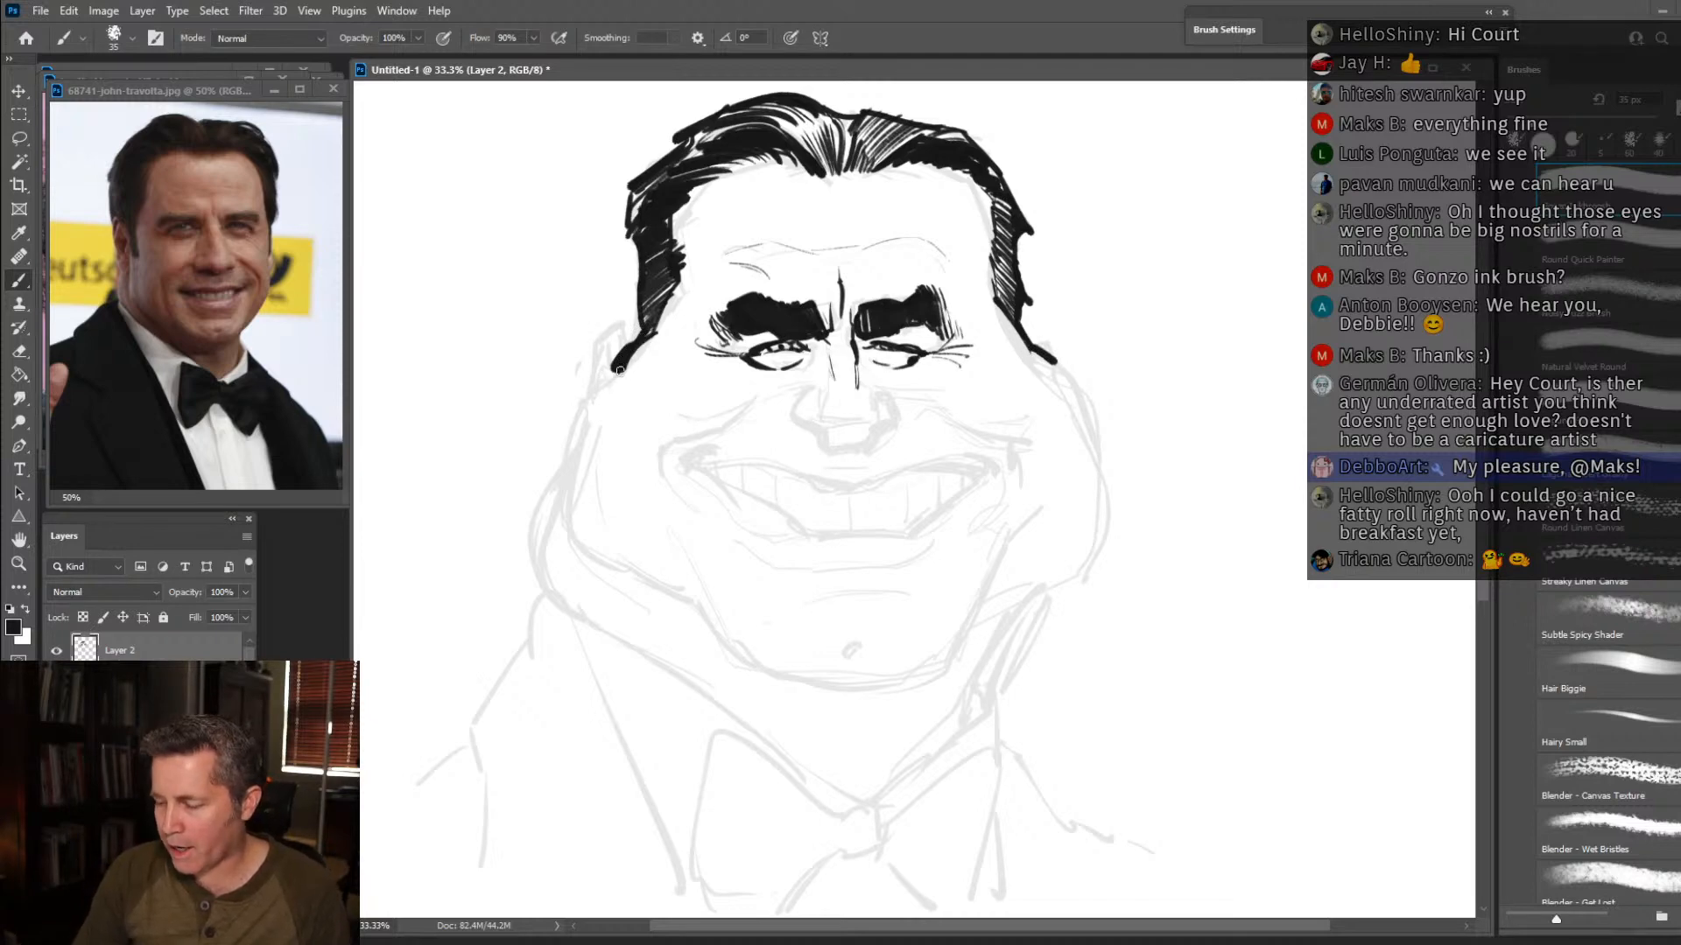
mouse_move(612, 372)
mouse_down()
mouse_move(569, 530)
mouse_move(652, 613)
mouse_up()
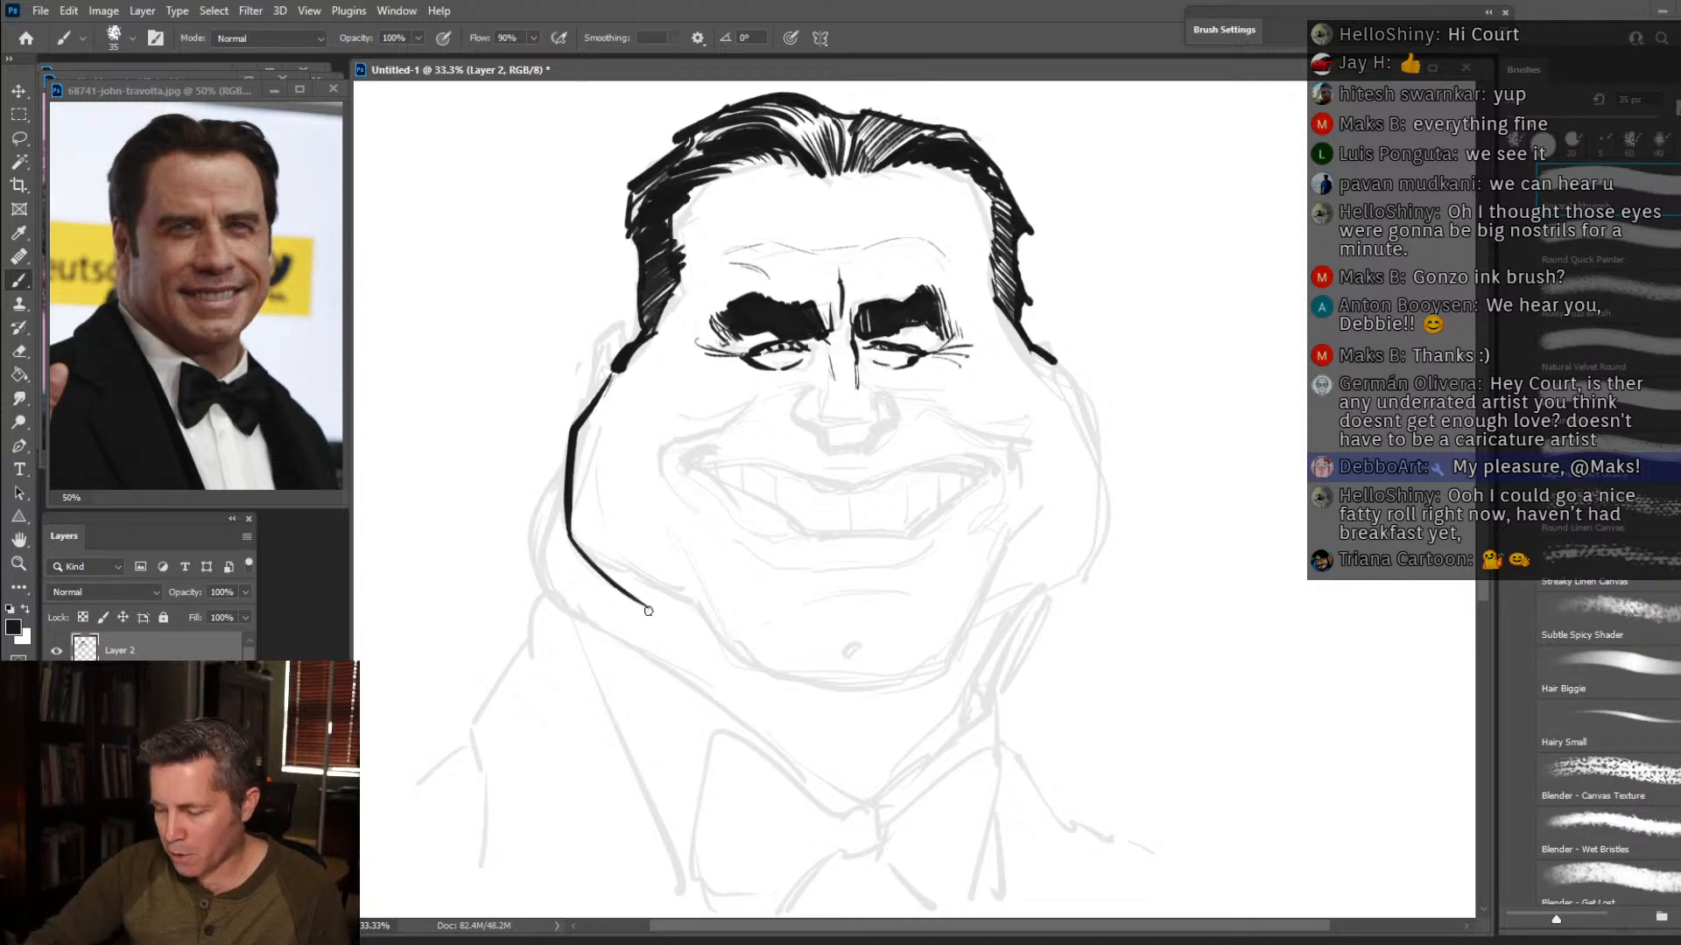
drag(596, 557, 662, 591)
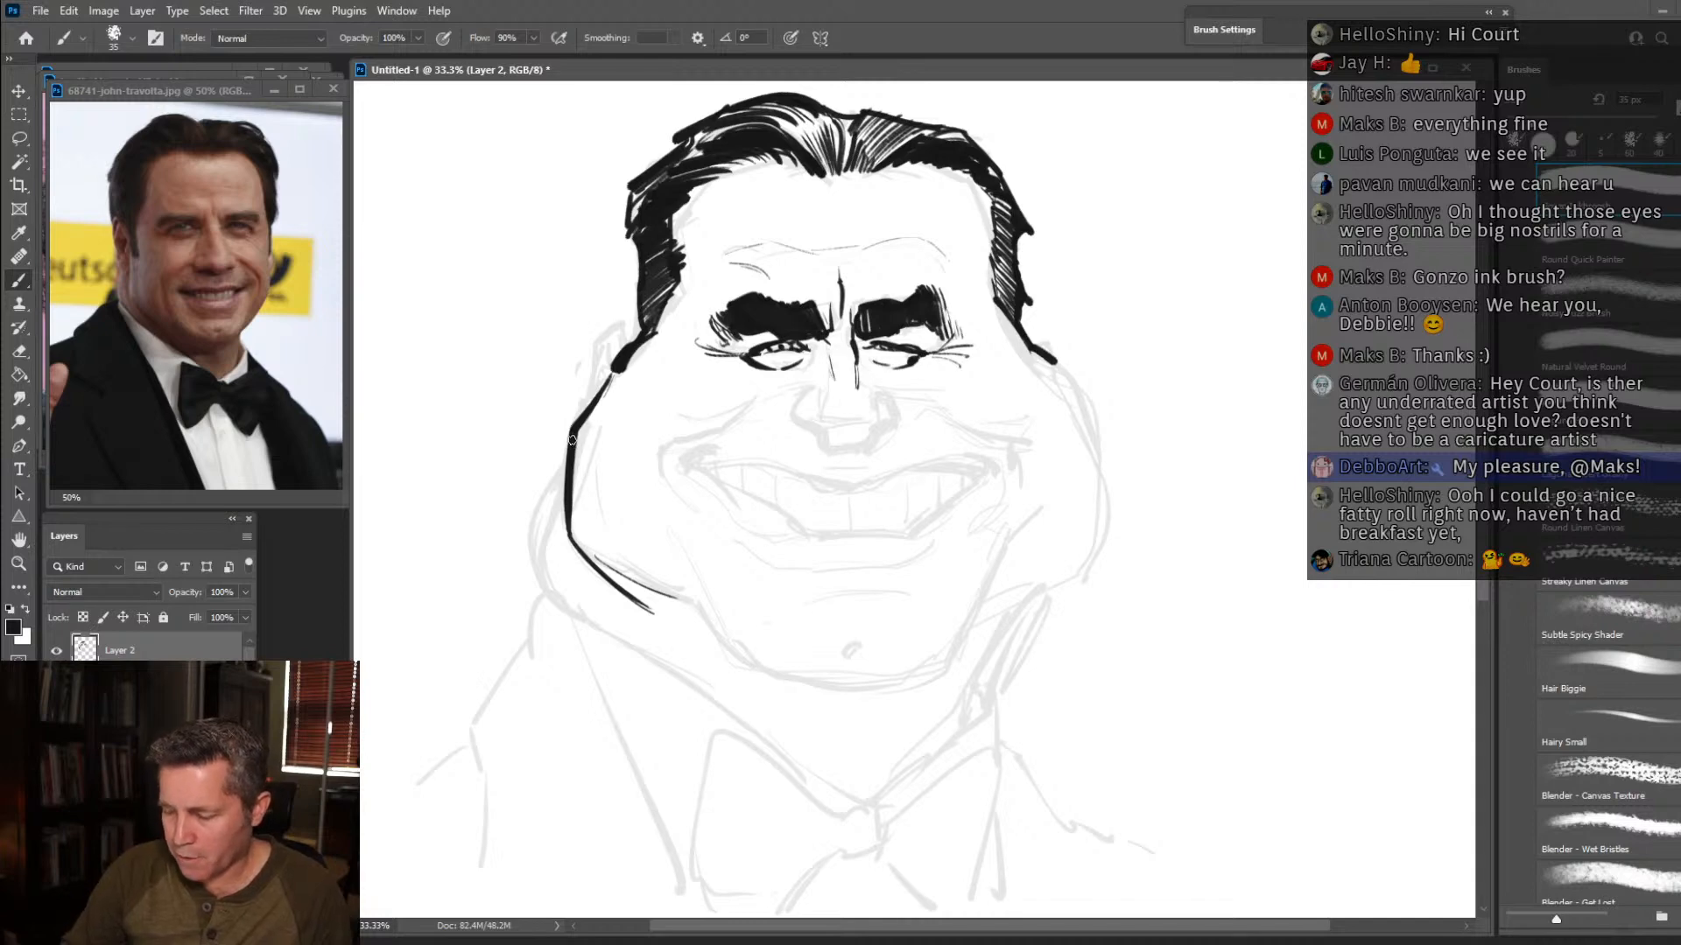
mouse_move(571, 444)
mouse_down()
mouse_move(518, 555)
mouse_move(563, 611)
mouse_up()
drag(525, 555, 571, 617)
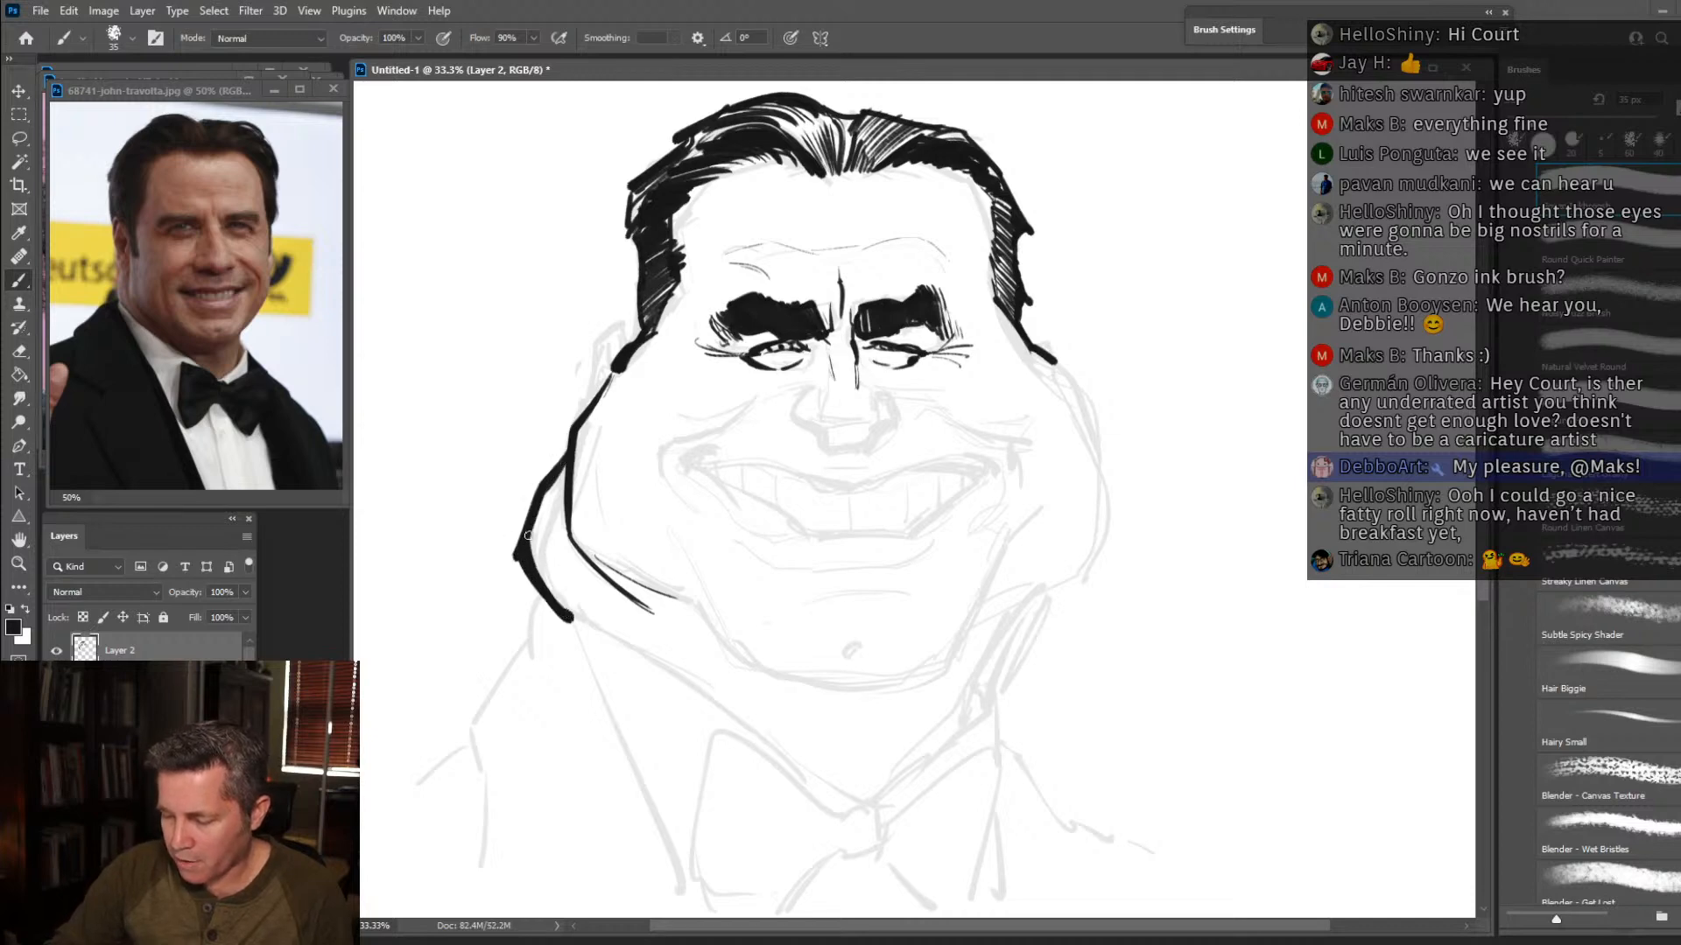
Erase the rough outer edge of the left jowl contour to clean up its line.
click(20, 350)
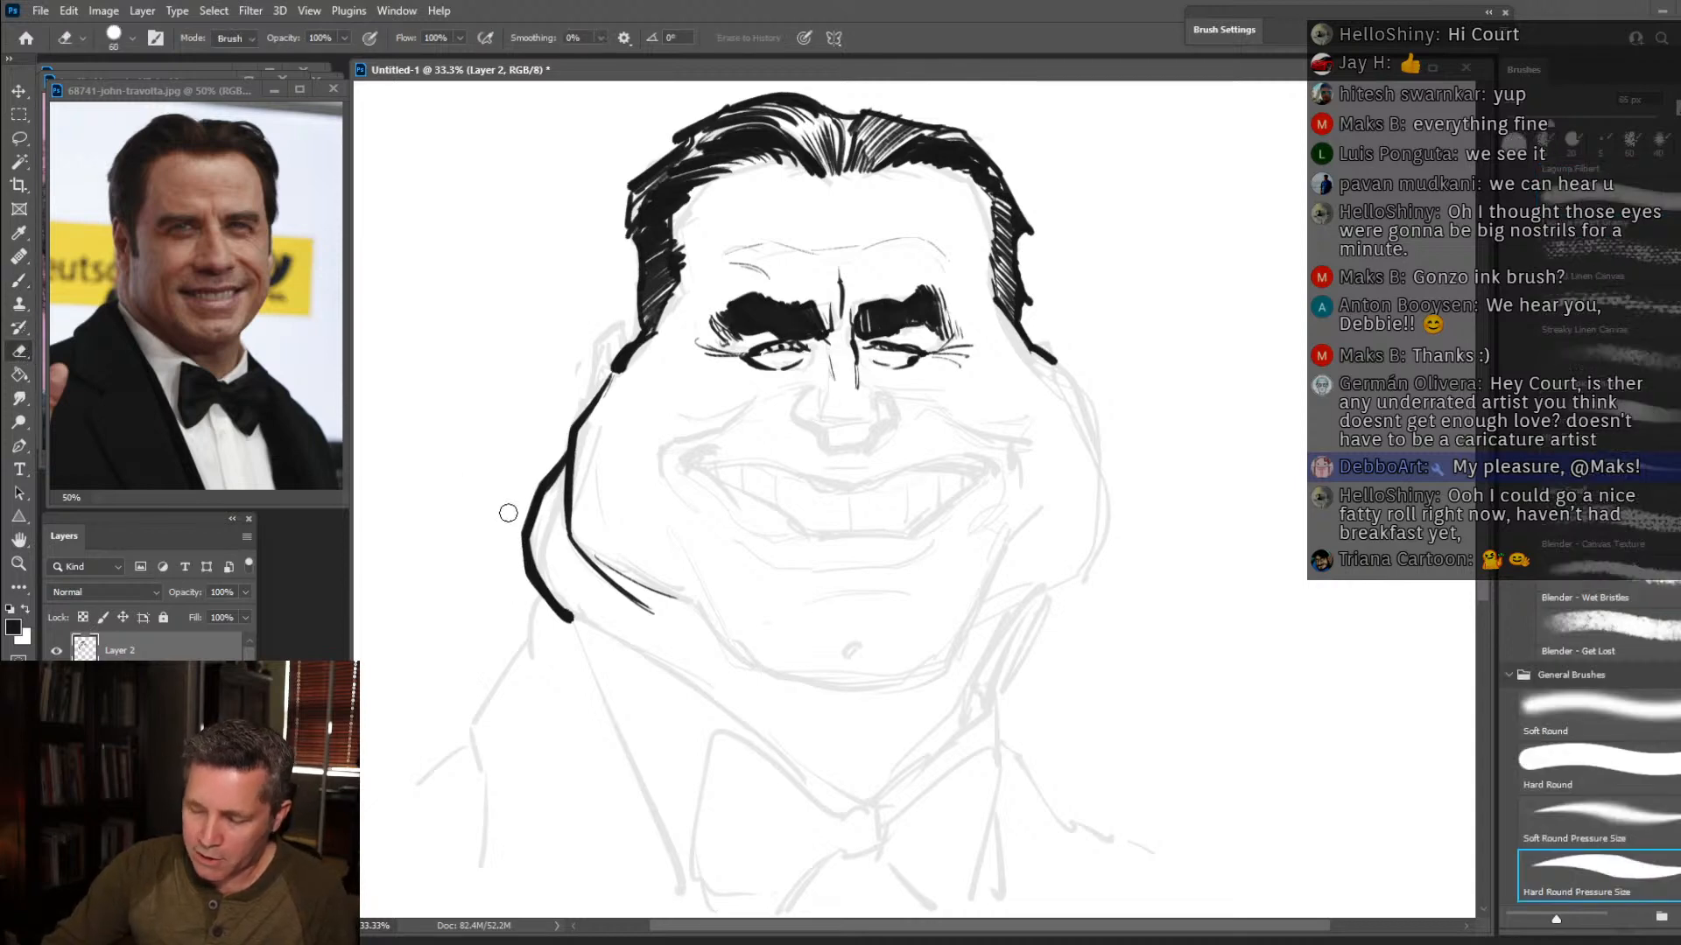
click(23, 283)
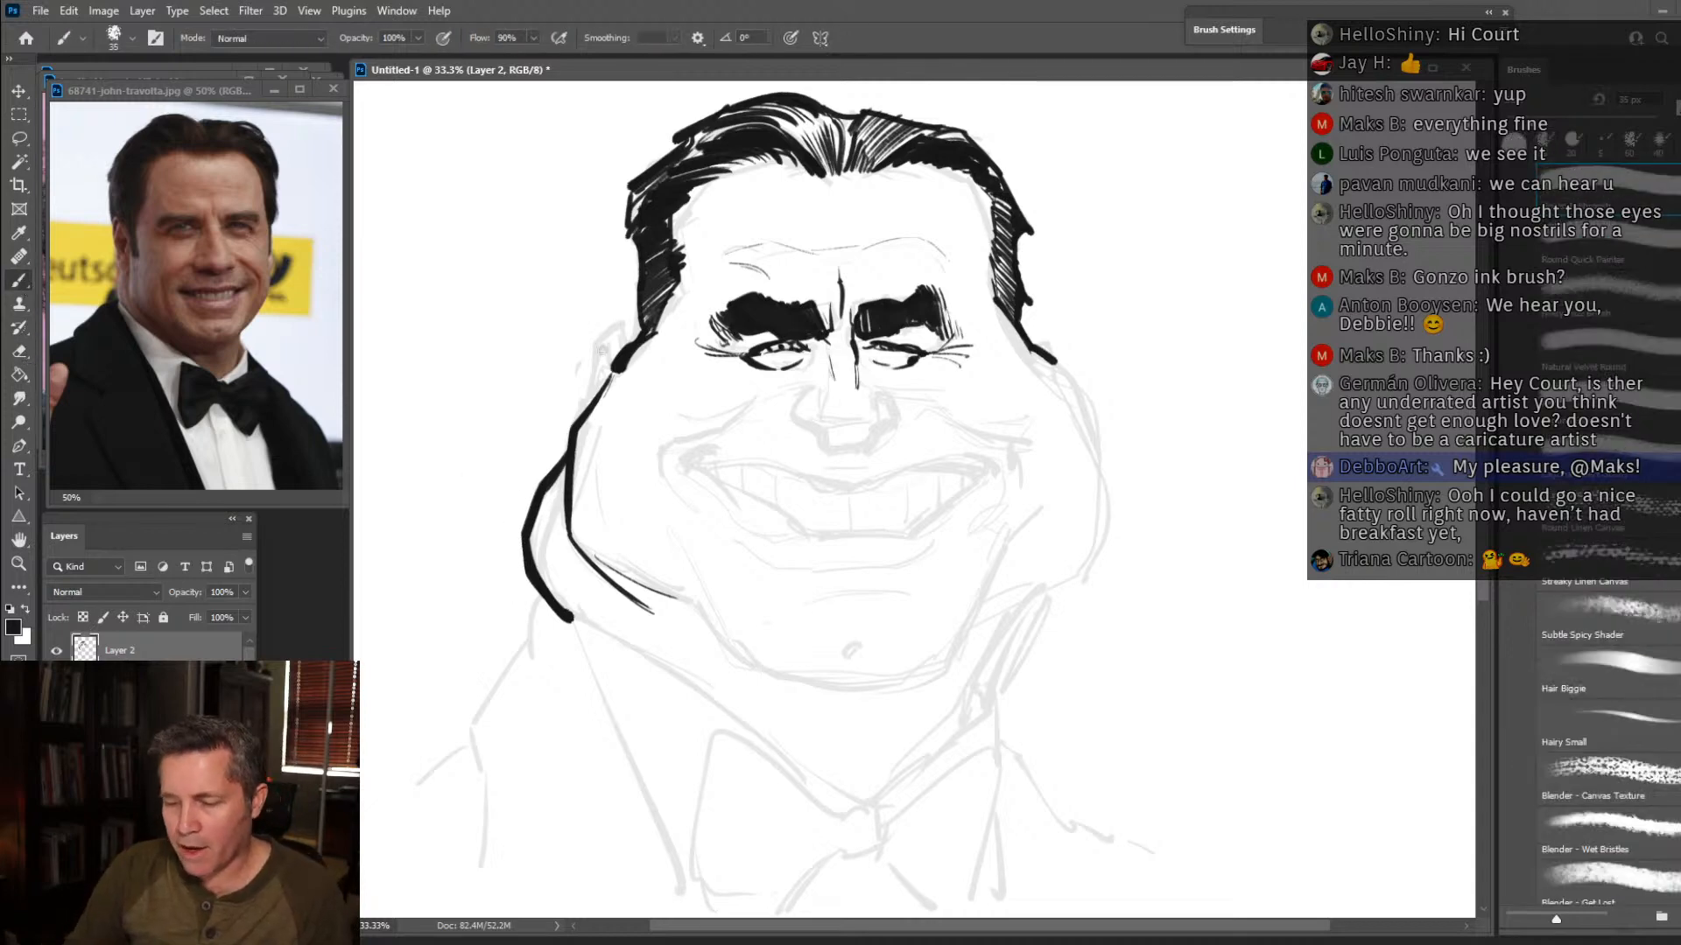
Ink both small ears beside the sideburns and the right cheek and jowl contour down to the jaw.
mouse_move(584, 413)
mouse_down()
mouse_move(602, 334)
mouse_move(636, 345)
mouse_move(616, 347)
mouse_move(598, 390)
mouse_up()
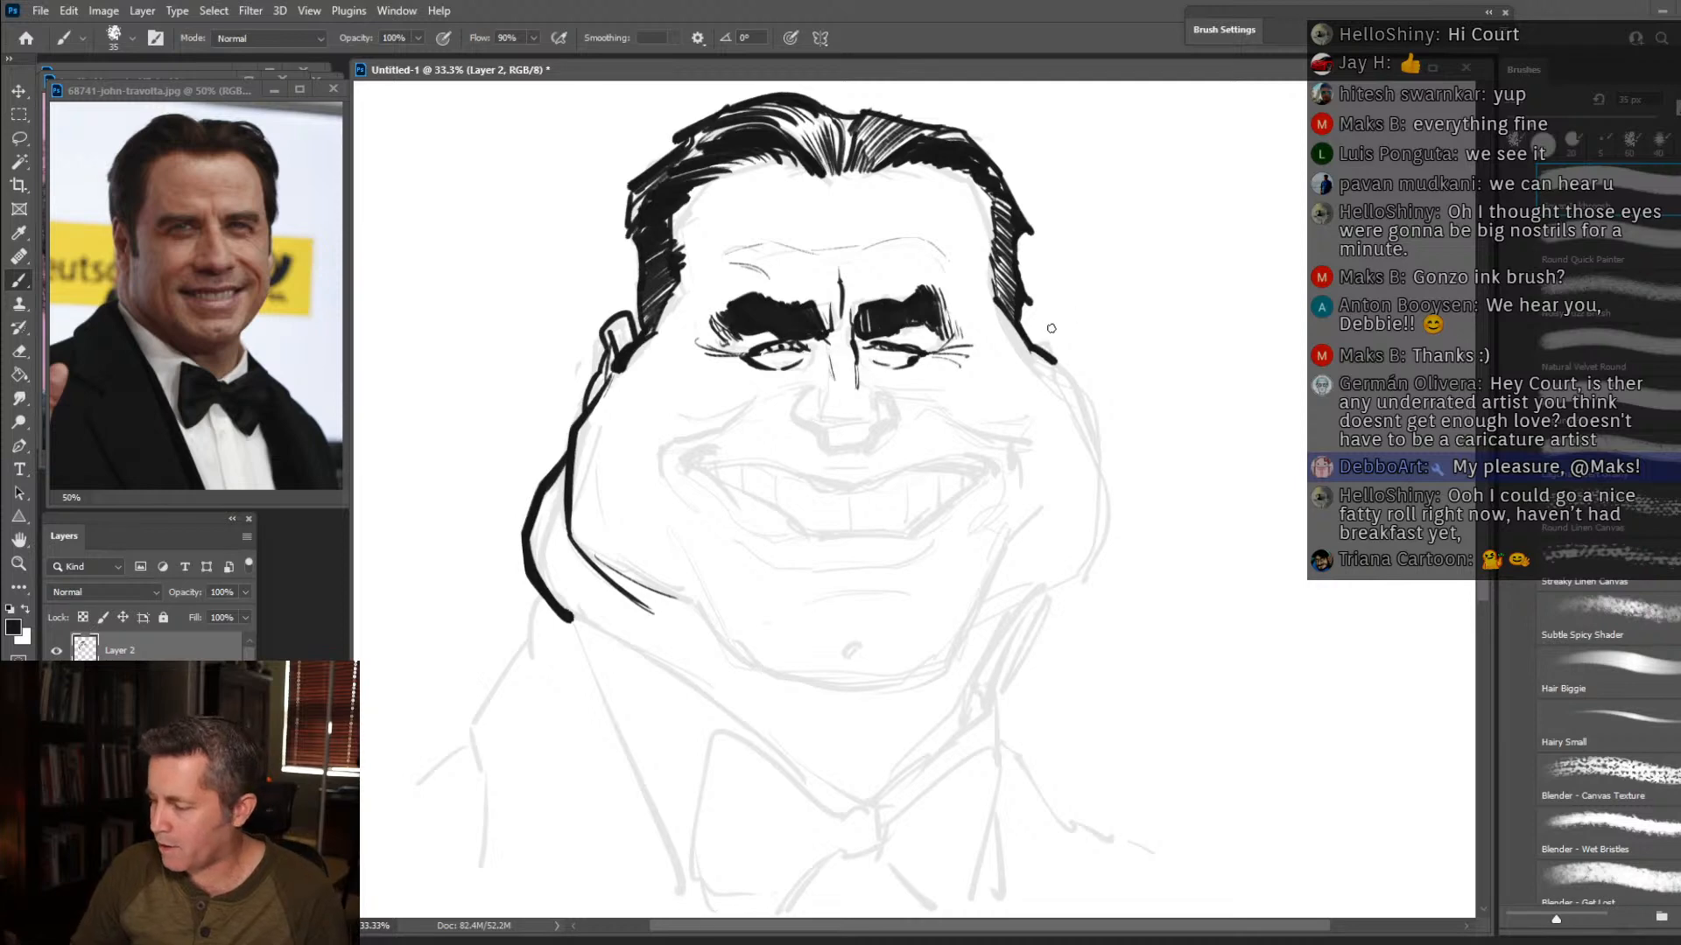
mouse_move(1034, 343)
mouse_down()
mouse_move(1047, 323)
mouse_move(1058, 348)
mouse_up()
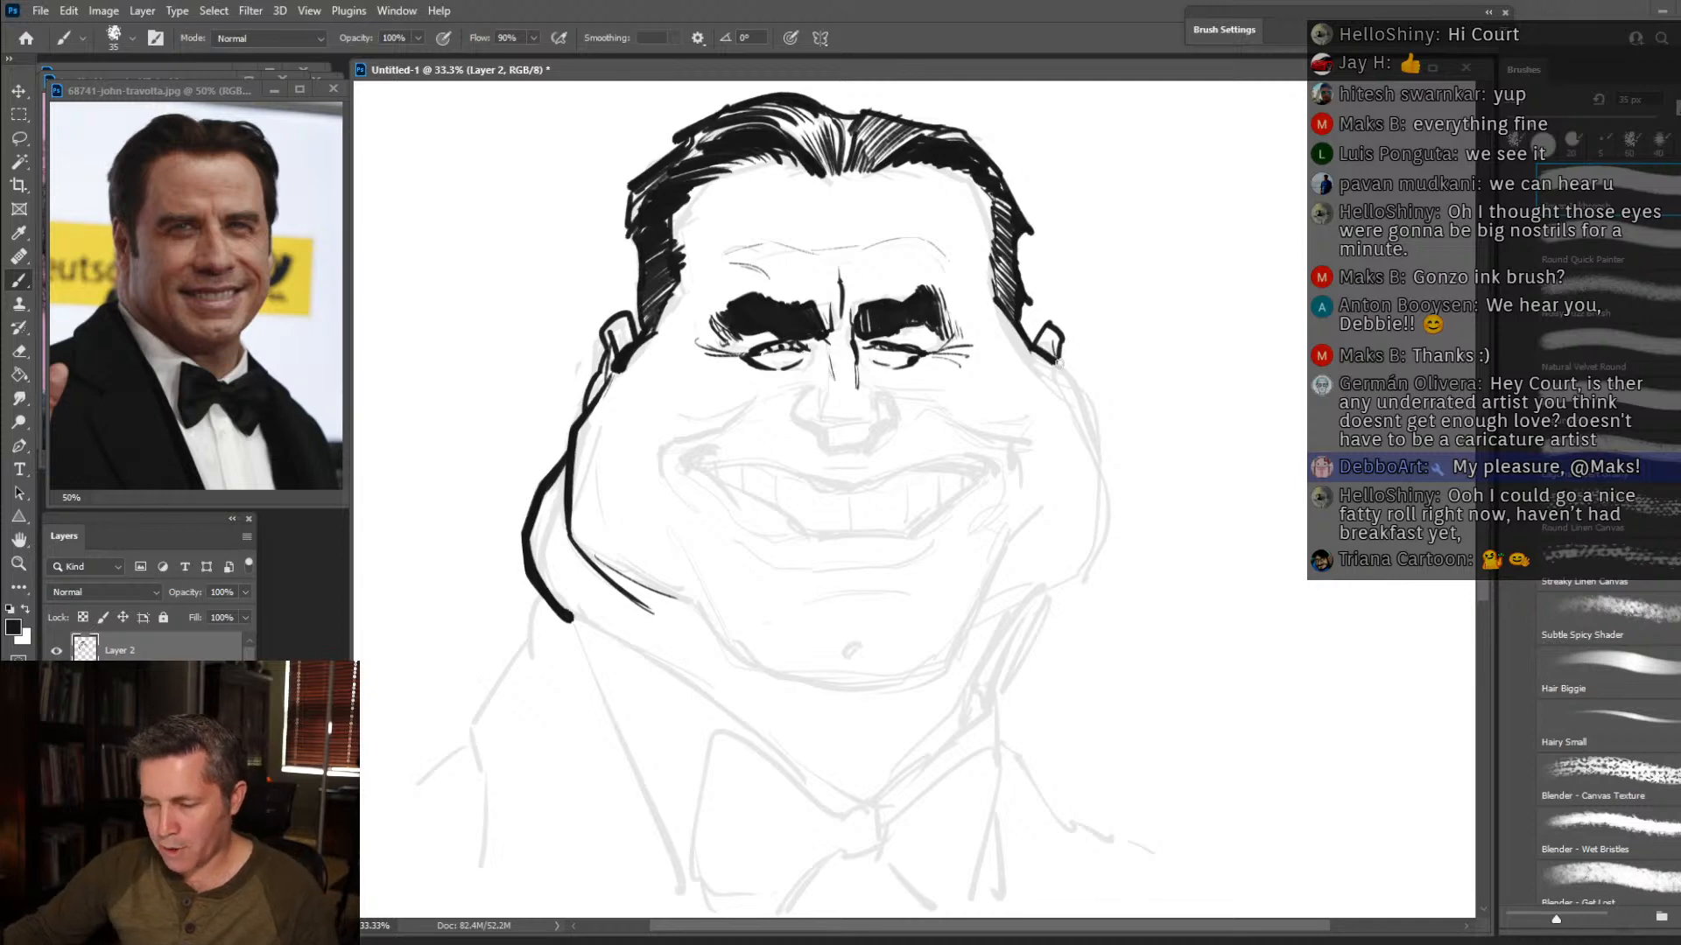
mouse_move(1050, 355)
mouse_down()
mouse_move(1115, 504)
mouse_move(1107, 564)
mouse_move(953, 655)
mouse_up()
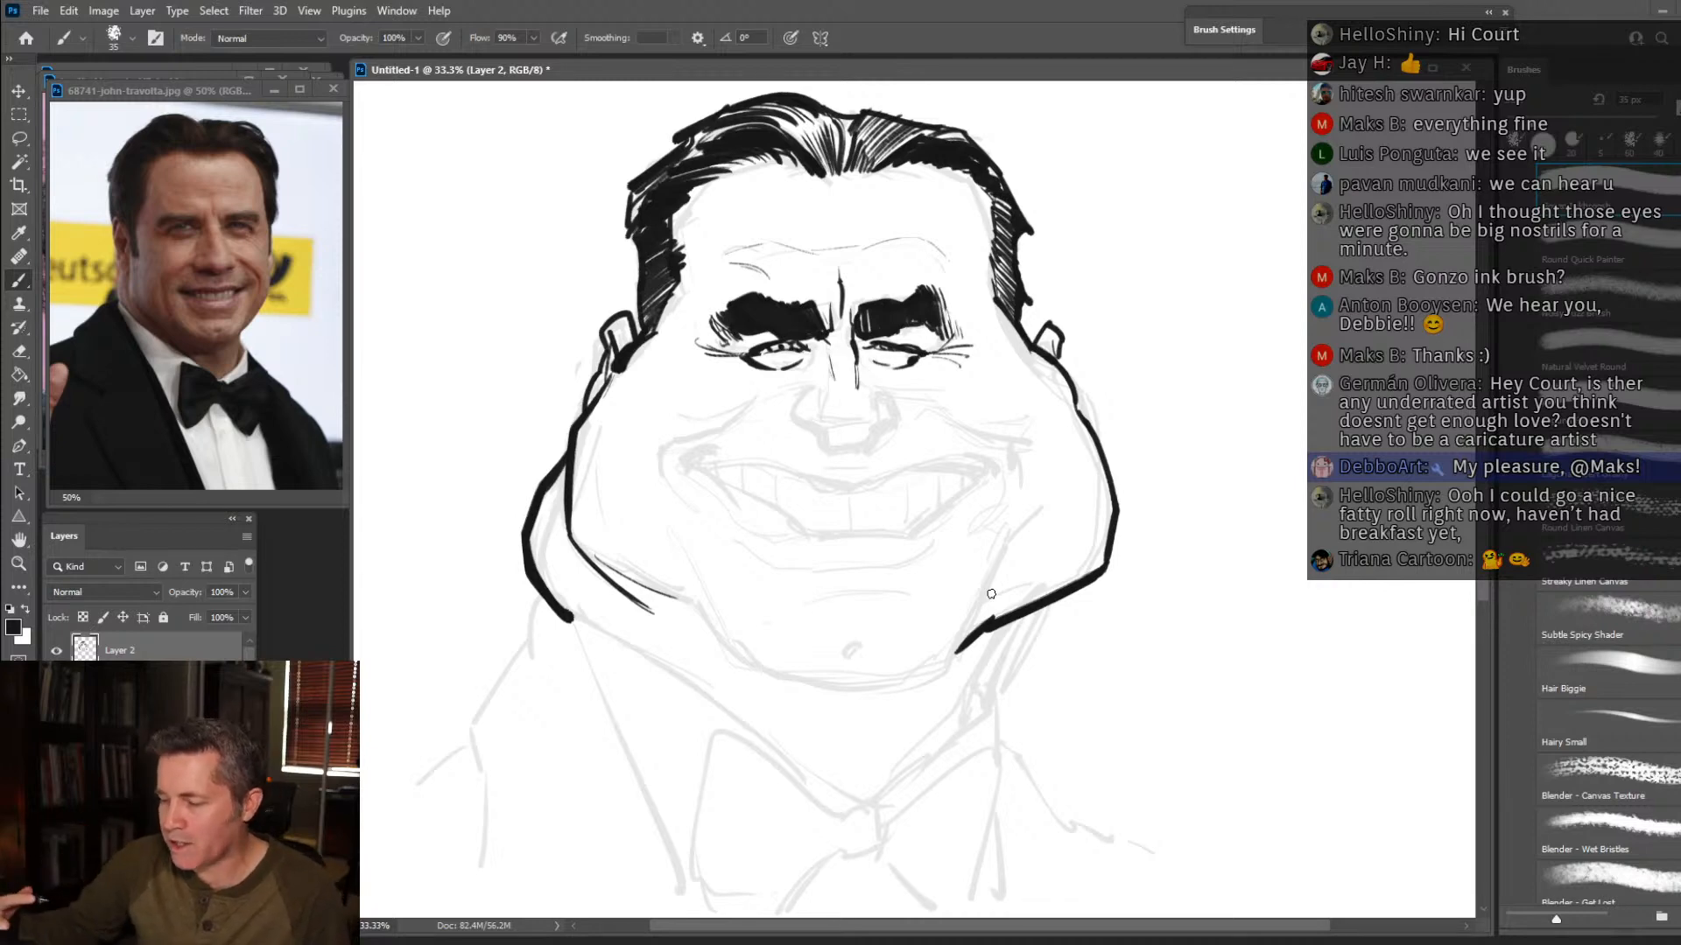
Ink the nose over the sketch: the nostrils, underside, side wings, and the lines of the bridge and tip.
drag(799, 421, 822, 428)
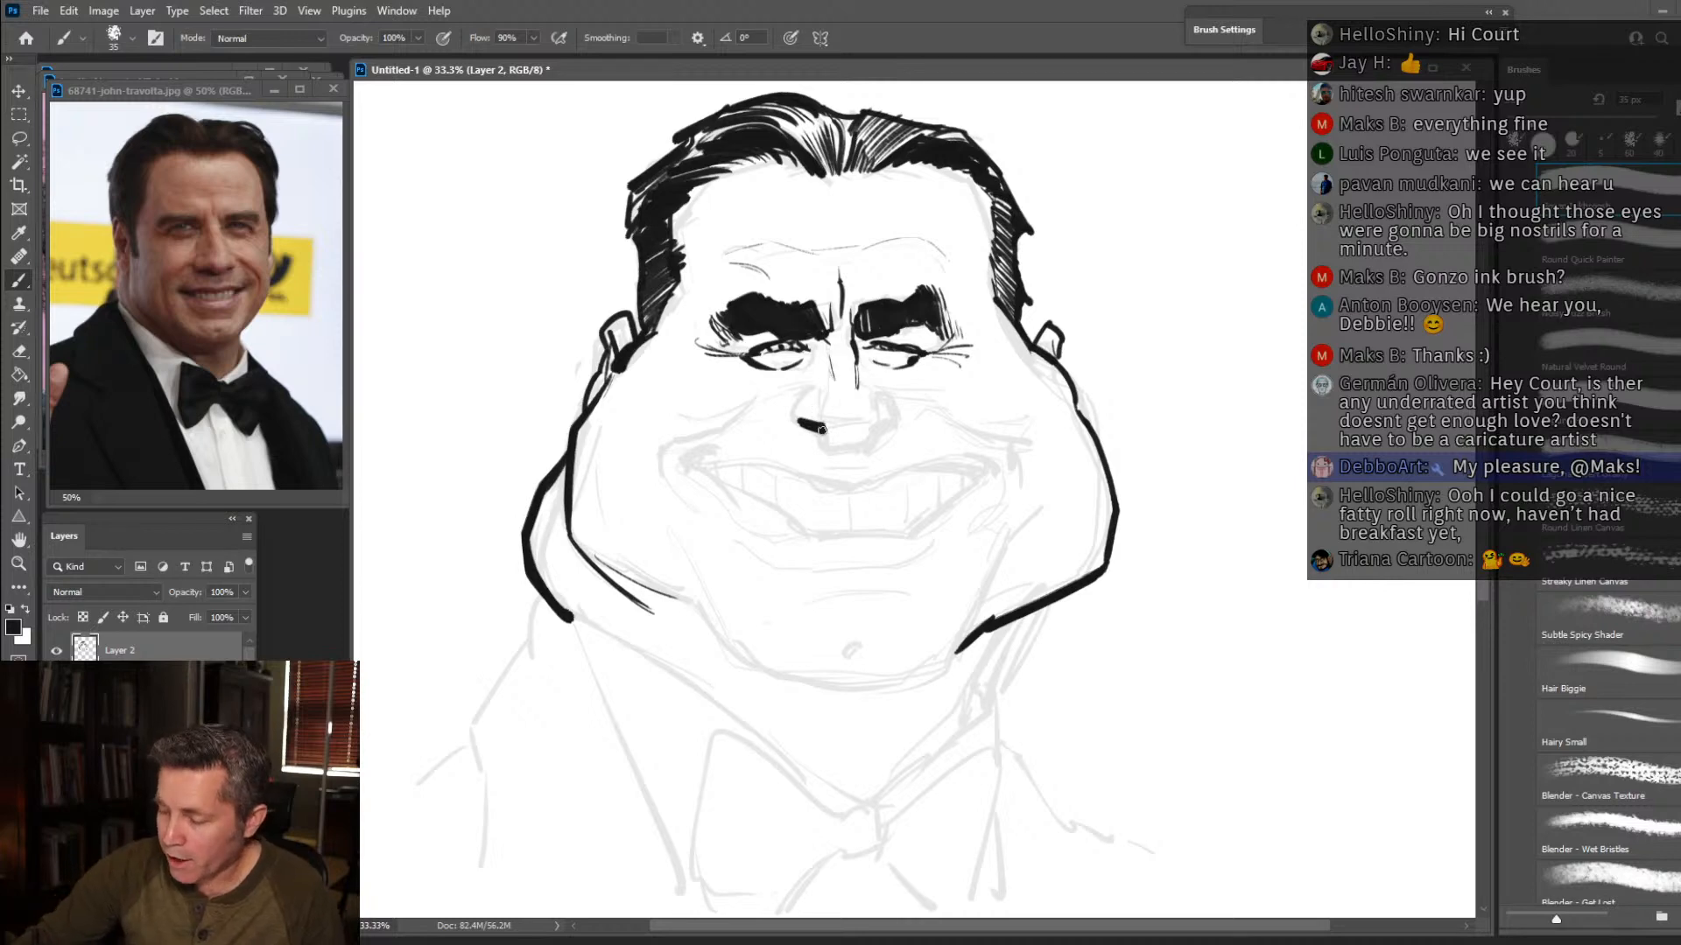
drag(831, 446, 876, 443)
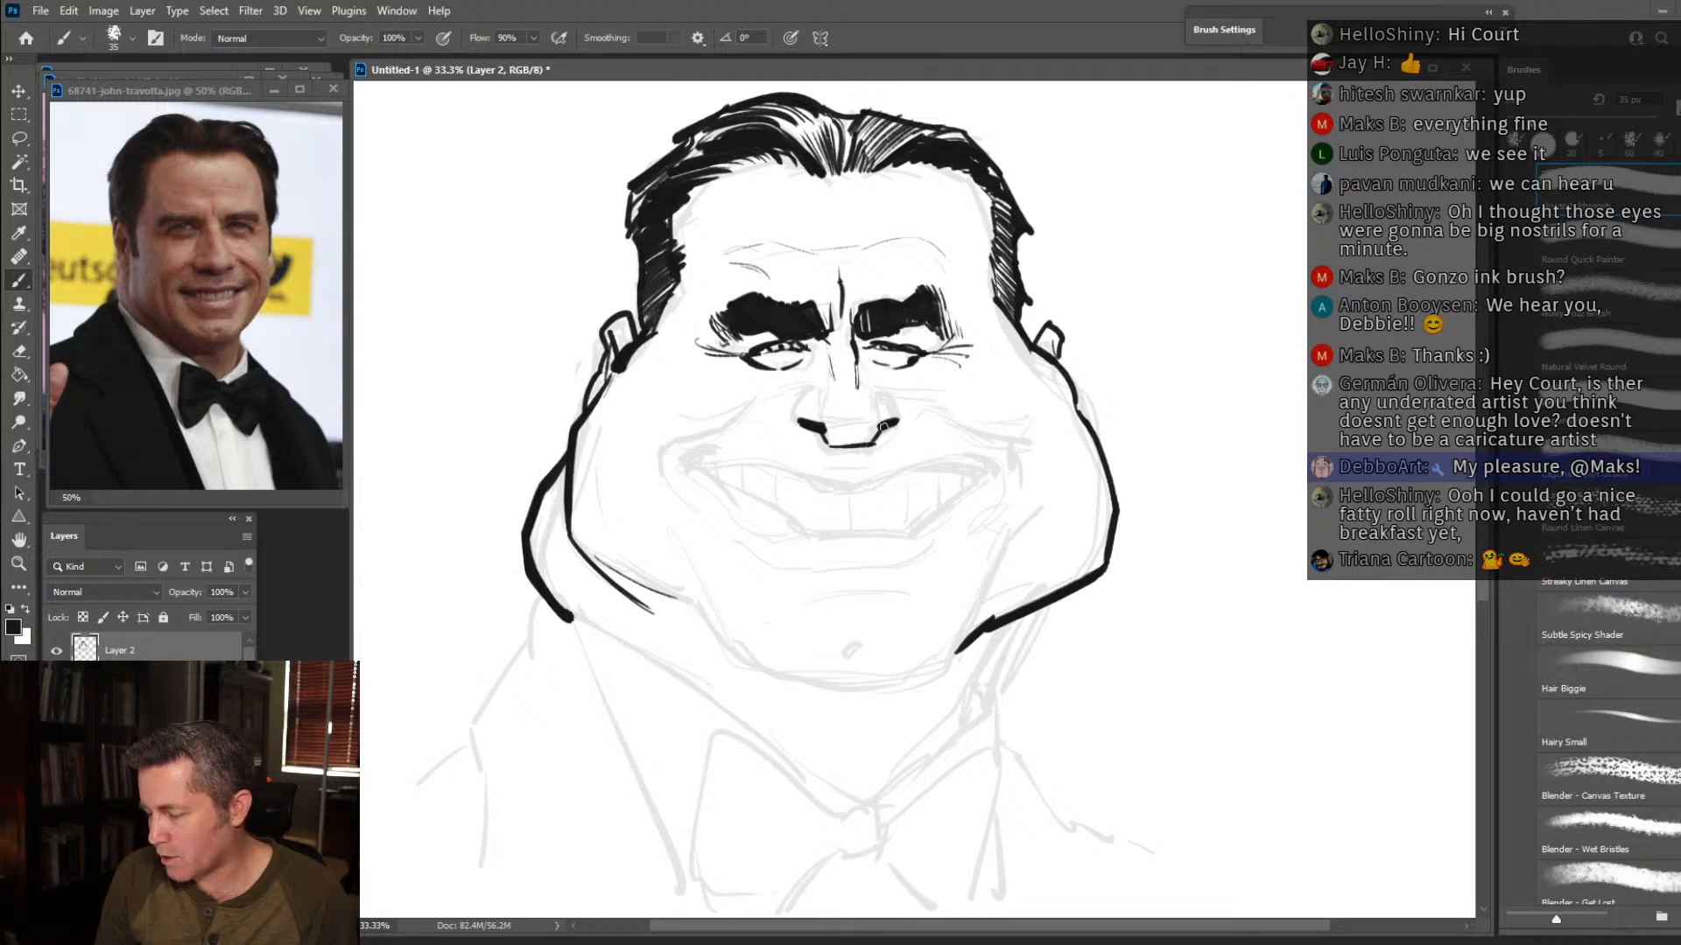
drag(882, 417, 881, 388)
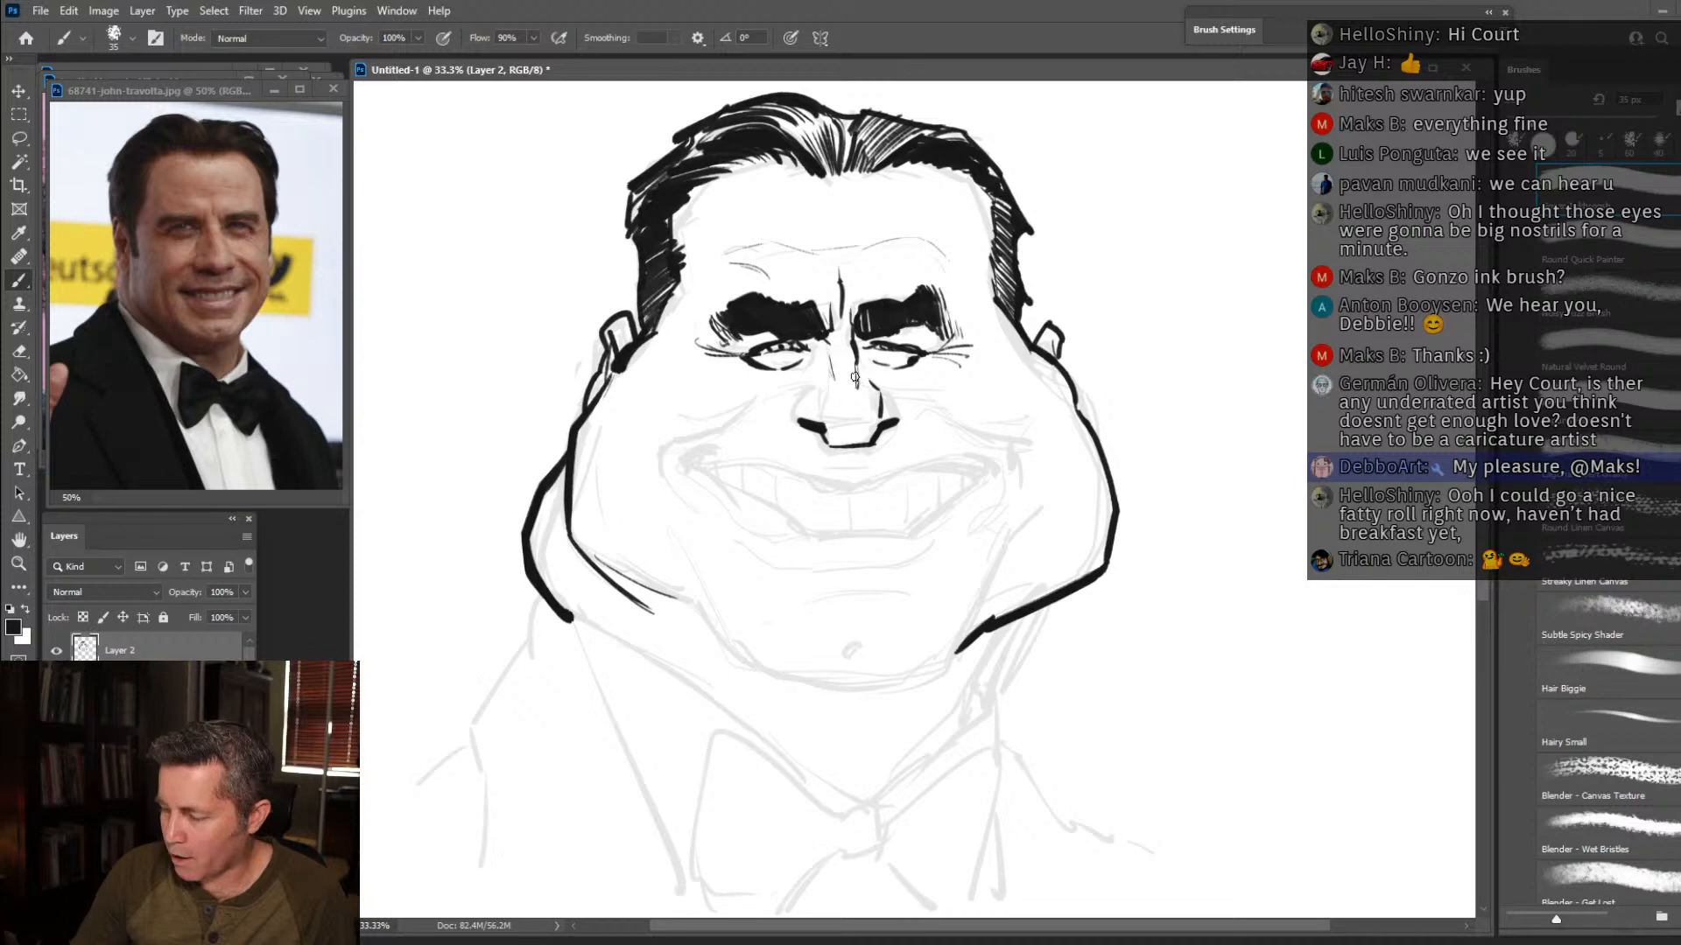
mouse_move(853, 393)
mouse_down()
mouse_move(827, 420)
mouse_move(821, 400)
mouse_move(831, 417)
mouse_move(888, 386)
mouse_up()
drag(801, 428, 785, 418)
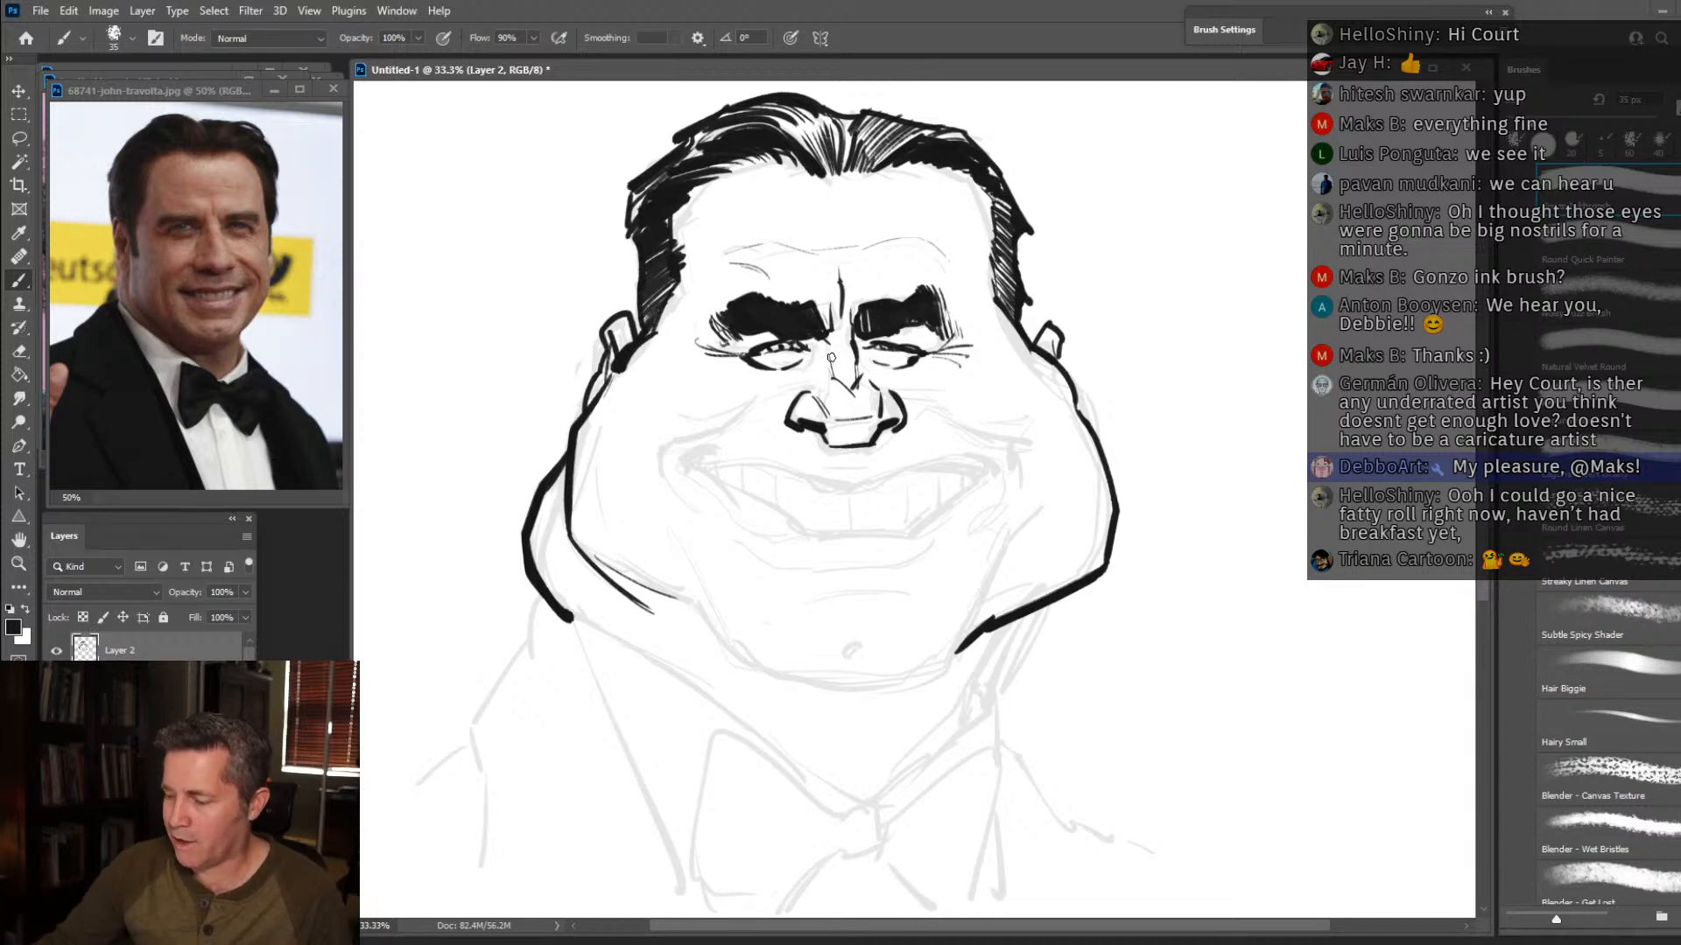
drag(830, 425, 866, 427)
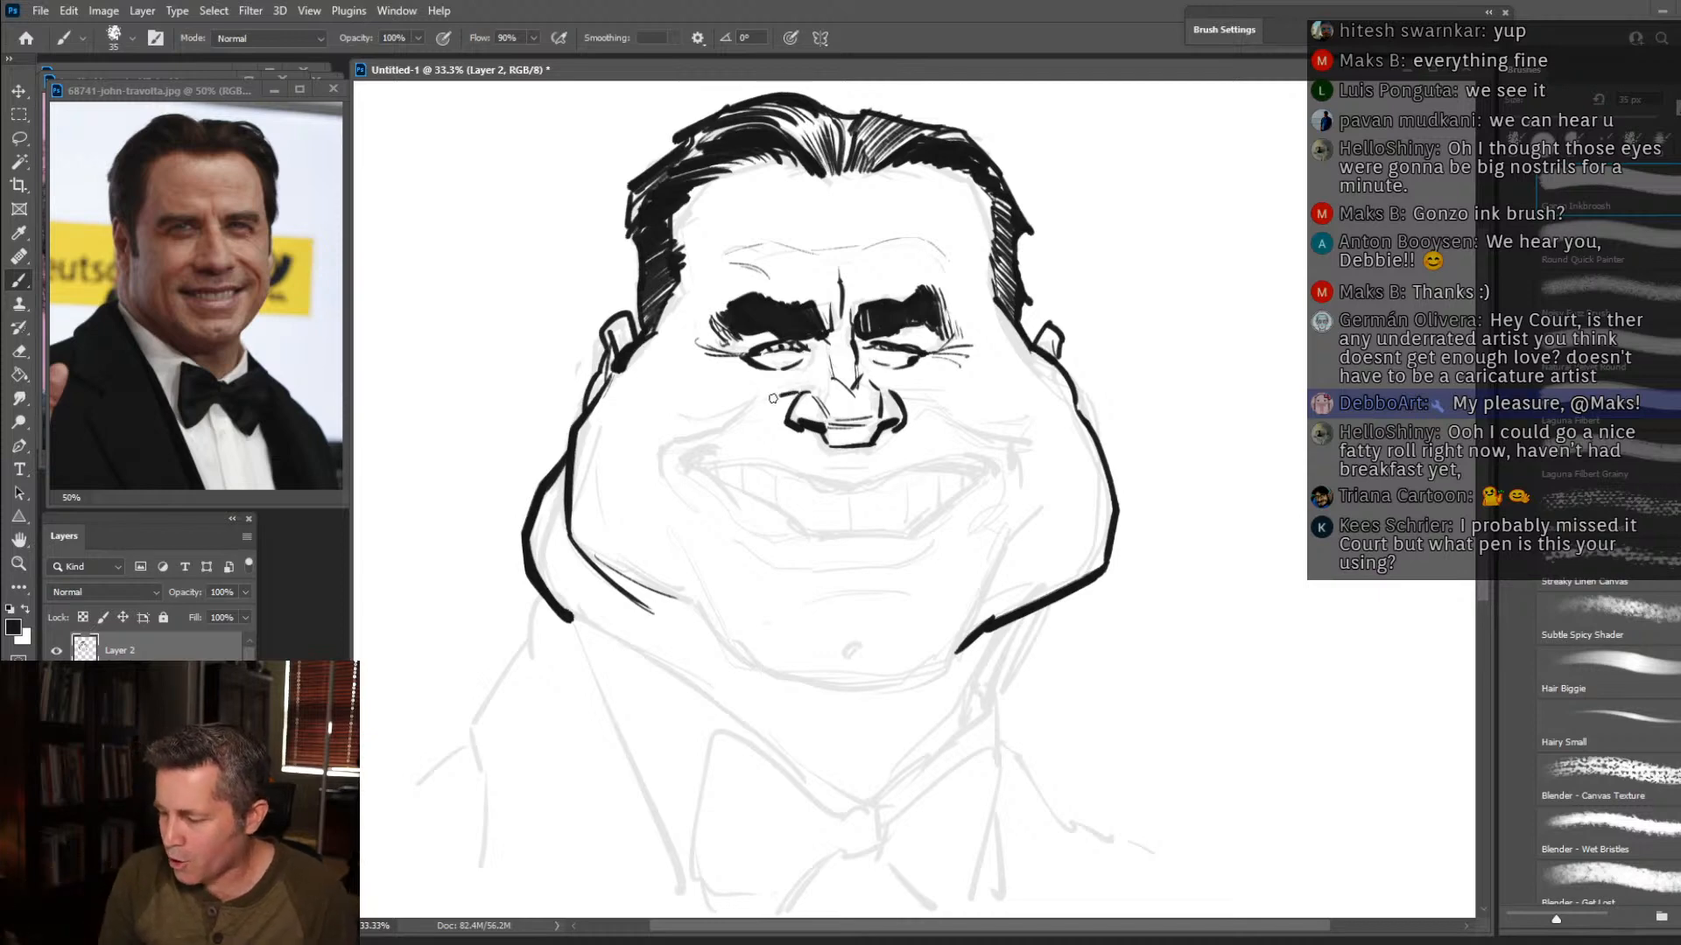
Ink the smile folds on both sides of the mouth and the chin contour with its cheek creases.
mouse_move(745, 406)
mouse_down()
mouse_move(656, 459)
mouse_move(677, 432)
mouse_move(674, 488)
mouse_up()
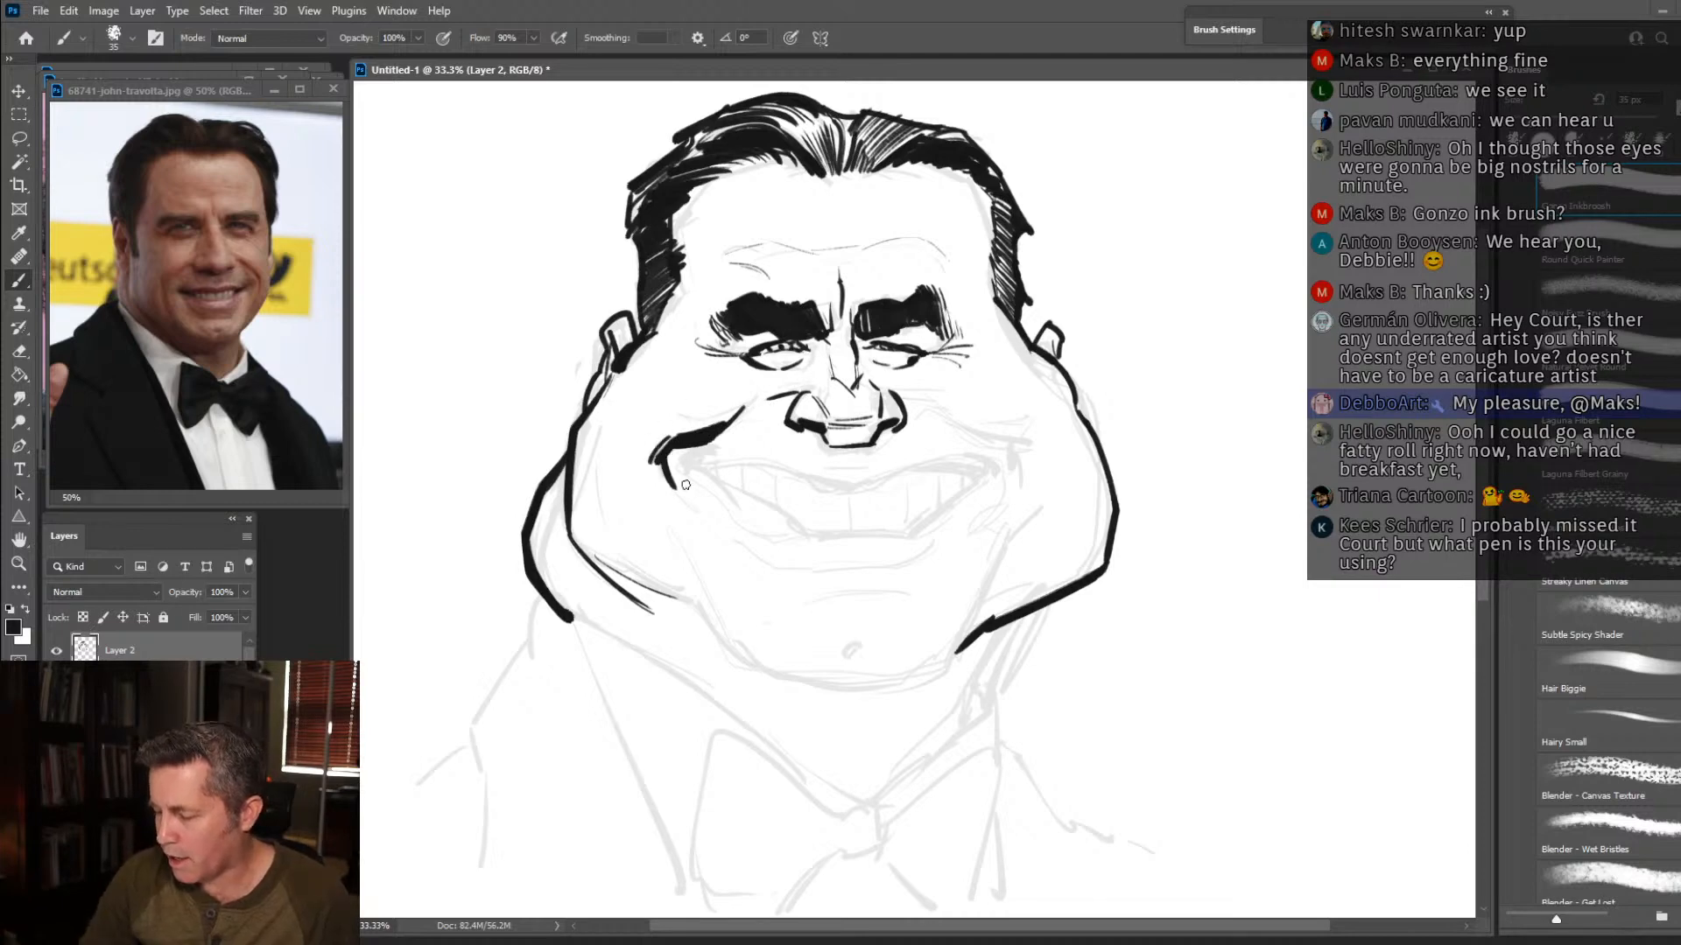
mouse_move(919, 408)
mouse_down()
mouse_move(1034, 470)
mouse_move(1009, 425)
mouse_move(1031, 469)
mouse_move(1015, 499)
mouse_up()
mouse_move(623, 462)
mouse_down()
mouse_move(691, 602)
mouse_move(744, 667)
mouse_move(809, 704)
mouse_move(927, 692)
mouse_move(1011, 538)
mouse_move(1055, 506)
mouse_up()
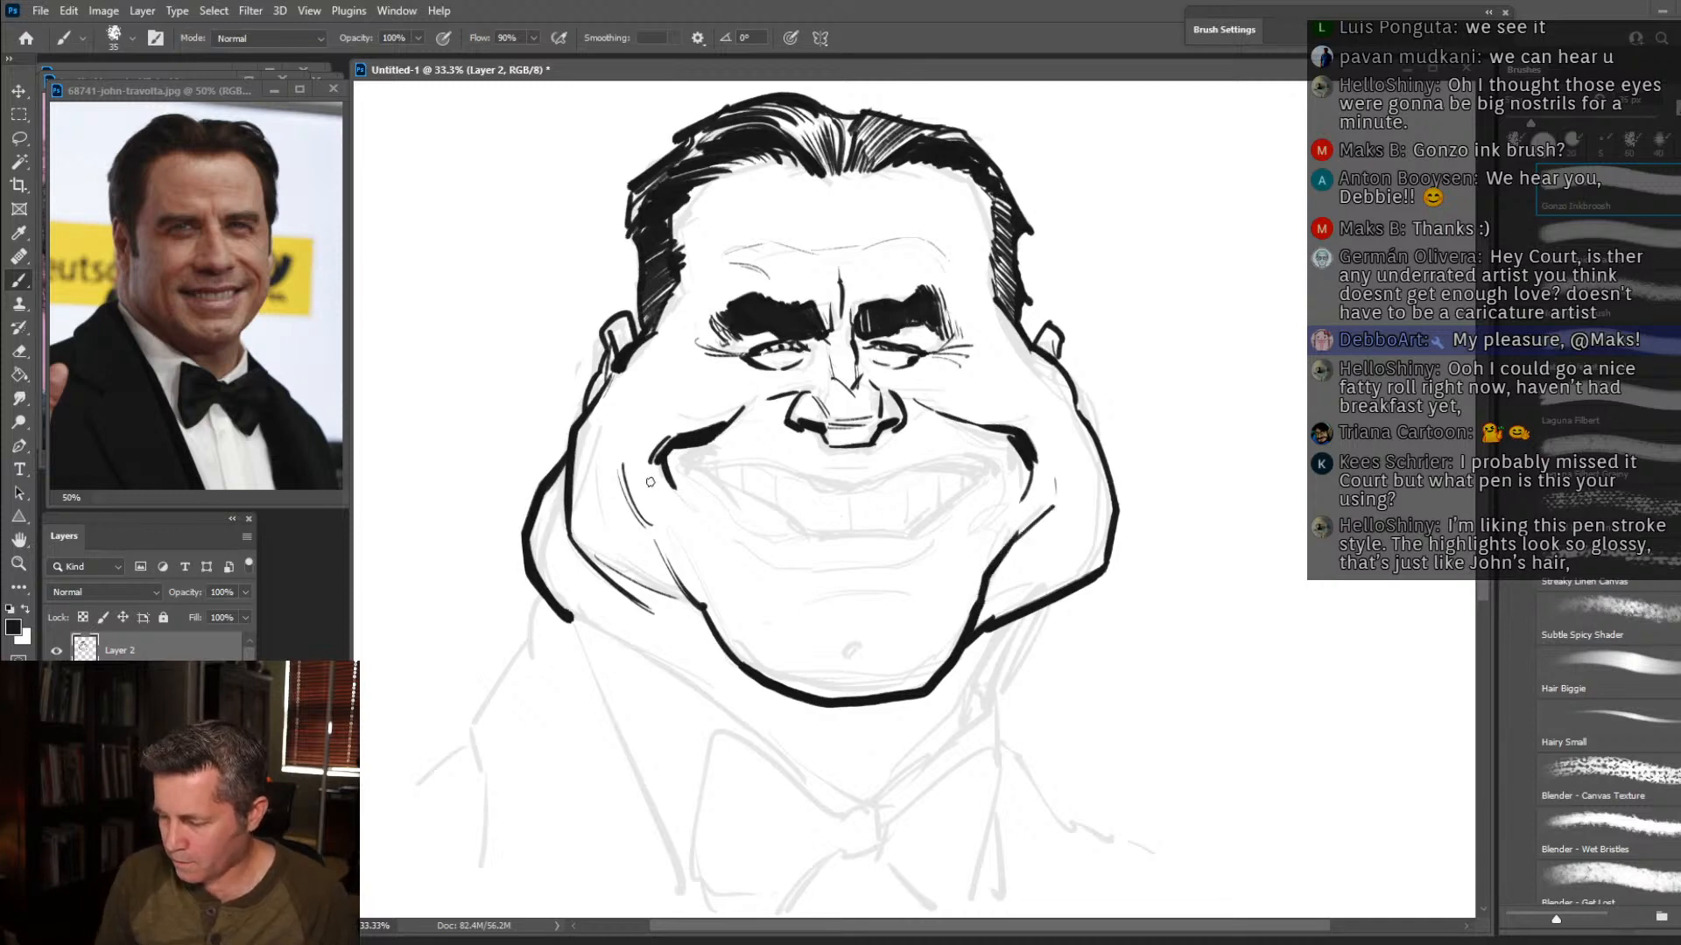
Ink the folds beside the chin and the V-shaped neckline running from both jowls to the bow tie knot.
drag(639, 595, 730, 670)
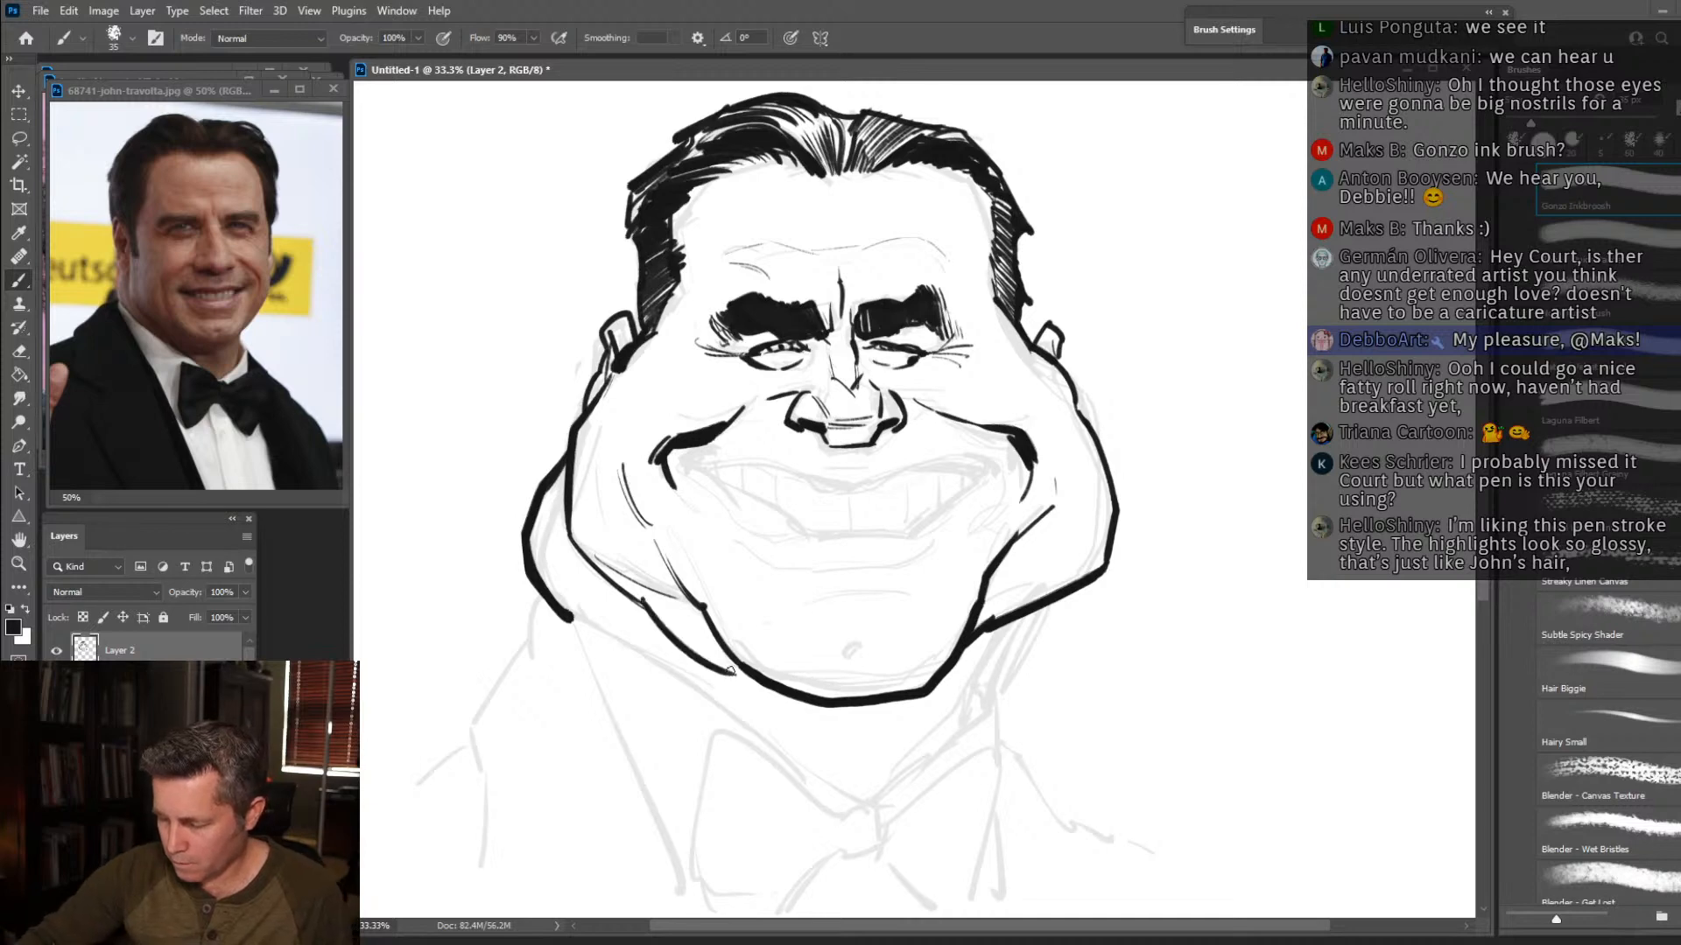
drag(998, 619, 956, 676)
mouse_move(1025, 613)
mouse_down()
mouse_move(974, 700)
mouse_move(862, 801)
mouse_up()
drag(568, 616, 853, 805)
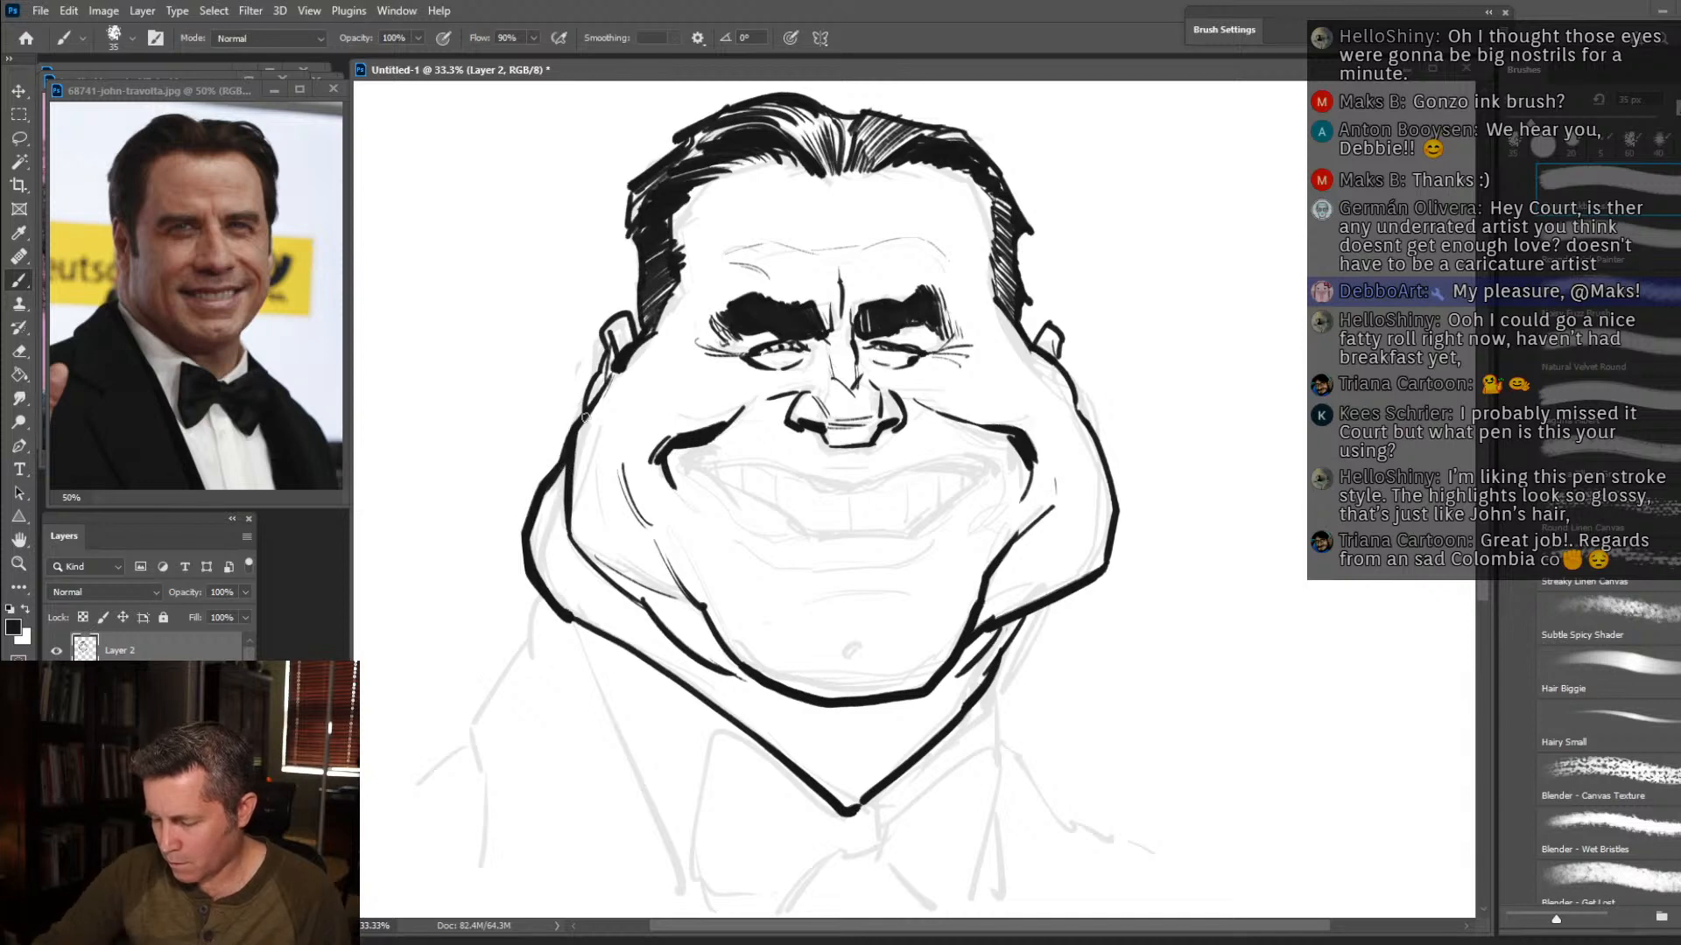
drag(570, 621, 654, 667)
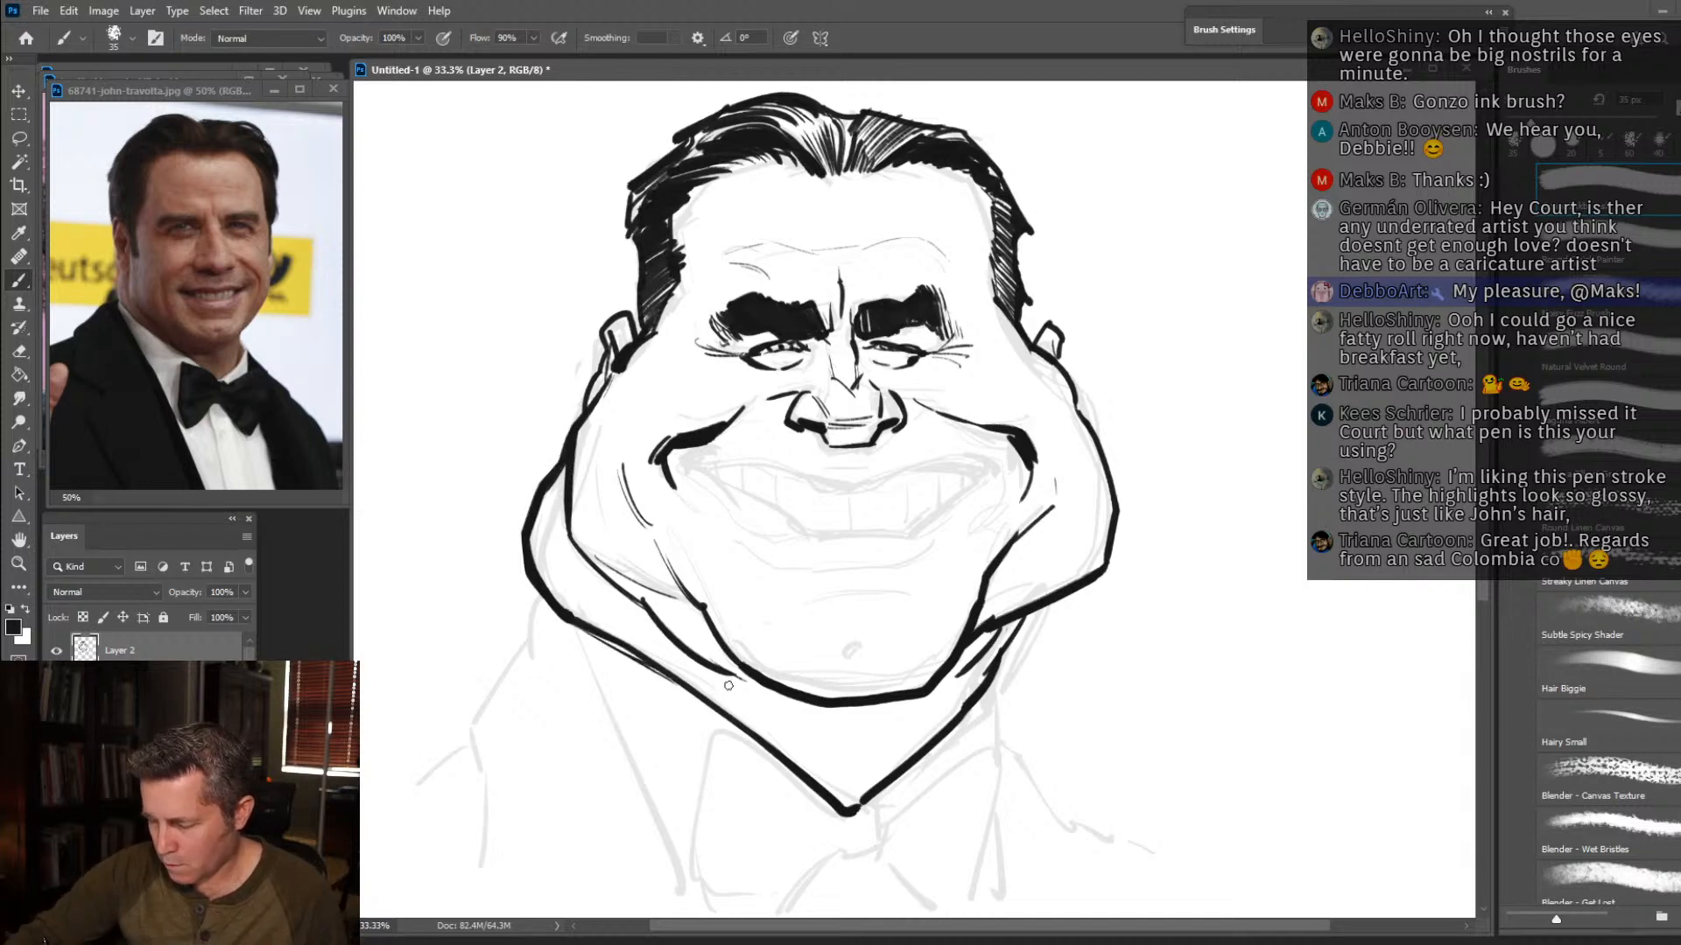
mouse_move(1041, 613)
mouse_down()
mouse_move(1009, 645)
mouse_move(1081, 583)
mouse_up()
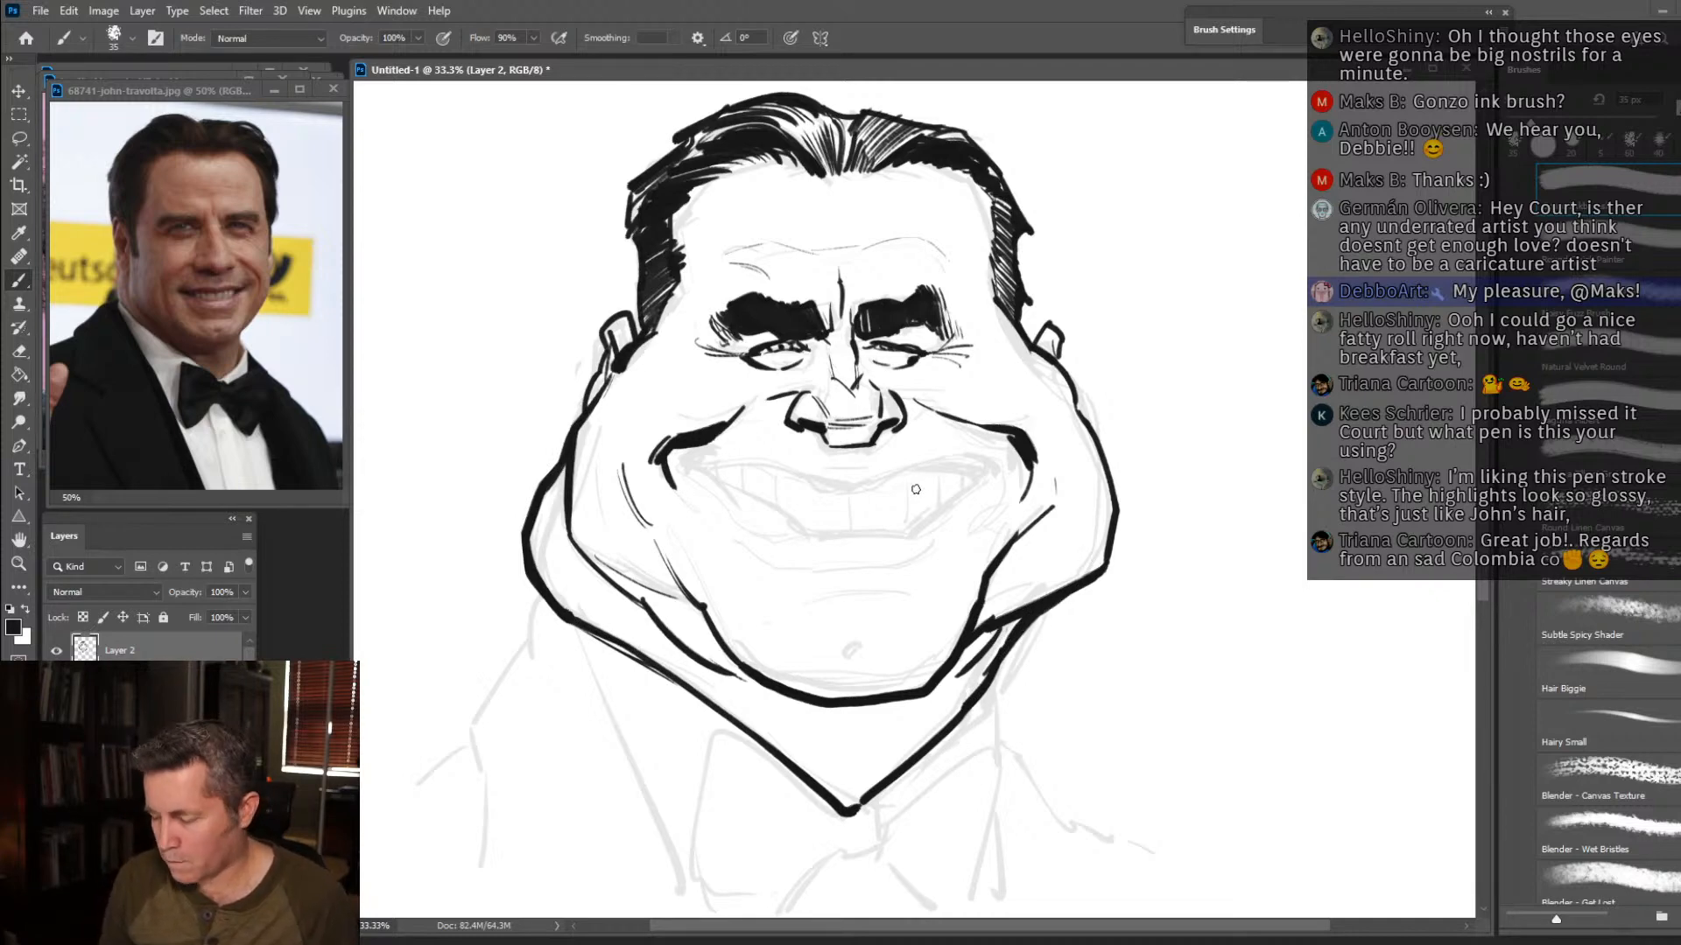
Ink the smiling mouth with the upper lip, the lower edge of the teeth and the individual tooth divisions.
drag(839, 500, 1006, 450)
mouse_move(836, 501)
mouse_down()
mouse_move(692, 462)
mouse_move(737, 453)
mouse_up()
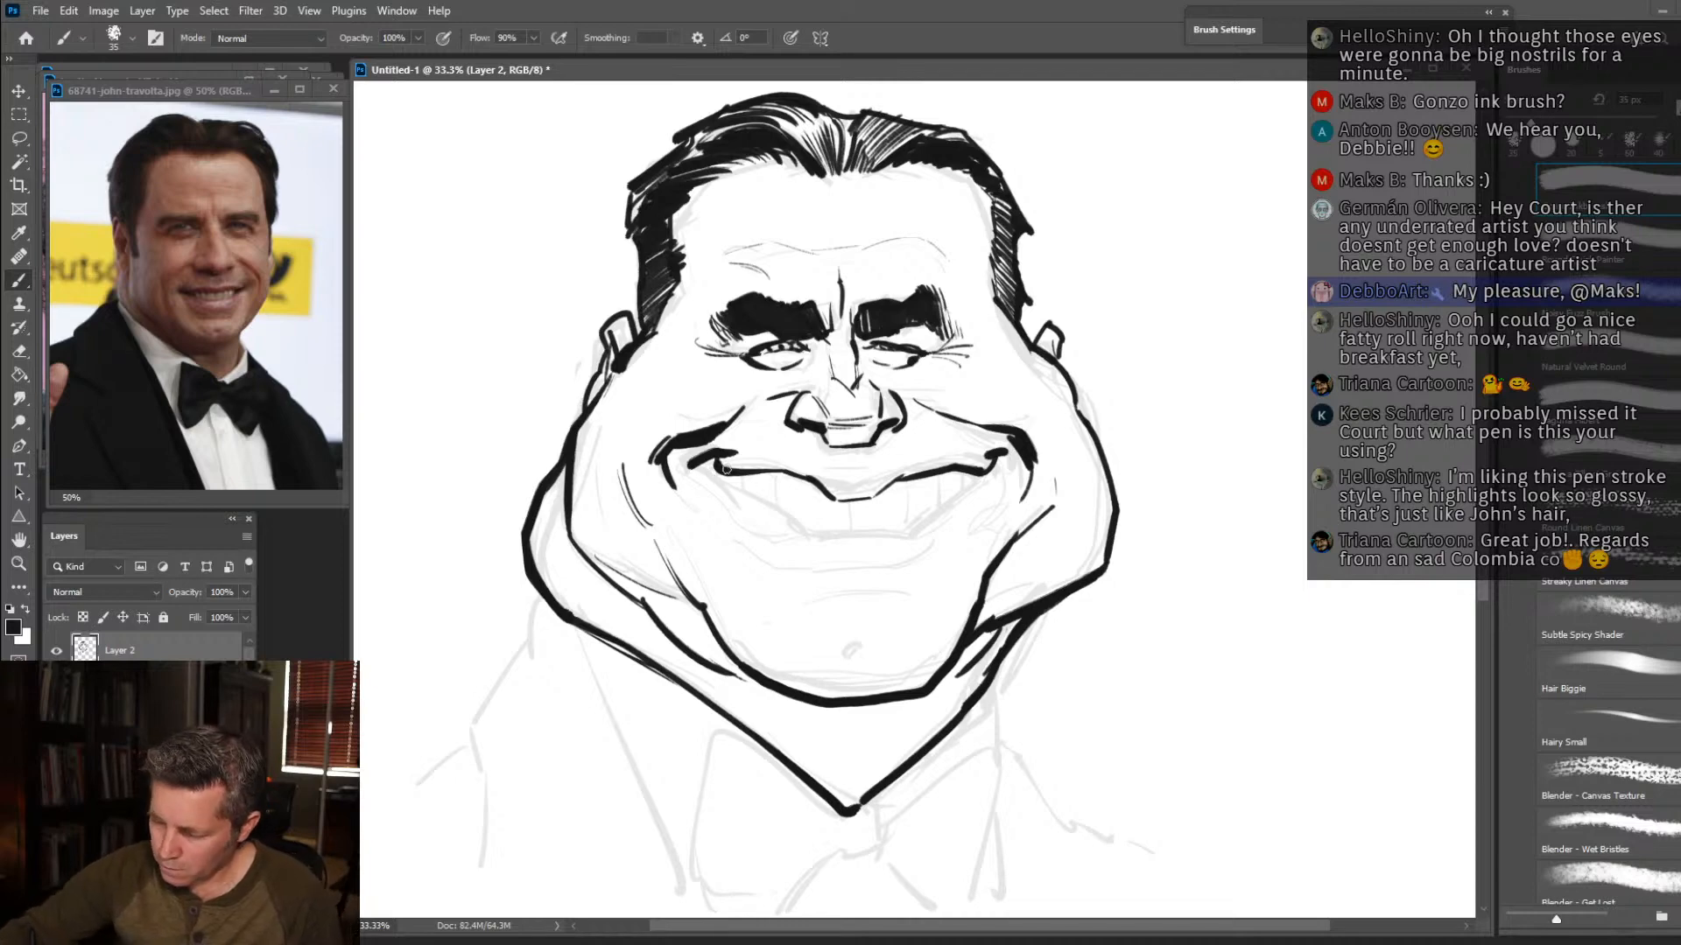
mouse_move(714, 466)
mouse_down()
mouse_move(818, 530)
mouse_move(905, 527)
mouse_move(963, 480)
mouse_move(851, 533)
mouse_move(944, 495)
mouse_up()
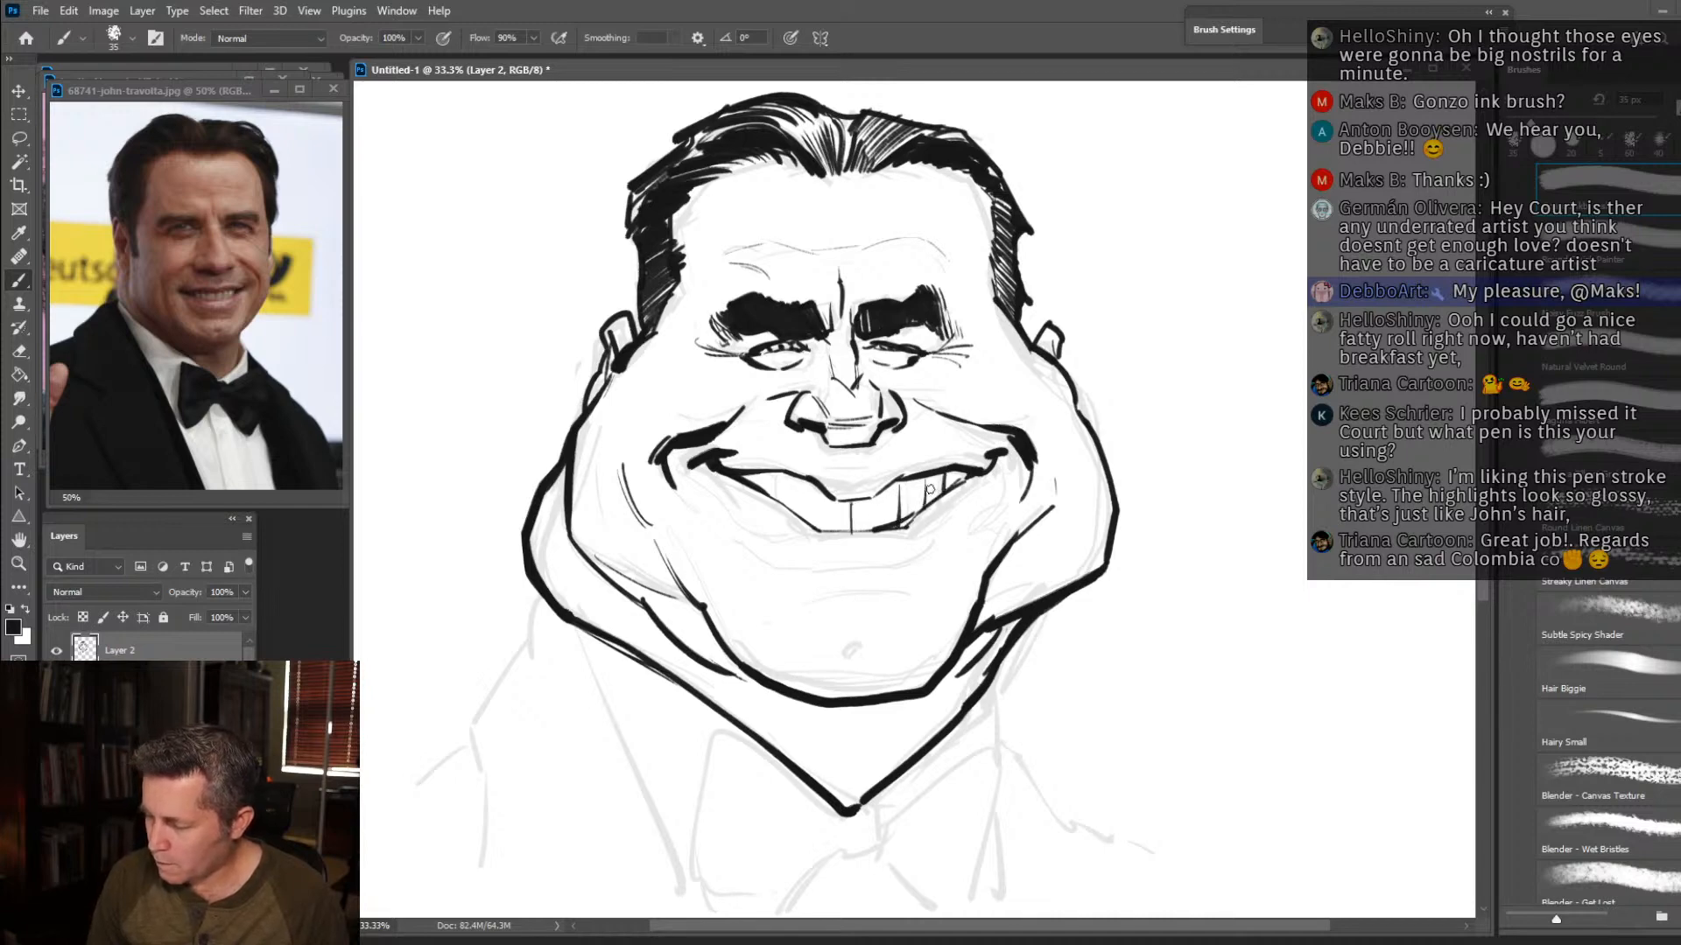
drag(796, 478, 789, 513)
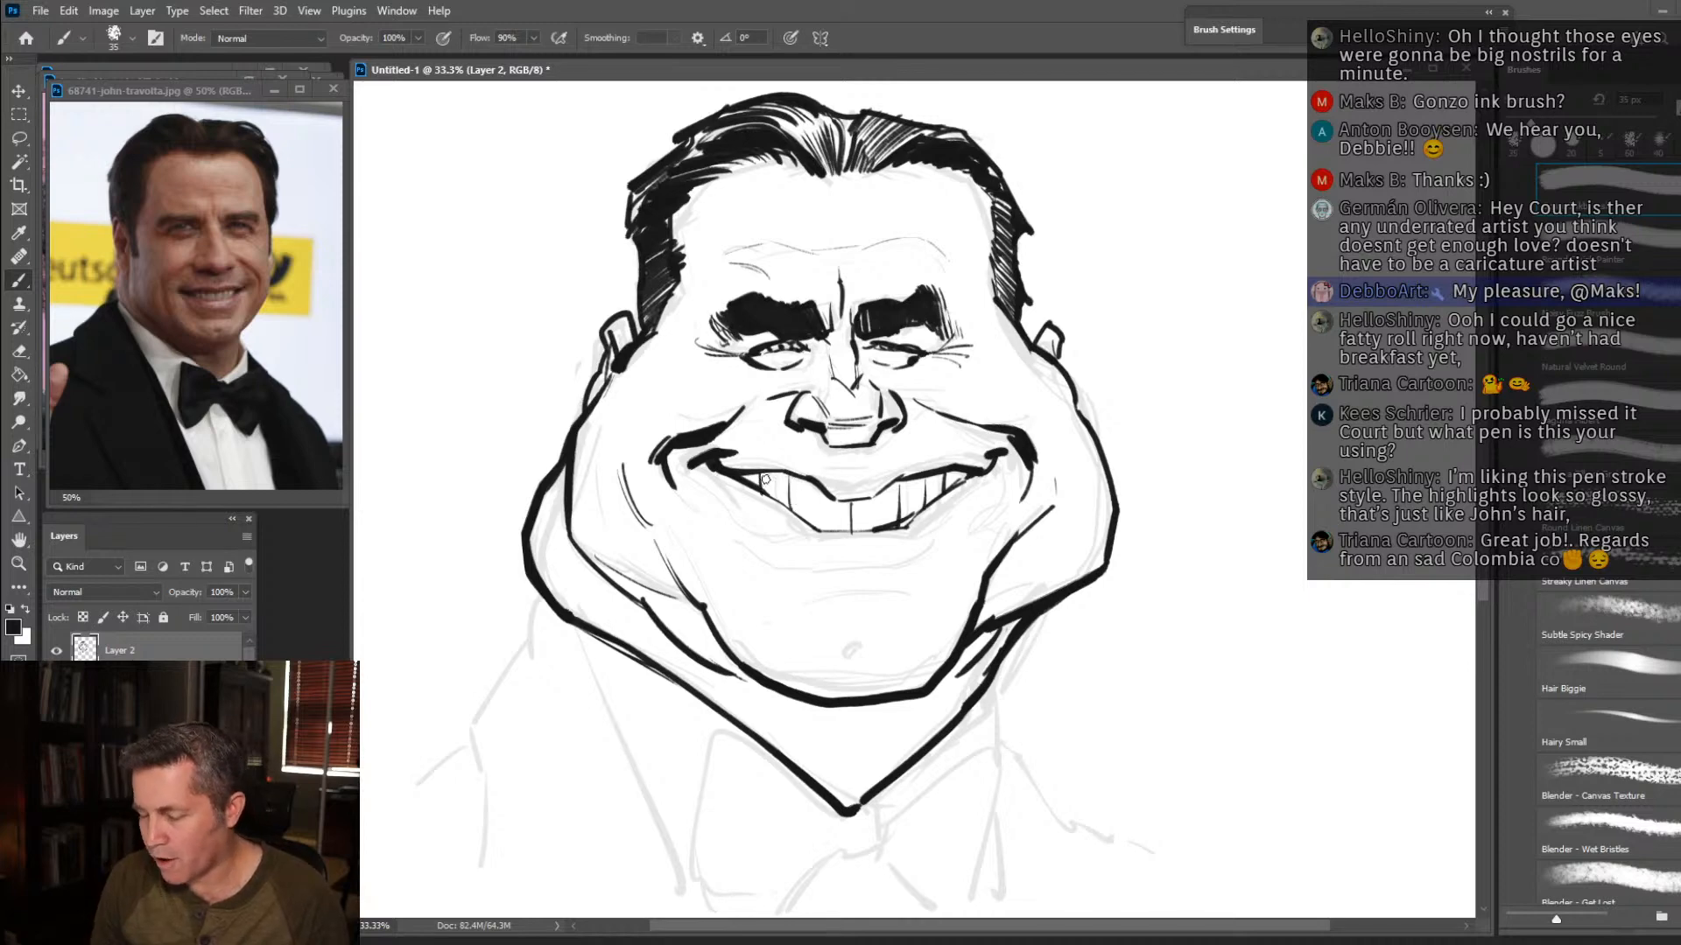
mouse_move(821, 486)
mouse_down()
mouse_move(823, 445)
mouse_move(846, 453)
mouse_move(838, 475)
mouse_move(978, 451)
mouse_up()
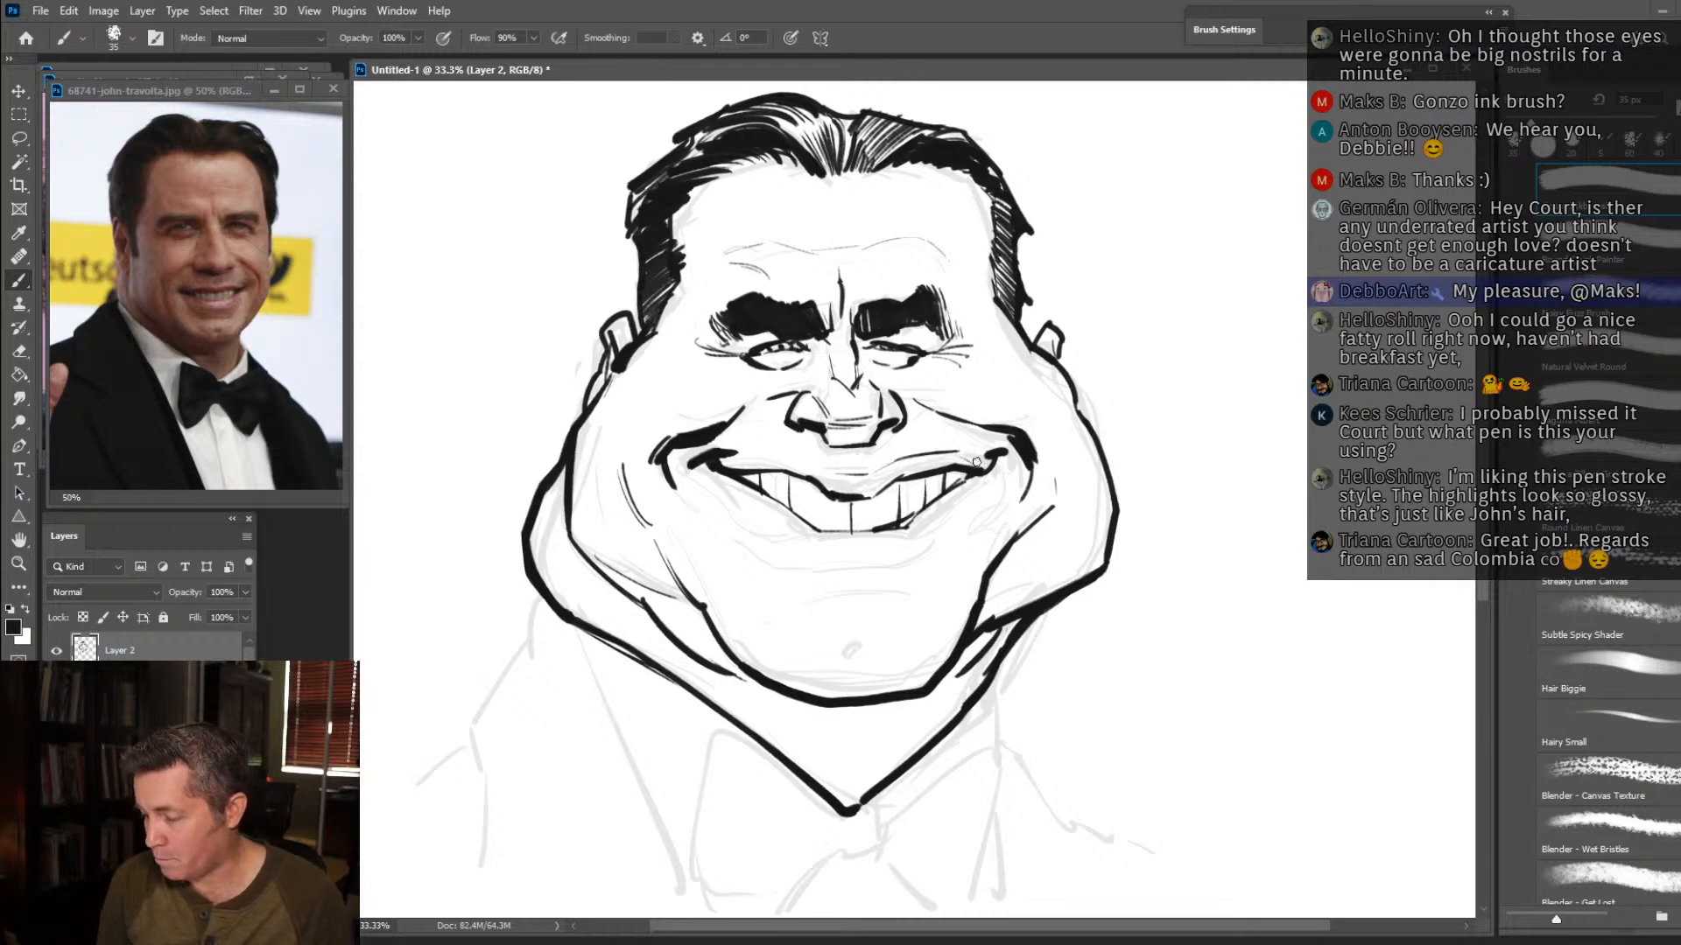
drag(830, 467, 728, 471)
drag(838, 472, 881, 469)
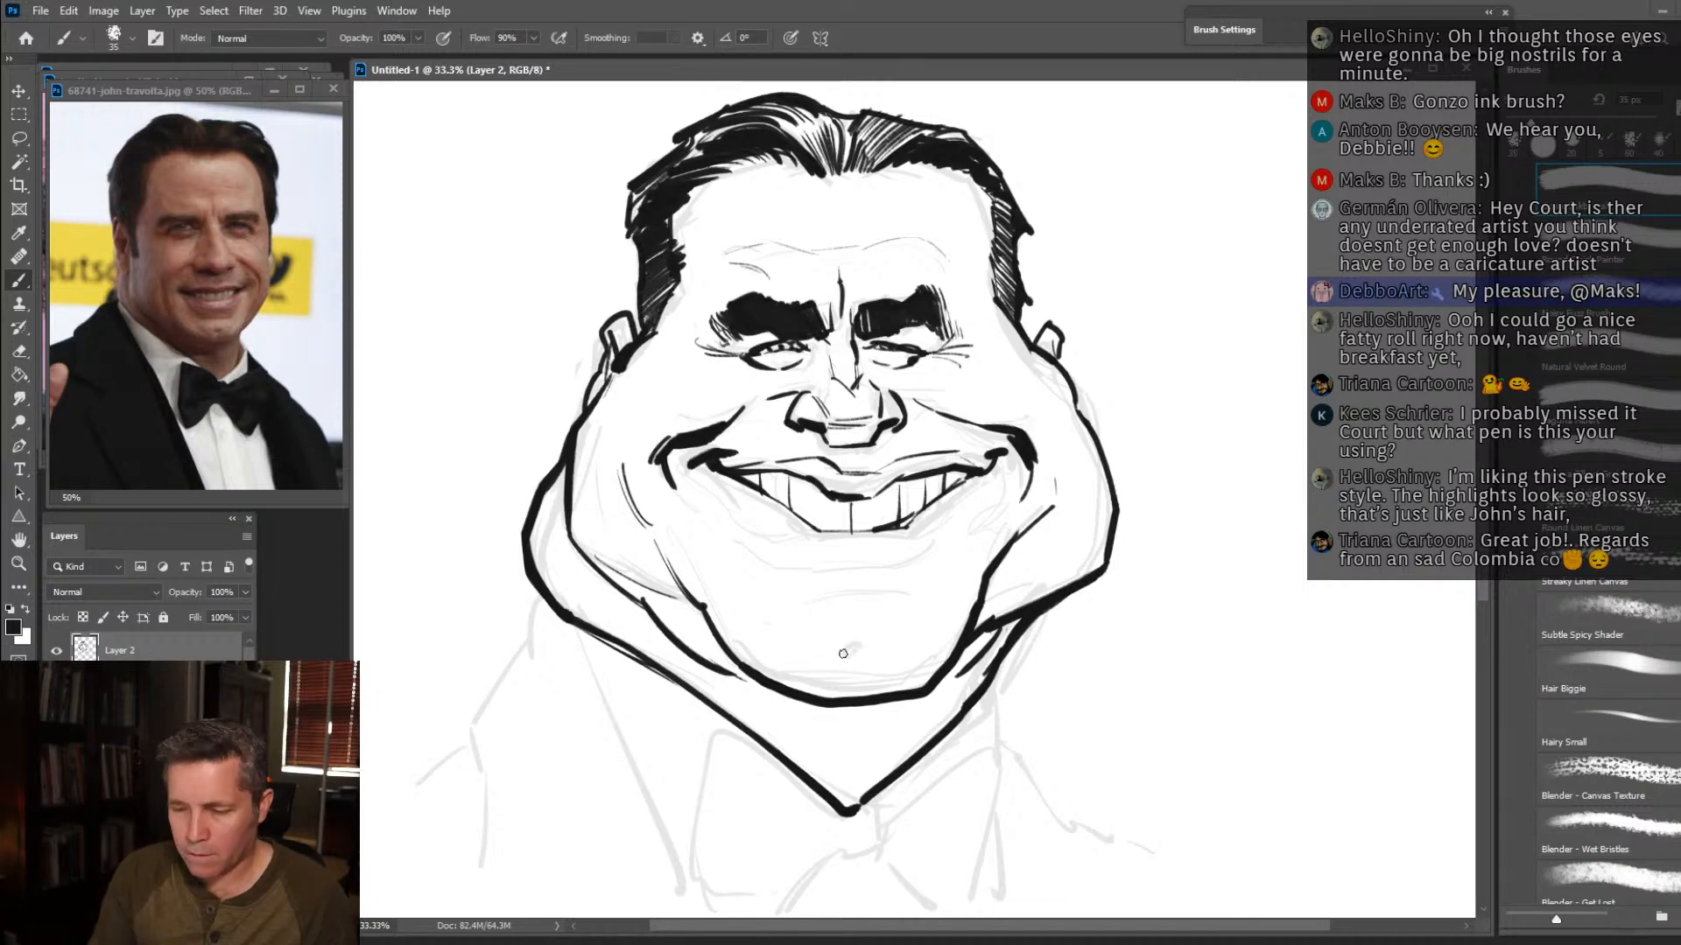
Lasso the inked mouth and move it slightly down the face, then deselect it.
click(19, 138)
mouse_move(733, 492)
mouse_down()
mouse_move(704, 491)
mouse_move(690, 461)
mouse_move(747, 445)
mouse_move(689, 459)
mouse_move(727, 528)
mouse_move(955, 546)
mouse_move(1019, 478)
mouse_move(1012, 453)
mouse_move(919, 440)
mouse_move(831, 460)
mouse_move(751, 435)
mouse_up()
click(18, 90)
drag(934, 489, 928, 520)
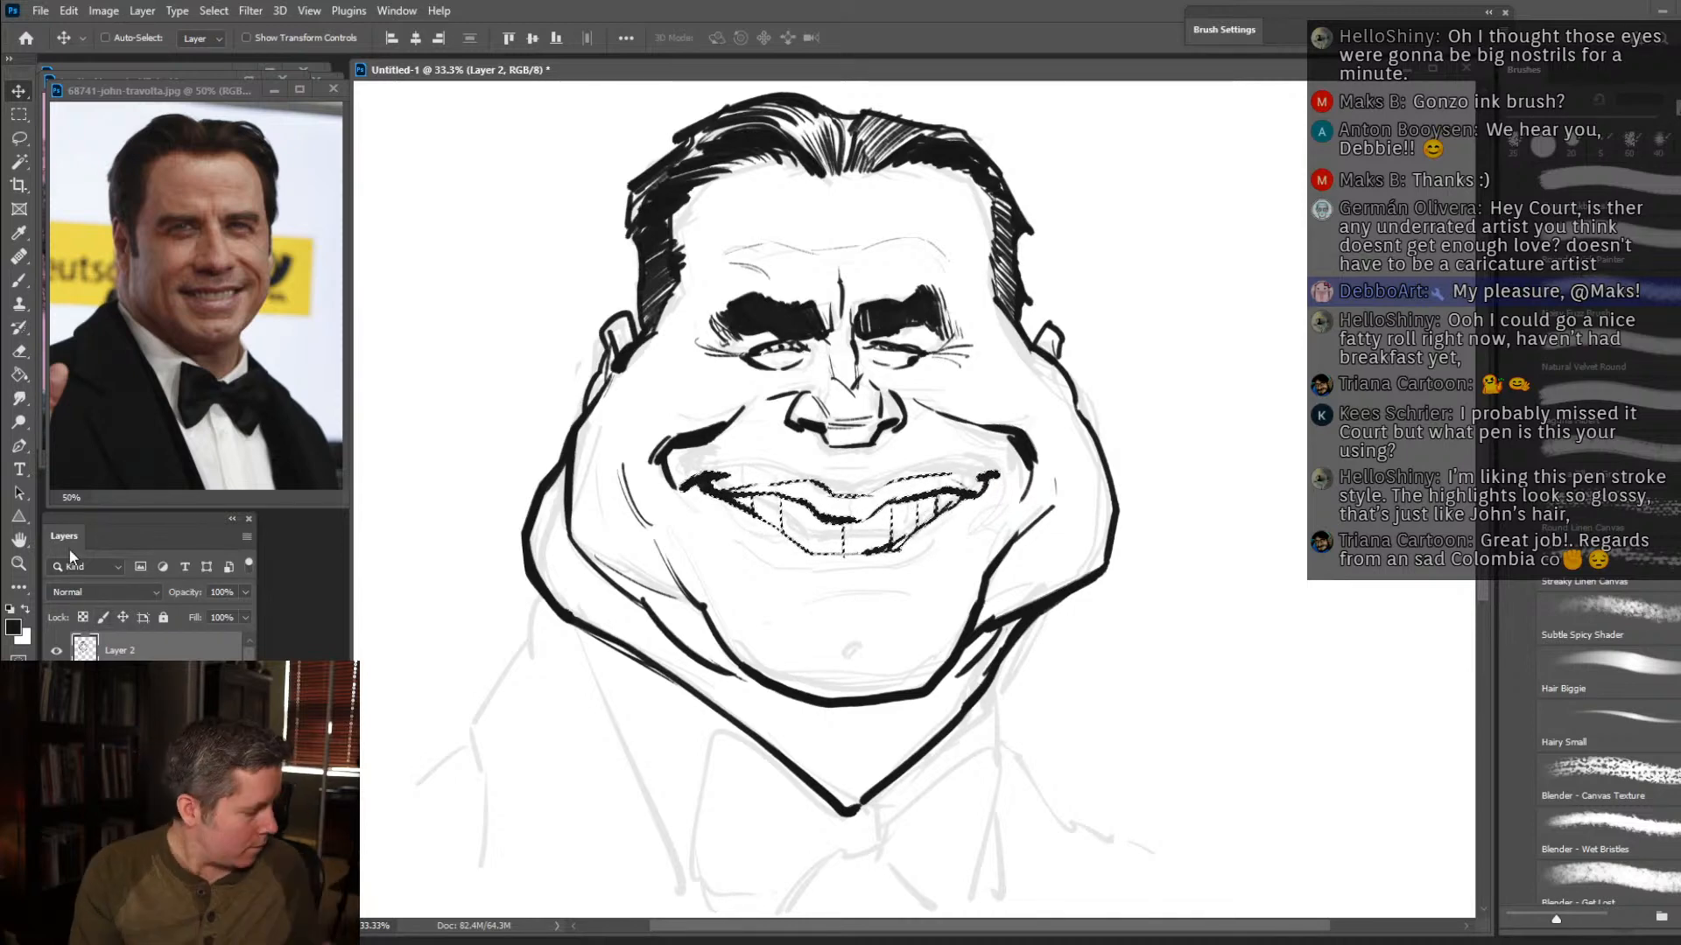
key(ctrl+d)
Erase the stray lines at both mouth corners and ink the corners again with short curved creases.
key(e)
mouse_move(685, 488)
mouse_down()
mouse_move(671, 461)
mouse_move(715, 472)
mouse_up()
drag(986, 473, 996, 479)
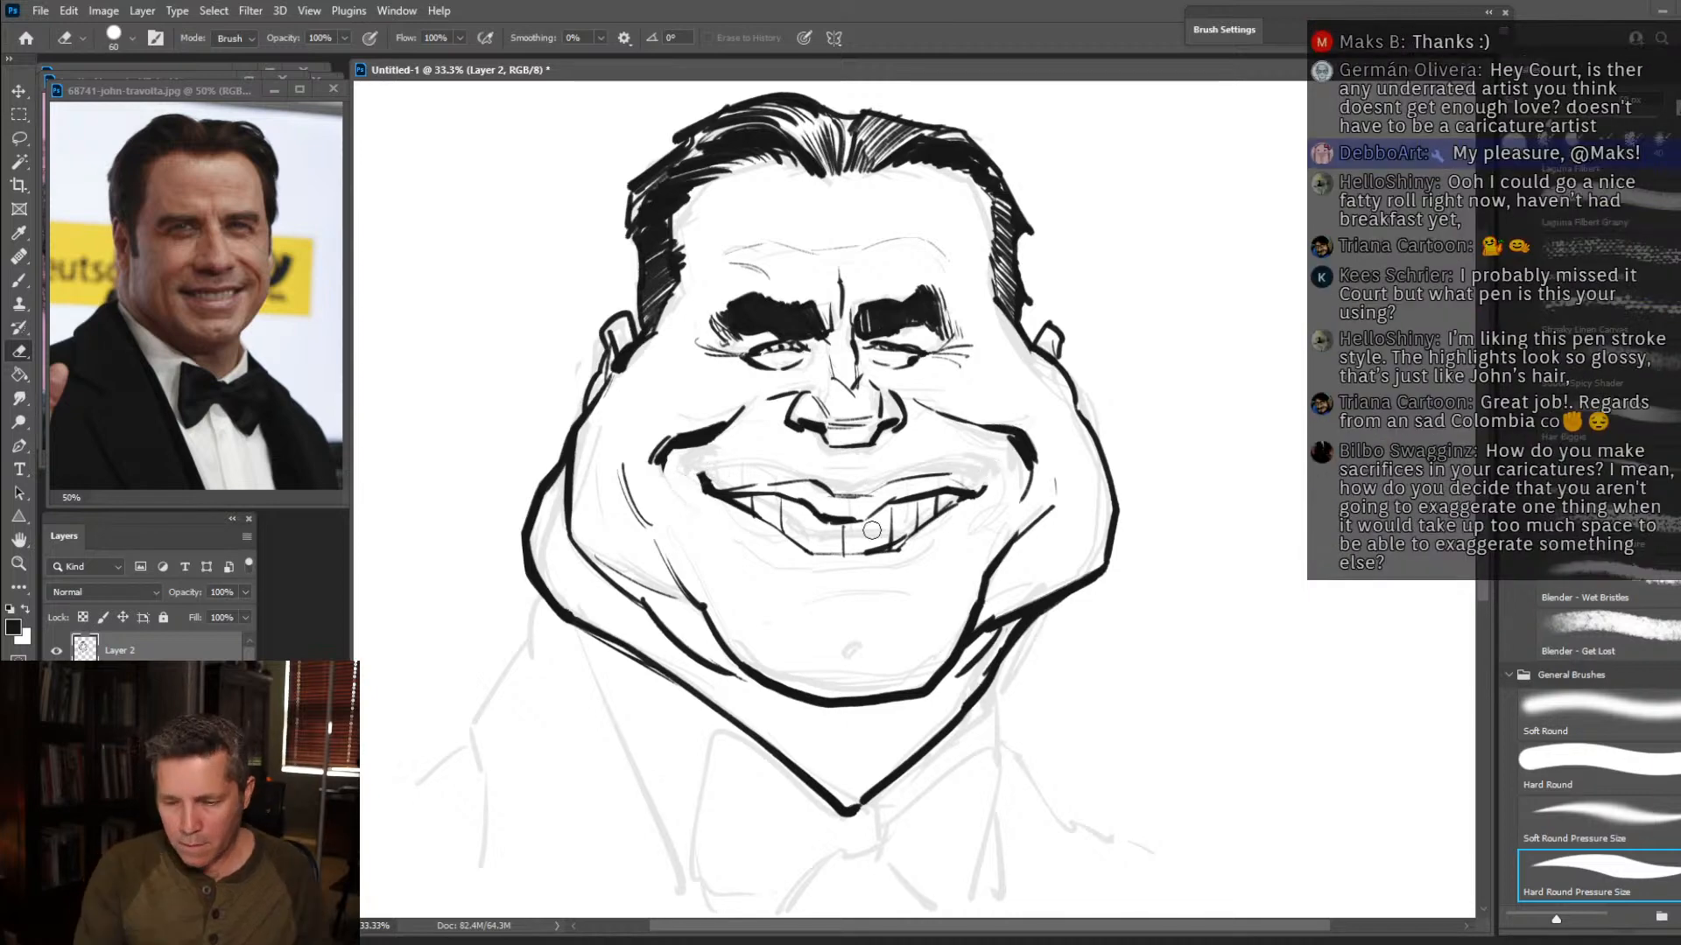
key(b)
drag(704, 484, 713, 458)
mouse_move(975, 497)
mouse_down()
mouse_move(998, 469)
mouse_move(977, 458)
mouse_move(1001, 477)
mouse_up()
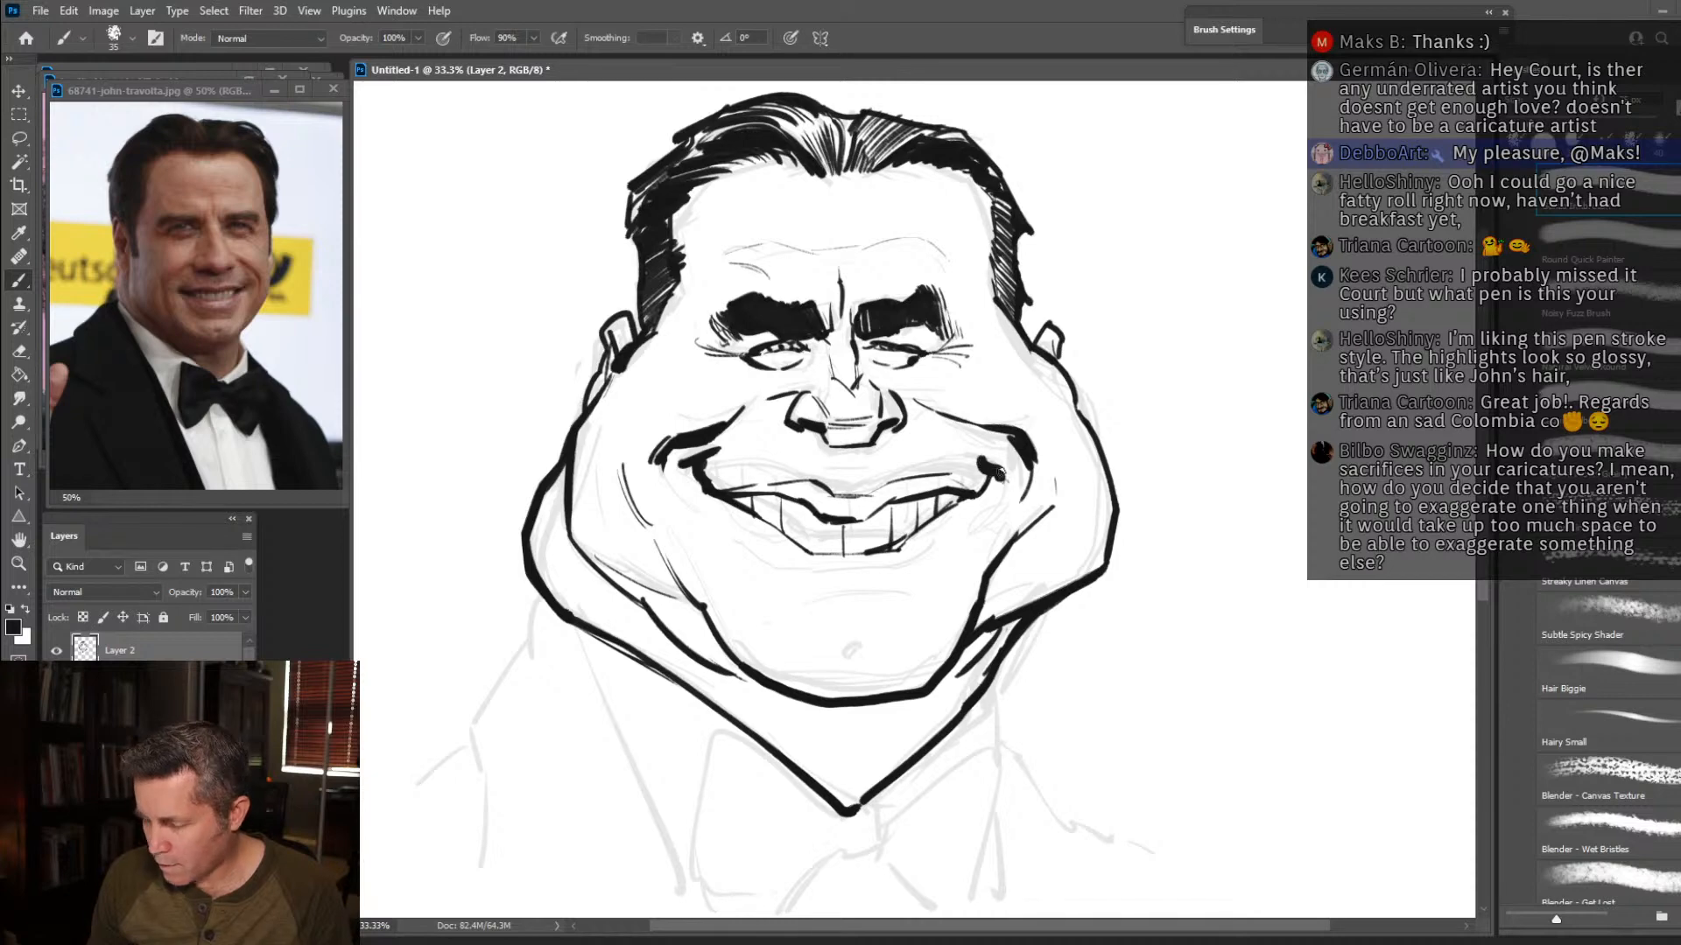
Ink the lower lip contour with hatching beneath it, and mark the chin dimple.
mouse_move(836, 595)
mouse_down()
mouse_move(881, 593)
mouse_move(935, 555)
mouse_up()
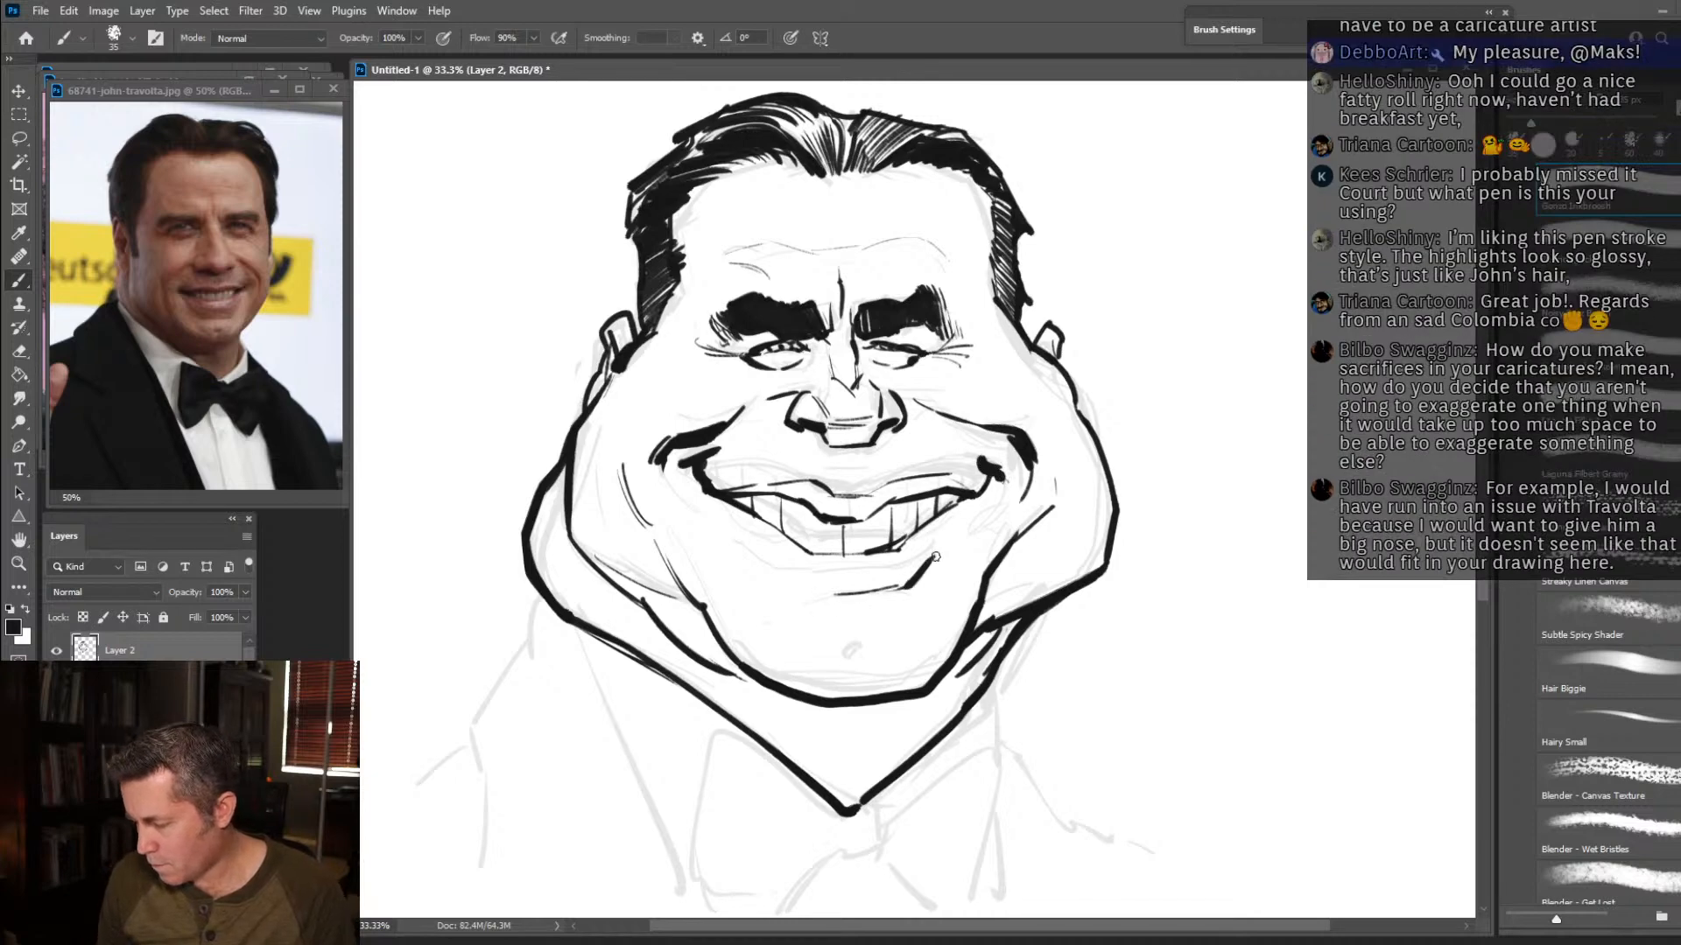
drag(821, 598, 746, 541)
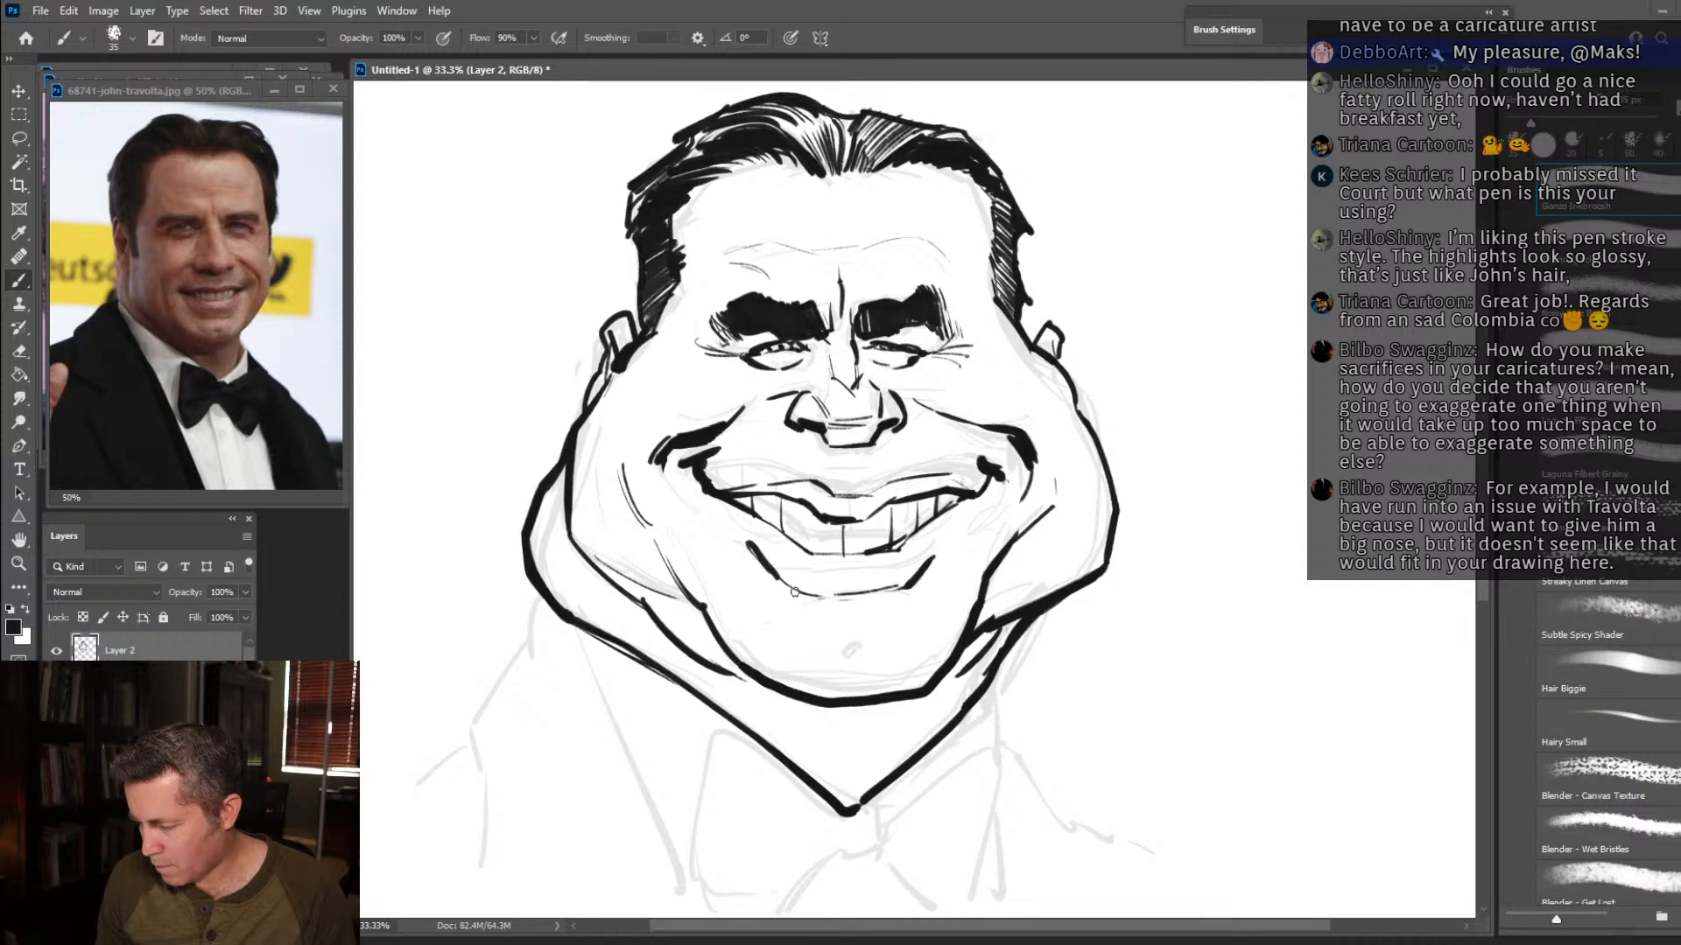
mouse_move(816, 622)
mouse_down()
mouse_move(886, 604)
mouse_move(853, 613)
mouse_move(896, 622)
mouse_move(910, 610)
mouse_move(805, 621)
mouse_move(911, 599)
mouse_up()
mouse_move(778, 606)
mouse_down()
mouse_move(820, 616)
mouse_move(772, 583)
mouse_move(859, 674)
mouse_up()
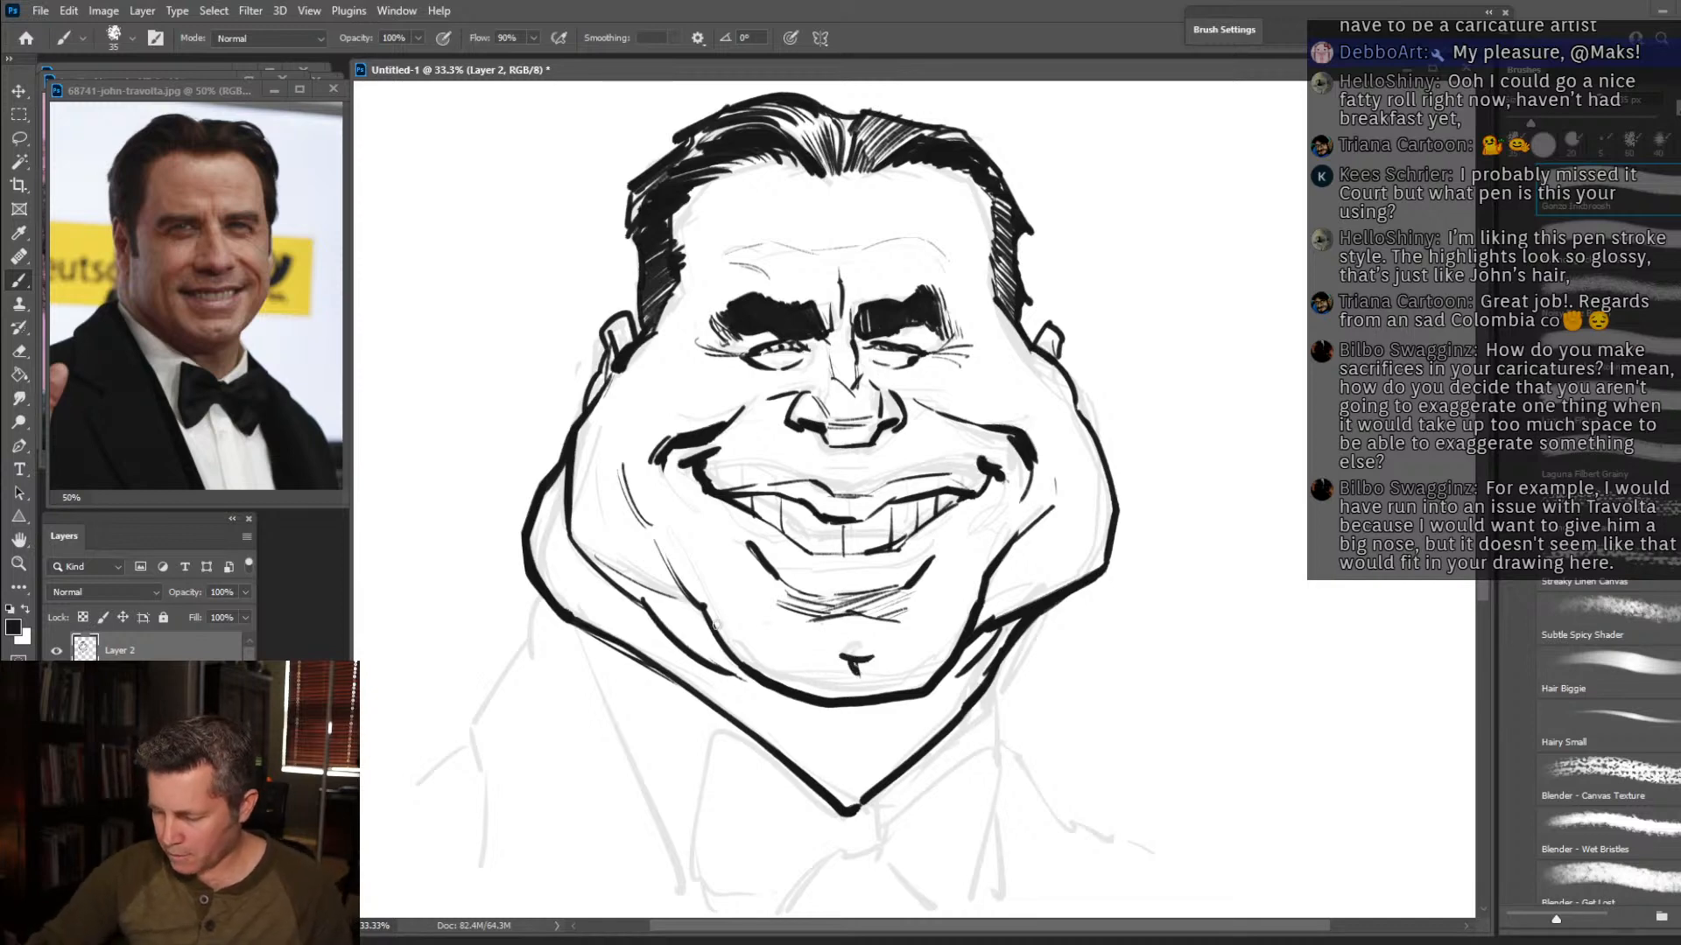
Add hatching along the chin's left edge and left cheek crease, and around the right mouth corner.
mouse_move(729, 639)
mouse_down()
mouse_move(773, 678)
mouse_move(681, 579)
mouse_up()
drag(662, 551, 698, 593)
drag(653, 492, 670, 555)
mouse_move(916, 690)
mouse_down()
mouse_move(1005, 538)
mouse_move(975, 468)
mouse_move(1002, 497)
mouse_up()
drag(1029, 479, 1016, 501)
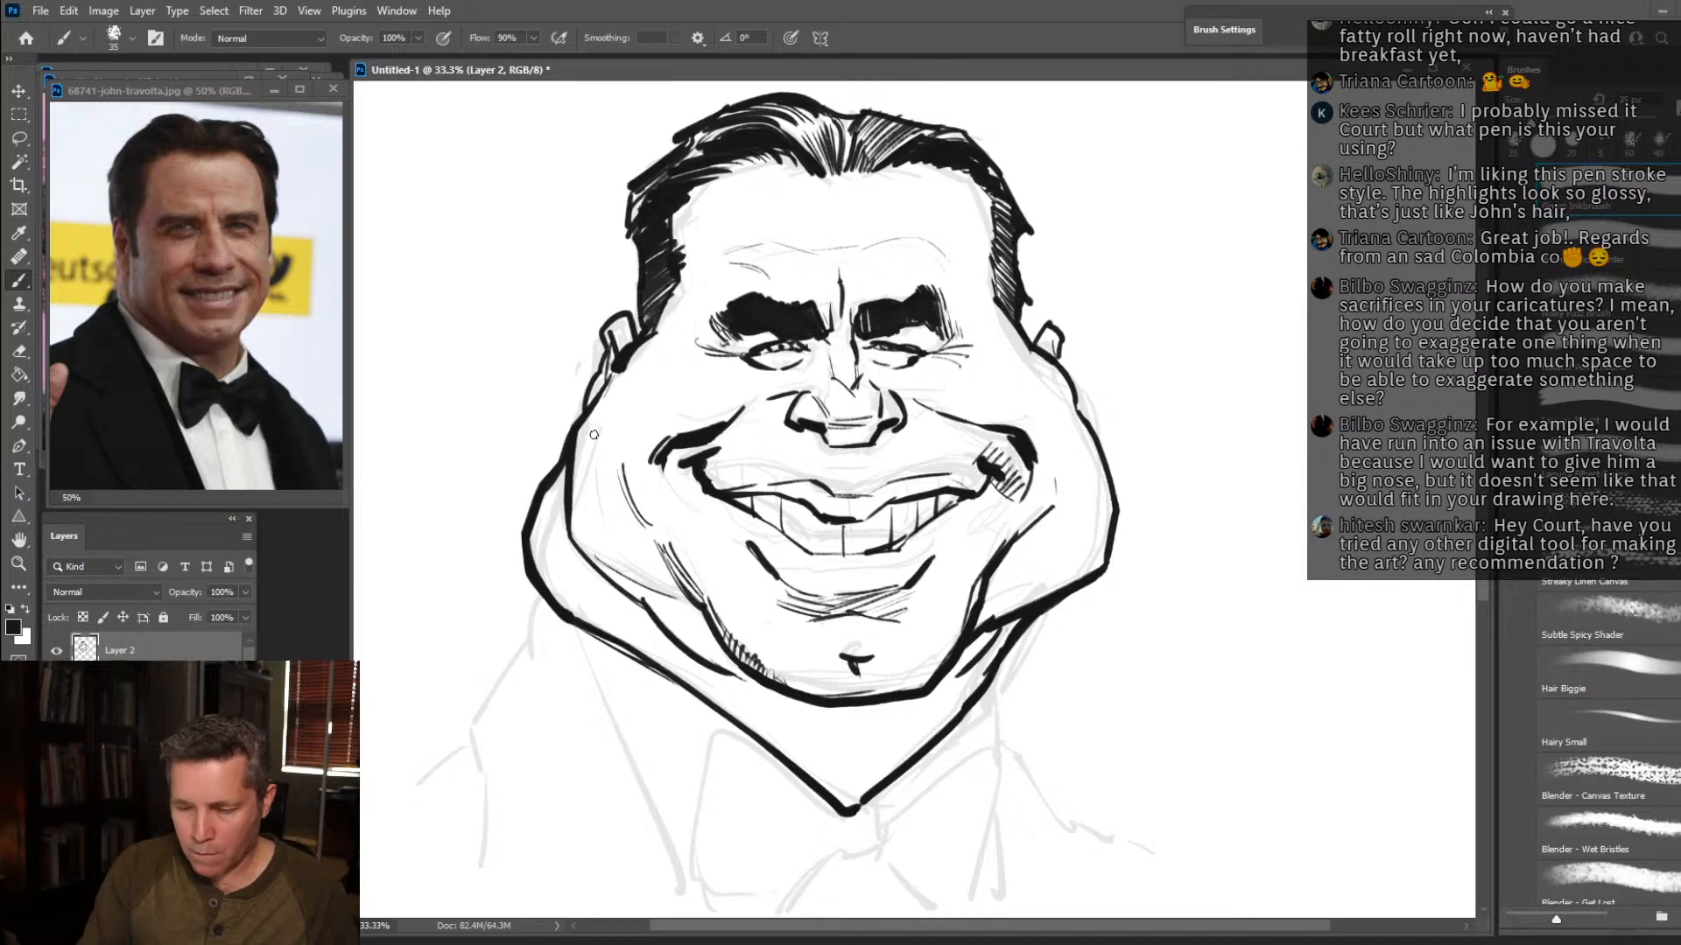
Erase the heavy left smile fold and redraw it as a thinner line from the nose toward the cheek.
click(20, 351)
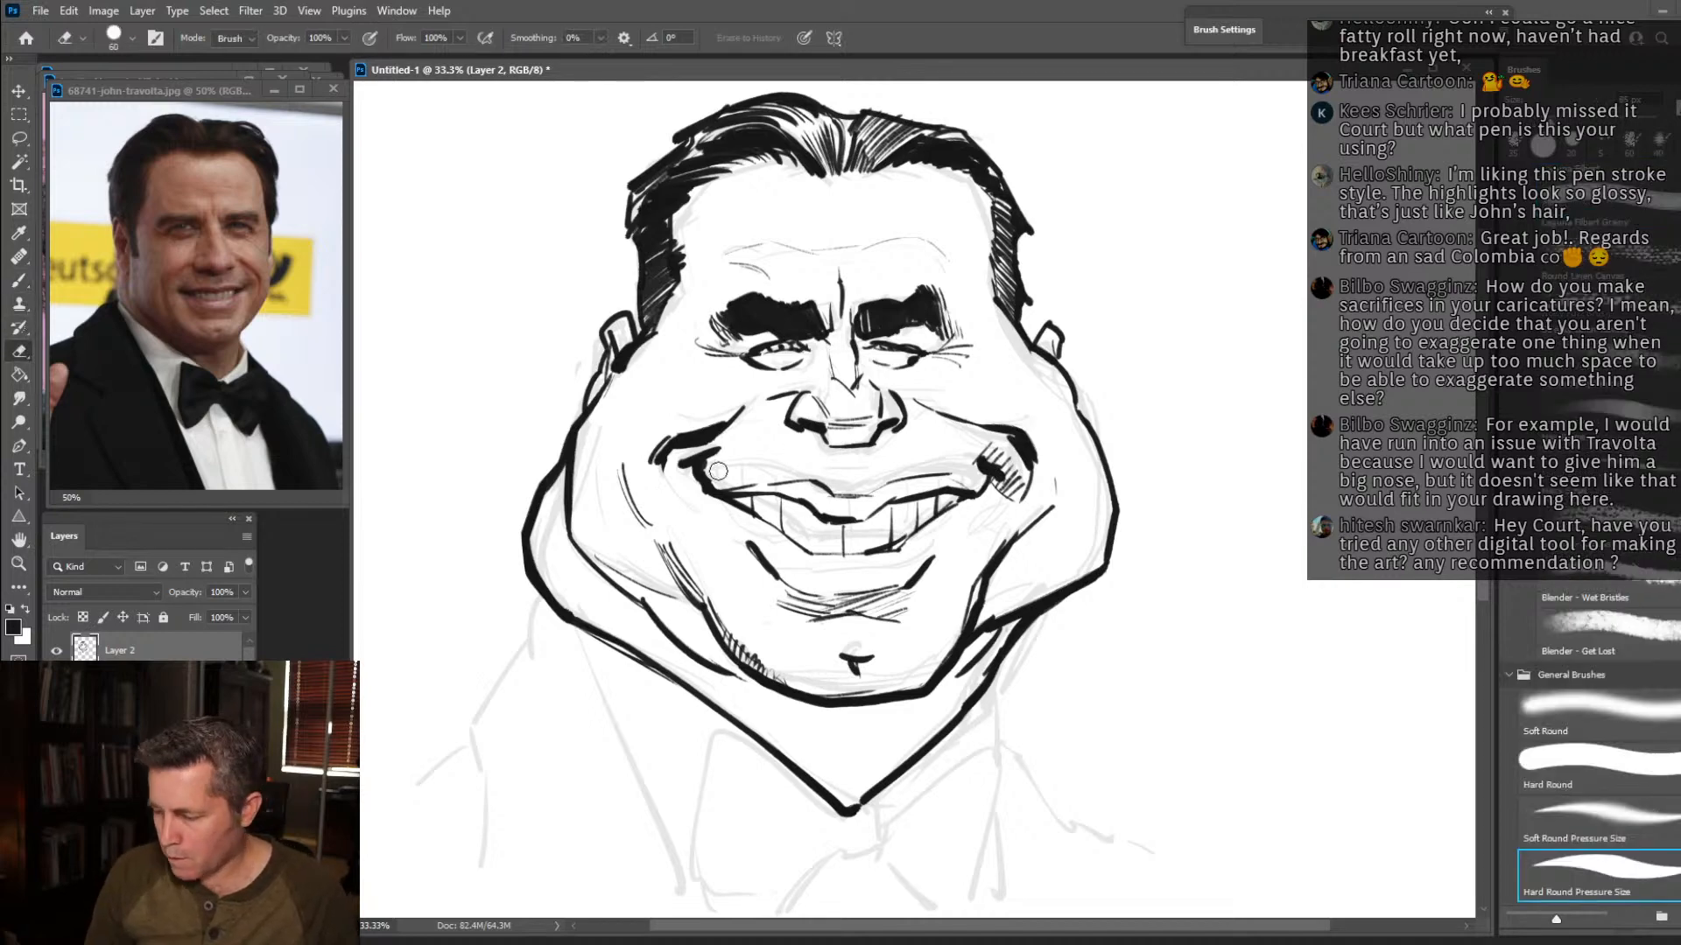
mouse_move(659, 466)
mouse_down()
mouse_move(683, 418)
mouse_move(683, 464)
mouse_move(664, 459)
mouse_move(719, 429)
mouse_up()
click(19, 281)
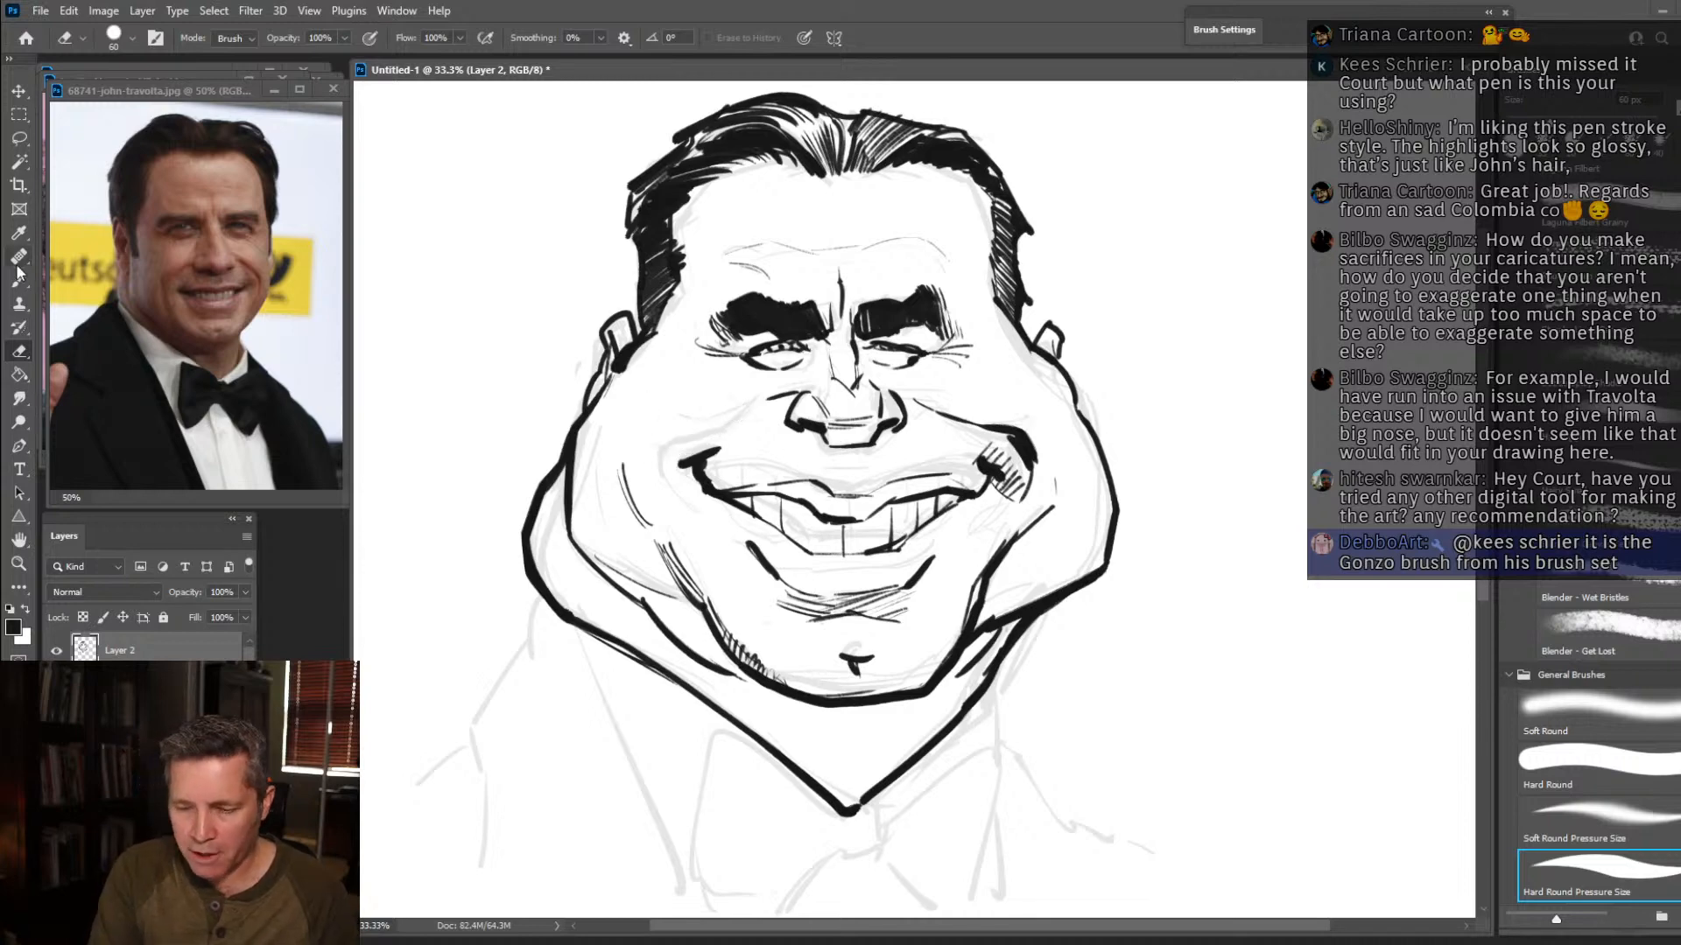
mouse_move(753, 398)
mouse_down()
mouse_move(721, 432)
mouse_move(679, 435)
mouse_up()
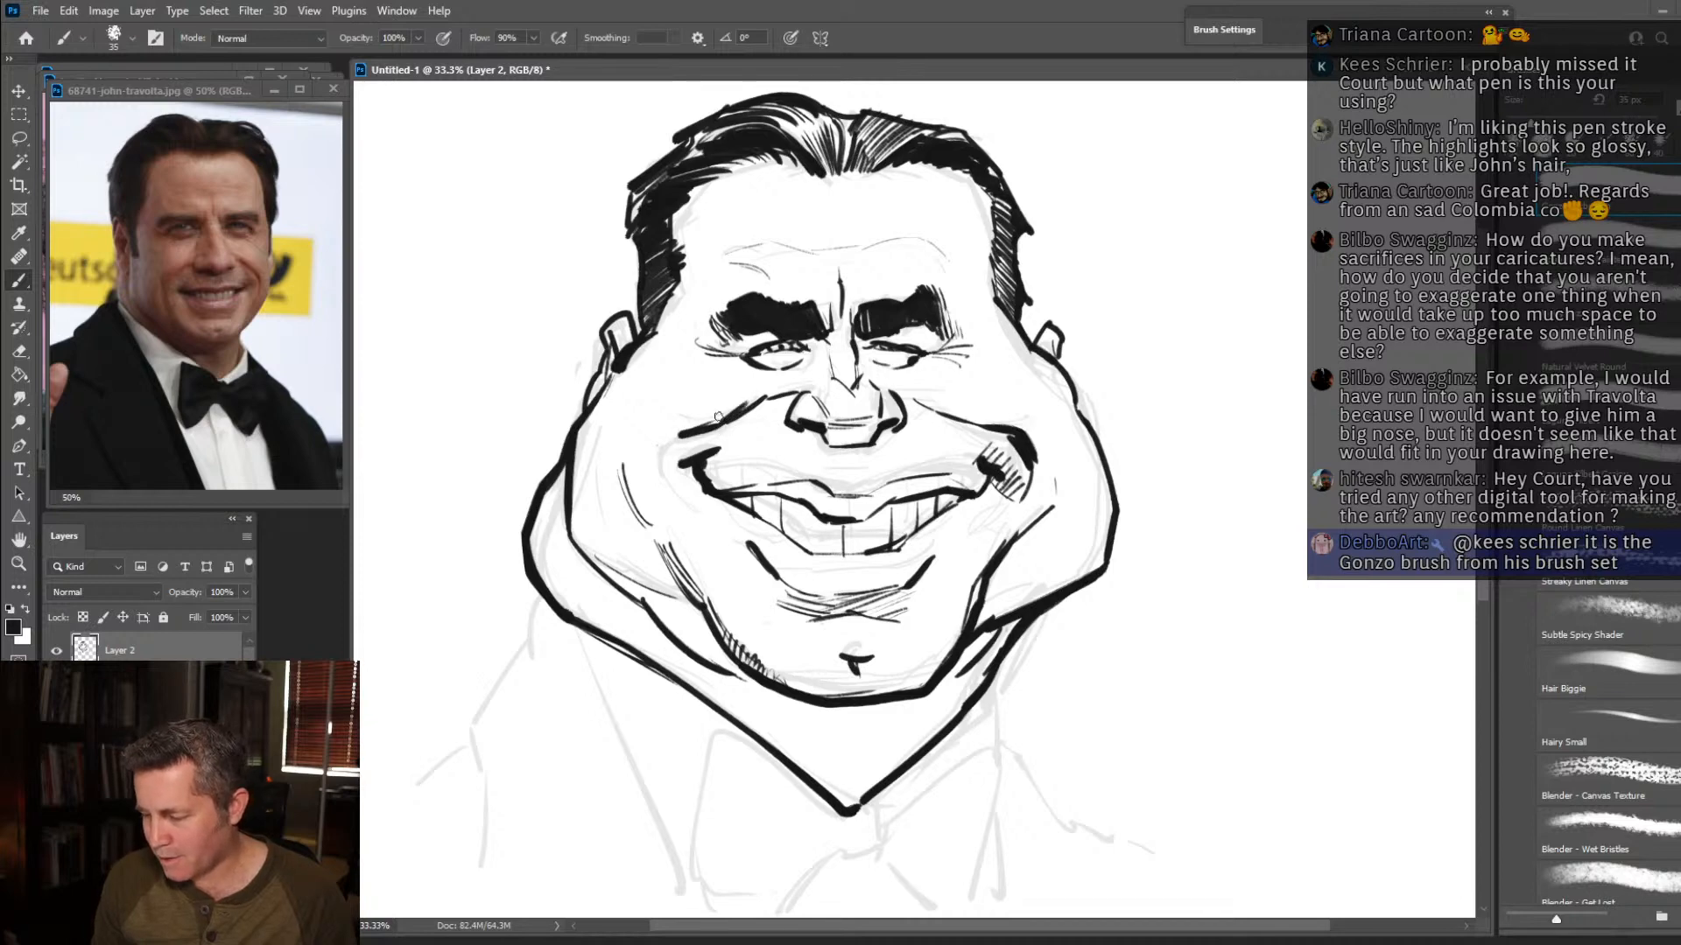
Extend the left cheek crease and add fine hatching on the left smile fold and across the nose bridge.
drag(610, 444, 625, 480)
drag(688, 421, 645, 455)
drag(663, 421, 654, 432)
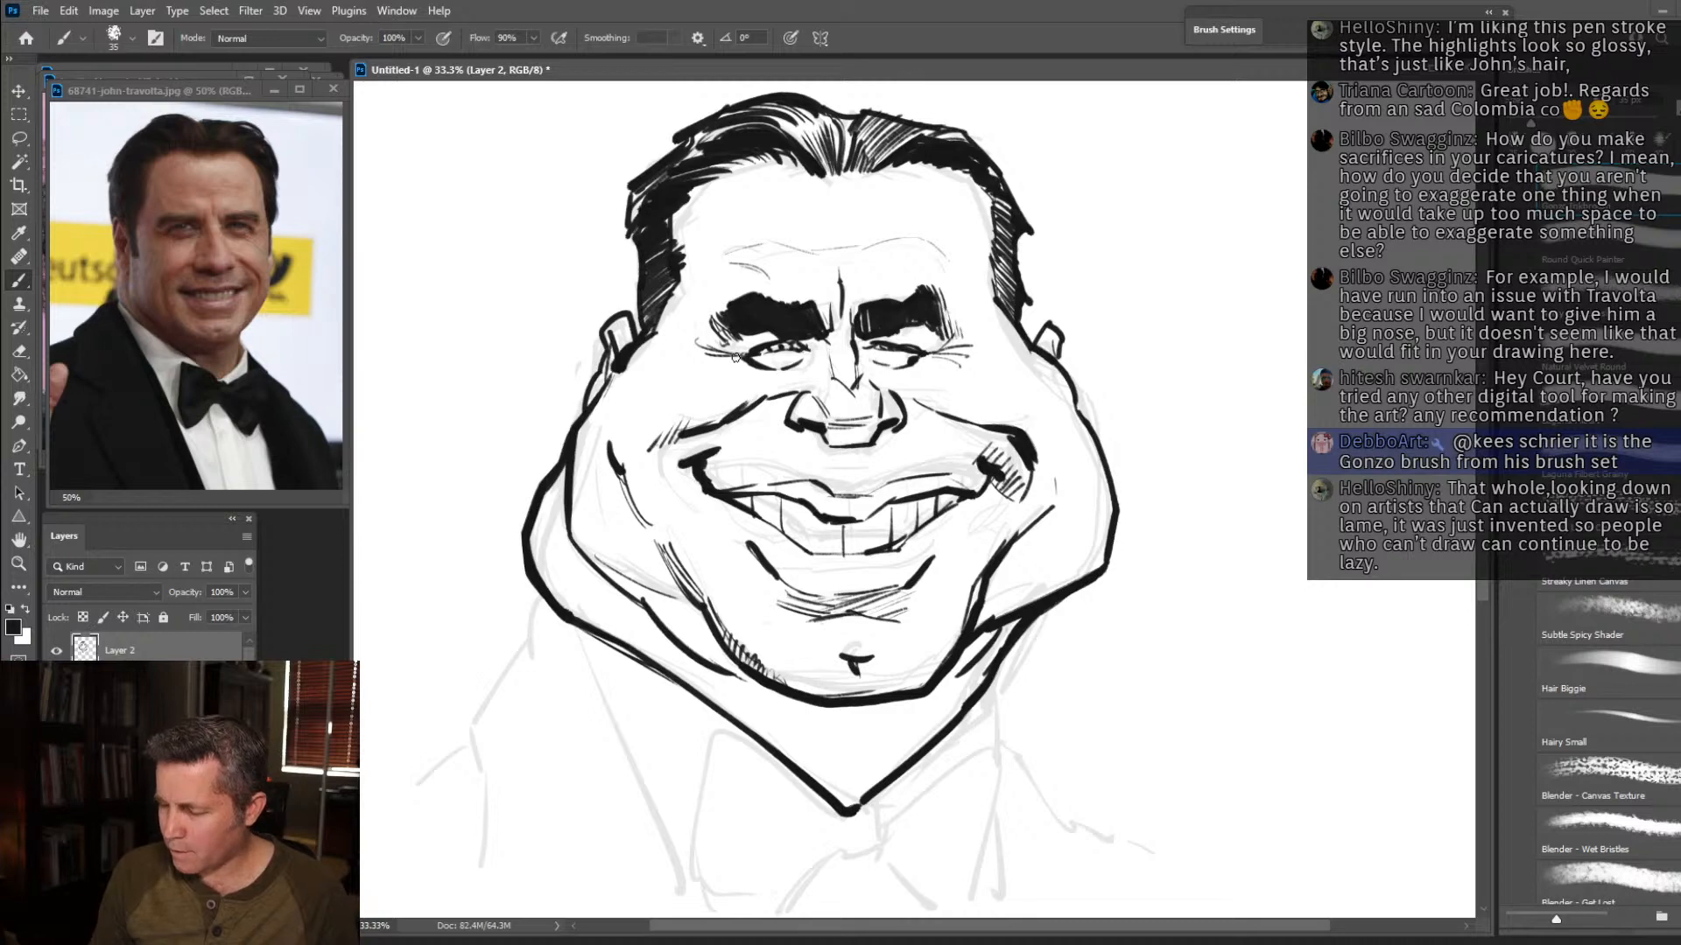
mouse_move(815, 337)
mouse_down()
mouse_move(935, 350)
mouse_move(860, 347)
mouse_move(873, 379)
mouse_move(822, 356)
mouse_move(809, 371)
mouse_move(859, 324)
mouse_up()
drag(830, 338, 858, 327)
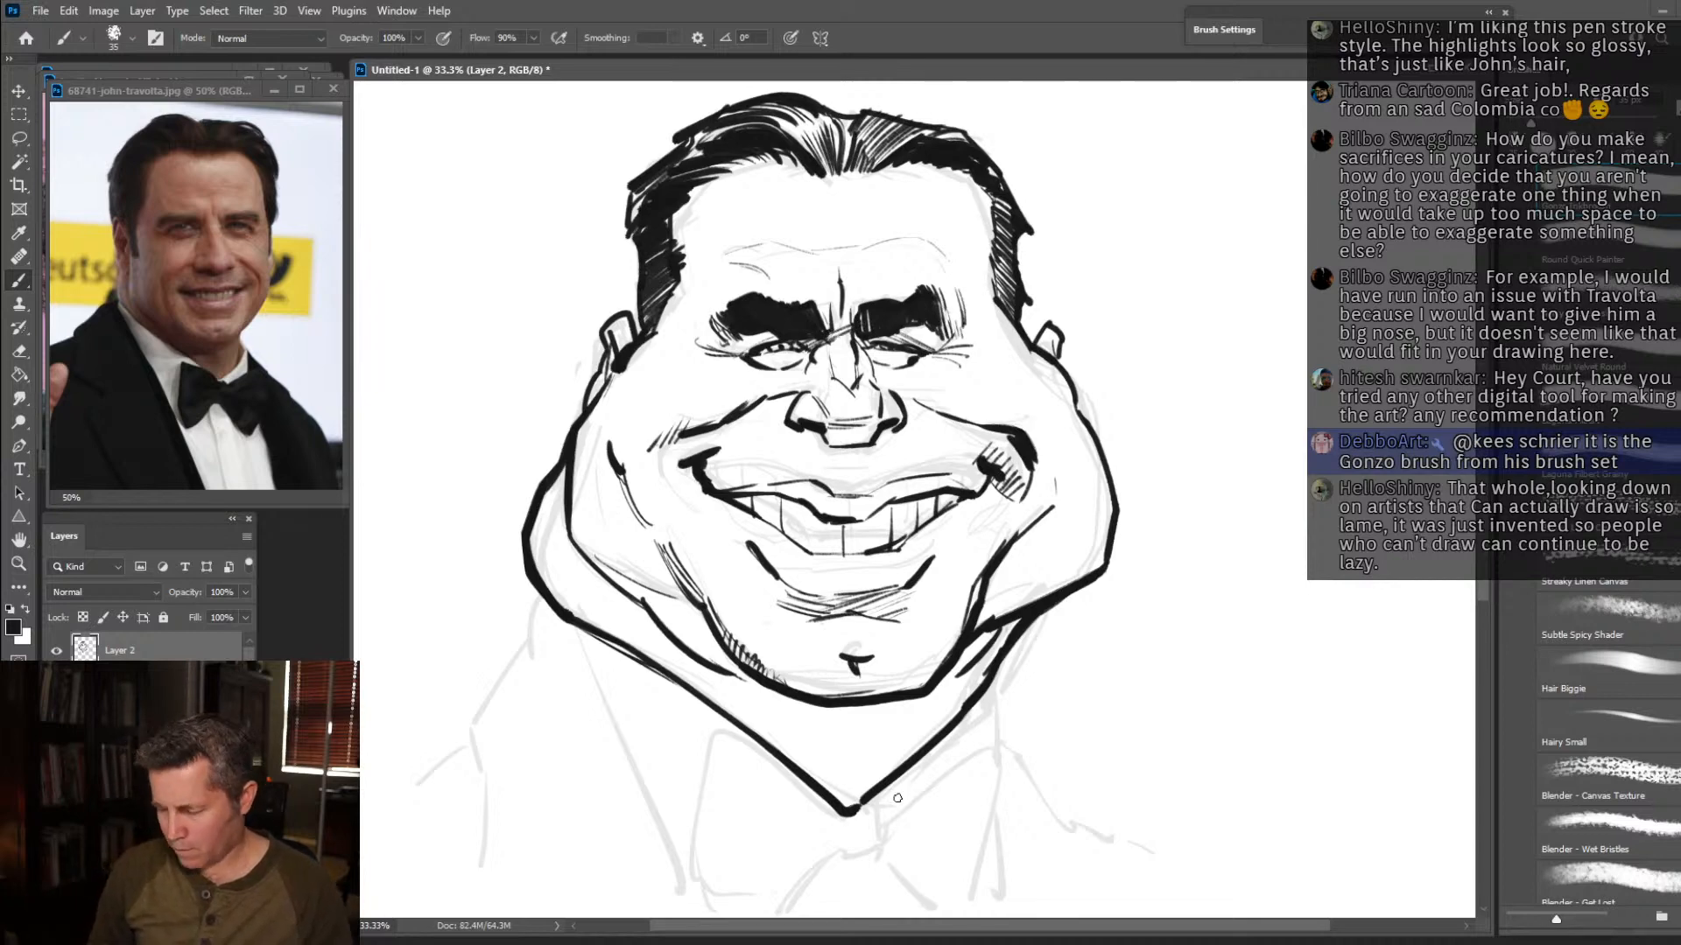
Ink the bow tie with its knot and folds, and the left lapel edge running down from the jowl.
mouse_move(846, 817)
mouse_down()
mouse_move(720, 749)
mouse_move(702, 919)
mouse_up()
mouse_move(878, 849)
mouse_down()
mouse_move(709, 921)
mouse_move(878, 854)
mouse_move(880, 808)
mouse_move(989, 727)
mouse_move(981, 816)
mouse_move(936, 919)
mouse_move(828, 833)
mouse_move(906, 837)
mouse_move(891, 847)
mouse_up()
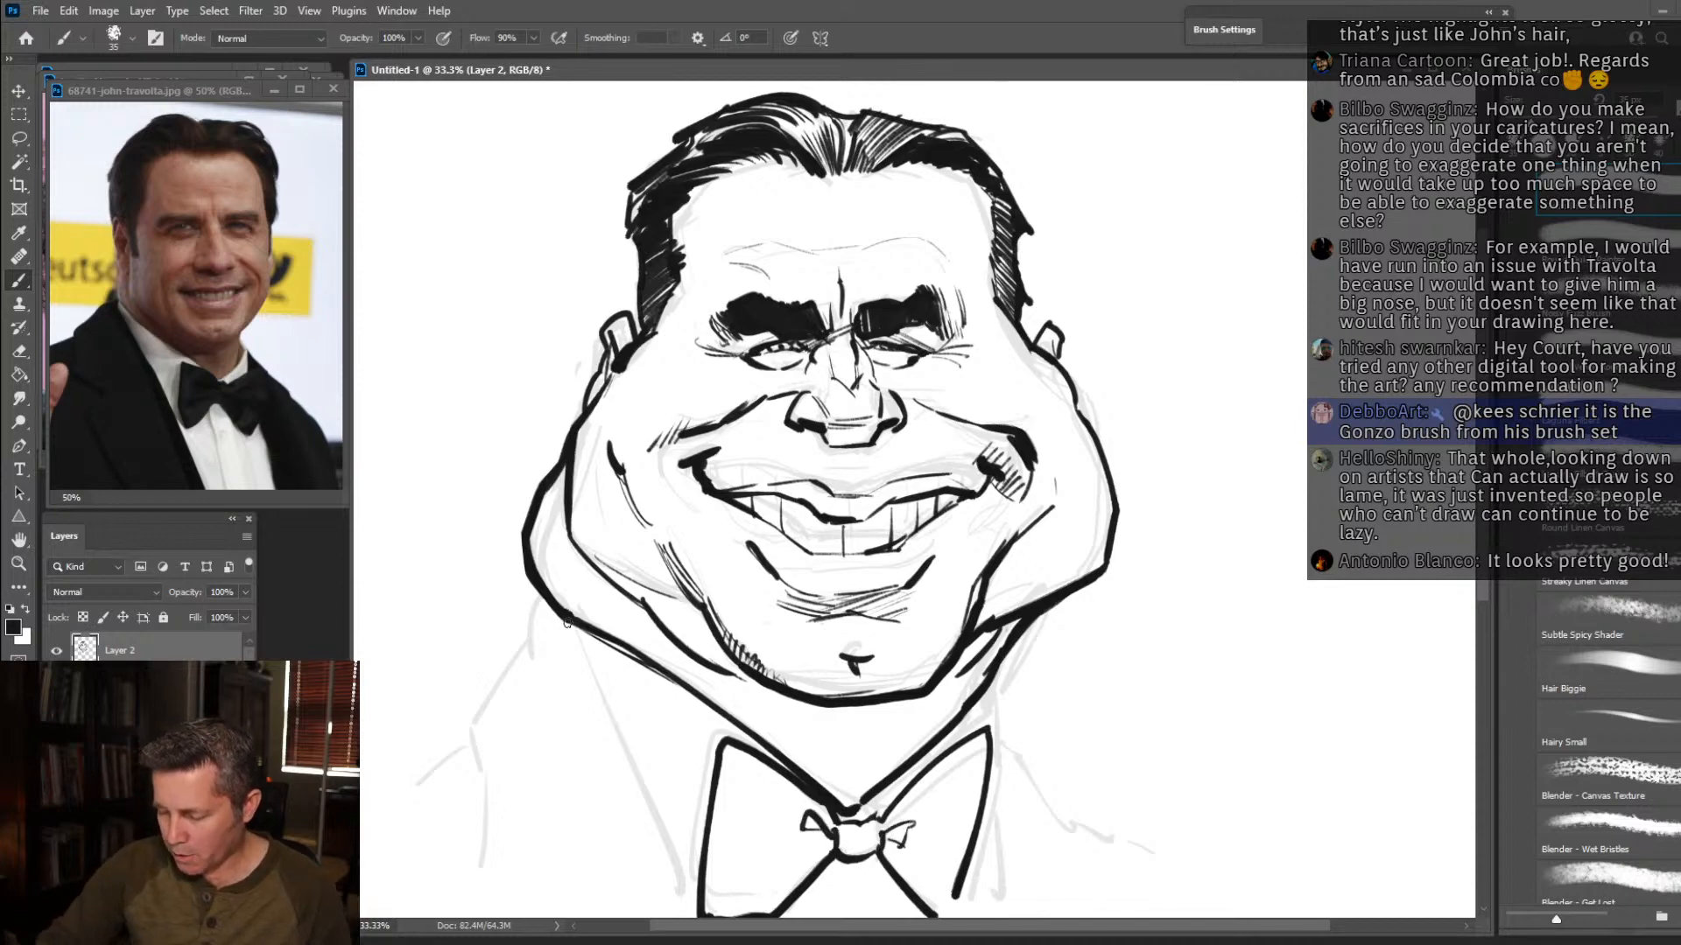
drag(567, 620, 691, 913)
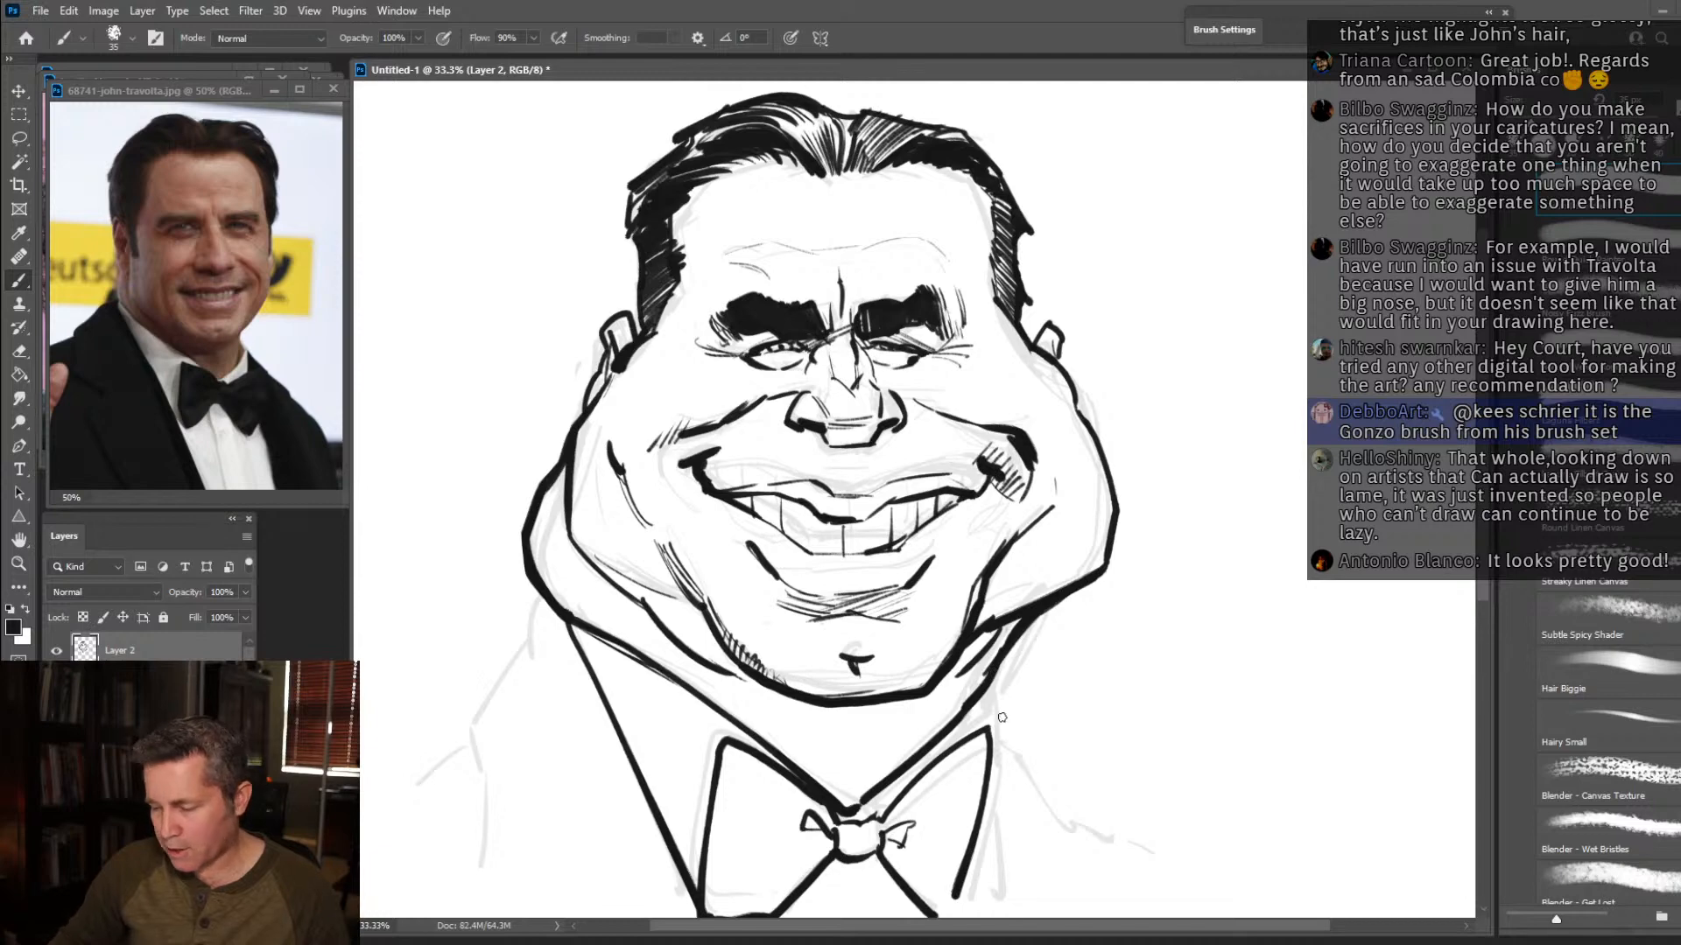
Ink the collar fold under the right jowl with the lapel edge running down from it, and darken the right cheek crease.
drag(962, 734, 992, 688)
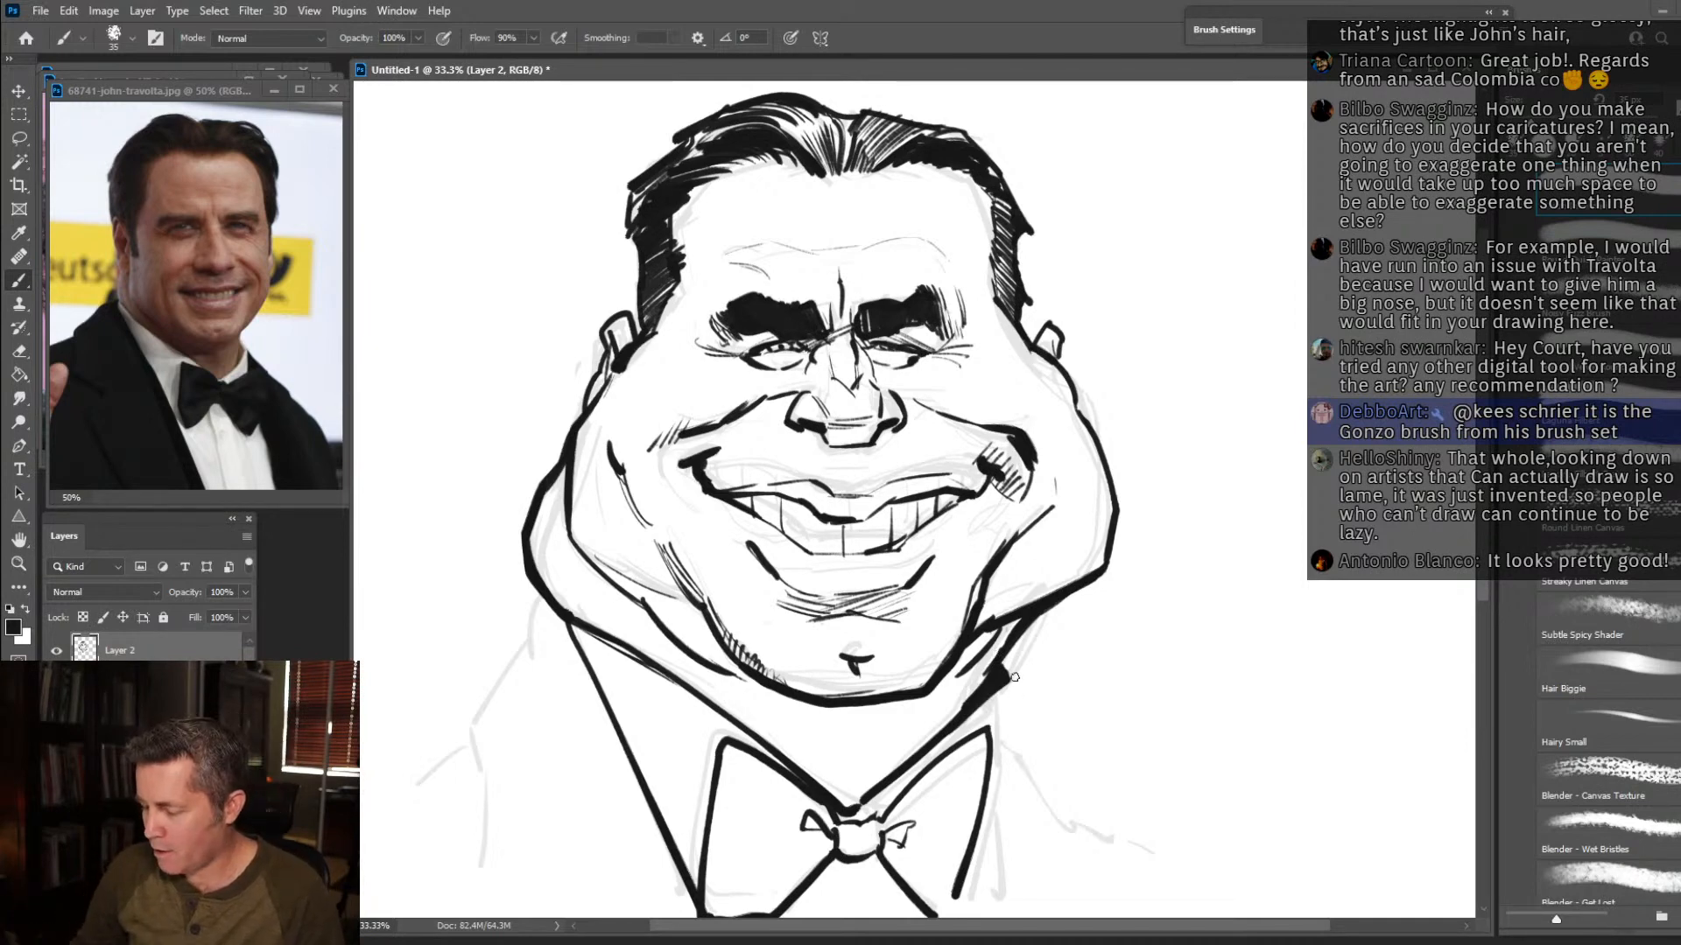
drag(1000, 665, 989, 688)
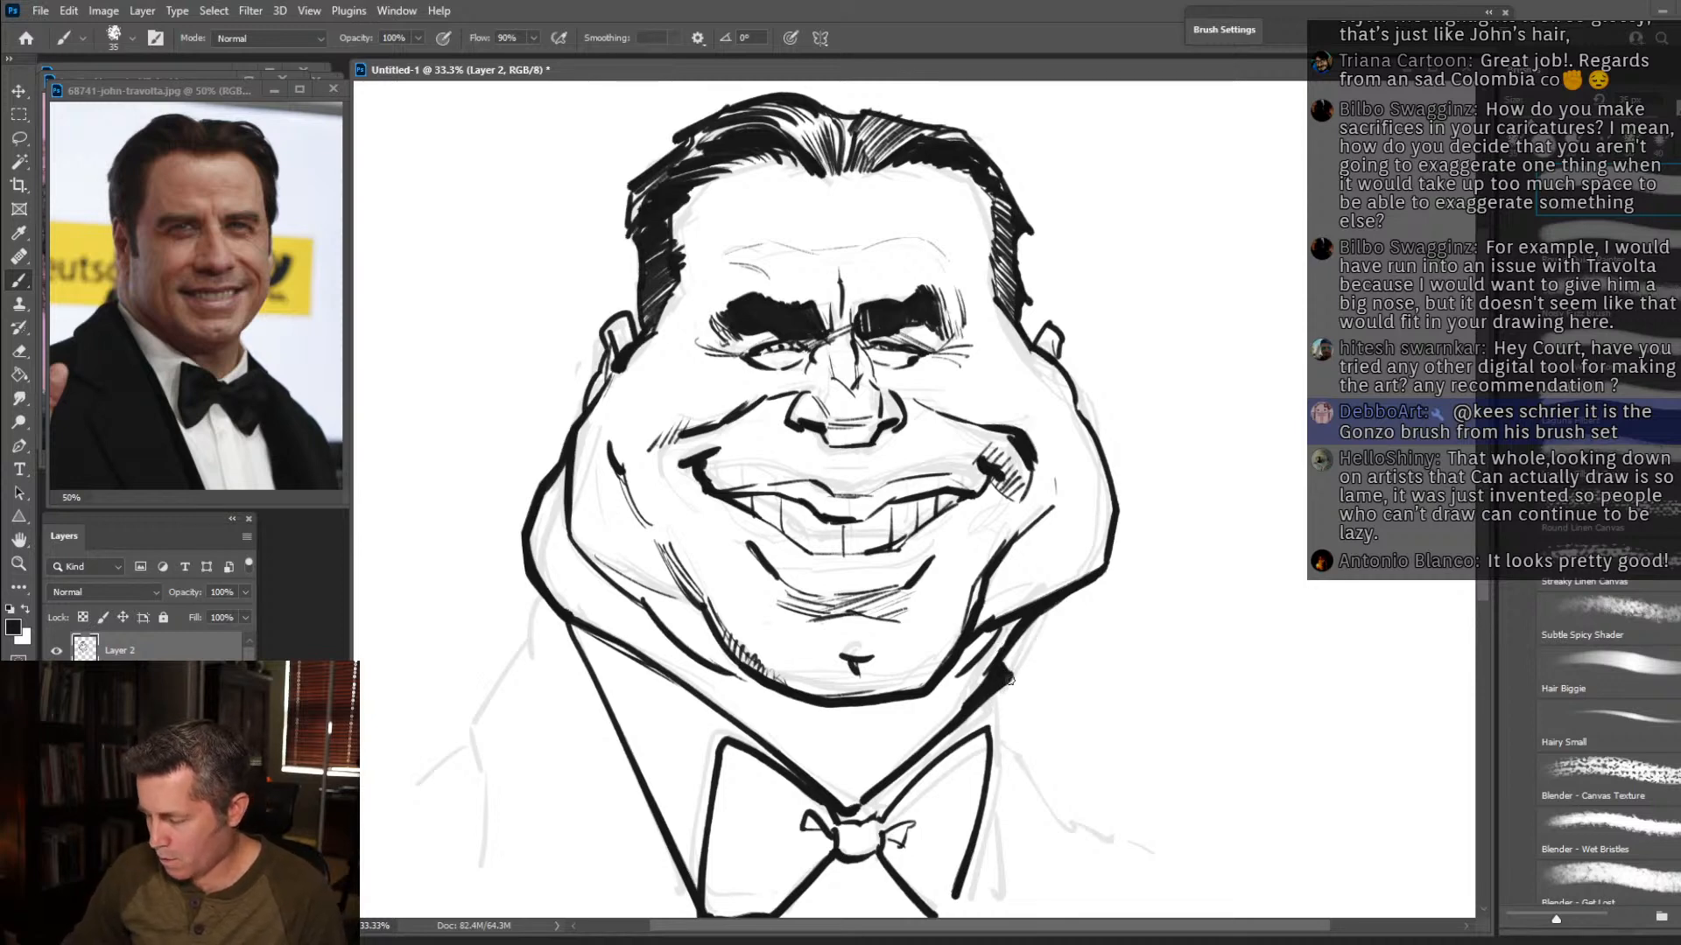
drag(1009, 679, 1002, 891)
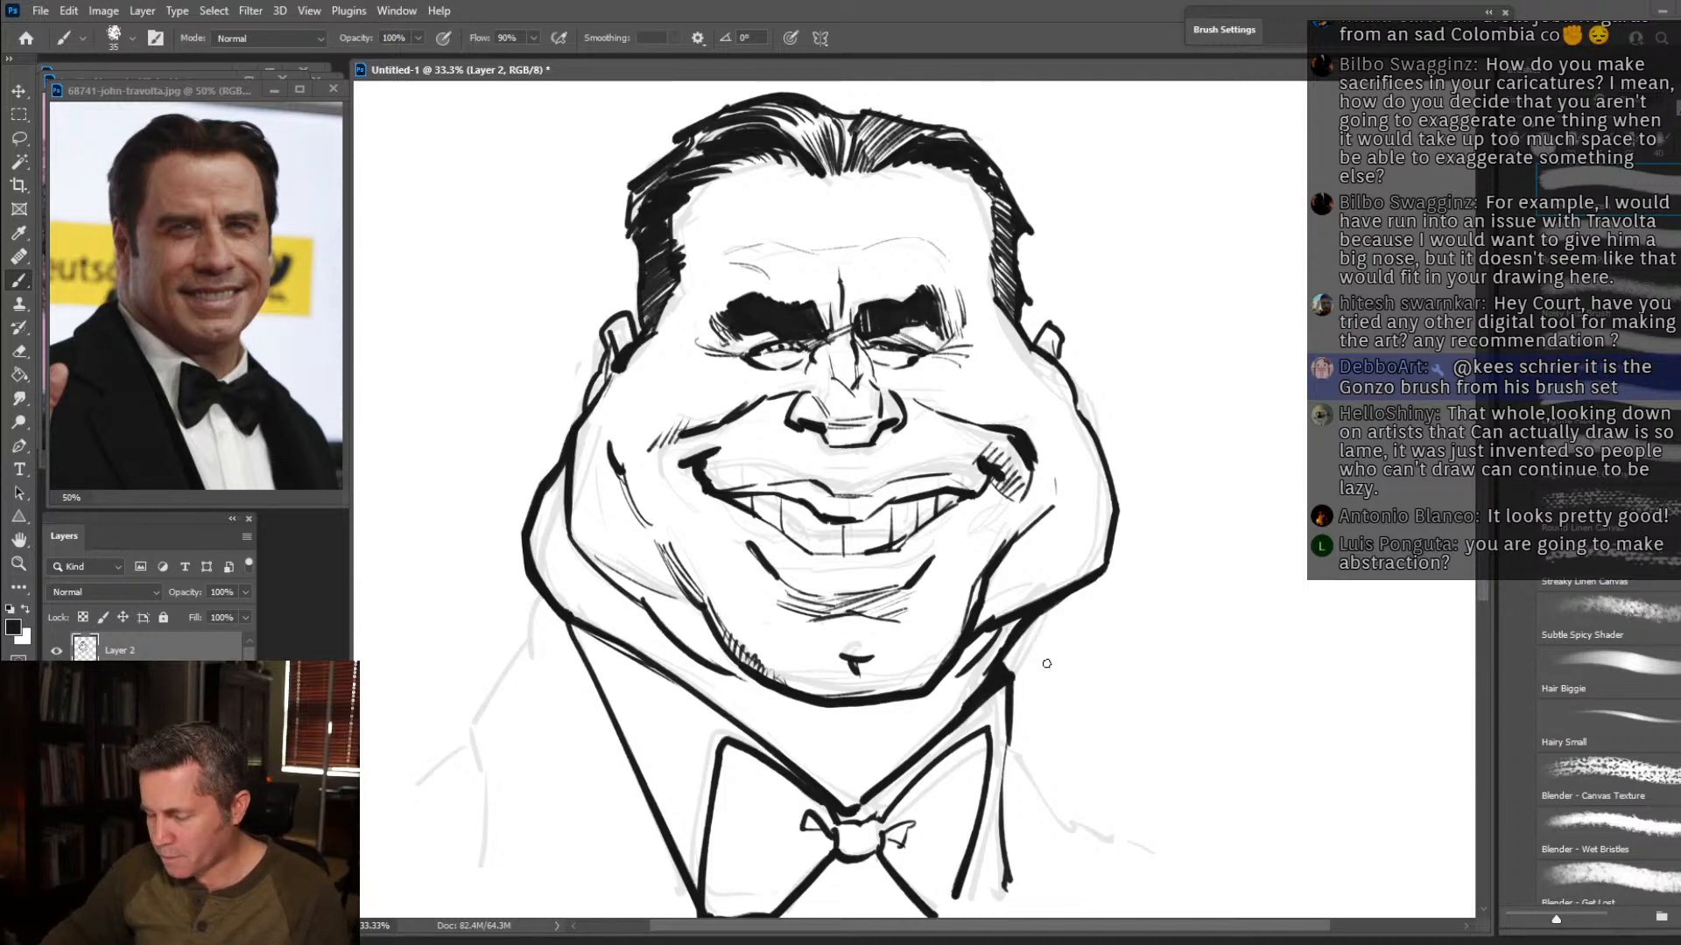
drag(985, 595, 1024, 536)
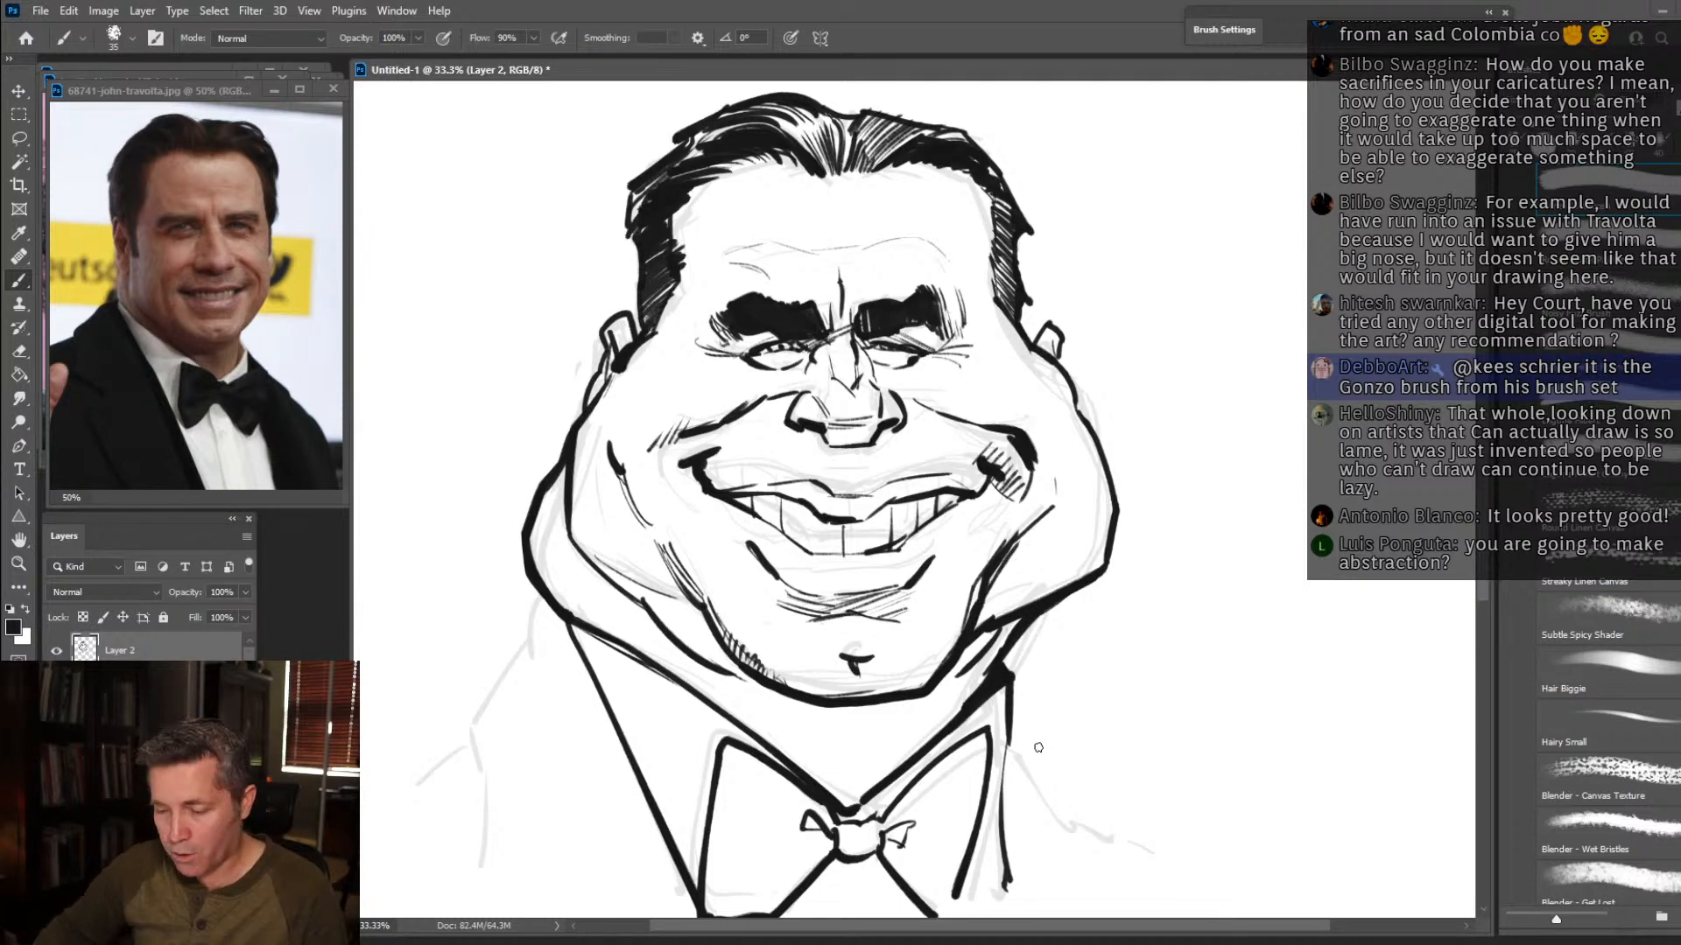
Ink the right shoulder line and the left shoulder with its sleeve fold, following the faded sketch.
drag(1012, 727, 1158, 884)
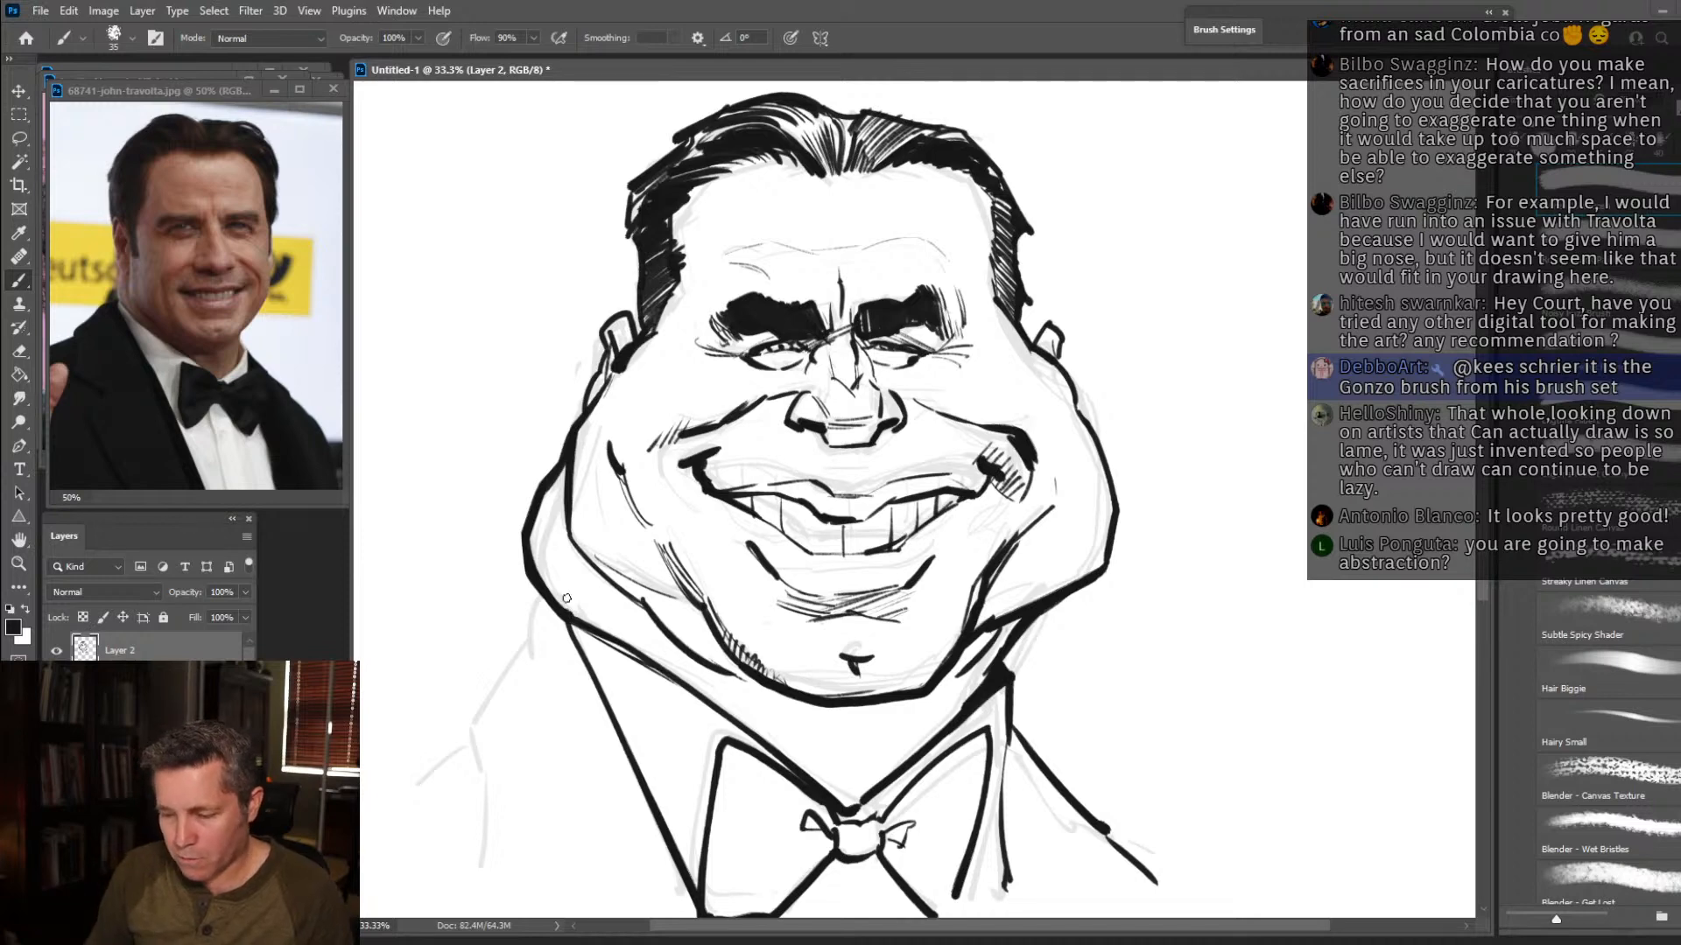
mouse_move(551, 605)
mouse_down()
mouse_move(464, 742)
mouse_move(508, 871)
mouse_up()
drag(466, 745, 417, 794)
Redraw the left jowl and neck outline slimmer, erasing the old outer edge, and add philtrum lines under the nose.
mouse_move(560, 604)
mouse_down()
mouse_move(538, 569)
mouse_move(563, 460)
mouse_move(525, 573)
mouse_move(541, 454)
mouse_up()
key(e)
drag(515, 538, 548, 449)
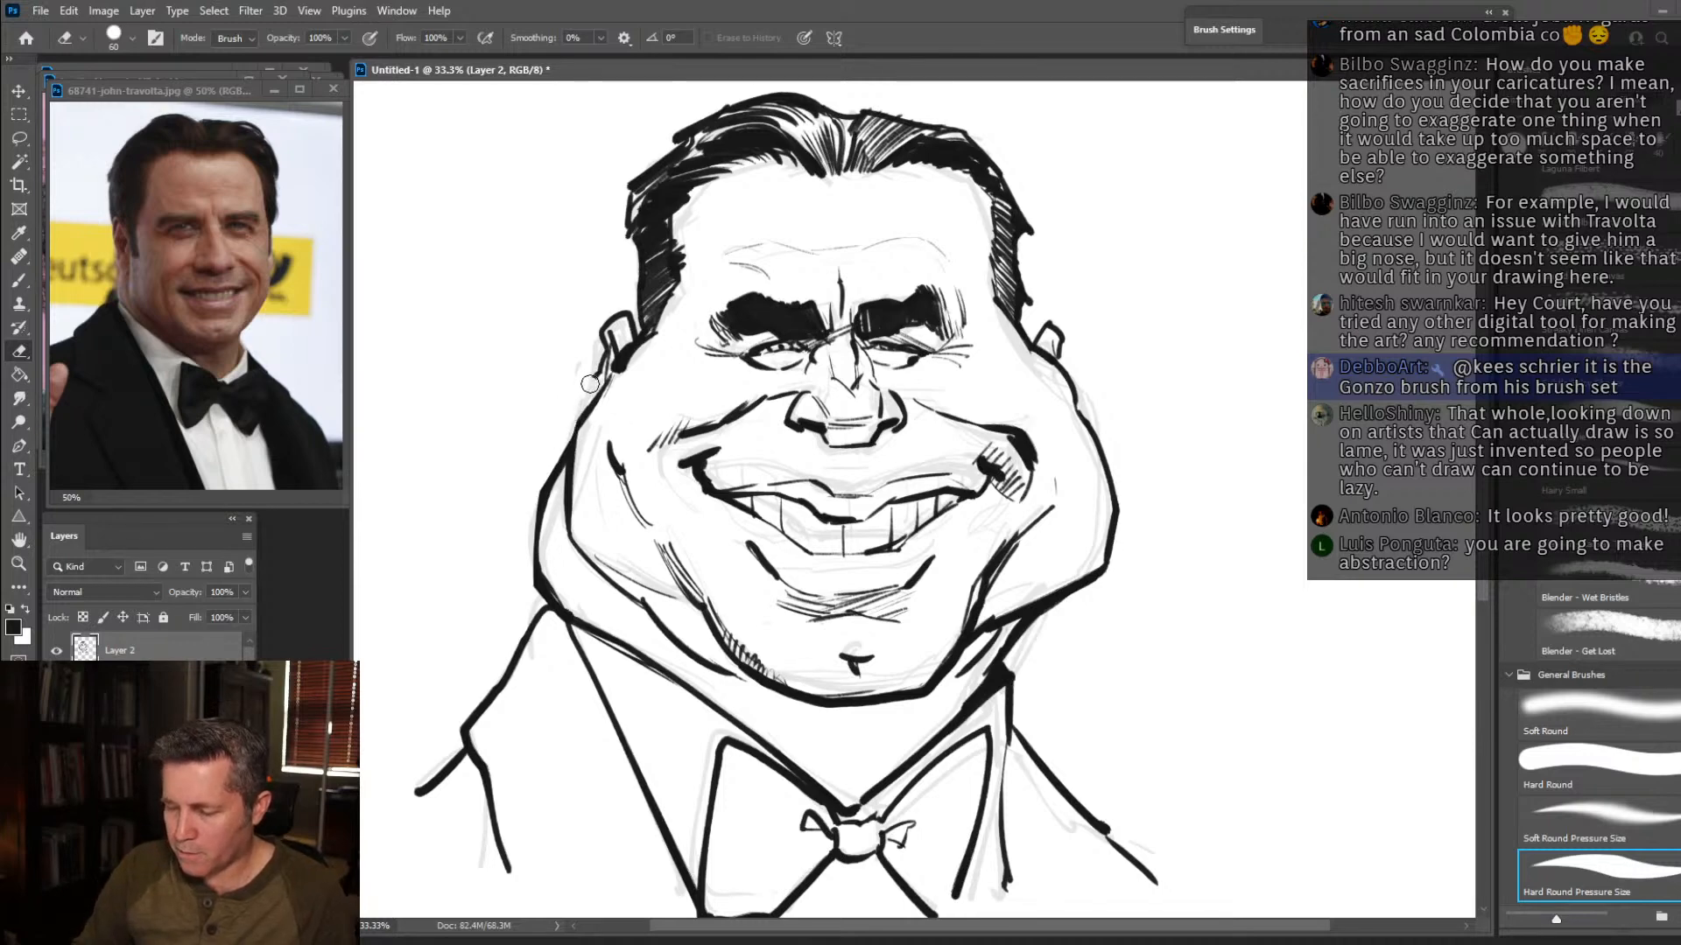
key(b)
drag(573, 435, 605, 352)
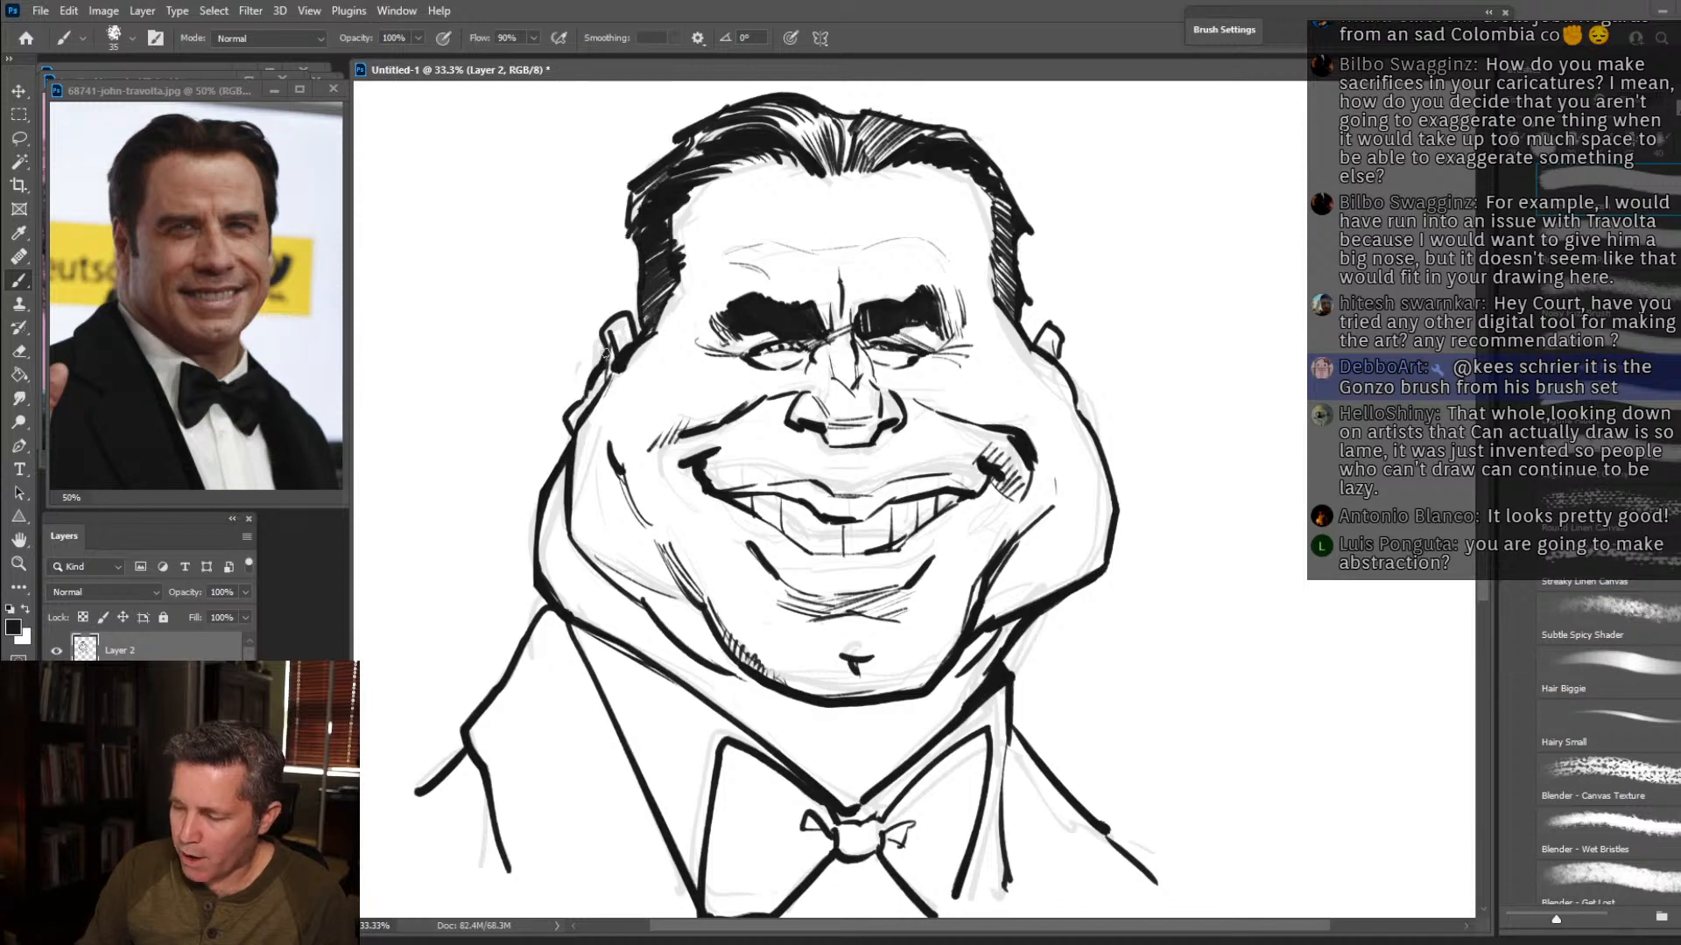
drag(570, 429, 542, 501)
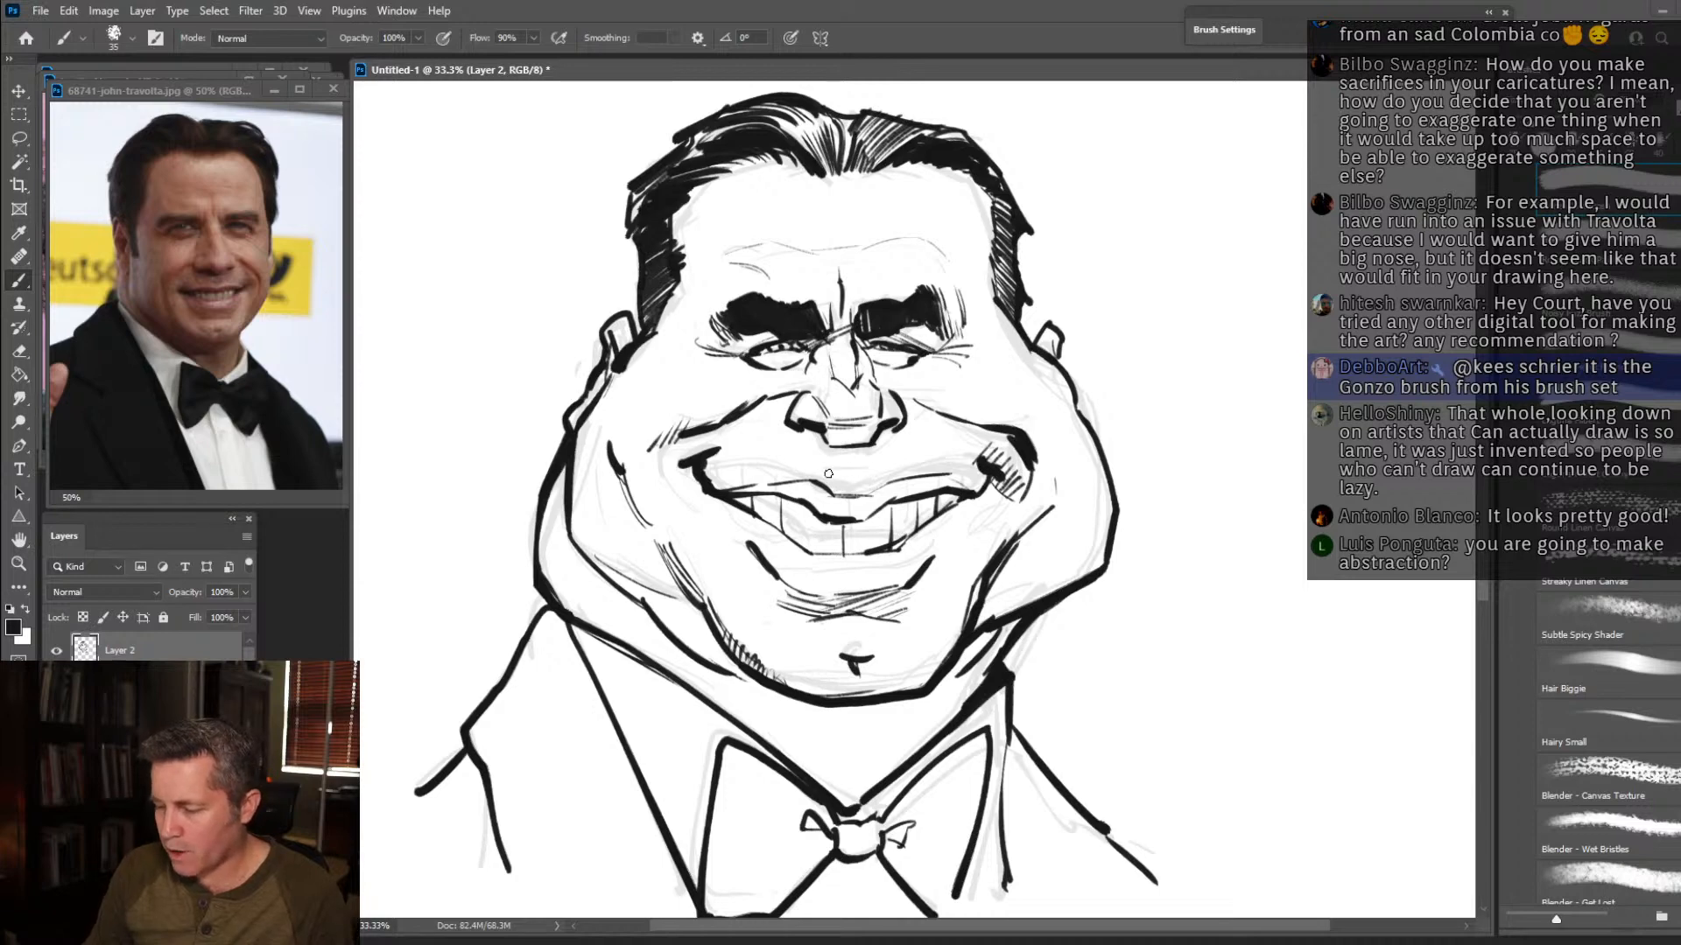
drag(835, 481, 836, 448)
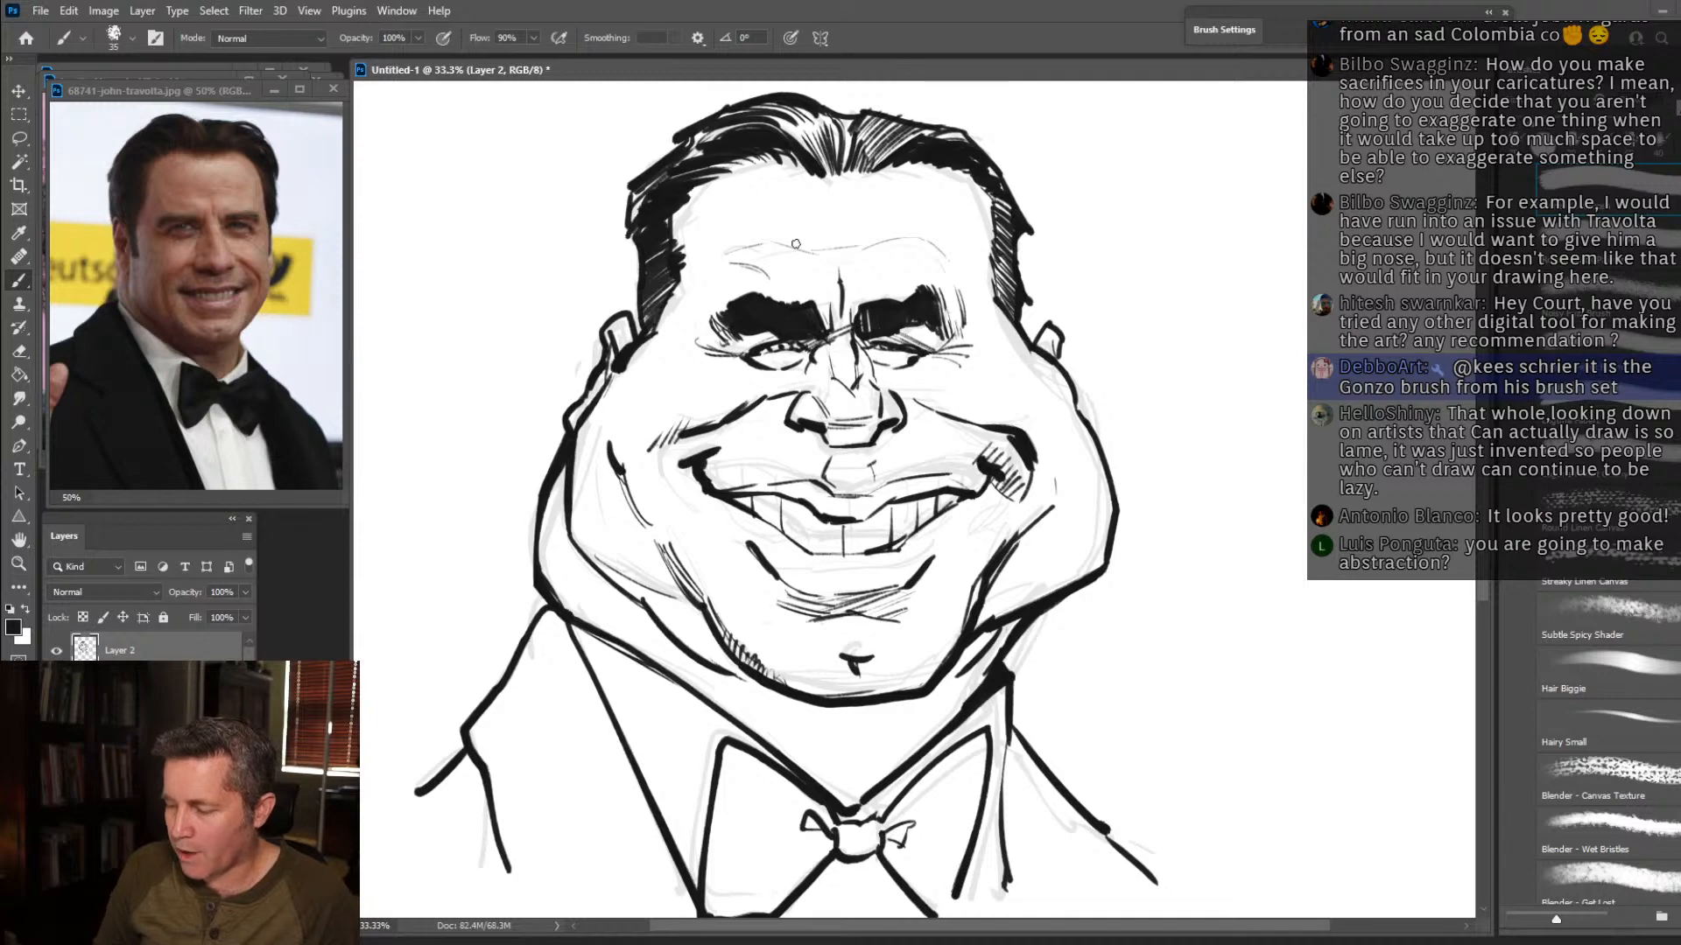
Lasso the eyes, brows and forehead lines, scale them to about 90% and move them slightly up the face.
key(l)
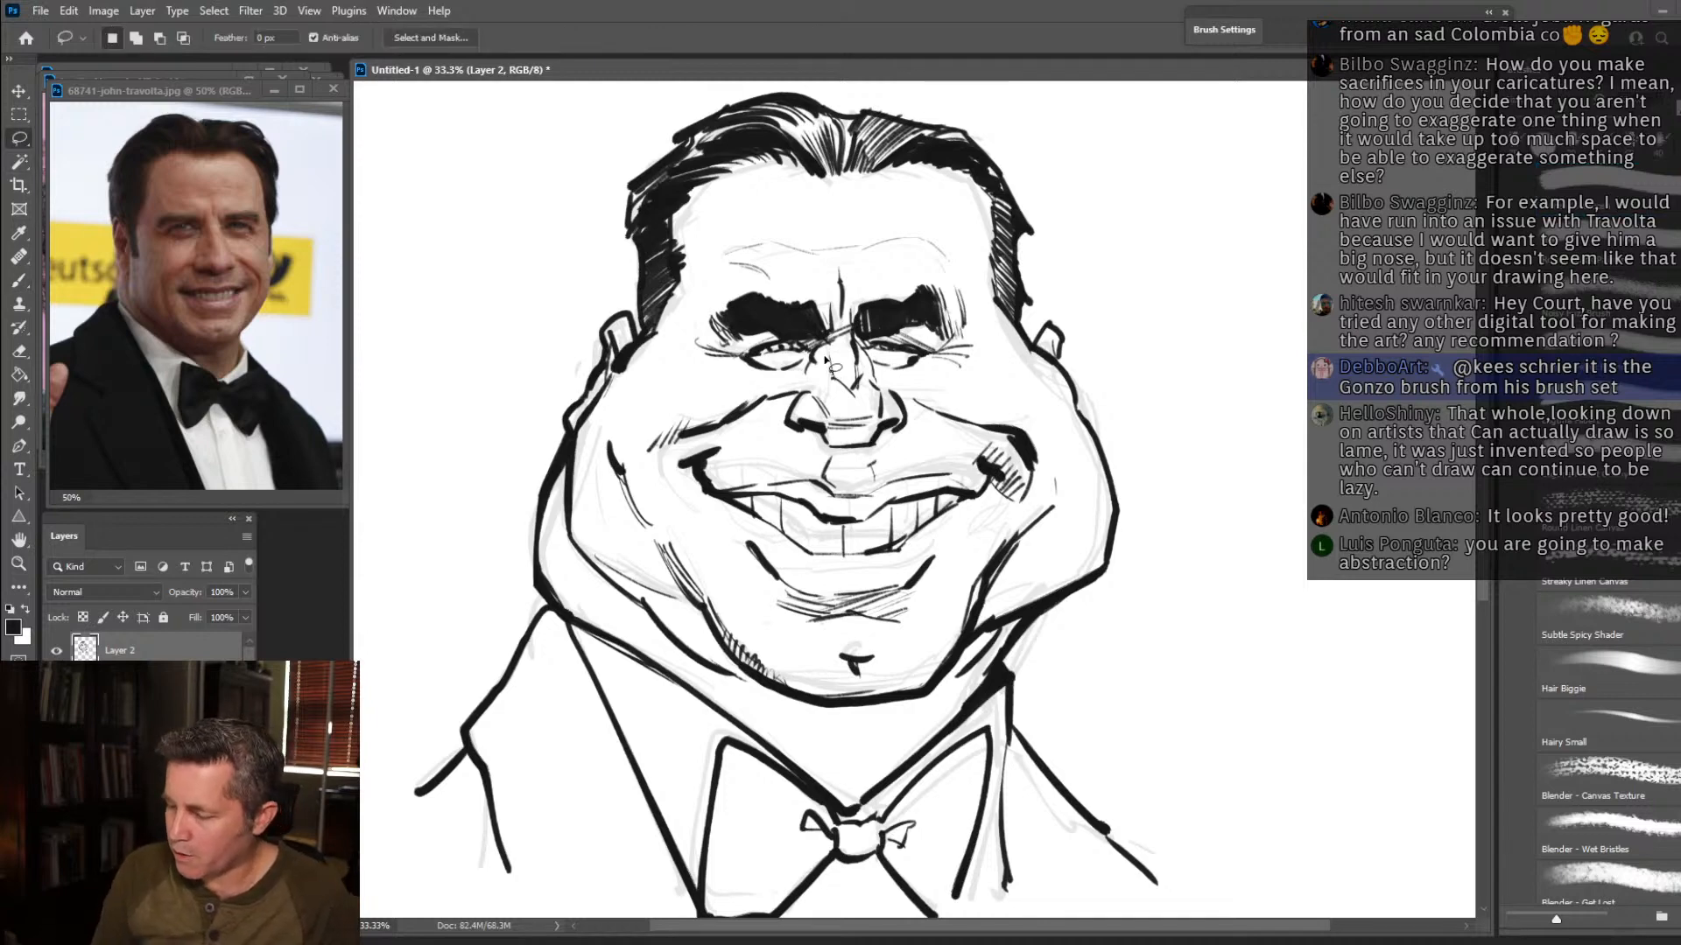
mouse_move(788, 383)
mouse_down()
mouse_move(687, 320)
mouse_move(728, 289)
mouse_move(706, 251)
mouse_move(779, 223)
mouse_move(884, 217)
mouse_move(965, 245)
mouse_move(982, 339)
mouse_move(925, 387)
mouse_move(821, 364)
mouse_up()
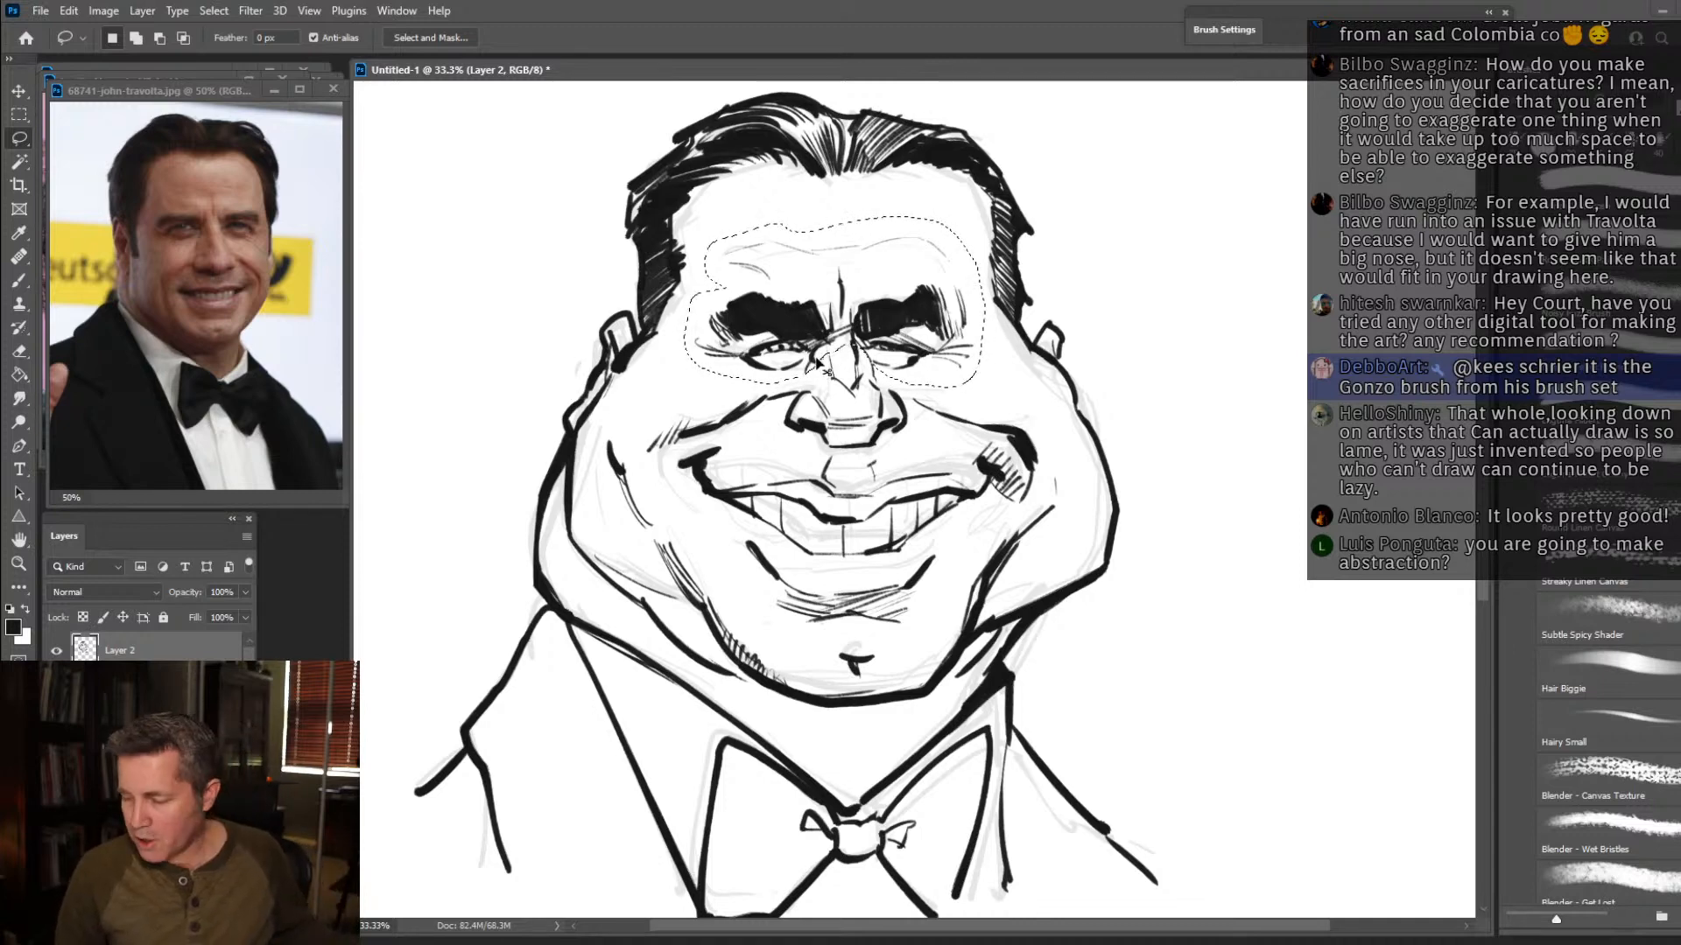
key(ctrl+t)
drag(986, 387, 974, 371)
drag(920, 315, 920, 296)
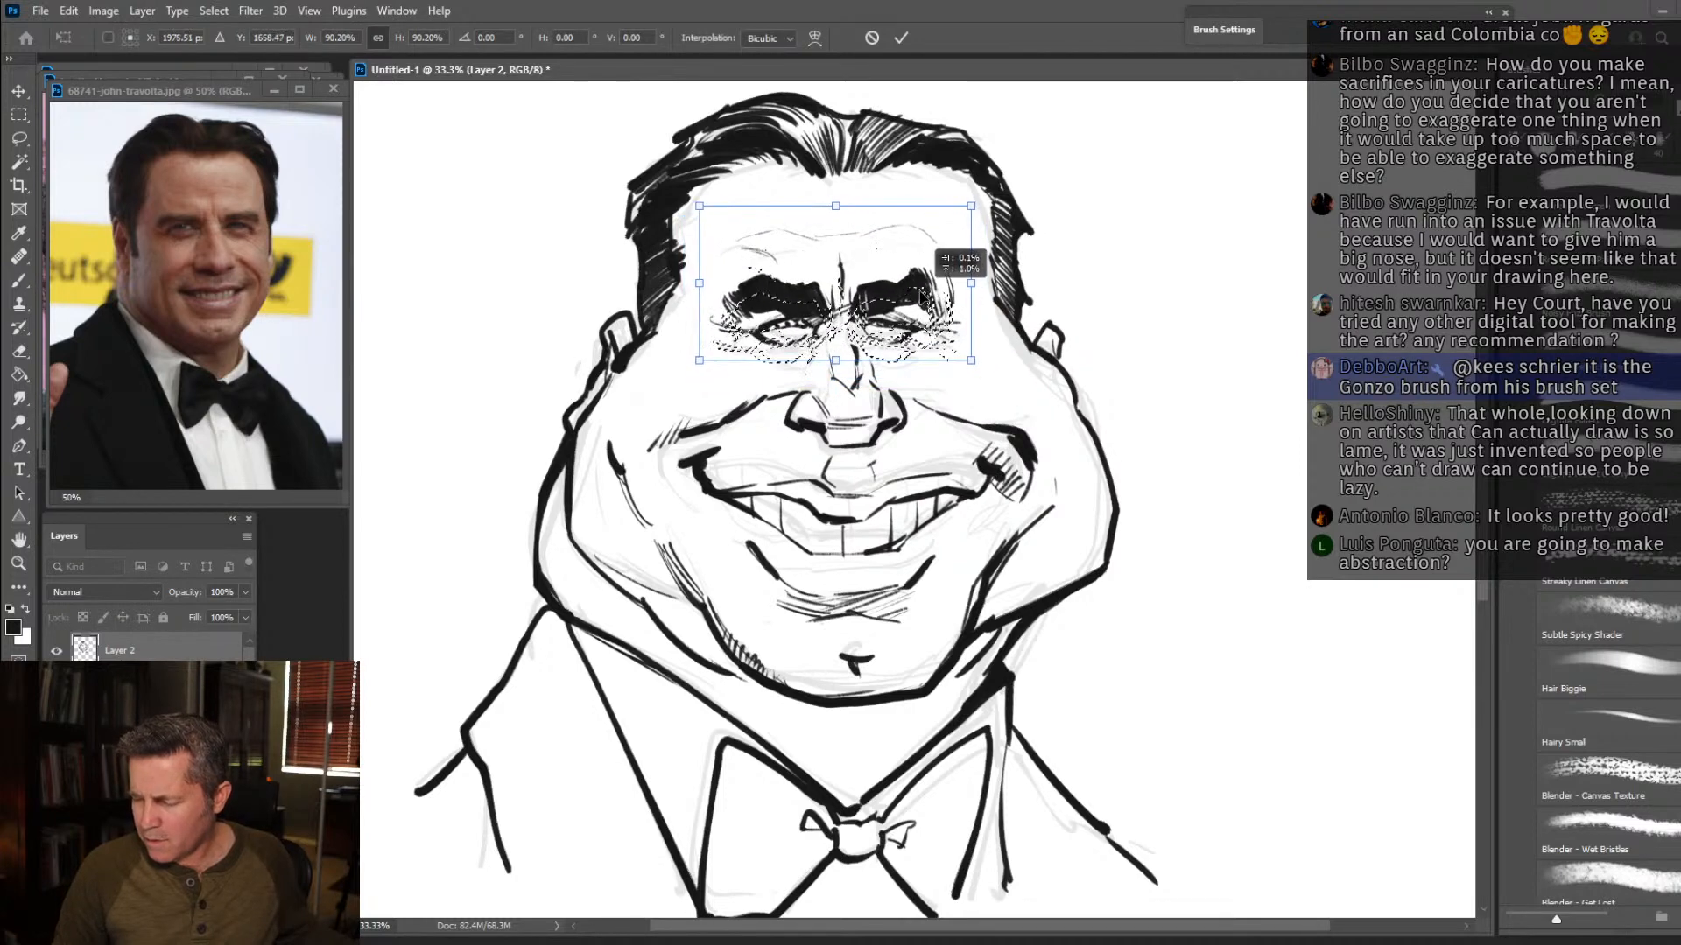
key(Return)
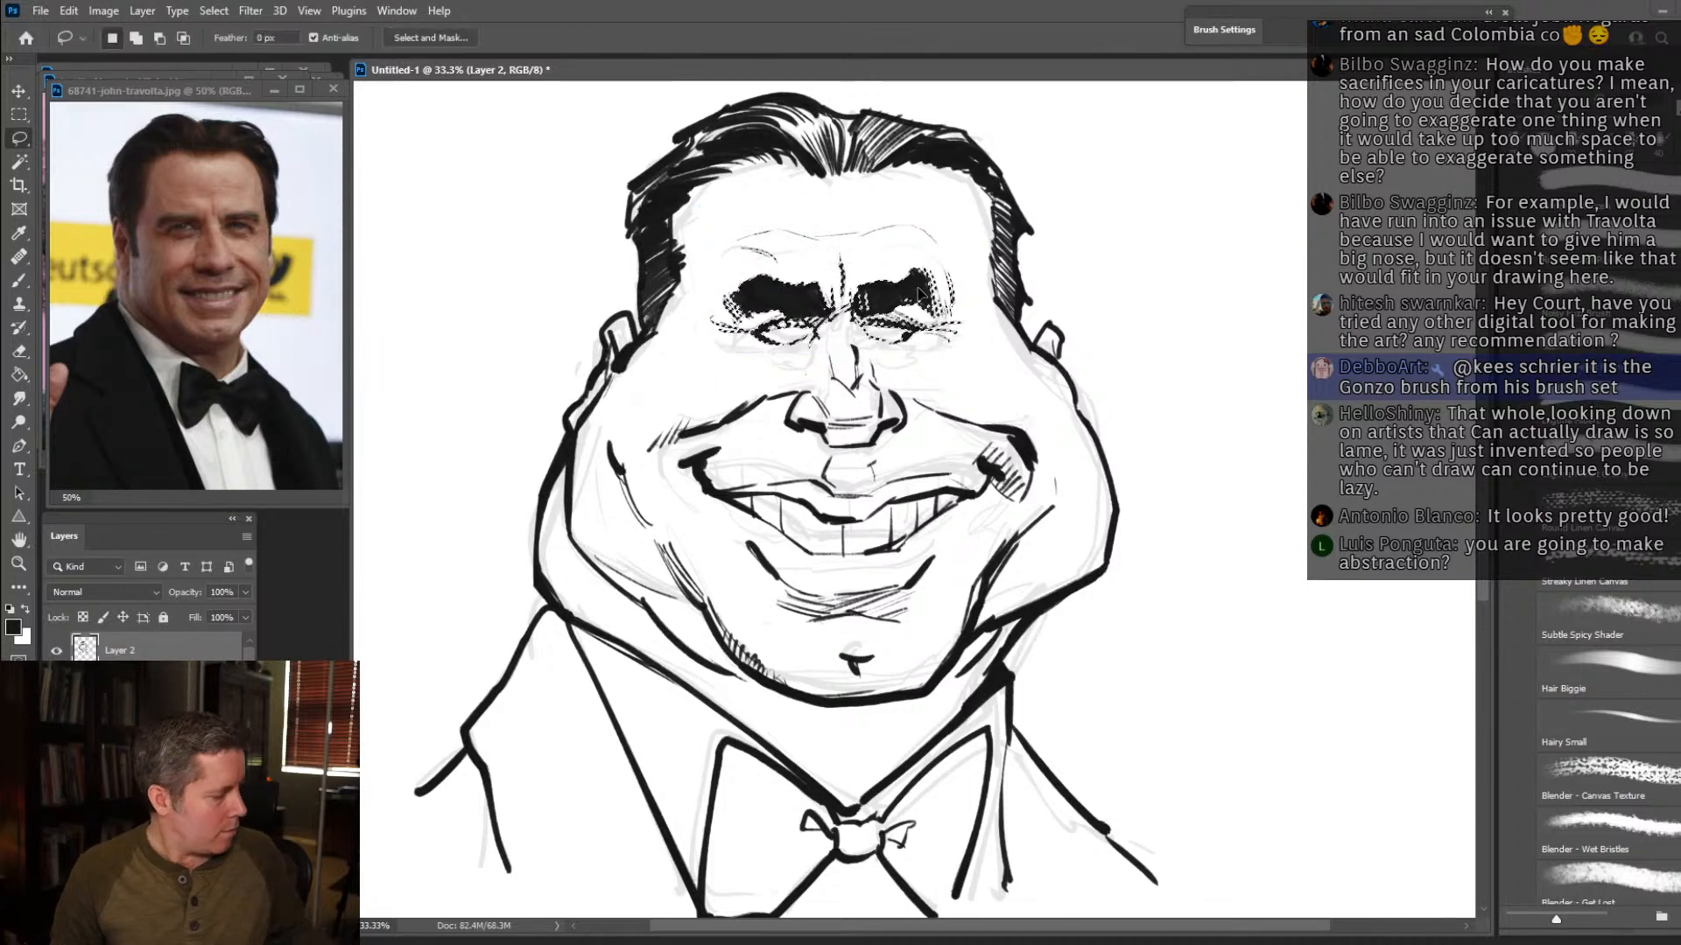
key(ctrl+d)
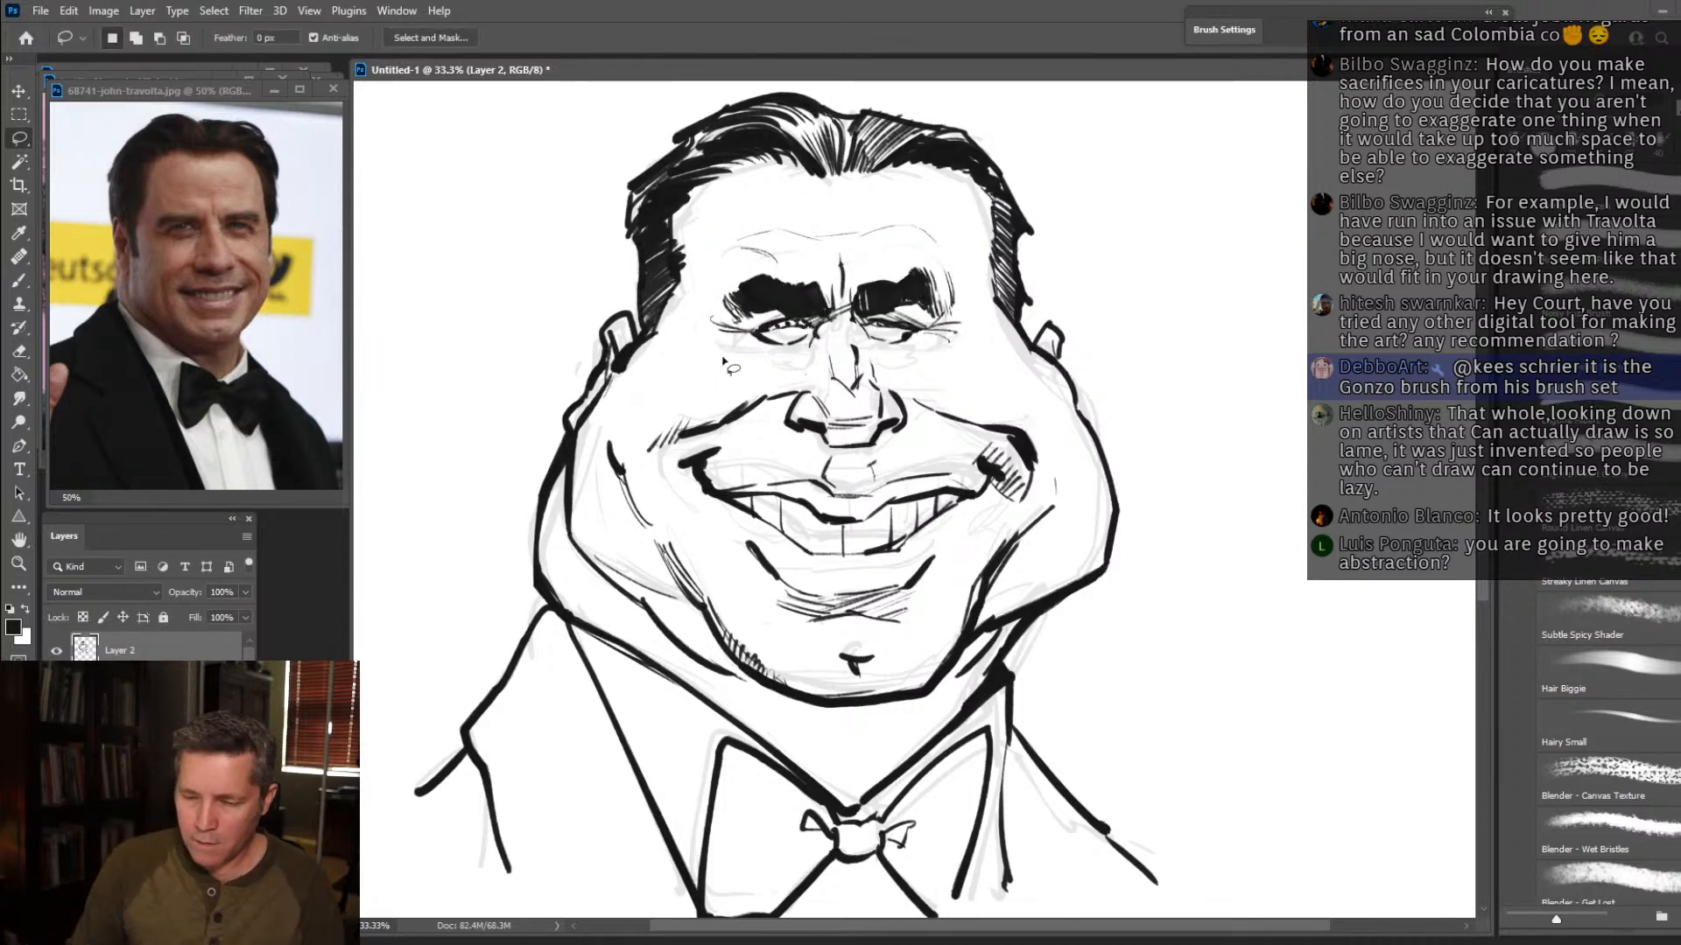
Erase the old nose bridge lines, redraw the bridge up to the eyes and hatch the underside of the nose tip.
click(20, 353)
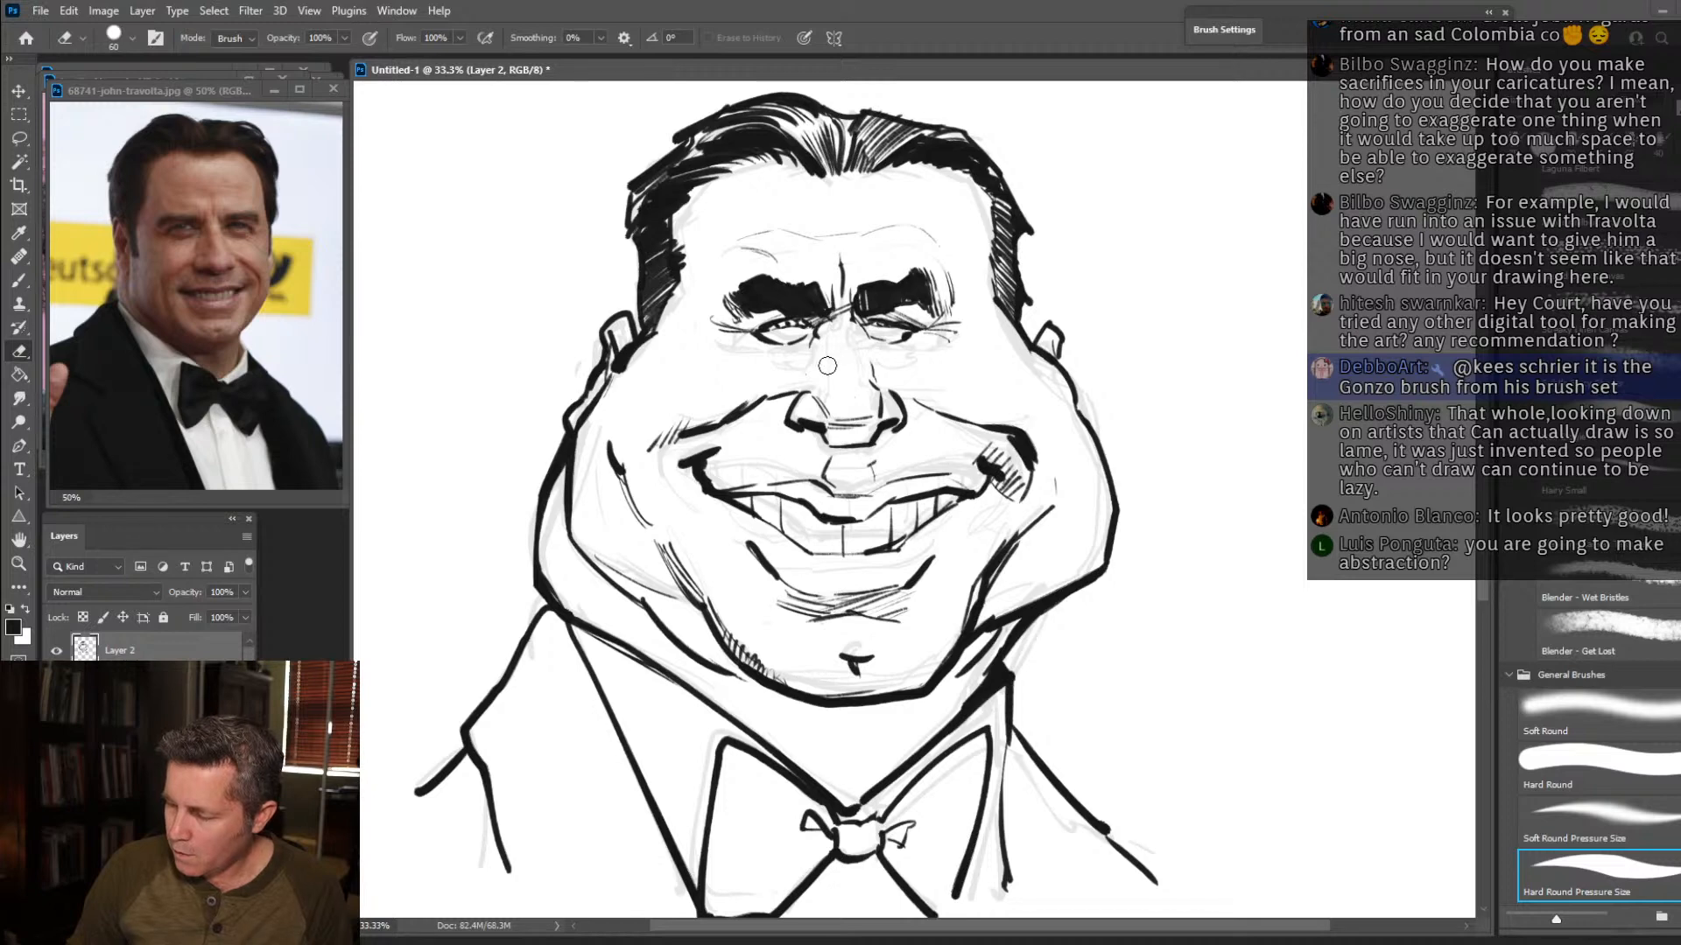
key(b)
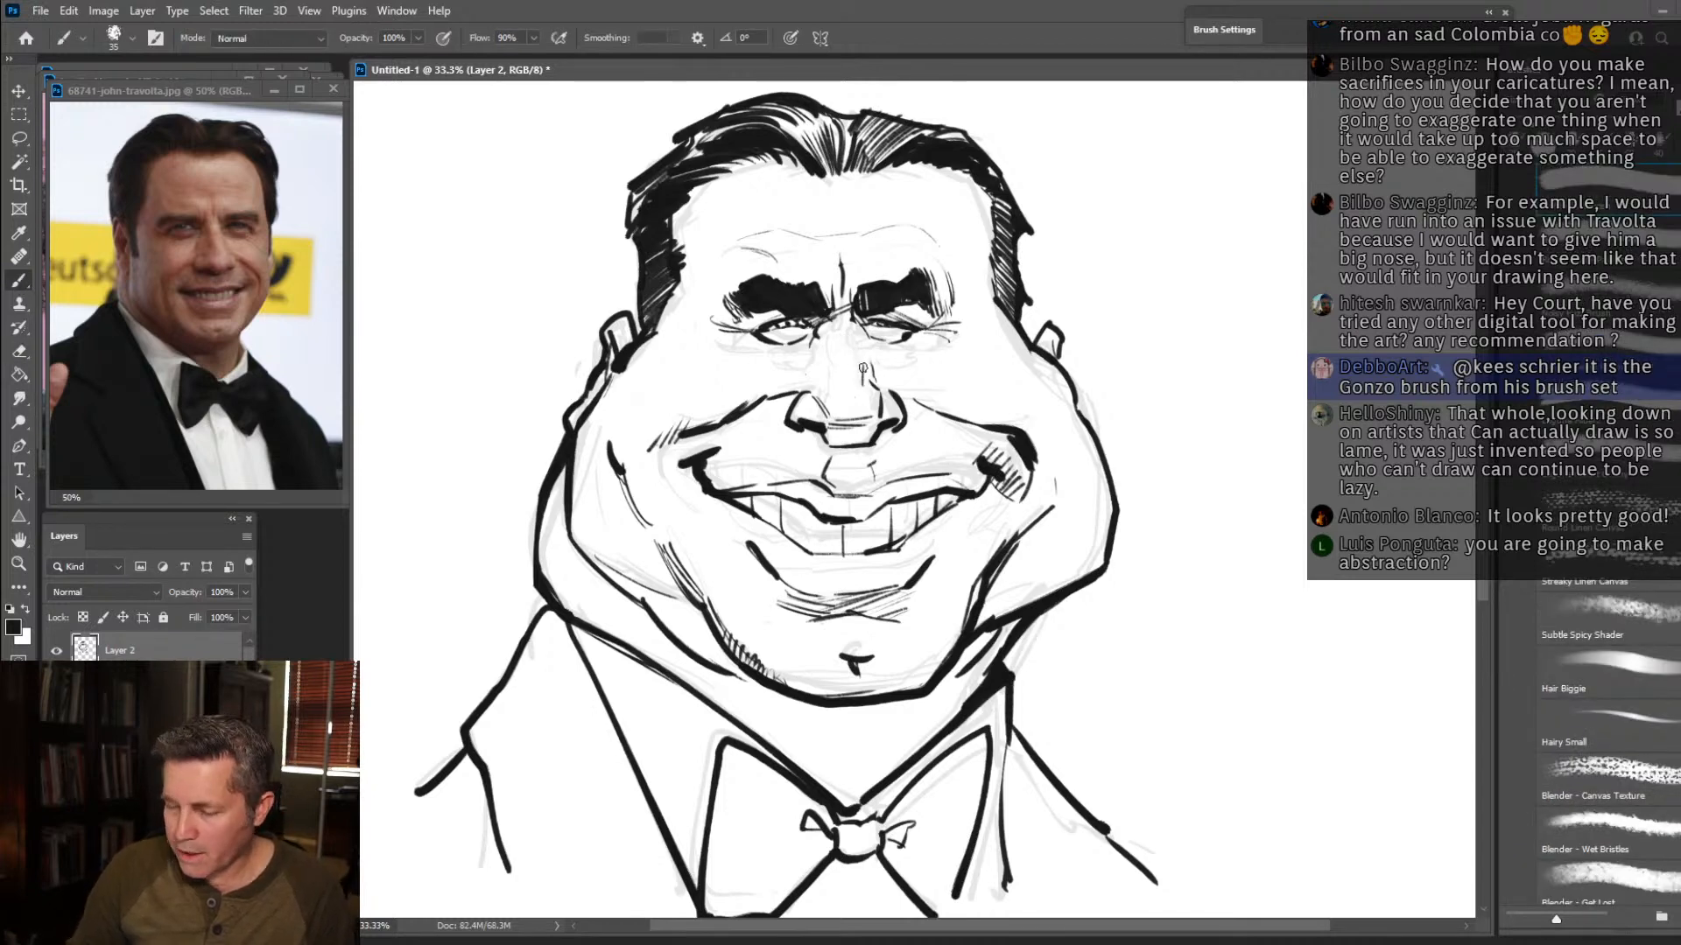
drag(862, 368, 857, 331)
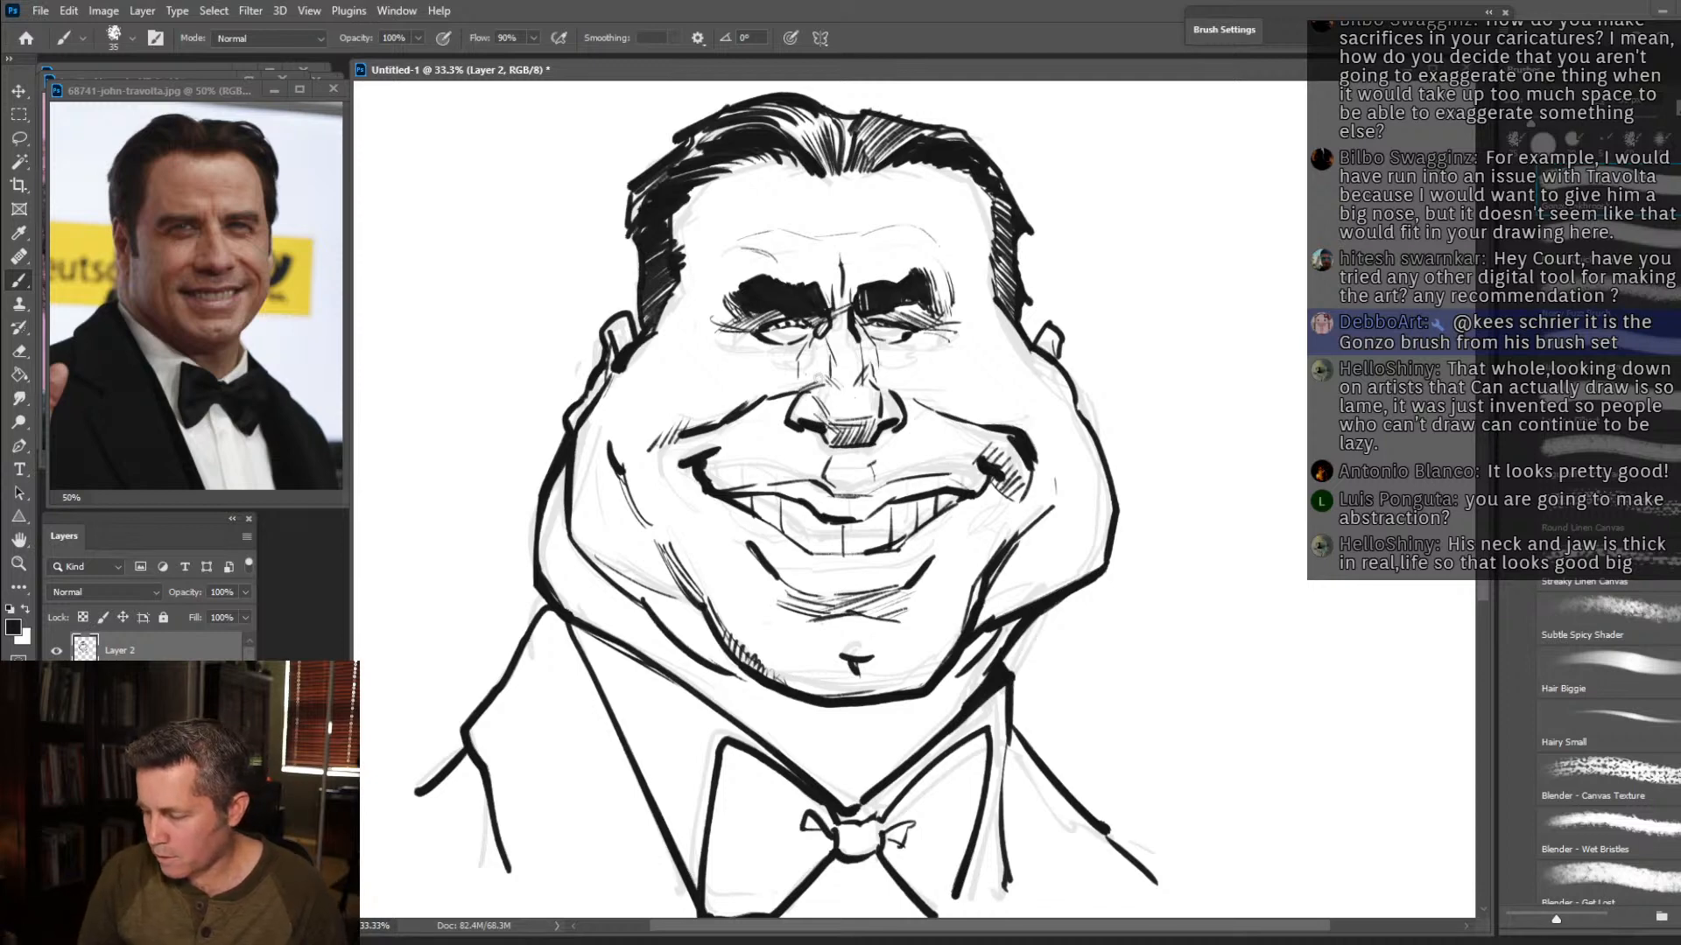
Add hatching strokes along both smile folds from the nostrils out across the upper cheeks.
drag(667, 395, 684, 429)
mouse_move(676, 401)
mouse_down()
mouse_move(694, 427)
mouse_move(769, 387)
mouse_up()
drag(911, 394, 1042, 431)
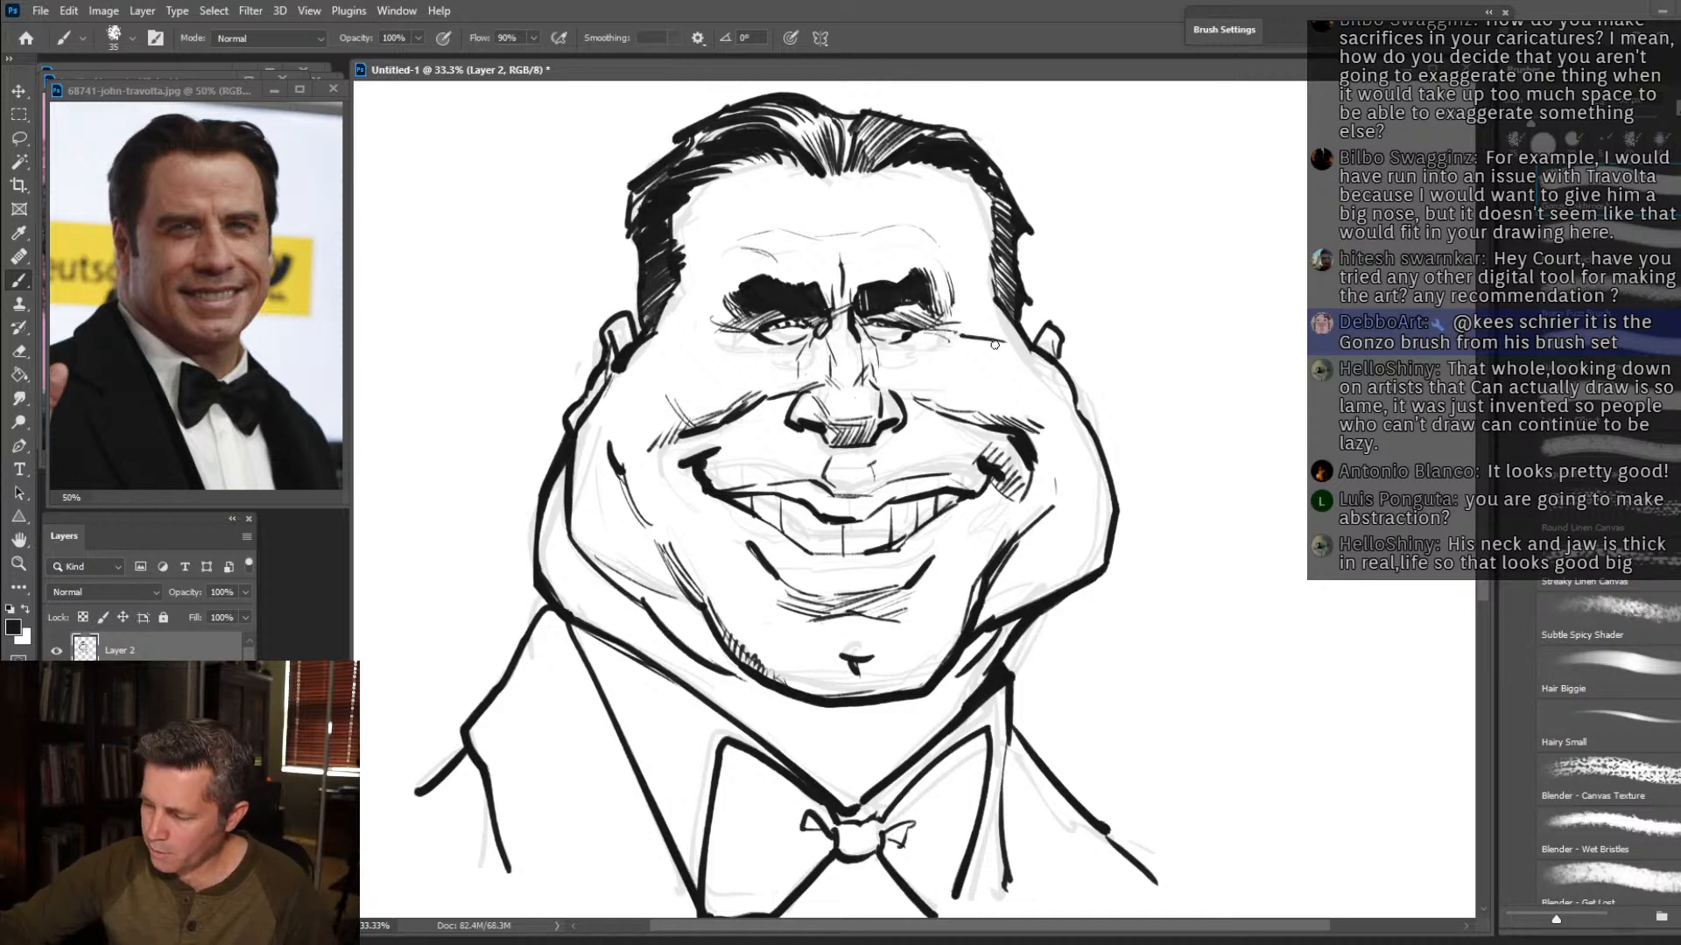
Draw crow's feet beside the left eye and extend the outer ends of both eyebrows with black strokes.
drag(727, 331, 687, 338)
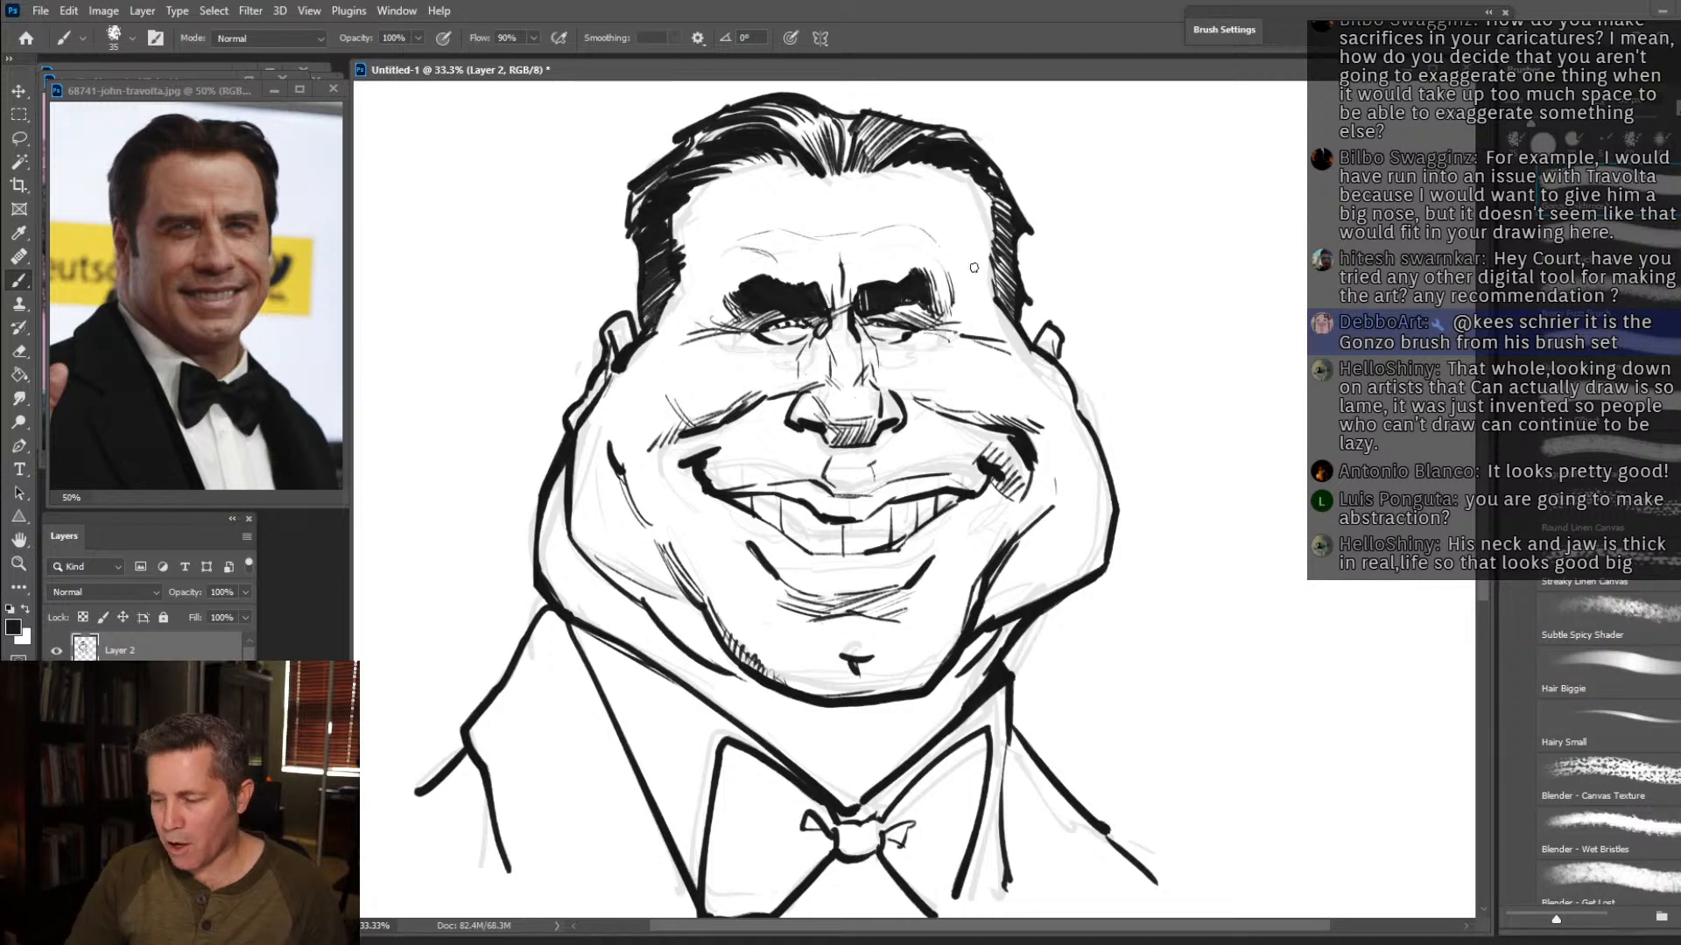
drag(940, 286, 951, 308)
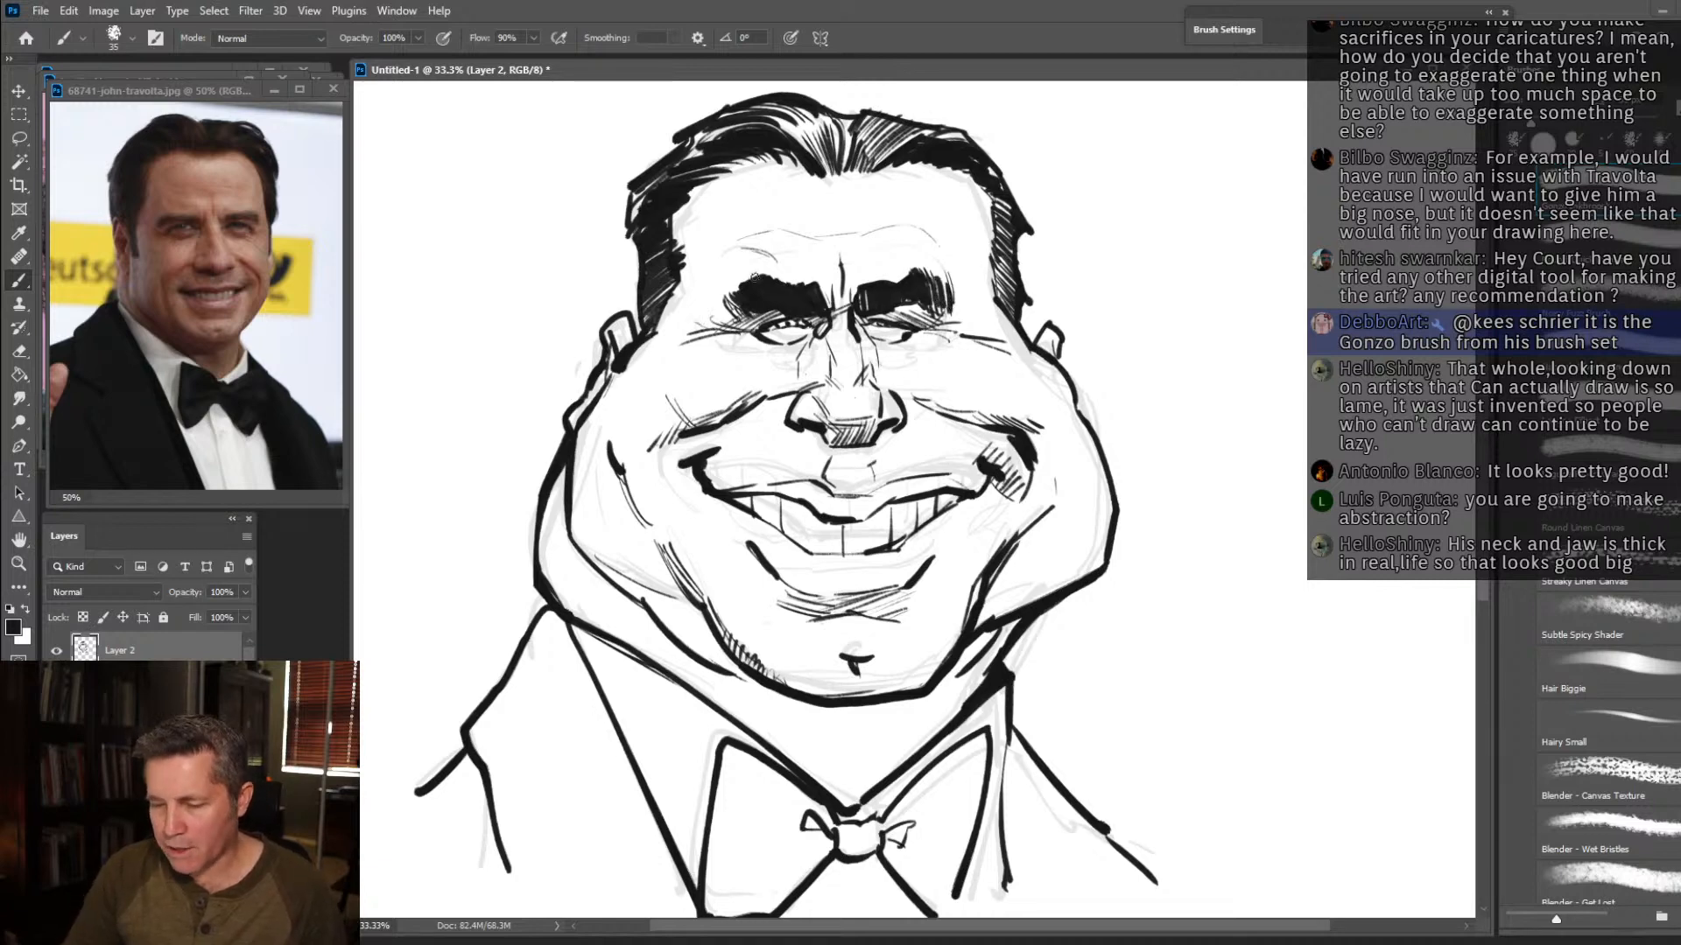
drag(753, 278, 714, 313)
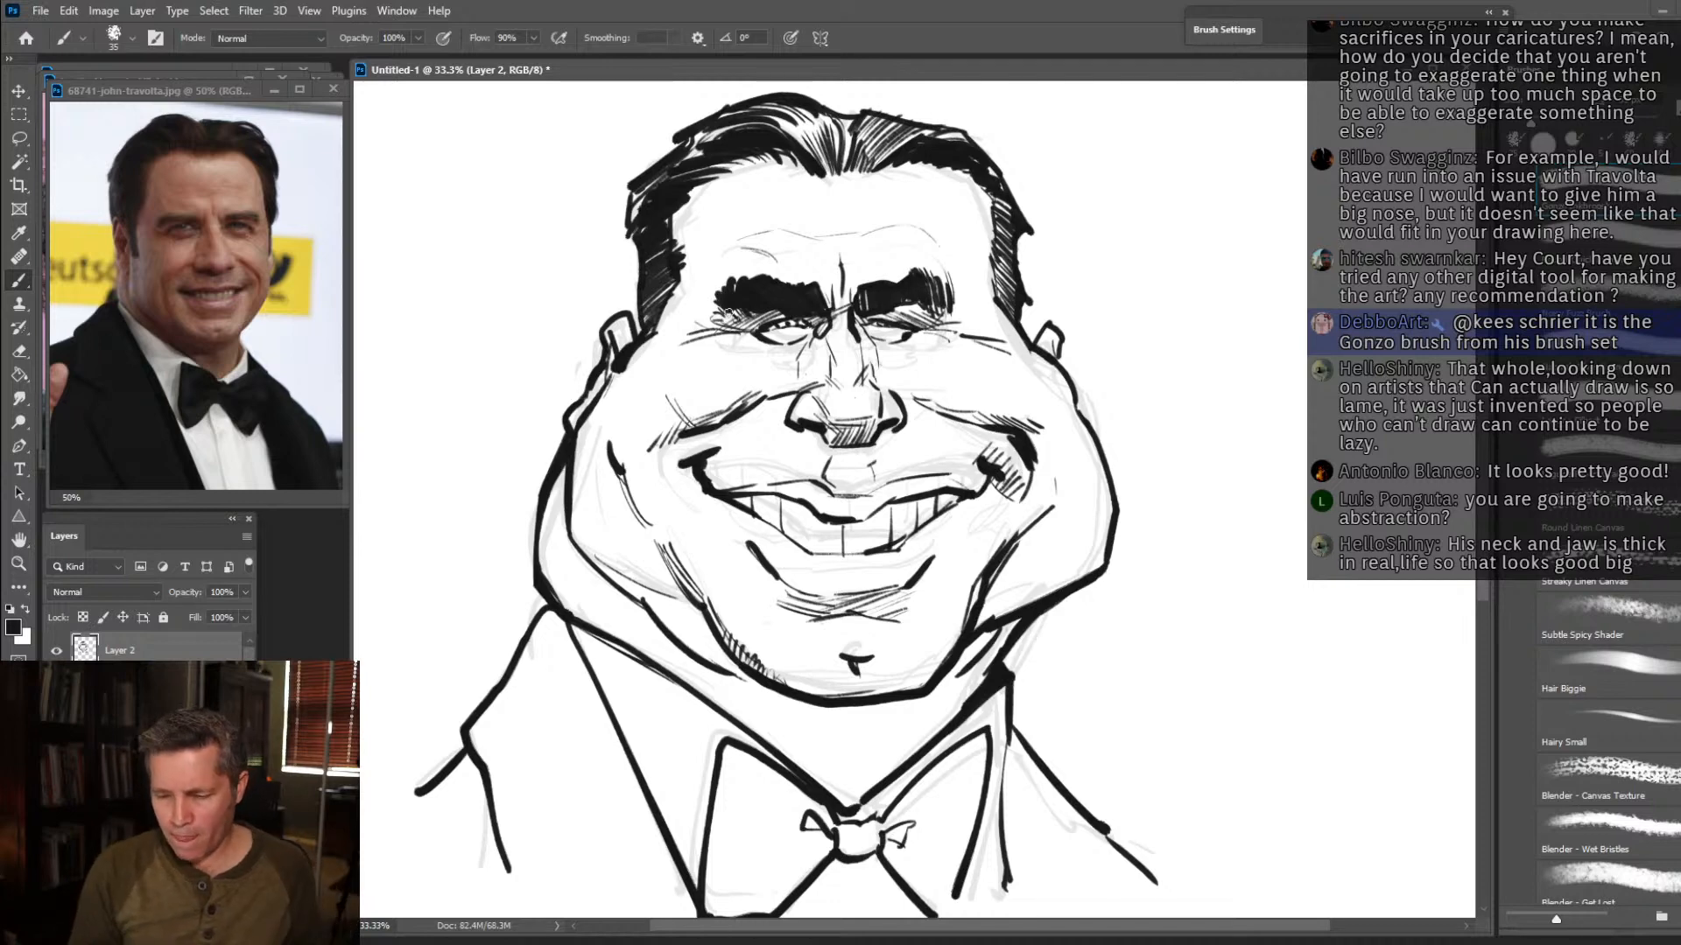
Scale the ink and sketch layers together to roughly half size and place the caricature in the canvas's lower-left corner.
click(24, 568)
click(24, 115)
click(20, 91)
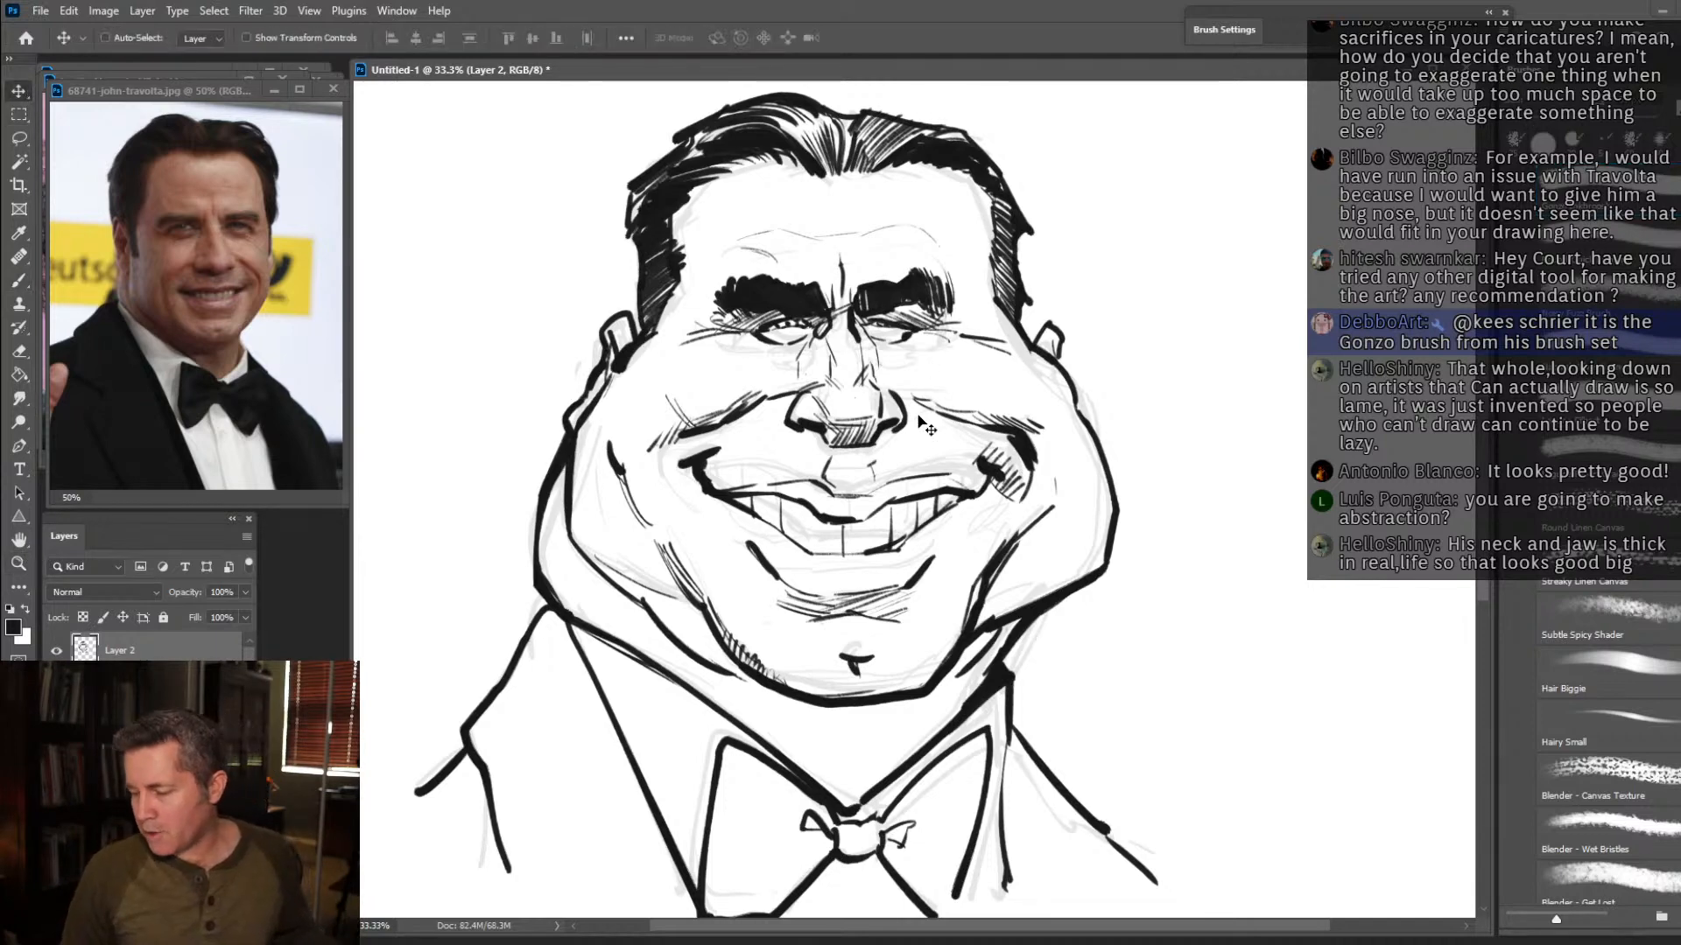
shift+click(122, 685)
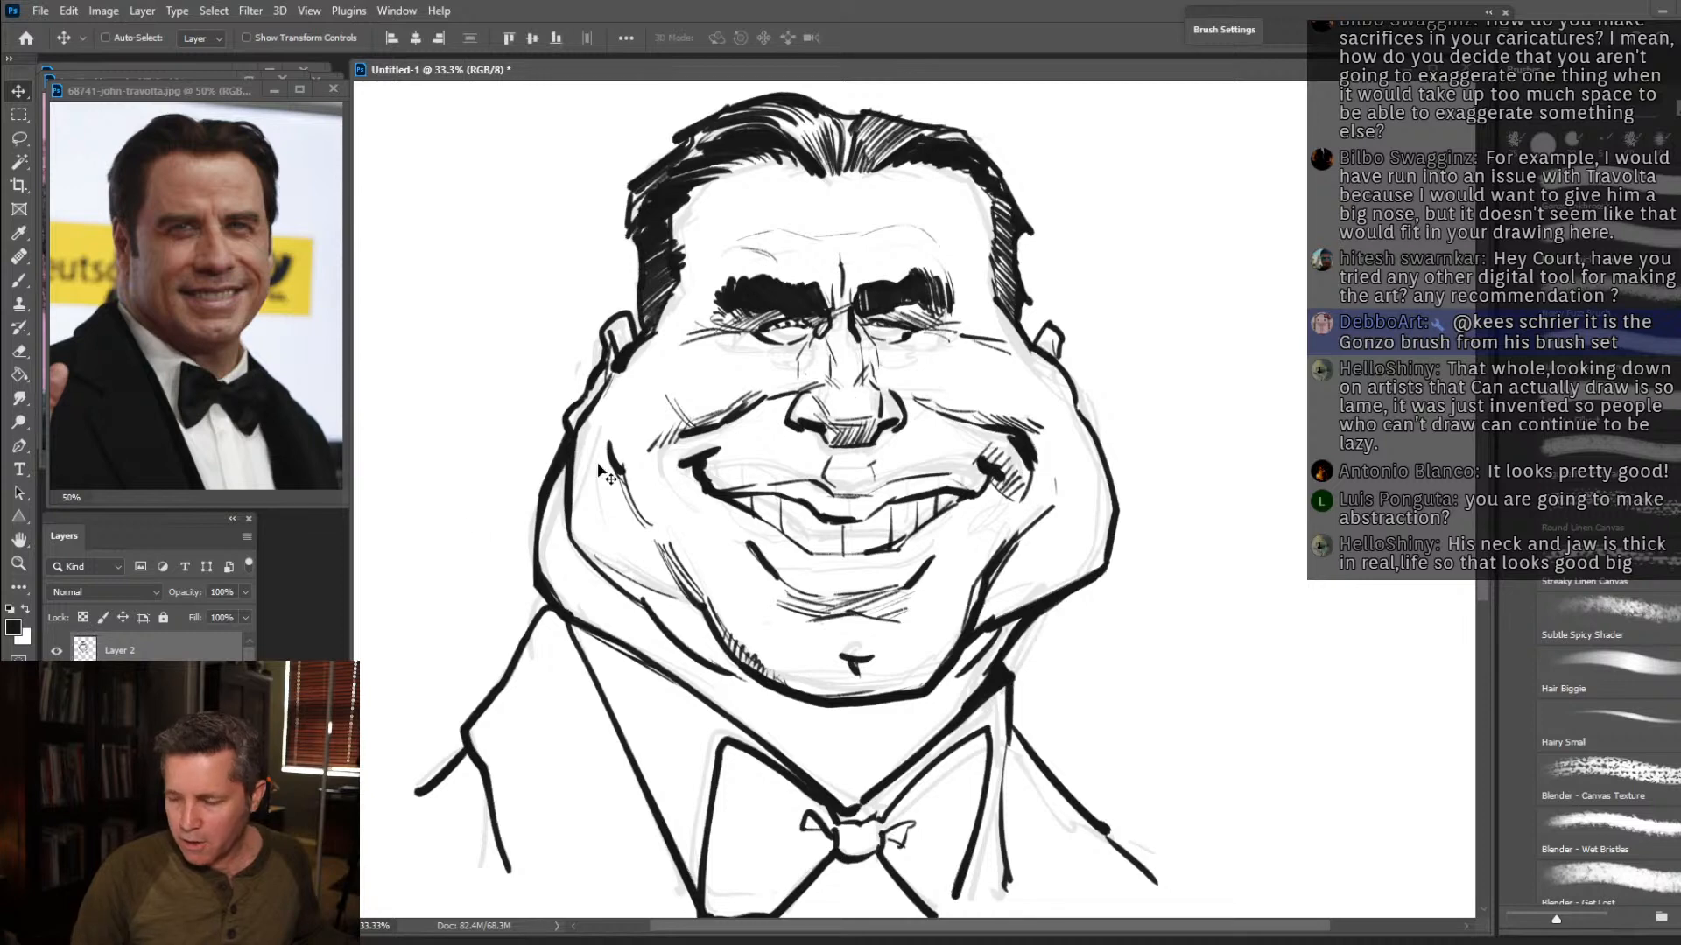
mouse_move(1144, 360)
mouse_down()
mouse_move(919, 375)
mouse_move(871, 550)
mouse_move(907, 432)
mouse_move(1047, 274)
mouse_up()
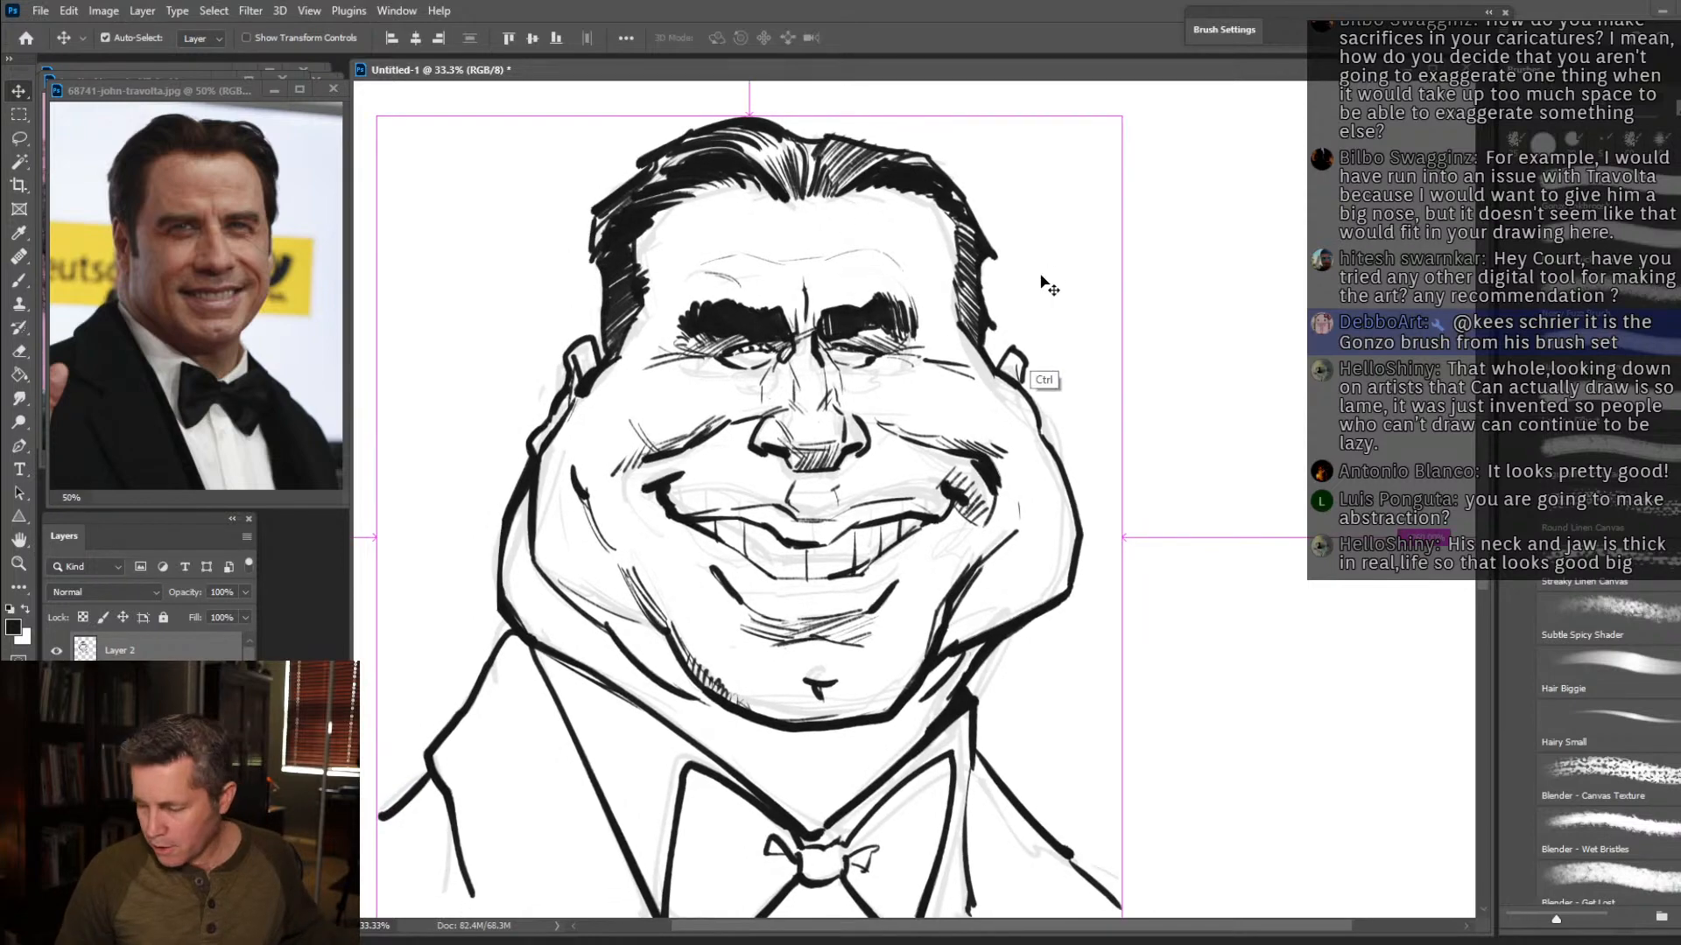
key(ctrl+t)
drag(1122, 115, 791, 600)
key(Return)
drag(631, 612, 618, 592)
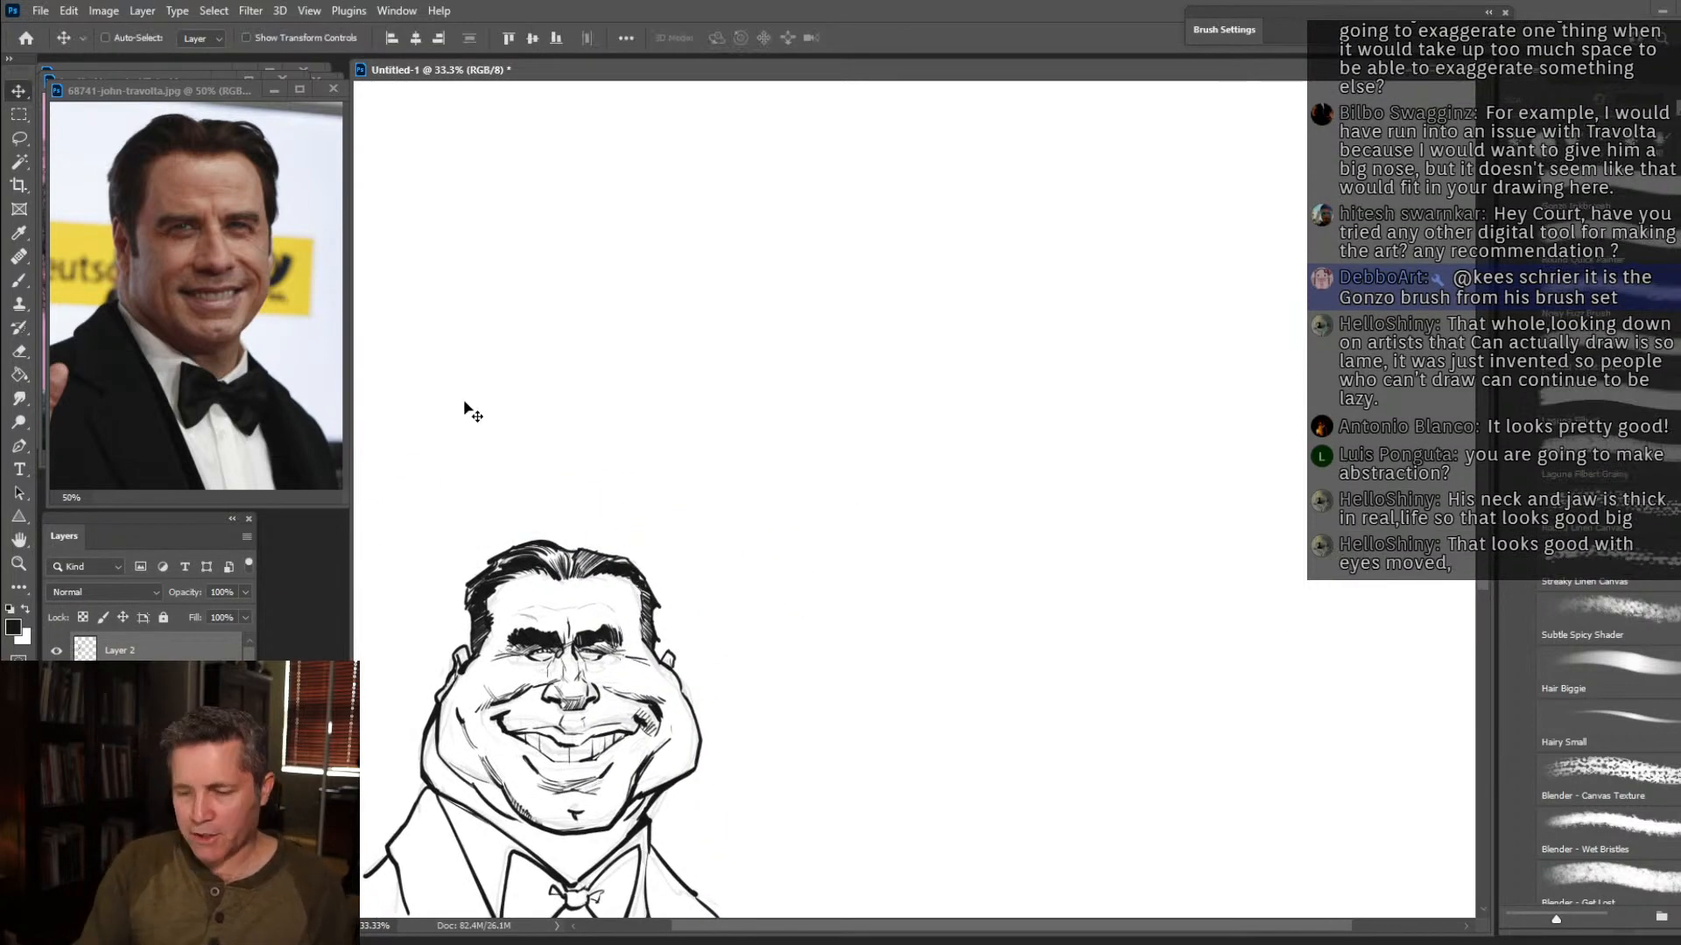
Hide the caricature's layers and create a new blank layer for another drawing.
key(b)
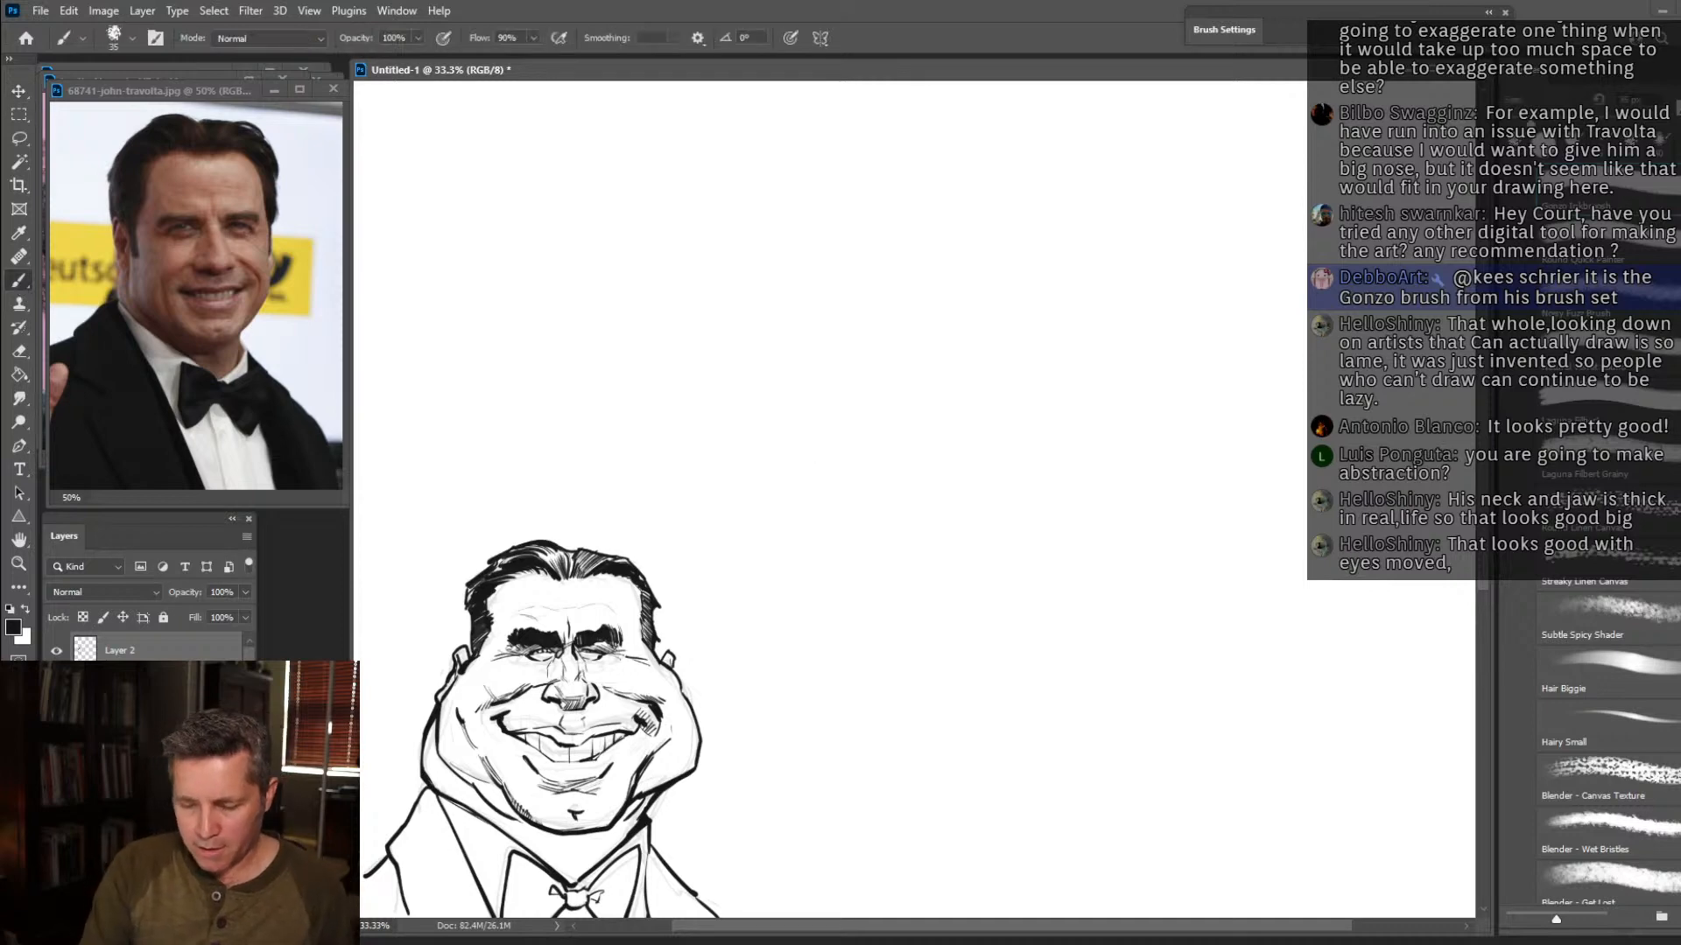
click(57, 651)
key(ctrl+alt+shift+n)
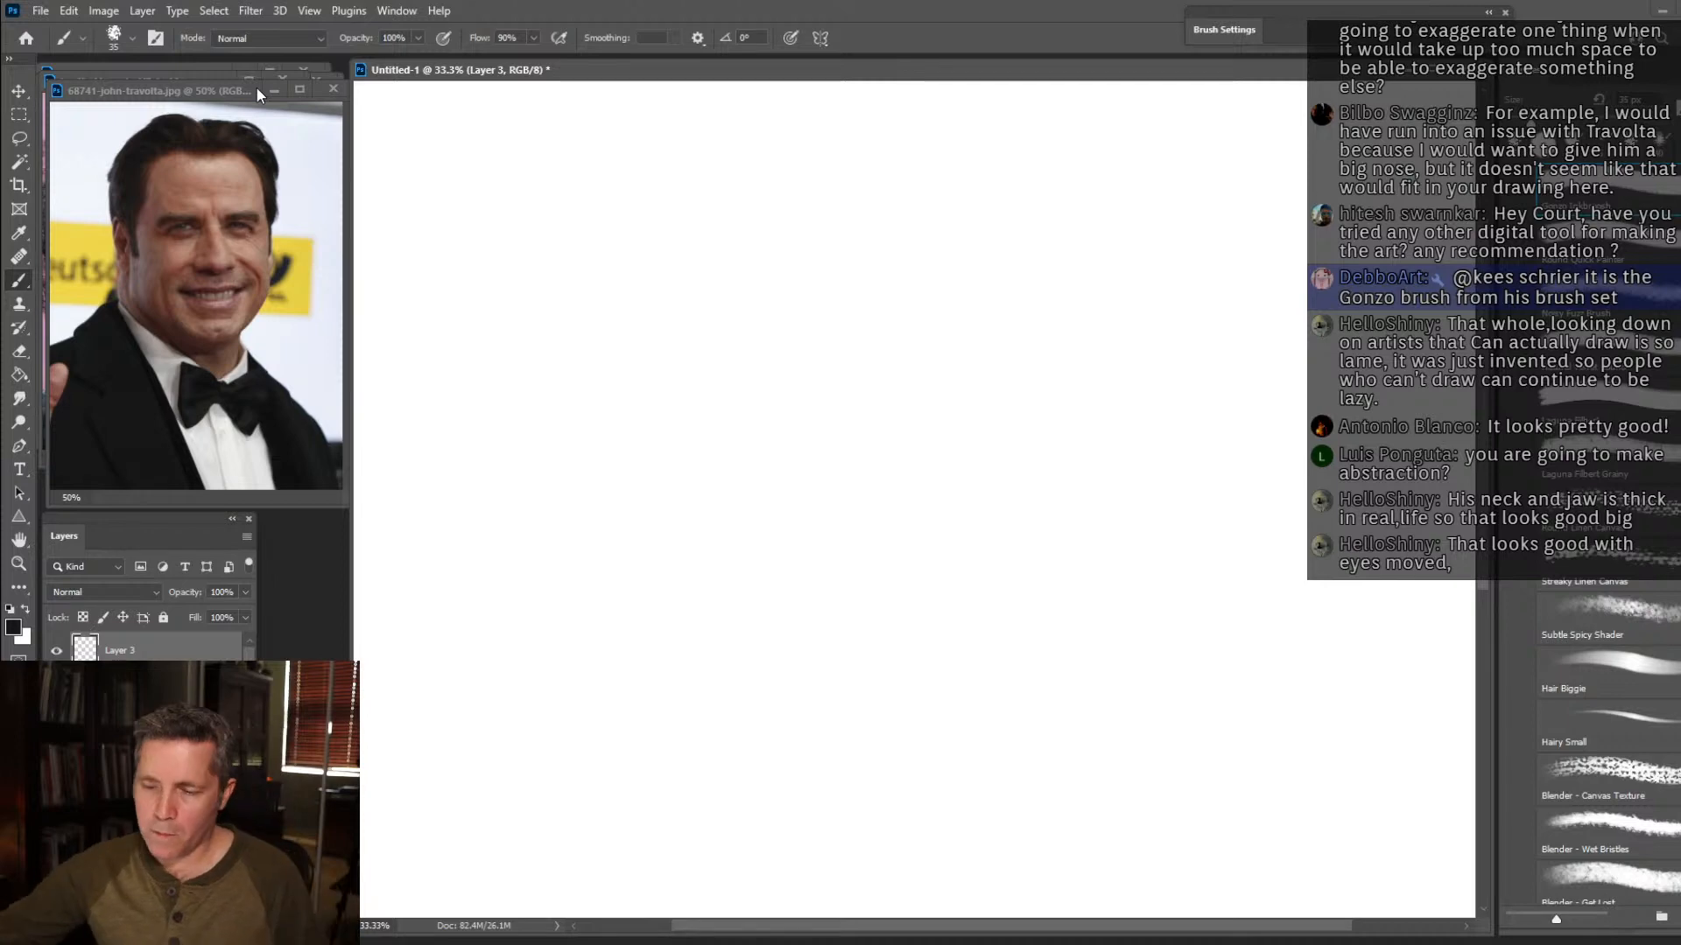
Move the Travolta photo out of the way and set up the Dolly Parton reference photo at 50% zoom beside the canvas.
click(227, 89)
drag(225, 90, 0, 90)
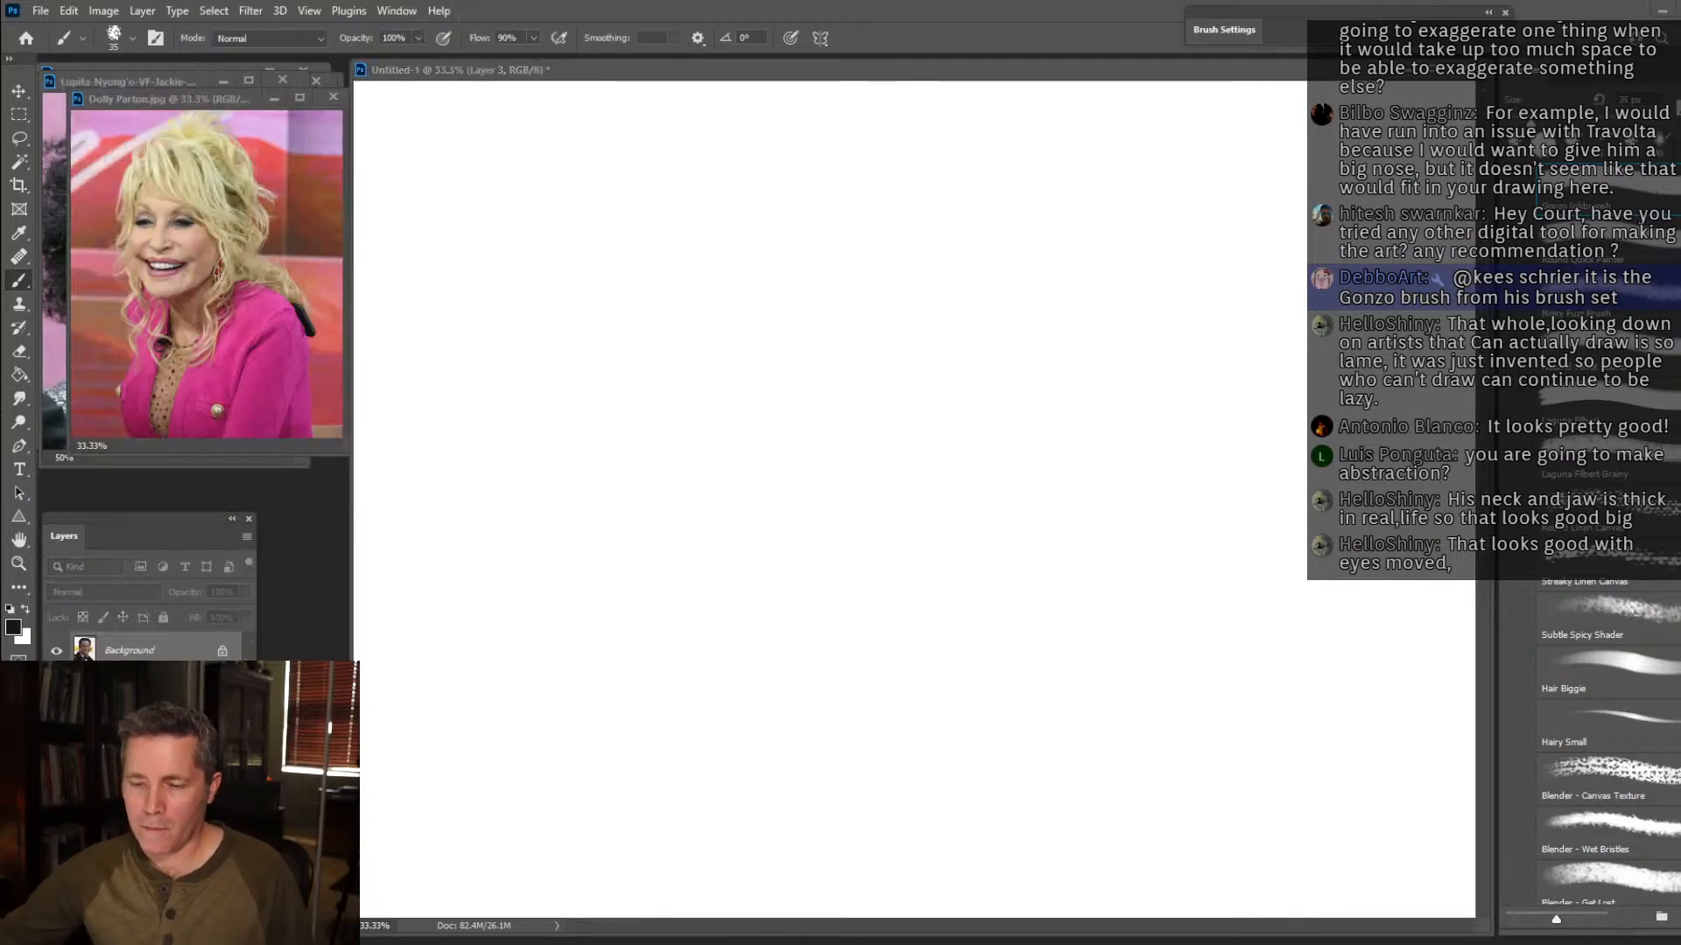
click(199, 104)
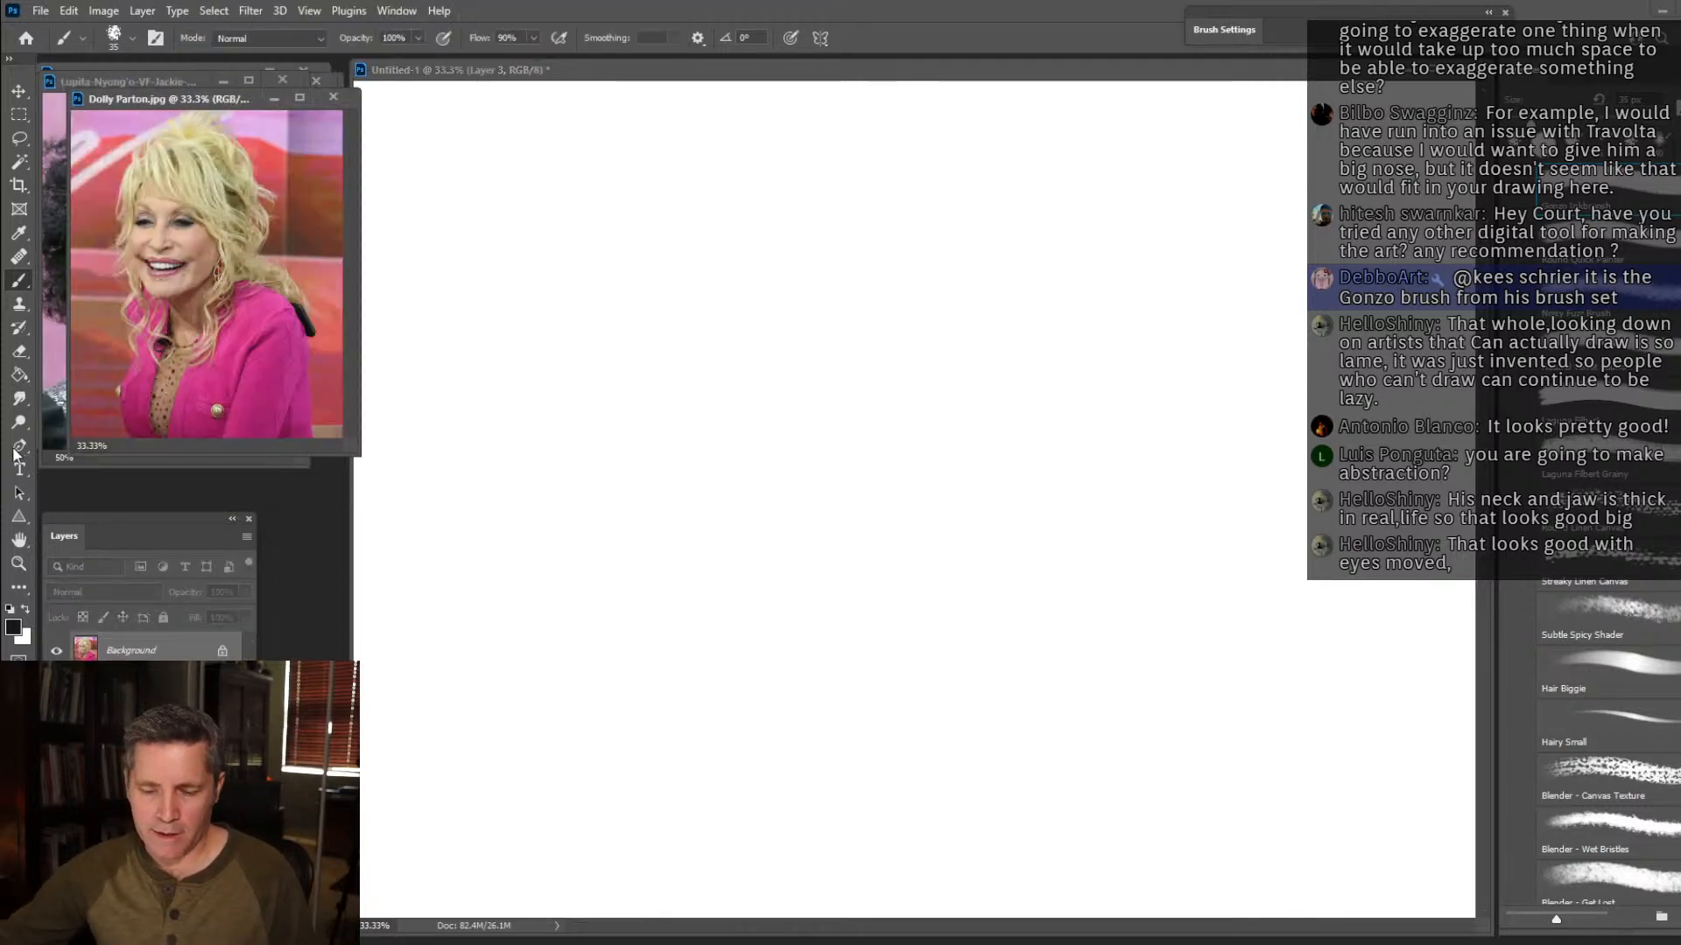
click(18, 564)
click(165, 268)
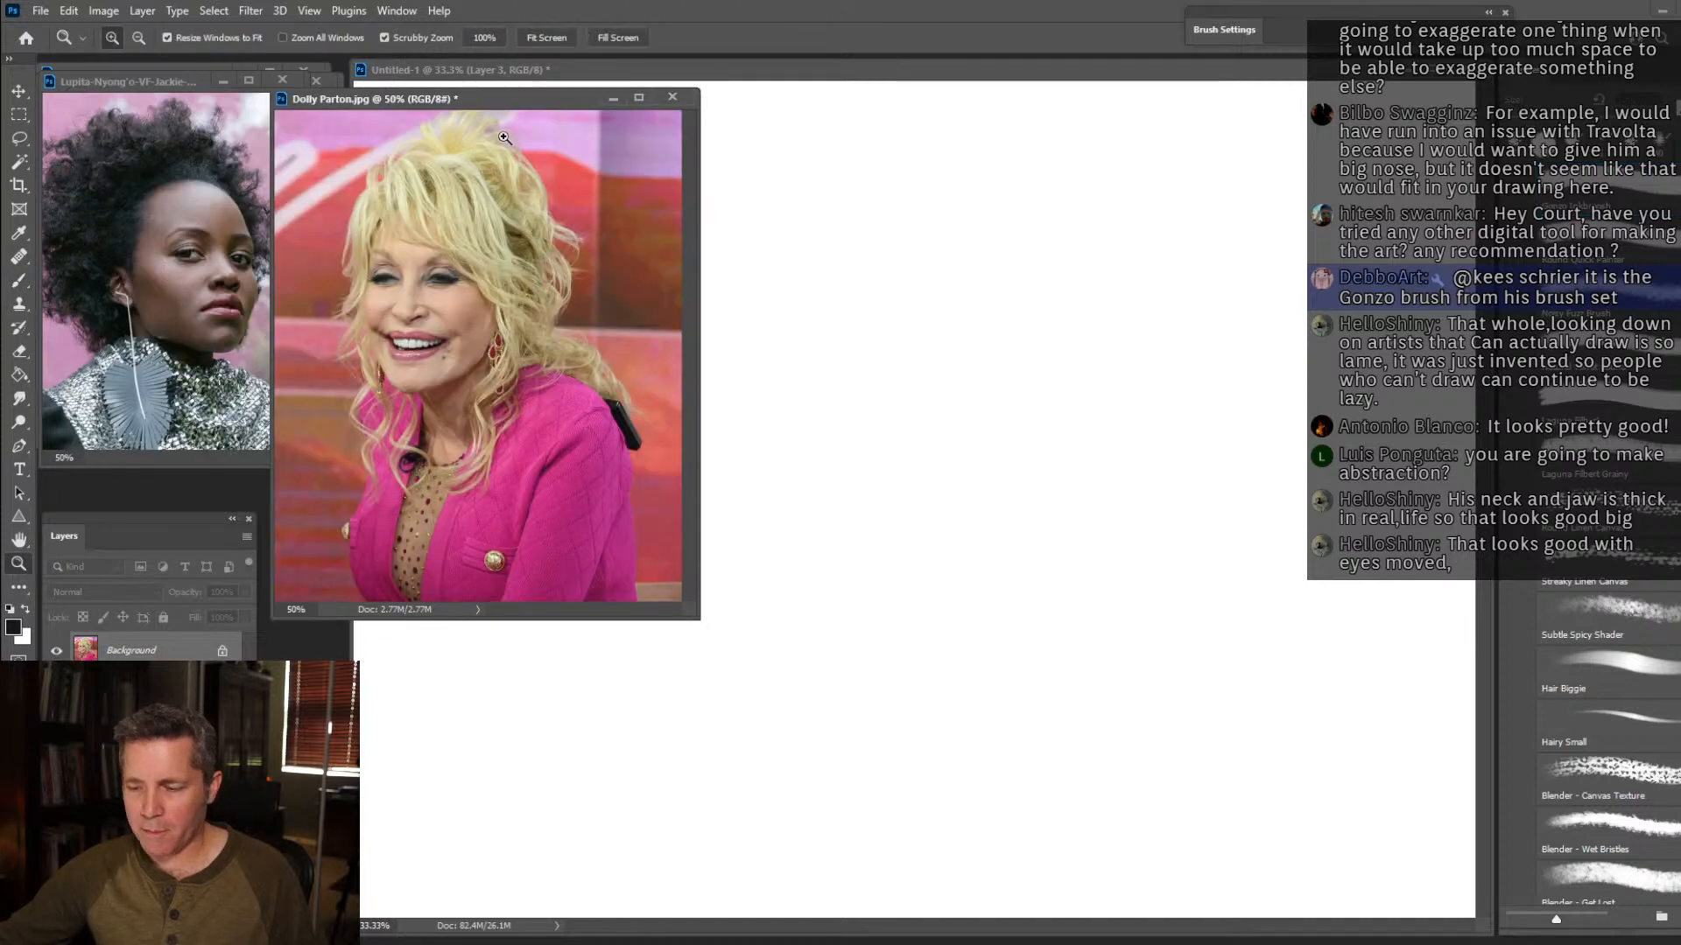
drag(518, 98, 267, 75)
click(1063, 79)
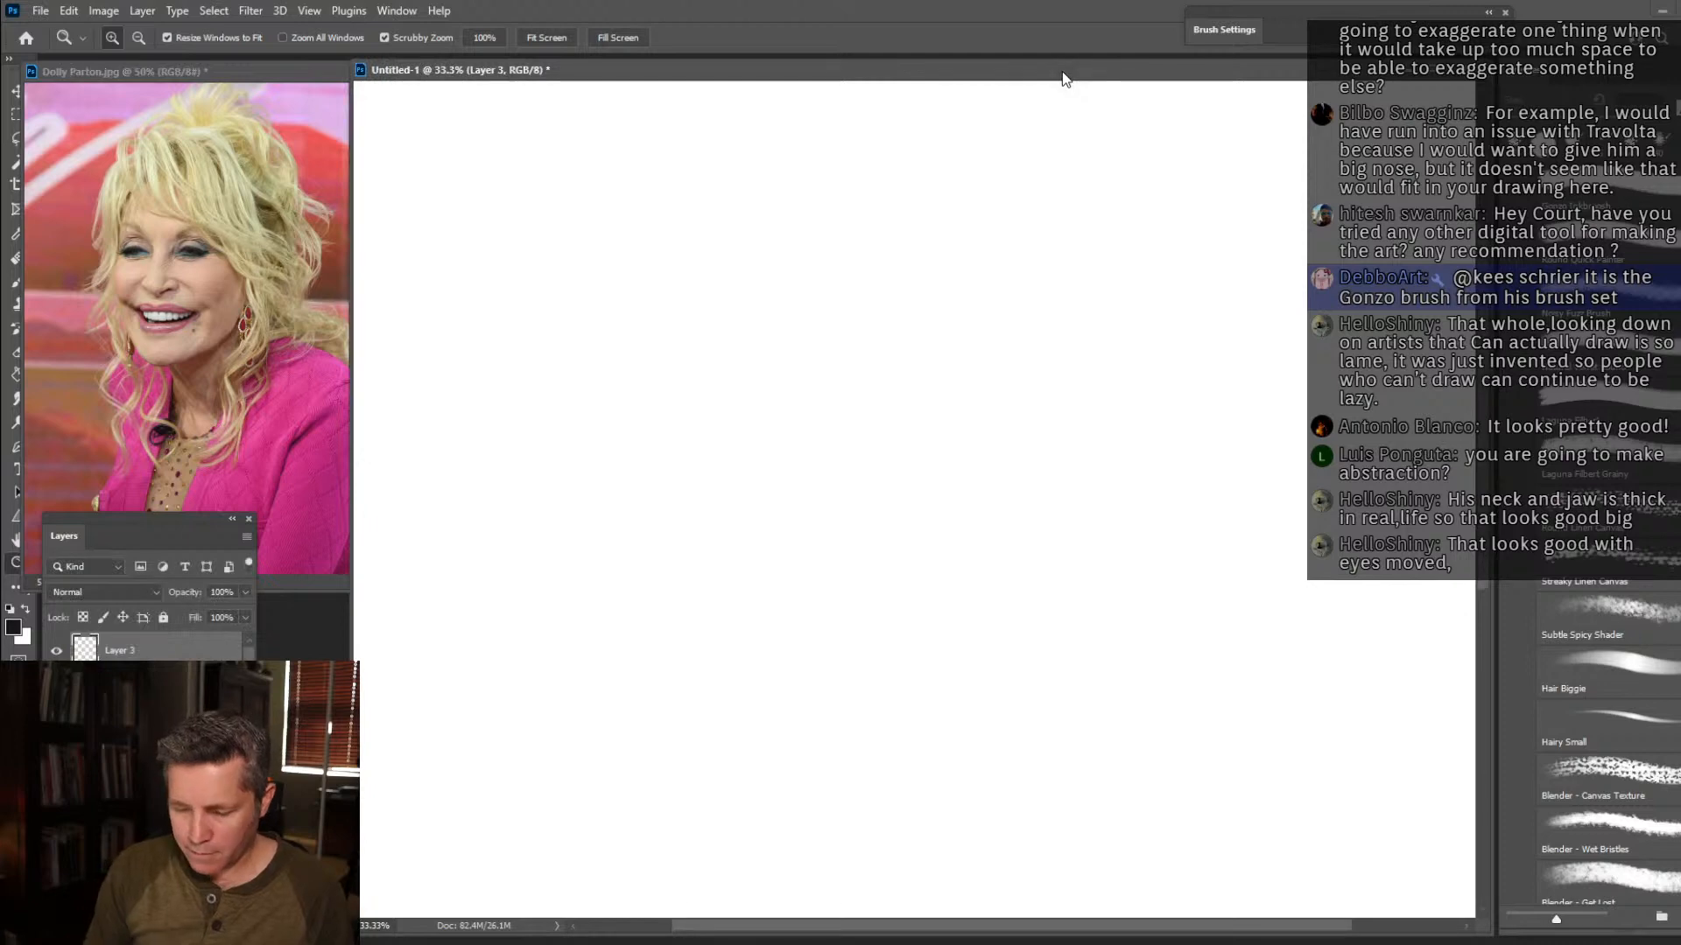
Align the Dolly Parton photo beside the drawing, make Layer 3 active and narrow the drawing window to expose more of the photo.
click(16, 289)
drag(229, 77, 251, 74)
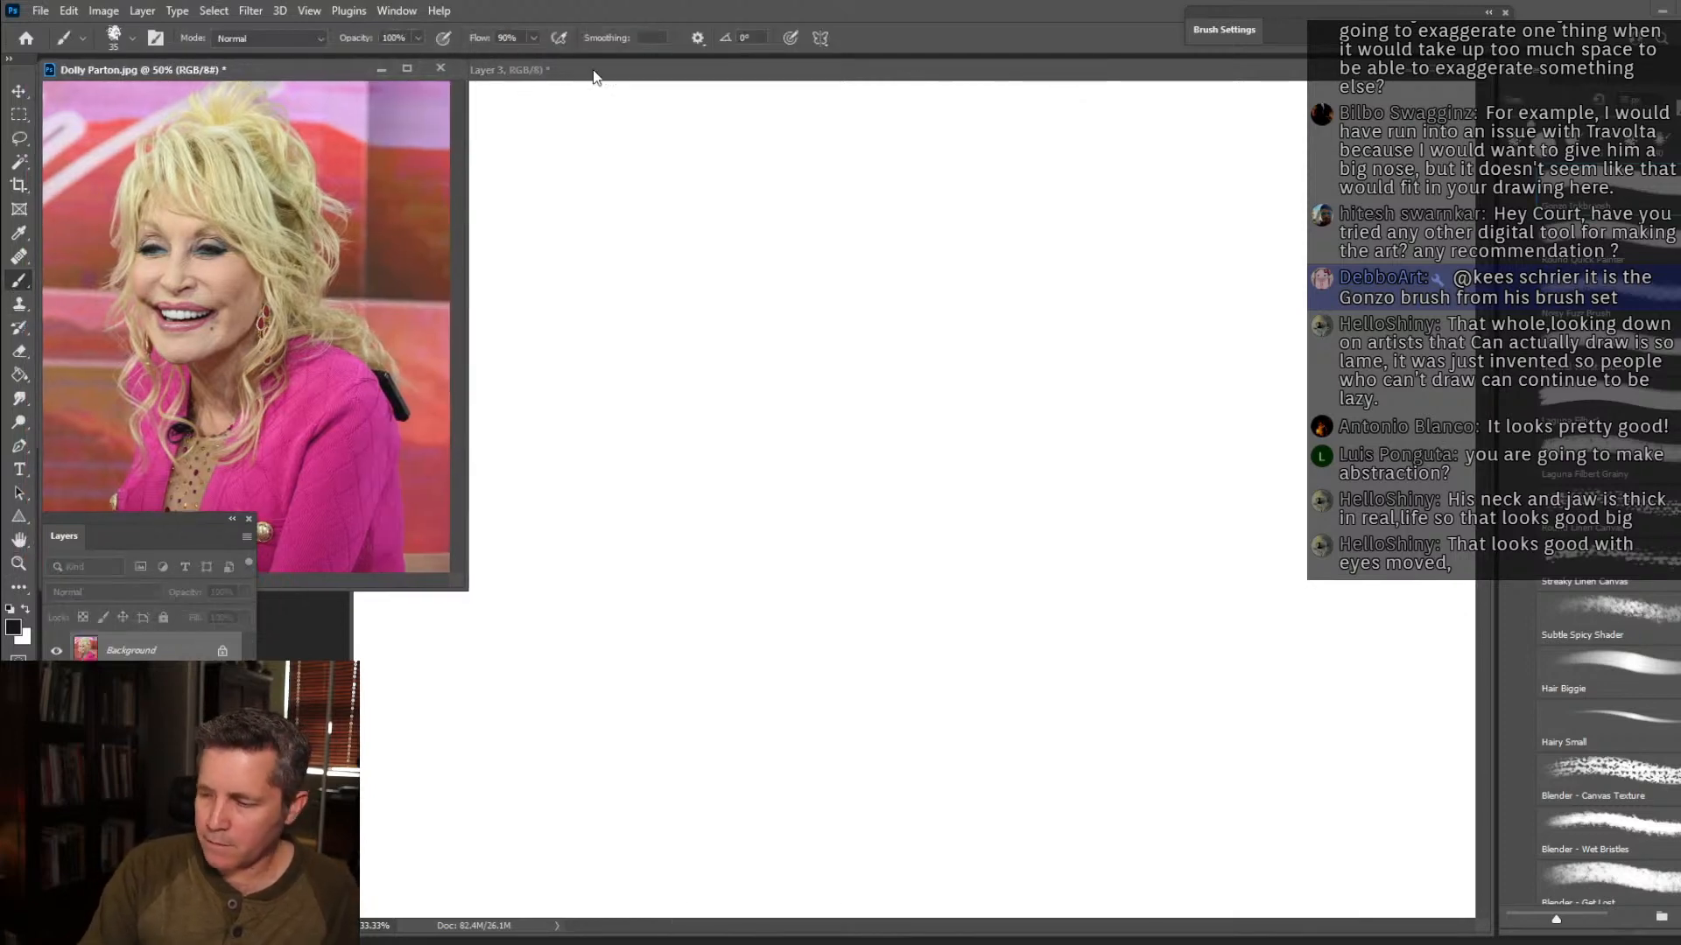
click(523, 77)
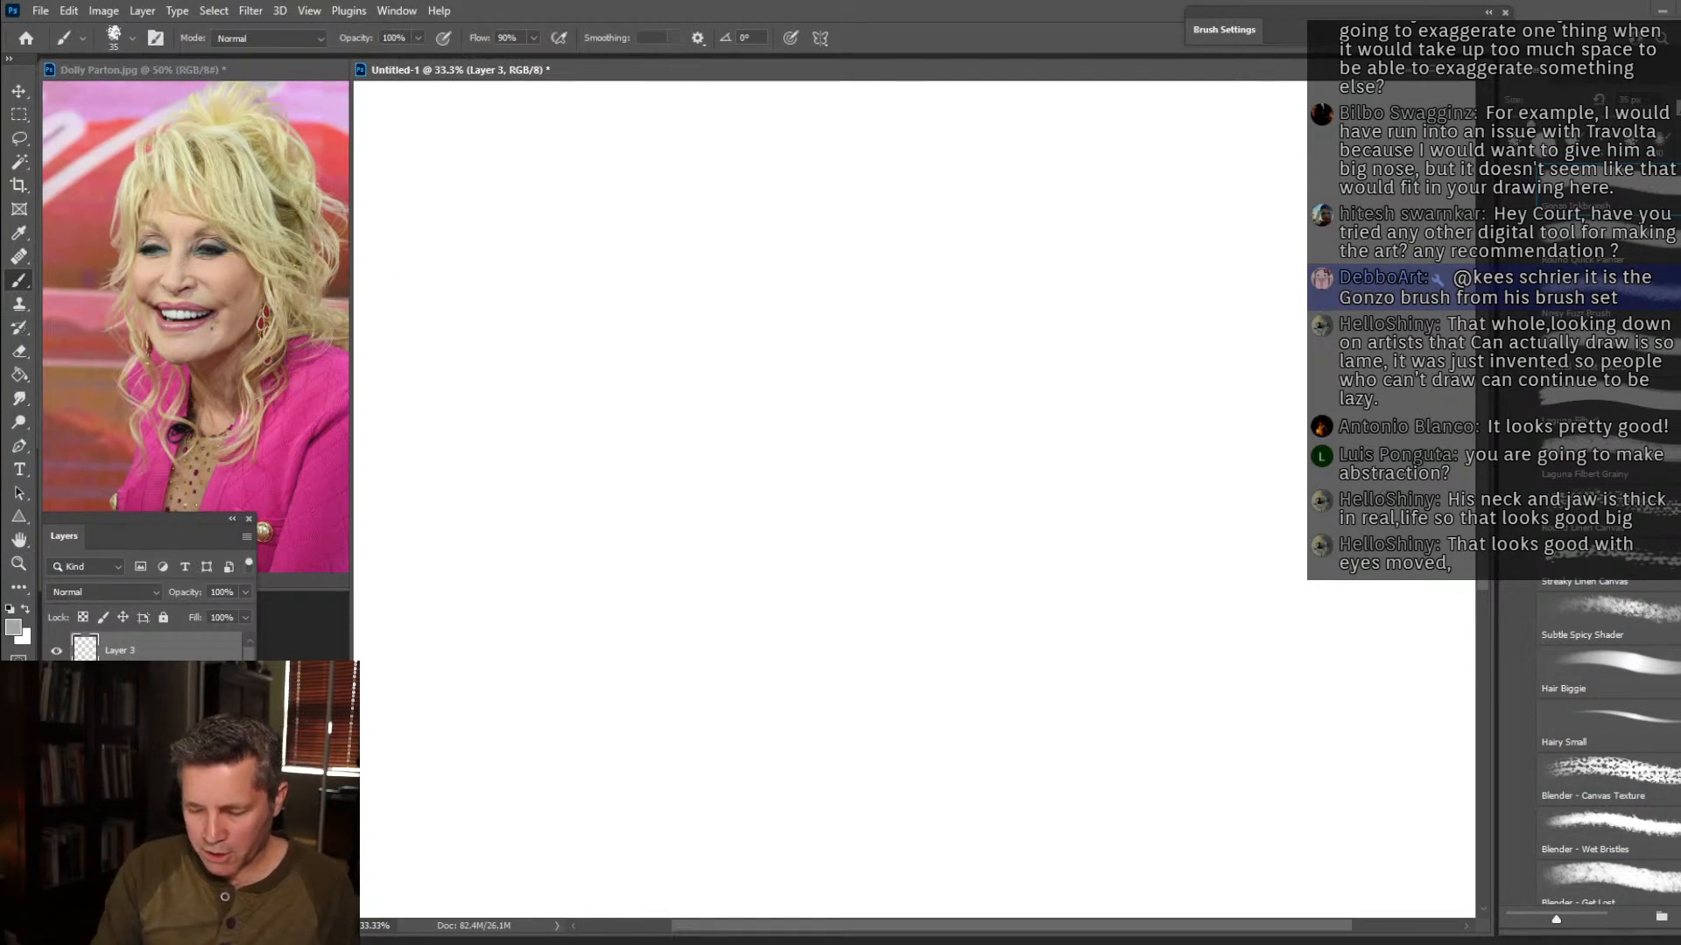
click(122, 684)
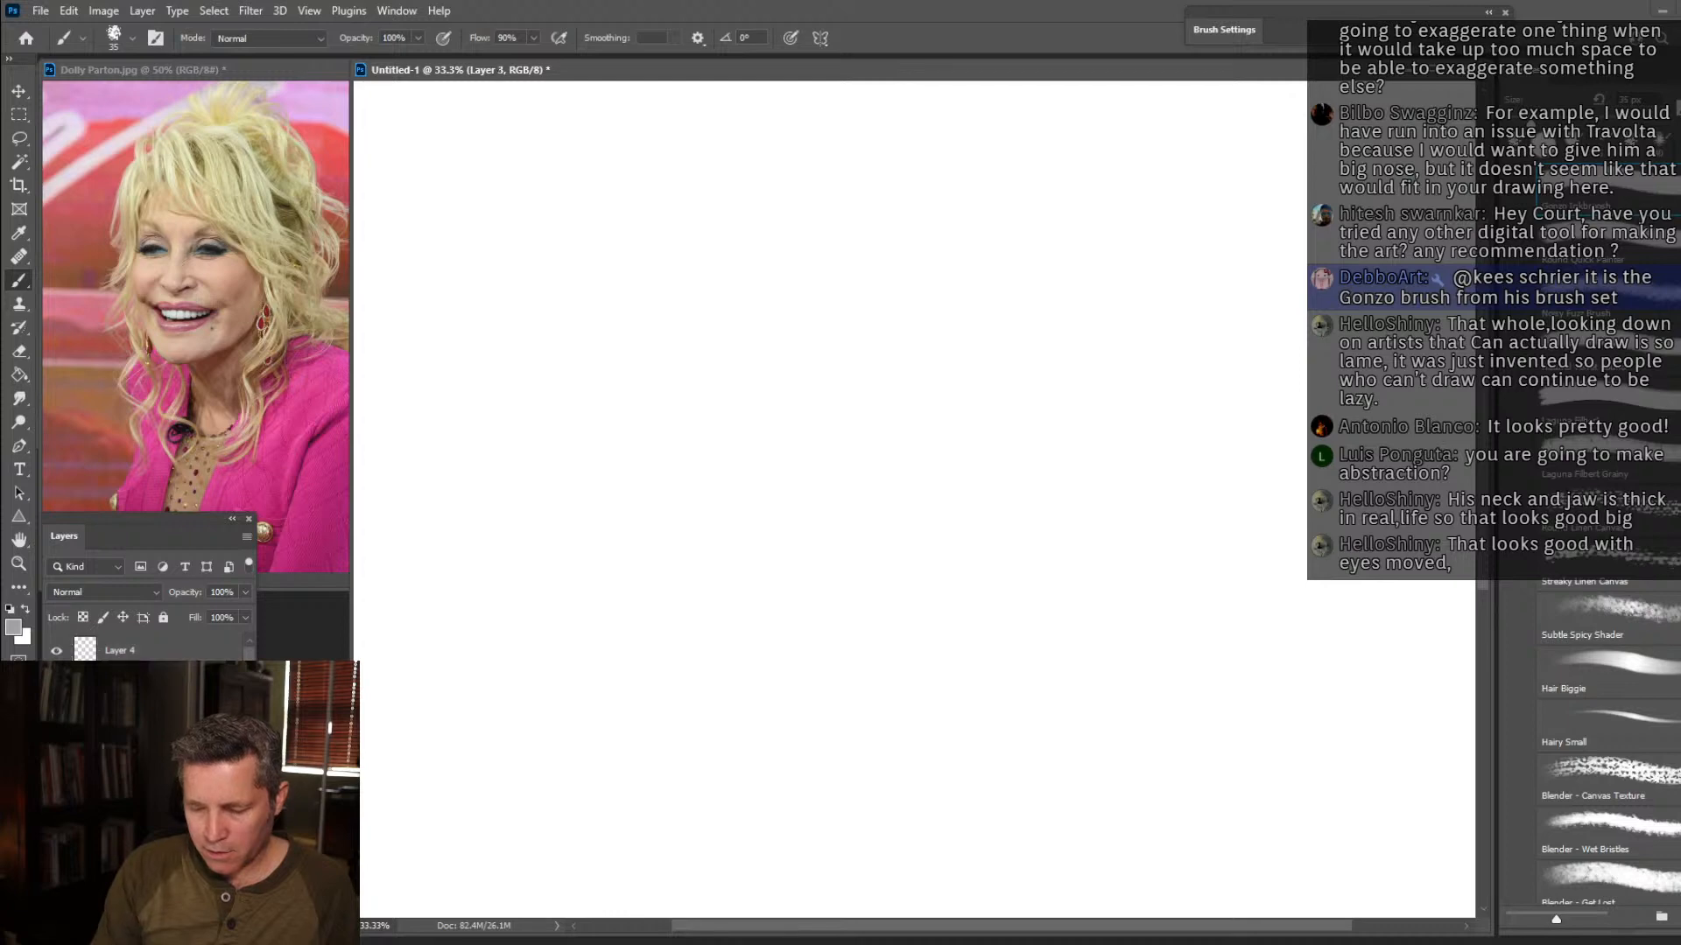
drag(349, 205, 434, 206)
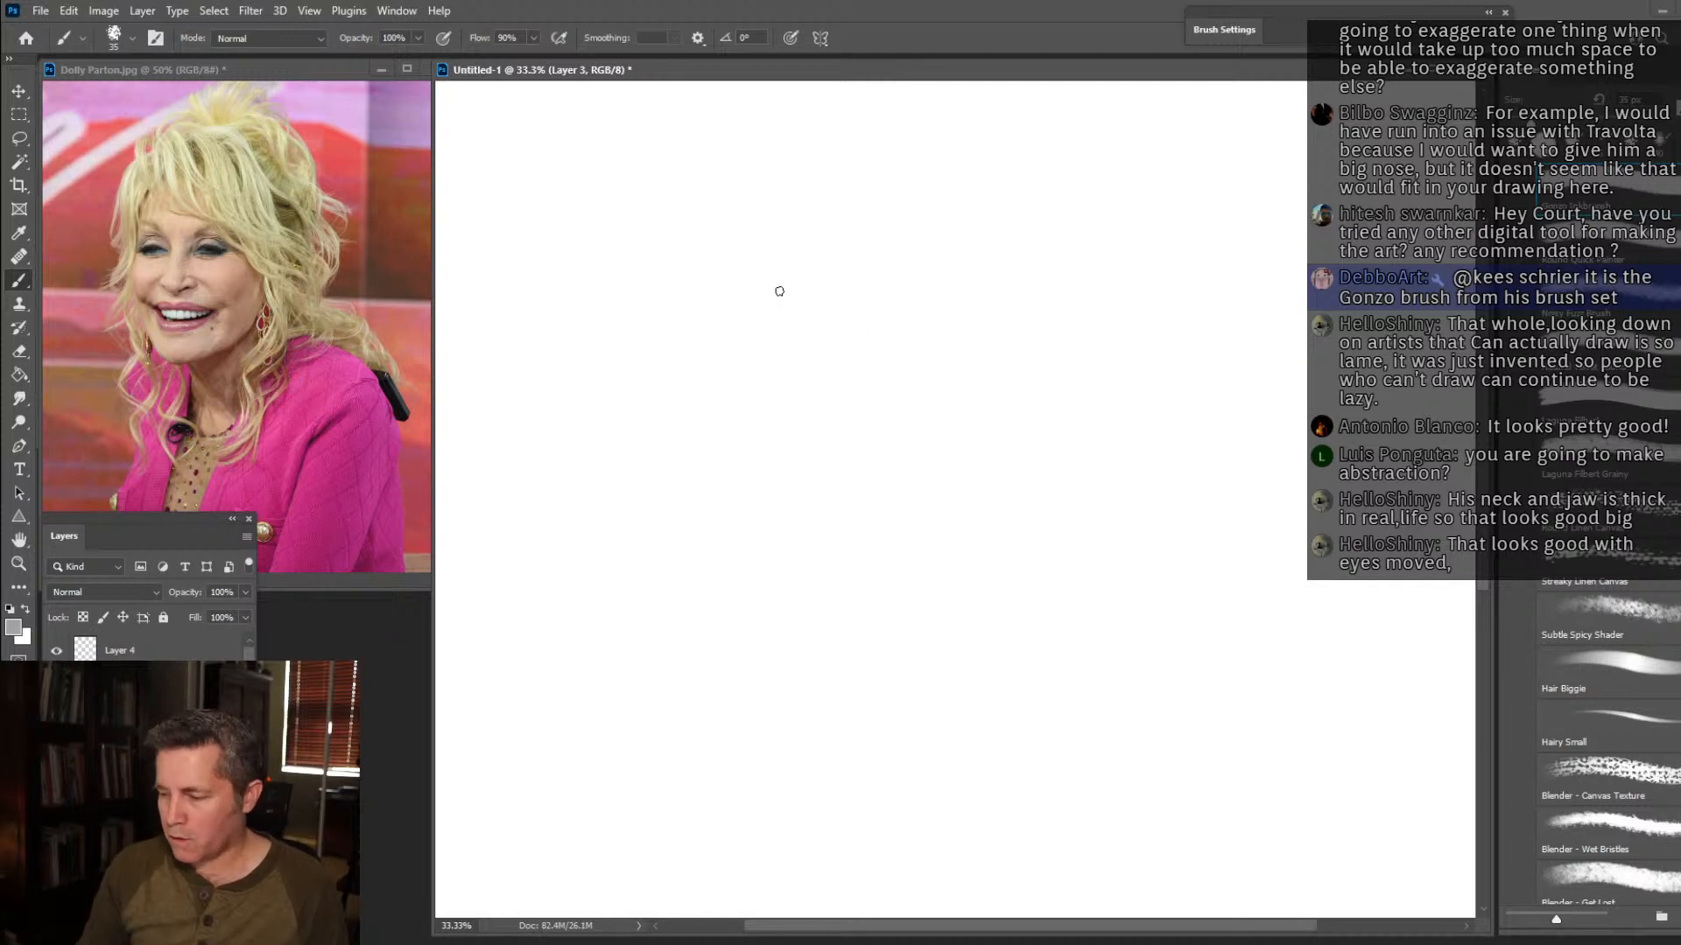
Rough in the tall, peaked hair silhouette with light strokes, from the crown down both sides of the head.
drag(732, 368, 738, 404)
mouse_move(709, 290)
mouse_down()
mouse_move(823, 159)
mouse_move(906, 127)
mouse_move(1069, 263)
mouse_up()
drag(997, 198, 1085, 374)
drag(683, 288, 706, 419)
drag(698, 346, 712, 410)
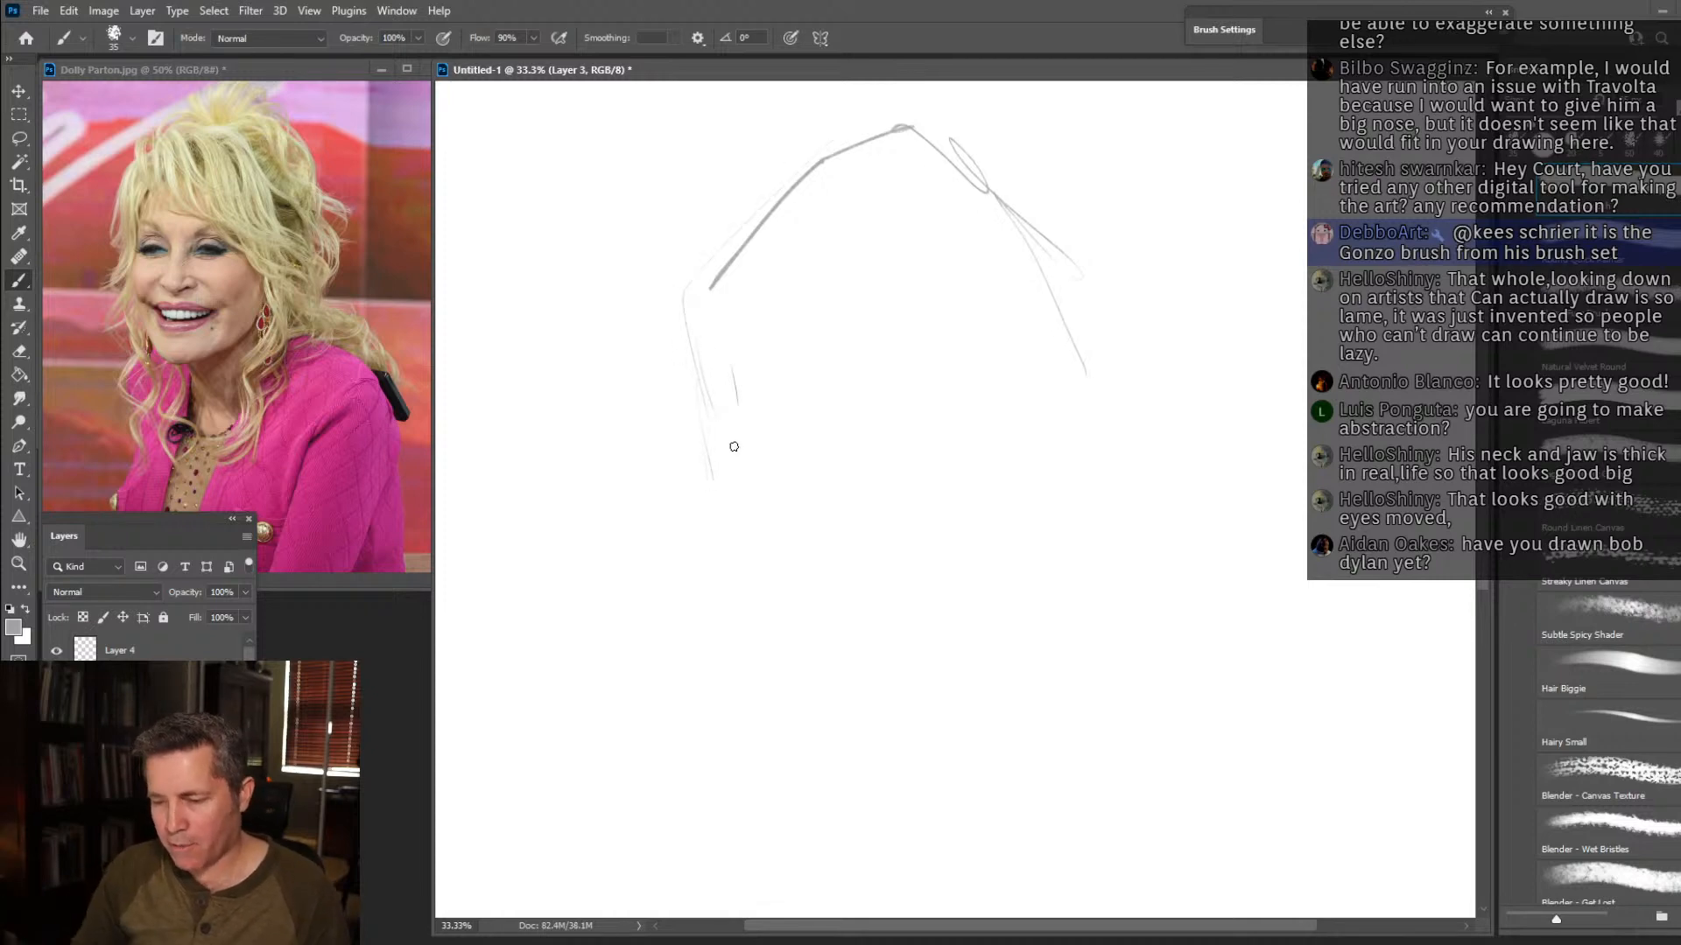
drag(723, 405, 742, 505)
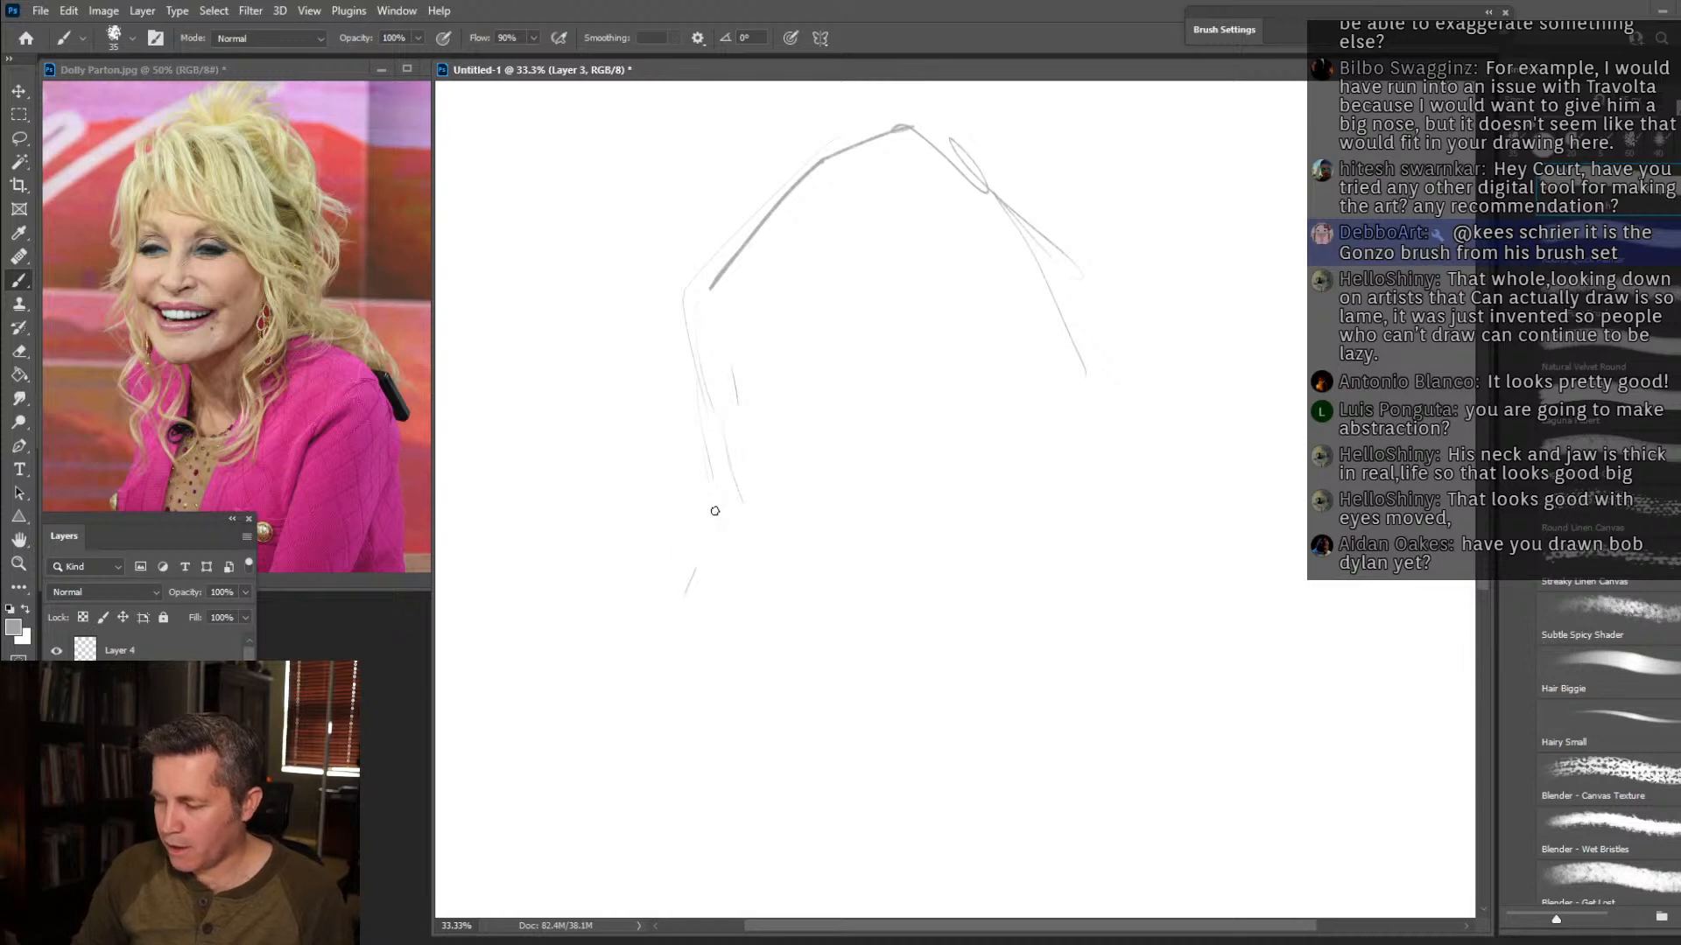
Raise the outer hair contour and sketch the slanting fringe edge and face outline with wide cheeks and a small, narrow chin.
mouse_move(1059, 274)
mouse_down()
mouse_move(964, 117)
mouse_move(698, 236)
mouse_move(682, 402)
mouse_up()
mouse_move(755, 519)
mouse_down()
mouse_move(933, 551)
mouse_move(845, 489)
mouse_move(950, 524)
mouse_move(1012, 568)
mouse_move(1062, 695)
mouse_move(993, 742)
mouse_move(1014, 726)
mouse_move(923, 742)
mouse_move(957, 729)
mouse_move(828, 845)
mouse_move(766, 788)
mouse_up()
mouse_move(747, 729)
mouse_down()
mouse_move(690, 650)
mouse_move(733, 600)
mouse_up()
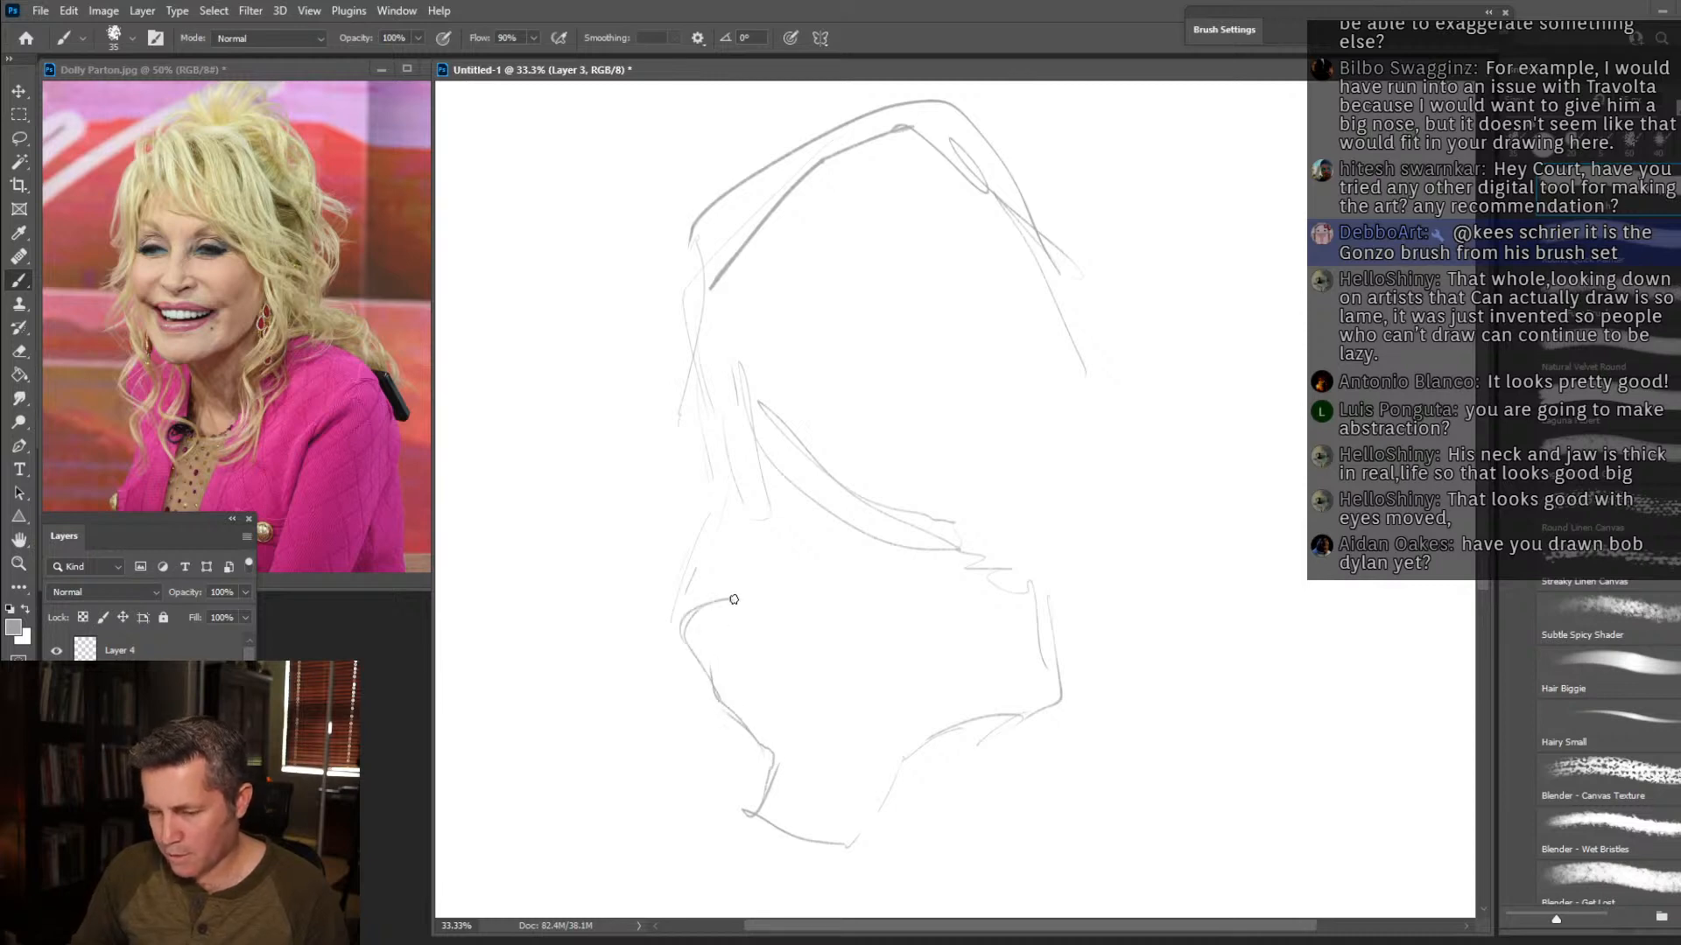
mouse_move(744, 600)
mouse_down()
mouse_move(784, 439)
mouse_move(743, 588)
mouse_move(685, 617)
mouse_move(695, 666)
mouse_move(677, 649)
mouse_move(768, 772)
mouse_move(770, 754)
mouse_move(760, 822)
mouse_move(792, 851)
mouse_move(858, 847)
mouse_move(956, 729)
mouse_up()
mouse_move(915, 782)
mouse_down()
mouse_move(1067, 698)
mouse_move(1061, 597)
mouse_move(911, 528)
mouse_move(814, 451)
mouse_up()
Sketch the long wavy locks falling on both sides of the face and a taller, fuller crown behind the fringe.
mouse_move(718, 298)
mouse_down()
mouse_move(694, 517)
mouse_move(708, 531)
mouse_move(697, 520)
mouse_move(651, 718)
mouse_move(637, 842)
mouse_up()
drag(1002, 560, 1041, 842)
drag(1073, 534, 1077, 917)
drag(1094, 810, 1083, 917)
mouse_move(971, 147)
mouse_down()
mouse_move(1029, 138)
mouse_move(1099, 266)
mouse_up()
drag(933, 118, 1020, 83)
drag(1054, 85, 1125, 313)
mouse_move(1064, 166)
mouse_down()
mouse_move(1107, 204)
mouse_move(1208, 490)
mouse_move(1173, 751)
mouse_move(1191, 871)
mouse_up()
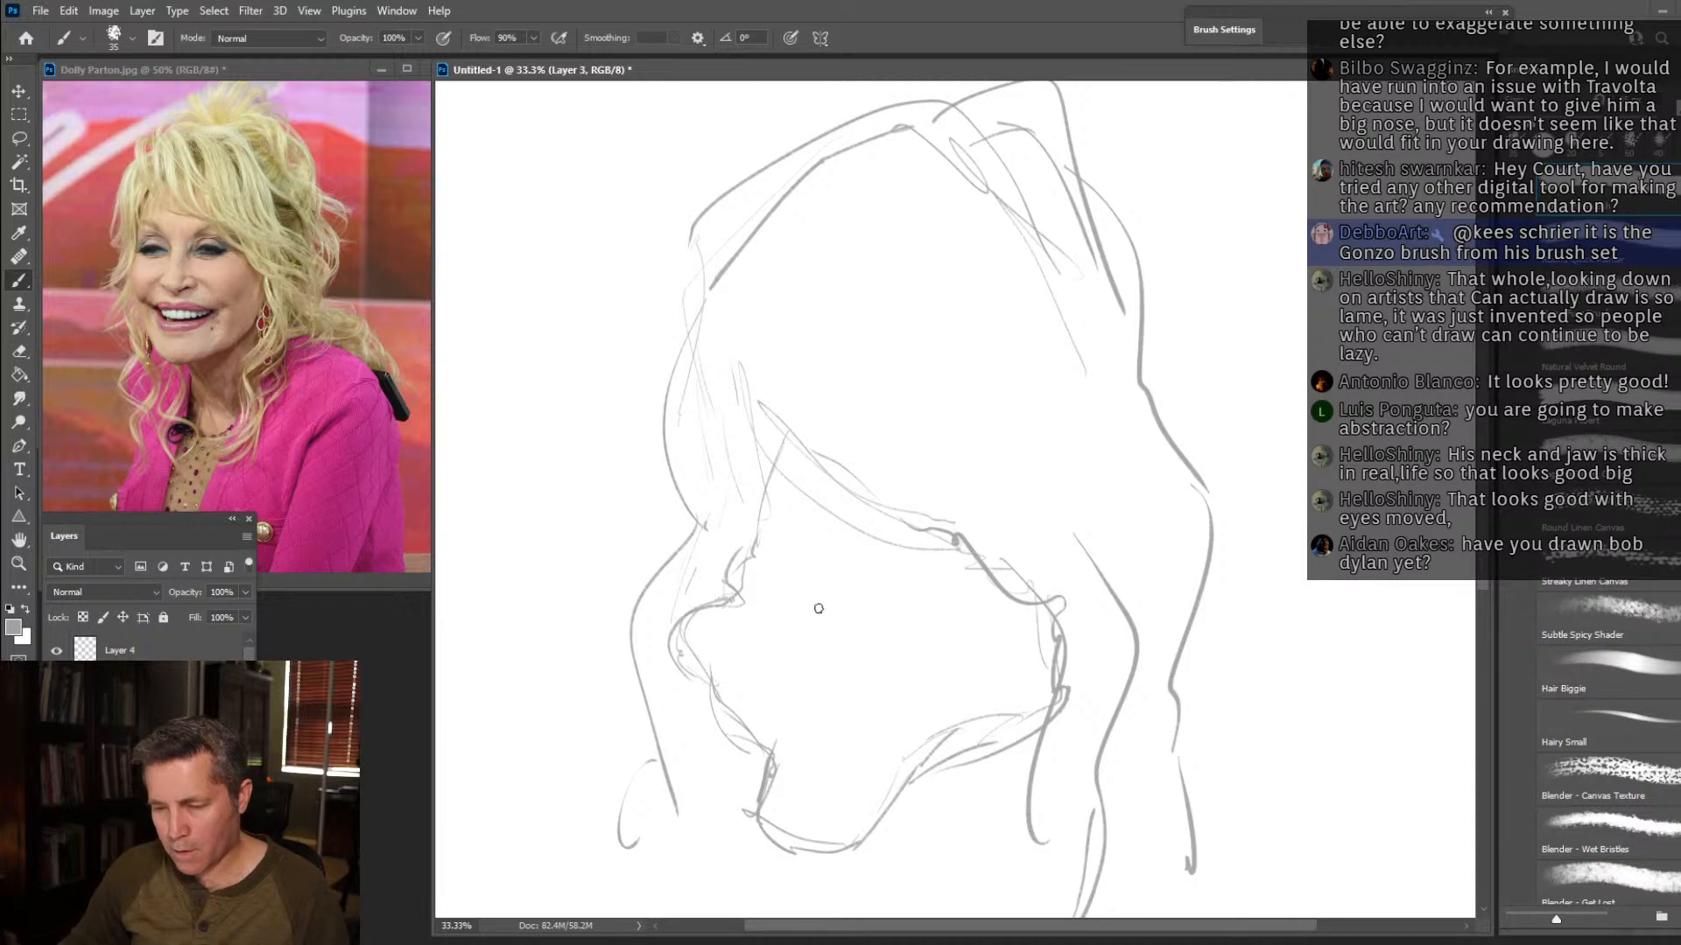
Mark the face's centre and eye guidelines and sketch the narrow smiling eyes with high arched eyebrows above them.
mouse_move(823, 516)
mouse_down()
mouse_move(807, 655)
mouse_move(823, 735)
mouse_move(800, 819)
mouse_up()
mouse_move(819, 727)
mouse_down()
mouse_move(815, 604)
mouse_move(788, 604)
mouse_move(927, 606)
mouse_up()
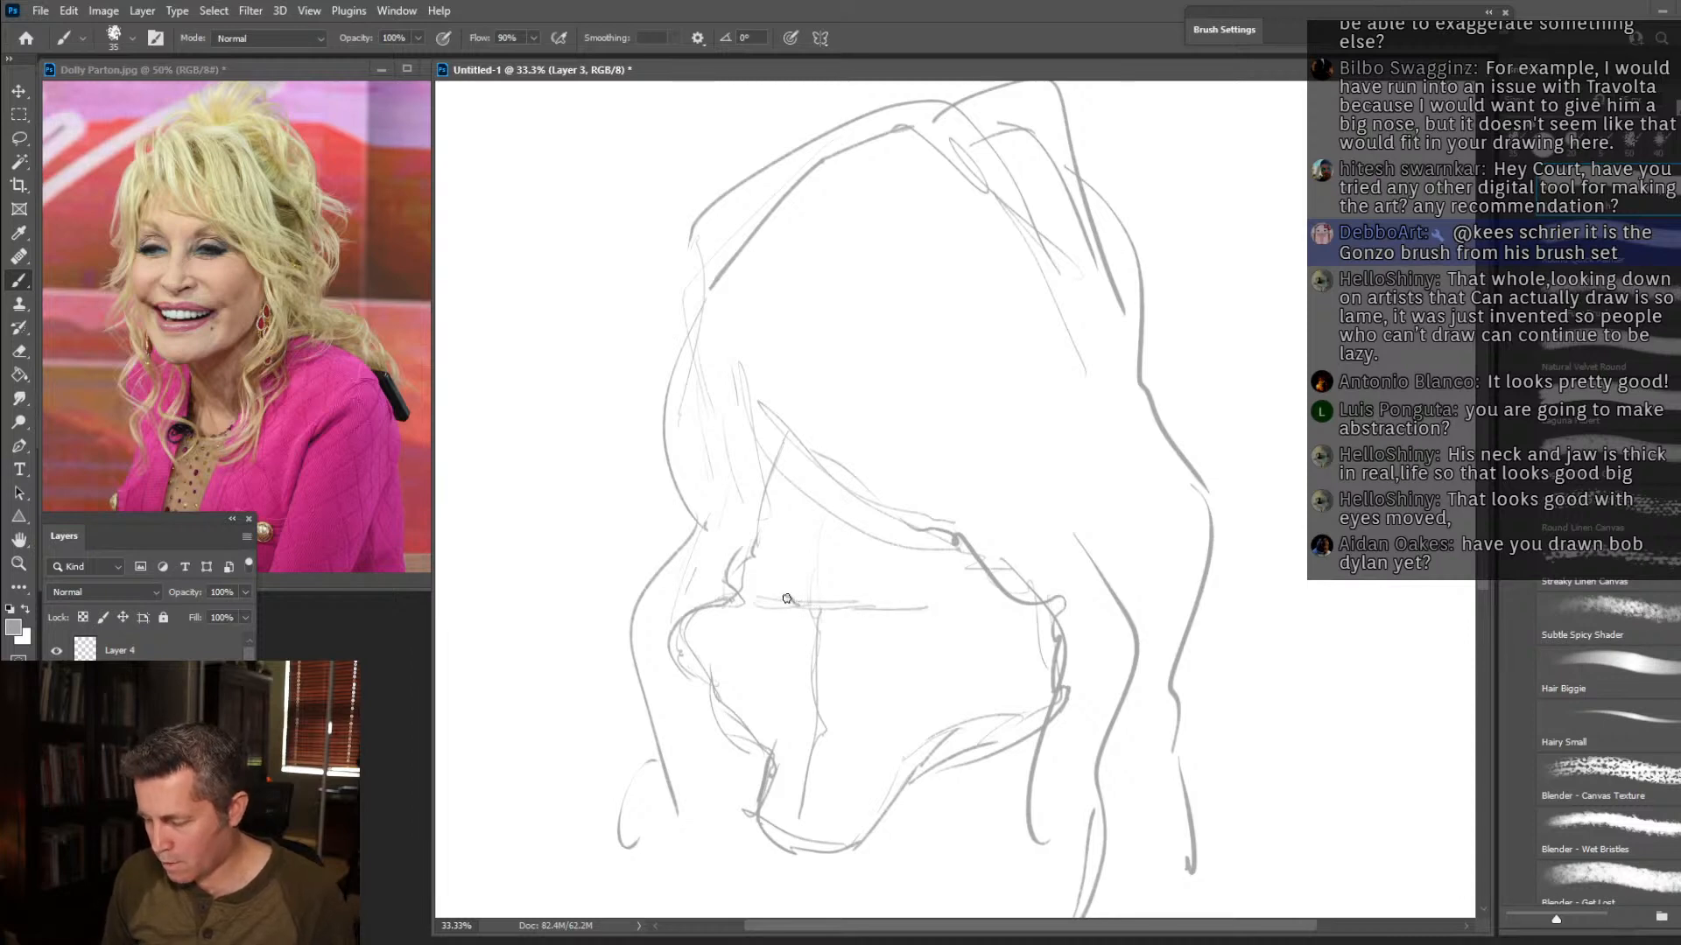
mouse_move(779, 595)
mouse_down()
mouse_move(761, 577)
mouse_move(784, 576)
mouse_move(756, 597)
mouse_up()
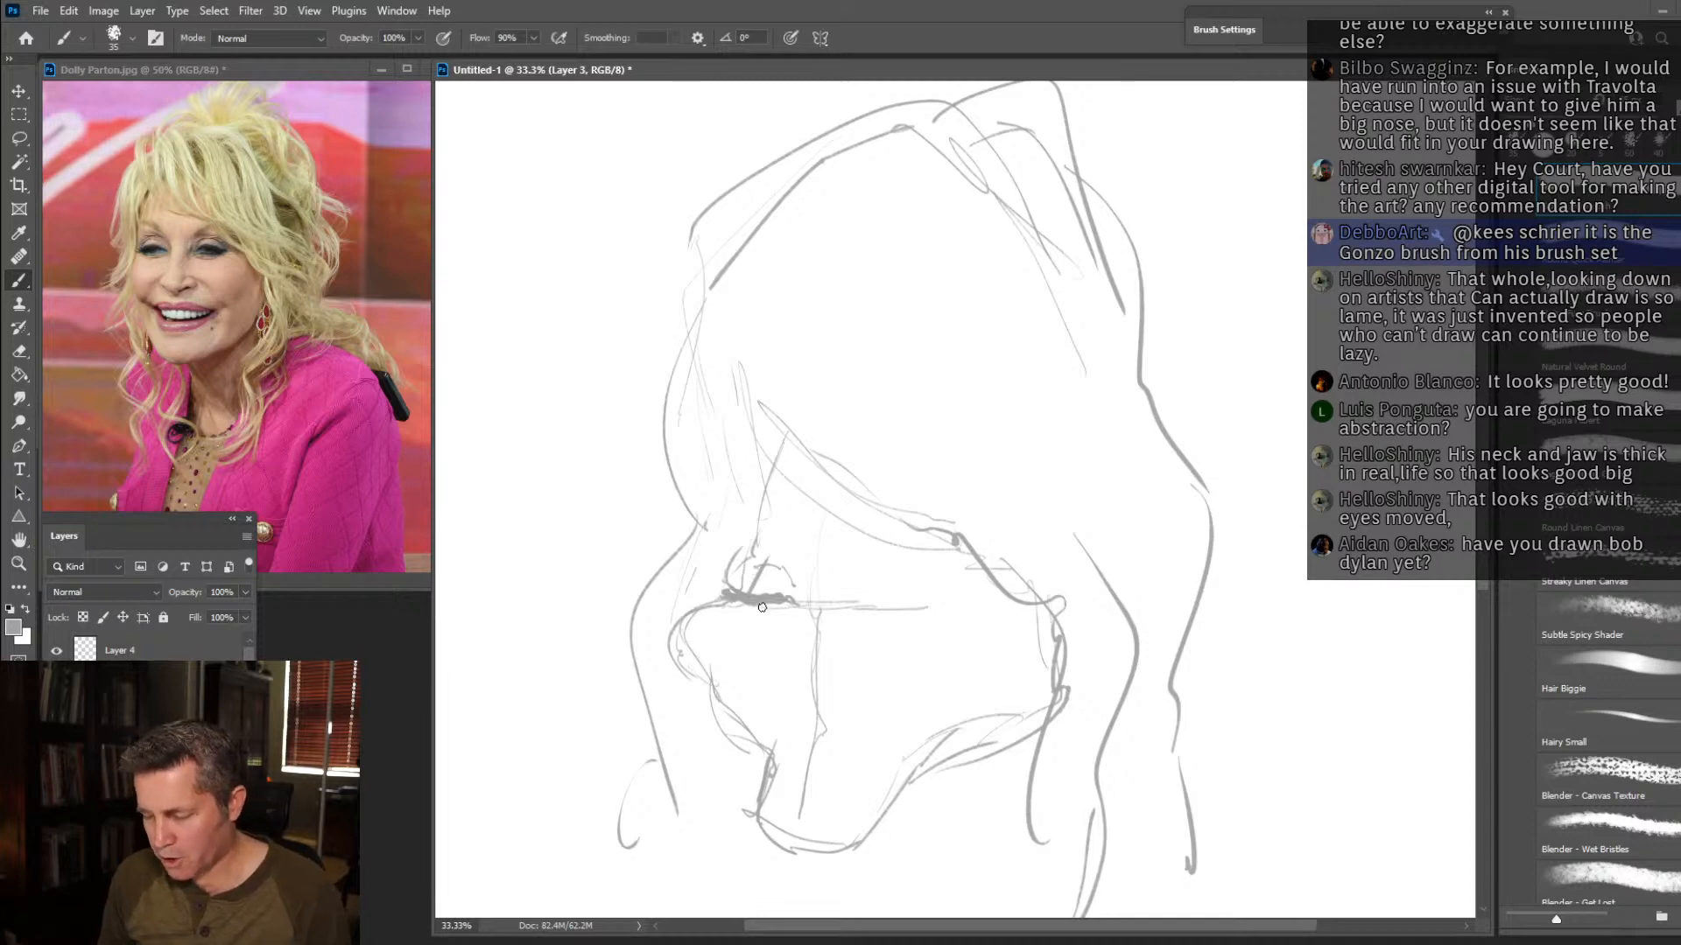
drag(754, 612, 781, 610)
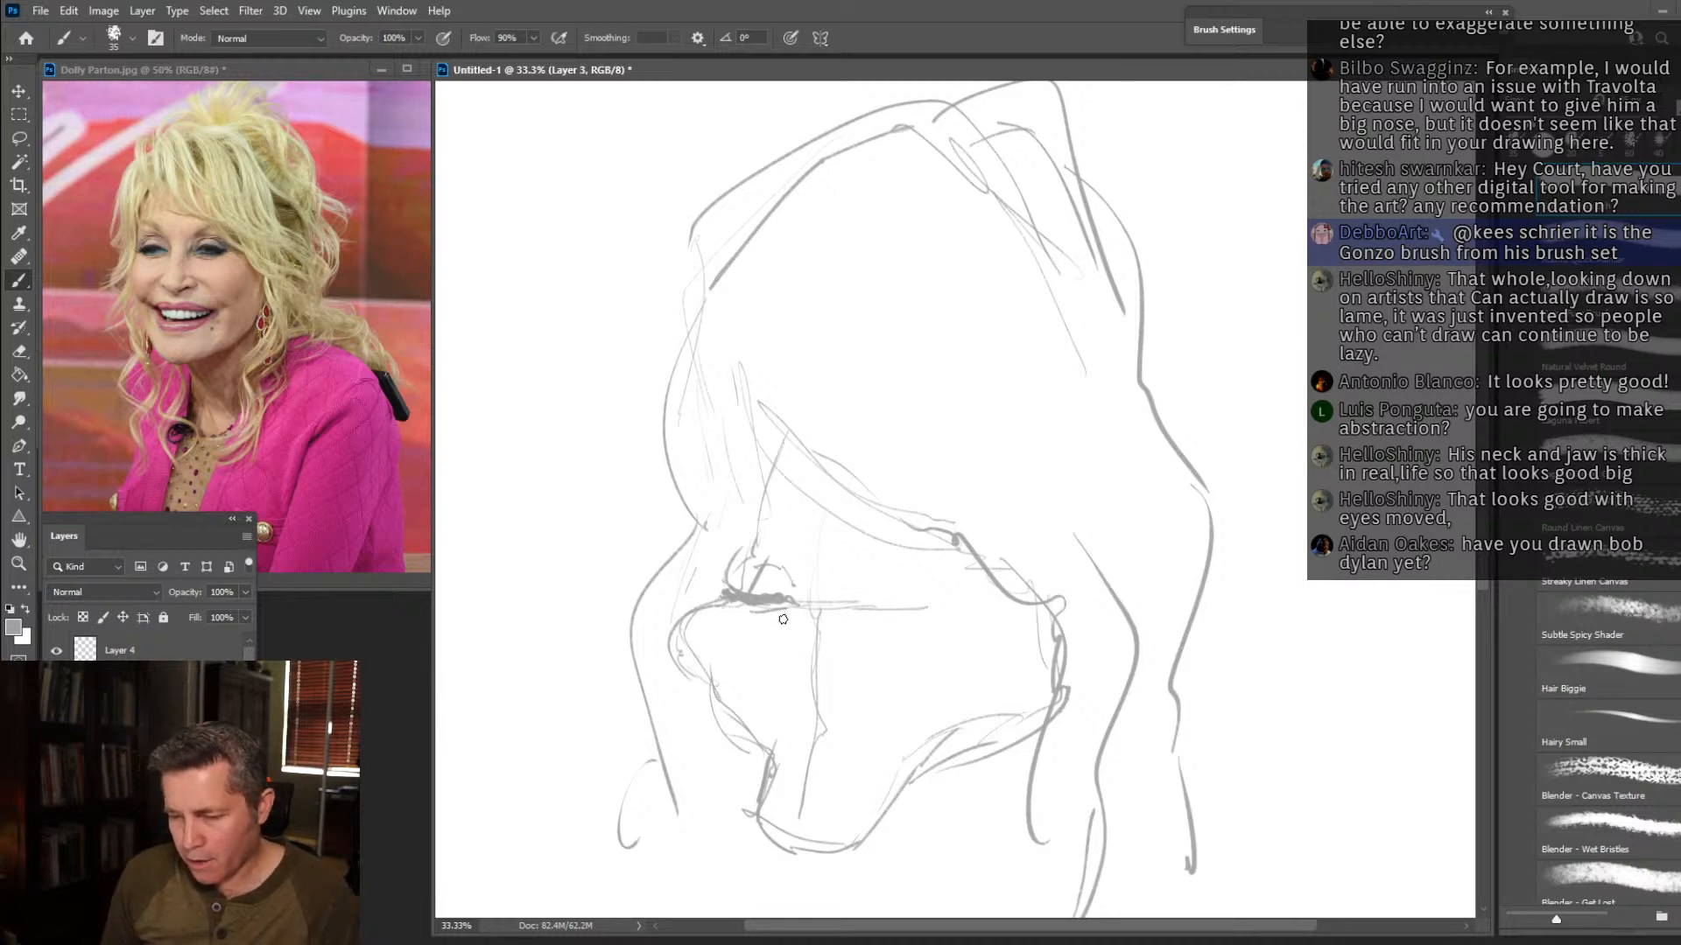
drag(771, 613, 789, 612)
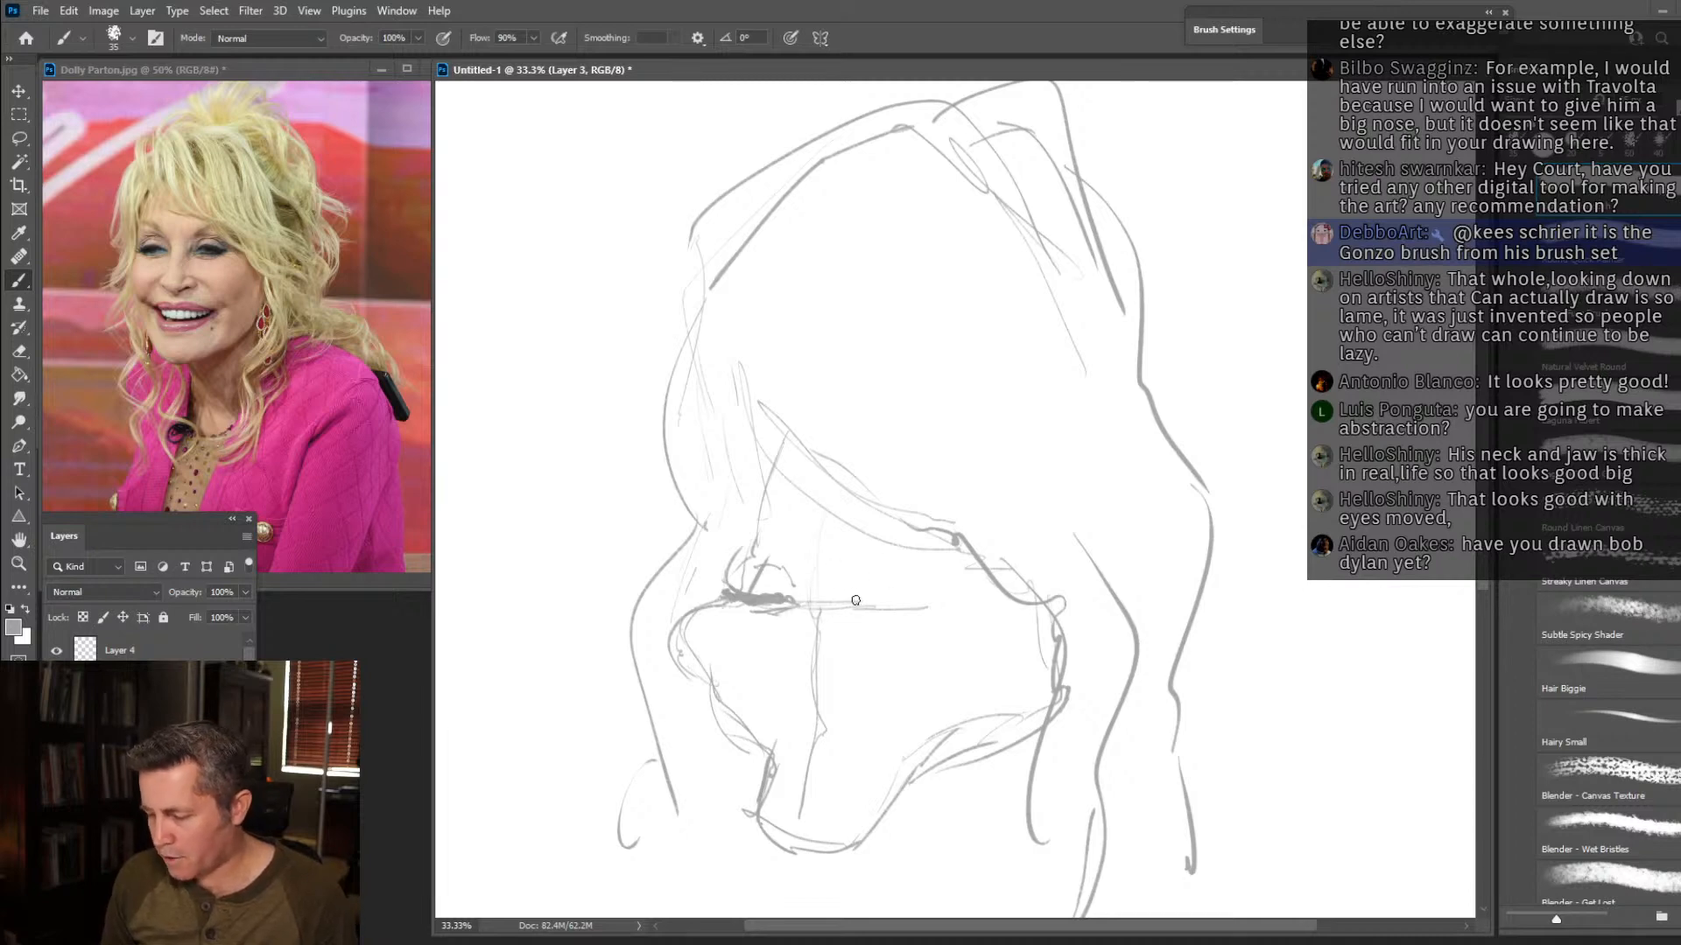
mouse_move(873, 602)
mouse_down()
mouse_move(941, 611)
mouse_move(883, 573)
mouse_move(900, 572)
mouse_move(848, 597)
mouse_up()
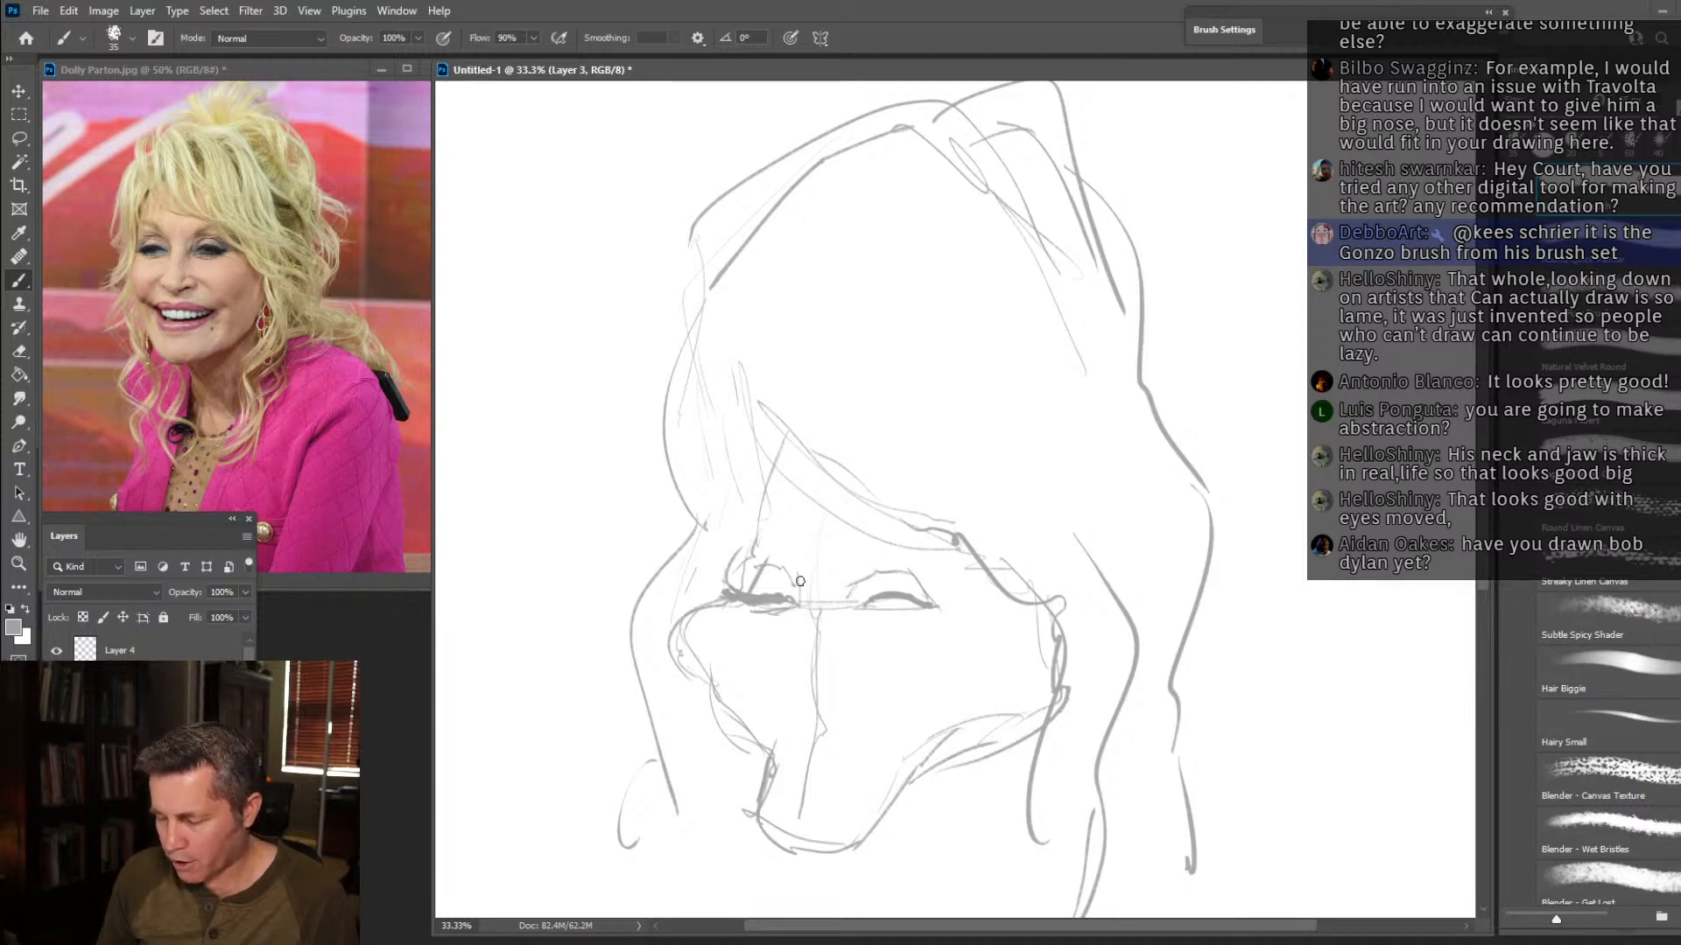
mouse_move(789, 552)
mouse_down()
mouse_move(741, 535)
mouse_move(749, 511)
mouse_move(736, 553)
mouse_move(770, 433)
mouse_up()
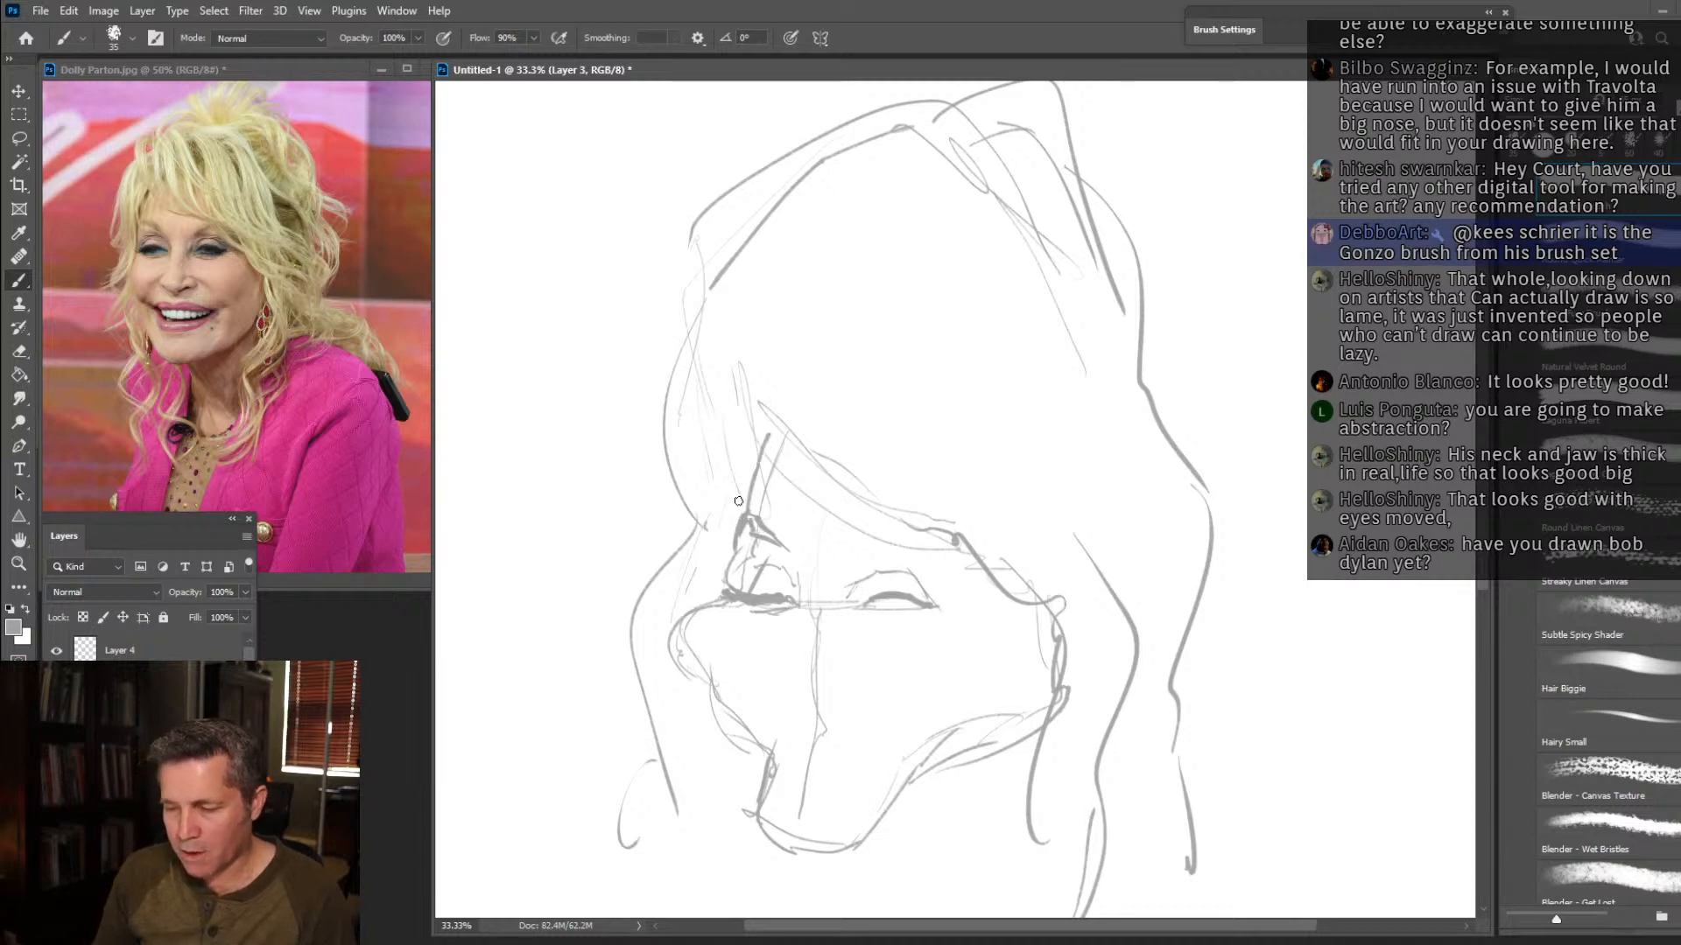
mouse_move(849, 548)
mouse_down()
mouse_move(881, 508)
mouse_move(928, 519)
mouse_move(870, 529)
mouse_up()
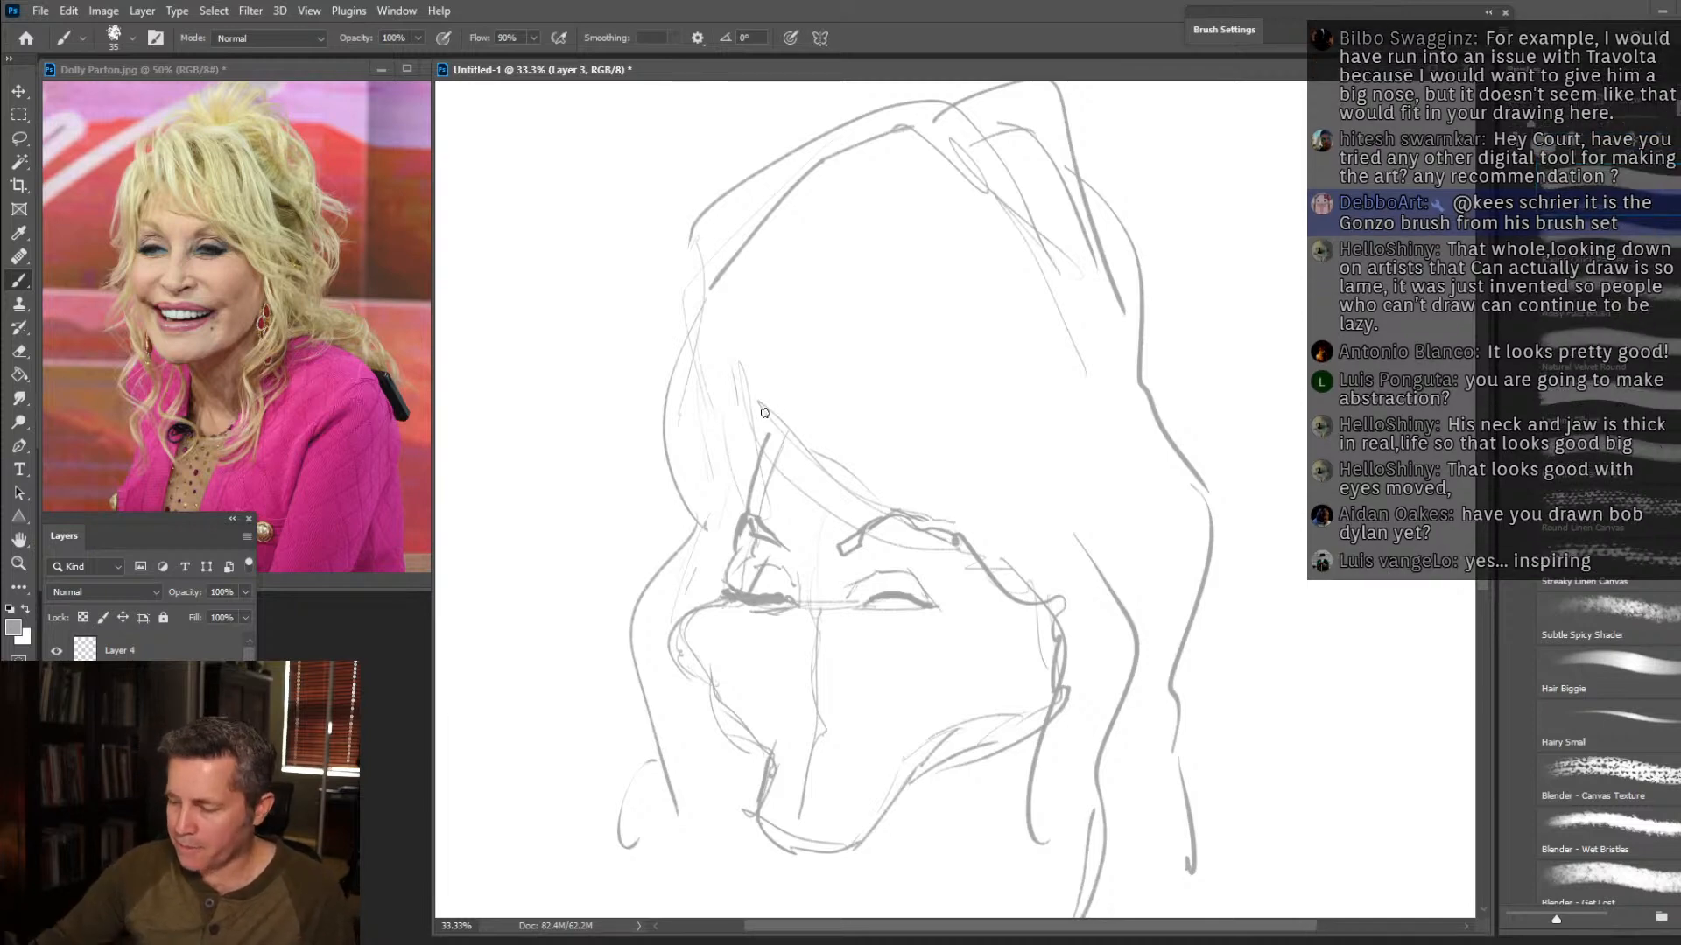
Define the forehead hairline and fill the fringe with strands sweeping diagonally down across the brow.
mouse_move(784, 447)
mouse_down()
mouse_move(749, 424)
mouse_move(685, 280)
mouse_move(758, 170)
mouse_move(912, 438)
mouse_move(865, 289)
mouse_move(781, 214)
mouse_move(783, 290)
mouse_move(824, 380)
mouse_move(822, 462)
mouse_up()
mouse_move(776, 392)
mouse_down()
mouse_move(827, 486)
mouse_move(777, 315)
mouse_move(902, 512)
mouse_move(734, 245)
mouse_move(742, 317)
mouse_up()
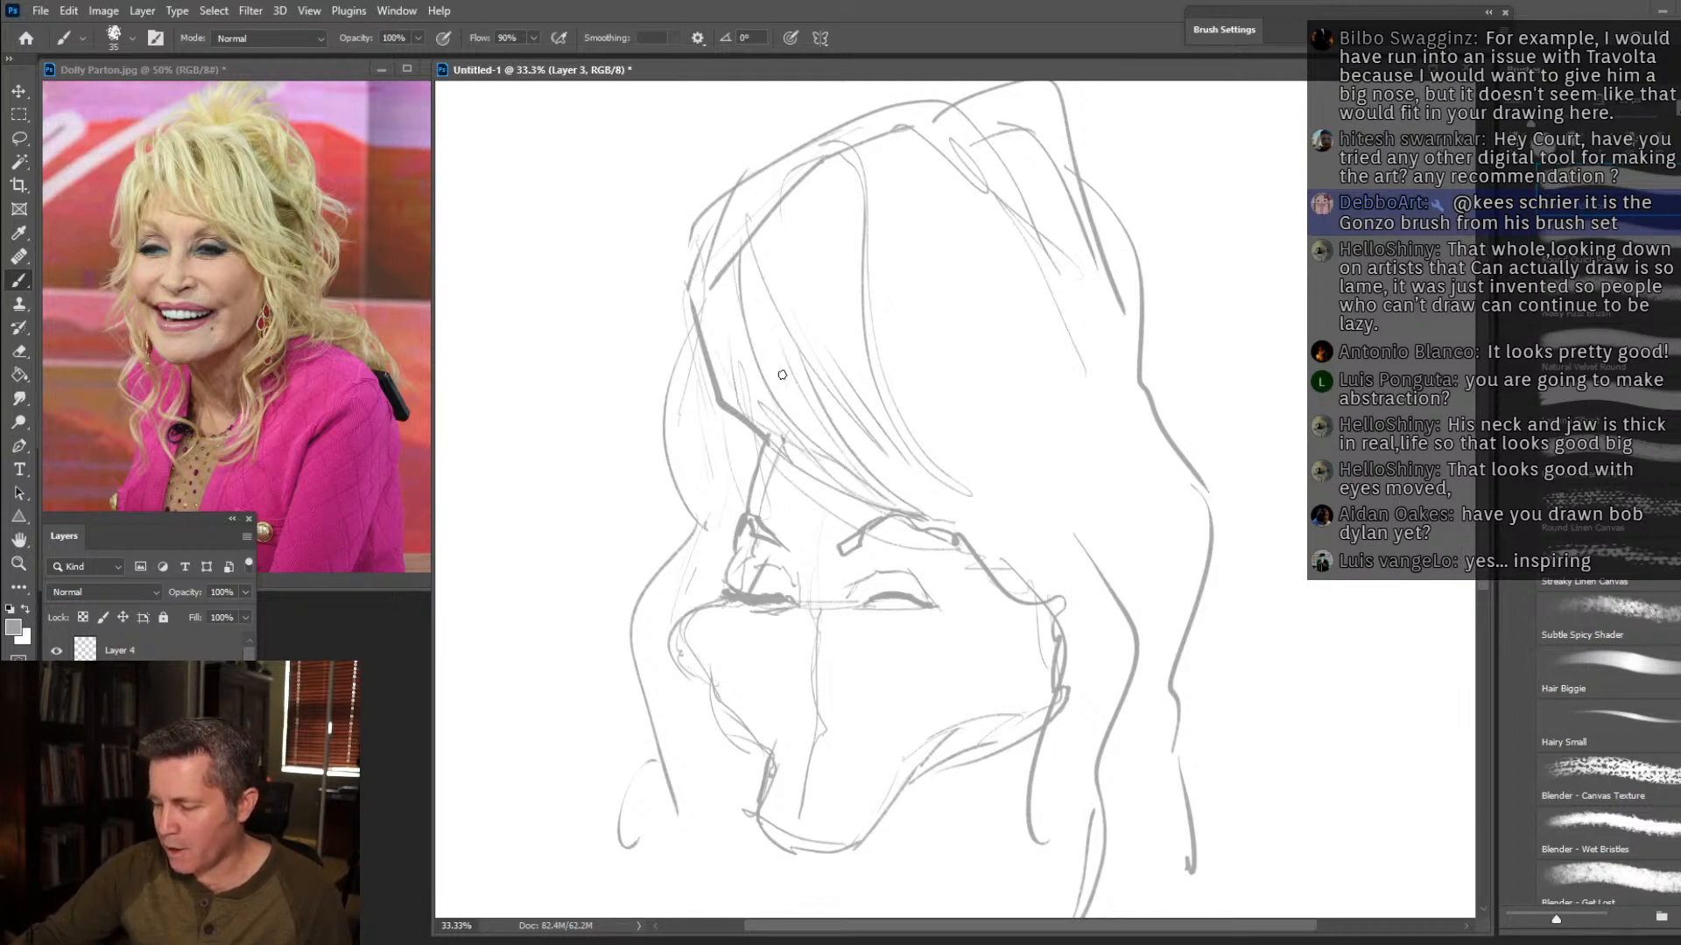
drag(955, 528, 1005, 547)
mouse_move(980, 519)
mouse_down()
mouse_move(1064, 620)
mouse_move(1010, 564)
mouse_move(979, 492)
mouse_up()
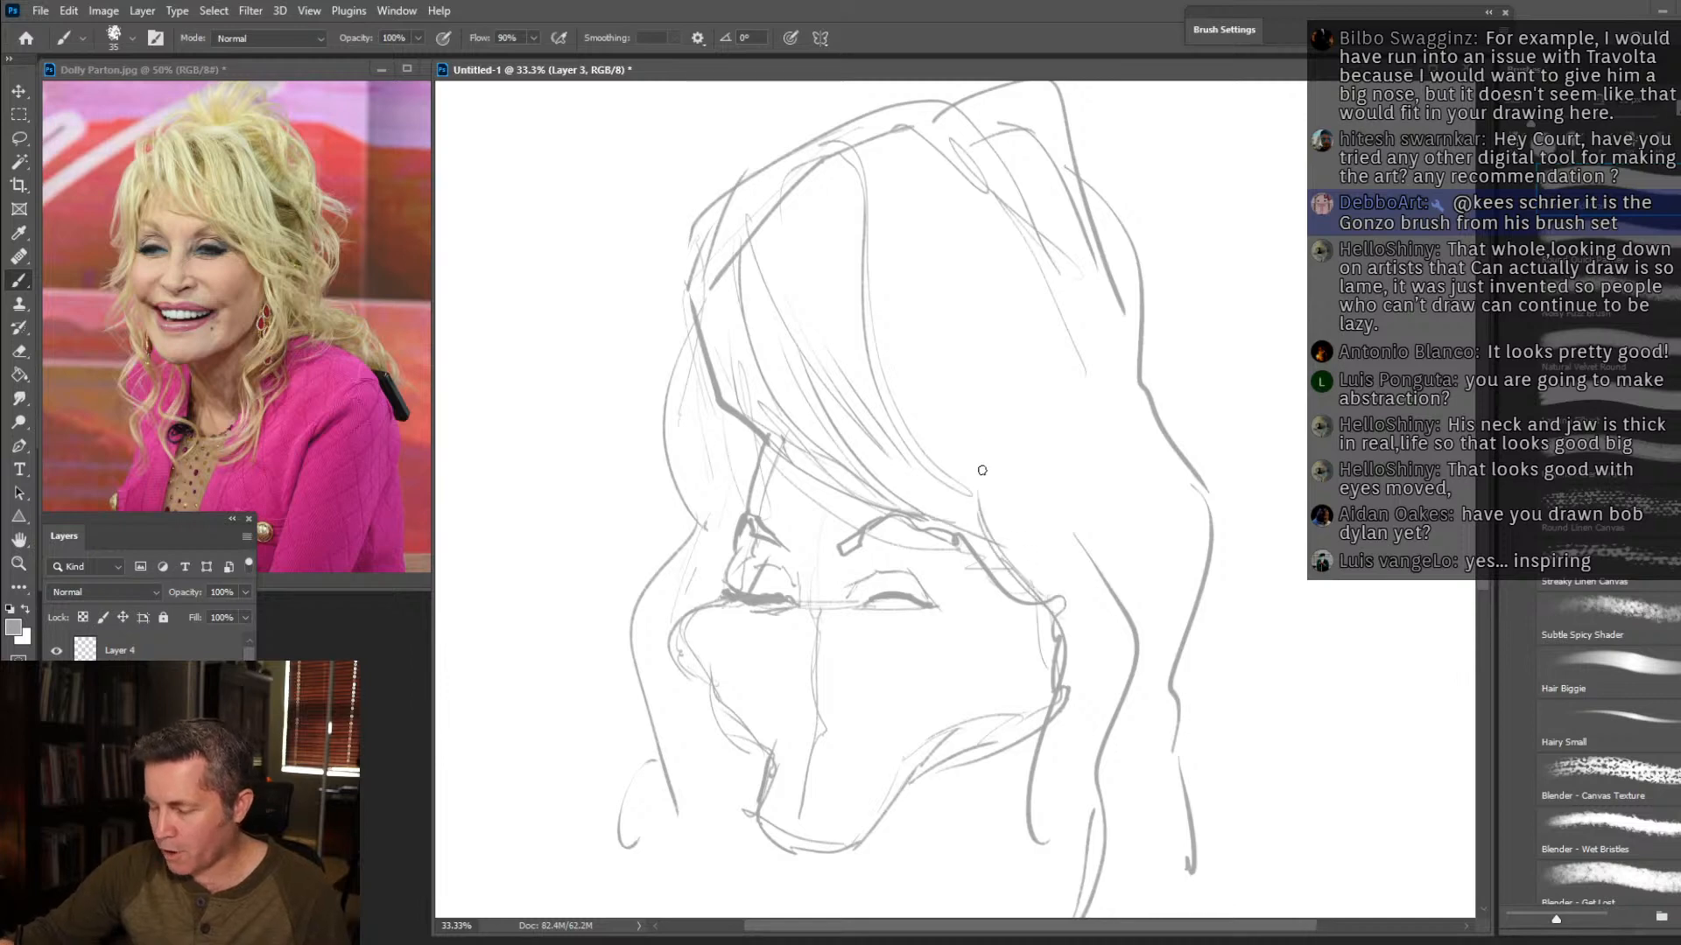
drag(896, 279, 940, 396)
drag(895, 322, 971, 508)
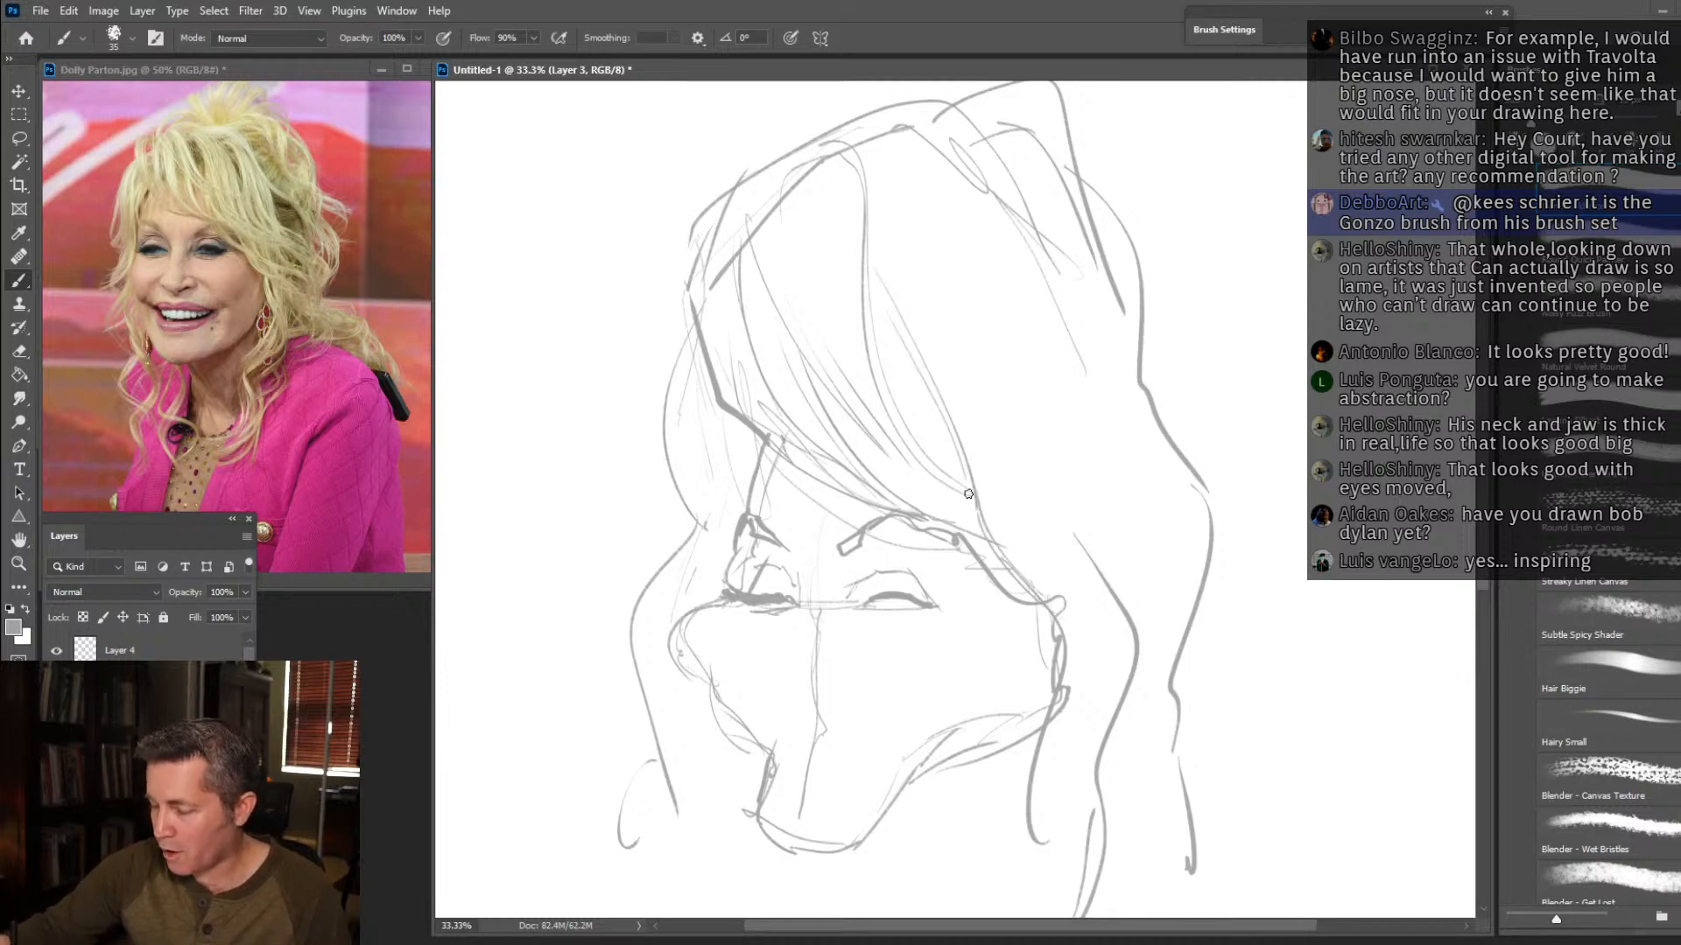
Add long curved strands through the back hair mass, from the crown down toward the side locks.
mouse_move(889, 192)
mouse_down()
mouse_move(994, 286)
mouse_move(1060, 483)
mouse_up()
drag(1053, 399, 1098, 558)
drag(1081, 474, 1141, 618)
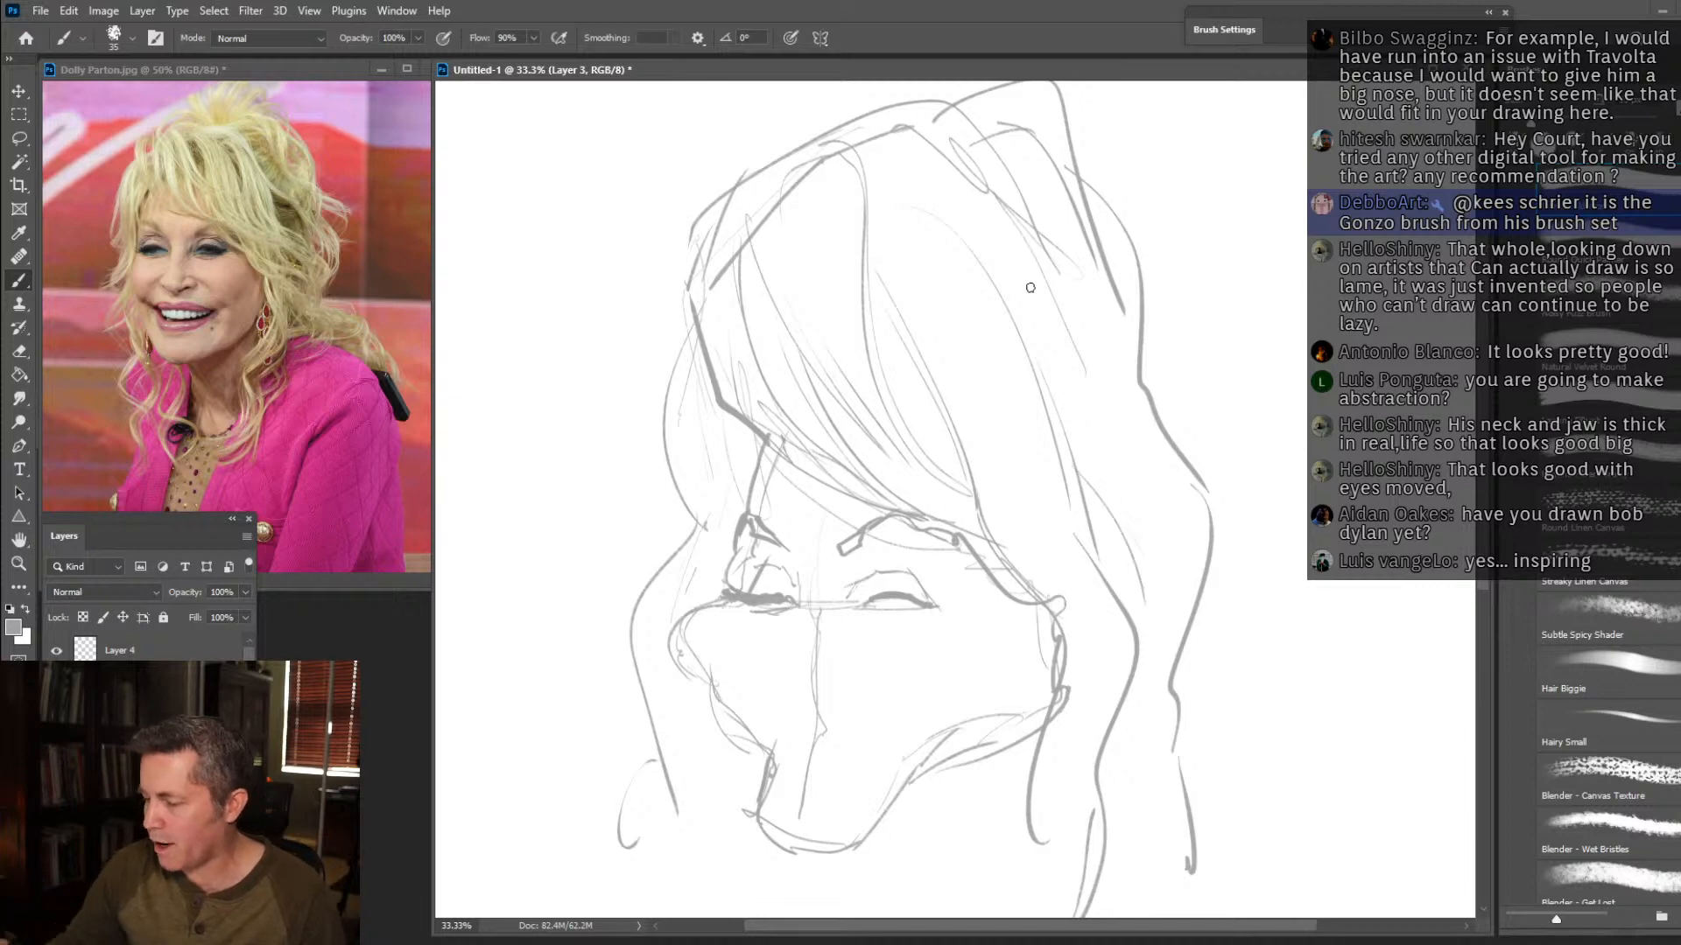
mouse_move(942, 191)
mouse_down()
mouse_move(1089, 354)
mouse_move(964, 213)
mouse_move(1074, 316)
mouse_up()
drag(1013, 237, 1072, 329)
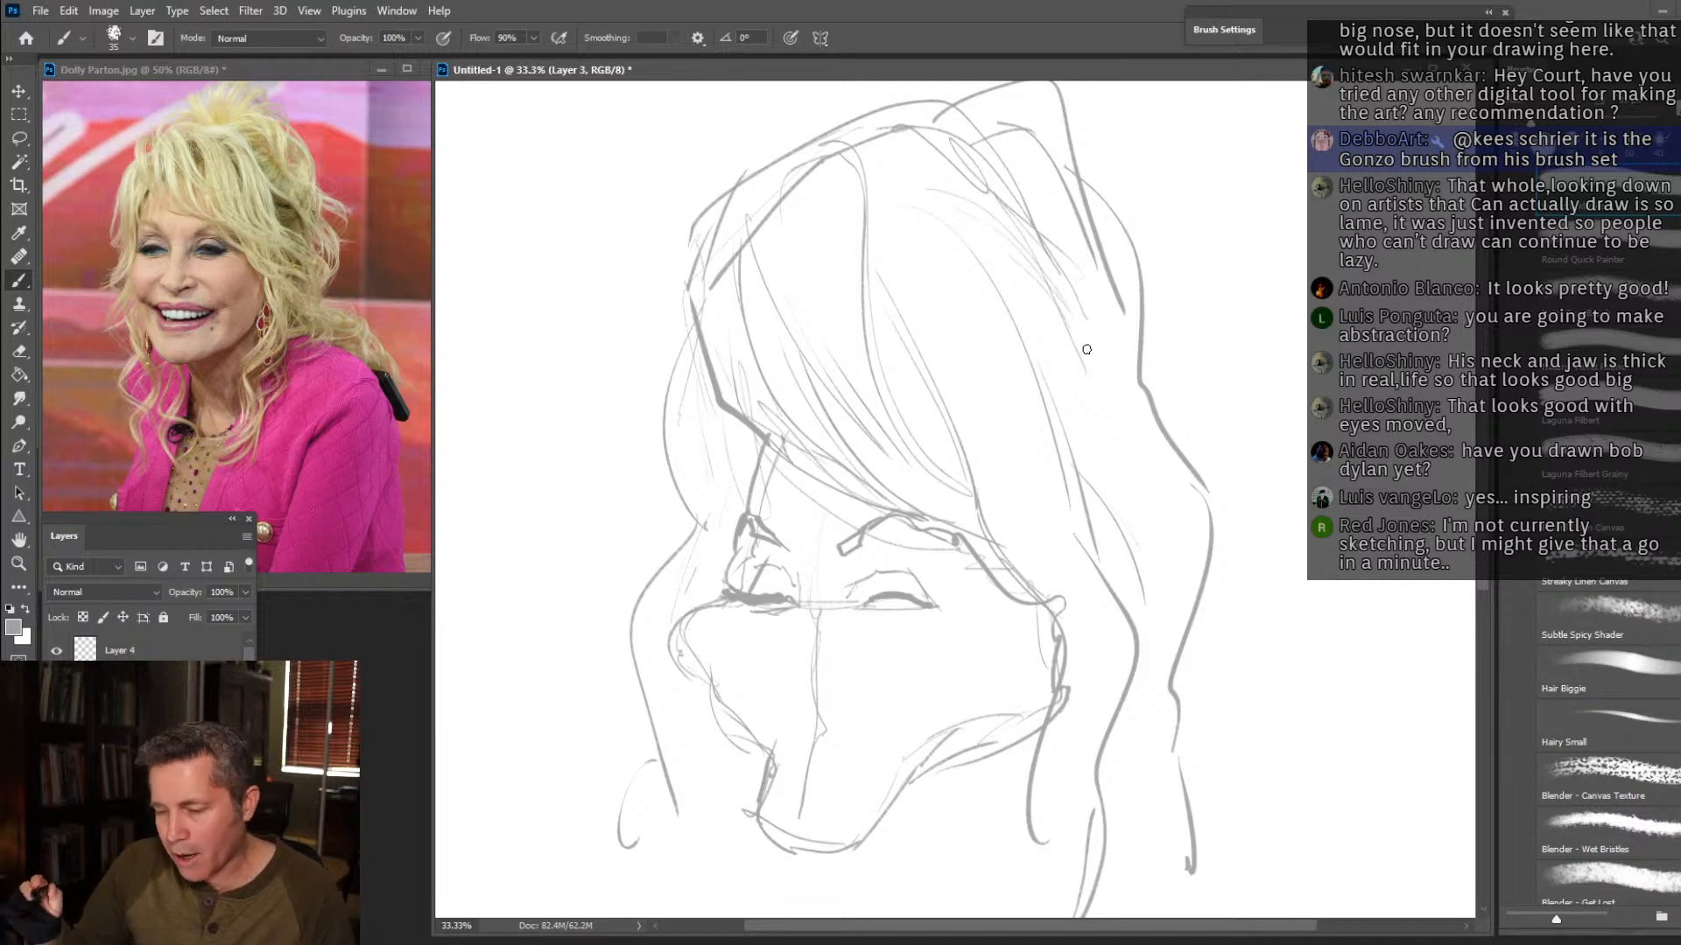
drag(1086, 379, 1157, 404)
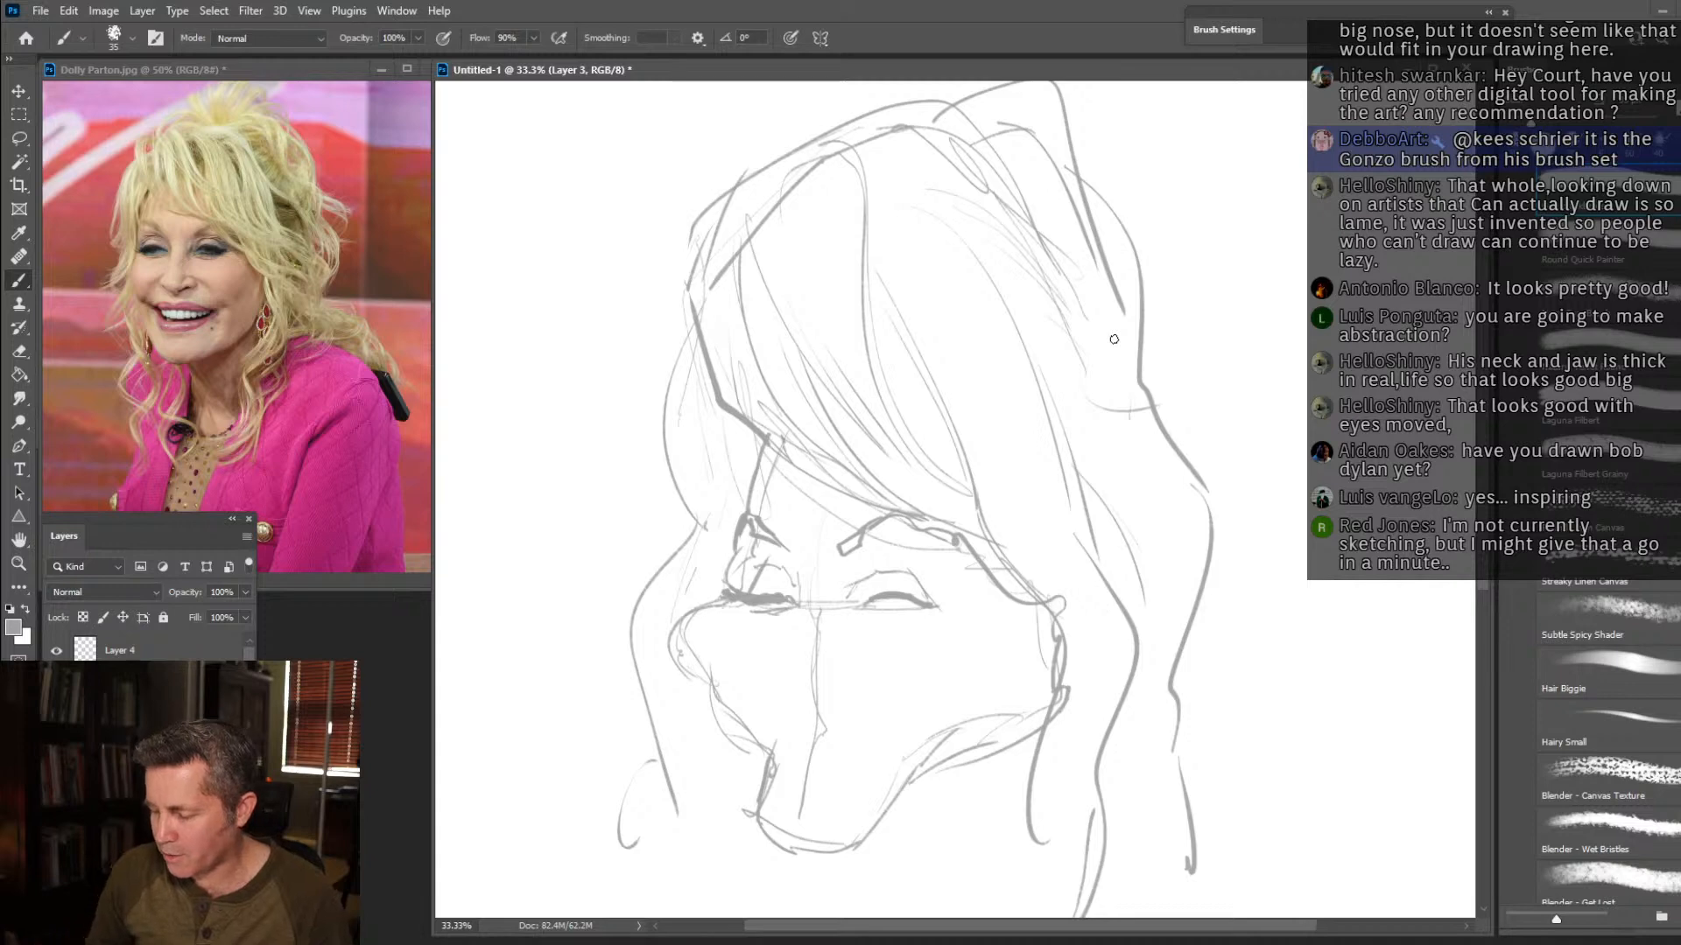
Darken the eyelids of both eyes, adding heavy flared lashes and the inner corner beside the nose bridge.
mouse_move(898, 594)
mouse_down()
mouse_move(852, 608)
mouse_move(915, 609)
mouse_move(888, 578)
mouse_move(926, 597)
mouse_move(905, 570)
mouse_move(755, 596)
mouse_up()
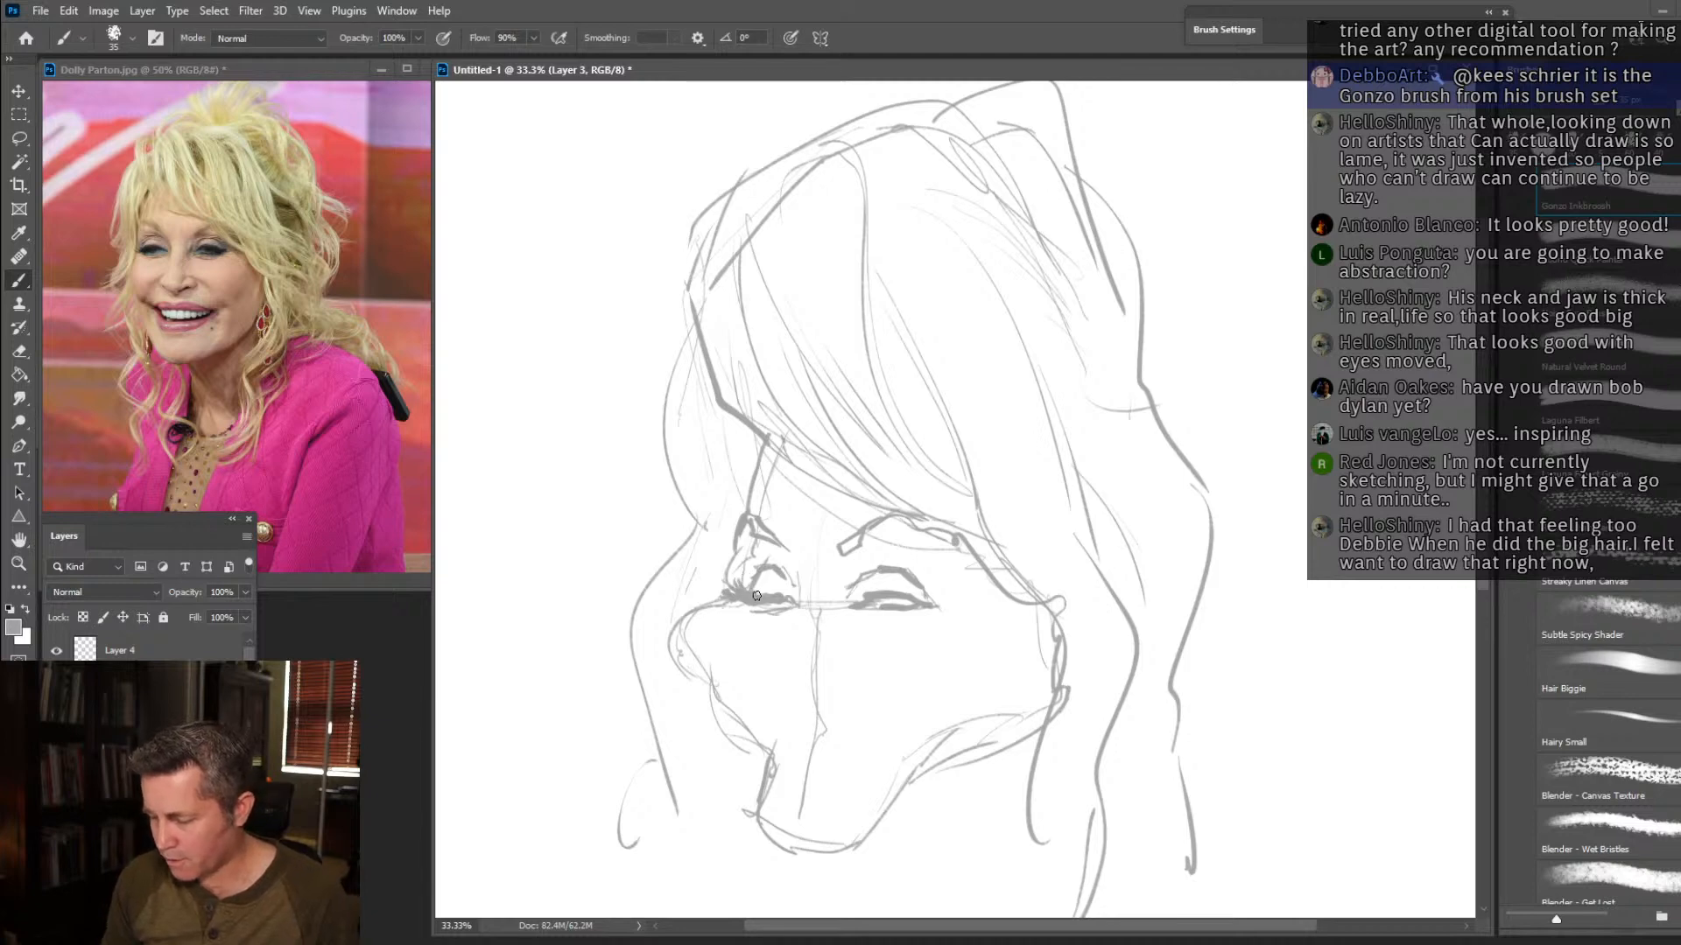
mouse_move(893, 606)
mouse_down()
mouse_move(923, 588)
mouse_move(987, 601)
mouse_up()
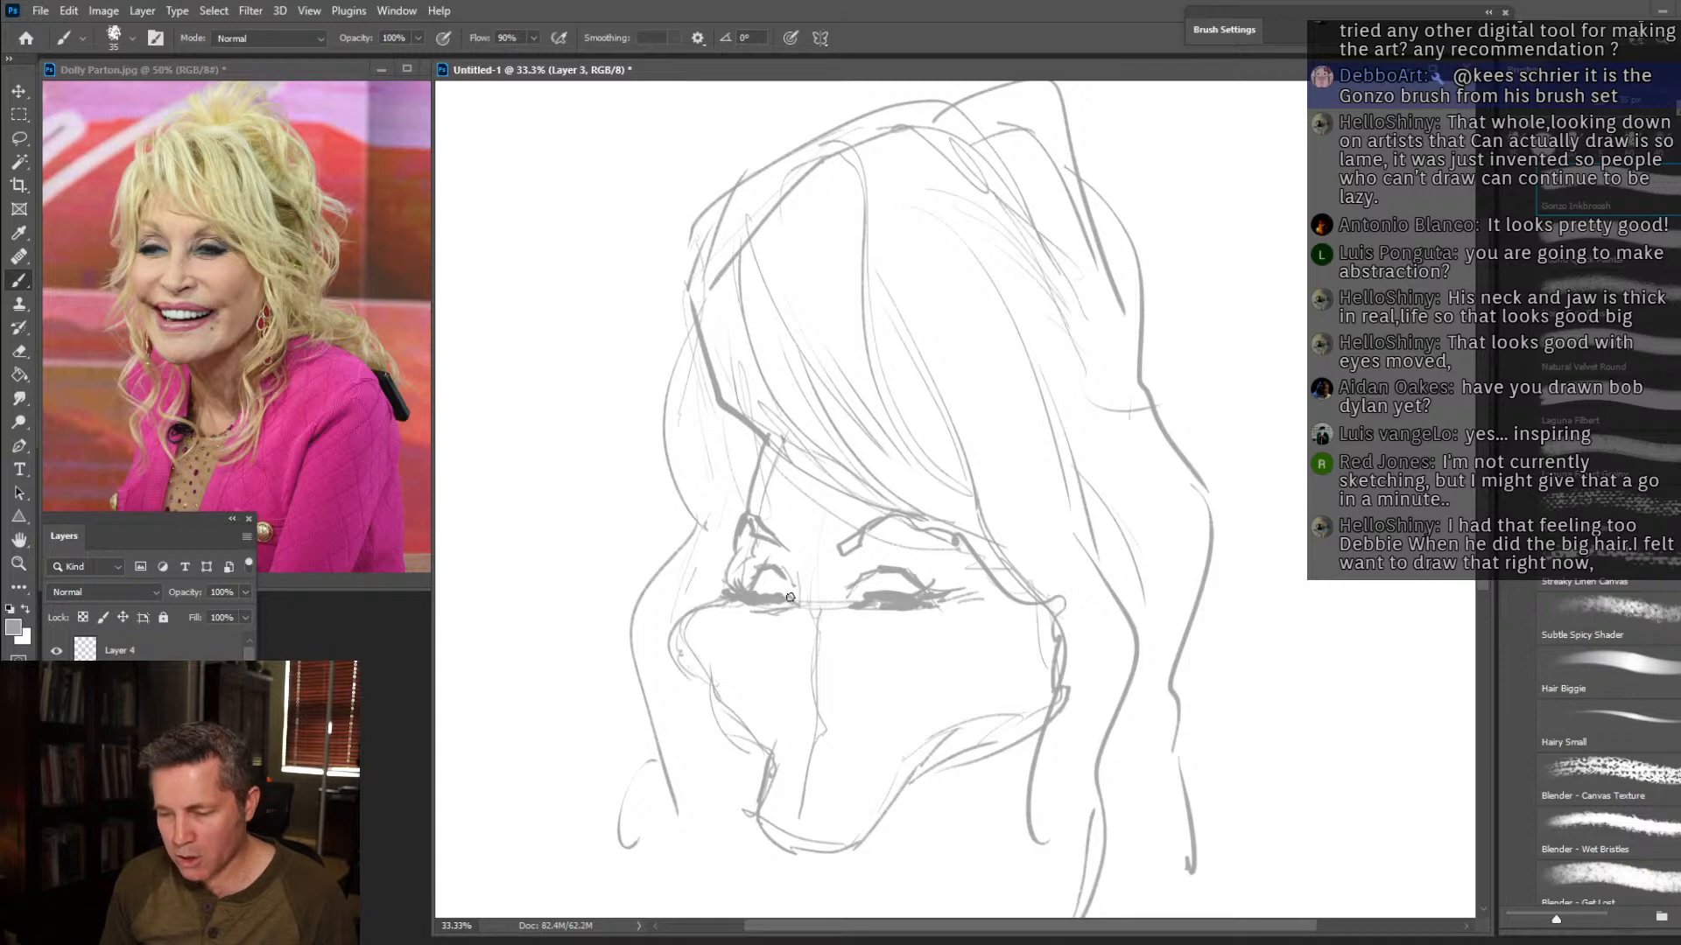
drag(793, 584, 800, 601)
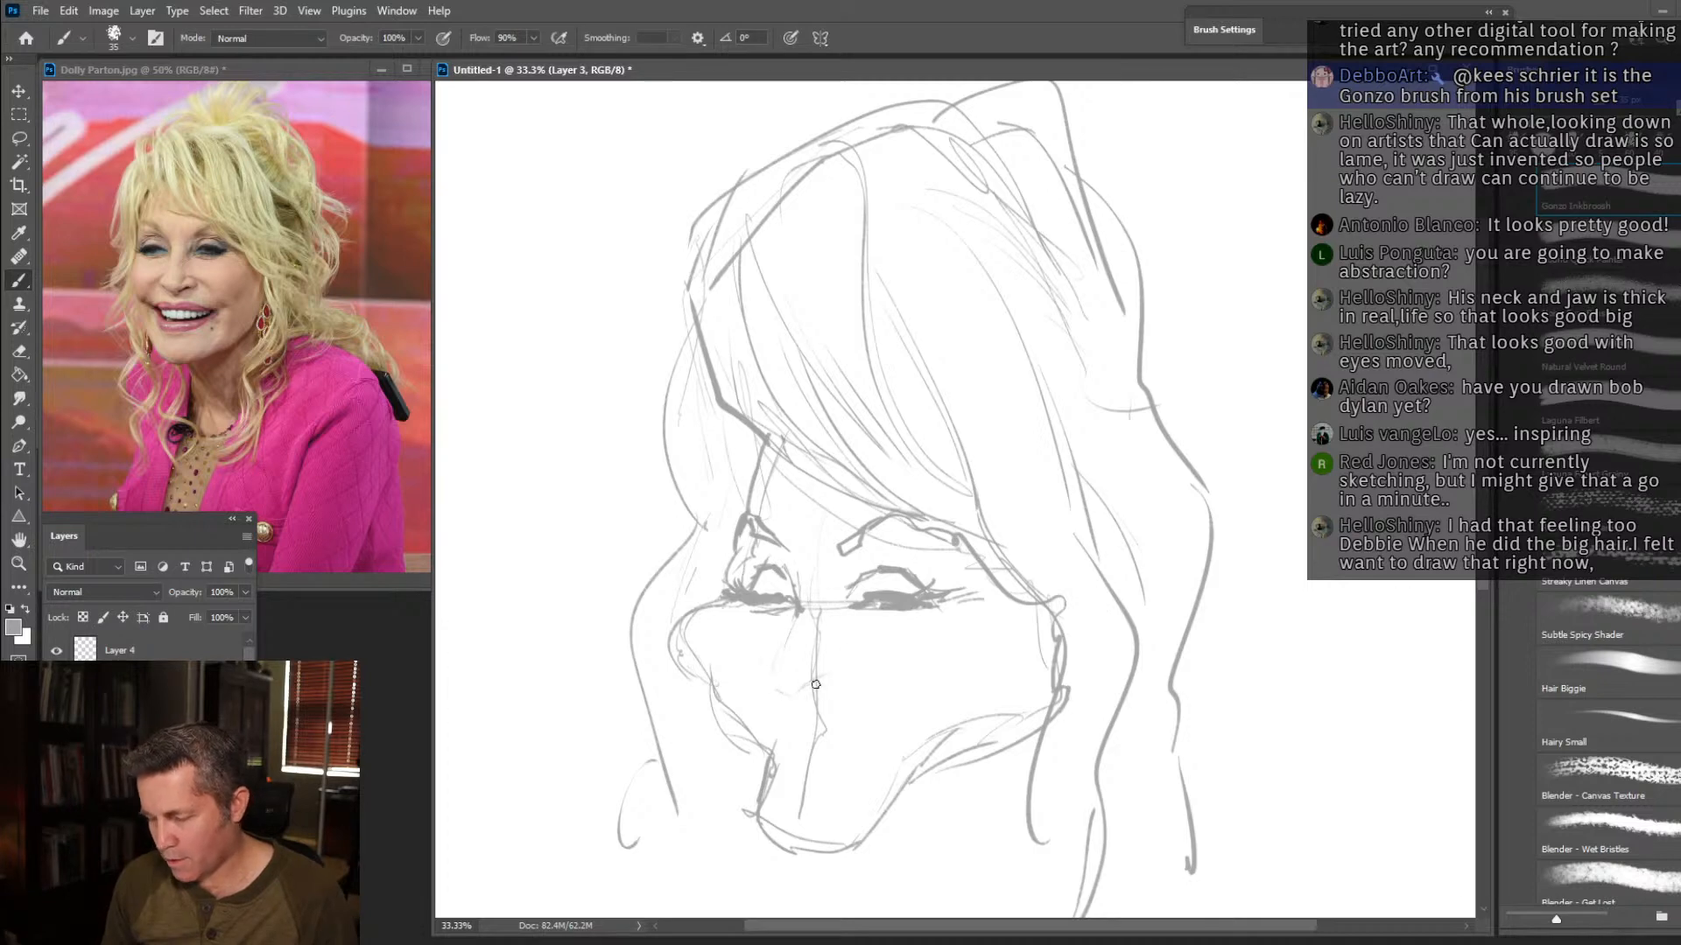
Draw the small nose with its nostrils and bridge, and add the smile creases and a rounder far cheek contour.
mouse_move(812, 684)
mouse_down()
mouse_move(845, 653)
mouse_move(813, 676)
mouse_up()
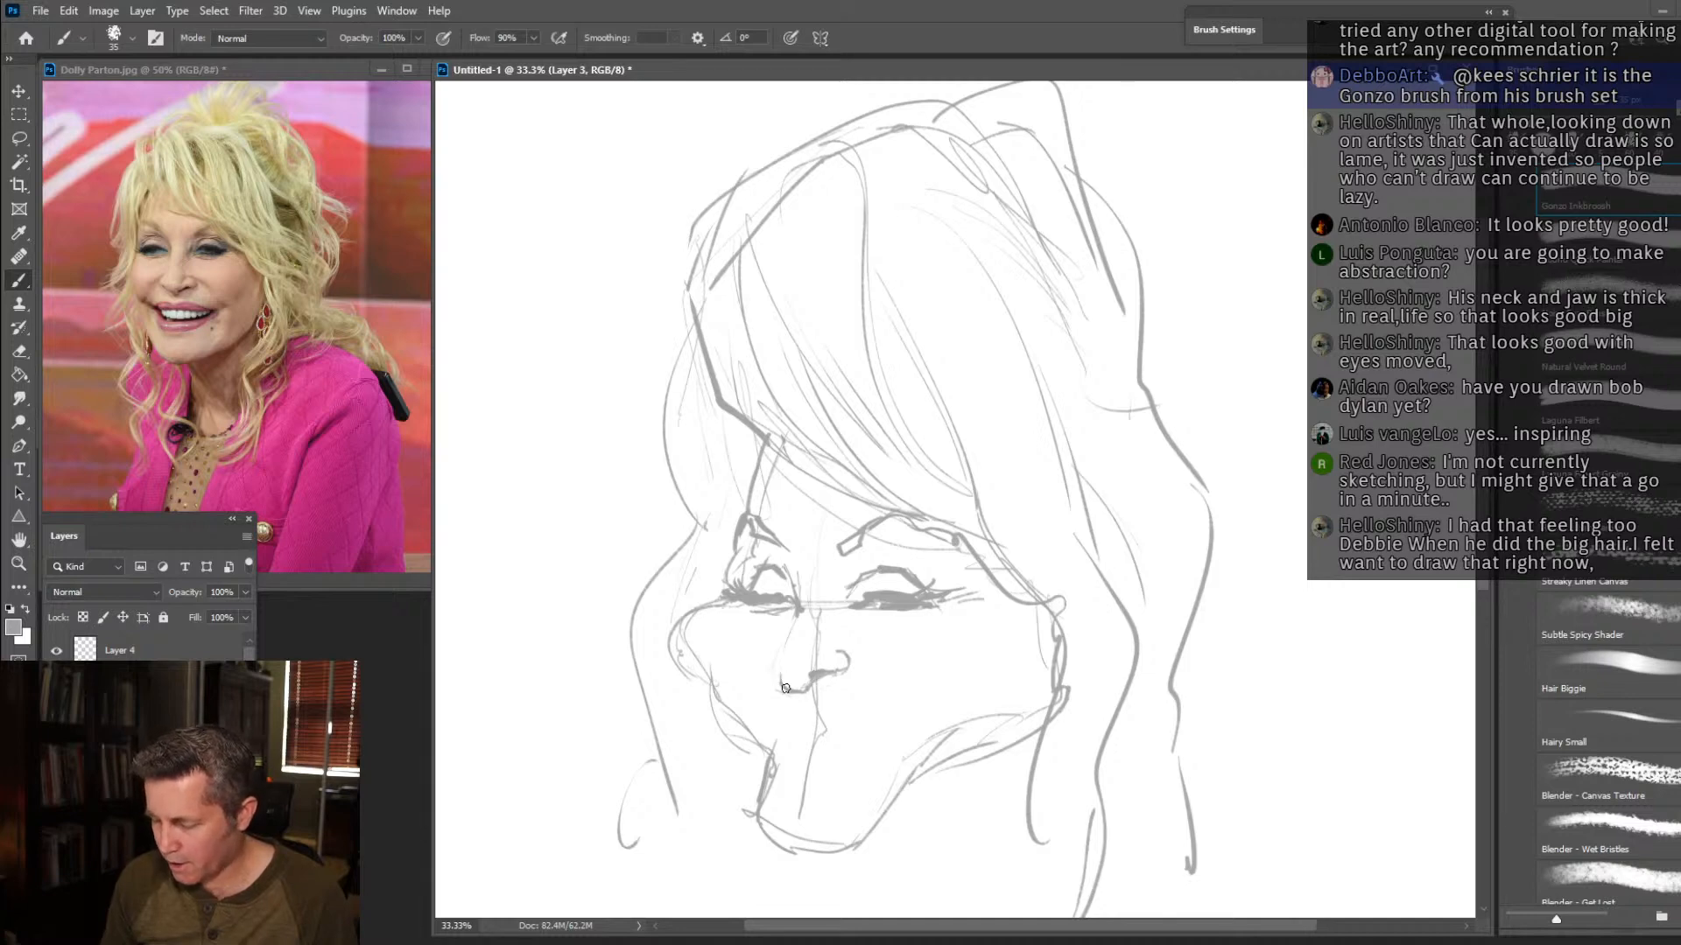
mouse_move(771, 669)
mouse_down()
mouse_move(779, 646)
mouse_move(799, 672)
mouse_move(804, 577)
mouse_up()
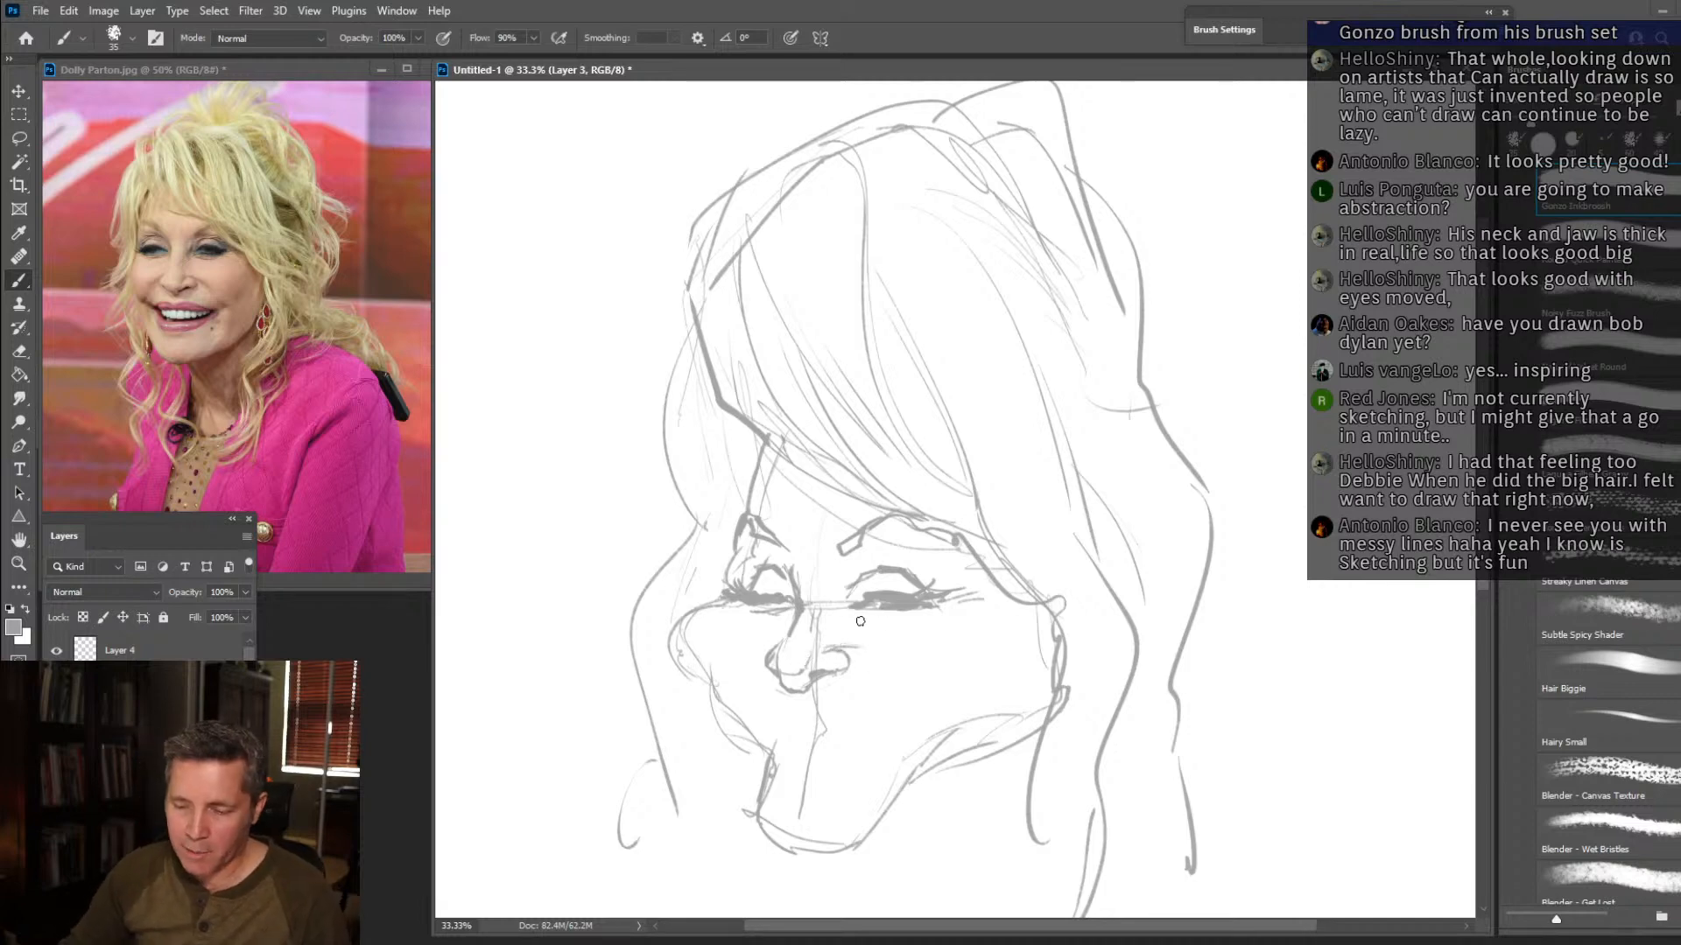
drag(933, 682, 952, 674)
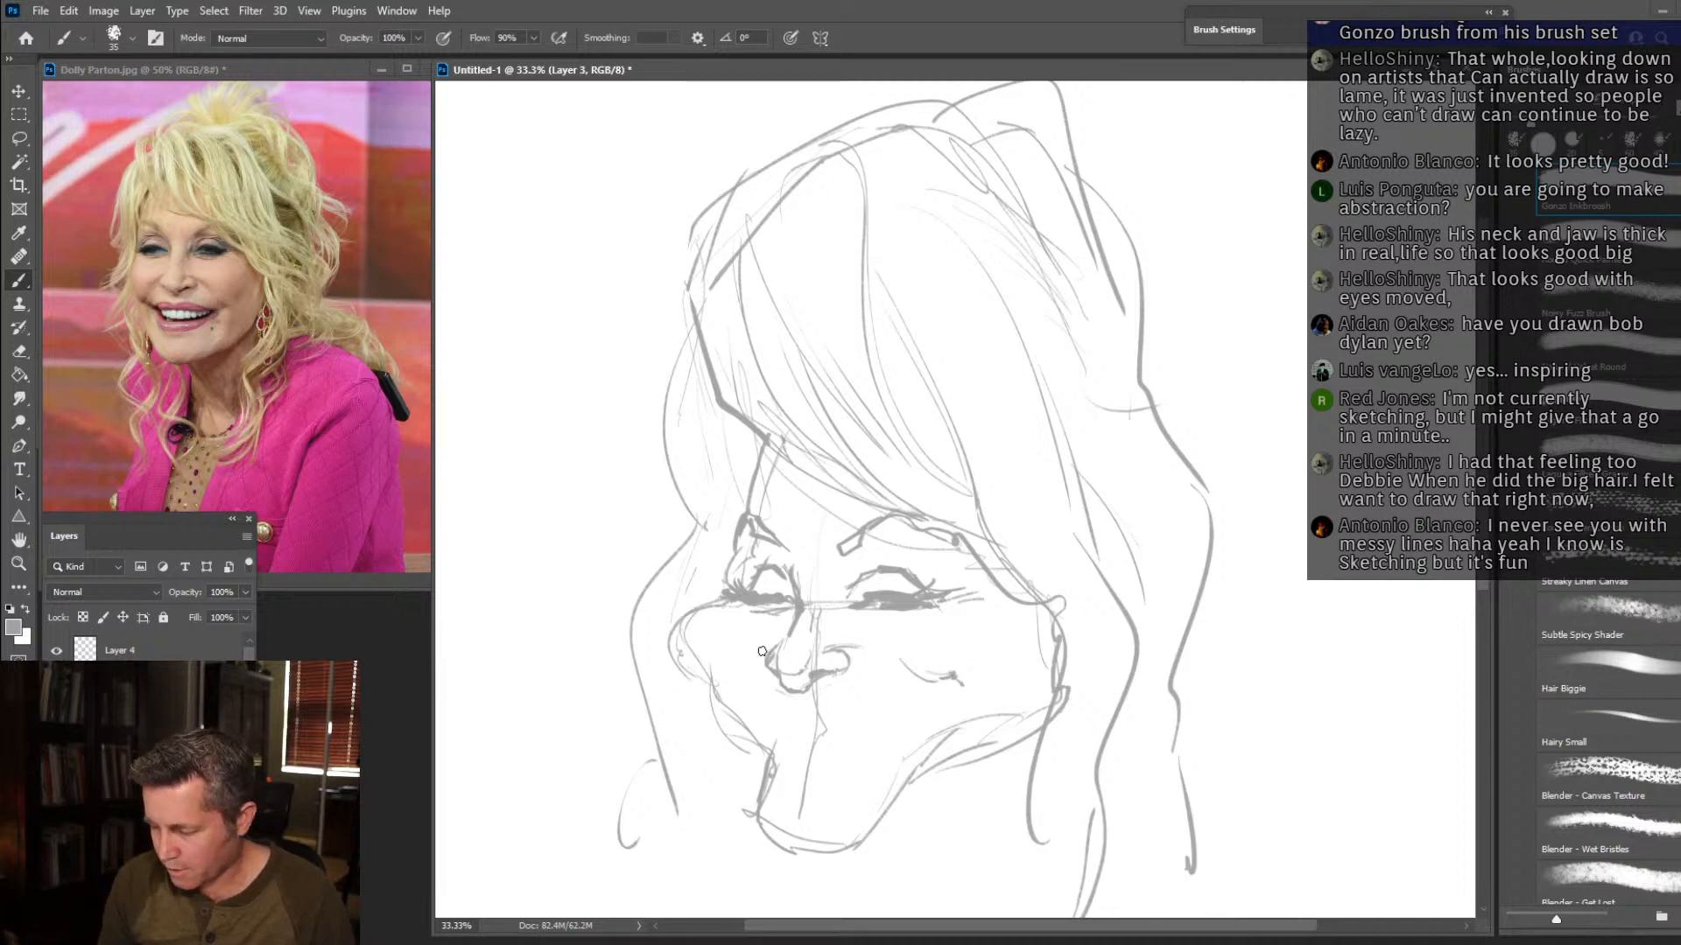
mouse_move(721, 674)
mouse_down()
mouse_move(708, 688)
mouse_move(668, 661)
mouse_move(670, 635)
mouse_move(722, 585)
mouse_up()
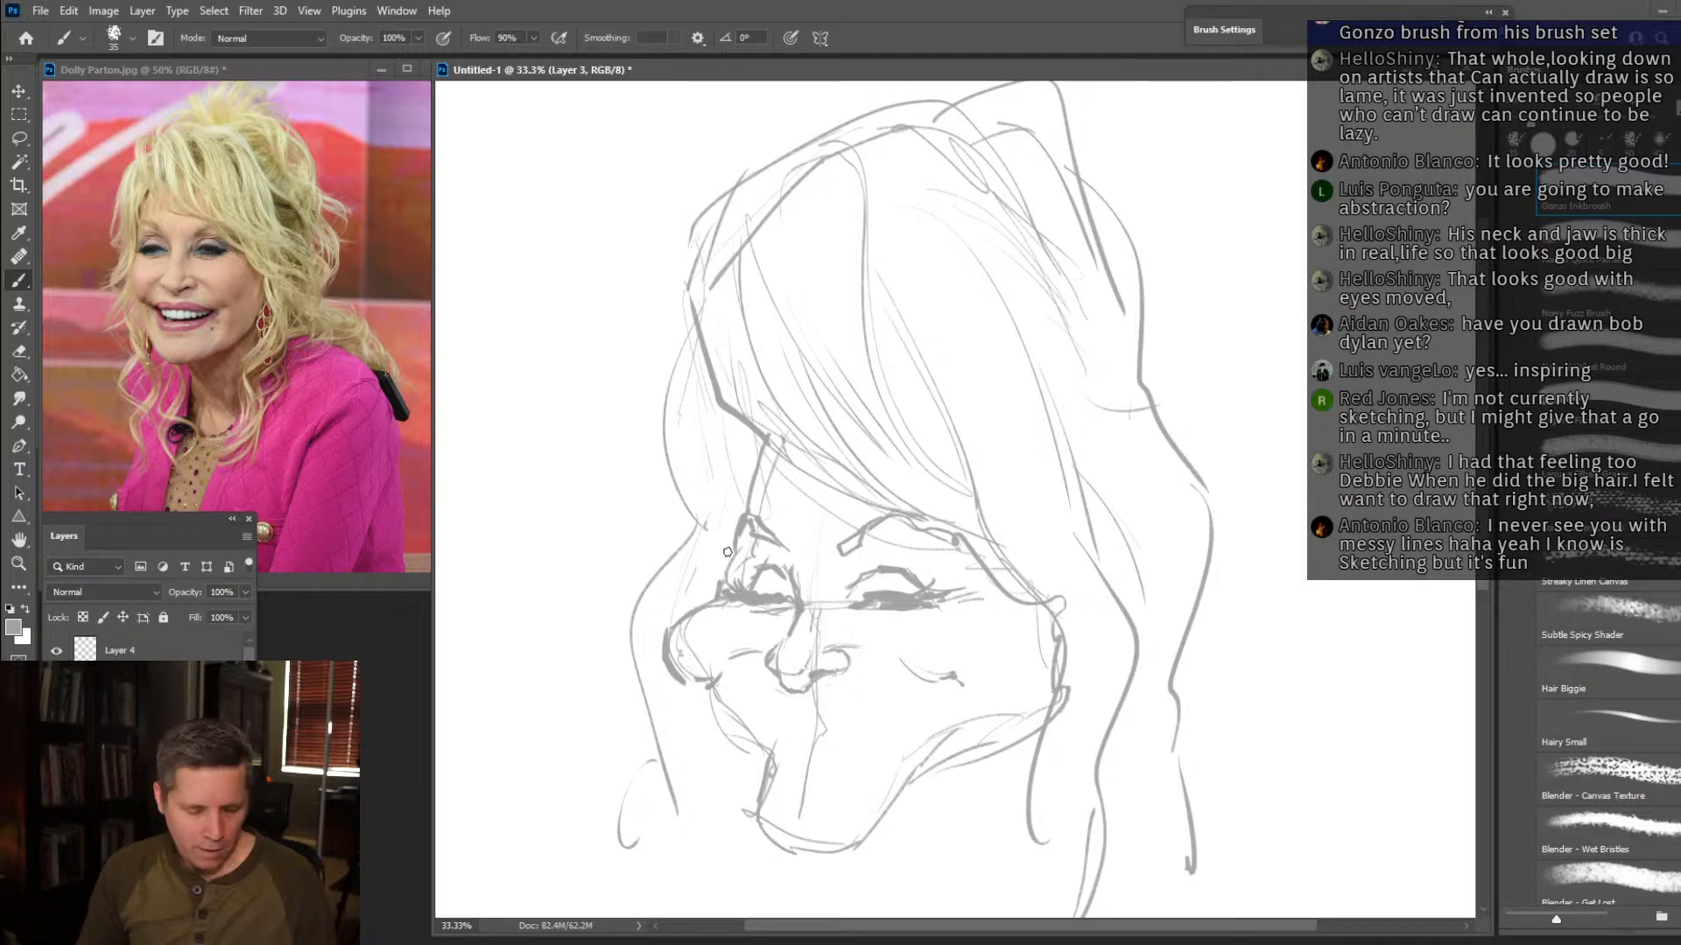
Scale the sketch down proportionally to about 87% and reposition it so the whole hairdo fits within the canvas.
key(ctrl+t)
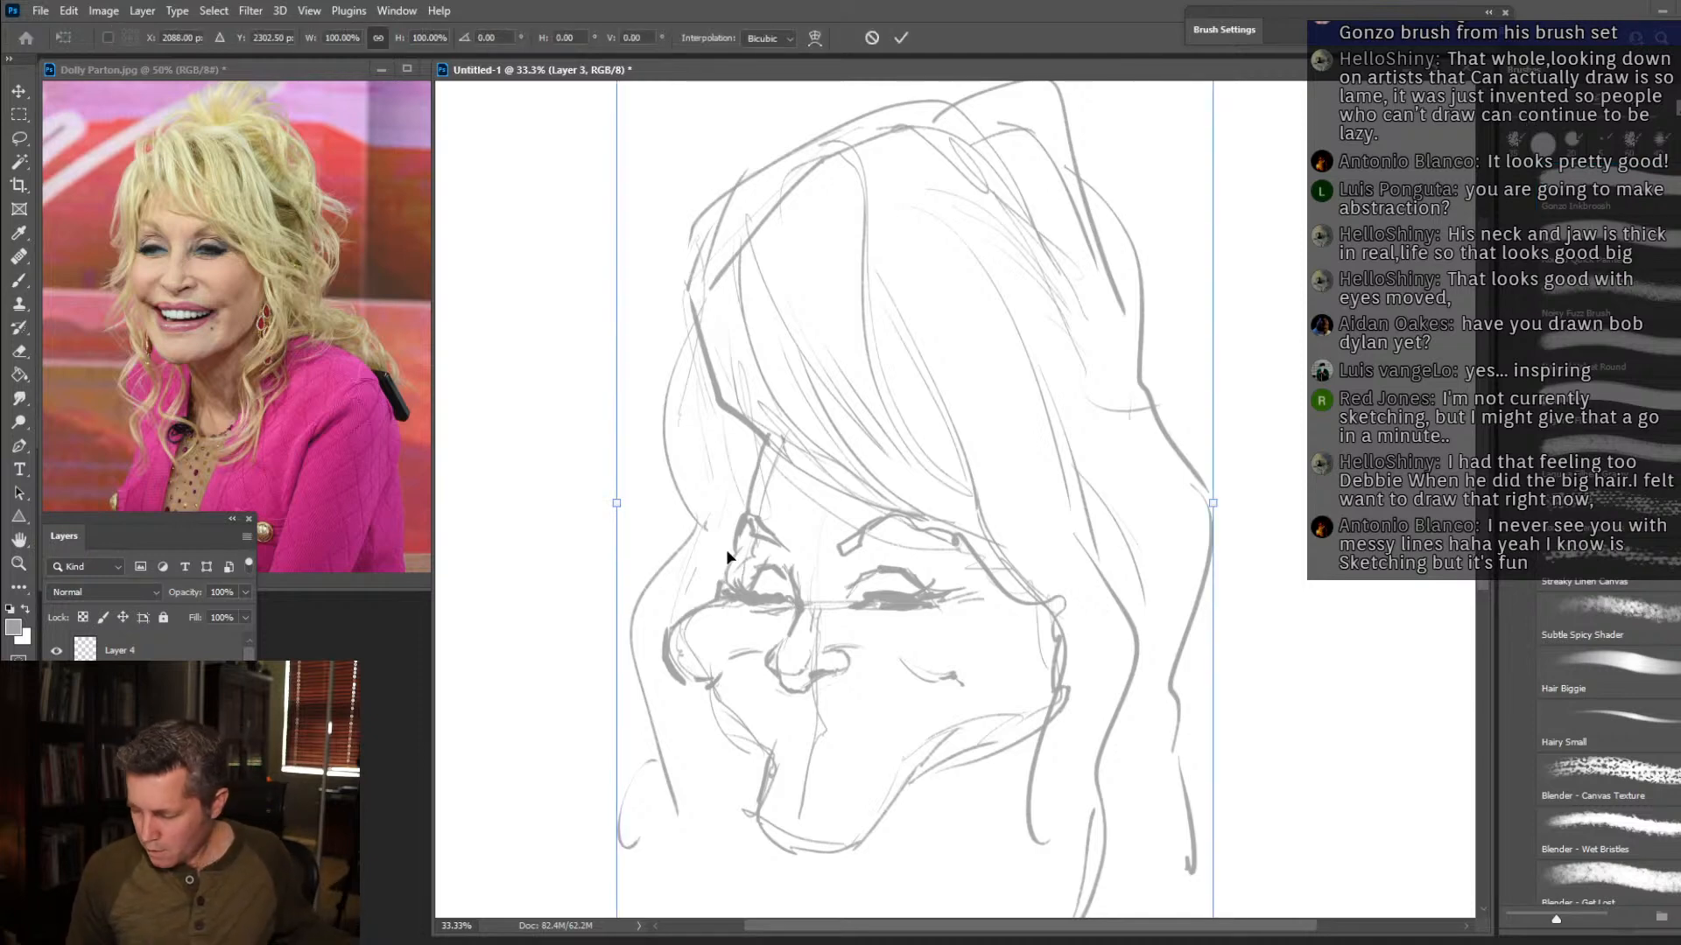
drag(952, 498, 954, 425)
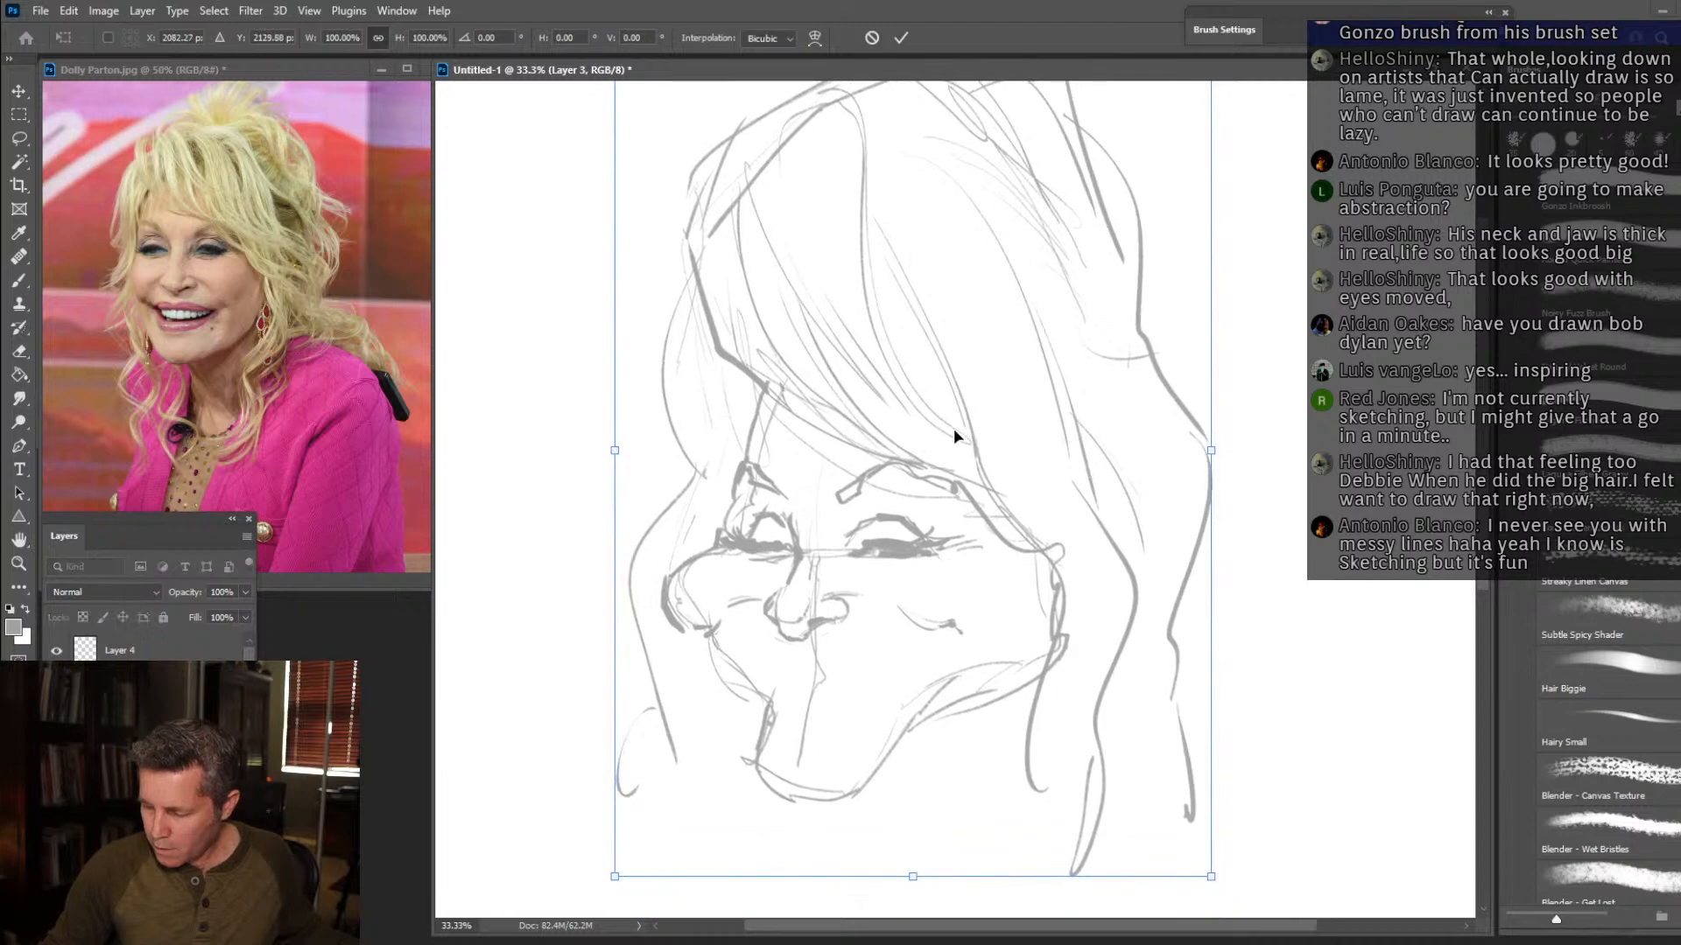
drag(1211, 877, 1136, 766)
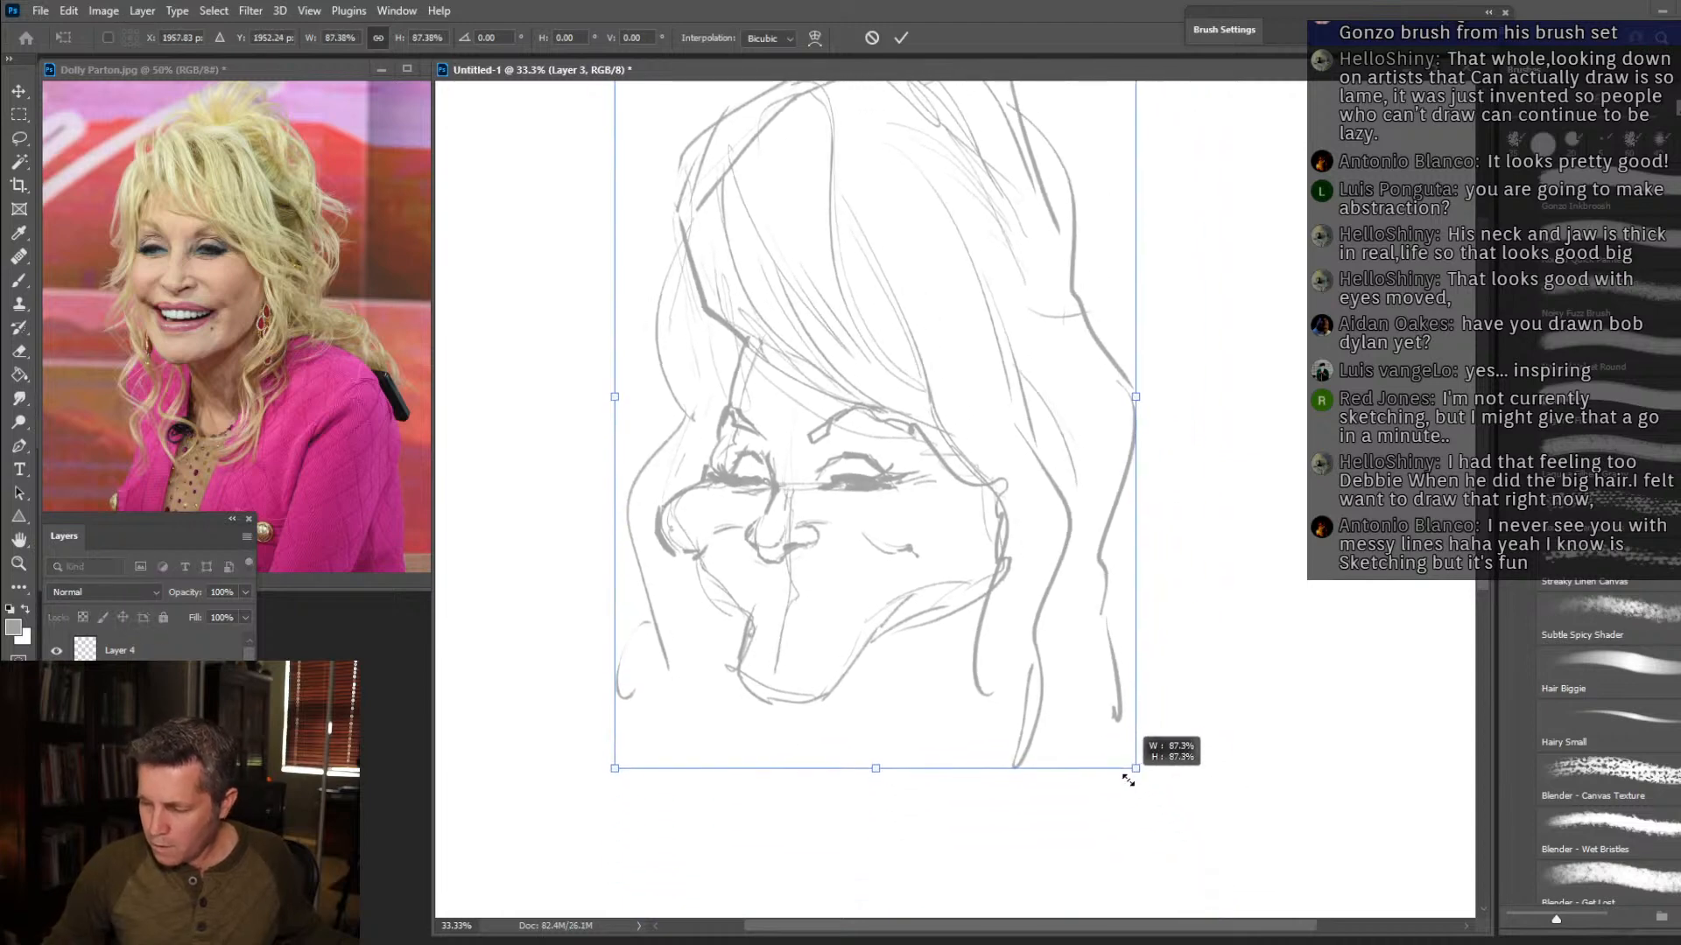
drag(1019, 501, 982, 560)
key(Return)
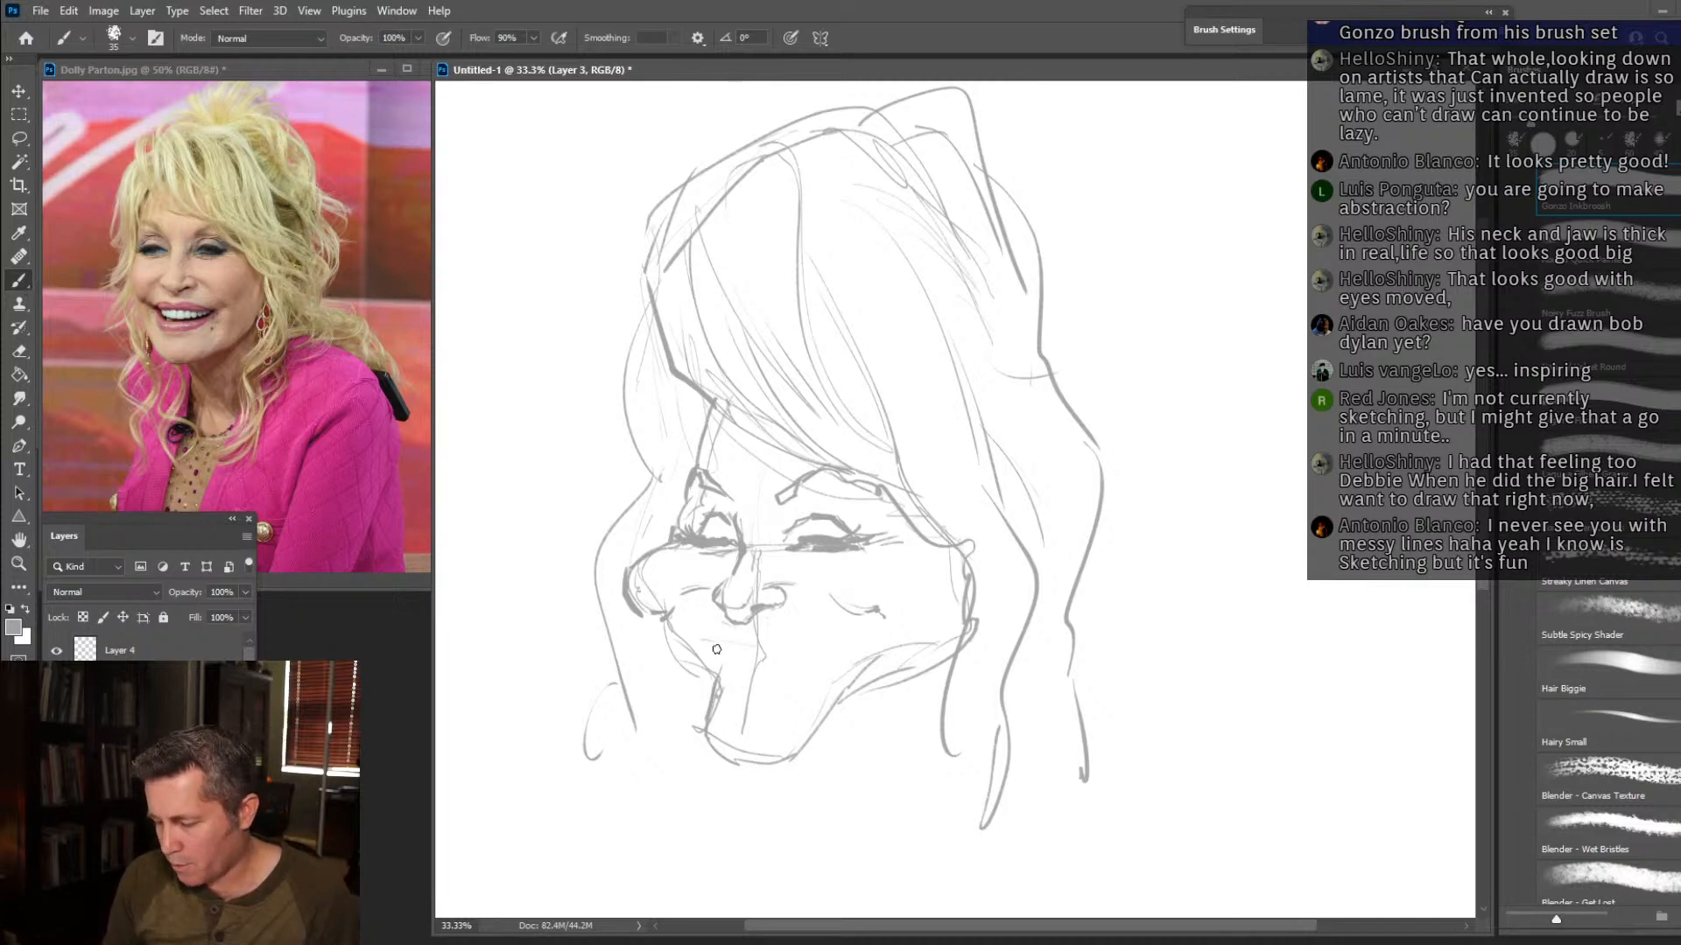
Sketch a wide smile beneath the nose with a curved upper lip and the lower edge of the upper teeth.
mouse_move(702, 641)
mouse_down()
mouse_move(786, 653)
mouse_move(848, 633)
mouse_up()
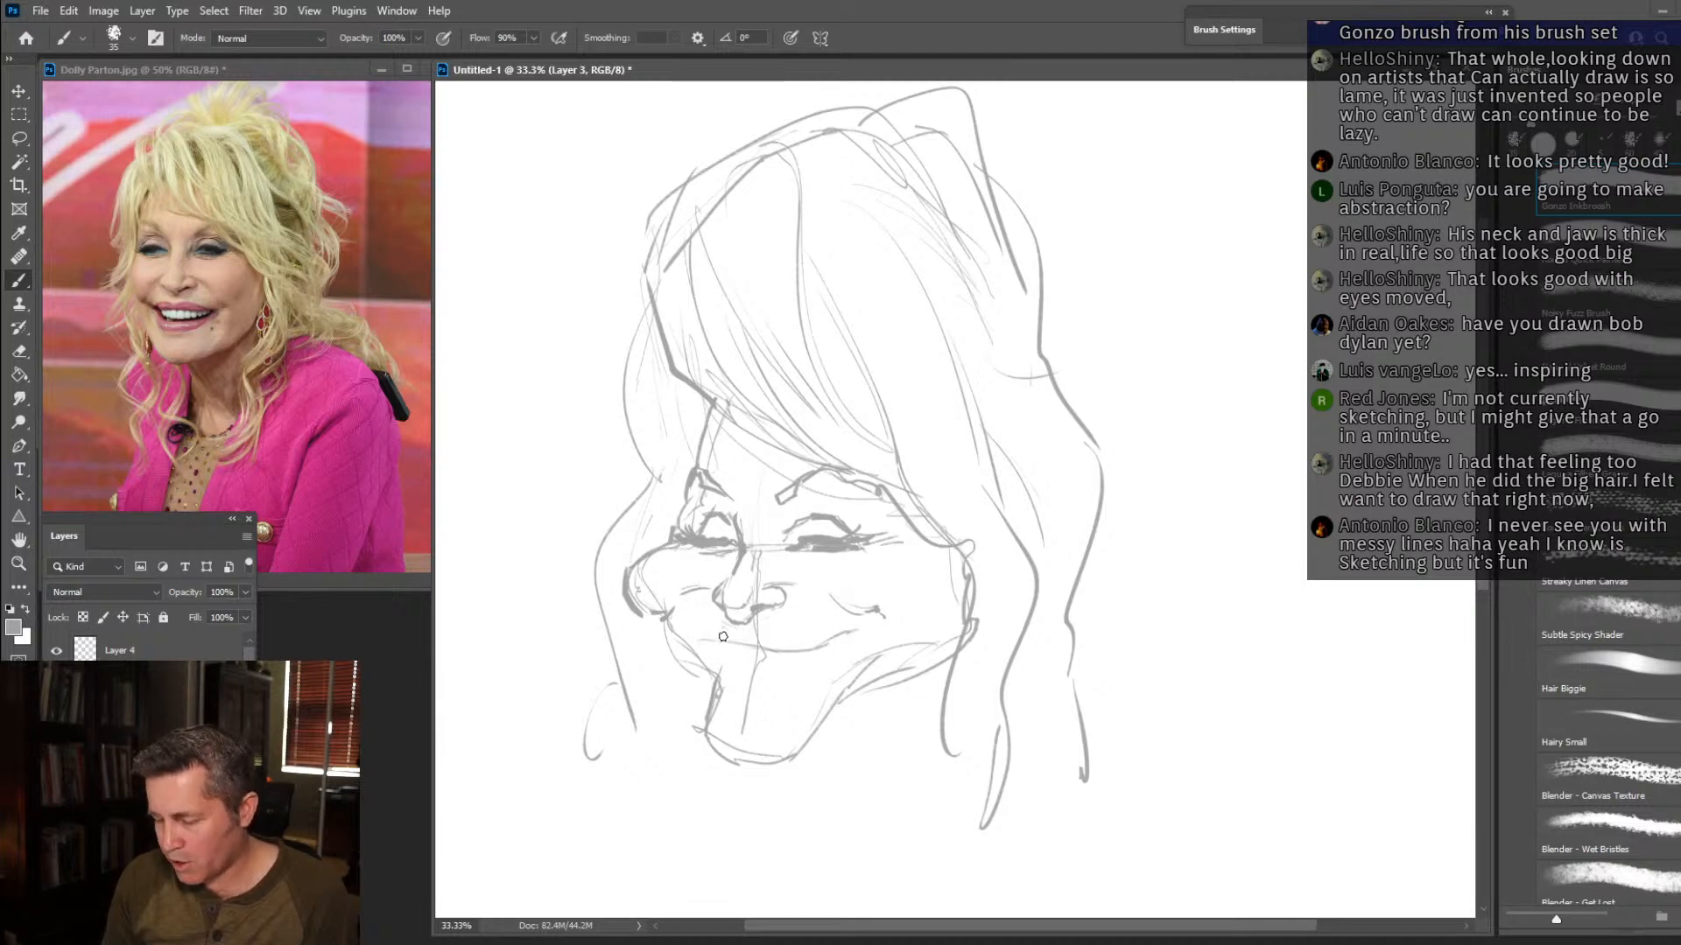
drag(722, 646, 858, 629)
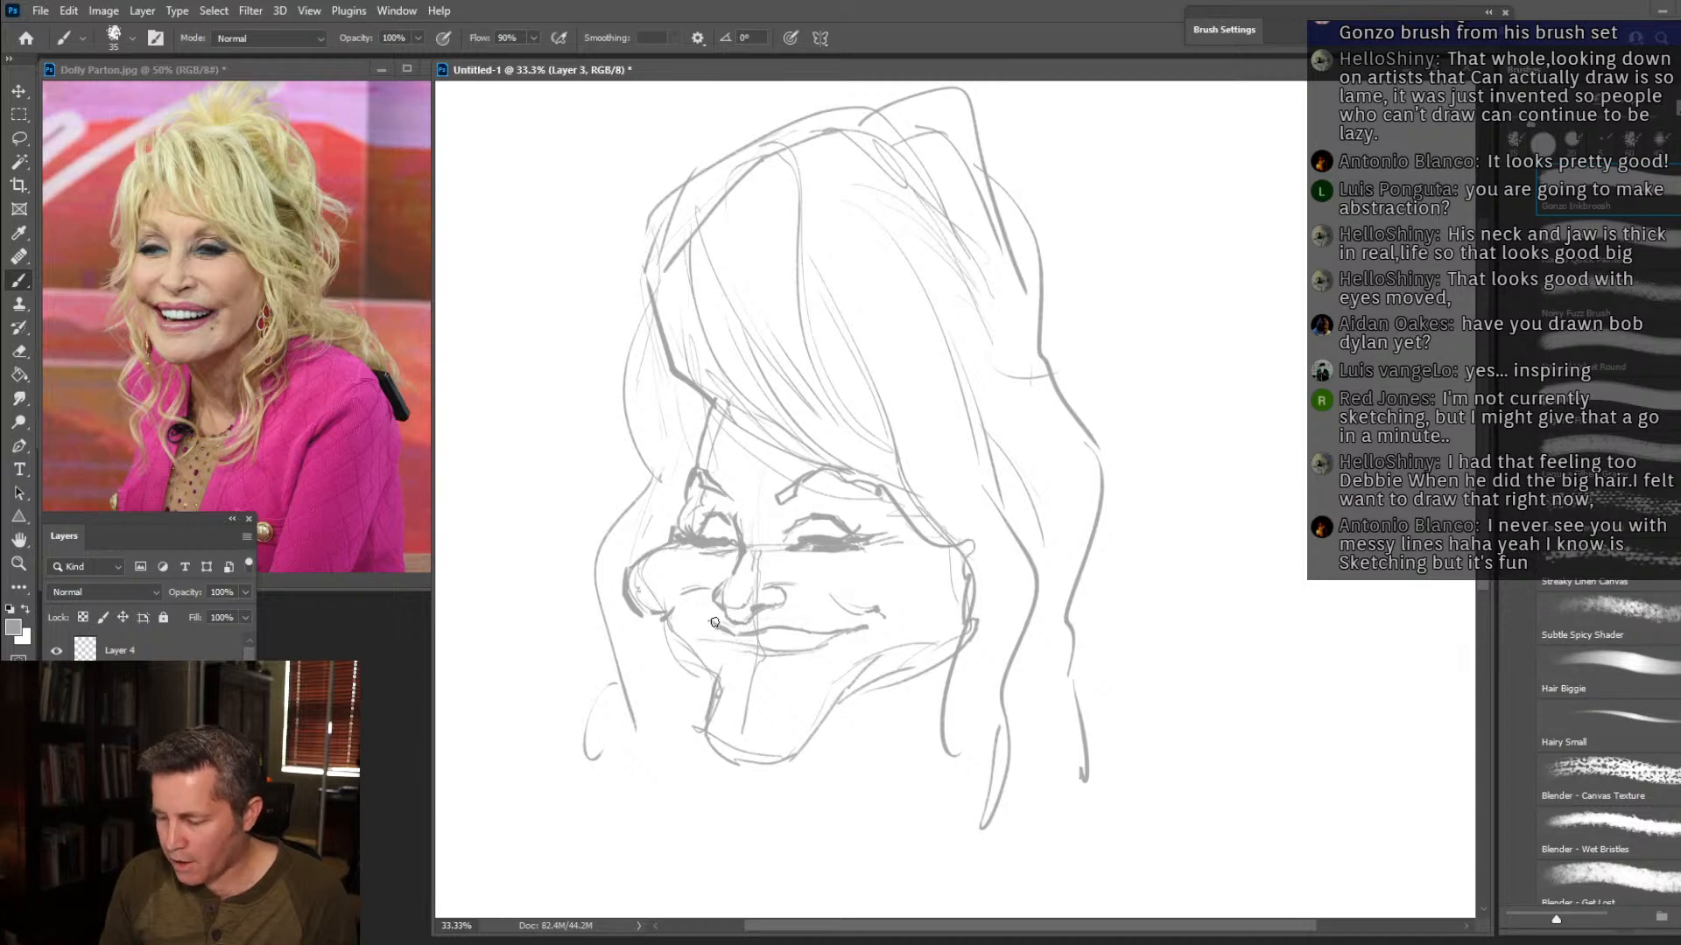
drag(713, 651, 753, 652)
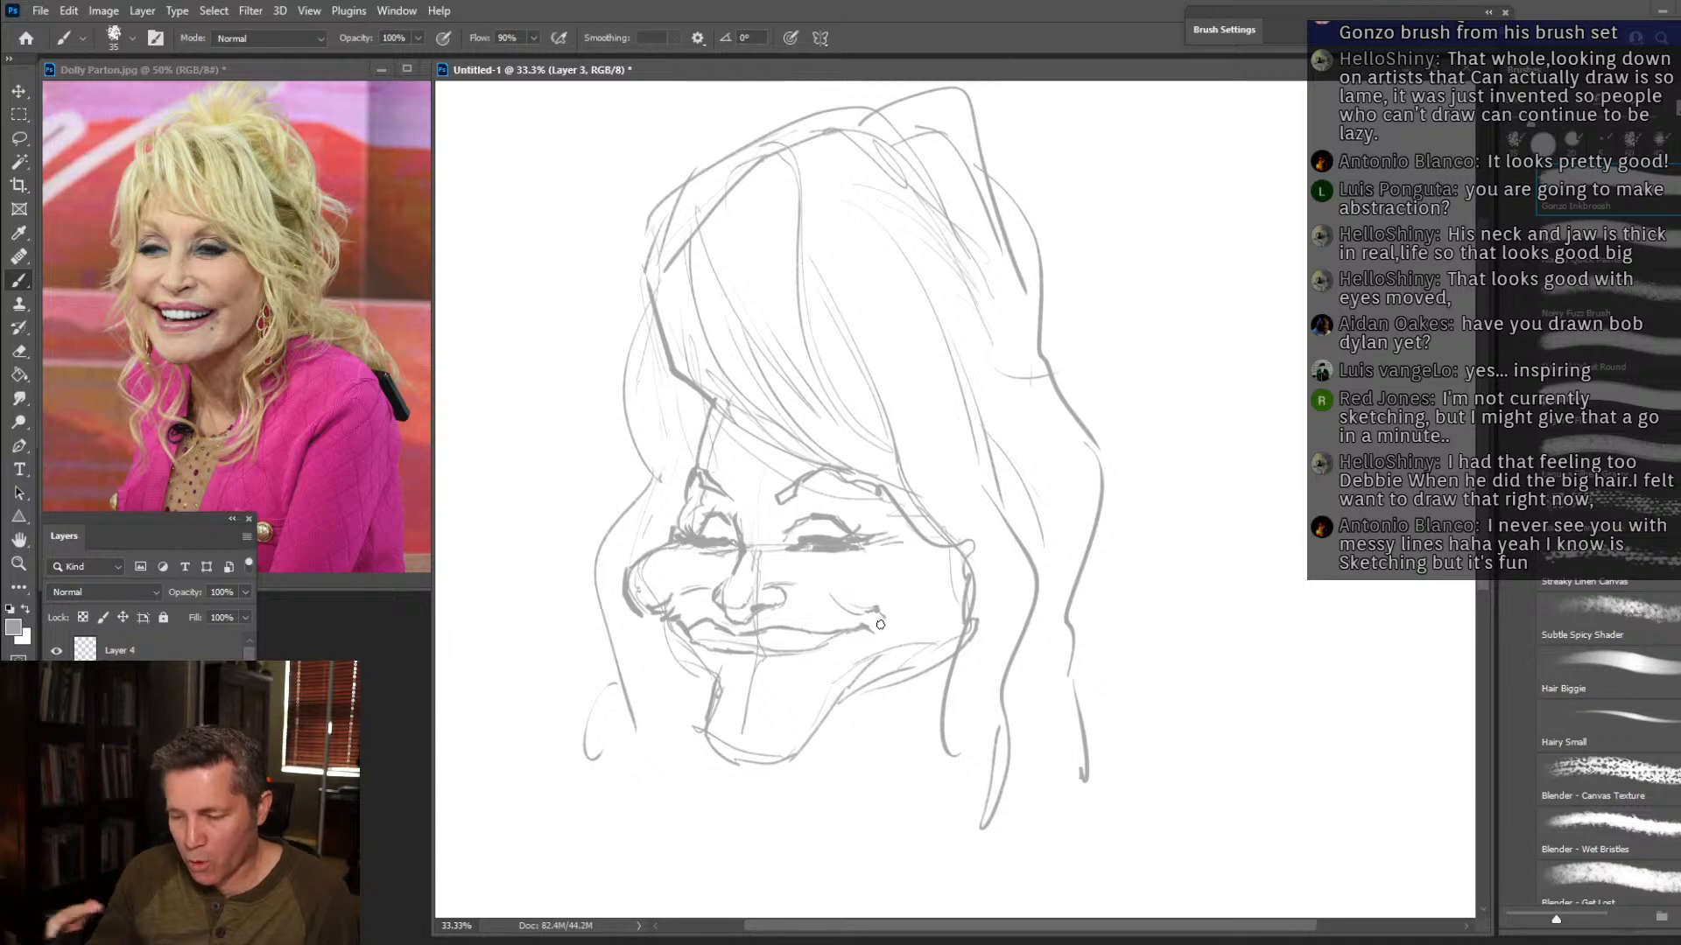
drag(727, 656, 861, 629)
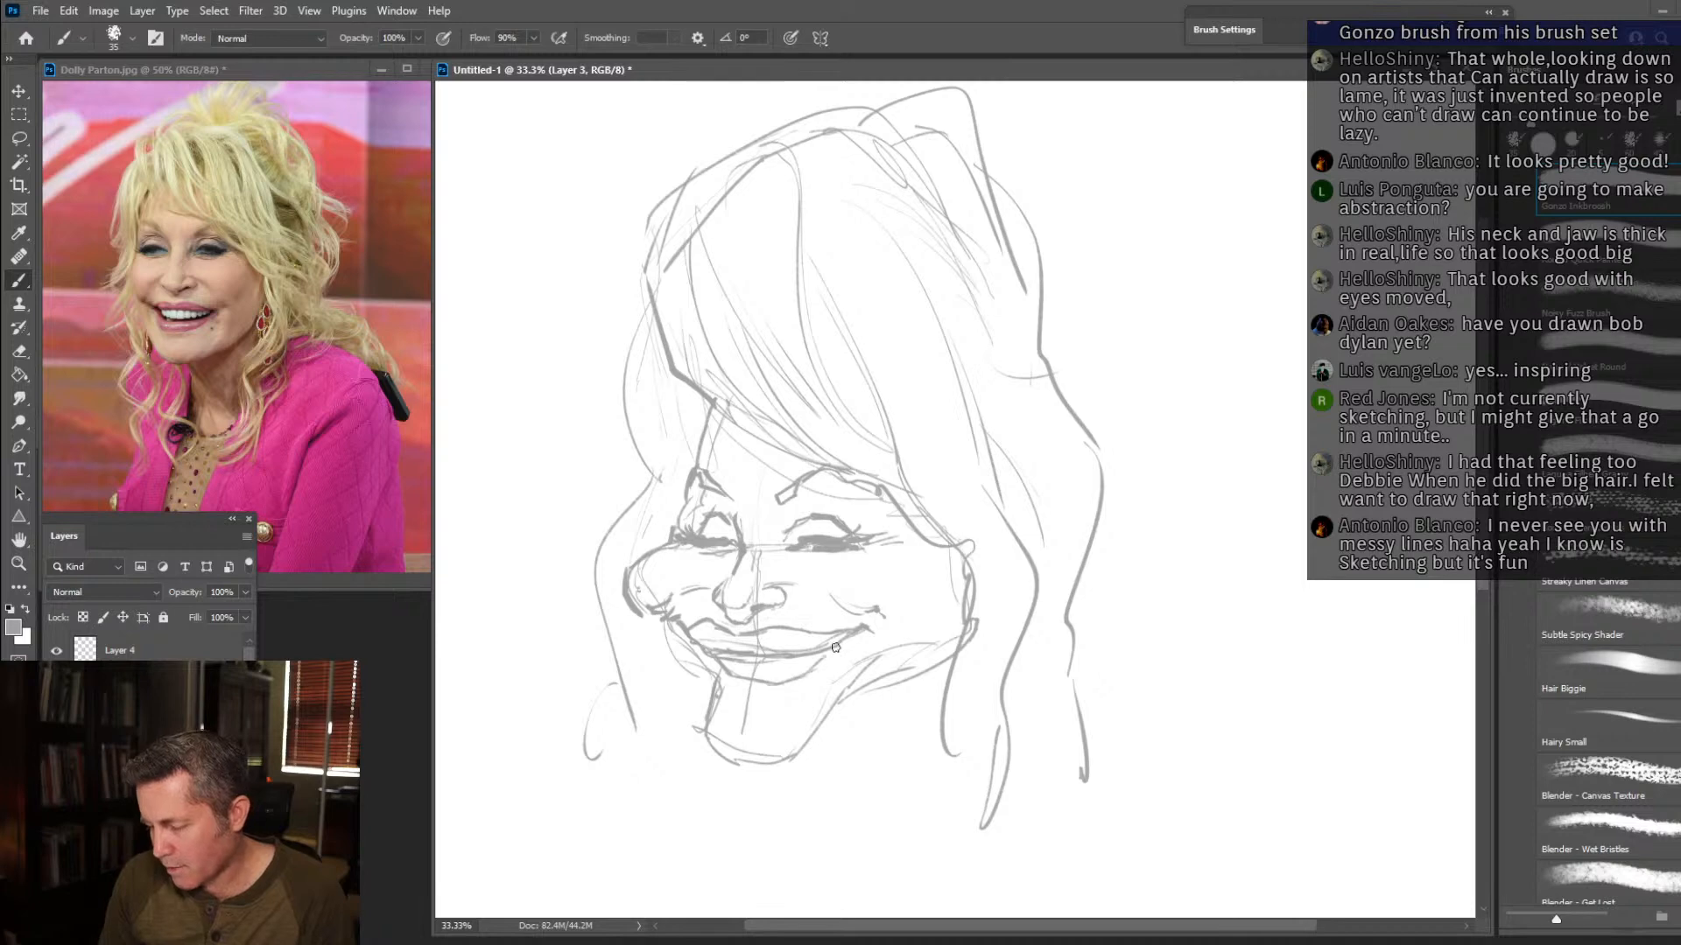
Divide the upper teeth, darken the mouth opening below them and draw the lower lip above the chin.
drag(780, 664, 816, 656)
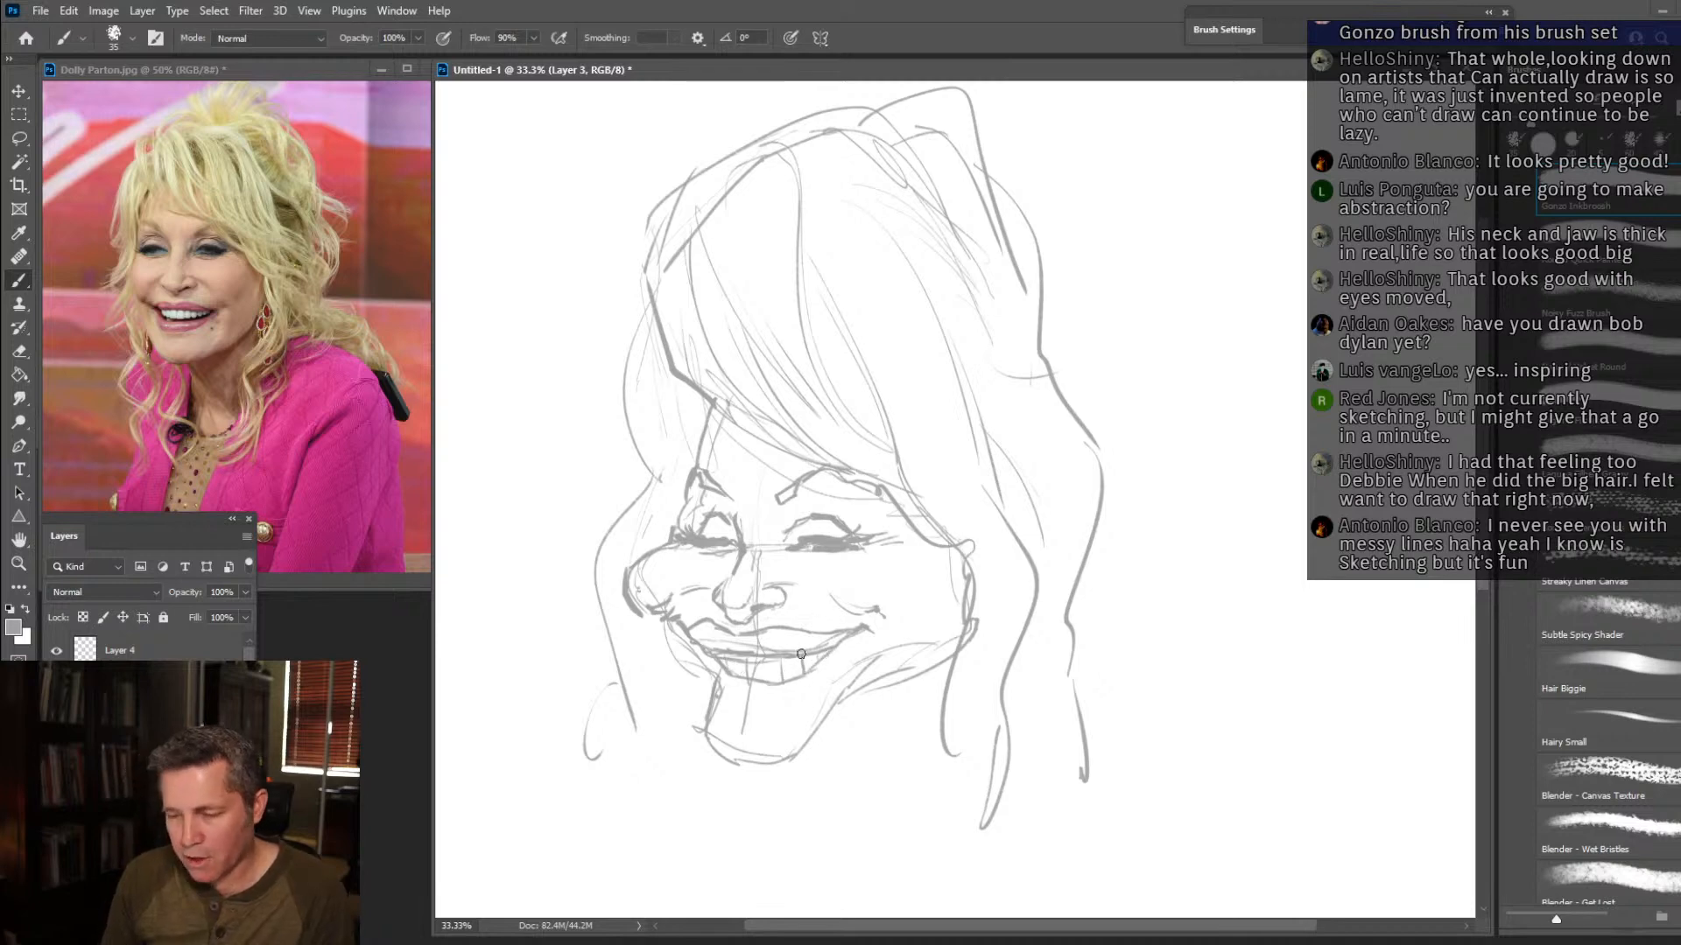
drag(744, 696, 817, 670)
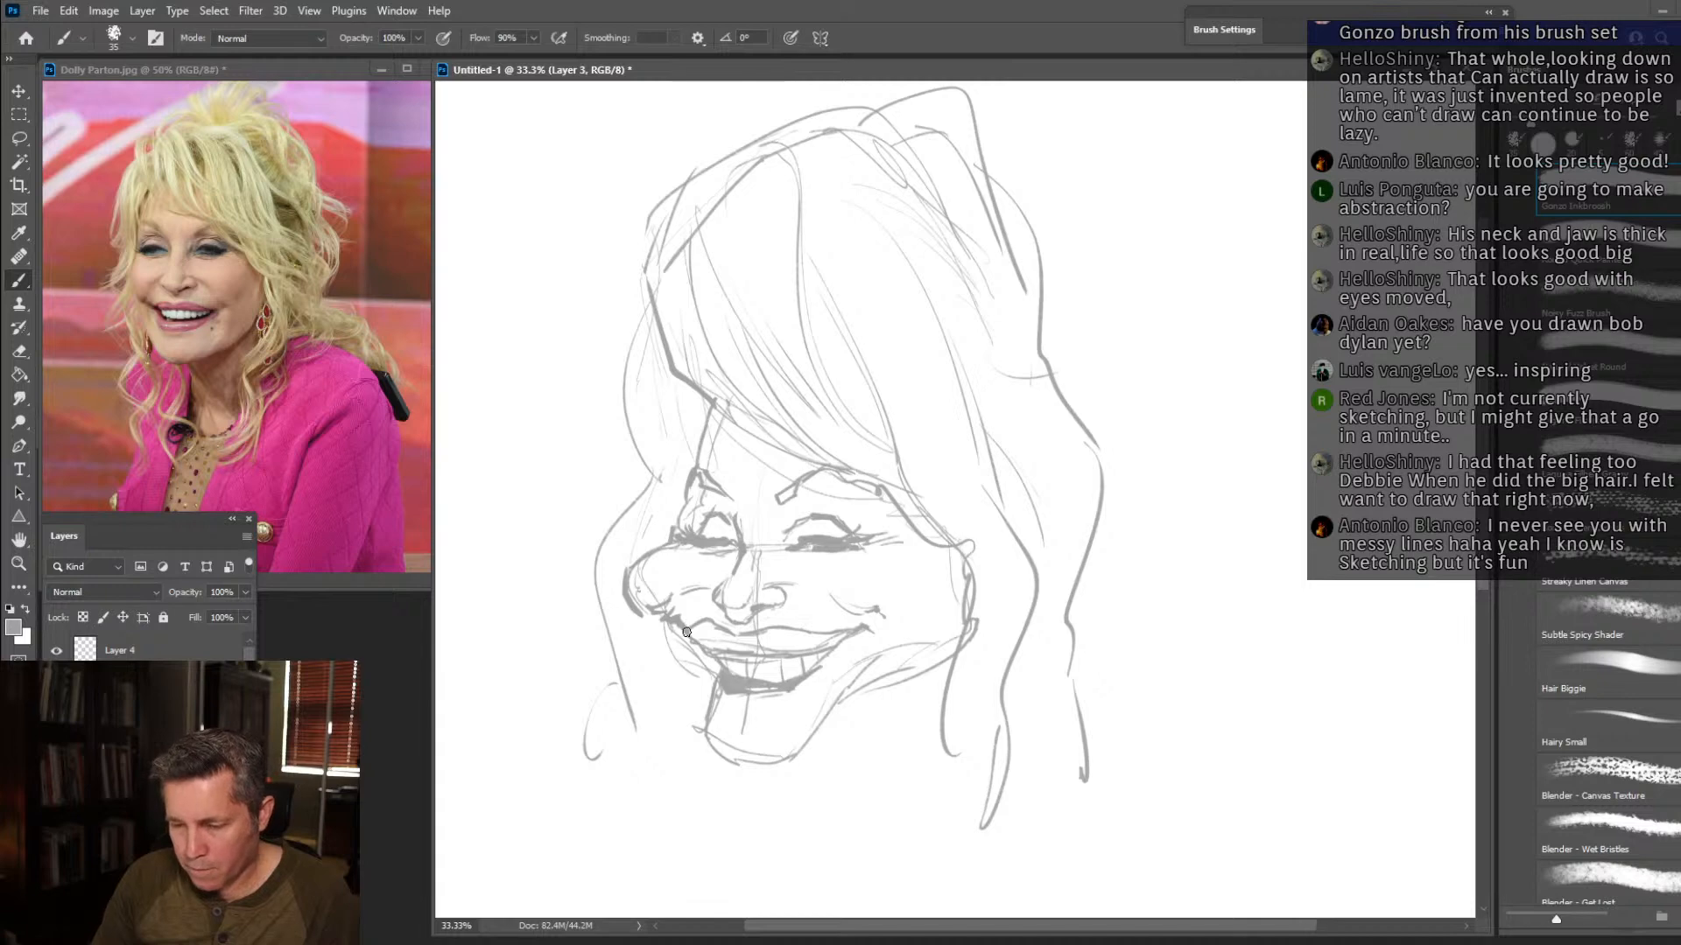
mouse_move(642, 616)
mouse_down()
mouse_move(712, 732)
mouse_move(760, 732)
mouse_move(702, 704)
mouse_move(734, 734)
mouse_move(790, 732)
mouse_move(828, 669)
mouse_up()
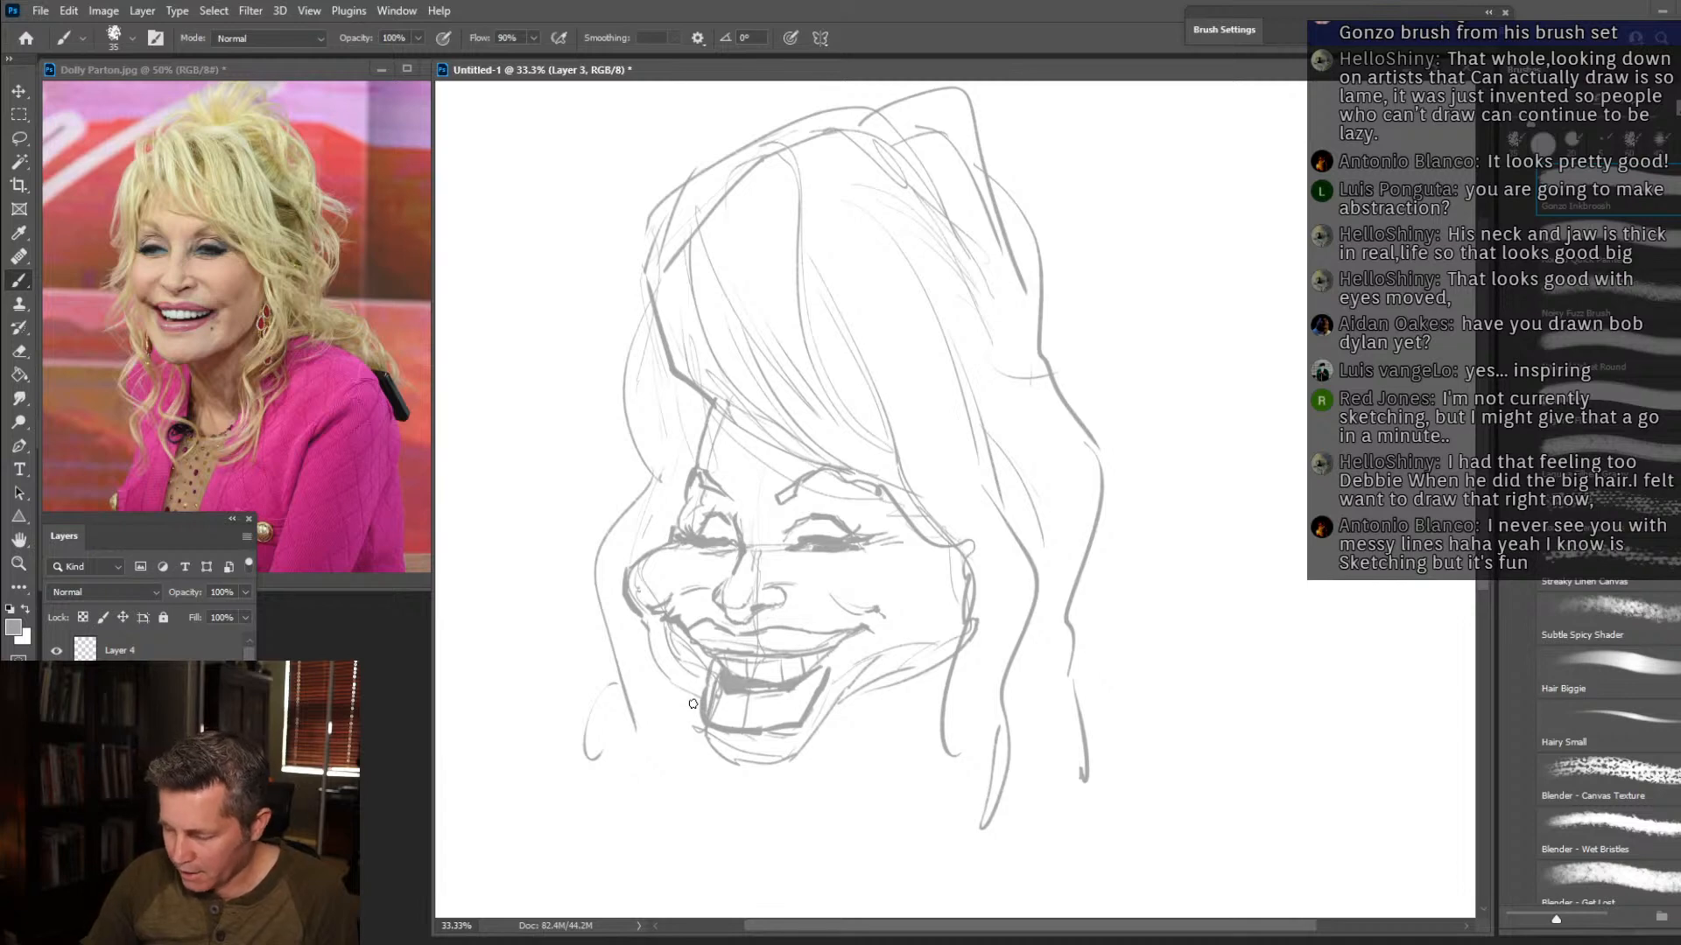
Draw a long, protruding chin below the mouth and run a firm jawline up both sides of the face.
mouse_move(688, 691)
mouse_down()
mouse_move(687, 762)
mouse_move(764, 793)
mouse_move(693, 774)
mouse_move(693, 716)
mouse_up()
mouse_move(730, 792)
mouse_down()
mouse_move(683, 783)
mouse_move(695, 719)
mouse_move(706, 784)
mouse_move(789, 779)
mouse_move(770, 792)
mouse_move(899, 674)
mouse_move(885, 692)
mouse_move(954, 658)
mouse_move(956, 594)
mouse_up()
drag(688, 726, 646, 621)
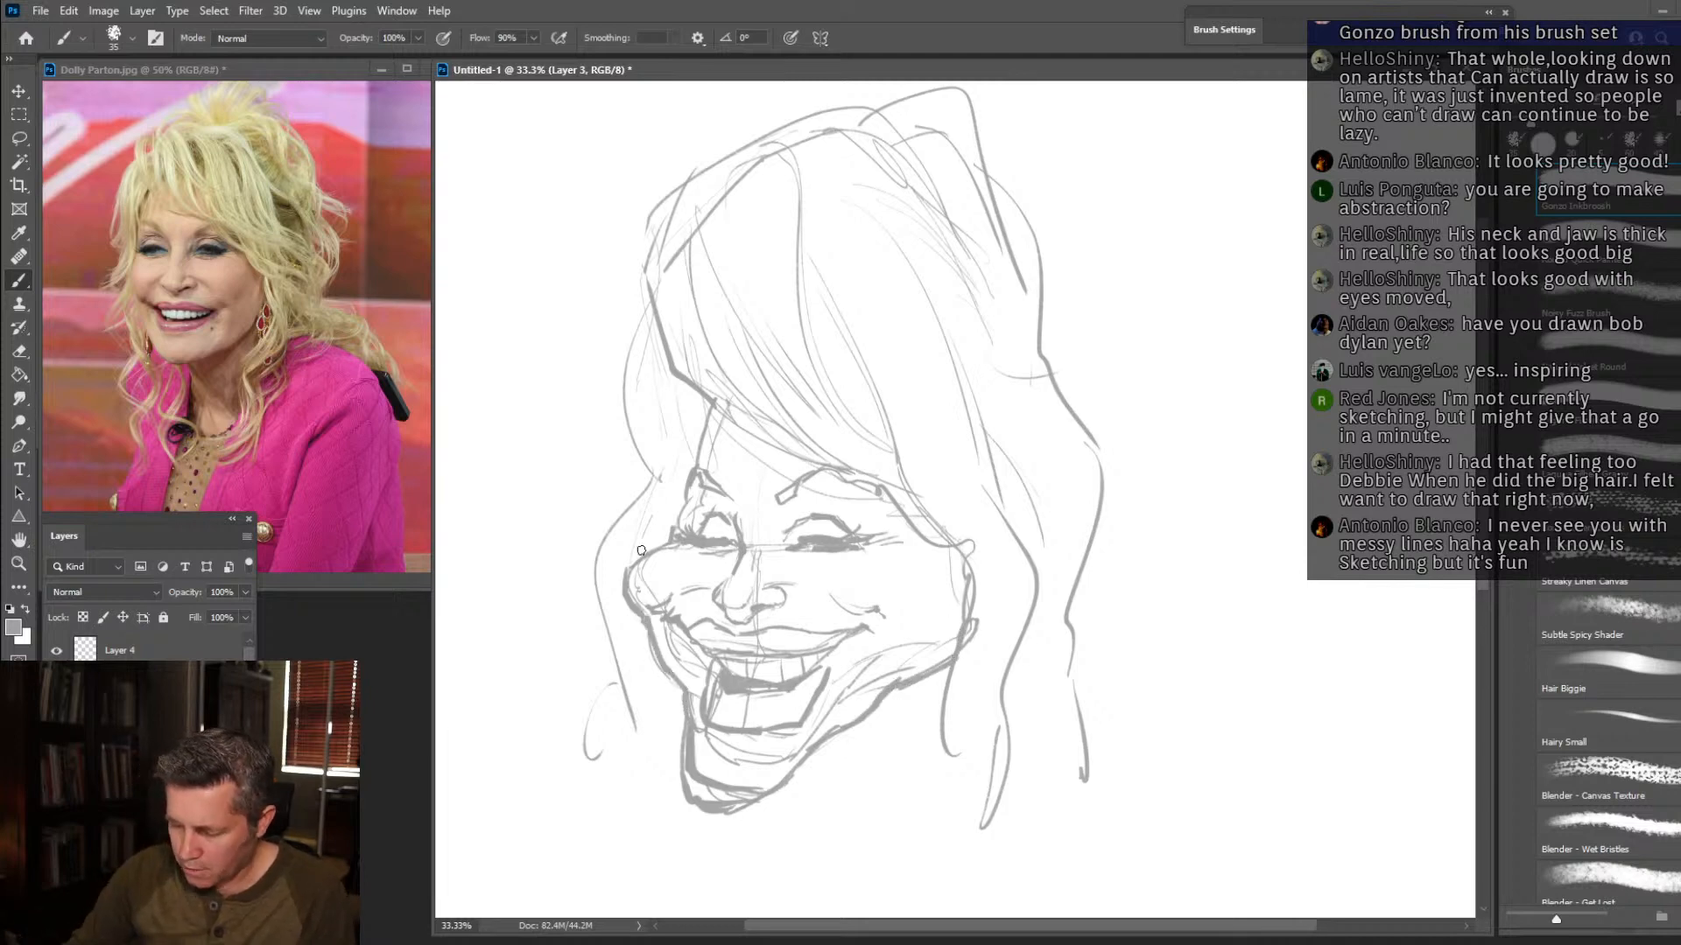
Erase the stray construction lines inside the jaw and chin, and redraw the near jaw contour with a cleaner angular line.
key(e)
mouse_move(746, 790)
mouse_down()
mouse_move(707, 781)
mouse_move(697, 748)
mouse_move(742, 761)
mouse_move(761, 758)
mouse_move(724, 751)
mouse_move(800, 739)
mouse_move(895, 666)
mouse_up()
drag(672, 642, 693, 664)
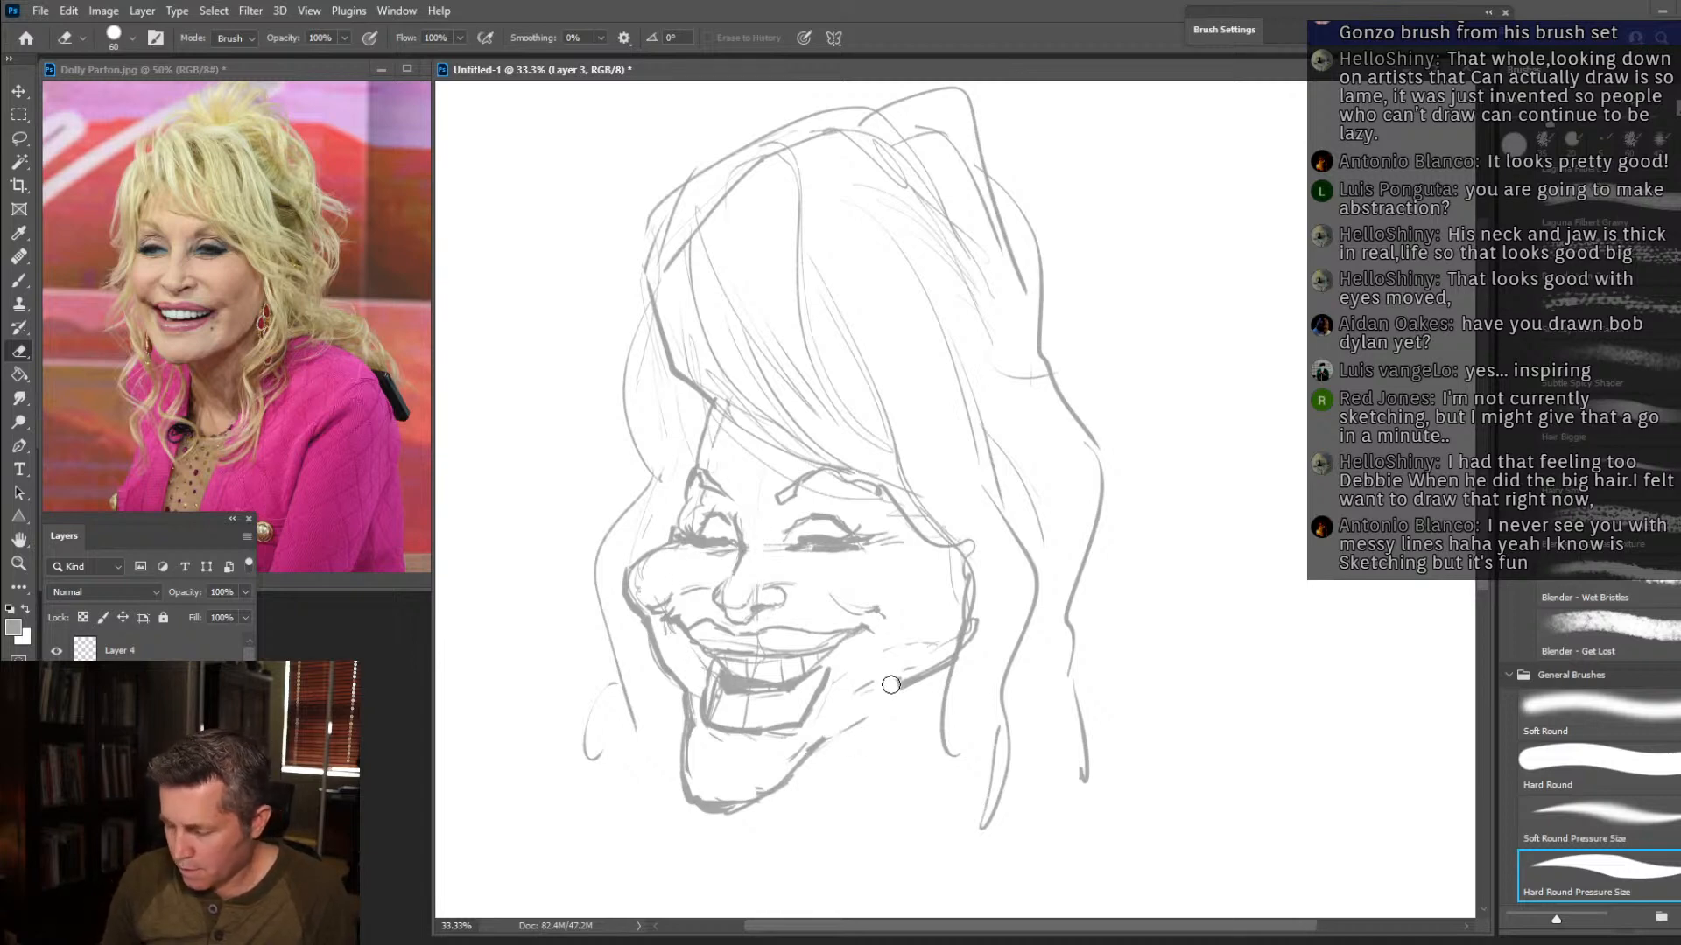
key(b)
drag(824, 739, 857, 703)
drag(806, 759, 892, 697)
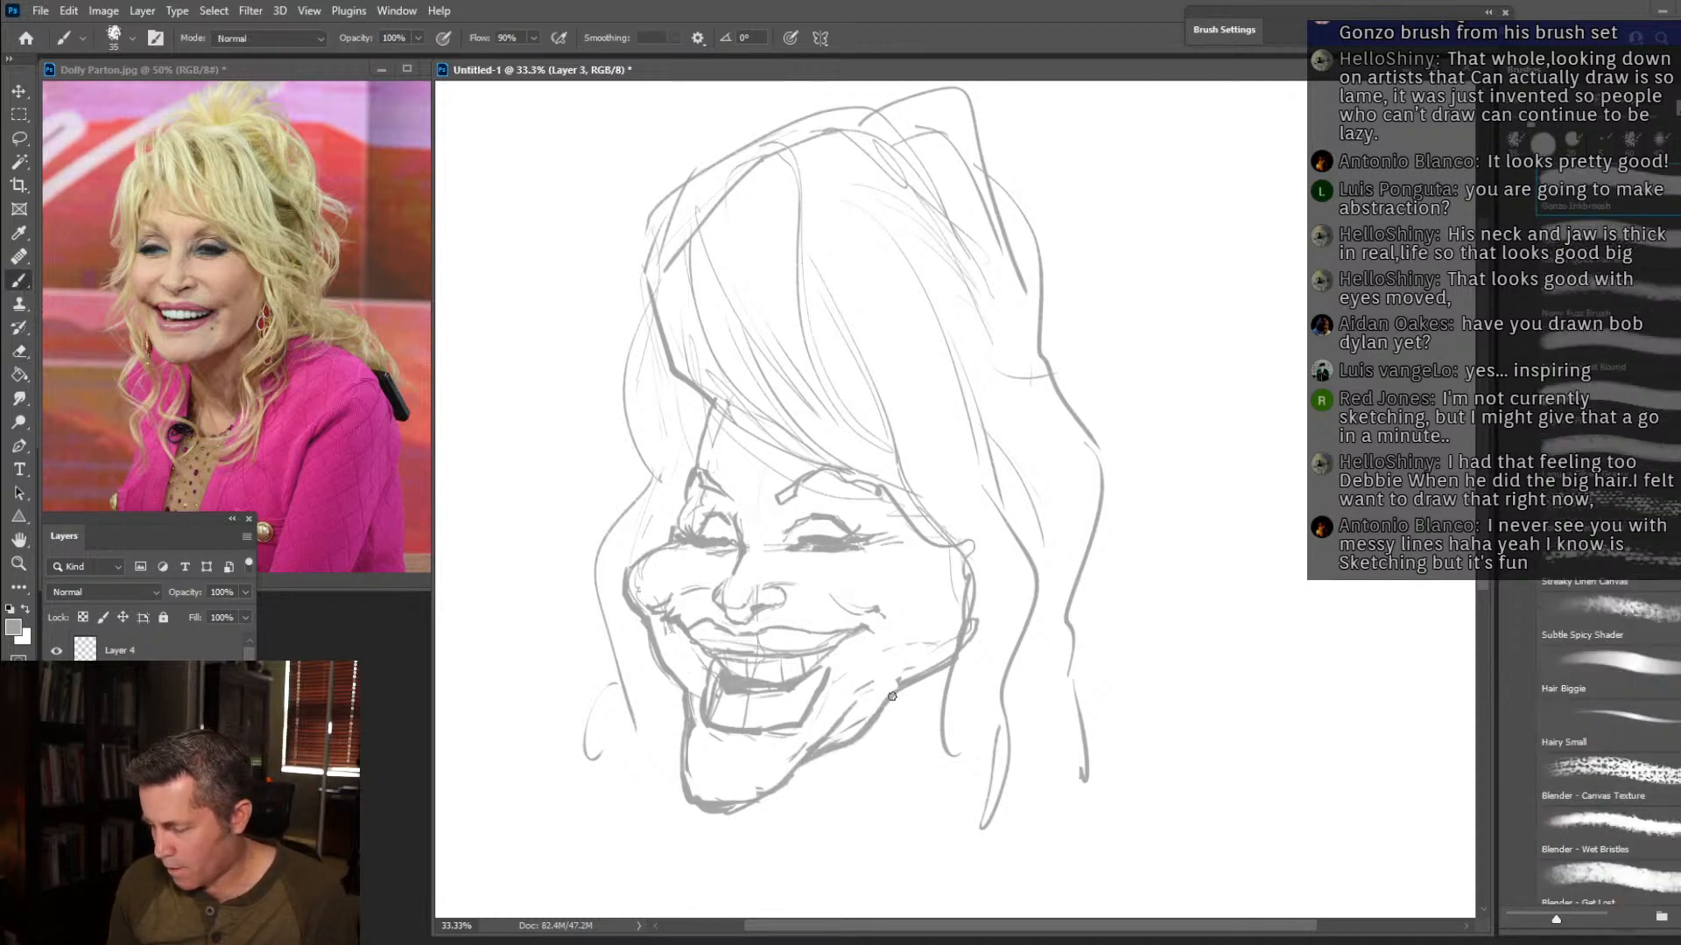
Add crease accents to both cheeks, shade around the nose and darken the inner ends of the eyebrows.
mouse_move(958, 647)
mouse_down()
mouse_move(911, 619)
mouse_move(836, 597)
mouse_move(880, 588)
mouse_move(885, 594)
mouse_up()
mouse_move(636, 585)
mouse_down()
mouse_move(655, 605)
mouse_move(667, 590)
mouse_up()
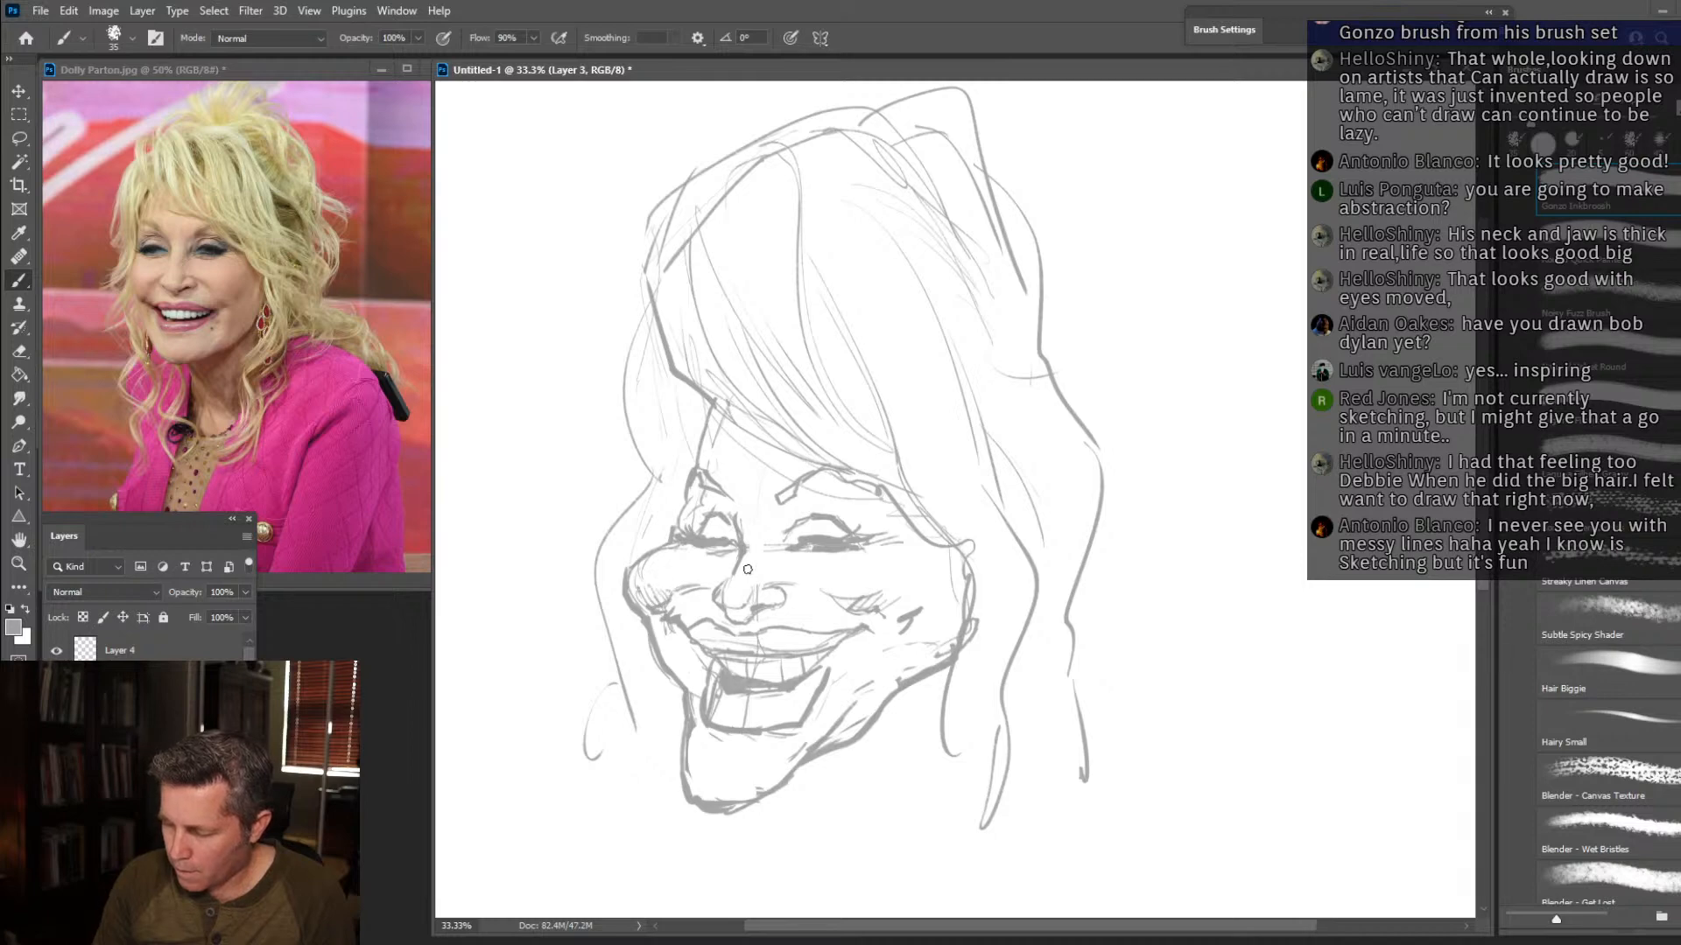
drag(836, 600, 797, 589)
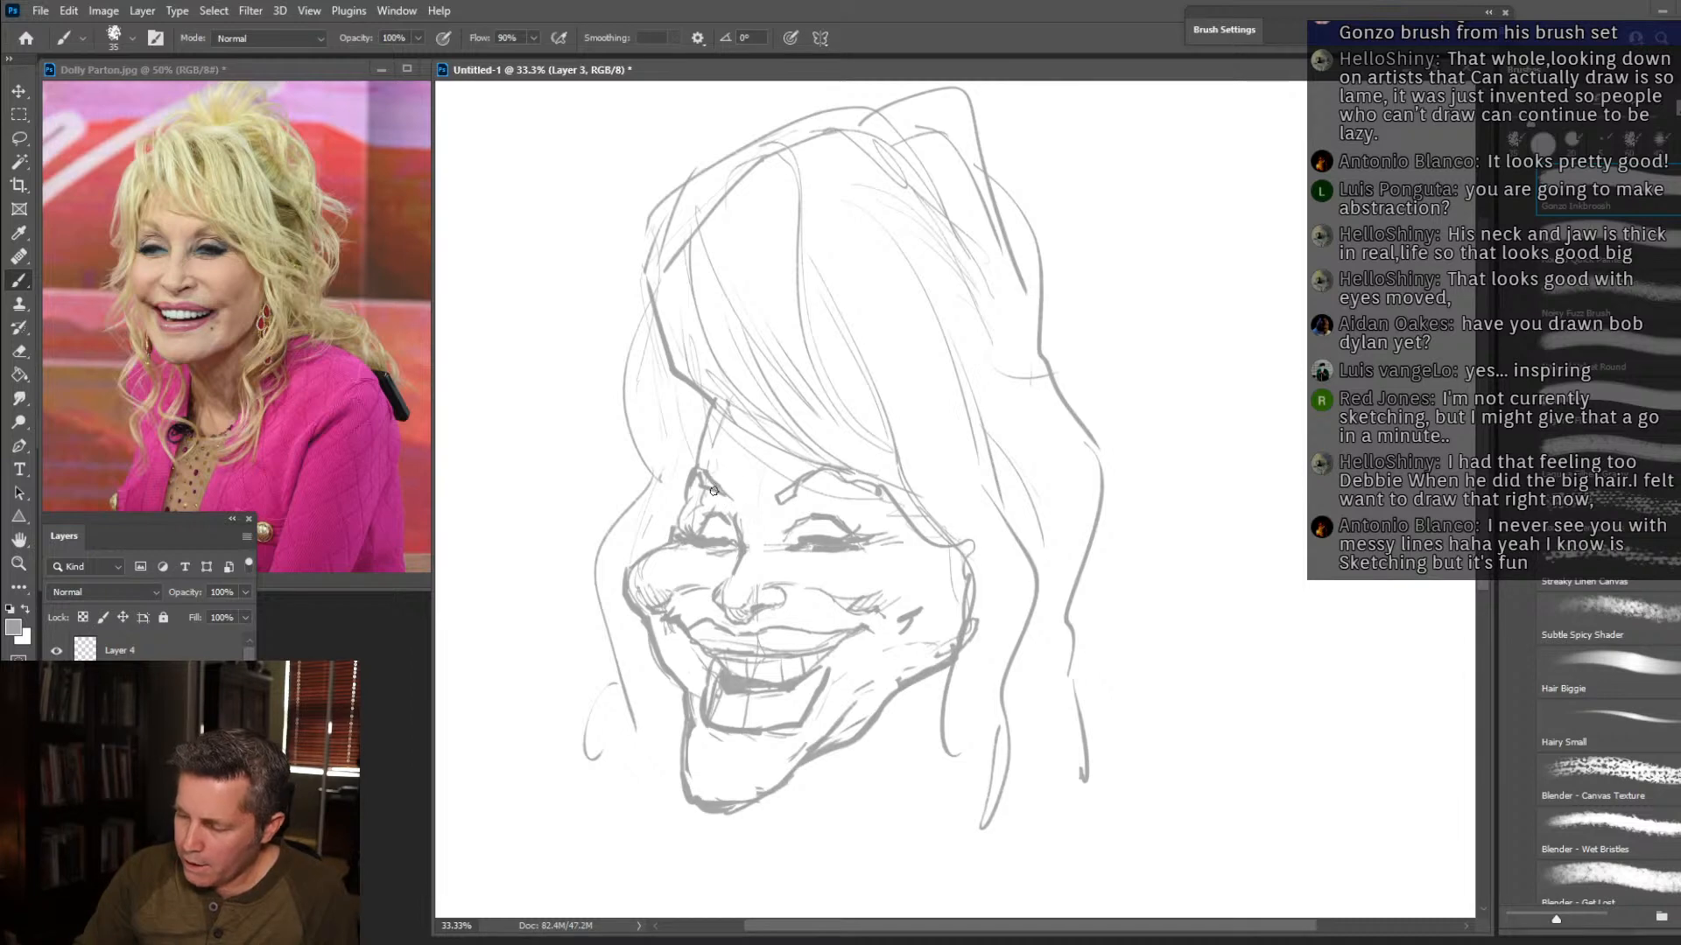
drag(778, 502, 802, 485)
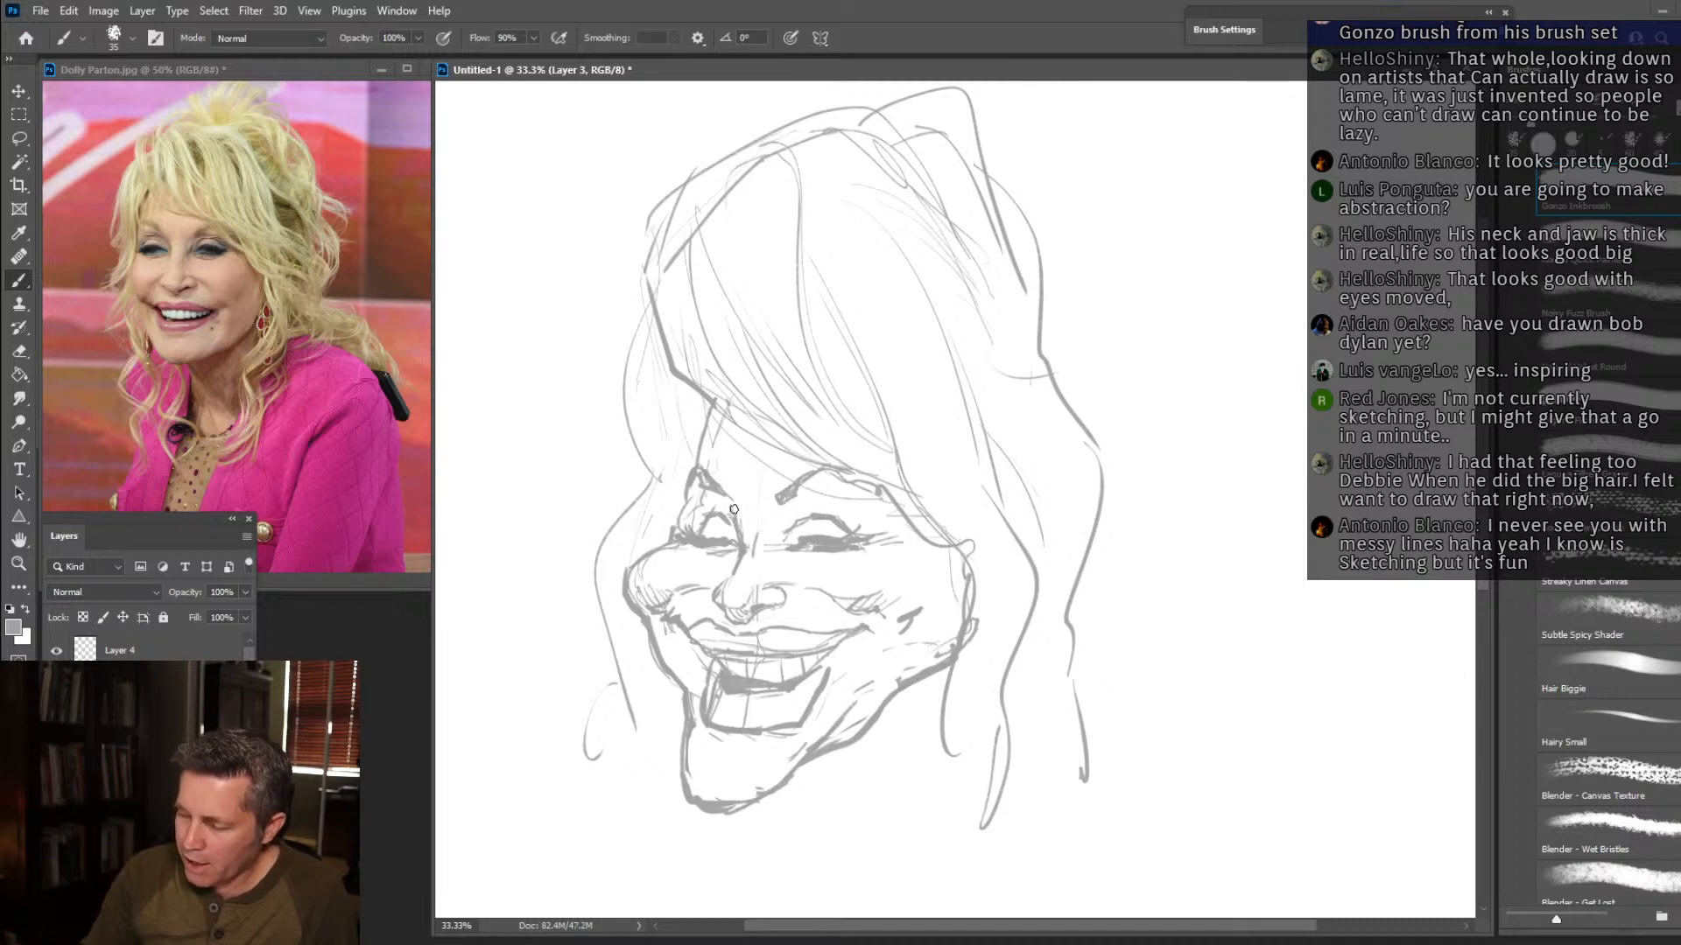
Outline the hair falling along the far side of the forehead and fill it with long vertical strands.
drag(679, 534, 713, 389)
mouse_move(649, 302)
mouse_down()
mouse_move(619, 351)
mouse_move(671, 491)
mouse_move(663, 539)
mouse_up()
drag(676, 390, 682, 486)
drag(687, 407, 691, 495)
mouse_move(676, 376)
mouse_down()
mouse_move(696, 457)
mouse_move(612, 583)
mouse_up()
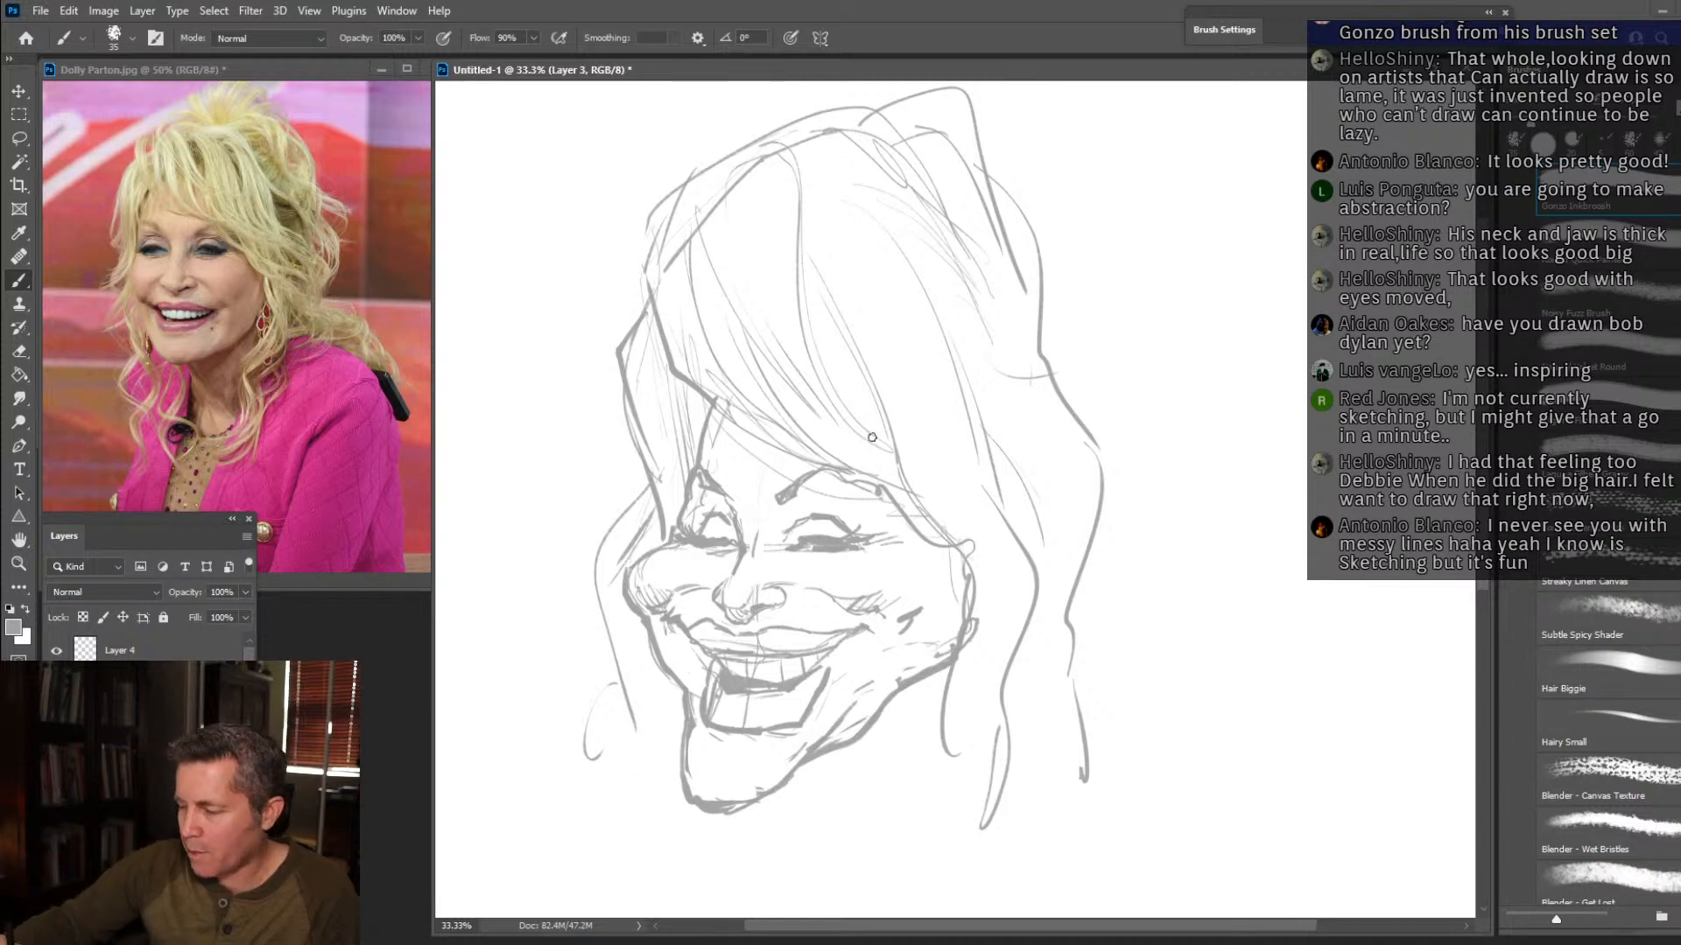
Strengthen the fringe edge across the forehead and draw angular locks falling beside the near cheek.
mouse_move(727, 398)
mouse_down()
mouse_move(875, 454)
mouse_move(954, 565)
mouse_move(1032, 579)
mouse_up()
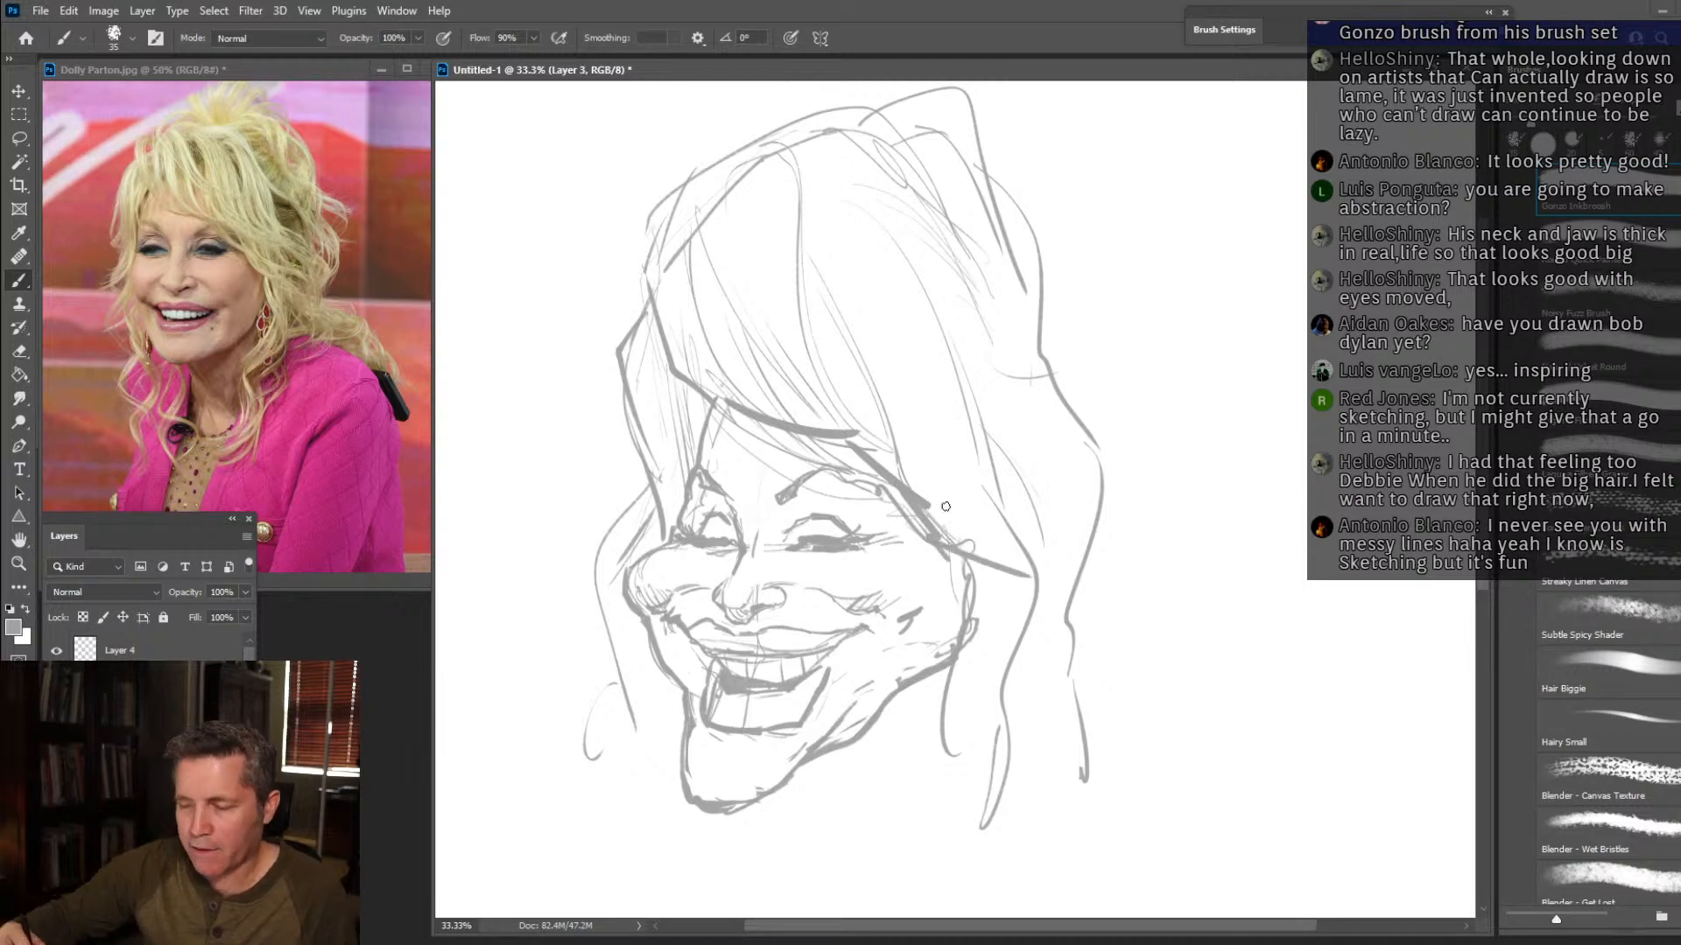
mouse_move(958, 360)
mouse_down()
mouse_move(1016, 457)
mouse_move(1084, 524)
mouse_move(1049, 621)
mouse_move(1029, 624)
mouse_move(1077, 740)
mouse_up()
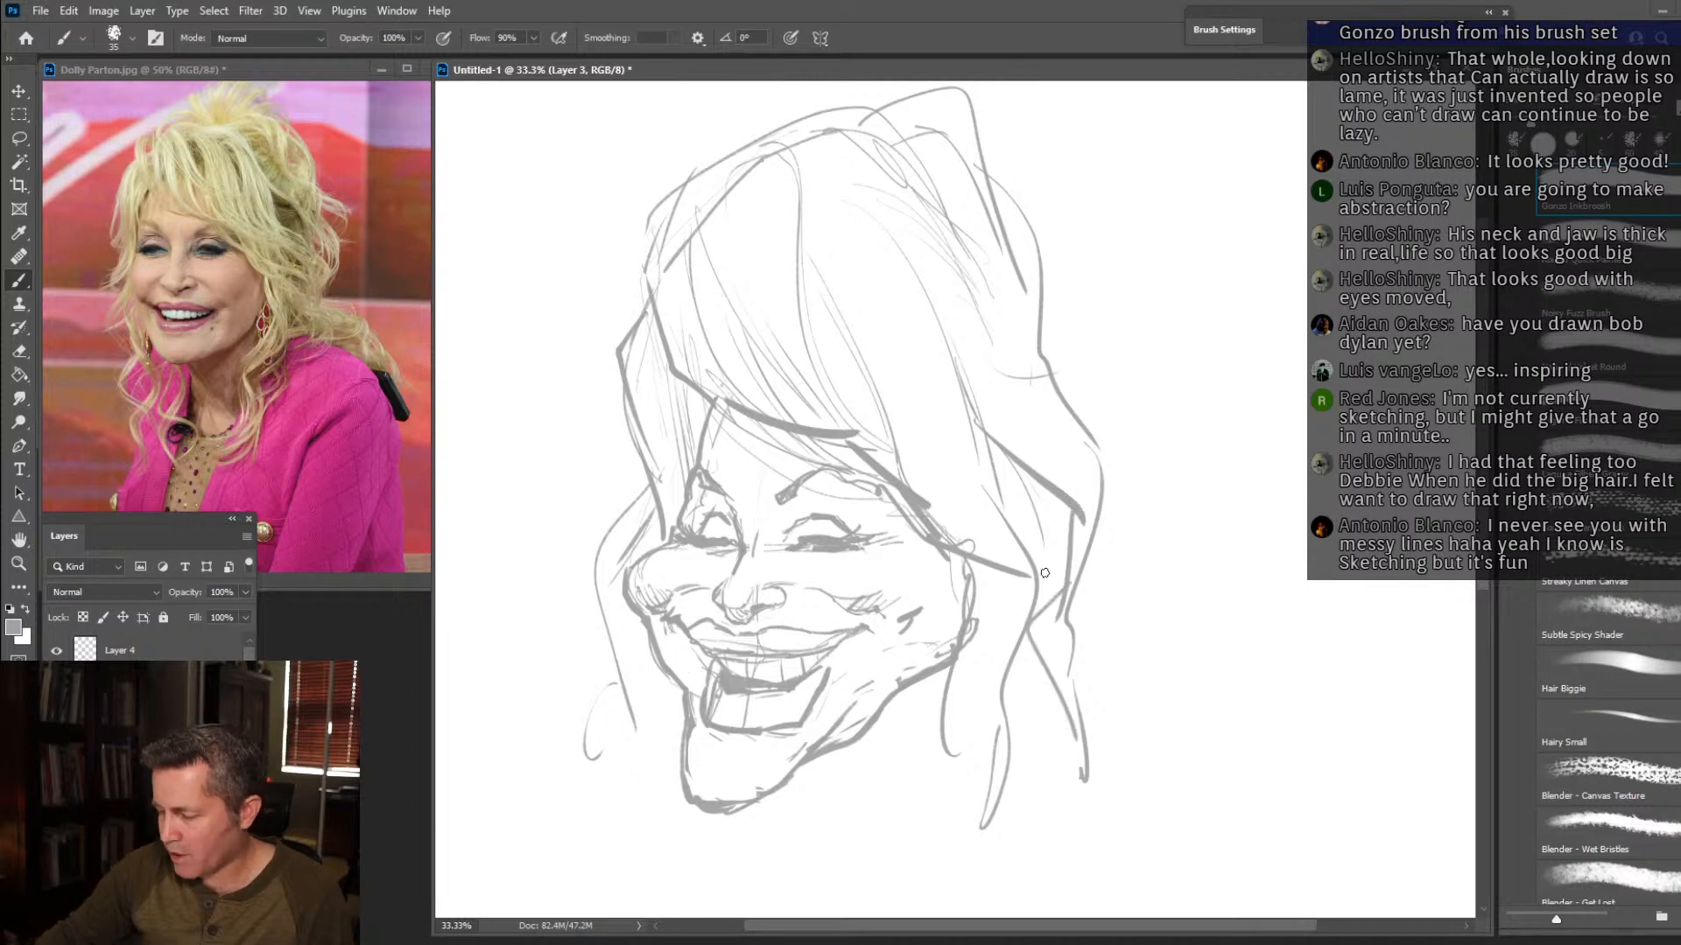
drag(970, 564, 996, 692)
drag(1016, 591, 984, 705)
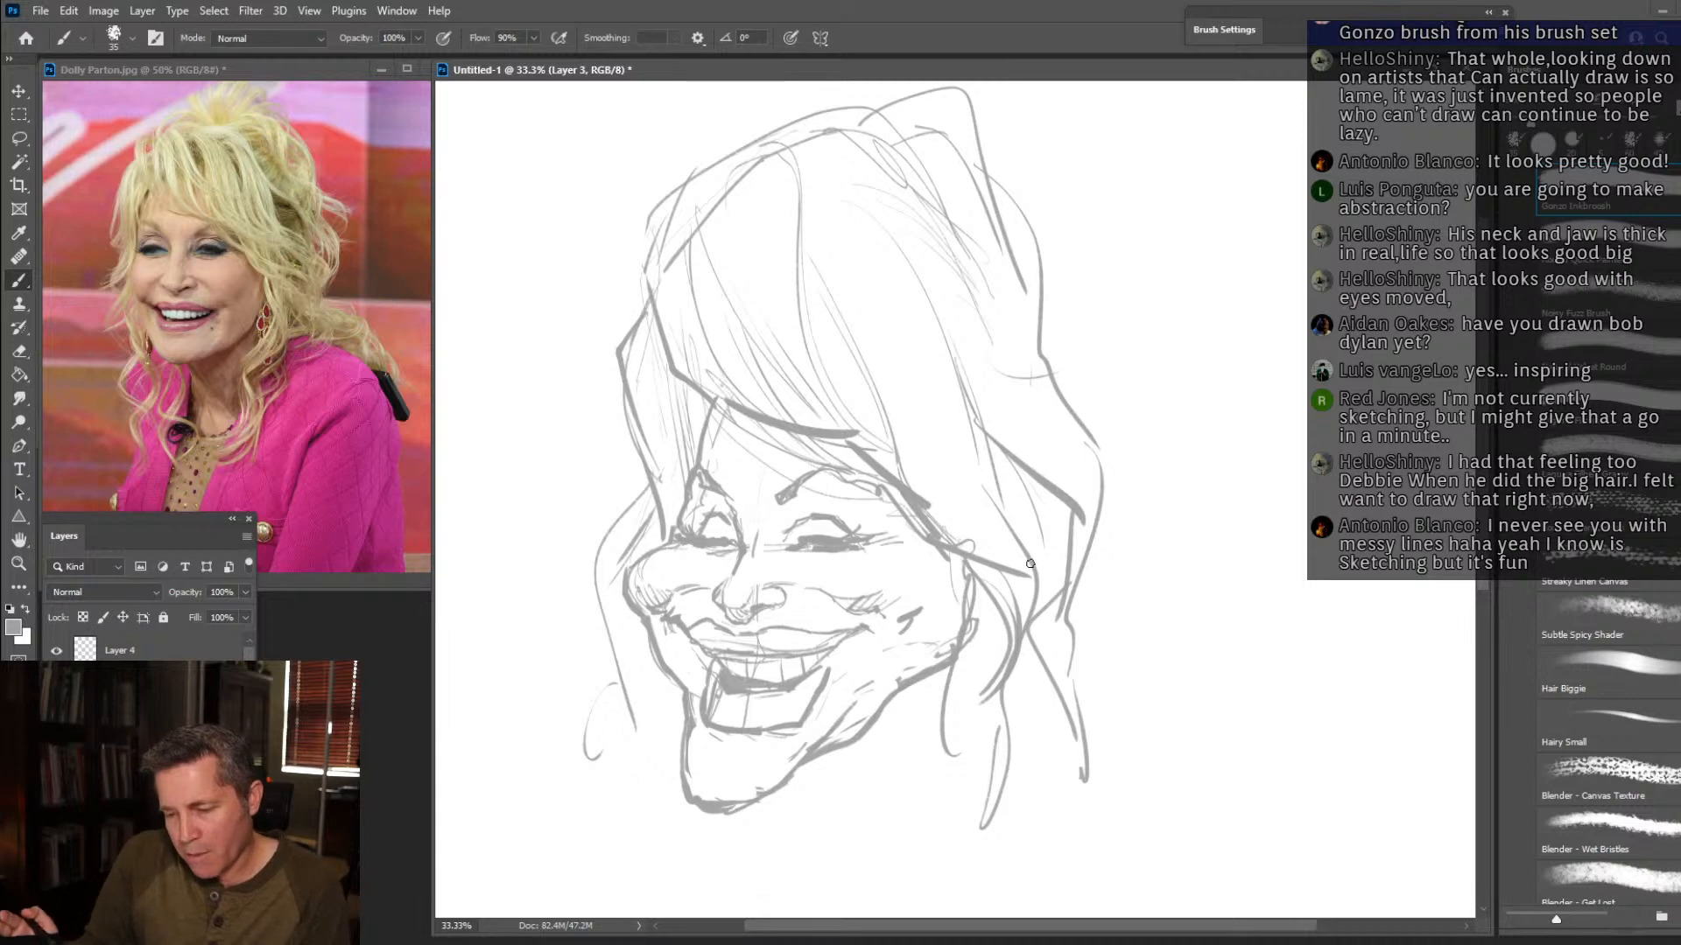
Sketch loose, crossing hair locks below the near jaw and curling ends down the far side of the neck.
mouse_move(1028, 611)
mouse_down()
mouse_move(944, 767)
mouse_move(1035, 834)
mouse_up()
mouse_move(929, 677)
mouse_down()
mouse_move(893, 714)
mouse_move(987, 800)
mouse_up()
mouse_move(966, 797)
mouse_down()
mouse_move(933, 864)
mouse_move(952, 884)
mouse_up()
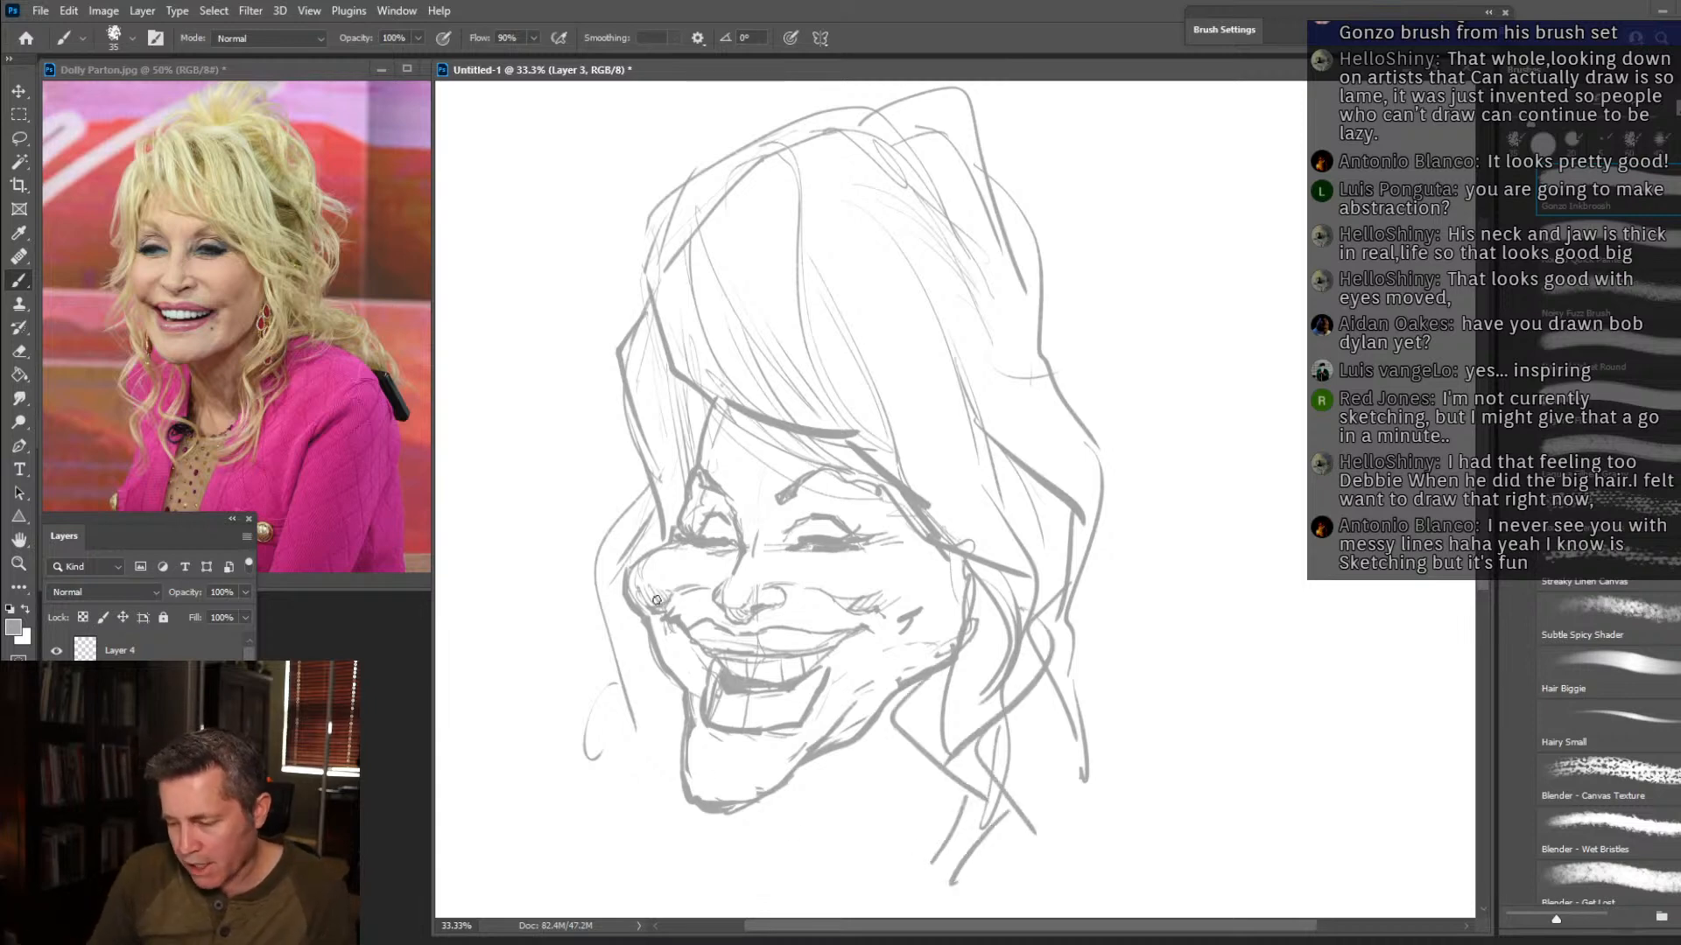
mouse_move(659, 667)
mouse_down()
mouse_move(596, 726)
mouse_move(667, 784)
mouse_move(626, 862)
mouse_up()
drag(655, 786, 688, 893)
mouse_move(672, 753)
mouse_down()
mouse_move(648, 805)
mouse_move(650, 681)
mouse_up()
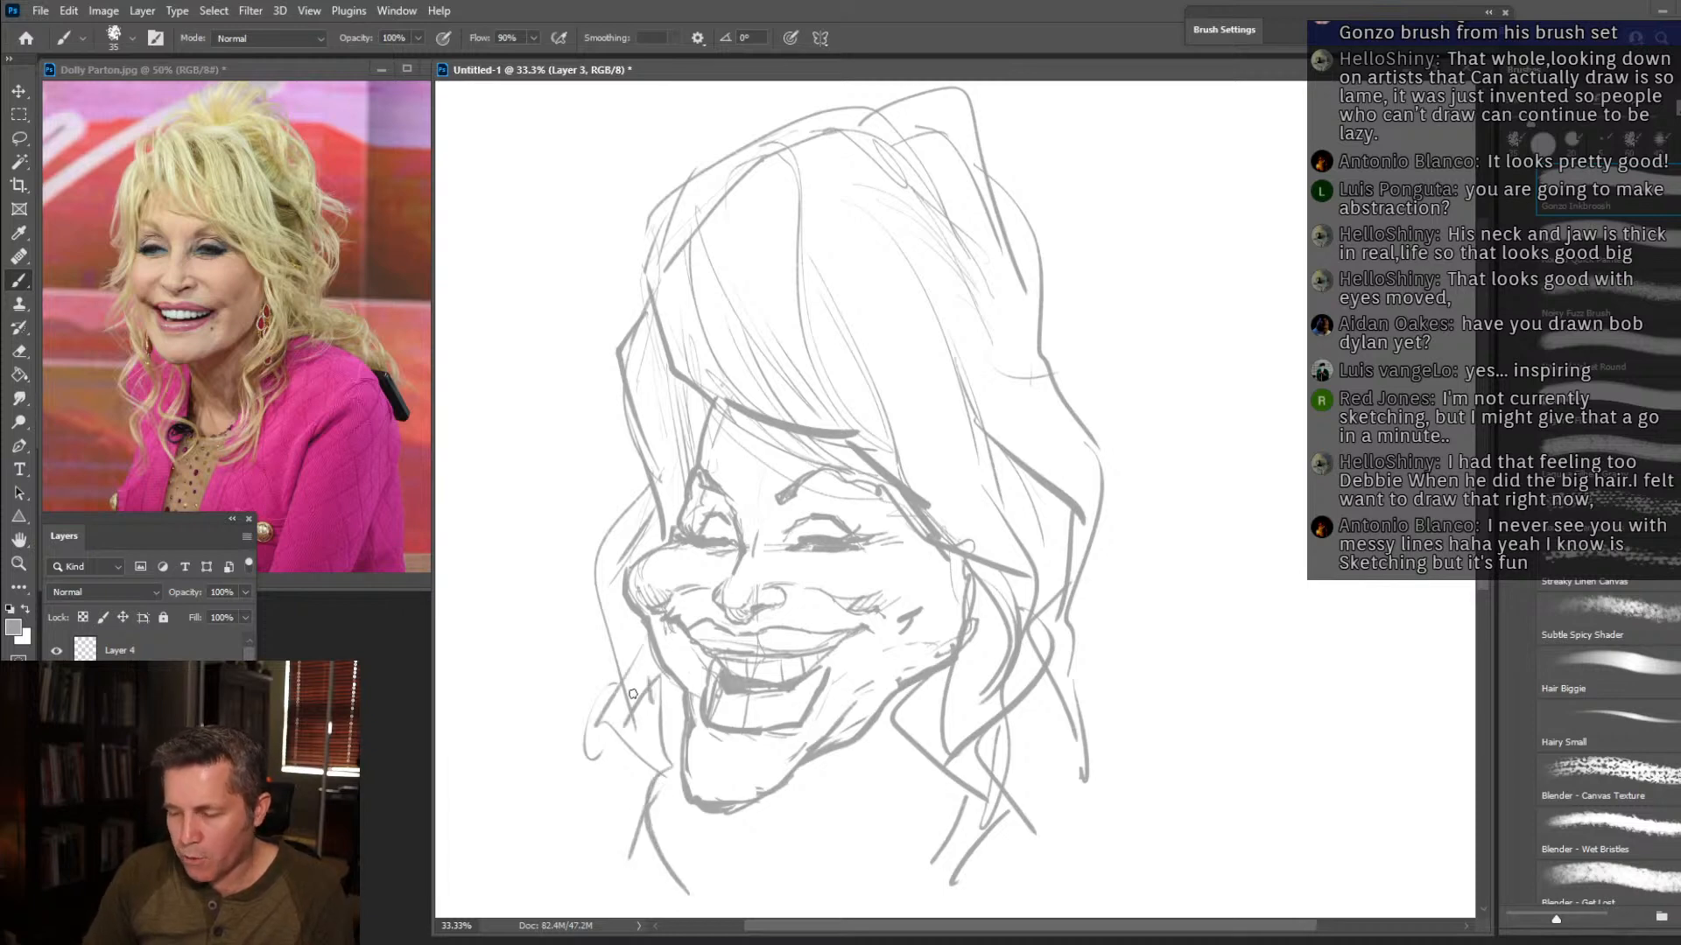
Add sweeping strands from the parting through the crown hair and sketch the neck line below the jaw.
drag(799, 208, 904, 398)
drag(833, 254, 917, 464)
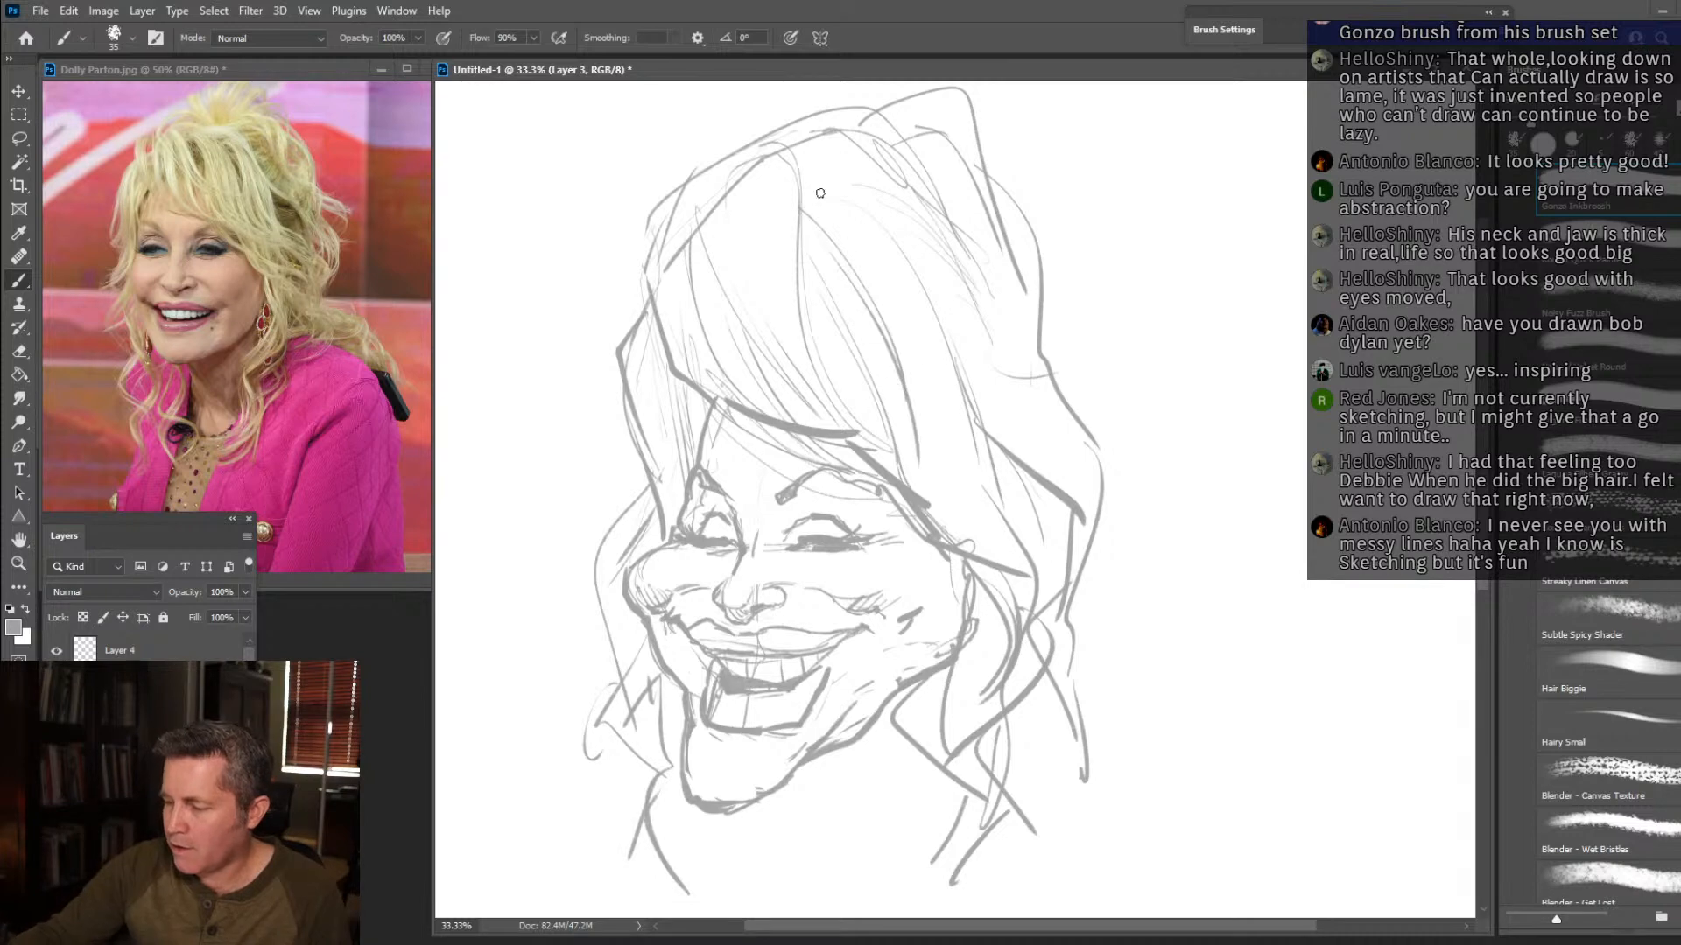
mouse_move(800, 173)
mouse_down()
mouse_move(950, 349)
mouse_move(945, 322)
mouse_up()
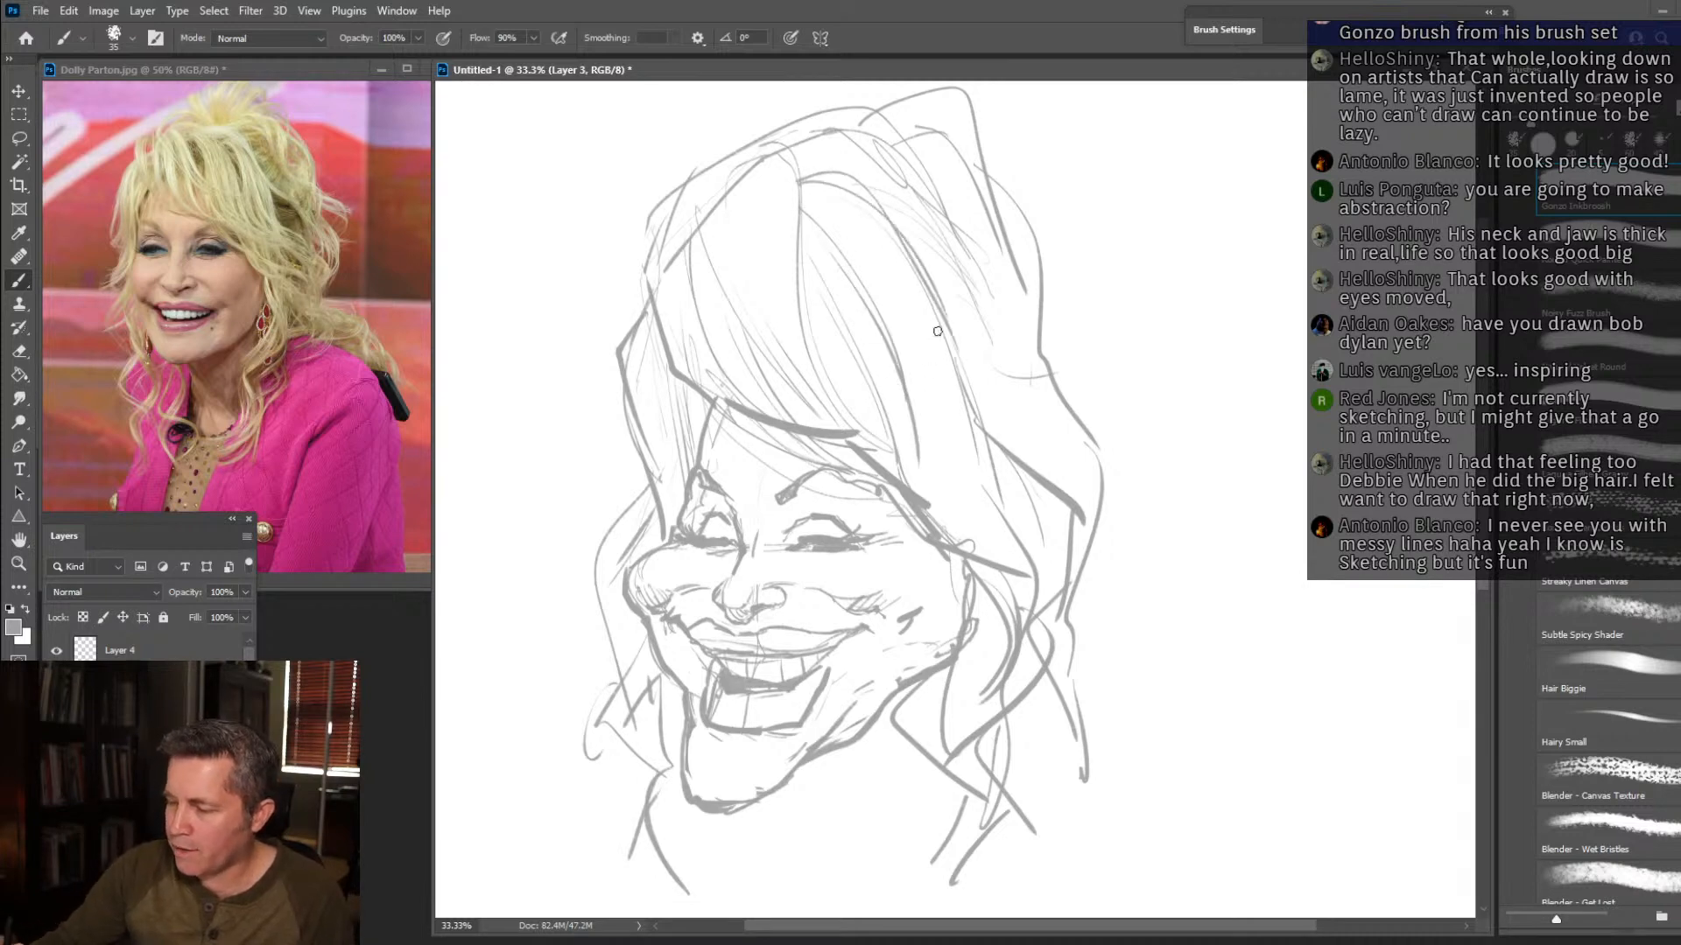
drag(798, 165, 920, 203)
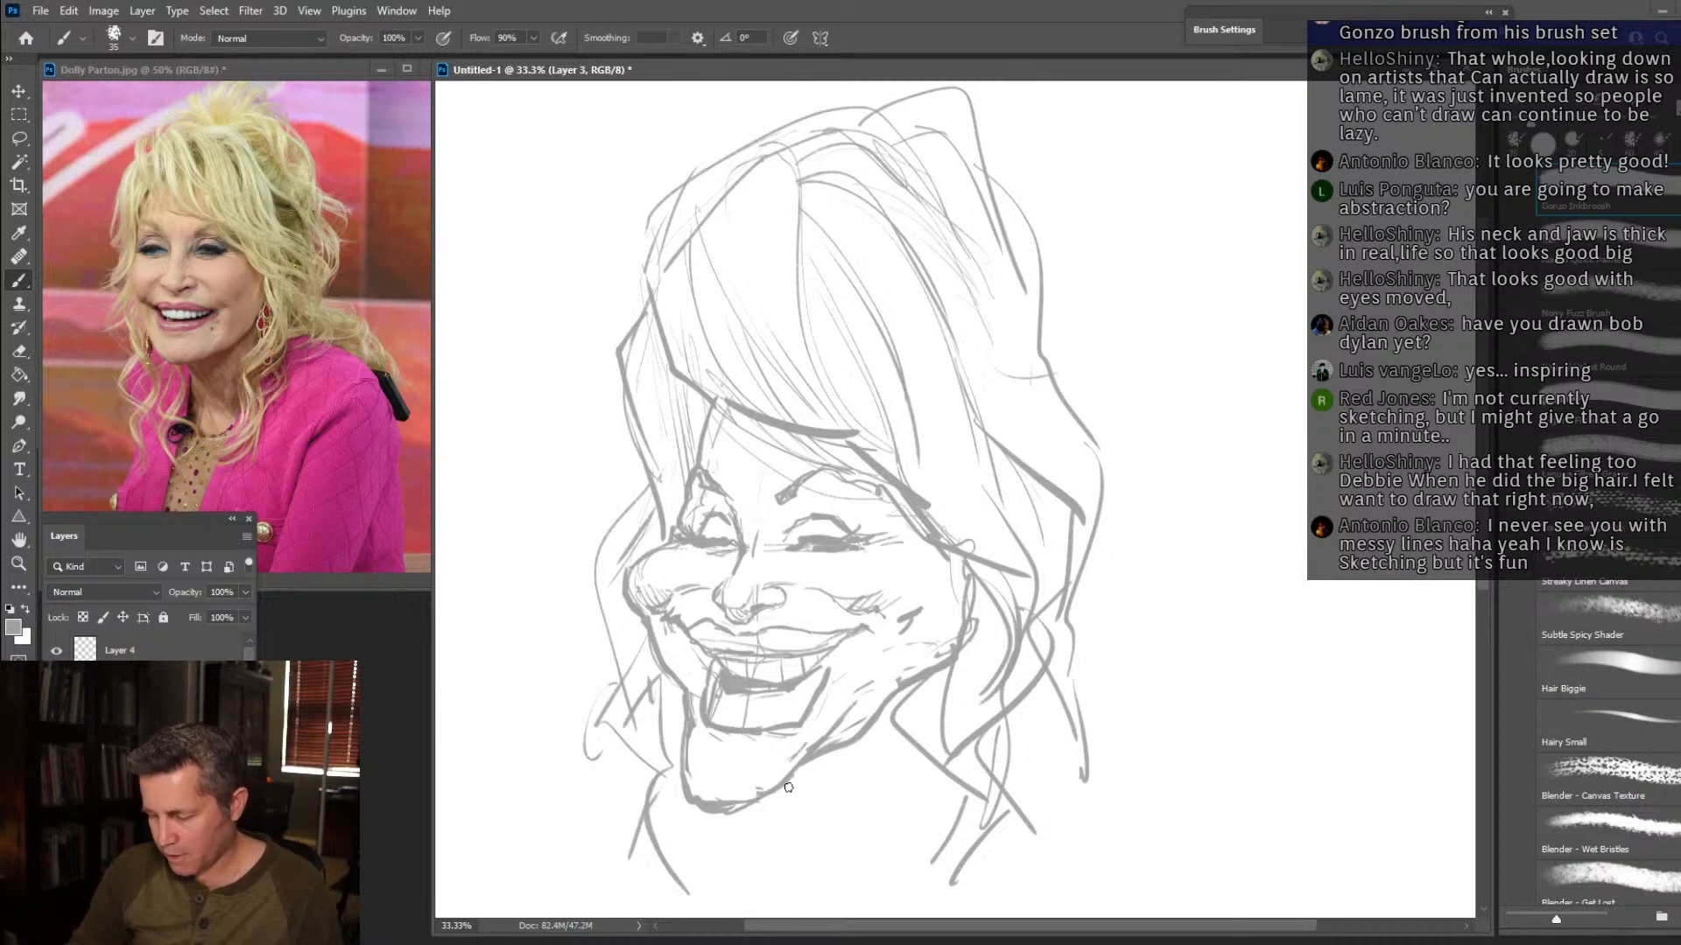
drag(797, 772, 842, 884)
drag(803, 812, 844, 880)
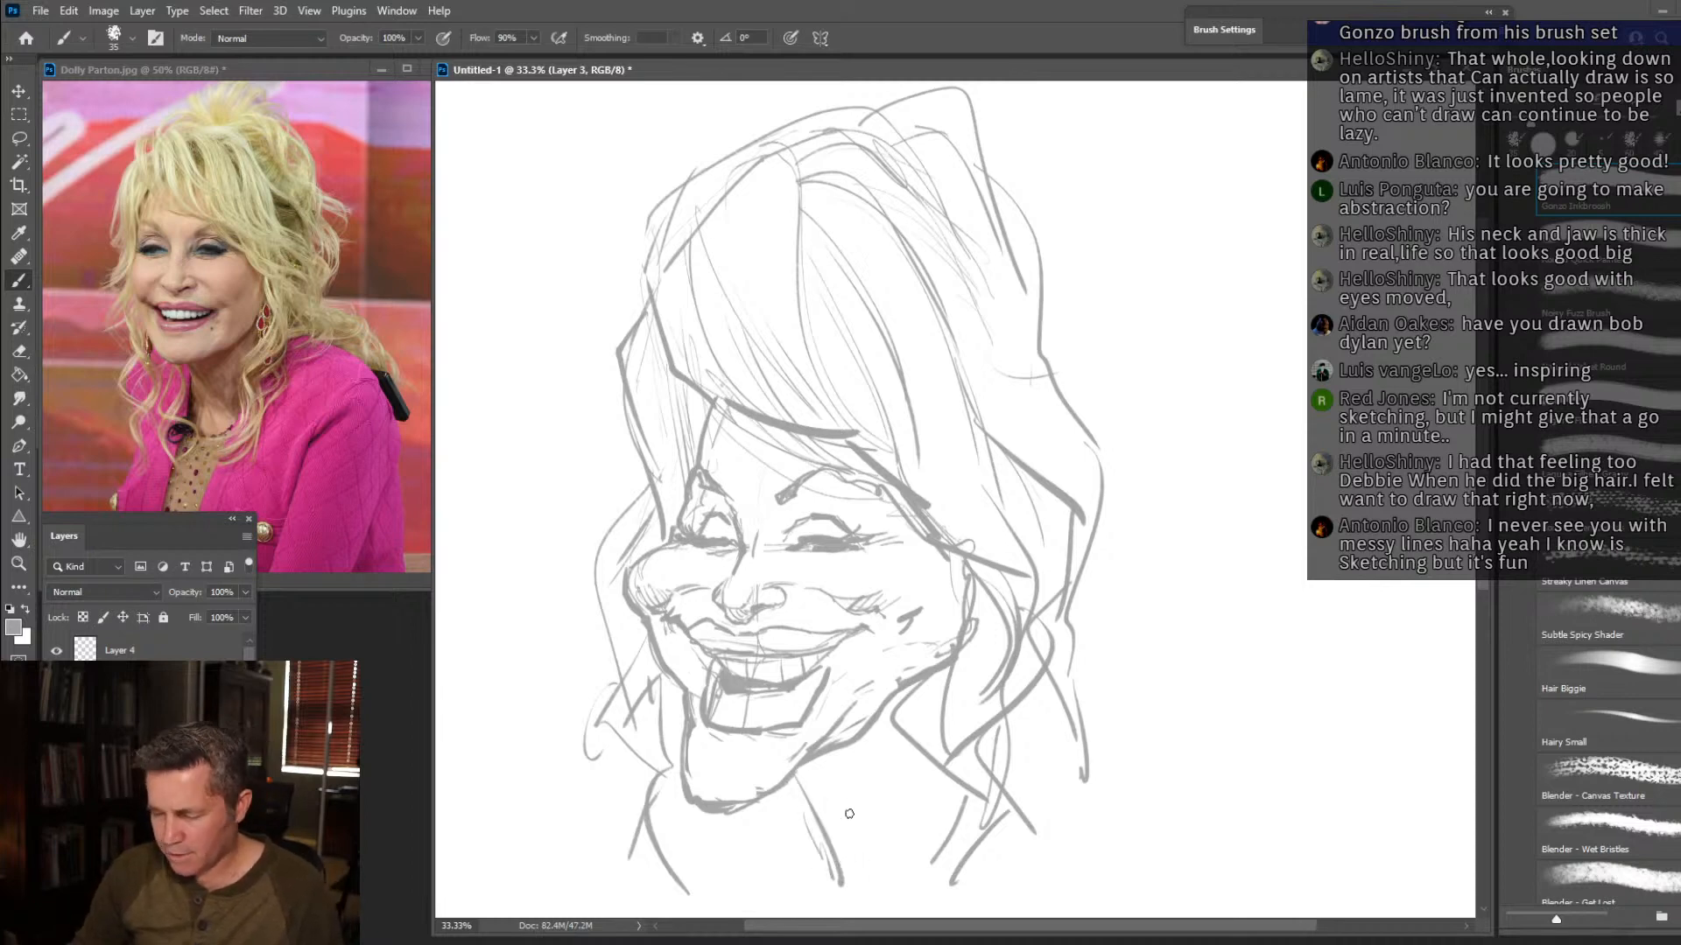
Scale the sketch down proportionally to about 76% and move it toward the middle of the canvas, leaving room for the shoulders.
key(ctrl+t)
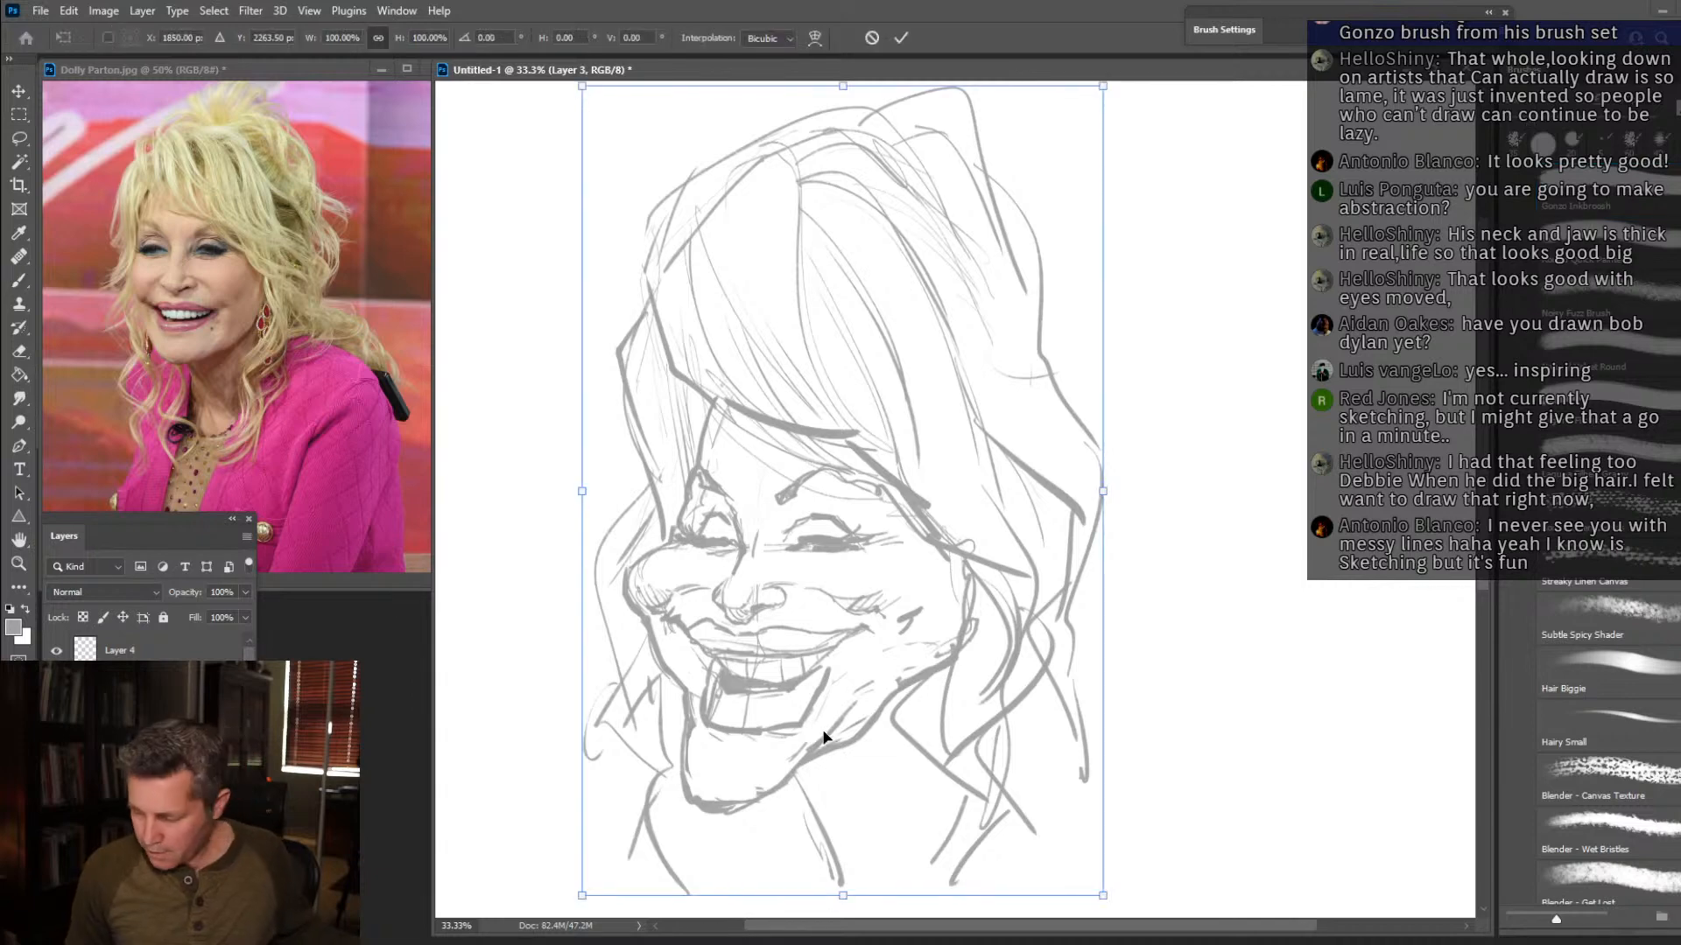
drag(1105, 895, 980, 702)
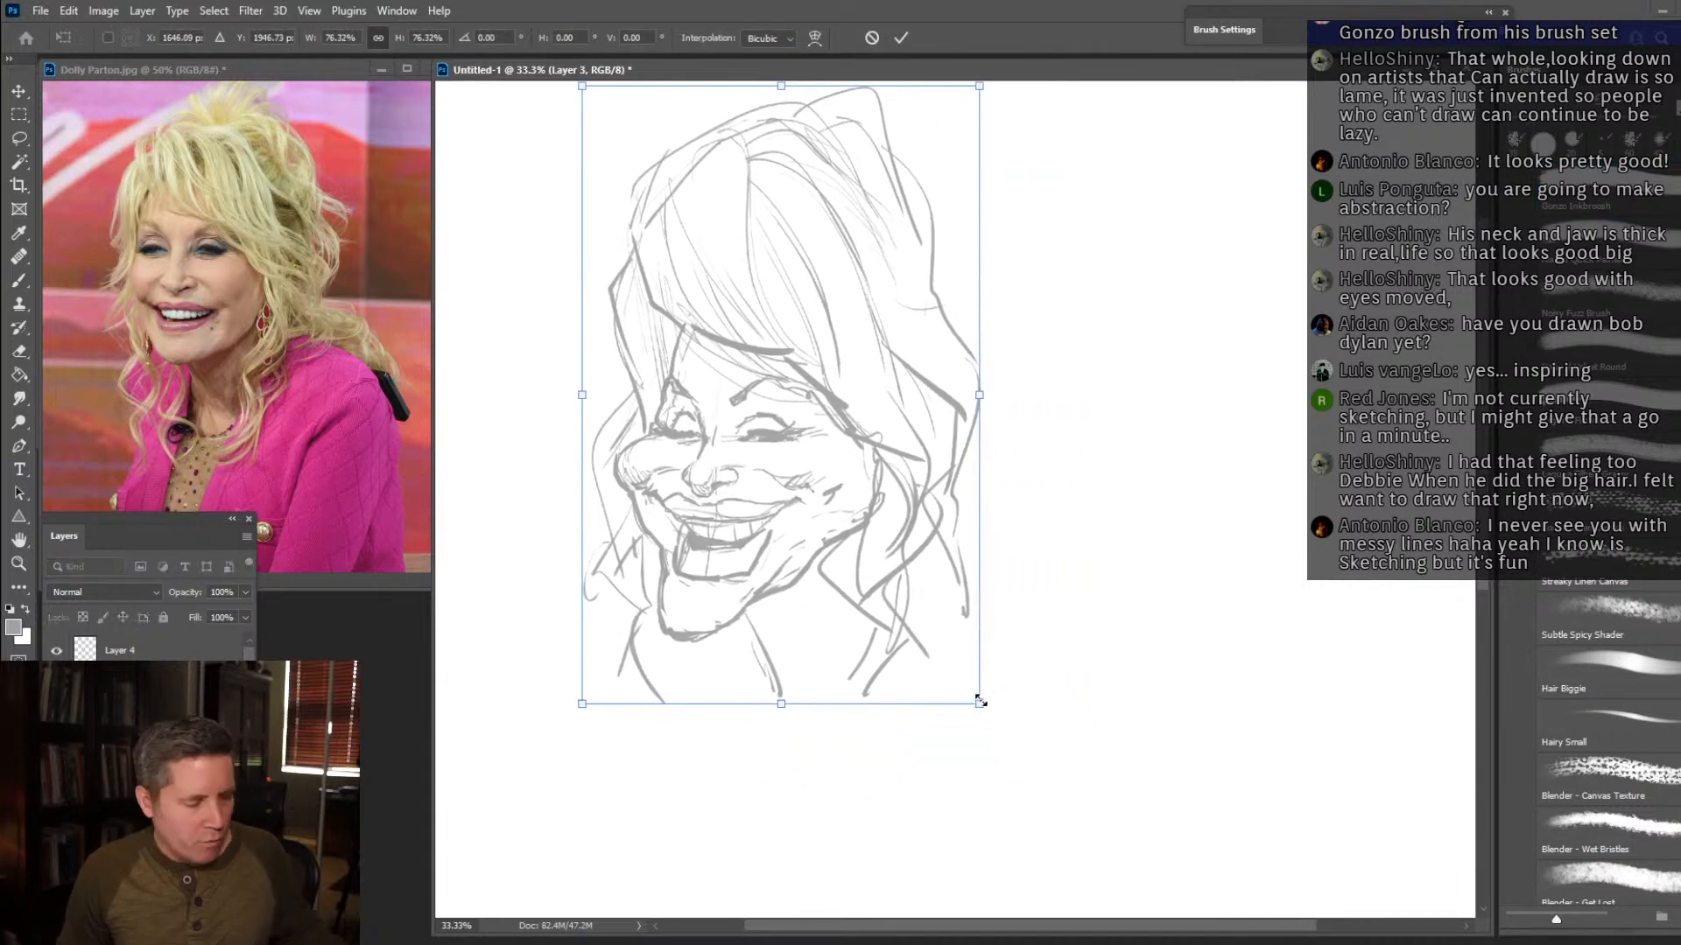
key(Return)
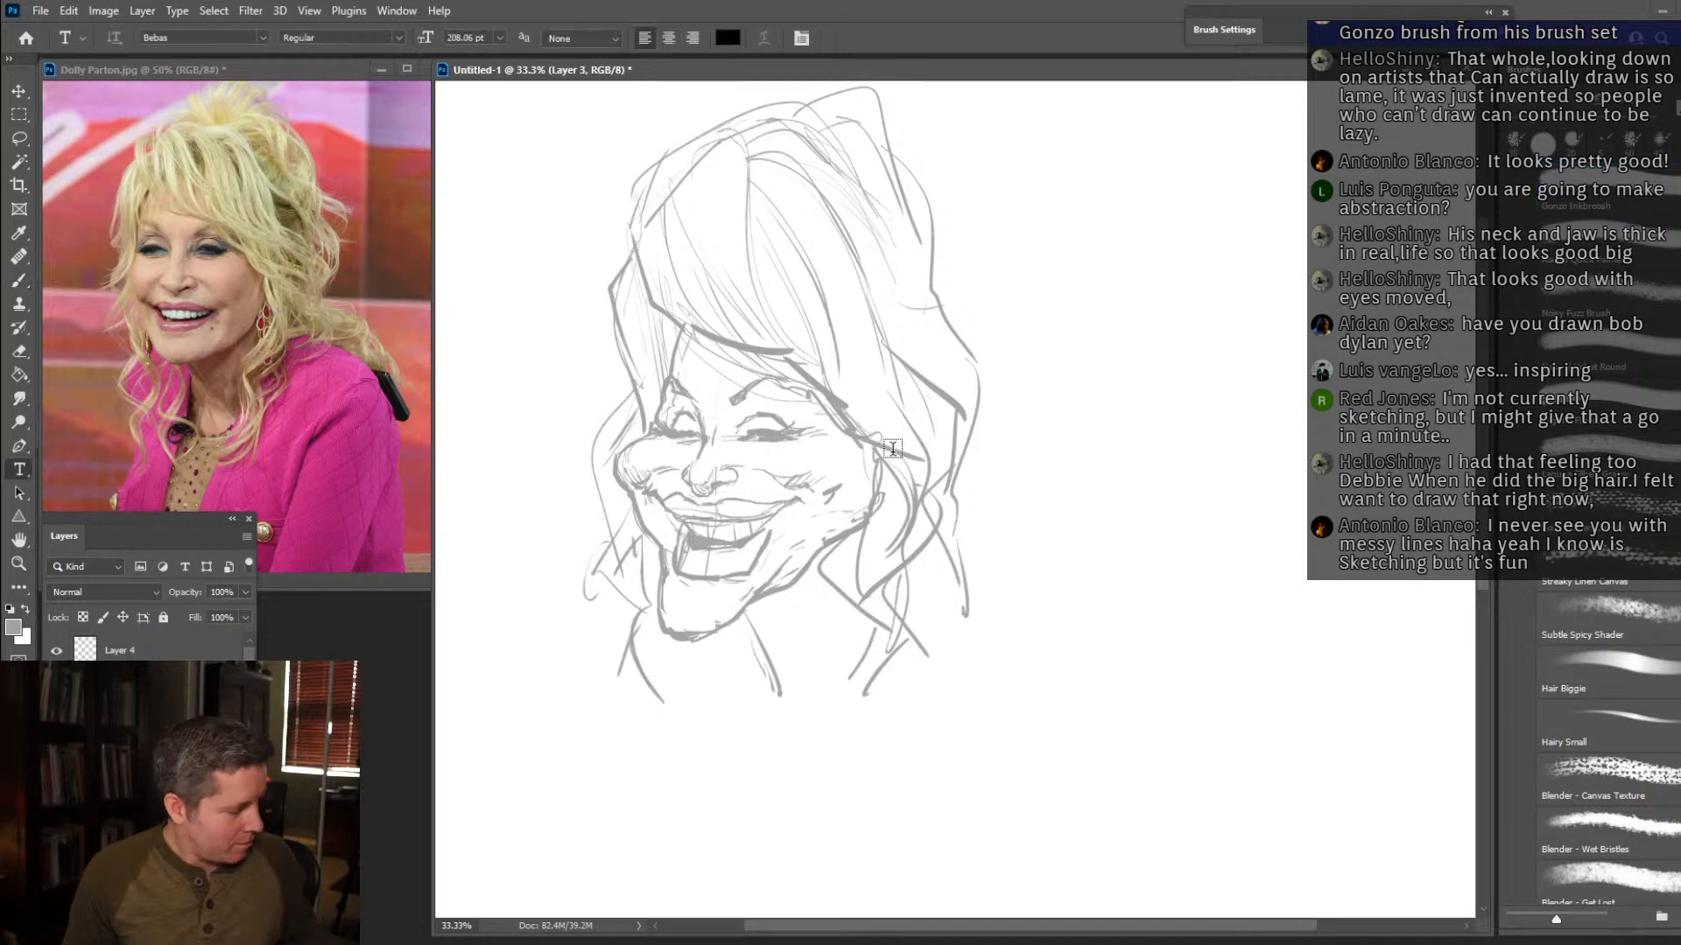
key(v)
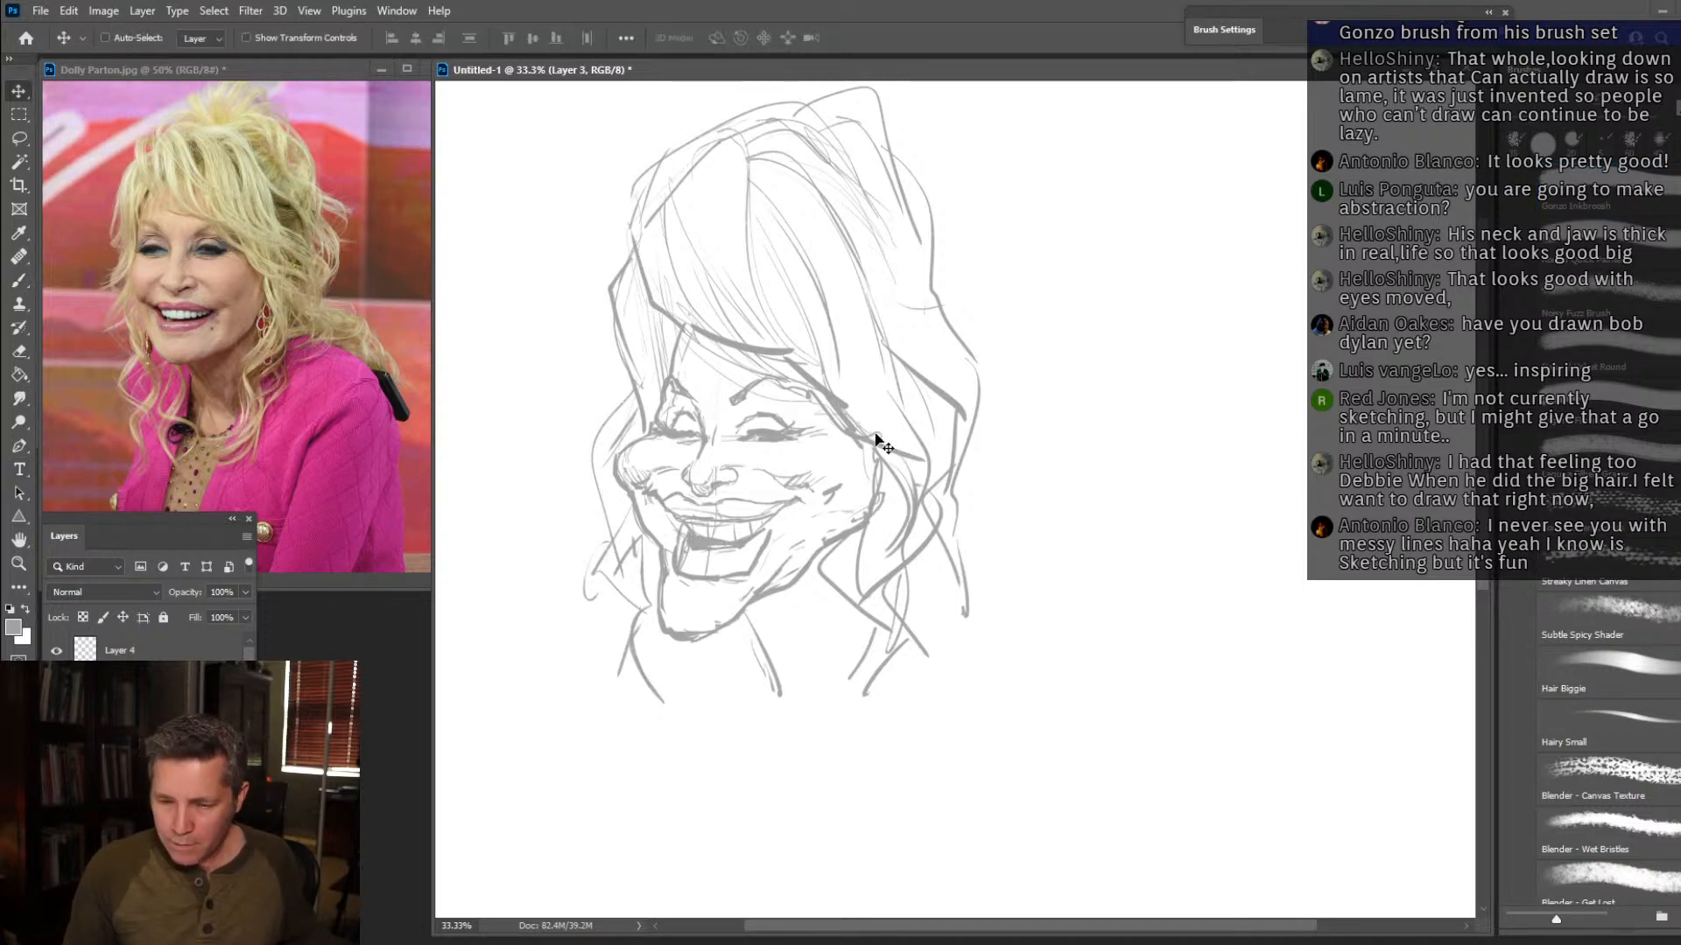
click(25, 280)
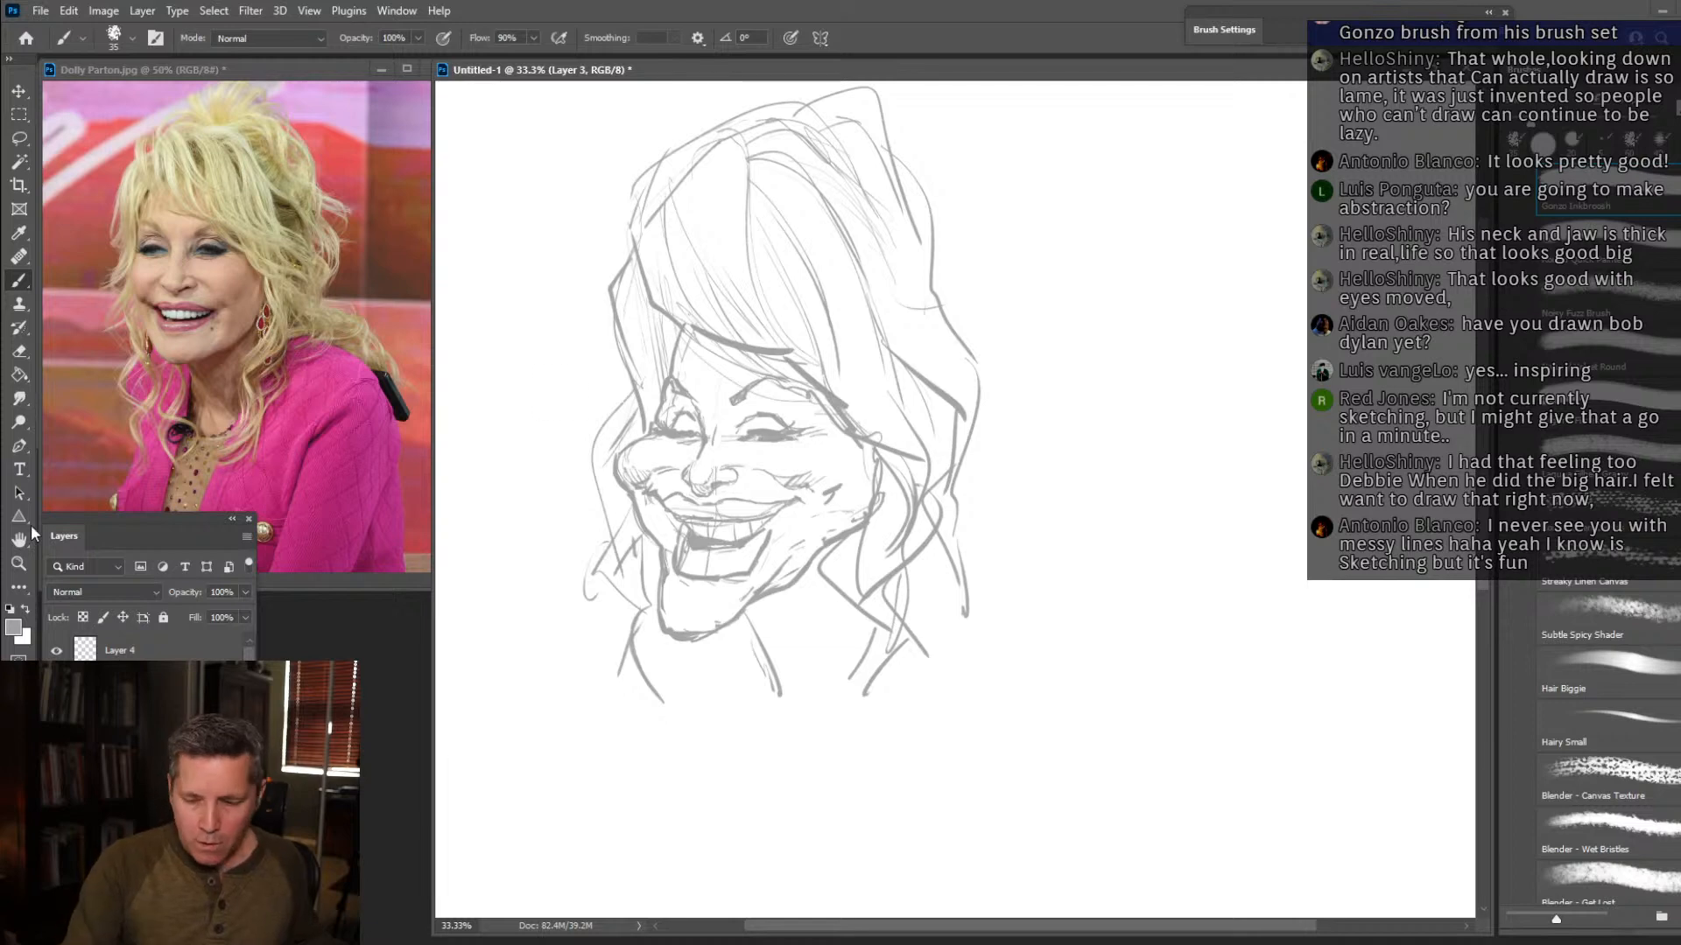
key(v)
mouse_move(899, 335)
mouse_down()
mouse_move(1015, 338)
mouse_move(996, 341)
mouse_up()
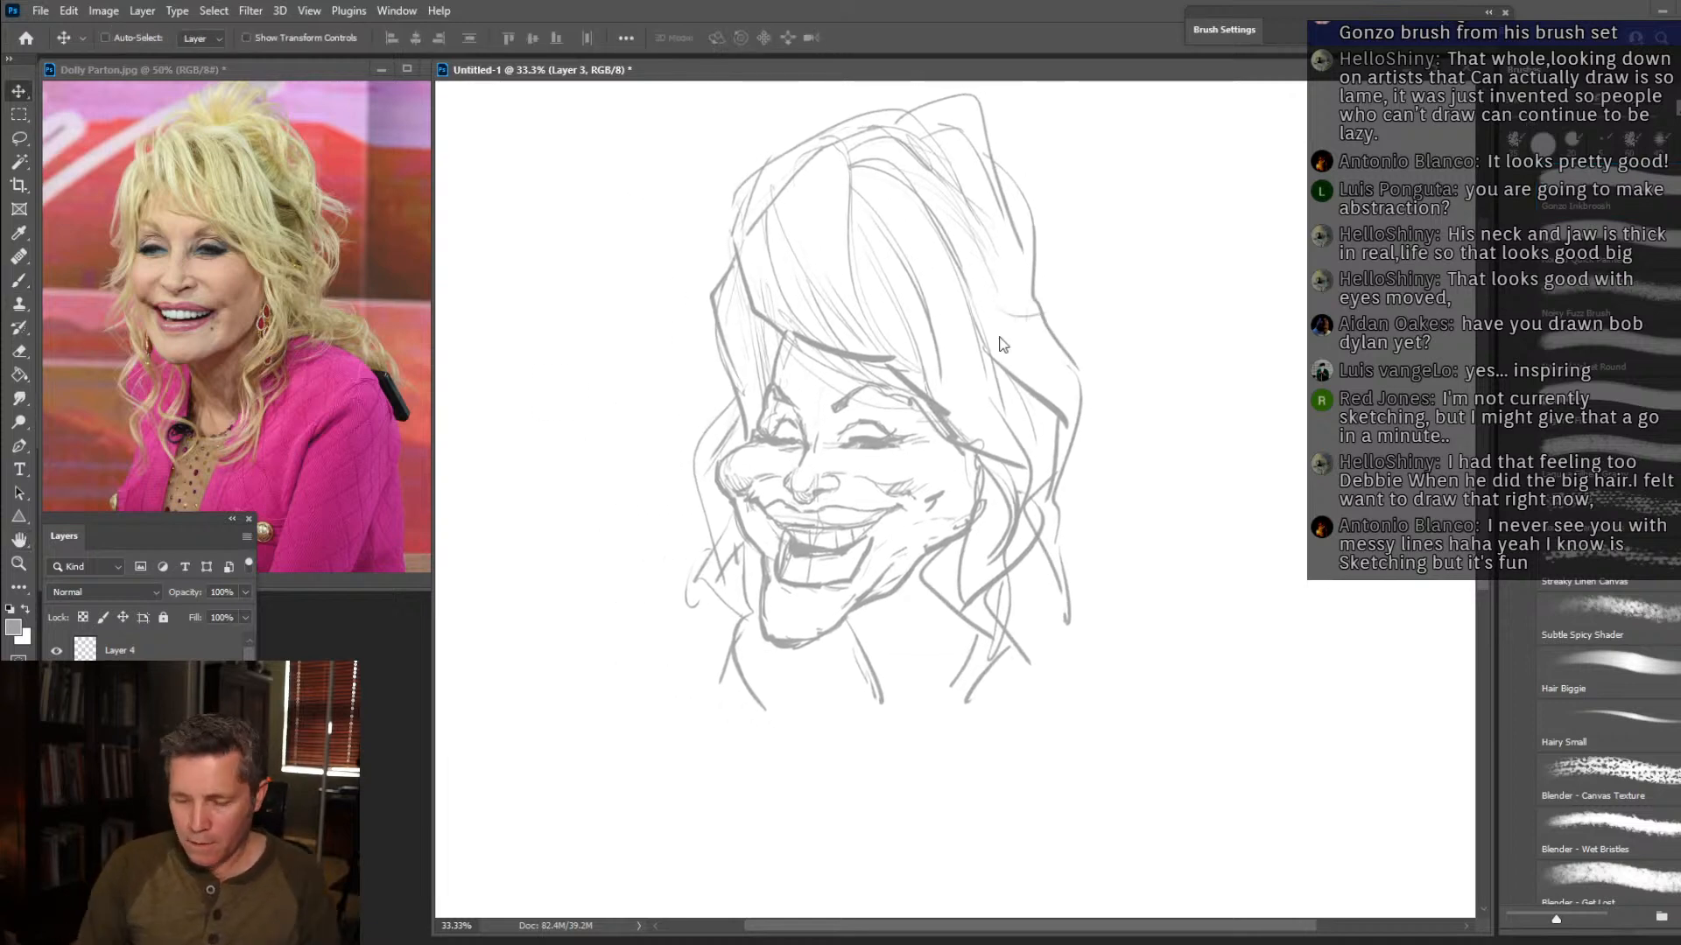
Sketch the neck, the open collar and V-shaped neckline, and the sloping shoulders with the upper arms.
click(20, 283)
mouse_move(837, 621)
mouse_down()
mouse_move(860, 675)
mouse_move(851, 652)
mouse_move(854, 738)
mouse_move(854, 711)
mouse_move(890, 726)
mouse_move(923, 693)
mouse_up()
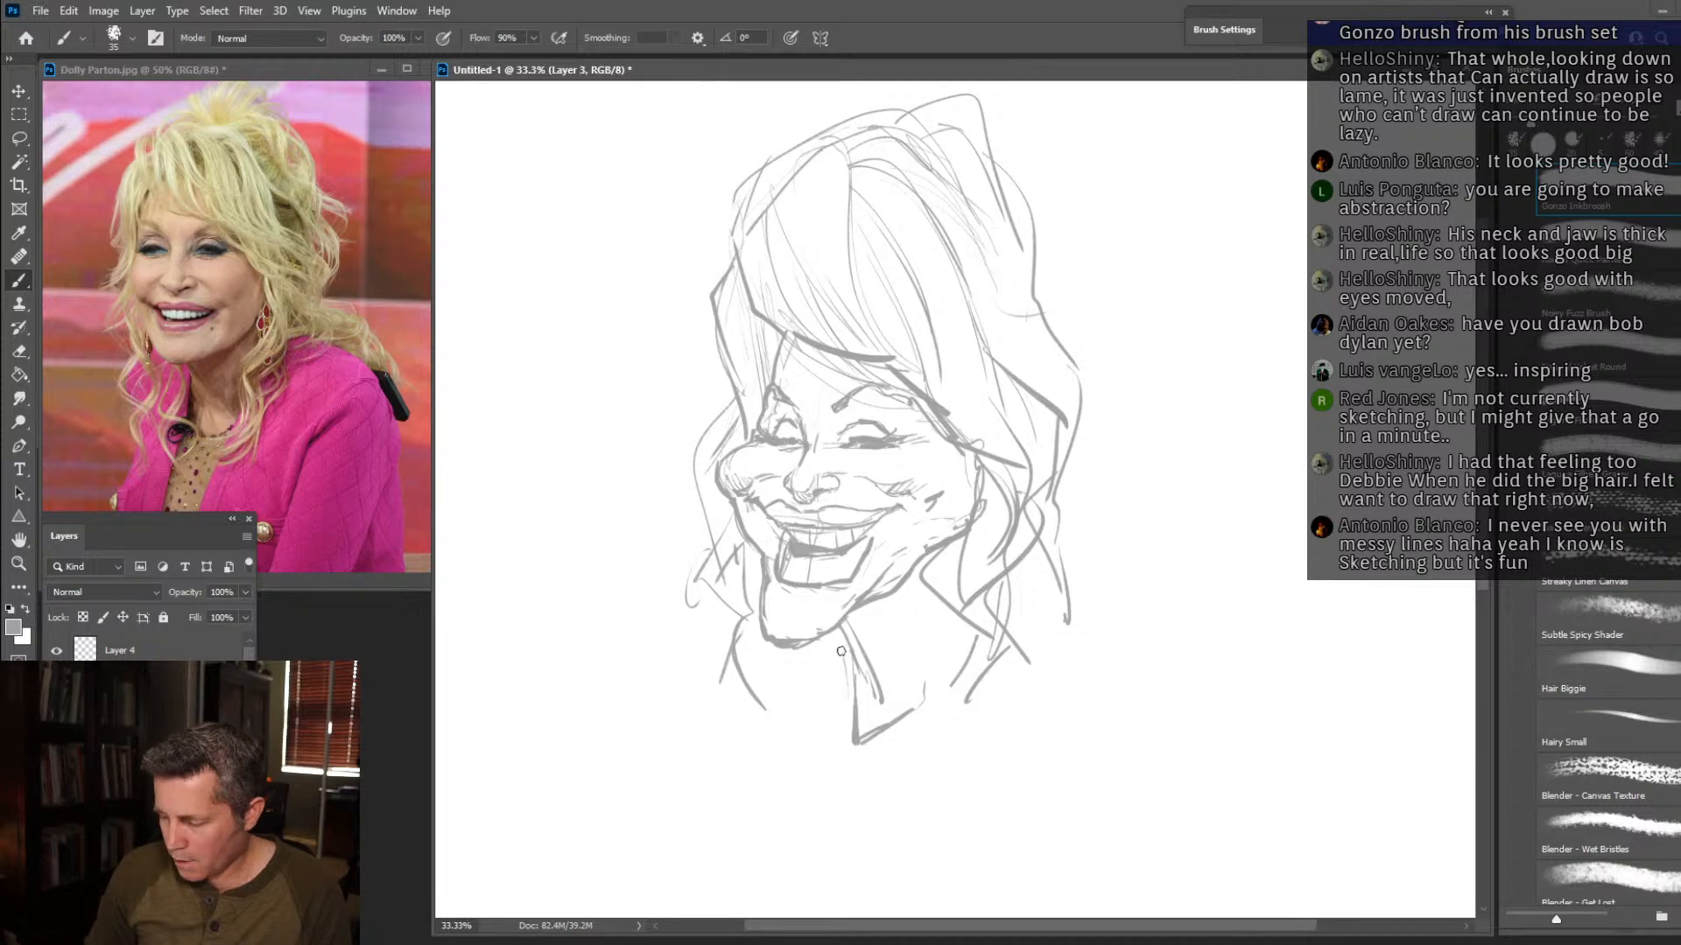
mouse_move(772, 653)
mouse_down()
mouse_move(790, 744)
mouse_move(719, 779)
mouse_move(667, 853)
mouse_move(678, 886)
mouse_move(727, 772)
mouse_up()
drag(658, 842, 667, 890)
drag(825, 710, 800, 754)
drag(845, 654, 754, 811)
mouse_move(755, 813)
mouse_down()
mouse_move(810, 865)
mouse_move(927, 750)
mouse_up()
mouse_move(907, 784)
mouse_down()
mouse_move(968, 637)
mouse_move(1064, 617)
mouse_move(1121, 679)
mouse_move(1127, 868)
mouse_up()
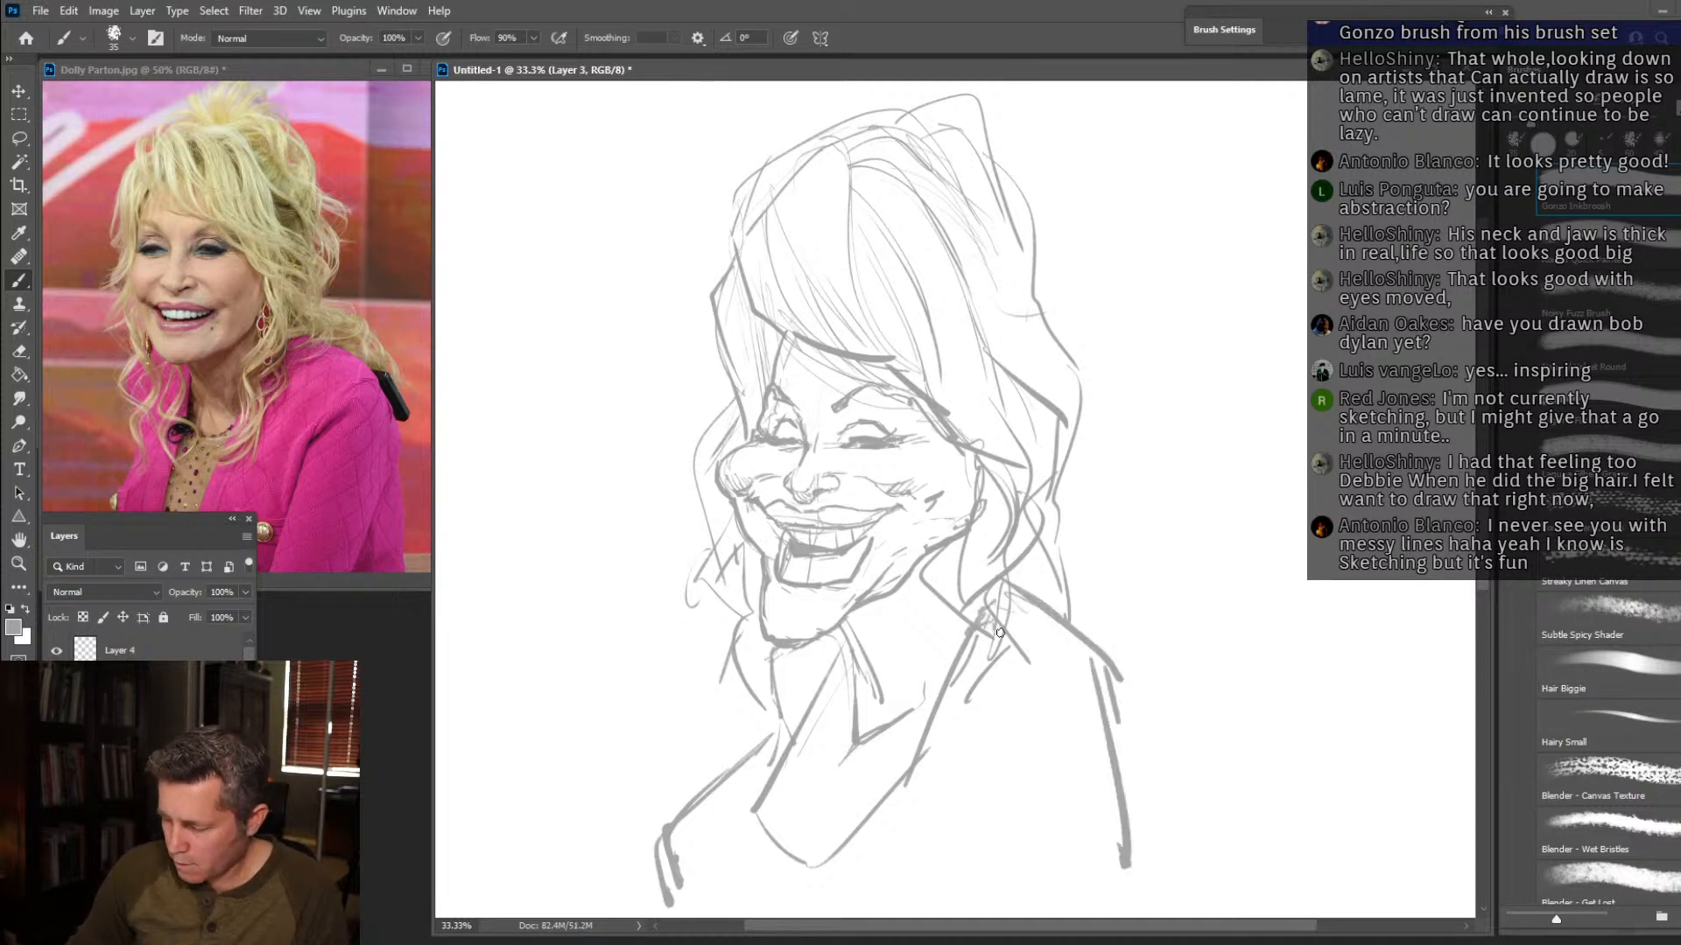
Draw wavy locks of hair falling over the chest on both sides of the neckline.
drag(1017, 604, 974, 842)
drag(964, 700, 934, 890)
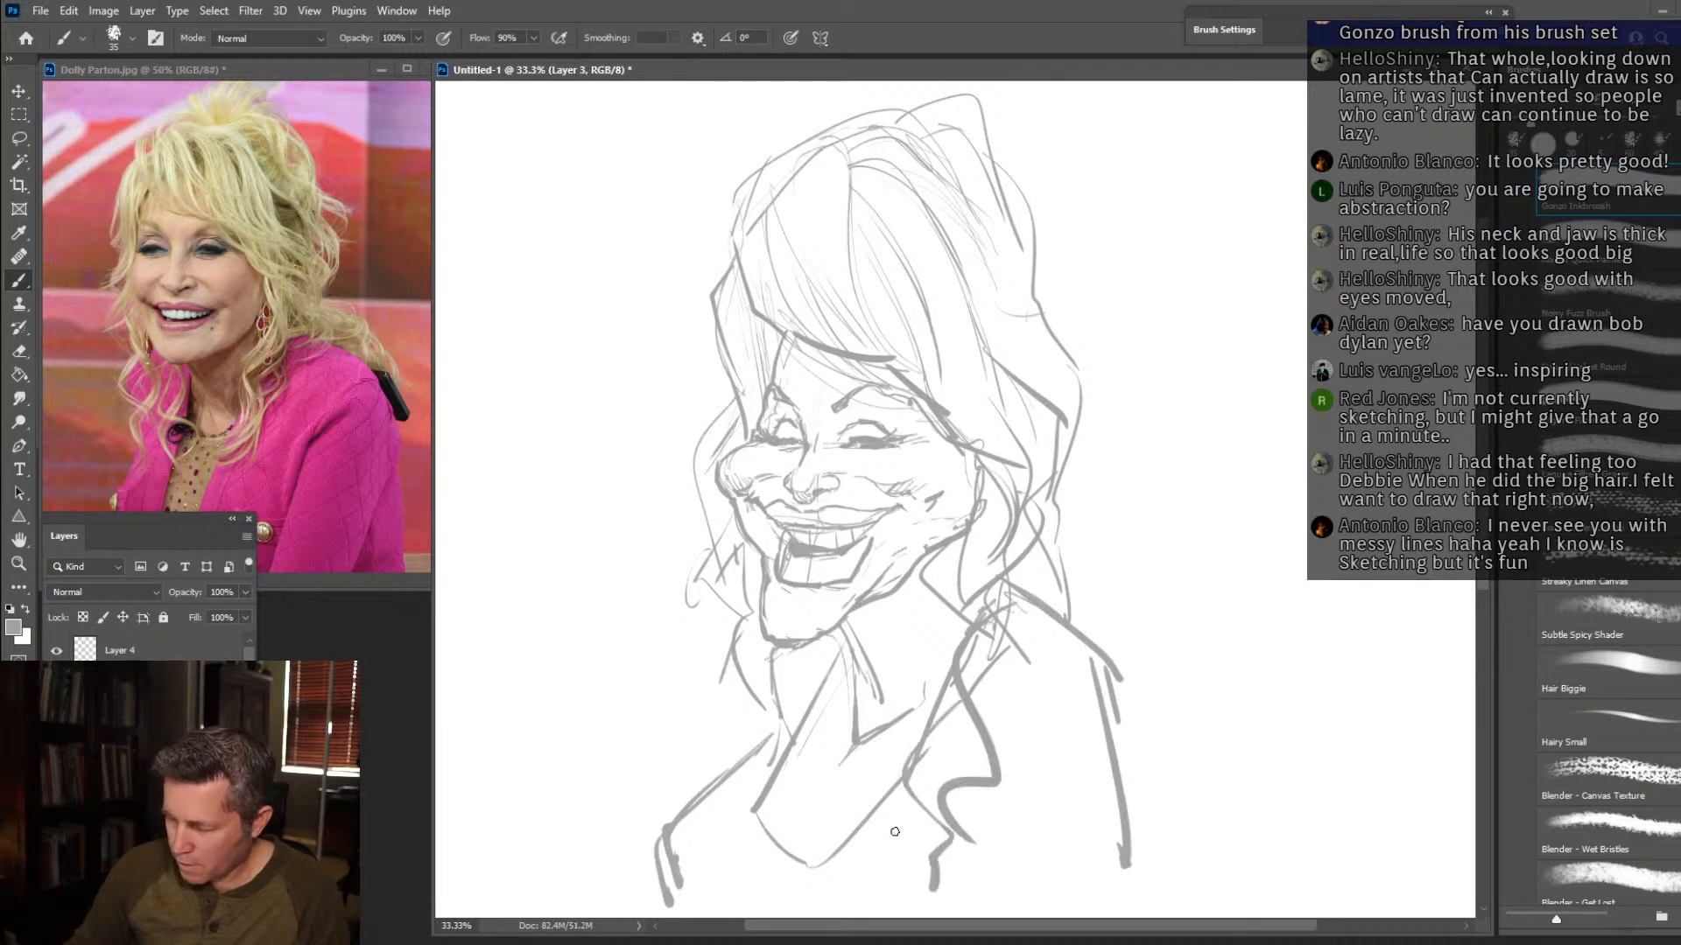
drag(733, 663, 723, 798)
Add a large outer hair mass behind the head, bulging from the crown and waving down past the near shoulder.
drag(1025, 261, 1110, 394)
mouse_move(998, 179)
mouse_down()
mouse_move(1114, 448)
mouse_move(1153, 487)
mouse_move(1171, 832)
mouse_move(1117, 744)
mouse_up()
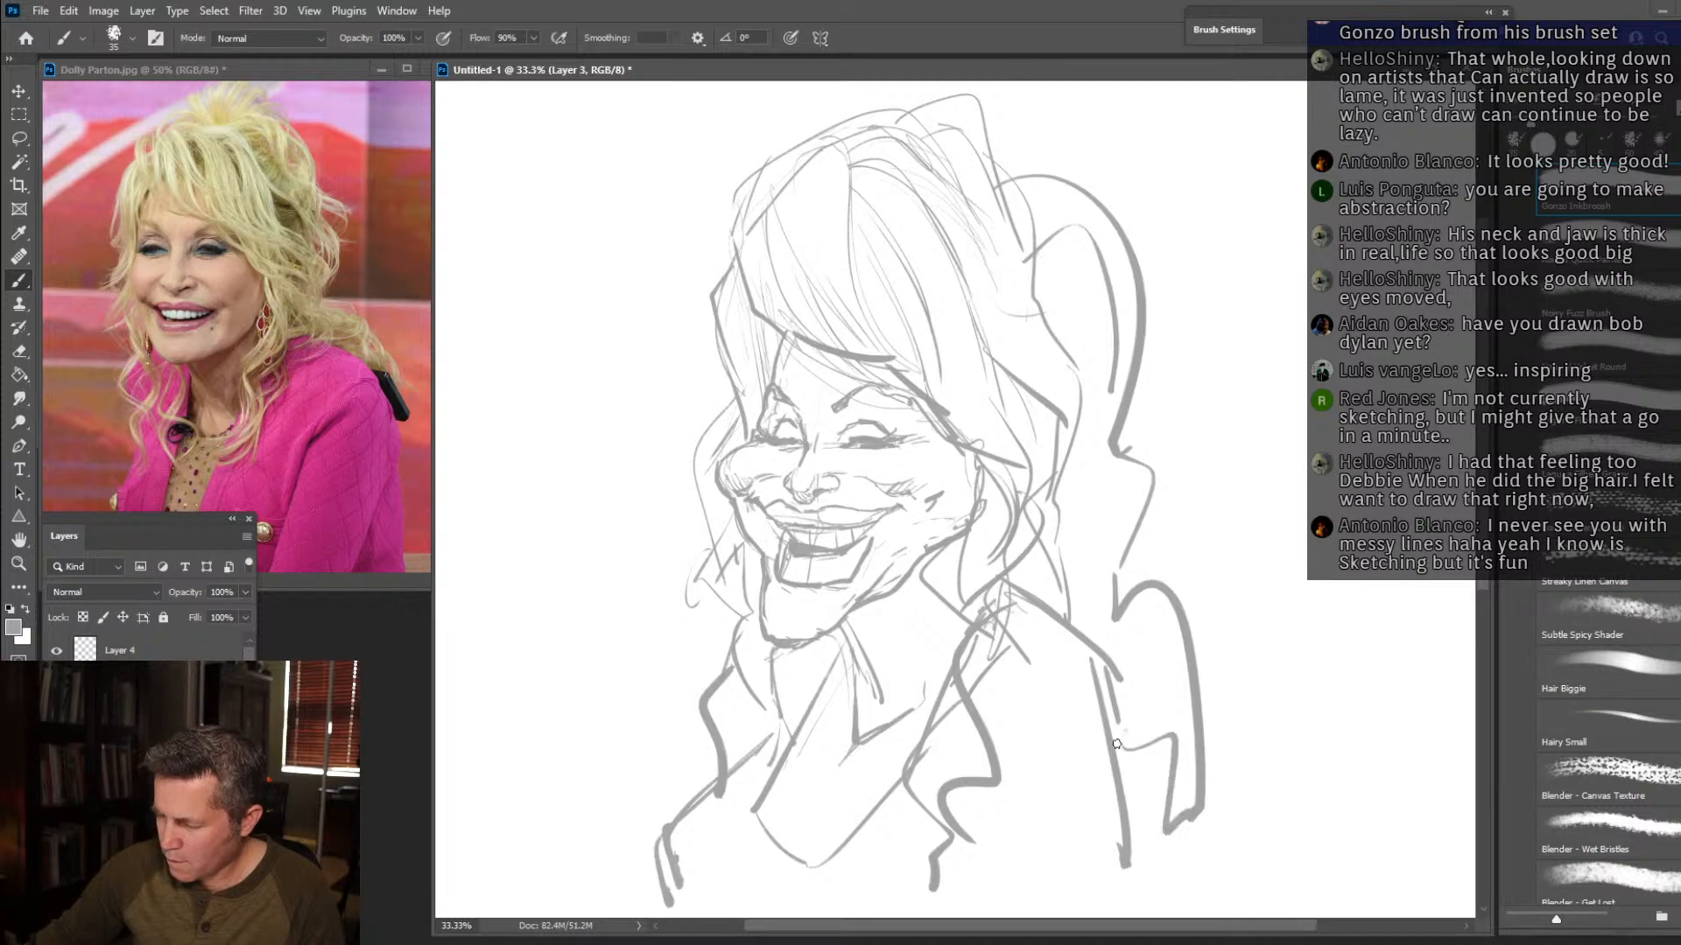
mouse_move(1064, 186)
mouse_down()
mouse_move(1027, 183)
mouse_move(985, 139)
mouse_up()
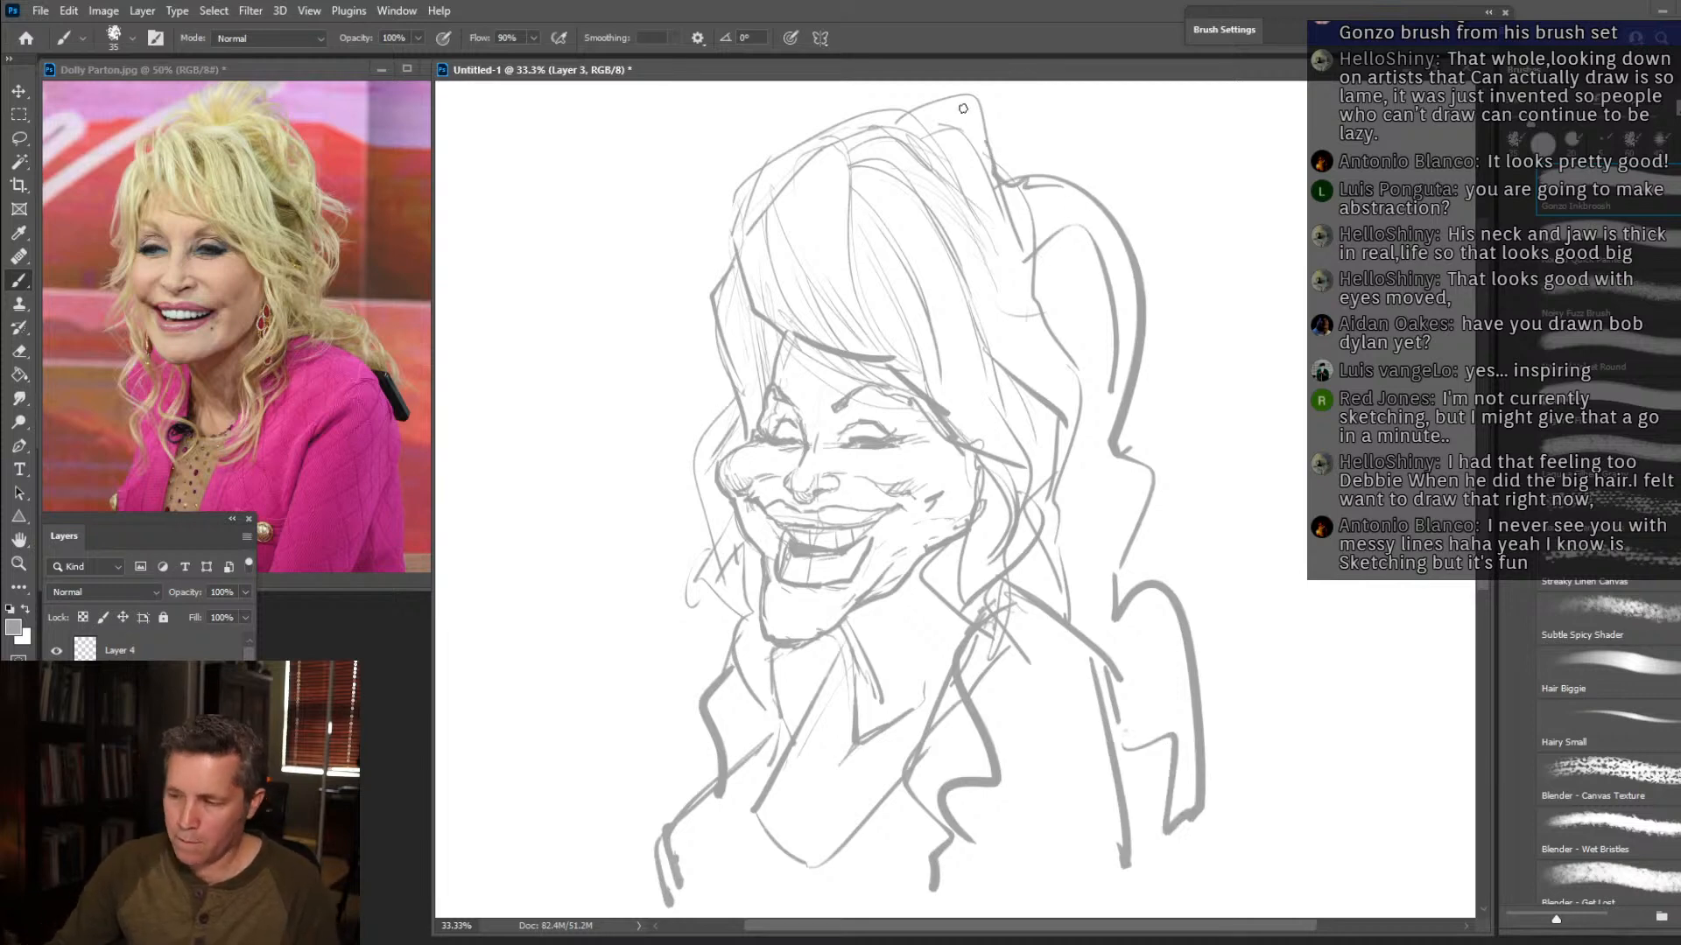
Scale the sketch down slightly from its upper corner to make room for taller hair.
key(ctrl+t)
drag(1204, 92, 1152, 171)
key(Return)
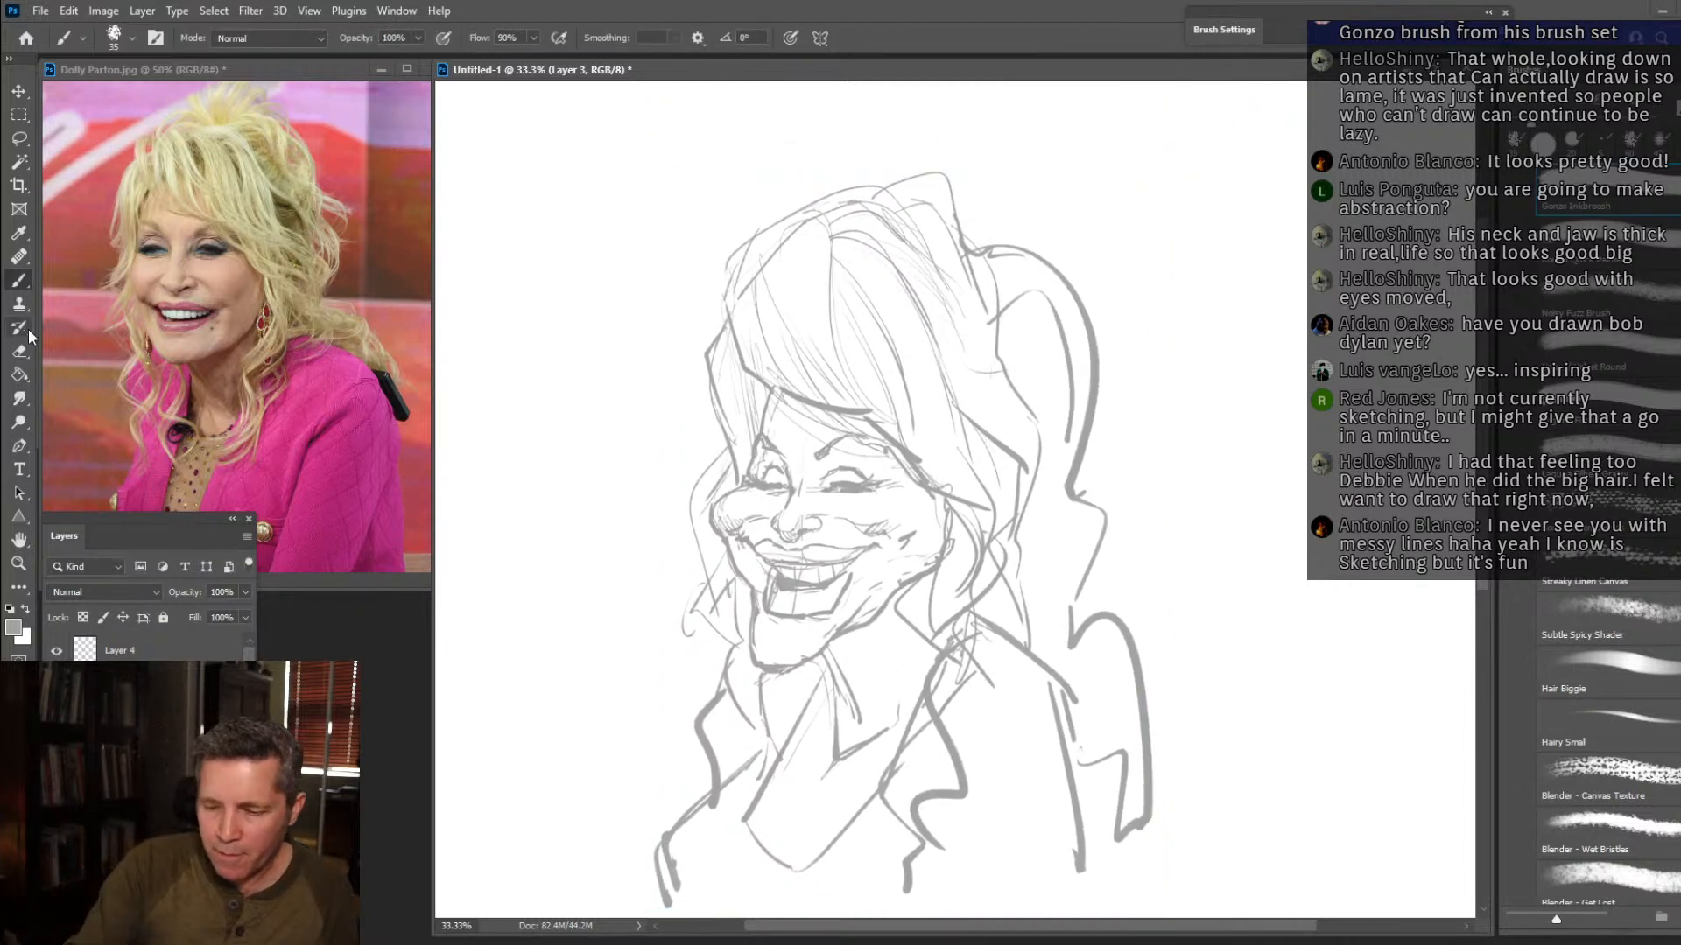
Add a tall tuft with looping curls on top of the head and a bolder, angular hair outline down the far side.
mouse_move(847, 191)
mouse_down()
mouse_move(859, 116)
mouse_move(906, 92)
mouse_move(906, 140)
mouse_move(953, 111)
mouse_move(991, 213)
mouse_move(1055, 267)
mouse_up()
drag(1020, 197, 963, 210)
mouse_move(839, 186)
mouse_down()
mouse_move(715, 246)
mouse_move(730, 329)
mouse_move(715, 279)
mouse_move(694, 337)
mouse_move(725, 425)
mouse_move(702, 522)
mouse_move(721, 617)
mouse_up()
drag(744, 483, 770, 387)
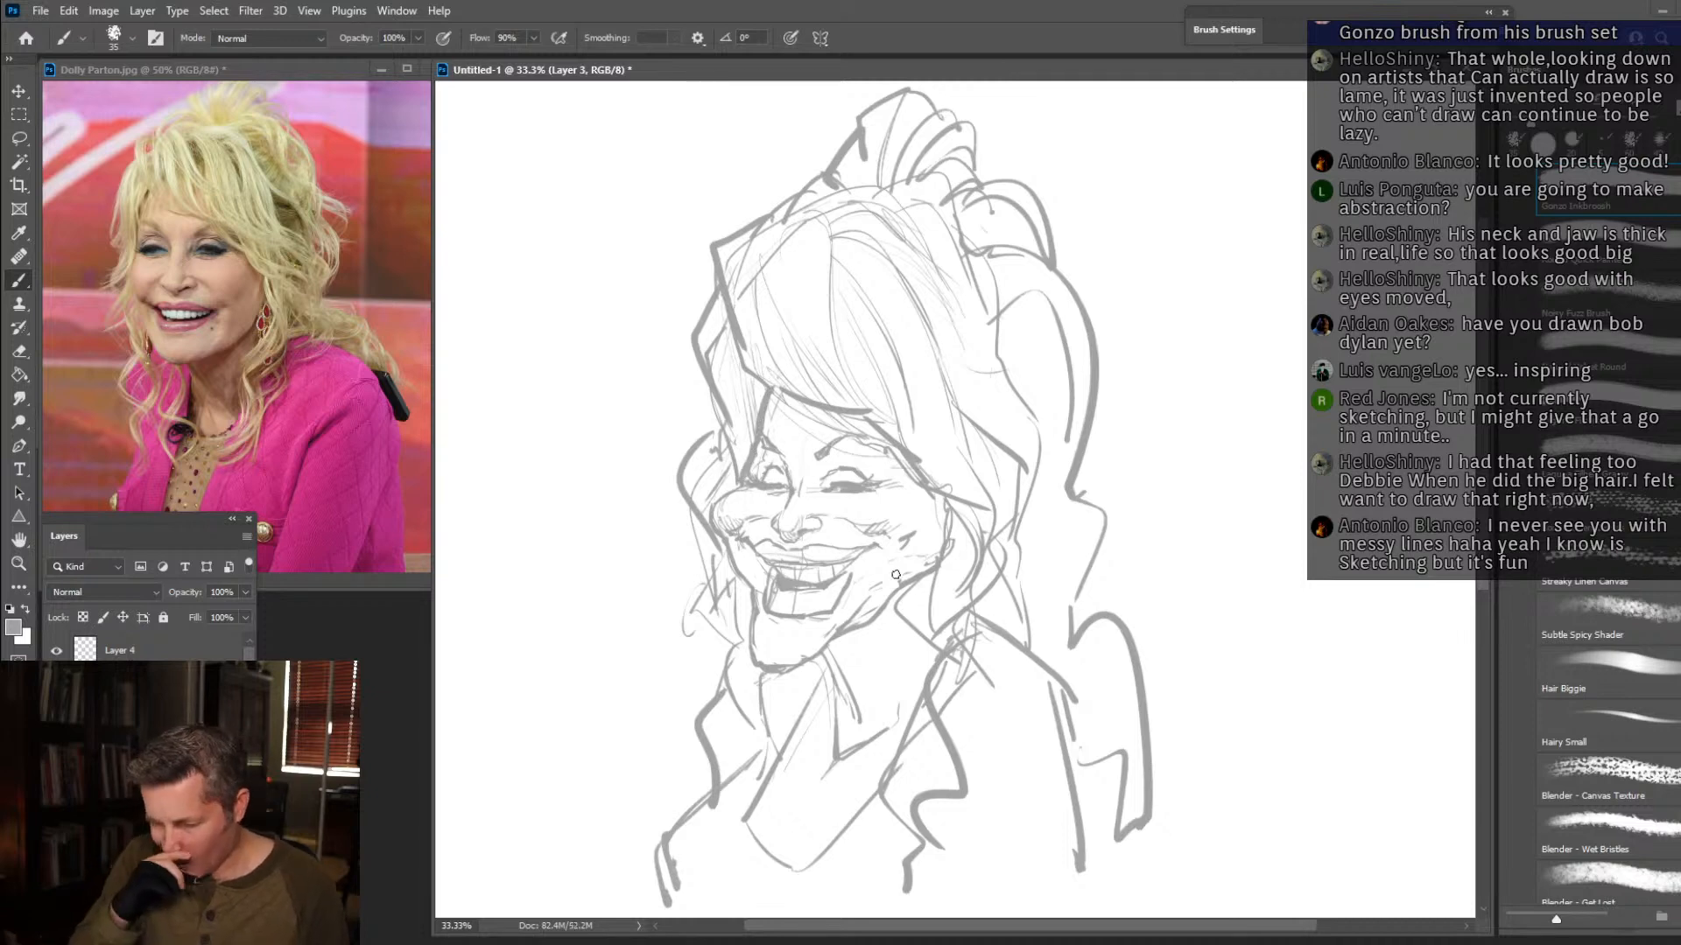
Fade Layer 3 to a faint guide by lowering its opacity, and prepare Layer 4 for drawing in black over the face.
click(182, 652)
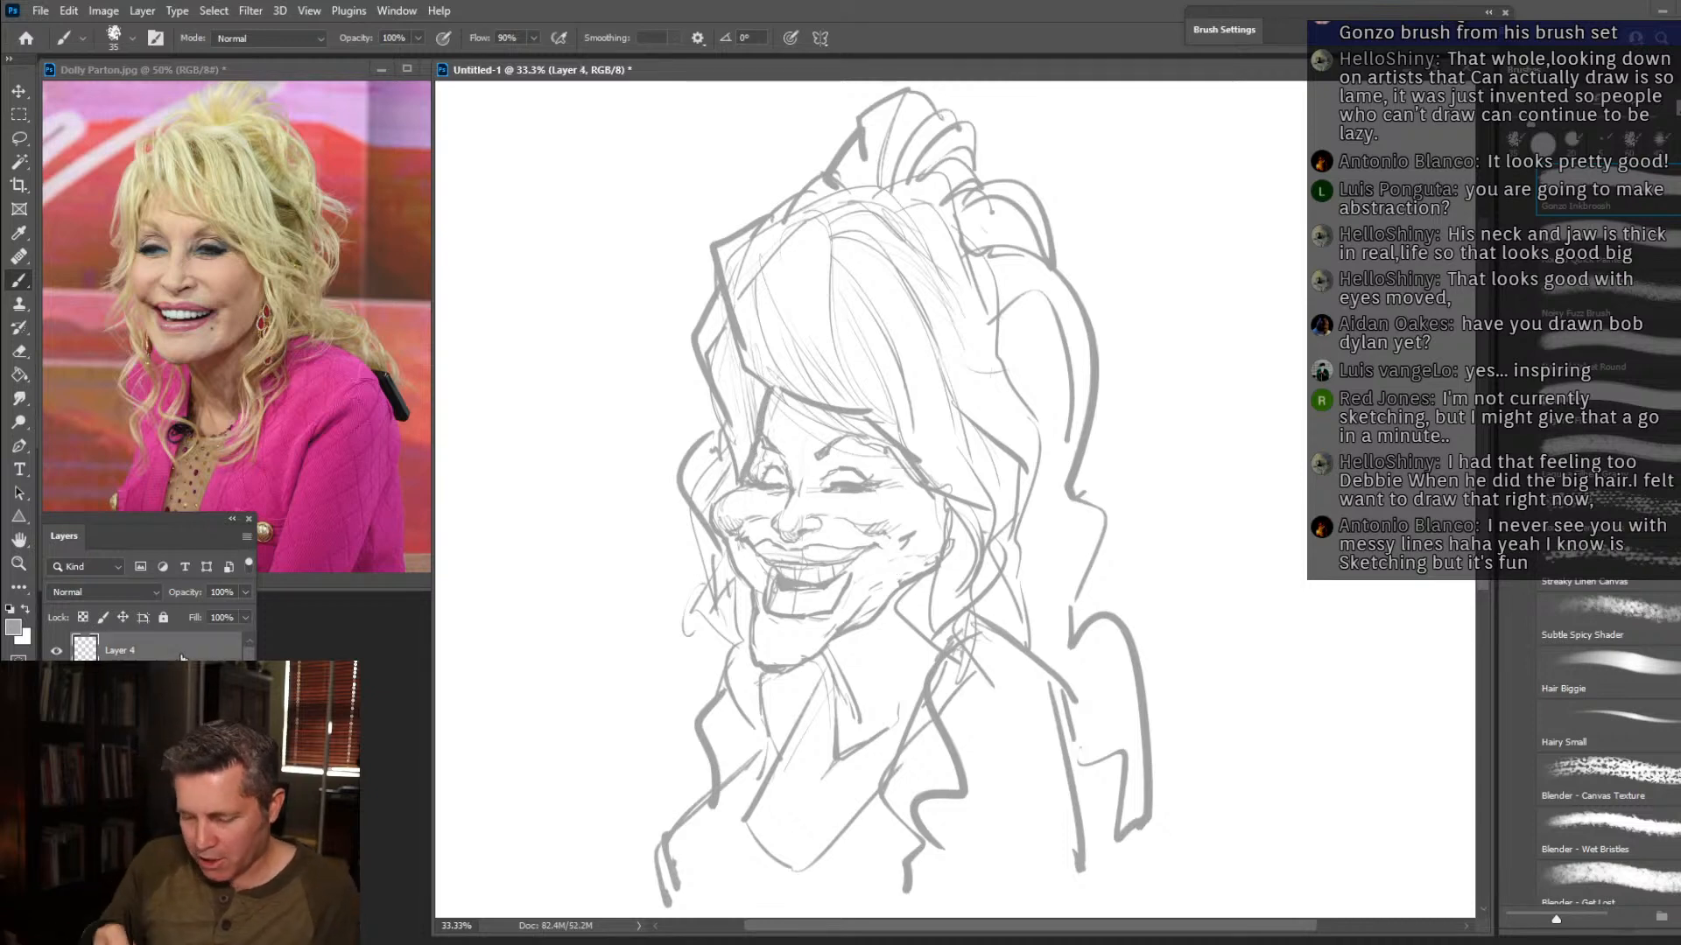
key(d)
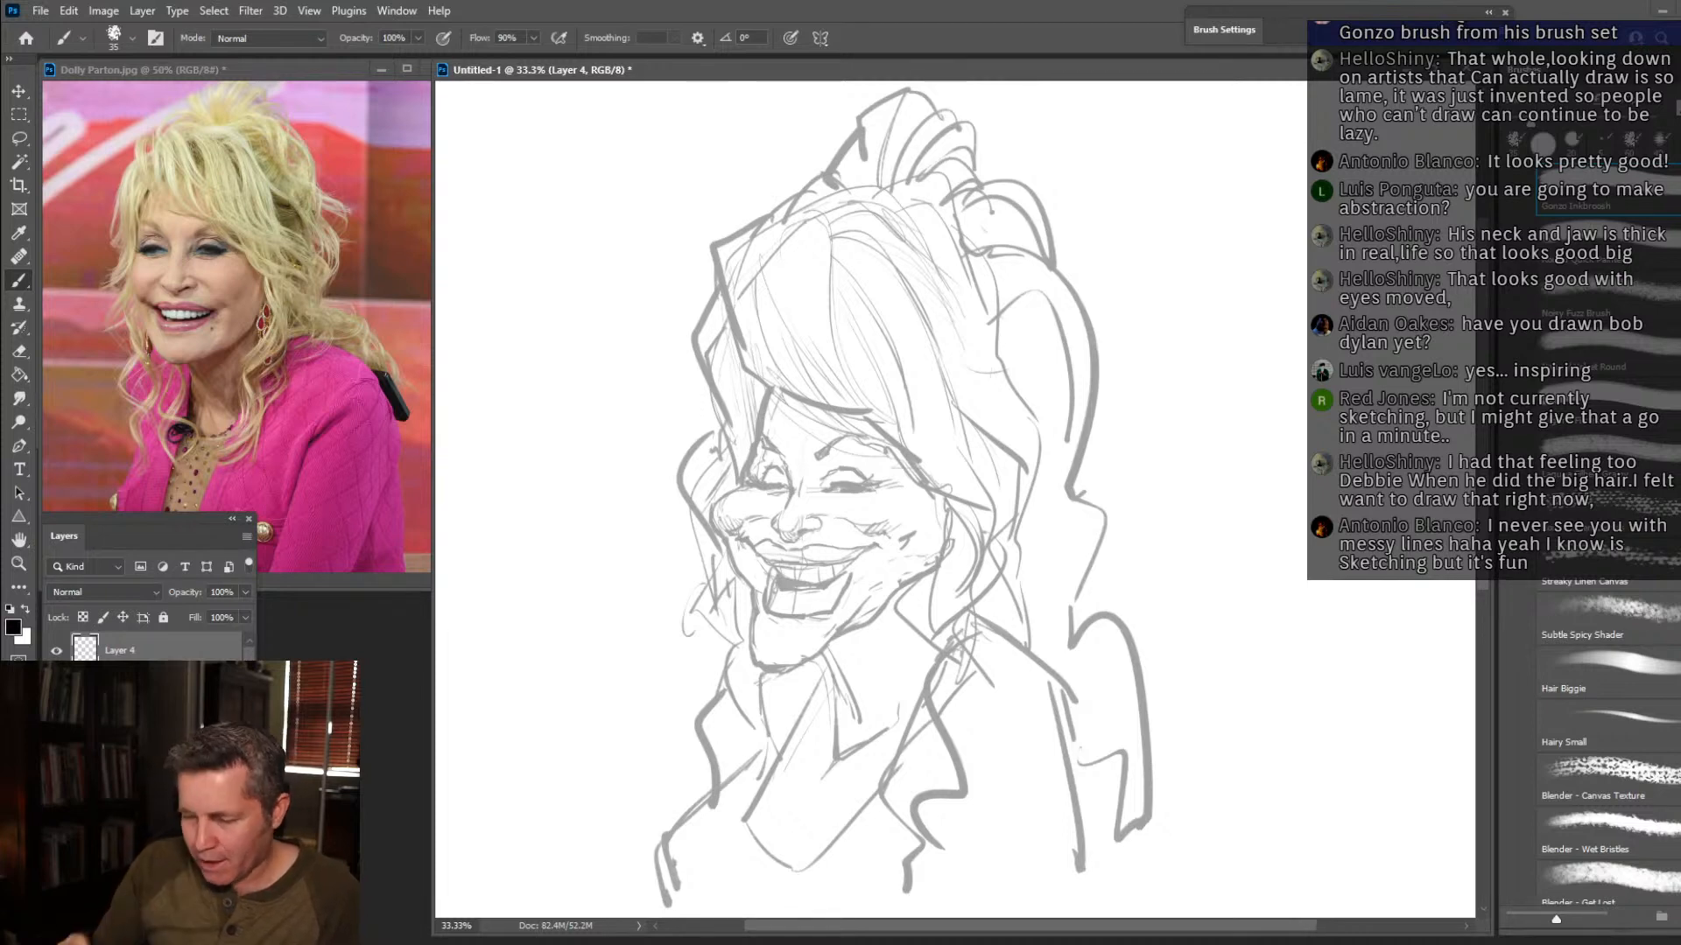
click(188, 683)
click(244, 538)
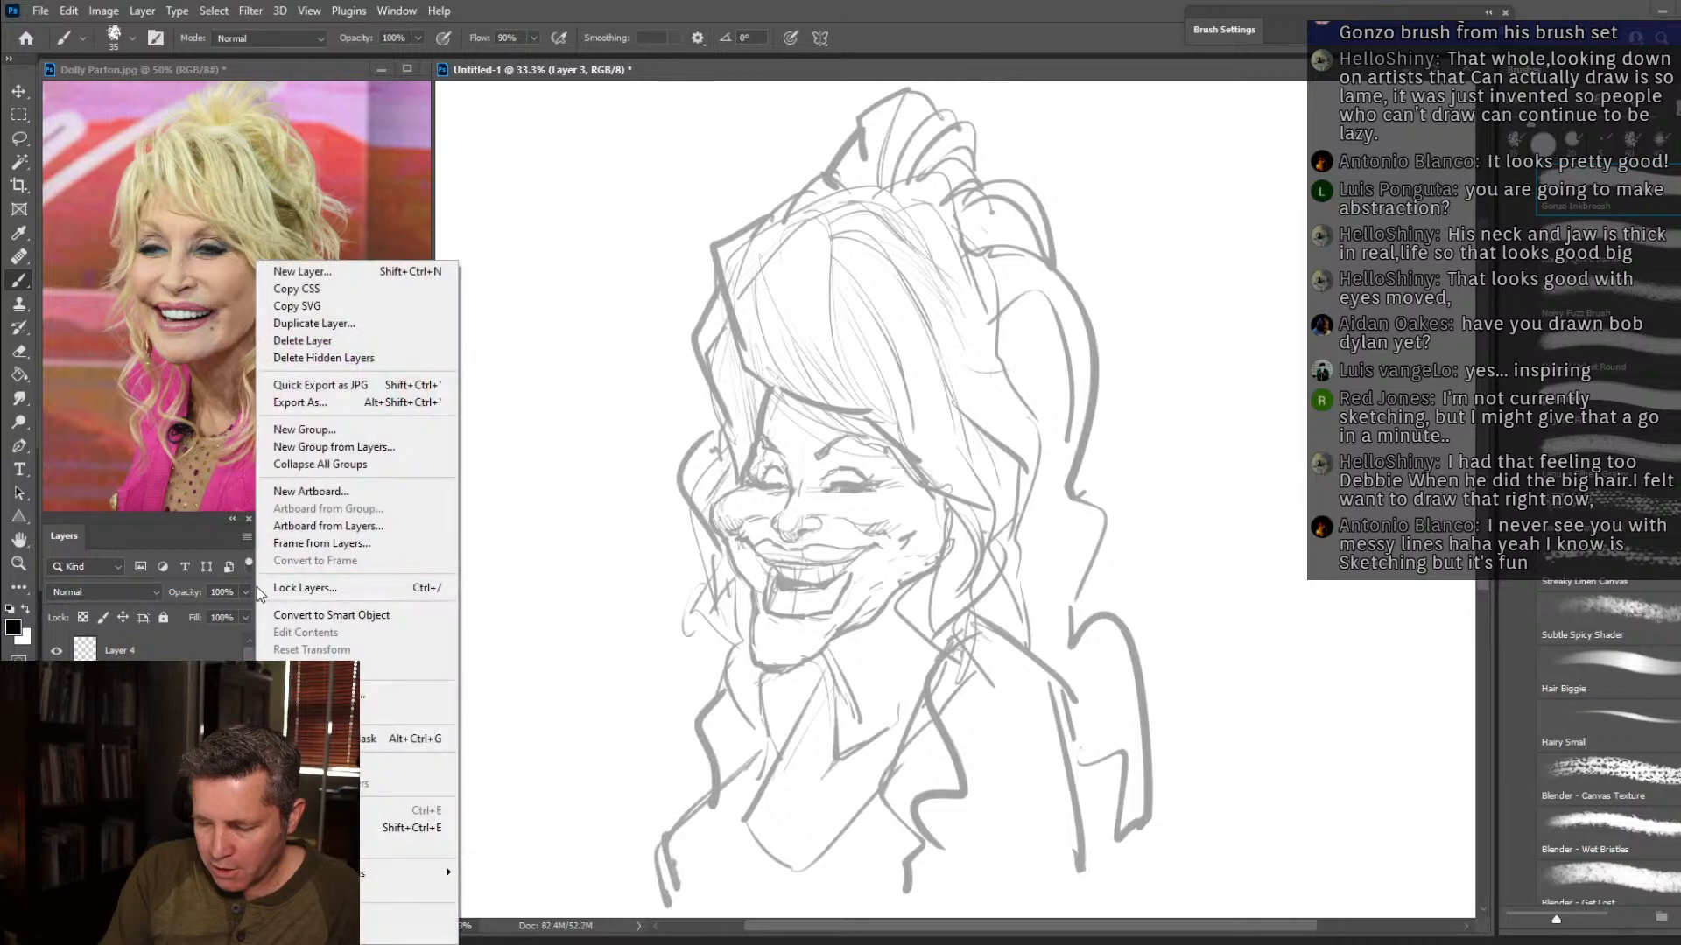
click(245, 594)
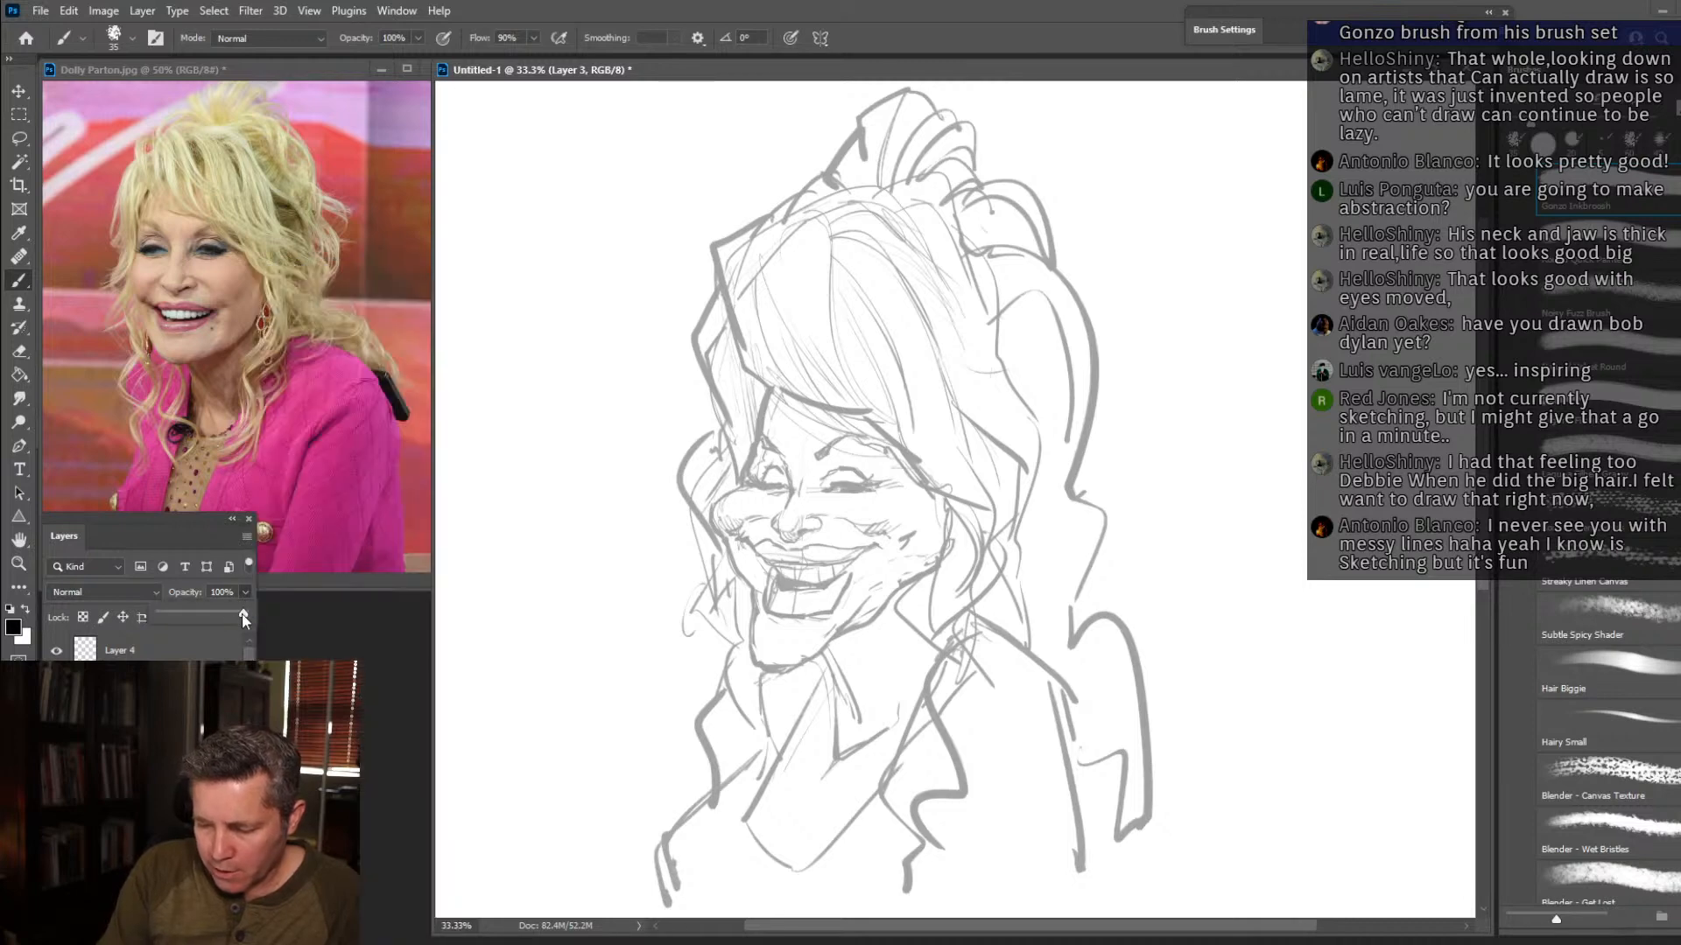
drag(194, 616, 178, 612)
click(186, 648)
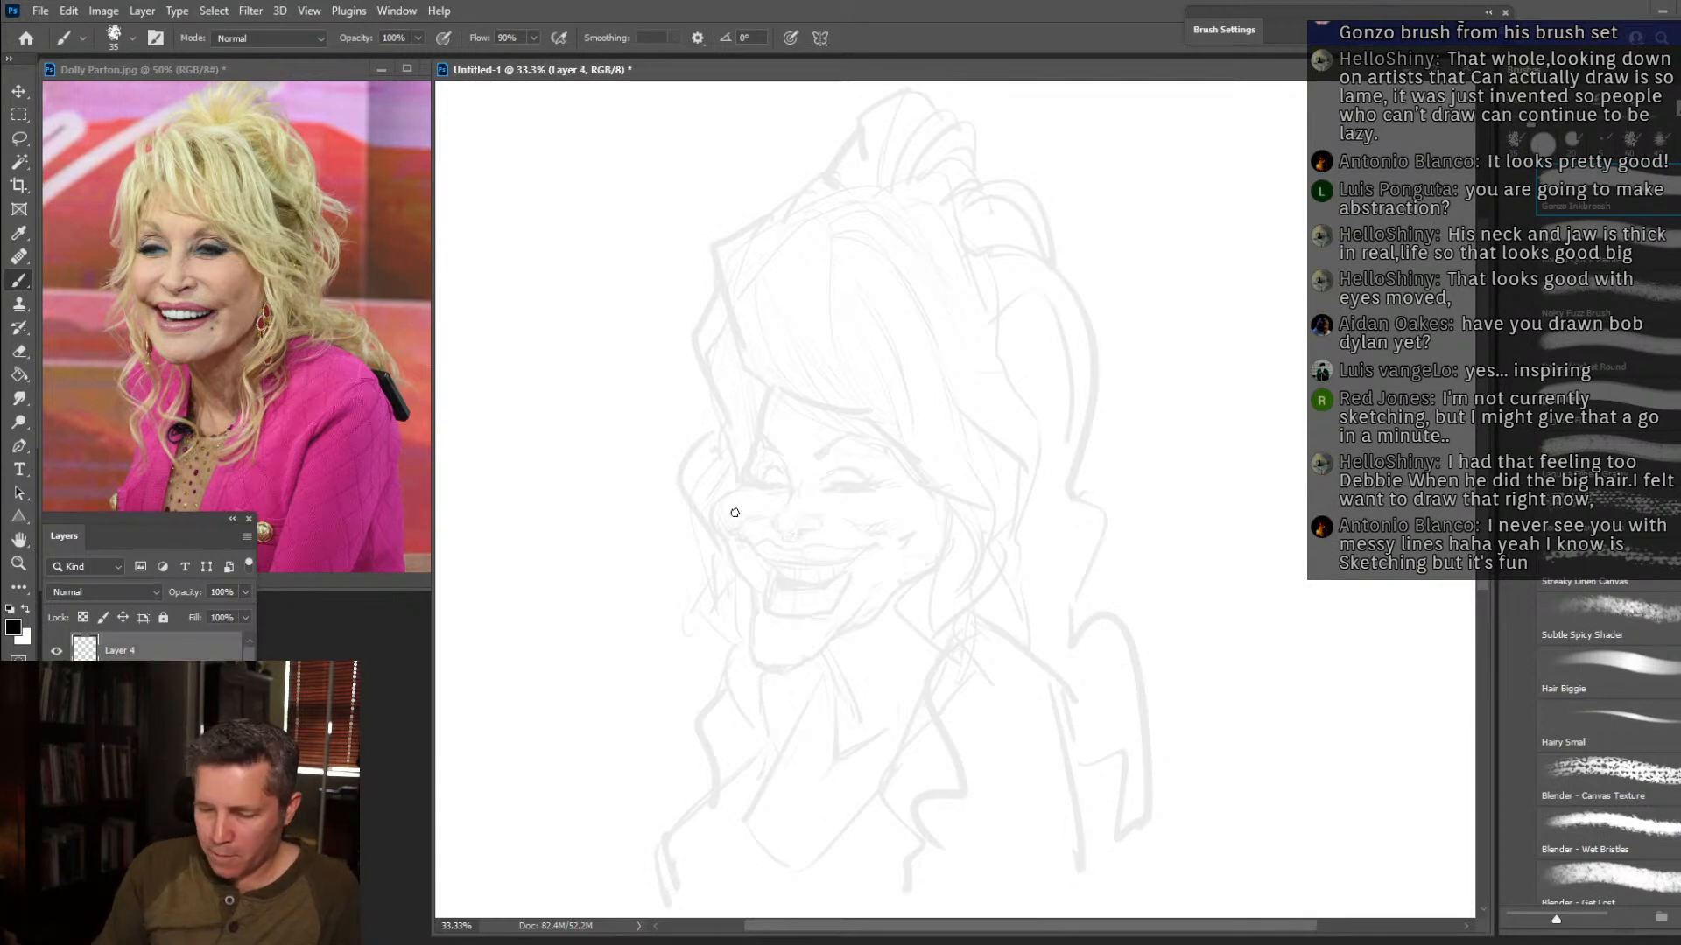
click(19, 564)
click(814, 525)
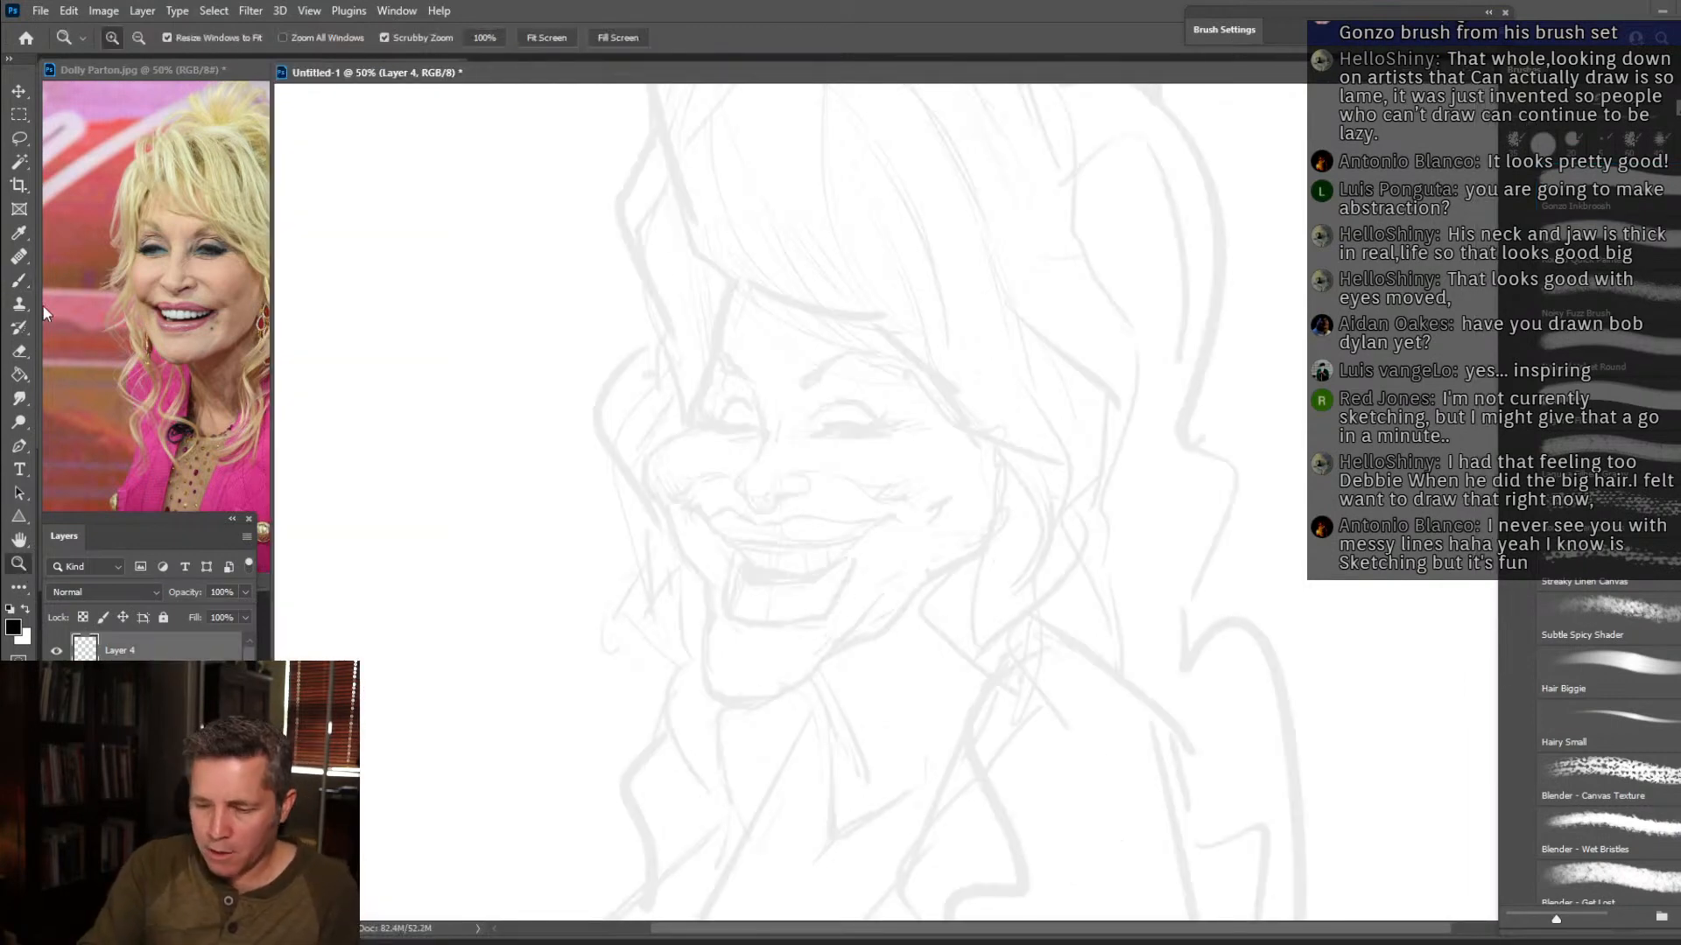
Brush in the nose, the far brow-and-cheek contour, and the smile creases on both cheeks with bold black lines.
click(25, 282)
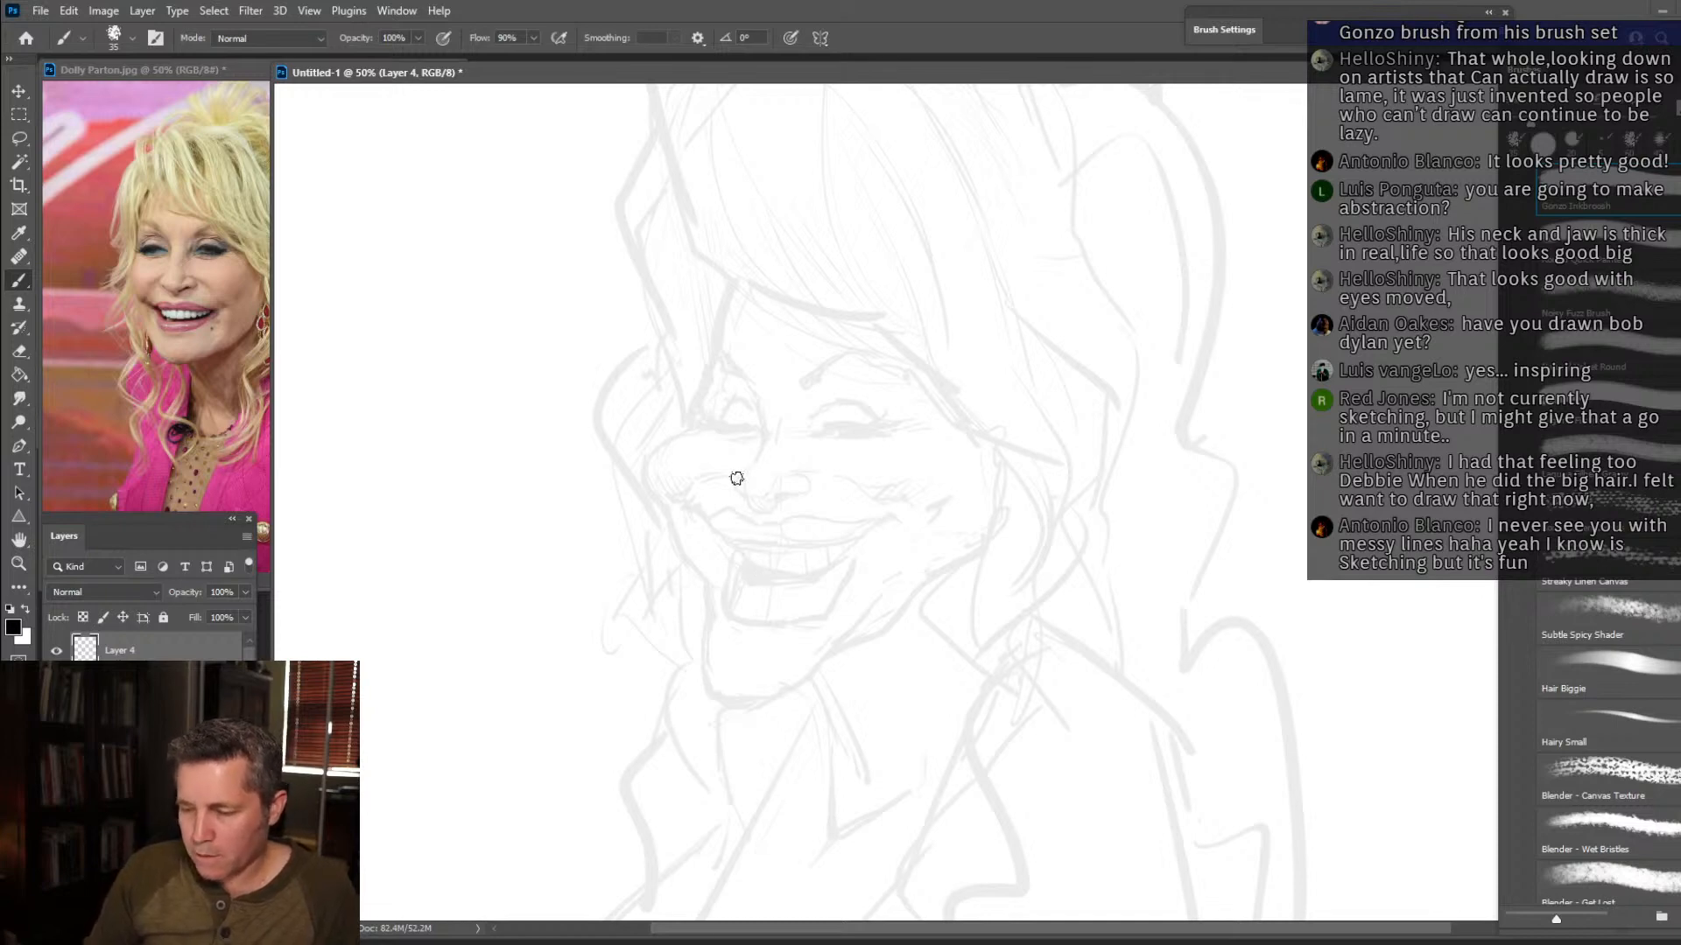
drag(740, 490, 763, 440)
mouse_move(746, 498)
mouse_down()
mouse_move(779, 515)
mouse_move(770, 494)
mouse_move(792, 495)
mouse_move(795, 466)
mouse_move(709, 473)
mouse_move(661, 501)
mouse_move(687, 490)
mouse_move(632, 479)
mouse_move(696, 402)
mouse_move(733, 273)
mouse_up()
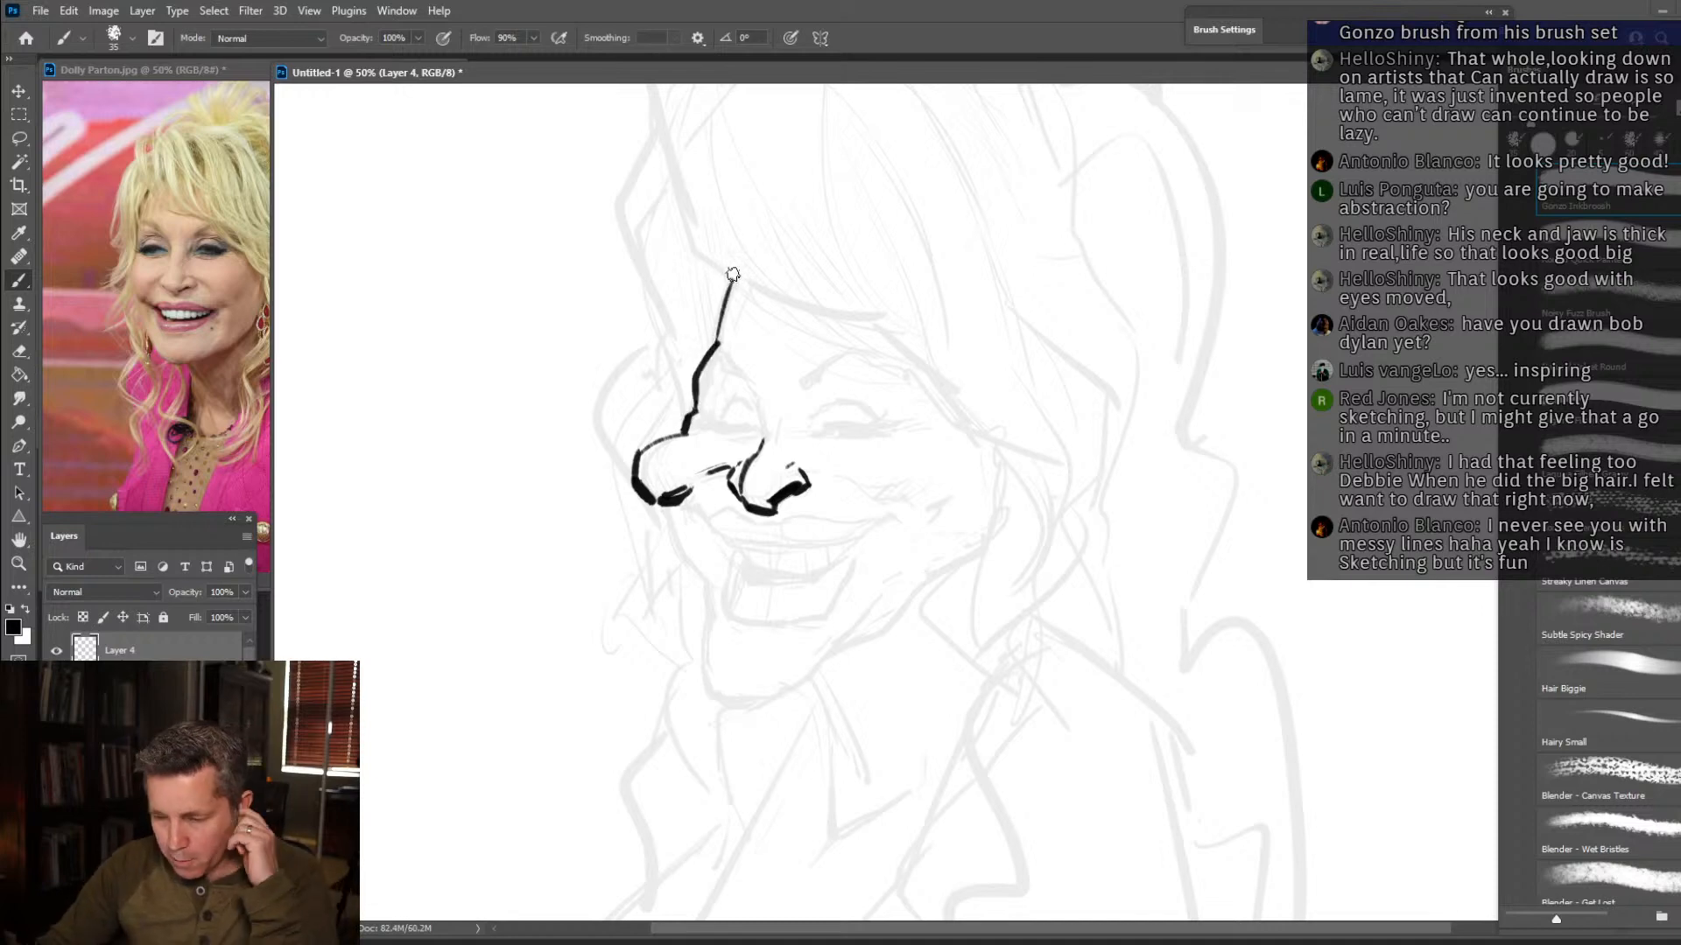
drag(654, 506, 709, 585)
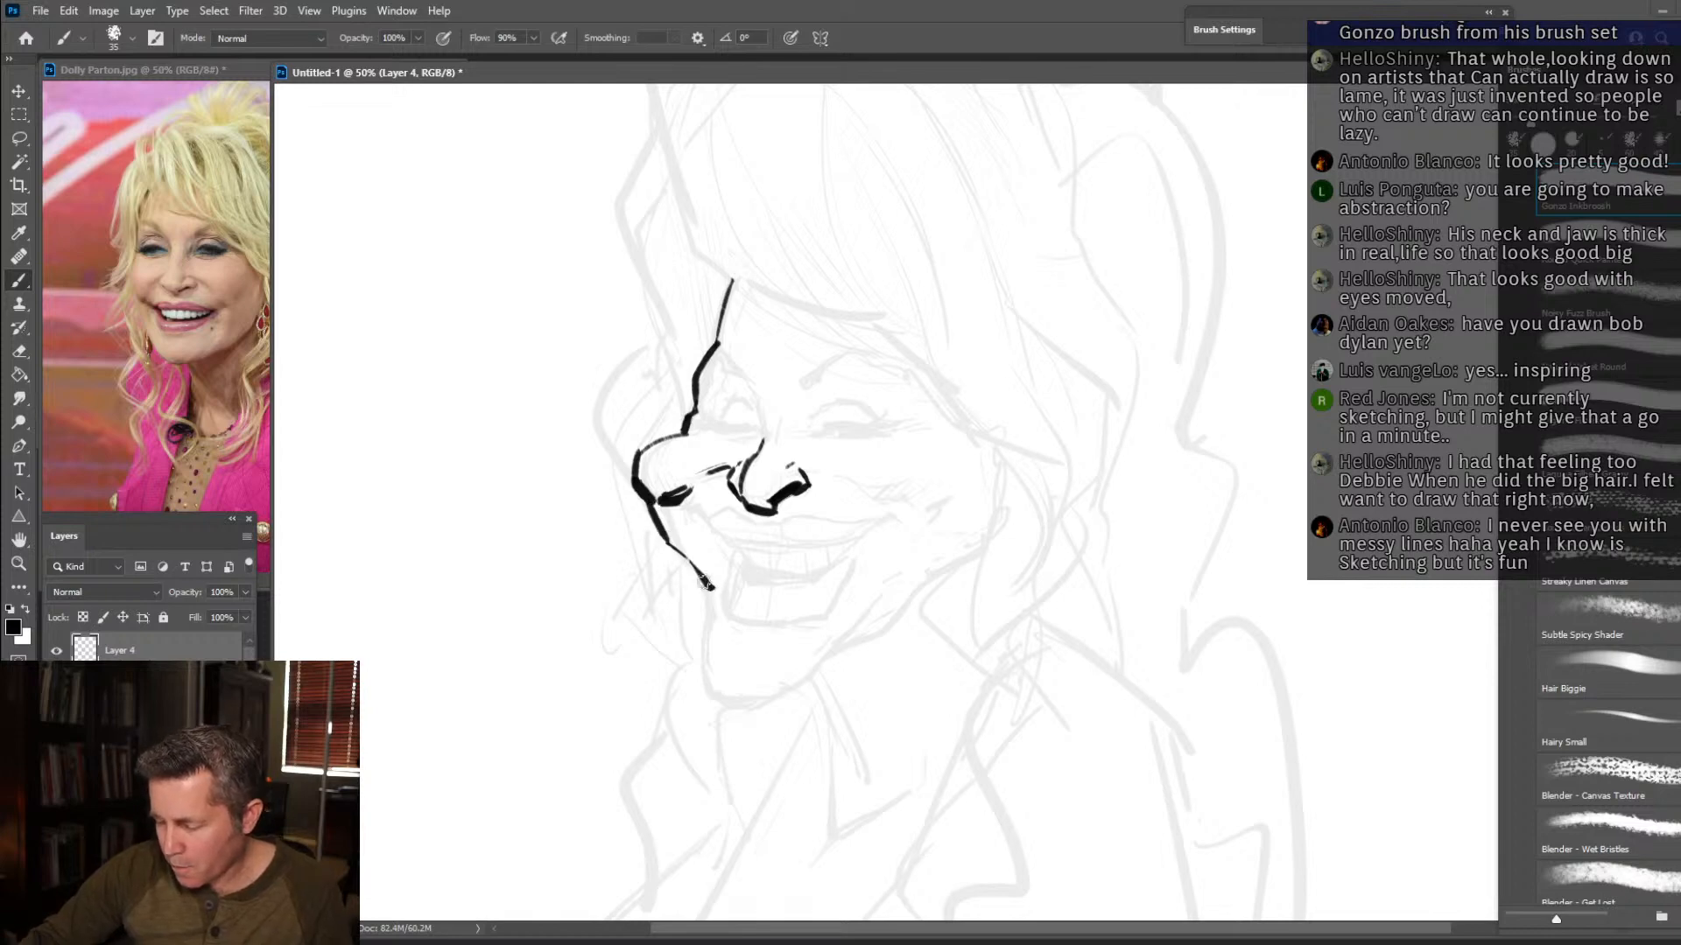
drag(789, 463, 917, 503)
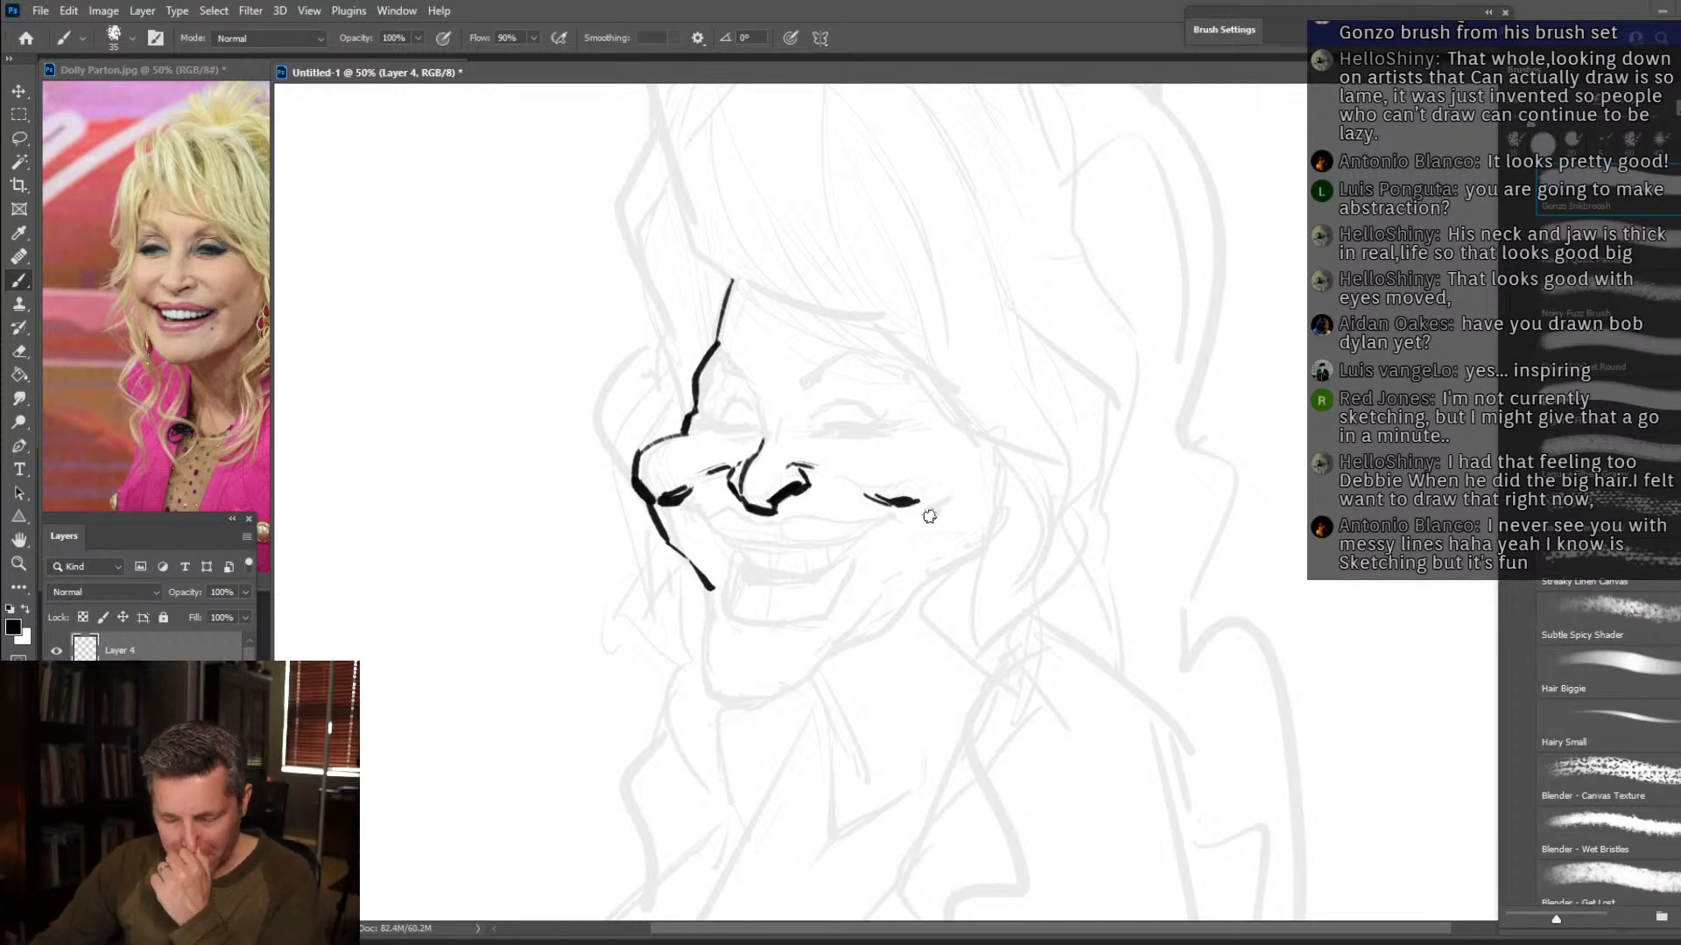
mouse_move(916, 503)
mouse_down()
mouse_move(917, 523)
mouse_move(944, 500)
mouse_up()
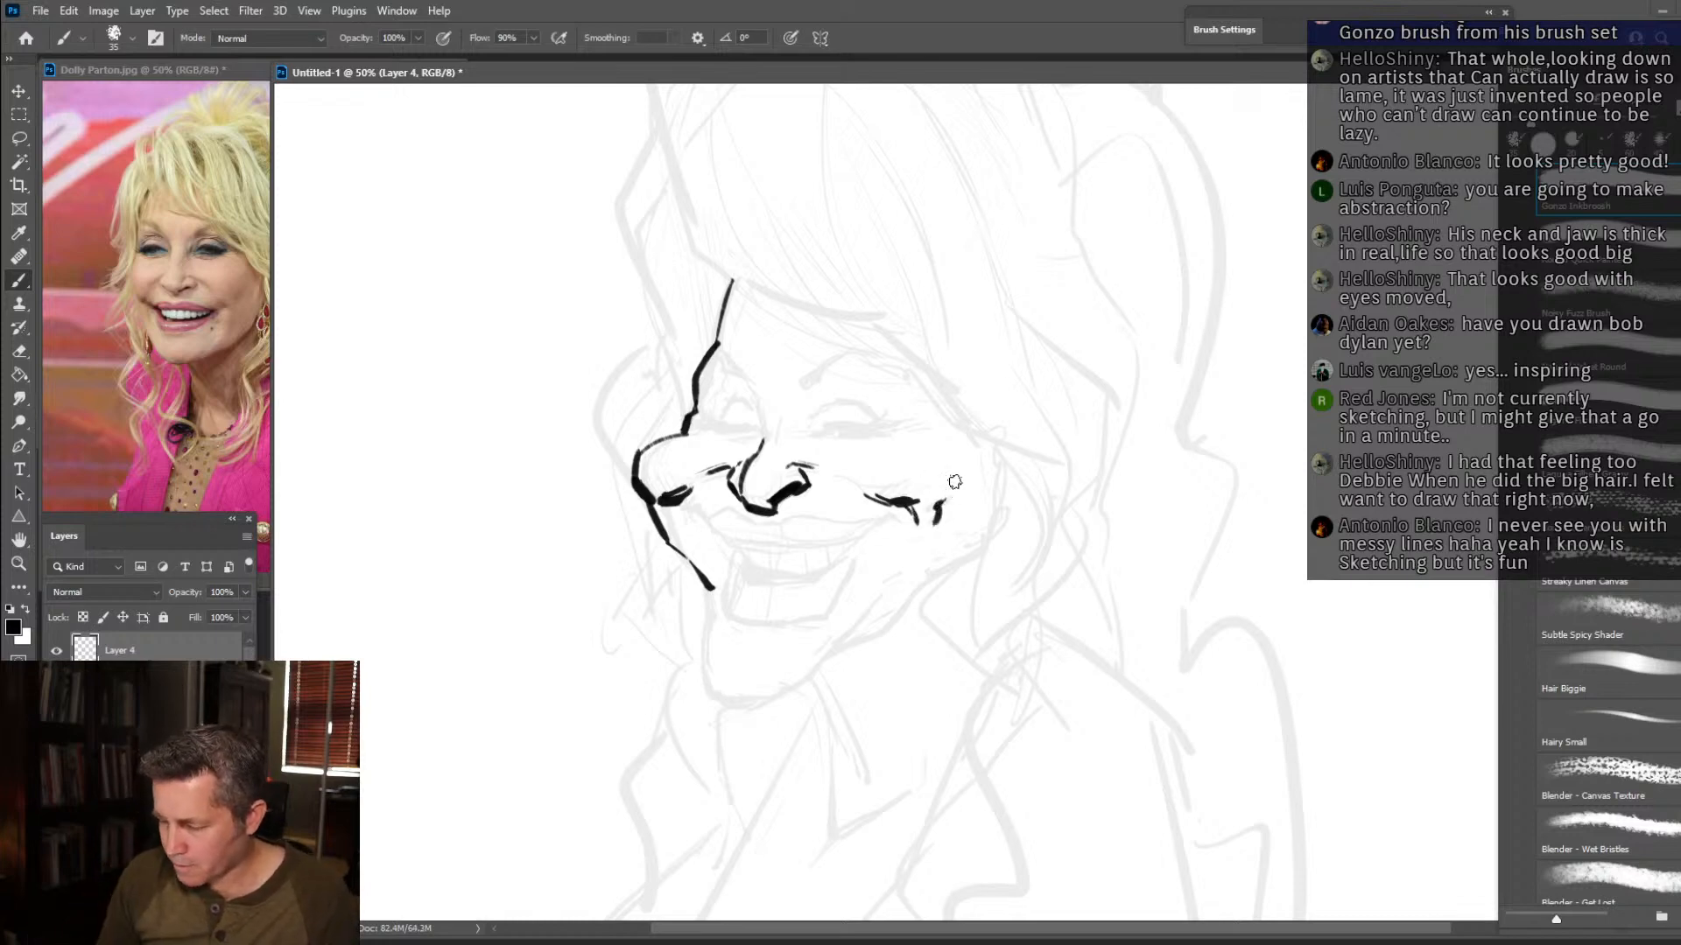
Outline the wide upper lip beneath the nose, darken its corners, and shade it with close hatching.
mouse_move(744, 543)
mouse_down()
mouse_move(812, 557)
mouse_move(880, 522)
mouse_up()
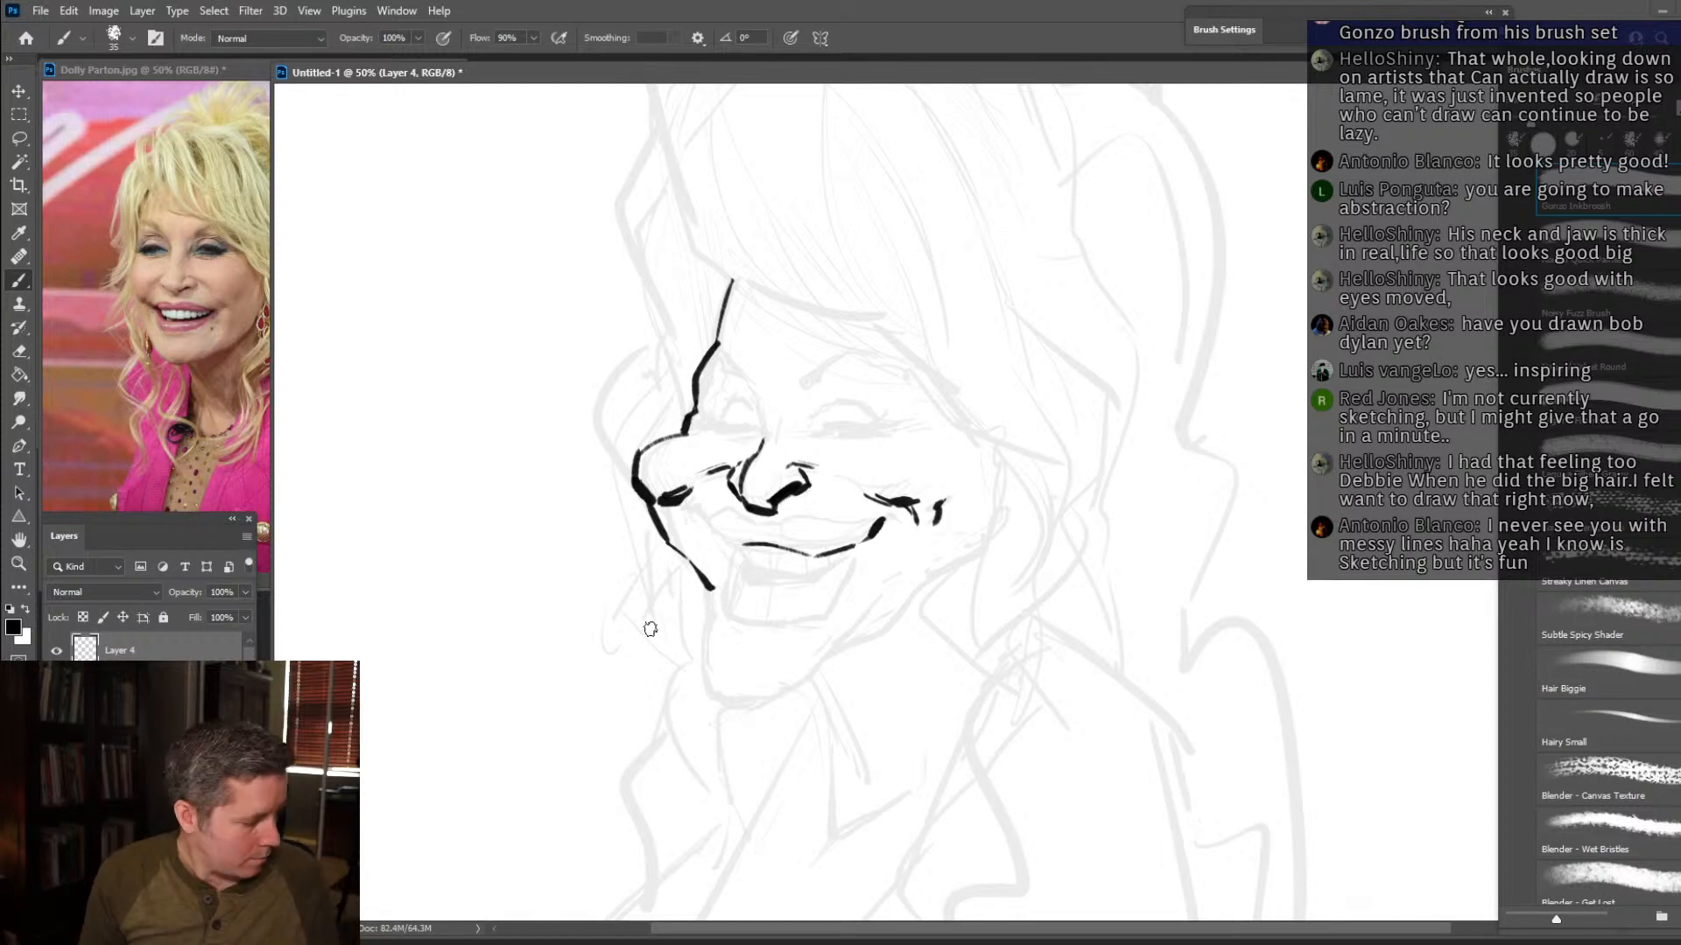
drag(847, 549, 888, 537)
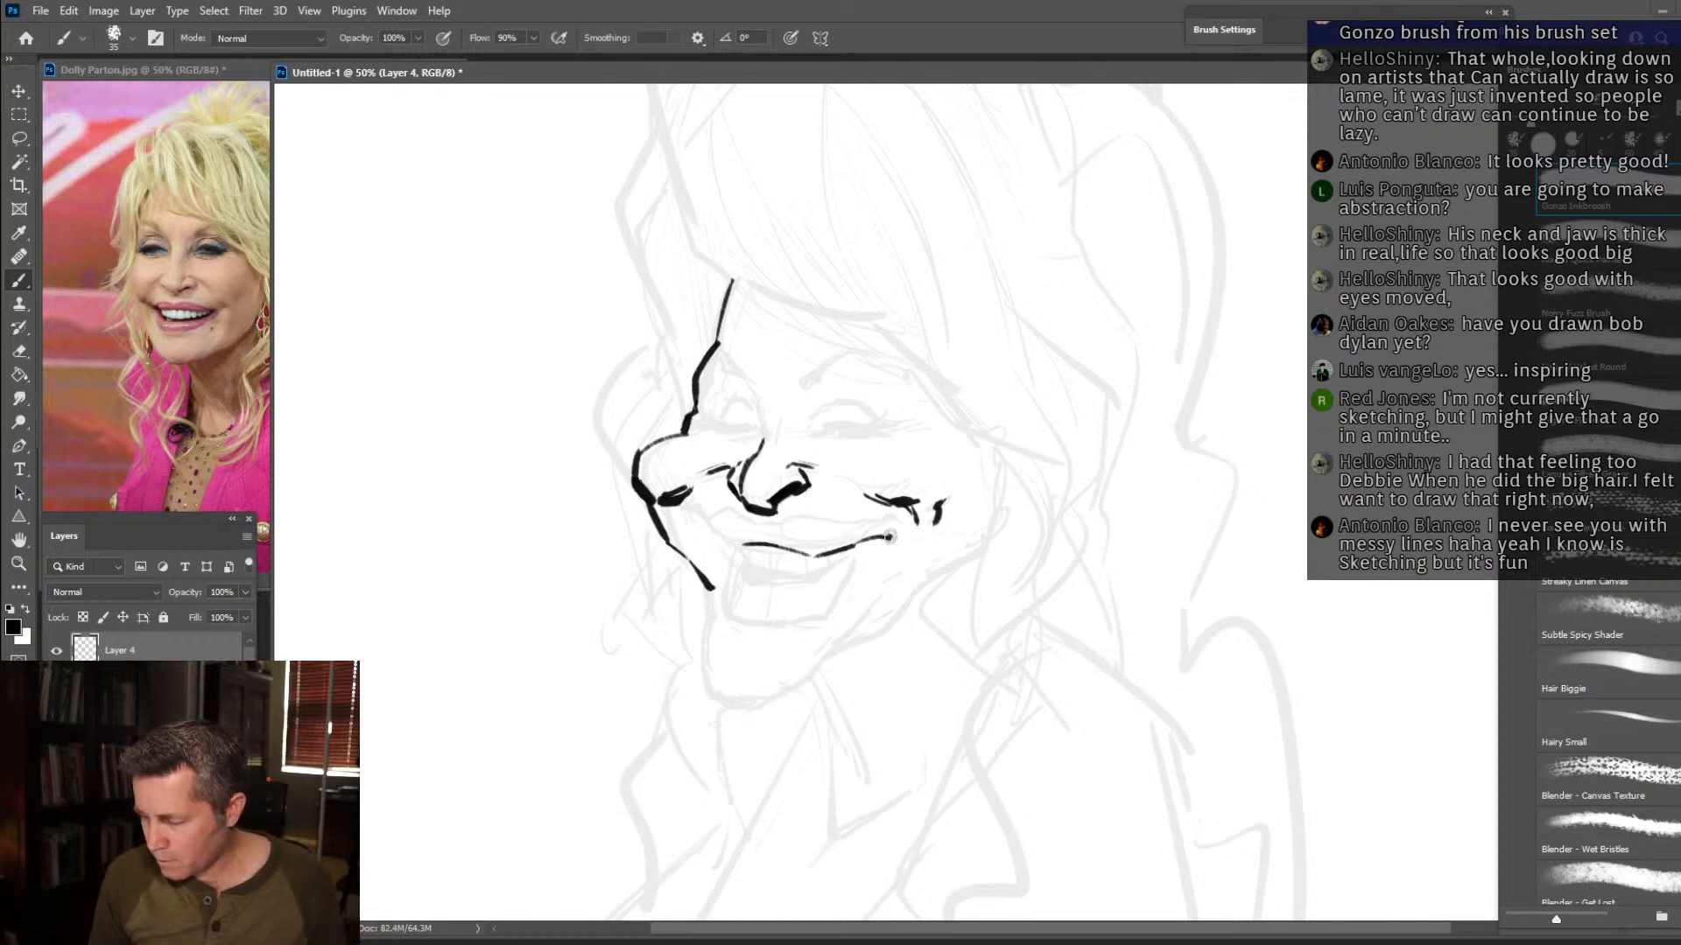
mouse_move(748, 527)
mouse_down()
mouse_move(805, 510)
mouse_move(891, 537)
mouse_up()
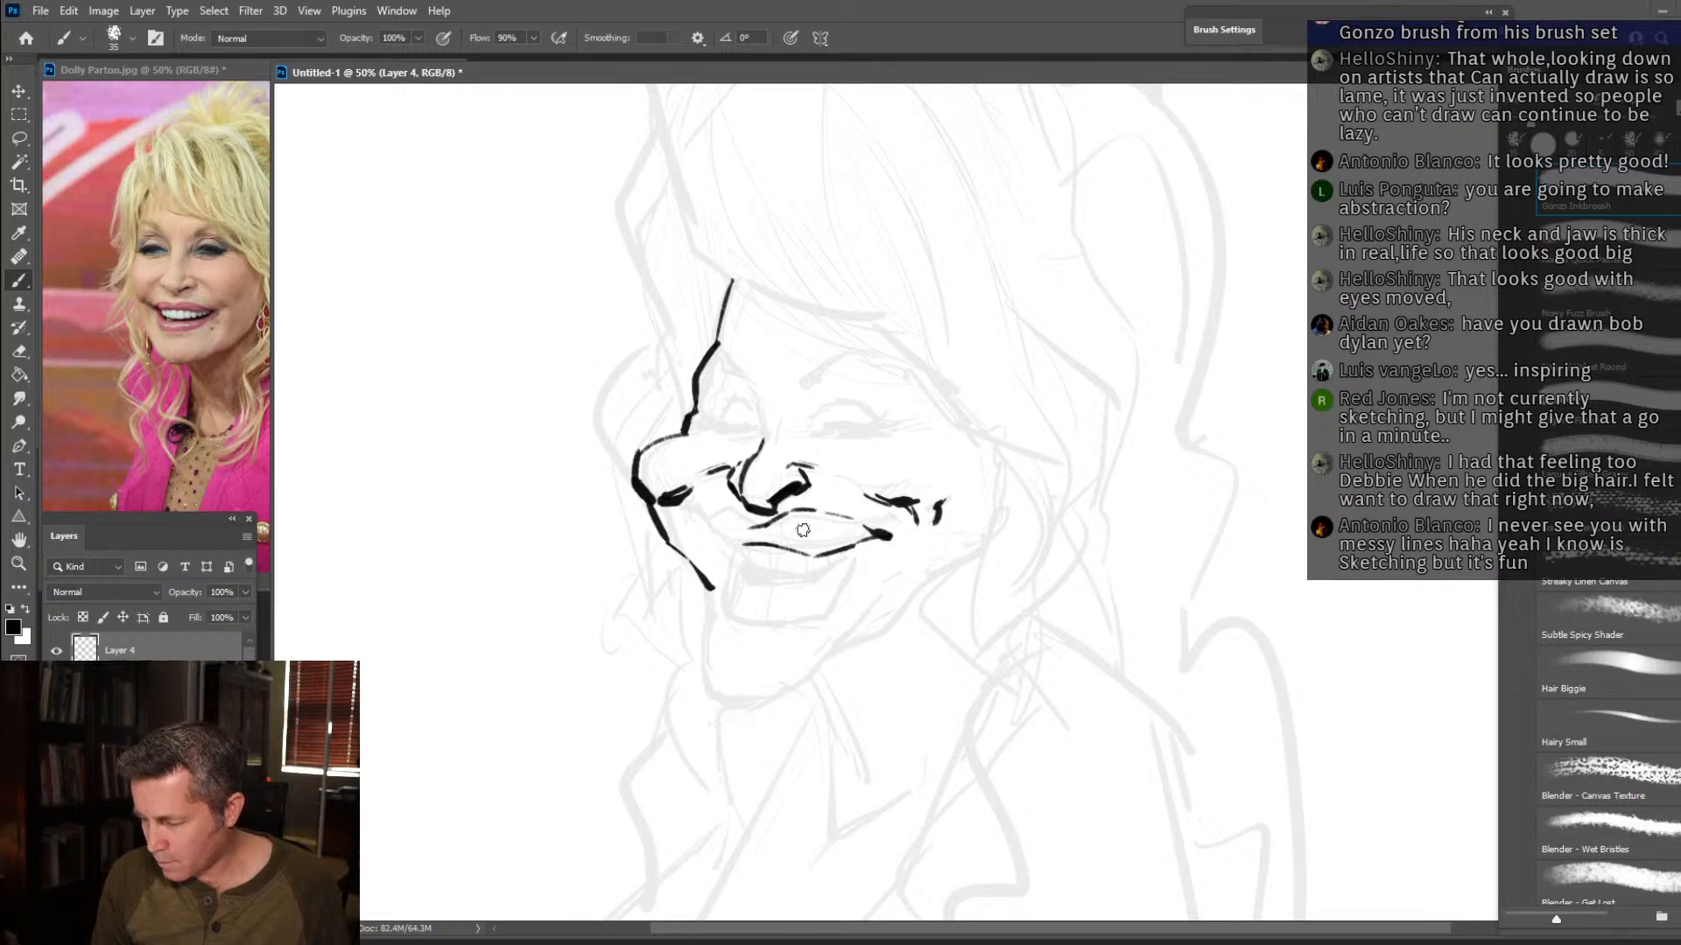
mouse_move(751, 525)
mouse_down()
mouse_move(682, 509)
mouse_move(732, 538)
mouse_move(721, 510)
mouse_move(739, 544)
mouse_move(728, 507)
mouse_move(753, 542)
mouse_move(750, 510)
mouse_move(756, 540)
mouse_move(788, 512)
mouse_move(783, 544)
mouse_move(803, 517)
mouse_move(792, 547)
mouse_move(810, 515)
mouse_move(793, 552)
mouse_move(816, 514)
mouse_move(817, 554)
mouse_move(857, 539)
mouse_up()
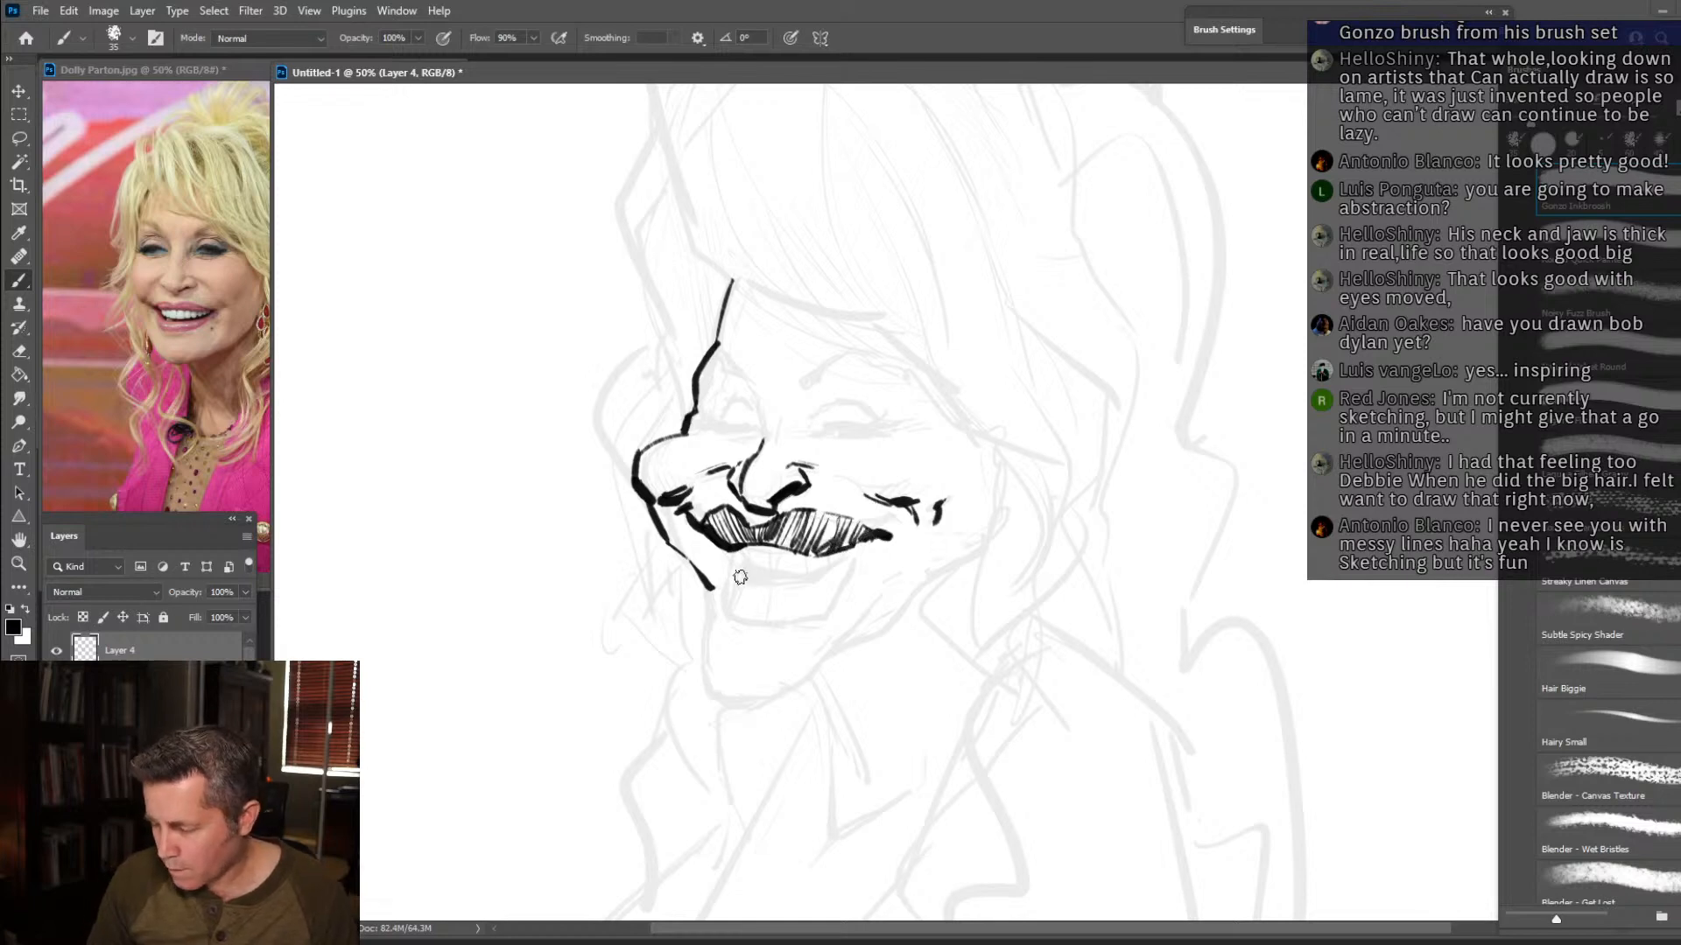
Draw the upper teeth inside the smile and fill the mouth opening around them with solid black.
mouse_move(753, 574)
mouse_down()
mouse_move(804, 580)
mouse_move(856, 544)
mouse_up()
drag(749, 560, 744, 546)
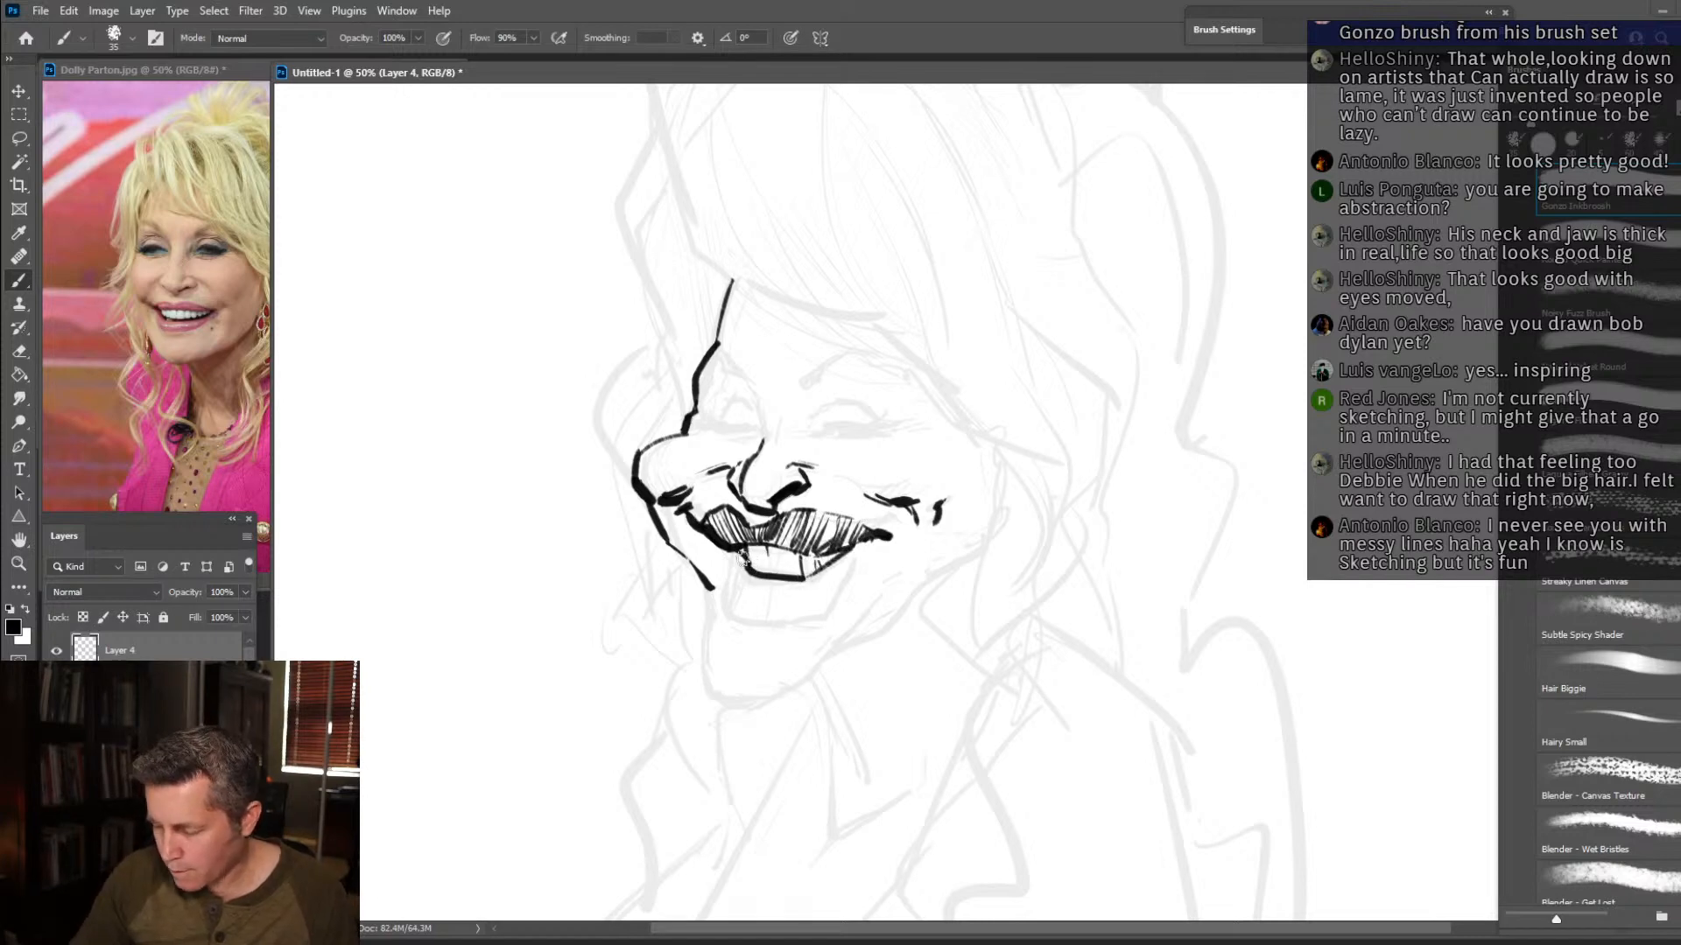
mouse_move(733, 553)
mouse_down()
mouse_move(770, 521)
mouse_move(752, 581)
mouse_move(795, 586)
mouse_move(757, 588)
mouse_move(820, 587)
mouse_move(774, 582)
mouse_move(810, 583)
mouse_move(868, 540)
mouse_move(820, 567)
mouse_up()
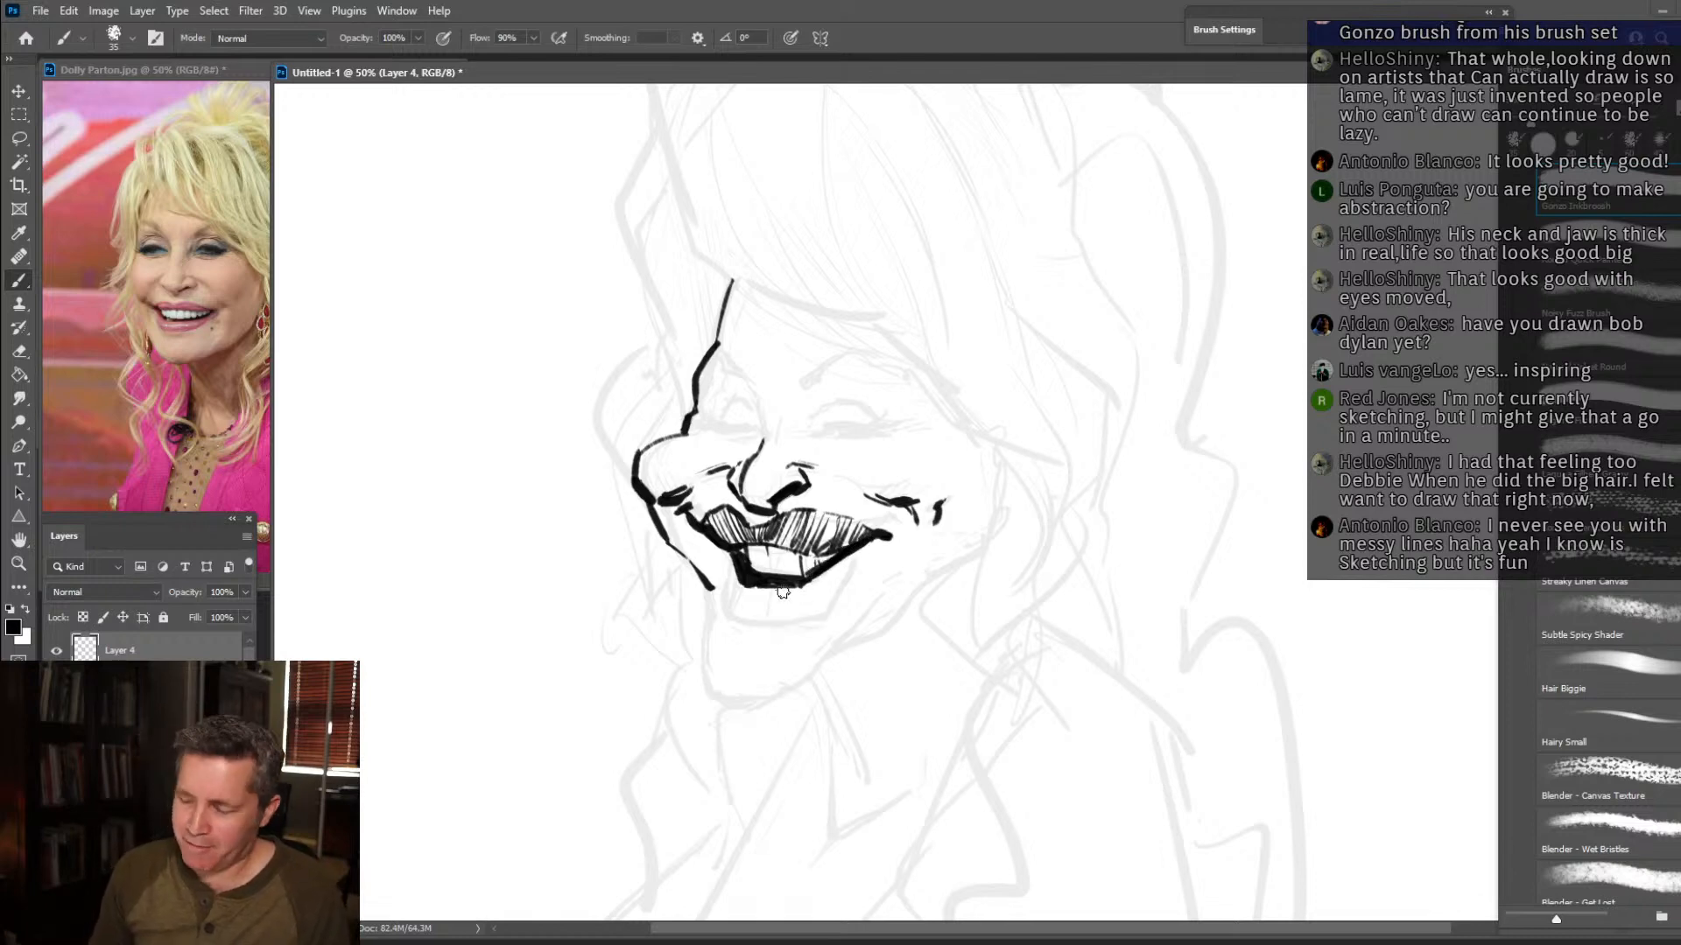
Outline and hatch the full lower lip, and draw the chin and jawline sweeping up to the near cheek with a small mole beside the mouth.
mouse_move(716, 560)
mouse_down()
mouse_move(735, 628)
mouse_move(760, 582)
mouse_move(773, 619)
mouse_move(734, 627)
mouse_move(812, 628)
mouse_up()
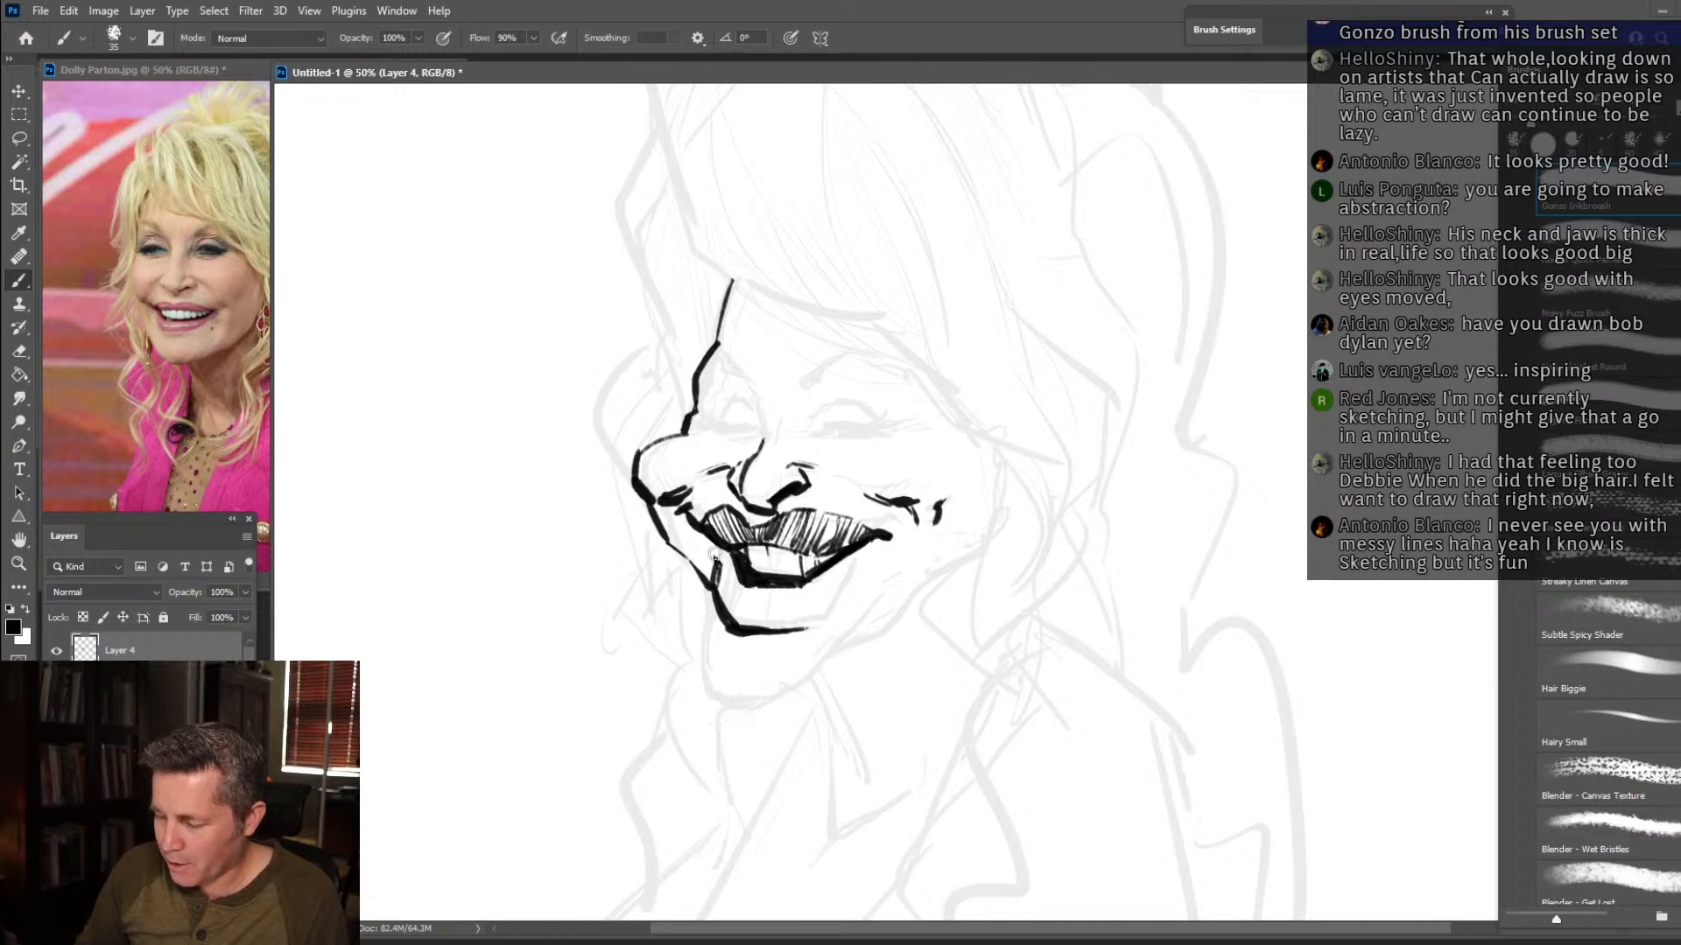
drag(807, 628, 847, 580)
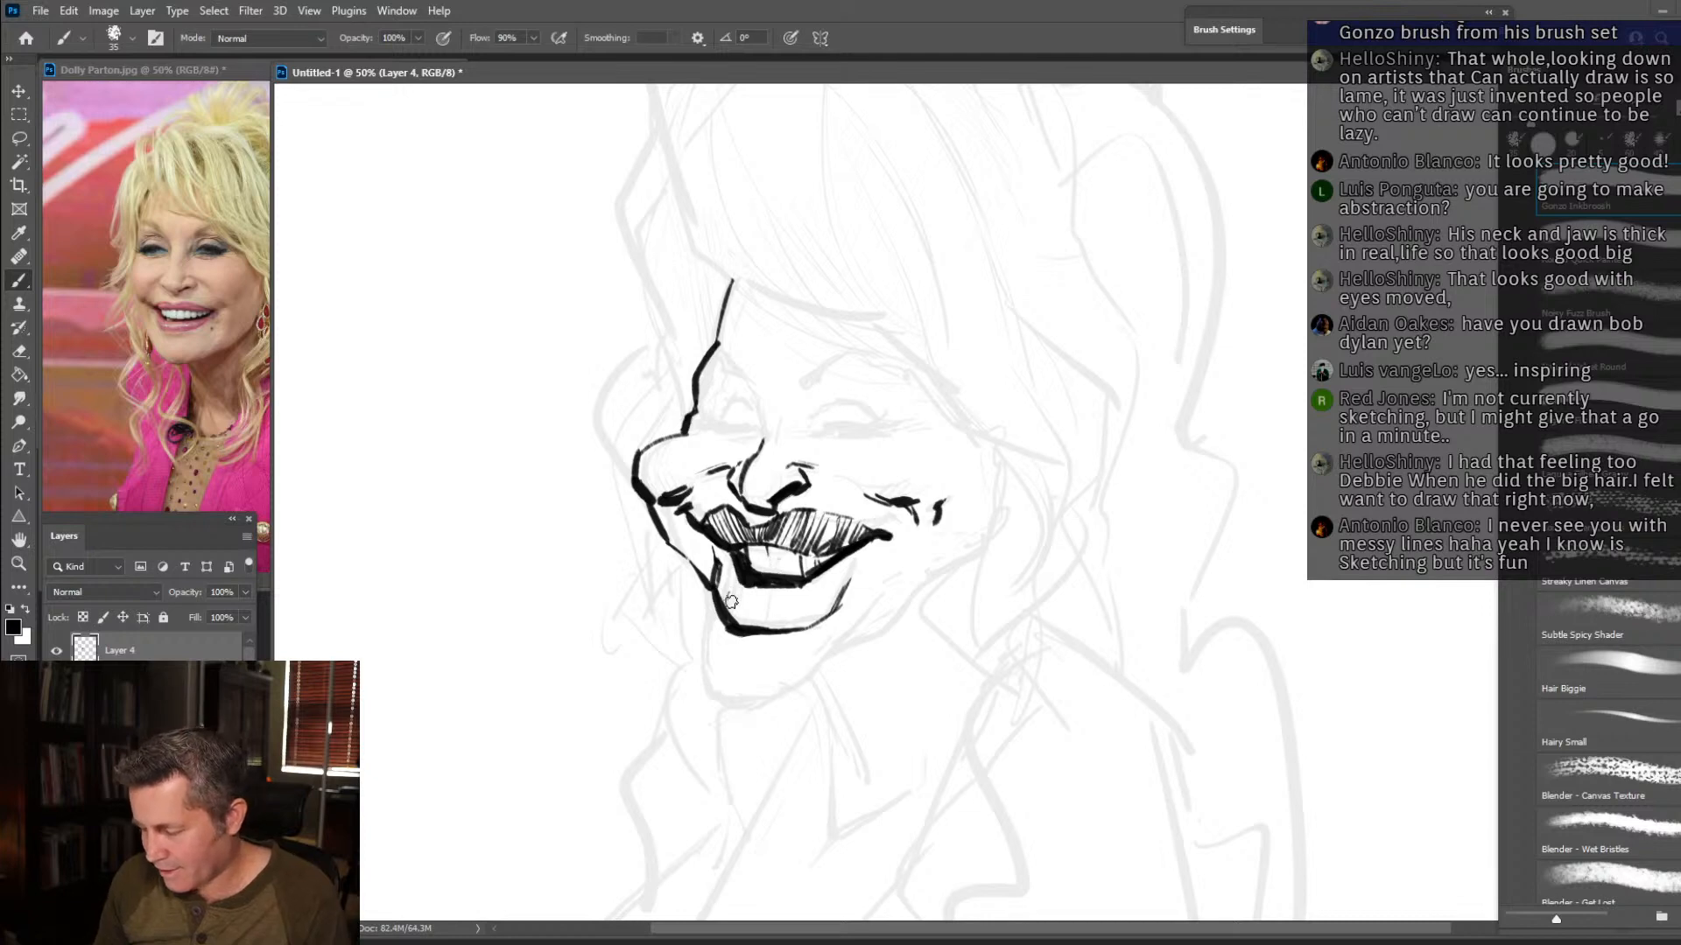
mouse_move(808, 604)
mouse_down()
mouse_move(740, 602)
mouse_move(718, 575)
mouse_up()
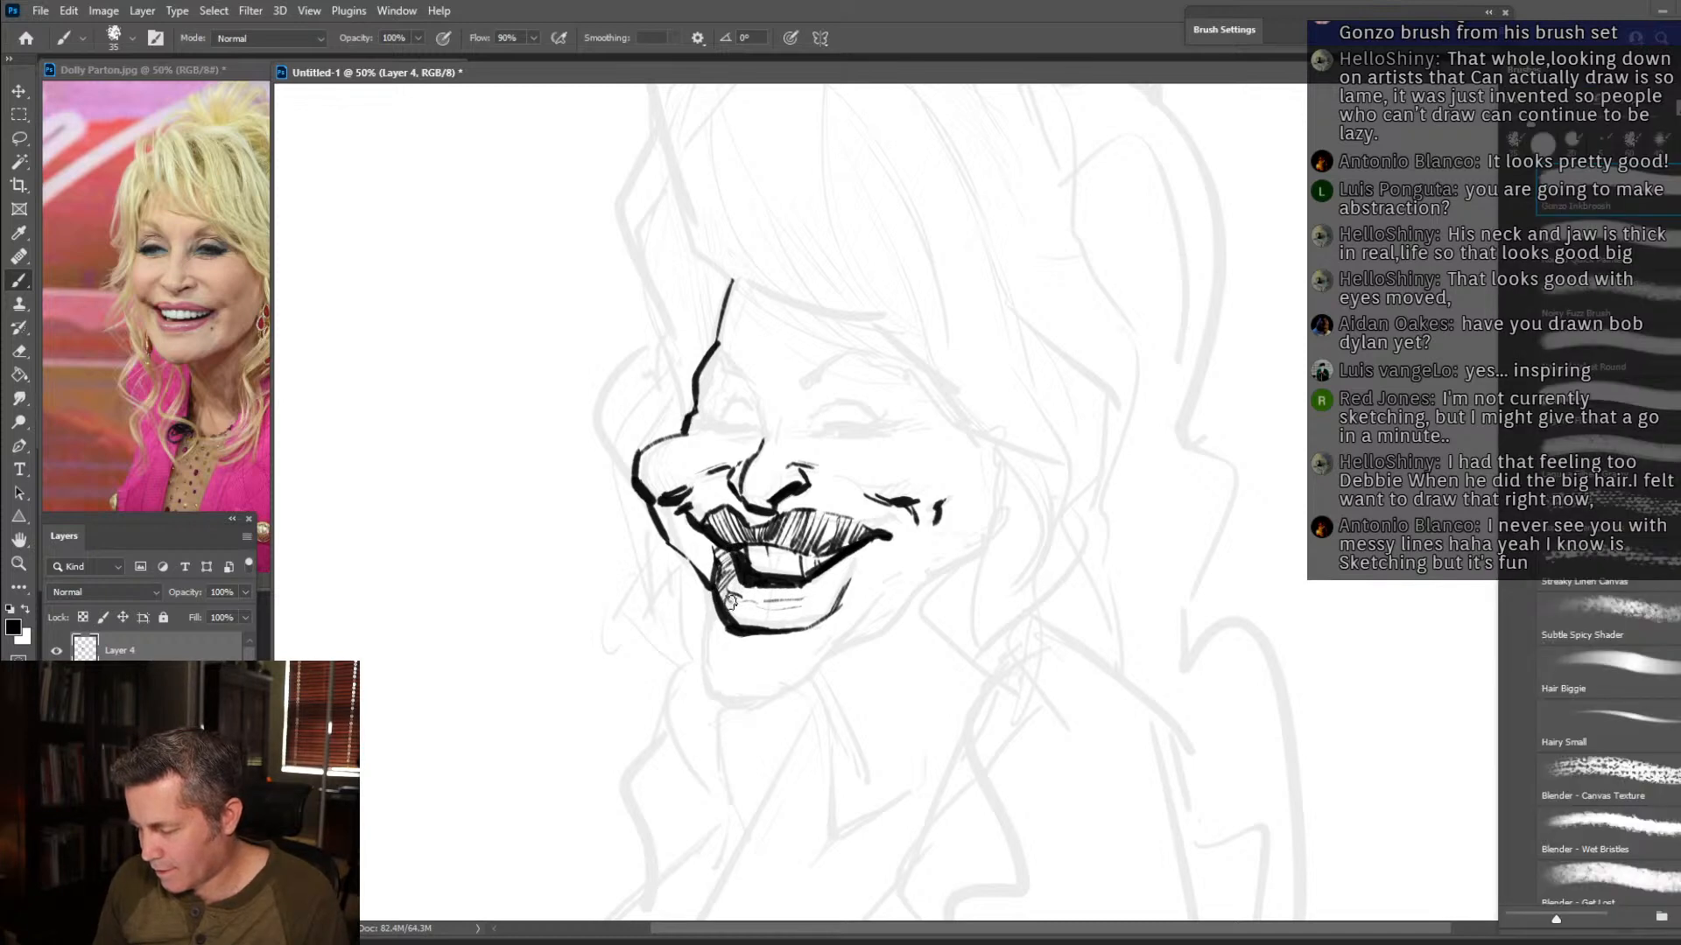
mouse_move(739, 623)
mouse_down()
mouse_move(804, 630)
mouse_move(812, 596)
mouse_move(843, 585)
mouse_move(731, 588)
mouse_move(772, 587)
mouse_up()
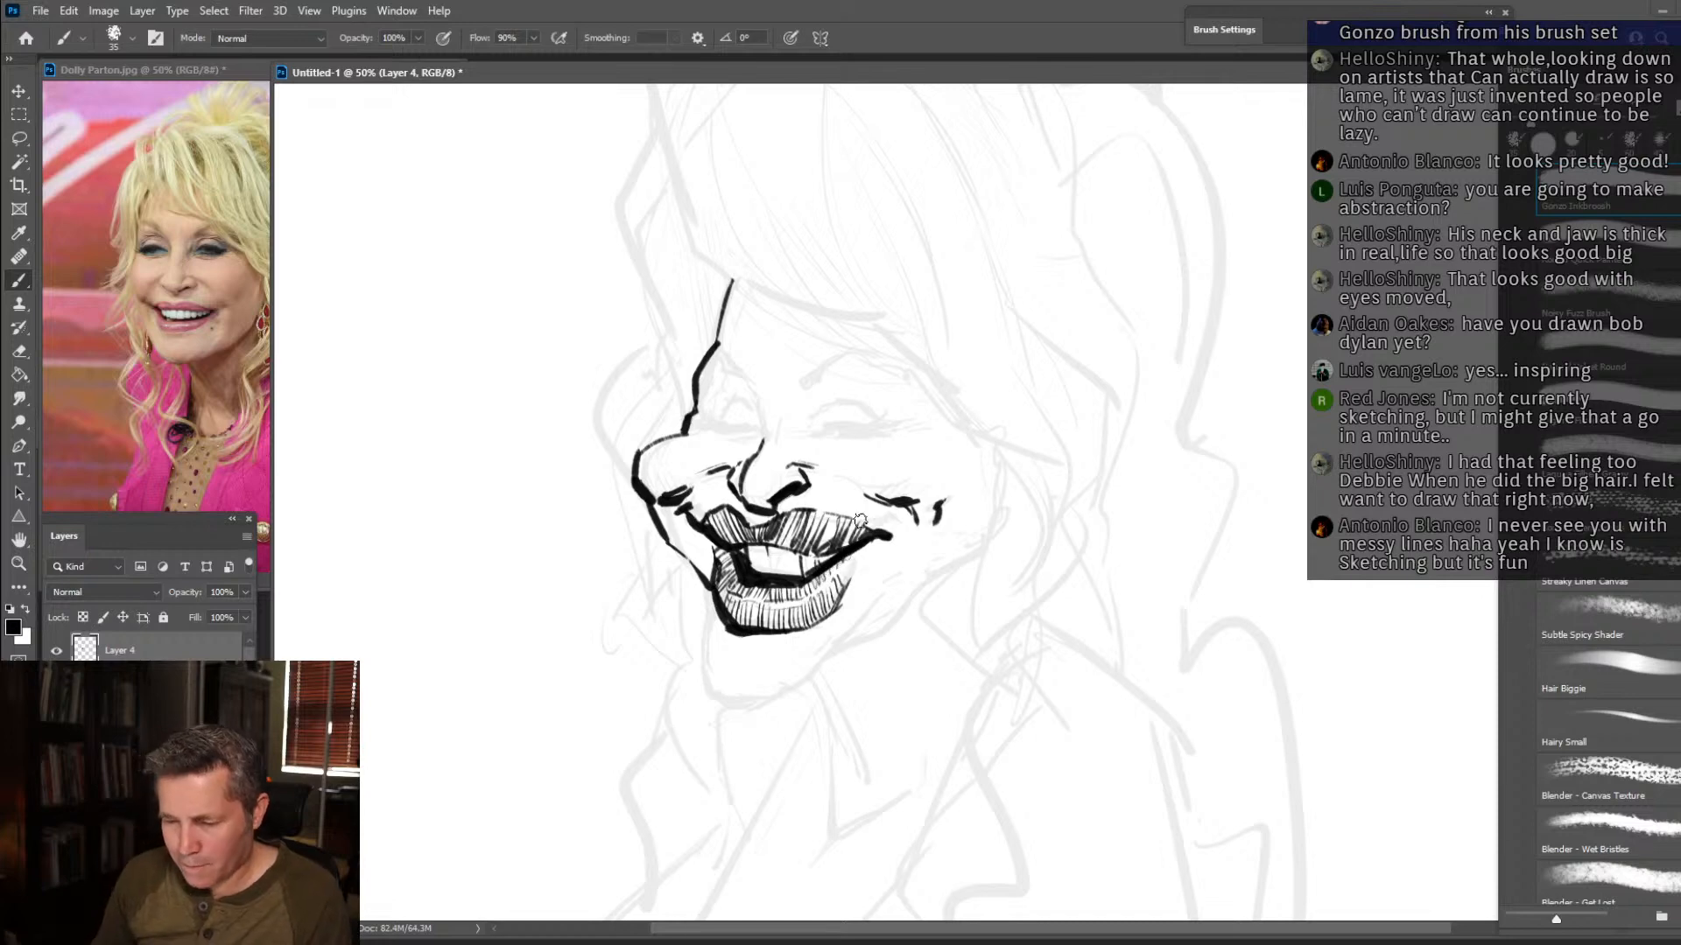
mouse_move(705, 578)
mouse_down()
mouse_move(711, 700)
mouse_move(768, 708)
mouse_move(817, 647)
mouse_move(789, 690)
mouse_move(993, 541)
mouse_move(1007, 504)
mouse_up()
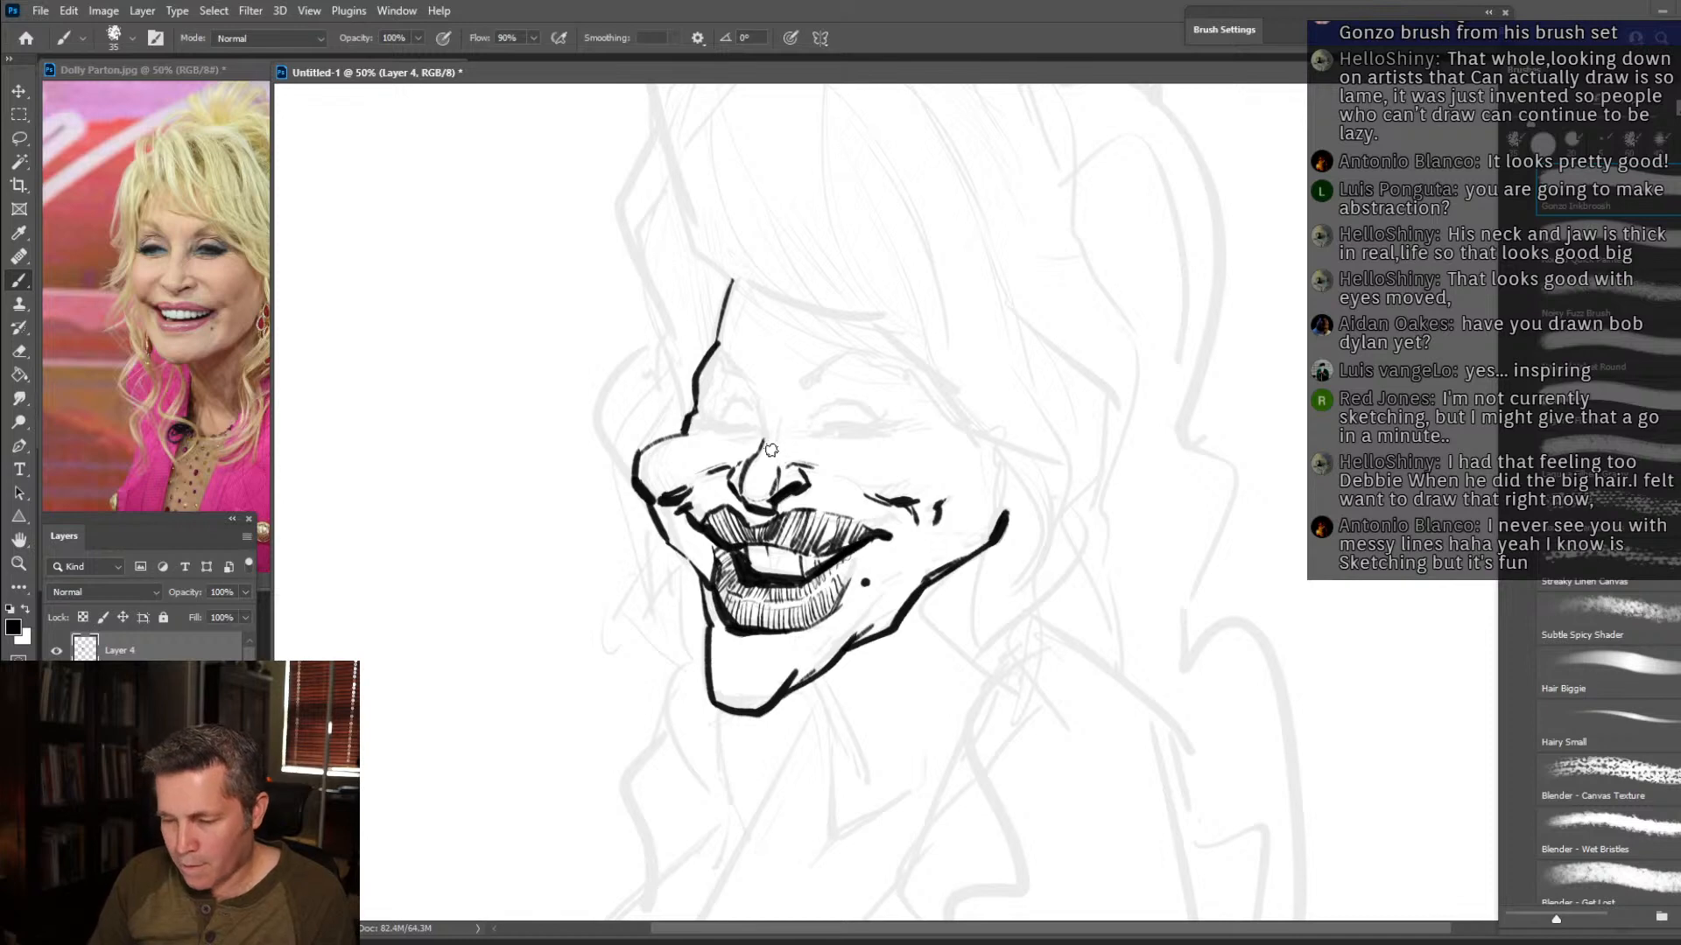
Extend the nose bridge into angular arched eyebrows and add a heavy fringe edge across the forehead.
mouse_move(771, 429)
mouse_down()
mouse_move(753, 367)
mouse_move(744, 379)
mouse_move(722, 350)
mouse_up()
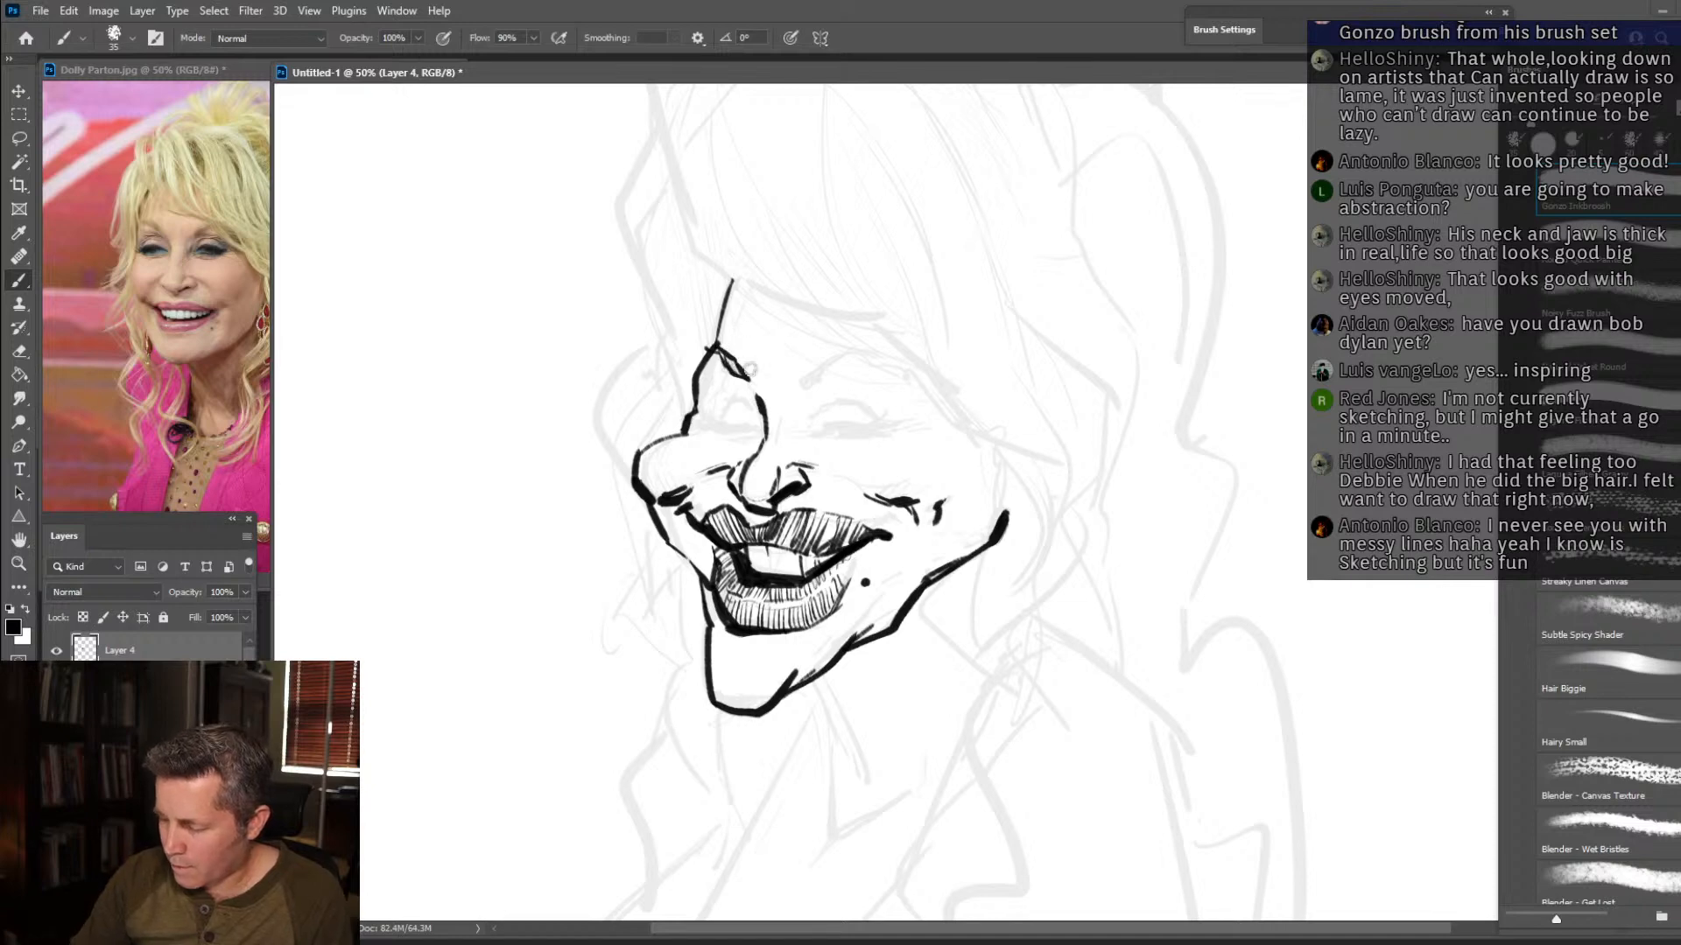
mouse_move(807, 384)
mouse_down()
mouse_move(858, 345)
mouse_move(917, 374)
mouse_up()
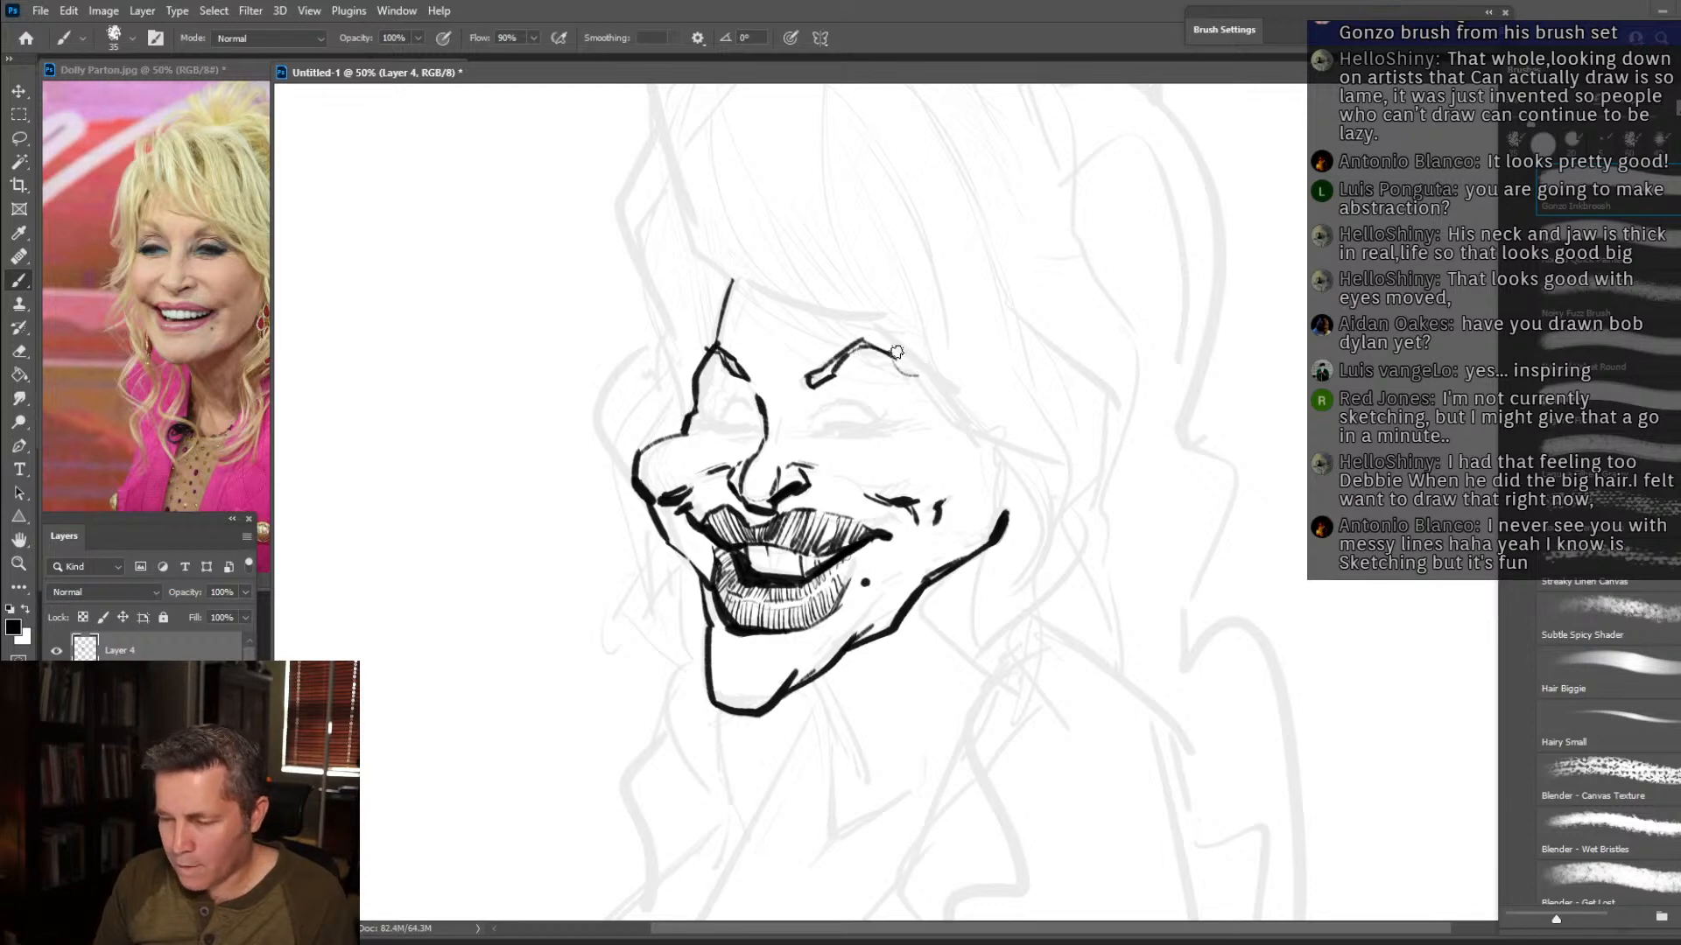
mouse_move(694, 168)
mouse_down()
mouse_move(694, 214)
mouse_move(899, 326)
mouse_up()
mouse_move(813, 244)
mouse_down()
mouse_move(903, 328)
mouse_move(864, 311)
mouse_move(921, 337)
mouse_up()
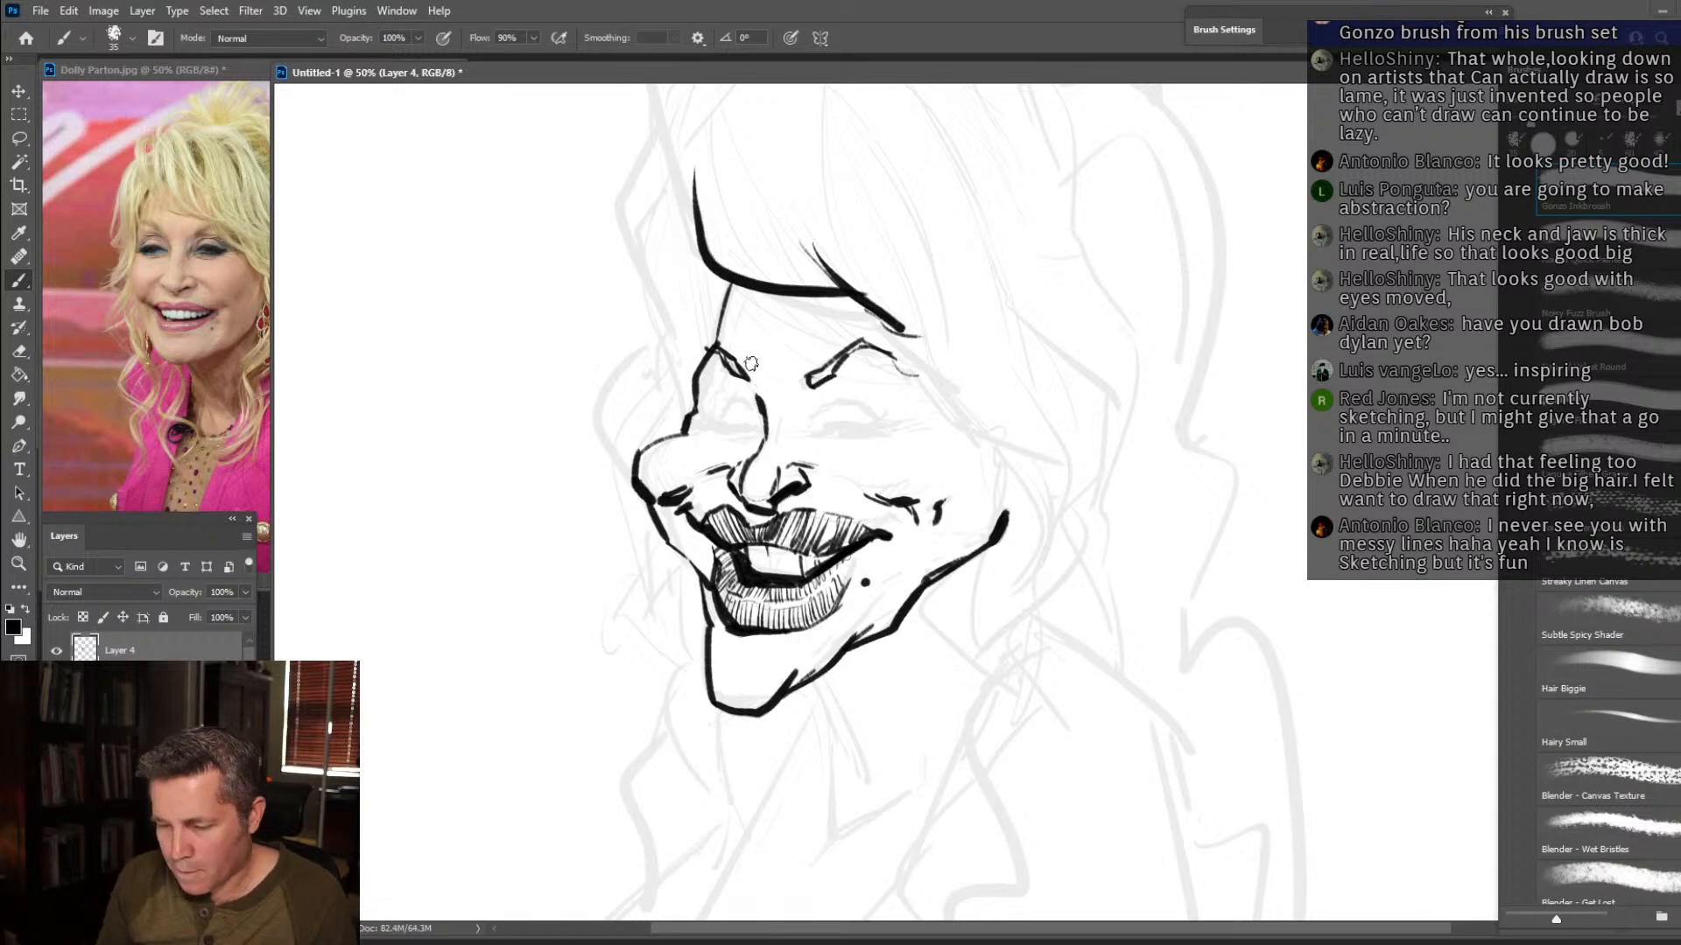
Draw both squinting eyes with dark lids, spiky lashes on the far eye, and fine creases beside the nose bridge.
drag(742, 422, 708, 427)
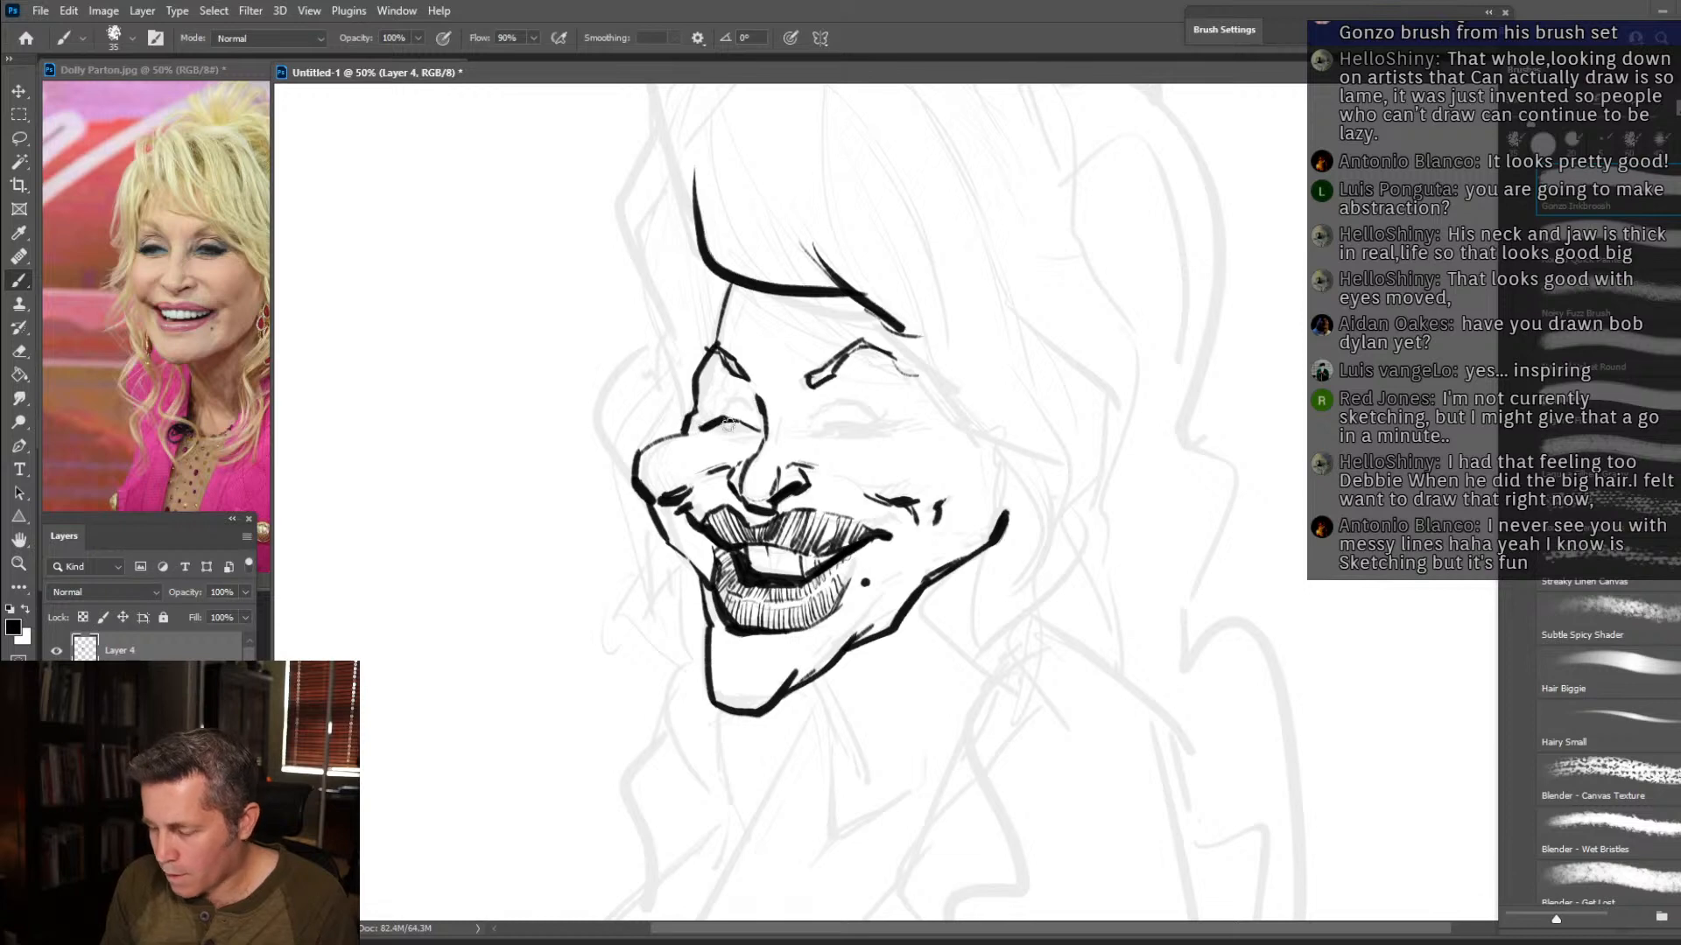
mouse_move(718, 423)
mouse_down()
mouse_move(672, 419)
mouse_move(690, 423)
mouse_move(672, 404)
mouse_move(714, 406)
mouse_up()
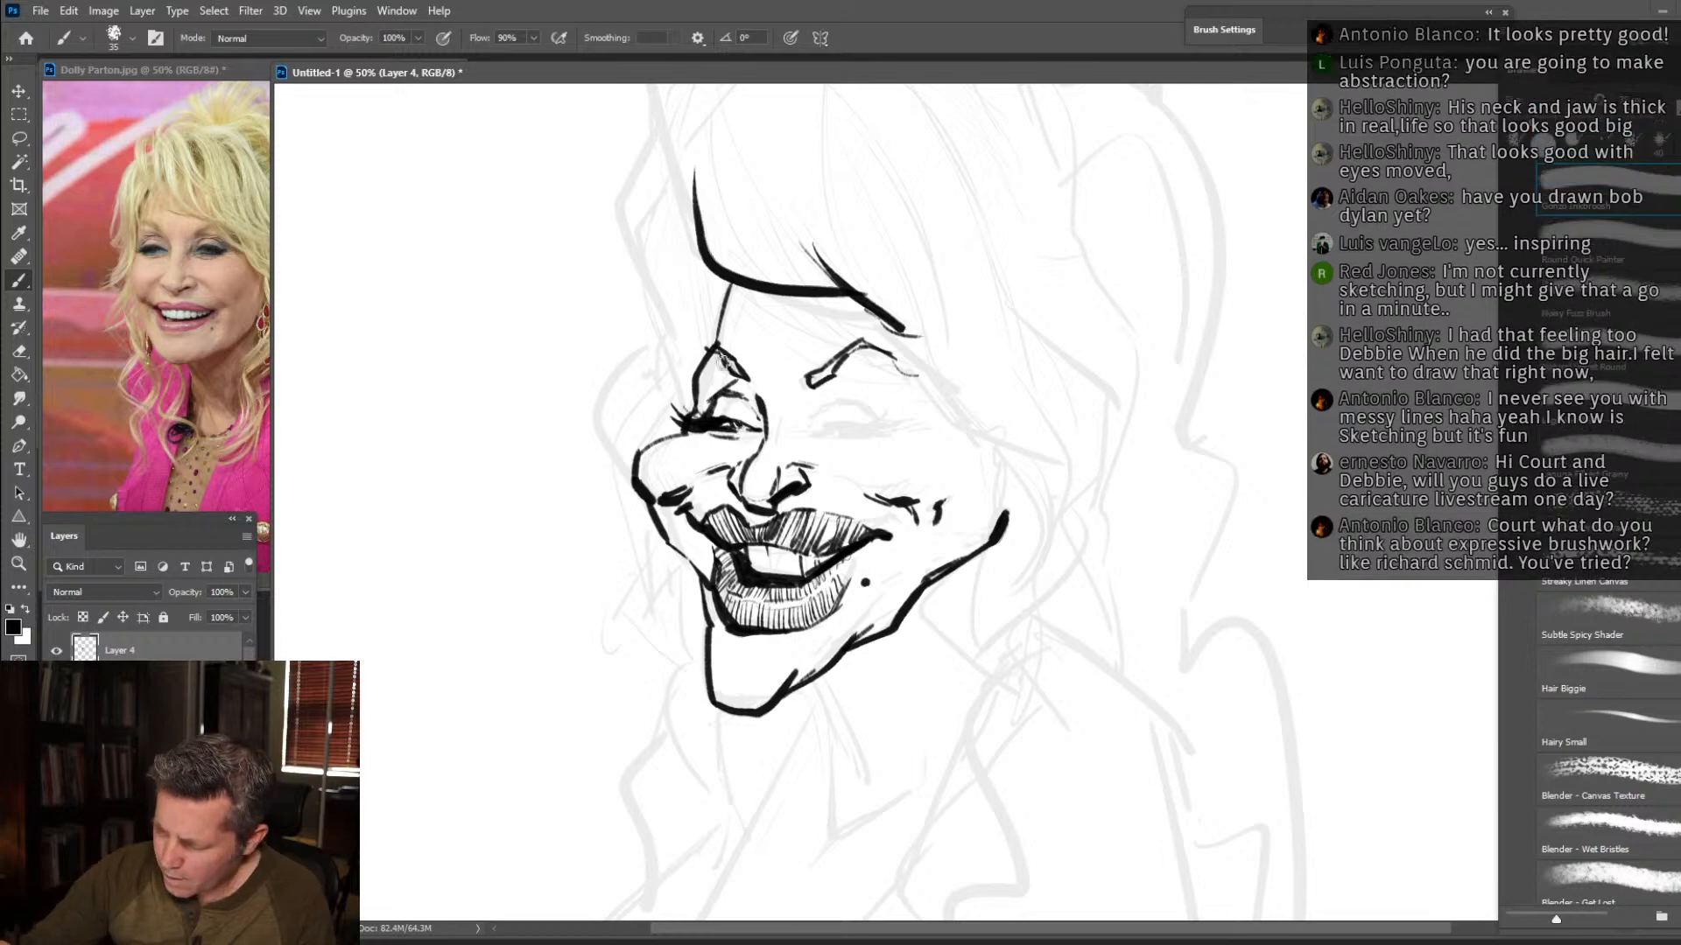
drag(733, 383, 758, 416)
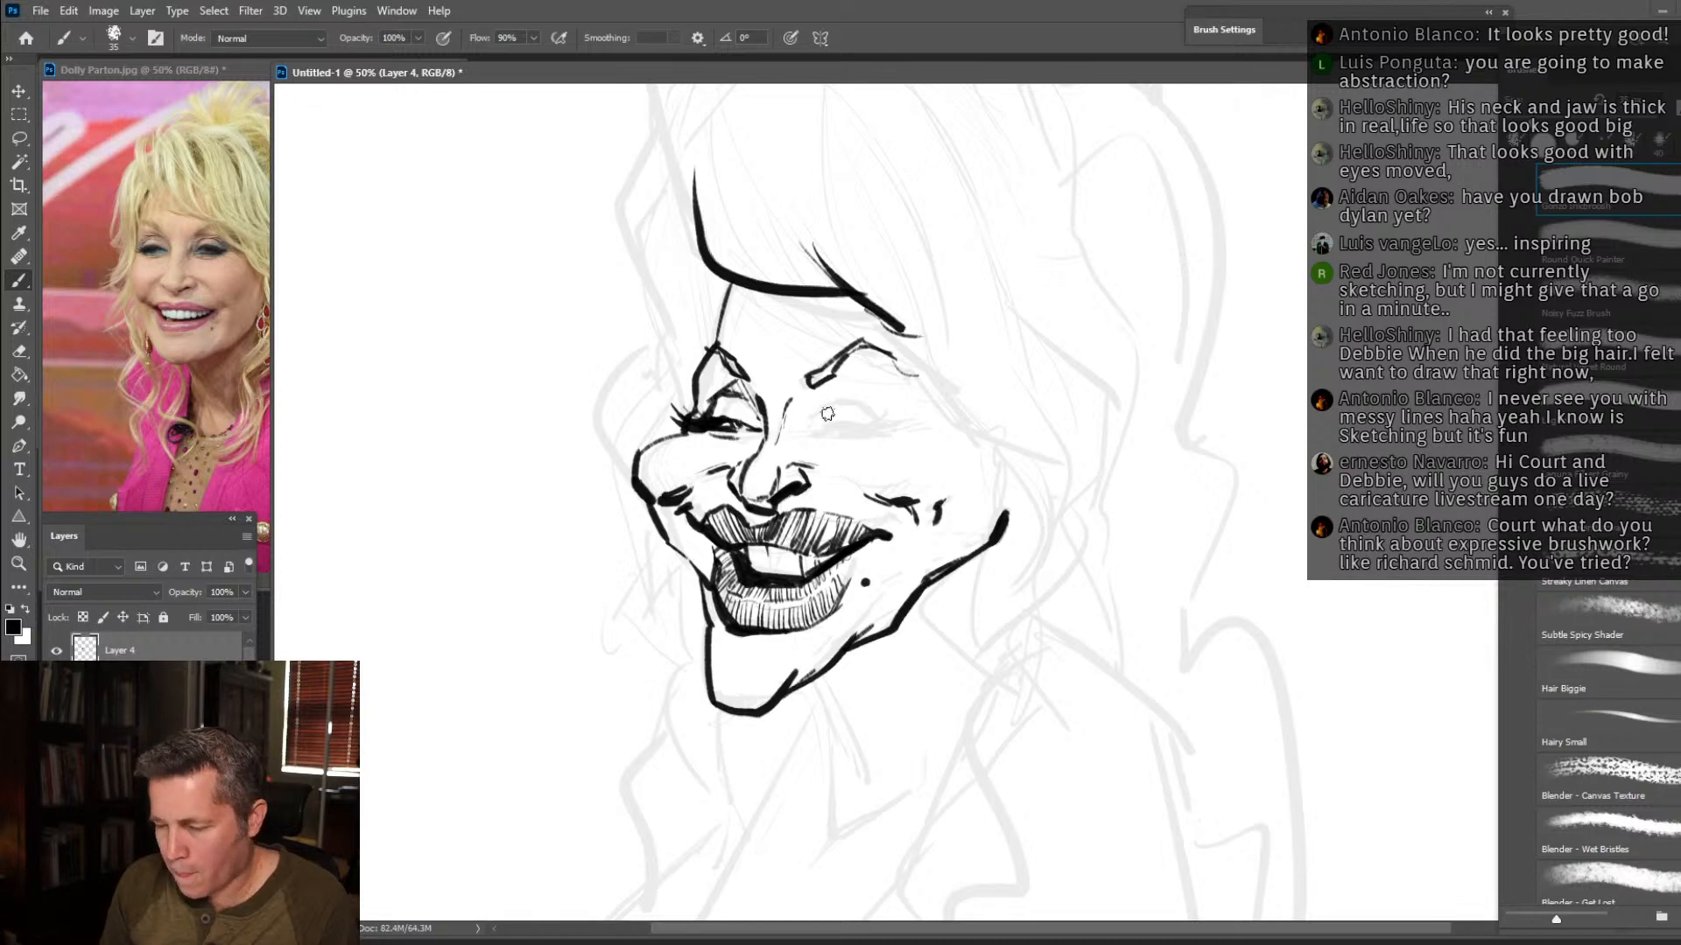
drag(785, 419, 777, 444)
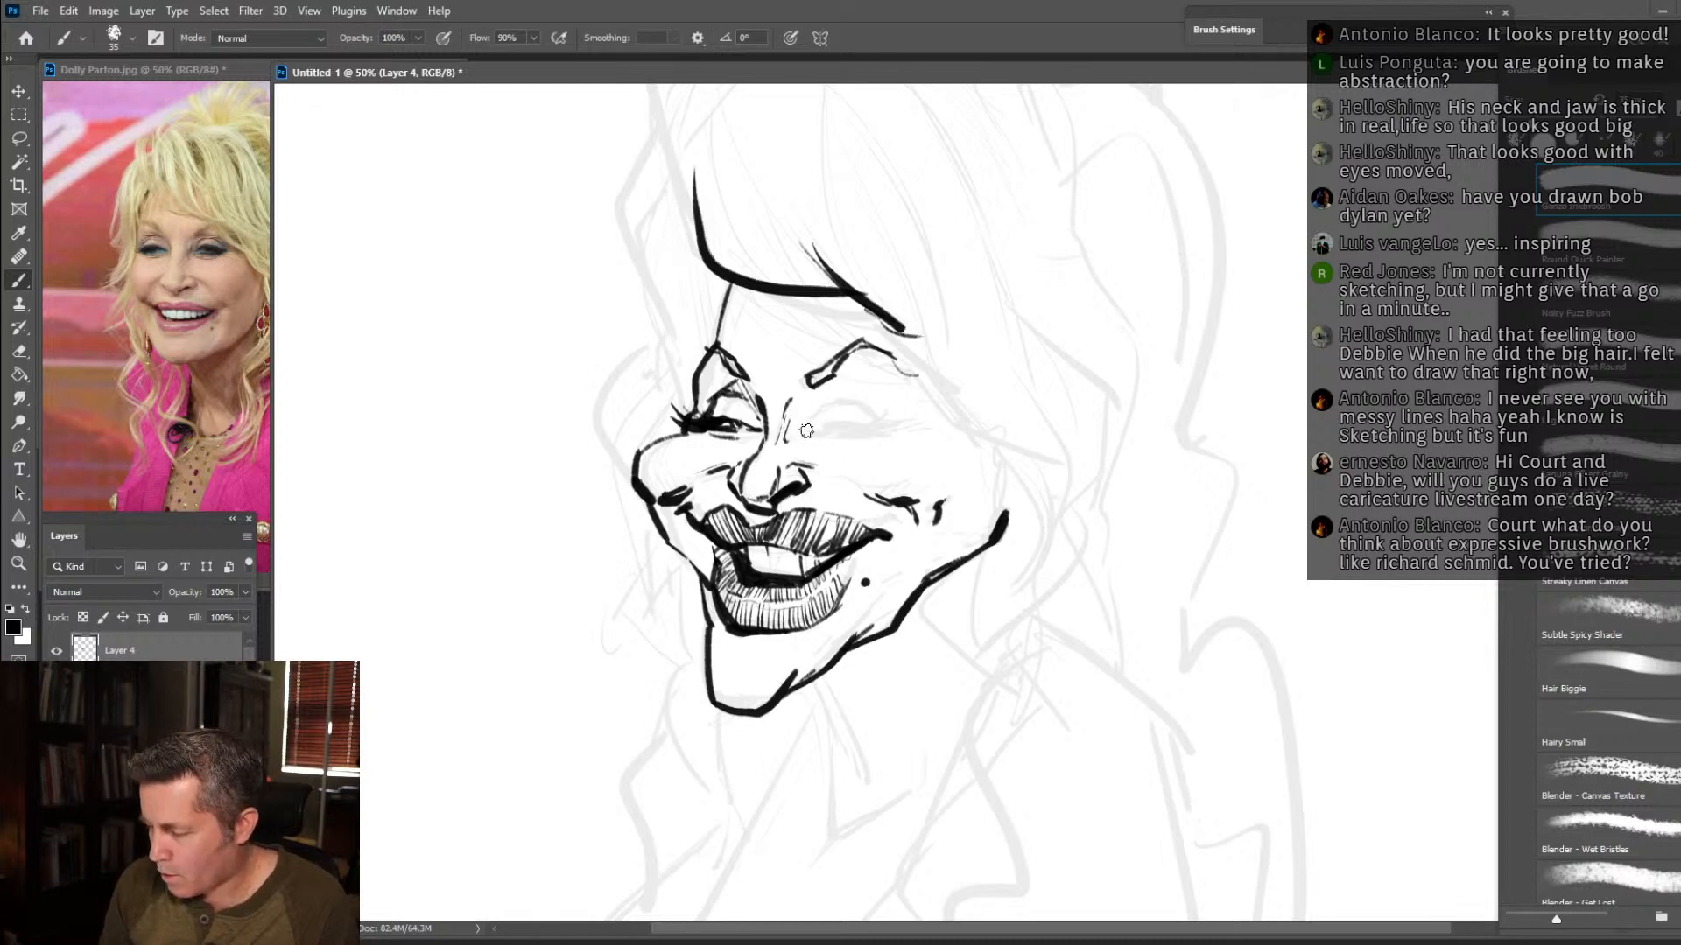
mouse_move(805, 433)
mouse_down()
mouse_move(886, 430)
mouse_move(867, 405)
mouse_move(820, 442)
mouse_move(892, 431)
mouse_up()
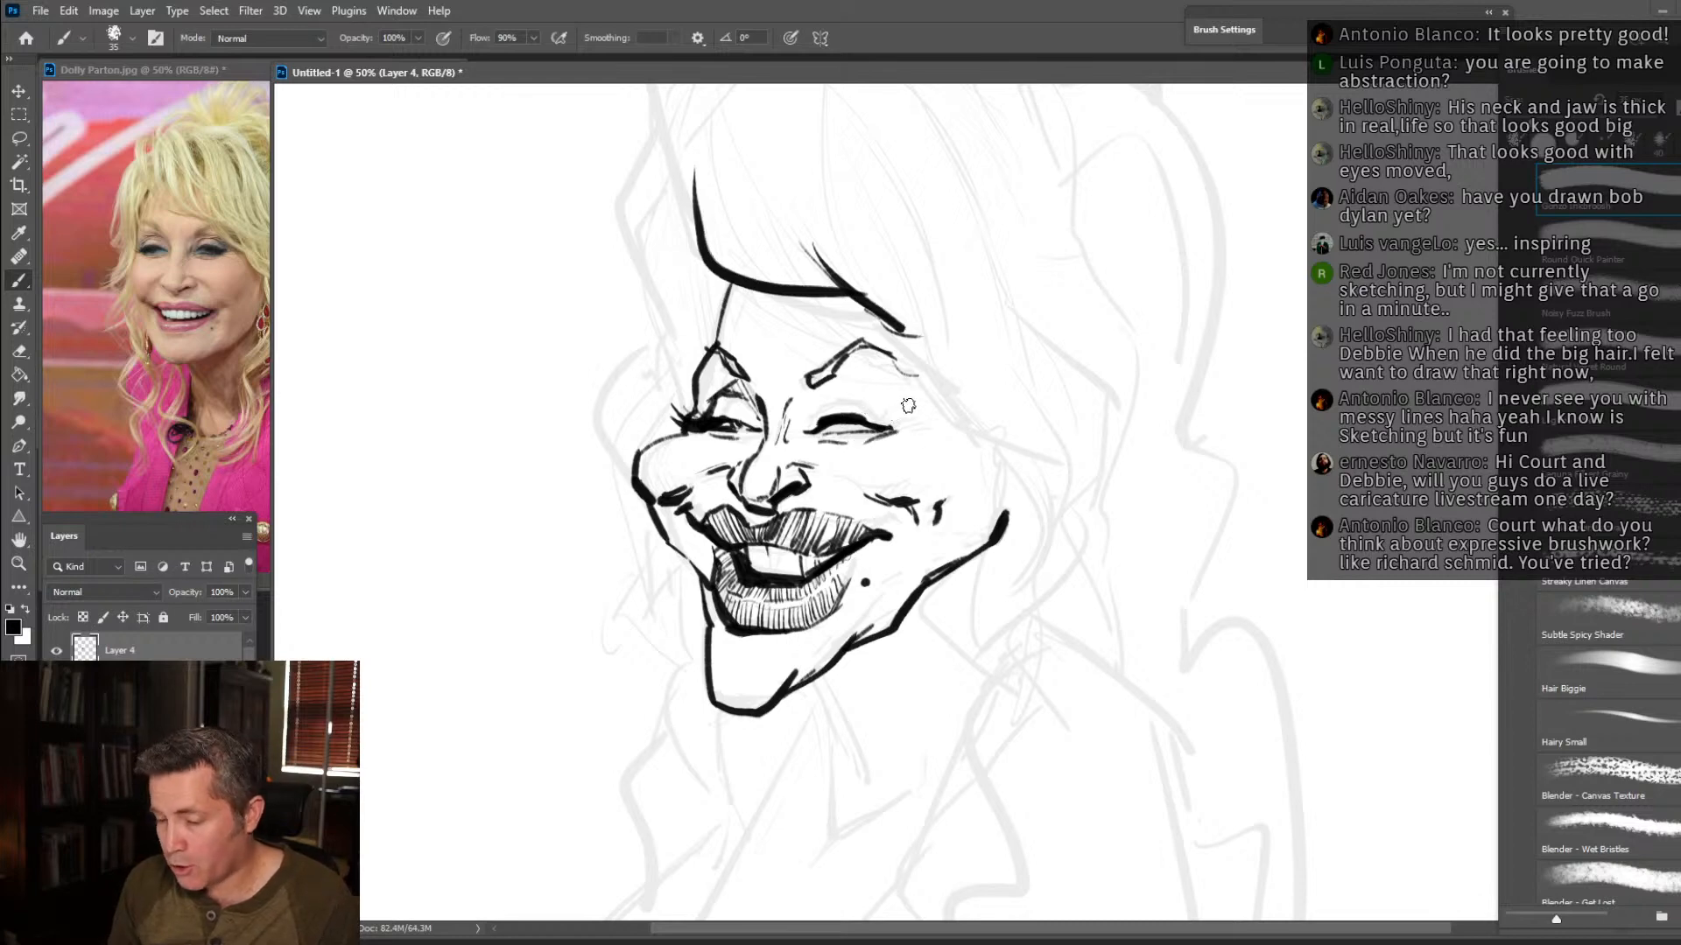
drag(877, 403, 830, 387)
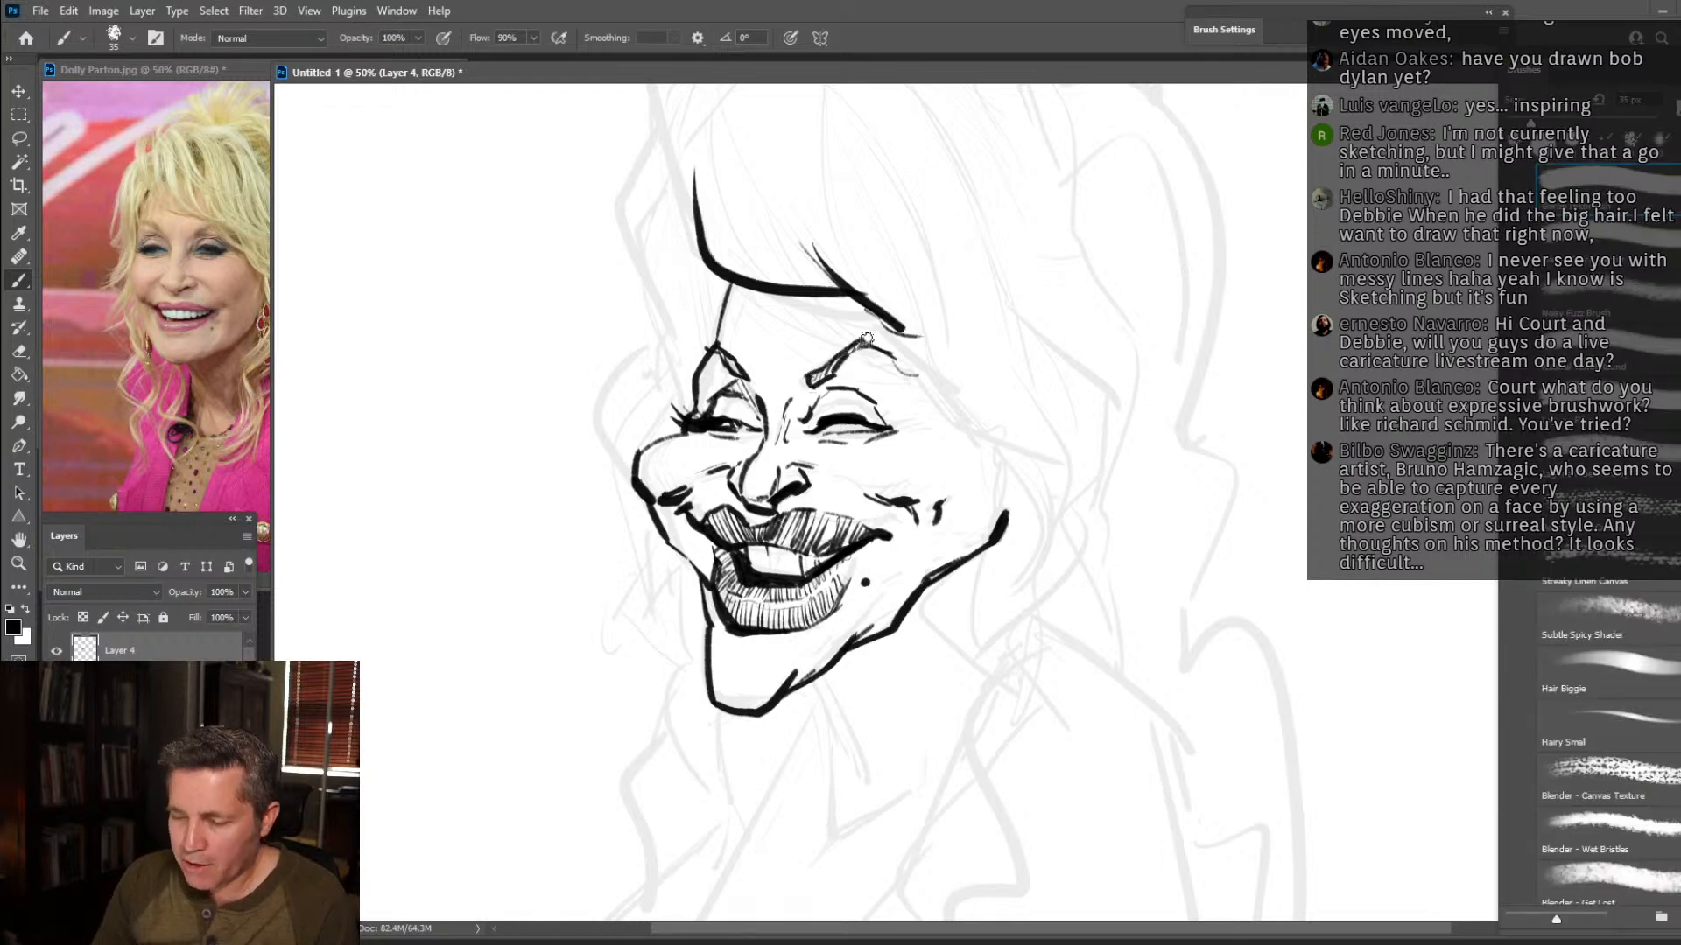
Add angular hair strands from the fringe down the near temple, a dark wedge at the far temple, and the bent outer hair edge beyond it.
drag(888, 326, 907, 371)
drag(906, 372, 970, 391)
drag(907, 343, 980, 386)
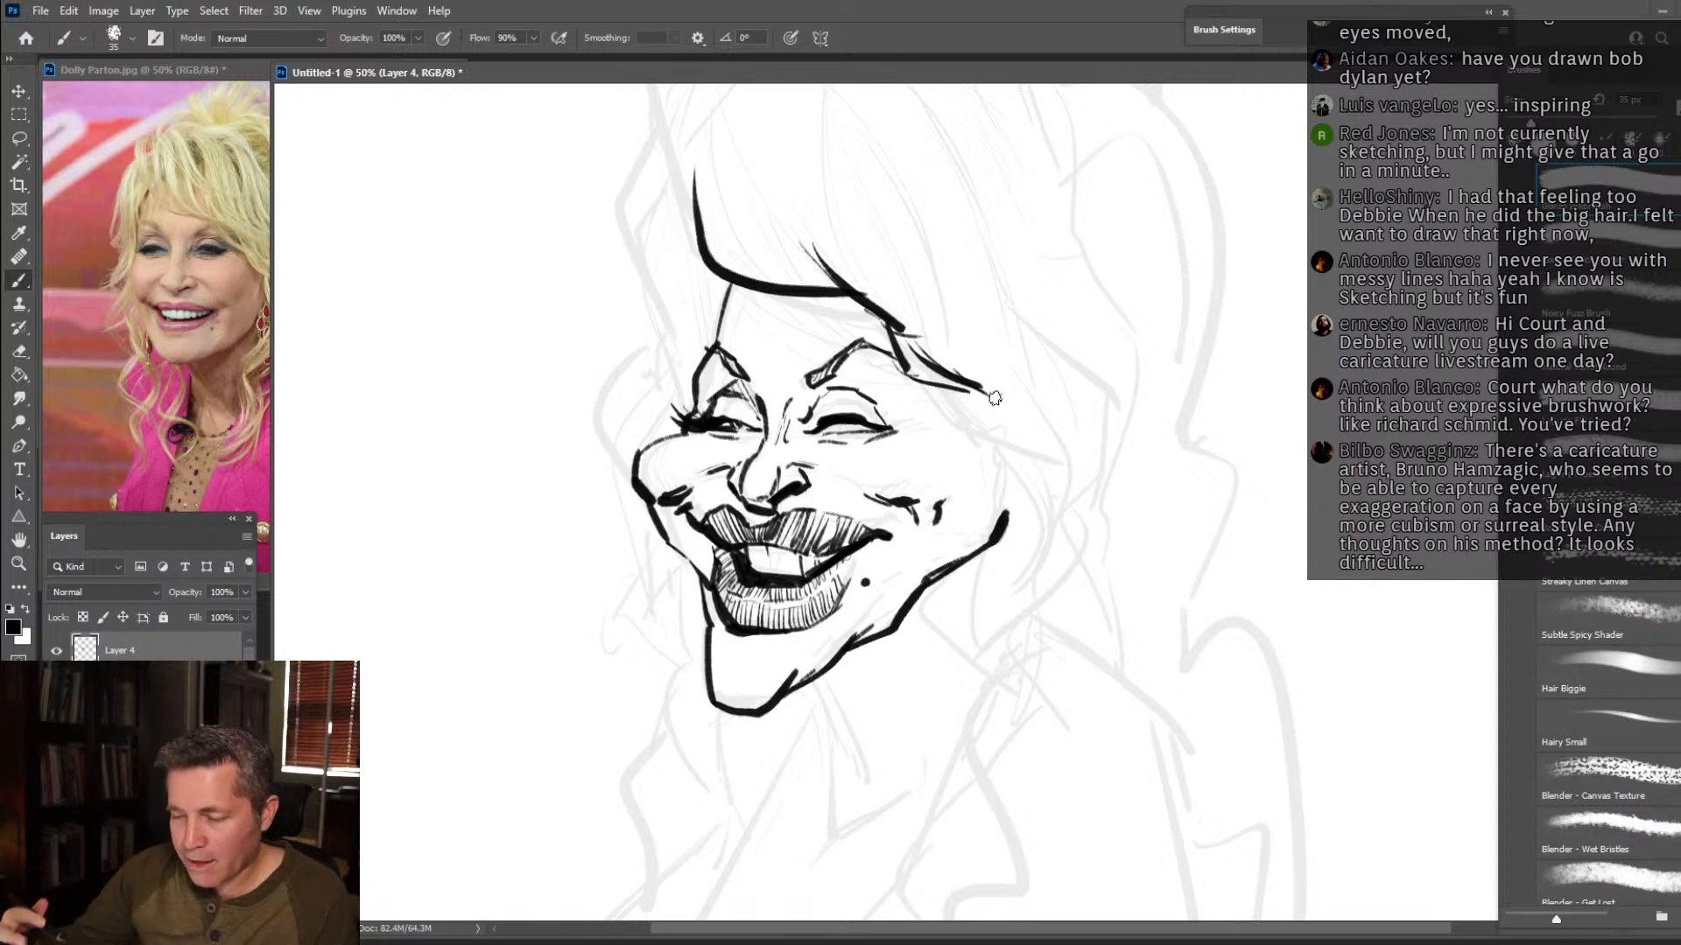
mouse_move(950, 392)
mouse_down()
mouse_move(994, 447)
mouse_move(1059, 474)
mouse_up()
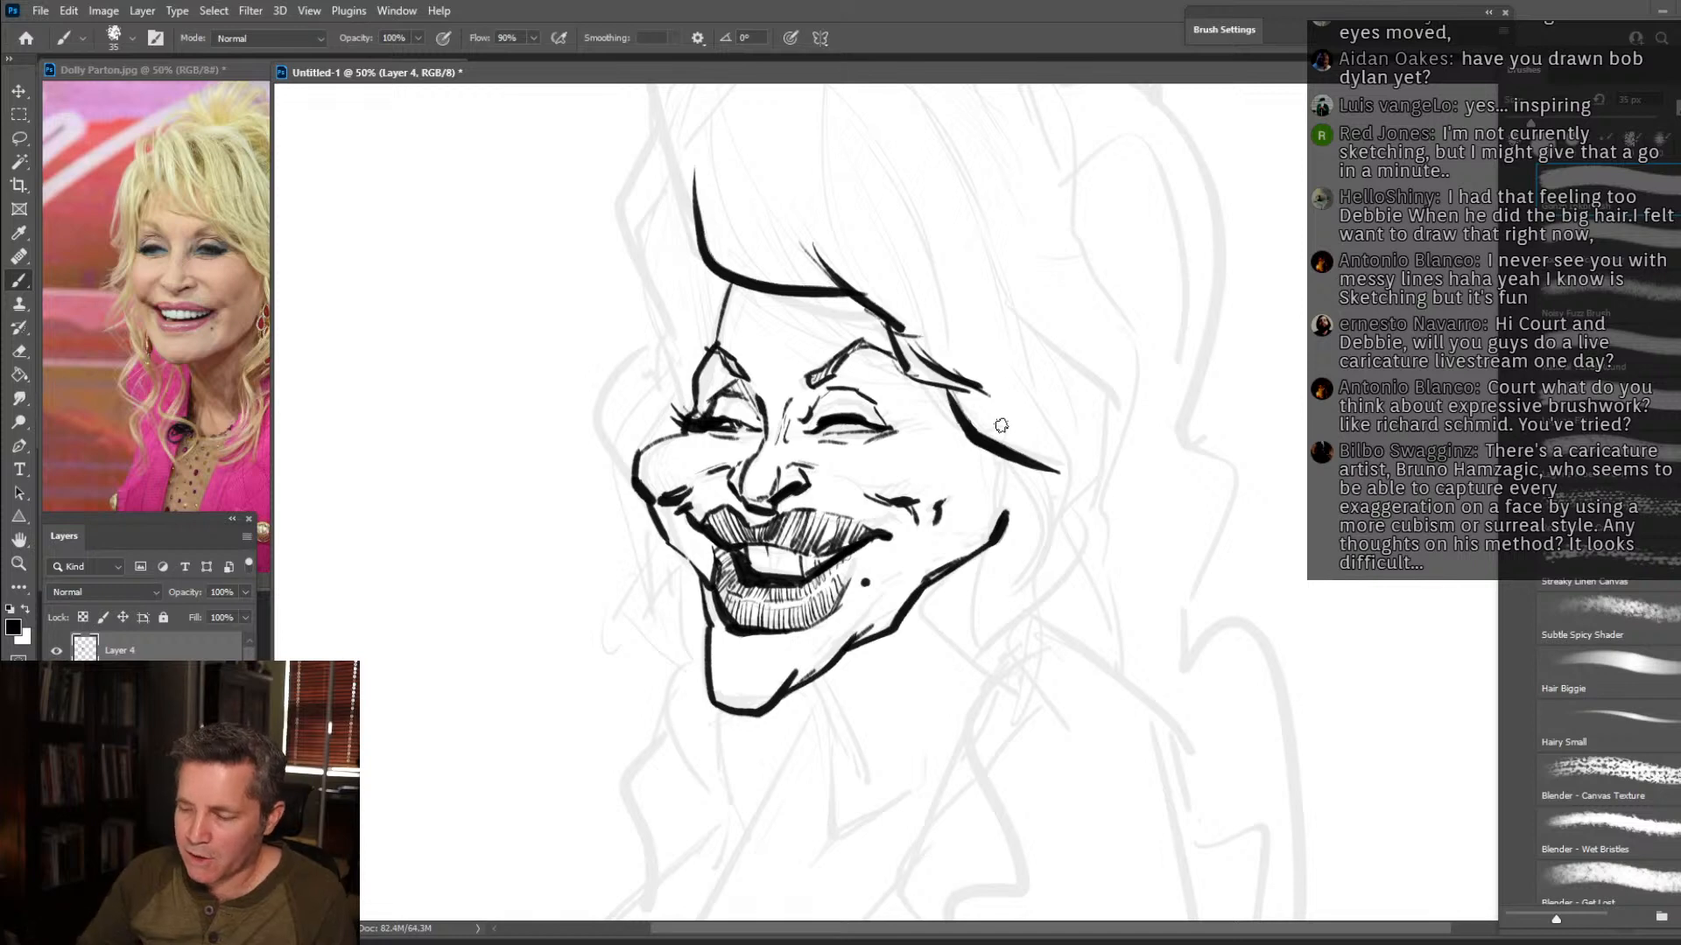
mouse_move(713, 338)
mouse_down()
mouse_move(707, 277)
mouse_move(720, 316)
mouse_move(725, 291)
mouse_up()
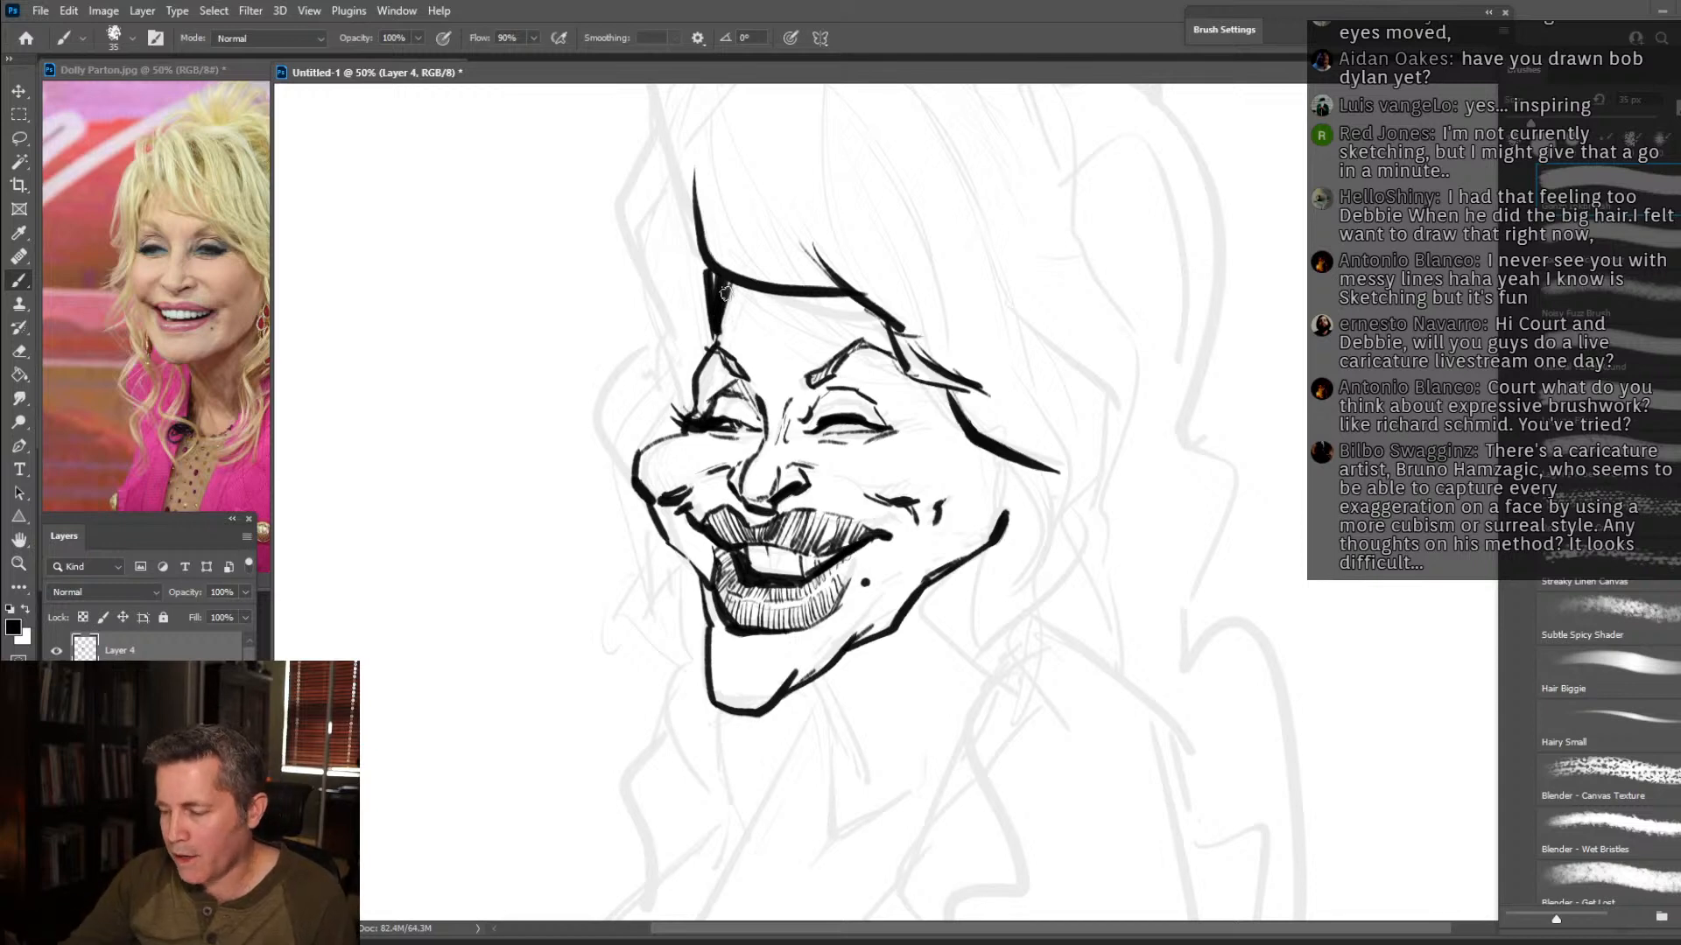
drag(649, 122, 676, 367)
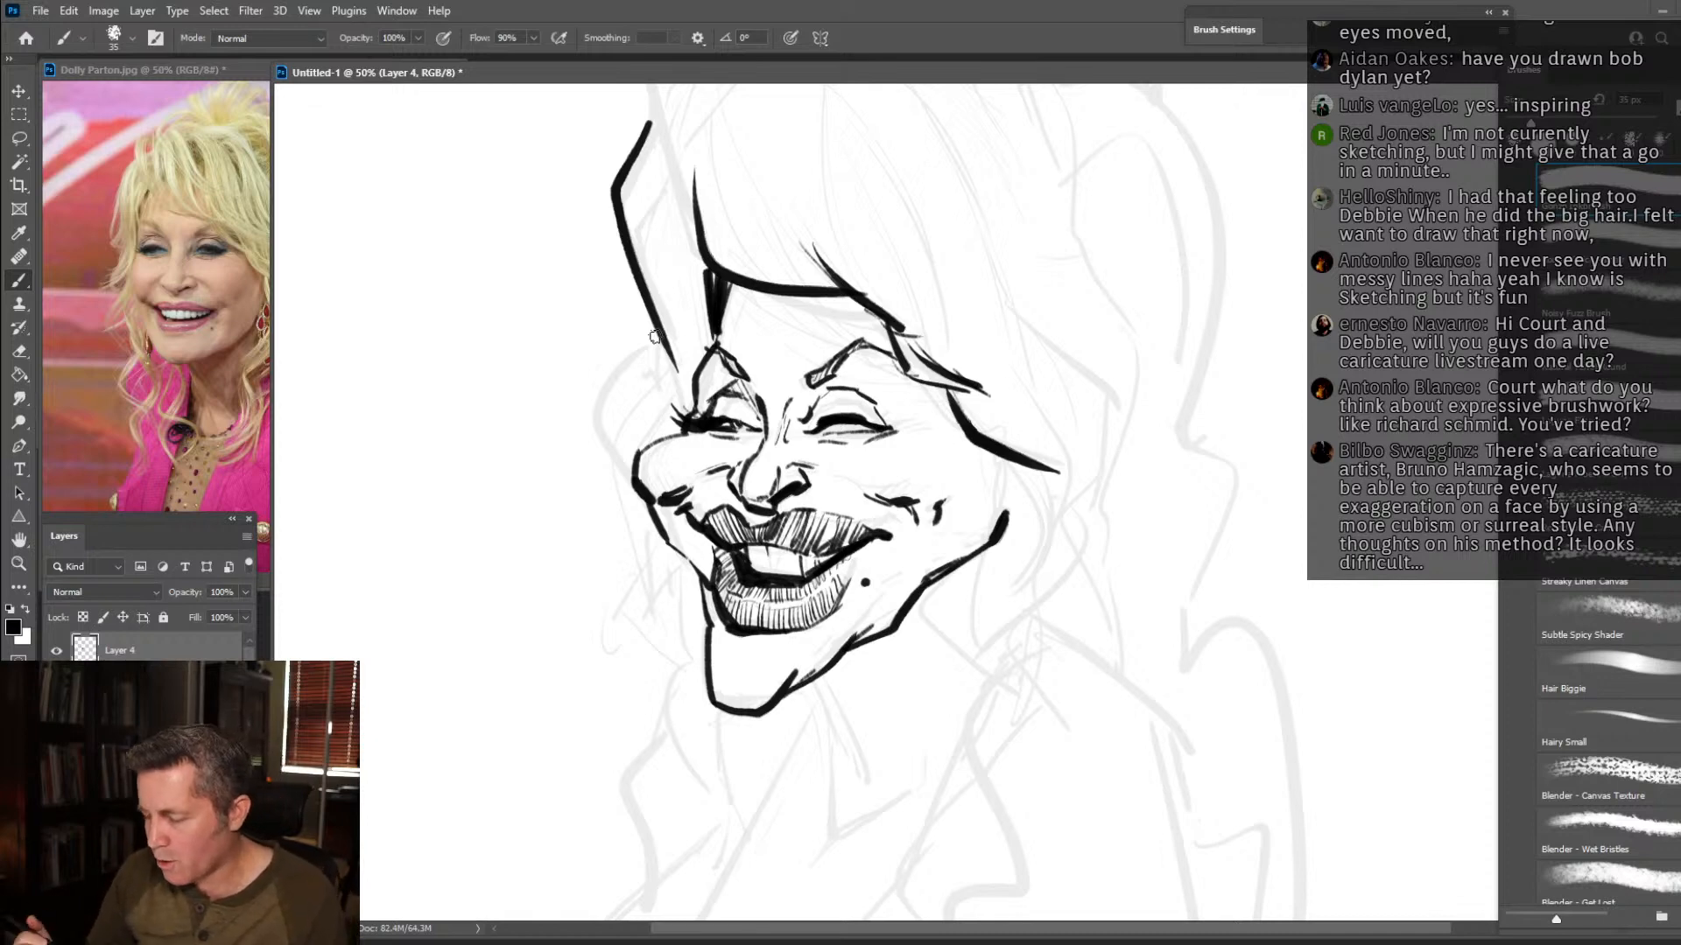
drag(1001, 448, 1040, 517)
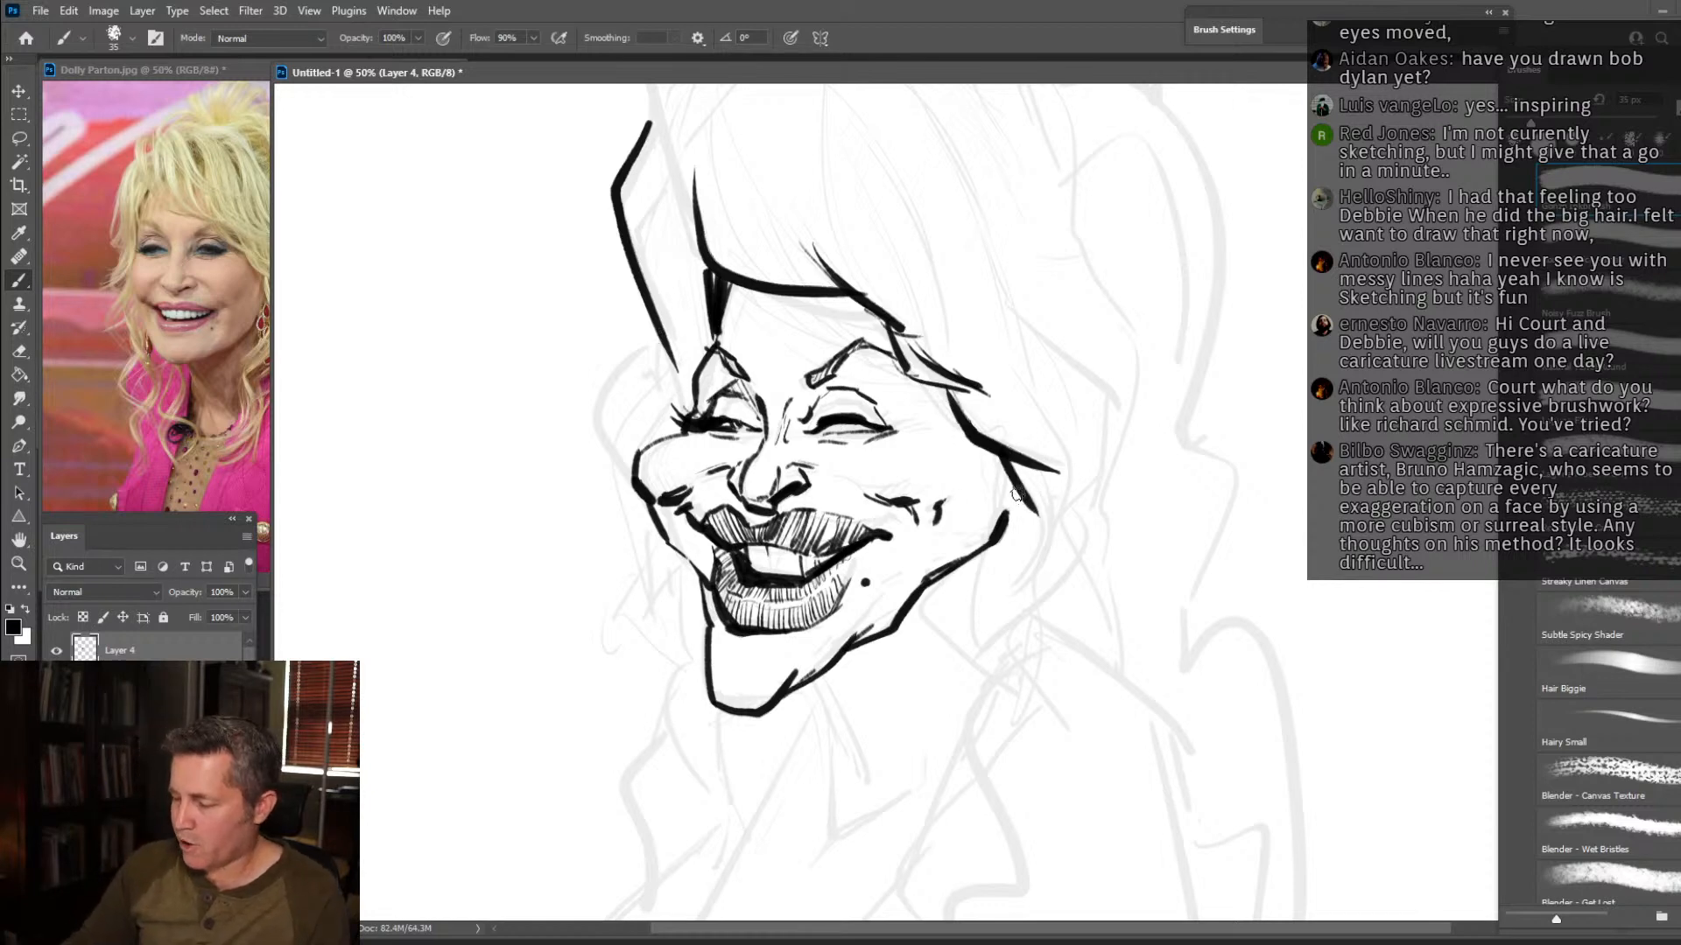
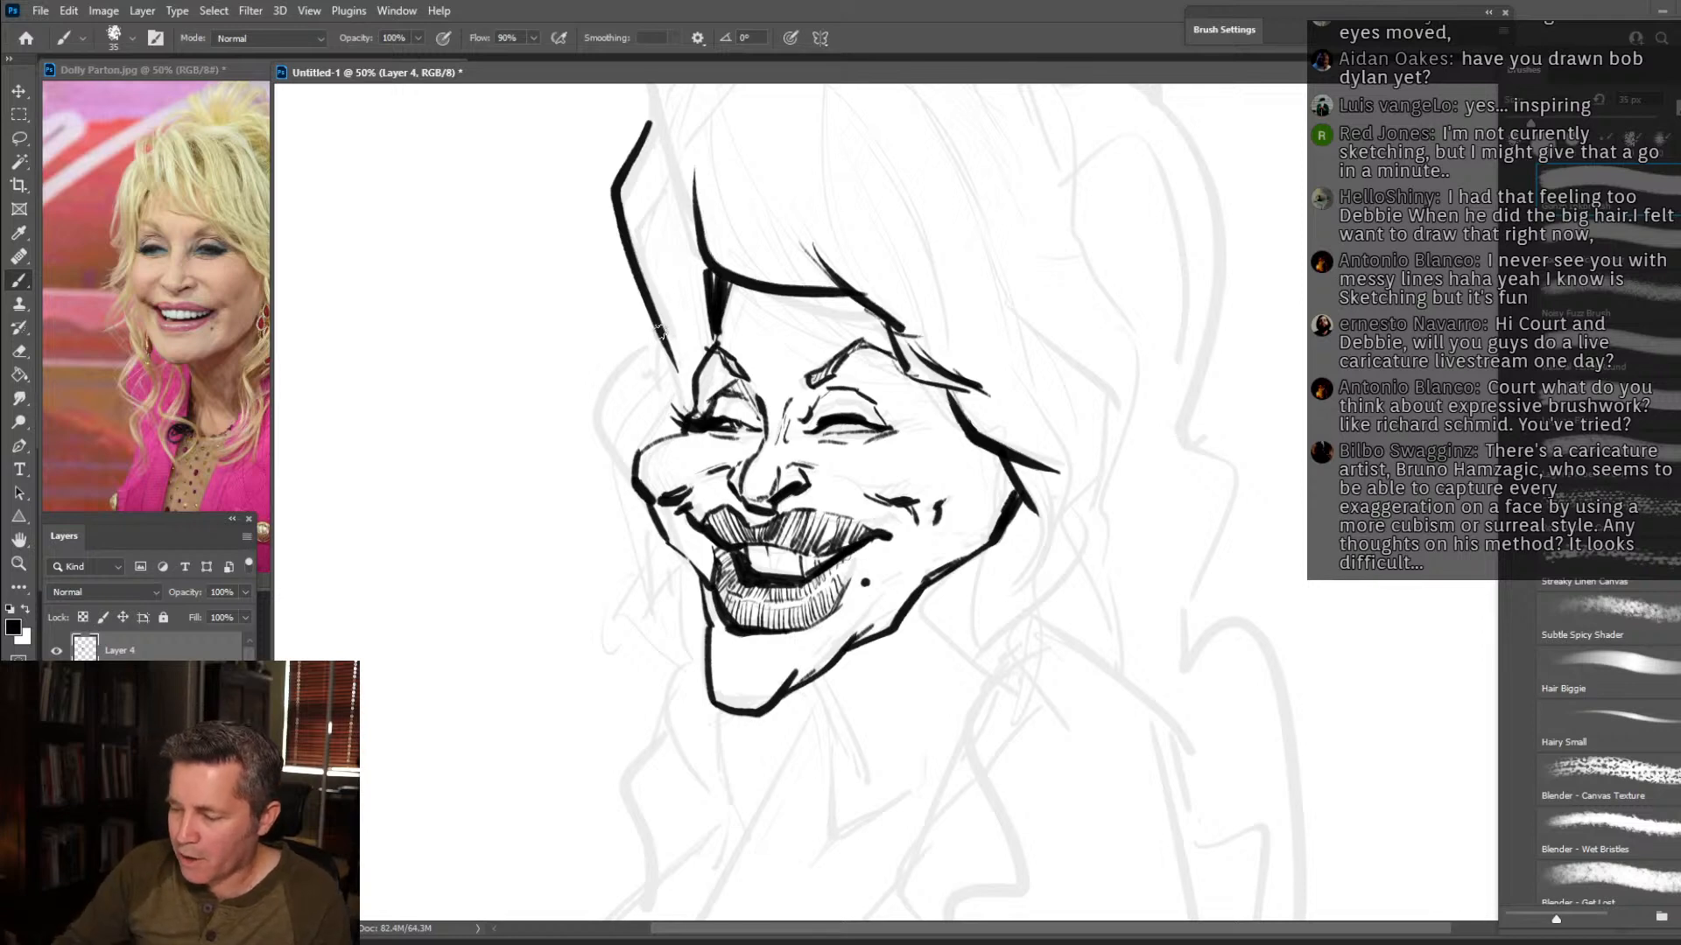
Continue the far-side hair outline past the cheek, add a pointed lock below it, and draw spiky lashes on the near eye.
mouse_move(669, 352)
mouse_down()
mouse_move(595, 452)
mouse_move(603, 513)
mouse_move(651, 599)
mouse_move(613, 652)
mouse_up()
mouse_move(657, 569)
mouse_down()
mouse_move(632, 667)
mouse_move(629, 647)
mouse_move(668, 725)
mouse_up()
drag(647, 627, 674, 726)
drag(659, 643, 670, 725)
mouse_move(711, 319)
mouse_down()
mouse_move(658, 442)
mouse_move(713, 311)
mouse_move(637, 95)
mouse_up()
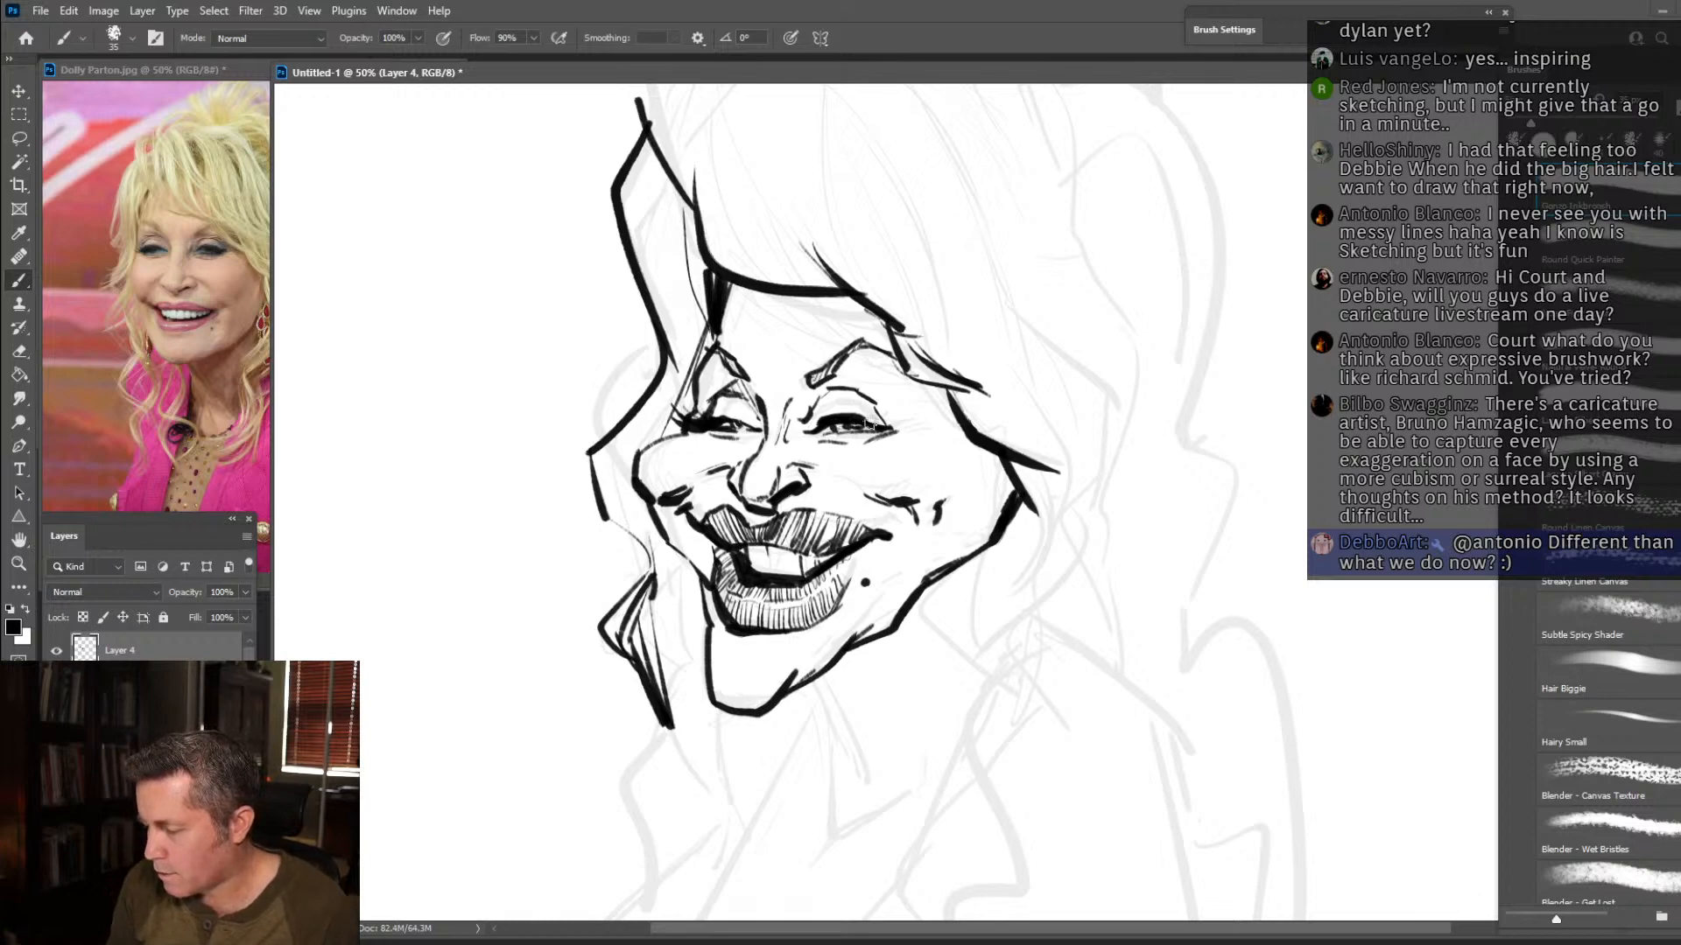
mouse_move(881, 401)
mouse_down()
mouse_move(874, 417)
mouse_move(914, 425)
mouse_up()
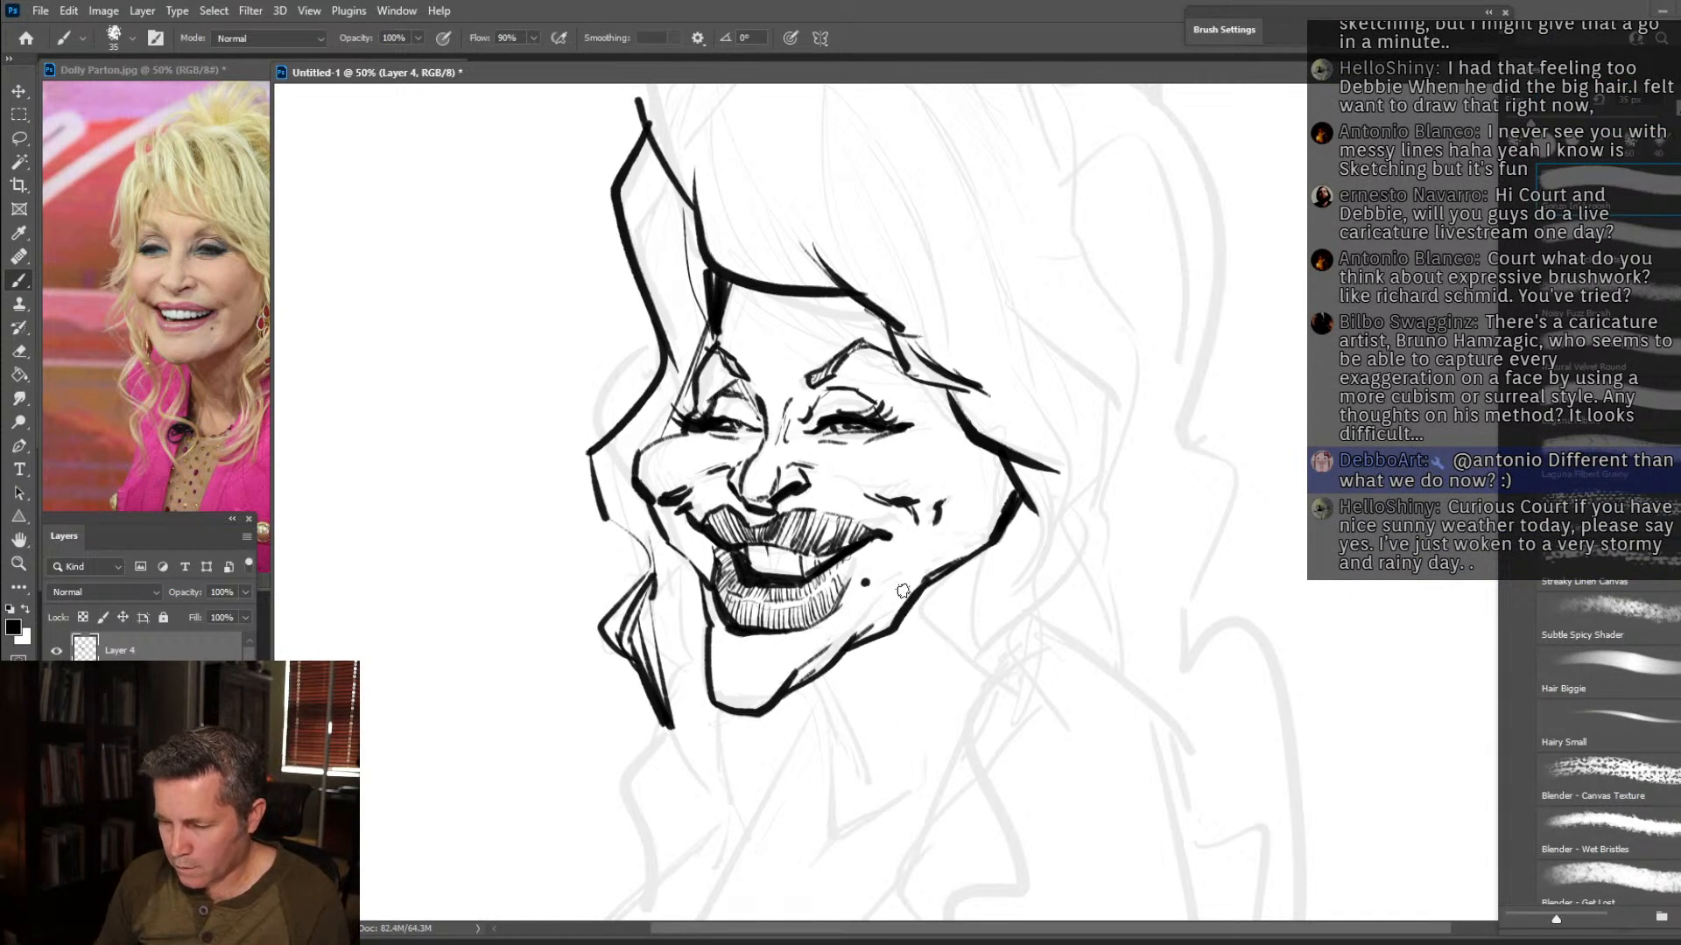
Draw the neck lines meeting at a rounded base below the chin, and outline a jeweled drop earring at the near ear.
mouse_move(891, 611)
mouse_down()
mouse_move(917, 552)
mouse_move(897, 620)
mouse_up()
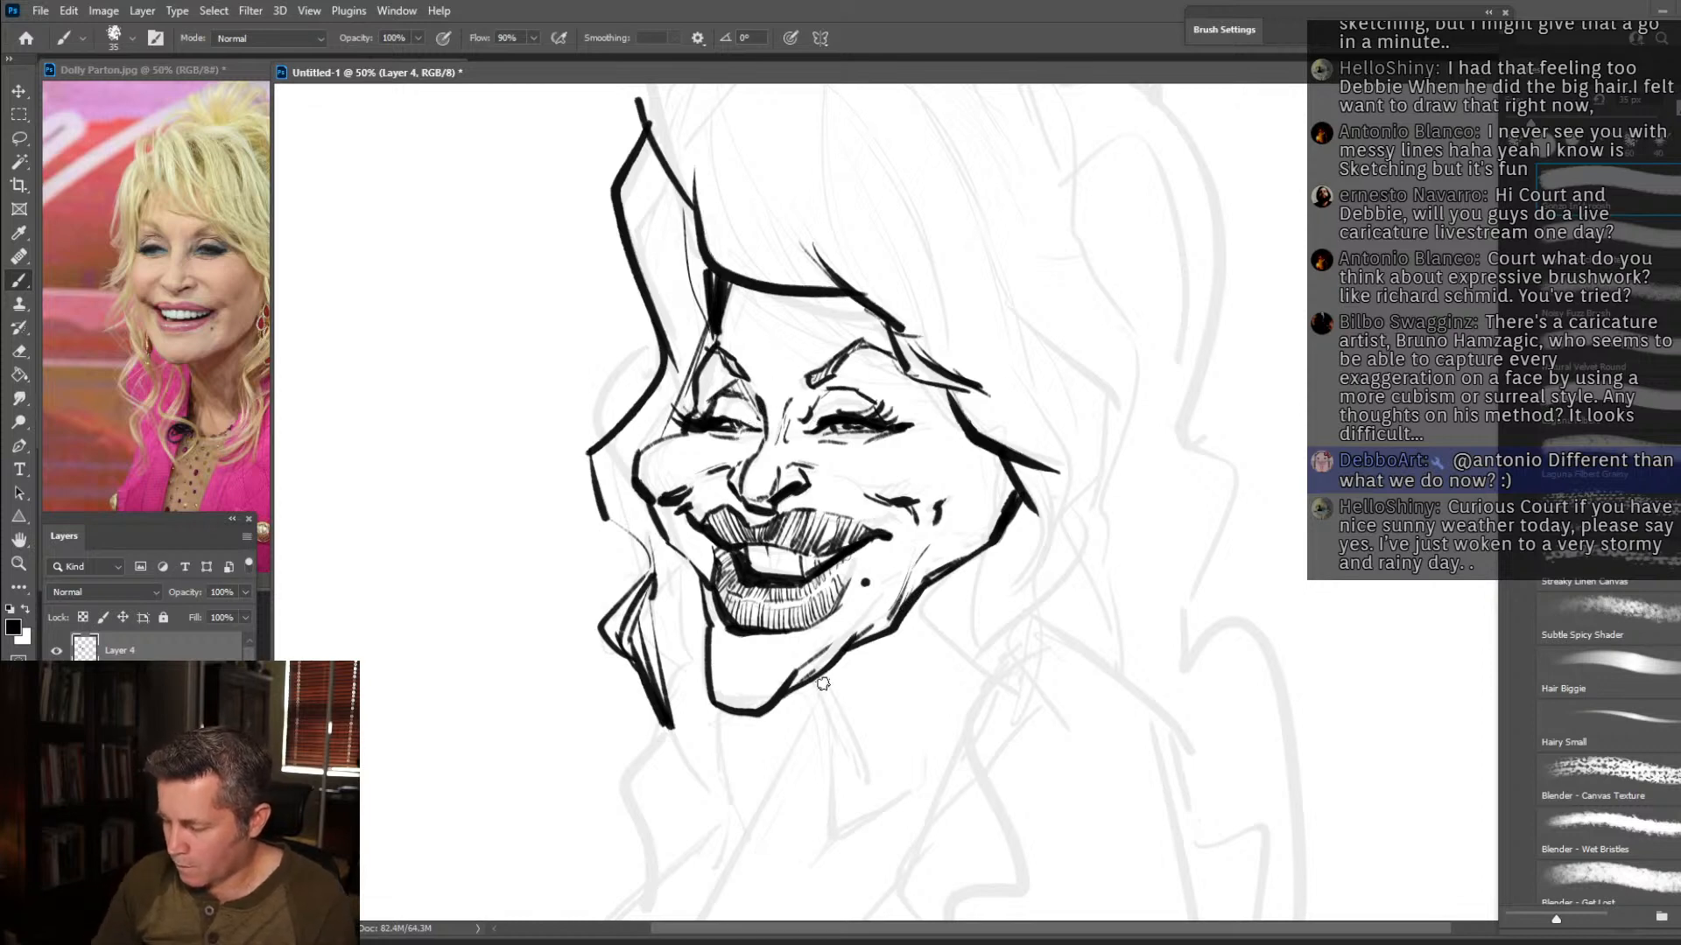
mouse_move(810, 680)
mouse_down()
mouse_move(857, 766)
mouse_move(836, 729)
mouse_move(841, 843)
mouse_move(963, 731)
mouse_up()
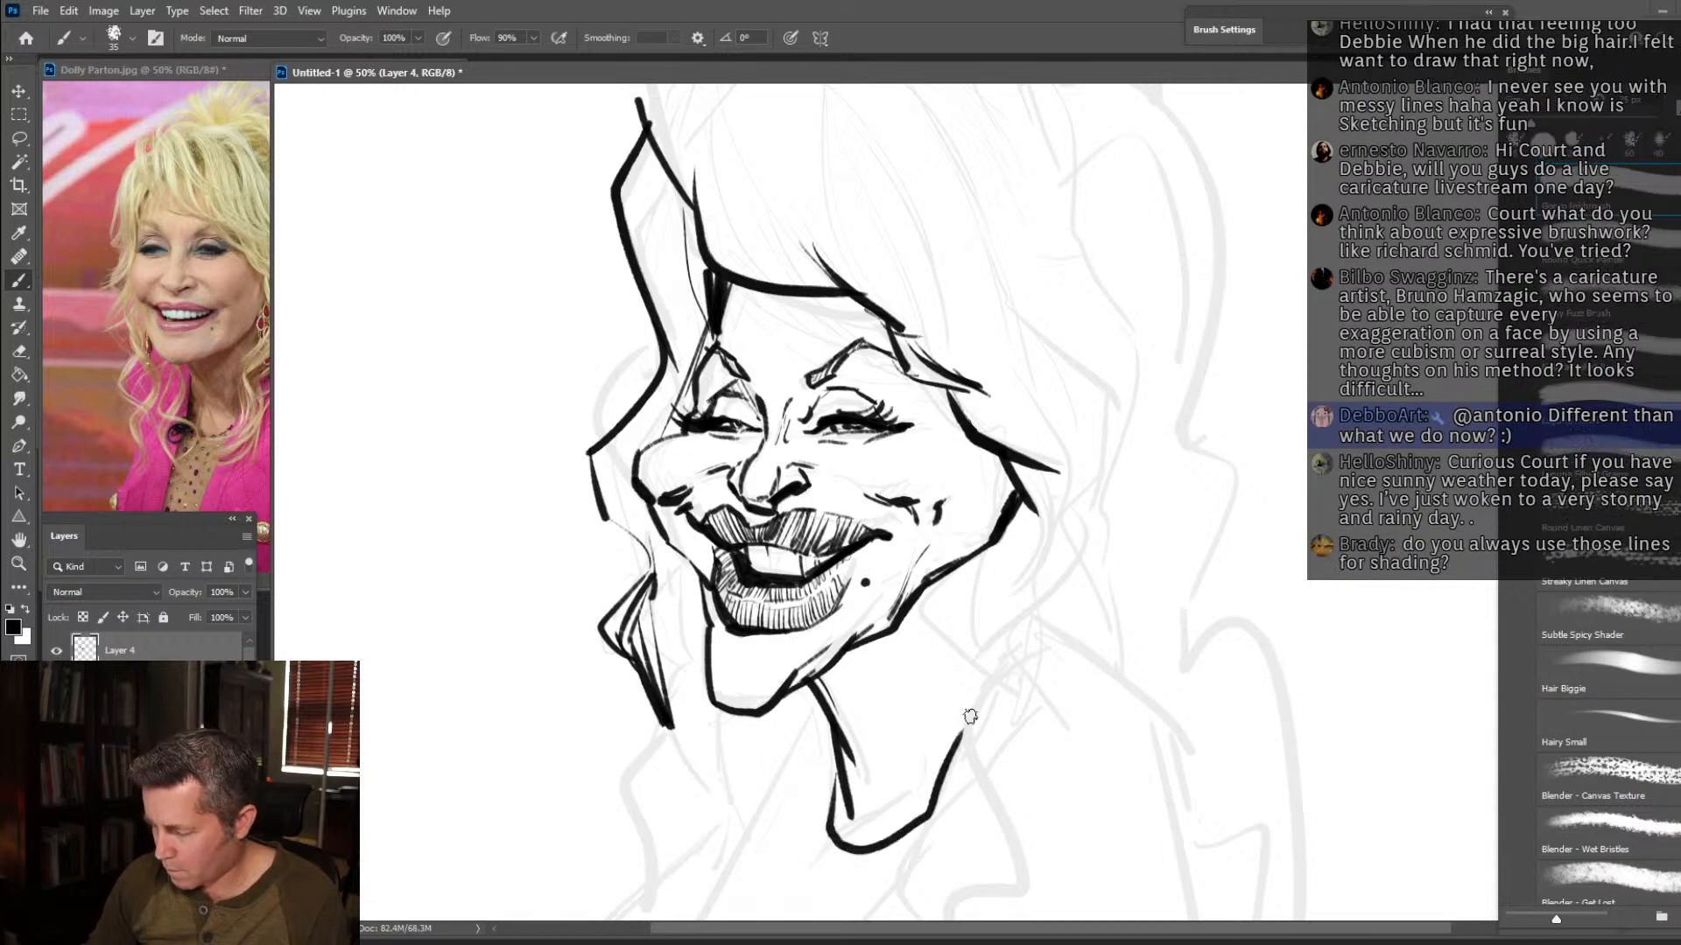
mouse_move(1013, 528)
mouse_down()
mouse_move(1040, 558)
mouse_move(1011, 538)
mouse_move(1027, 569)
mouse_move(989, 581)
mouse_move(991, 560)
mouse_move(1033, 593)
mouse_up()
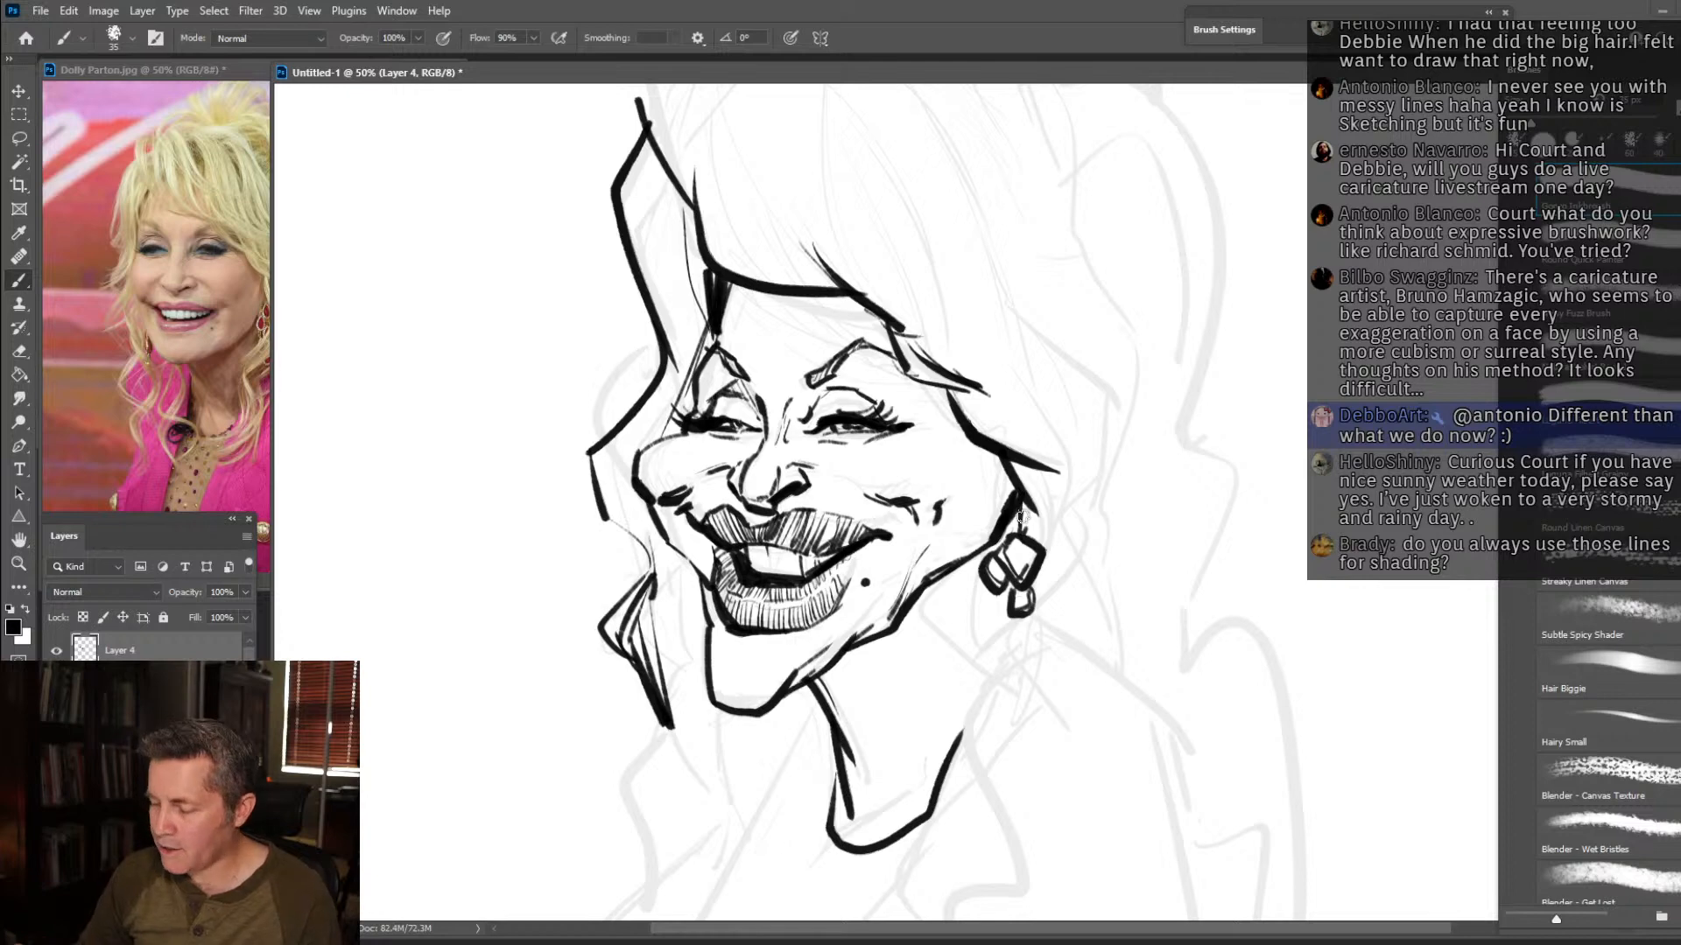
Draw the bold wavy near-side lock falling from behind the jaw past the neck, ending in curled, pointed tips on the shoulder.
key(z)
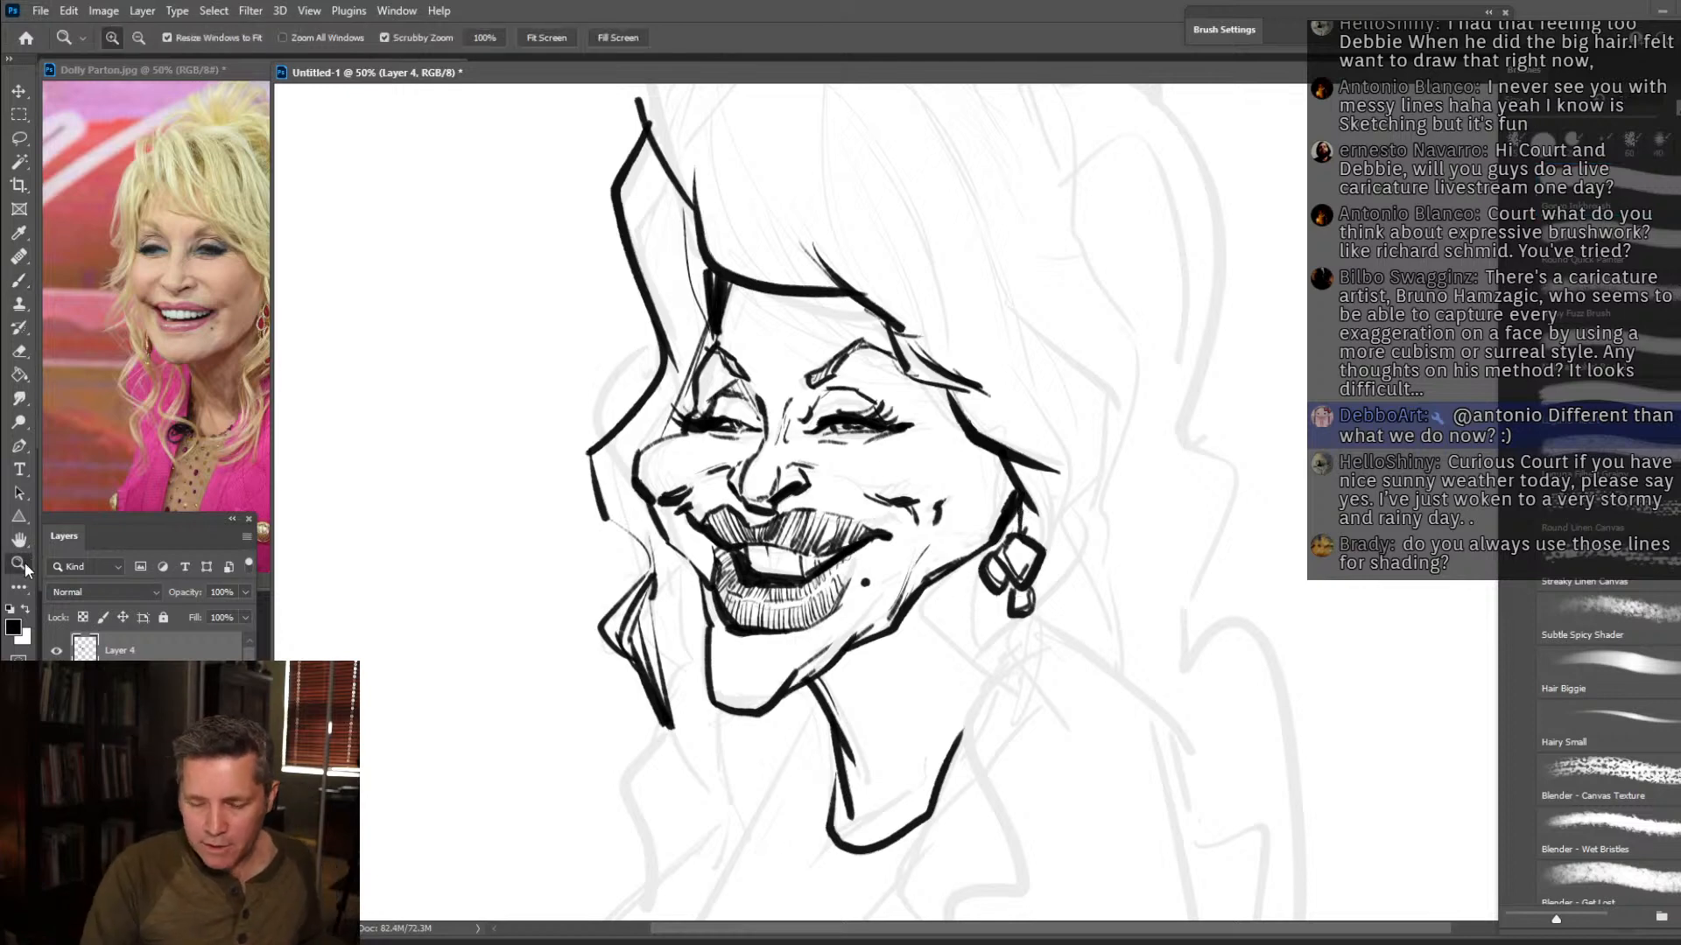
key(ctrl+minus)
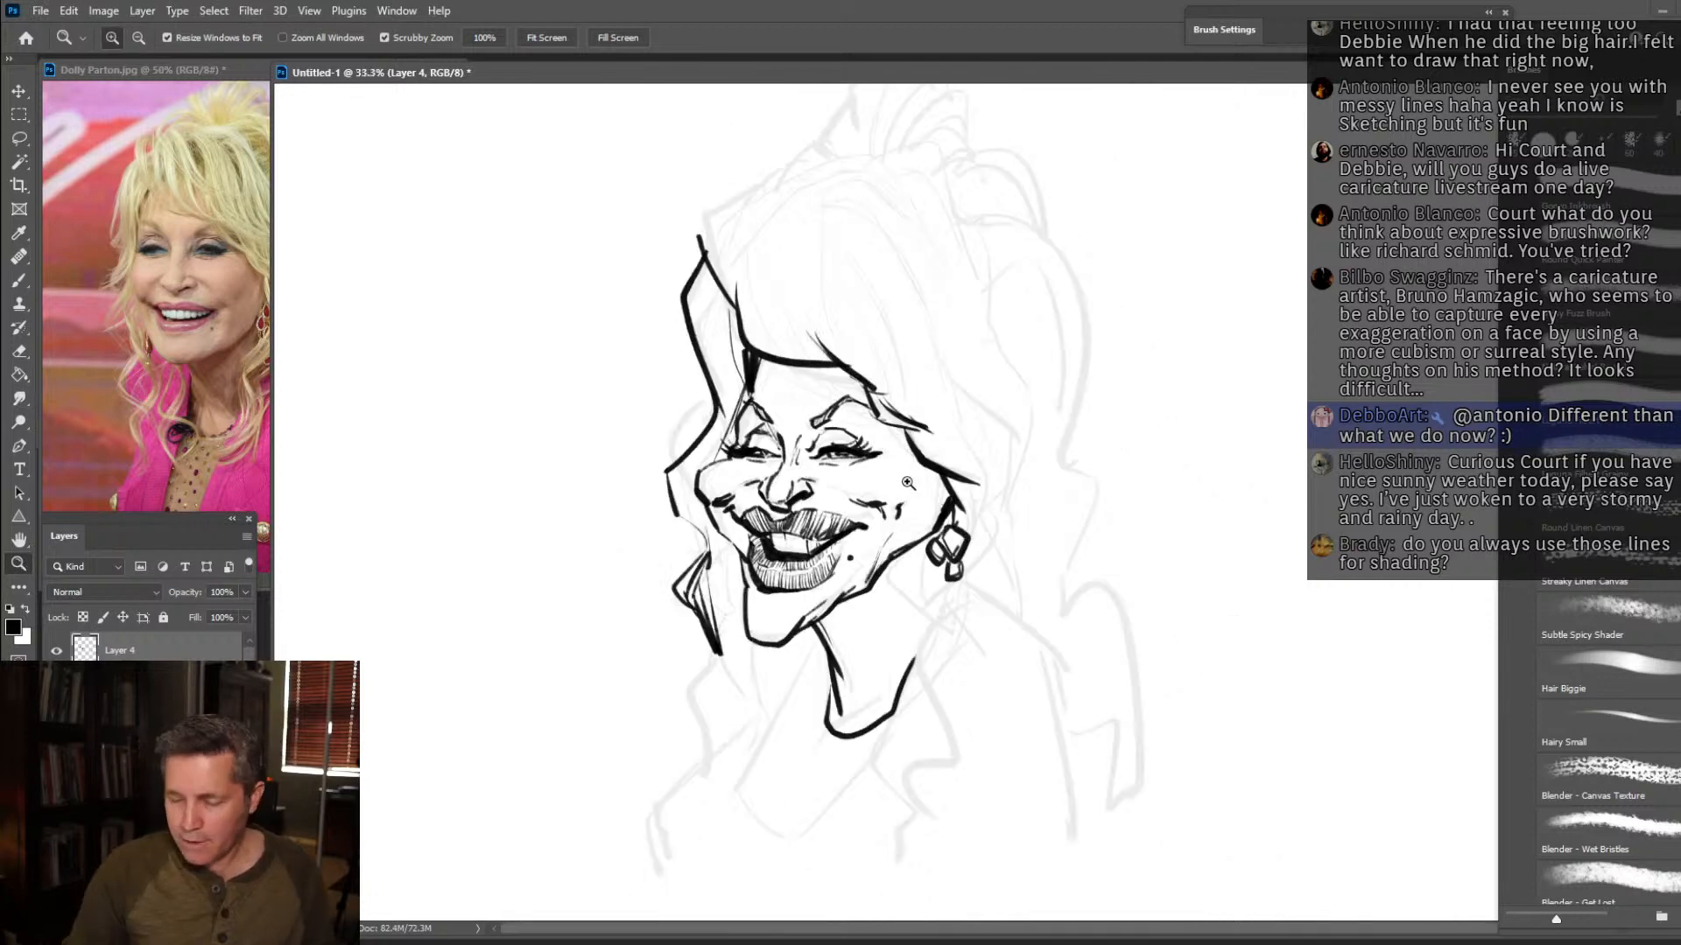
click(20, 282)
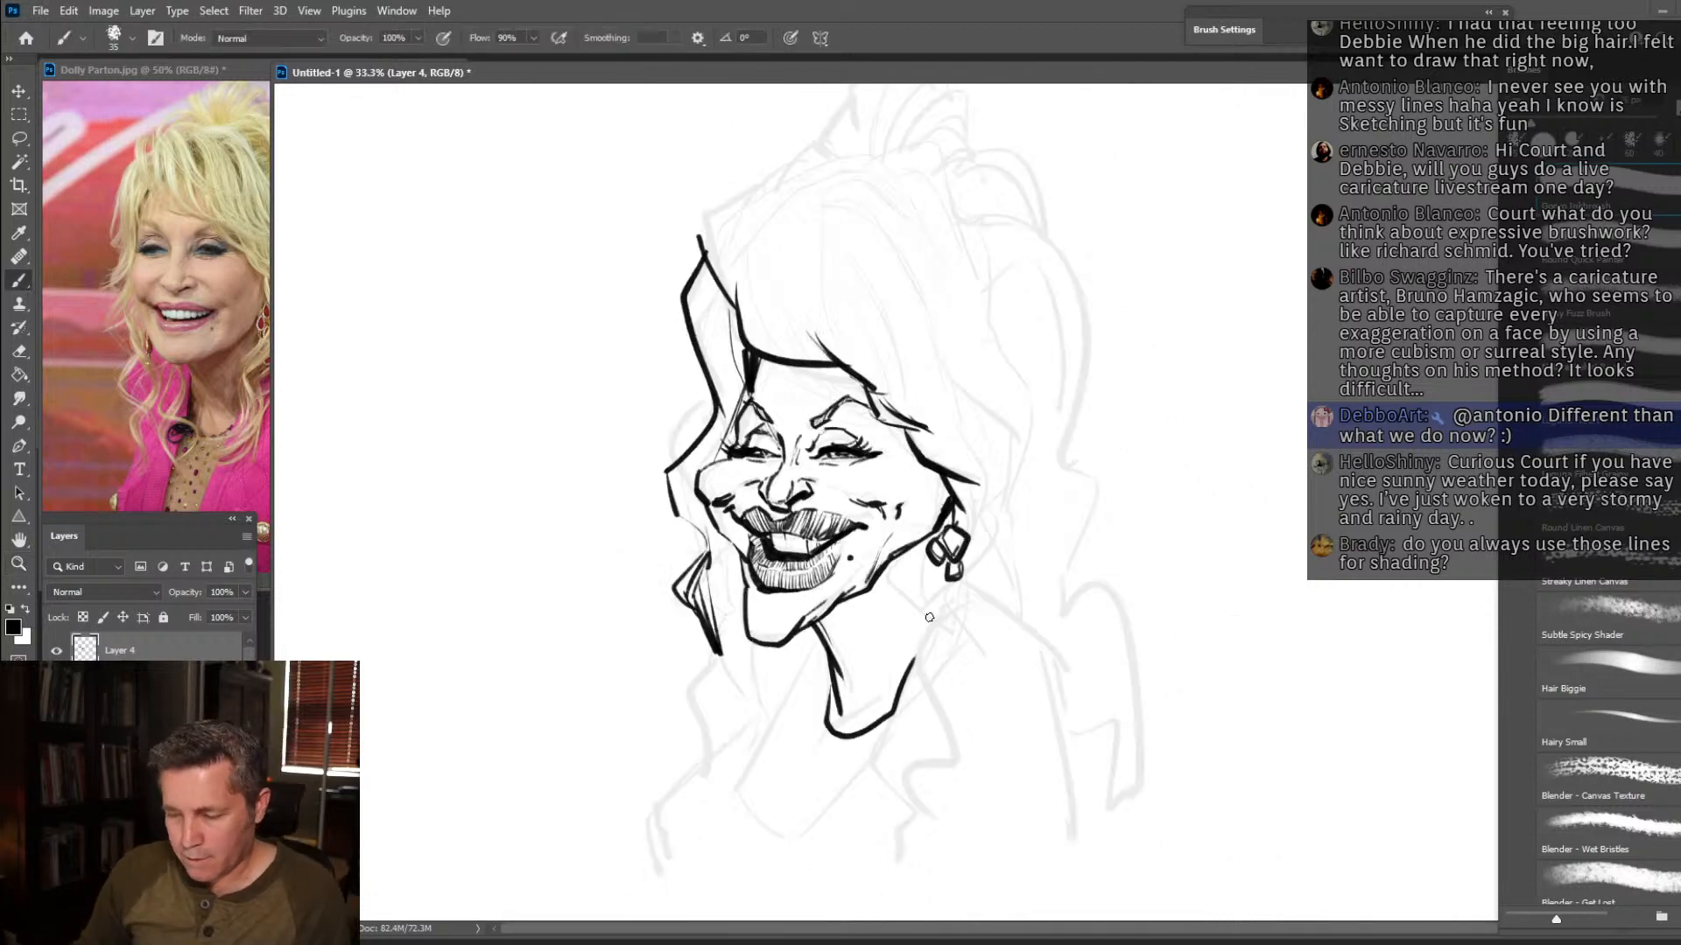
mouse_move(930, 546)
mouse_down()
mouse_move(893, 613)
mouse_move(941, 728)
mouse_move(898, 818)
mouse_move(924, 869)
mouse_move(926, 774)
mouse_move(998, 691)
mouse_up()
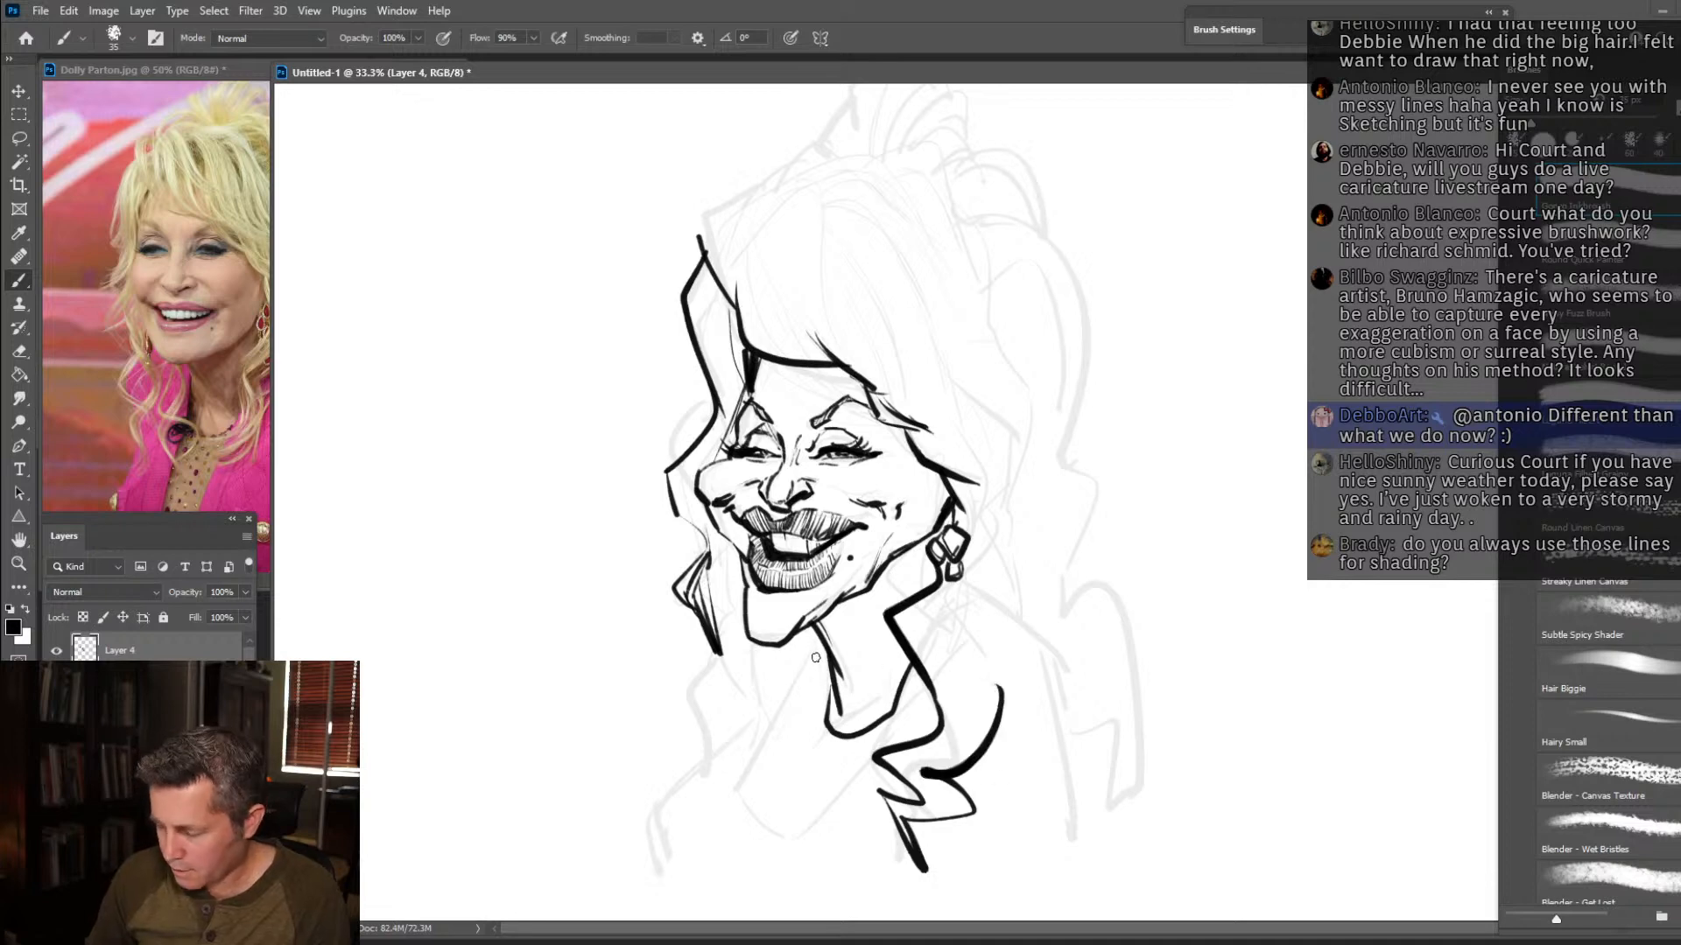
Draw the open V-shaped neckline below the neck and the zigzag wavy locks hanging over the far shoulder.
mouse_move(820, 652)
mouse_down()
mouse_move(738, 798)
mouse_move(754, 846)
mouse_up()
drag(777, 845, 921, 700)
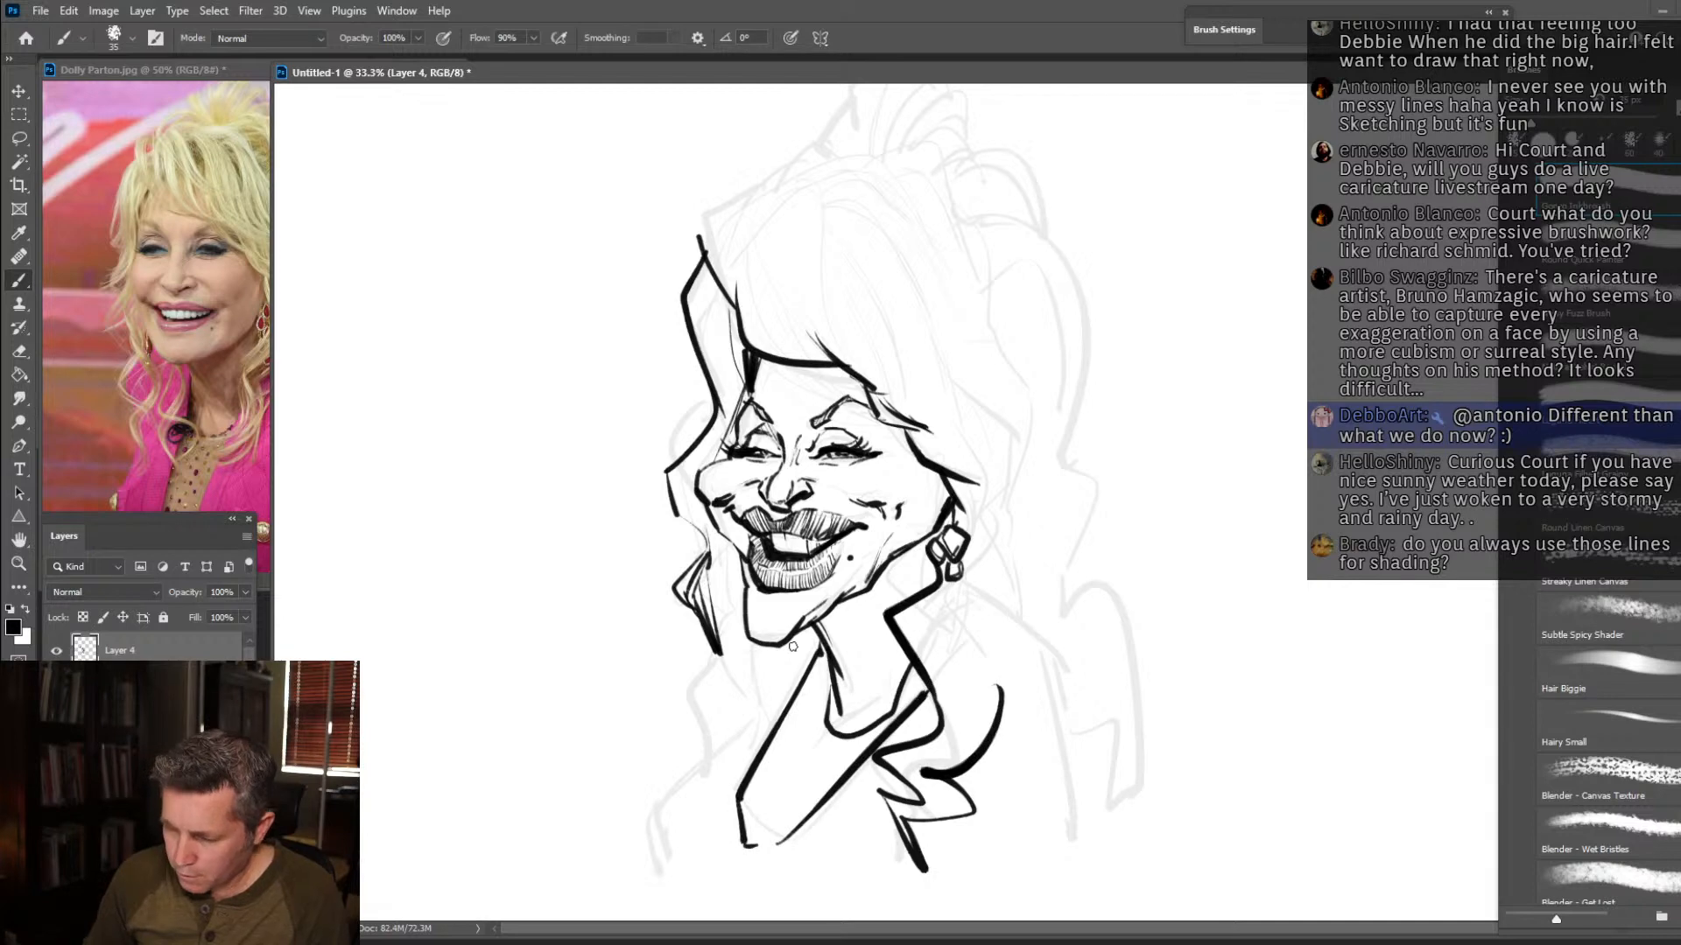
mouse_move(766, 645)
mouse_down()
mouse_move(744, 731)
mouse_move(759, 807)
mouse_move(745, 760)
mouse_move(765, 680)
mouse_move(694, 664)
mouse_move(742, 832)
mouse_up()
mouse_move(735, 771)
mouse_down()
mouse_move(751, 677)
mouse_move(739, 613)
mouse_up()
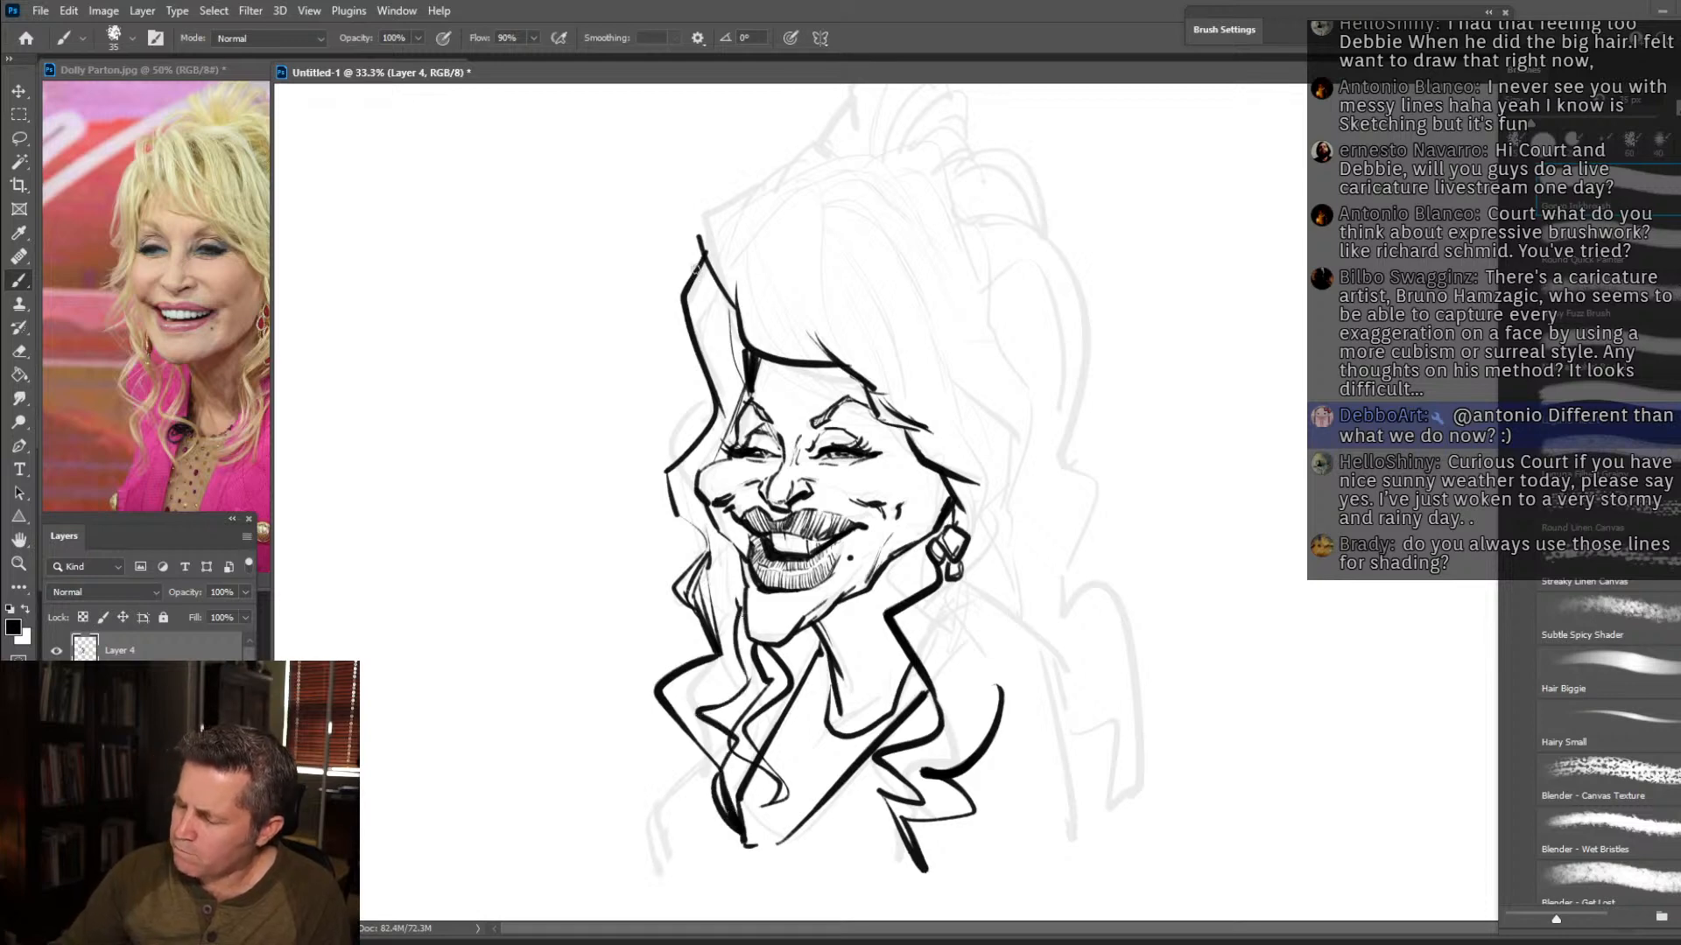
Add fine strand lines along the far-side hair, hatch the hair below the chin, and darken the area between jaw and earring.
drag(700, 328, 722, 404)
drag(700, 265, 730, 389)
mouse_move(721, 296)
mouse_down()
mouse_move(738, 383)
mouse_move(701, 528)
mouse_move(735, 600)
mouse_up()
mouse_move(724, 541)
mouse_down()
mouse_move(744, 607)
mouse_move(803, 679)
mouse_move(809, 667)
mouse_up()
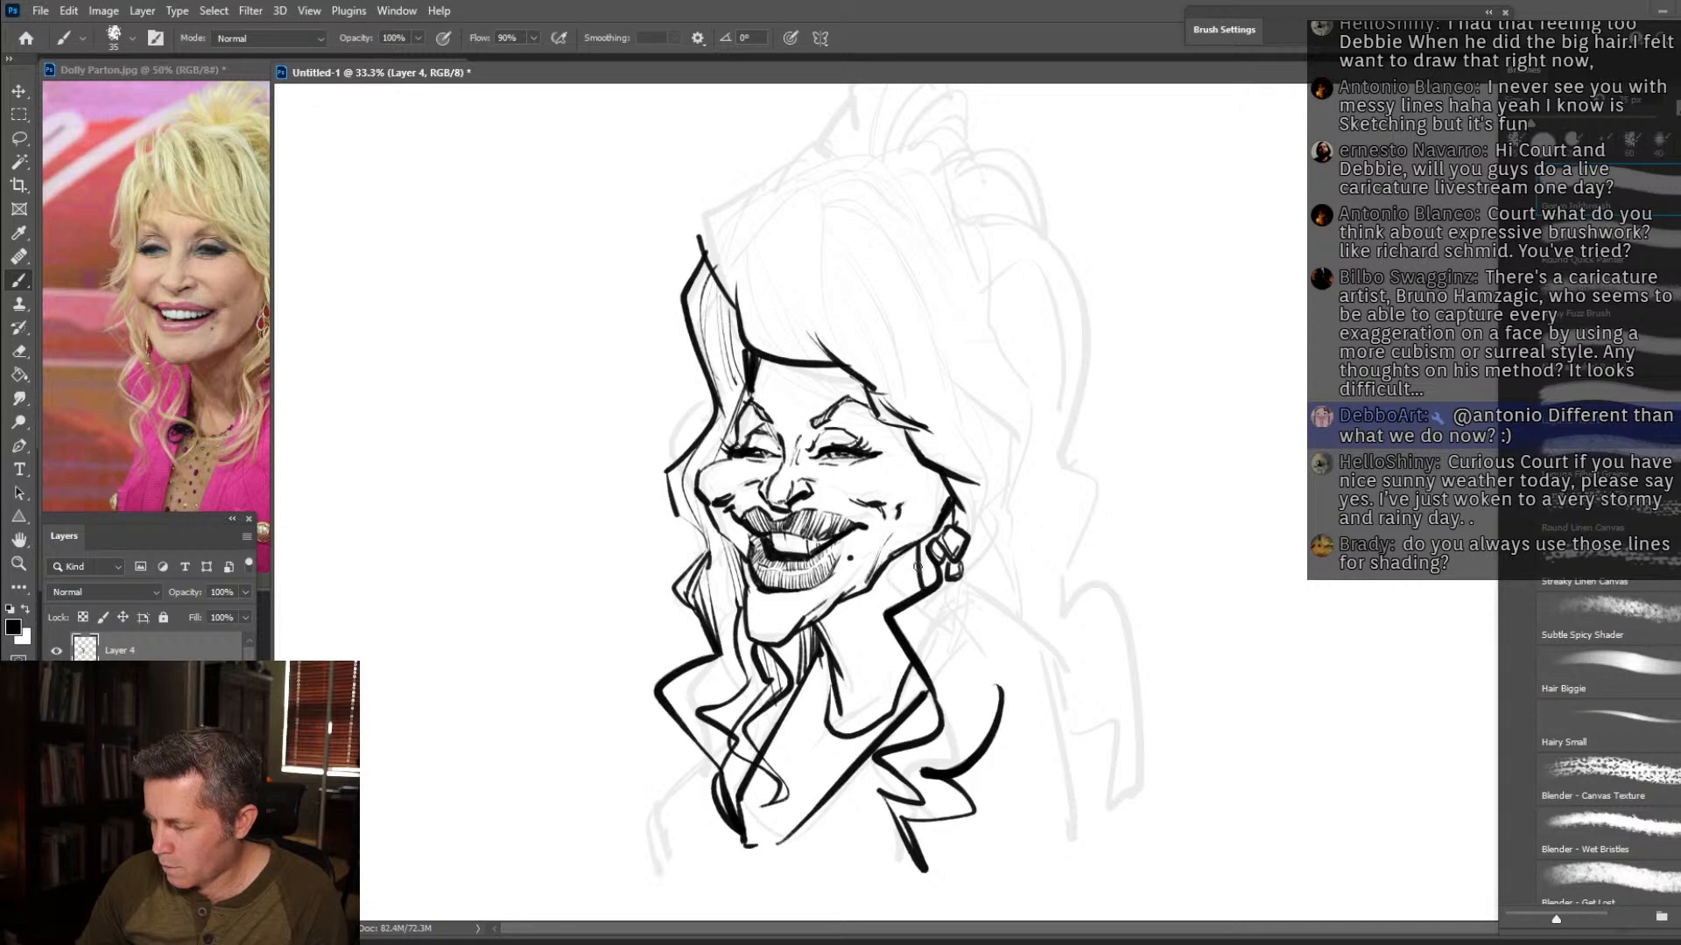
drag(925, 533, 921, 586)
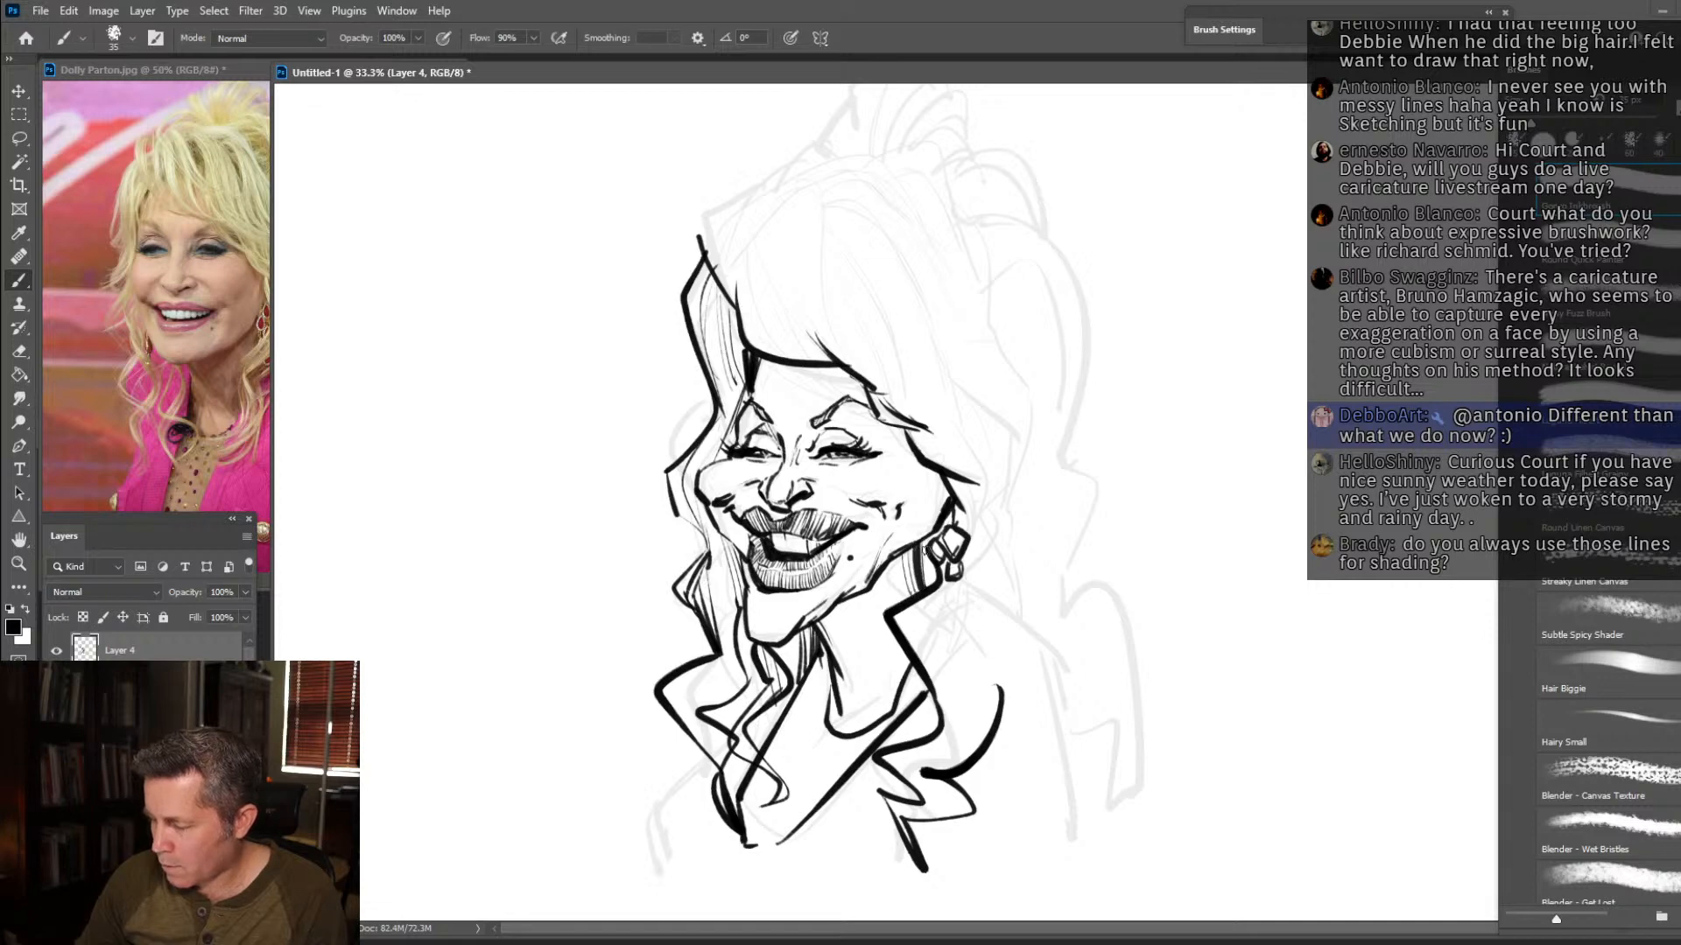
drag(953, 526, 947, 511)
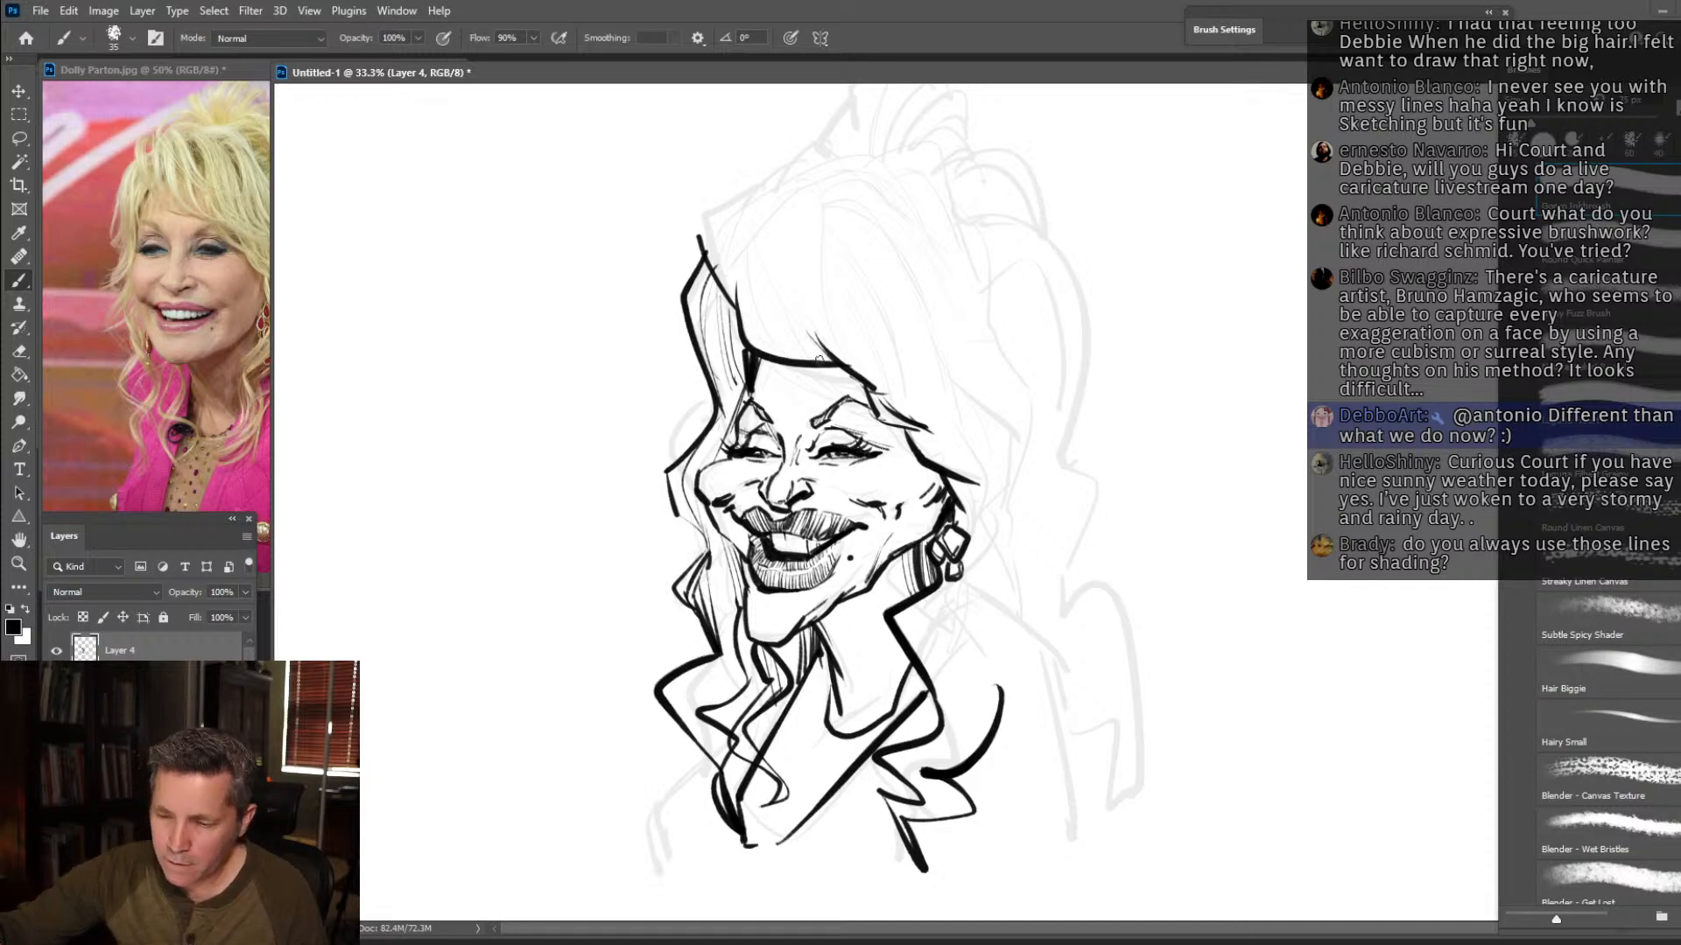
Outline the far edge of the raised fringe above the forehead and fill it with strands sweeping down to its lower edge.
drag(839, 364, 749, 281)
drag(830, 363, 765, 279)
drag(776, 351, 758, 211)
mouse_move(737, 308)
mouse_down()
mouse_move(721, 241)
mouse_move(758, 173)
mouse_move(801, 163)
mouse_move(828, 356)
mouse_up()
drag(800, 290, 836, 354)
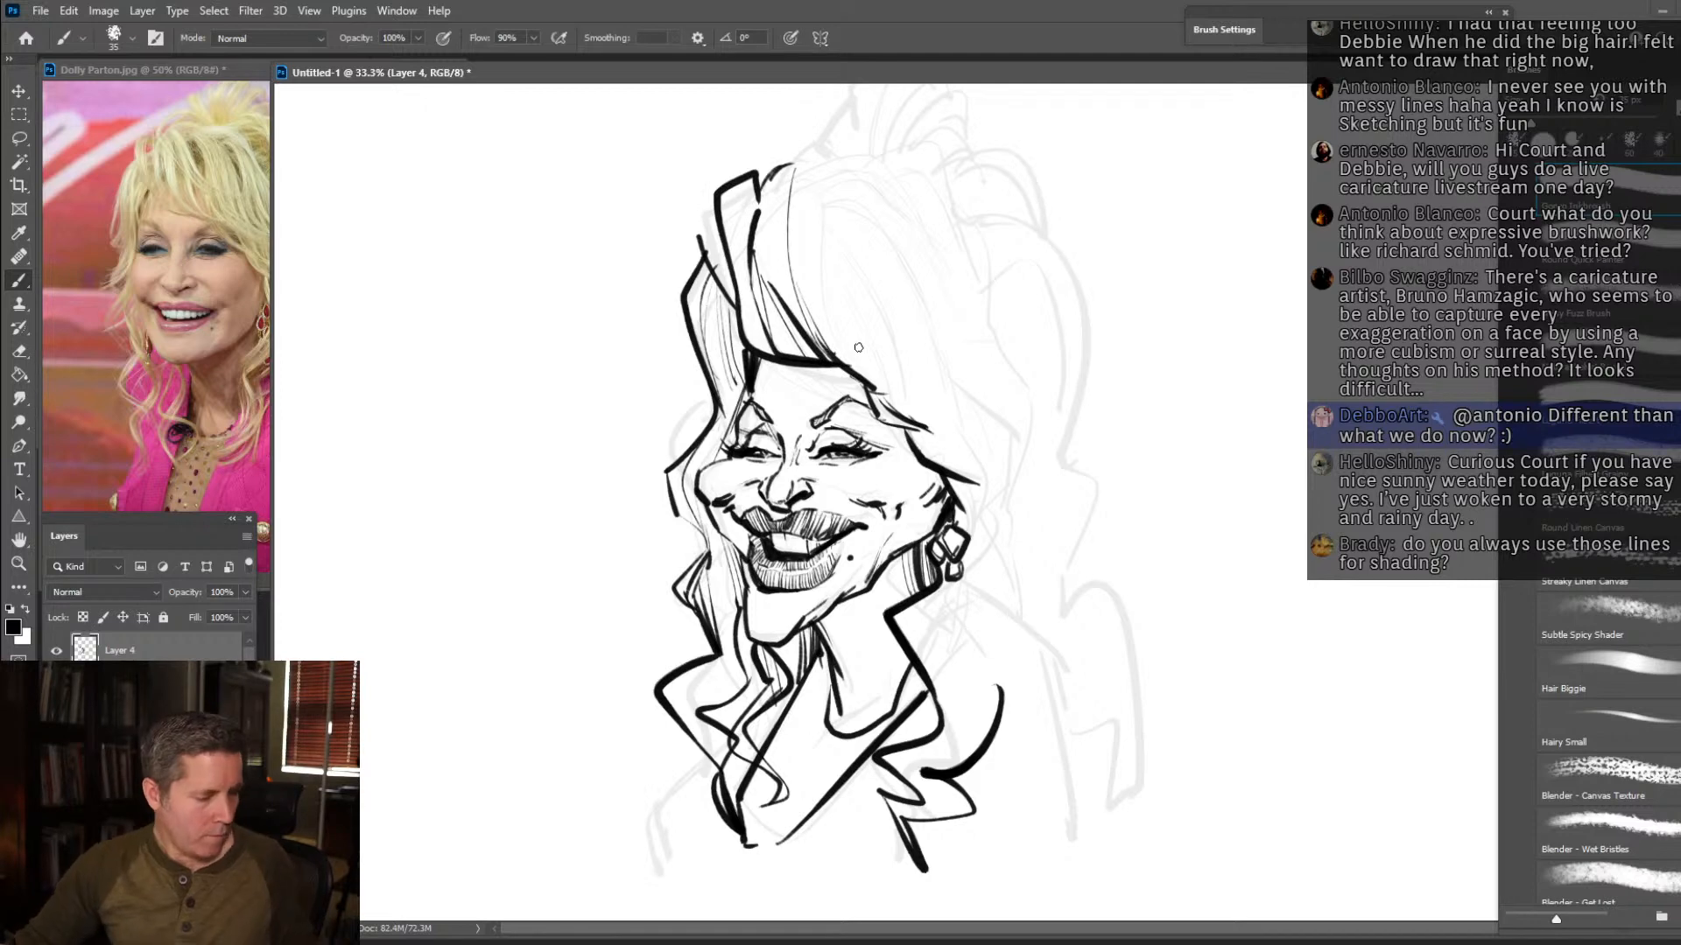
Draw long swept strands from the peak of the fringe down to the near temple, with thin lines between them.
drag(960, 375, 971, 424)
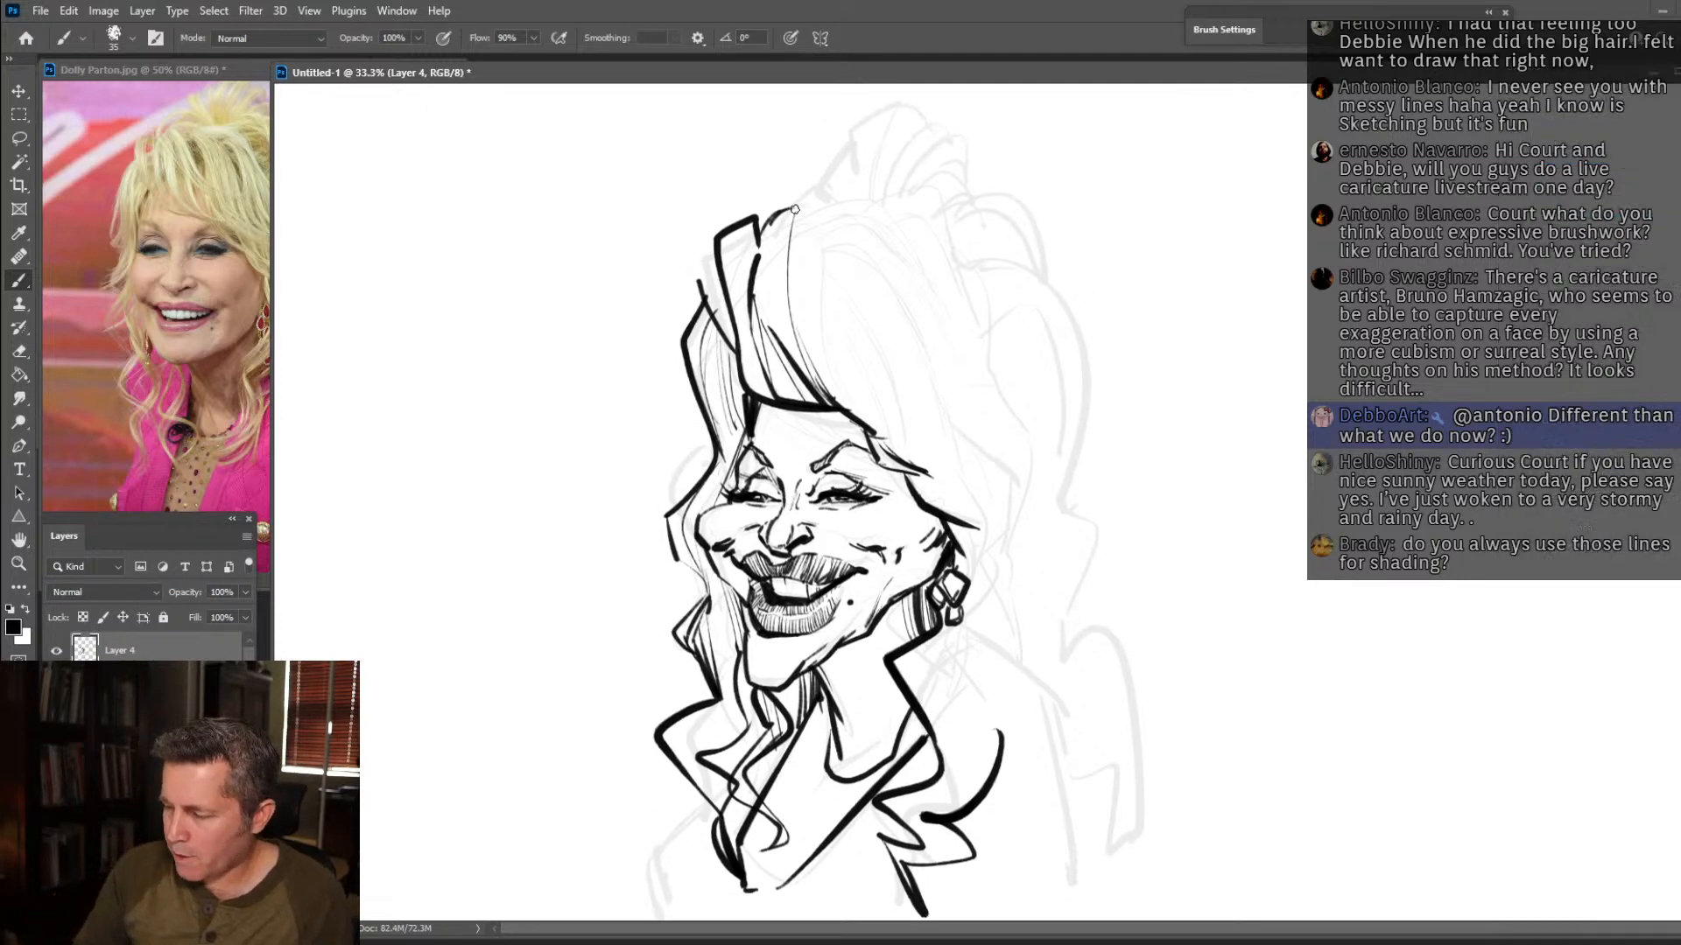
mouse_move(791, 202)
mouse_down()
mouse_move(814, 188)
mouse_move(890, 339)
mouse_move(917, 454)
mouse_move(878, 341)
mouse_up()
drag(847, 280, 898, 424)
drag(831, 374, 924, 463)
drag(802, 235, 868, 381)
drag(803, 213, 859, 338)
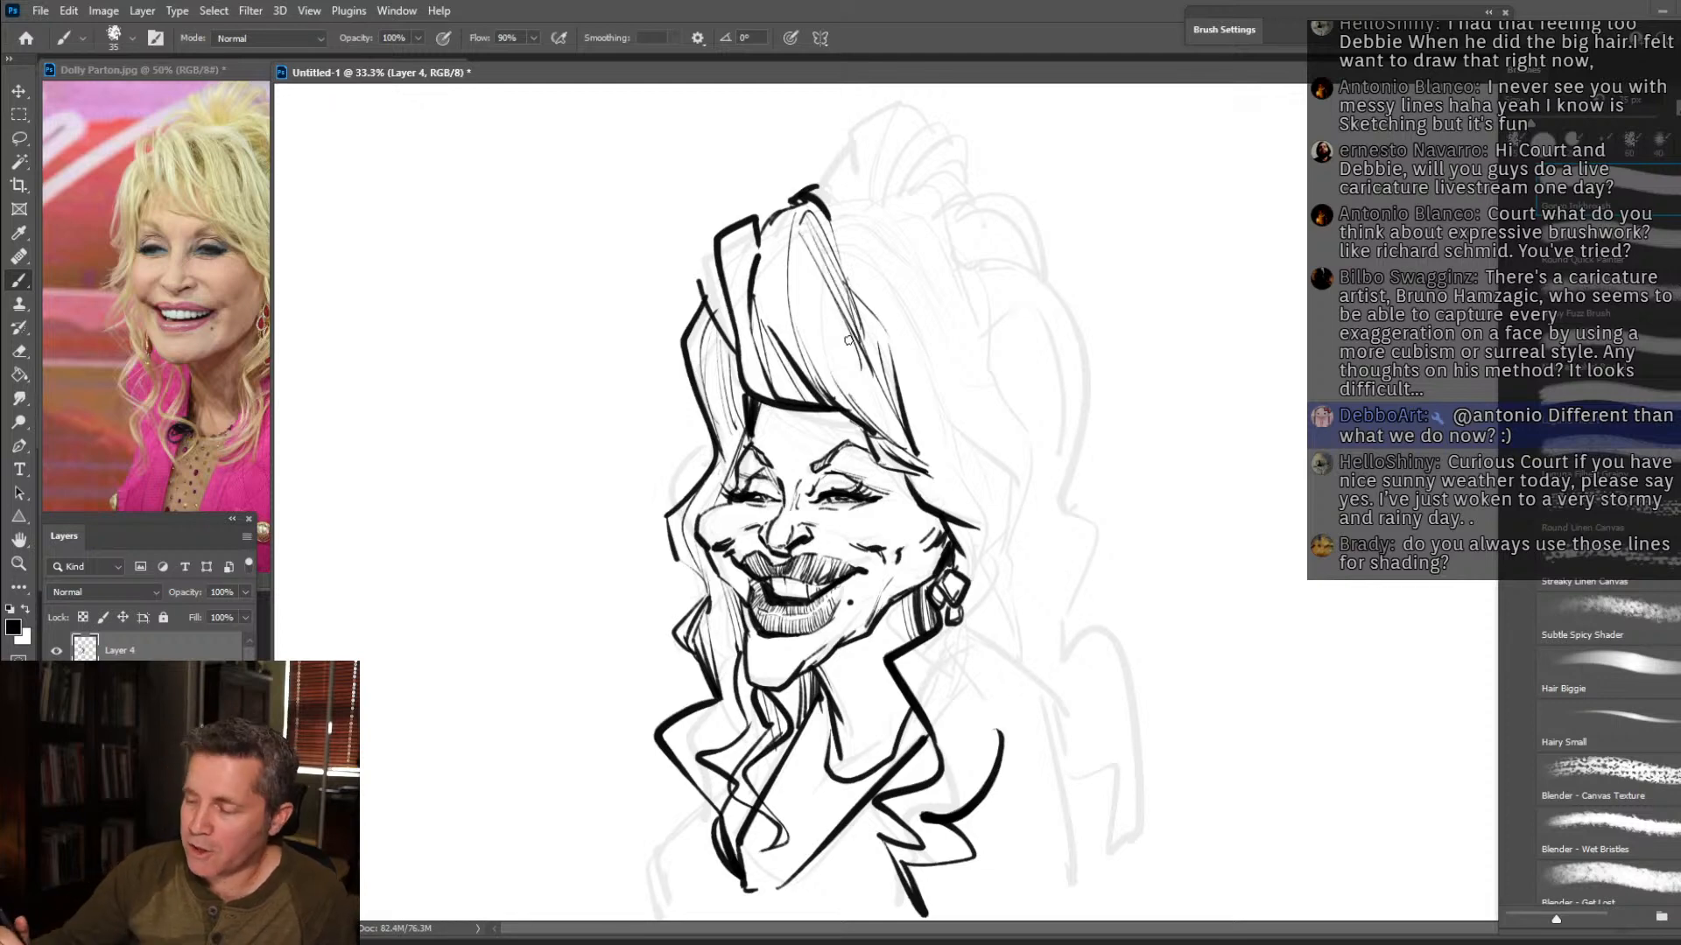
Extend the swept crown hair with bold strands flaring past the near temple, thicken its peak, and outline the top of the head.
mouse_move(845, 191)
mouse_down()
mouse_move(884, 302)
mouse_move(925, 350)
mouse_move(936, 421)
mouse_move(1024, 475)
mouse_move(913, 472)
mouse_move(976, 482)
mouse_up()
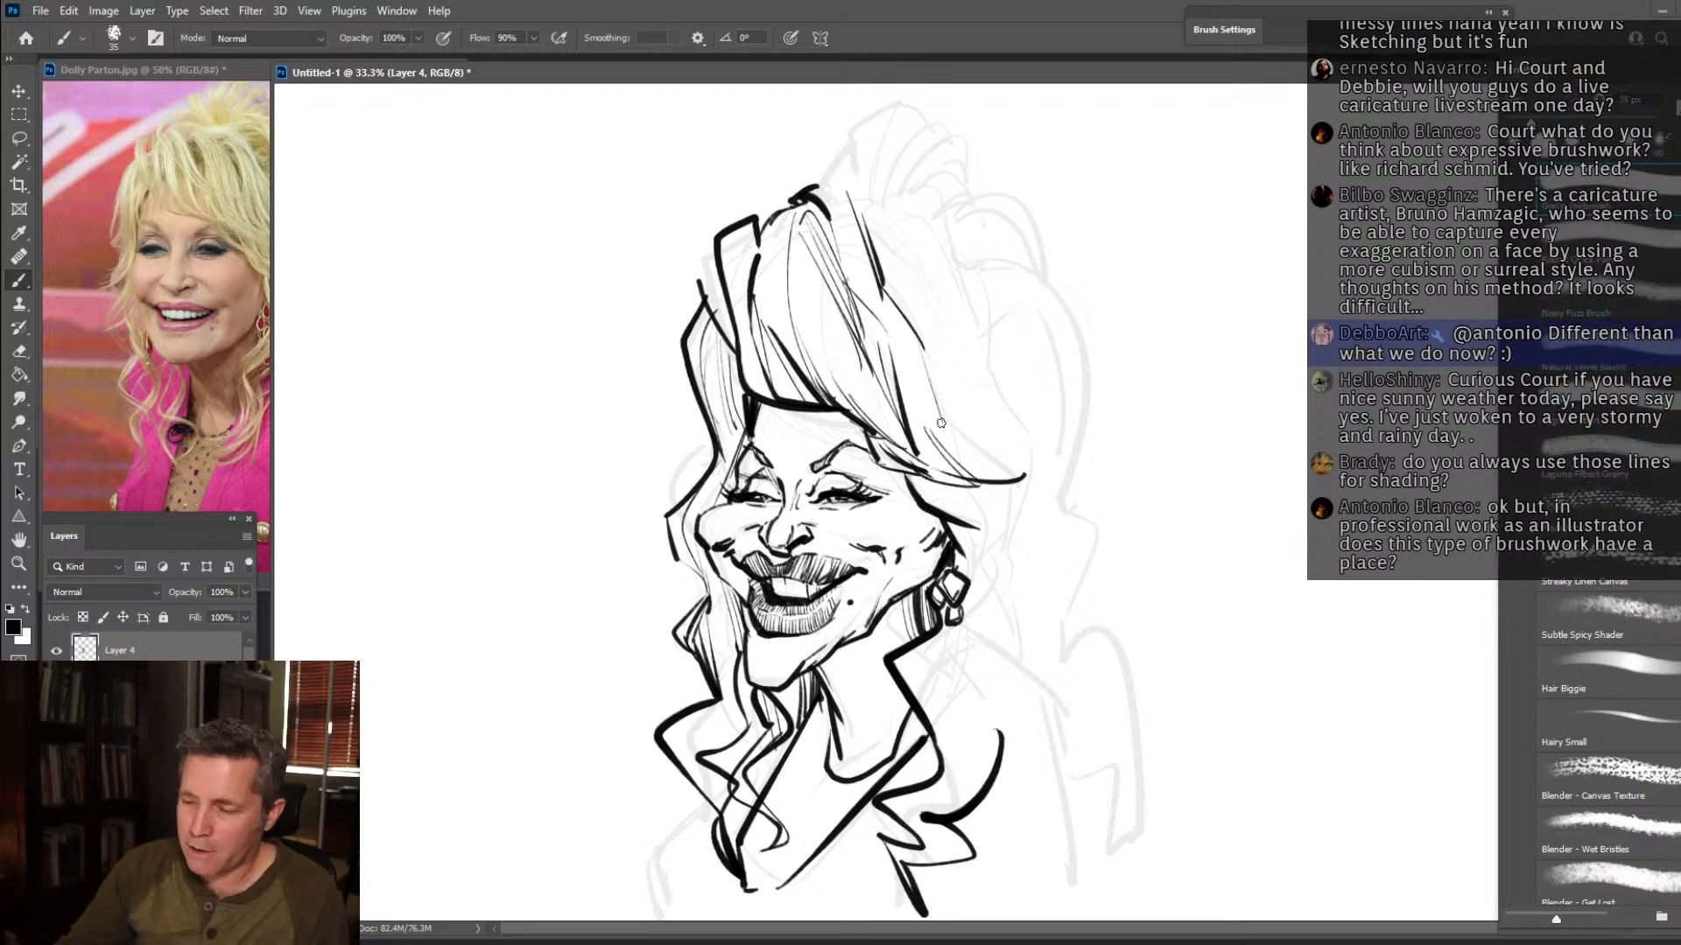
drag(814, 181, 791, 194)
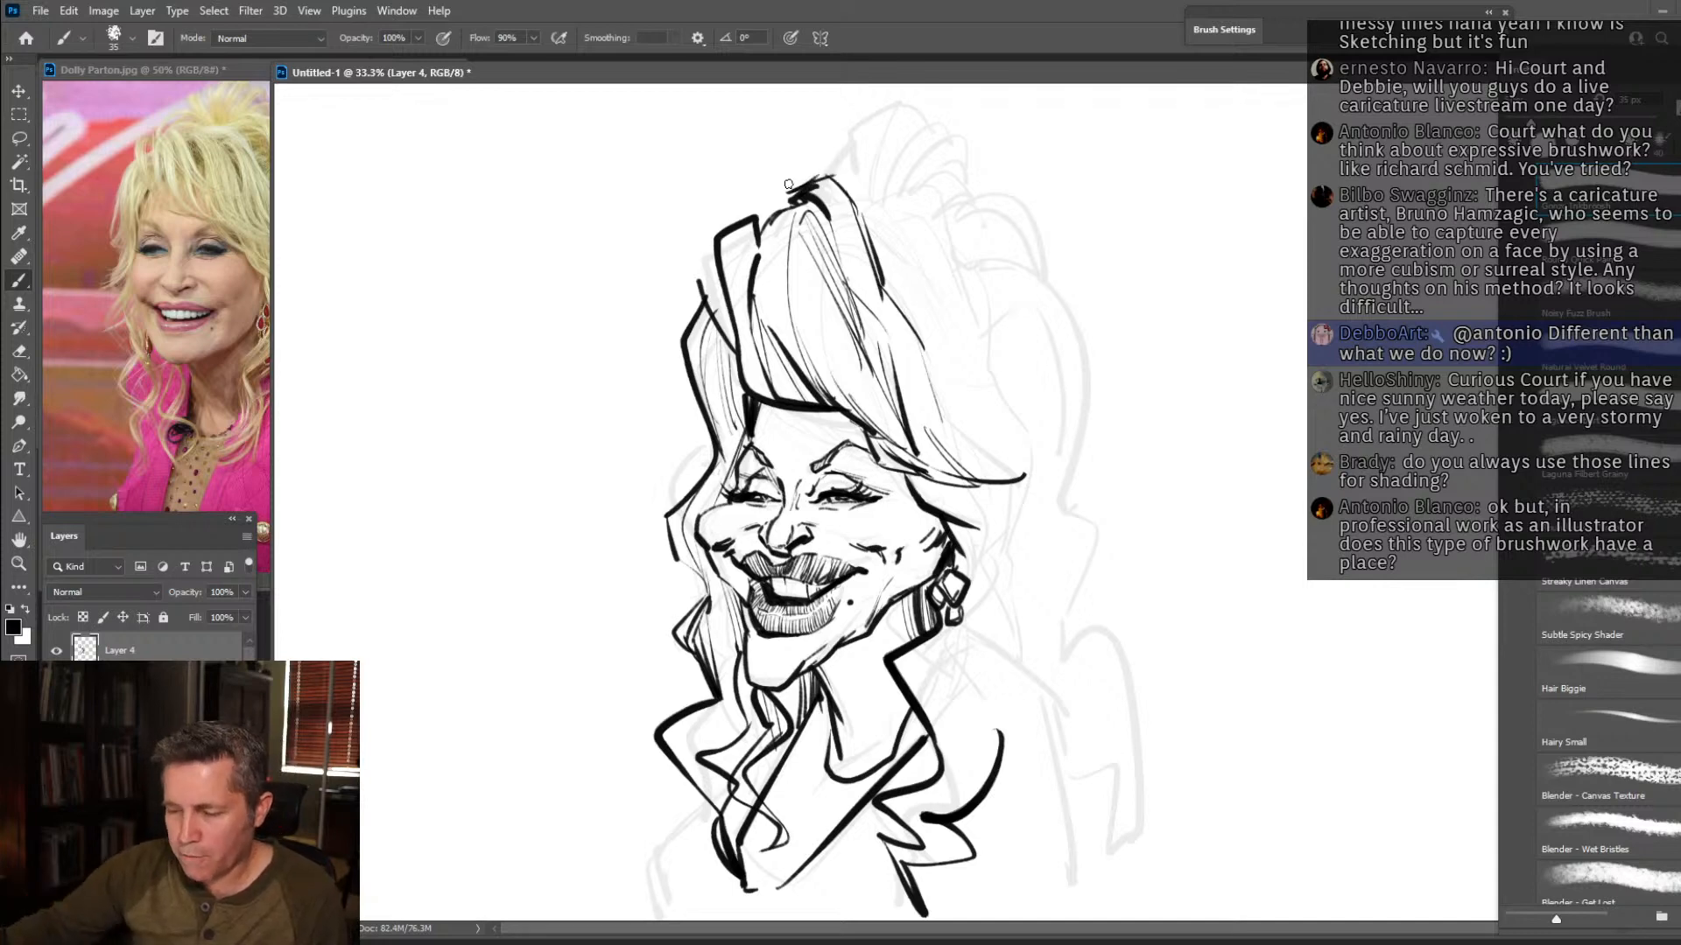
drag(874, 259, 957, 376)
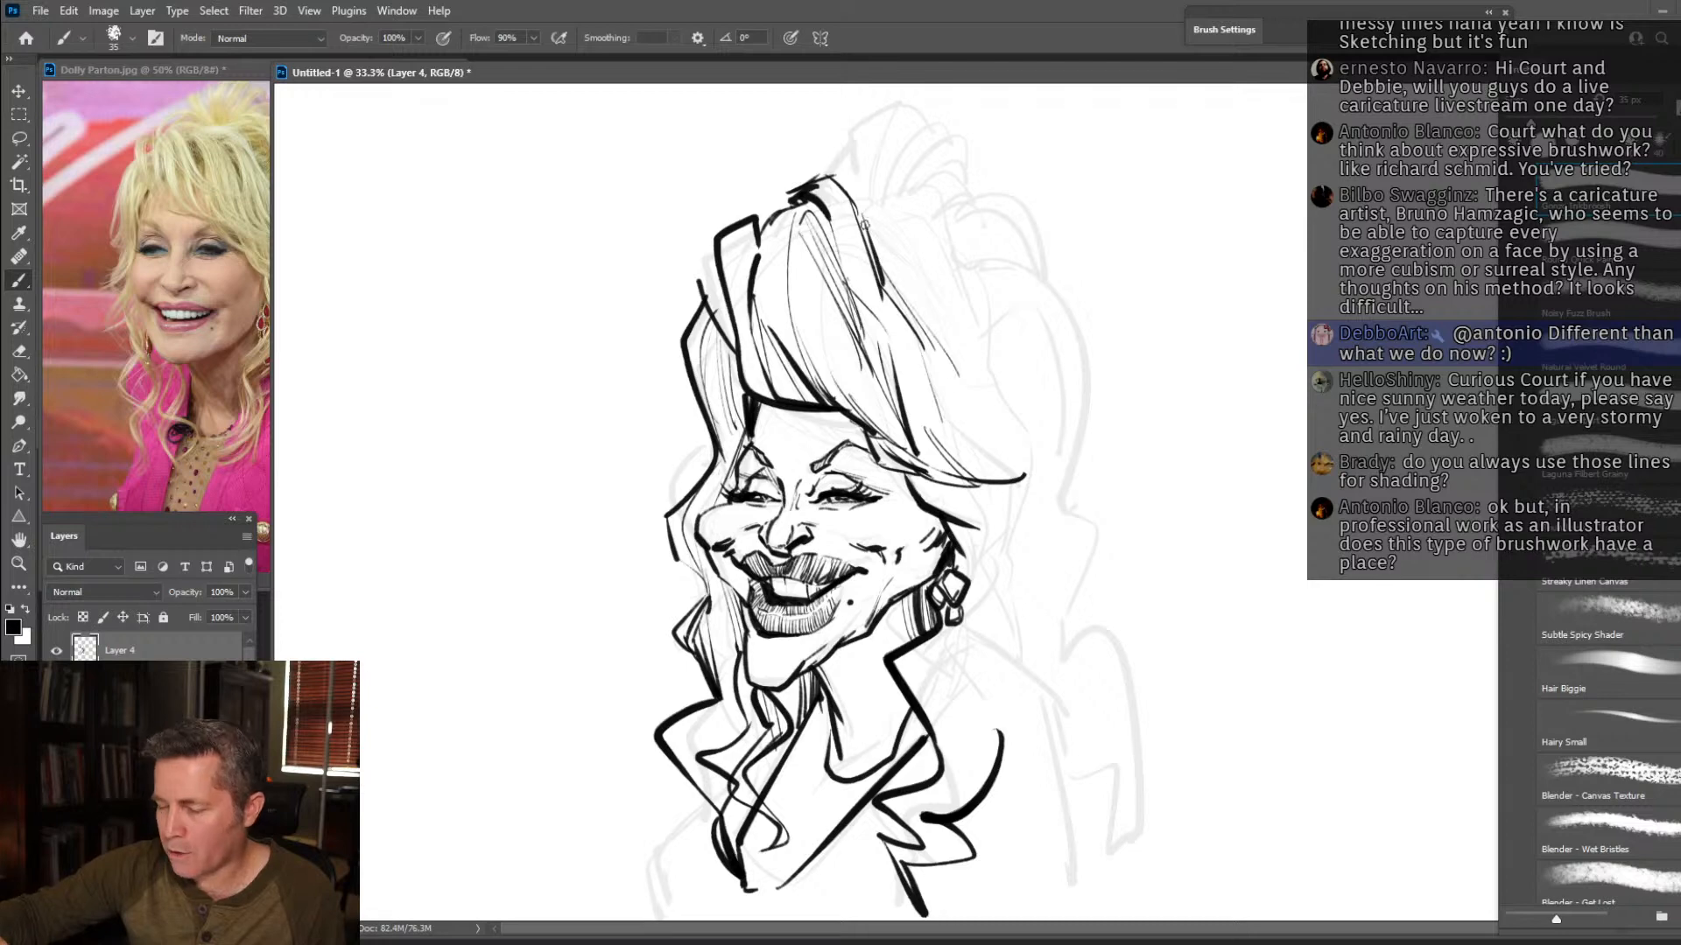
mouse_move(856, 186)
mouse_down()
mouse_move(935, 205)
mouse_move(984, 294)
mouse_up()
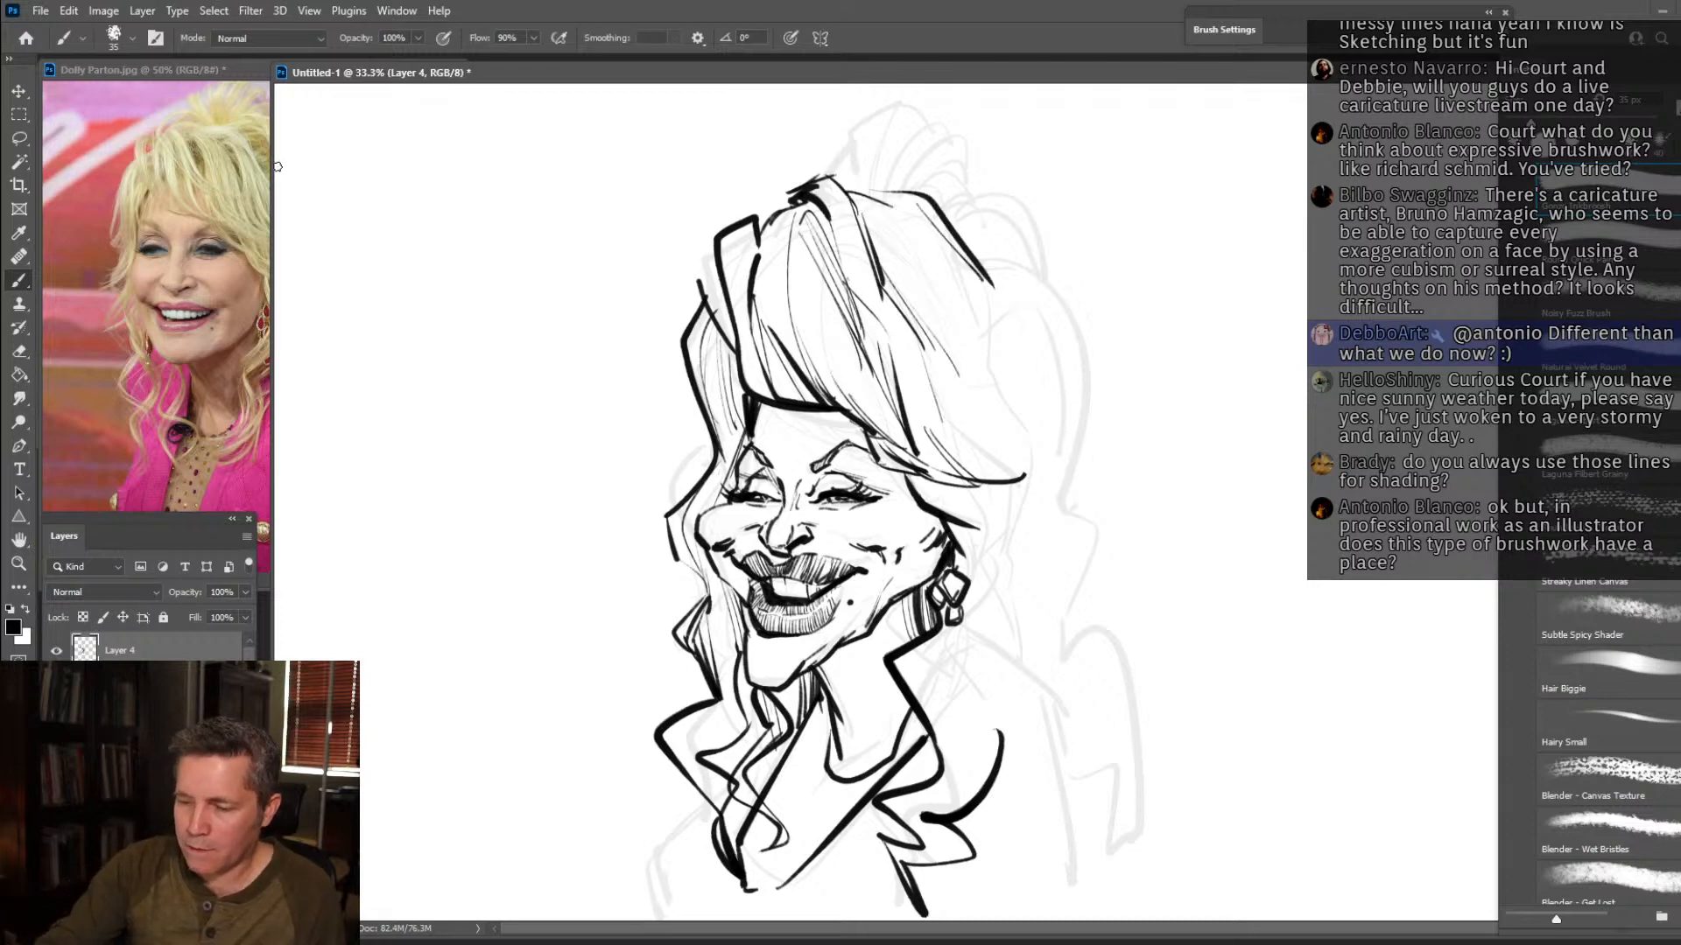
Reveal more of the reference photo, draw the spiky topknot above the crown, and hatch the hair band running down behind it.
drag(272, 165, 382, 165)
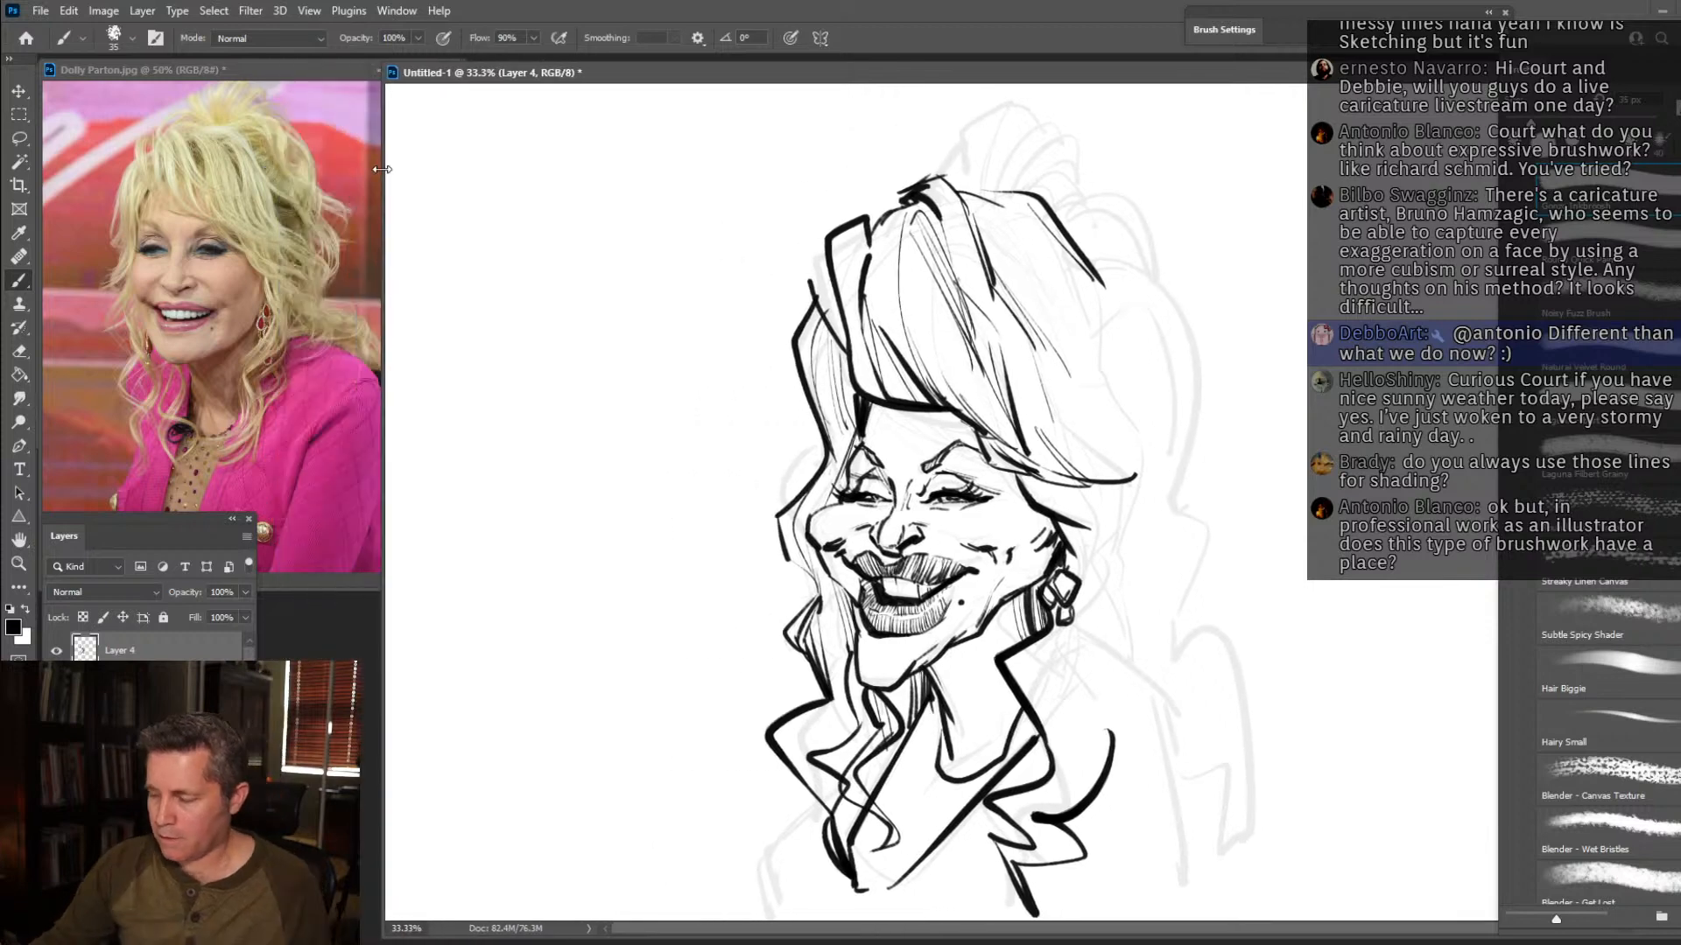
drag(1062, 396, 944, 385)
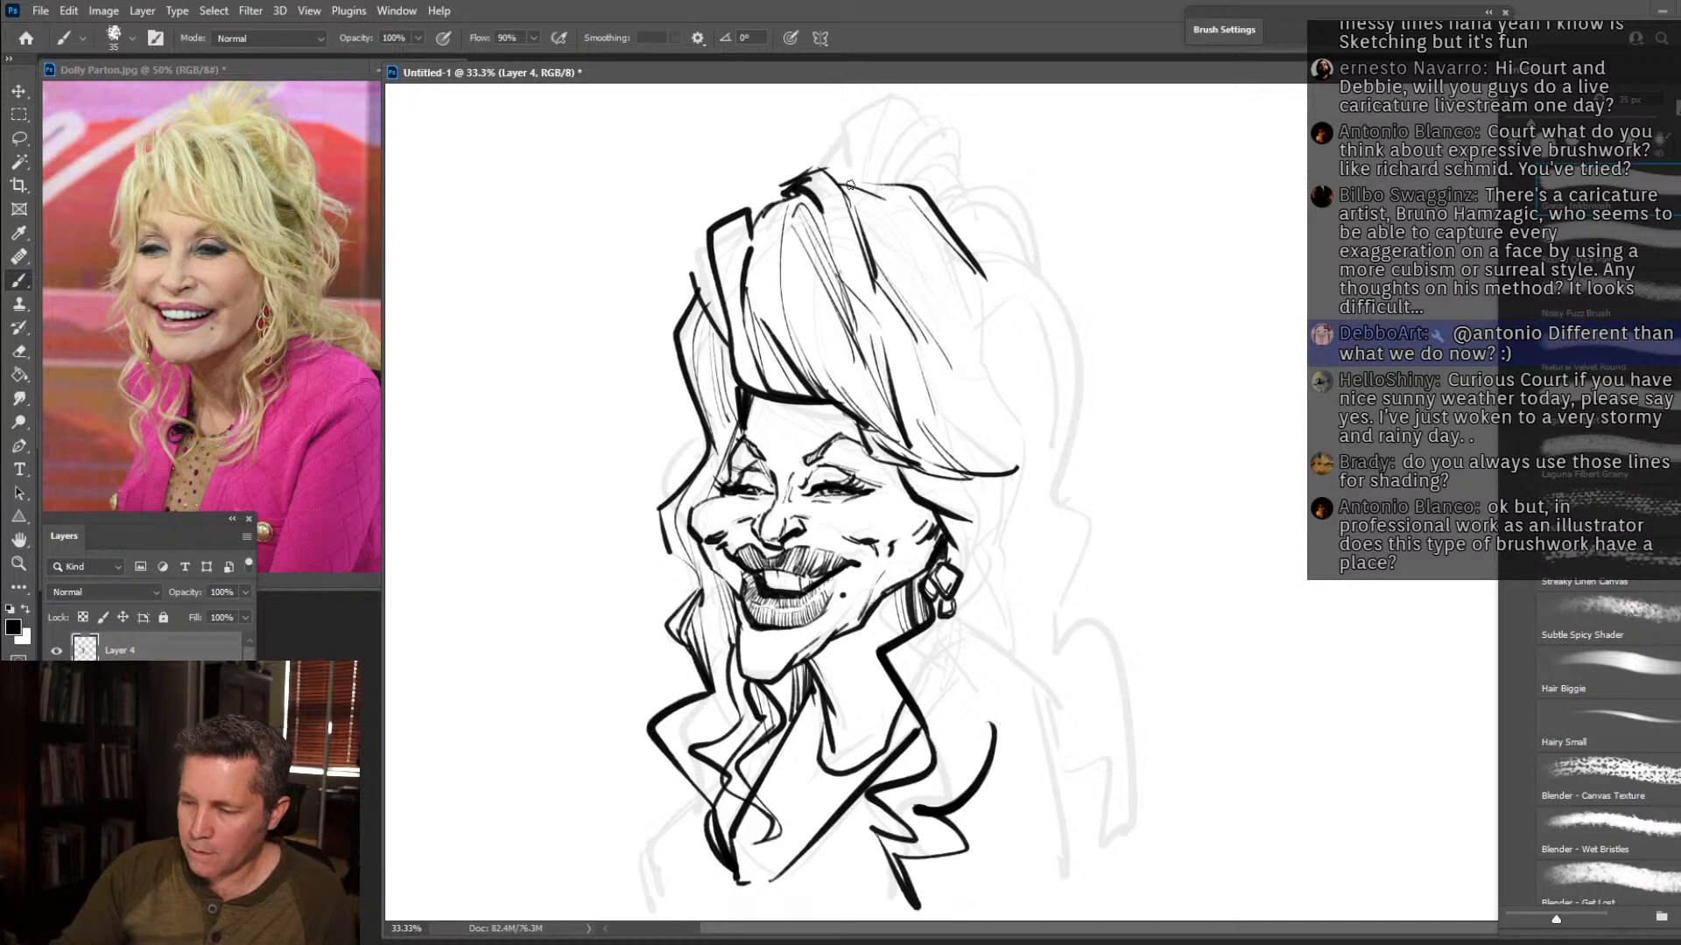
mouse_move(862, 182)
mouse_down()
mouse_move(868, 100)
mouse_move(897, 108)
mouse_move(876, 187)
mouse_up()
mouse_move(884, 114)
mouse_down()
mouse_move(877, 180)
mouse_move(846, 189)
mouse_move(814, 149)
mouse_up()
mouse_move(820, 149)
mouse_down()
mouse_move(800, 176)
mouse_move(838, 183)
mouse_up()
mouse_move(819, 156)
mouse_down()
mouse_move(847, 187)
mouse_move(910, 118)
mouse_move(874, 195)
mouse_up()
mouse_move(921, 132)
mouse_down()
mouse_move(965, 152)
mouse_move(903, 175)
mouse_move(981, 159)
mouse_up()
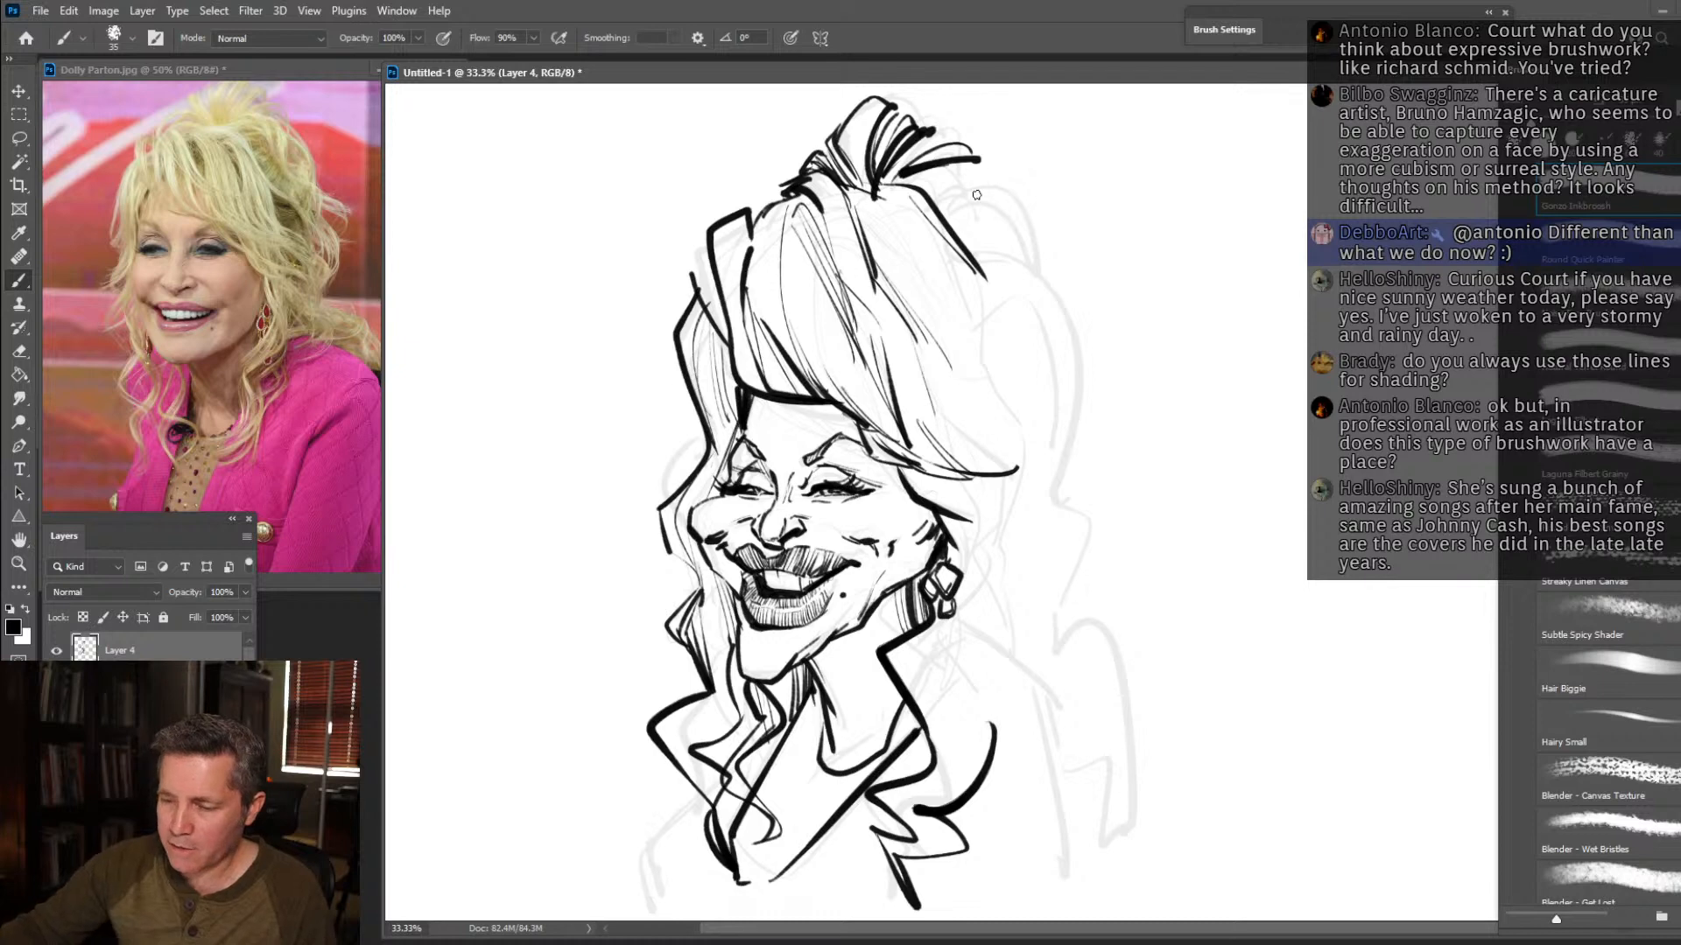
mouse_move(959, 173)
mouse_down()
mouse_move(1011, 274)
mouse_move(936, 184)
mouse_move(945, 173)
mouse_move(941, 218)
mouse_move(980, 201)
mouse_move(950, 224)
mouse_move(991, 222)
mouse_move(959, 230)
mouse_move(974, 255)
mouse_move(1004, 246)
mouse_move(986, 288)
mouse_up()
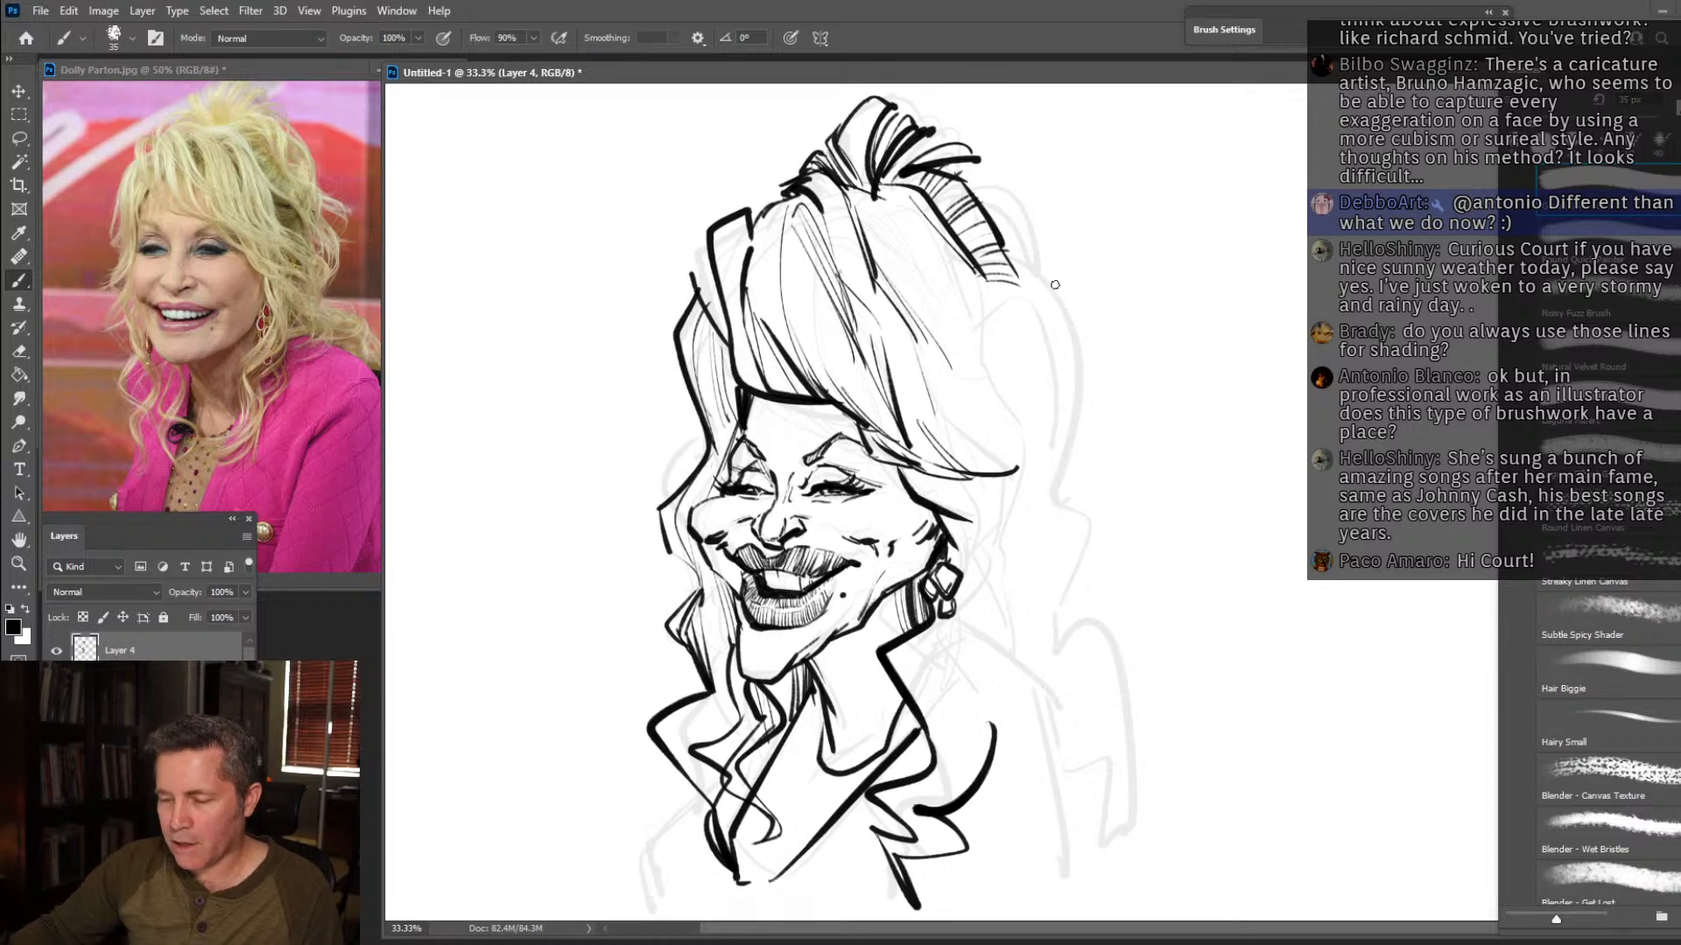
Draw the bulging outer contour of the near-side hair from the topknot down to the curled ends at the shoulder.
drag(979, 160, 1070, 392)
mouse_move(1088, 308)
mouse_down()
mouse_move(1050, 411)
mouse_move(1068, 438)
mouse_move(1068, 672)
mouse_move(1113, 783)
mouse_move(1078, 854)
mouse_up()
drag(1000, 733, 1059, 847)
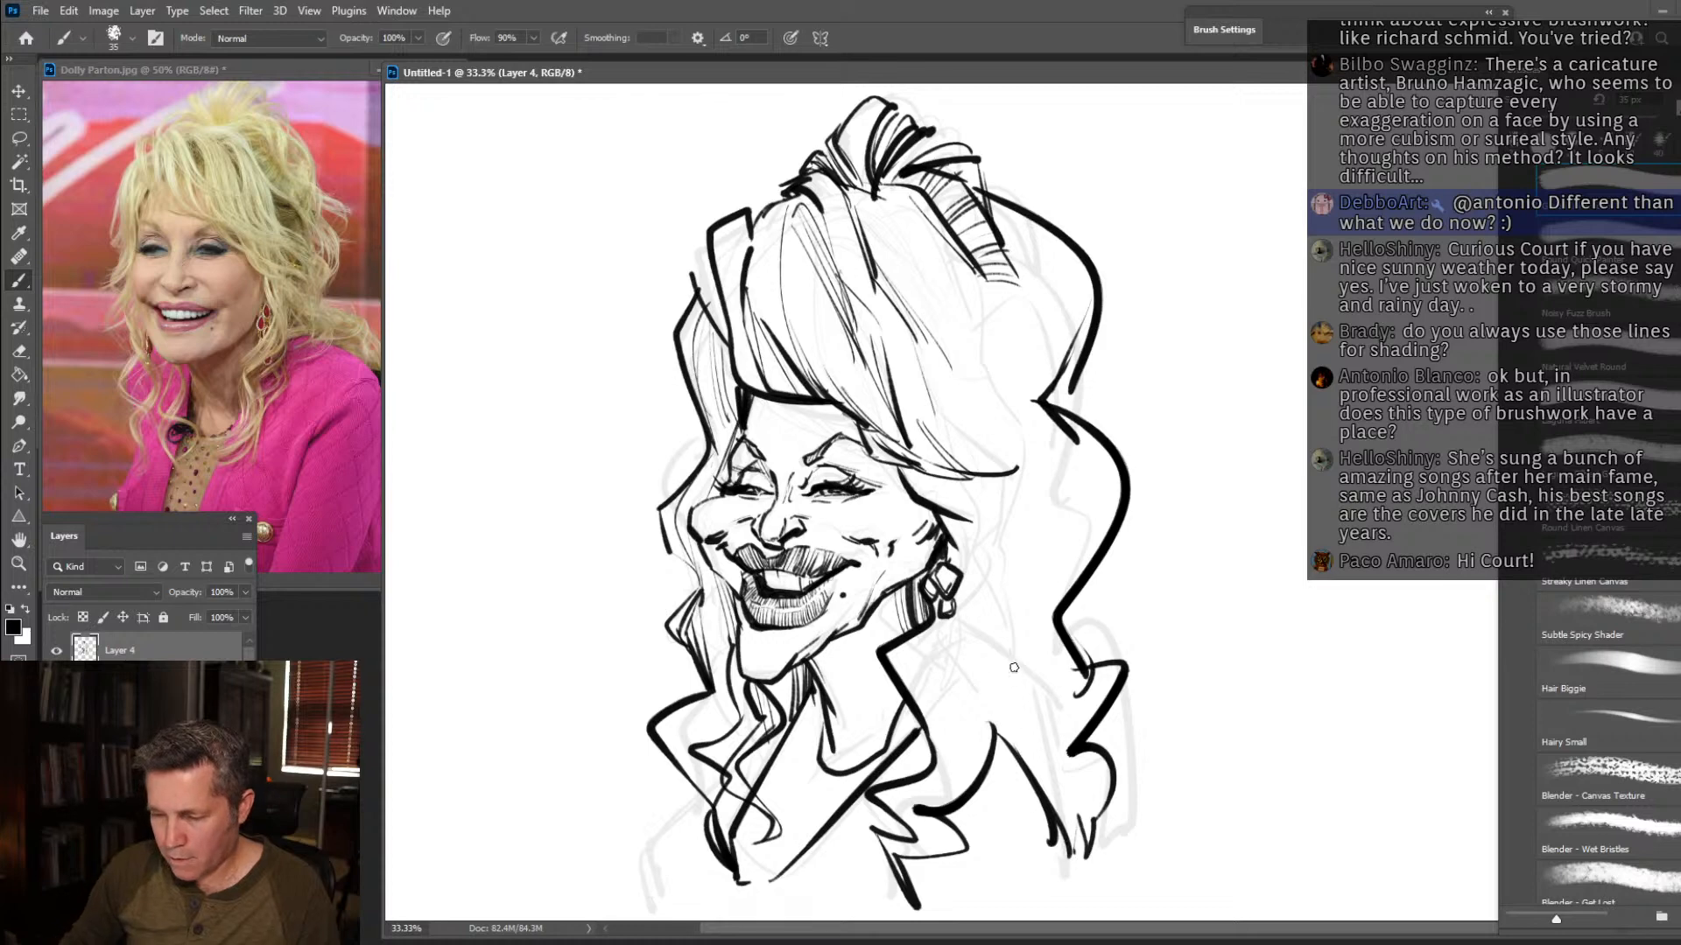
Draw the inner wavy locks dropping from the near temple to the shoulder and add short strands inside the outer bulge.
mouse_move(995, 735)
mouse_down()
mouse_move(981, 697)
mouse_move(1030, 603)
mouse_move(1004, 495)
mouse_up()
mouse_move(1004, 495)
mouse_down()
mouse_move(999, 596)
mouse_move(972, 475)
mouse_move(975, 696)
mouse_up()
drag(1011, 487, 1041, 595)
mouse_move(1083, 455)
mouse_down()
mouse_move(1067, 602)
mouse_move(1082, 466)
mouse_move(1102, 539)
mouse_move(1106, 476)
mouse_move(1114, 525)
mouse_up()
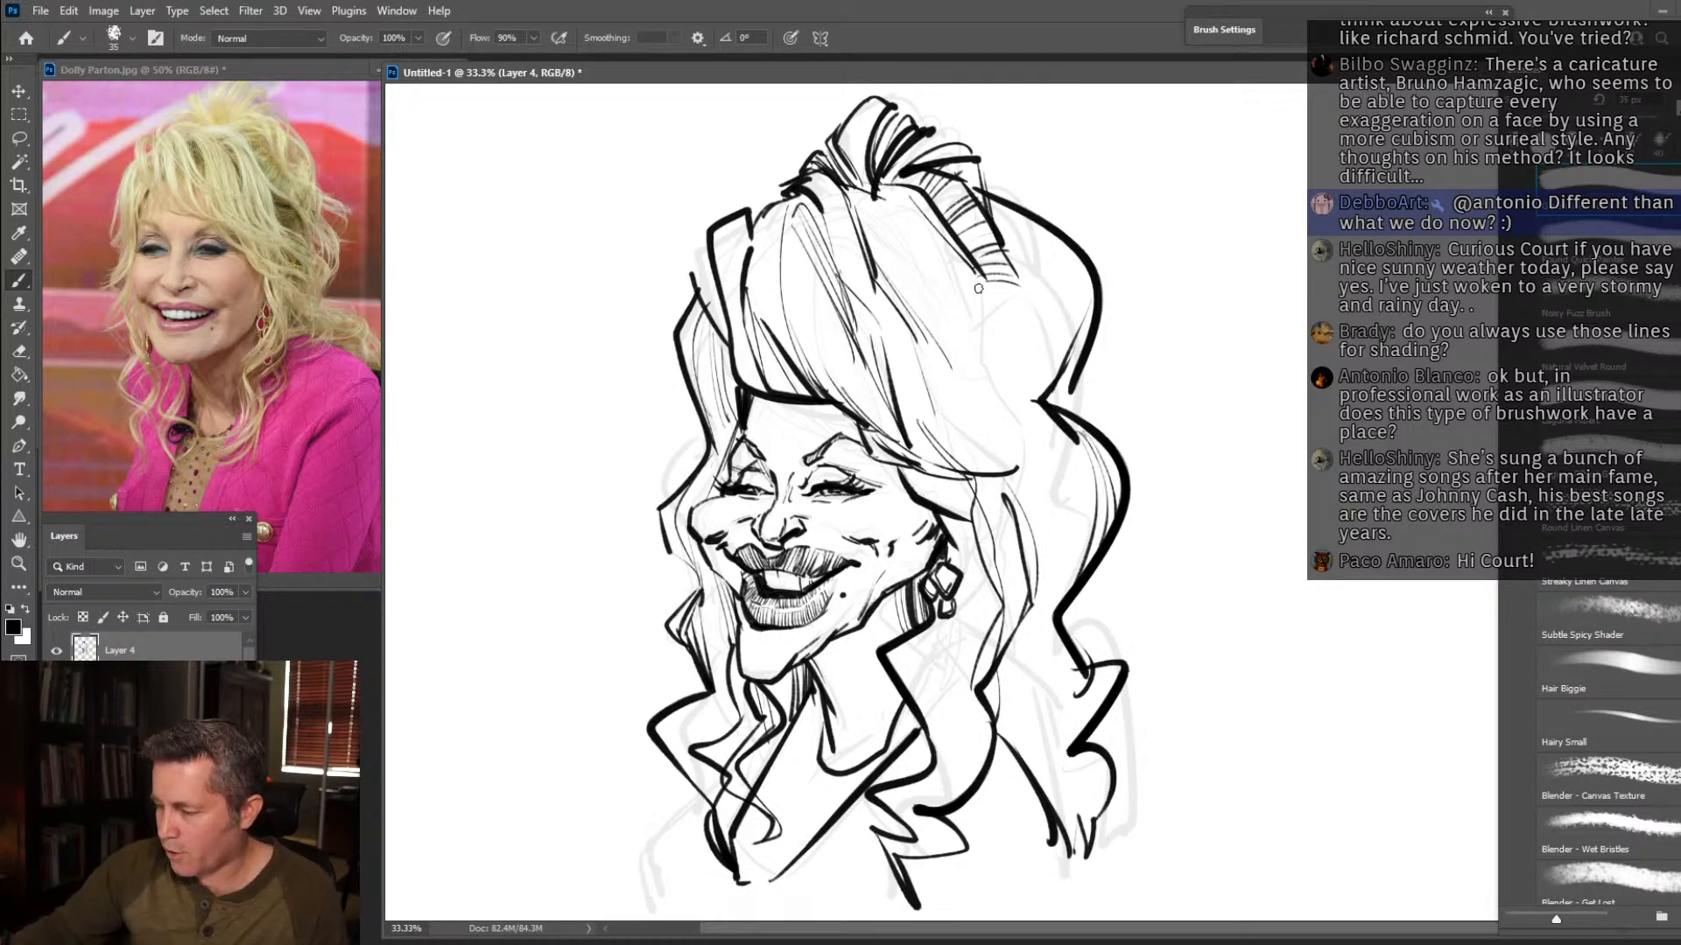
Define the back edge of the crown hair and fill the upper rear bulge with strands converging at the gathered point.
drag(929, 224, 982, 404)
drag(981, 346, 1022, 446)
mouse_move(1010, 280)
mouse_down()
mouse_move(1011, 382)
mouse_move(973, 349)
mouse_move(1016, 405)
mouse_up()
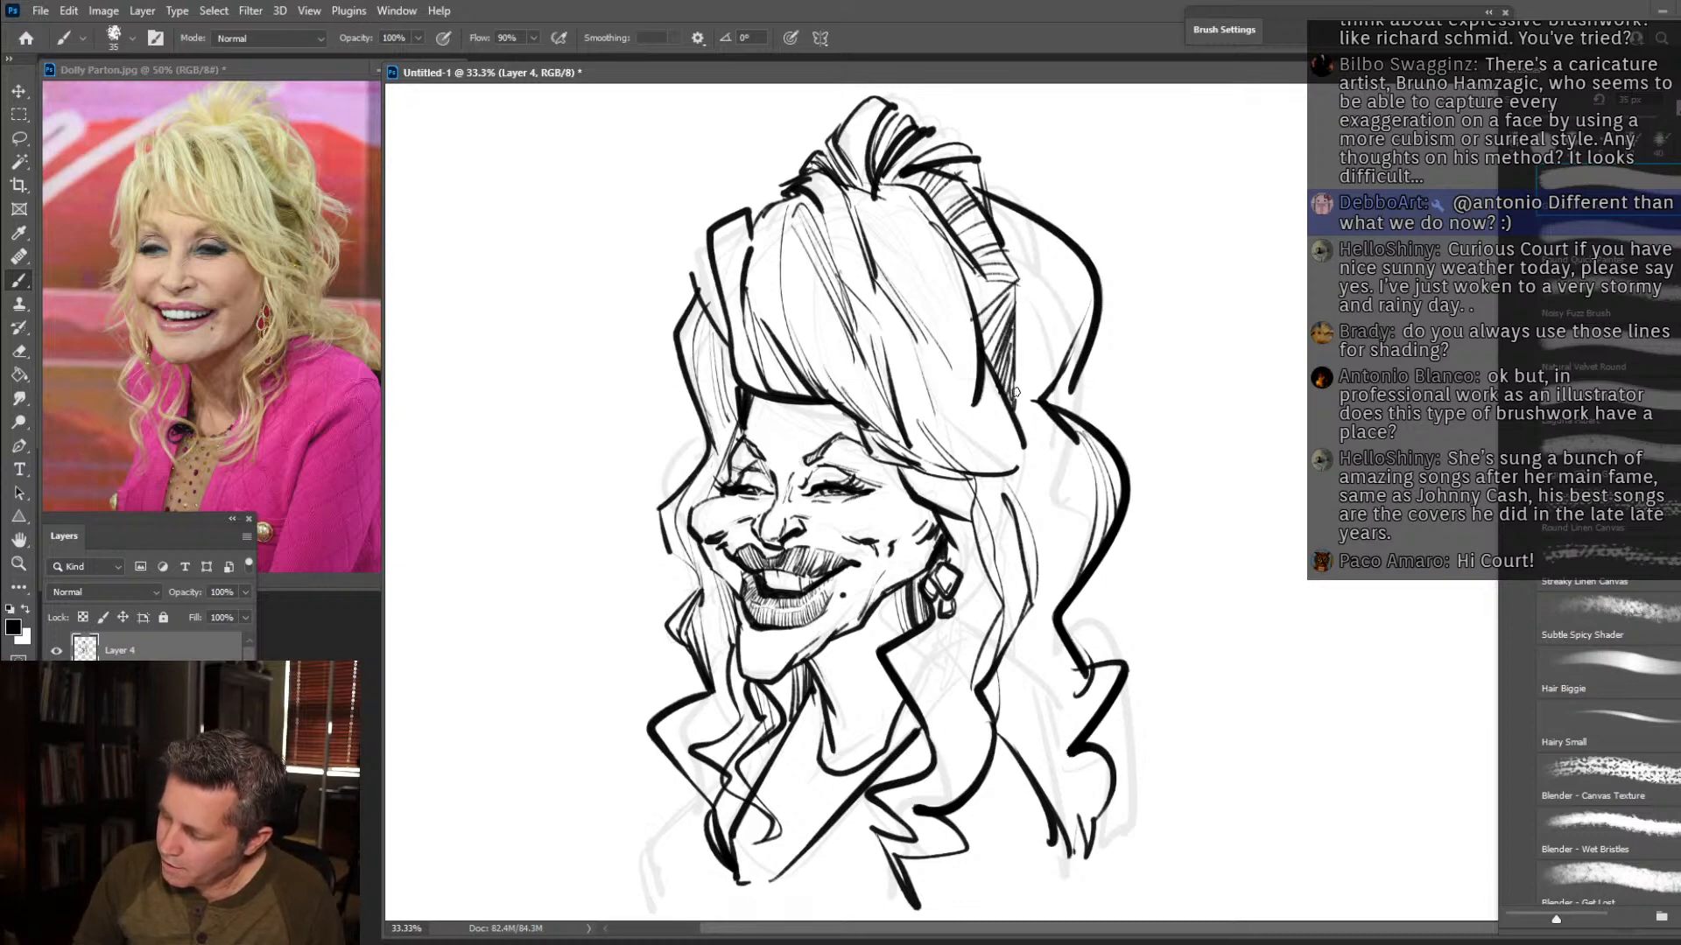
mouse_move(1051, 283)
mouse_down()
mouse_move(1017, 399)
mouse_move(1024, 387)
mouse_up()
drag(1004, 252, 1061, 357)
mouse_move(1023, 233)
mouse_down()
mouse_move(1056, 310)
mouse_move(1045, 273)
mouse_move(1052, 345)
mouse_move(1031, 322)
mouse_move(1019, 406)
mouse_up()
drag(1031, 342, 1005, 415)
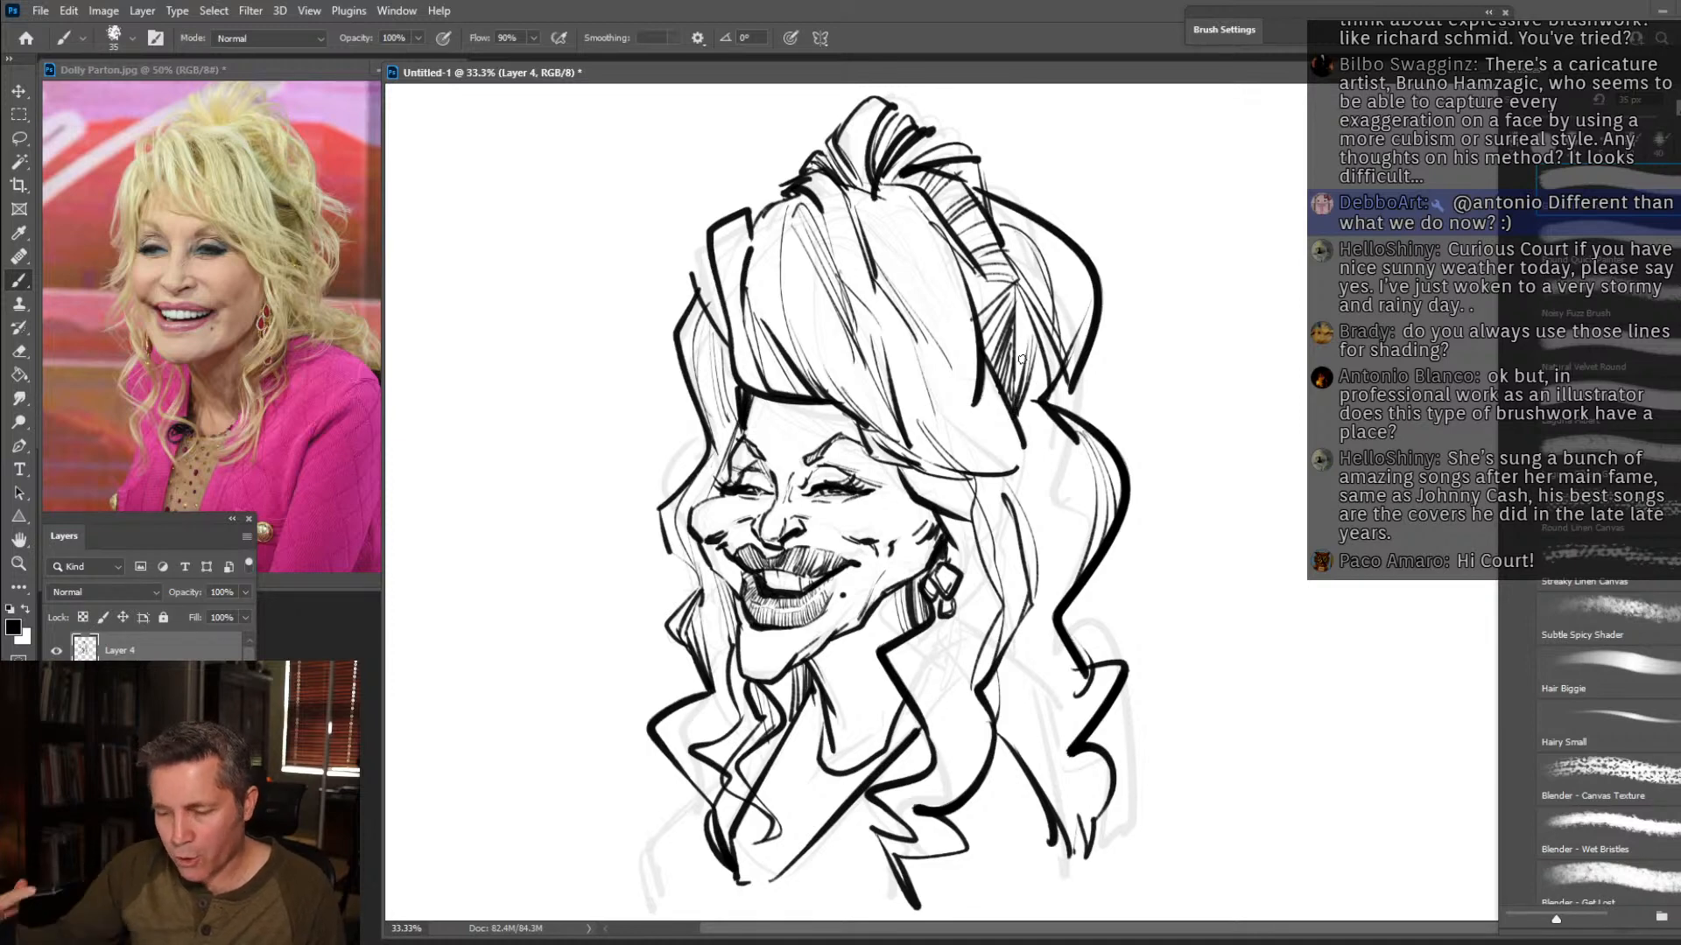
Add flowing strands from the near temple around the earring and down through the long lock beside the neck.
mouse_move(938, 483)
mouse_down()
mouse_move(1029, 552)
mouse_move(1017, 634)
mouse_up()
drag(1022, 552, 1015, 656)
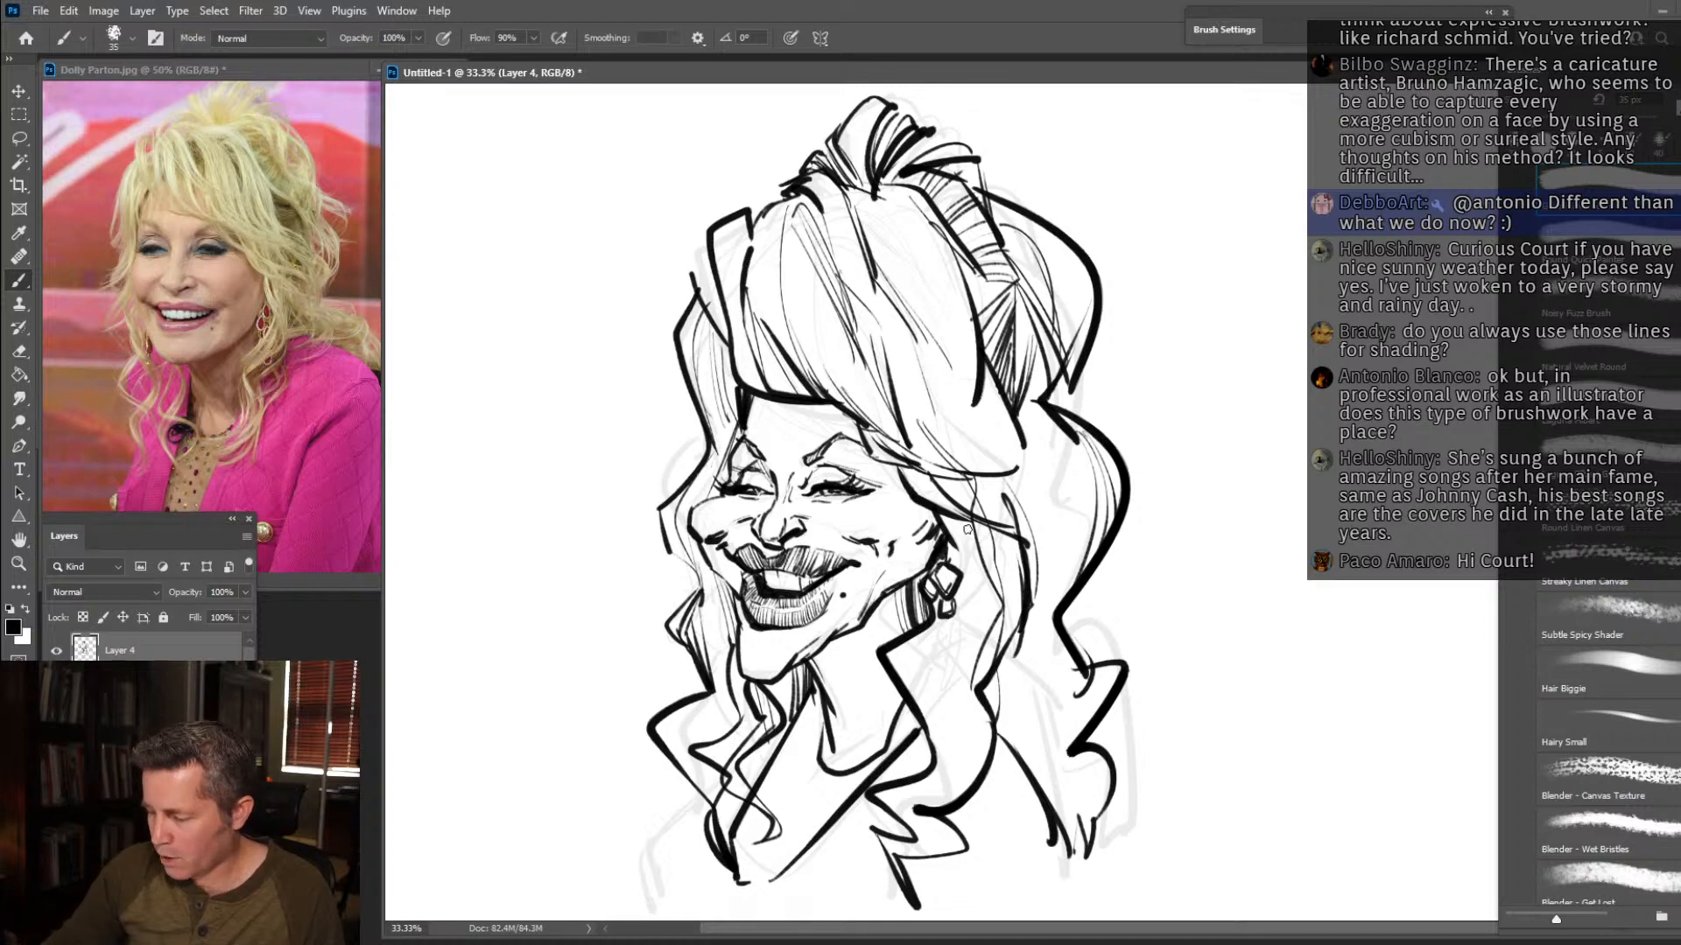
mouse_move(964, 530)
mouse_down()
mouse_move(978, 600)
mouse_move(980, 726)
mouse_up()
drag(948, 516, 968, 693)
mouse_move(1012, 539)
mouse_down()
mouse_move(1006, 635)
mouse_move(1007, 615)
mouse_up()
mouse_move(947, 549)
mouse_down()
mouse_move(924, 644)
mouse_move(930, 806)
mouse_move(961, 594)
mouse_up()
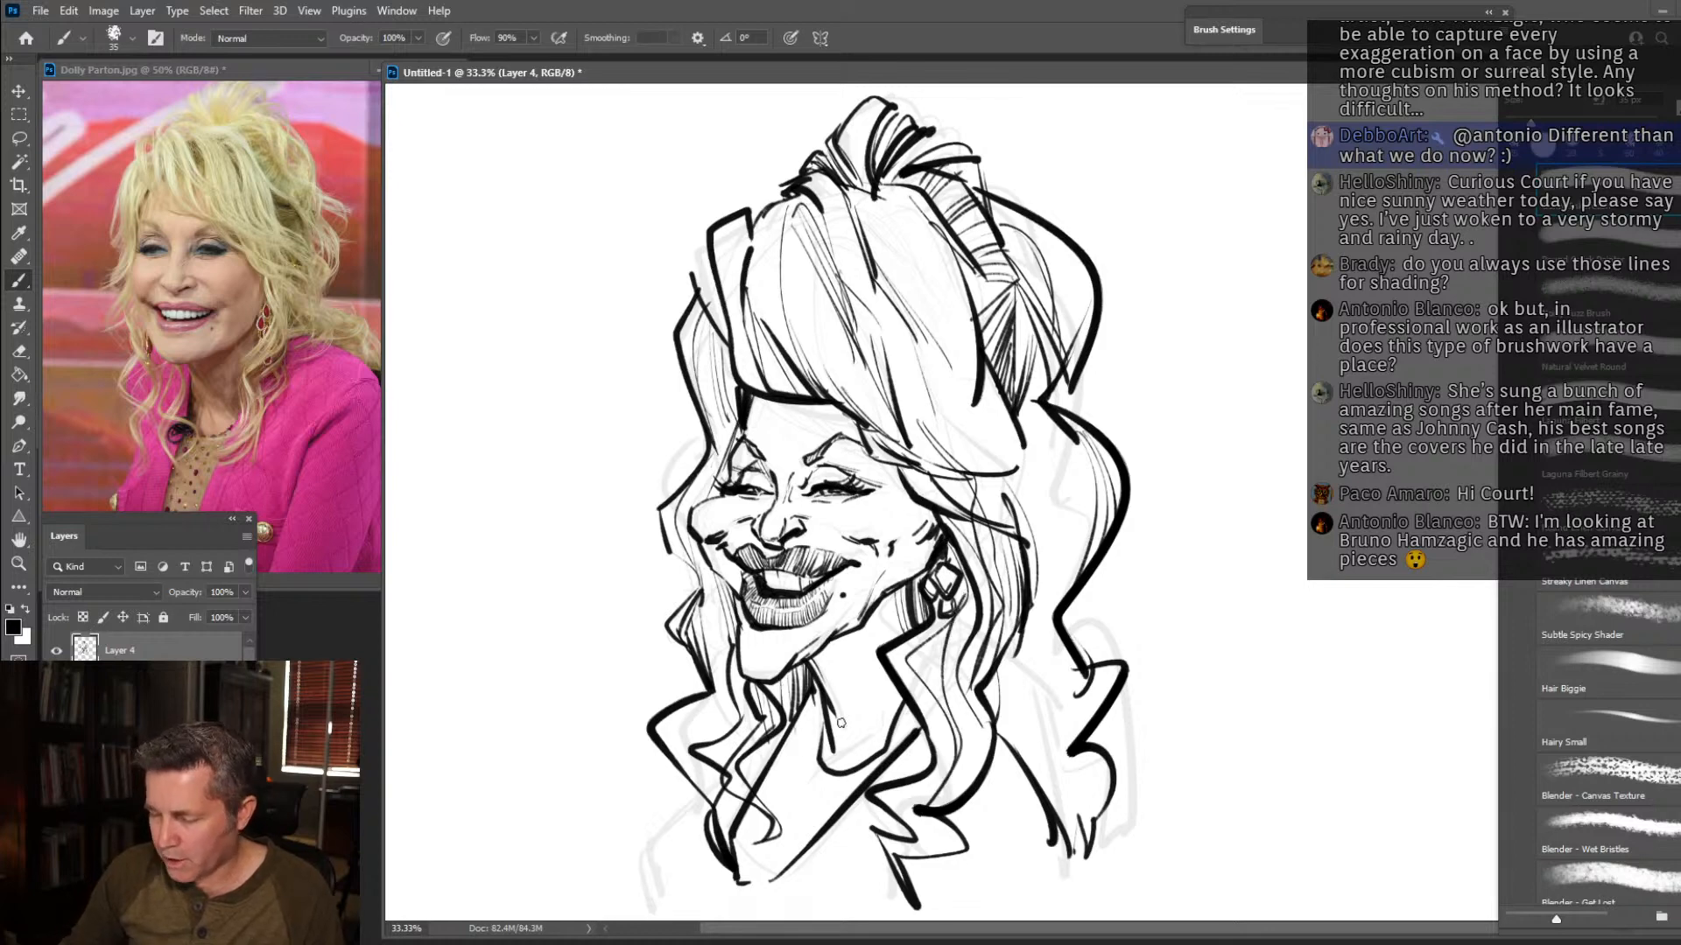
Fill the lower curls over the near shoulder and the middle outer hair bulge with thin flowing strand lines.
mouse_move(1019, 605)
mouse_down()
mouse_move(1038, 747)
mouse_move(1096, 856)
mouse_up()
drag(1037, 751, 1088, 851)
mouse_move(1047, 673)
mouse_down()
mouse_move(1051, 800)
mouse_move(998, 679)
mouse_move(1030, 792)
mouse_up()
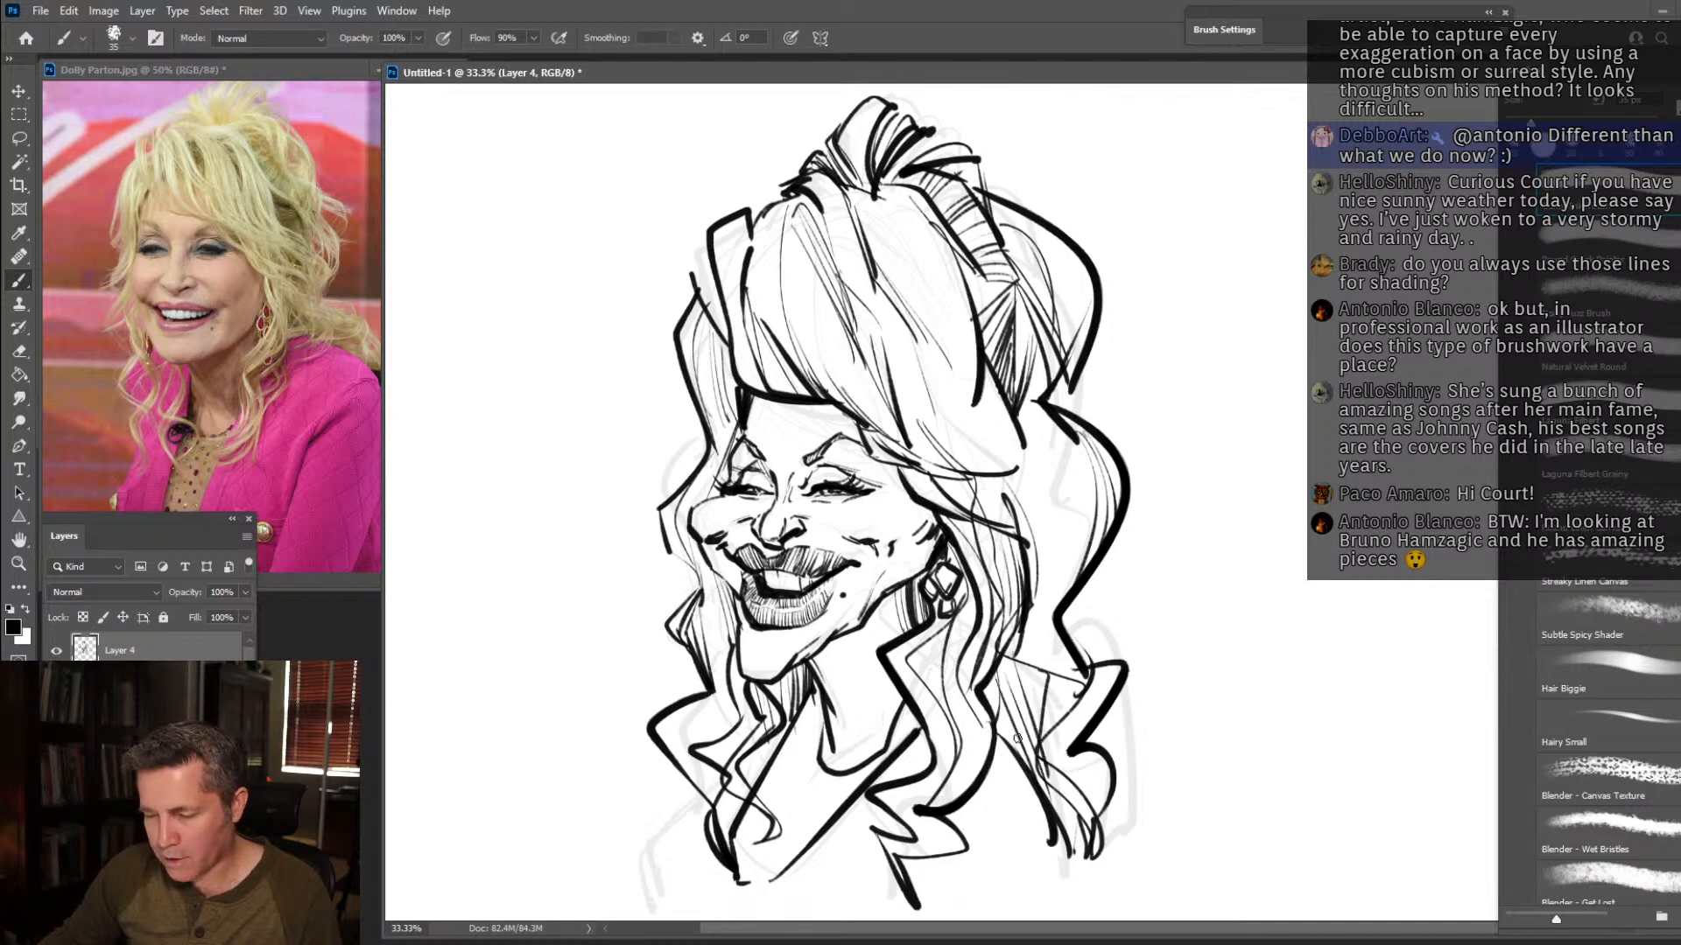
drag(1022, 431, 1094, 560)
mouse_move(1064, 472)
mouse_down()
mouse_move(1094, 587)
mouse_move(1037, 612)
mouse_move(1041, 657)
mouse_up()
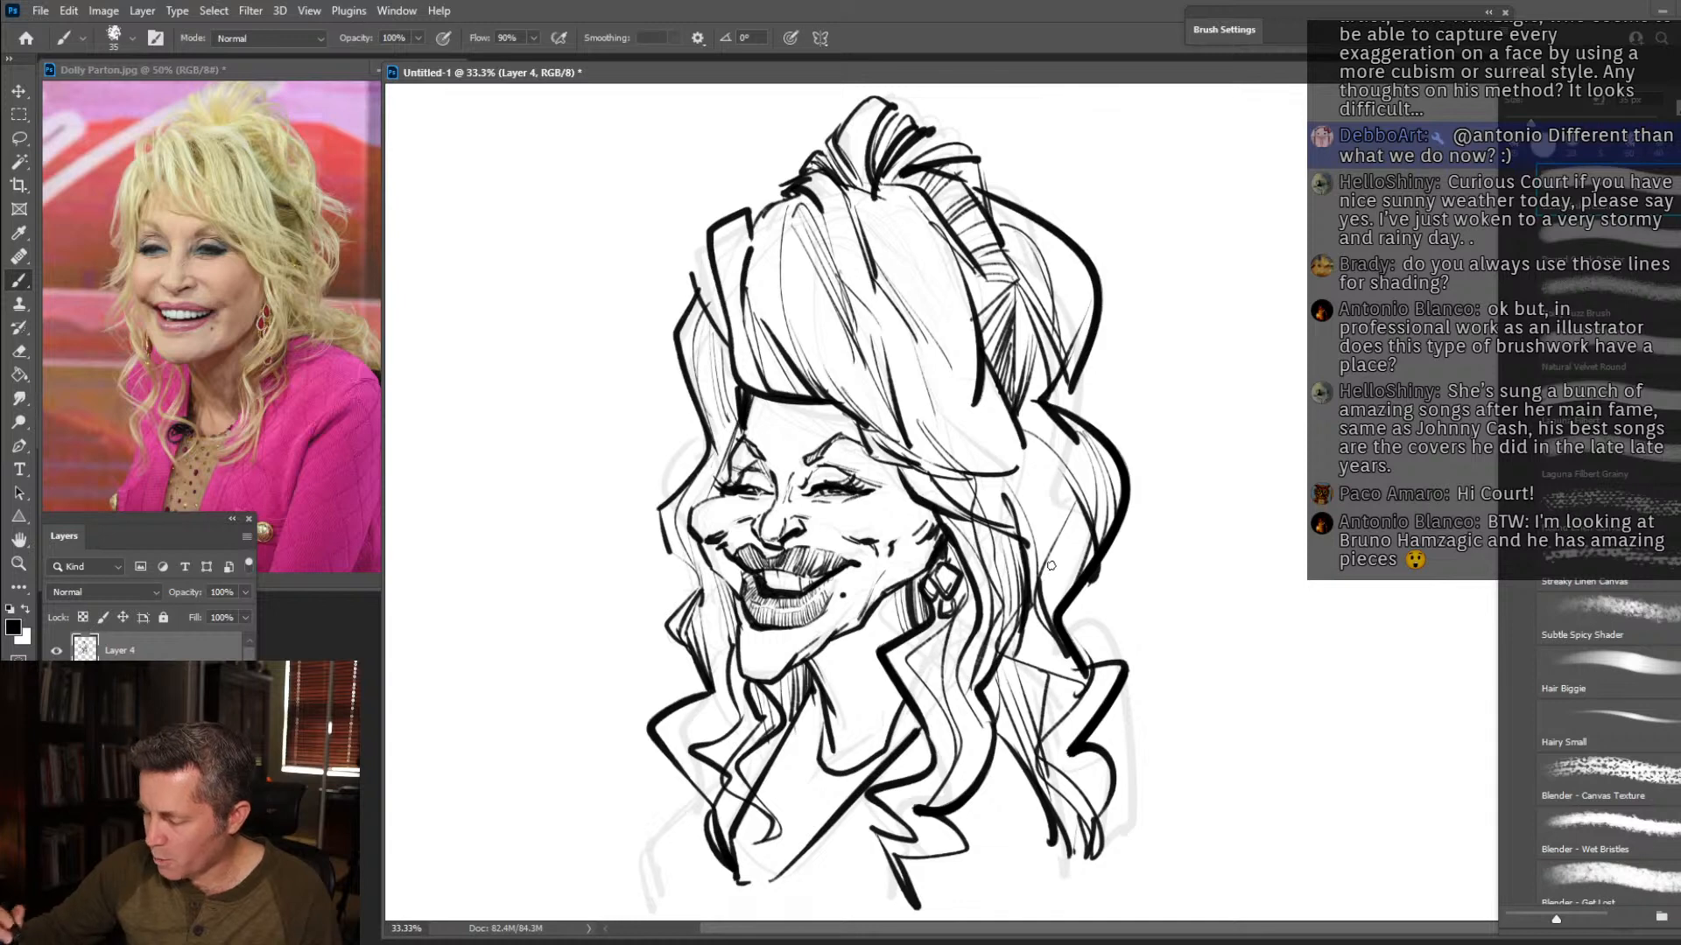
mouse_move(1024, 447)
mouse_down()
mouse_move(1015, 503)
mouse_move(1046, 573)
mouse_move(1058, 545)
mouse_up()
Add fine strand lines along the upper rear hair bulge and through the swept crown.
drag(1011, 218, 1085, 326)
drag(1050, 238, 1092, 292)
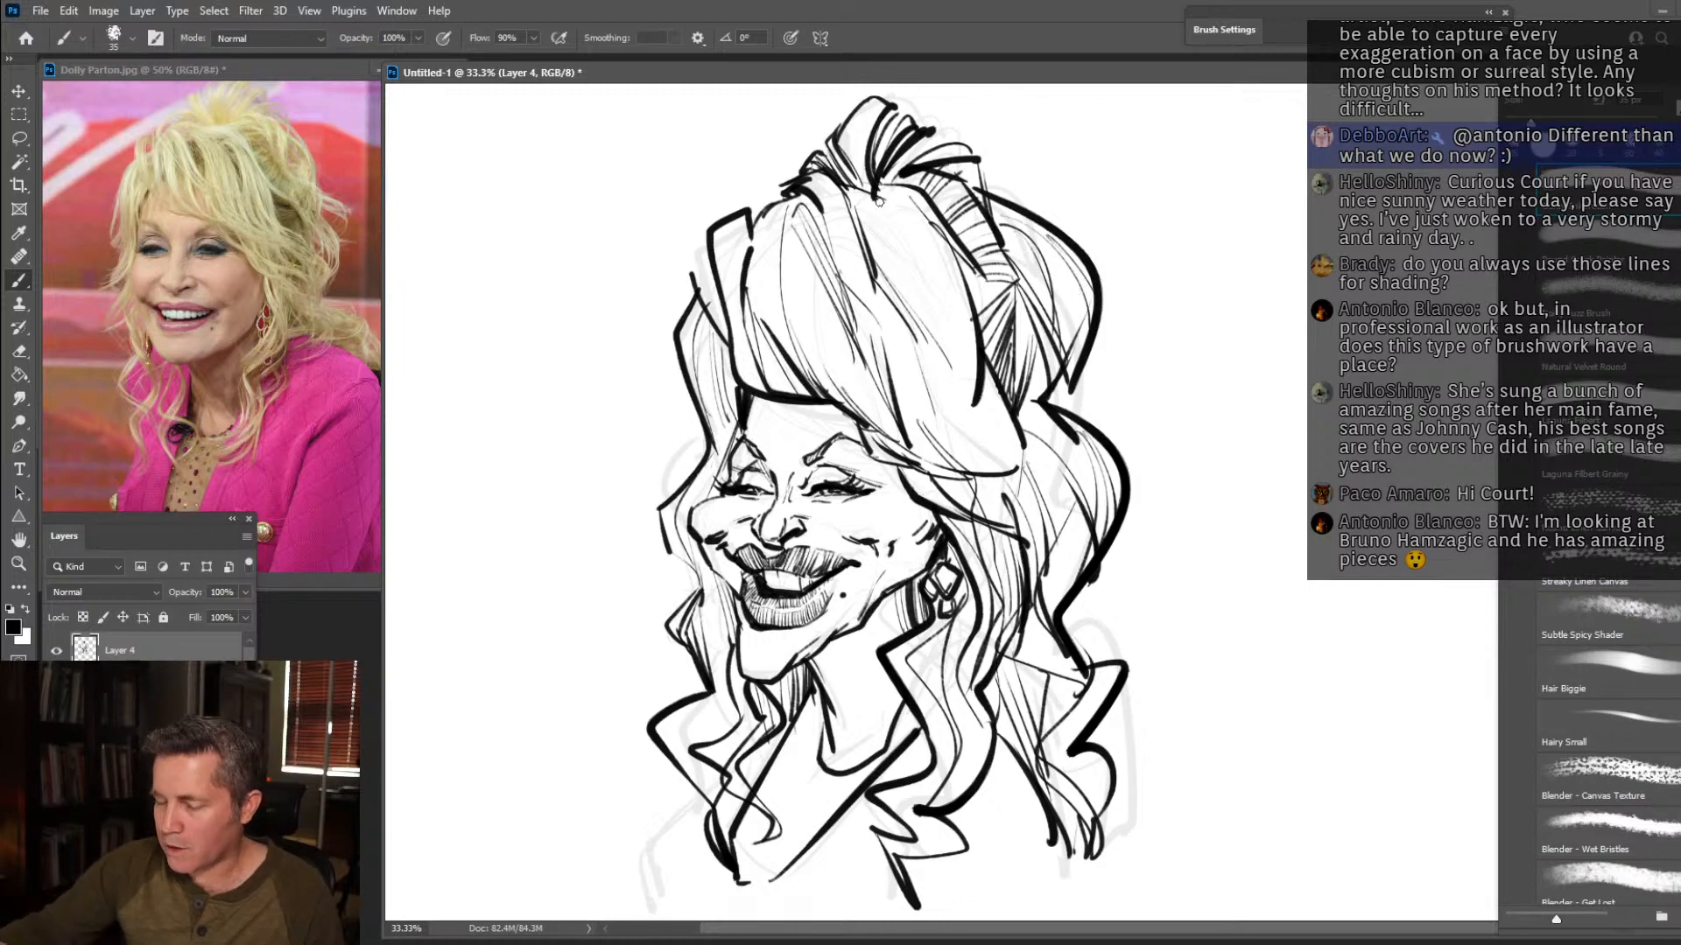
mouse_move(866, 217)
mouse_down()
mouse_move(925, 346)
mouse_move(906, 310)
mouse_up()
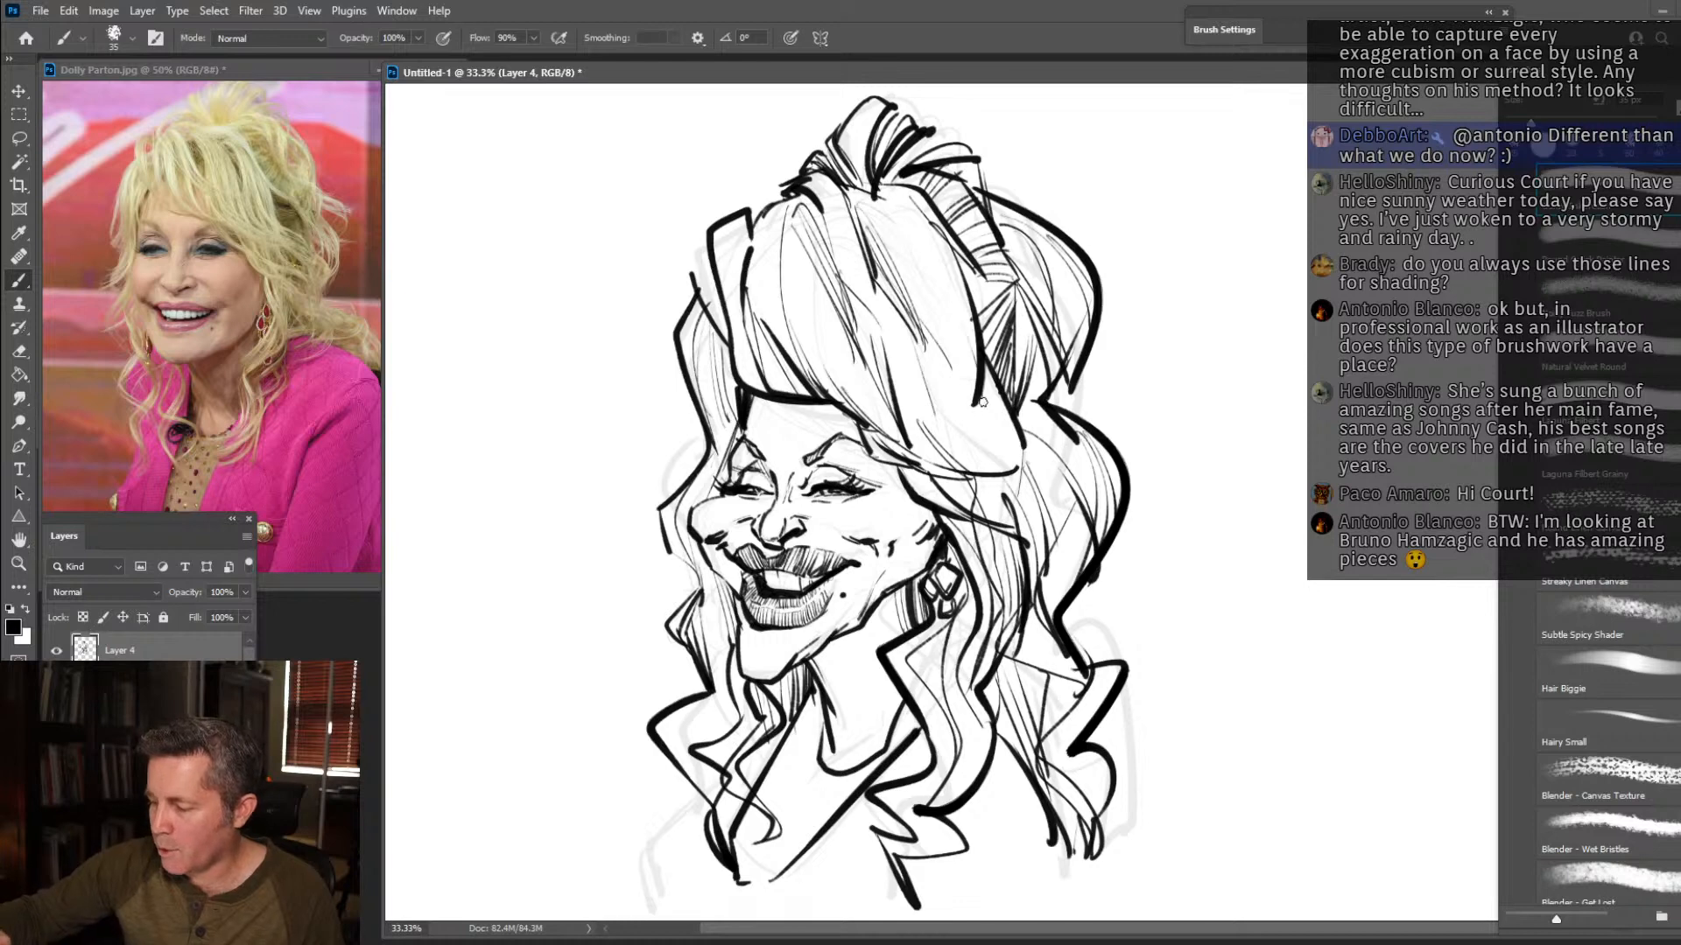
Add fine strand lines through the rear of the swept crown and along its lower curve above the temple.
drag(919, 242, 971, 348)
drag(920, 236, 970, 325)
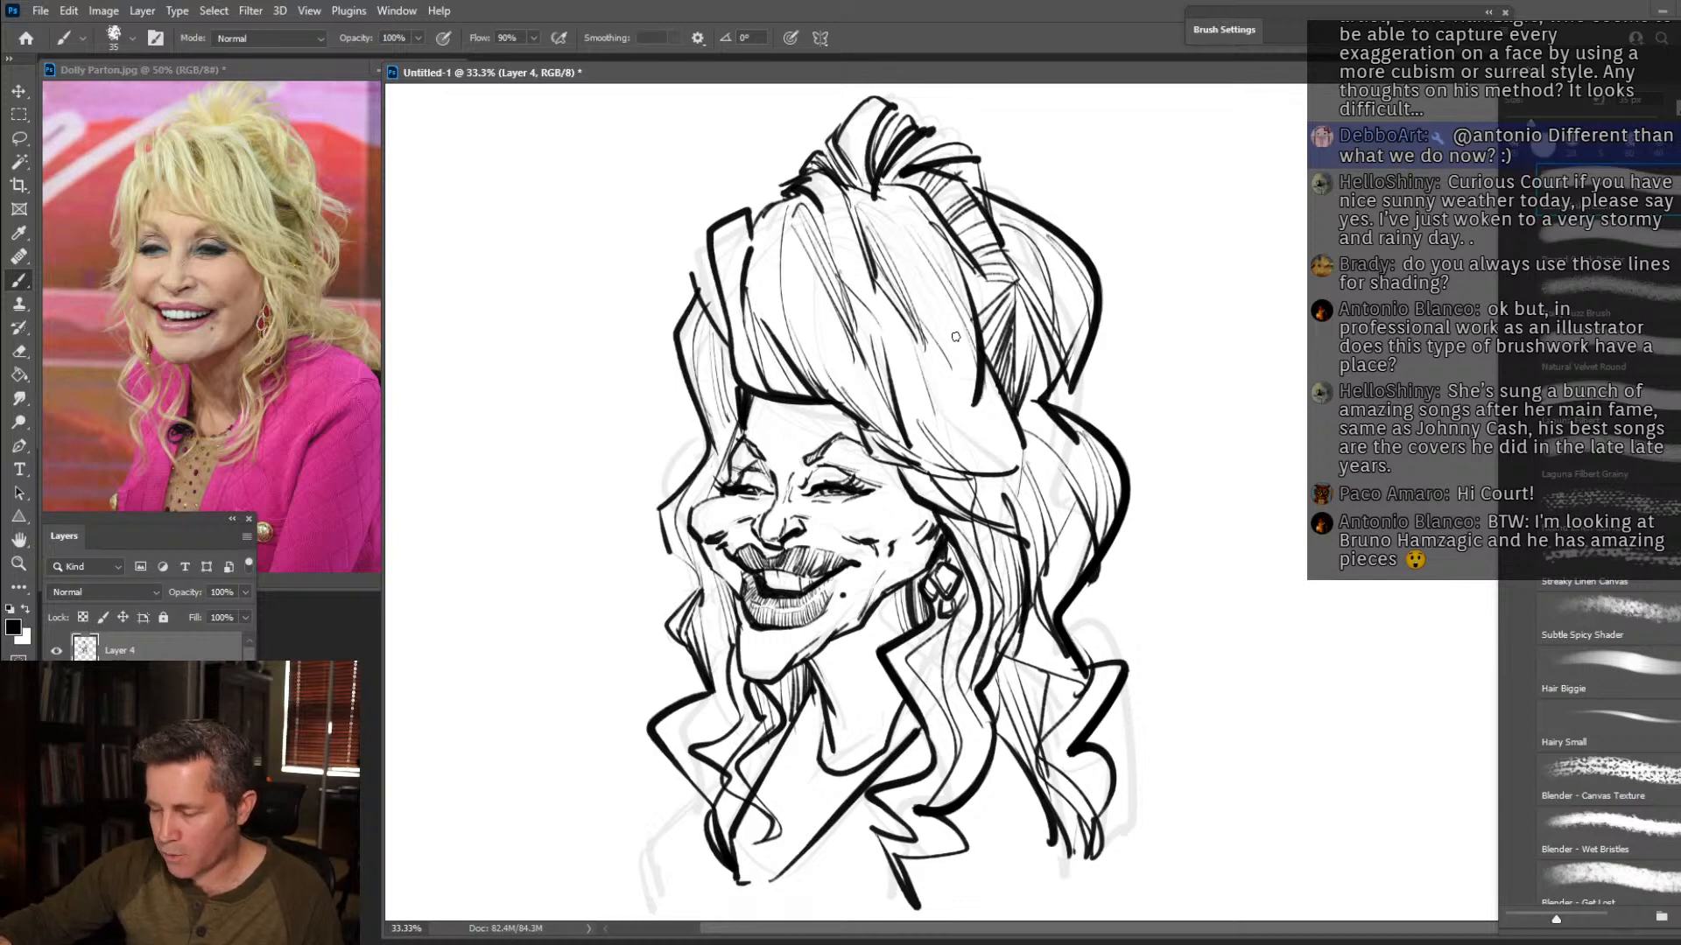
mouse_move(956, 398)
mouse_down()
mouse_move(1038, 466)
mouse_move(1032, 441)
mouse_up()
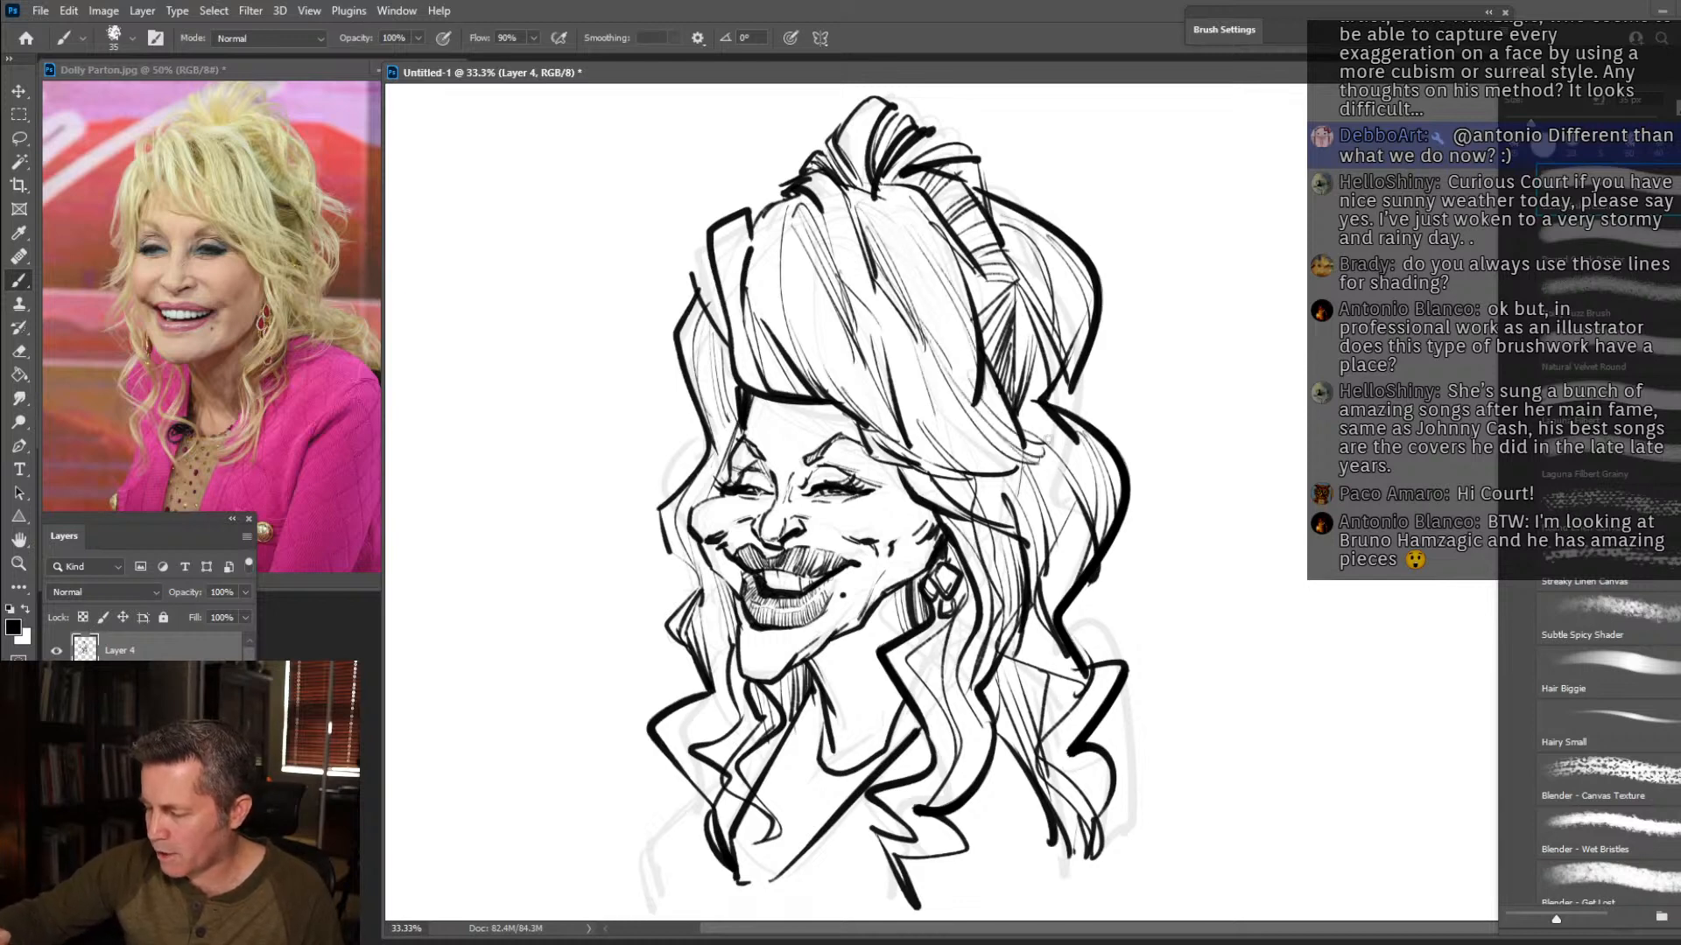
Fill the tall hair lock on the face's far side with strands and add a dark pointed tuft outside it.
mouse_move(747, 238)
mouse_down()
mouse_move(735, 343)
mouse_move(725, 330)
mouse_up()
drag(730, 258, 716, 377)
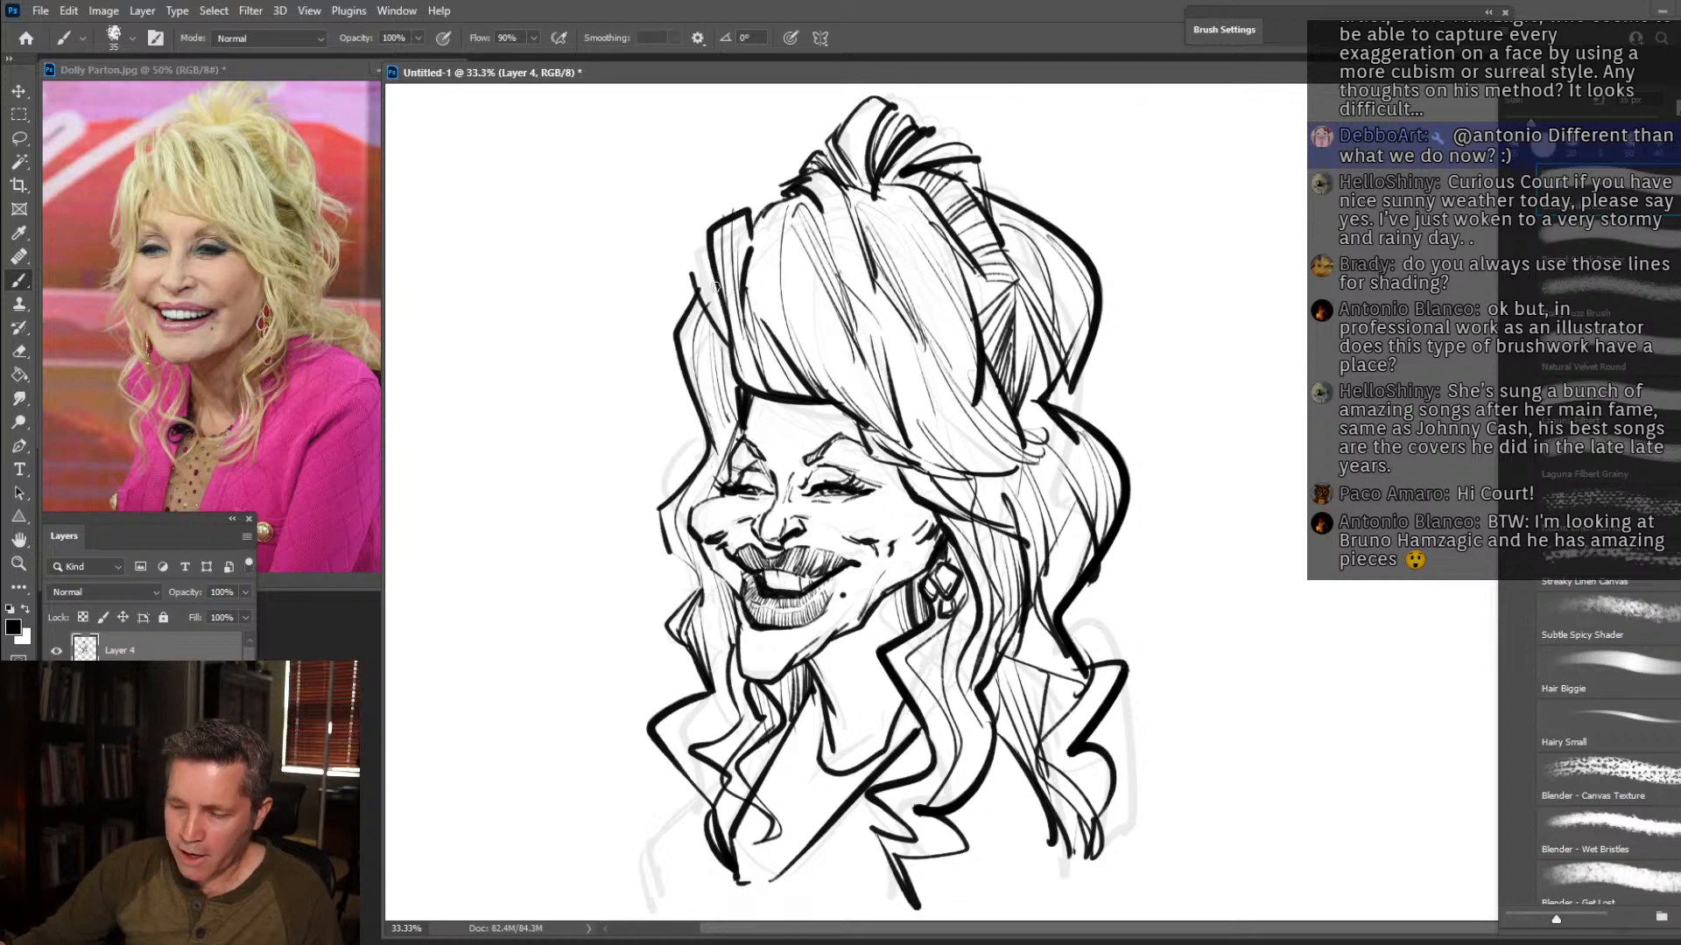
mouse_move(691, 273)
mouse_down()
mouse_move(707, 248)
mouse_move(722, 328)
mouse_up()
drag(699, 255, 710, 314)
drag(707, 270, 727, 332)
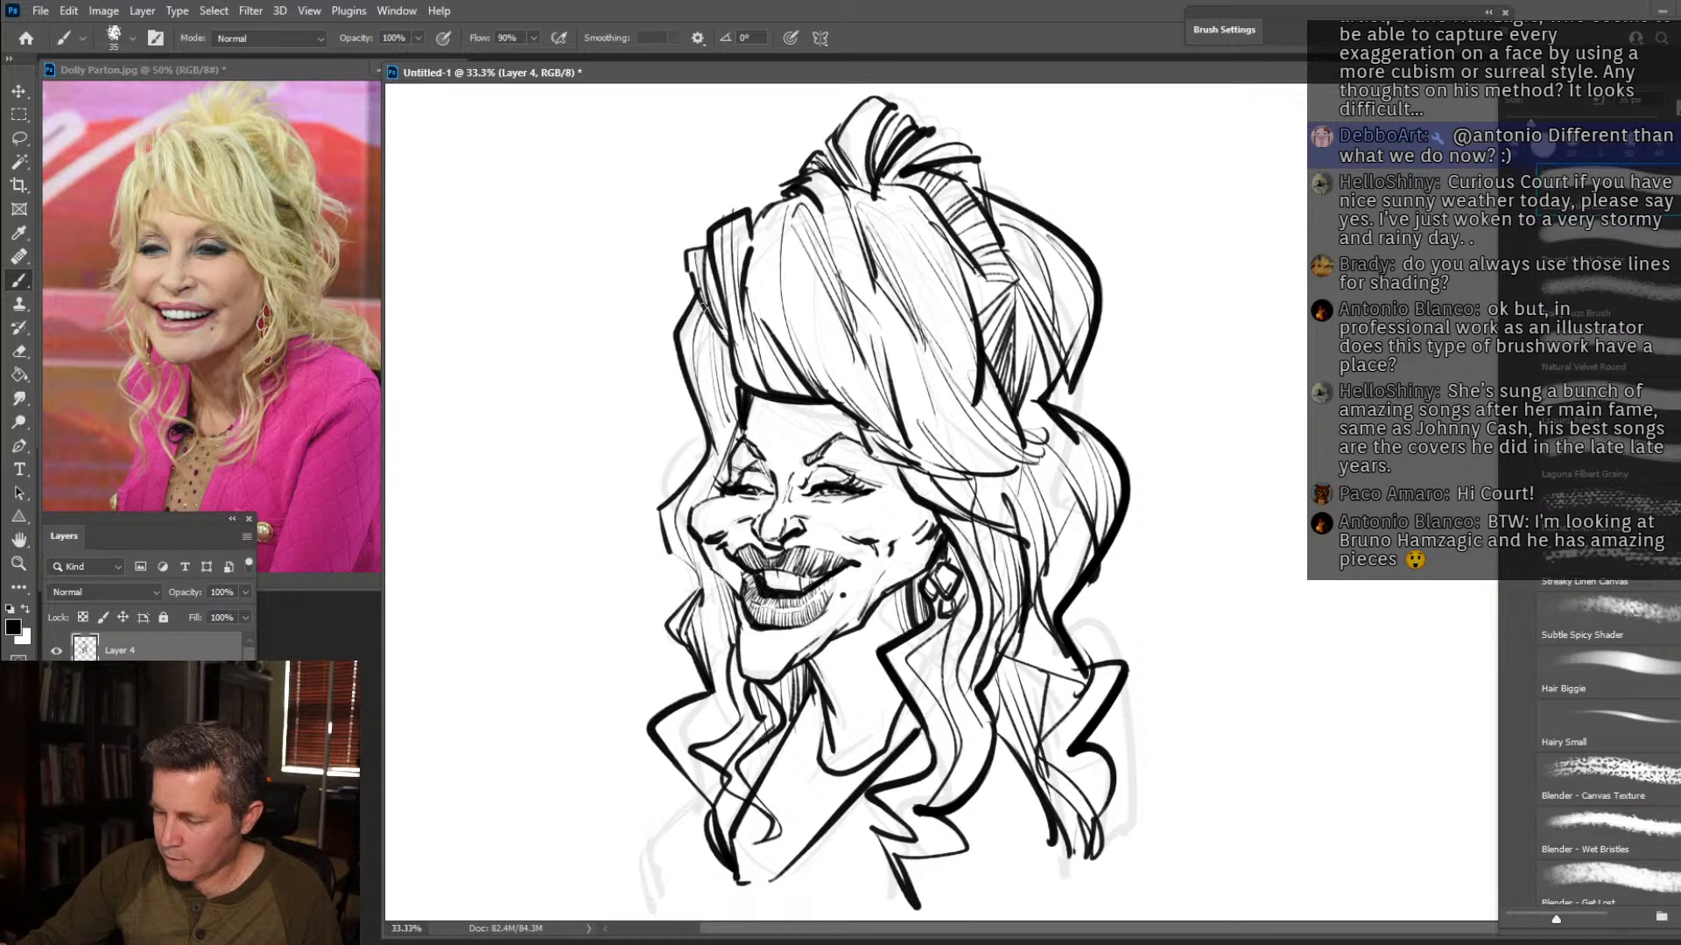
mouse_move(754, 254)
mouse_down()
mouse_move(775, 307)
mouse_move(783, 280)
mouse_up()
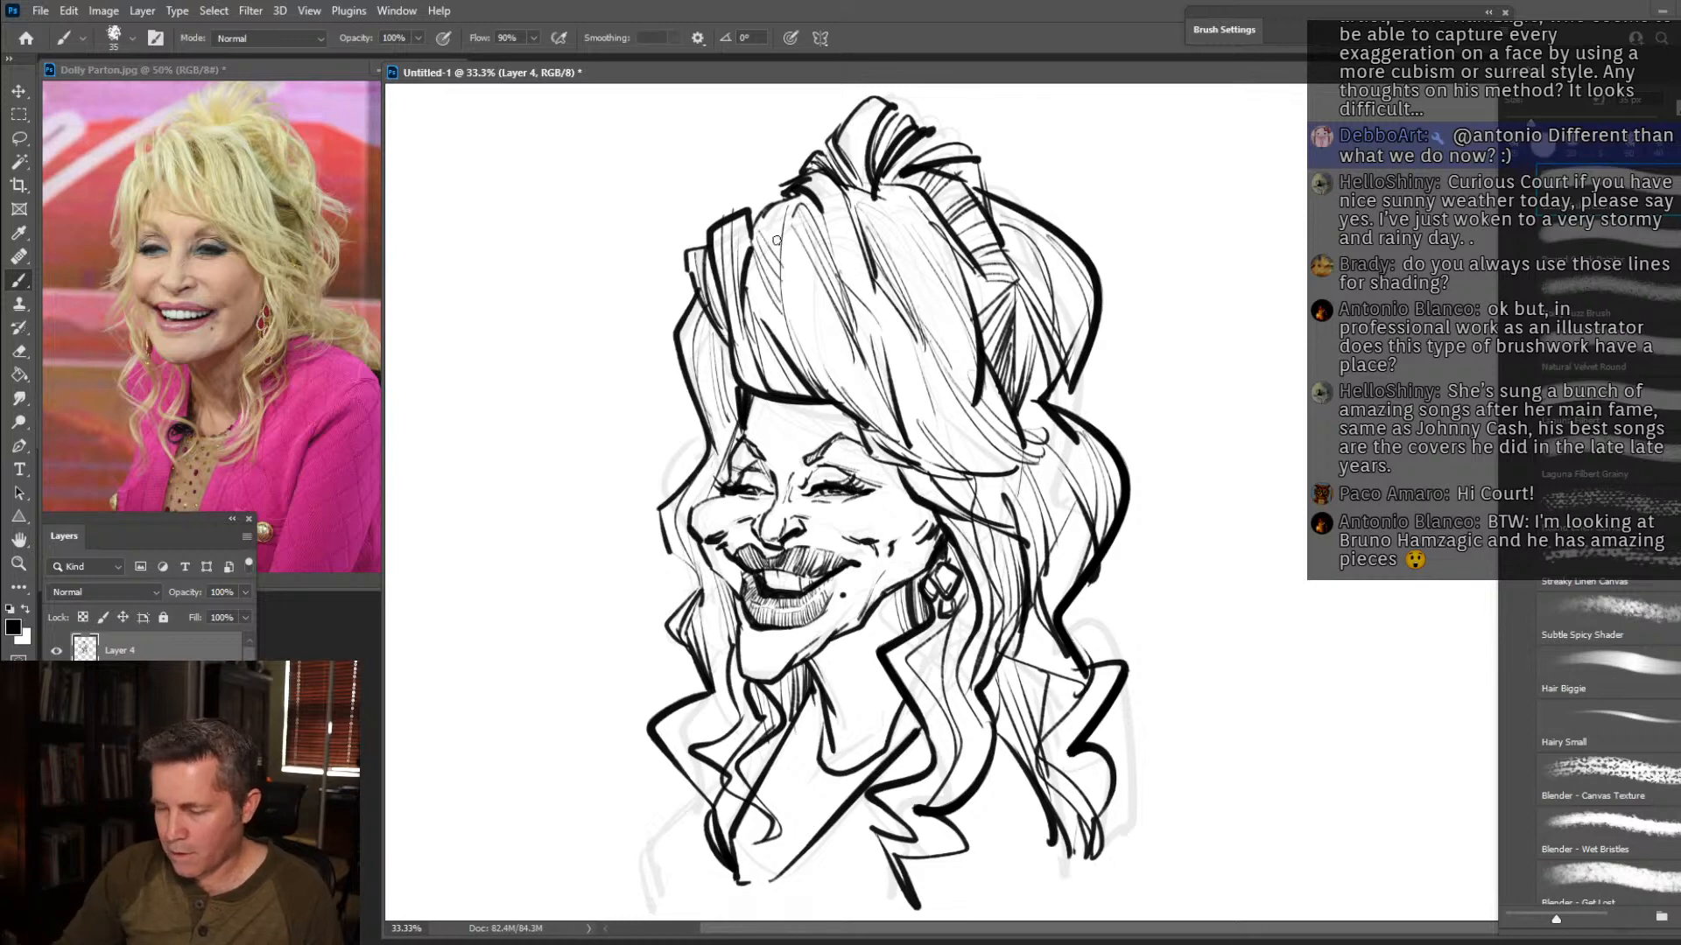
Reinforce the jawline from the chin towards the earring and add lines running down the neck.
drag(865, 620, 912, 587)
drag(809, 663, 914, 584)
mouse_move(817, 667)
mouse_down()
mouse_move(836, 713)
mouse_move(869, 731)
mouse_up()
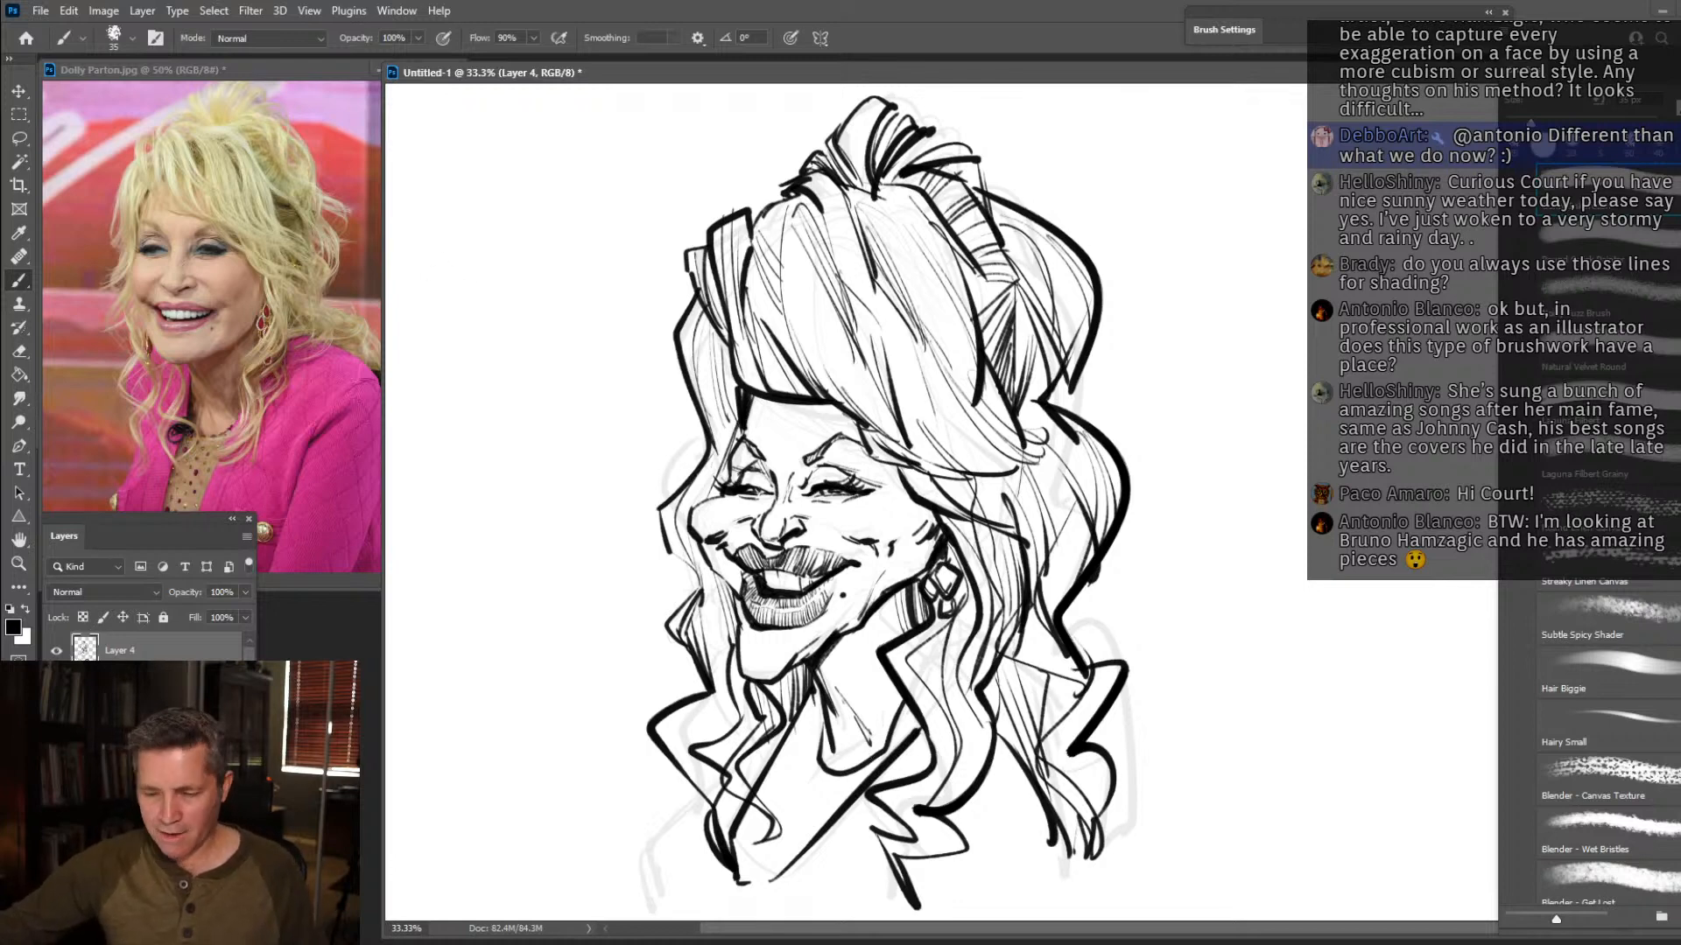
Hide Layer 4 and the rough Dolly sketch layer, and add new blank layers for another caricature.
click(61, 650)
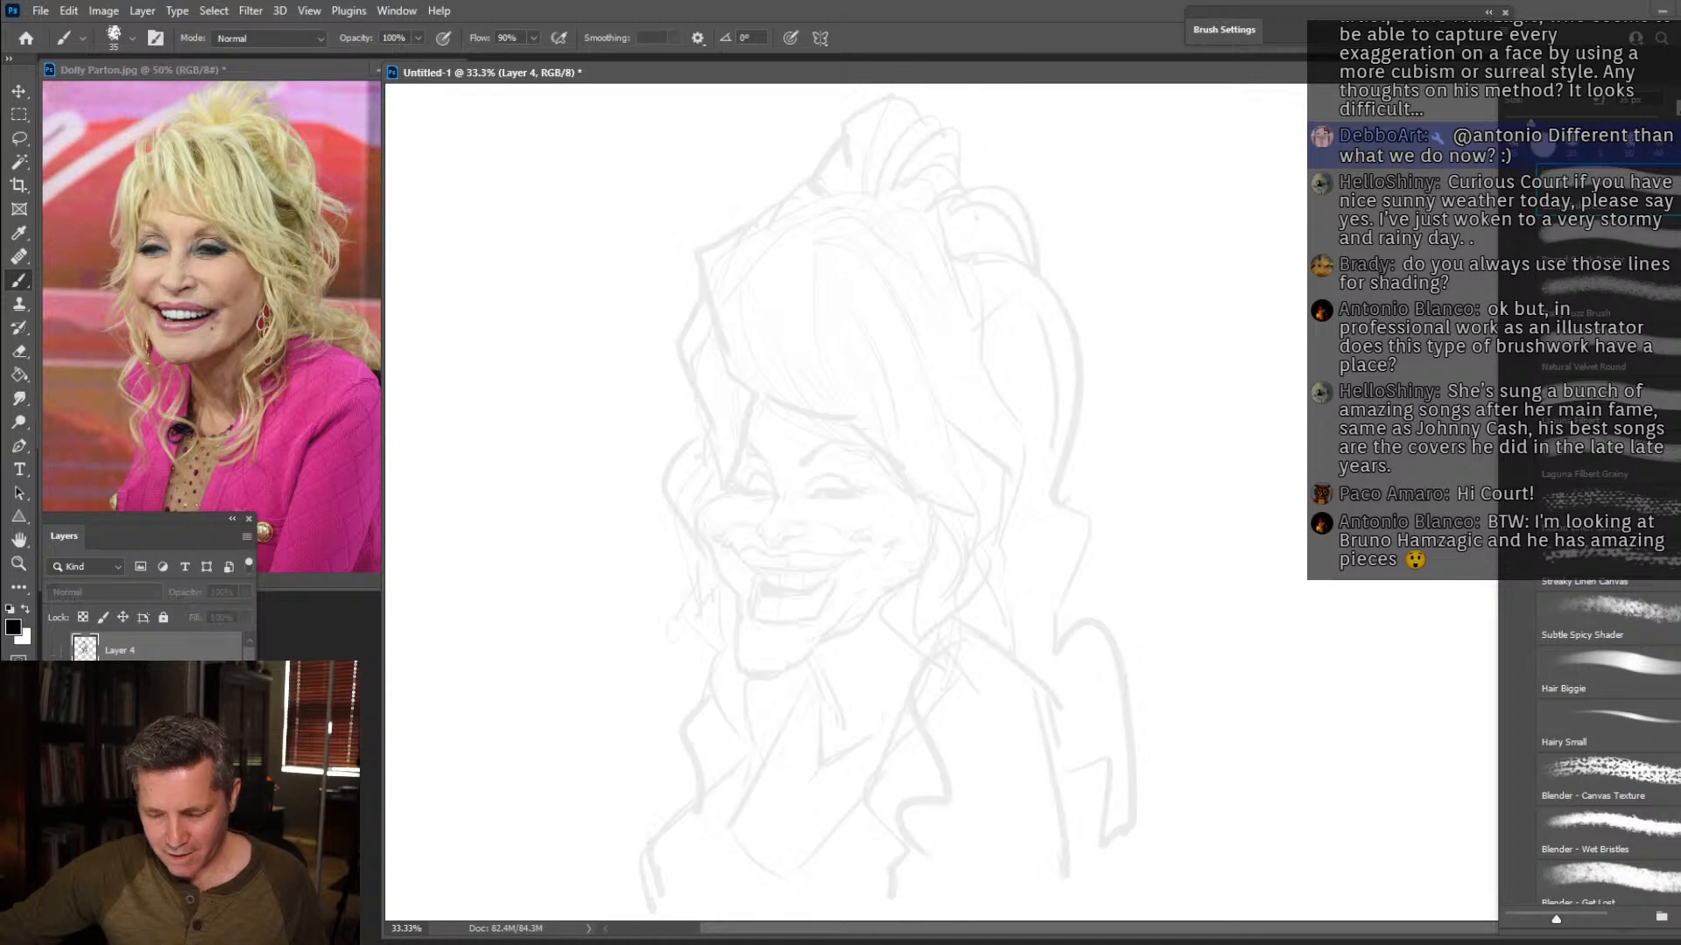
click(58, 684)
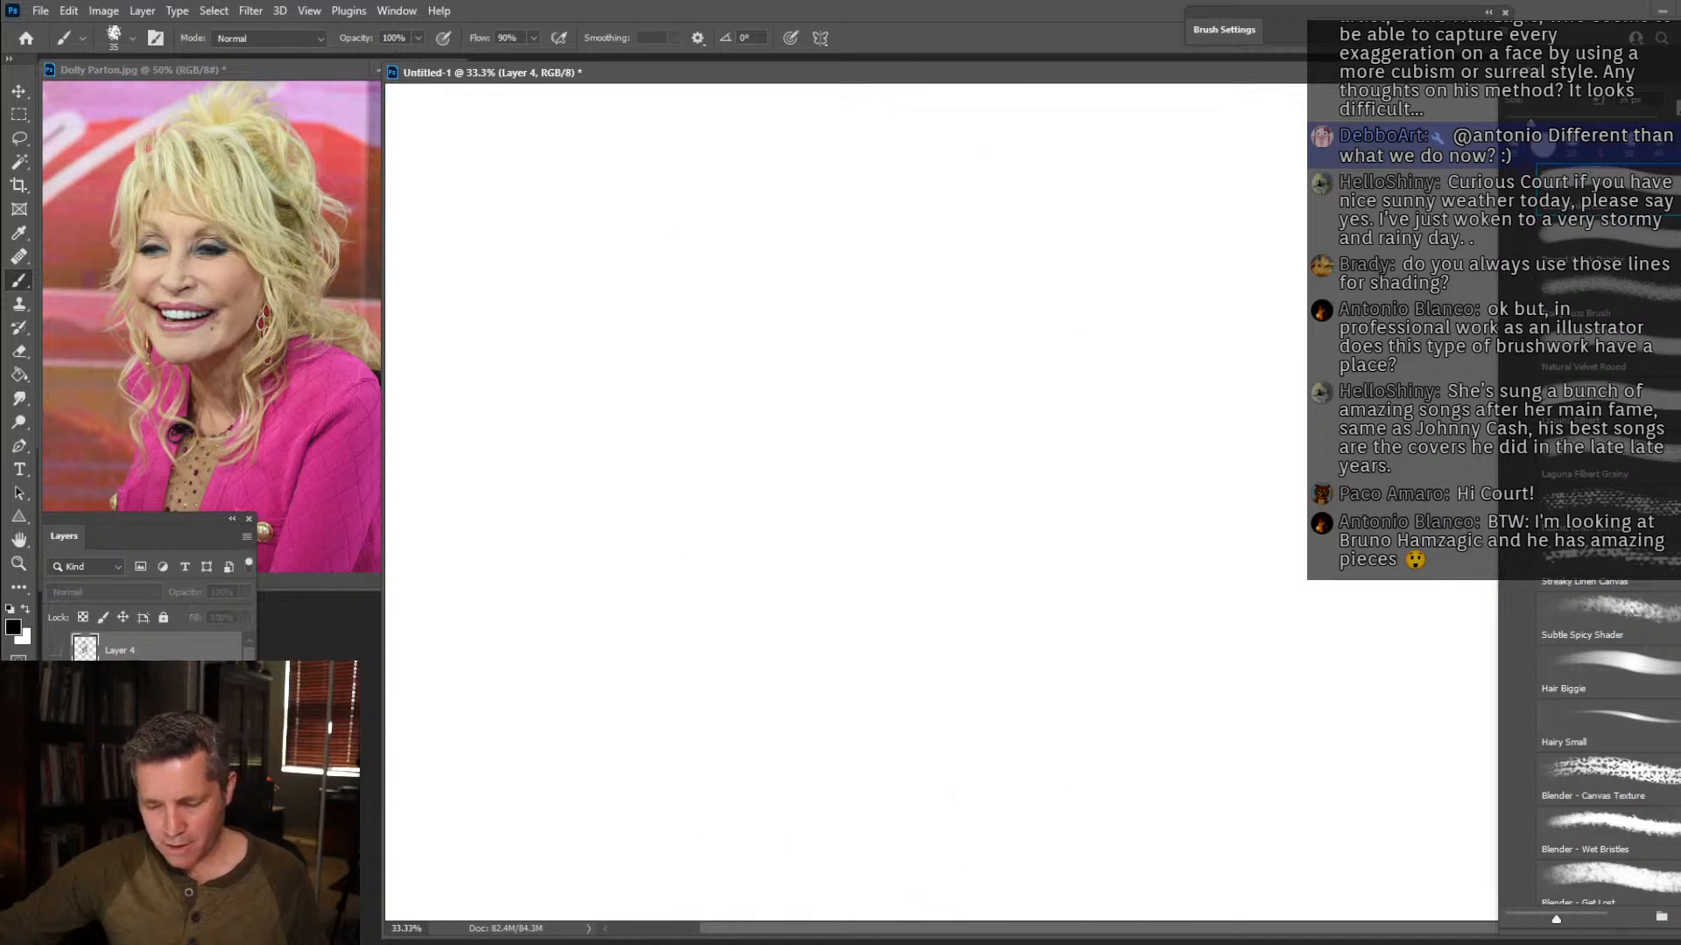
key(ctrl+alt+shift+n)
Move the Dolly Parton reference out of the way, then reposition and enlarge the Lupita Nyong'o photo window beside the canvas.
drag(342, 70, 769, 0)
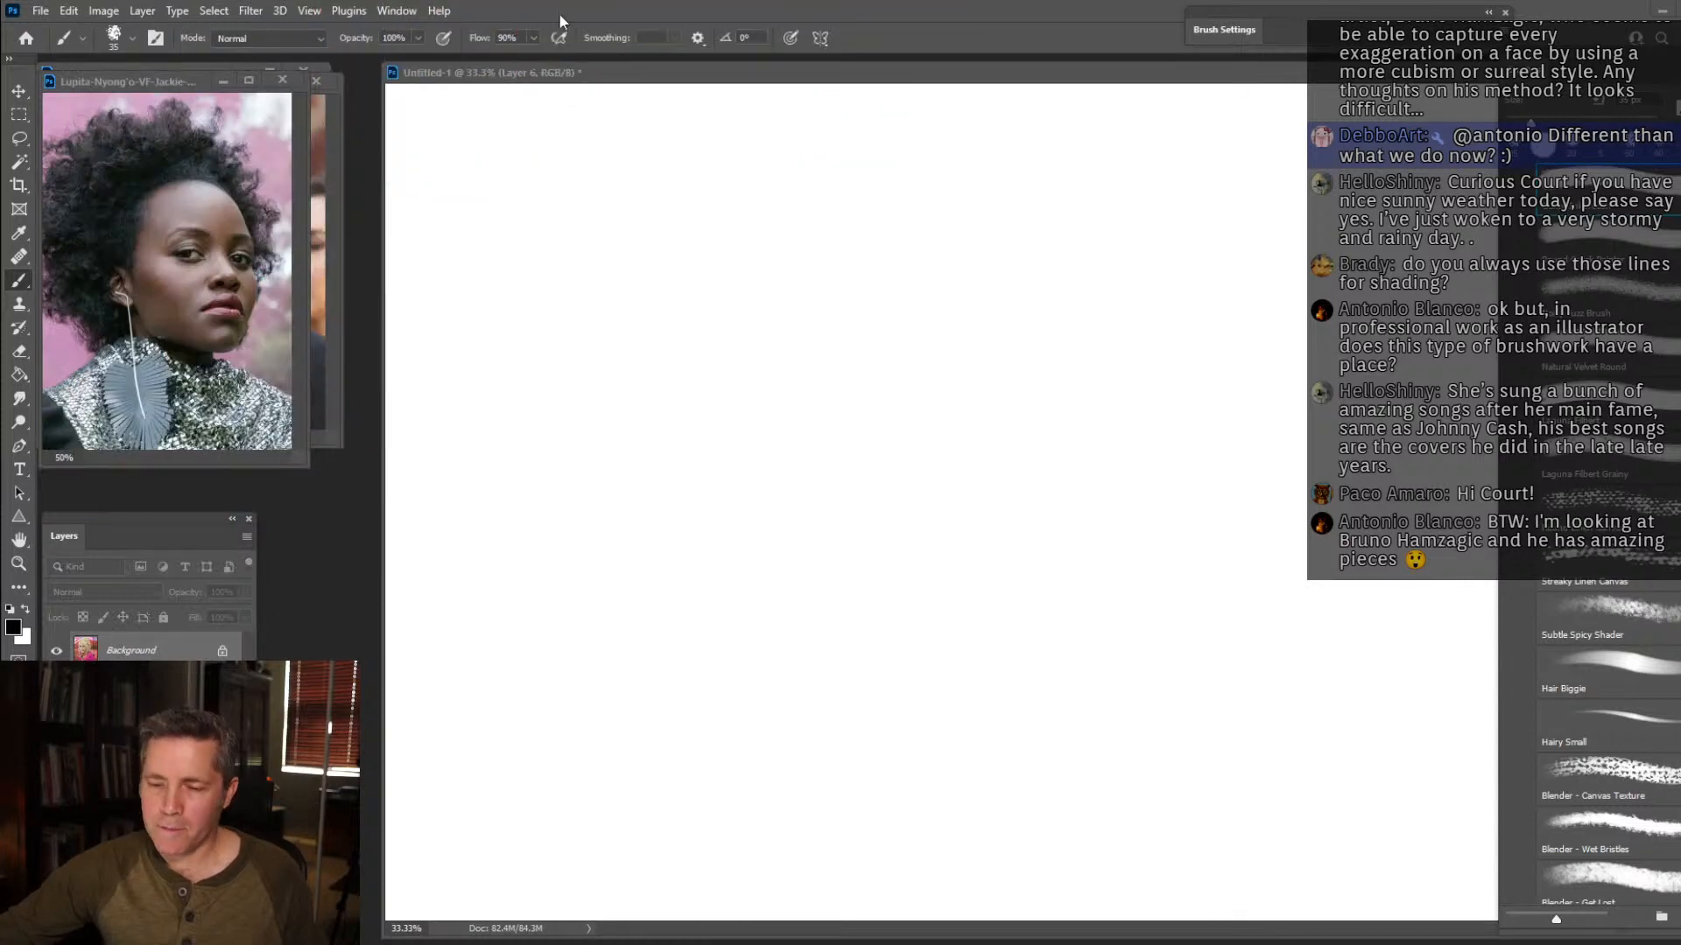
drag(176, 81, 208, 78)
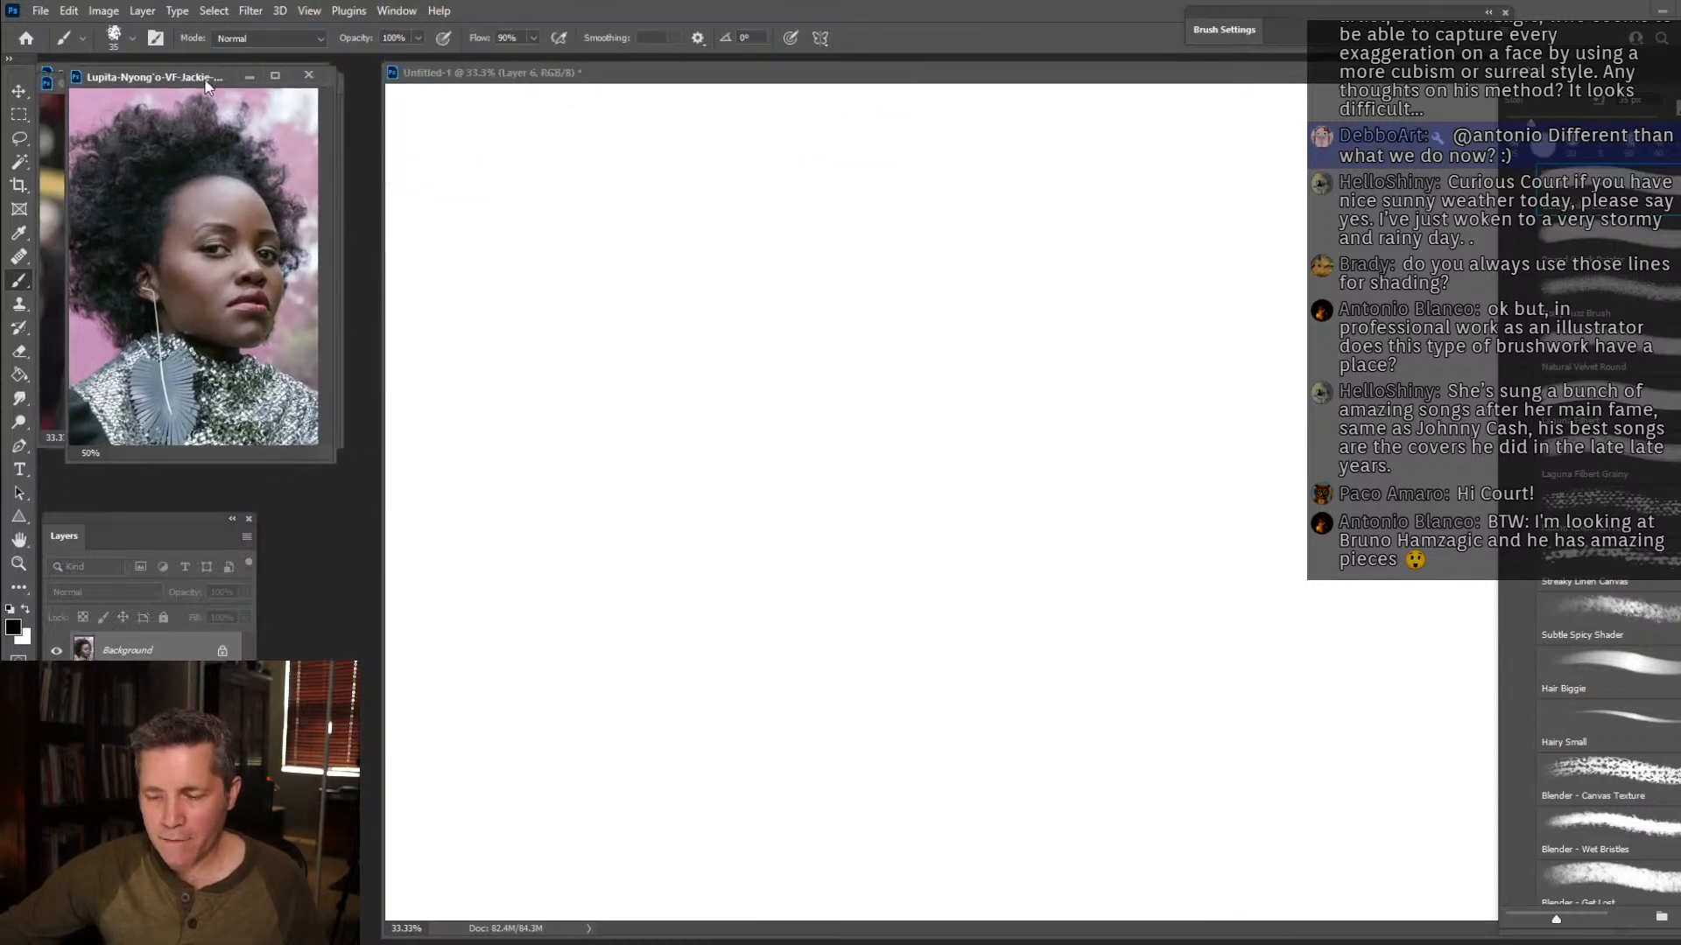
drag(326, 458, 345, 471)
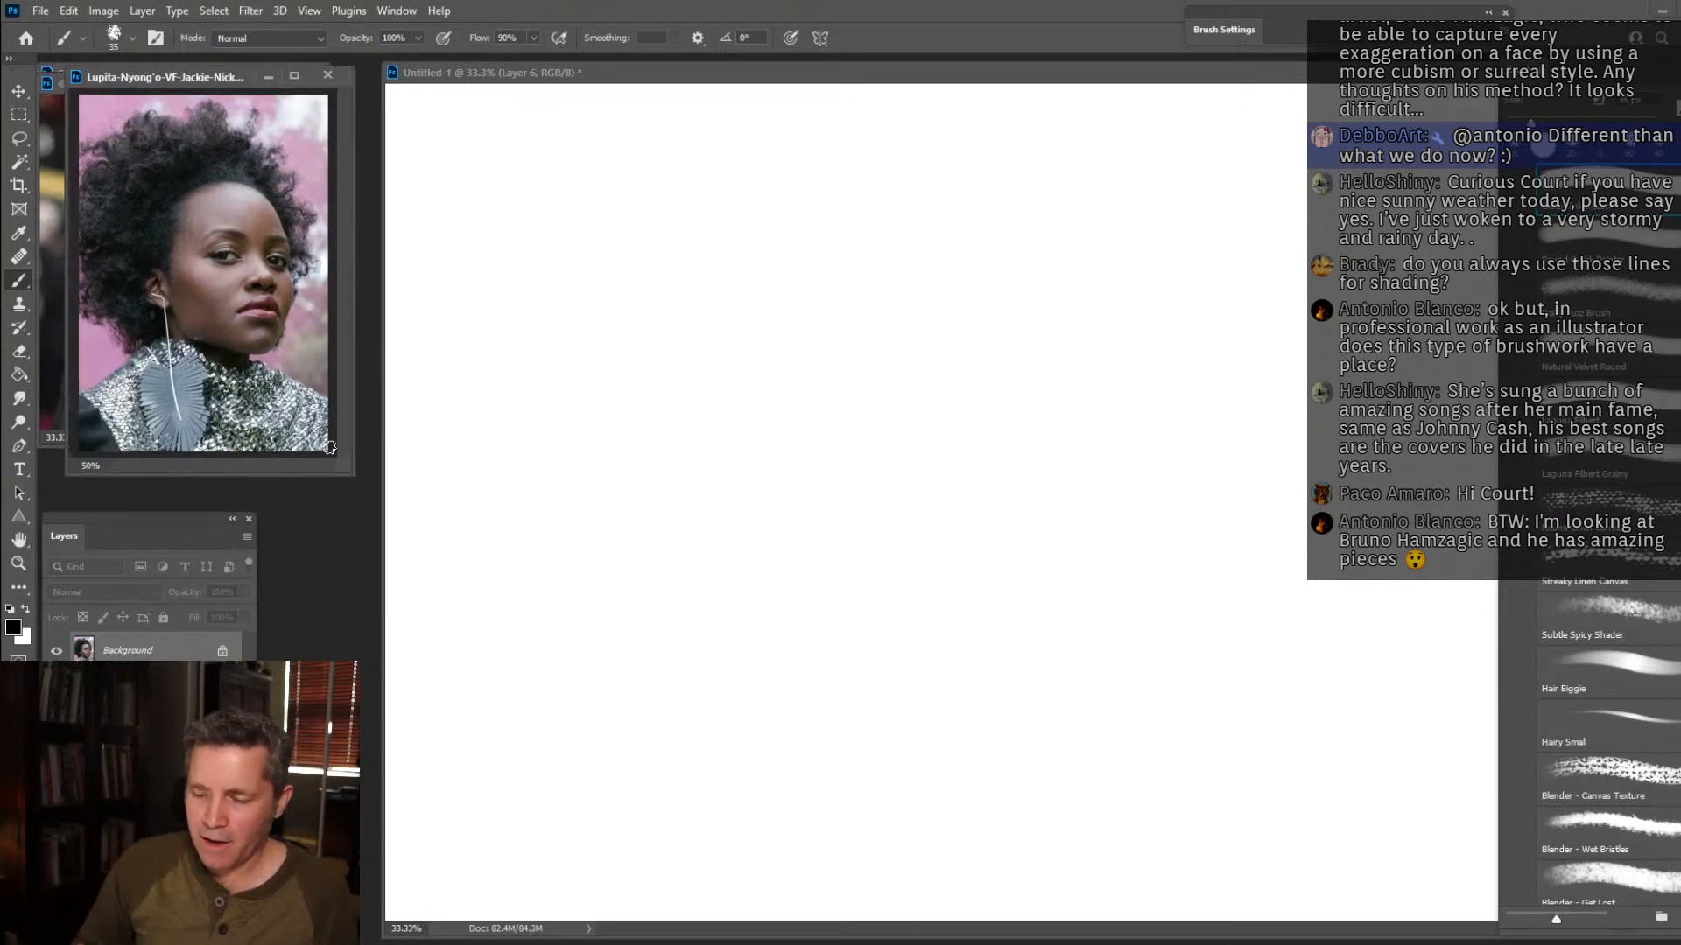
click(20, 564)
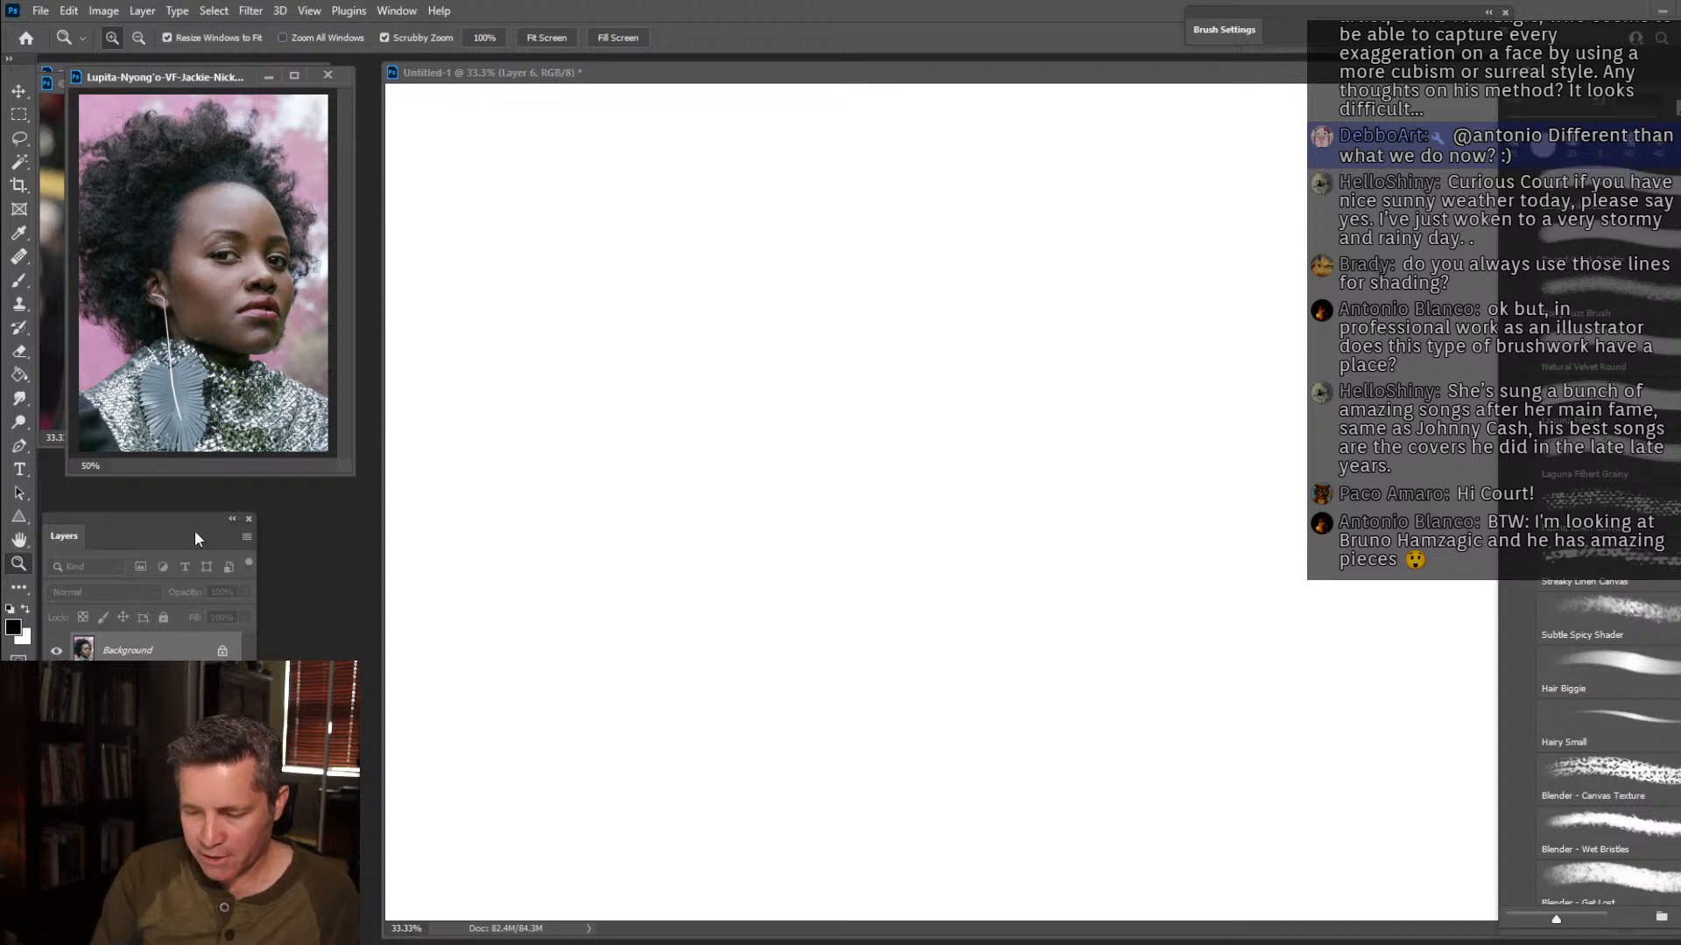
On Layer 5, sketch the large rounded hair mass in thin grey lines, including its arched top and angular rear edge.
click(555, 76)
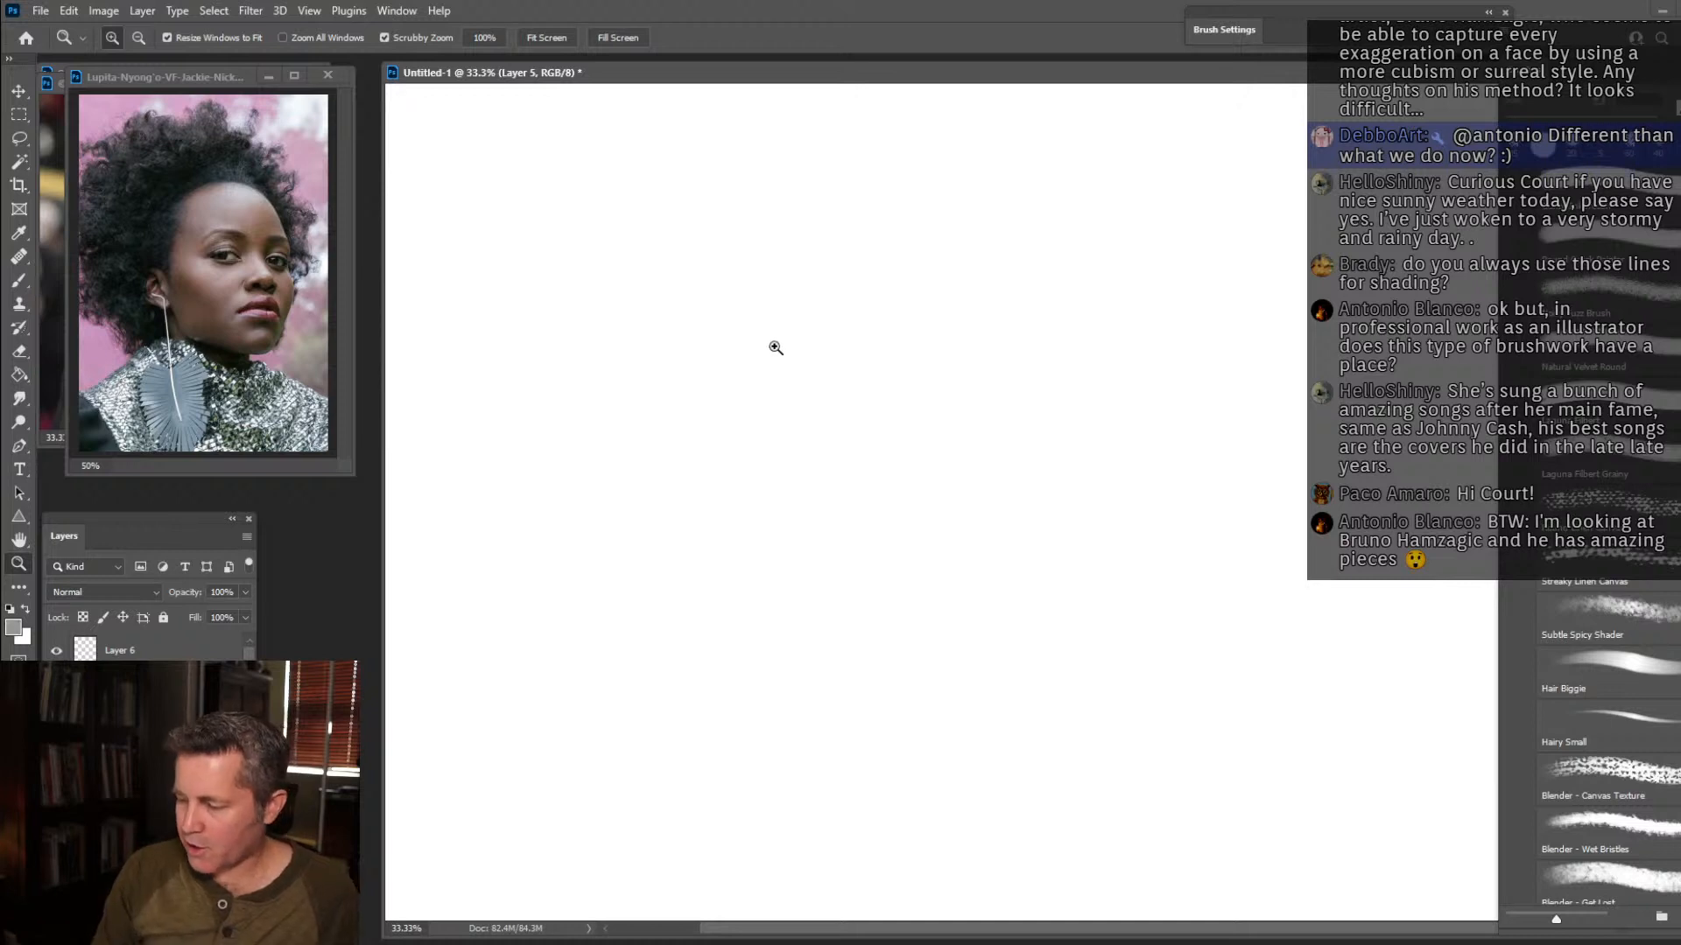
key(b)
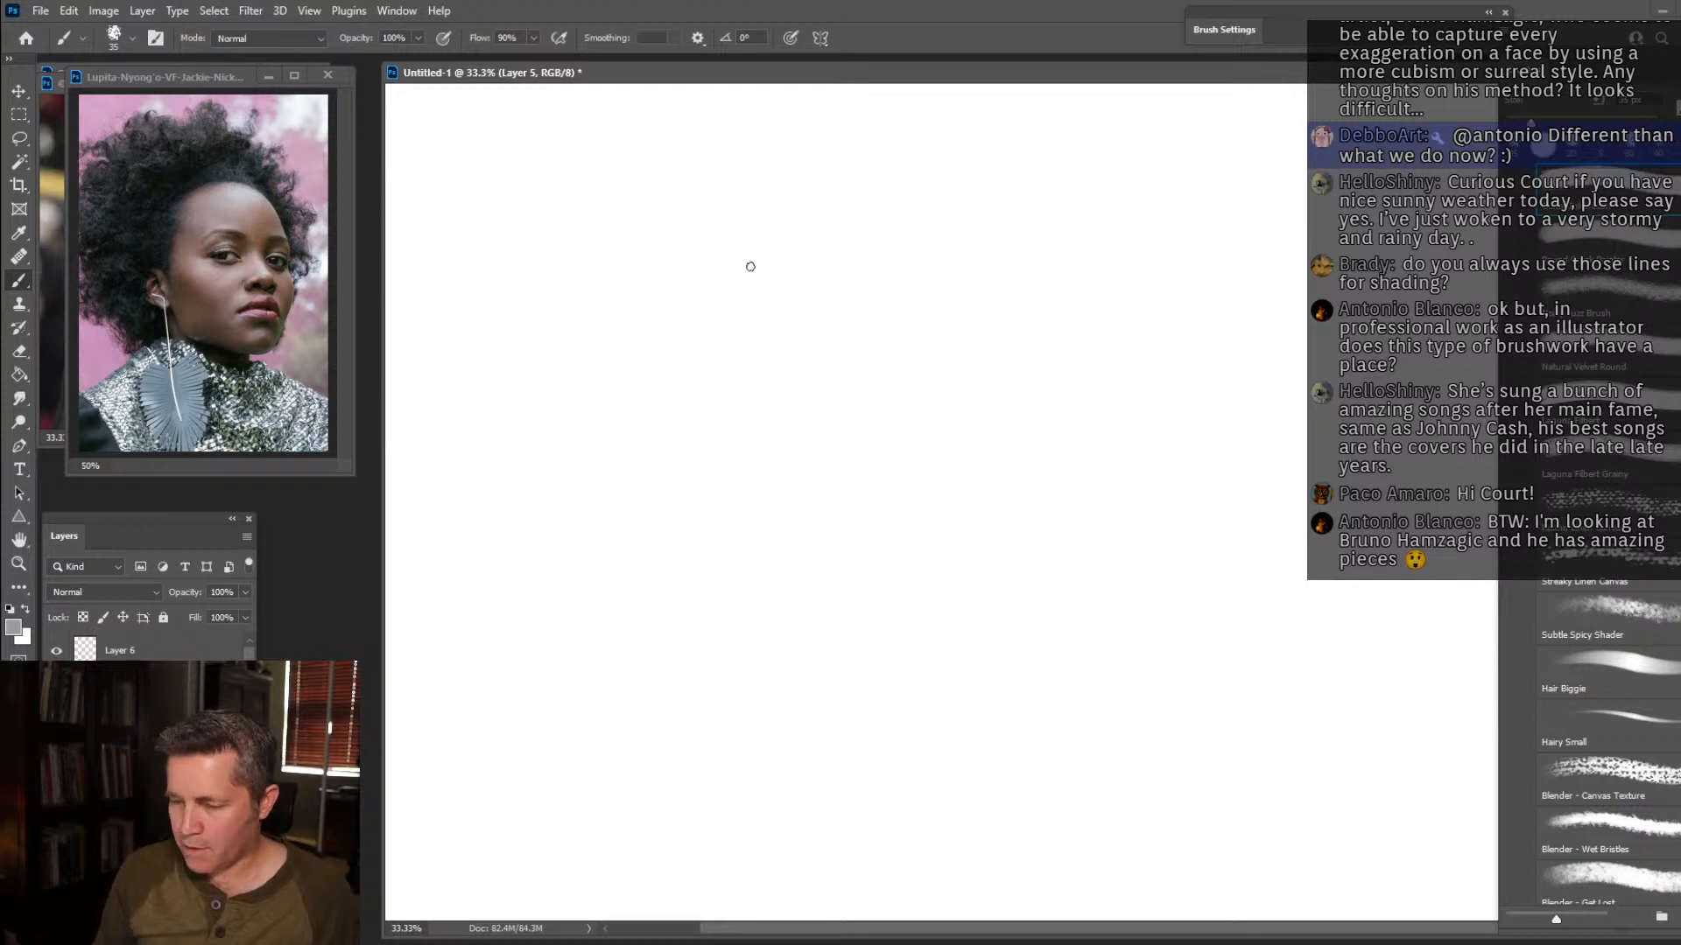
drag(526, 335, 622, 208)
mouse_move(564, 262)
mouse_down()
mouse_move(651, 171)
mouse_move(823, 162)
mouse_up()
mouse_move(474, 357)
mouse_down()
mouse_move(604, 172)
mouse_move(885, 181)
mouse_move(975, 236)
mouse_move(1054, 376)
mouse_up()
mouse_move(991, 236)
mouse_down()
mouse_move(435, 330)
mouse_move(552, 570)
mouse_up()
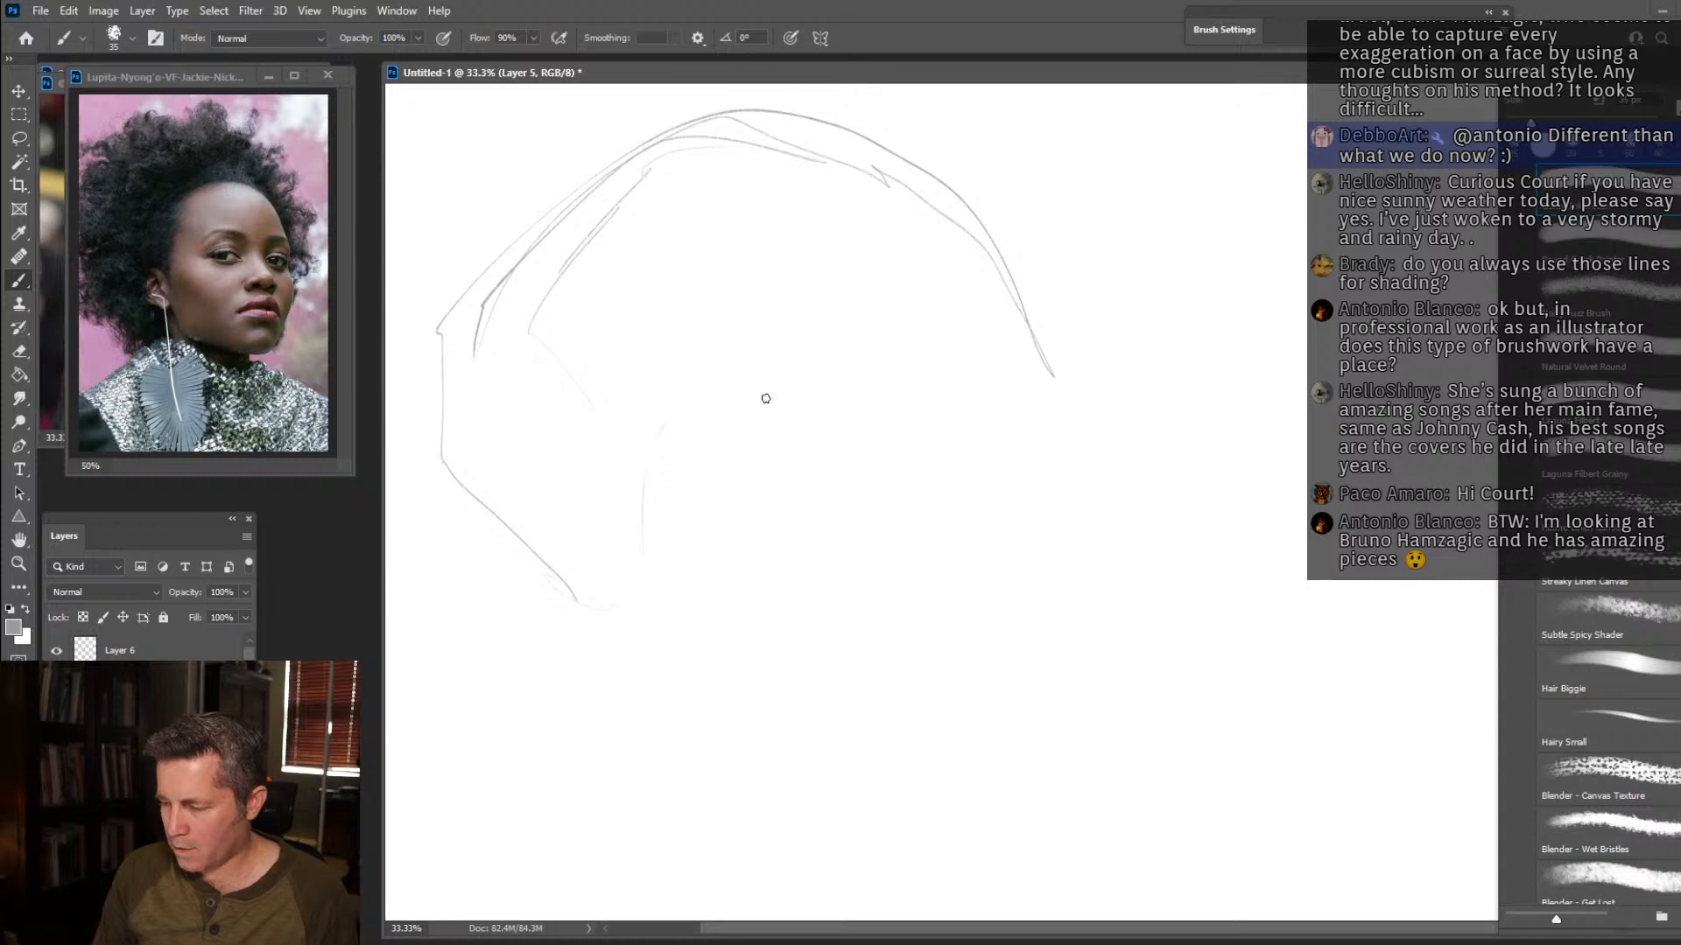
Block in the face below the hair with an arched hairline, straight far side, flat chin line and angled near jaw.
mouse_move(717, 395)
mouse_down()
mouse_move(883, 362)
mouse_move(968, 433)
mouse_move(1014, 529)
mouse_move(1029, 622)
mouse_move(1014, 707)
mouse_move(854, 688)
mouse_up()
drag(971, 670, 735, 668)
drag(901, 676, 698, 678)
mouse_move(1016, 633)
mouse_down()
mouse_move(1005, 439)
mouse_move(1015, 453)
mouse_move(853, 352)
mouse_move(626, 415)
mouse_up()
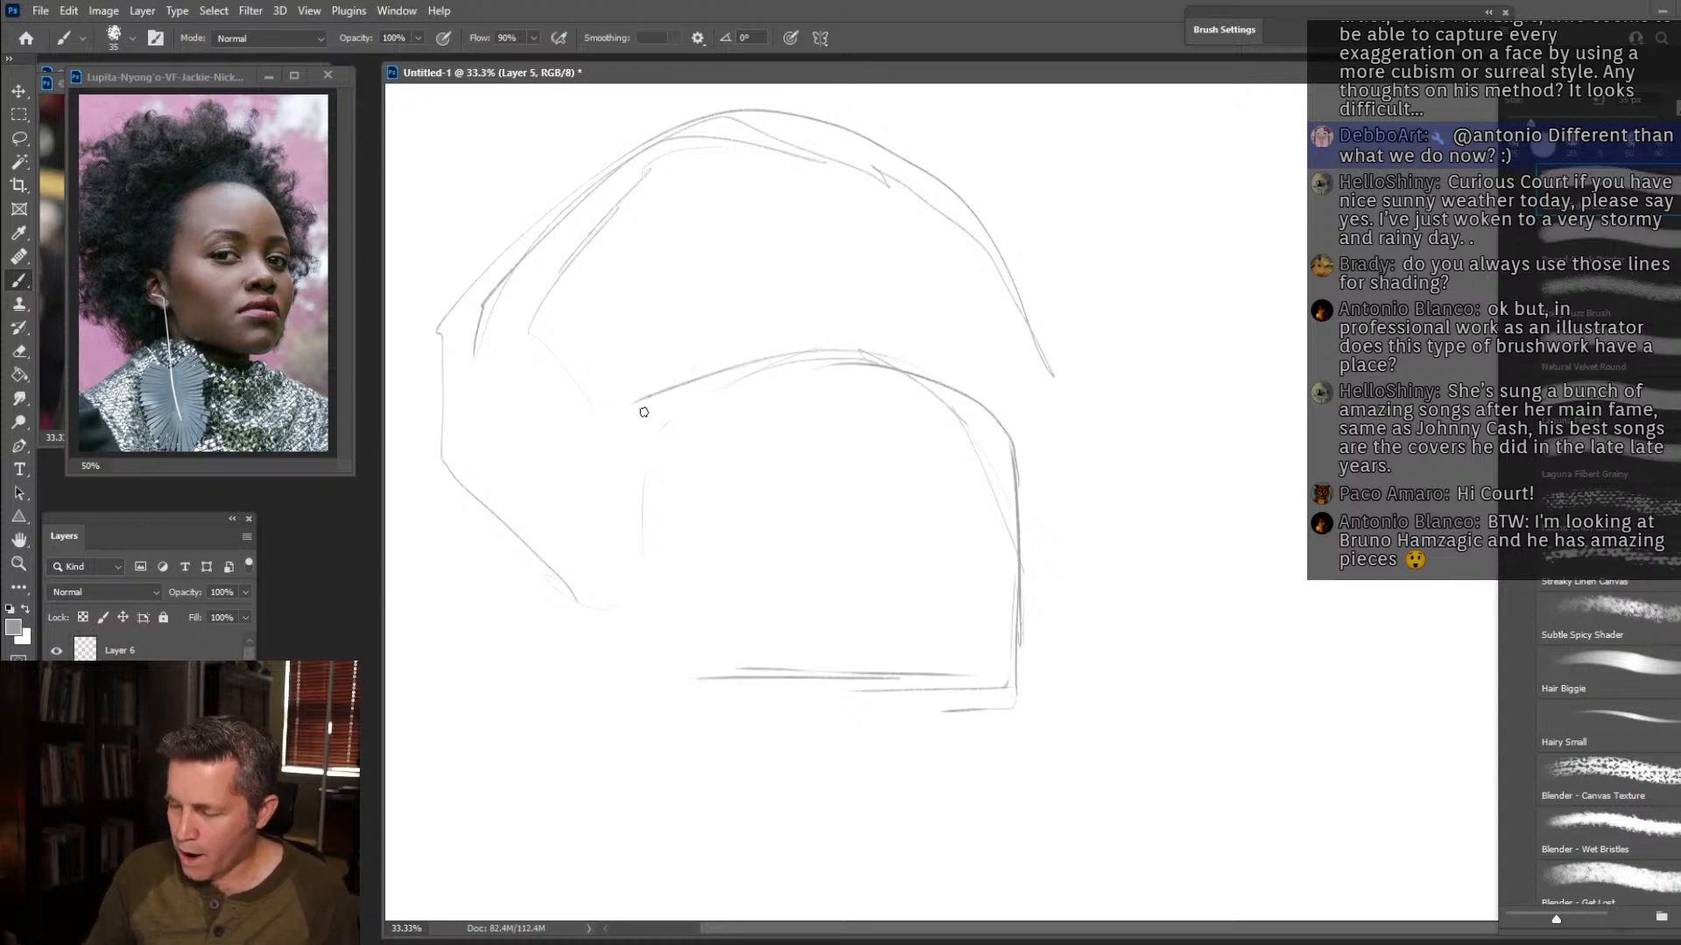
mouse_move(1012, 450)
mouse_down()
mouse_move(954, 390)
mouse_move(638, 405)
mouse_up()
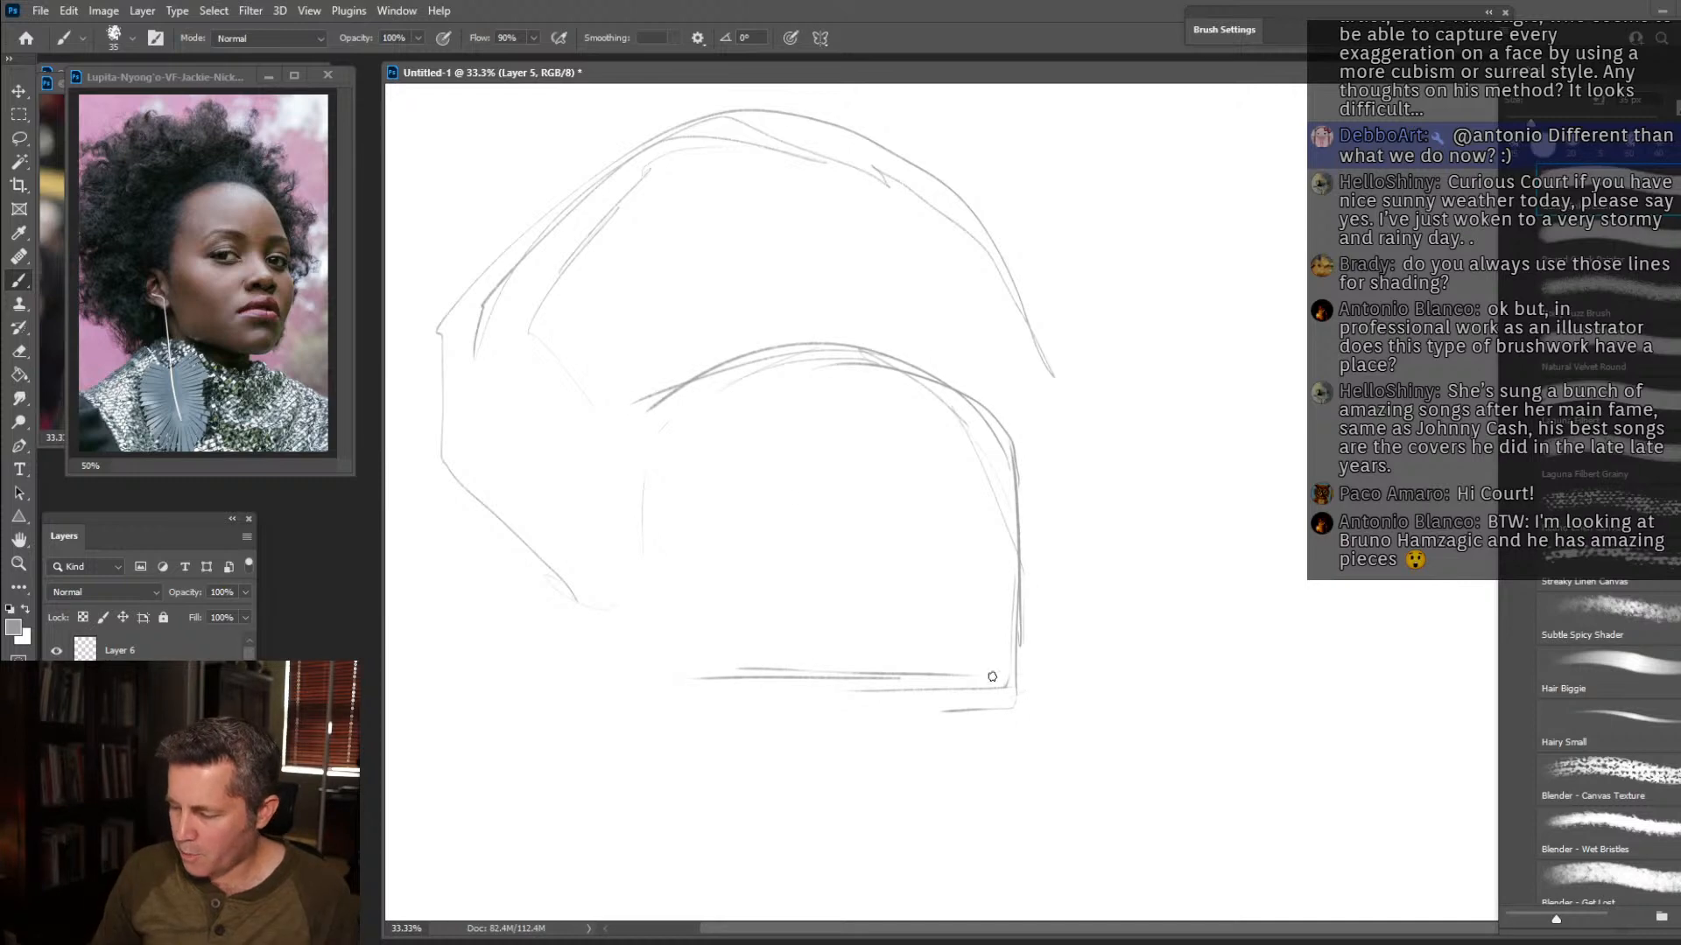
drag(747, 688, 691, 619)
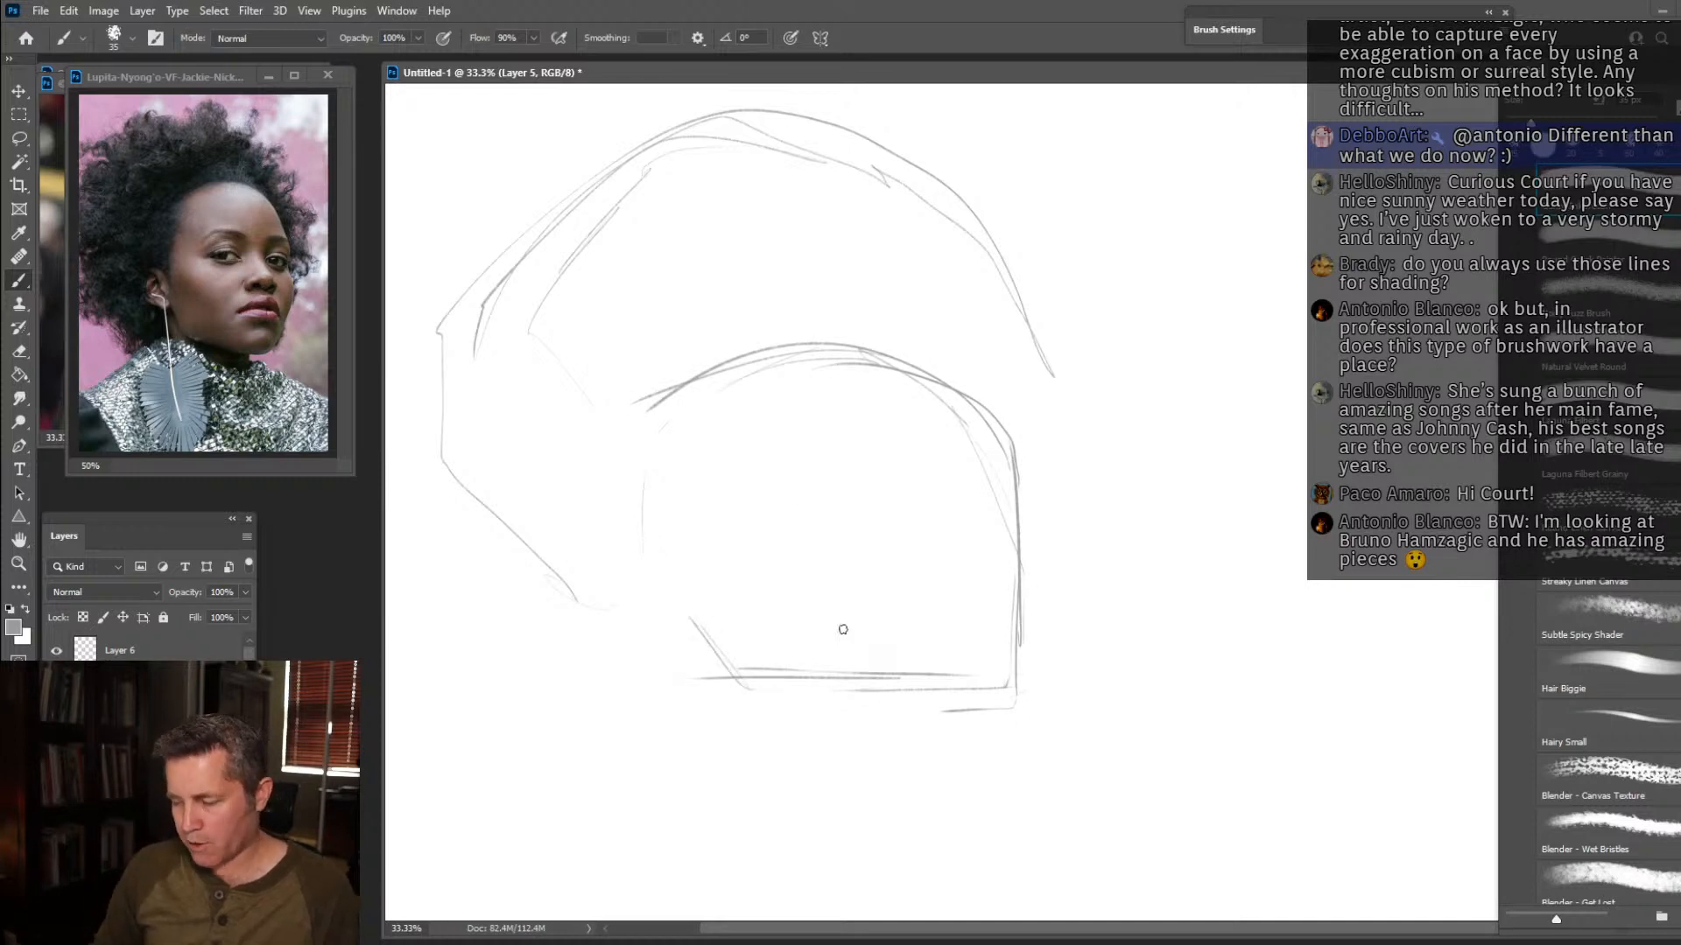
Rough in the near ear and side hairline, and enlarge the outer hair contour around the head.
drag(728, 676, 1022, 670)
mouse_move(716, 655)
mouse_down()
mouse_move(614, 554)
mouse_move(637, 559)
mouse_move(649, 695)
mouse_move(567, 701)
mouse_move(435, 568)
mouse_move(497, 204)
mouse_move(628, 119)
mouse_move(846, 100)
mouse_move(947, 154)
mouse_move(991, 241)
mouse_move(1065, 285)
mouse_move(1075, 390)
mouse_move(1051, 397)
mouse_move(1068, 466)
mouse_move(1031, 527)
mouse_up()
mouse_move(671, 551)
mouse_down()
mouse_move(704, 382)
mouse_move(775, 352)
mouse_move(738, 369)
mouse_move(820, 349)
mouse_move(716, 378)
mouse_move(876, 343)
mouse_move(837, 339)
mouse_move(999, 406)
mouse_move(977, 390)
mouse_move(1022, 525)
mouse_up()
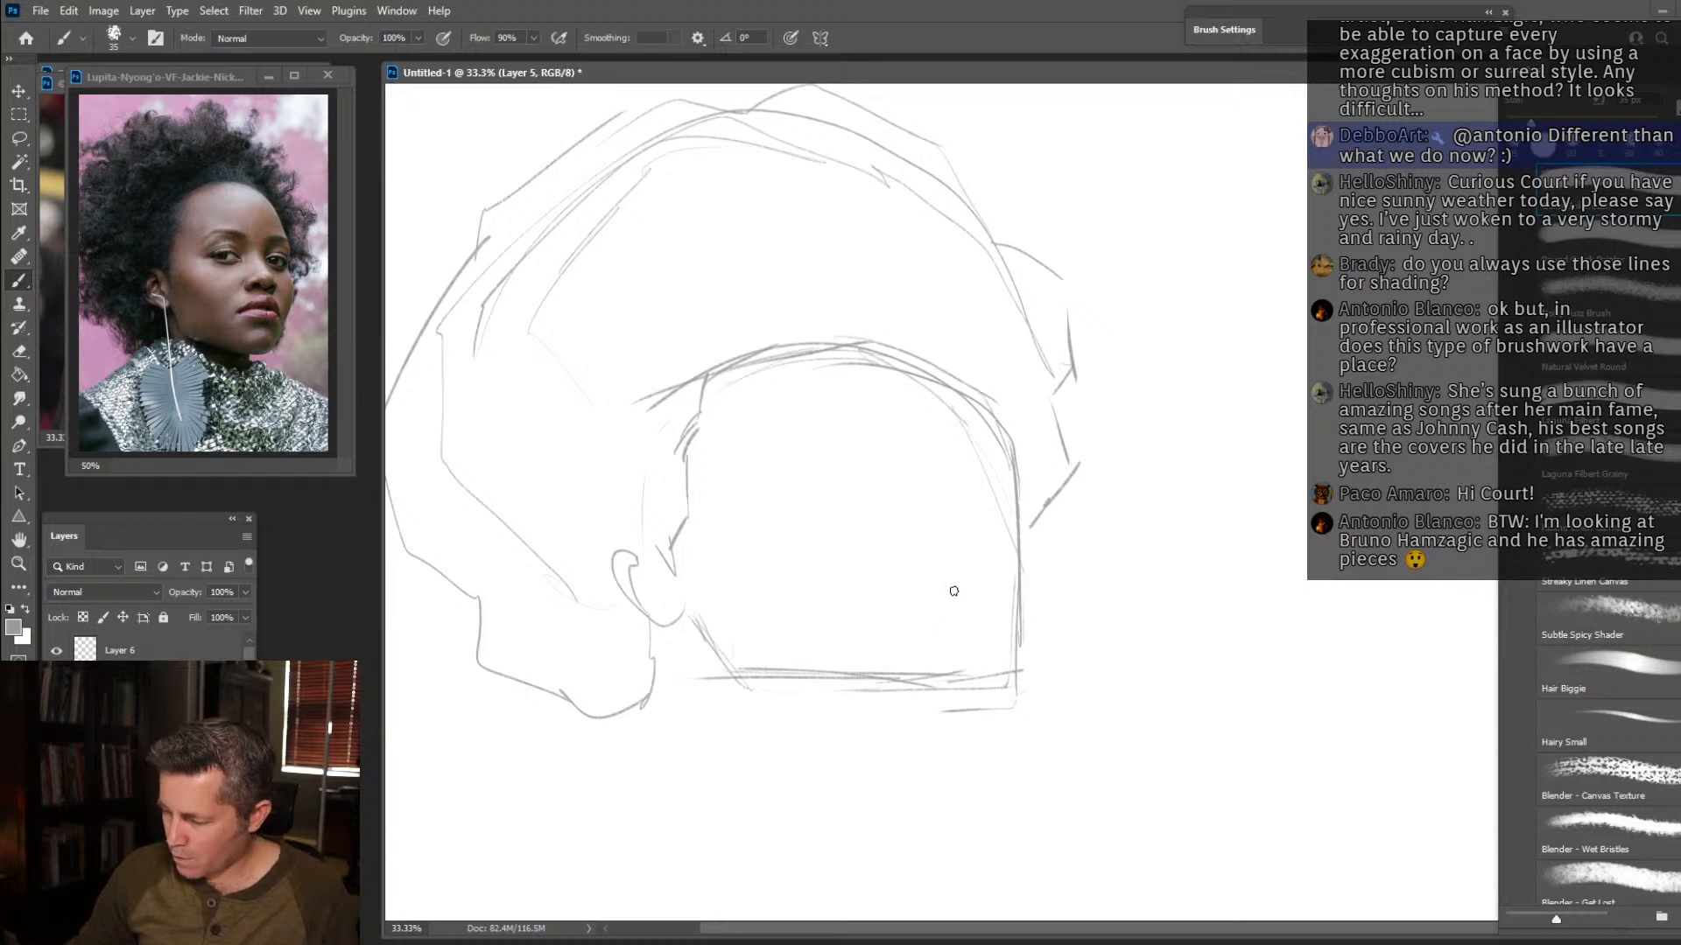
Sketch vertical guides for the mouth area, the far forehead edge and the nose bridge line rising to the hairline.
drag(965, 601, 961, 693)
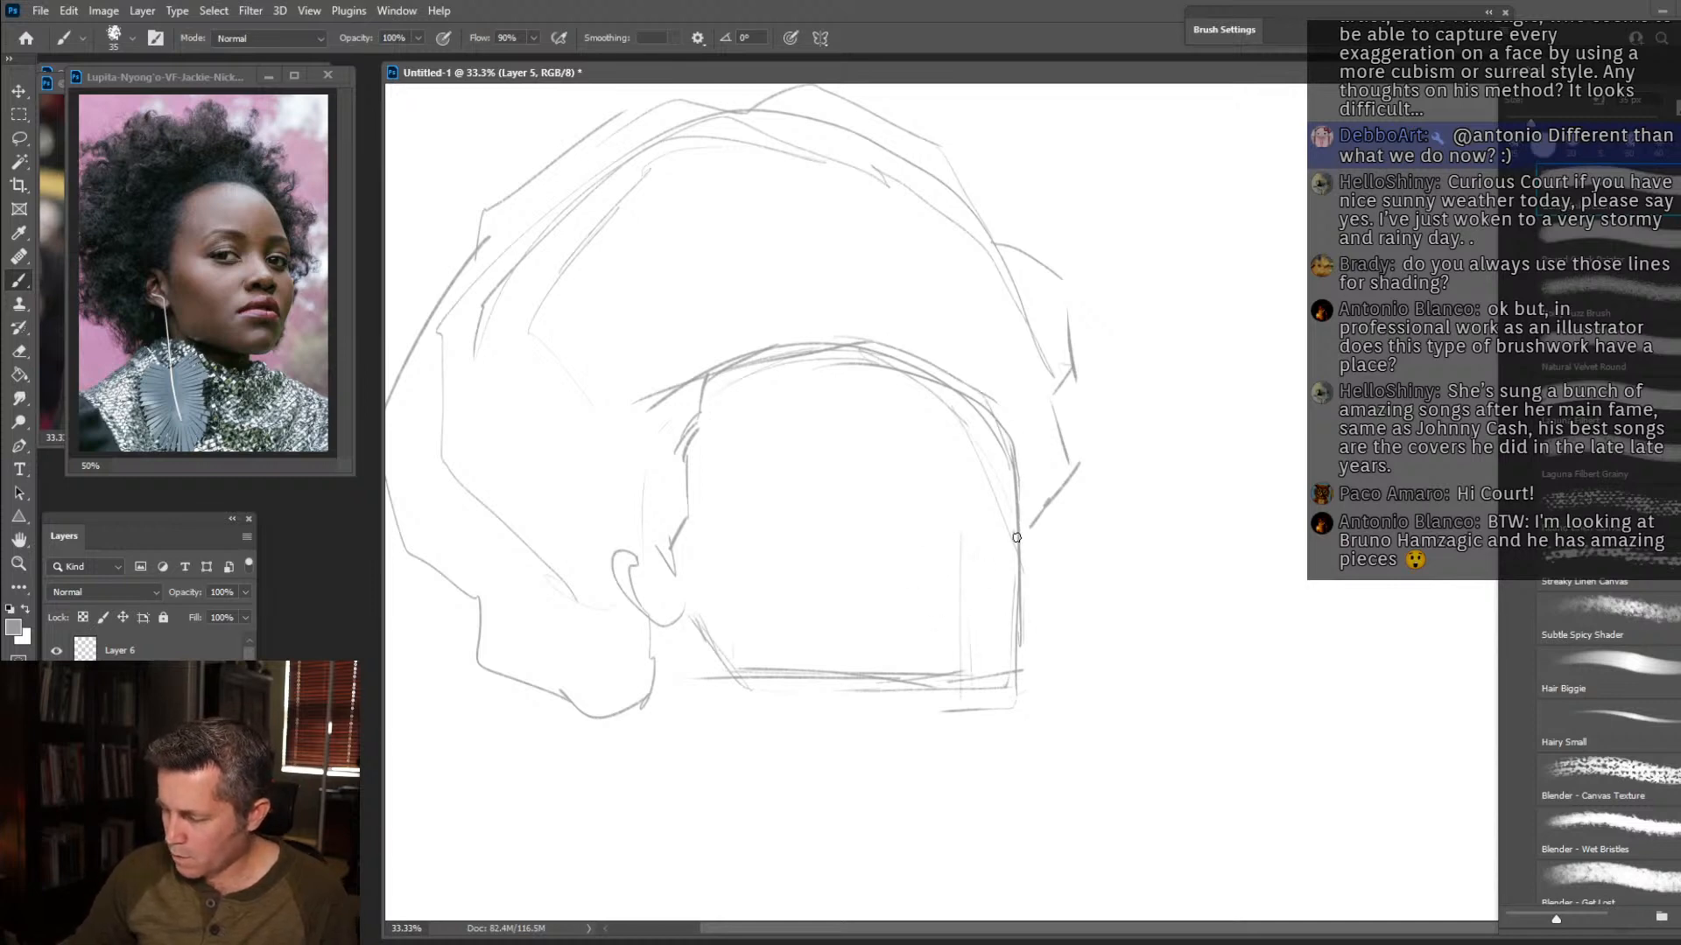
mouse_move(972, 517)
mouse_down()
mouse_move(1031, 551)
mouse_move(970, 421)
mouse_move(916, 362)
mouse_move(855, 338)
mouse_up()
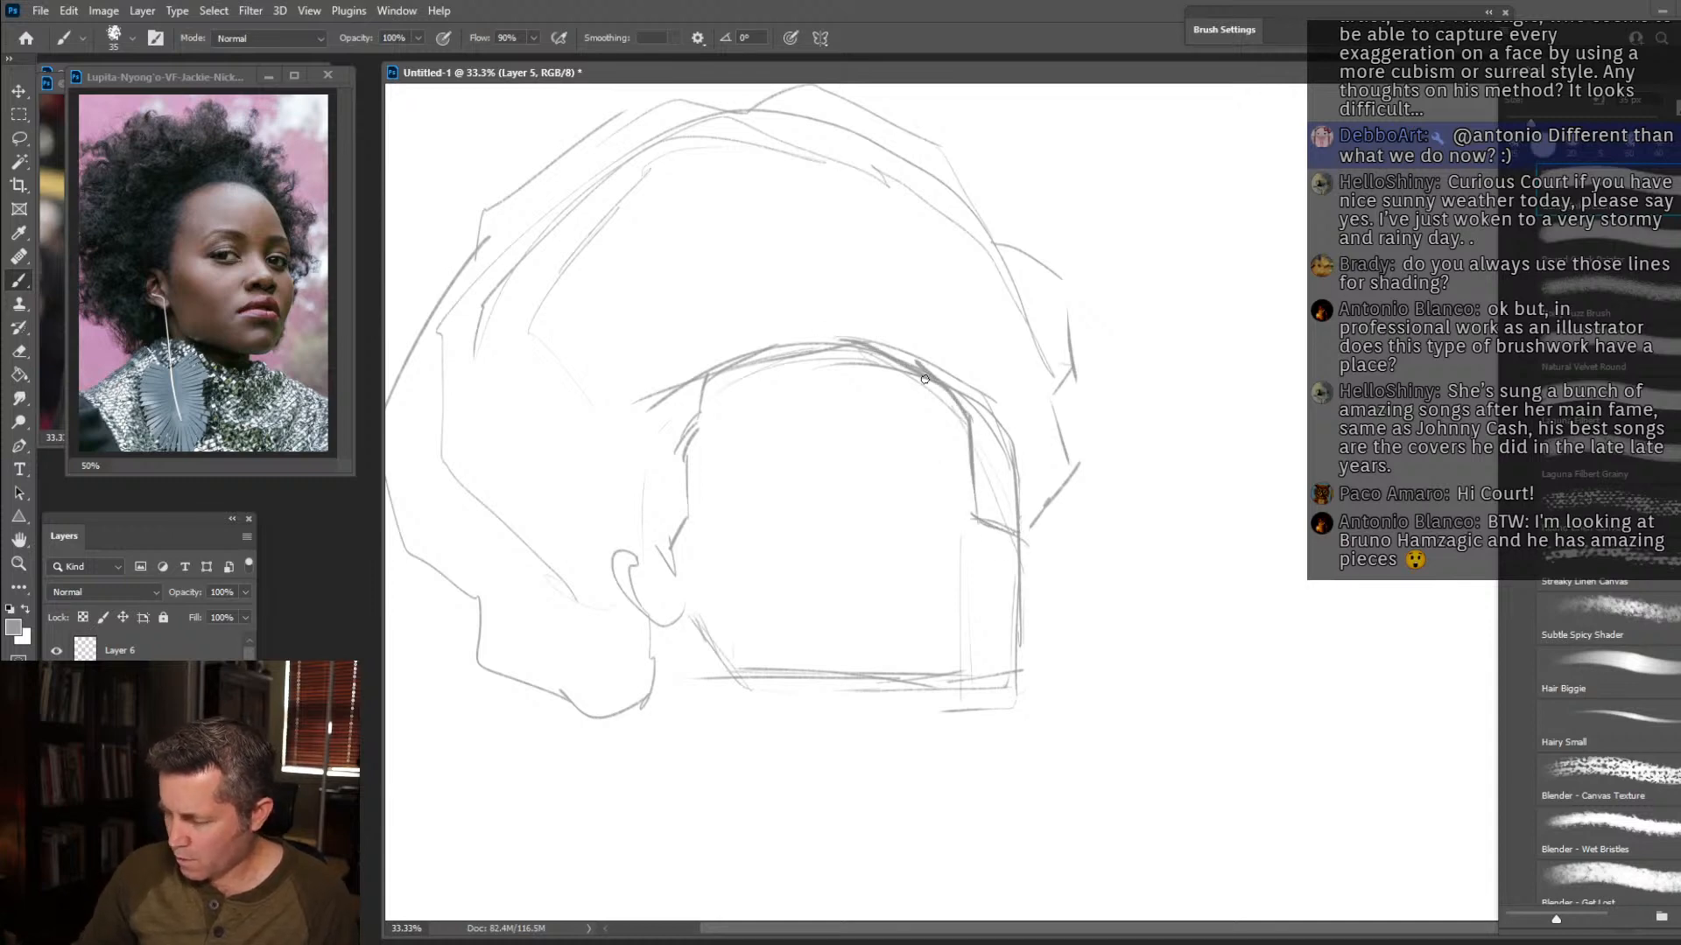
mouse_move(936, 524)
mouse_down()
mouse_move(911, 463)
mouse_move(911, 480)
mouse_move(842, 350)
mouse_up()
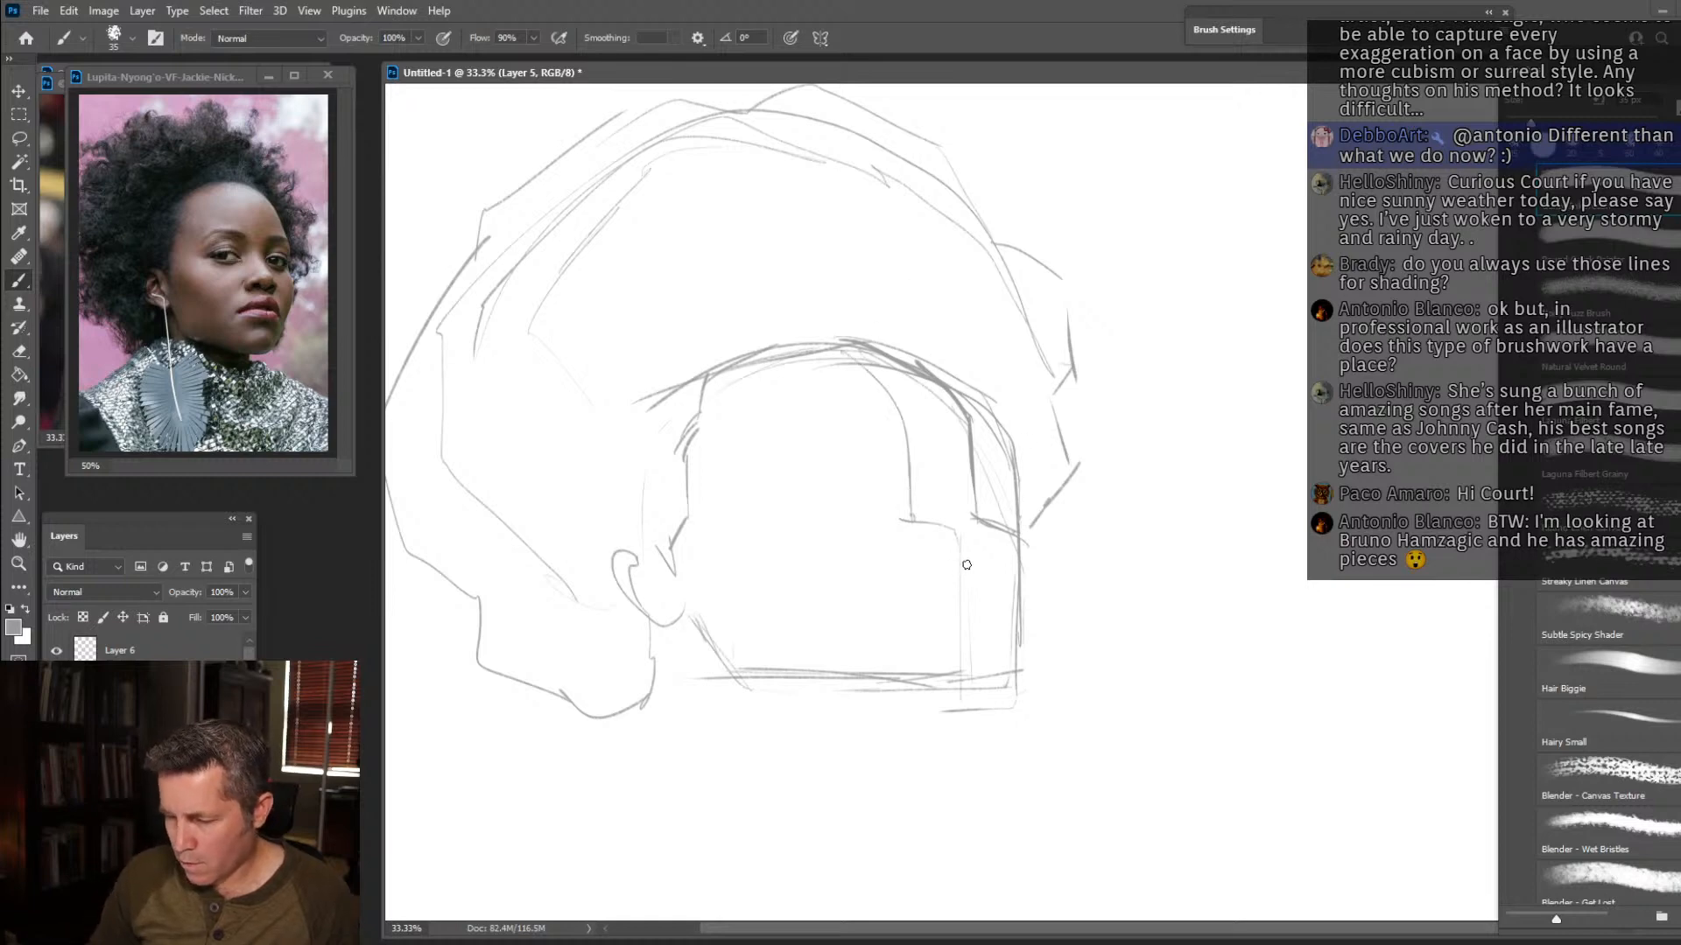
Sketch the full, wide lips close to the face's far edge, with the parting line and darkened corners.
drag(954, 536, 963, 662)
drag(902, 574, 972, 545)
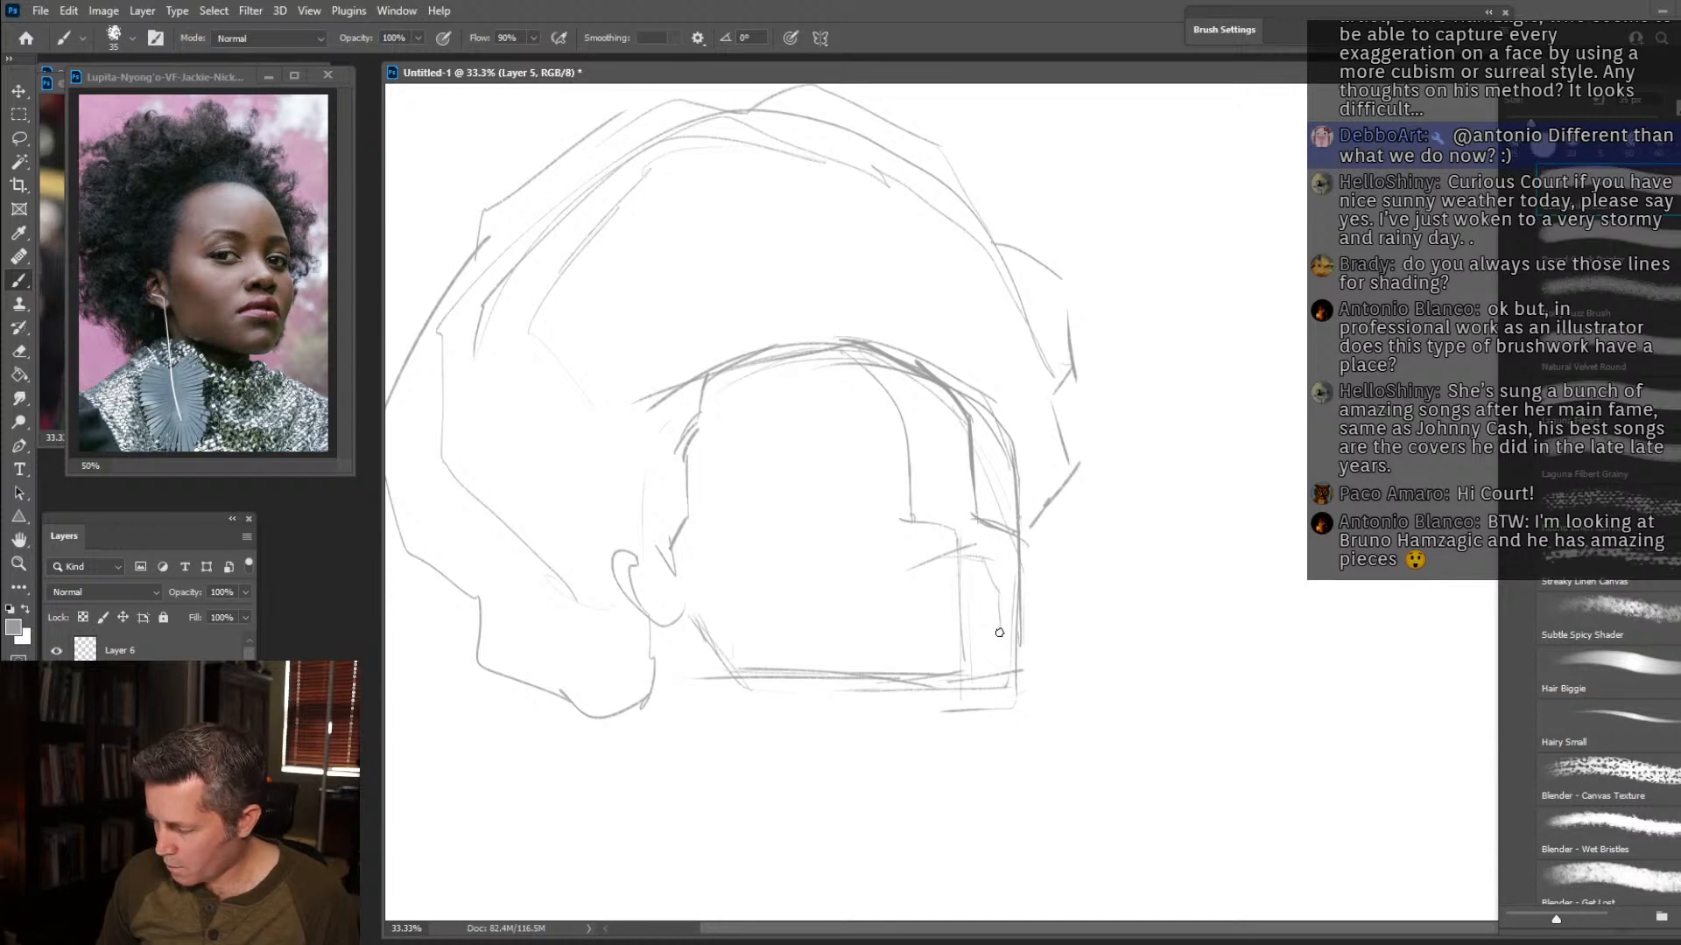
mouse_move(984, 632)
mouse_down()
mouse_move(866, 630)
mouse_move(918, 636)
mouse_move(852, 617)
mouse_move(864, 594)
mouse_move(849, 610)
mouse_move(943, 553)
mouse_move(983, 553)
mouse_up()
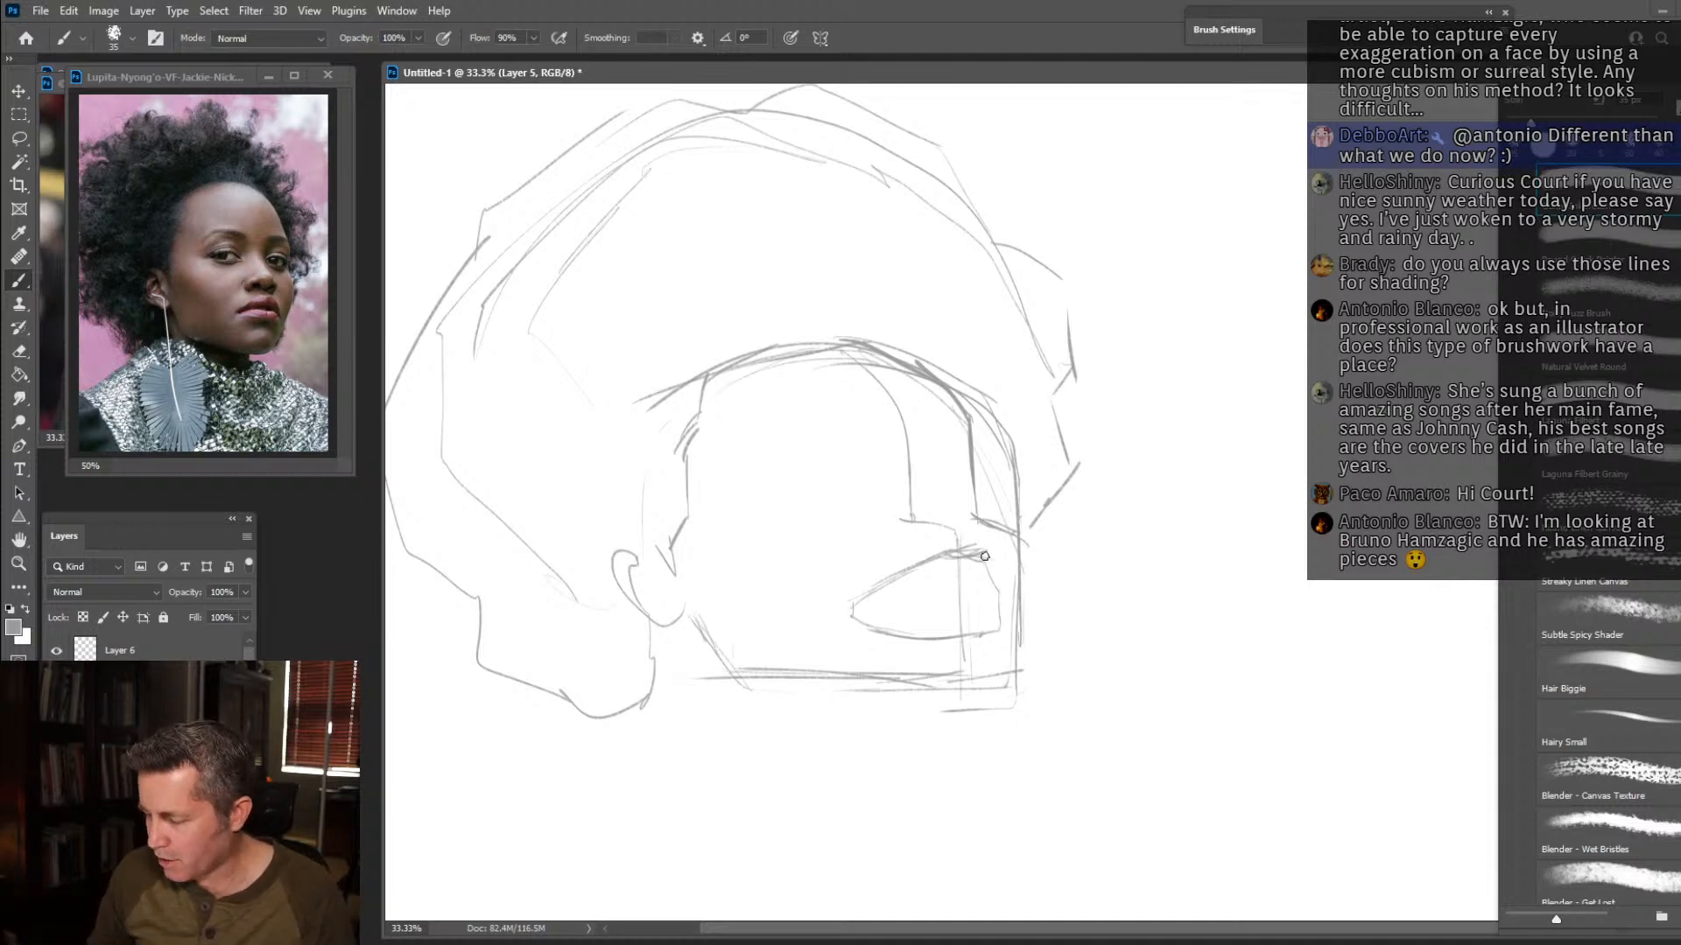
mouse_move(987, 592)
mouse_down()
mouse_move(875, 613)
mouse_move(874, 594)
mouse_move(925, 568)
mouse_up()
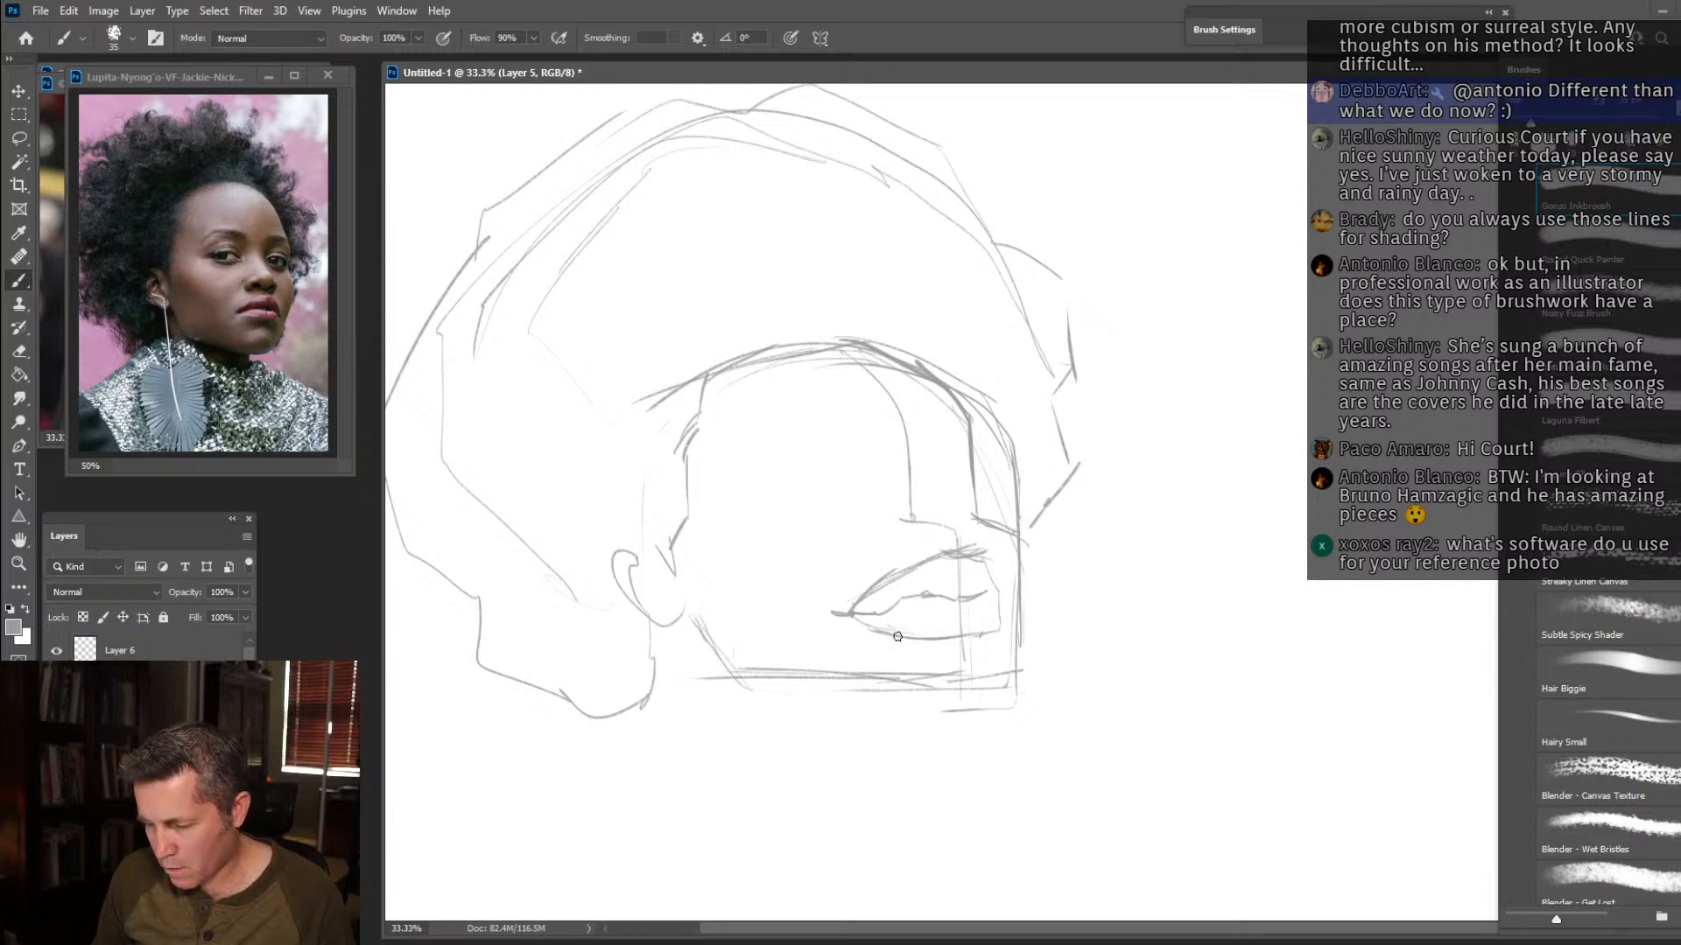
mouse_move(863, 625)
mouse_down()
mouse_move(990, 643)
mouse_move(980, 597)
mouse_move(1010, 614)
mouse_move(963, 551)
mouse_move(881, 585)
mouse_up()
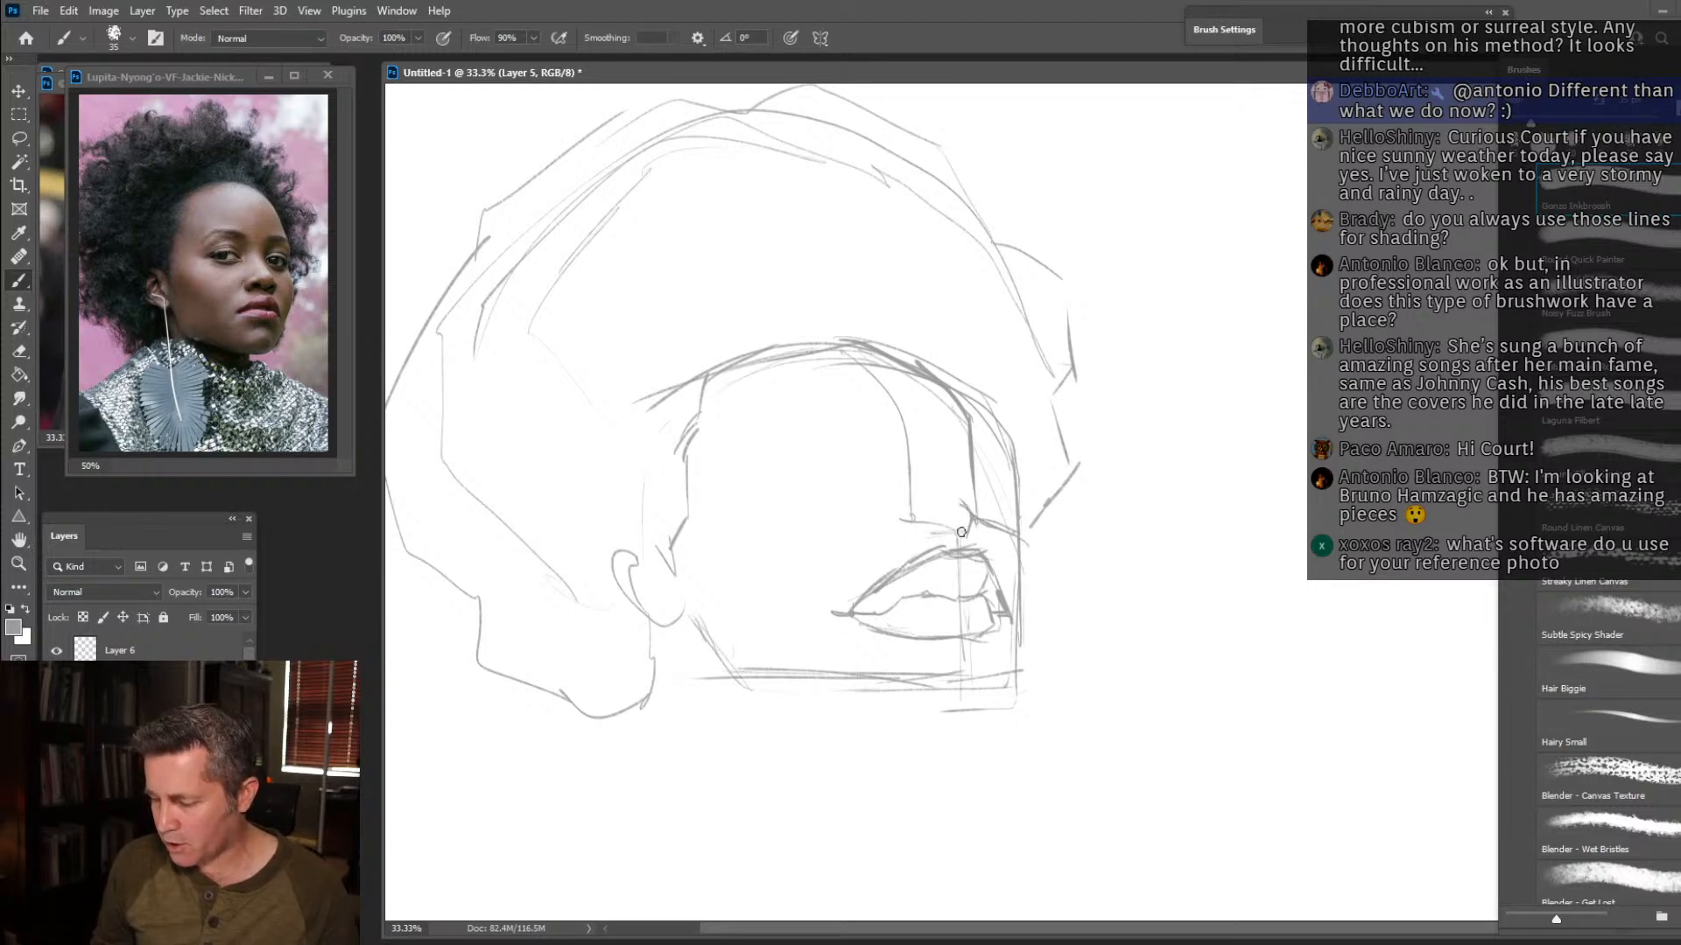
Define the underside of the nose and draw the far eye beside the nose bridge.
drag(960, 527, 910, 529)
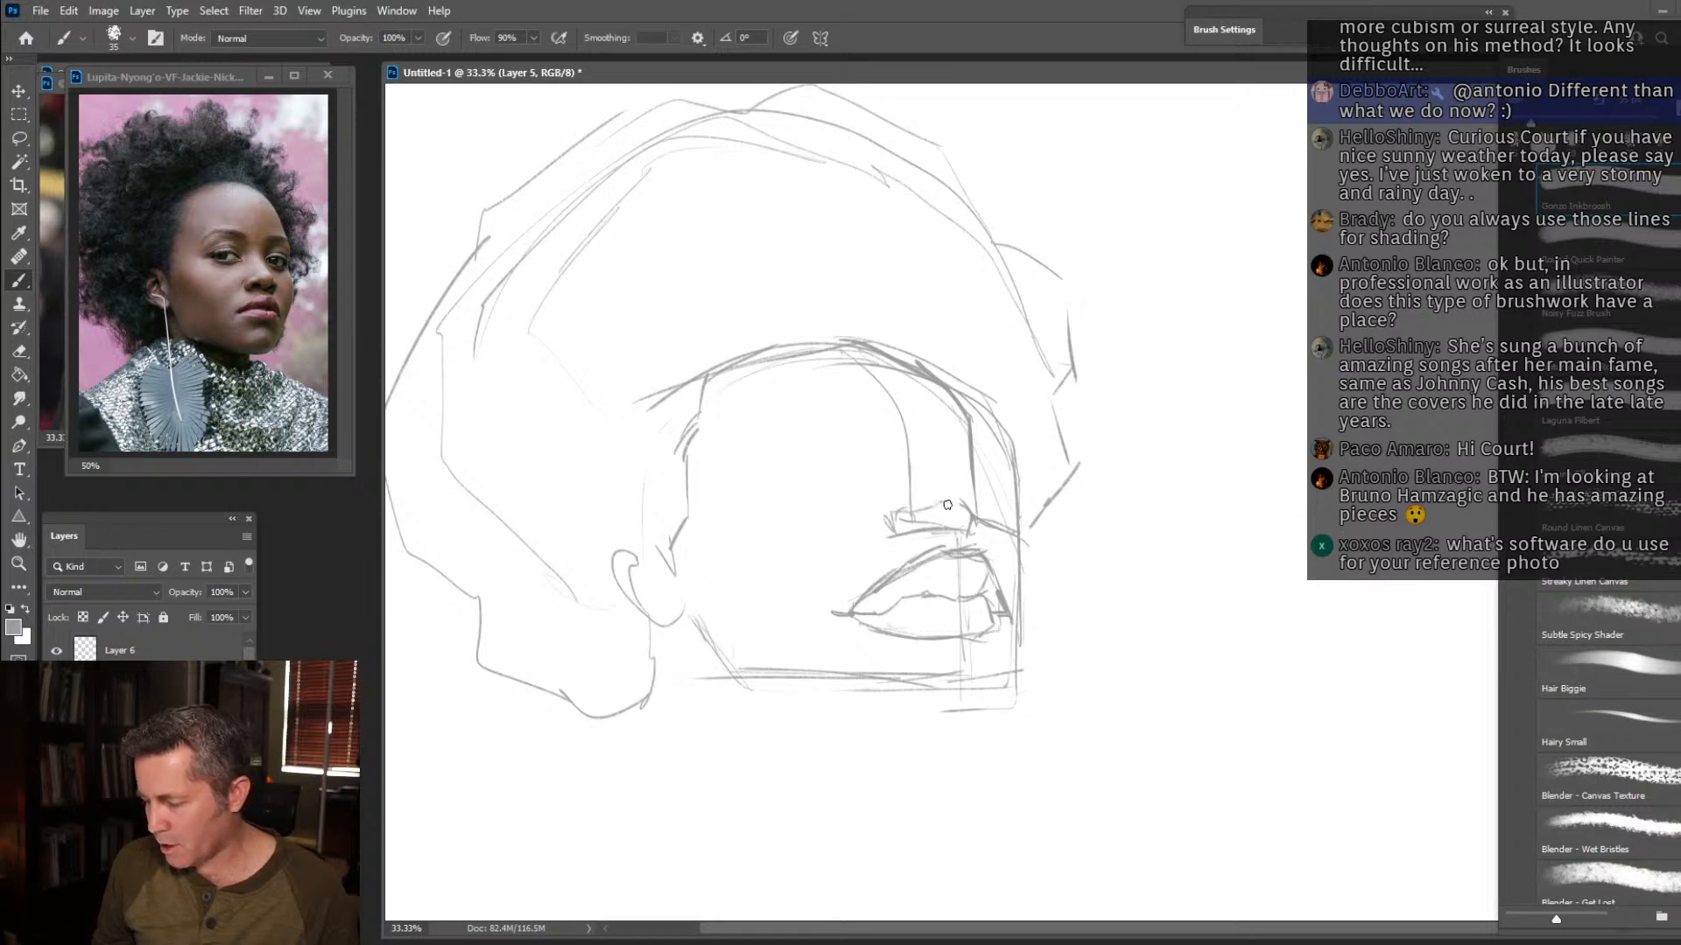
drag(972, 506, 918, 474)
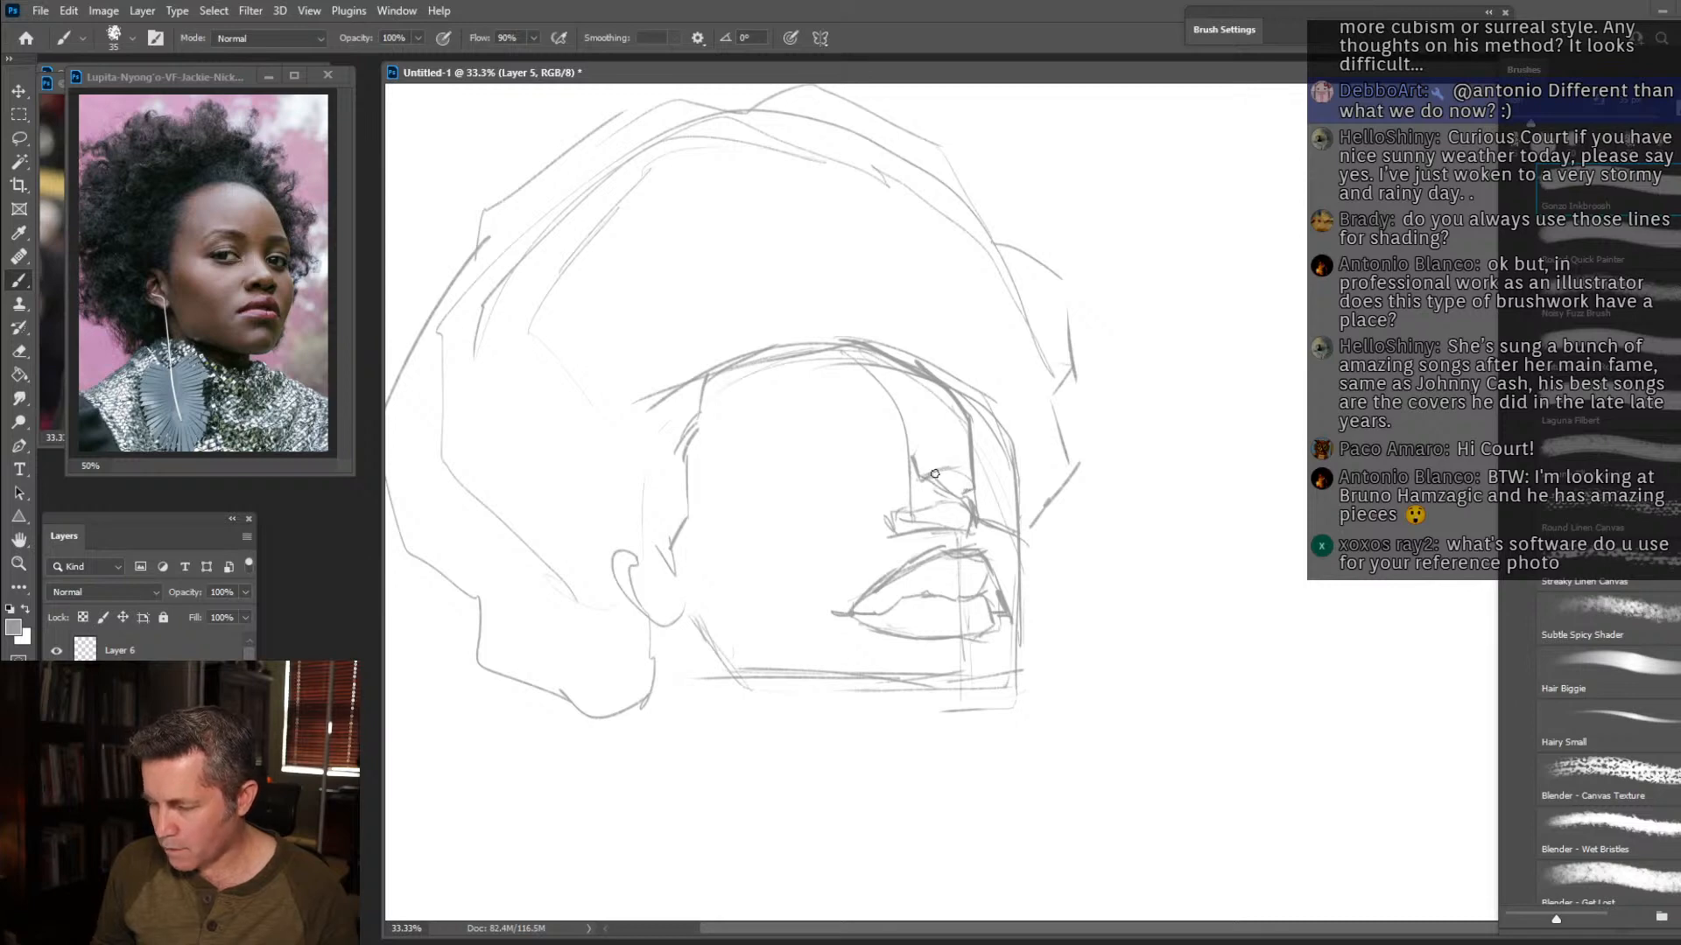
drag(924, 477, 967, 465)
Redraw the forehead with a higher, flatter hairline and erase the old arched lines beneath it.
mouse_move(971, 436)
mouse_down()
mouse_move(966, 385)
mouse_move(906, 325)
mouse_up()
mouse_move(954, 381)
mouse_down()
mouse_move(898, 316)
mouse_move(744, 319)
mouse_up()
mouse_move(862, 314)
mouse_down()
mouse_move(755, 308)
mouse_move(691, 357)
mouse_move(705, 344)
mouse_move(682, 460)
mouse_up()
key(e)
mouse_move(941, 398)
mouse_down()
mouse_move(890, 352)
mouse_move(728, 376)
mouse_move(821, 340)
mouse_move(947, 390)
mouse_up()
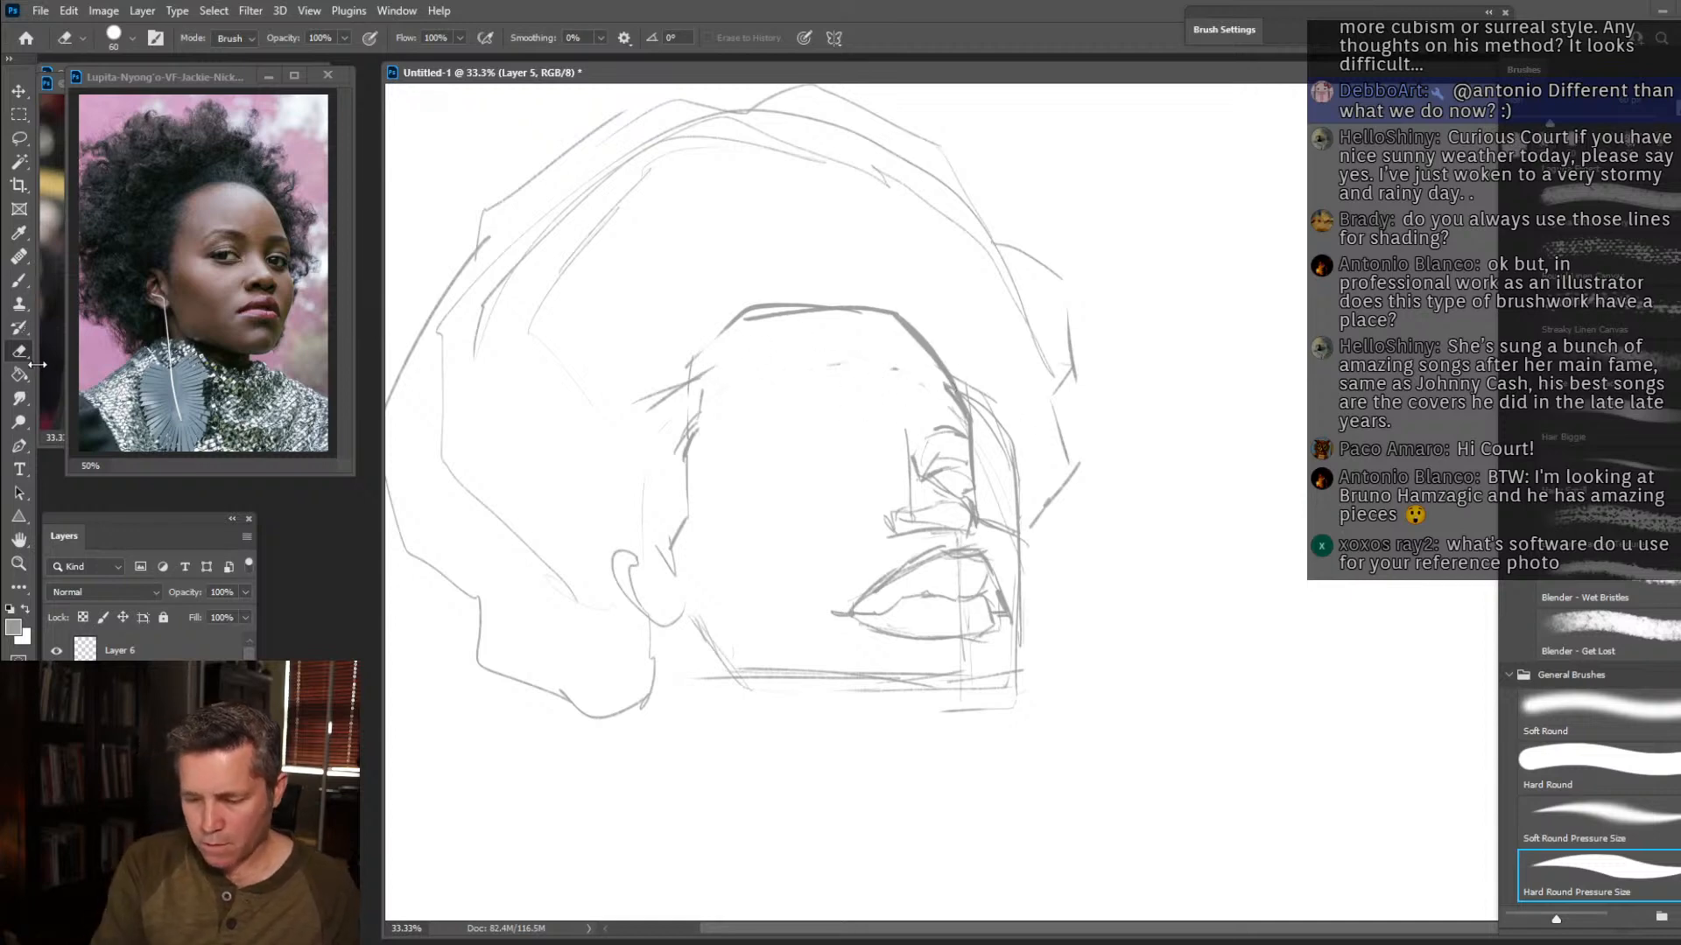
Sketch the brow line and the narrow, almond-shaped near eye beneath it with the brush.
click(22, 280)
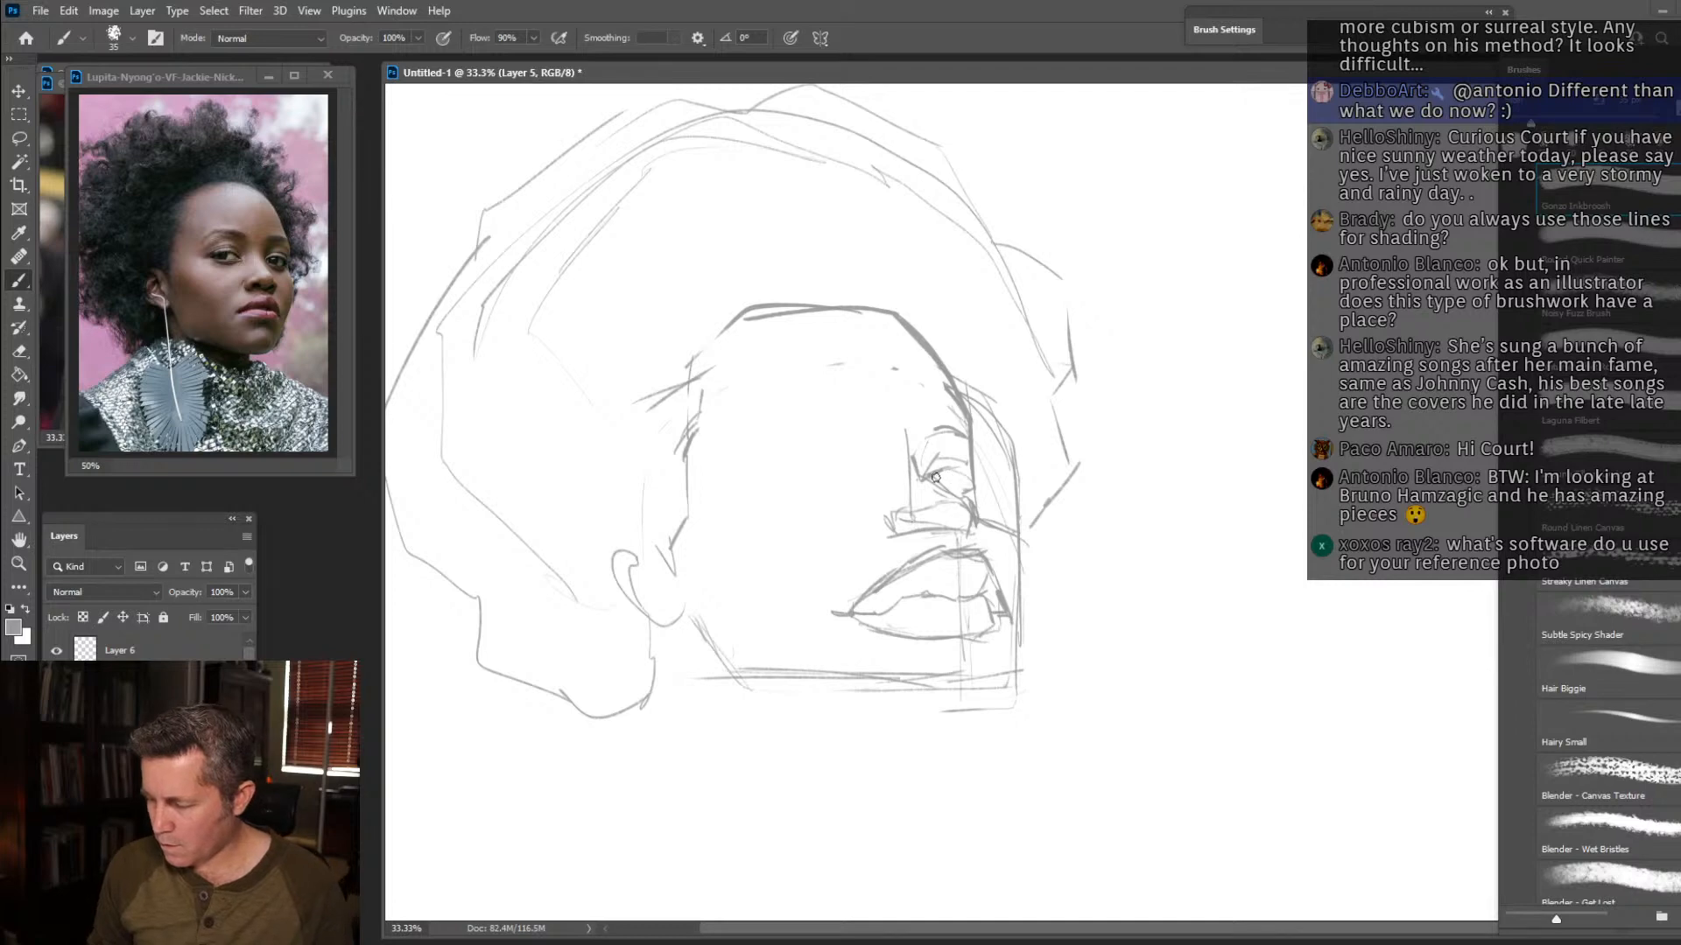
mouse_move(934, 423)
mouse_down()
mouse_move(967, 430)
mouse_move(790, 415)
mouse_move(737, 444)
mouse_up()
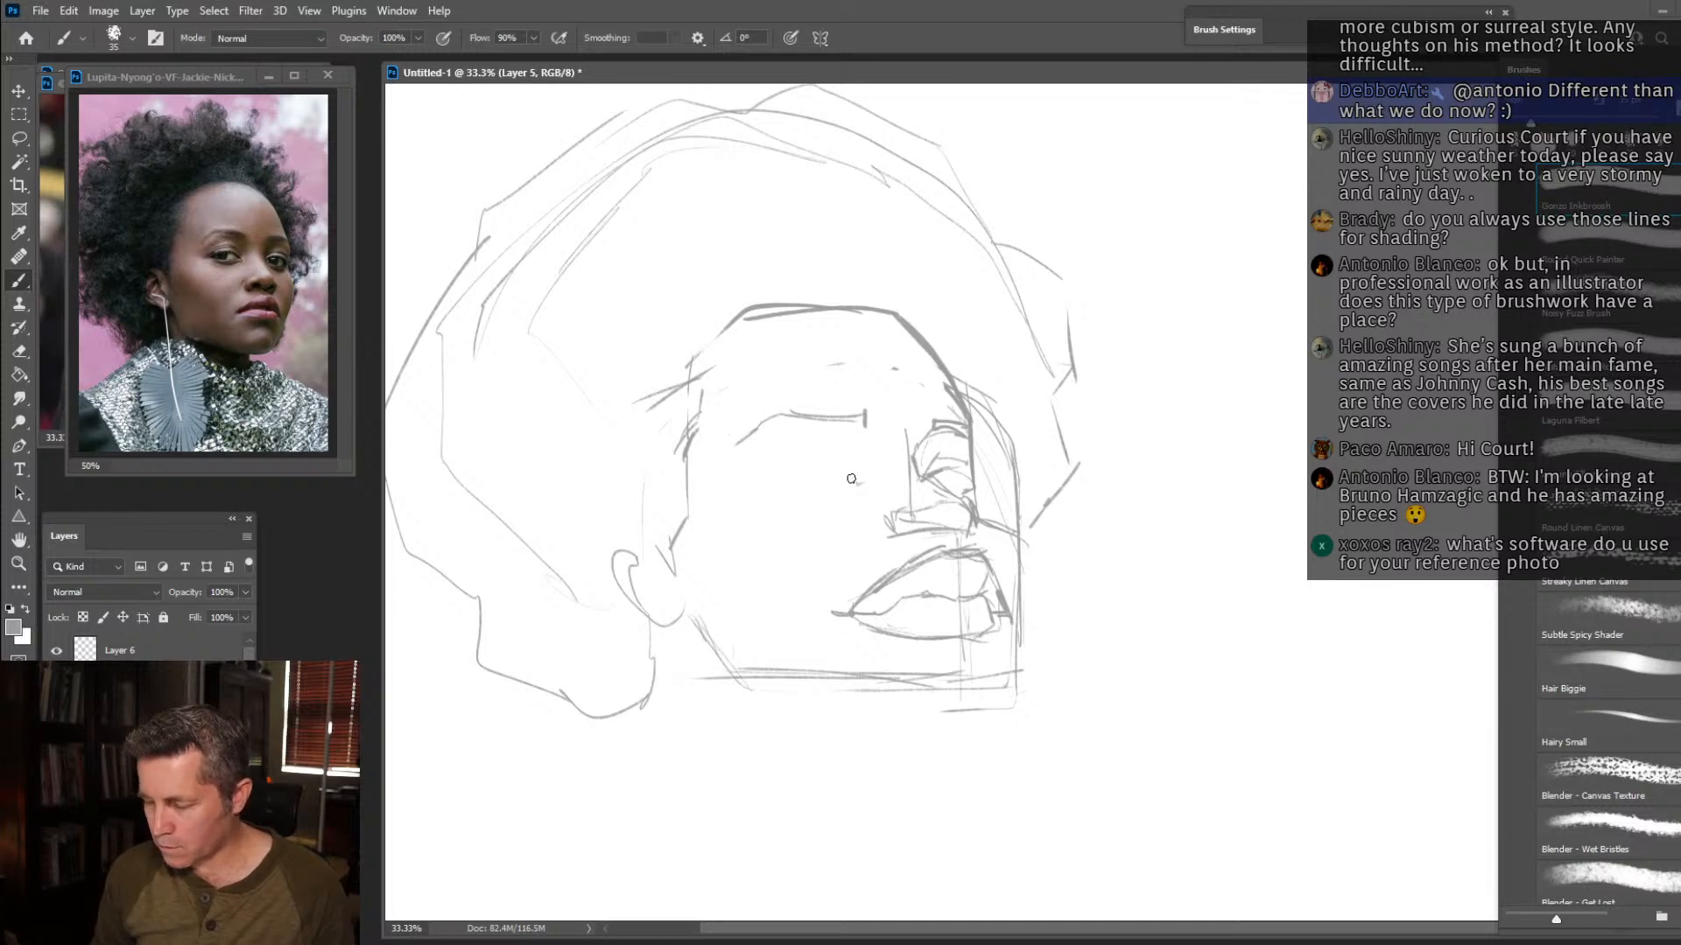
mouse_move(838, 467)
mouse_down()
mouse_move(745, 458)
mouse_move(794, 491)
mouse_move(755, 490)
mouse_move(859, 486)
mouse_move(775, 481)
mouse_up()
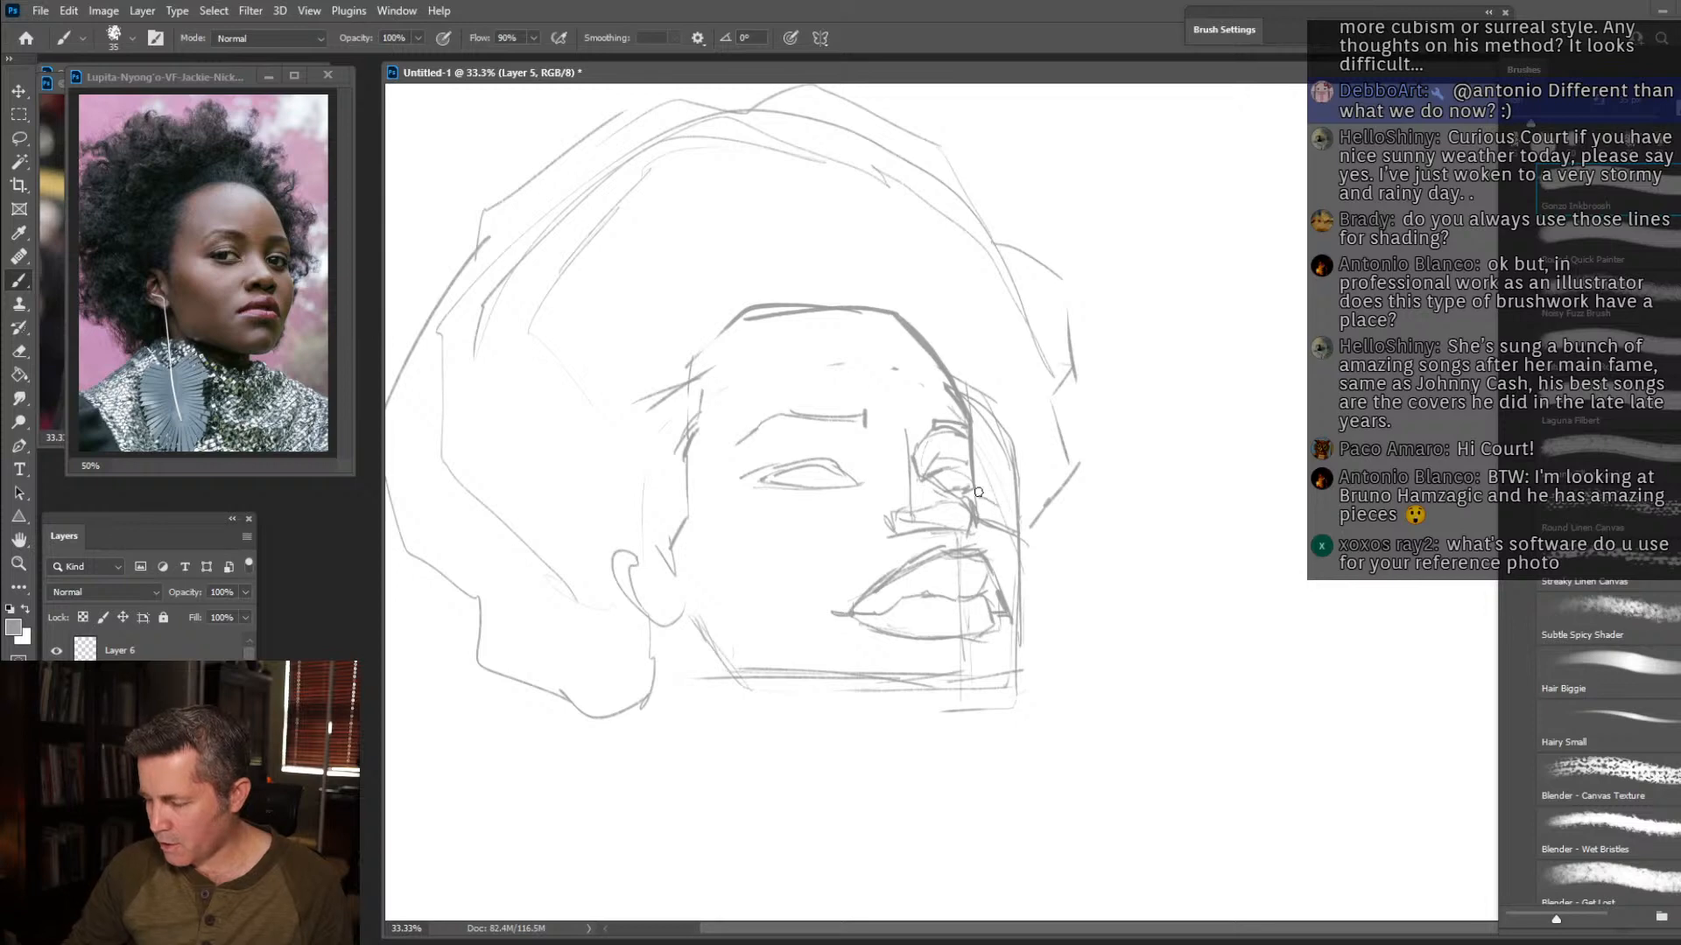
Add the protruding far cheekbone and strengthen the jaw contour down around the flat chin and back towards the ear.
mouse_move(981, 486)
mouse_down()
mouse_move(1031, 510)
mouse_move(975, 484)
mouse_move(1056, 533)
mouse_move(1000, 497)
mouse_move(1039, 547)
mouse_up()
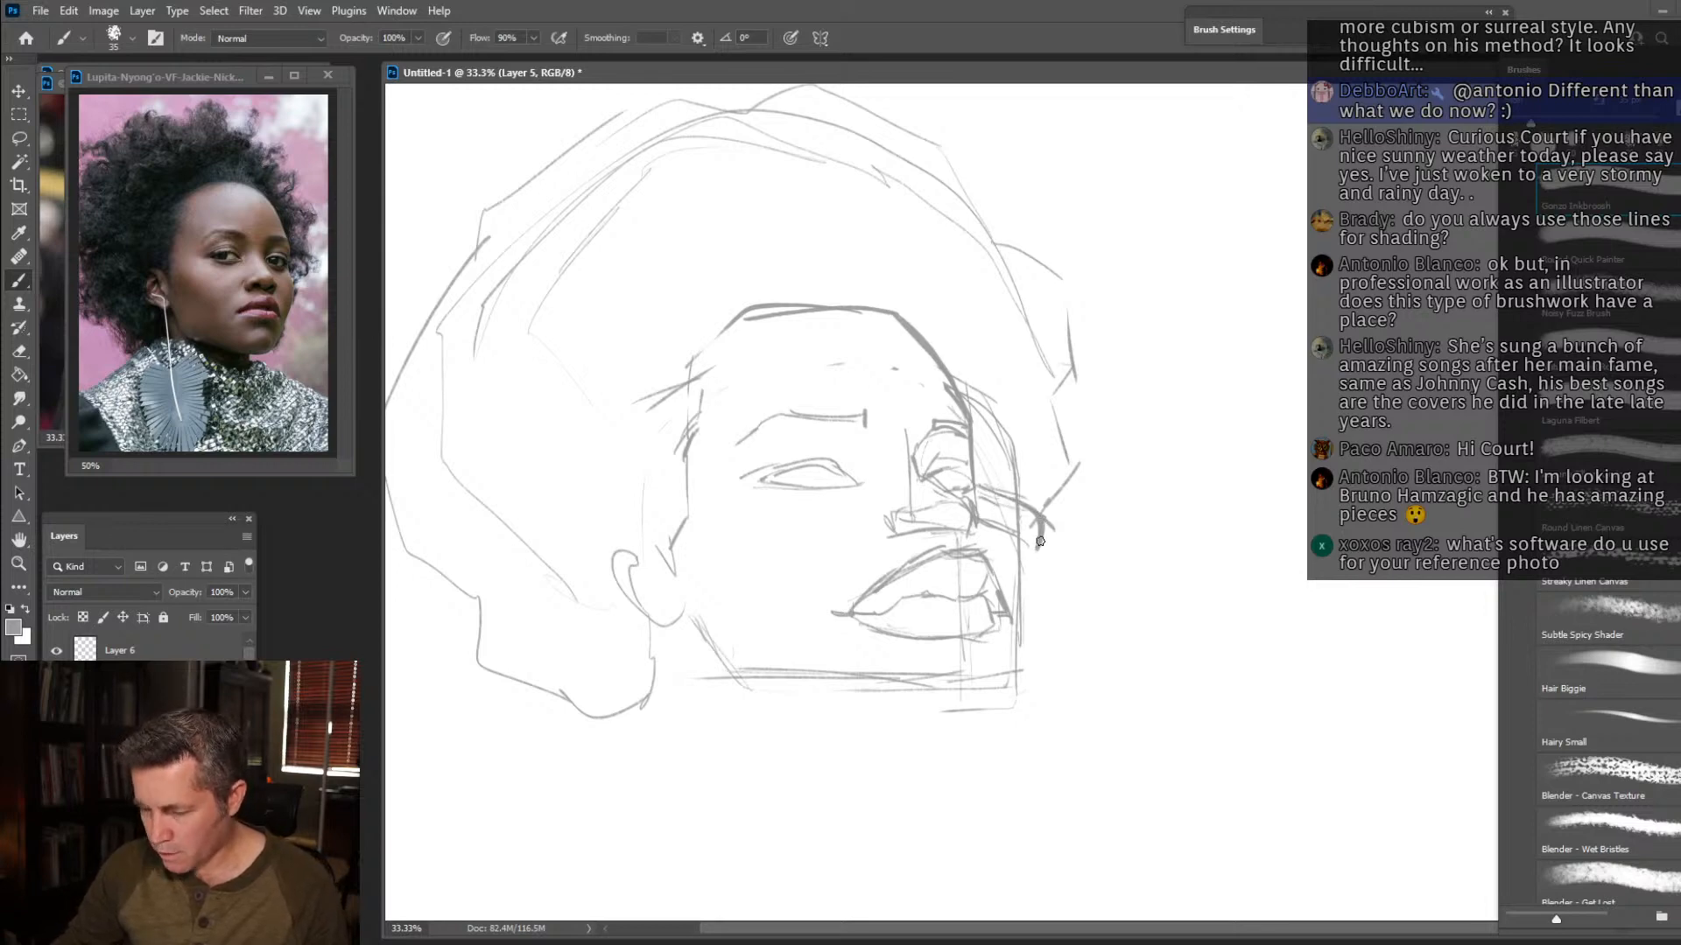
drag(1034, 564, 1024, 623)
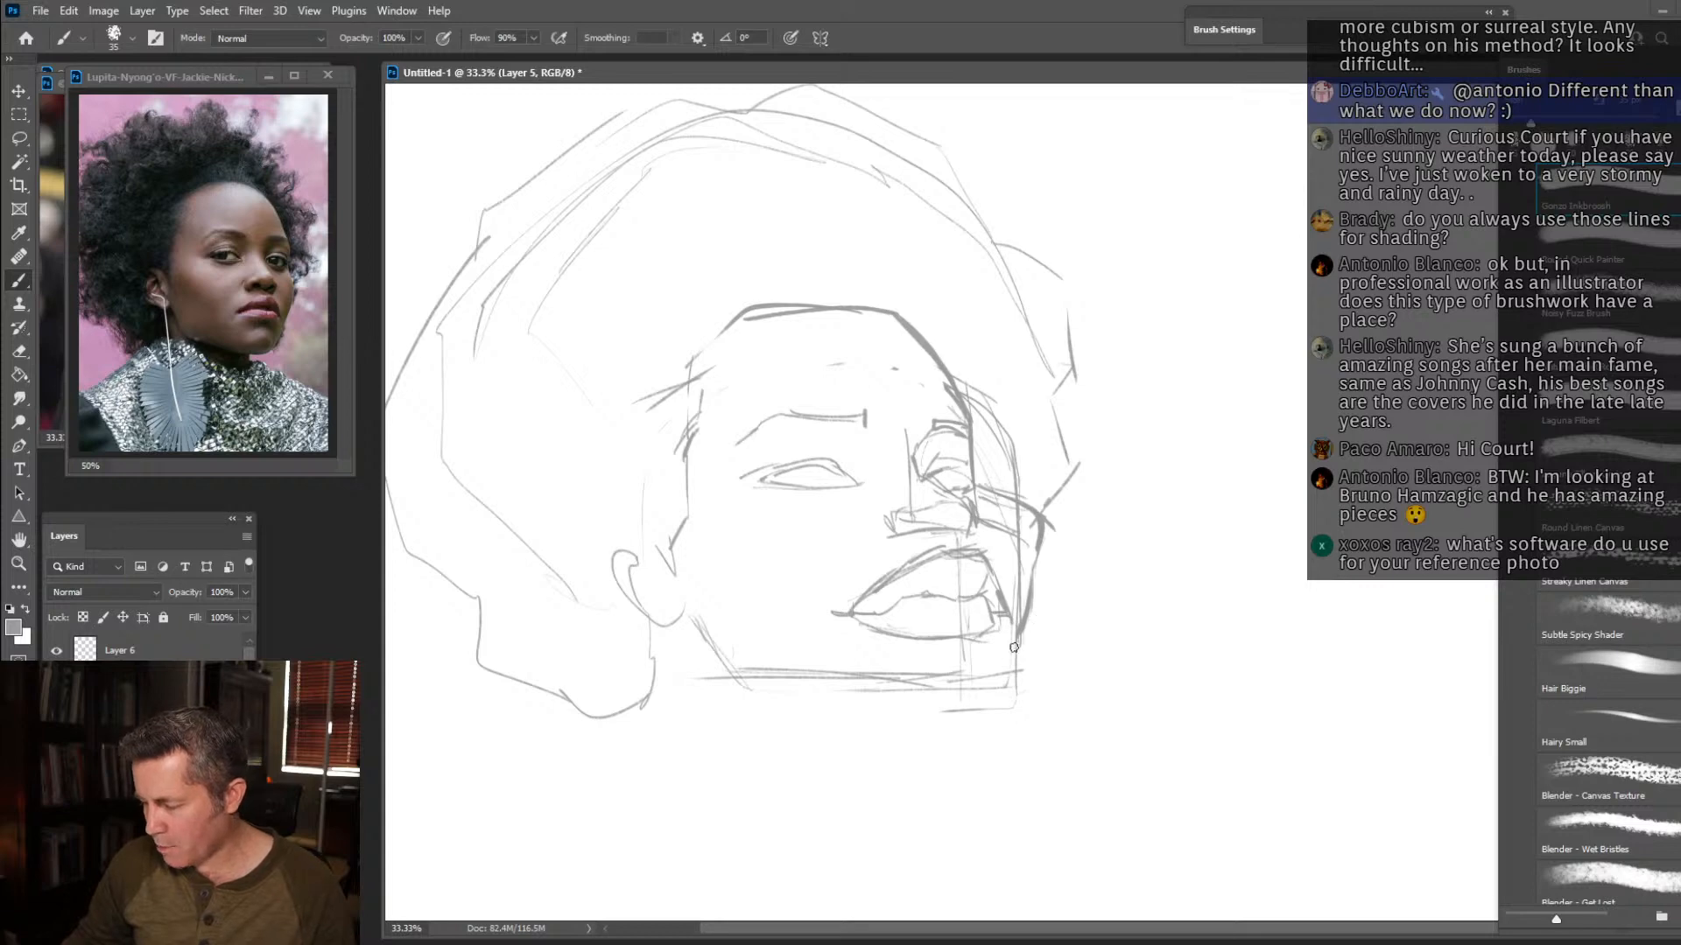
mouse_move(1007, 650)
mouse_down()
mouse_move(890, 684)
mouse_move(997, 682)
mouse_move(921, 701)
mouse_move(774, 691)
mouse_move(675, 618)
mouse_up()
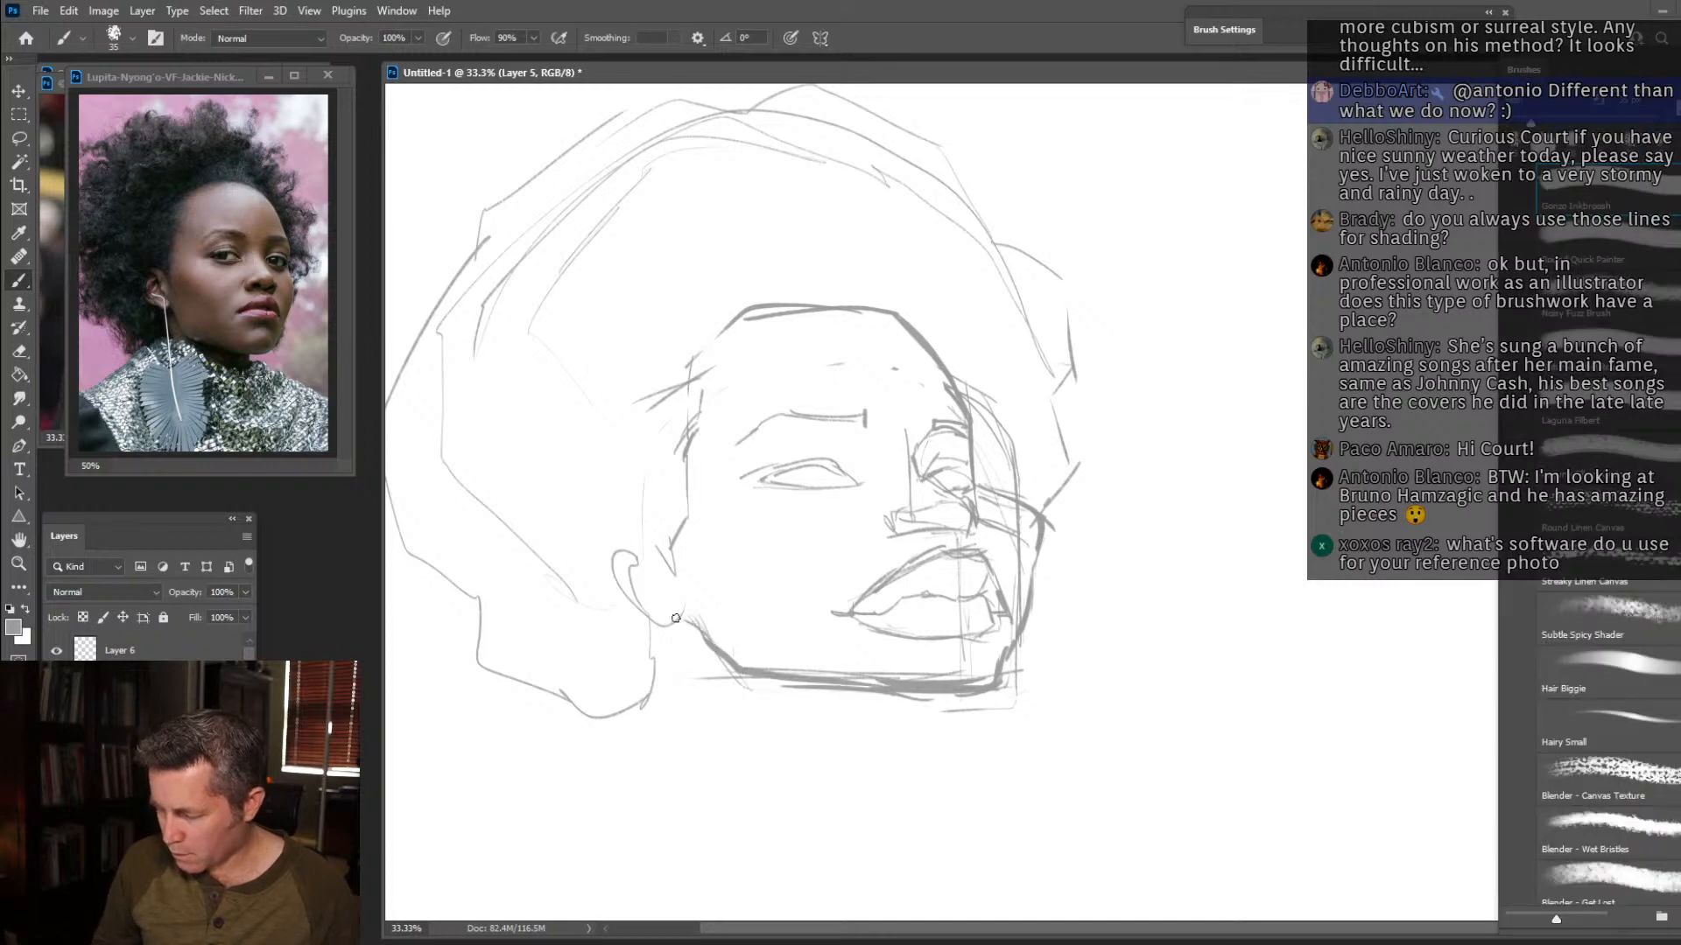
Draw the bold outer contour of the ear and a wavy, clumpy outline around the large afro.
mouse_move(632, 547)
mouse_down()
mouse_move(593, 532)
mouse_move(622, 603)
mouse_move(663, 628)
mouse_move(594, 561)
mouse_move(599, 534)
mouse_move(624, 535)
mouse_move(592, 531)
mouse_move(566, 596)
mouse_move(508, 599)
mouse_move(423, 542)
mouse_move(379, 359)
mouse_move(430, 287)
mouse_up()
drag(676, 78, 625, 80)
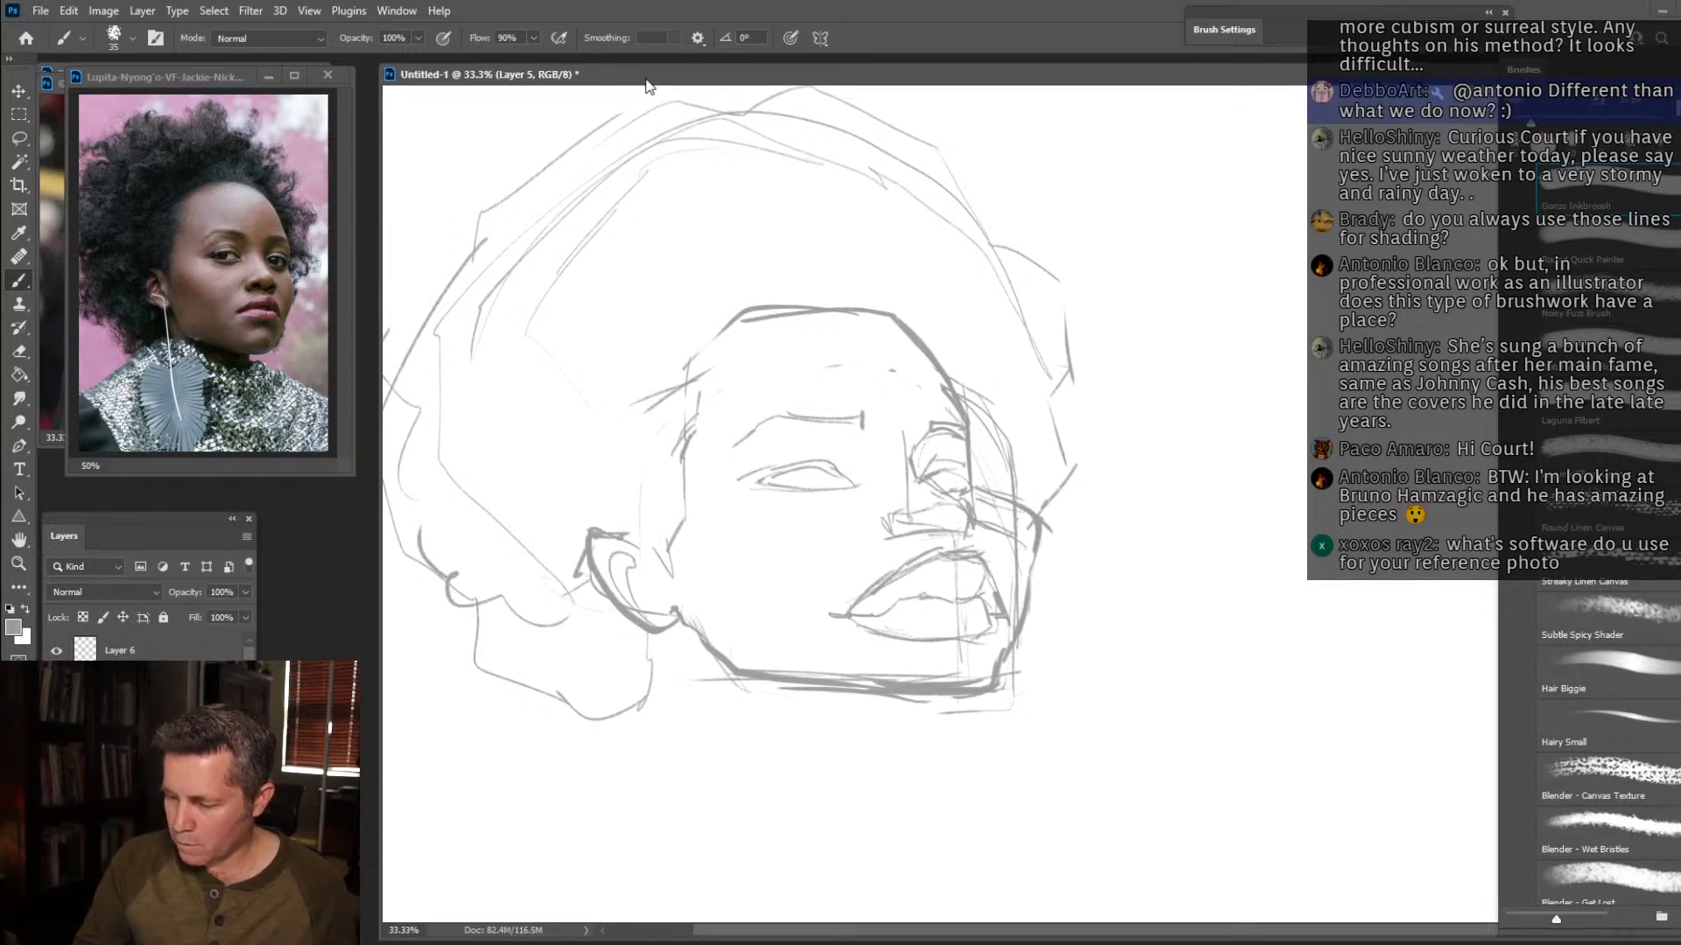
drag(867, 420, 940, 477)
mouse_move(472, 563)
mouse_down()
mouse_move(442, 523)
mouse_move(471, 447)
mouse_move(464, 407)
mouse_move(456, 420)
mouse_move(452, 462)
mouse_move(479, 382)
mouse_move(535, 314)
mouse_move(505, 296)
mouse_move(568, 207)
mouse_move(616, 216)
mouse_move(667, 175)
mouse_move(660, 135)
mouse_move(714, 116)
mouse_move(827, 160)
mouse_move(865, 117)
mouse_move(922, 125)
mouse_move(961, 101)
mouse_move(1031, 210)
mouse_move(1100, 242)
mouse_move(1081, 218)
mouse_move(1135, 367)
mouse_up()
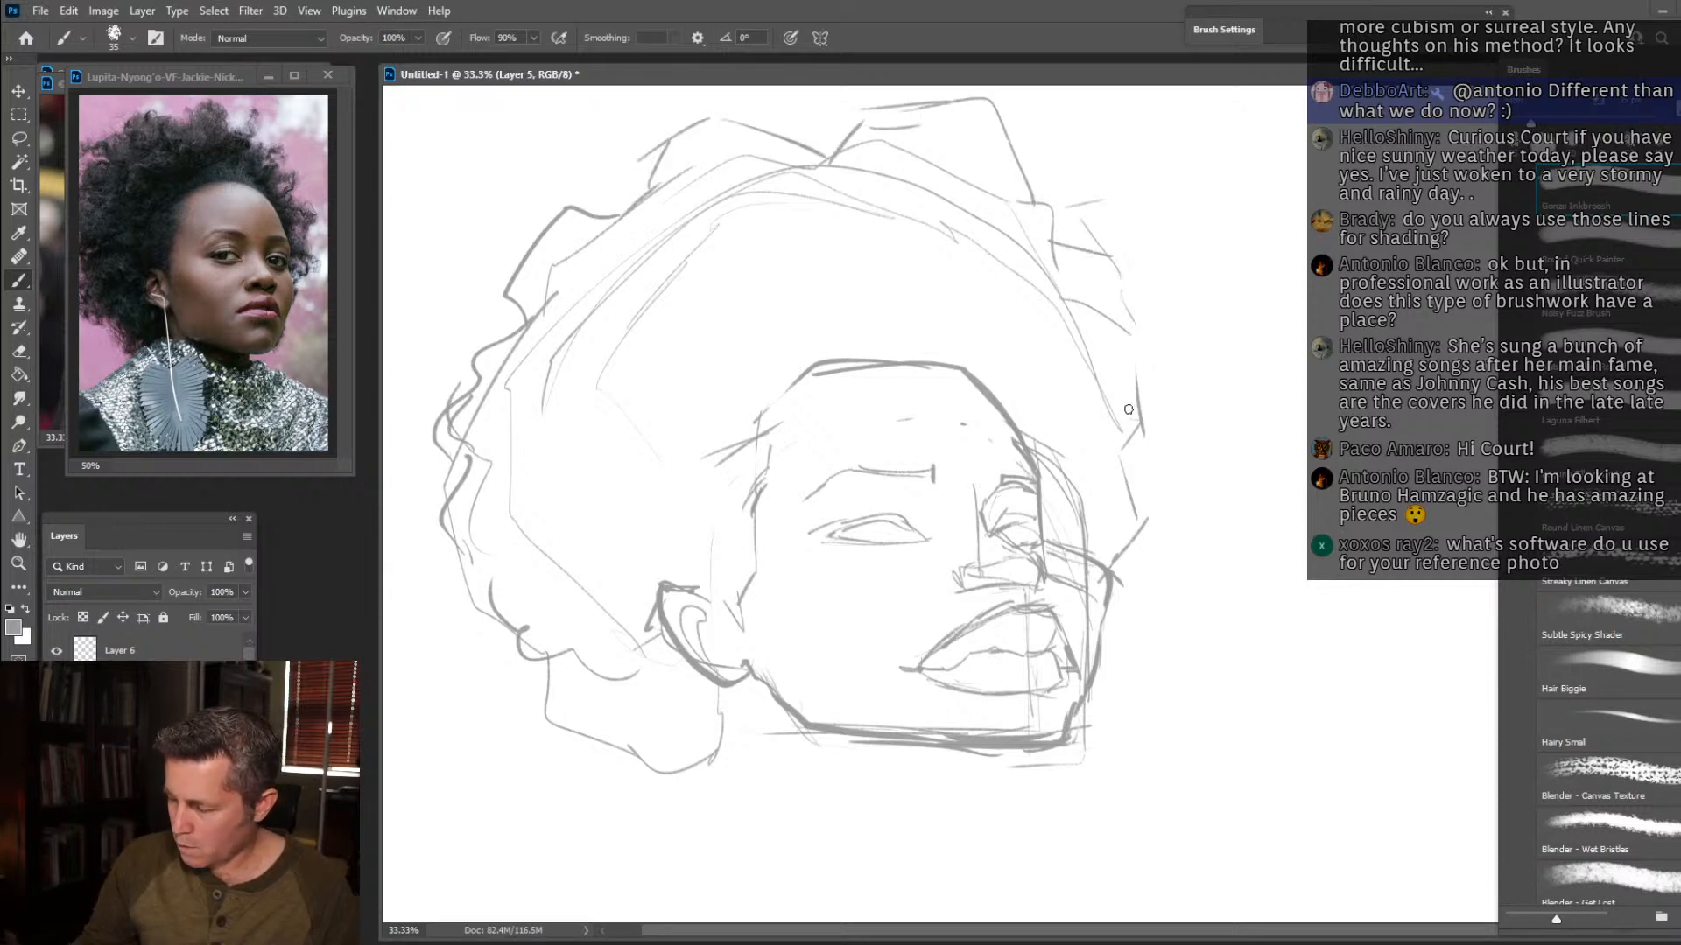
mouse_move(1090, 547)
mouse_down()
mouse_move(1120, 494)
mouse_move(1147, 350)
mouse_up()
Erase the old far-side forehead and cheek lines and the arched construction lines inside the hair.
key(e)
drag(1111, 555, 1138, 518)
drag(1083, 580, 1086, 649)
drag(1063, 573, 1043, 533)
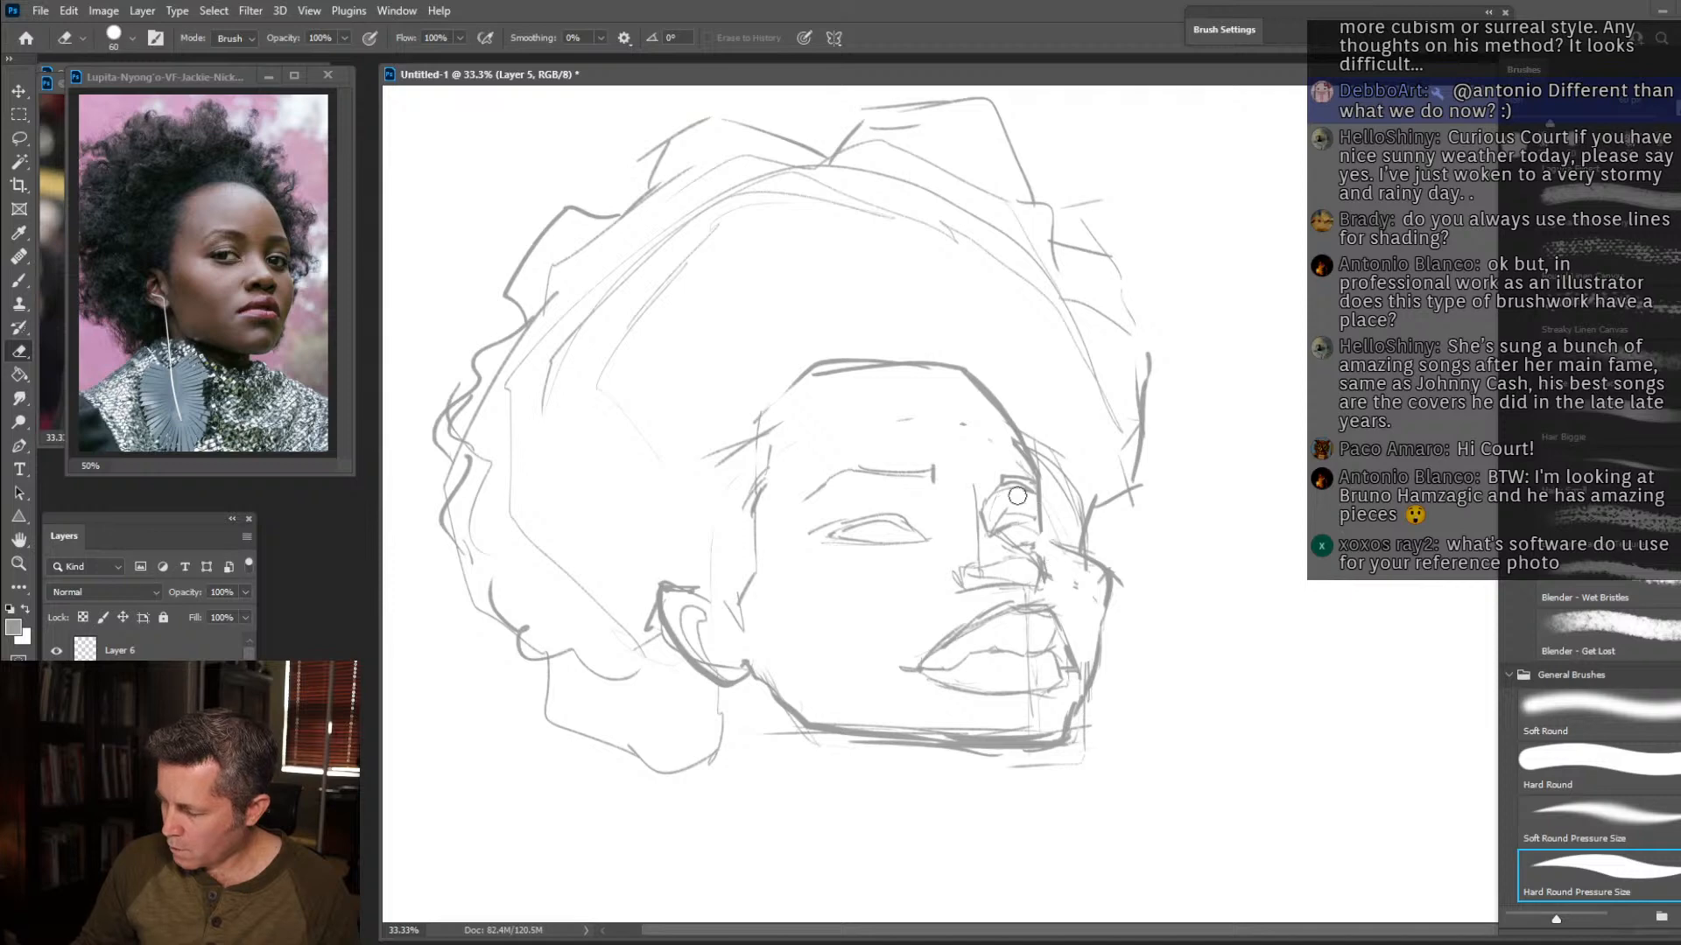
drag(1008, 441, 1026, 438)
drag(609, 399, 654, 232)
mouse_move(722, 185)
mouse_down()
mouse_move(828, 206)
mouse_move(963, 188)
mouse_move(1072, 350)
mouse_move(1073, 495)
mouse_move(1077, 472)
mouse_move(1054, 514)
mouse_move(1033, 447)
mouse_move(971, 376)
mouse_up()
Redraw the forehead as one rounded contour running from the near hairline down to the far brow.
key(b)
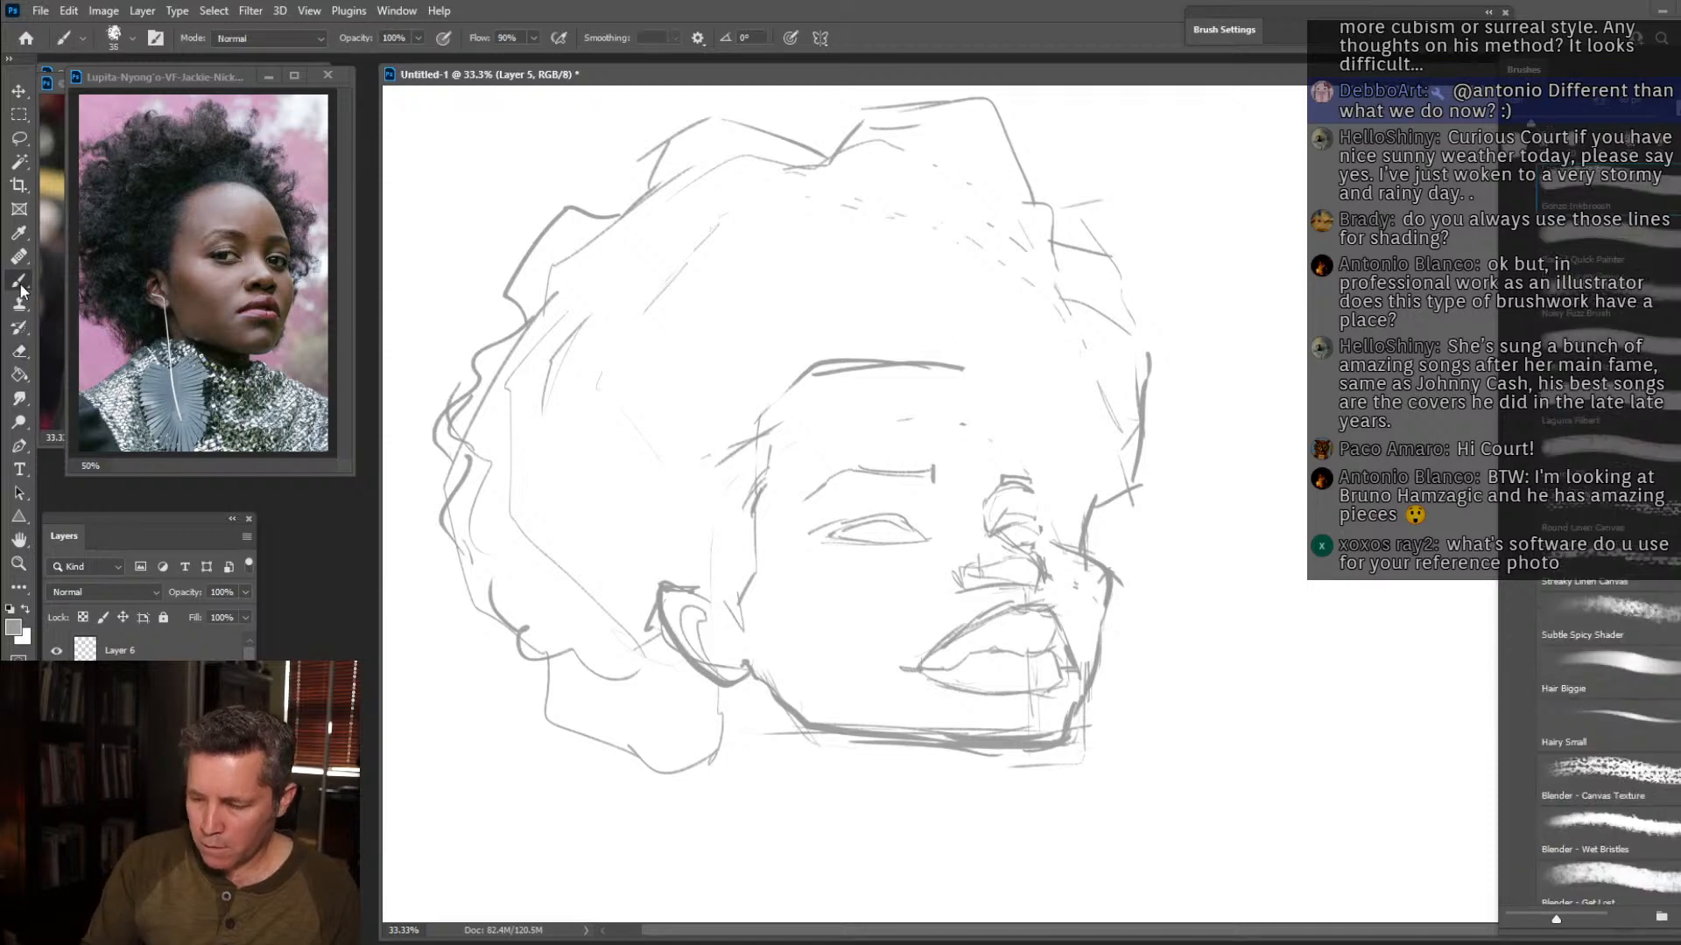
mouse_move(1058, 545)
mouse_down()
mouse_move(1057, 479)
mouse_move(958, 348)
mouse_move(984, 373)
mouse_move(854, 353)
mouse_up()
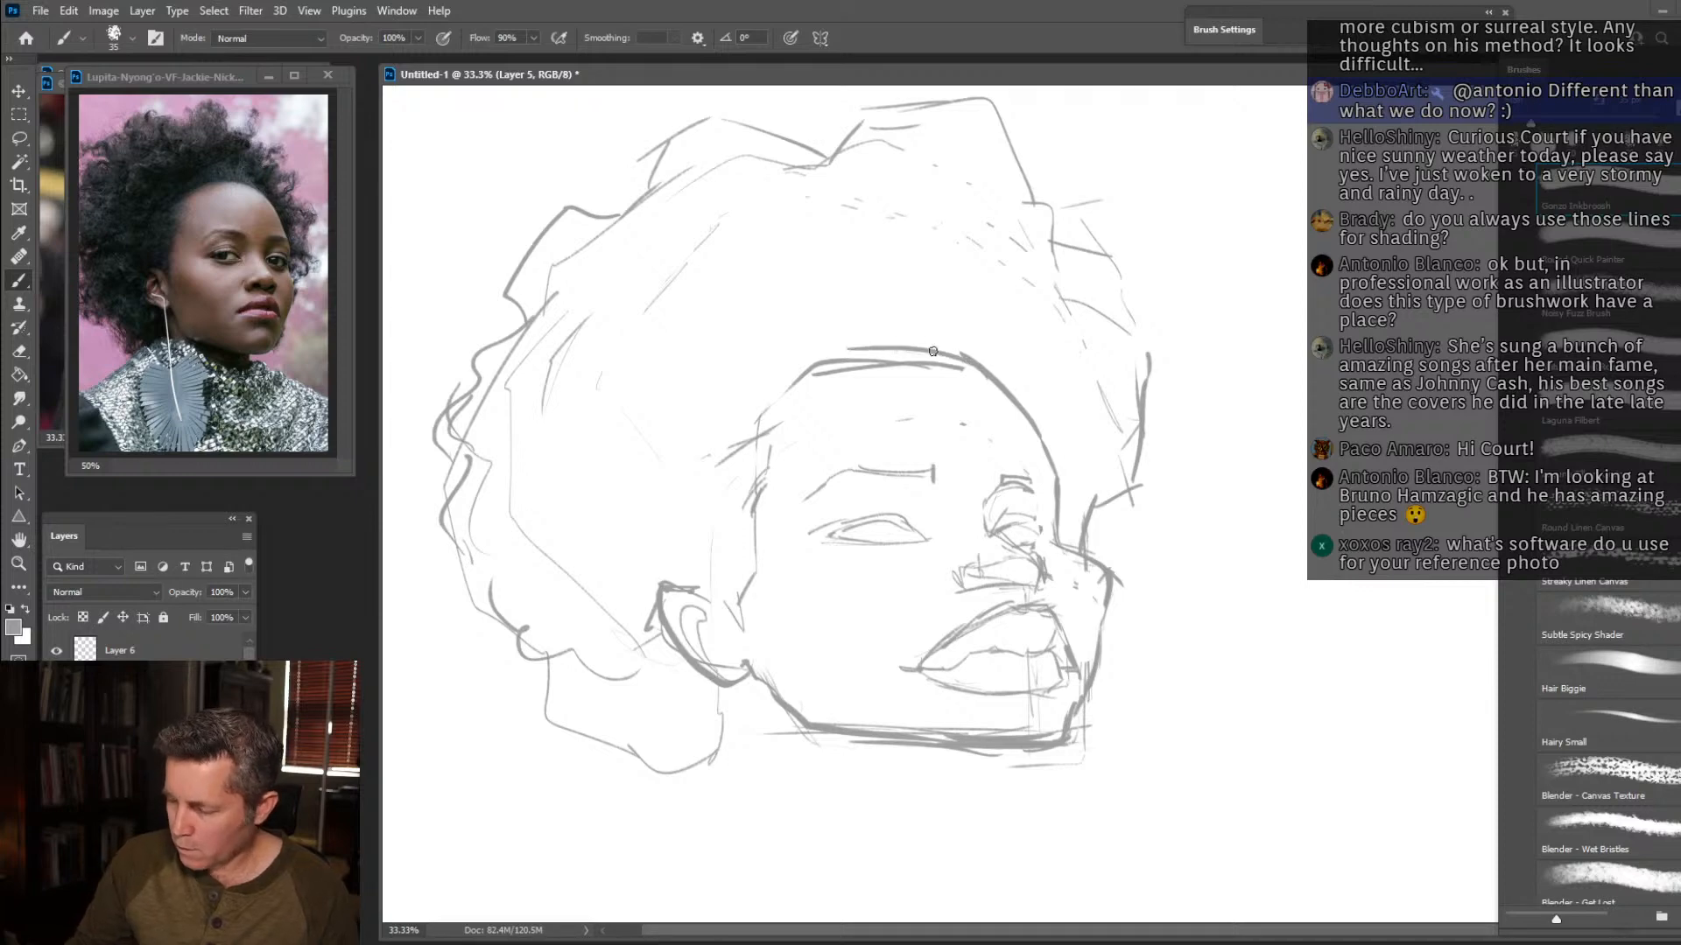
drag(962, 380, 835, 366)
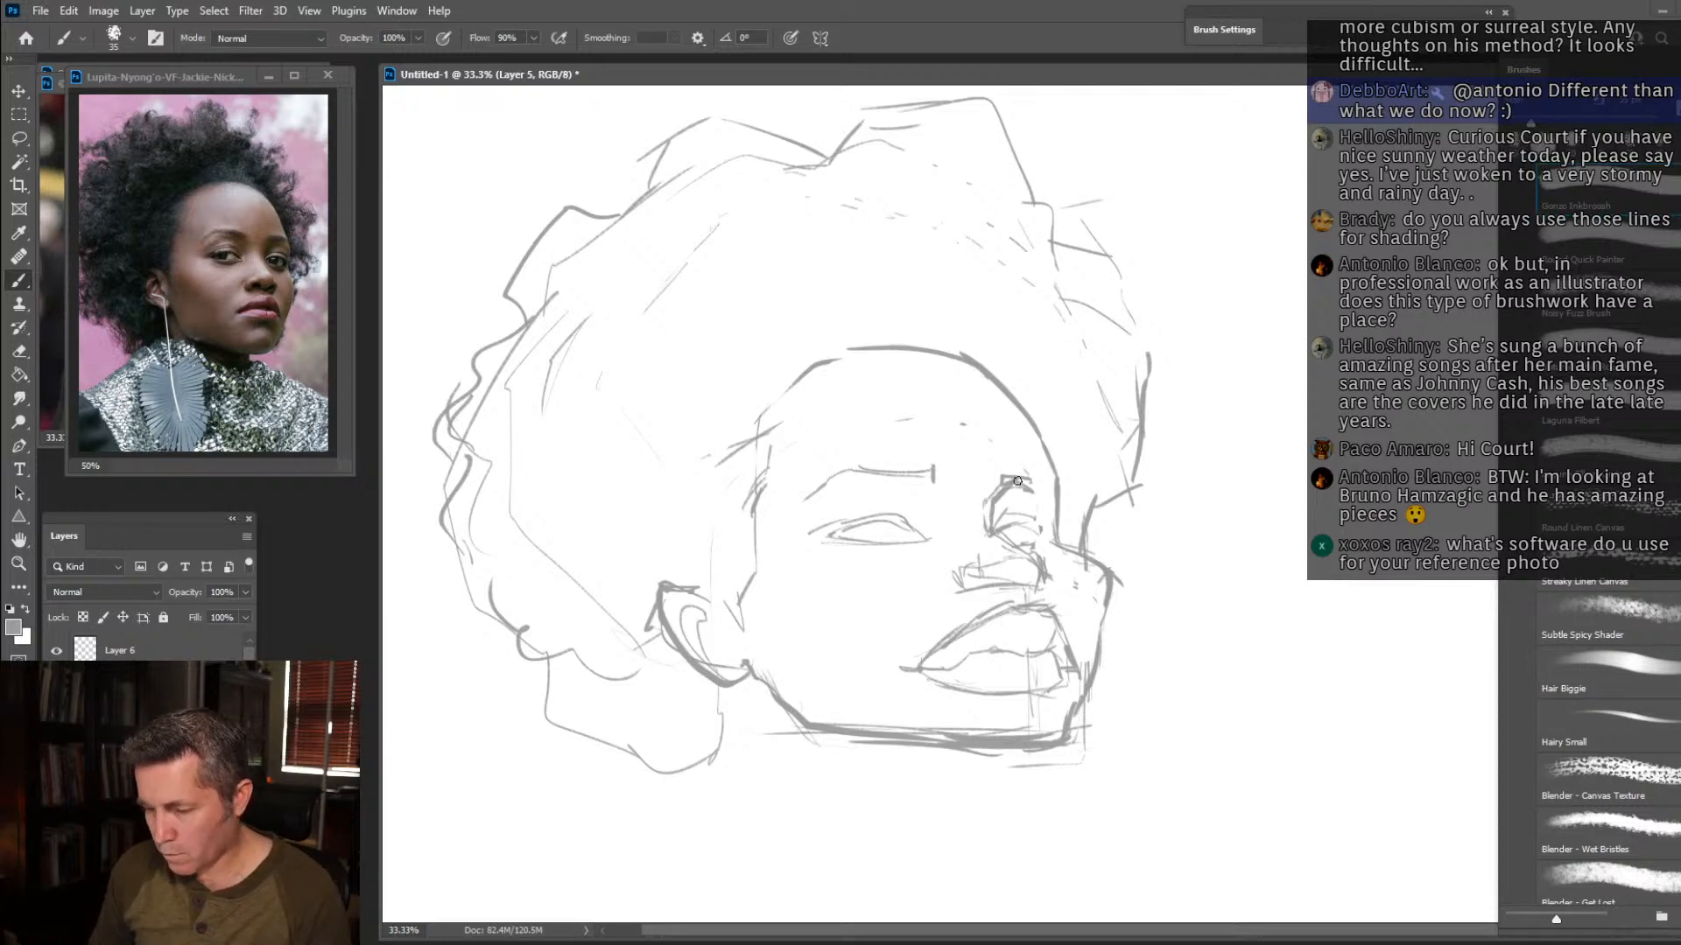
Define the far eye with a dark brow, eye socket edge, heavy upper lid and iris.
drag(1004, 484, 1050, 470)
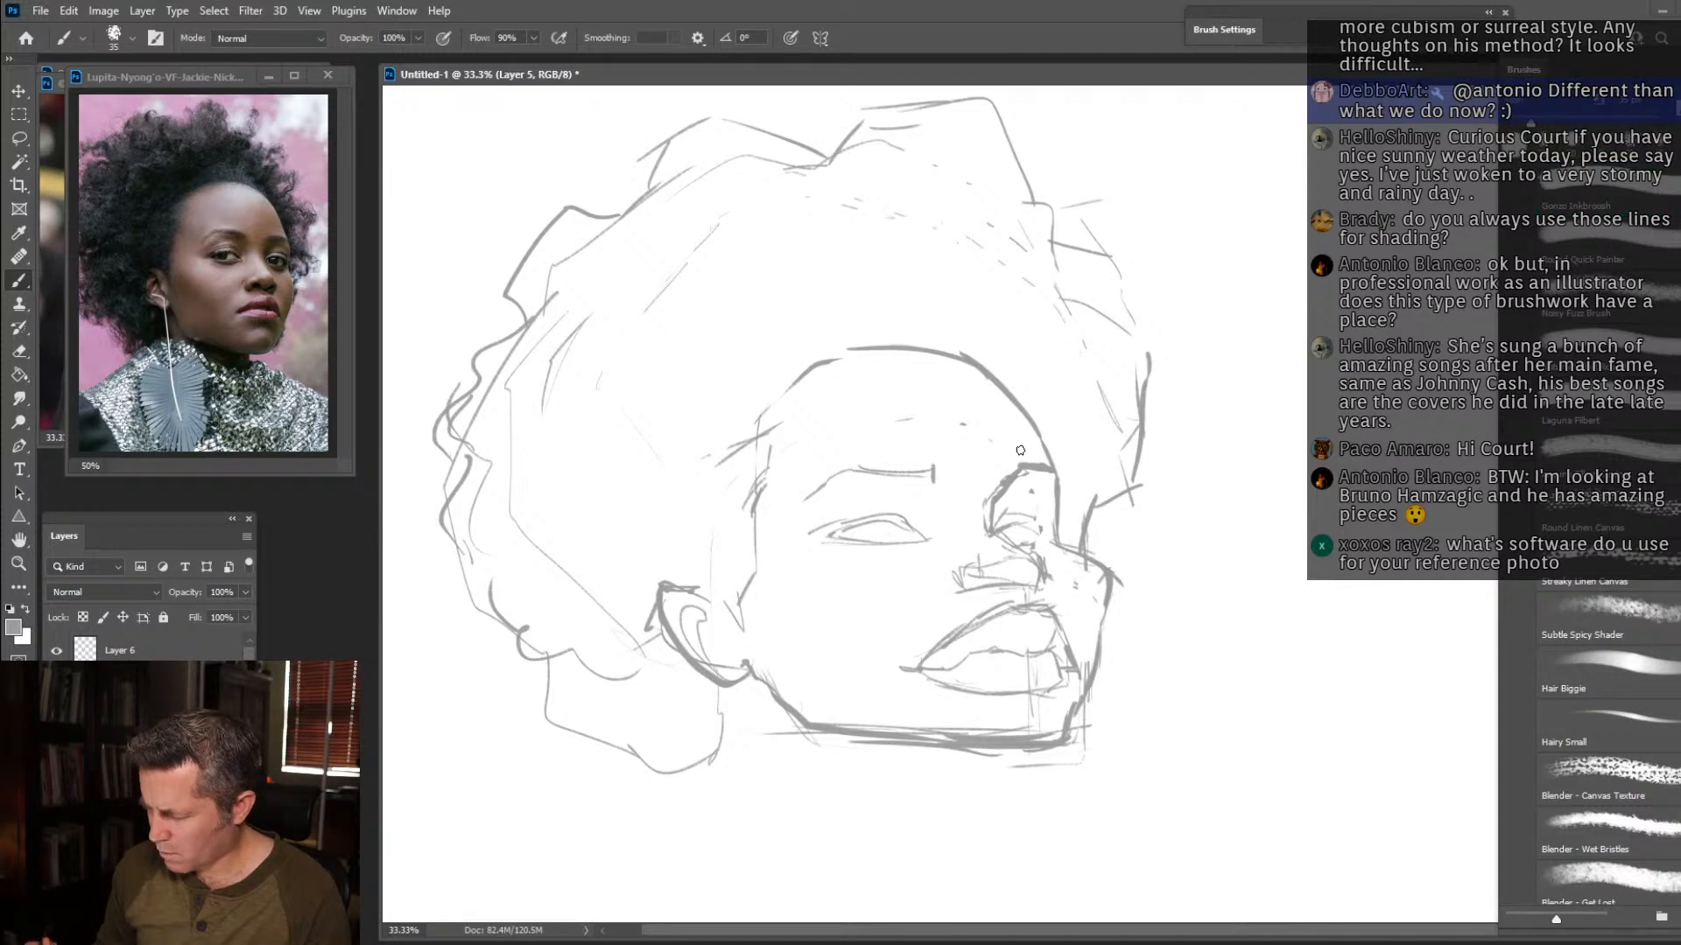
drag(1000, 534, 1052, 532)
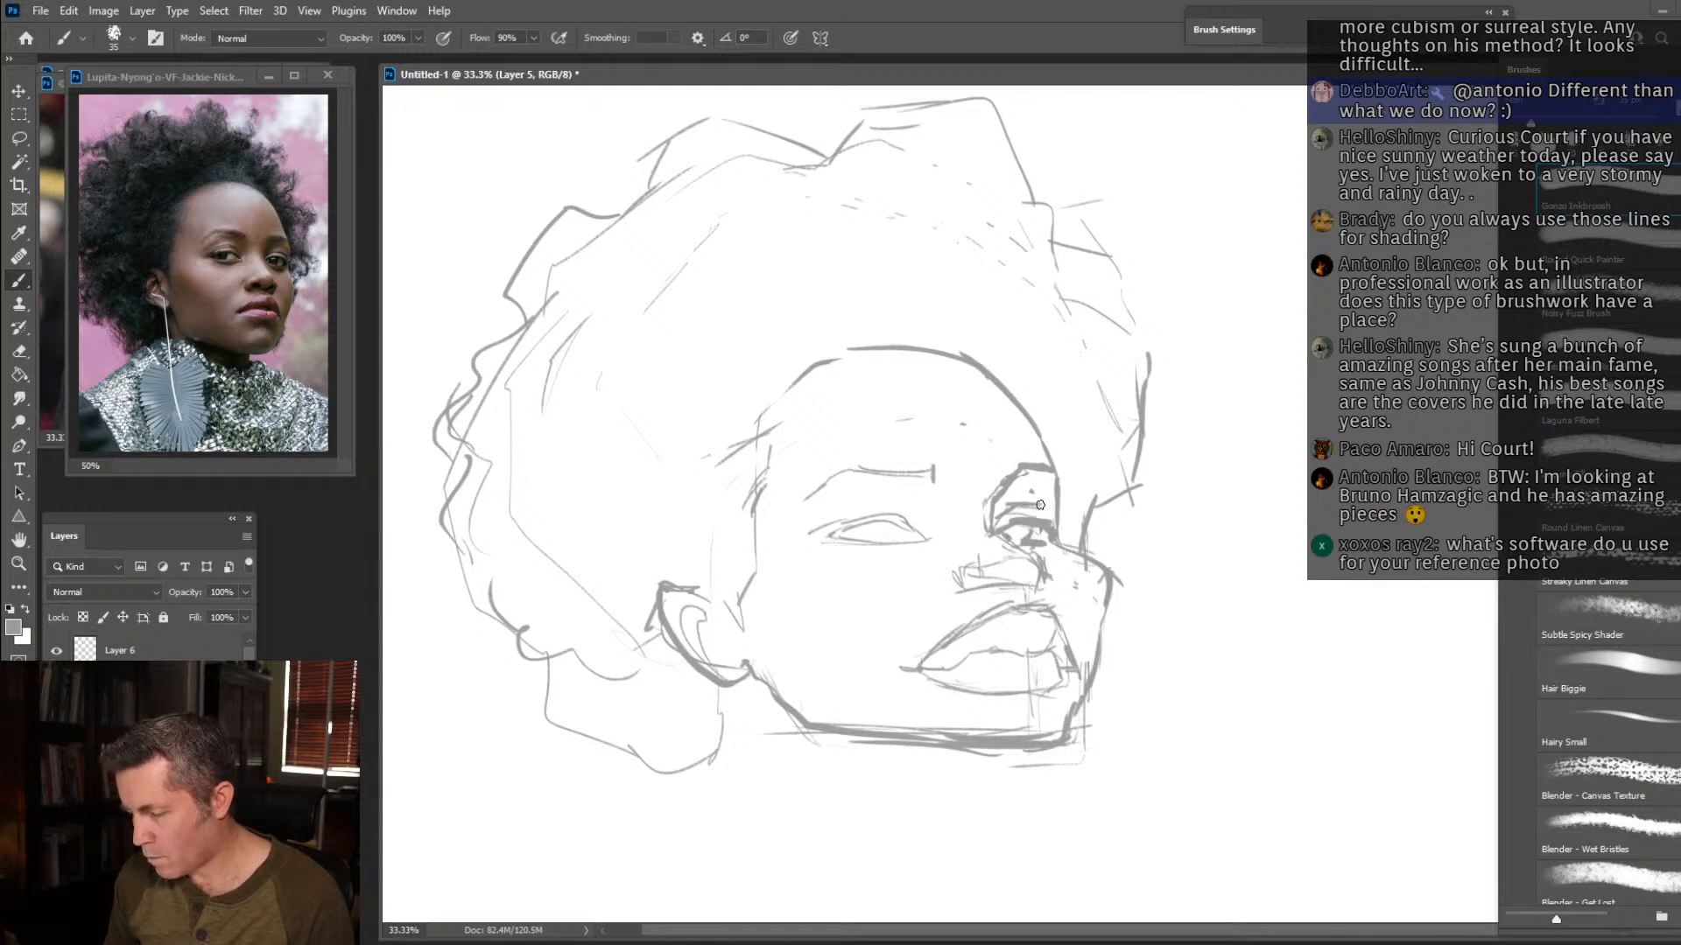
drag(1011, 470, 1037, 460)
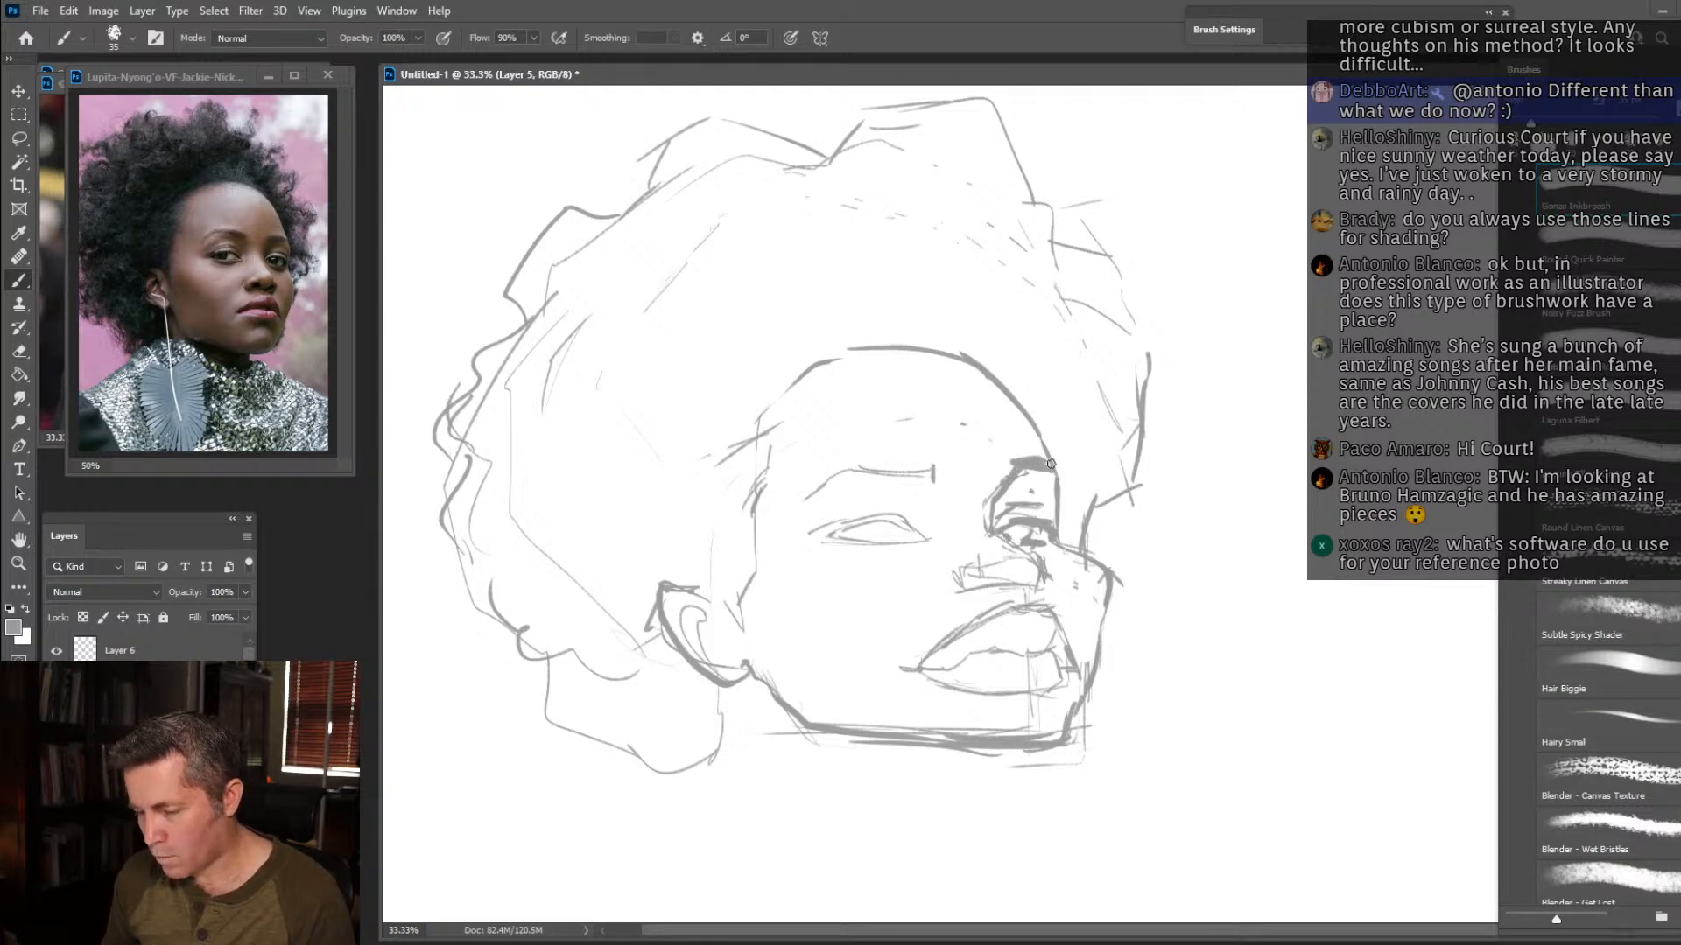
drag(1061, 533, 1053, 439)
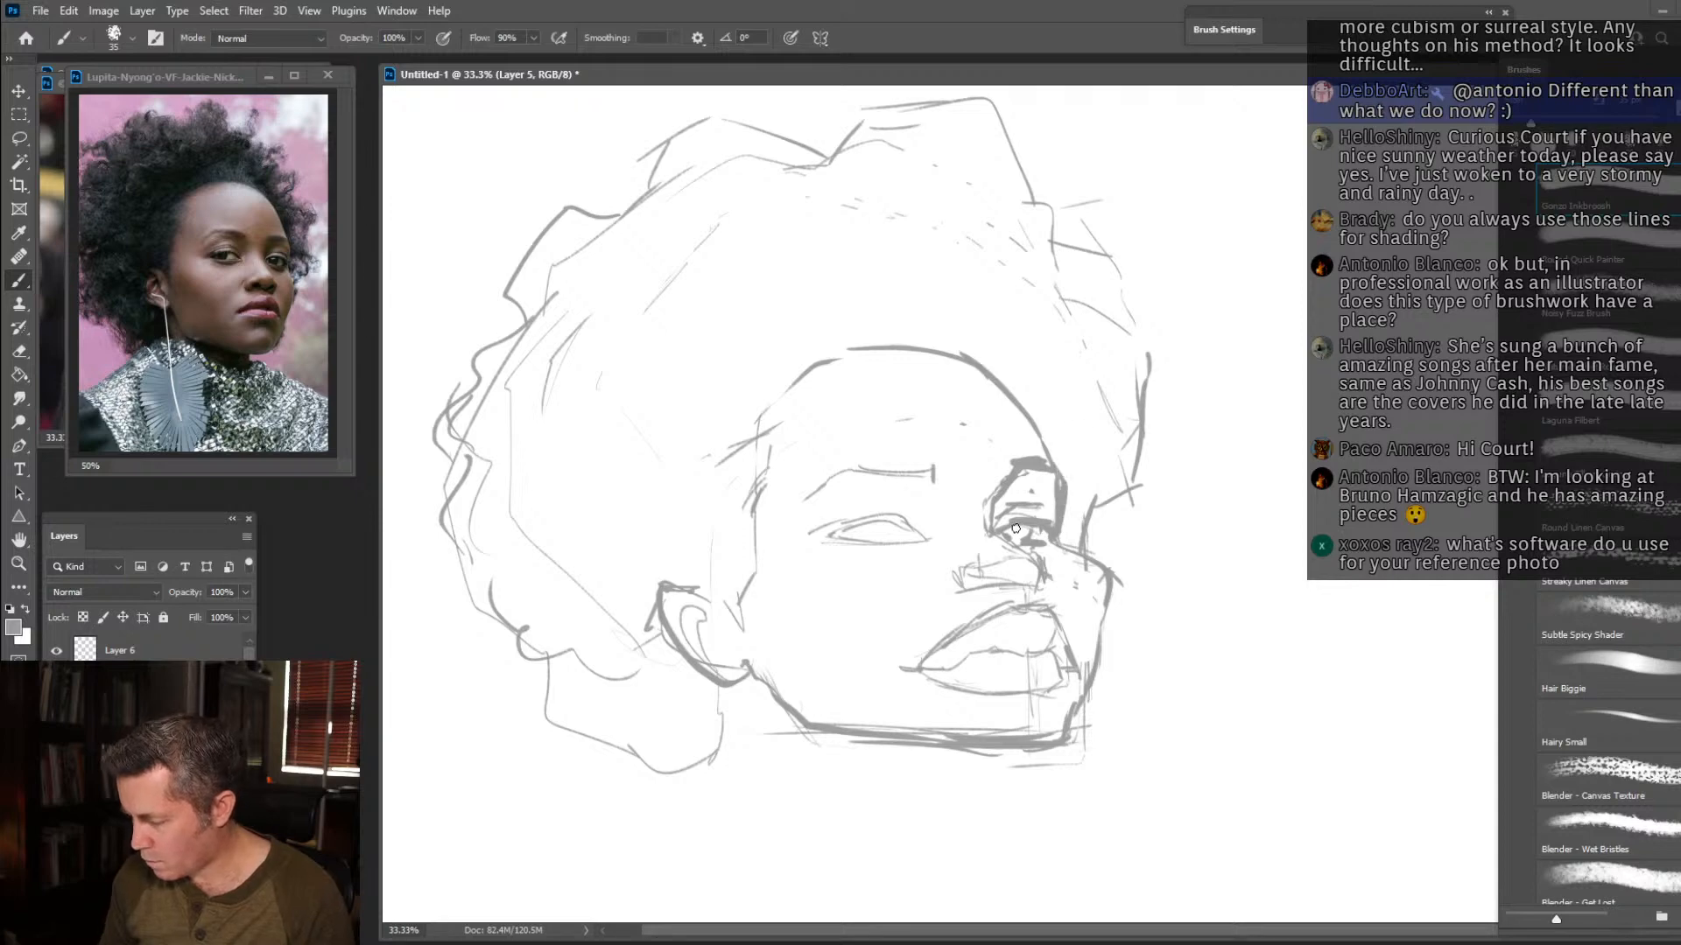
drag(1016, 528, 1006, 538)
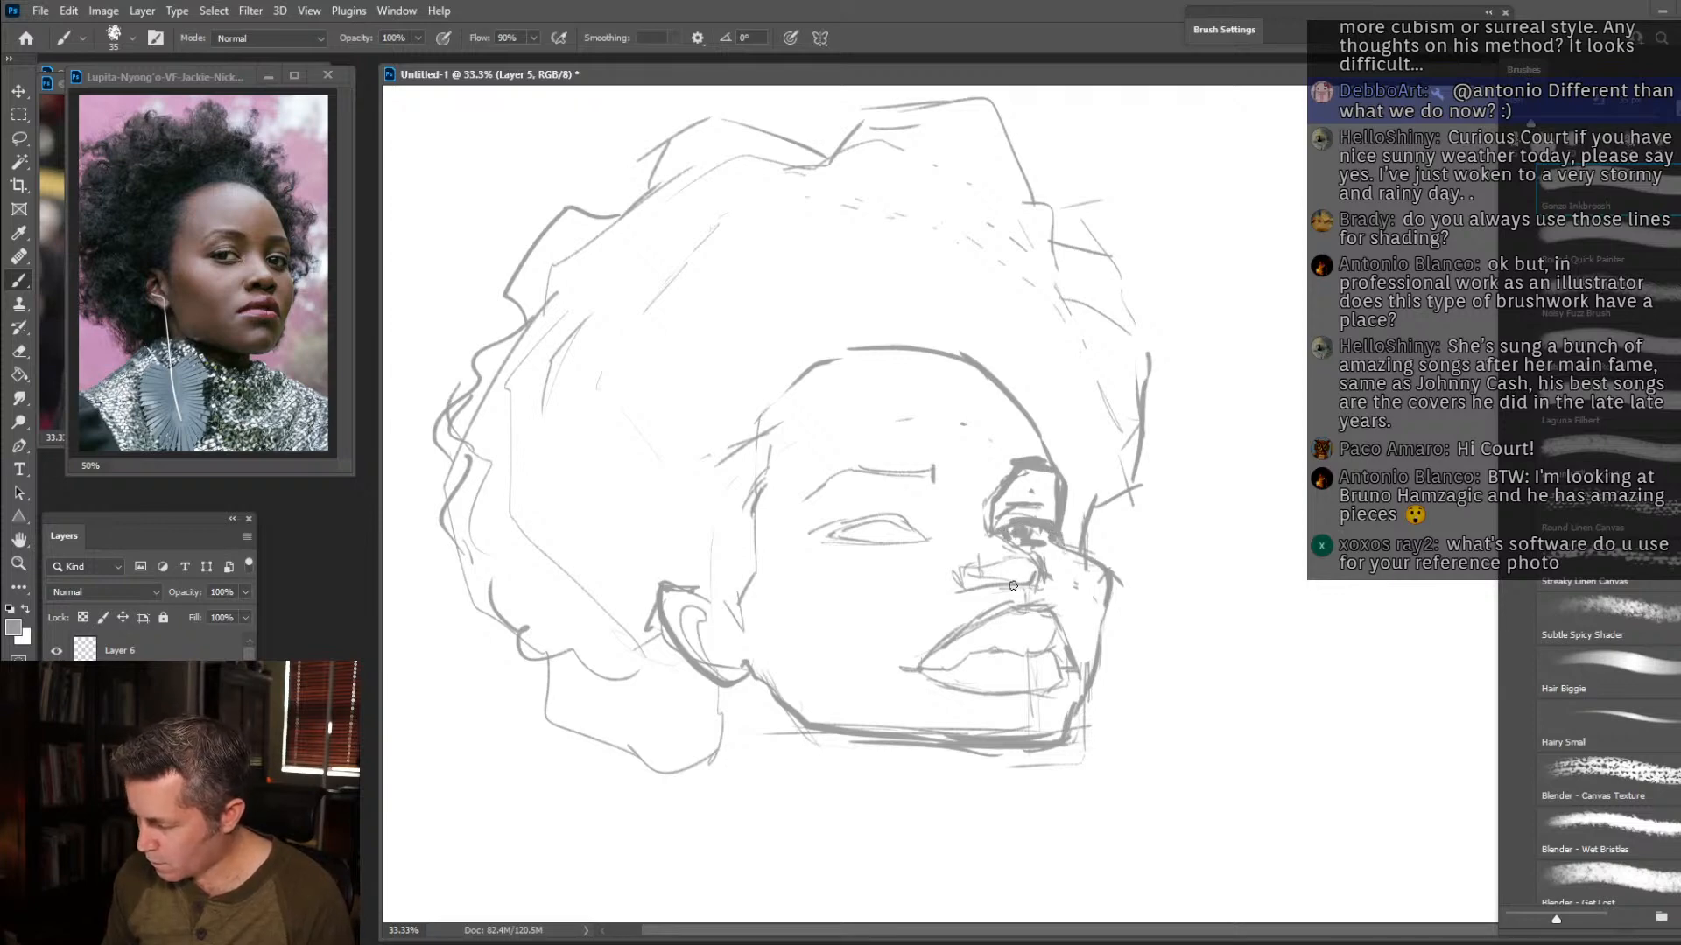
Strengthen the nostrils, full lips and chin, following the rough lines already in place.
mouse_move(1005, 577)
mouse_down()
mouse_move(968, 587)
mouse_move(962, 564)
mouse_up()
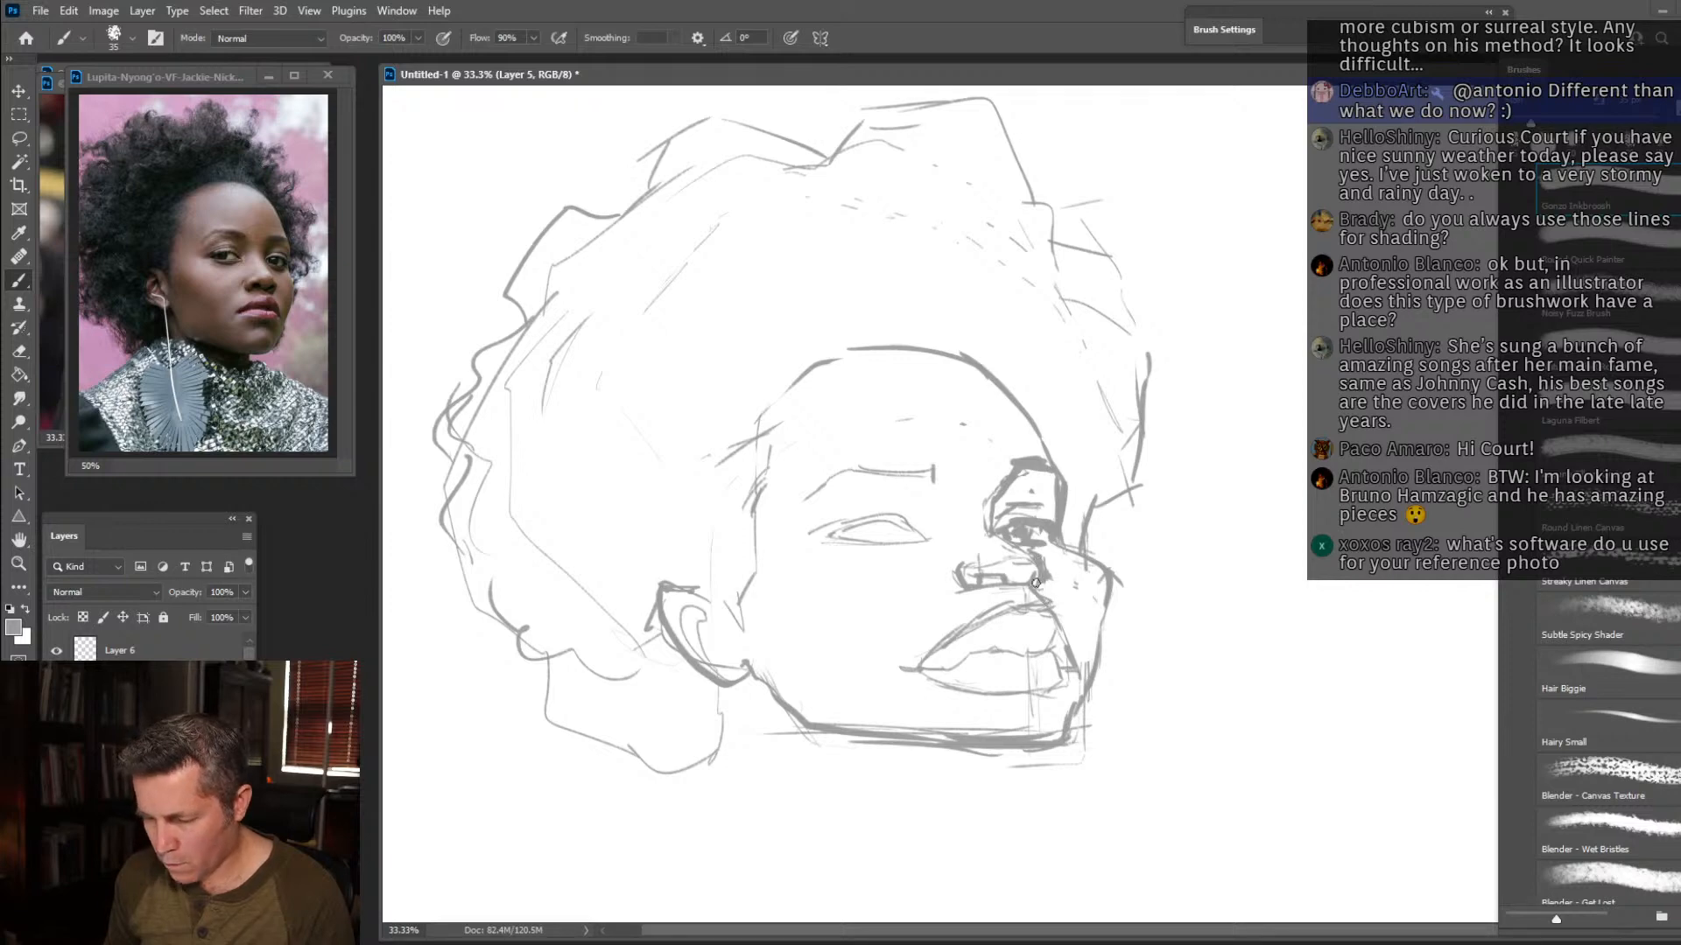
mouse_move(1007, 602)
mouse_down()
mouse_move(952, 640)
mouse_move(1034, 653)
mouse_move(1046, 606)
mouse_move(1078, 669)
mouse_move(1025, 670)
mouse_move(1067, 678)
mouse_move(1058, 696)
mouse_move(903, 675)
mouse_move(1034, 652)
mouse_up()
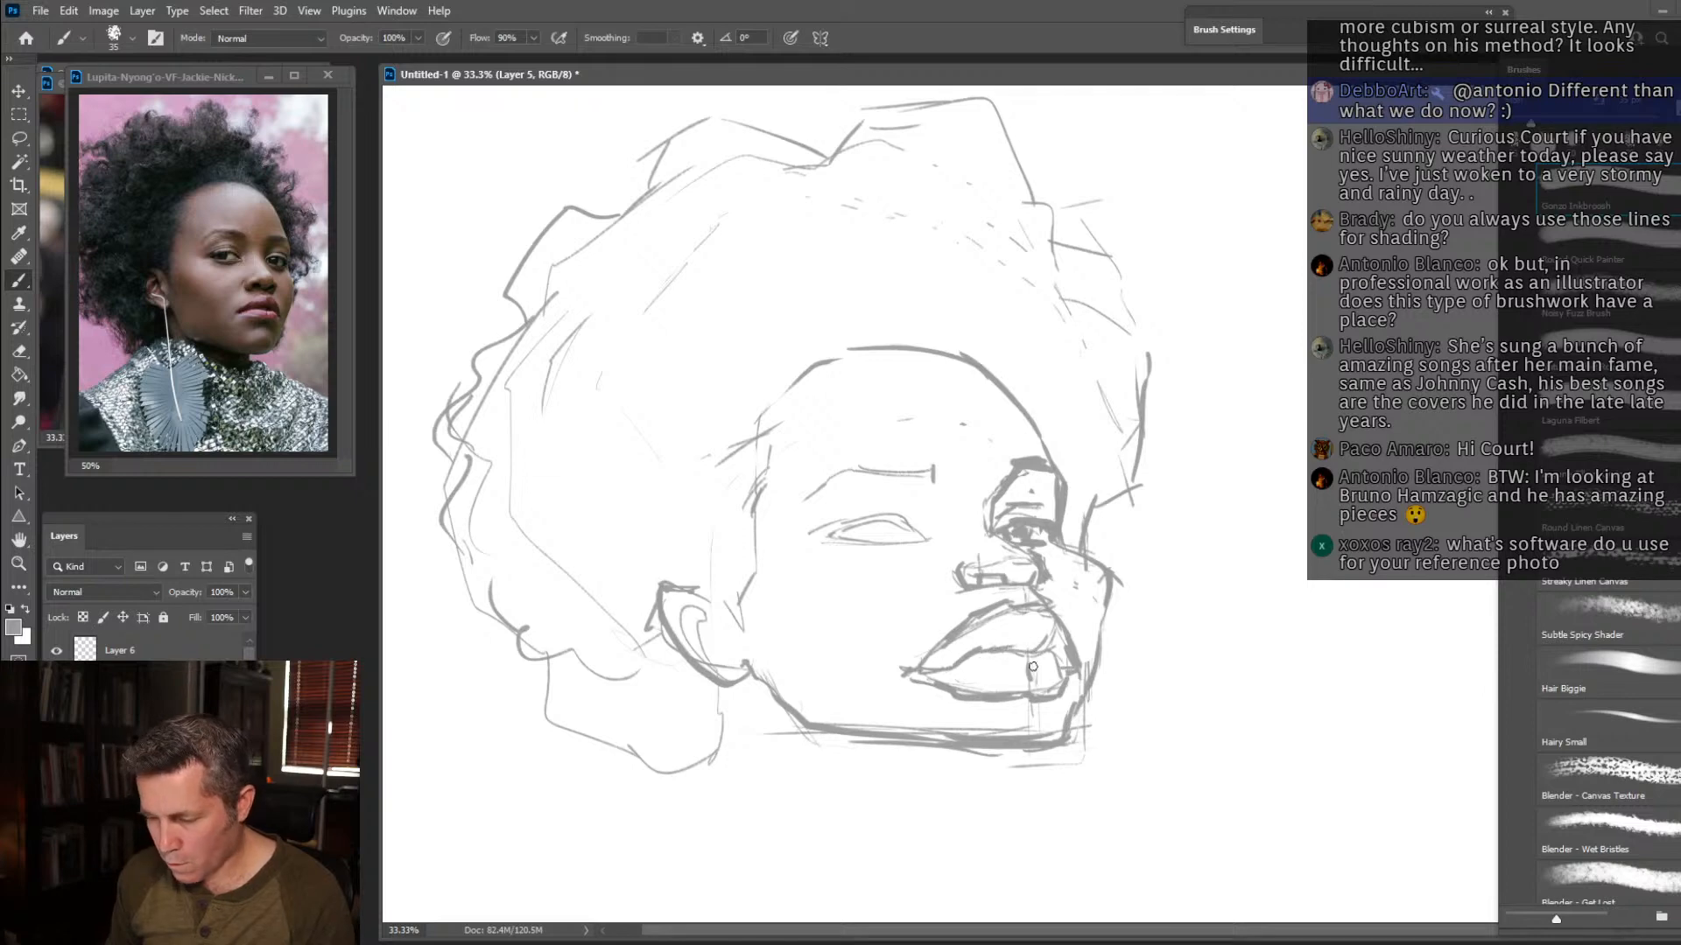
mouse_move(1068, 742)
mouse_down()
mouse_move(974, 746)
mouse_move(1023, 716)
mouse_move(1037, 737)
mouse_move(879, 728)
mouse_up()
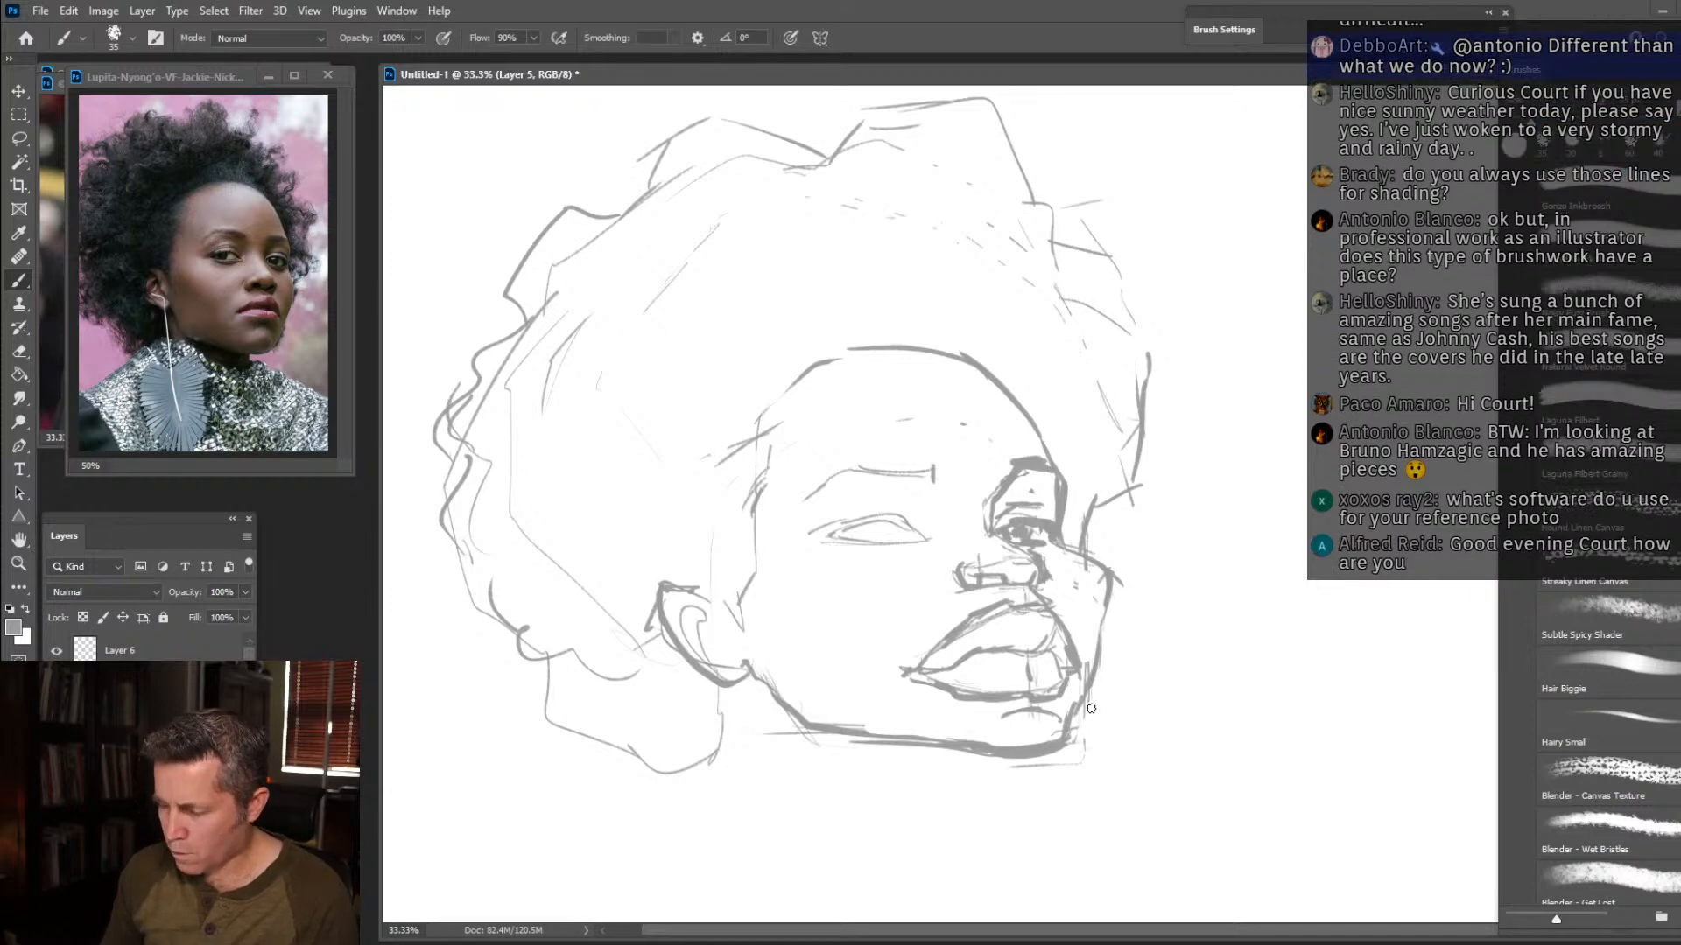
Add the iris and upper lid crease to the near eye and redraw its eyebrow higher and bolder.
mouse_move(925, 539)
mouse_down()
mouse_move(884, 556)
mouse_move(840, 544)
mouse_move(875, 540)
mouse_up()
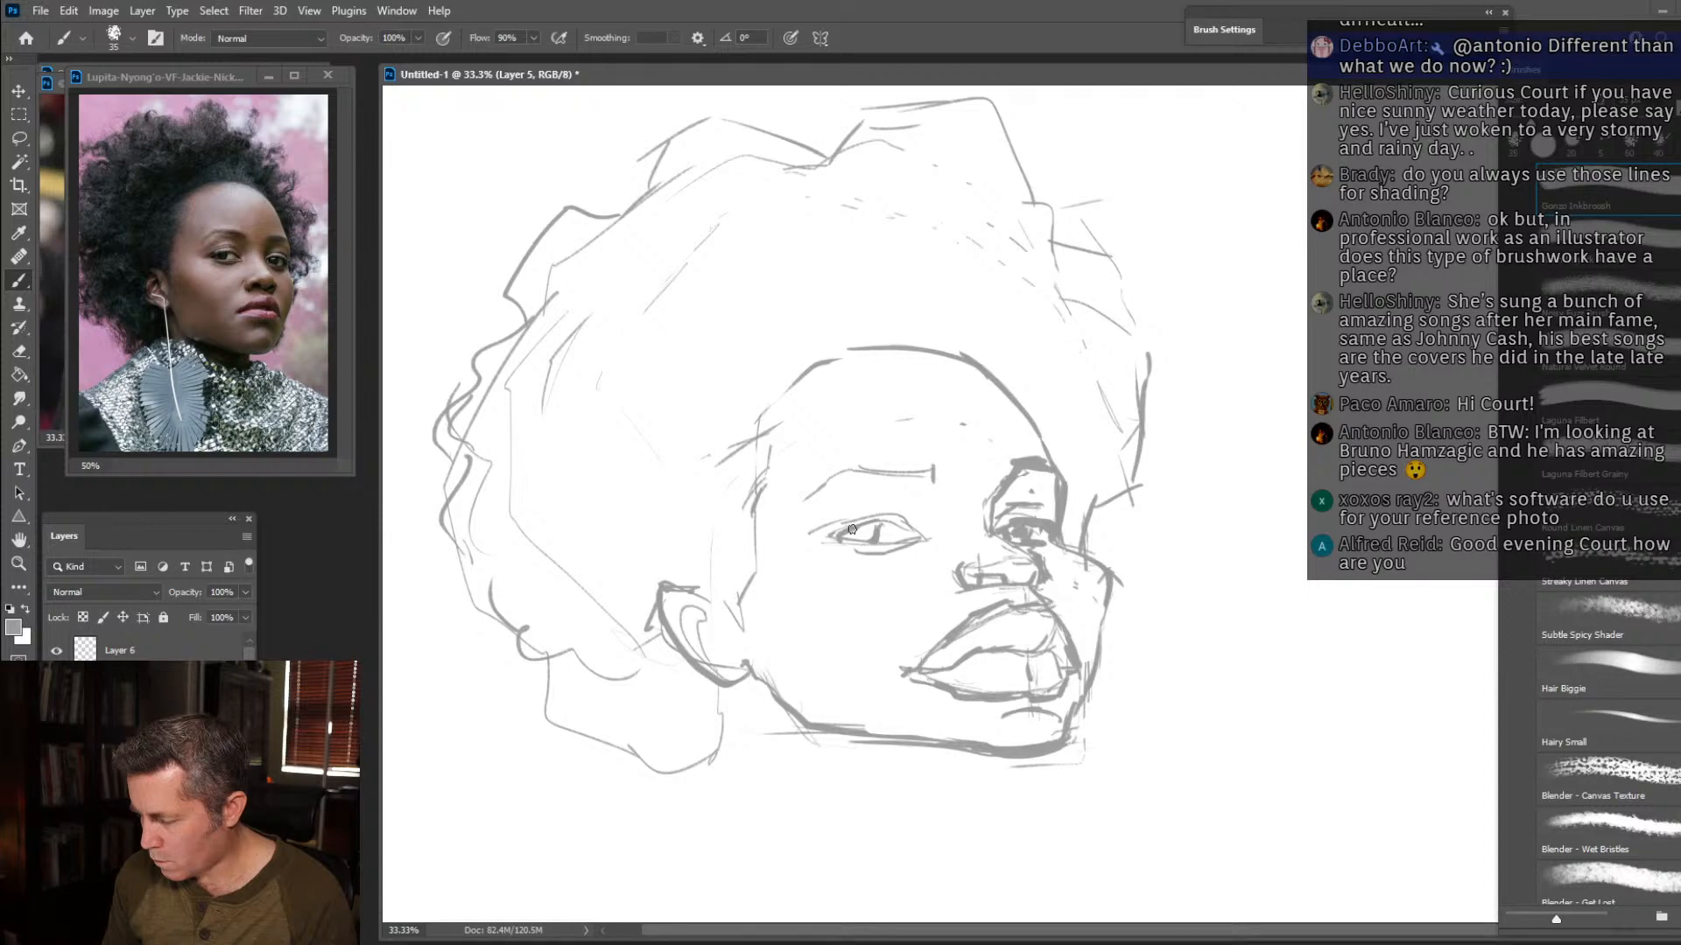
mouse_move(904, 526)
mouse_down()
mouse_move(924, 534)
mouse_move(842, 521)
mouse_move(898, 499)
mouse_move(924, 523)
mouse_up()
mouse_move(836, 447)
mouse_down()
mouse_move(934, 455)
mouse_move(834, 445)
mouse_move(797, 480)
mouse_move(832, 441)
mouse_move(876, 468)
mouse_up()
mouse_move(770, 466)
mouse_down()
mouse_move(752, 564)
mouse_move(767, 423)
mouse_up()
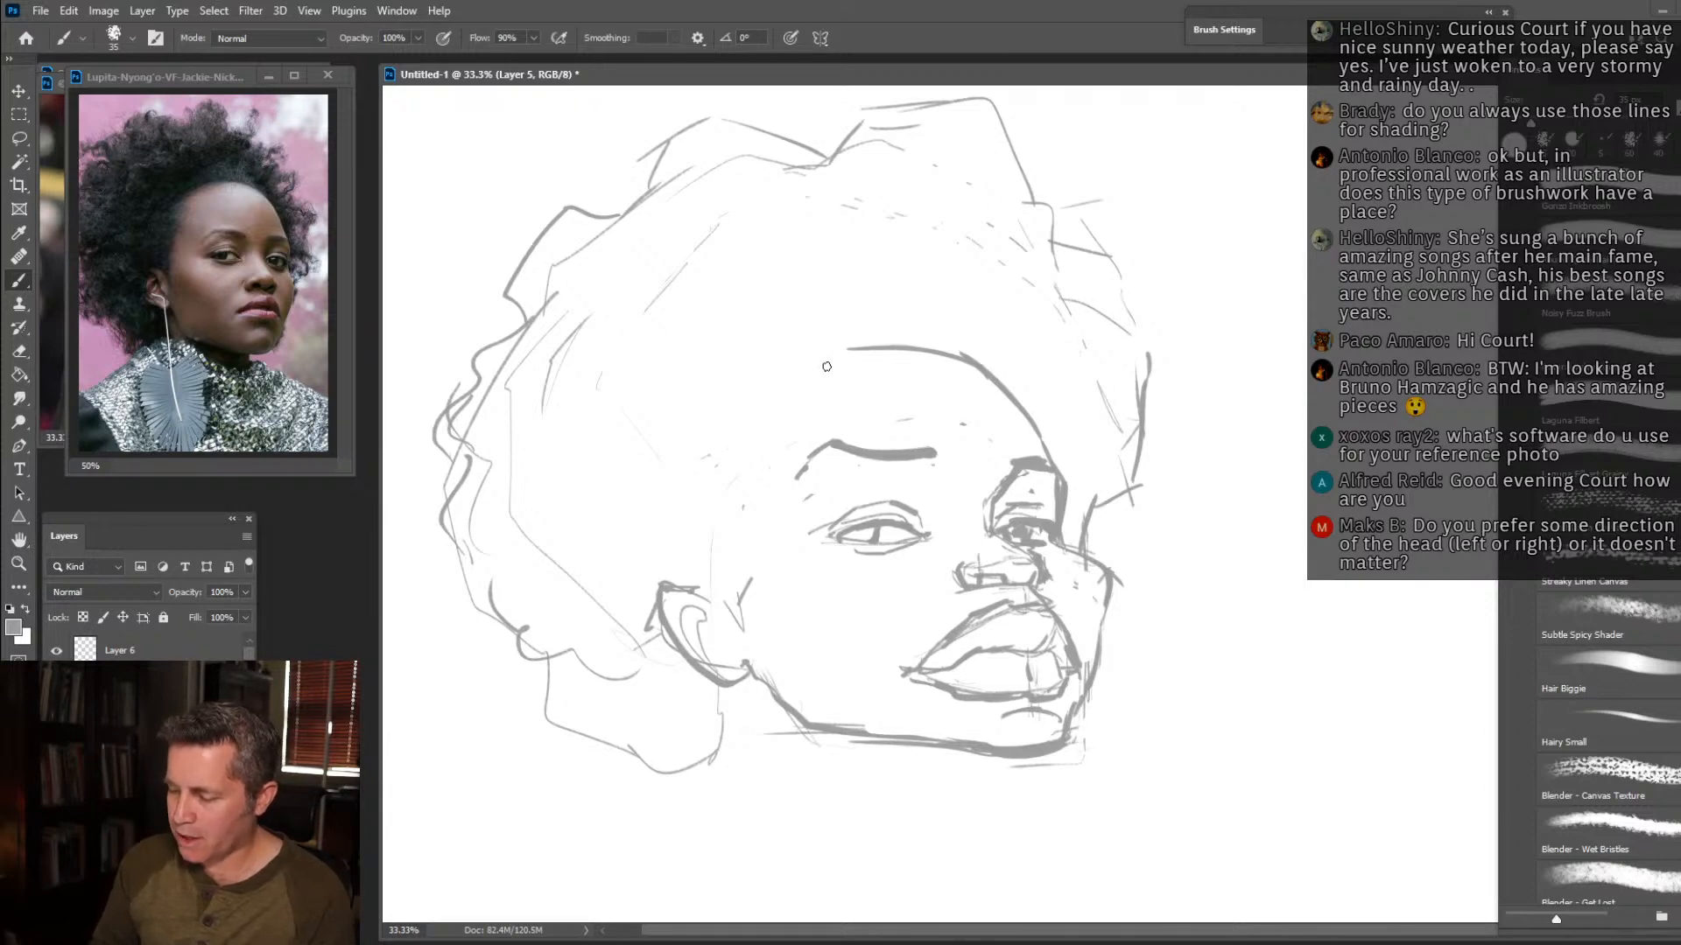
Redraw the near temple hairline and sketch loose curl clumps in the hair above the forehead.
mouse_move(703, 591)
mouse_down()
mouse_move(713, 499)
mouse_move(736, 424)
mouse_move(768, 394)
mouse_move(730, 410)
mouse_move(817, 347)
mouse_move(732, 390)
mouse_move(888, 343)
mouse_move(867, 331)
mouse_move(920, 338)
mouse_move(909, 318)
mouse_move(963, 261)
mouse_up()
drag(925, 351, 990, 258)
mouse_move(939, 350)
mouse_down()
mouse_move(1039, 205)
mouse_move(1010, 225)
mouse_move(1004, 356)
mouse_move(1087, 298)
mouse_up()
mouse_move(1000, 365)
mouse_down()
mouse_move(1070, 303)
mouse_move(1111, 309)
mouse_up()
mouse_move(1022, 357)
mouse_down()
mouse_move(1077, 359)
mouse_move(1100, 323)
mouse_up()
mouse_move(1094, 357)
mouse_down()
mouse_move(992, 330)
mouse_move(1061, 285)
mouse_up()
mouse_move(888, 342)
mouse_down()
mouse_move(905, 224)
mouse_move(836, 158)
mouse_up()
mouse_move(870, 304)
mouse_down()
mouse_move(880, 234)
mouse_move(857, 145)
mouse_up()
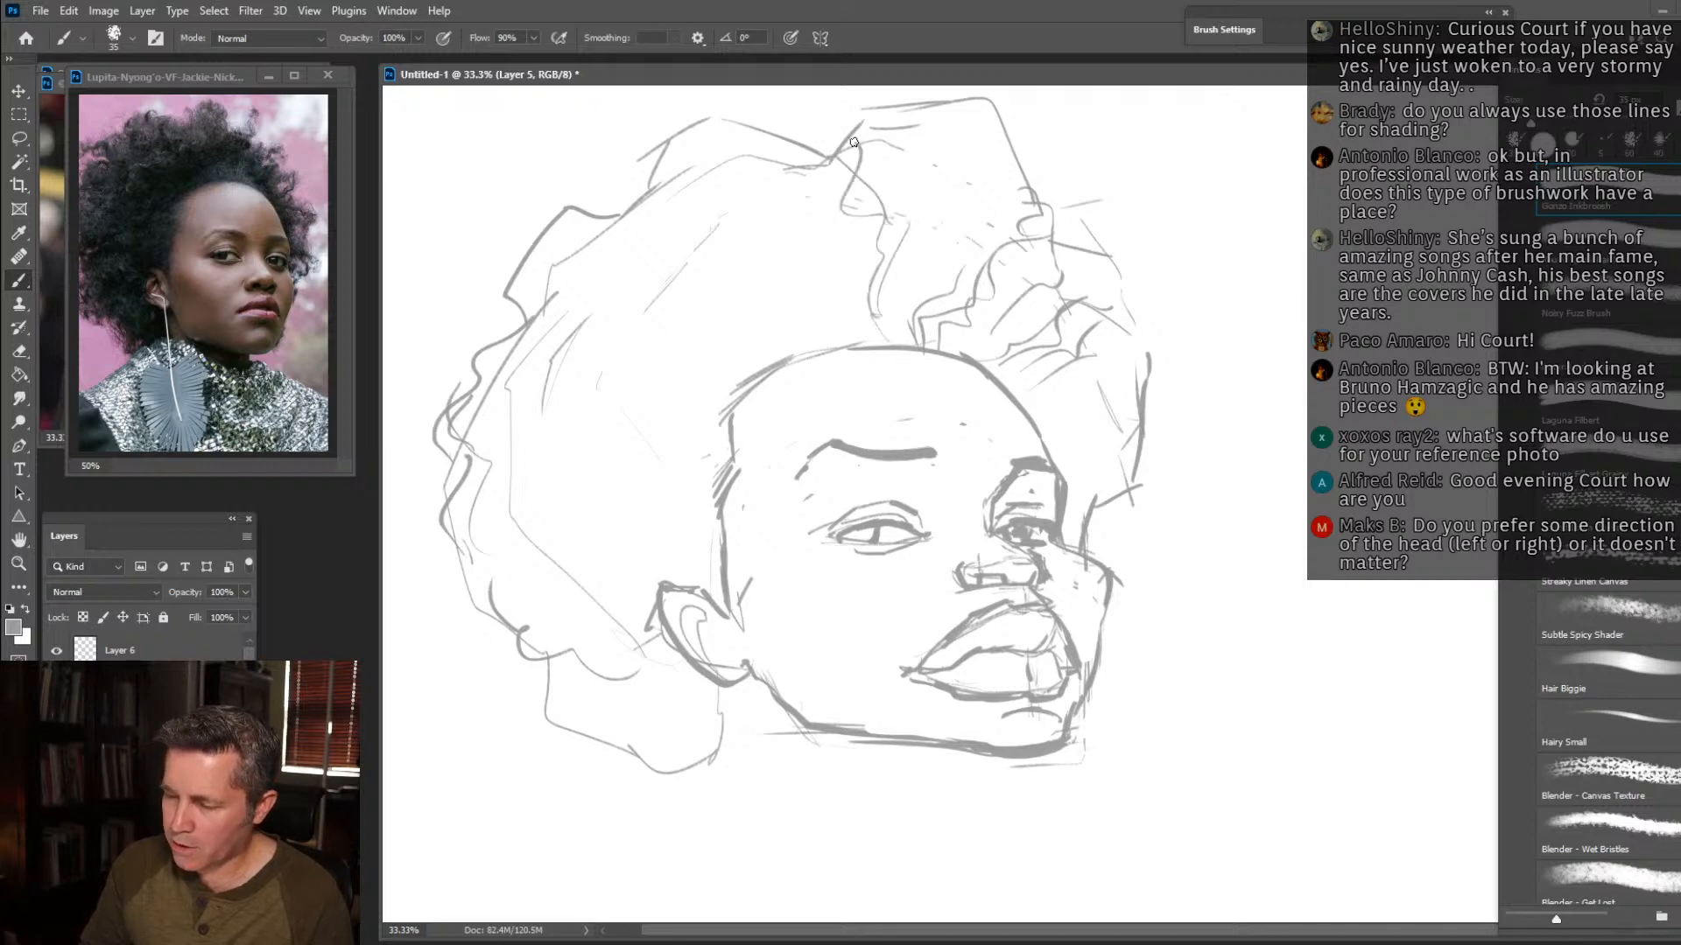
mouse_move(888, 224)
mouse_down()
mouse_move(843, 130)
mouse_move(902, 132)
mouse_move(911, 298)
mouse_move(870, 266)
mouse_move(839, 189)
mouse_move(801, 172)
mouse_up()
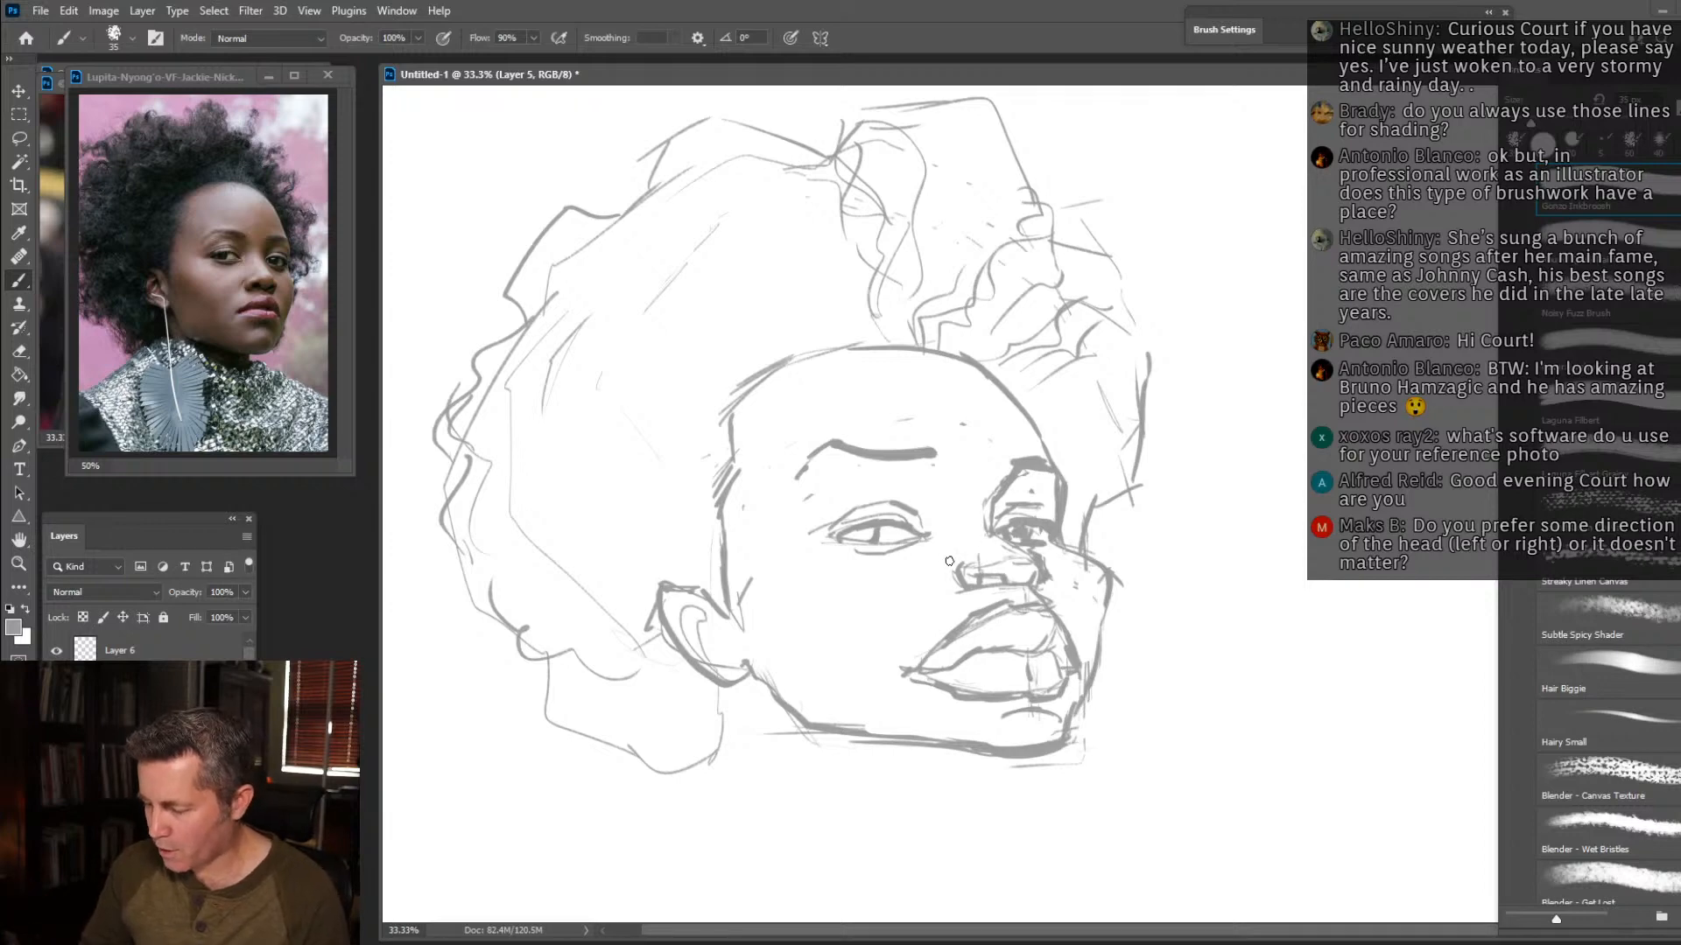
Sketch light plane lines for the near cheekbone, the hollow below it and the temple.
mouse_move(758, 580)
mouse_down()
mouse_move(860, 613)
mouse_move(793, 608)
mouse_move(840, 617)
mouse_up()
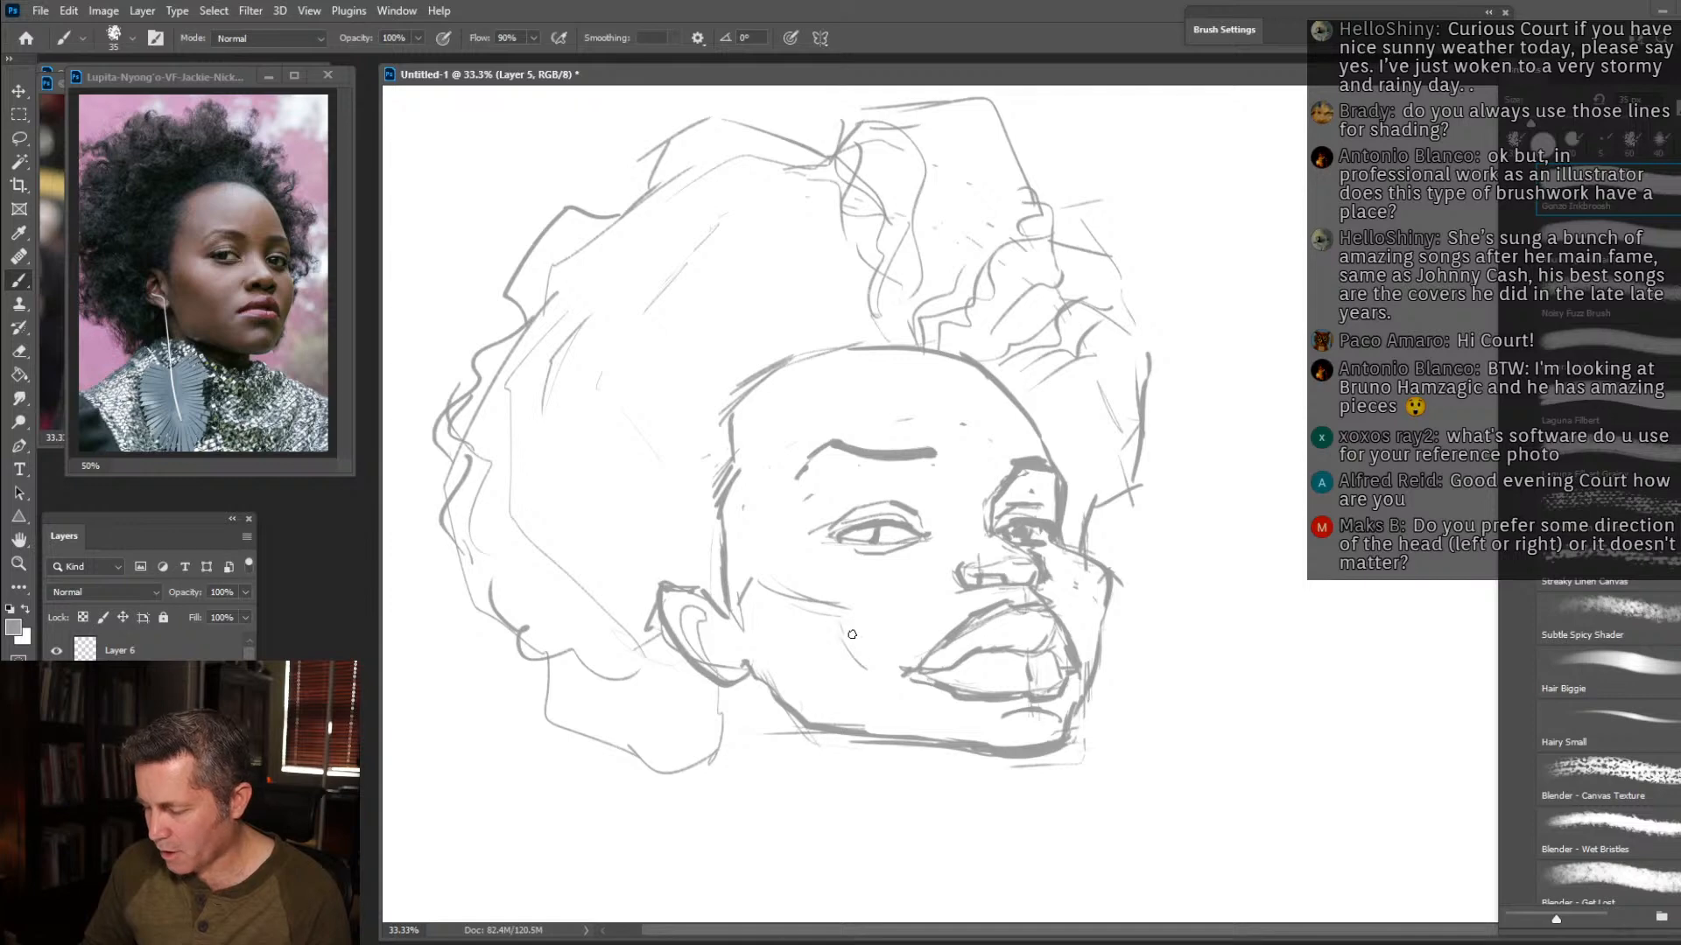
drag(764, 571, 725, 561)
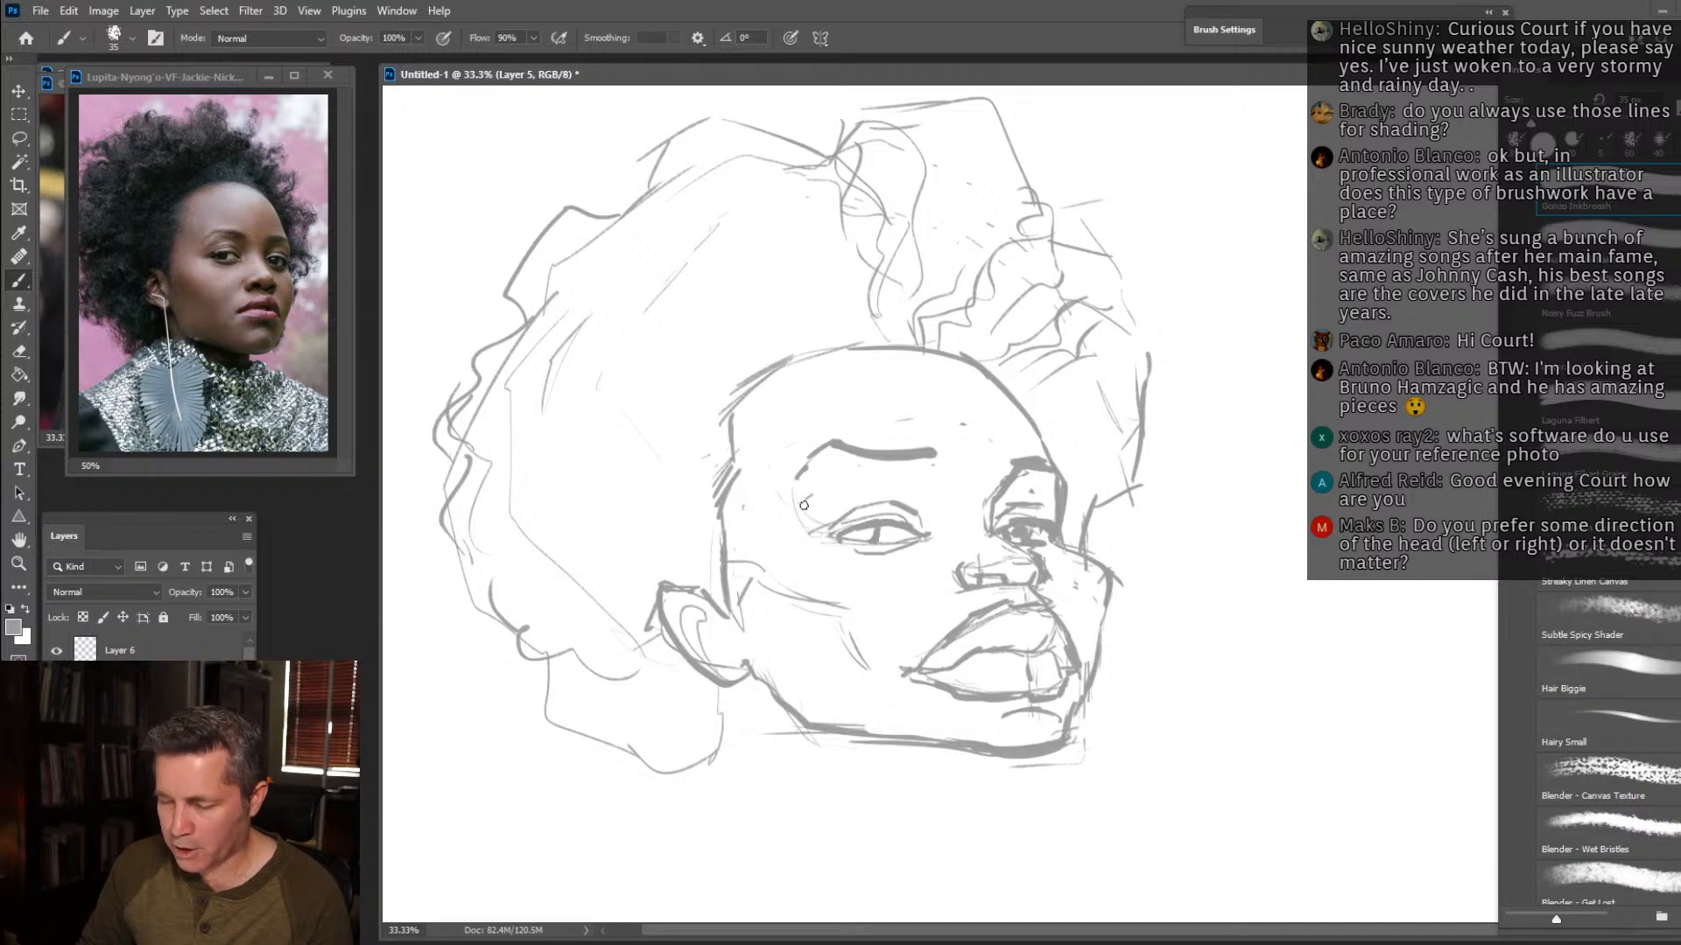
drag(802, 513, 787, 492)
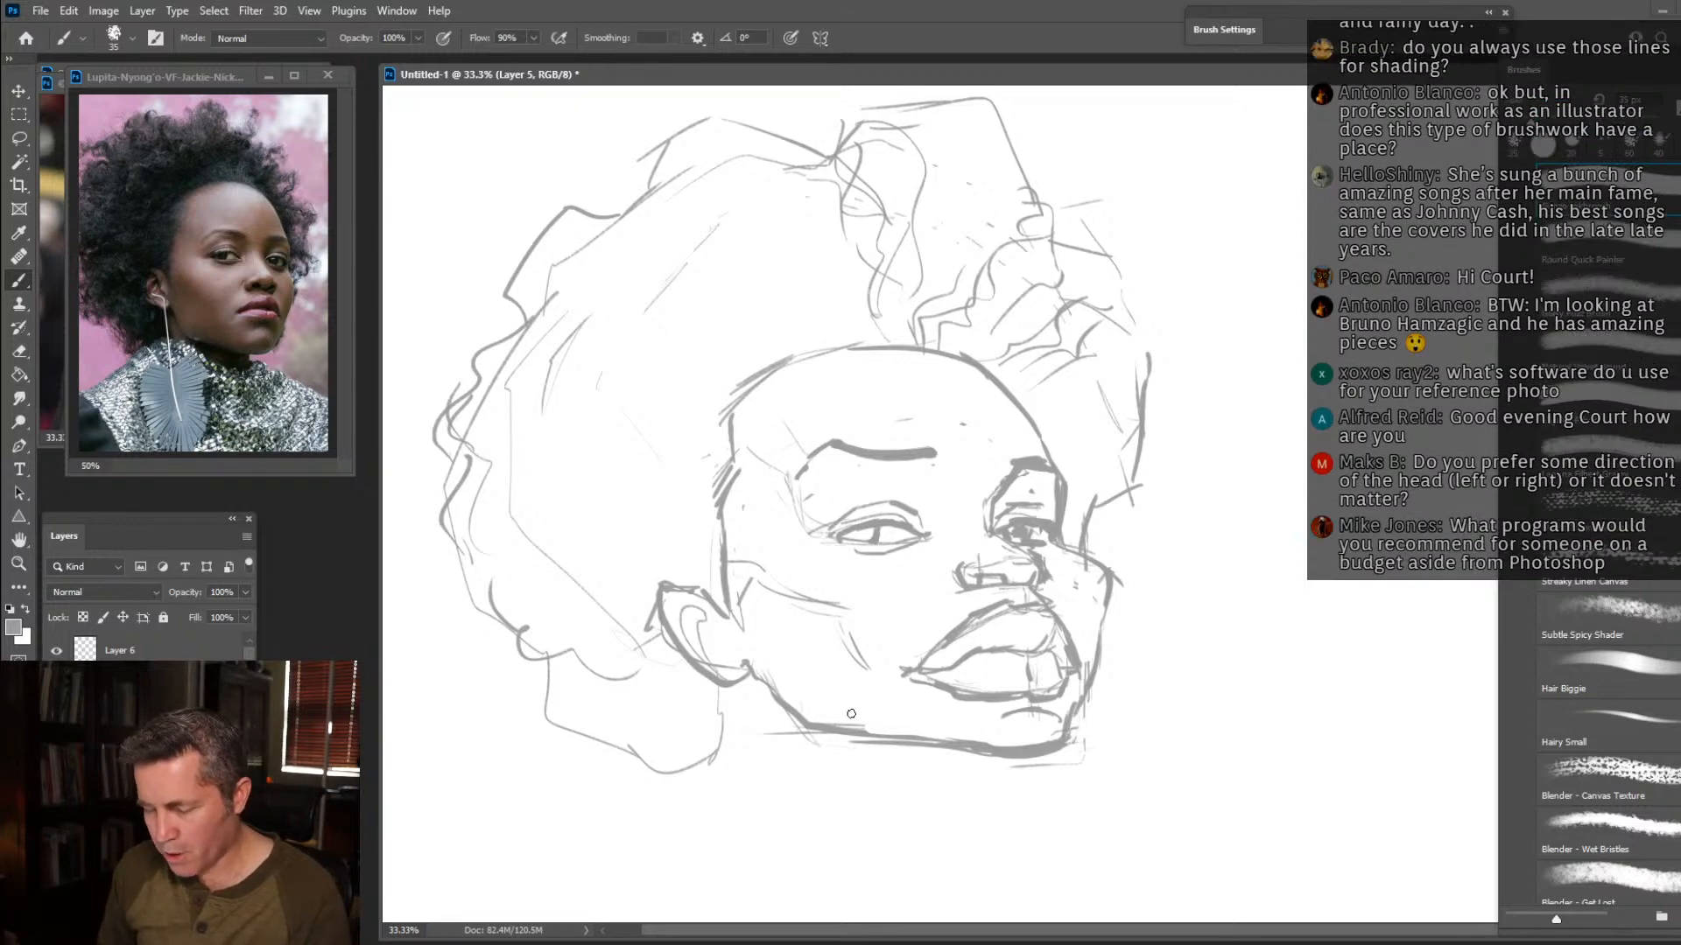
Draw the front and back neck lines and outline the lower back of the hair with jagged clumps.
drag(960, 752, 942, 814)
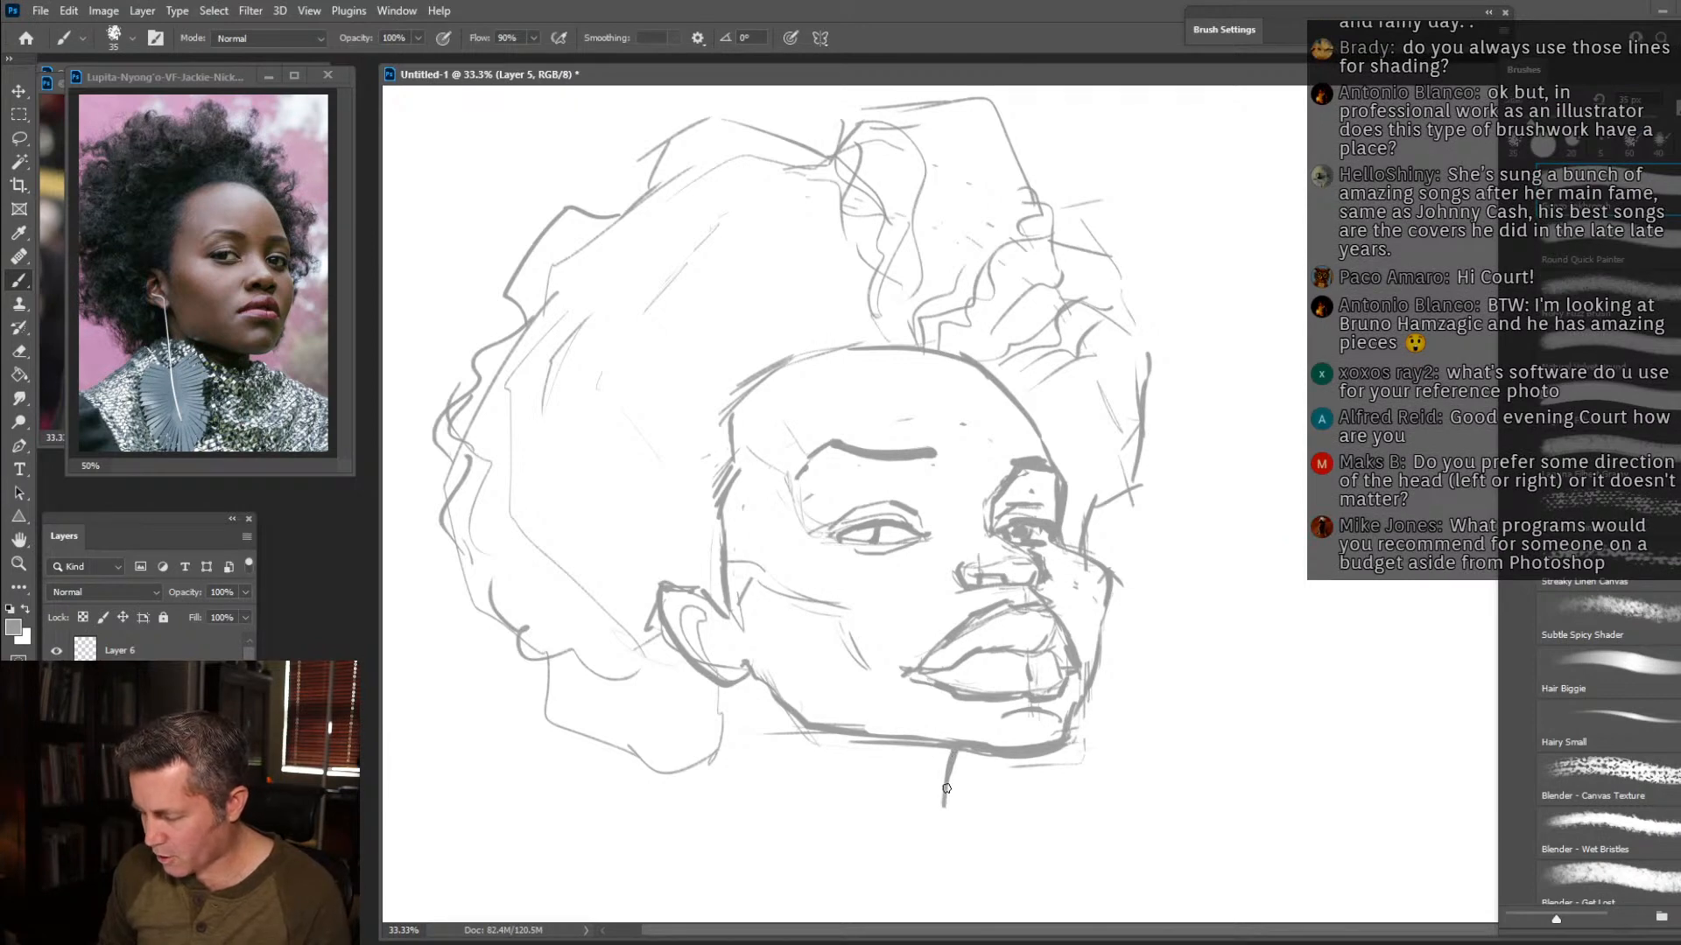
drag(950, 750, 940, 819)
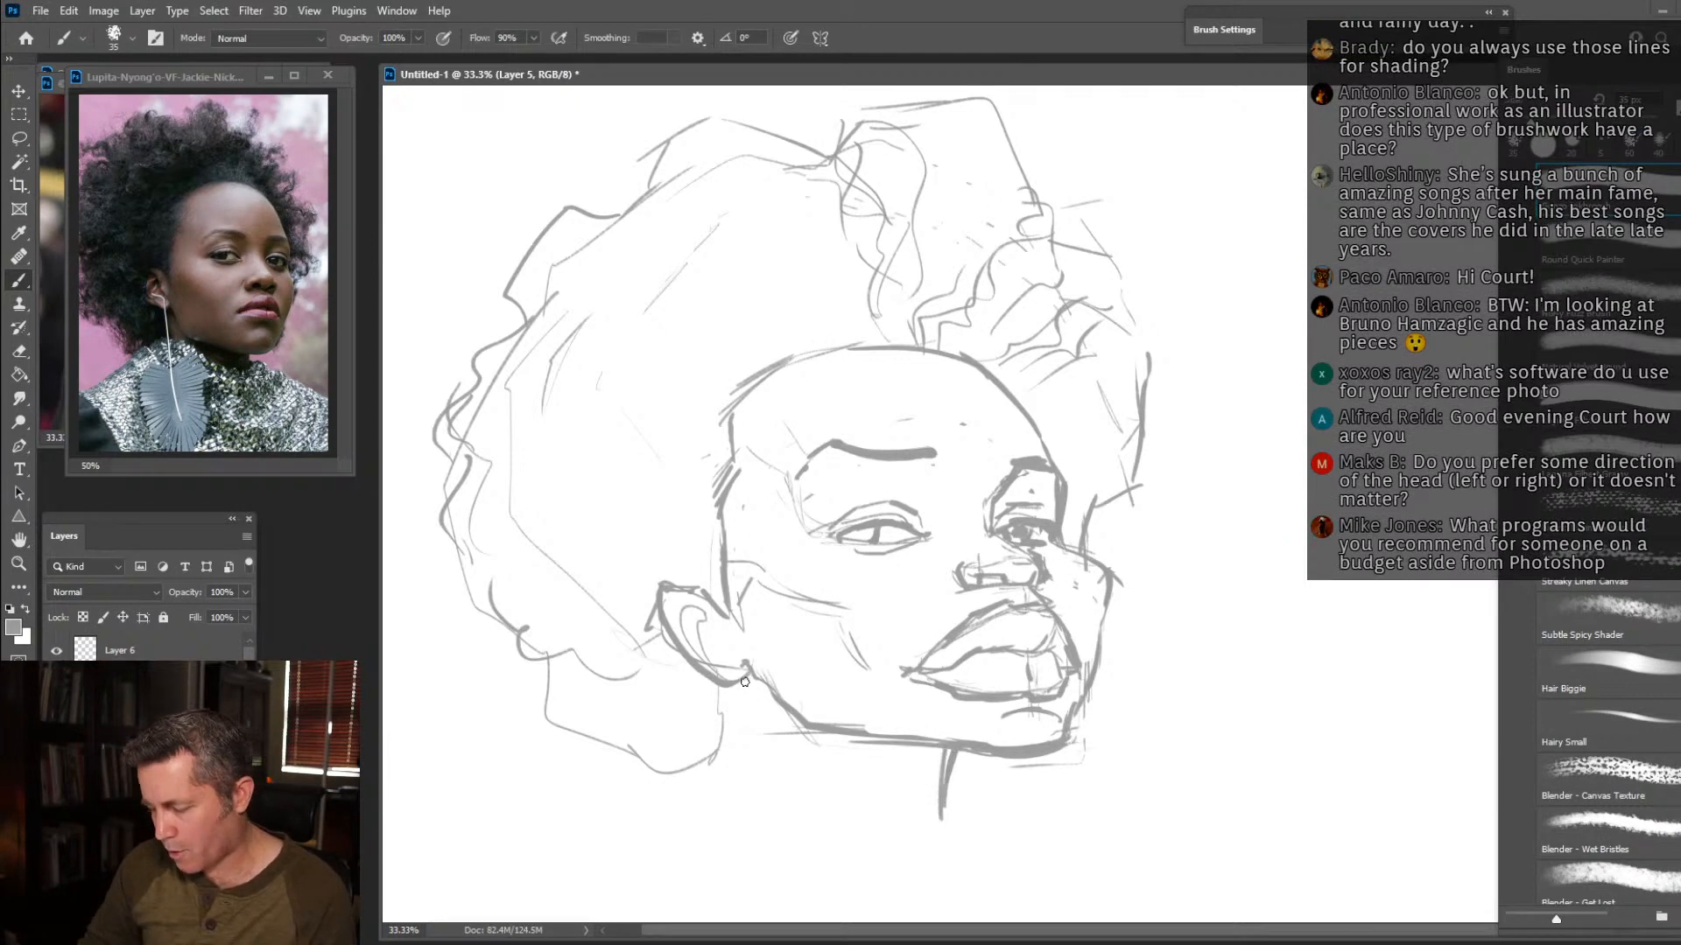
mouse_move(746, 676)
mouse_down()
mouse_move(765, 776)
mouse_move(726, 813)
mouse_move(687, 764)
mouse_move(640, 800)
mouse_move(624, 753)
mouse_move(550, 712)
mouse_move(545, 658)
mouse_move(522, 663)
mouse_move(470, 609)
mouse_up()
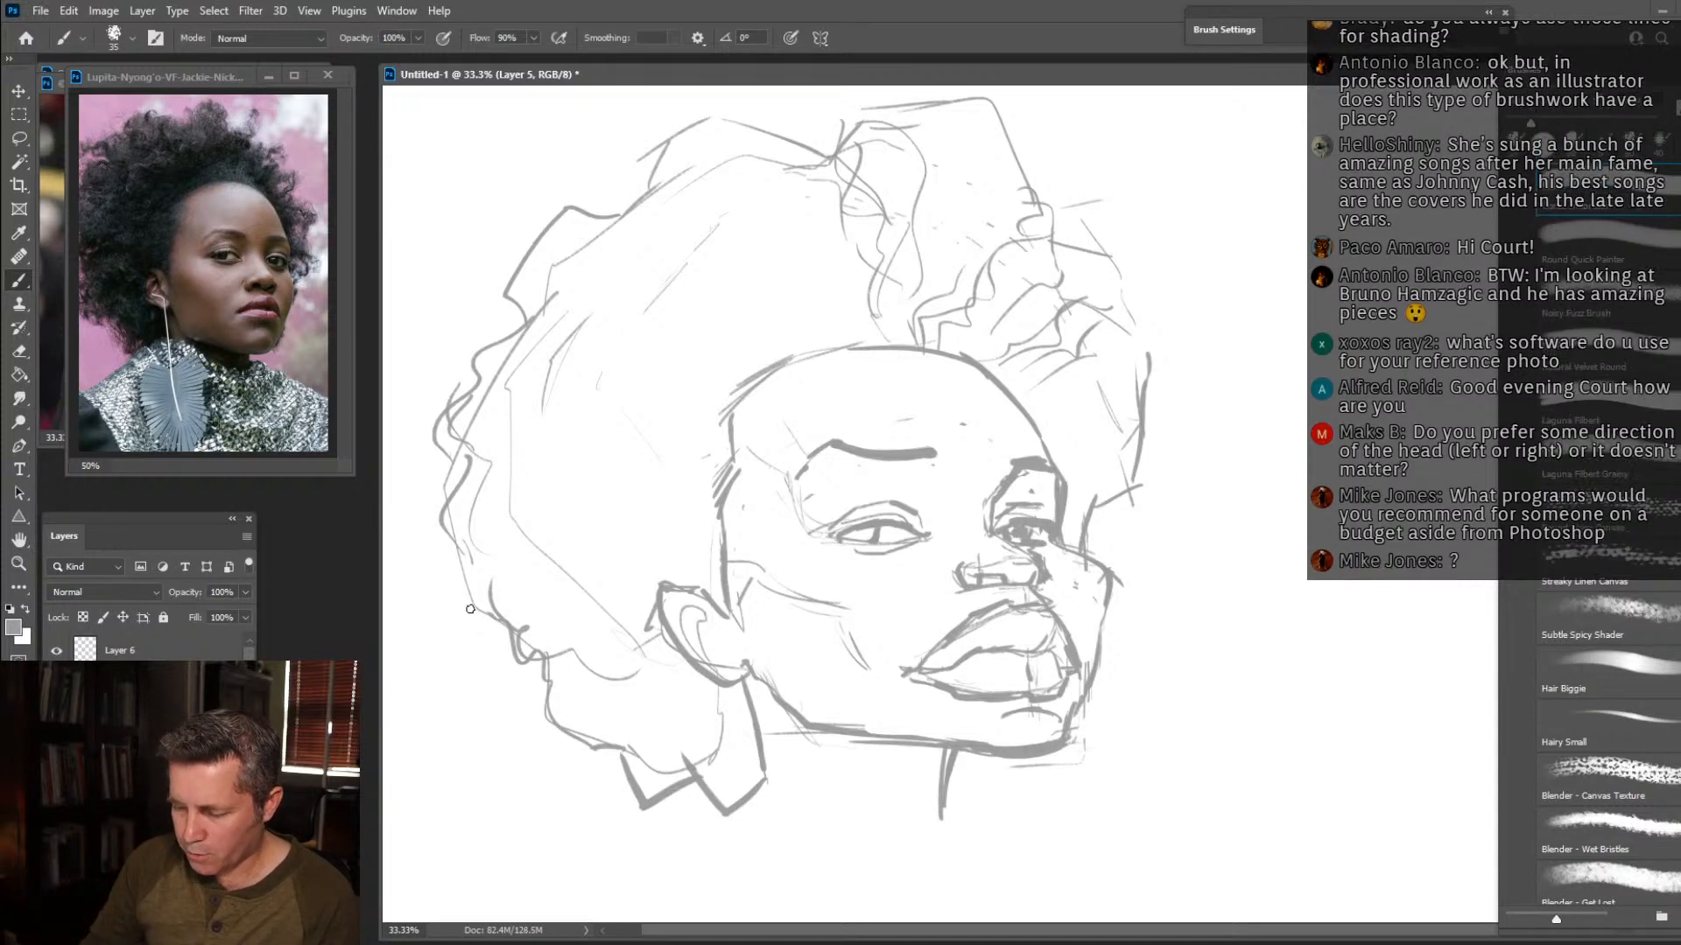
mouse_move(531, 663)
mouse_down()
mouse_move(504, 611)
mouse_move(490, 624)
mouse_move(440, 583)
mouse_move(469, 532)
mouse_move(454, 394)
mouse_move(546, 707)
mouse_move(632, 730)
mouse_move(625, 764)
mouse_move(676, 776)
mouse_move(662, 783)
mouse_move(748, 790)
mouse_move(763, 741)
mouse_move(771, 797)
mouse_up()
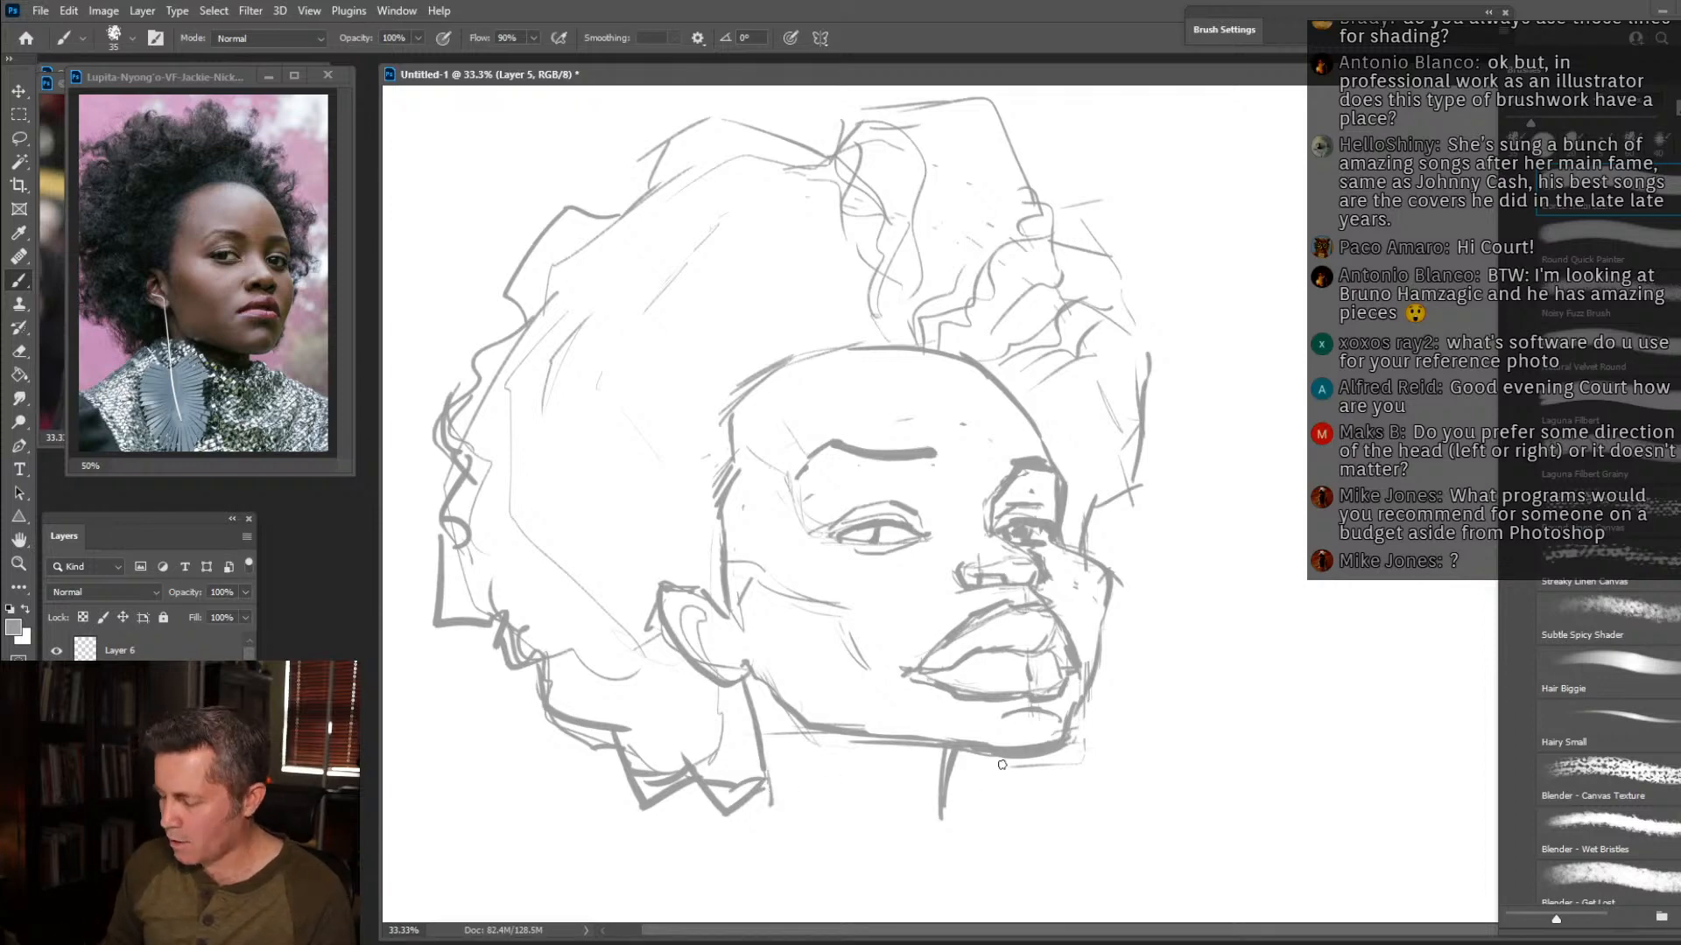
Extend the front of the neck and sketch the neck base and shoulder lines on both sides.
drag(951, 808, 941, 855)
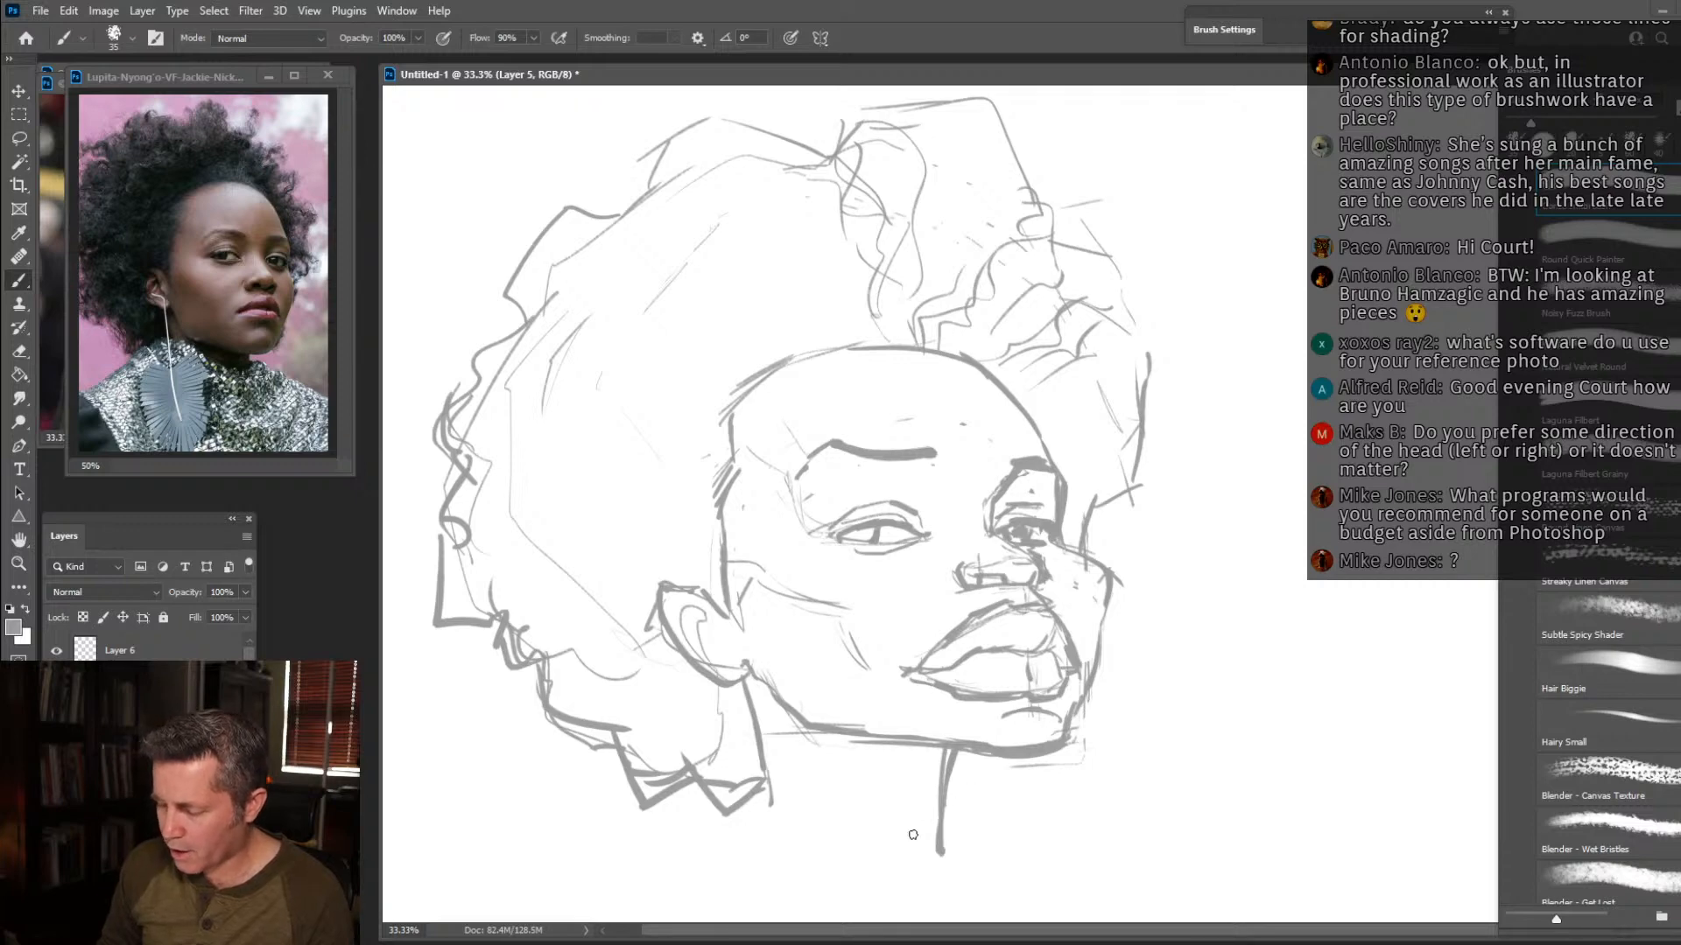
mouse_move(772, 812)
mouse_down()
mouse_move(985, 895)
mouse_move(962, 891)
mouse_move(951, 856)
mouse_move(941, 873)
mouse_move(940, 833)
mouse_move(940, 855)
mouse_move(1081, 912)
mouse_up()
drag(728, 797, 647, 860)
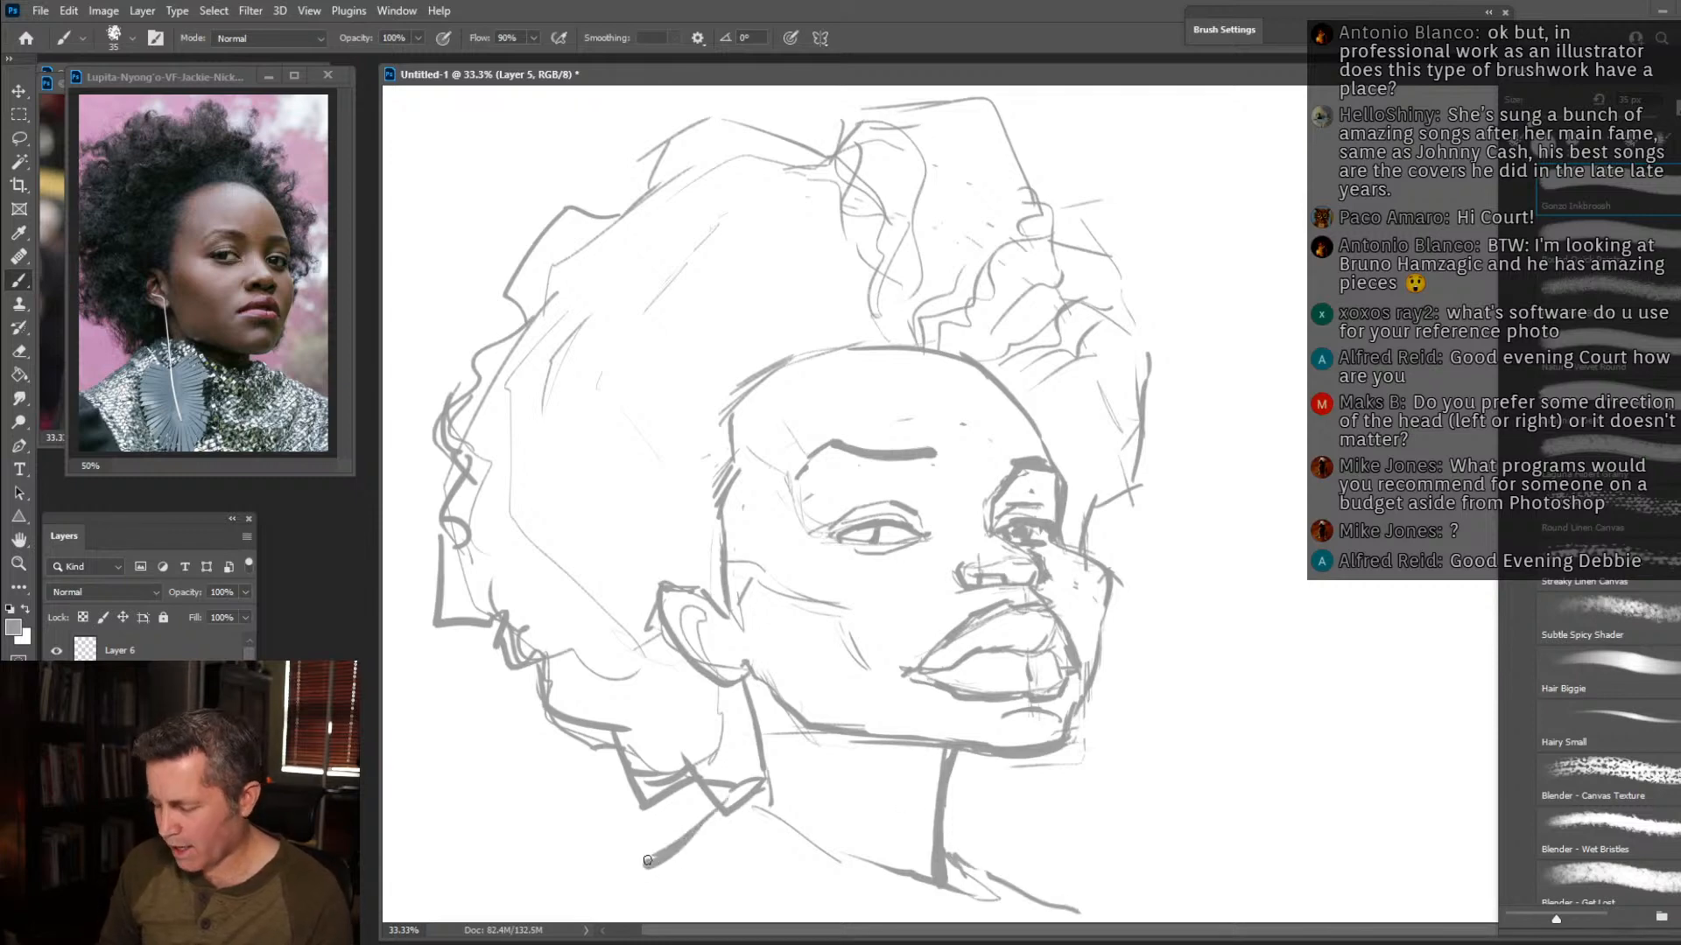
Thicken the near jaw and hairline contours, and reinforce the near eyebrow, iris and underside of the nose.
drag(760, 665, 804, 727)
mouse_move(725, 606)
mouse_down()
mouse_move(739, 392)
mouse_move(831, 335)
mouse_move(923, 338)
mouse_move(997, 368)
mouse_up()
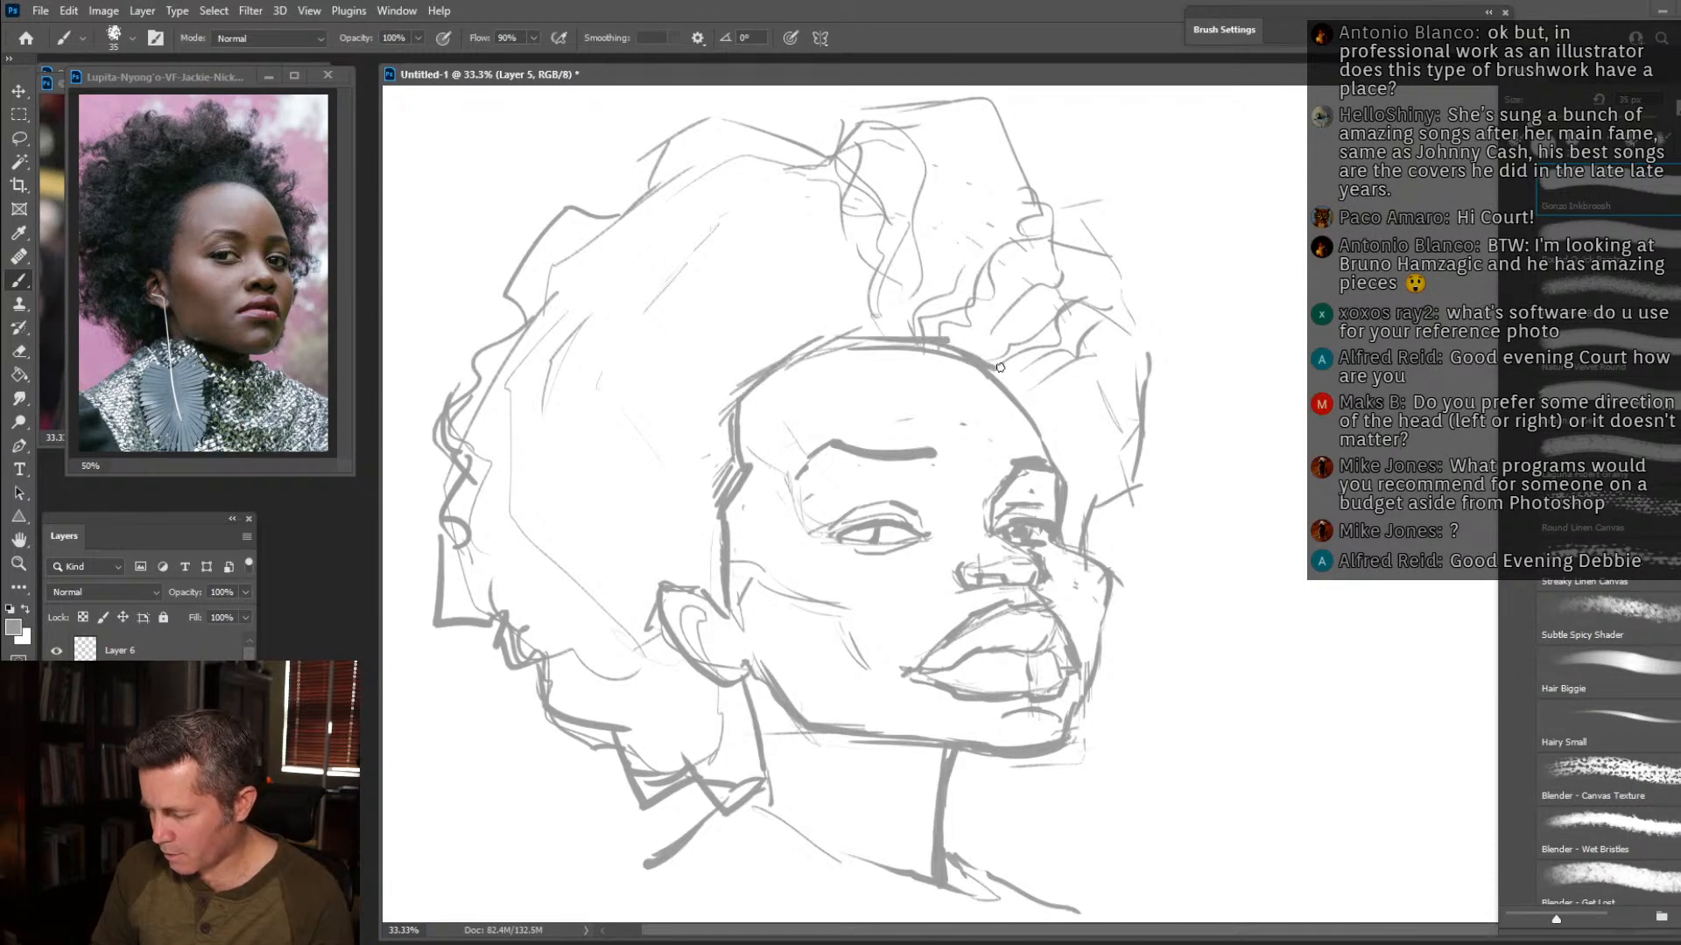
mouse_move(889, 449)
mouse_down()
mouse_move(923, 446)
mouse_move(820, 435)
mouse_move(924, 468)
mouse_move(792, 450)
mouse_up()
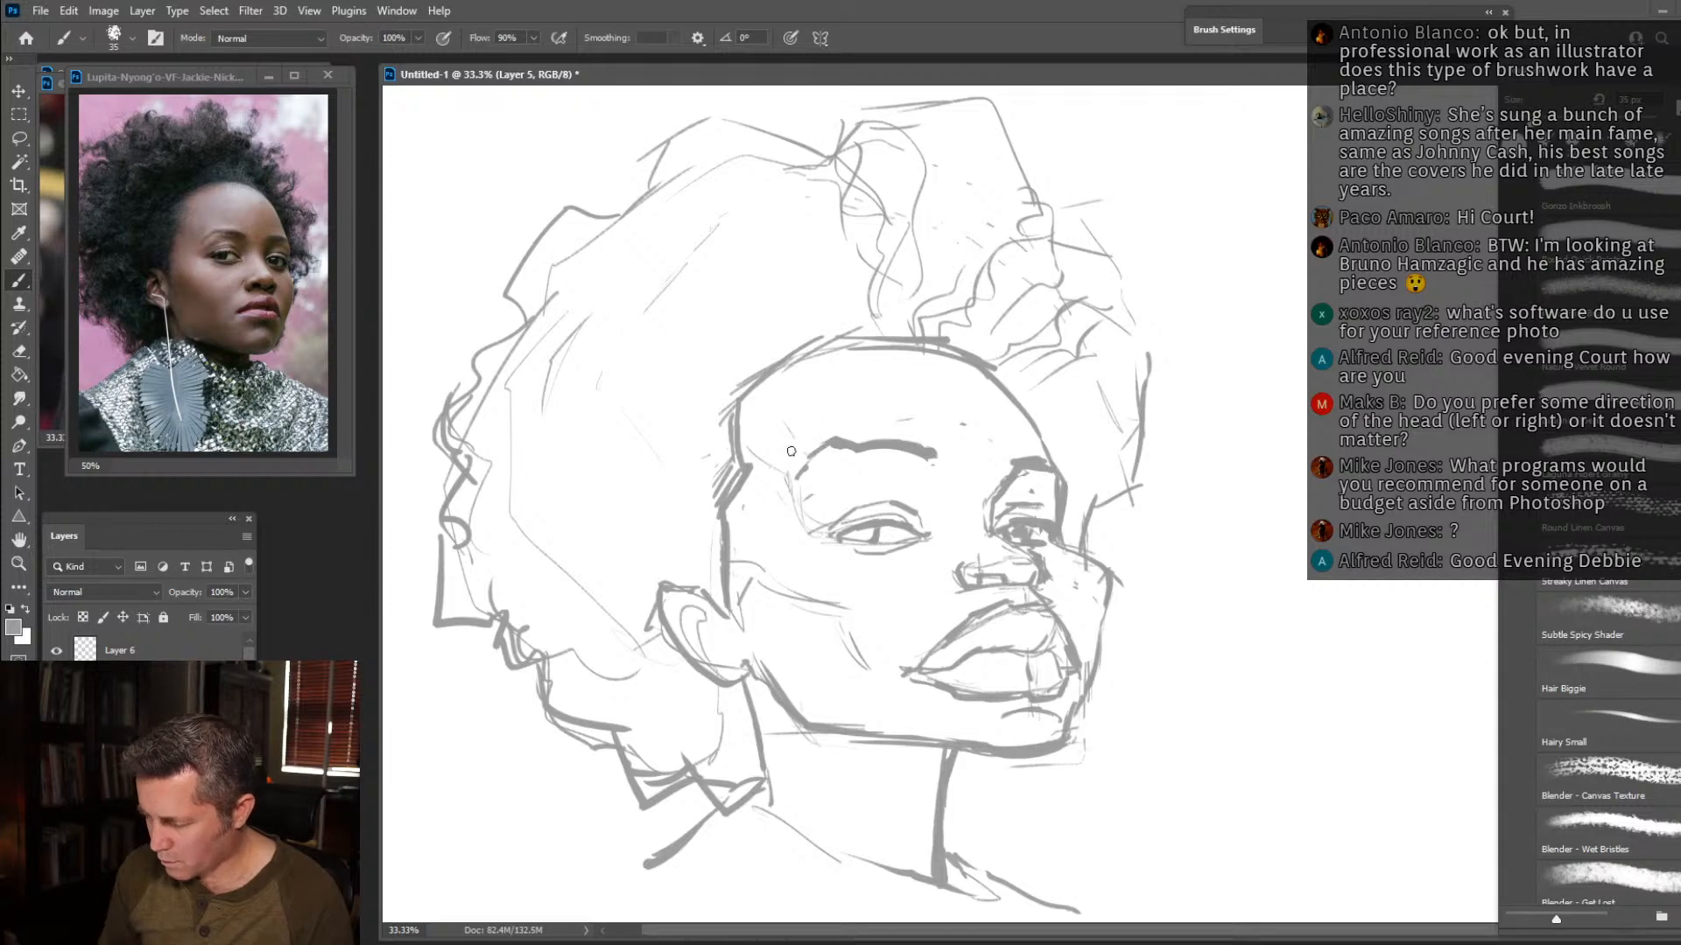
mouse_move(849, 537)
mouse_down()
mouse_move(862, 532)
mouse_move(848, 531)
mouse_up()
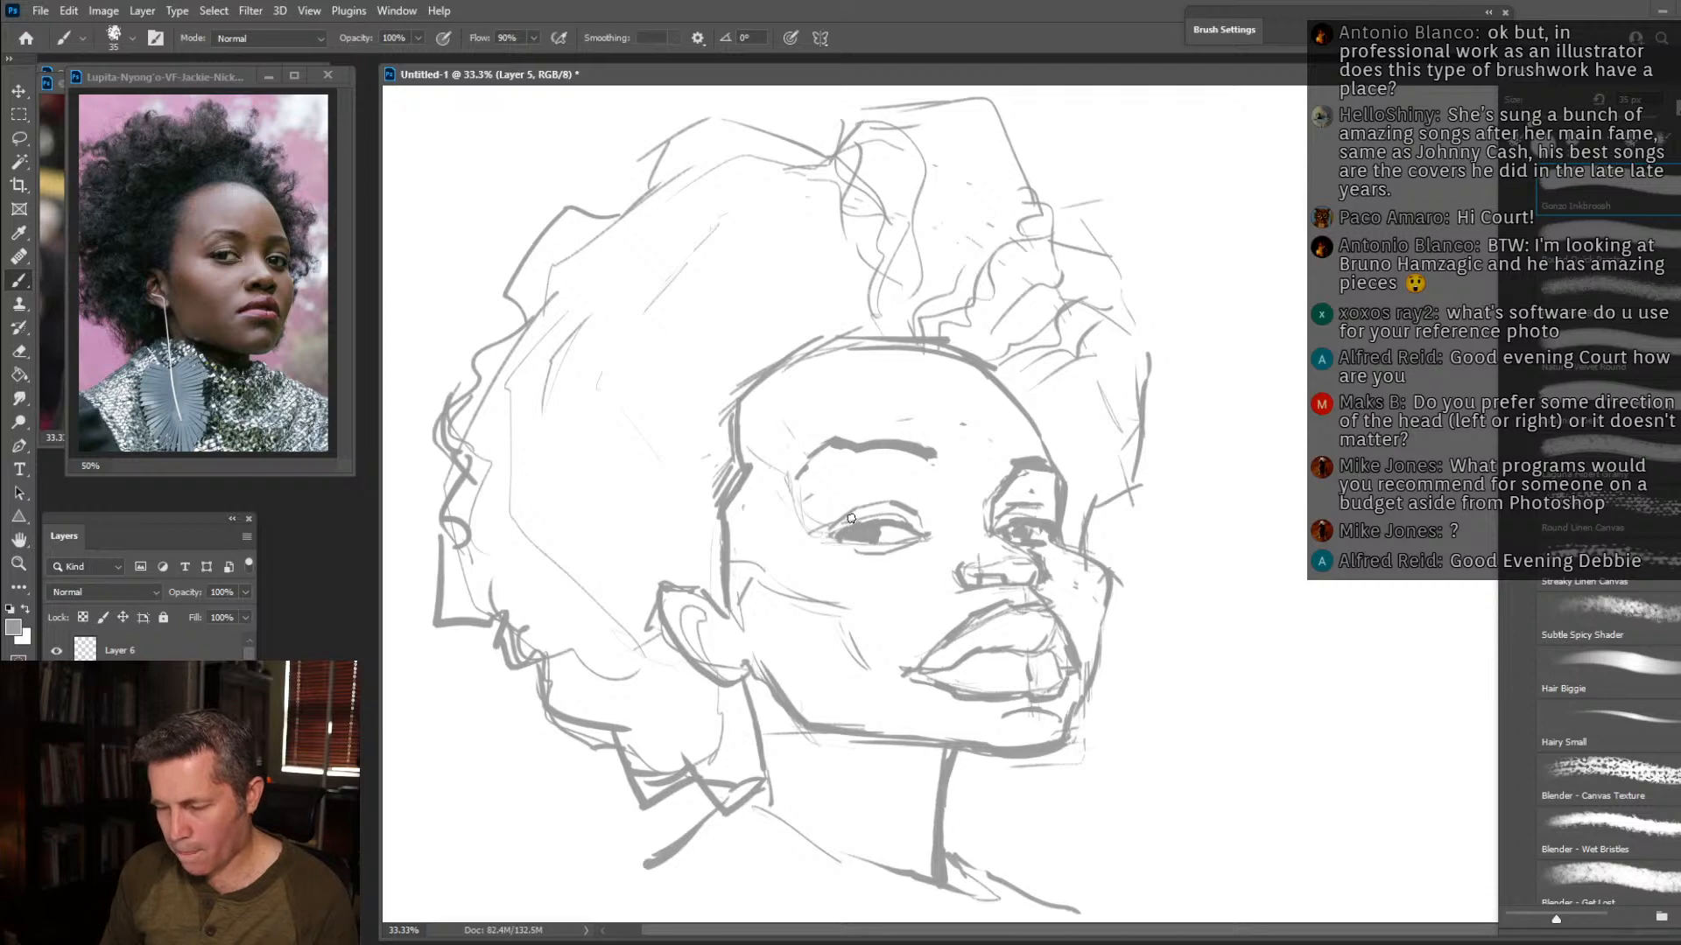
mouse_move(948, 577)
mouse_down()
mouse_move(965, 562)
mouse_move(990, 578)
mouse_up()
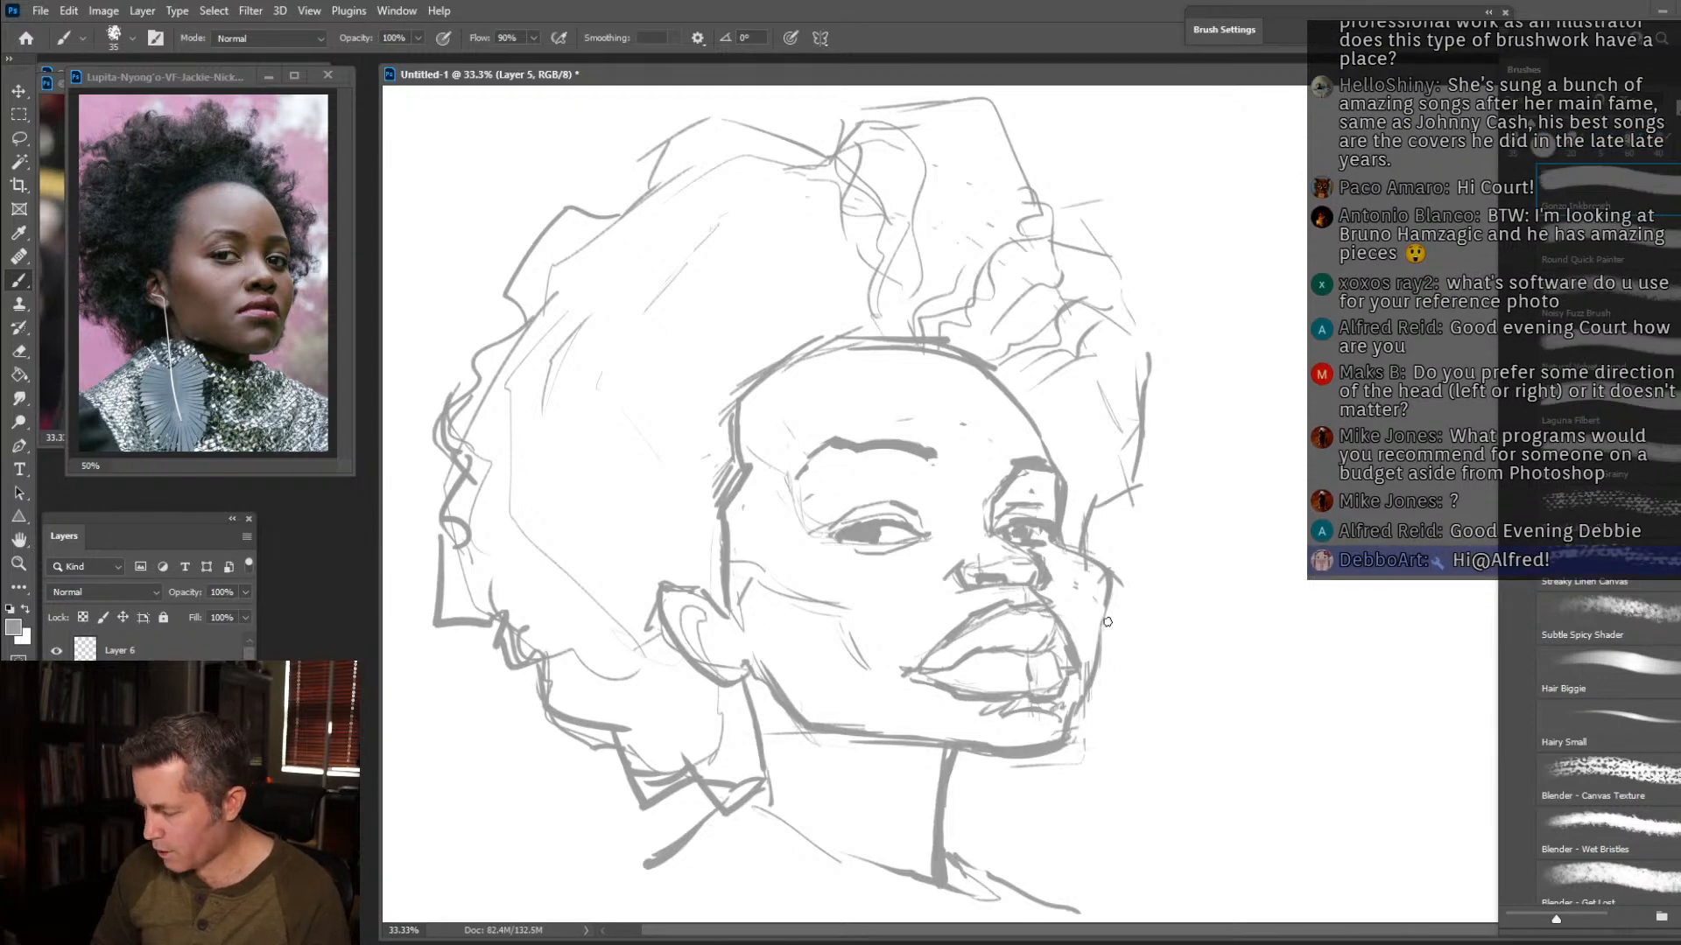
Bolden the far cheek, chin and neck contours, add a hair clump beyond the far cheek, and darken the sideburn.
mouse_move(1071, 546)
mouse_down()
mouse_move(1127, 592)
mouse_move(1110, 571)
mouse_move(1119, 612)
mouse_move(1128, 586)
mouse_move(1070, 749)
mouse_move(946, 761)
mouse_move(957, 745)
mouse_move(934, 819)
mouse_up()
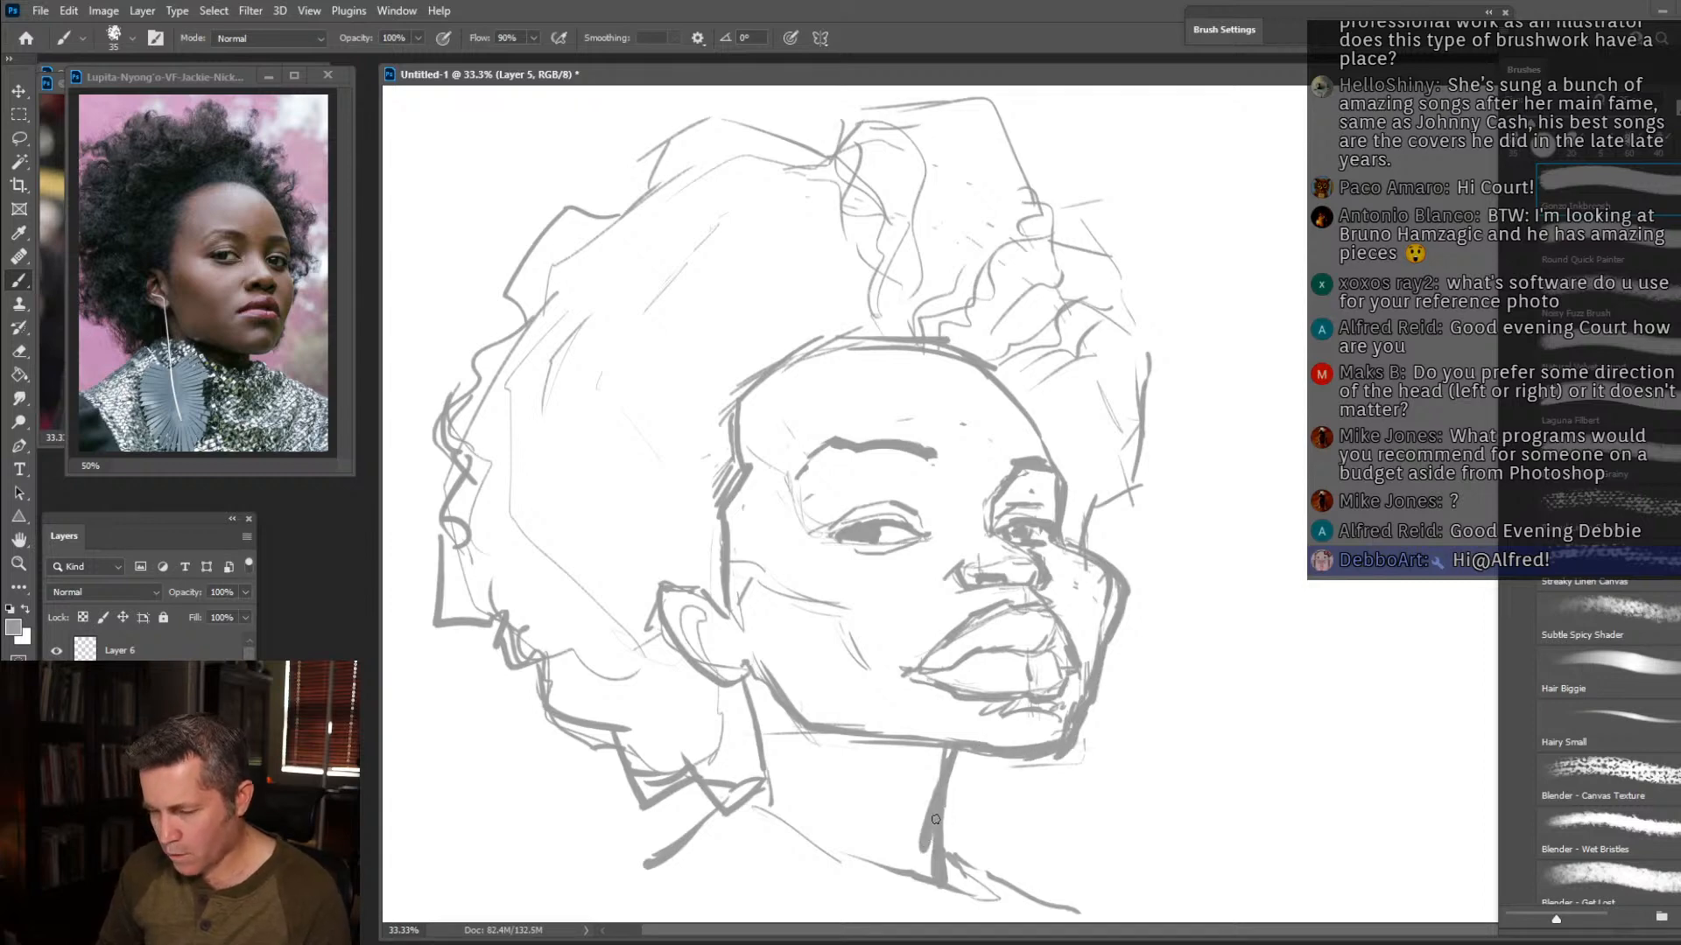
mouse_move(1129, 445)
mouse_down()
mouse_move(1173, 514)
mouse_move(1158, 557)
mouse_move(1177, 609)
mouse_up()
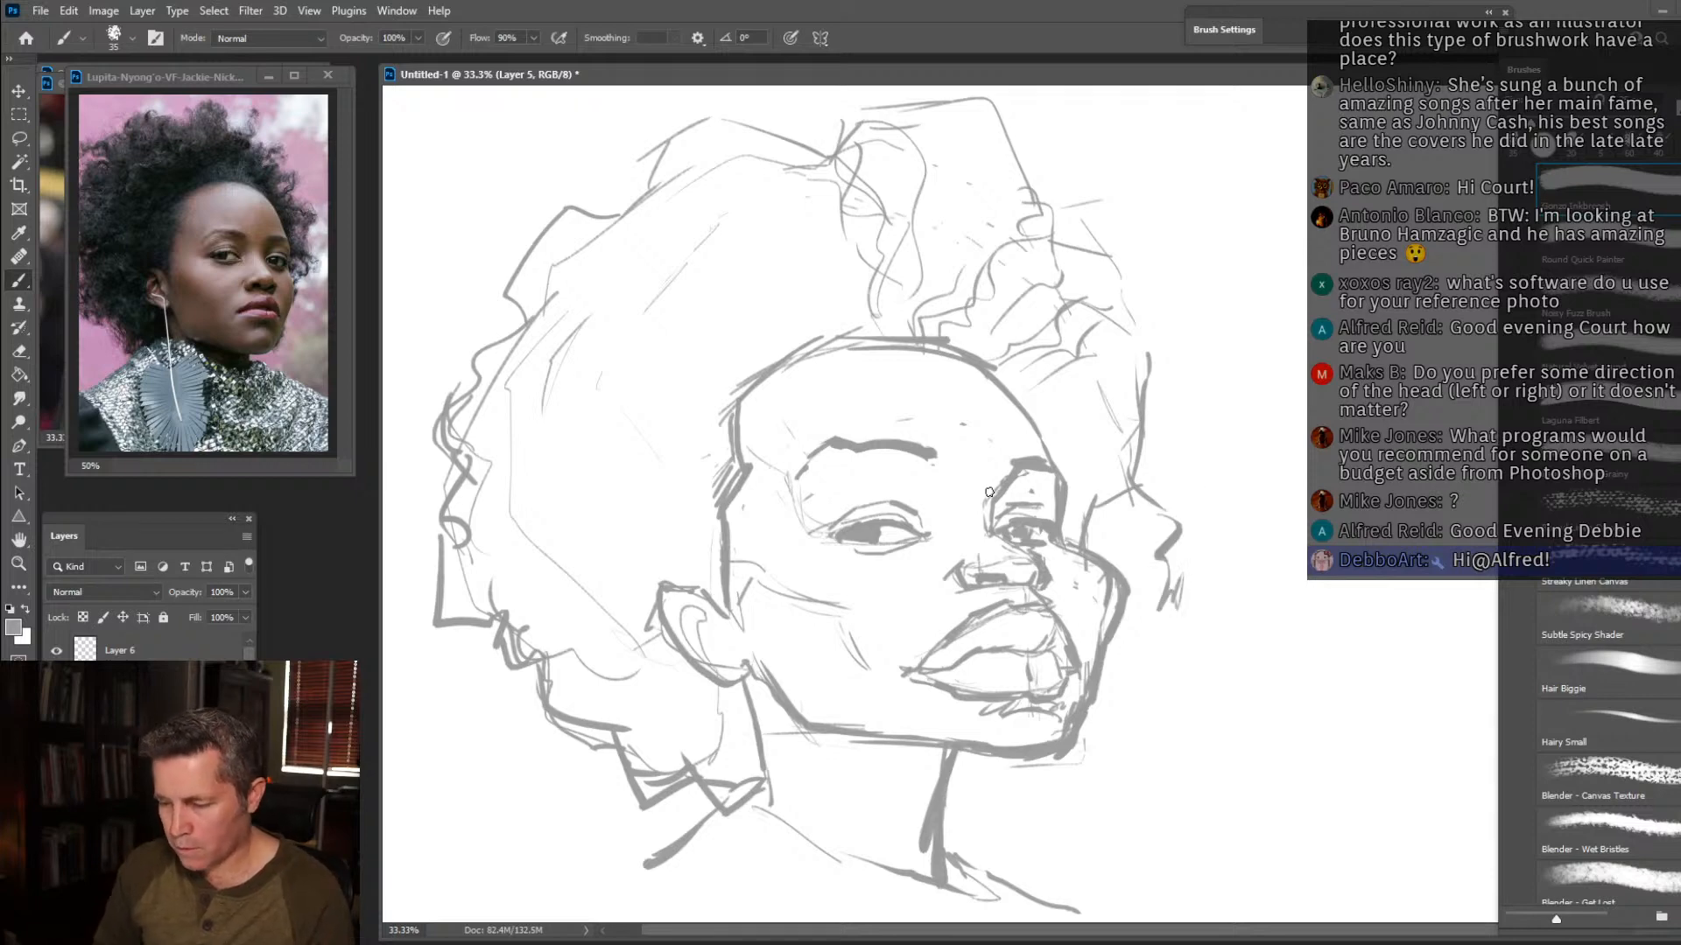
drag(992, 506, 994, 525)
mouse_move(730, 497)
mouse_down()
mouse_move(615, 650)
mouse_move(710, 527)
mouse_move(685, 573)
mouse_move(731, 593)
mouse_up()
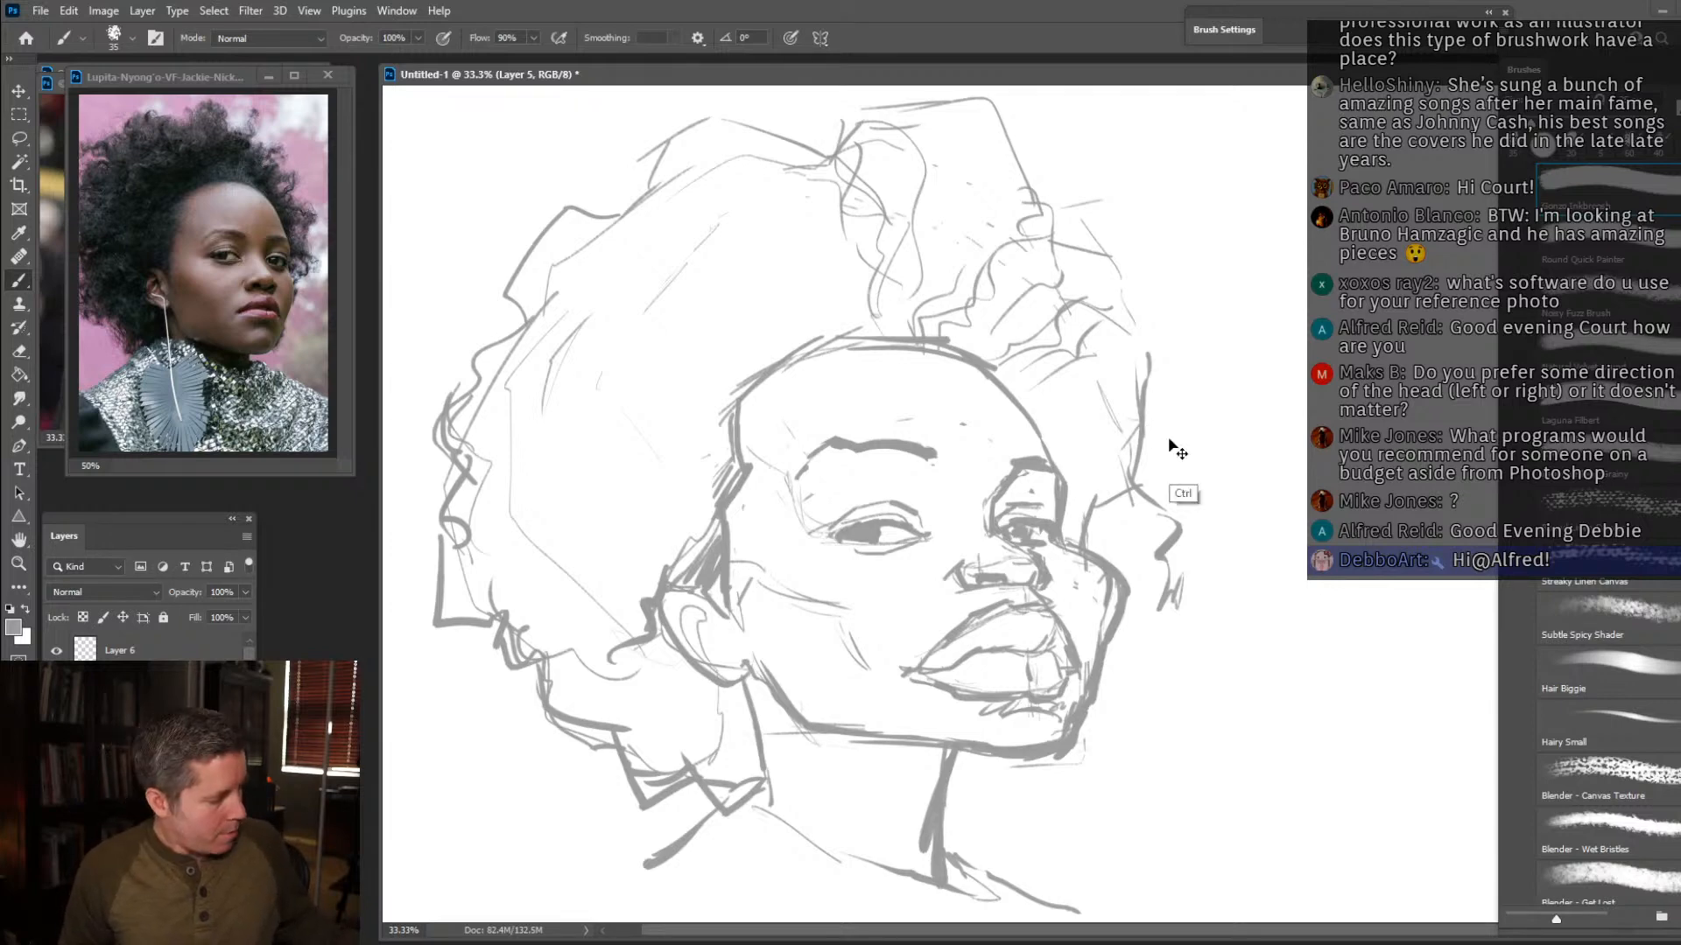
Scale the grey sketch on Layer 5 down slightly and move it up on the canvas.
key(ctrl+t)
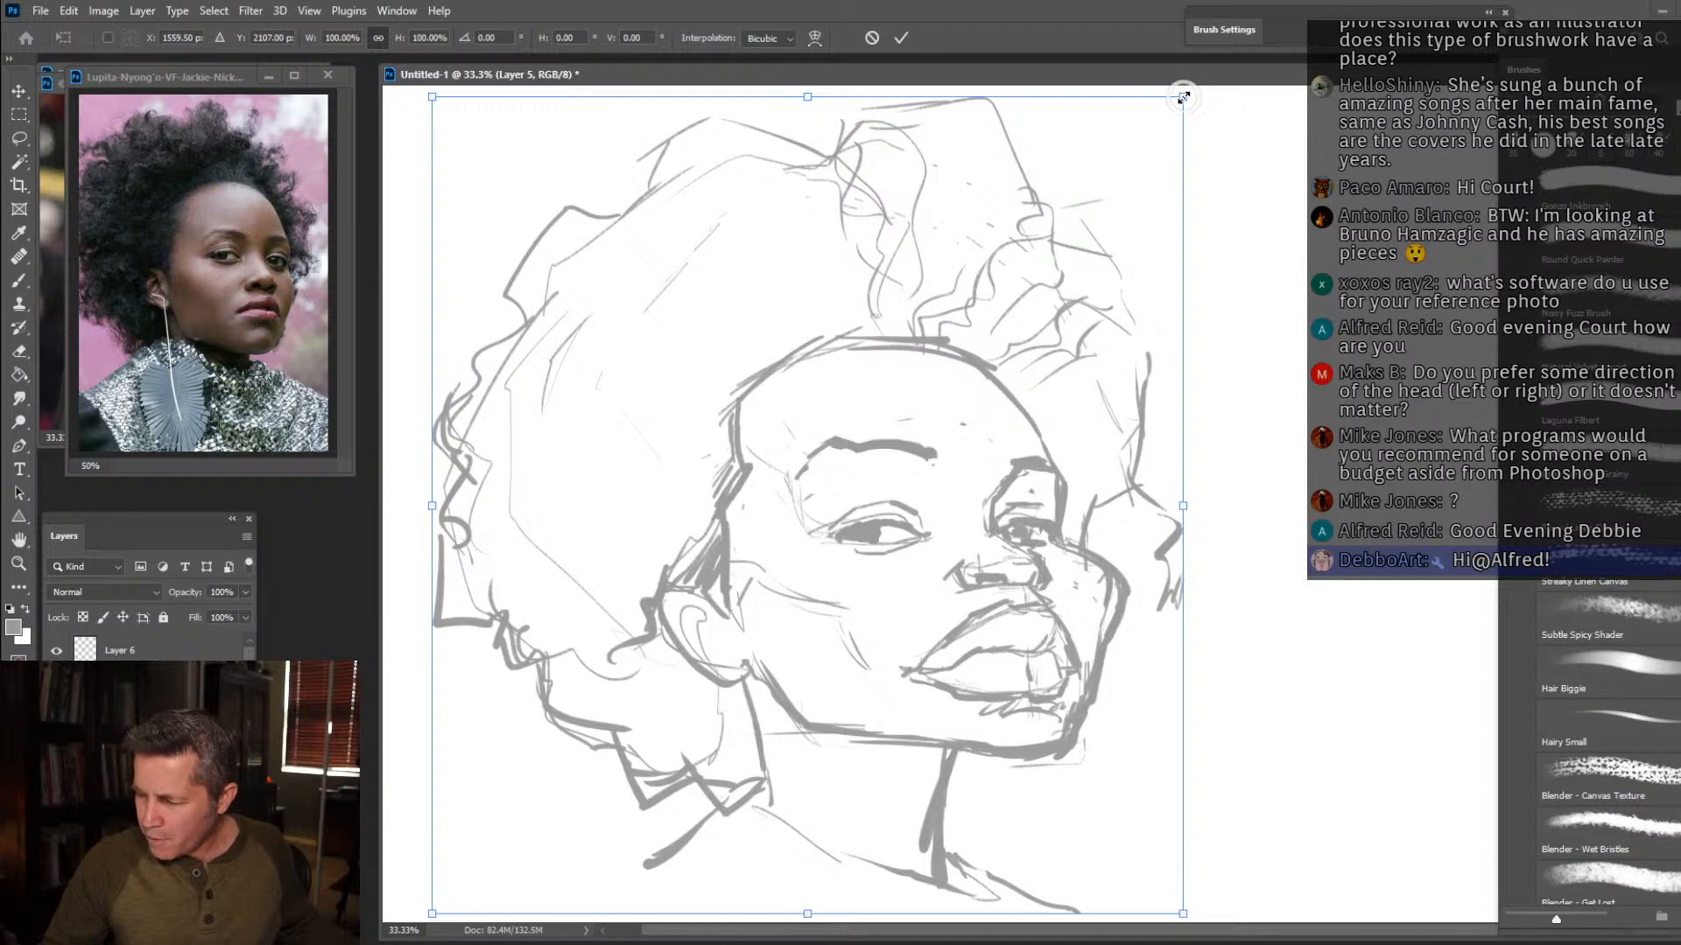
drag(1183, 96, 1108, 177)
key(Return)
key(b)
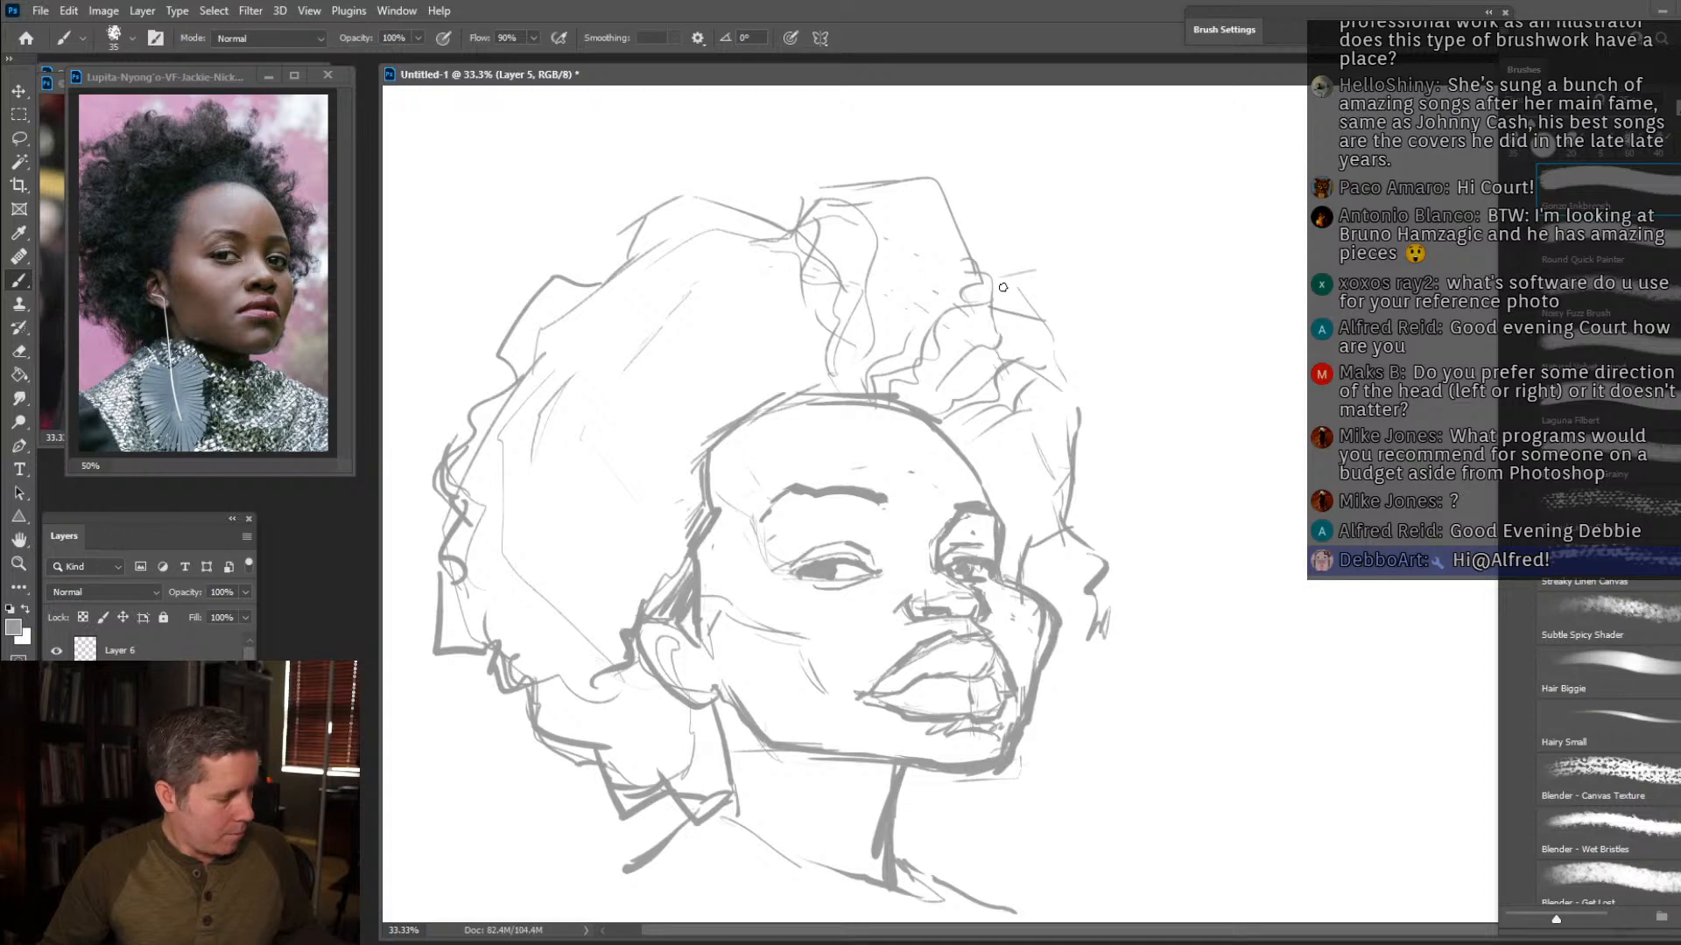
key(v)
drag(1000, 288, 1002, 248)
Set the brush colour to default black and lower Layer 5's opacity to 27%.
click(189, 648)
key(d)
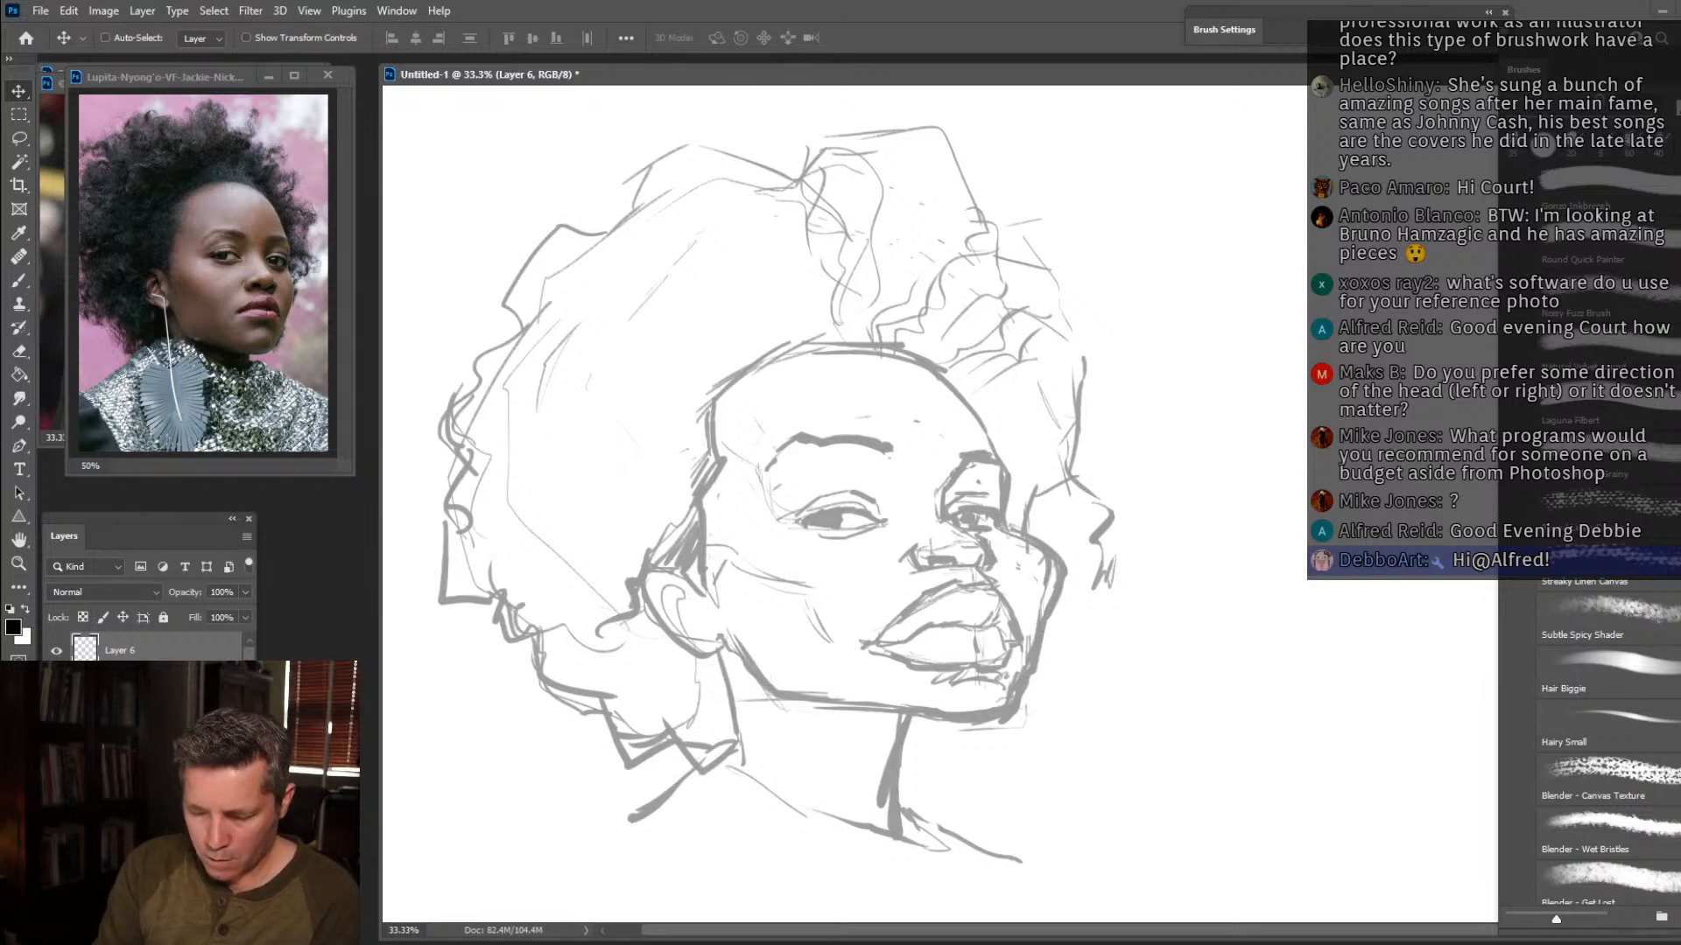
key(b)
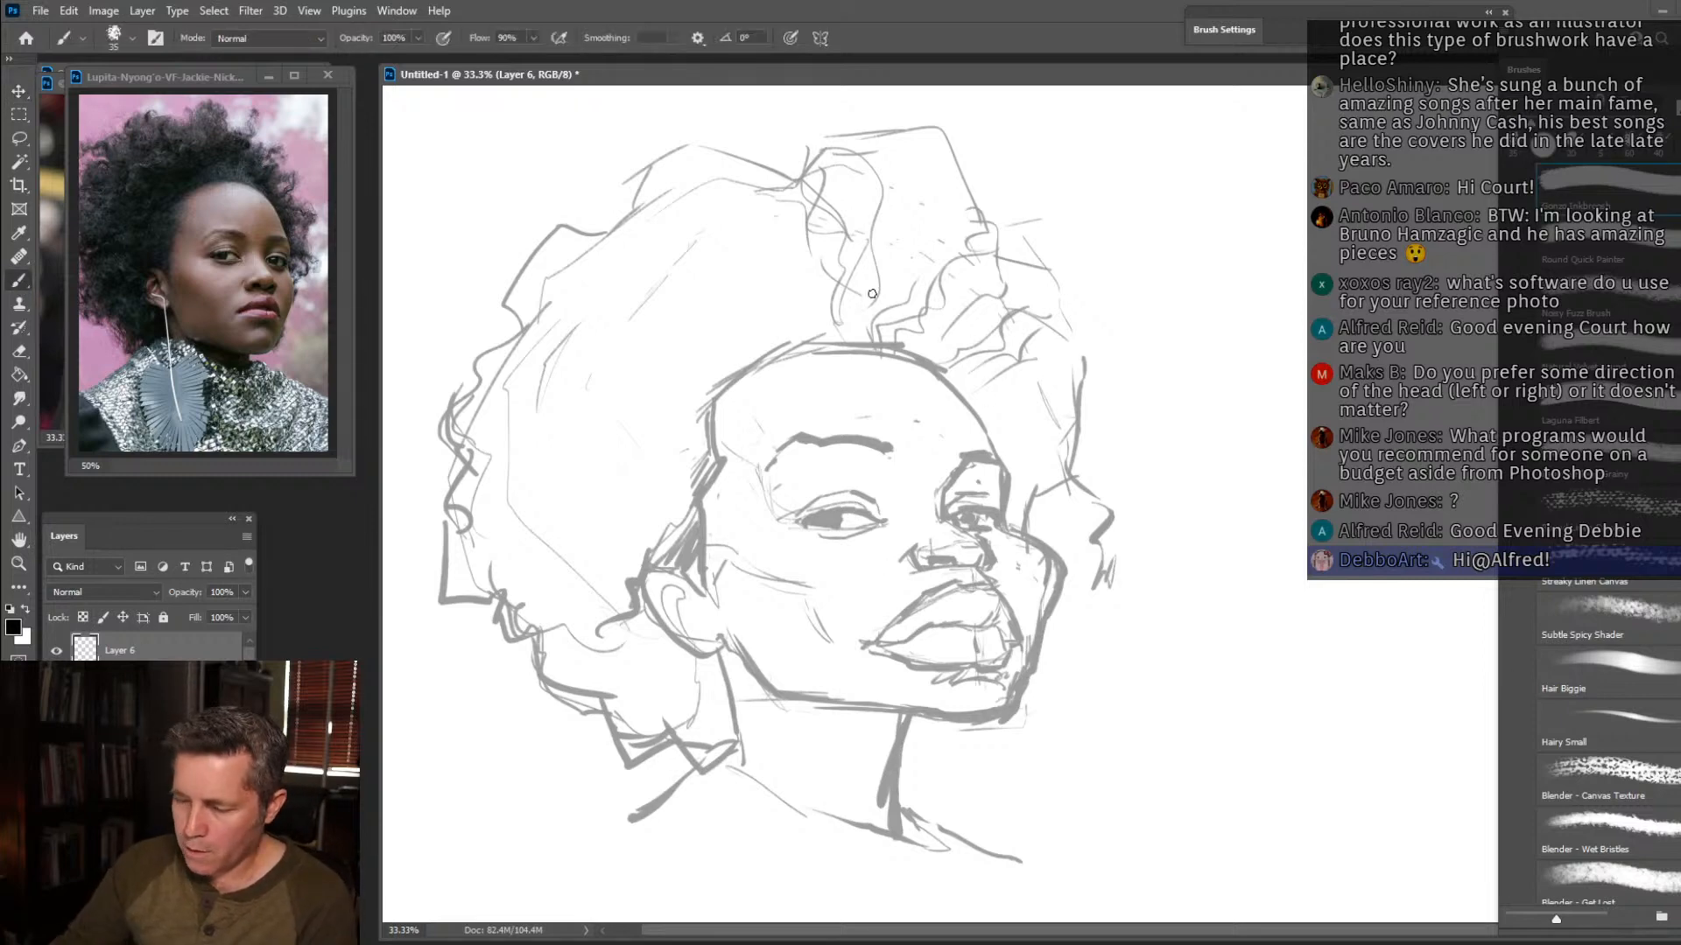
key(alt+bracketleft)
click(242, 593)
drag(240, 613, 182, 614)
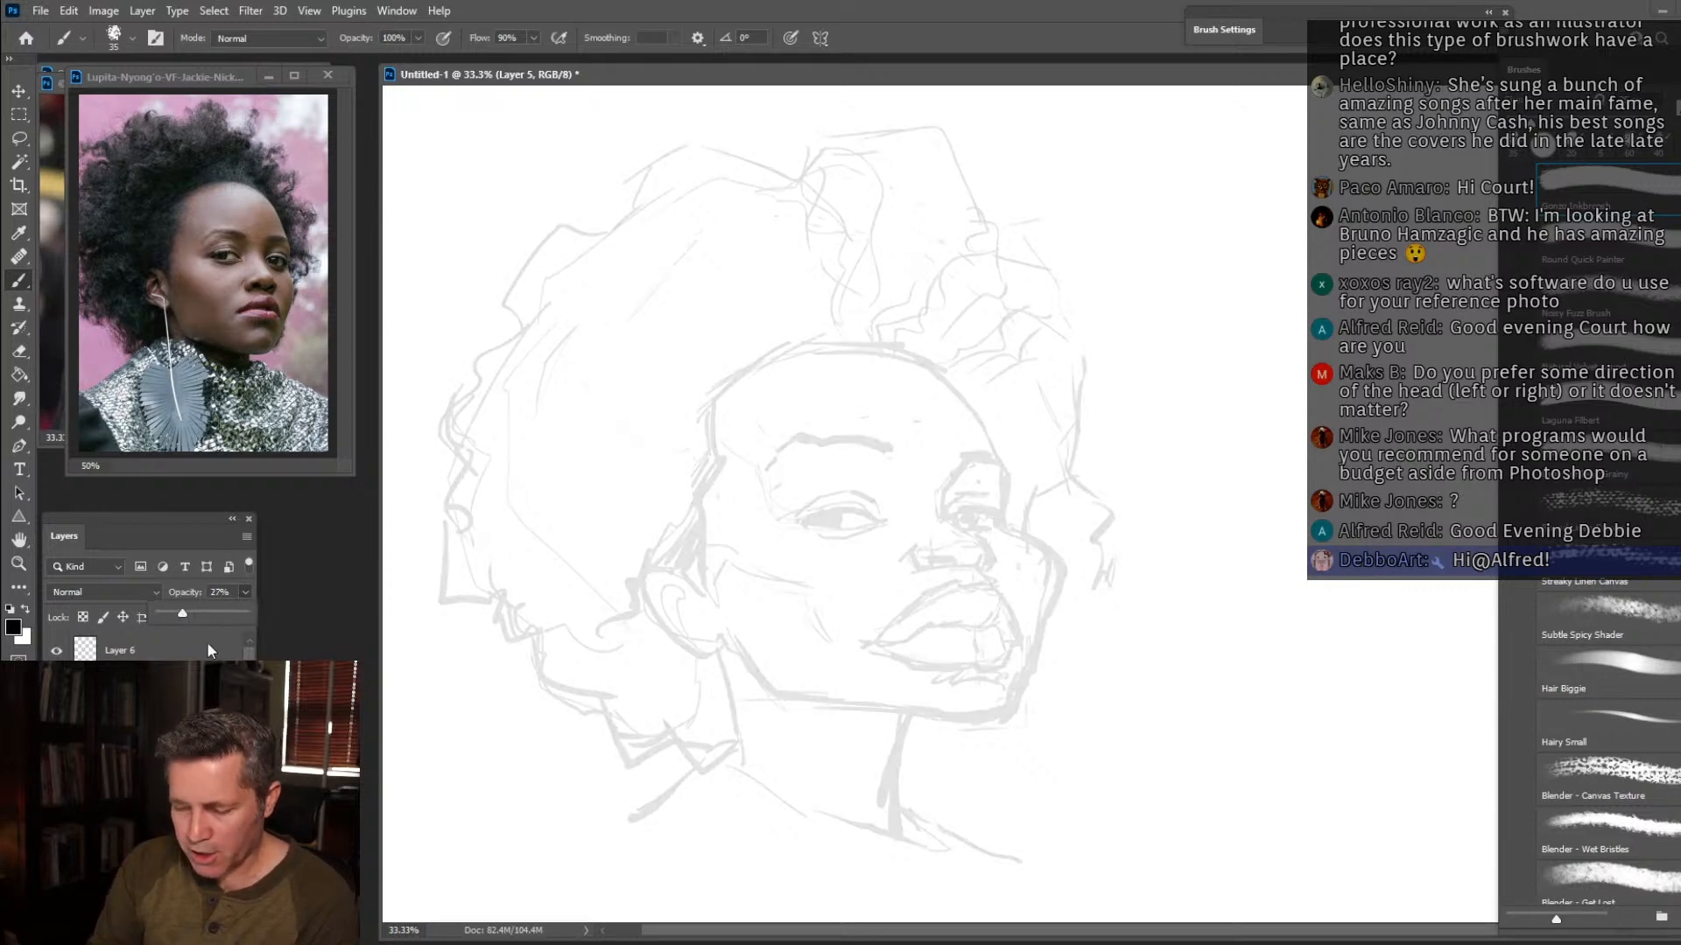
On Layer 6, ink the far forehead contour and the near hairline with short black hair strokes.
click(207, 647)
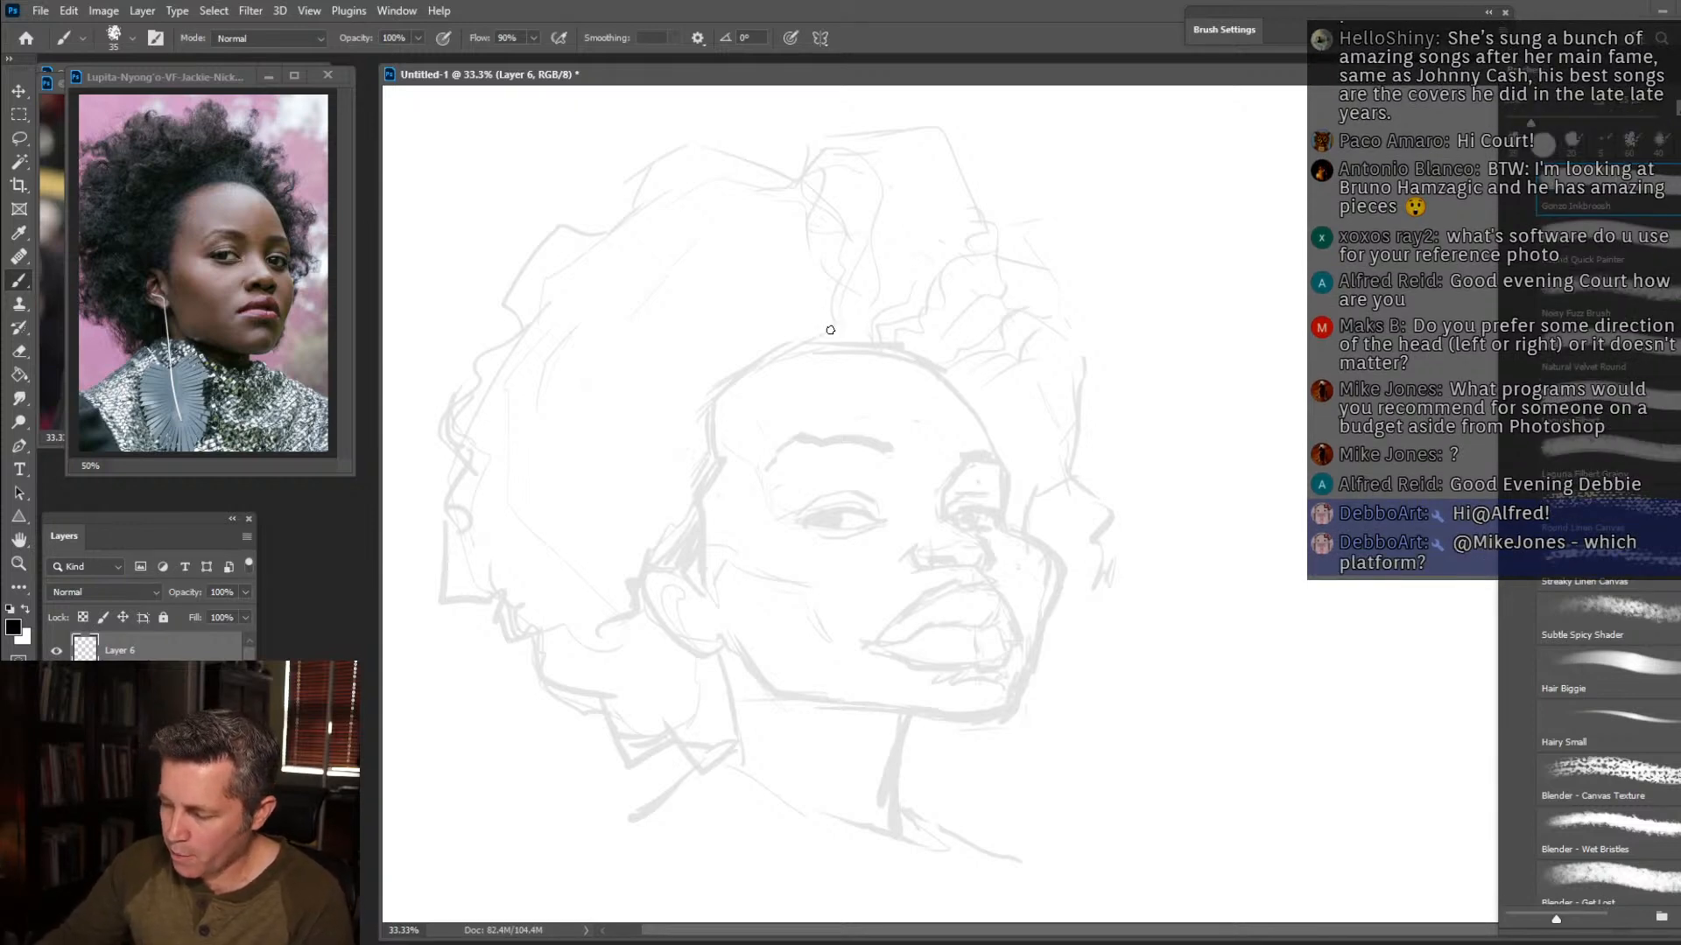
mouse_move(851, 329)
mouse_down()
mouse_move(930, 342)
mouse_move(990, 398)
mouse_move(1003, 504)
mouse_up()
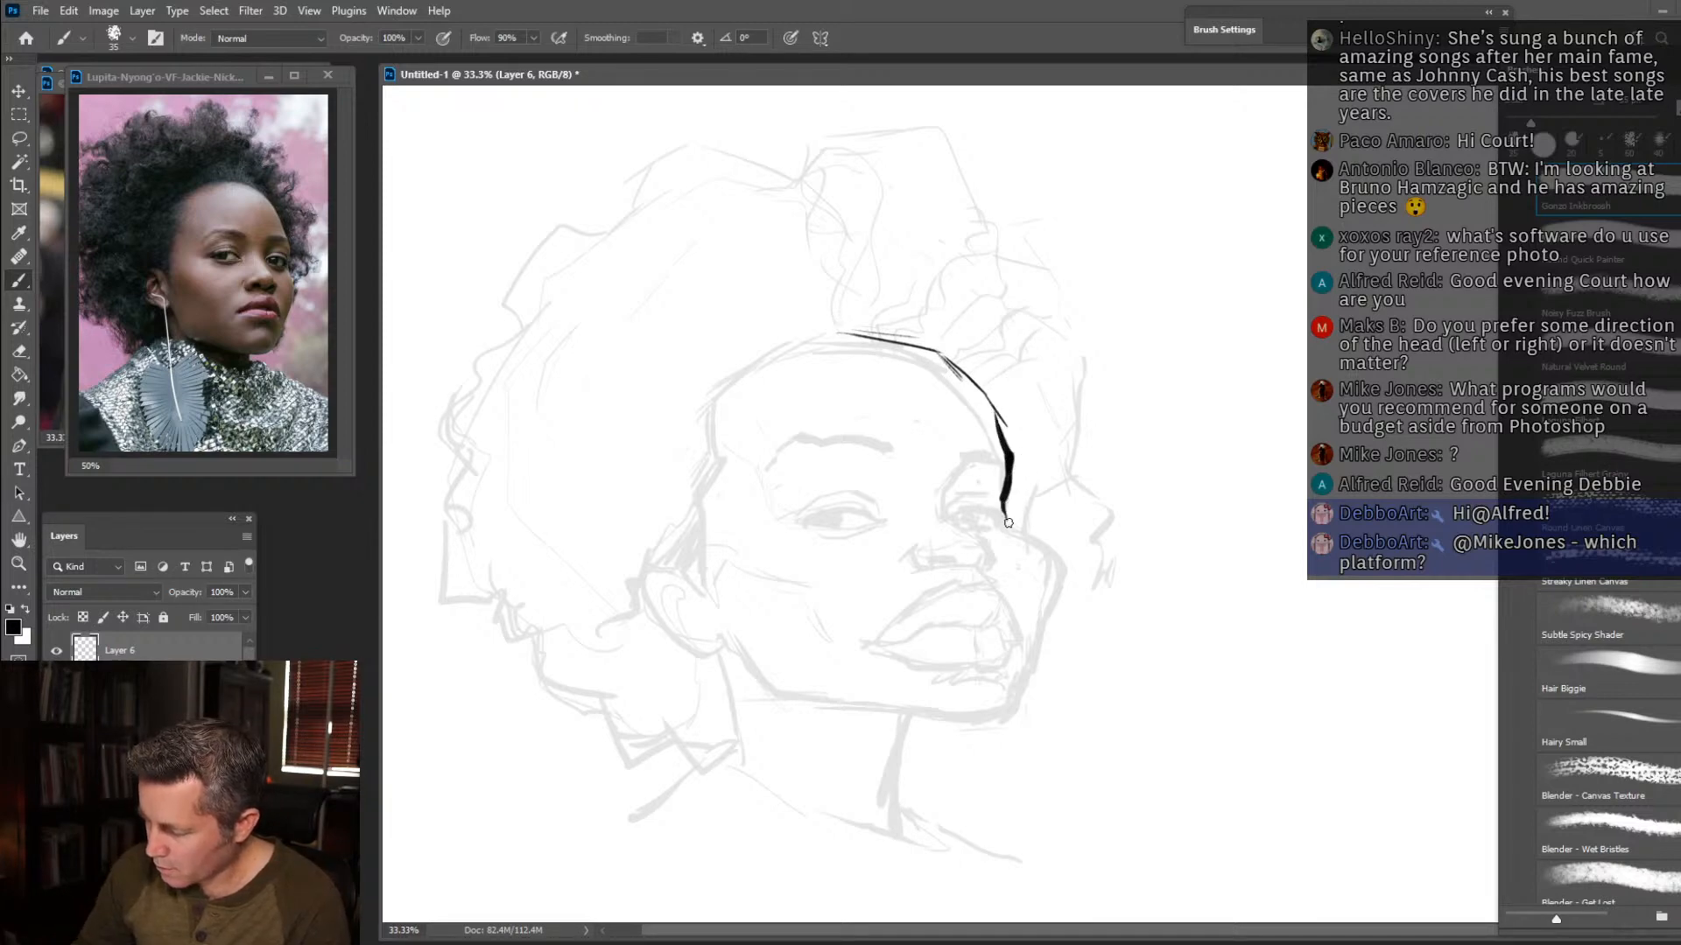
mouse_move(833, 313)
mouse_down()
mouse_move(831, 338)
mouse_move(755, 361)
mouse_move(705, 412)
mouse_move(710, 438)
mouse_up()
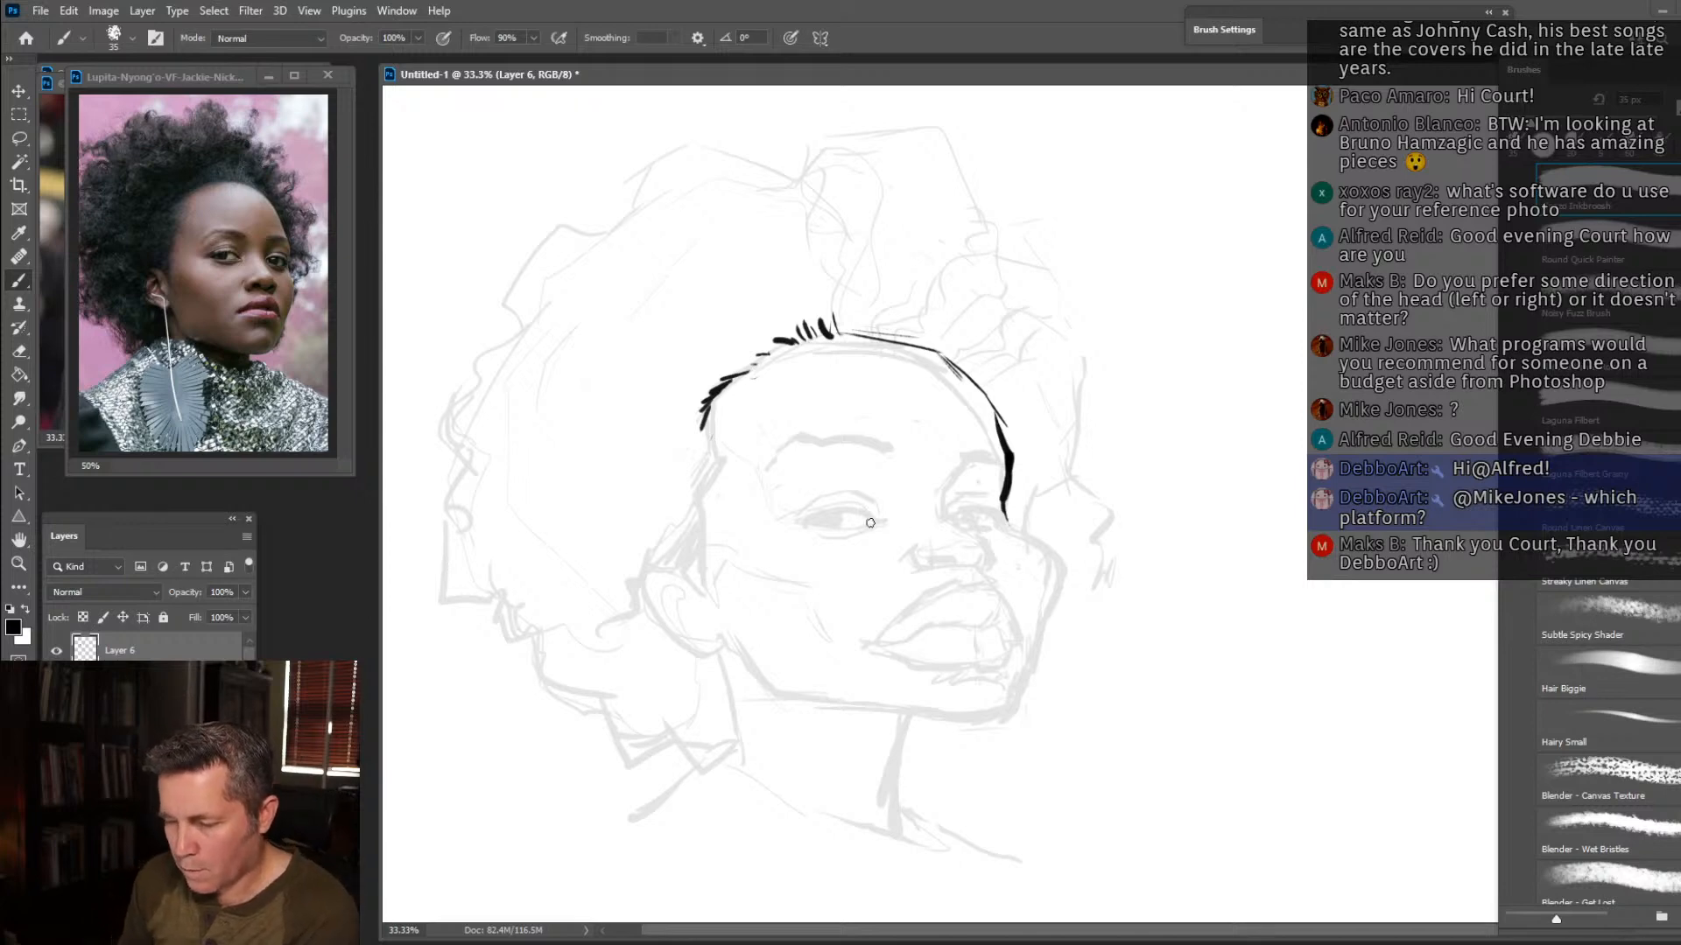
Ink the near eye with its dark iris, lid creases and lashes, and fill in the near eyebrow.
drag(803, 526, 861, 509)
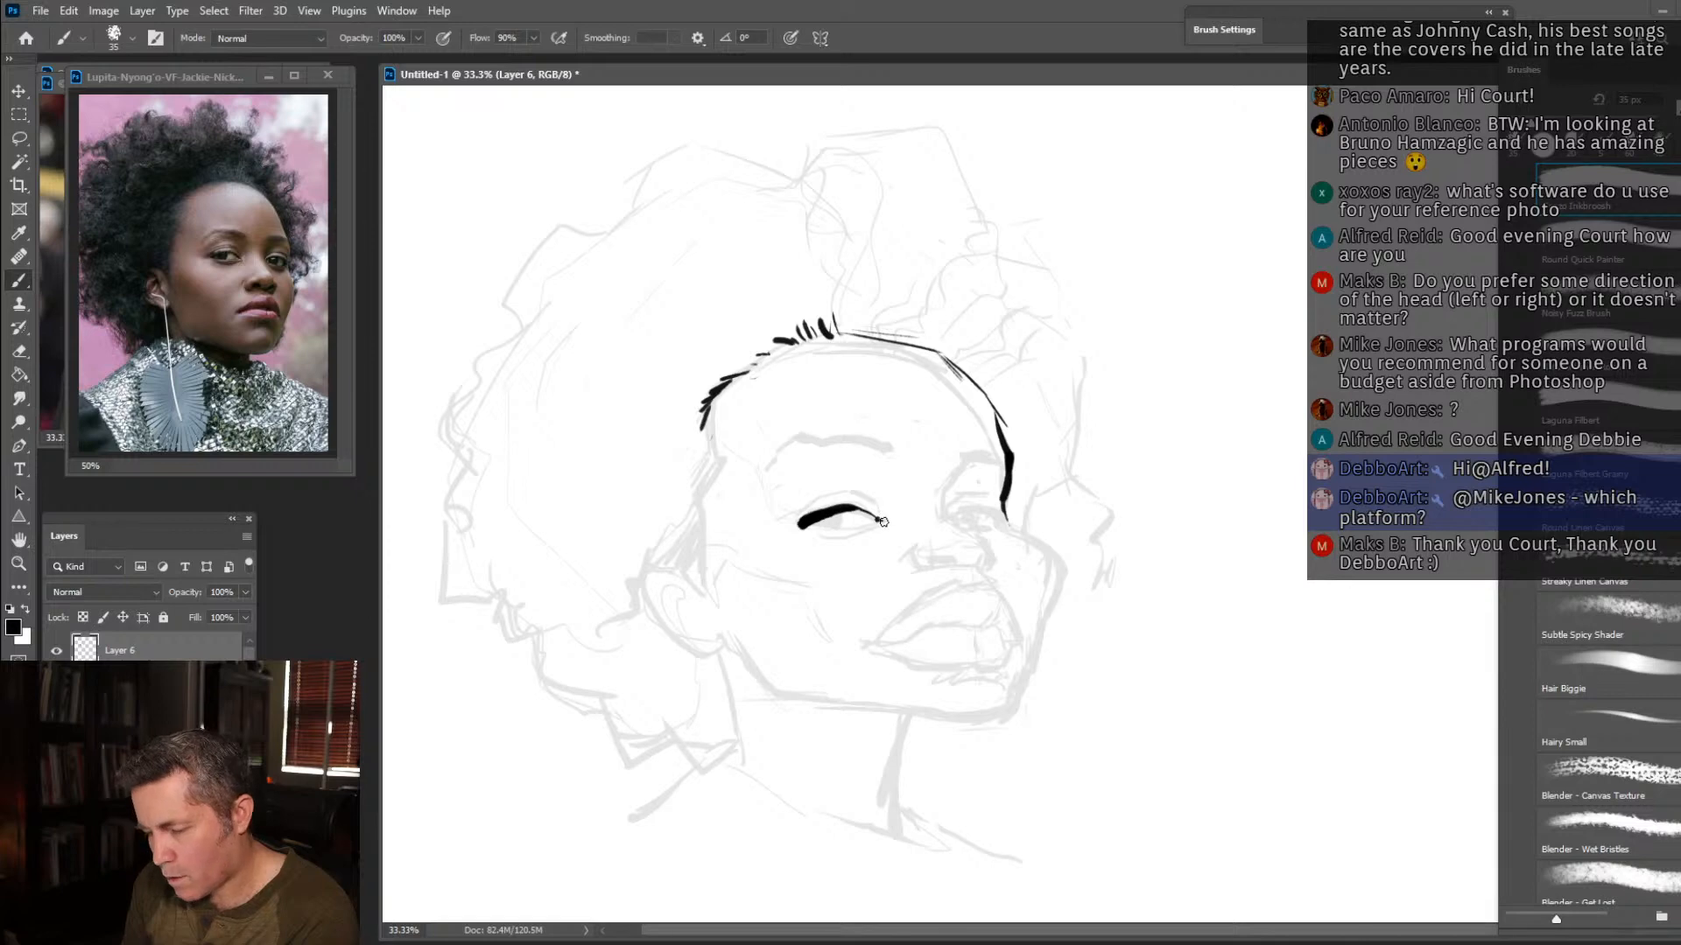
drag(866, 524, 856, 526)
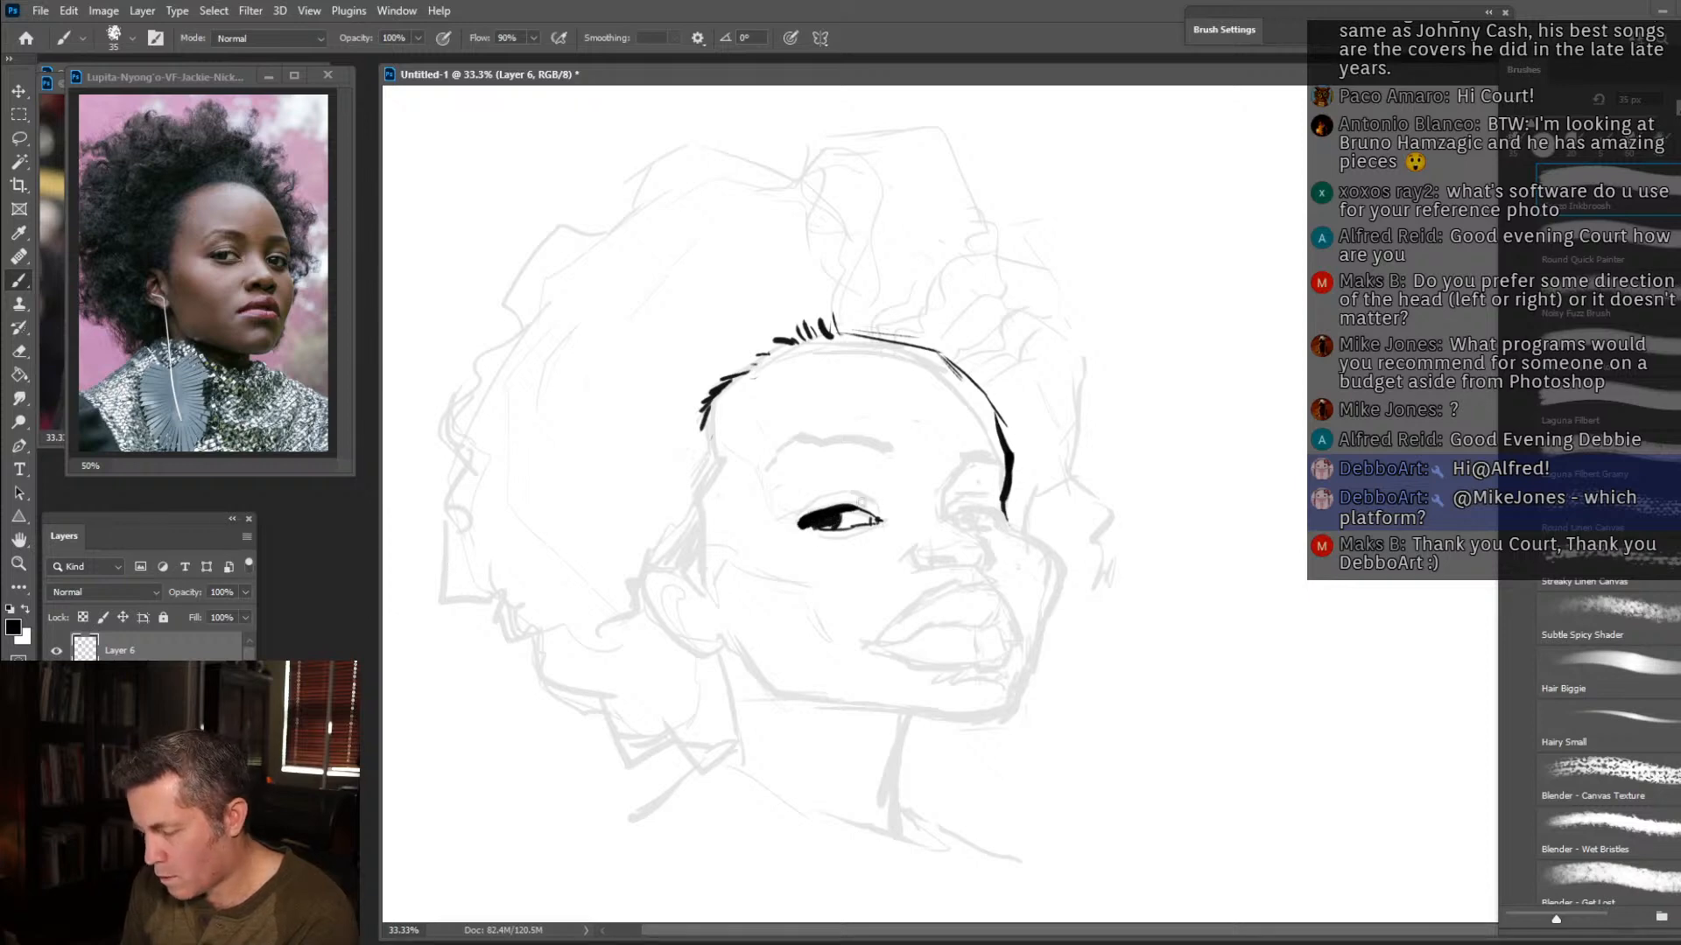
mouse_move(875, 529)
mouse_down()
mouse_move(830, 542)
mouse_move(864, 531)
mouse_move(808, 535)
mouse_move(814, 513)
mouse_move(791, 513)
mouse_move(829, 513)
mouse_move(825, 490)
mouse_move(806, 492)
mouse_move(876, 500)
mouse_up()
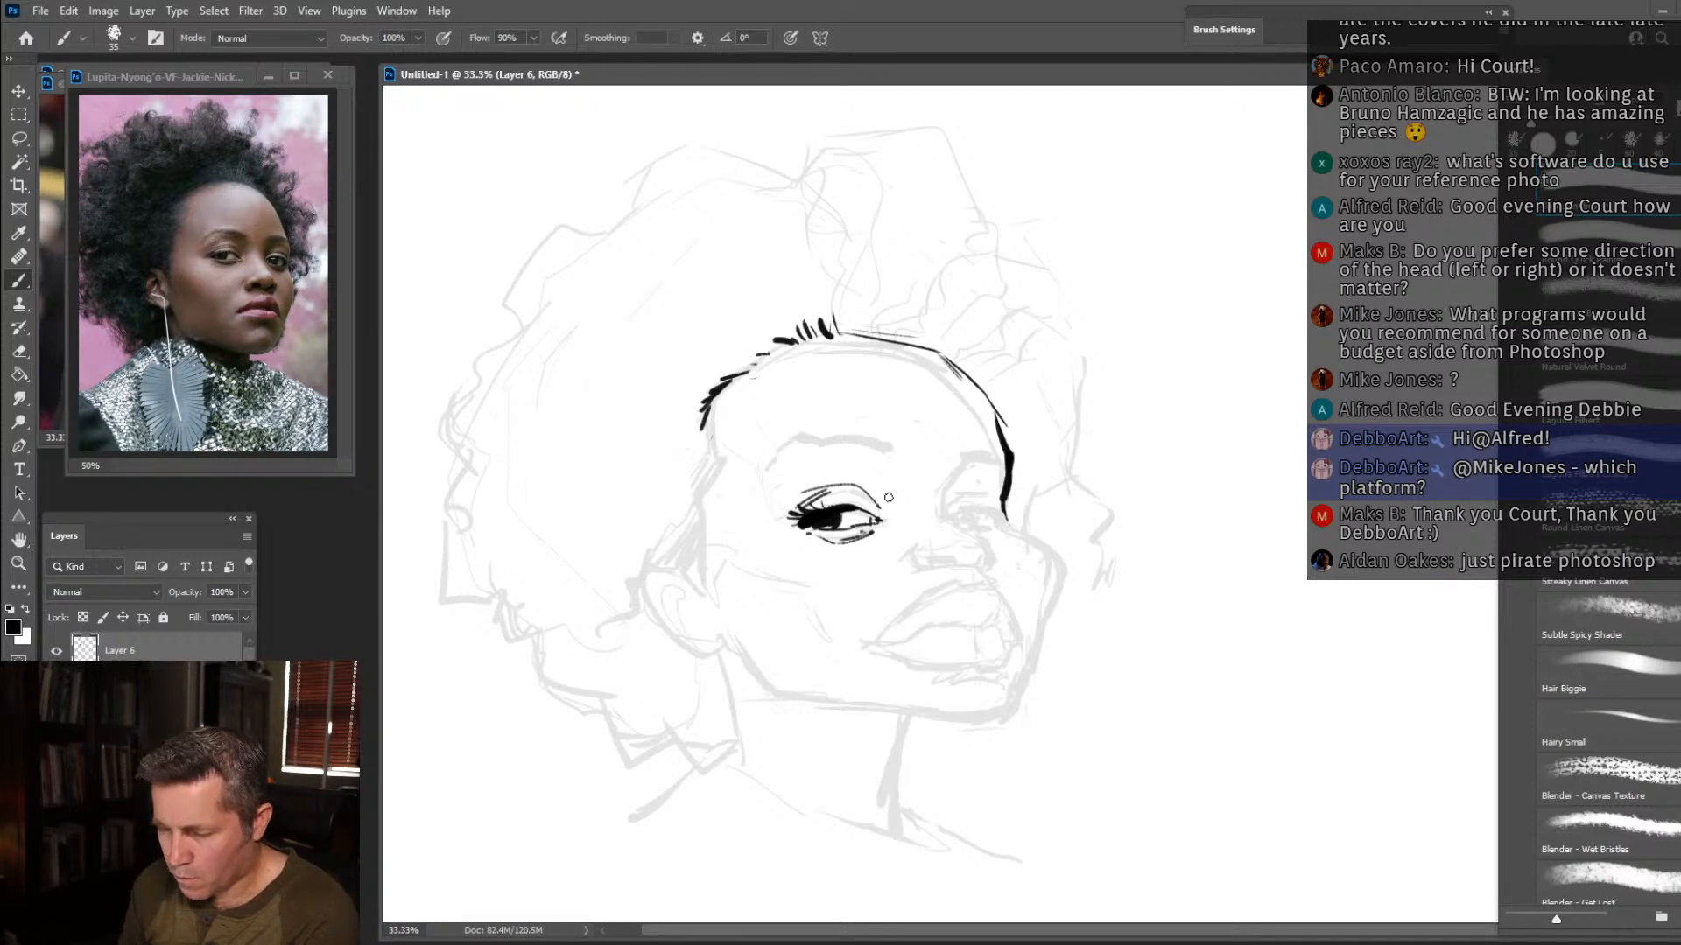
mouse_move(833, 429)
mouse_down()
mouse_move(889, 444)
mouse_move(878, 458)
mouse_move(831, 425)
mouse_move(764, 456)
mouse_move(875, 443)
mouse_up()
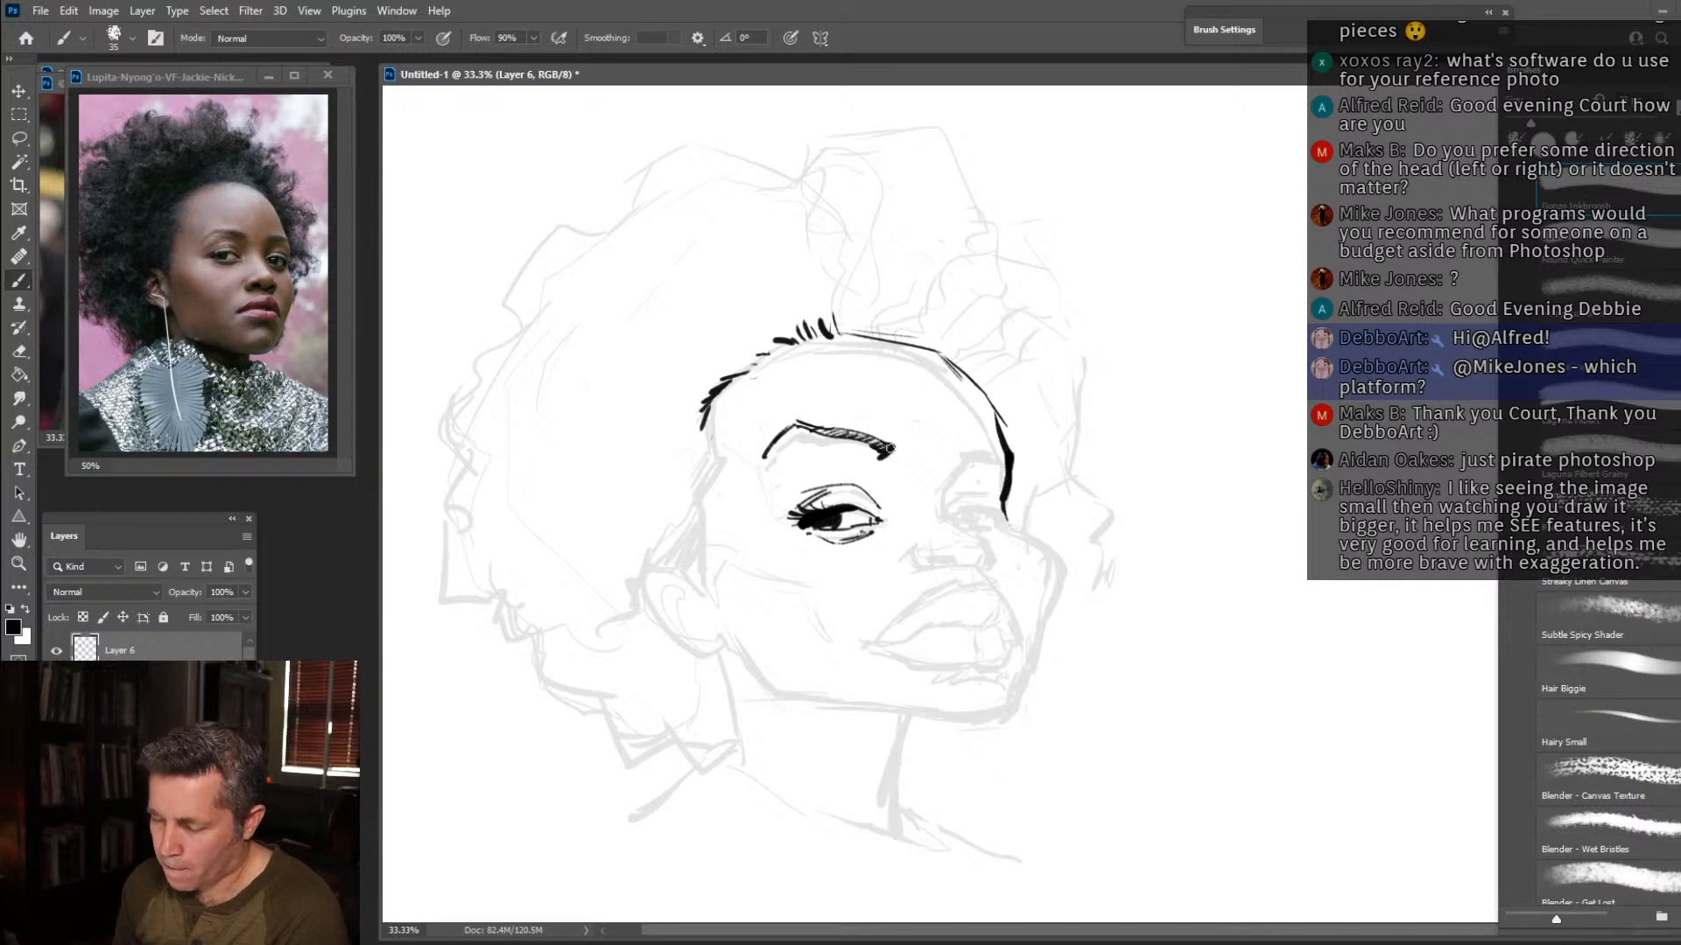
drag(799, 523, 777, 521)
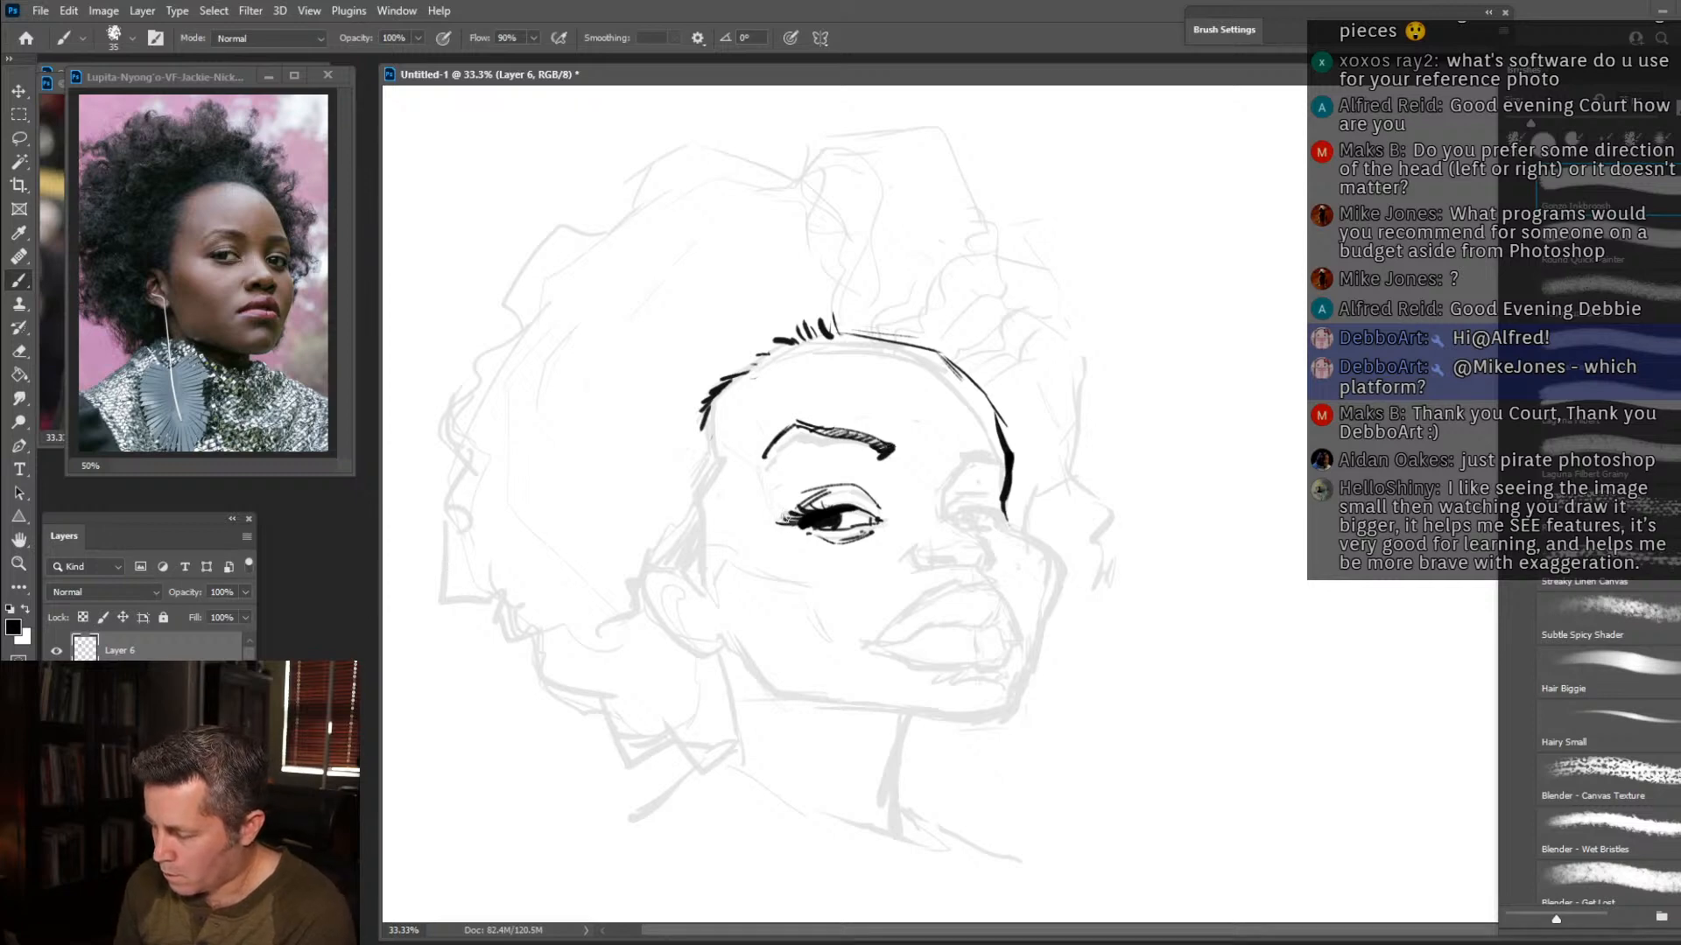
Ink the far eyebrow and eye socket line, and draw the far eye with its lids, iris and lashes.
mouse_move(946, 520)
mouse_down()
mouse_move(959, 469)
mouse_move(998, 444)
mouse_up()
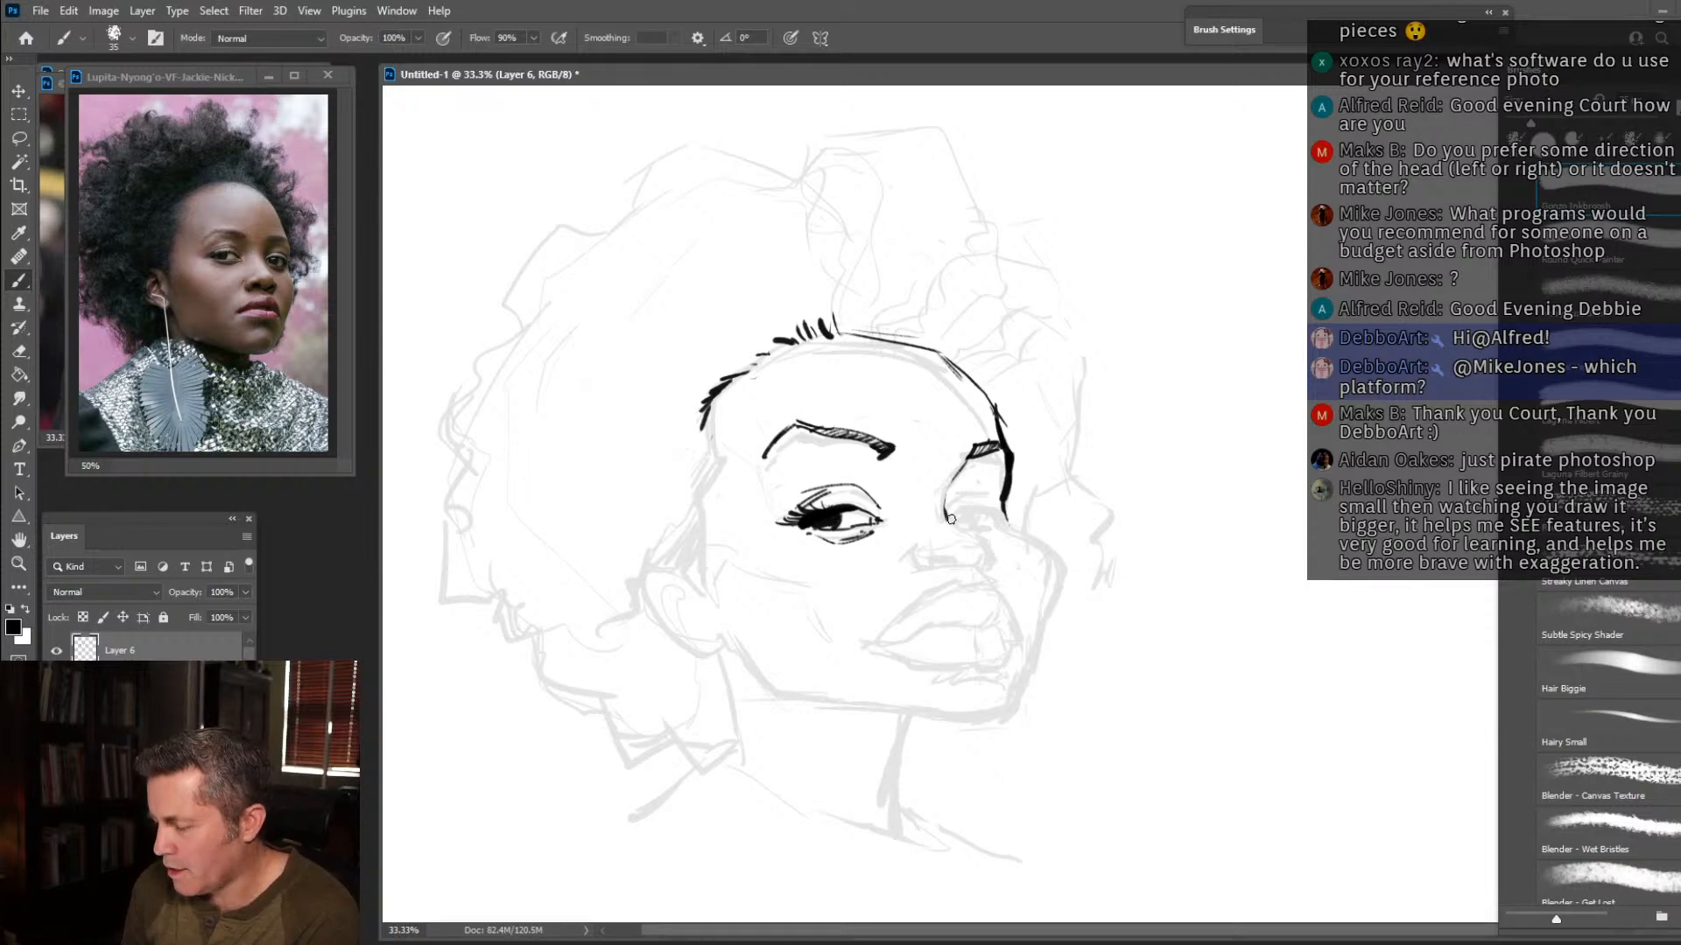
drag(949, 518, 1003, 512)
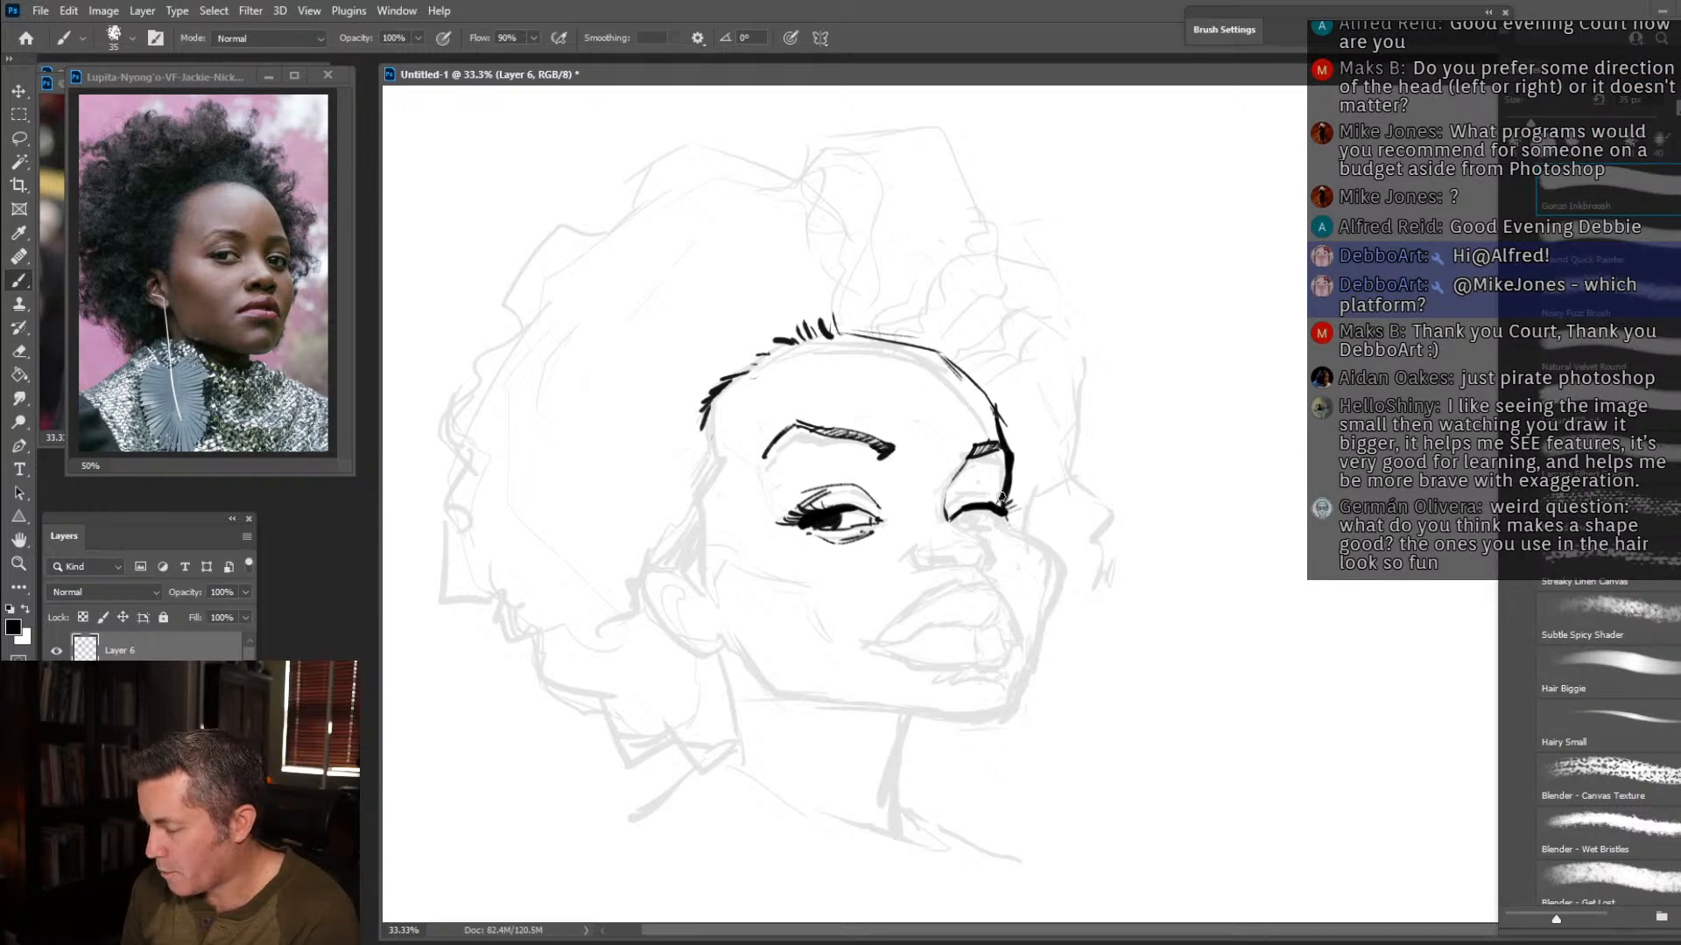
drag(965, 492, 1017, 513)
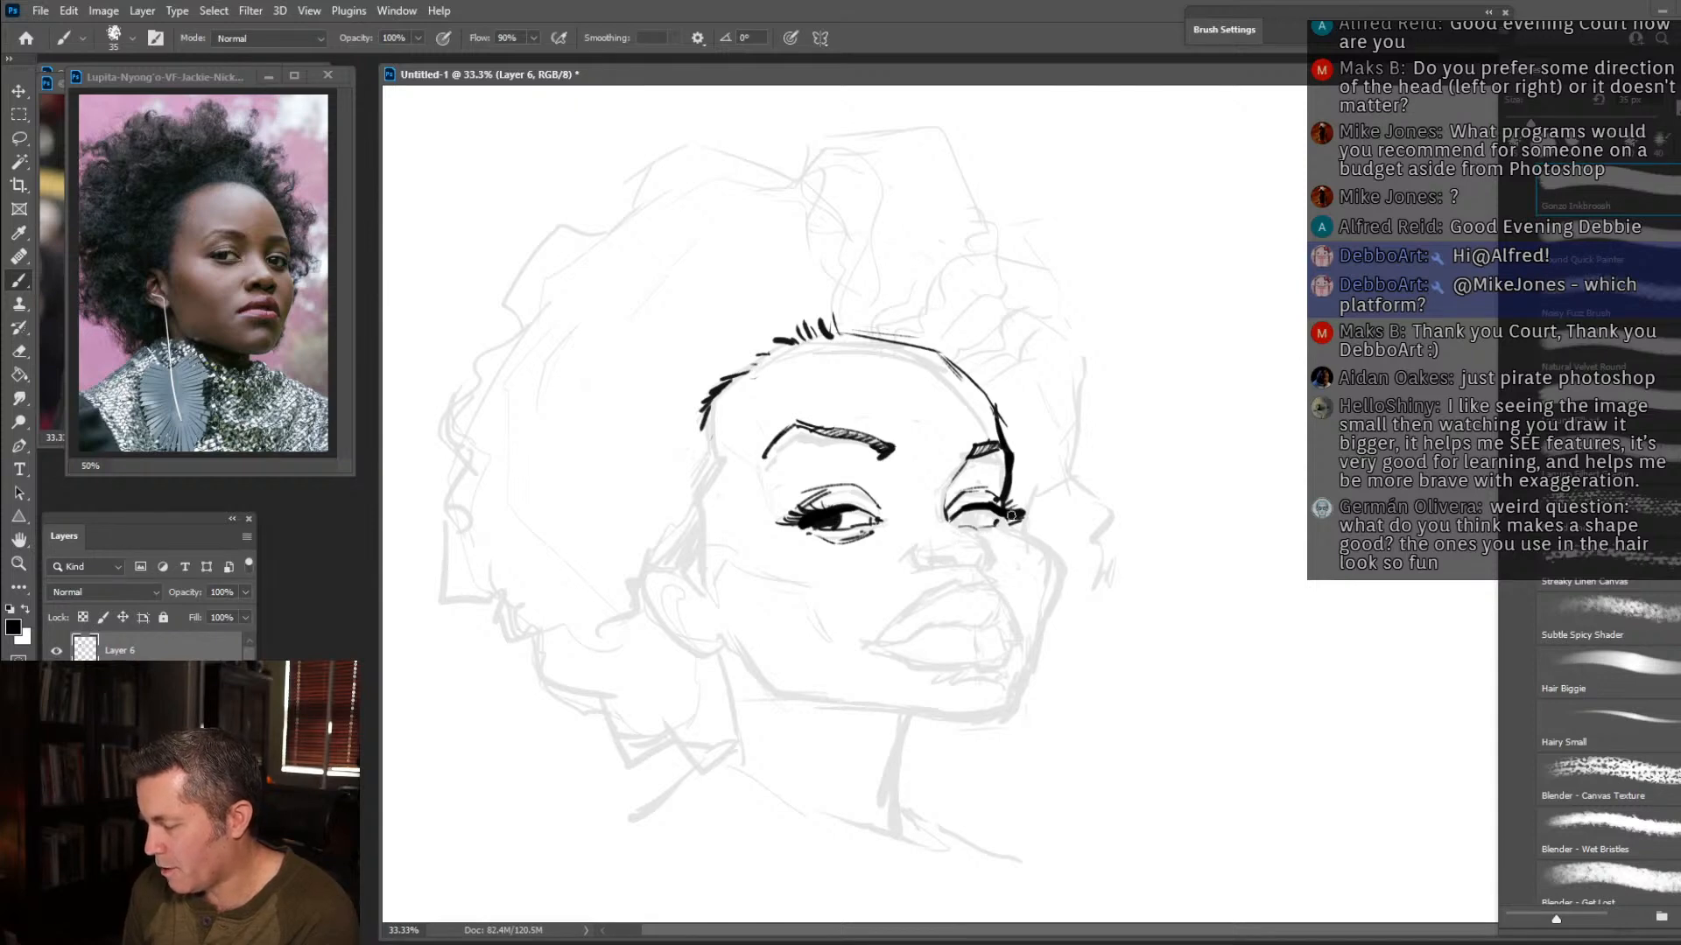
drag(998, 520, 1016, 495)
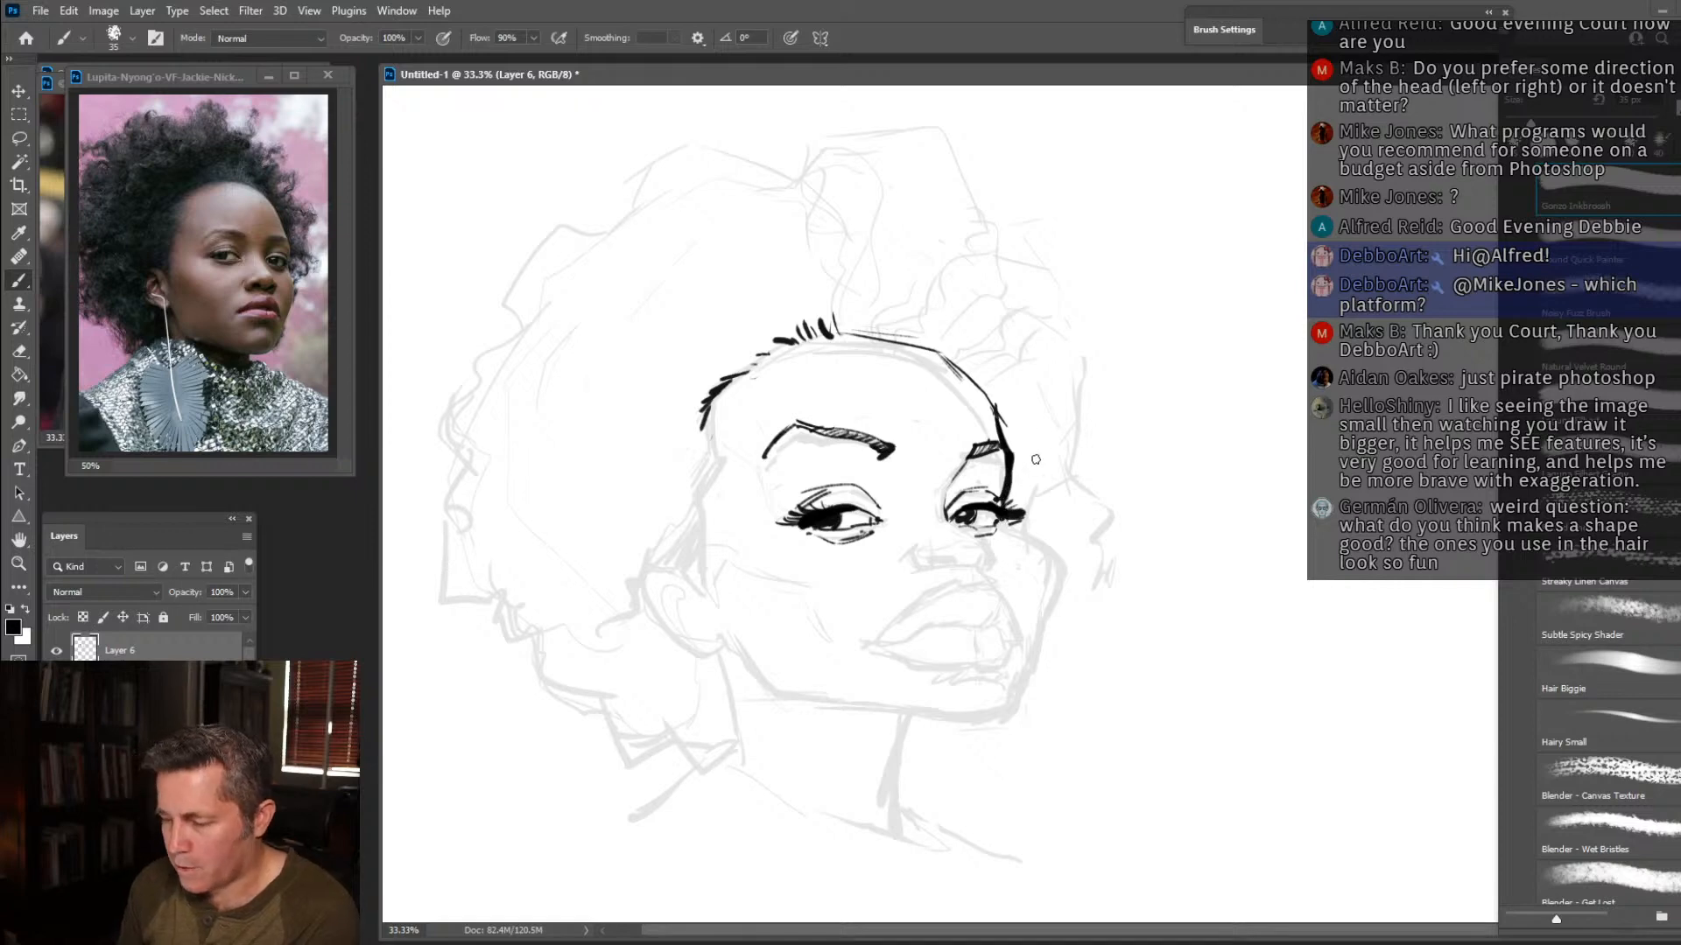
Ink jagged hair clumps beyond the far side of the face, the far cheek contour and the dark nostrils.
mouse_move(1012, 398)
mouse_down()
mouse_move(1091, 336)
mouse_move(1040, 327)
mouse_move(1015, 283)
mouse_move(1014, 314)
mouse_move(987, 303)
mouse_move(1004, 259)
mouse_up()
mouse_move(1075, 382)
mouse_down()
mouse_move(1037, 455)
mouse_move(1099, 498)
mouse_move(1054, 519)
mouse_move(1084, 520)
mouse_move(1095, 541)
mouse_move(1015, 532)
mouse_move(1070, 562)
mouse_move(1028, 658)
mouse_up()
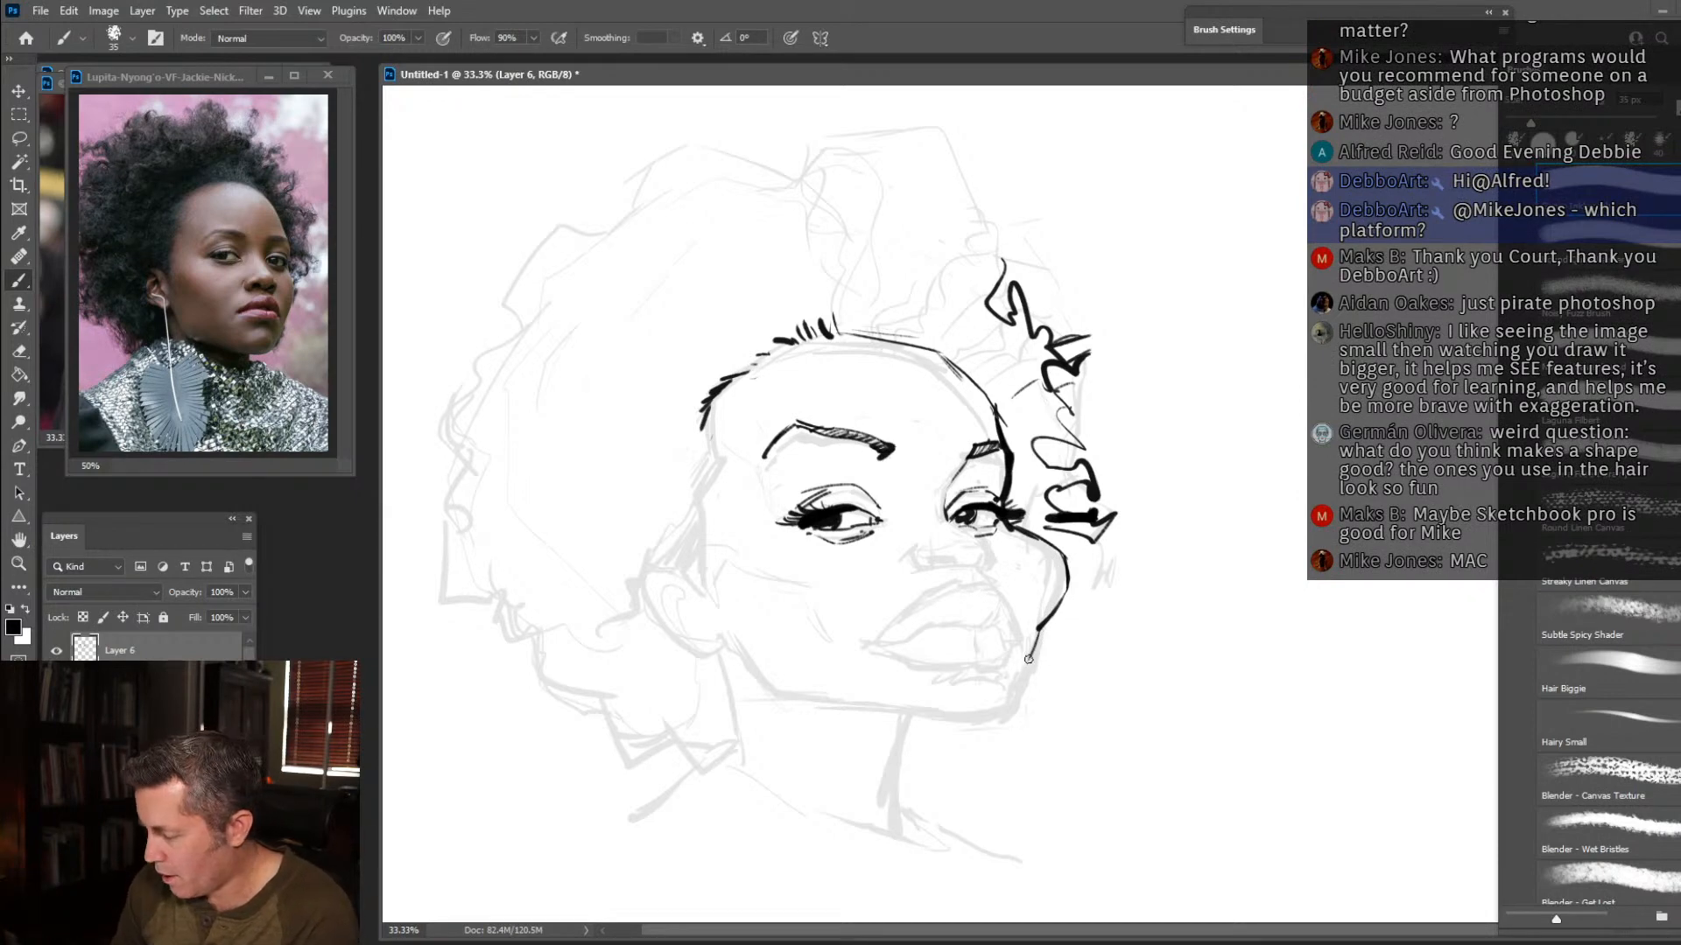
drag(1036, 632, 1018, 679)
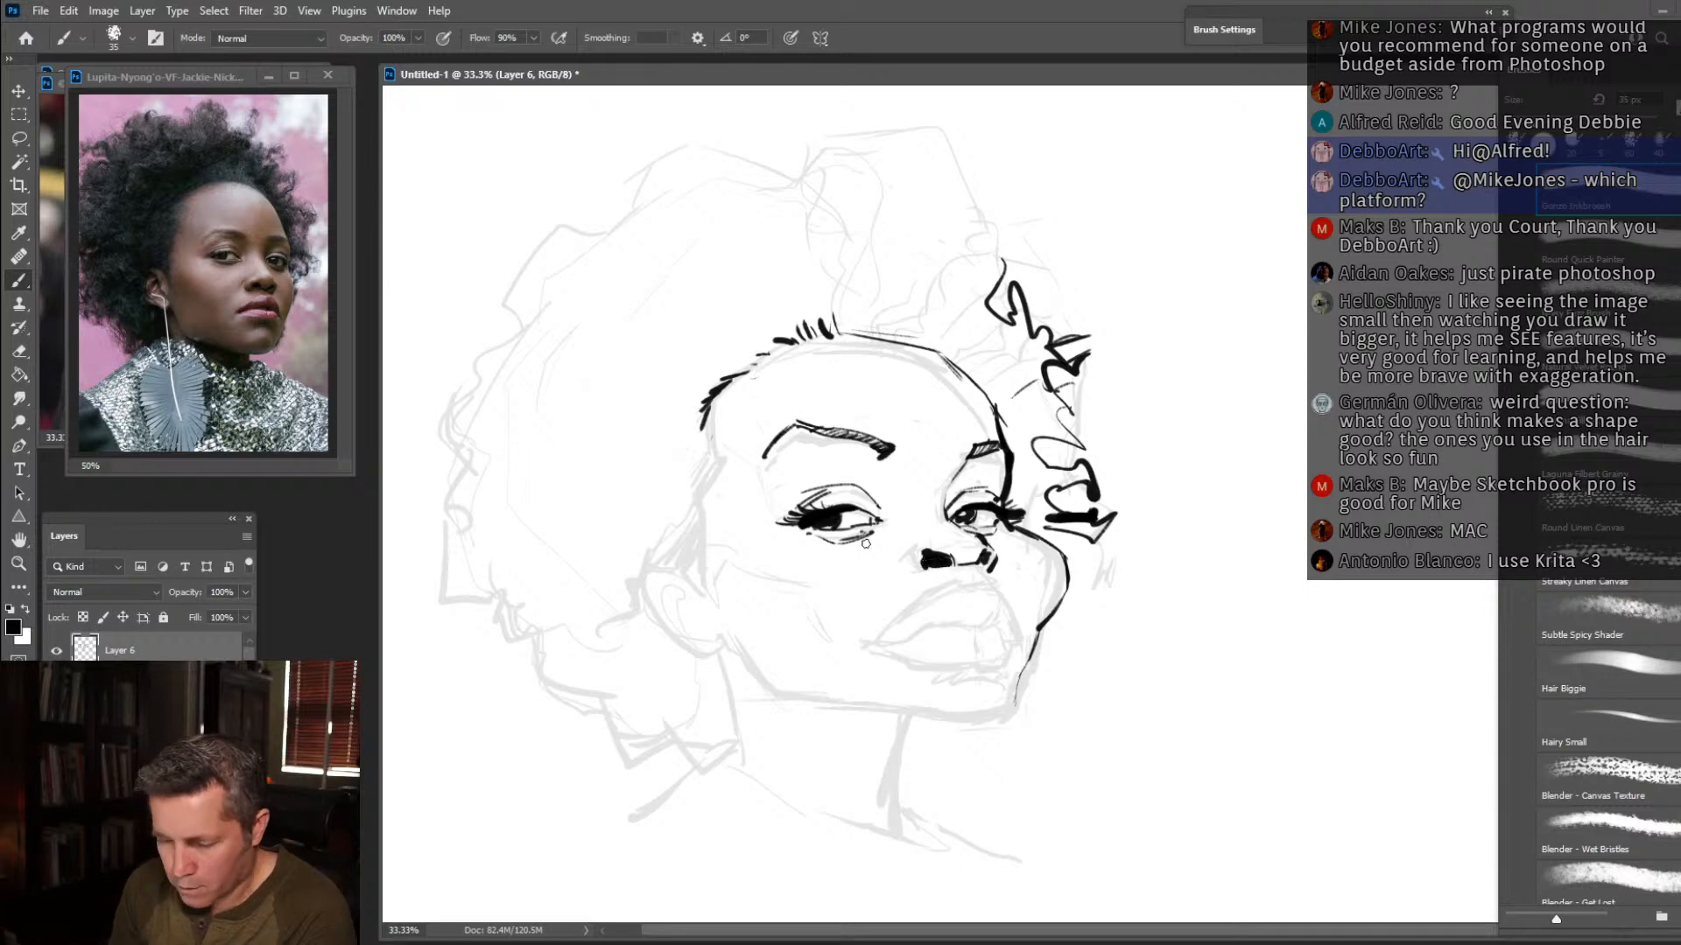
Outline the nose wings, hatch the shadows around the inner eye corners, and thicken the lower far cheek line.
key(e)
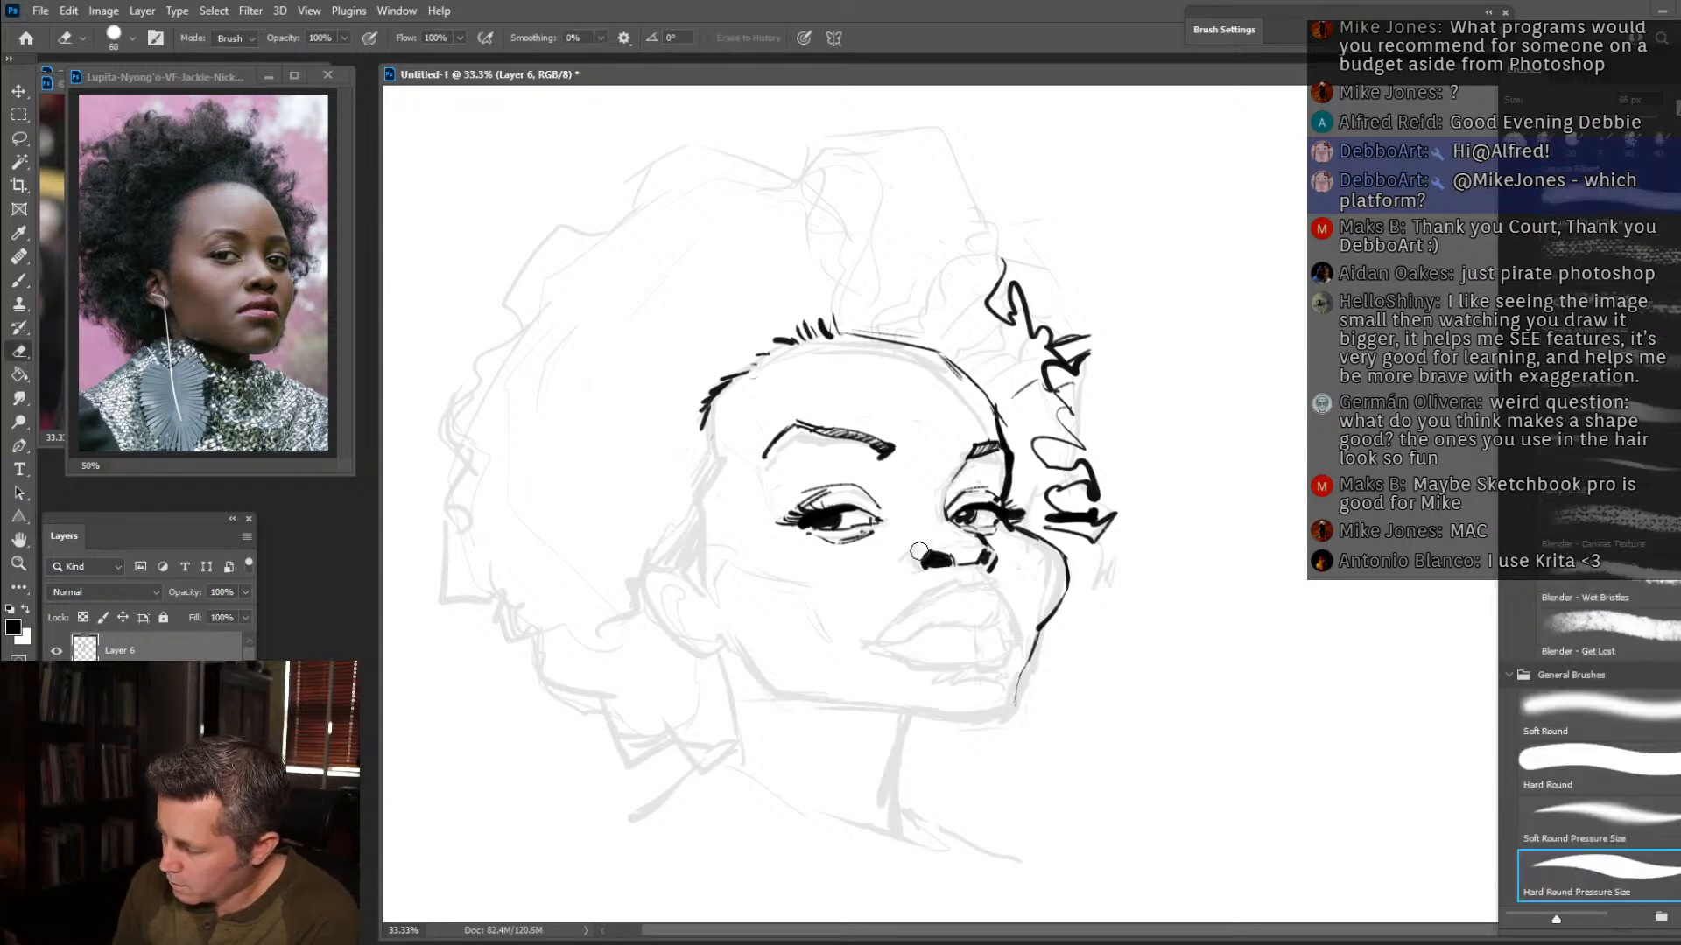
click(19, 283)
drag(909, 554, 917, 570)
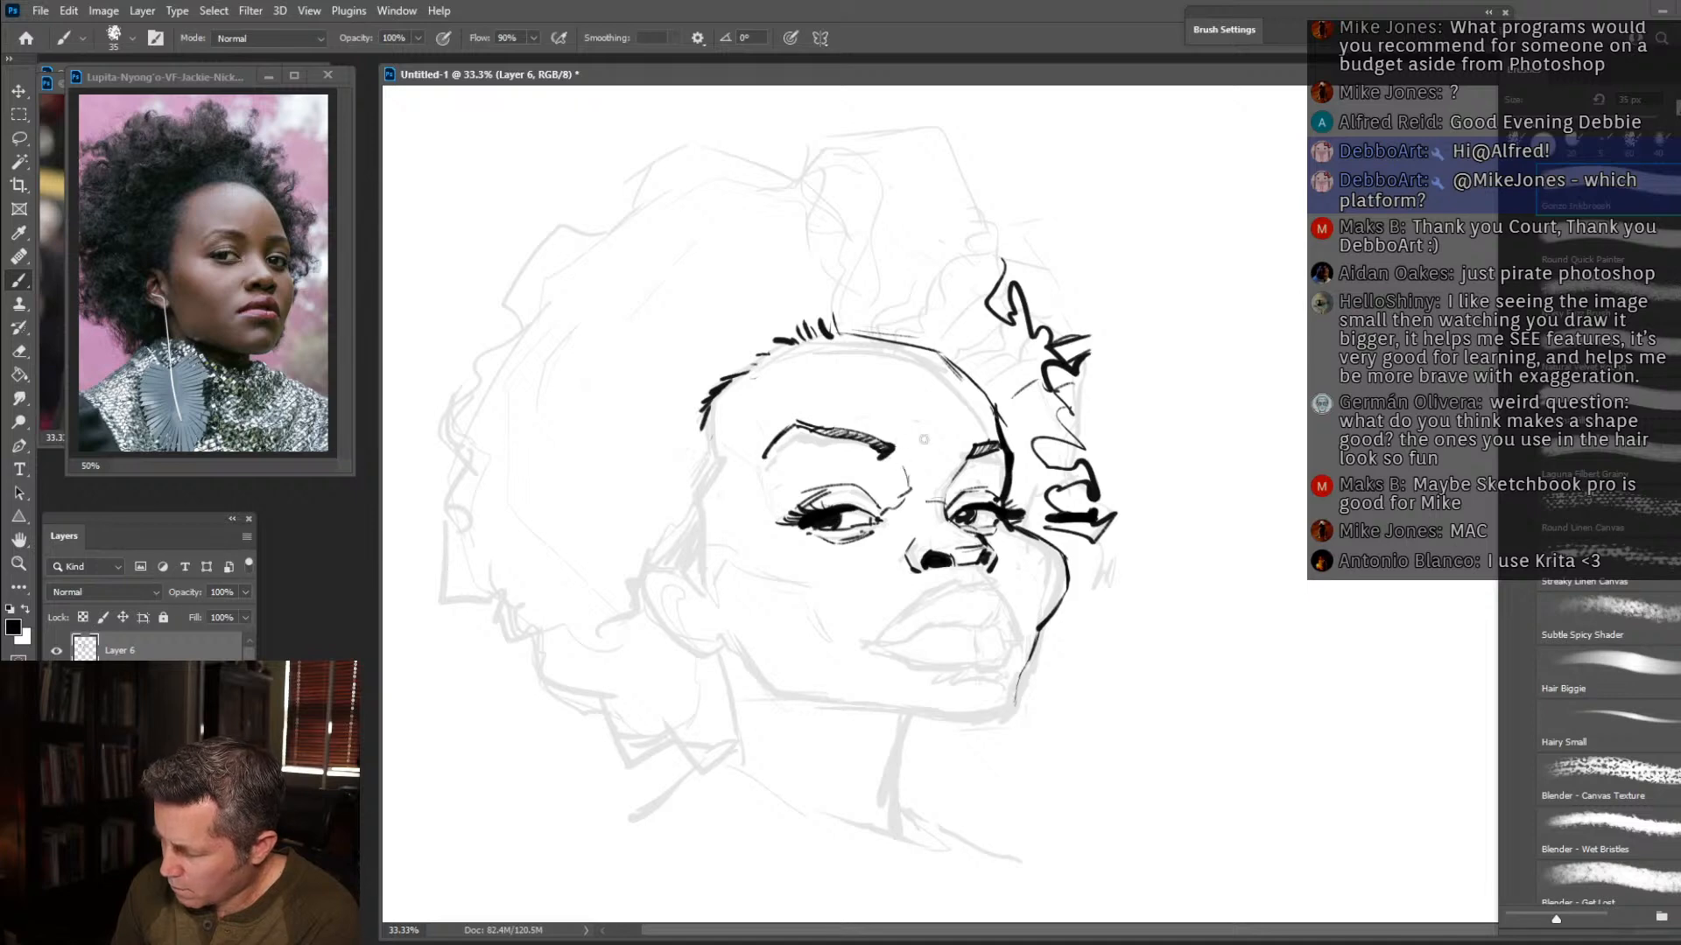
mouse_move(976, 456)
mouse_down()
mouse_move(945, 504)
mouse_move(907, 482)
mouse_up()
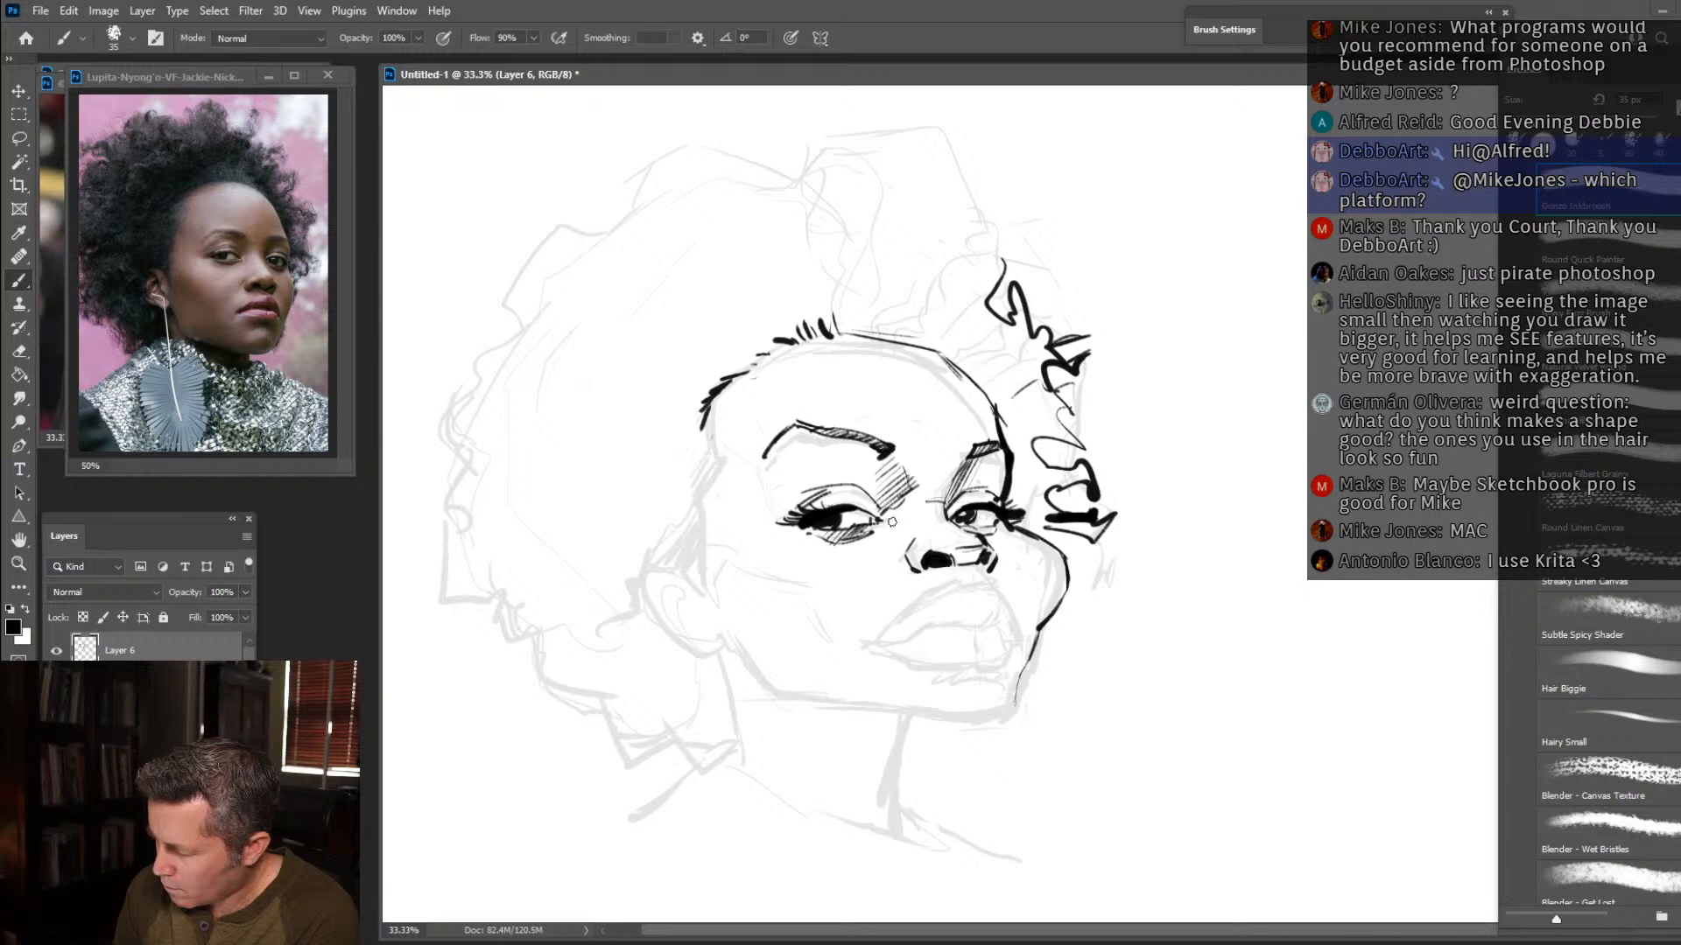
drag(1038, 628, 1024, 669)
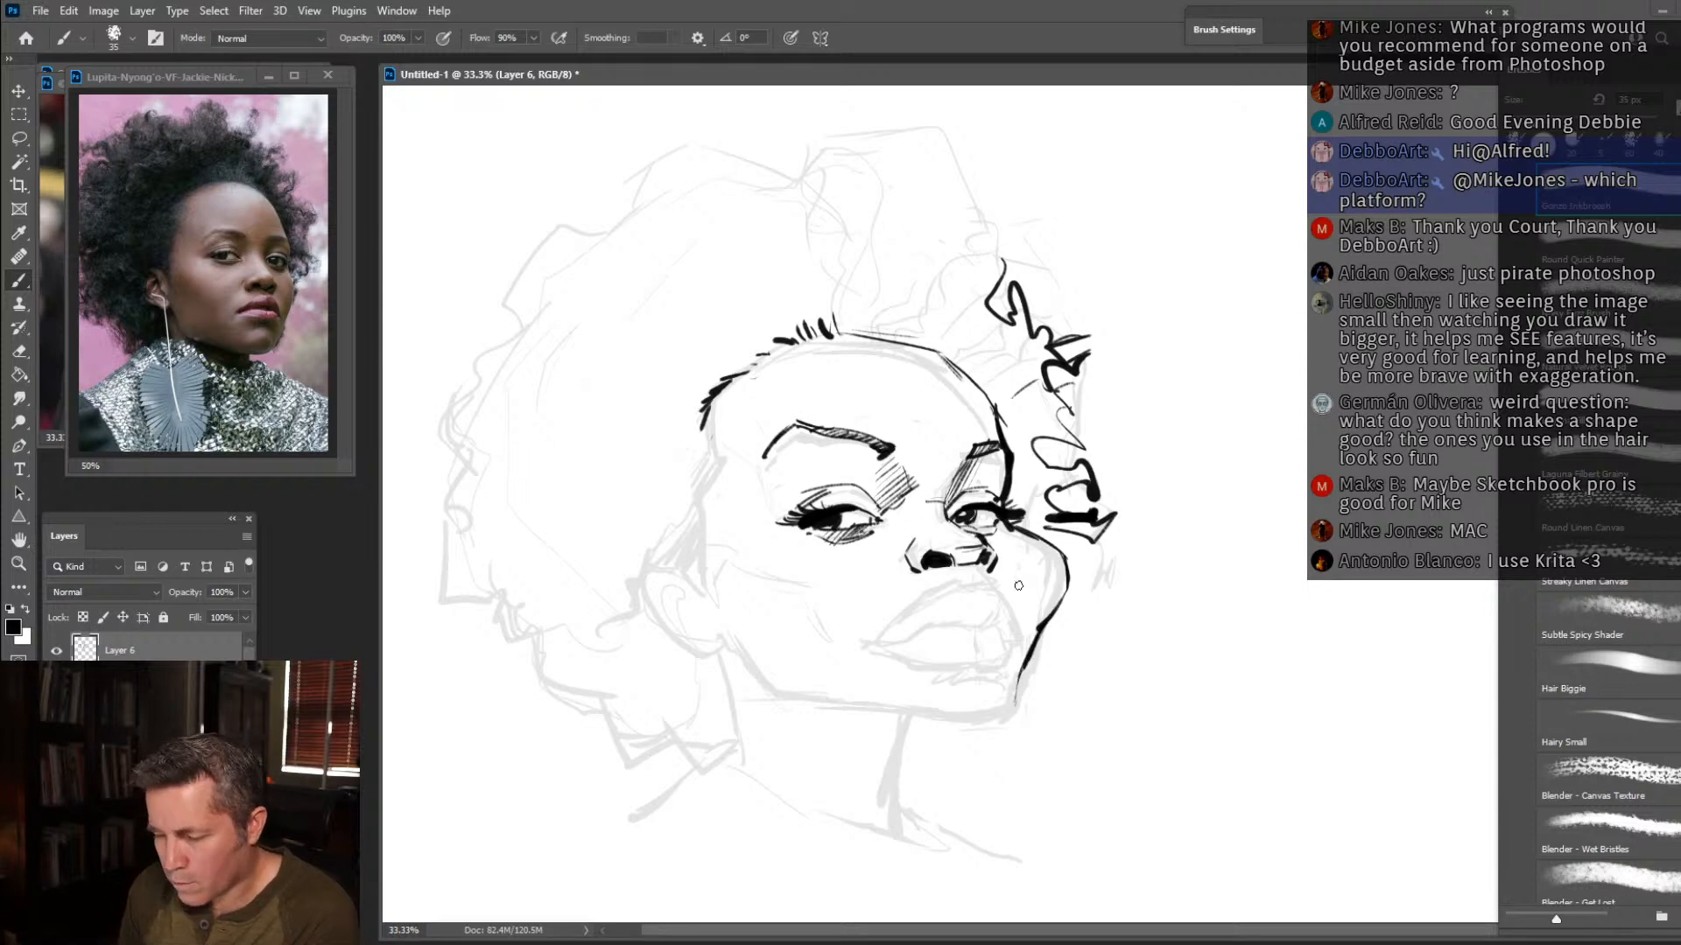
Ink the mouth line and the upper and lower lip contours, and hatch the shadow beneath the lower lip.
drag(951, 623, 984, 630)
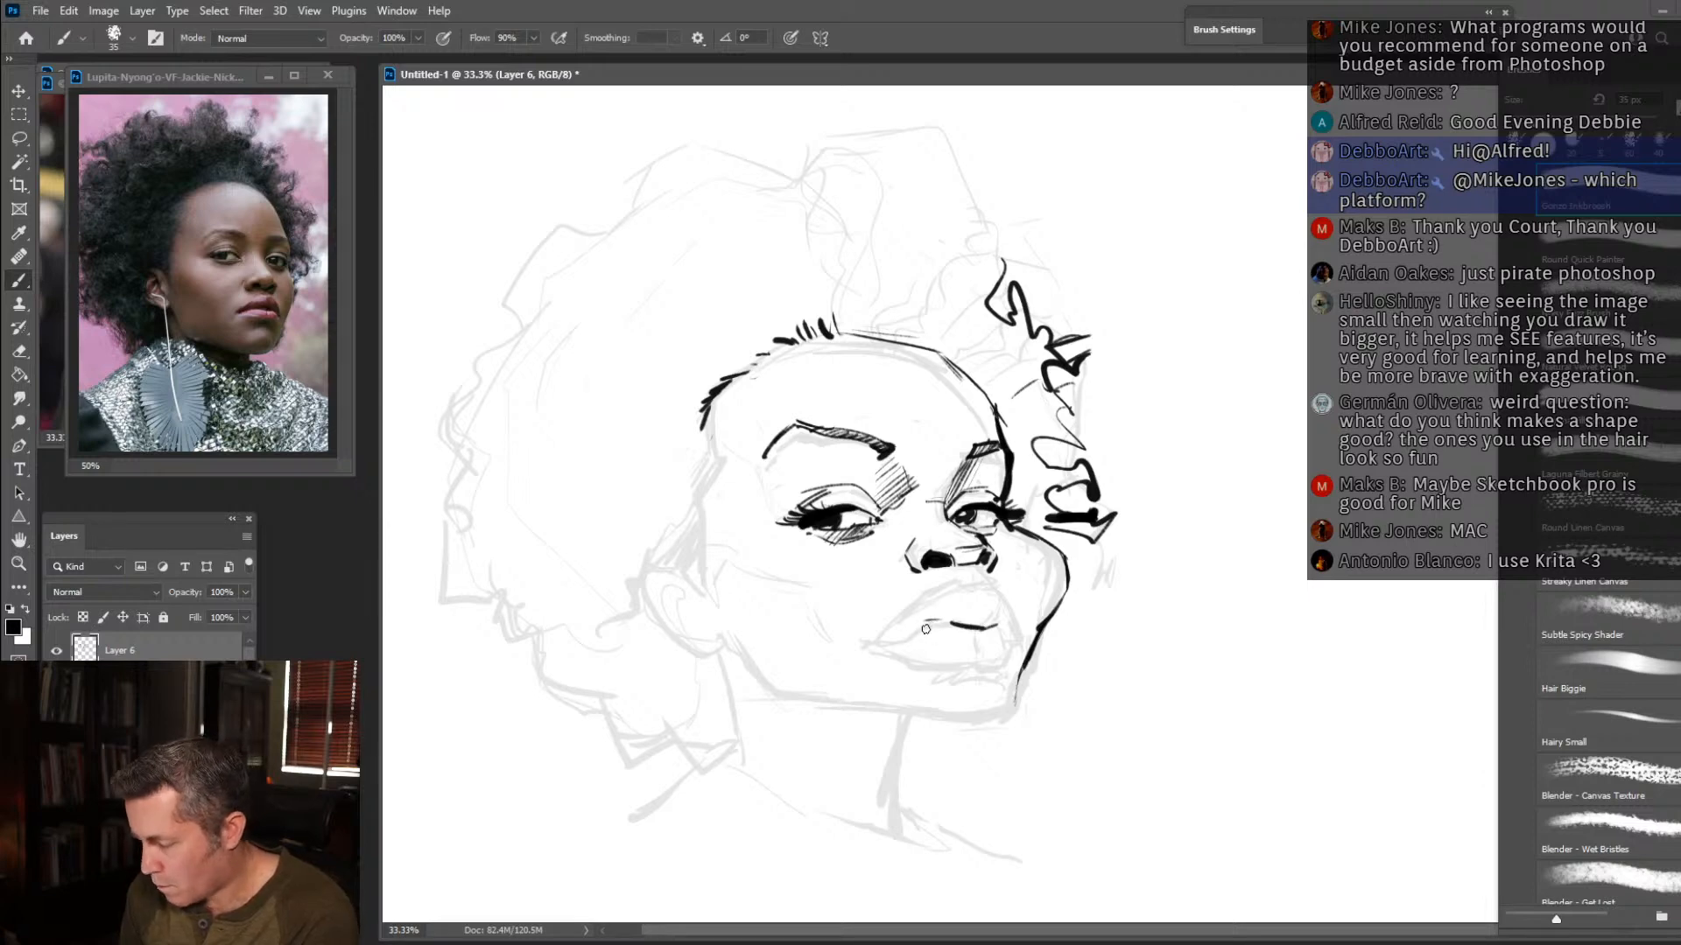
drag(921, 626, 877, 646)
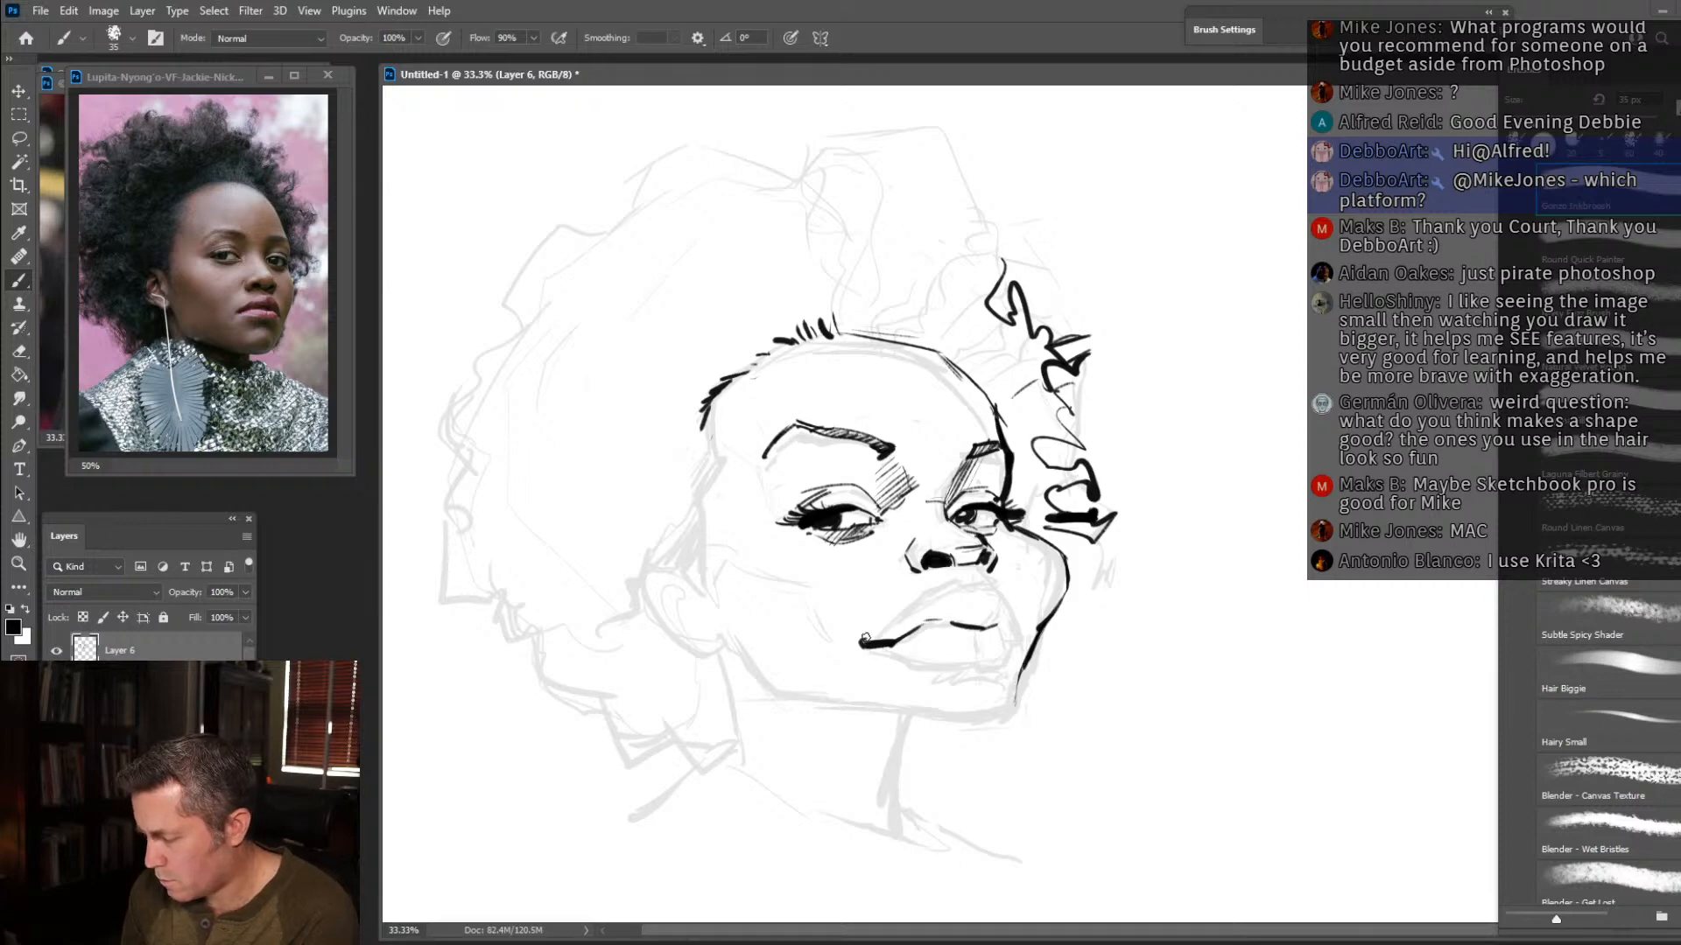
drag(865, 643, 904, 607)
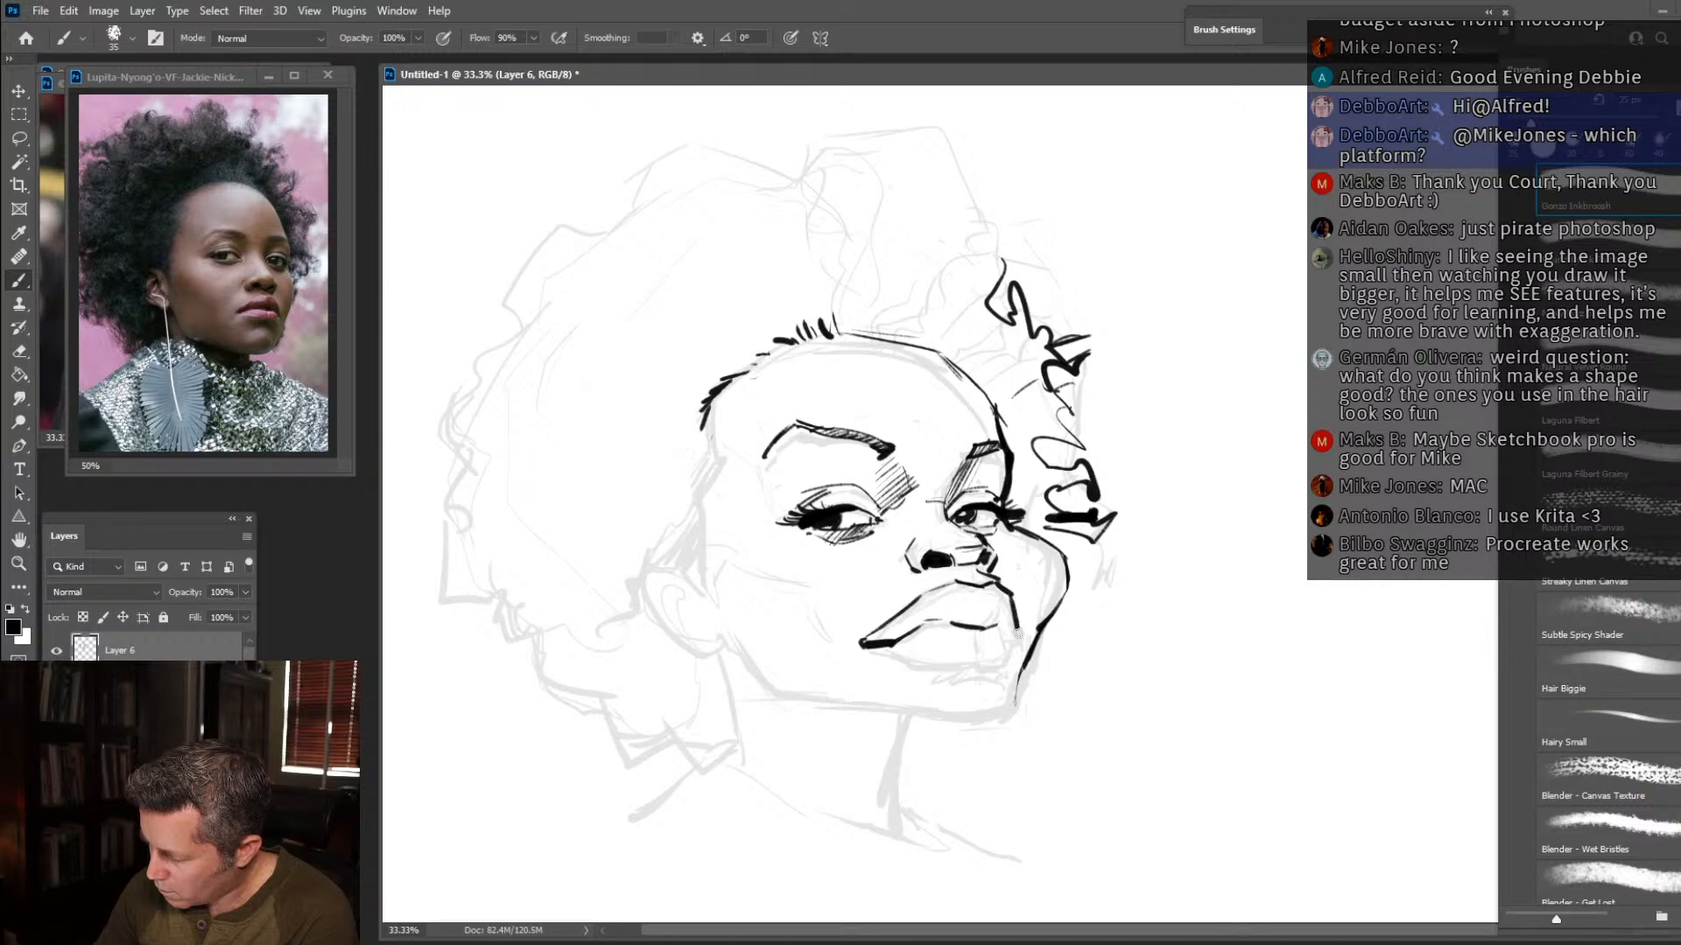
drag(996, 625, 1013, 650)
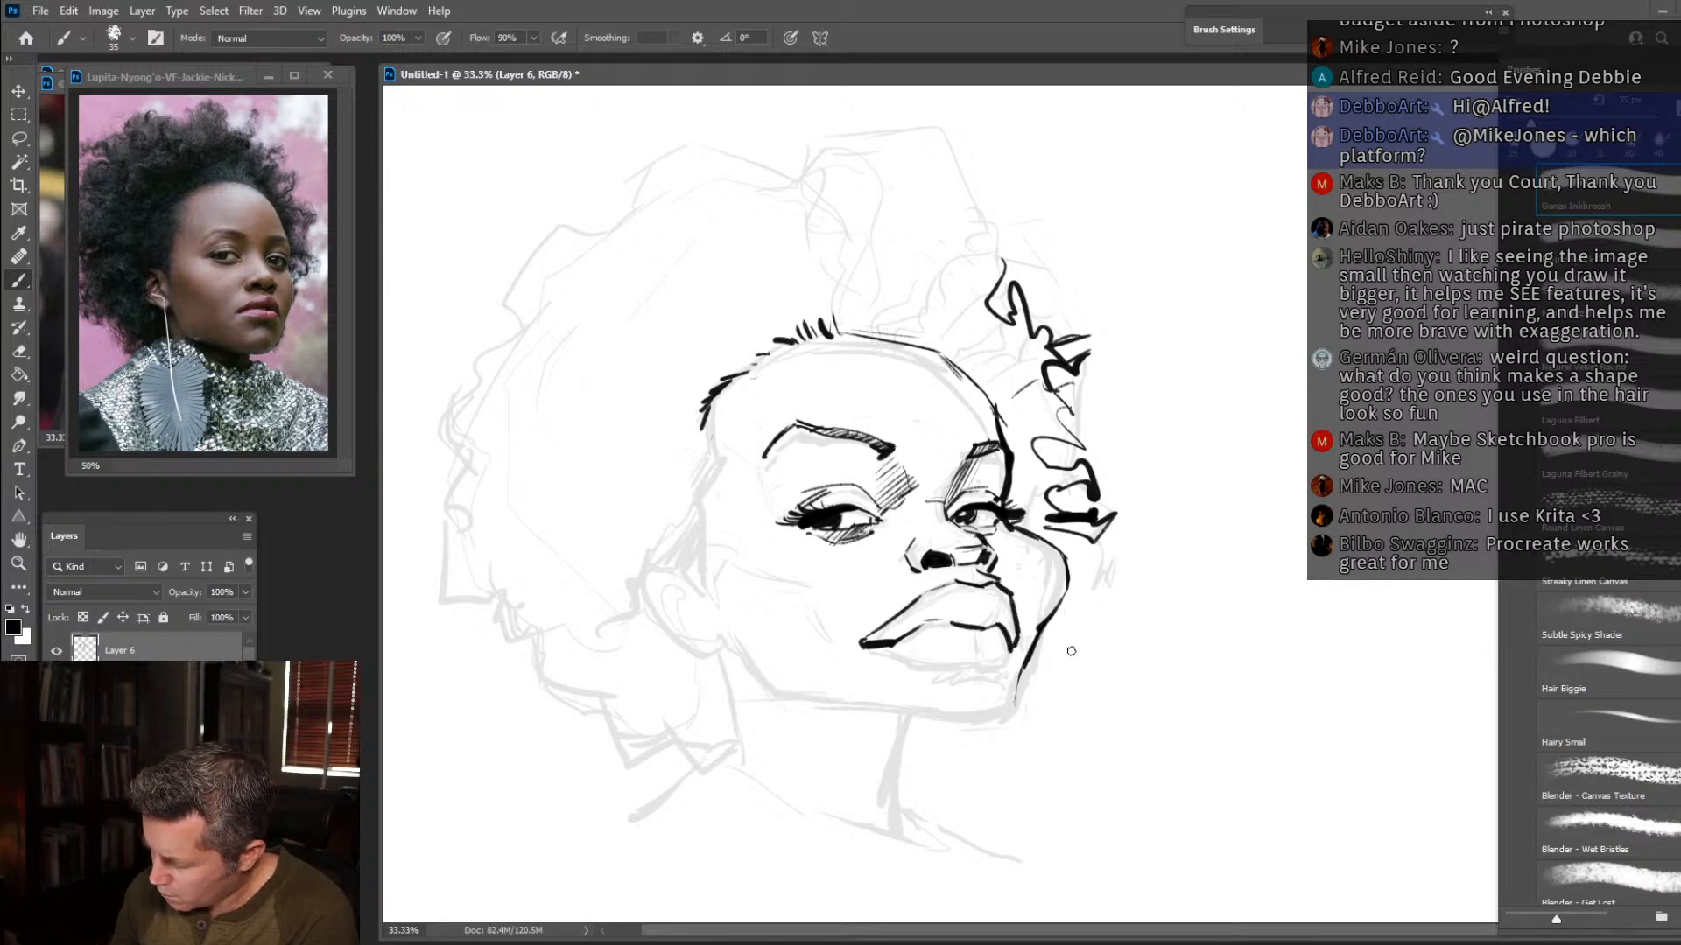
mouse_move(1013, 658)
mouse_down()
mouse_move(921, 675)
mouse_move(878, 656)
mouse_move(954, 668)
mouse_move(985, 683)
mouse_up()
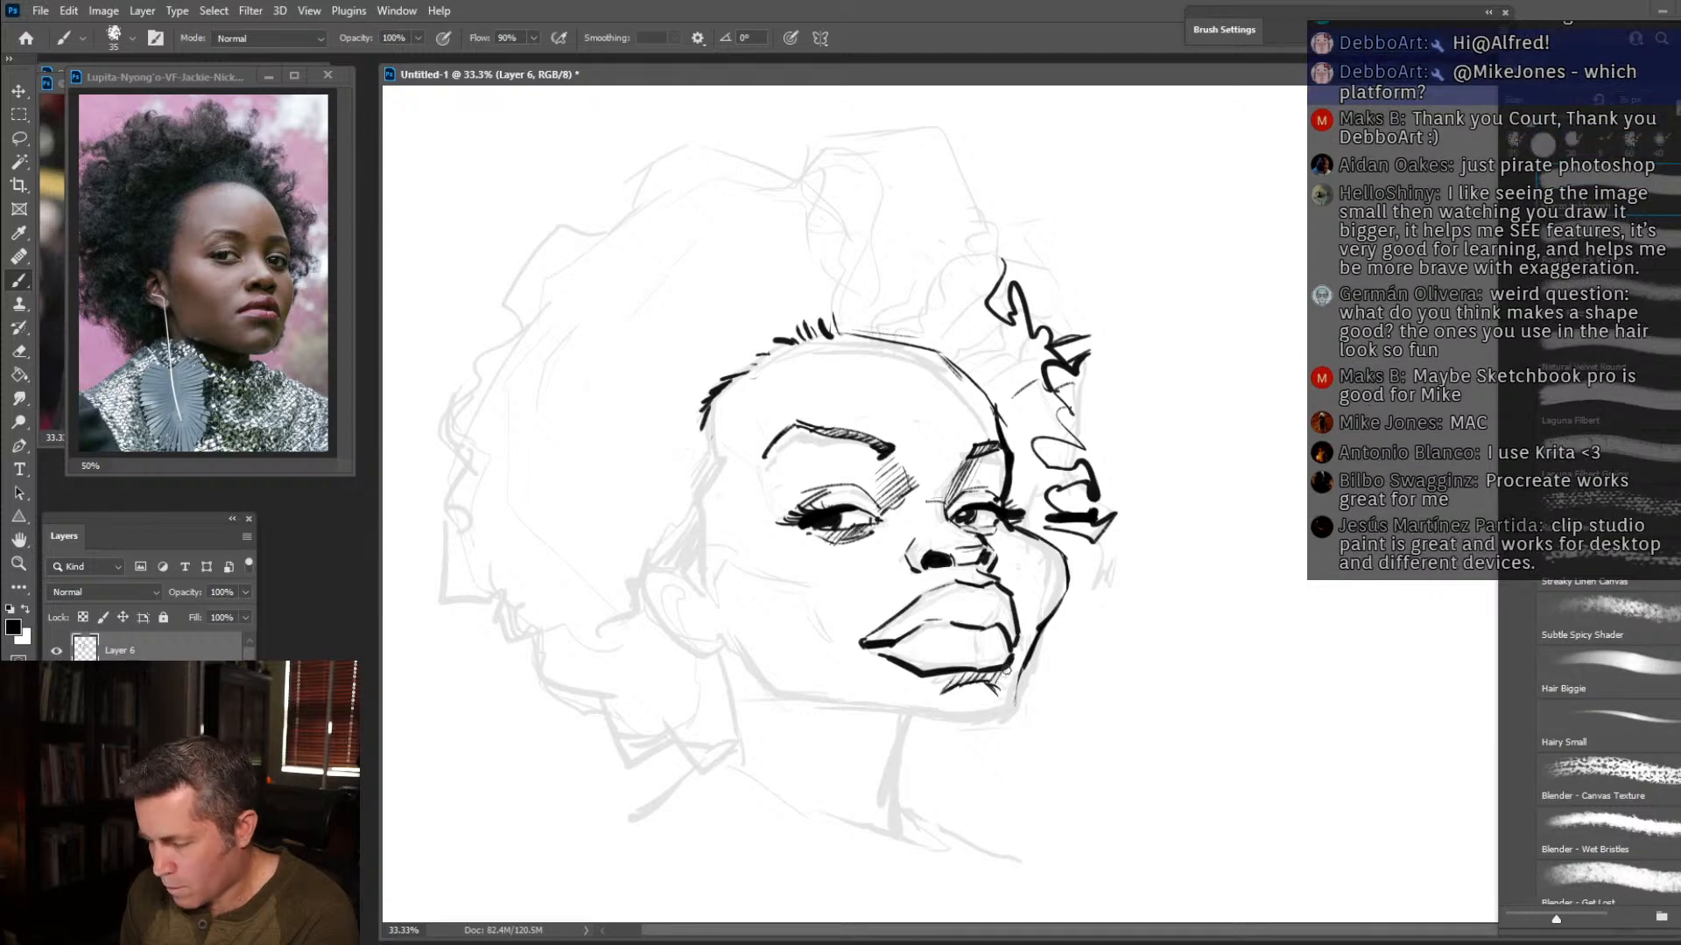
Ink the chin, jaw and ear with its inner folds, and fill the sideburn and hair behind the ear with black strokes.
mouse_move(1023, 672)
mouse_down()
mouse_move(1001, 726)
mouse_move(791, 700)
mouse_move(723, 641)
mouse_move(697, 659)
mouse_move(668, 620)
mouse_move(628, 615)
mouse_move(629, 578)
mouse_move(660, 540)
mouse_up()
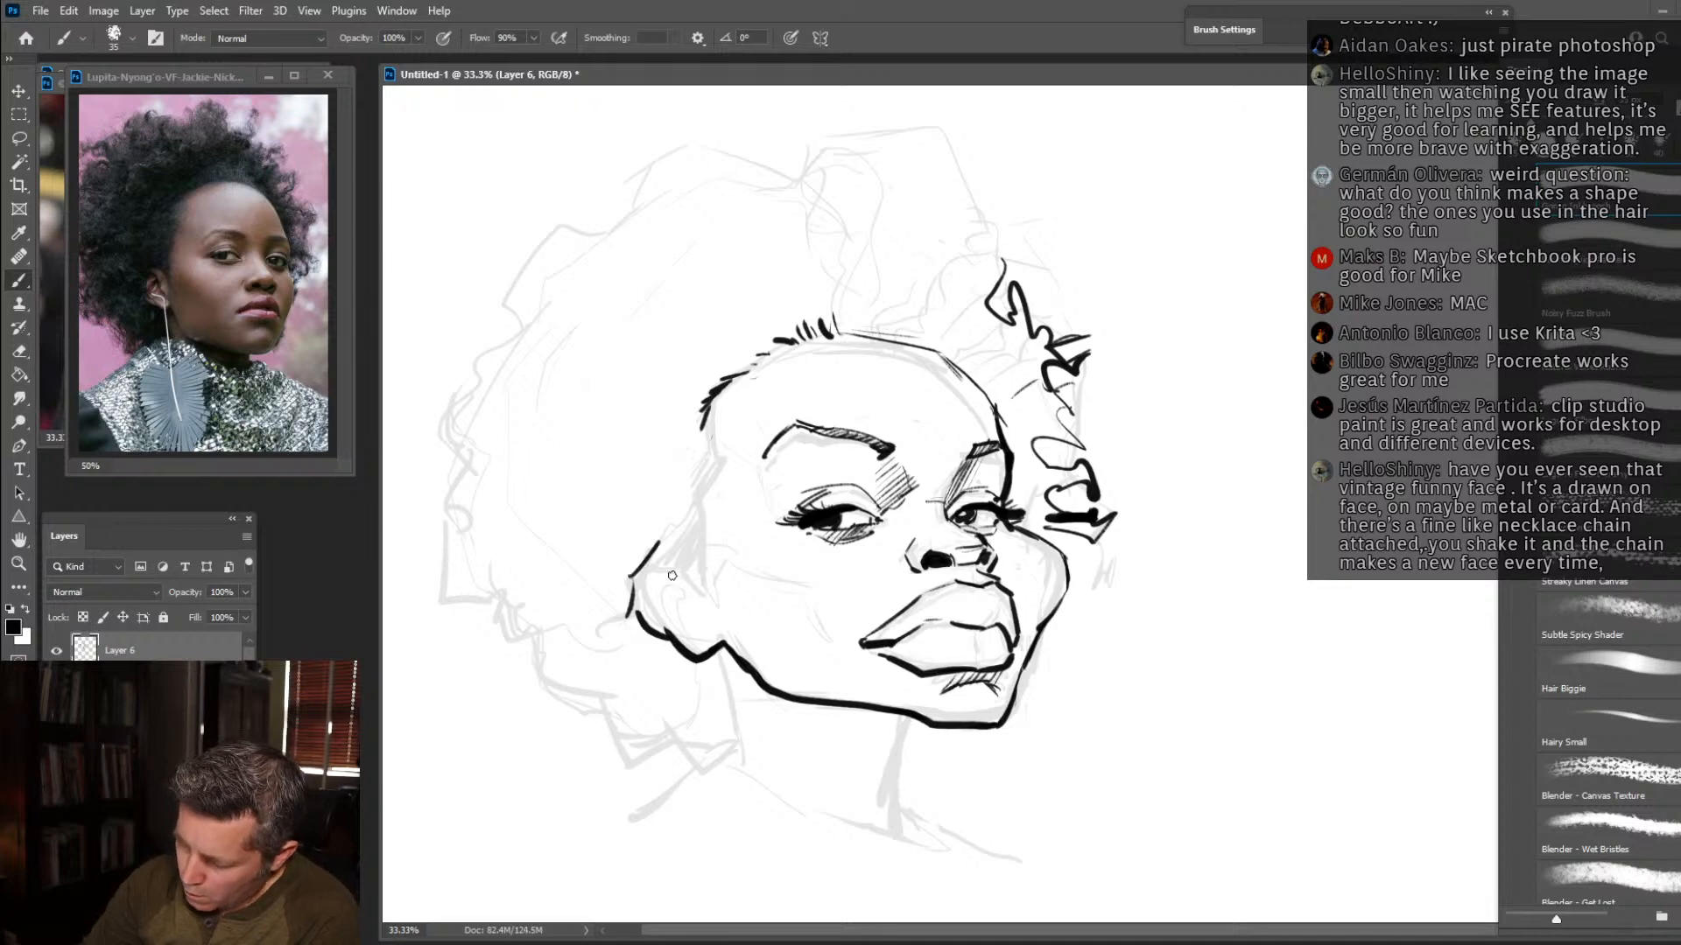
drag(681, 611, 651, 591)
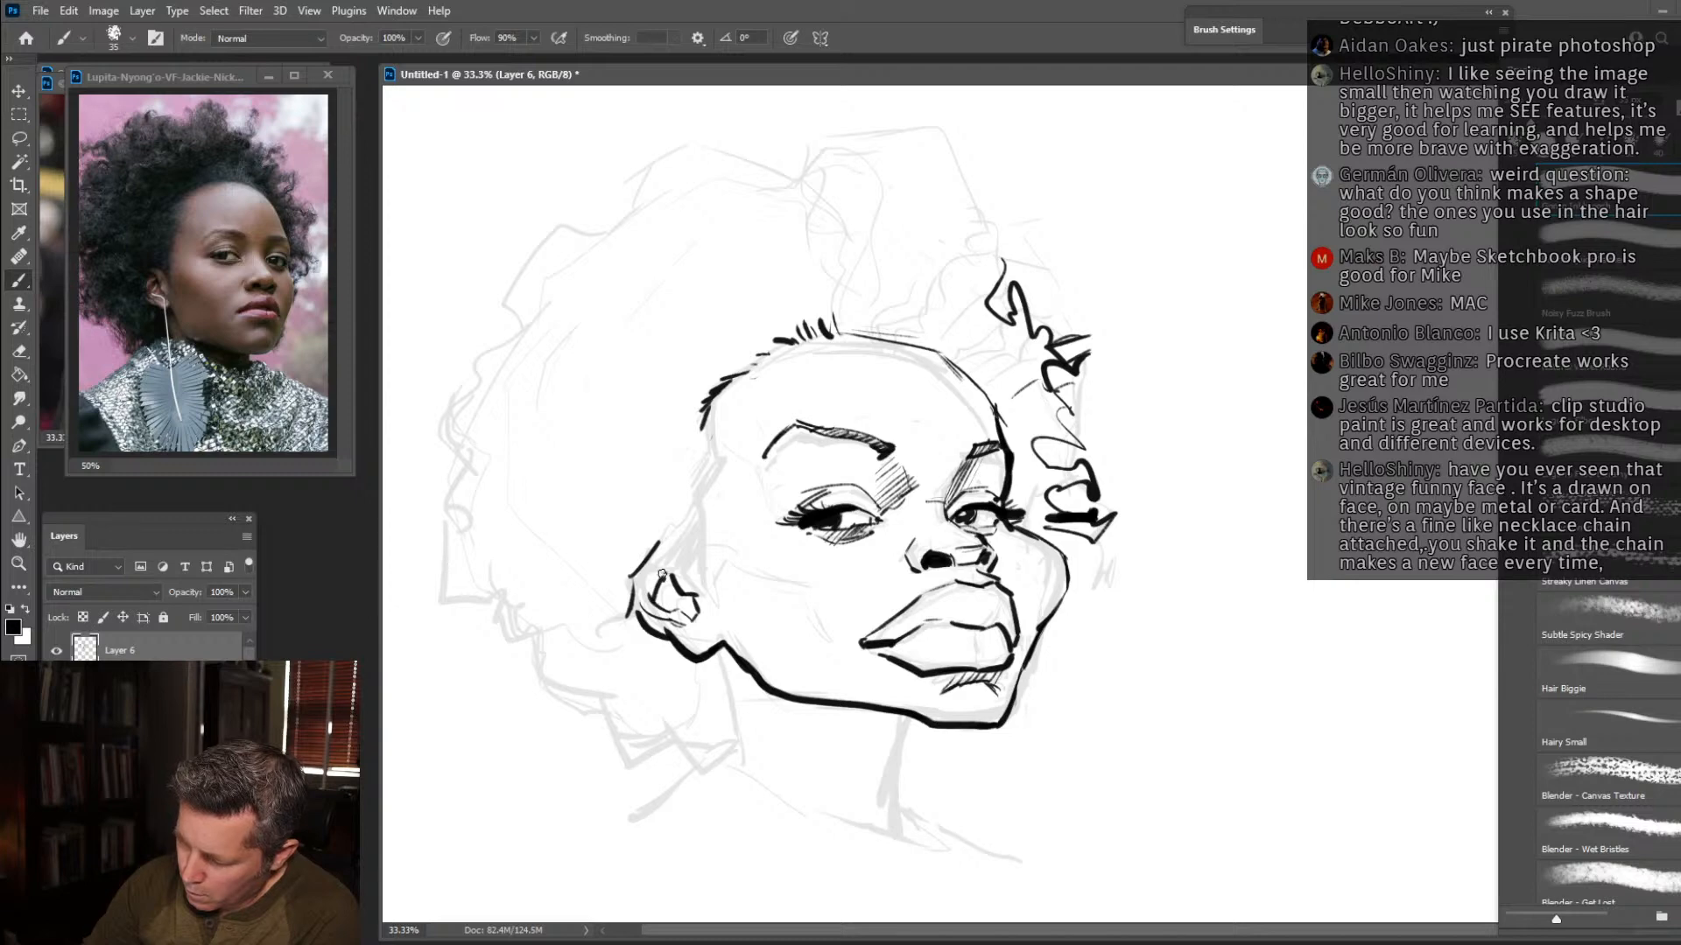
mouse_move(651, 551)
mouse_down()
mouse_move(686, 564)
mouse_move(652, 512)
mouse_move(679, 512)
mouse_move(699, 425)
mouse_up()
mouse_move(657, 582)
mouse_down()
mouse_move(632, 522)
mouse_move(582, 517)
mouse_up()
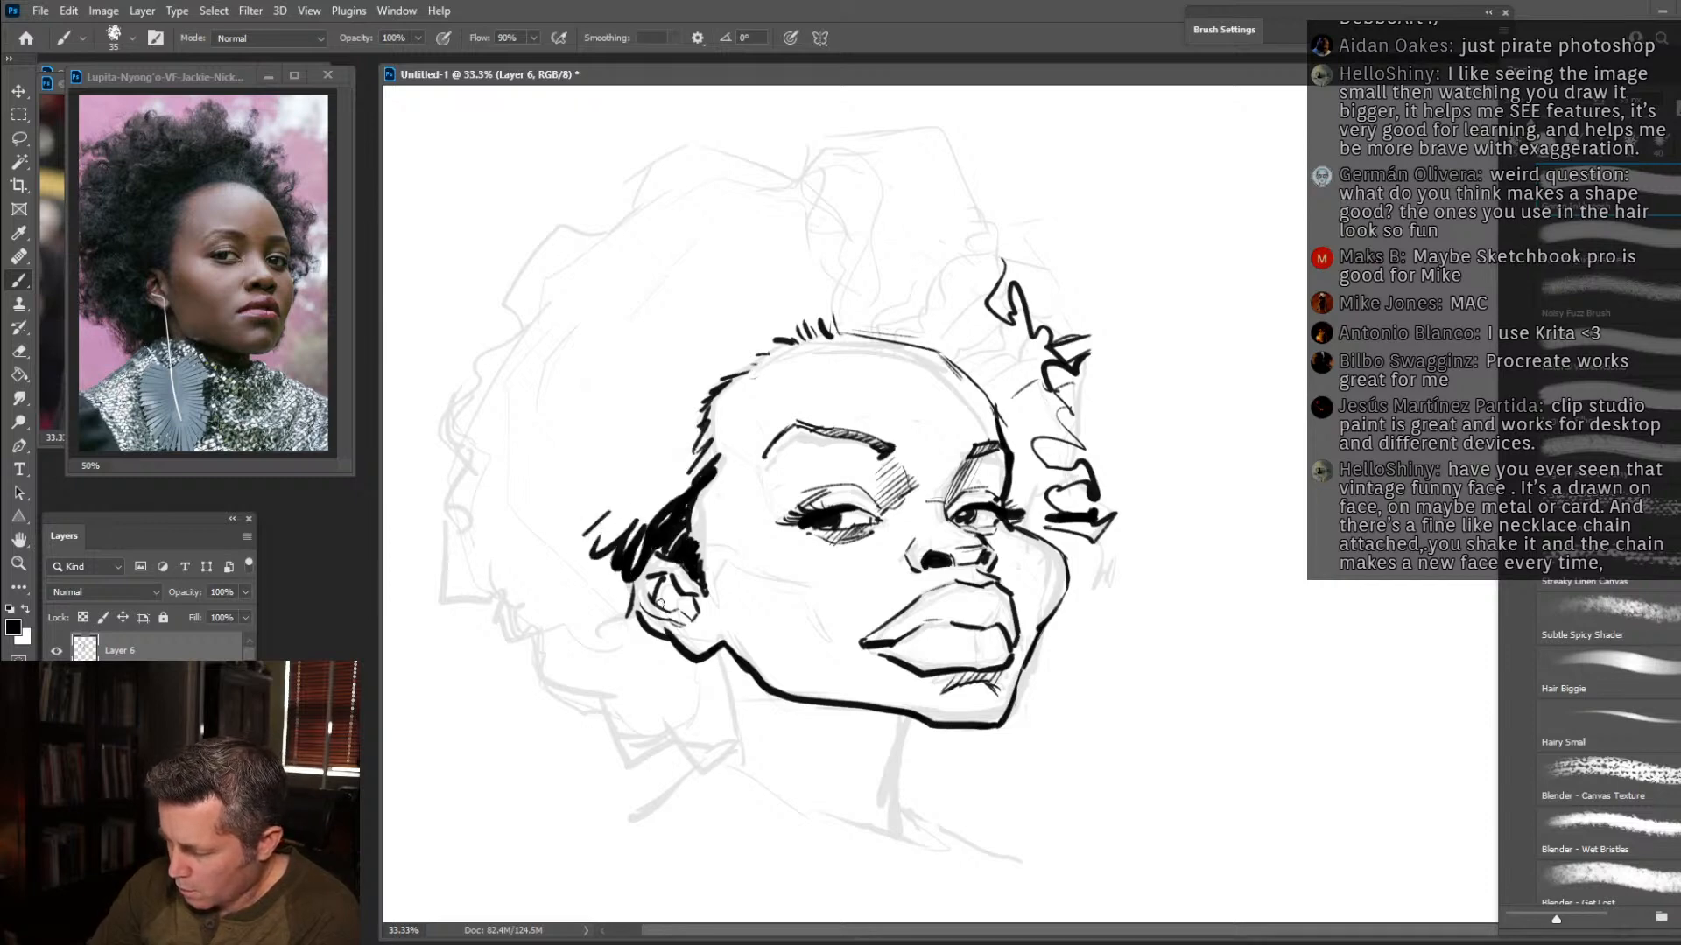
Ink the back and front neck lines and the collar line across the neck base.
drag(719, 654, 741, 758)
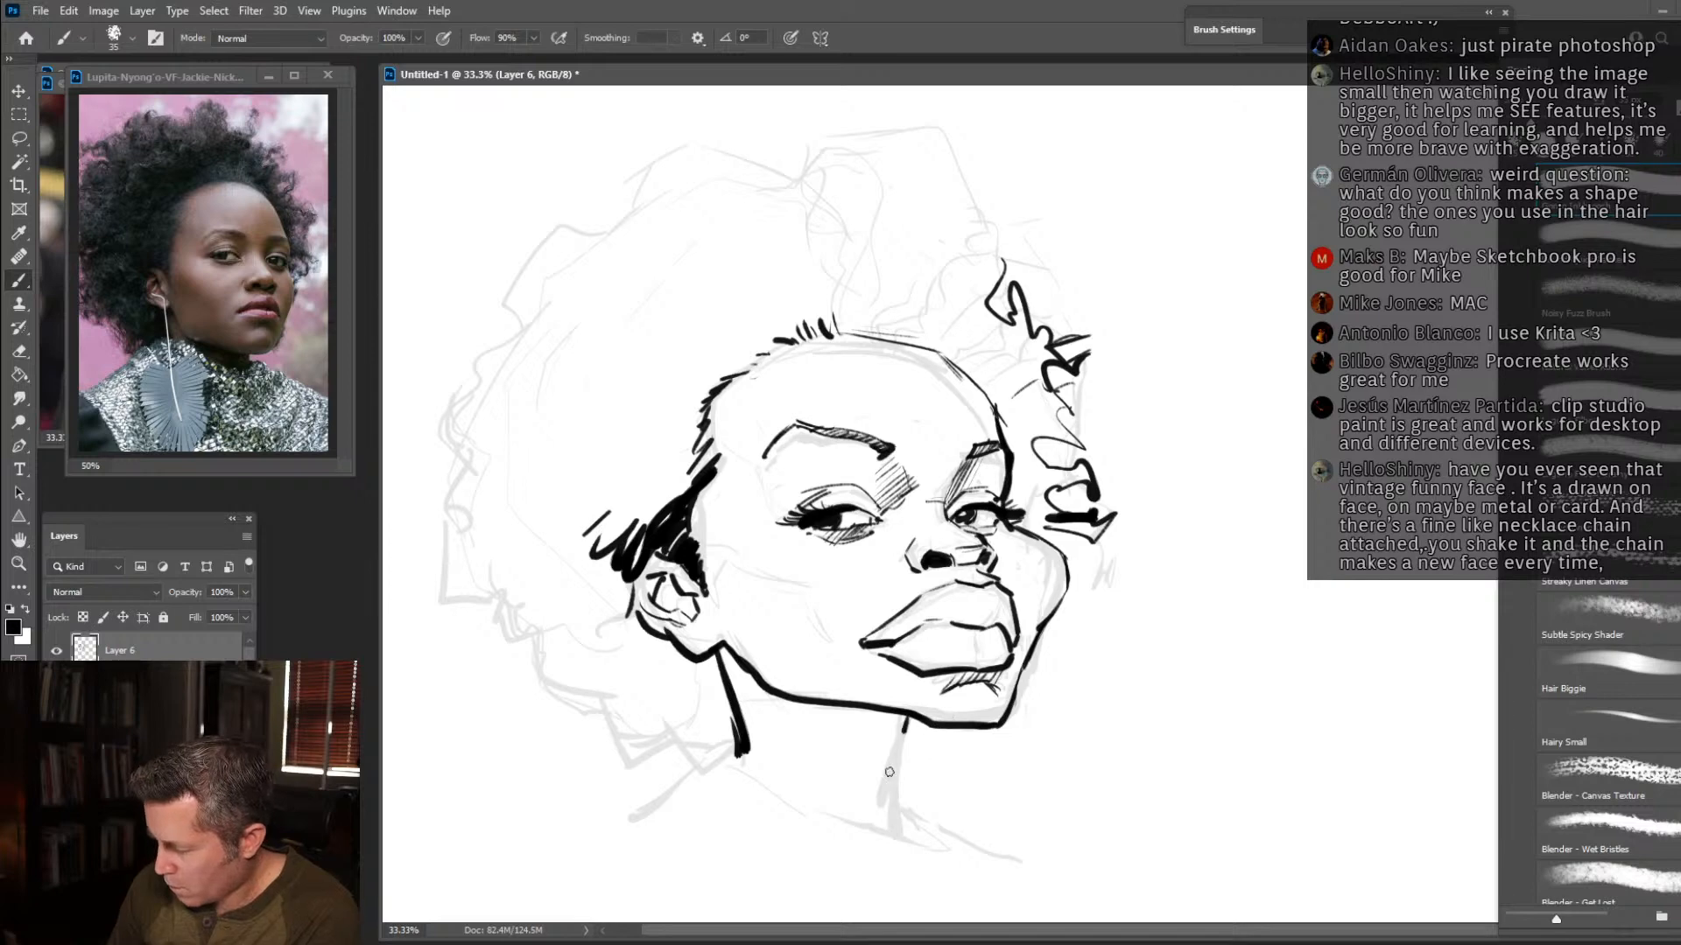
drag(905, 725, 881, 820)
drag(748, 751, 910, 845)
drag(735, 670, 701, 665)
Draw the earring hanging from the near ear with its thin wire, long feather-shaped side contours and centre quill.
drag(694, 735, 691, 646)
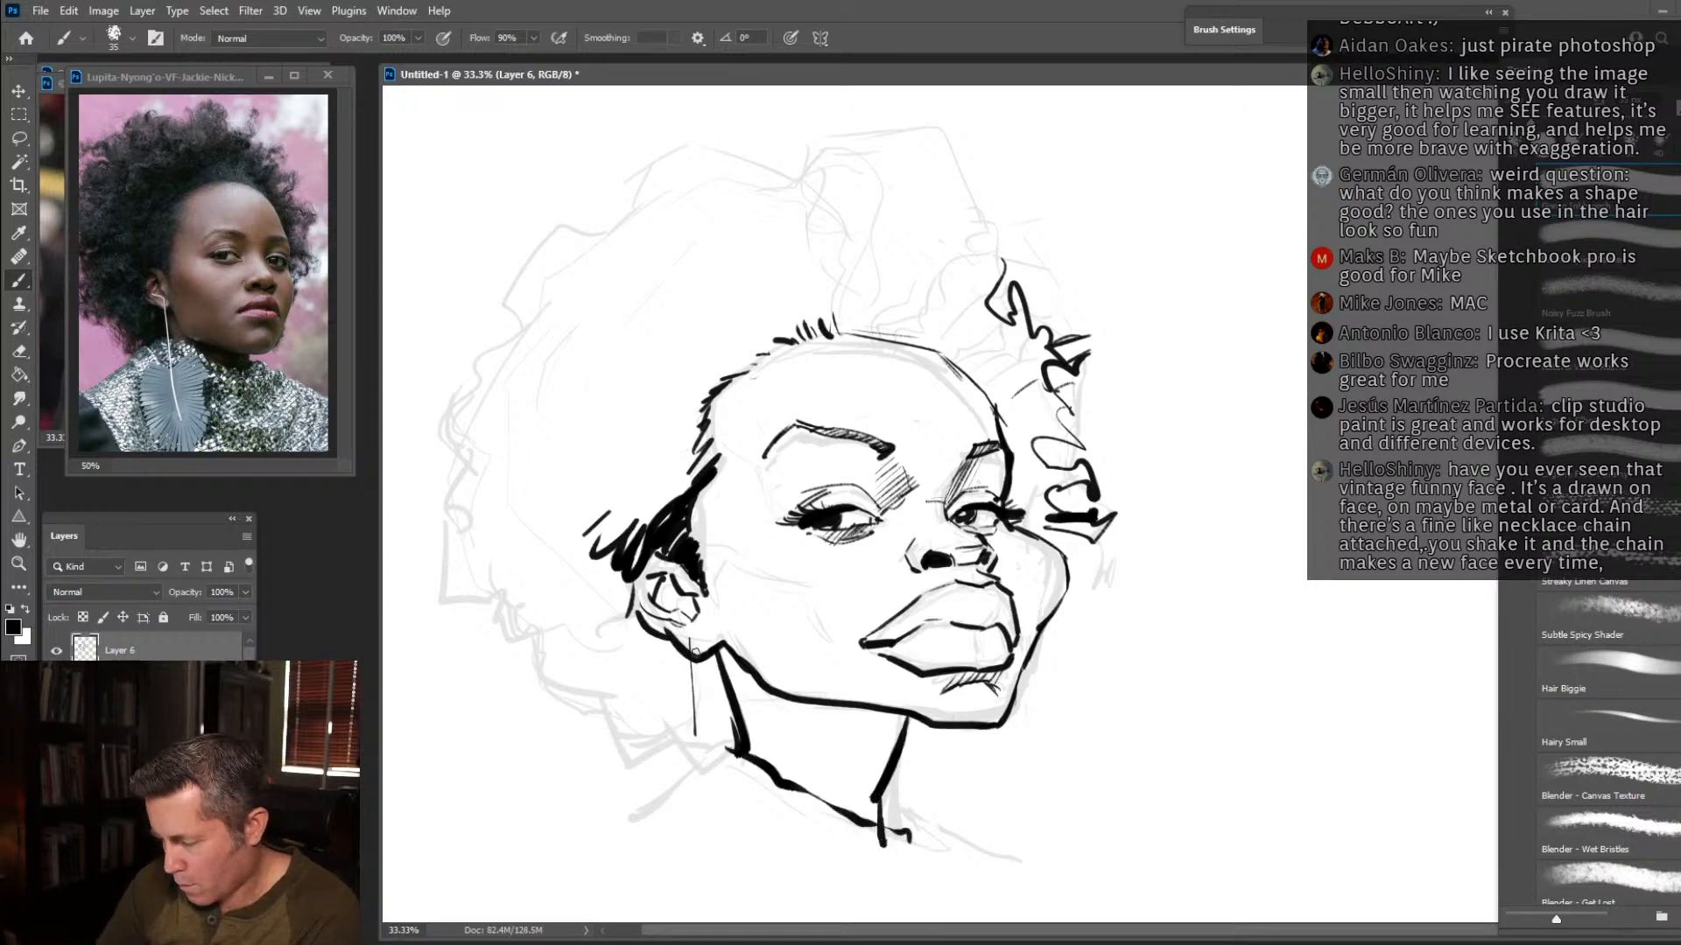
mouse_move(643, 744)
mouse_down()
mouse_move(638, 855)
mouse_move(663, 906)
mouse_up()
mouse_move(696, 739)
mouse_down()
mouse_move(741, 735)
mouse_move(784, 844)
mouse_up()
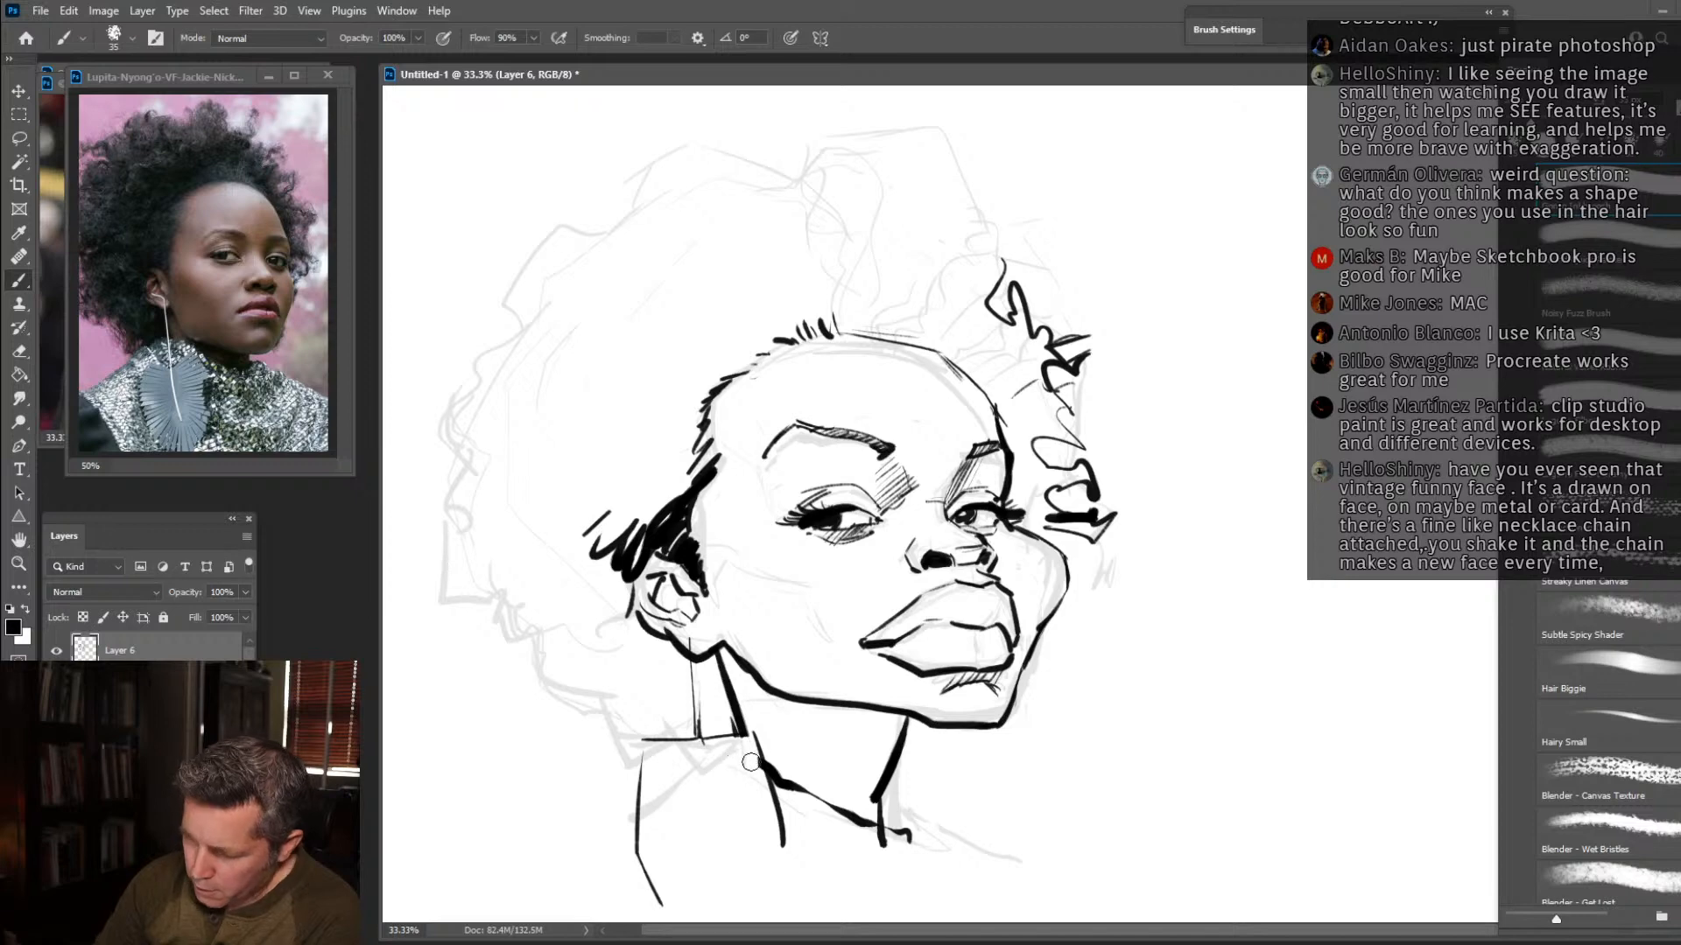
drag(777, 839, 791, 914)
drag(697, 748, 716, 883)
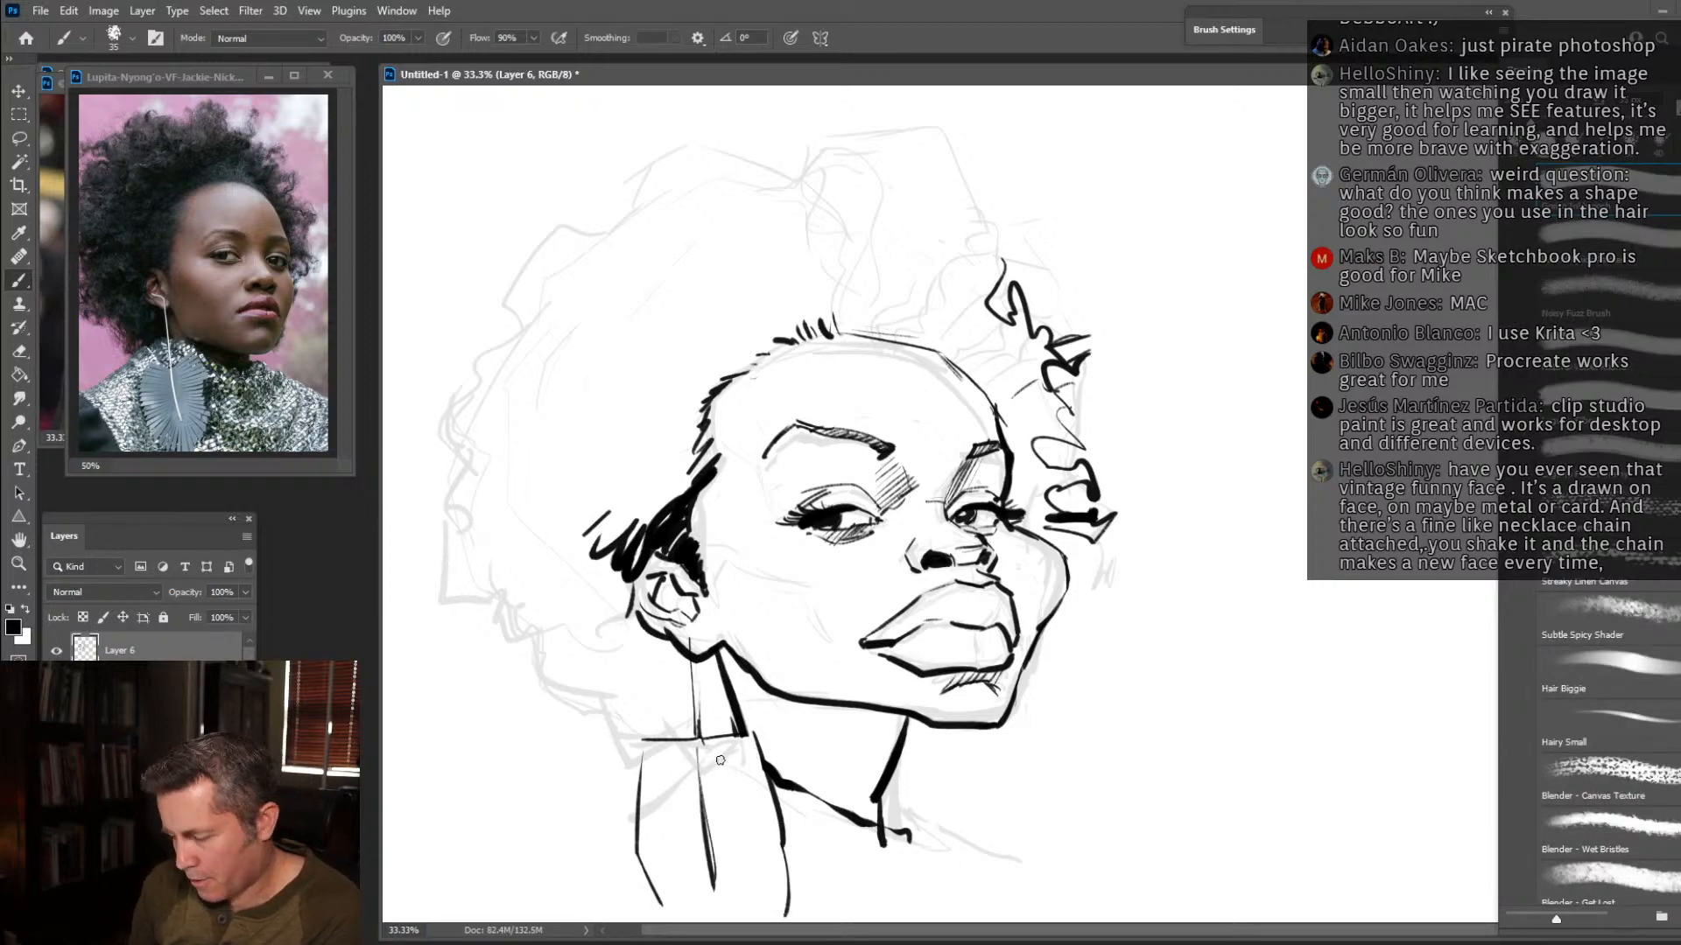
Ink the short barb lines across both halves of the feather earring and draw the shoulder line beyond the neck.
mouse_move(661, 759)
mouse_down()
mouse_move(639, 775)
mouse_move(704, 797)
mouse_move(681, 850)
mouse_move(751, 742)
mouse_up()
drag(700, 770, 746, 772)
mouse_move(702, 793)
mouse_down()
mouse_move(746, 786)
mouse_move(767, 821)
mouse_up()
drag(740, 842, 772, 840)
mouse_move(726, 869)
mouse_down()
mouse_move(776, 858)
mouse_move(779, 884)
mouse_up()
drag(669, 912, 700, 895)
drag(687, 910, 705, 897)
drag(889, 803, 1048, 897)
Ink a loose, curly outline around the entire afro, from beside the cheek over the crown to behind the neck.
mouse_move(1086, 532)
mouse_down()
mouse_move(1097, 581)
mouse_move(1046, 543)
mouse_up()
mouse_move(1020, 307)
mouse_down()
mouse_move(1013, 217)
mouse_move(996, 175)
mouse_move(963, 136)
mouse_move(952, 167)
mouse_move(906, 188)
mouse_up()
mouse_move(912, 115)
mouse_down()
mouse_move(921, 165)
mouse_move(856, 123)
mouse_up()
mouse_move(490, 327)
mouse_down()
mouse_move(473, 319)
mouse_move(510, 273)
mouse_up()
mouse_move(496, 248)
mouse_down()
mouse_move(518, 229)
mouse_move(512, 208)
mouse_up()
mouse_move(511, 189)
mouse_down()
mouse_move(561, 218)
mouse_move(552, 138)
mouse_move(574, 111)
mouse_move(569, 141)
mouse_move(606, 179)
mouse_move(712, 107)
mouse_move(751, 116)
mouse_move(714, 156)
mouse_move(748, 162)
mouse_move(817, 110)
mouse_move(900, 112)
mouse_up()
mouse_move(482, 279)
mouse_down()
mouse_move(457, 311)
mouse_move(467, 367)
mouse_move(433, 391)
mouse_move(436, 355)
mouse_move(465, 424)
mouse_move(407, 470)
mouse_move(446, 465)
mouse_move(445, 513)
mouse_move(412, 531)
mouse_move(432, 569)
mouse_move(446, 487)
mouse_move(441, 583)
mouse_move(487, 619)
mouse_move(518, 630)
mouse_move(531, 610)
mouse_move(571, 633)
mouse_move(531, 650)
mouse_move(527, 696)
mouse_move(597, 652)
mouse_move(642, 705)
mouse_move(719, 716)
mouse_up()
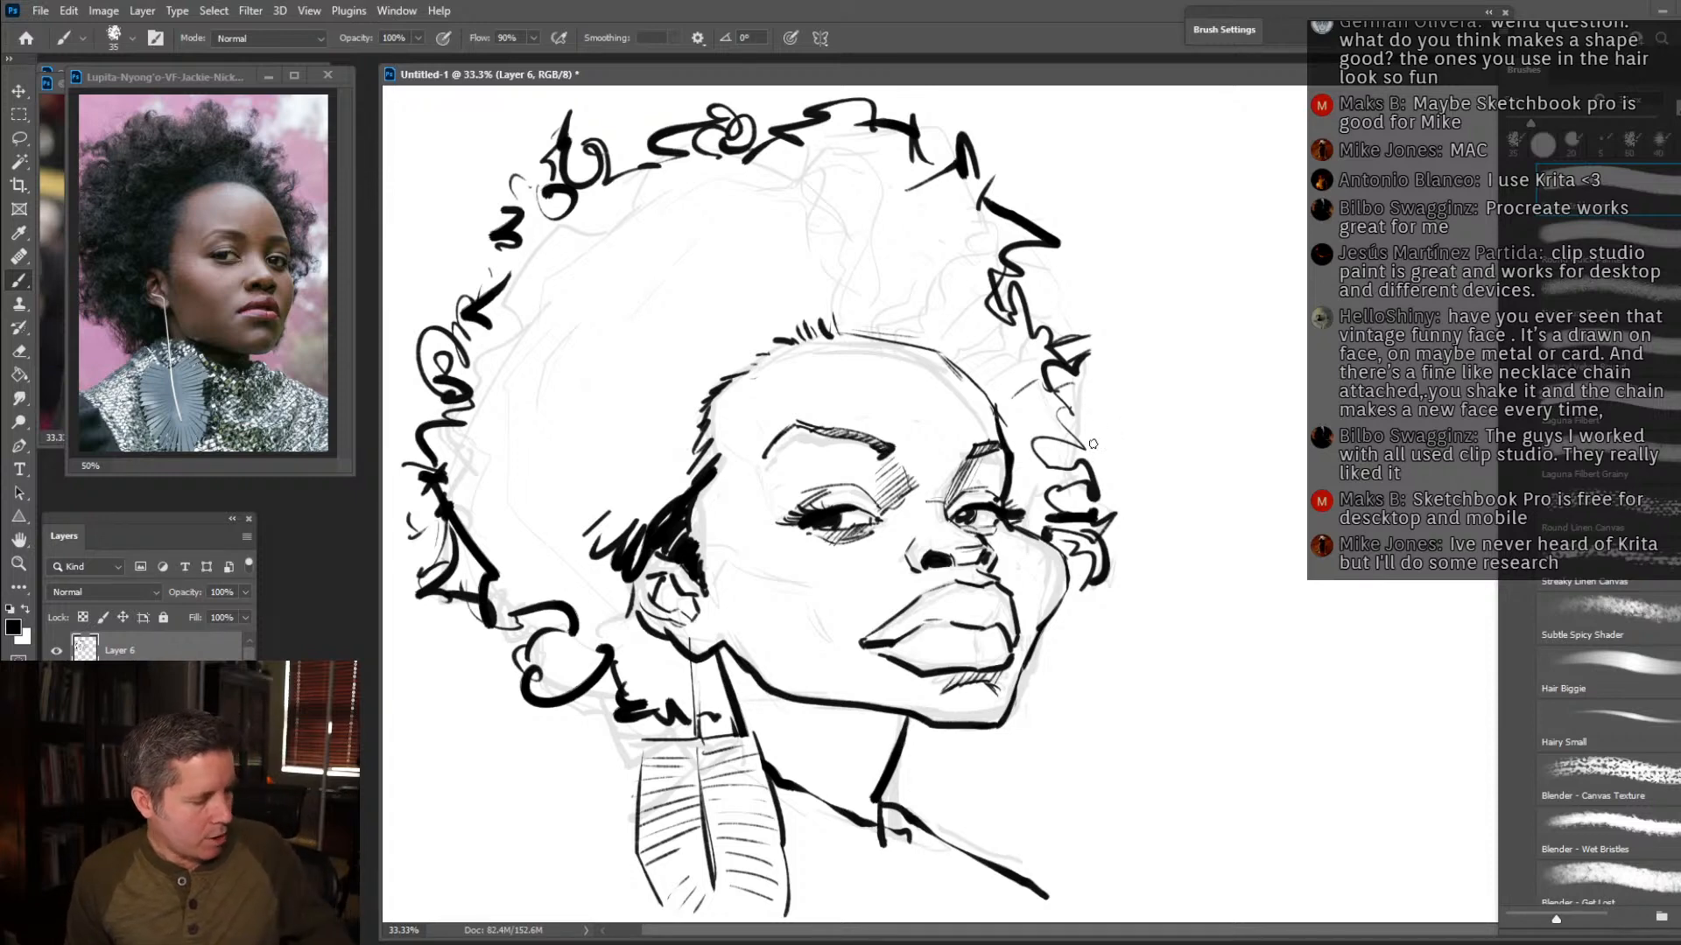
Fill the afro with dense black scribbles using a larger brush, leaving small gaps and loose curls near its edges.
key(bracketright)
key(bracketright)
key(bracketright)
key(bracketright)
key(bracketright)
key(bracketright)
key(bracketright)
mouse_move(646, 504)
mouse_down()
mouse_move(595, 530)
mouse_move(525, 512)
mouse_move(674, 438)
mouse_move(656, 427)
mouse_move(696, 372)
mouse_move(784, 302)
mouse_move(800, 277)
mouse_move(744, 230)
mouse_move(695, 302)
mouse_move(831, 293)
mouse_move(849, 322)
mouse_move(958, 355)
mouse_move(1011, 405)
mouse_move(1015, 508)
mouse_move(1041, 525)
mouse_move(1063, 477)
mouse_move(1024, 394)
mouse_move(954, 302)
mouse_move(836, 254)
mouse_move(775, 249)
mouse_move(701, 320)
mouse_move(643, 313)
mouse_move(630, 385)
mouse_move(569, 463)
mouse_move(560, 517)
mouse_move(624, 639)
mouse_move(669, 665)
mouse_move(676, 704)
mouse_move(718, 701)
mouse_move(543, 639)
mouse_move(553, 604)
mouse_move(490, 534)
mouse_move(508, 472)
mouse_move(480, 496)
mouse_move(530, 411)
mouse_move(521, 380)
mouse_move(451, 437)
mouse_move(579, 369)
mouse_move(499, 350)
mouse_move(490, 324)
mouse_move(560, 332)
mouse_move(552, 308)
mouse_move(674, 218)
mouse_move(700, 289)
mouse_move(805, 171)
mouse_move(731, 306)
mouse_move(854, 210)
mouse_move(829, 180)
mouse_move(779, 215)
mouse_move(884, 229)
mouse_move(818, 210)
mouse_move(847, 291)
mouse_move(958, 249)
mouse_move(954, 315)
mouse_move(999, 323)
mouse_move(1032, 367)
mouse_move(901, 280)
mouse_move(949, 223)
mouse_move(1006, 232)
mouse_move(901, 215)
mouse_move(926, 194)
mouse_move(910, 162)
mouse_move(814, 180)
mouse_move(783, 206)
mouse_move(875, 144)
mouse_move(891, 164)
mouse_move(836, 131)
mouse_move(744, 175)
mouse_move(615, 181)
mouse_move(604, 232)
mouse_move(569, 254)
mouse_move(536, 230)
mouse_up()
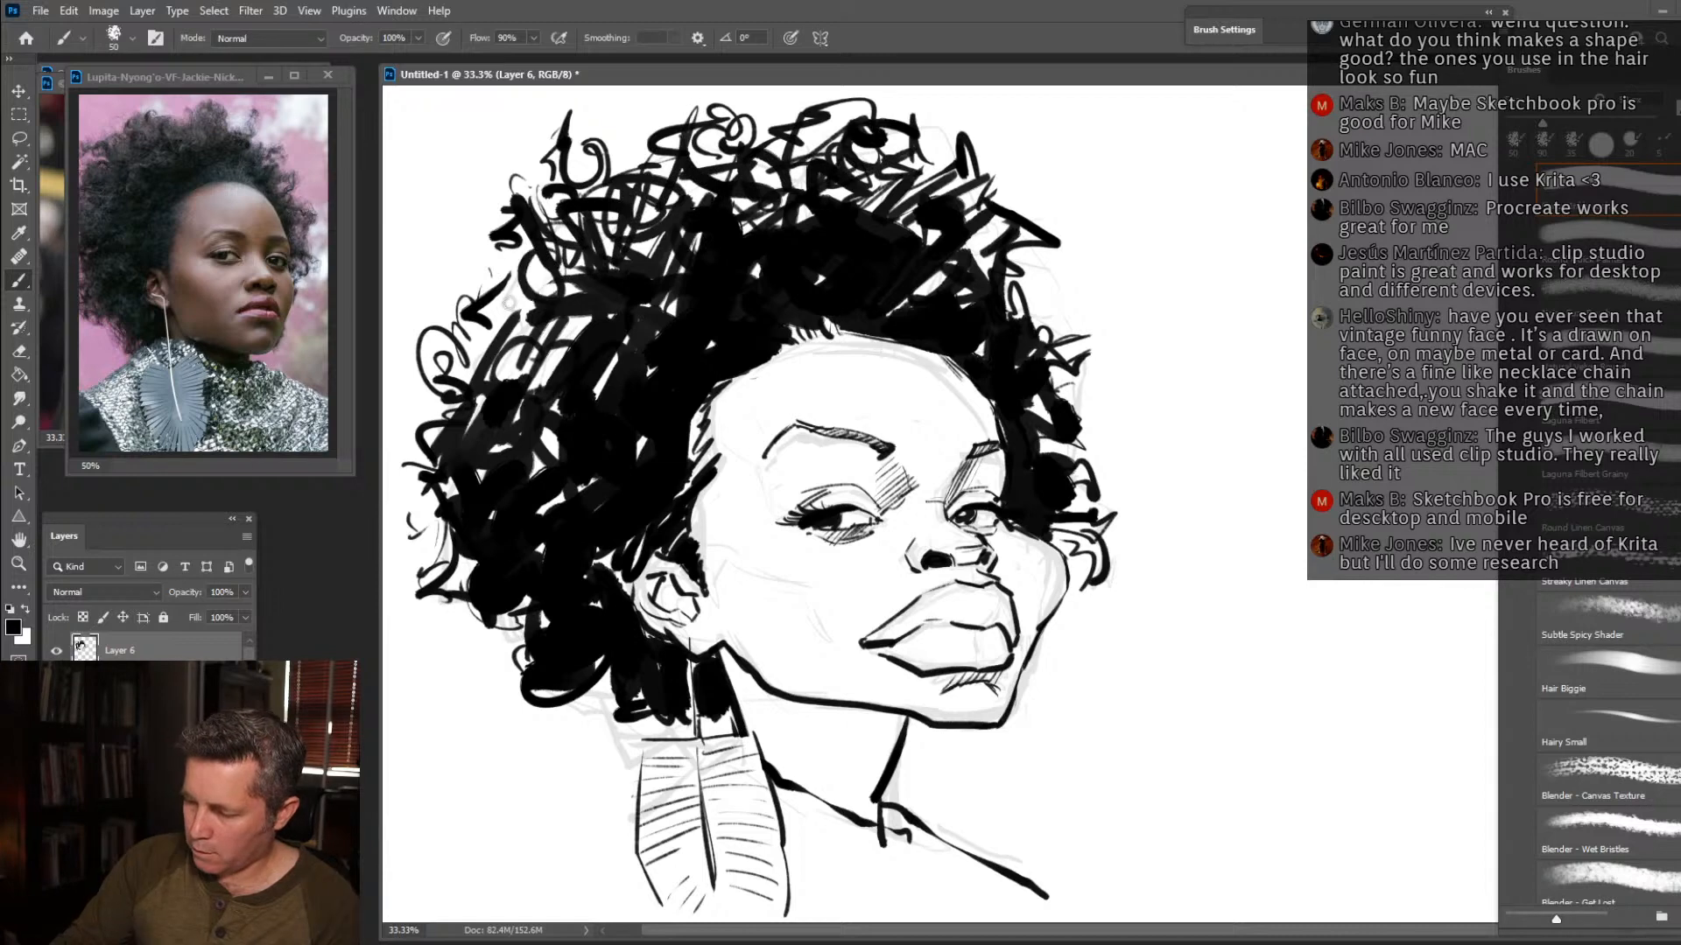
drag(508, 316, 440, 375)
drag(585, 300, 540, 377)
drag(554, 317, 507, 388)
drag(501, 327, 484, 386)
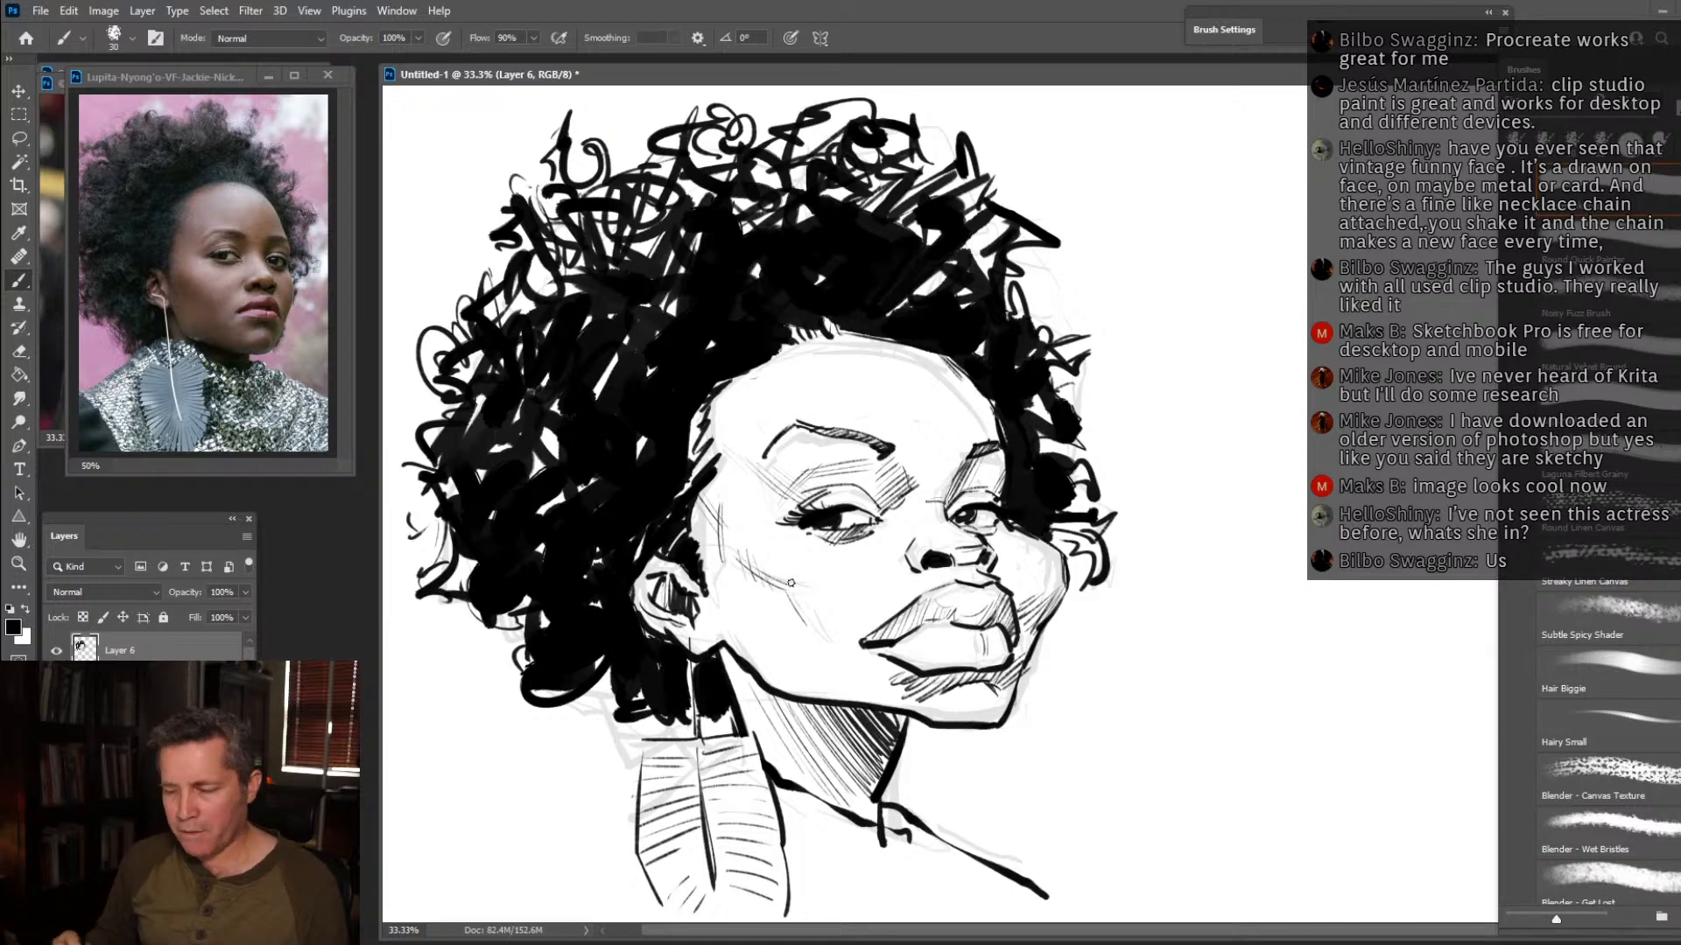
Bring up the Patrick Stewart reference photo, enlarge it to 50%, and fit its window beside the canvas.
click(18, 563)
alt+click(660, 495)
drag(213, 81, 752, 0)
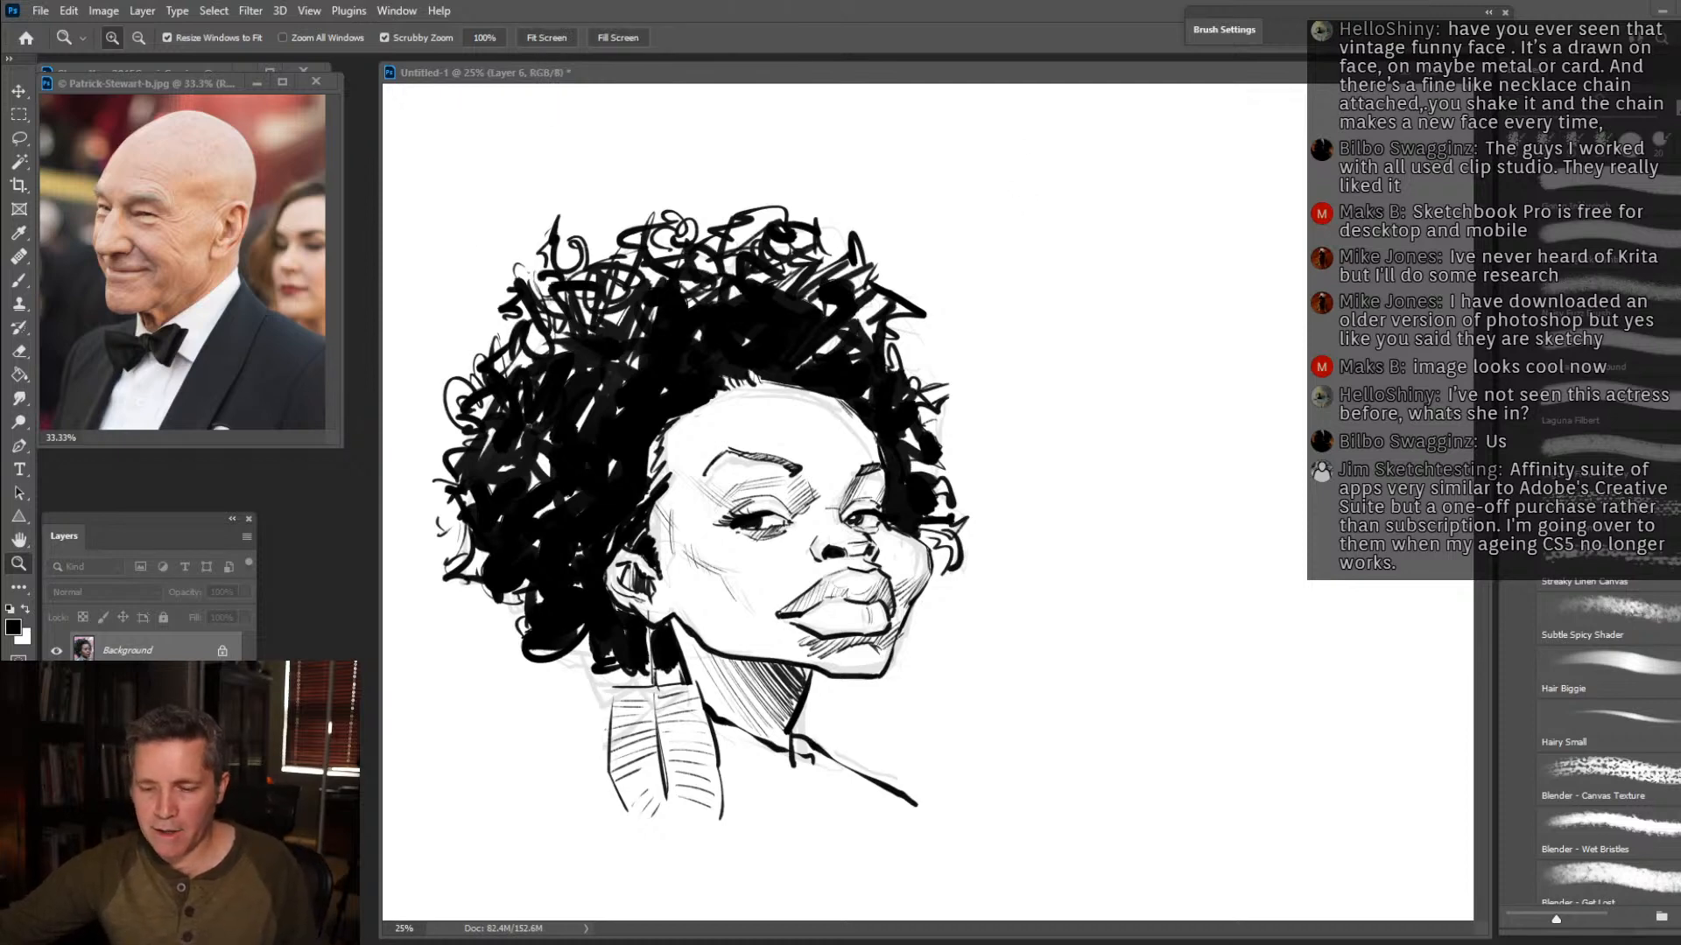
drag(200, 79, 199, 80)
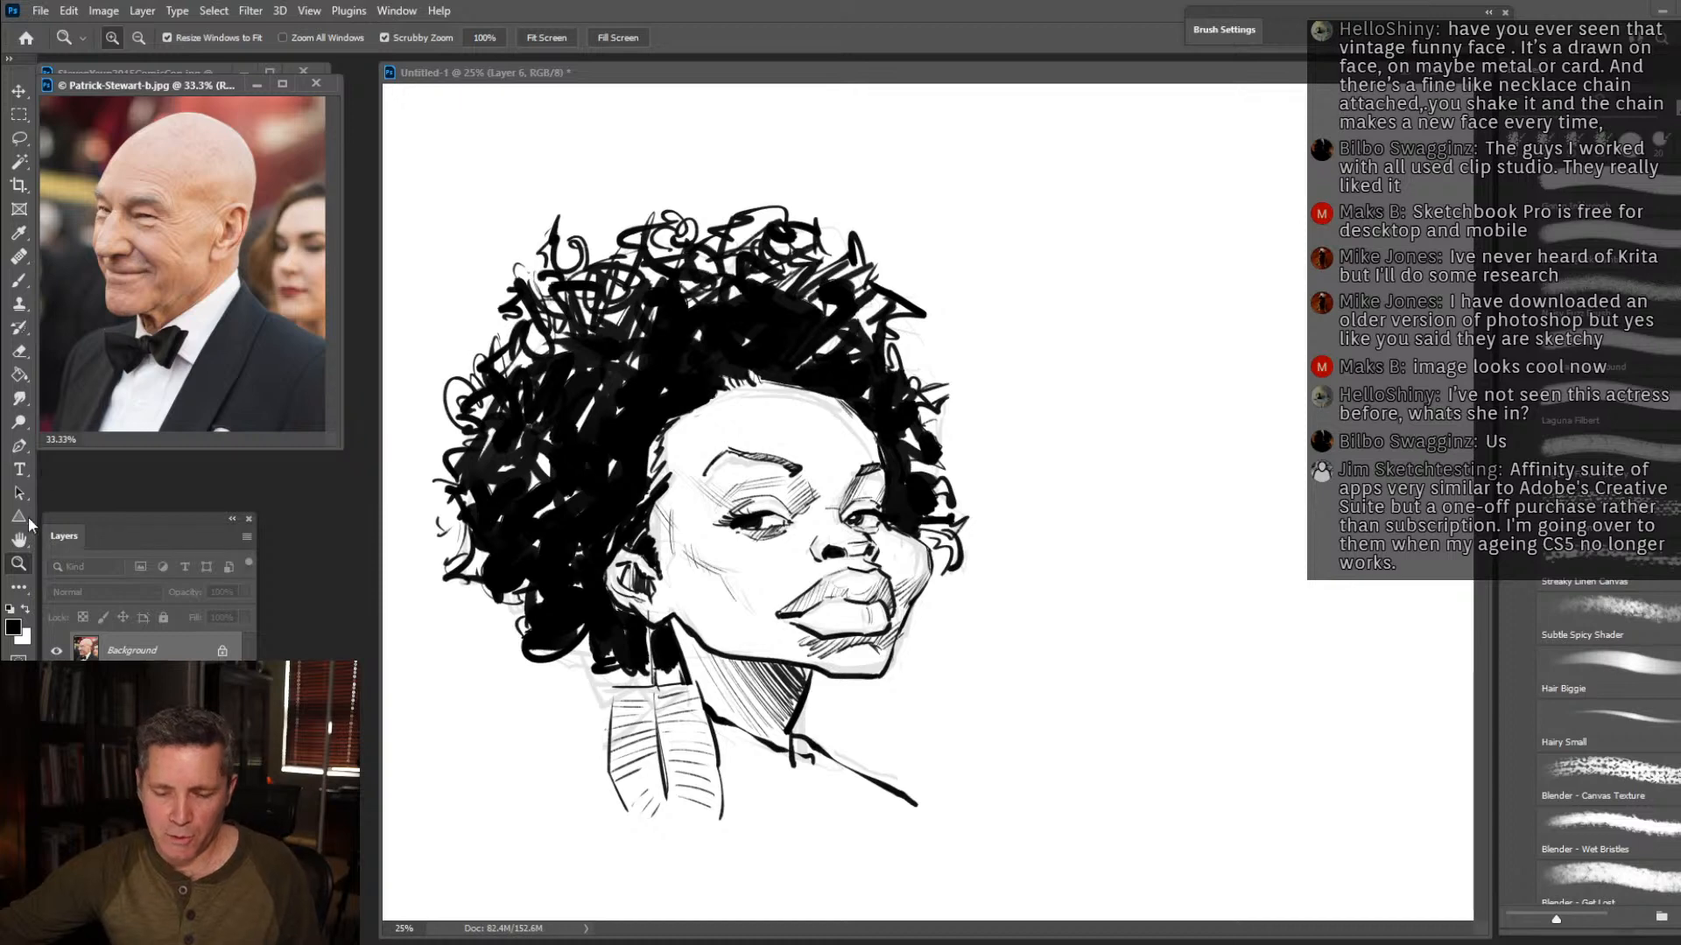
click(114, 286)
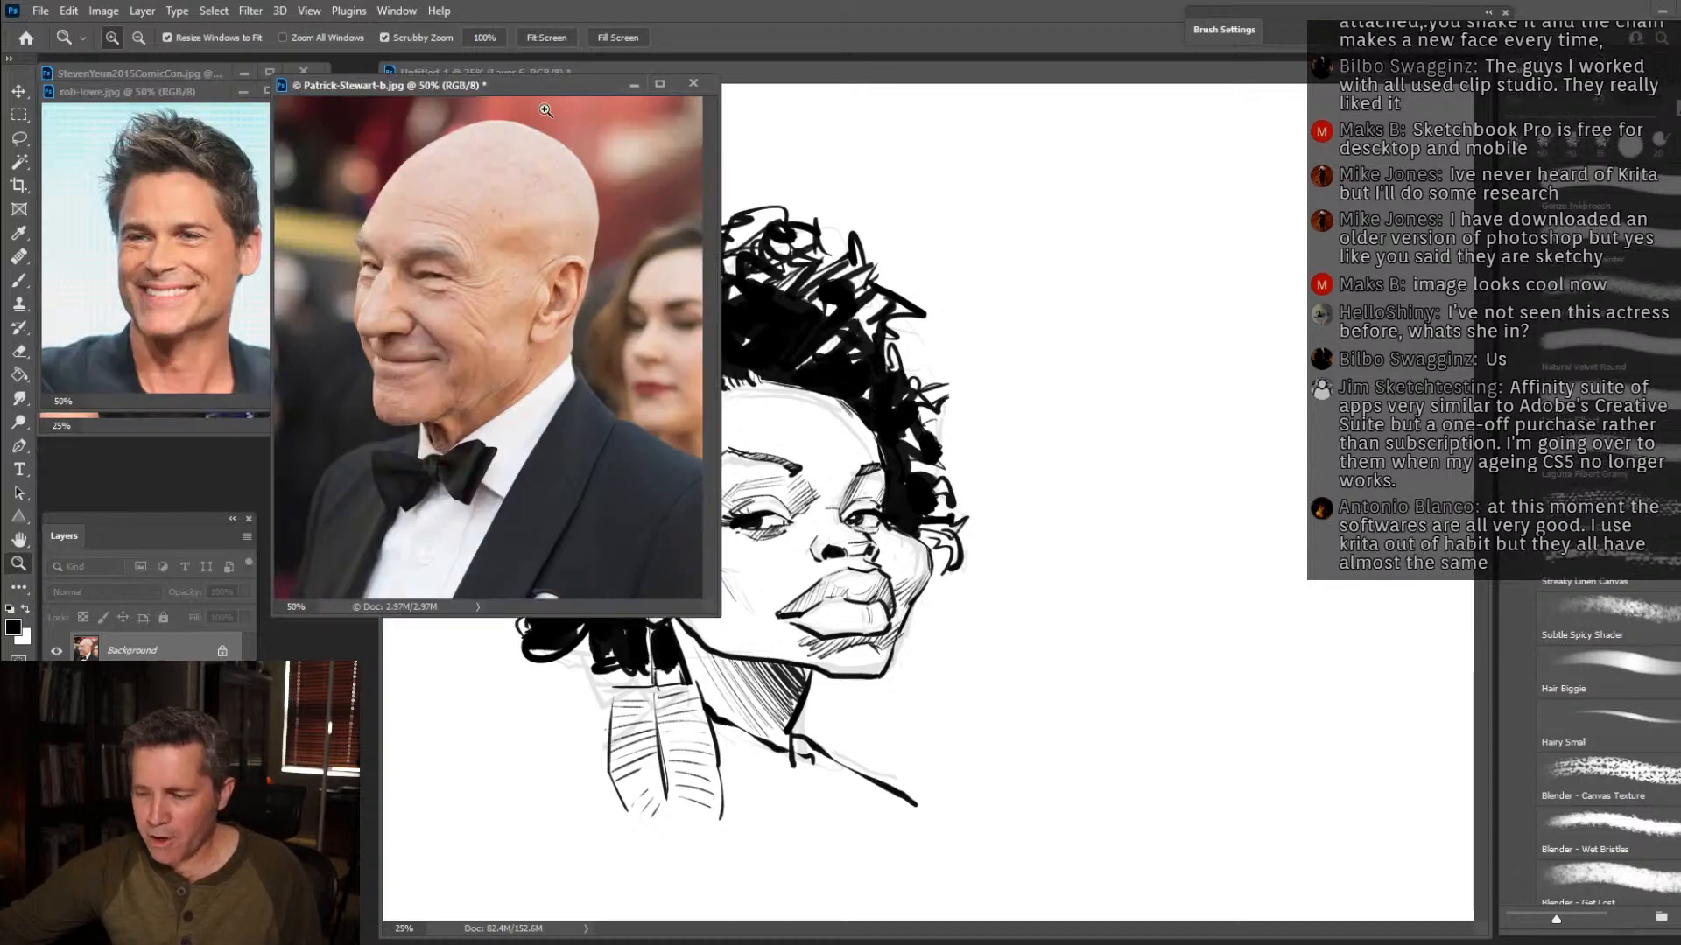
drag(546, 86, 303, 63)
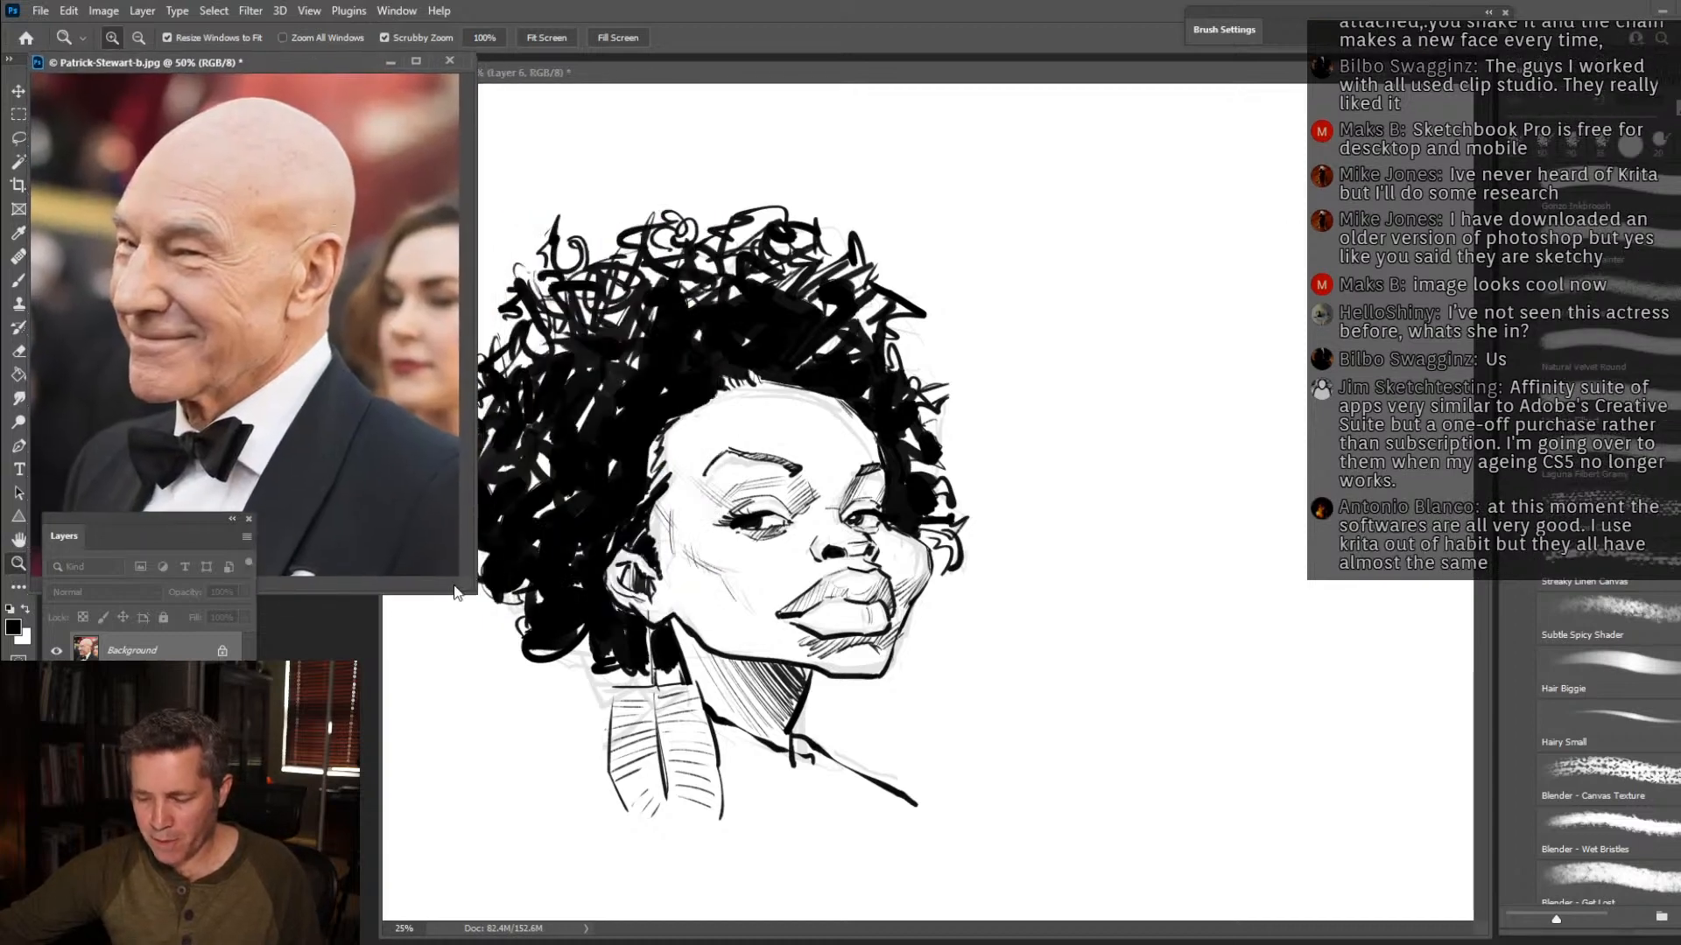
drag(467, 590, 376, 560)
Hide the finished caricature's layers in Untitled-1 and make Layer 7 active for a new drawing.
click(871, 85)
drag(56, 748, 56, 650)
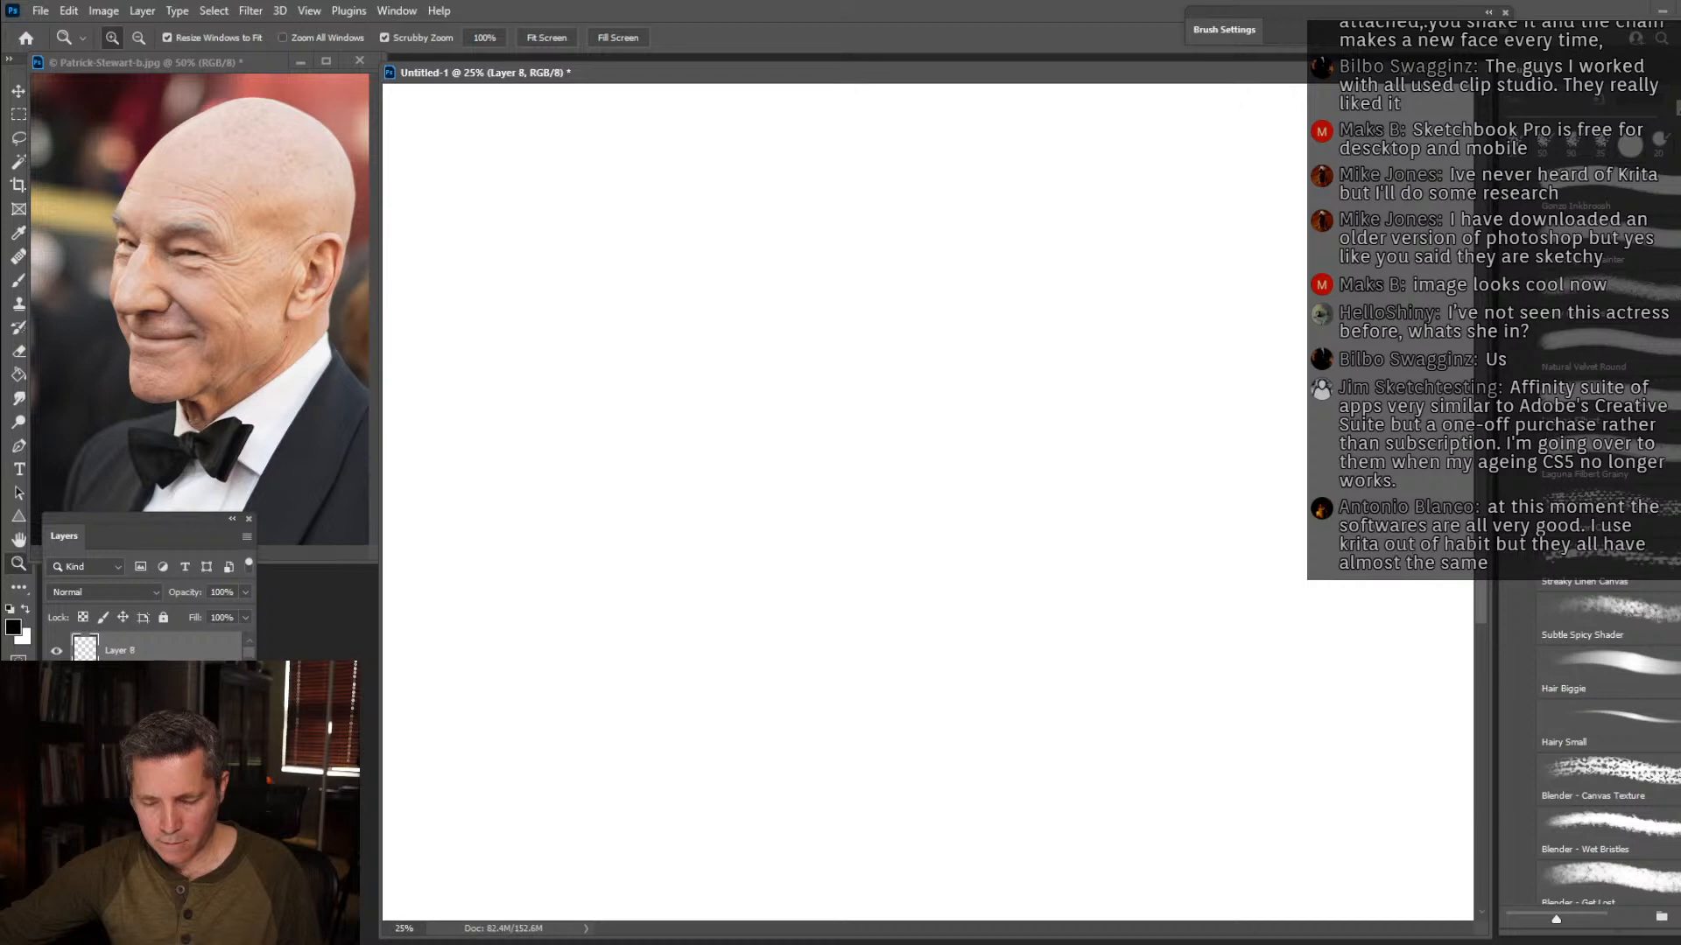
click(132, 683)
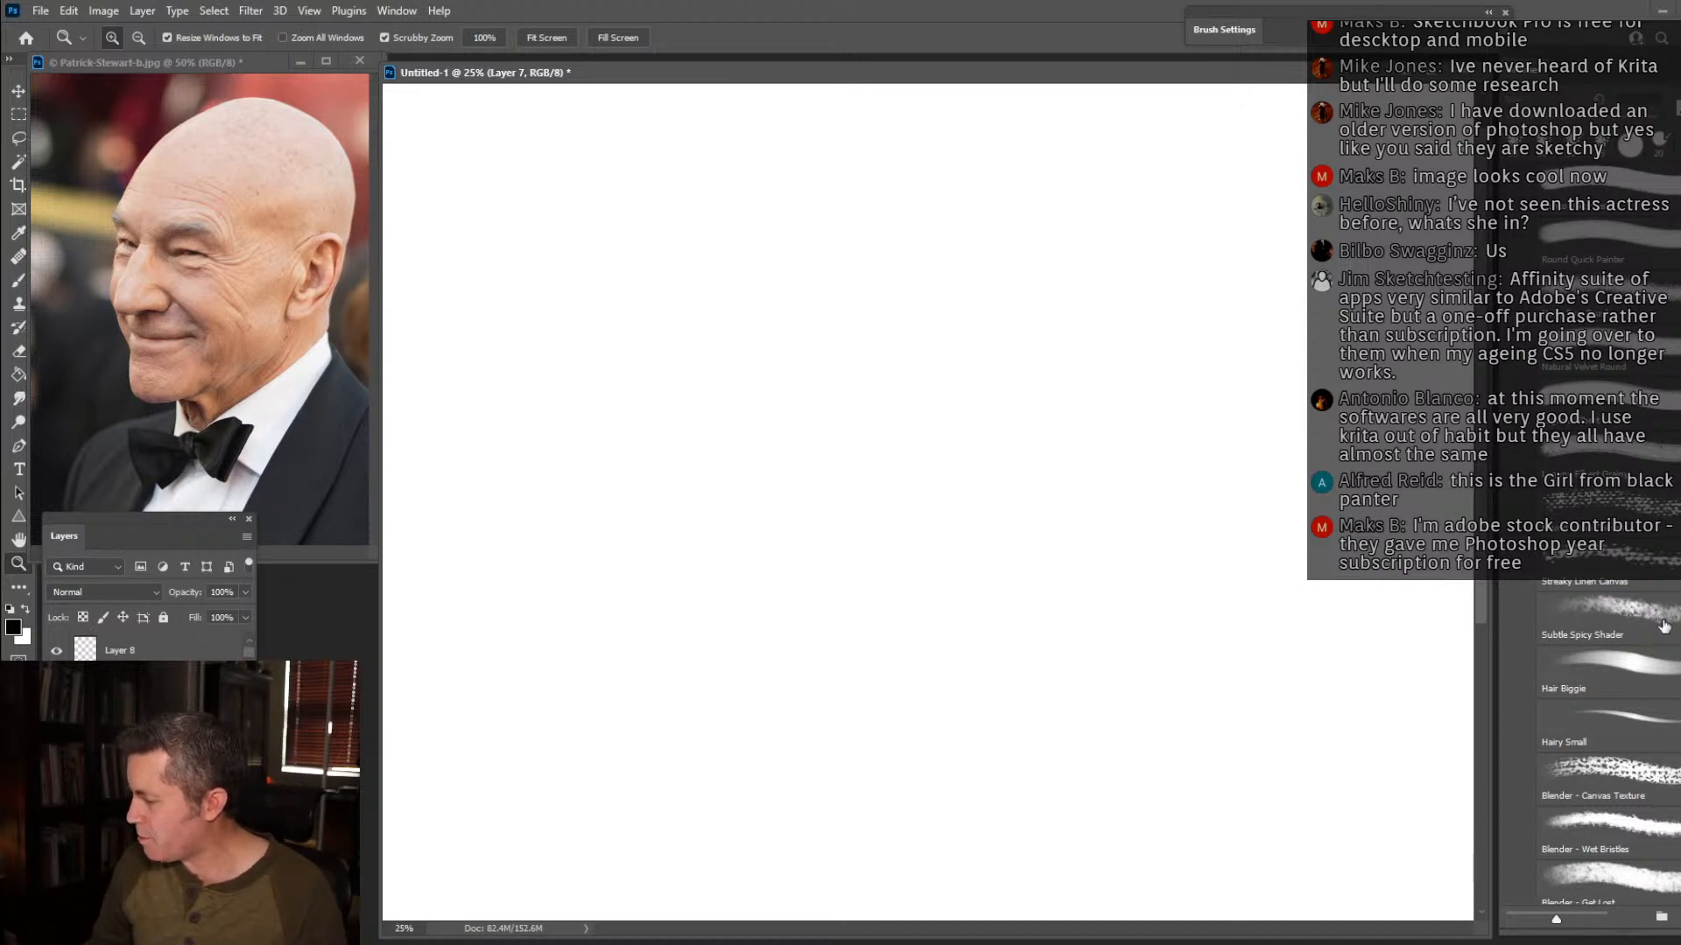
Paint a large mid-grey block across the canvas with the Round Quick Painter brush at 500 px.
key(b)
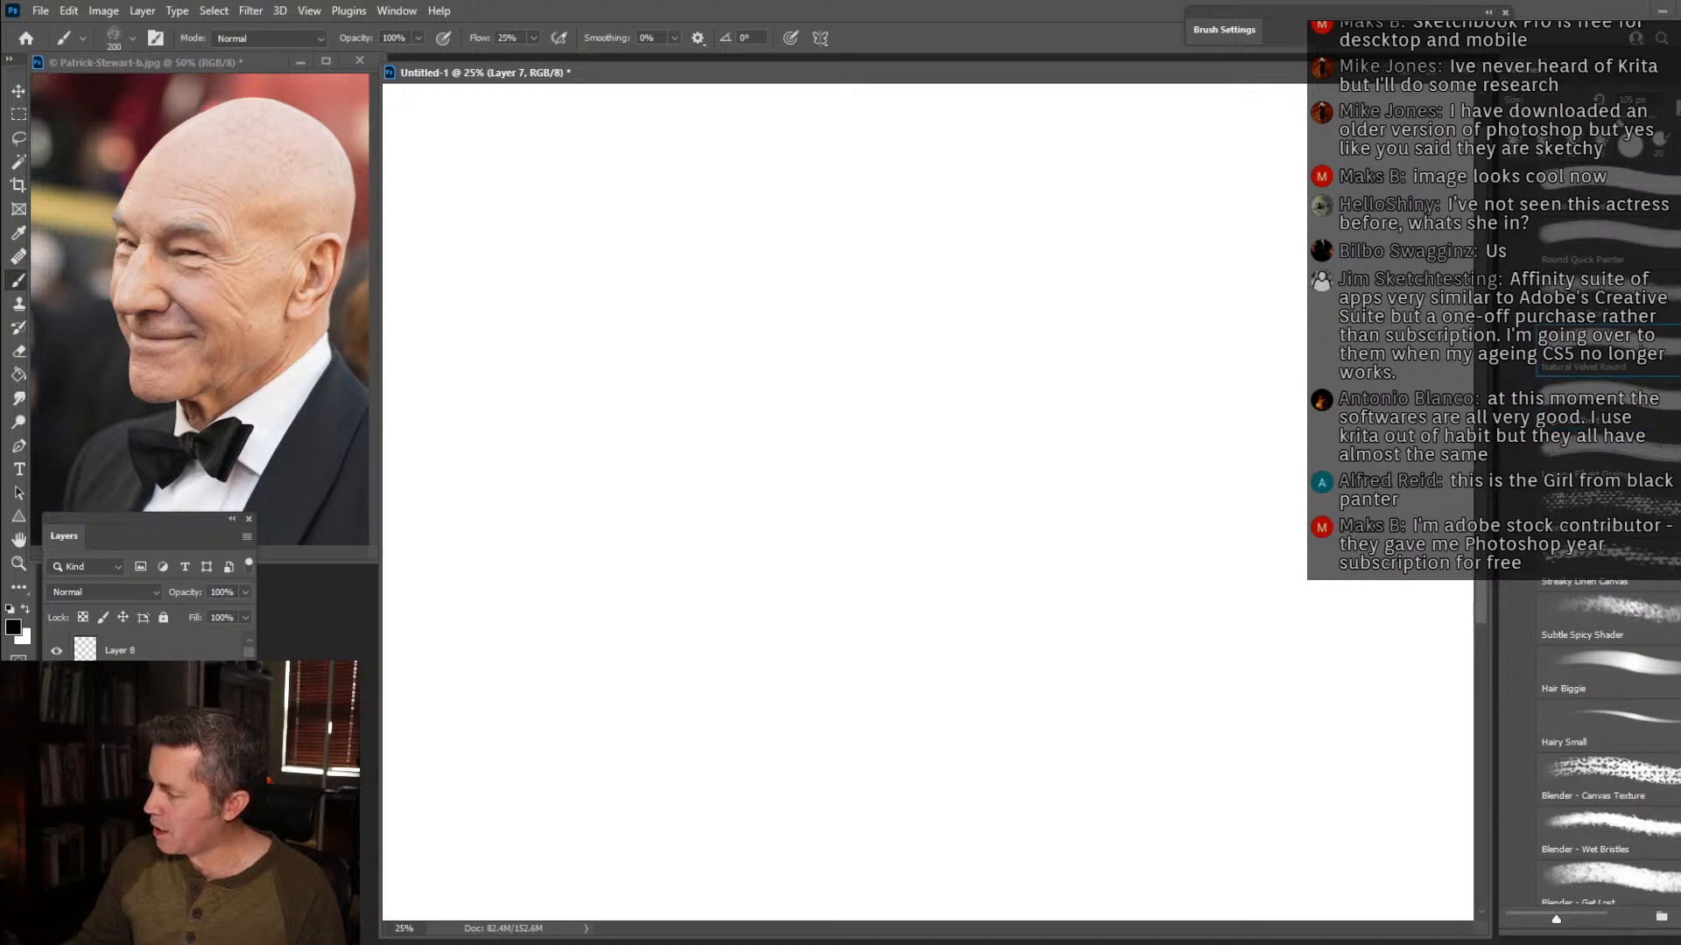
click(1665, 336)
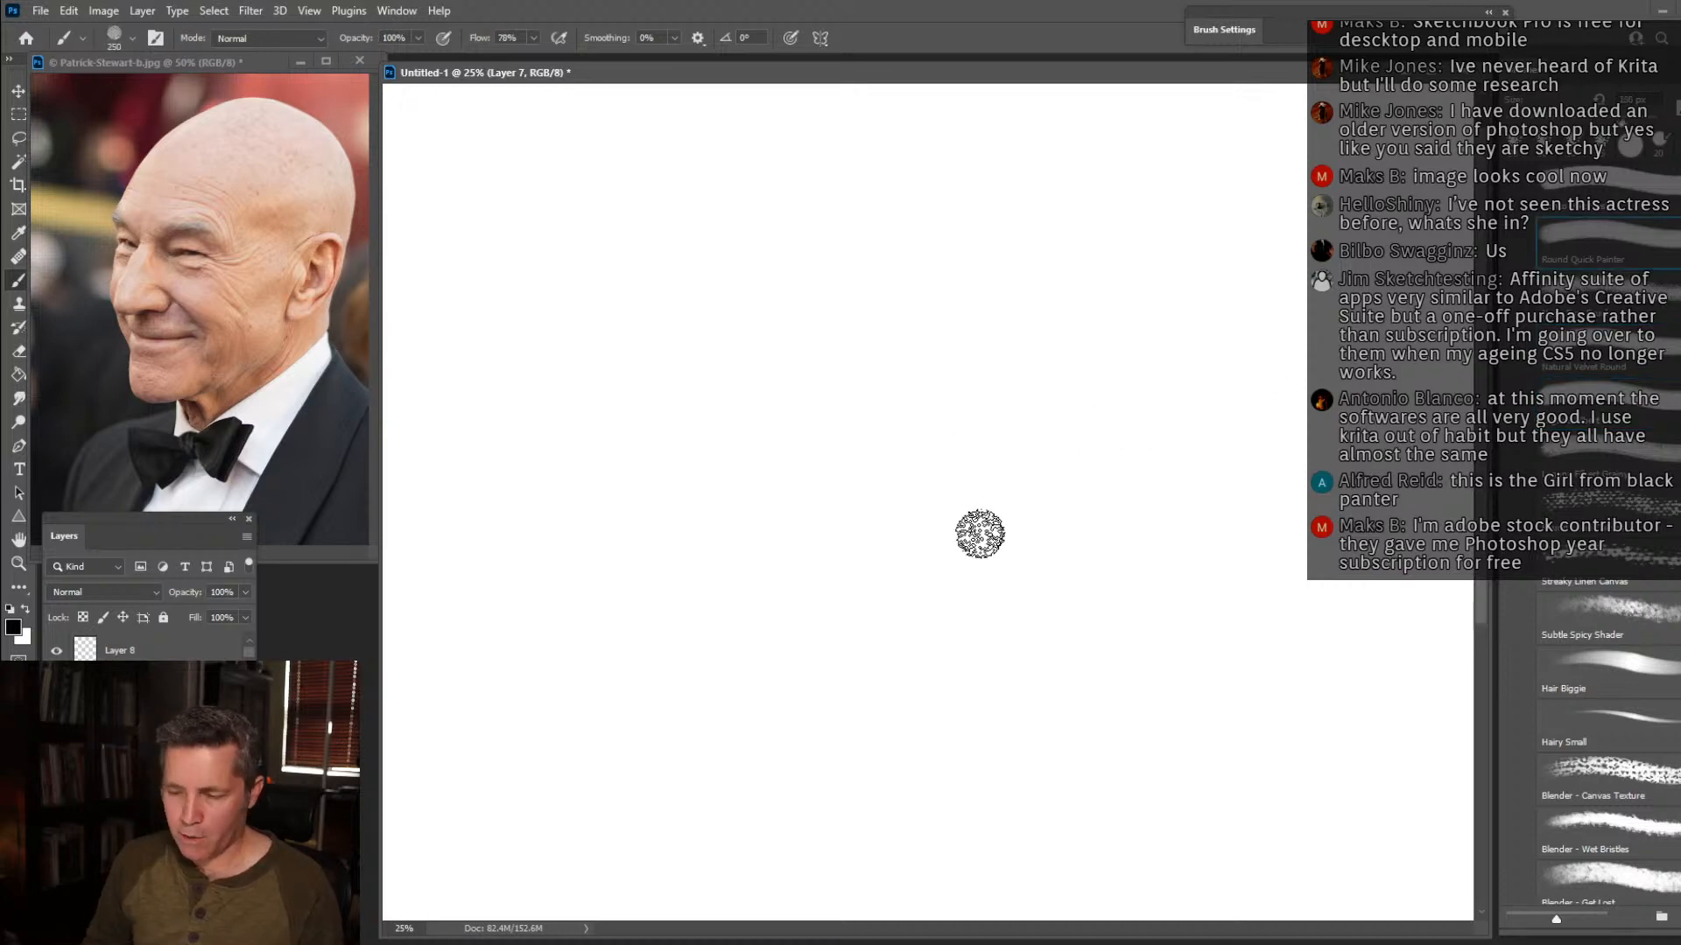
key(bracketright)
key(bracketright)
key(bracketright)
key(bracketright)
key(bracketright)
key(bracketright)
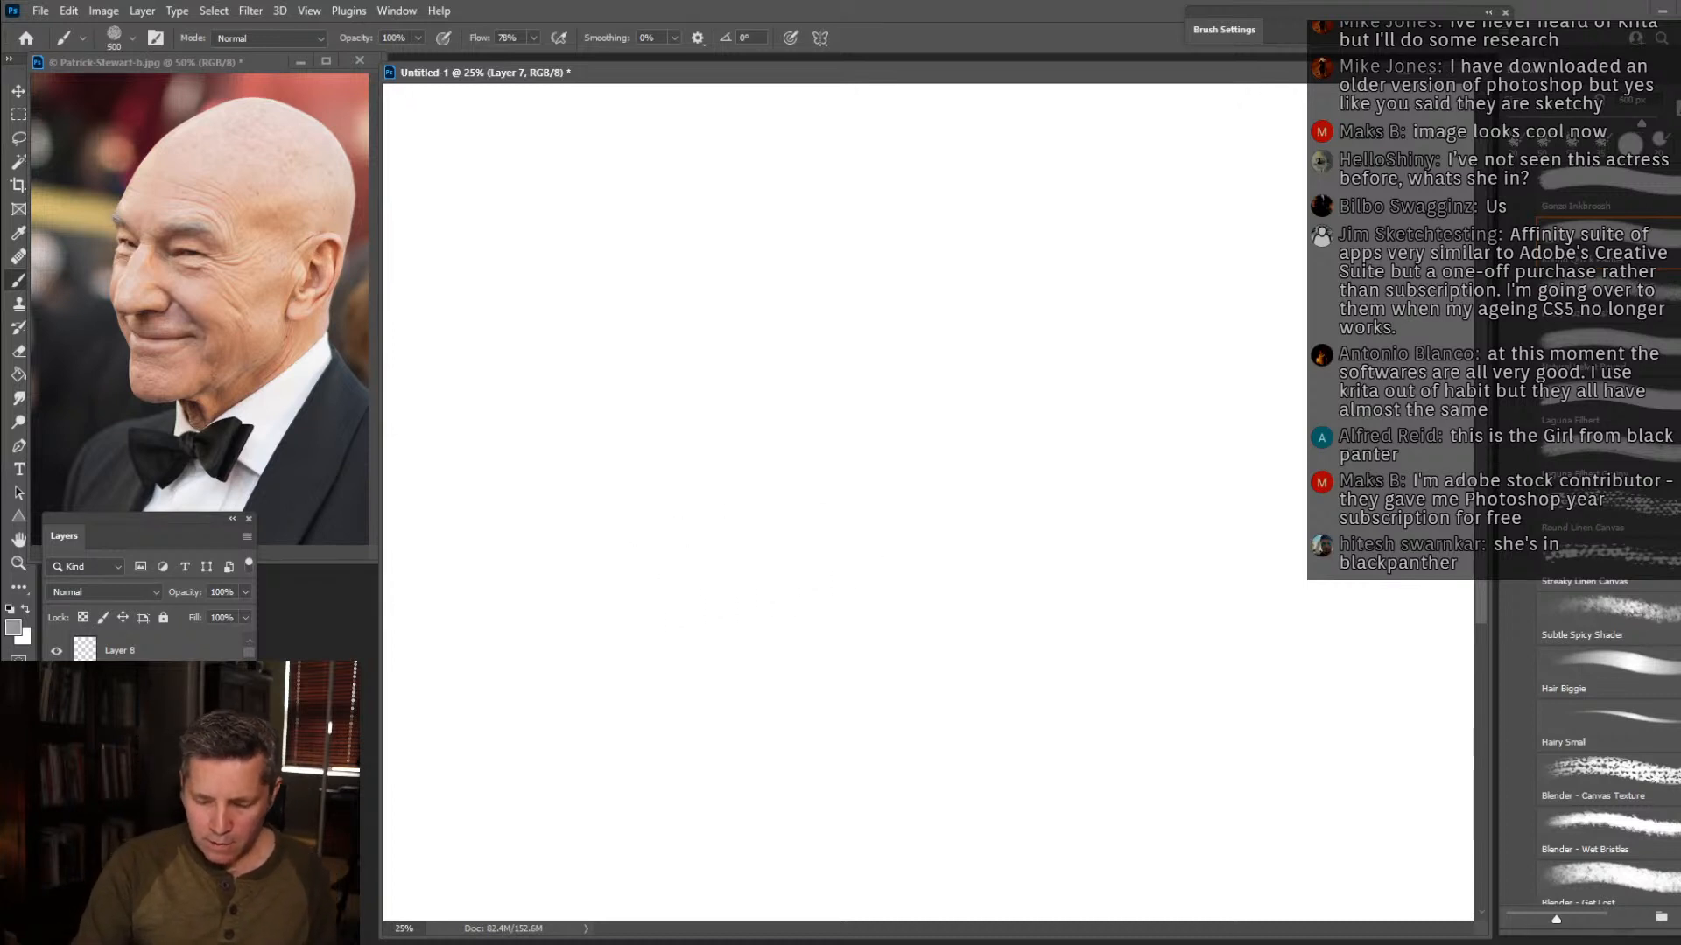
mouse_move(630, 188)
mouse_down()
mouse_move(994, 192)
mouse_move(668, 196)
mouse_move(560, 280)
mouse_move(538, 420)
mouse_move(659, 248)
mouse_move(1127, 238)
mouse_move(551, 359)
mouse_move(967, 329)
mouse_move(697, 502)
mouse_move(903, 450)
mouse_move(1102, 434)
mouse_move(718, 653)
mouse_move(611, 580)
mouse_move(541, 379)
mouse_move(499, 832)
mouse_move(453, 355)
mouse_move(482, 138)
mouse_move(756, 135)
mouse_move(1178, 156)
mouse_move(1182, 602)
mouse_move(1159, 839)
mouse_move(903, 737)
mouse_move(1017, 633)
mouse_move(1055, 690)
mouse_move(1153, 499)
mouse_move(1124, 687)
mouse_move(961, 856)
mouse_move(557, 862)
mouse_move(515, 837)
mouse_move(650, 817)
mouse_move(860, 683)
mouse_move(930, 698)
mouse_move(744, 808)
mouse_move(485, 837)
mouse_move(441, 609)
mouse_move(503, 284)
mouse_move(659, 164)
mouse_move(1171, 169)
mouse_move(1199, 131)
mouse_move(1179, 744)
mouse_move(1182, 428)
mouse_move(1198, 782)
mouse_up()
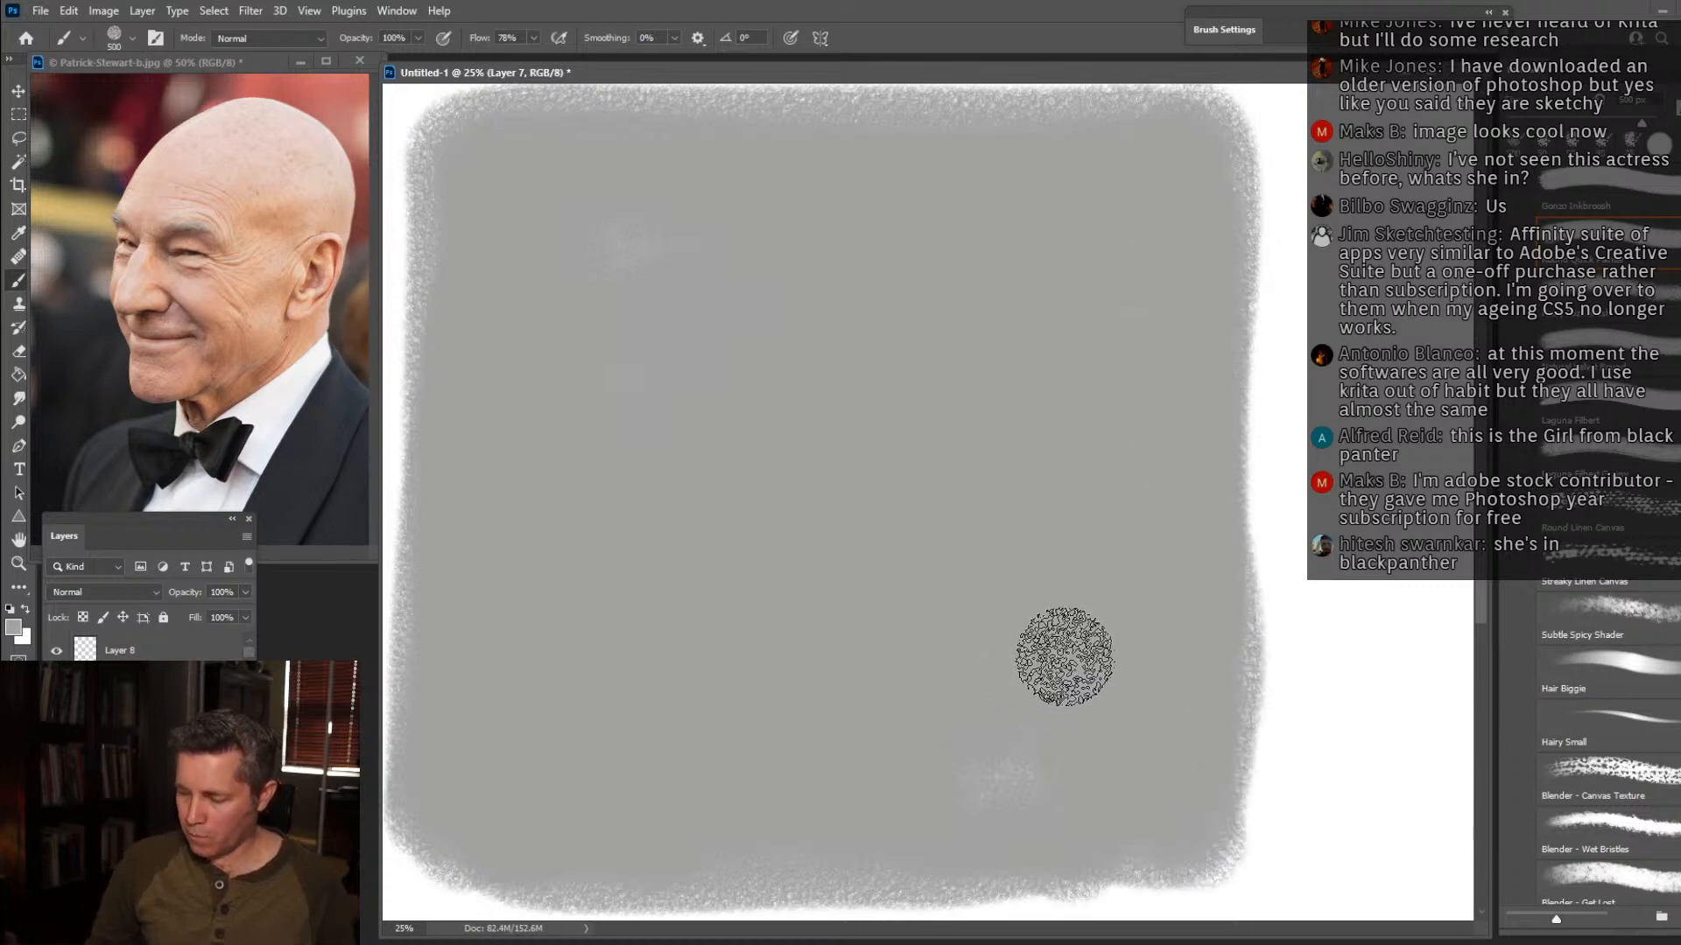
Paint a vertical value scale from black to white along the edge of the grey block with a smaller brush.
key(bracketleft)
key(bracketleft)
key(bracketleft)
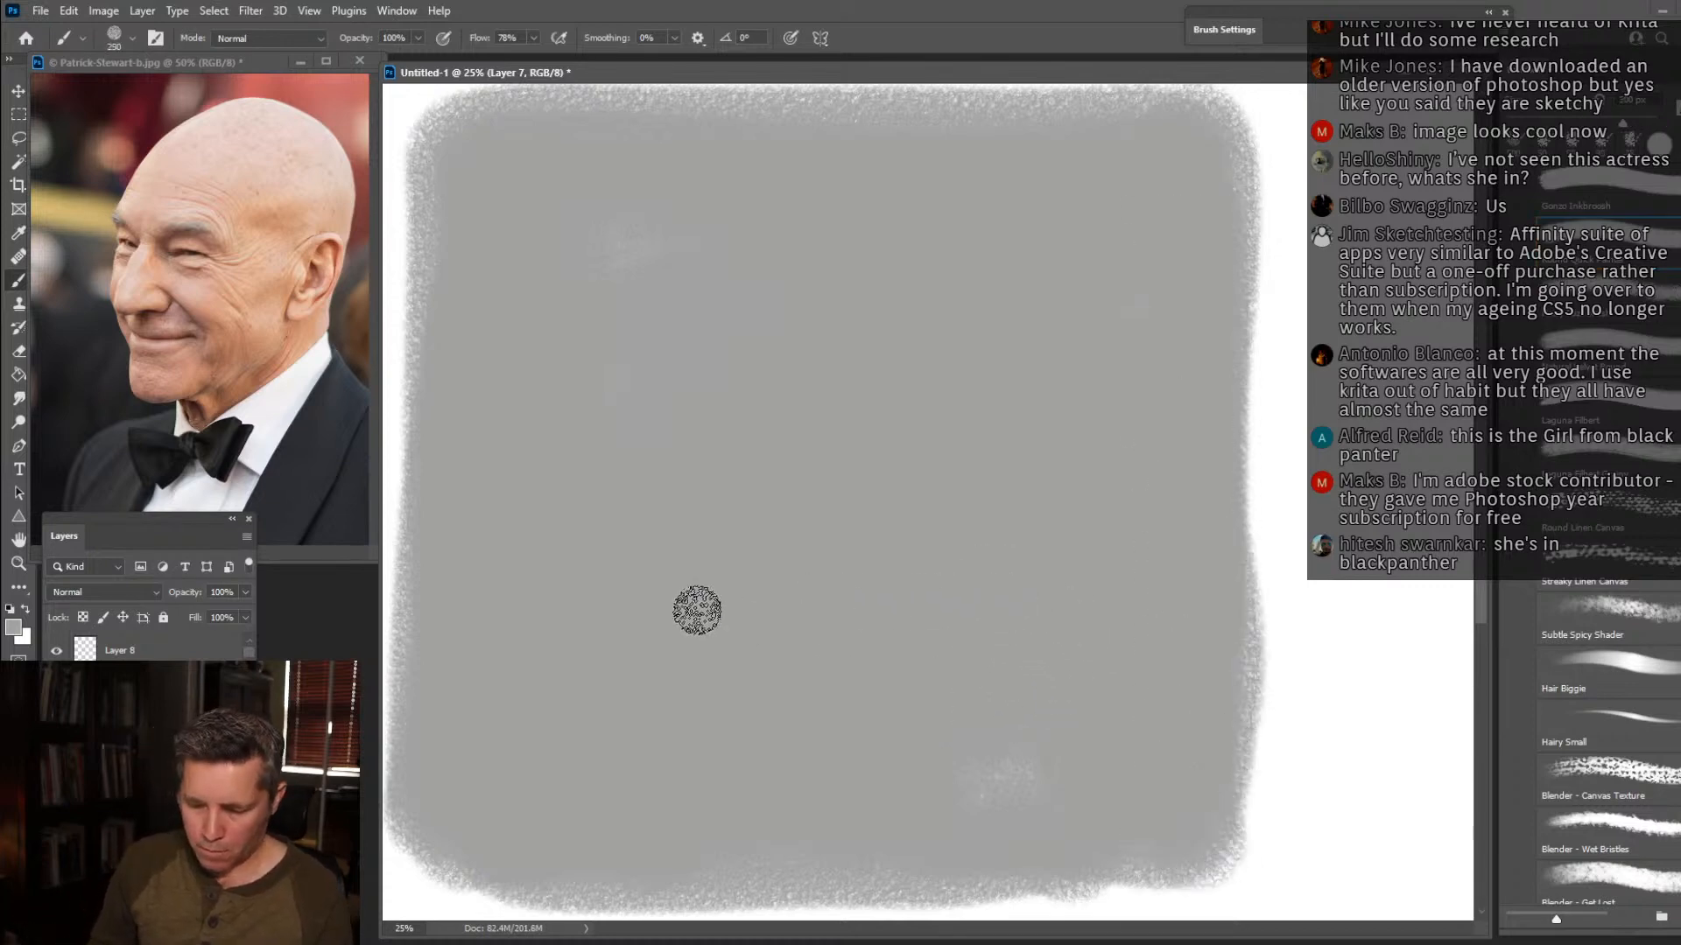
mouse_move(461, 765)
mouse_down()
mouse_move(447, 649)
mouse_move(461, 772)
mouse_move(447, 579)
mouse_move(468, 687)
mouse_move(449, 600)
mouse_move(471, 677)
mouse_move(446, 667)
mouse_move(489, 772)
mouse_move(444, 675)
mouse_move(459, 730)
mouse_move(449, 608)
mouse_move(467, 723)
mouse_move(451, 671)
mouse_up()
alt+click(457, 712)
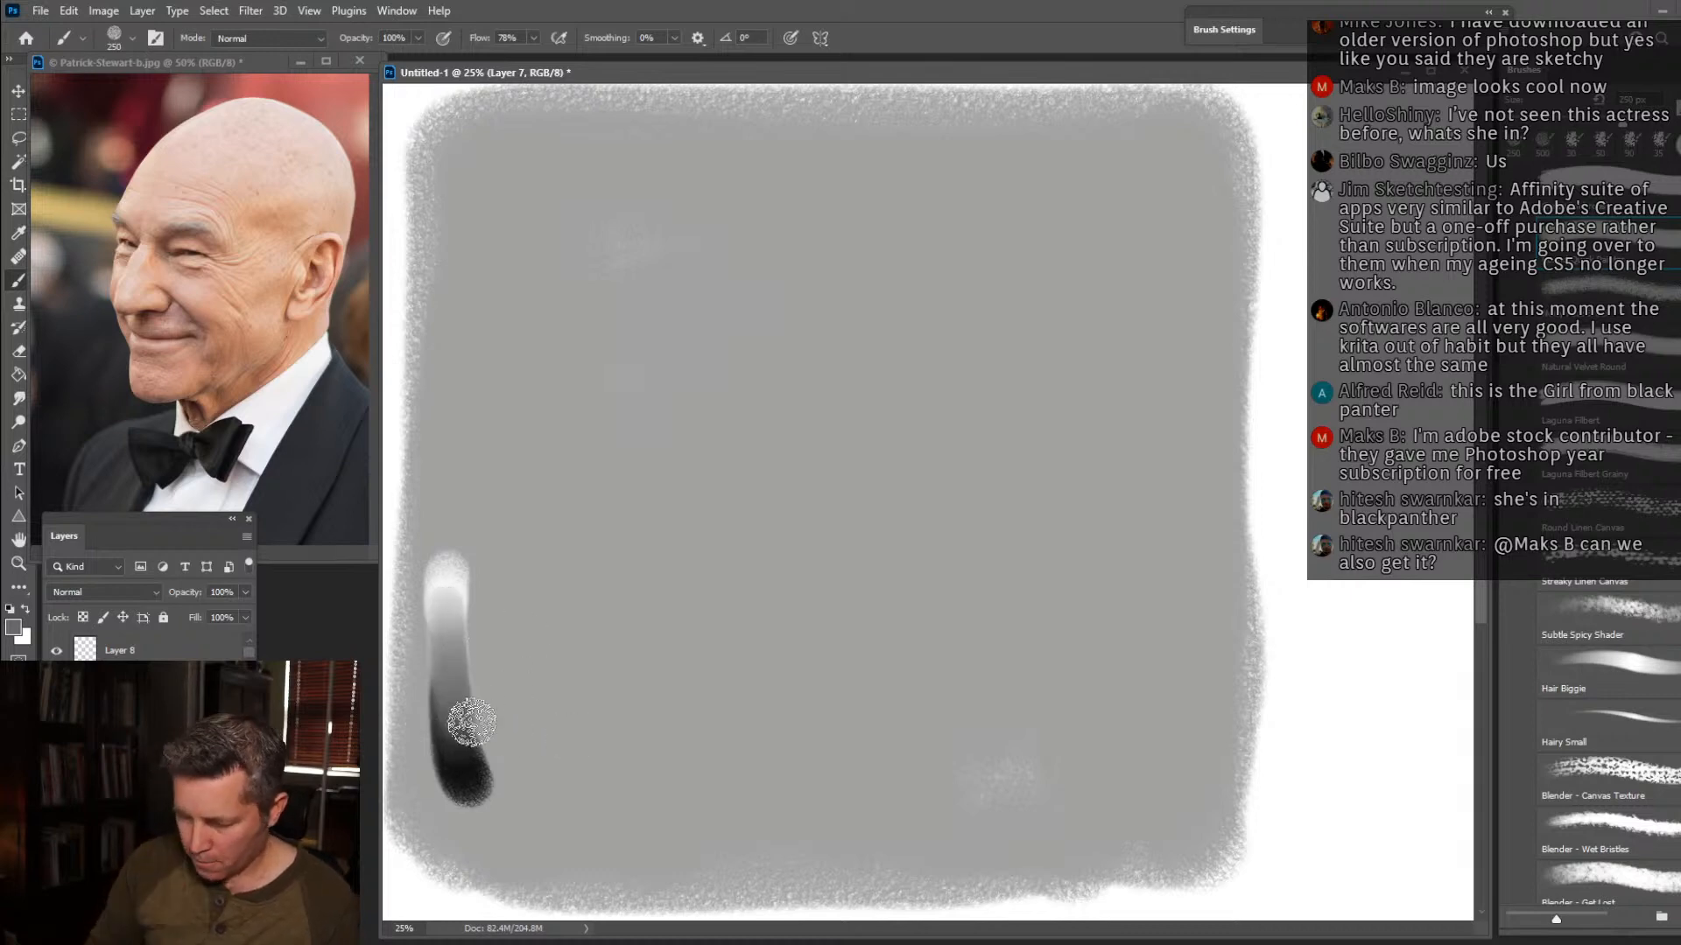
Sample near-black from the value scale and paint a dark background with a 500 px brush, carving out the bald head's profile.
alt+click(454, 799)
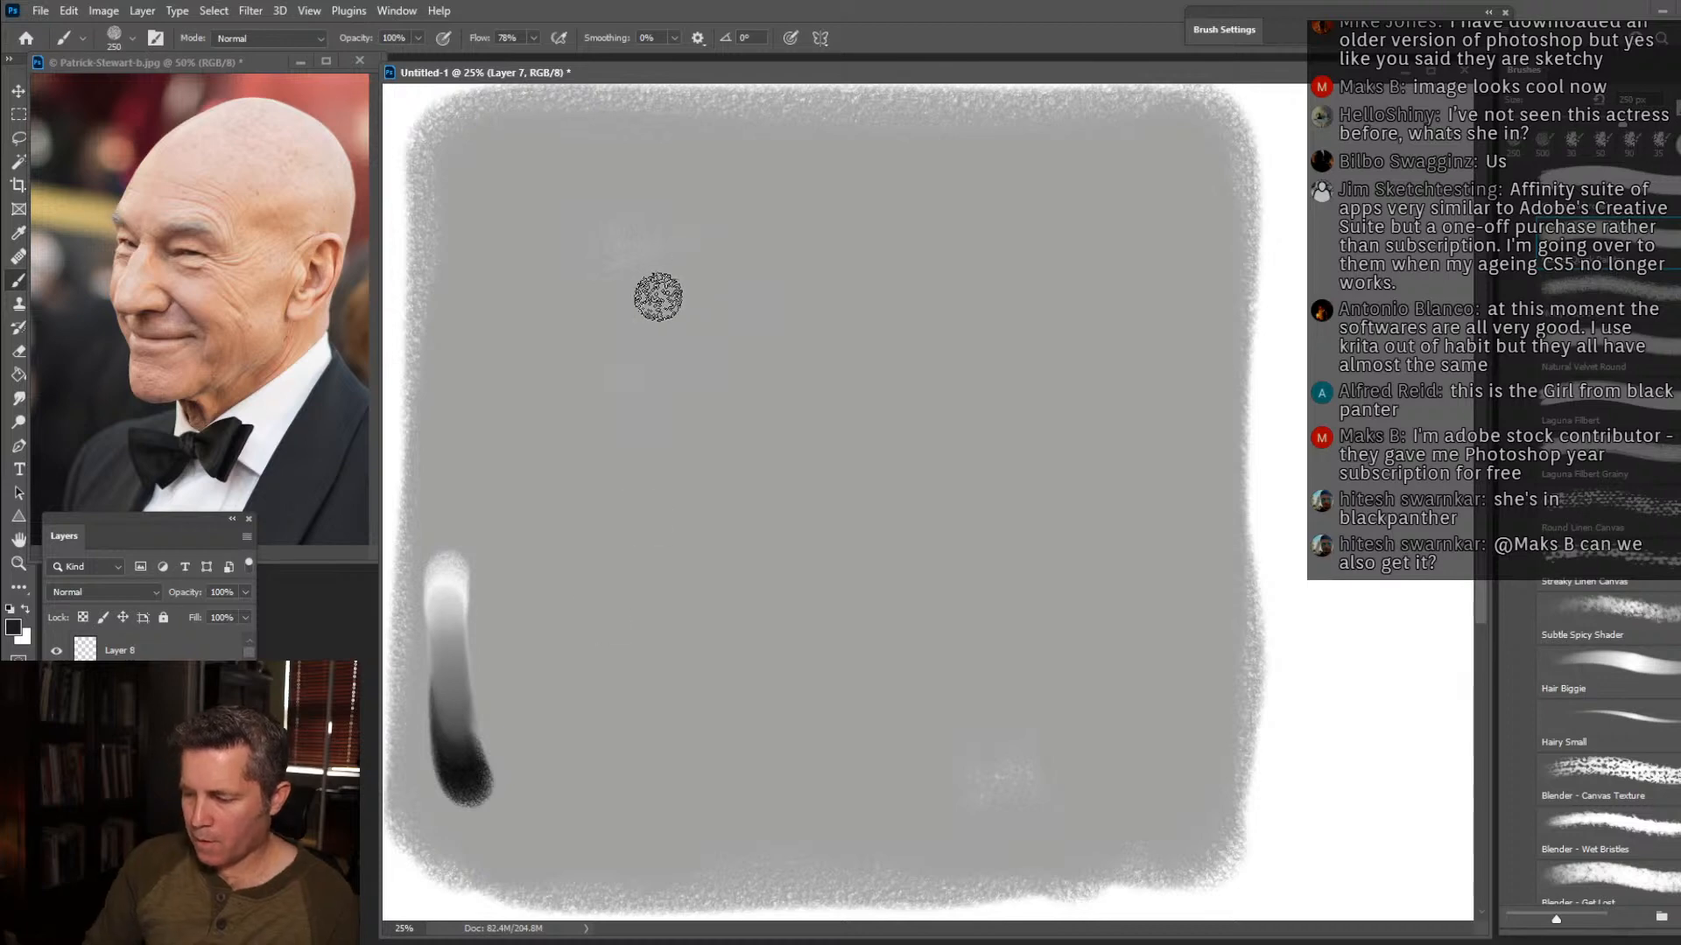
key(bracketright)
key(bracketright)
key(bracketright)
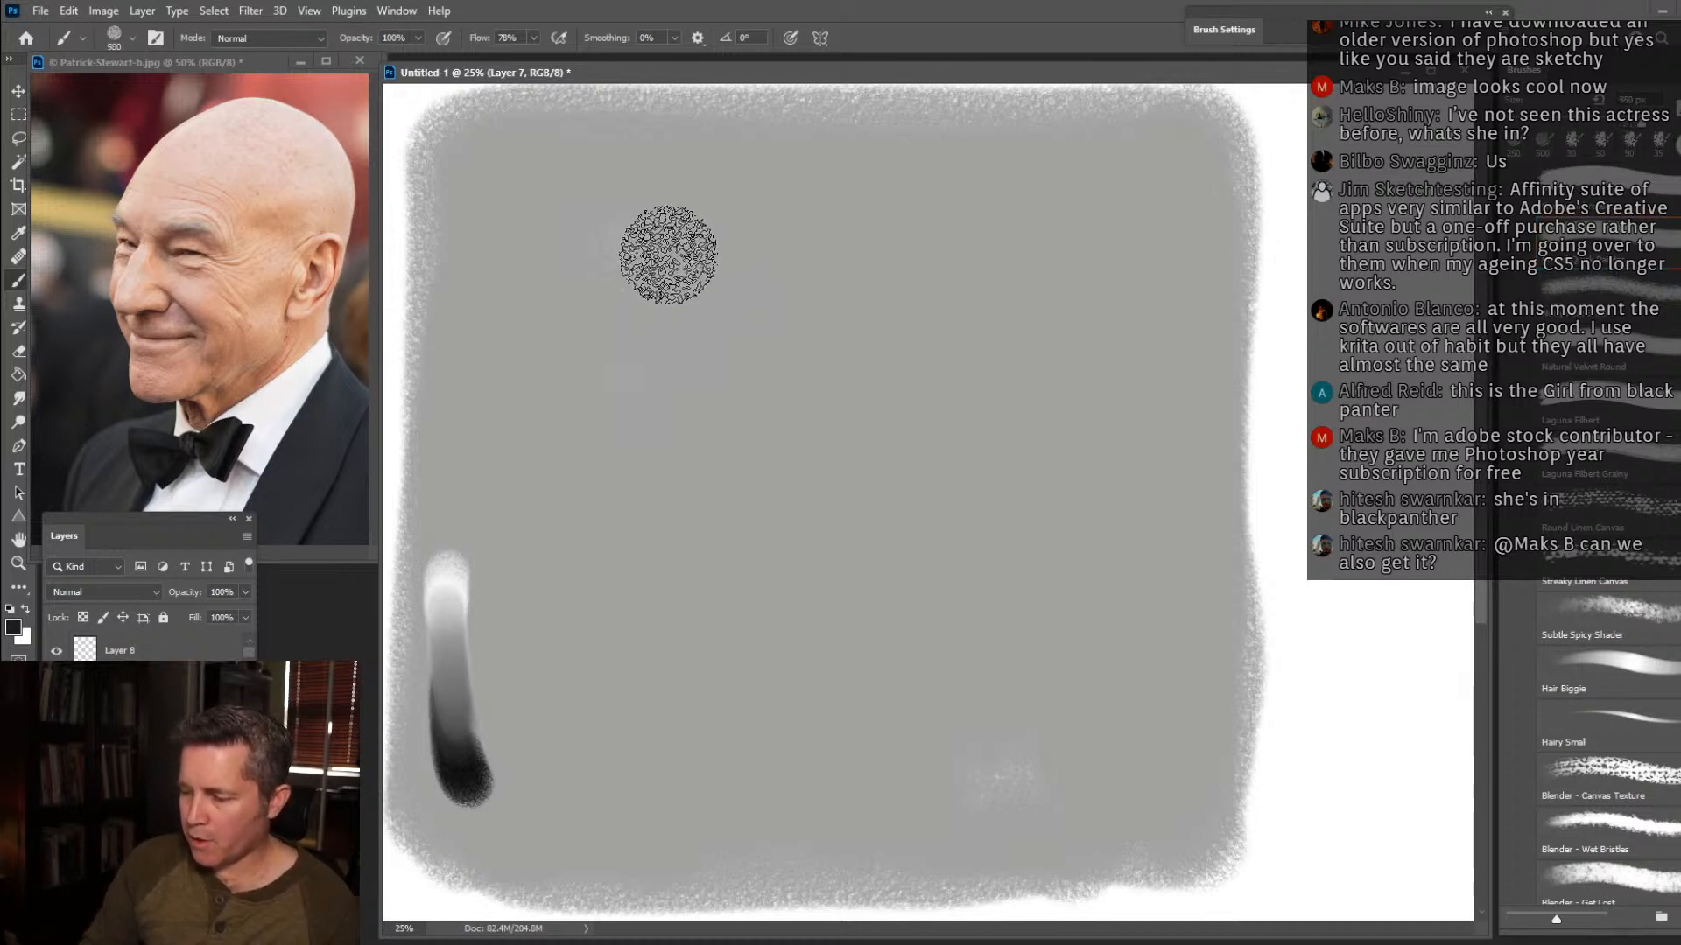
mouse_move(630, 289)
mouse_down()
mouse_move(779, 168)
mouse_move(609, 283)
mouse_move(559, 288)
mouse_move(617, 173)
mouse_move(847, 132)
mouse_move(724, 143)
mouse_move(771, 135)
mouse_move(770, 150)
mouse_move(1117, 141)
mouse_move(1085, 139)
mouse_move(1134, 196)
mouse_move(1117, 215)
mouse_move(1053, 161)
mouse_move(1178, 299)
mouse_move(1211, 268)
mouse_move(1208, 413)
mouse_move(1197, 238)
mouse_move(1172, 384)
mouse_move(1090, 494)
mouse_up()
mouse_move(587, 335)
mouse_down()
mouse_move(627, 272)
mouse_move(593, 307)
mouse_move(549, 310)
mouse_move(599, 188)
mouse_move(543, 210)
mouse_move(471, 166)
mouse_move(543, 467)
mouse_move(543, 574)
mouse_move(673, 305)
mouse_move(607, 328)
mouse_move(573, 536)
mouse_move(634, 290)
mouse_move(599, 499)
mouse_move(651, 333)
mouse_move(620, 479)
mouse_move(626, 457)
mouse_move(569, 546)
mouse_move(670, 660)
mouse_move(635, 591)
mouse_move(616, 625)
mouse_move(614, 597)
mouse_move(631, 740)
mouse_move(651, 640)
mouse_move(661, 663)
mouse_move(632, 782)
mouse_move(722, 809)
mouse_move(697, 856)
mouse_move(570, 840)
mouse_move(557, 515)
mouse_move(521, 468)
mouse_move(538, 428)
mouse_move(544, 481)
mouse_up()
mouse_move(1168, 438)
mouse_down()
mouse_move(1016, 589)
mouse_move(1012, 668)
mouse_move(1024, 645)
mouse_move(1164, 762)
mouse_move(1184, 512)
mouse_move(1207, 563)
mouse_move(1253, 412)
mouse_move(1181, 691)
mouse_up()
alt+click(956, 516)
mouse_move(957, 515)
mouse_down()
mouse_move(998, 510)
mouse_move(971, 544)
mouse_move(1064, 453)
mouse_move(954, 582)
mouse_move(1130, 404)
mouse_move(1081, 302)
mouse_move(1101, 276)
mouse_move(1112, 331)
mouse_move(1093, 225)
mouse_move(1041, 235)
mouse_move(1023, 200)
mouse_move(872, 221)
mouse_move(996, 176)
mouse_move(816, 229)
mouse_move(709, 370)
mouse_move(826, 223)
mouse_move(790, 253)
mouse_move(680, 375)
mouse_move(681, 477)
mouse_move(743, 456)
mouse_up()
Refine the nose profile with a smaller brush, then block in the eye-socket shadow and the shadow beneath the nose.
key(bracketleft)
key(bracketleft)
key(bracketleft)
mouse_move(807, 595)
mouse_down()
mouse_move(643, 587)
mouse_move(658, 606)
mouse_move(682, 444)
mouse_move(620, 558)
mouse_move(670, 441)
mouse_move(590, 595)
mouse_move(761, 612)
mouse_move(708, 622)
mouse_move(626, 431)
mouse_move(628, 367)
mouse_move(617, 492)
mouse_up()
alt+click(593, 510)
key(ctrl+z)
mouse_move(764, 431)
mouse_down()
mouse_move(791, 392)
mouse_move(837, 394)
mouse_move(787, 409)
mouse_move(779, 436)
mouse_move(819, 404)
mouse_move(867, 418)
mouse_up()
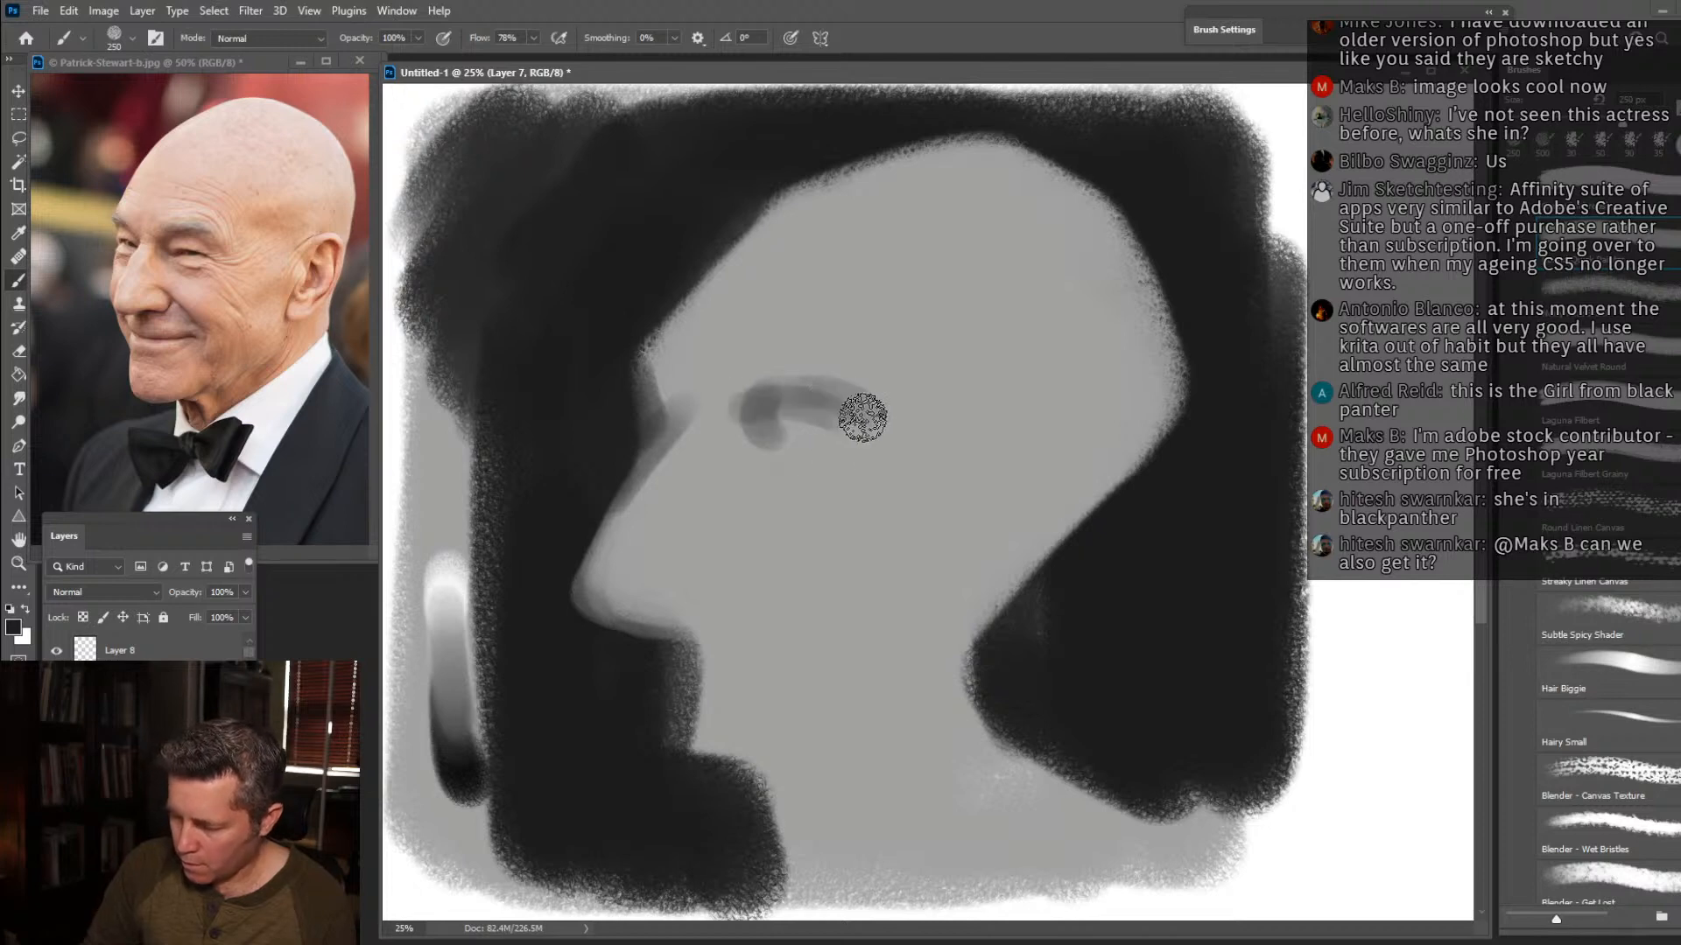
mouse_move(601, 612)
mouse_down()
mouse_move(739, 601)
mouse_move(780, 615)
mouse_up()
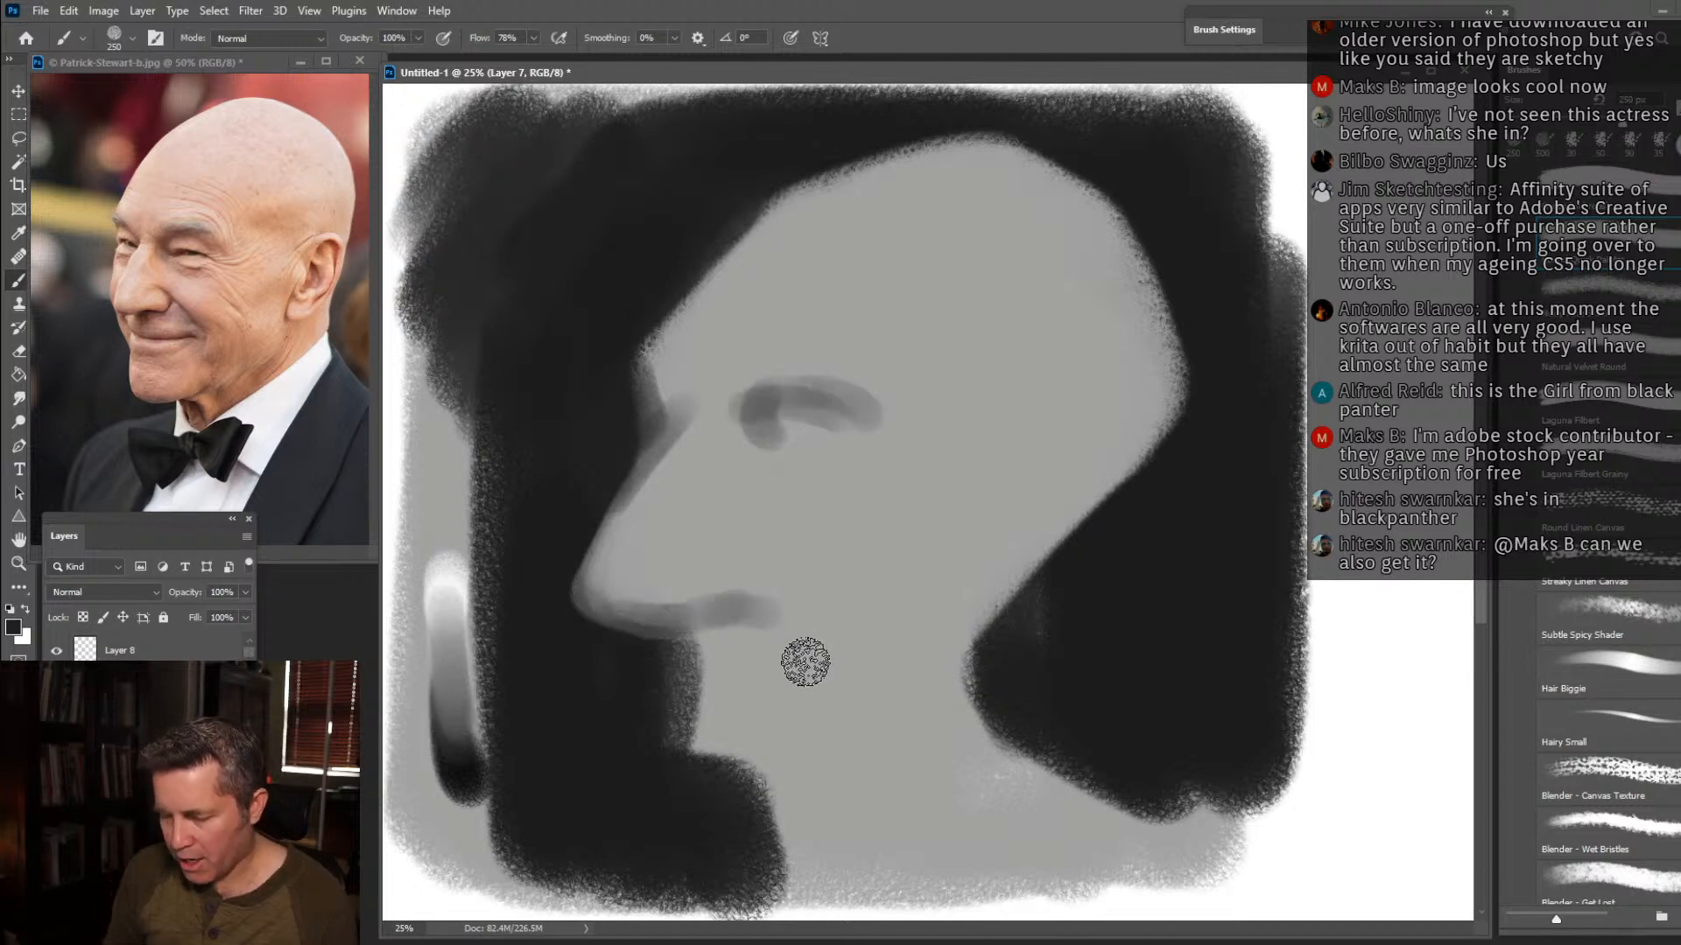
Paint the shadow under the jaw with a larger brush and reshape the chin, jawline and neck using sampled greys.
key(bracketright)
key(bracketright)
mouse_move(725, 753)
mouse_down()
mouse_move(782, 752)
mouse_move(721, 780)
mouse_move(770, 795)
mouse_move(970, 718)
mouse_move(827, 823)
mouse_up()
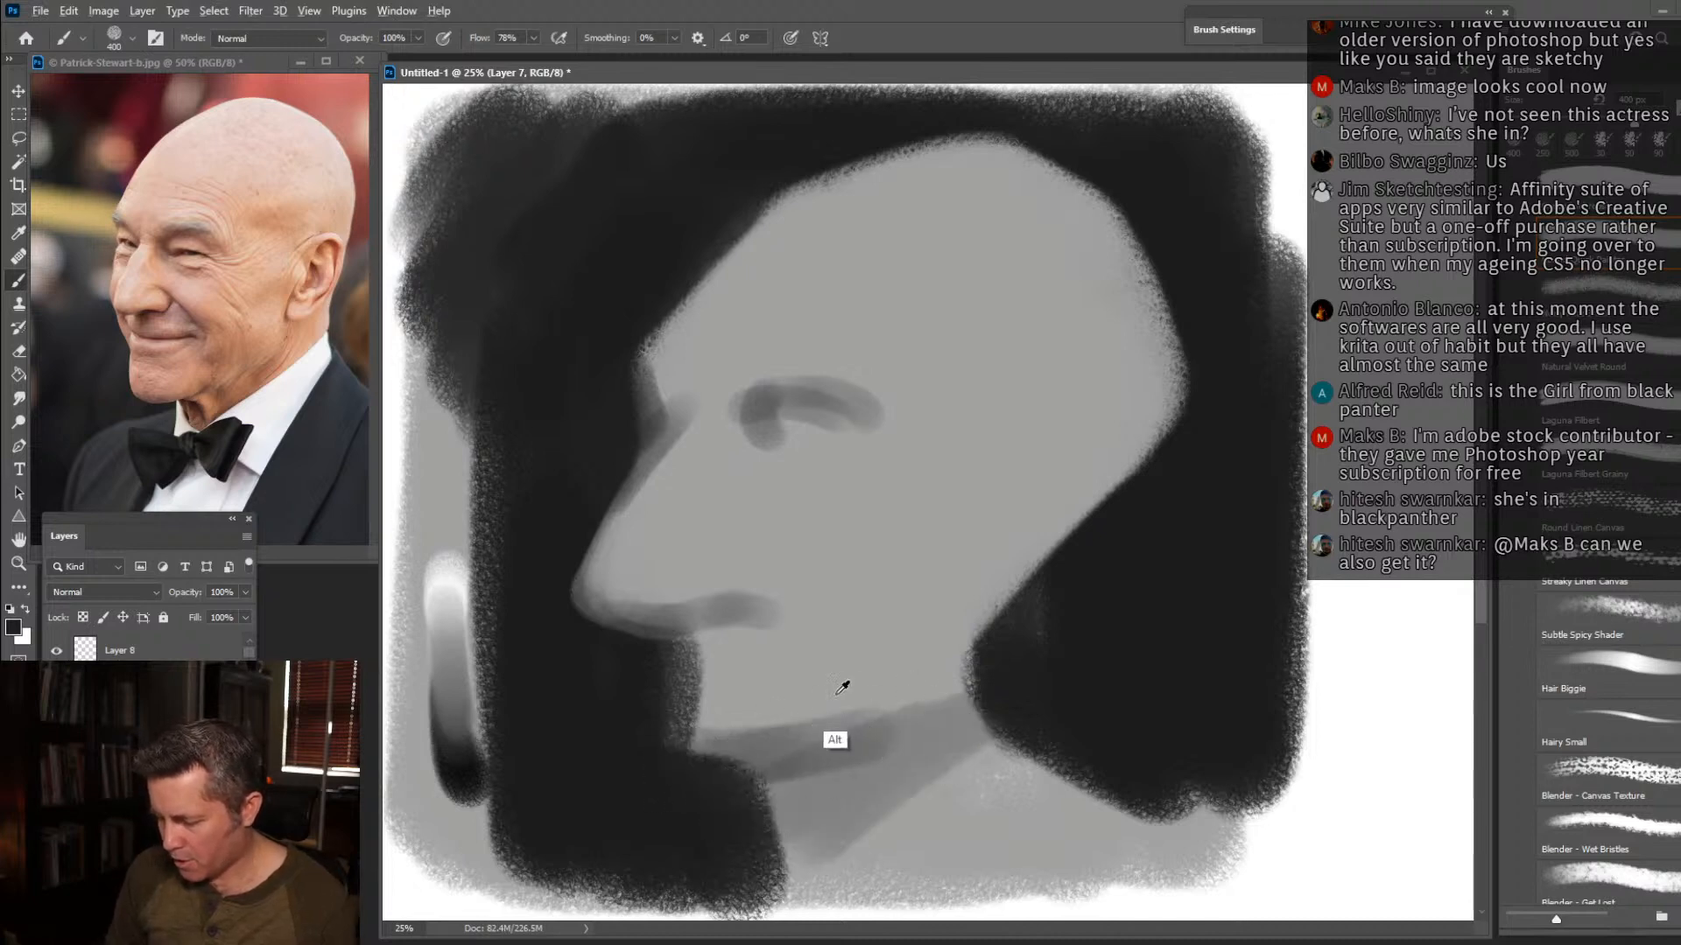
alt+click(847, 688)
mouse_move(776, 720)
mouse_down()
mouse_move(852, 697)
mouse_move(723, 732)
mouse_move(698, 701)
mouse_move(846, 685)
mouse_move(762, 722)
mouse_move(878, 698)
mouse_up()
alt+click(921, 753)
mouse_move(905, 762)
mouse_down()
mouse_move(942, 725)
mouse_move(919, 713)
mouse_move(1024, 523)
mouse_move(963, 662)
mouse_up()
alt+click(923, 607)
mouse_move(918, 639)
mouse_down()
mouse_move(980, 523)
mouse_move(919, 661)
mouse_move(801, 776)
mouse_up()
alt+click(907, 741)
Darken the underside of the nose and nostril with a 200 px brush, and add the dark eye slit and nose-bridge accent.
key(bracketleft)
key(bracketleft)
key(bracketleft)
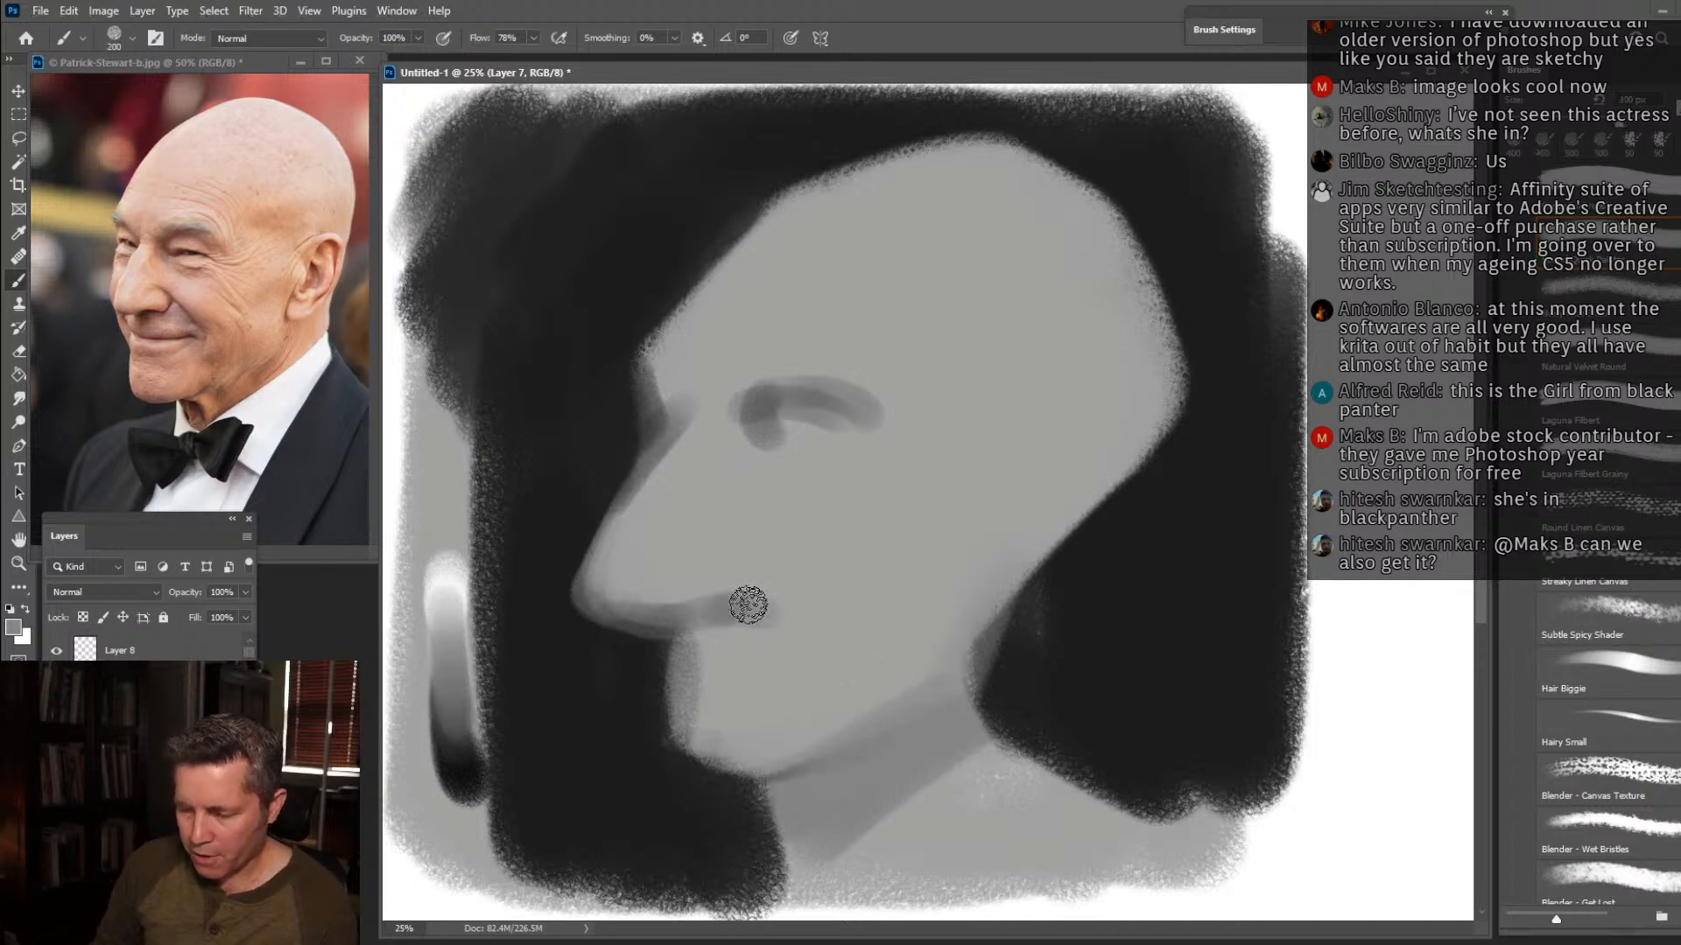
alt+click(653, 710)
mouse_move(638, 619)
mouse_down()
mouse_move(720, 621)
mouse_move(765, 646)
mouse_move(618, 623)
mouse_move(637, 613)
mouse_move(607, 594)
mouse_move(722, 598)
mouse_move(604, 608)
mouse_move(623, 562)
mouse_up()
alt+click(668, 587)
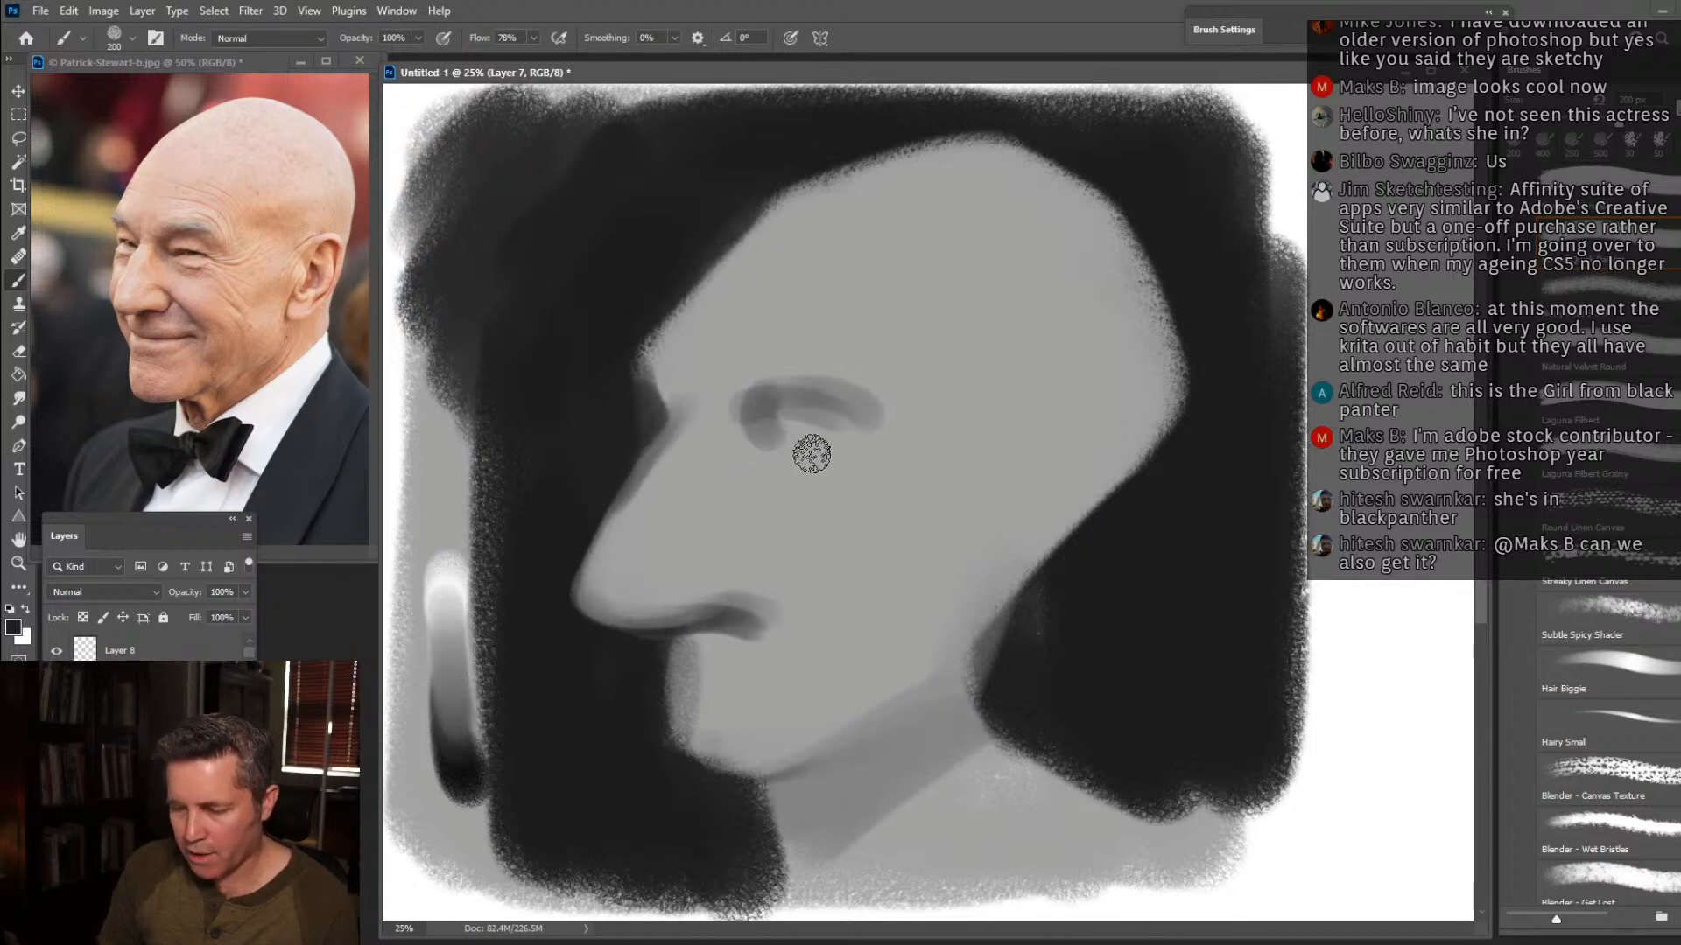
alt+click(819, 411)
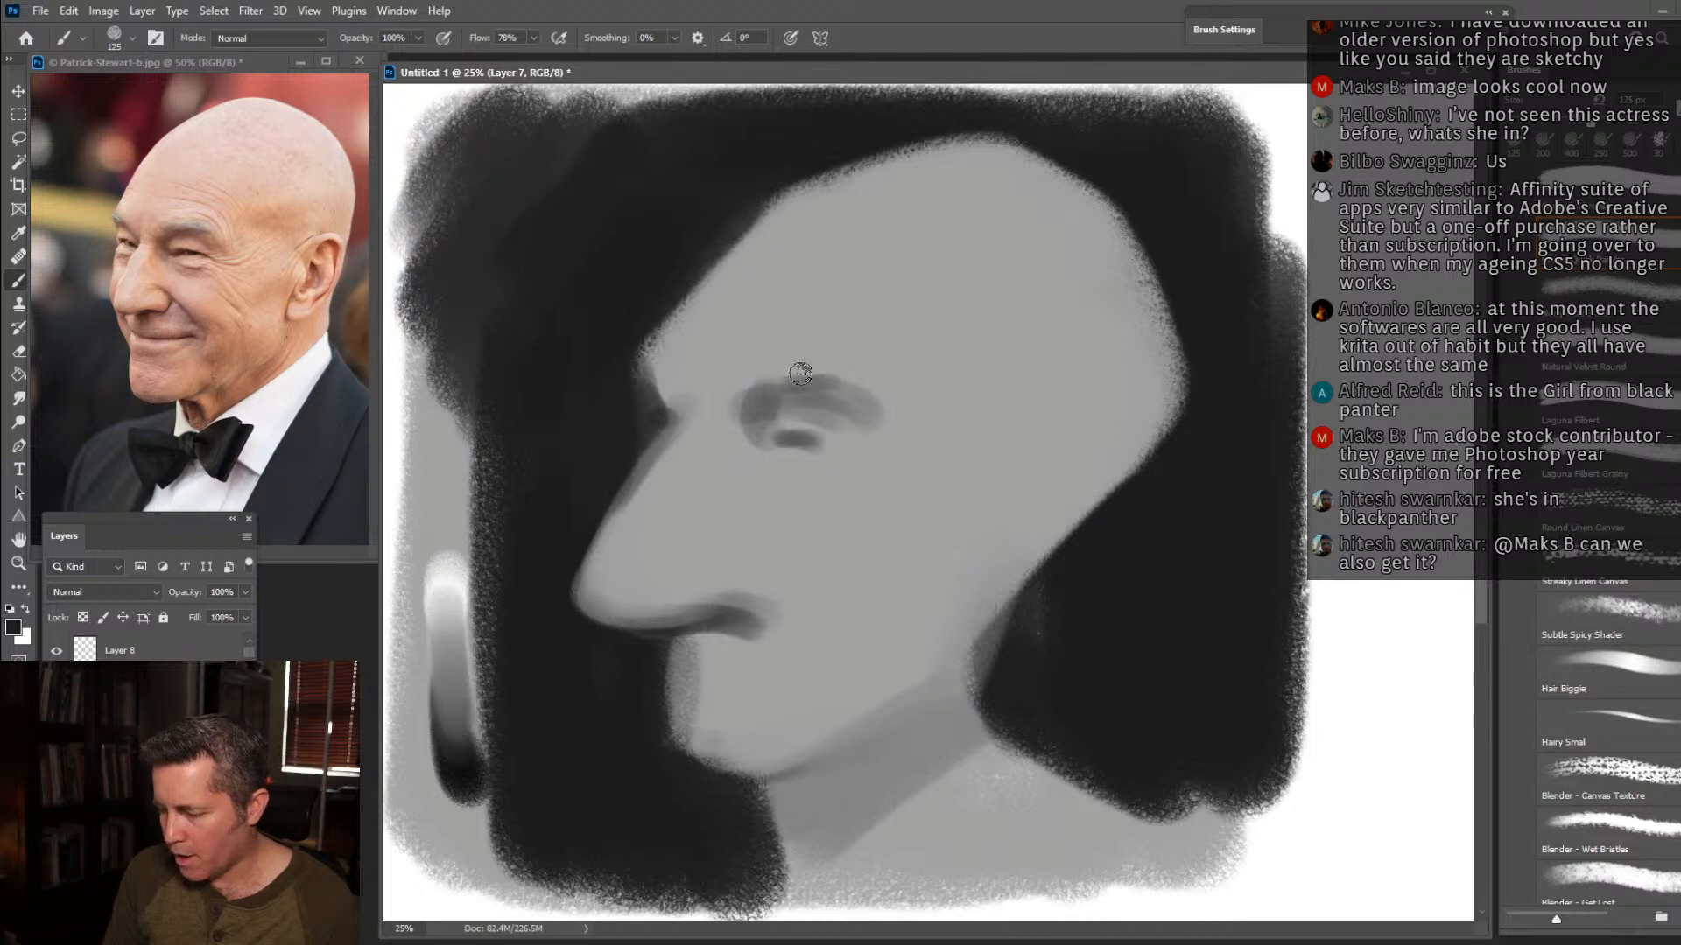
Block in the ear shadow, the smile fold beside the nose, and the cheek shadow with a larger brush.
key(bracketright)
key(bracketright)
key(bracketright)
key(bracketright)
key(bracketright)
mouse_move(1012, 503)
mouse_down()
mouse_move(1058, 459)
mouse_move(1024, 532)
mouse_move(1068, 481)
mouse_move(1027, 517)
mouse_up()
mouse_move(788, 563)
mouse_down()
mouse_move(734, 538)
mouse_move(791, 553)
mouse_move(826, 607)
mouse_move(867, 609)
mouse_move(836, 660)
mouse_move(770, 649)
mouse_move(754, 603)
mouse_up()
alt+click(763, 654)
Soften the shading under the nose and reshape the nose tip and bridge against the dark background with a smaller brush.
key(bracketleft)
key(bracketleft)
key(bracketleft)
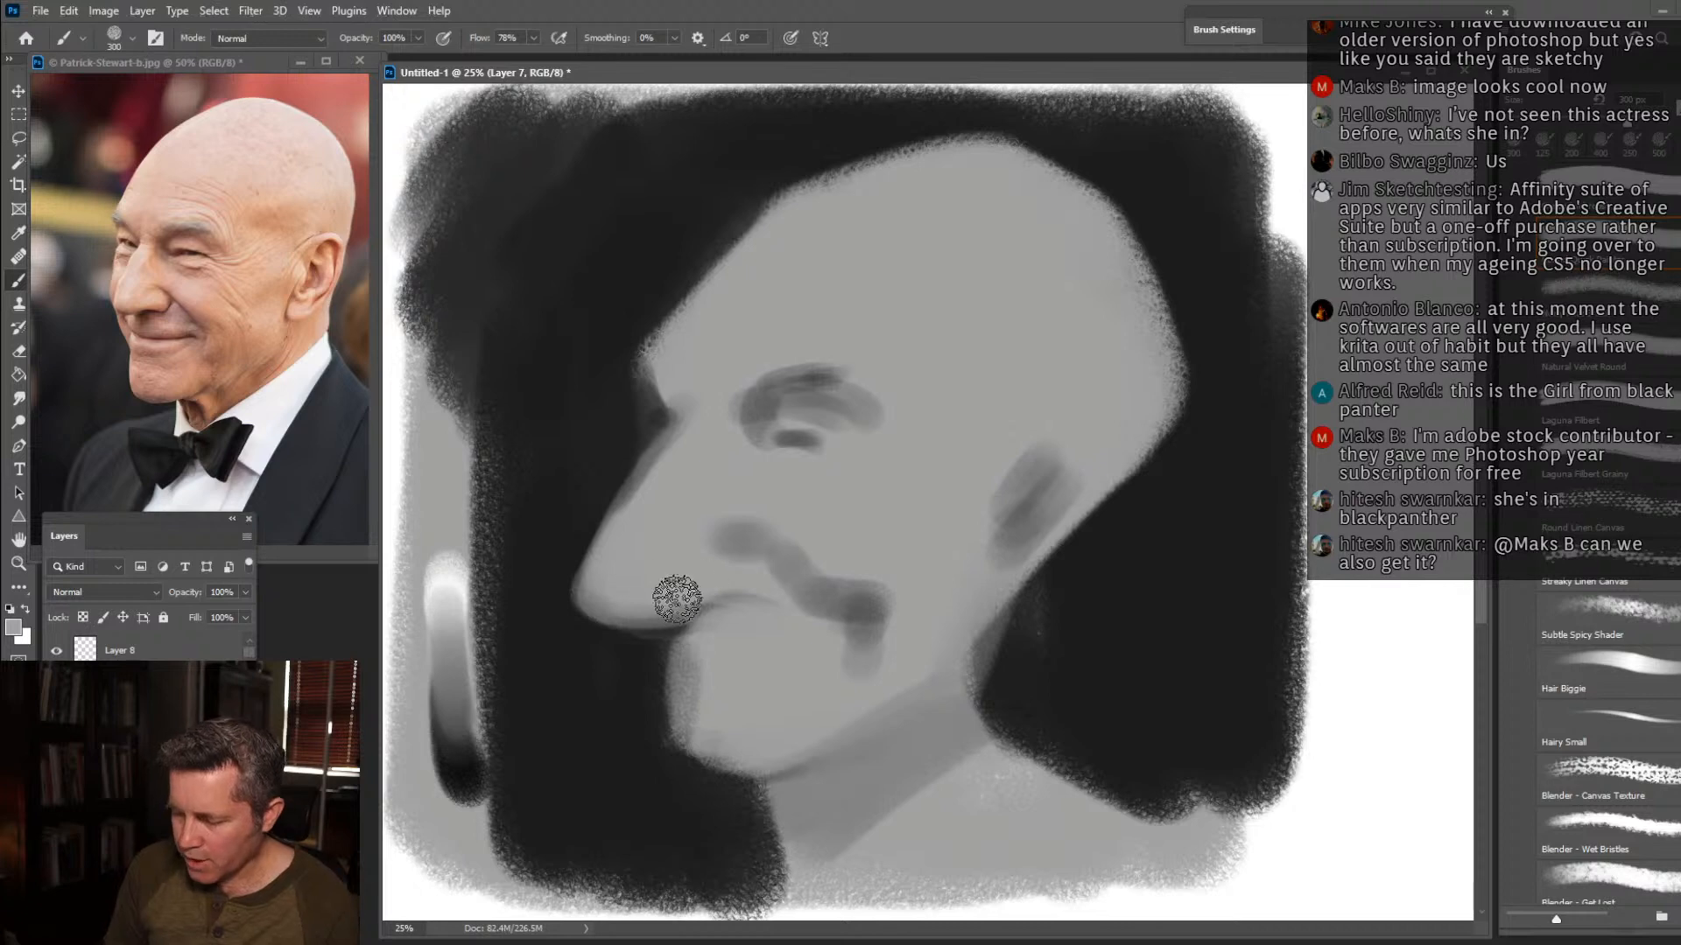
mouse_move(600, 601)
mouse_down()
mouse_move(731, 584)
mouse_move(746, 595)
mouse_move(705, 609)
mouse_move(770, 611)
mouse_up()
alt+click(697, 557)
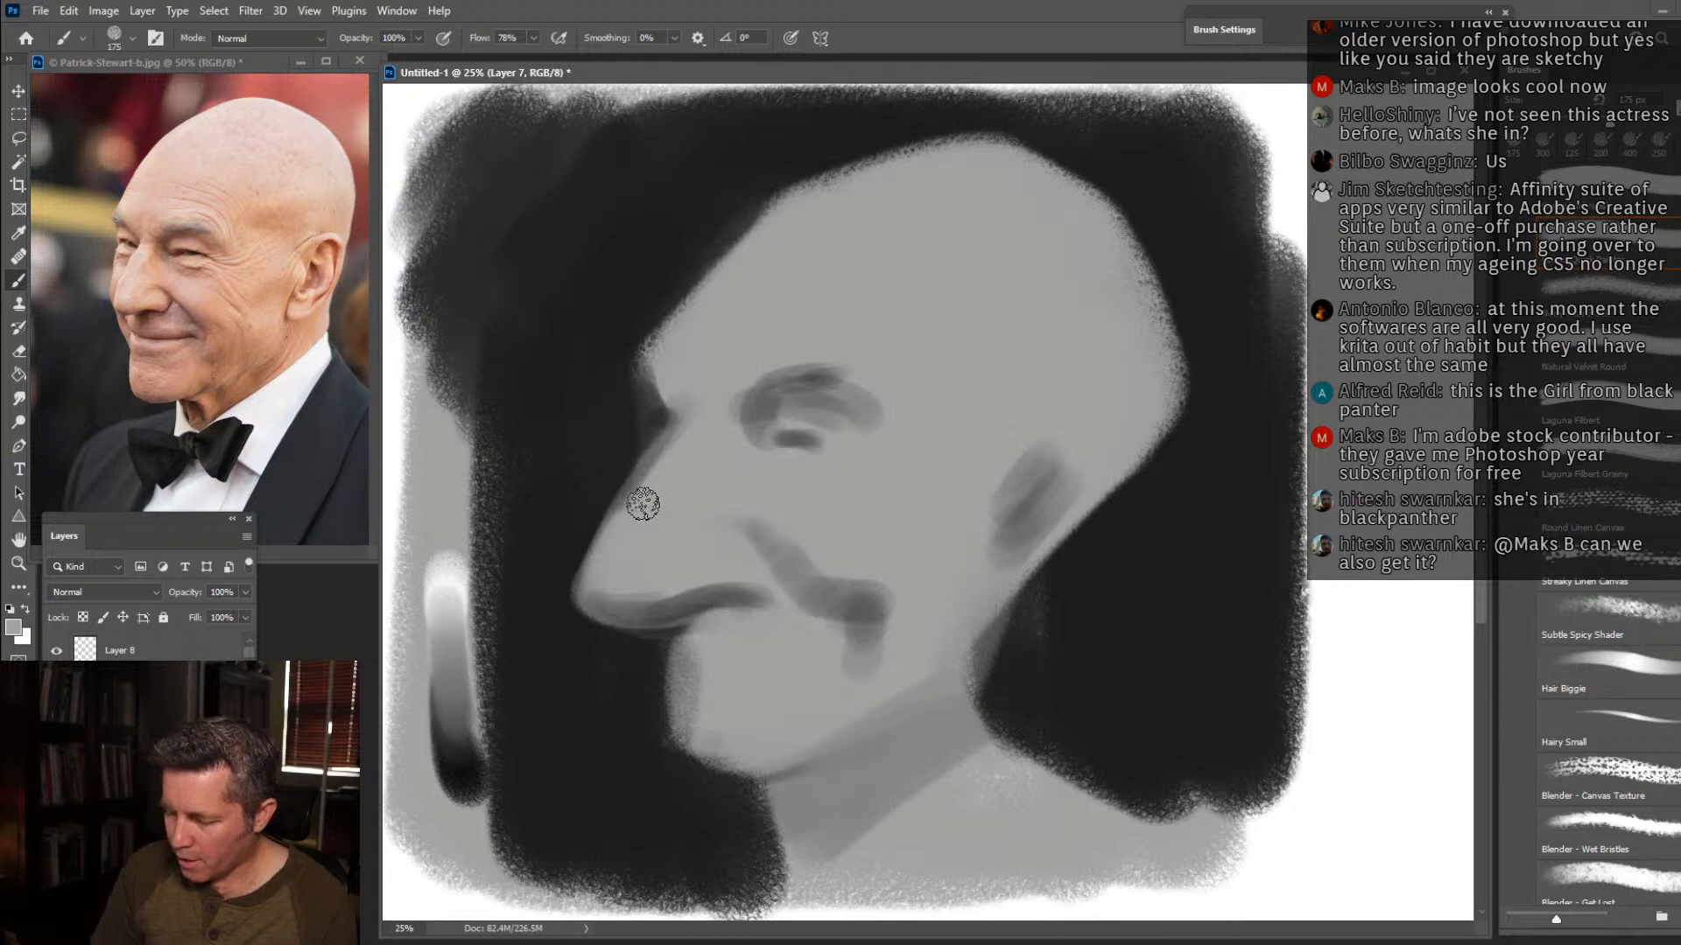
alt+click(616, 479)
mouse_move(616, 485)
mouse_down()
mouse_move(599, 515)
mouse_move(681, 427)
mouse_move(609, 490)
mouse_move(574, 574)
mouse_up()
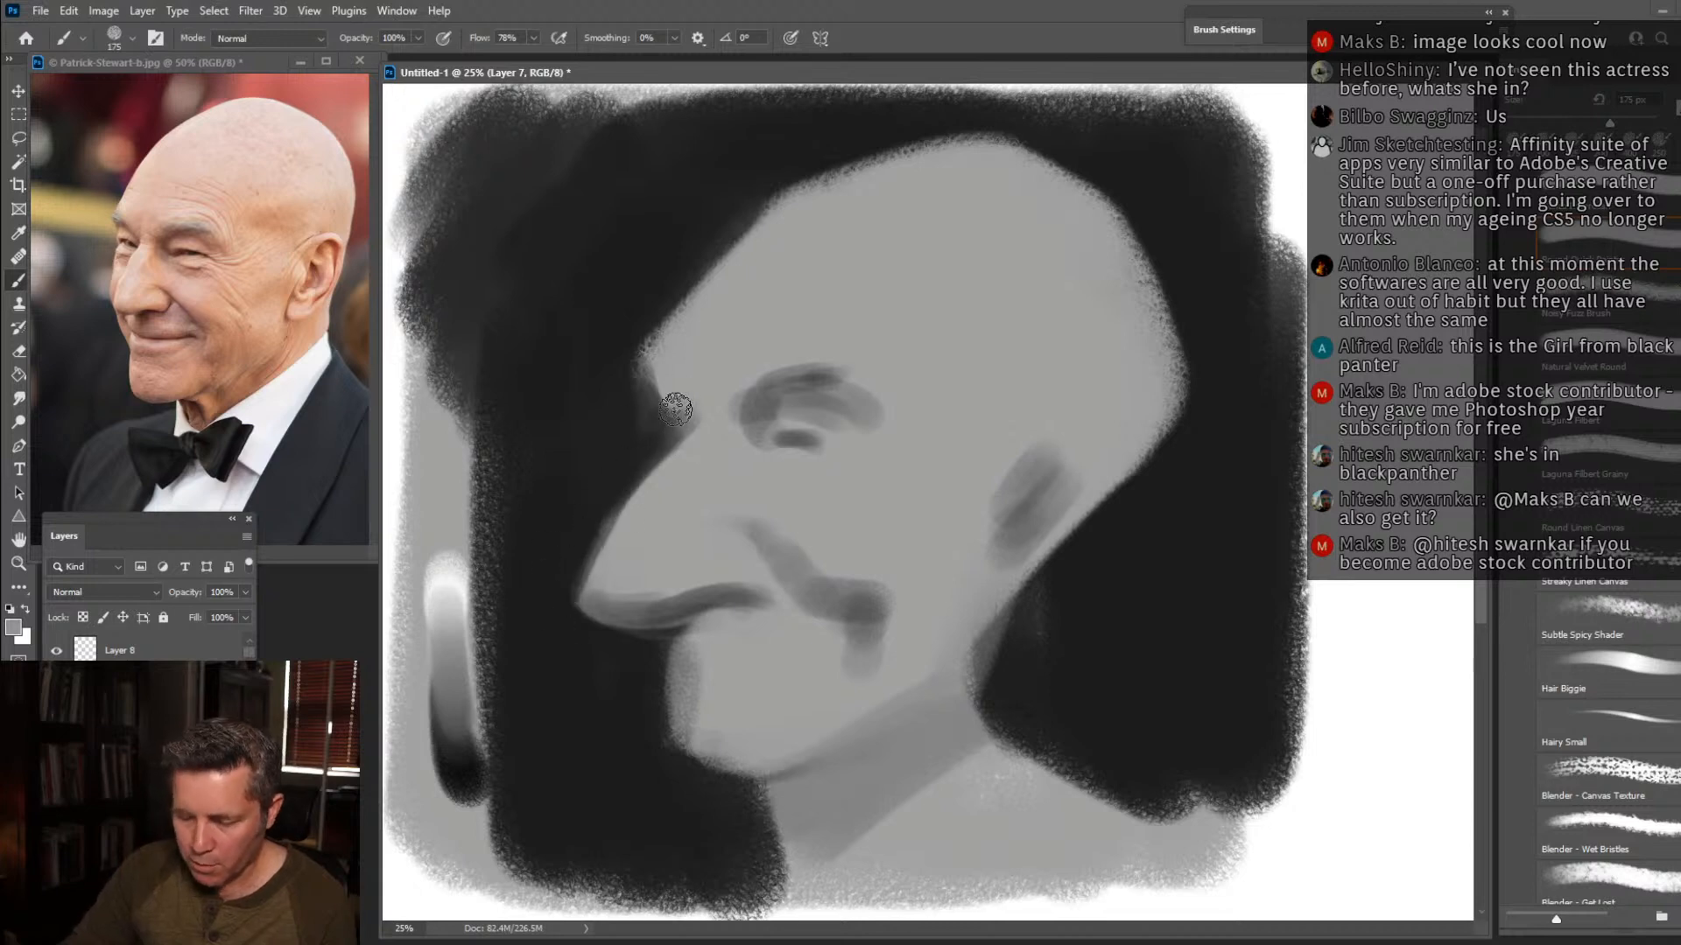
drag(657, 403, 658, 531)
Extend and smooth the skull contour in sampled light grey from the forehead over the crown to behind the ear.
key(alt)
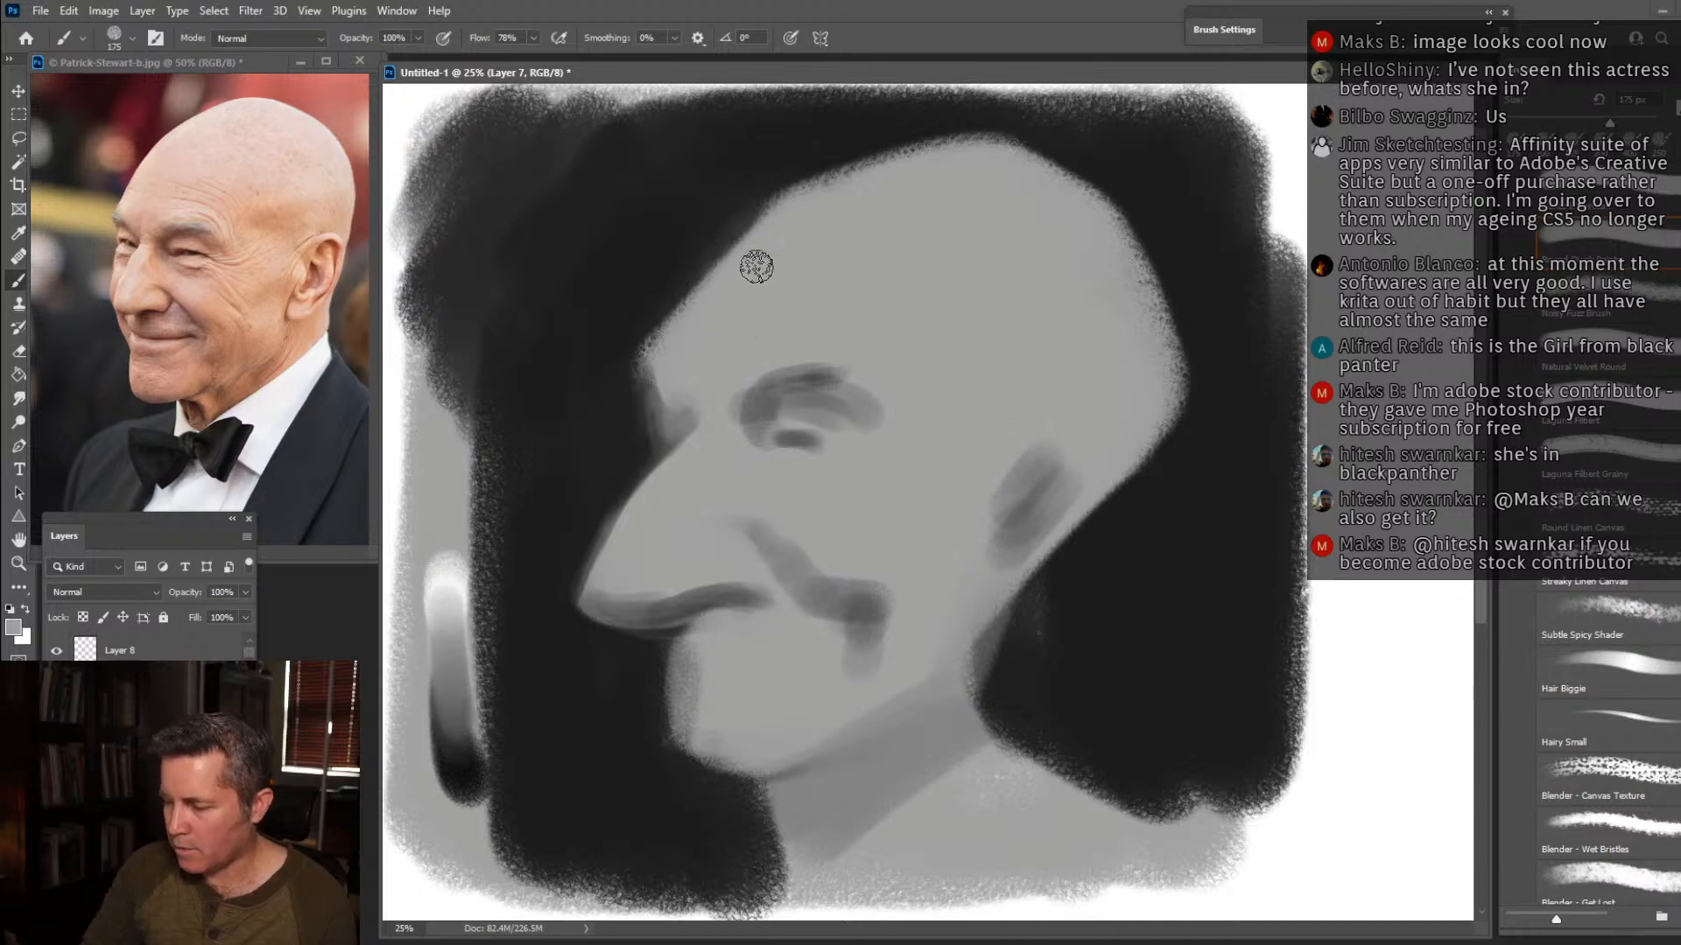
mouse_move(703, 306)
mouse_down()
mouse_move(770, 220)
mouse_move(1007, 156)
mouse_up()
key(bracketright)
key(bracketright)
key(bracketright)
mouse_move(907, 182)
mouse_down()
mouse_move(1015, 147)
mouse_move(1062, 168)
mouse_move(1099, 218)
mouse_move(1068, 195)
mouse_move(1129, 231)
mouse_move(1160, 338)
mouse_up()
drag(1139, 247, 1170, 388)
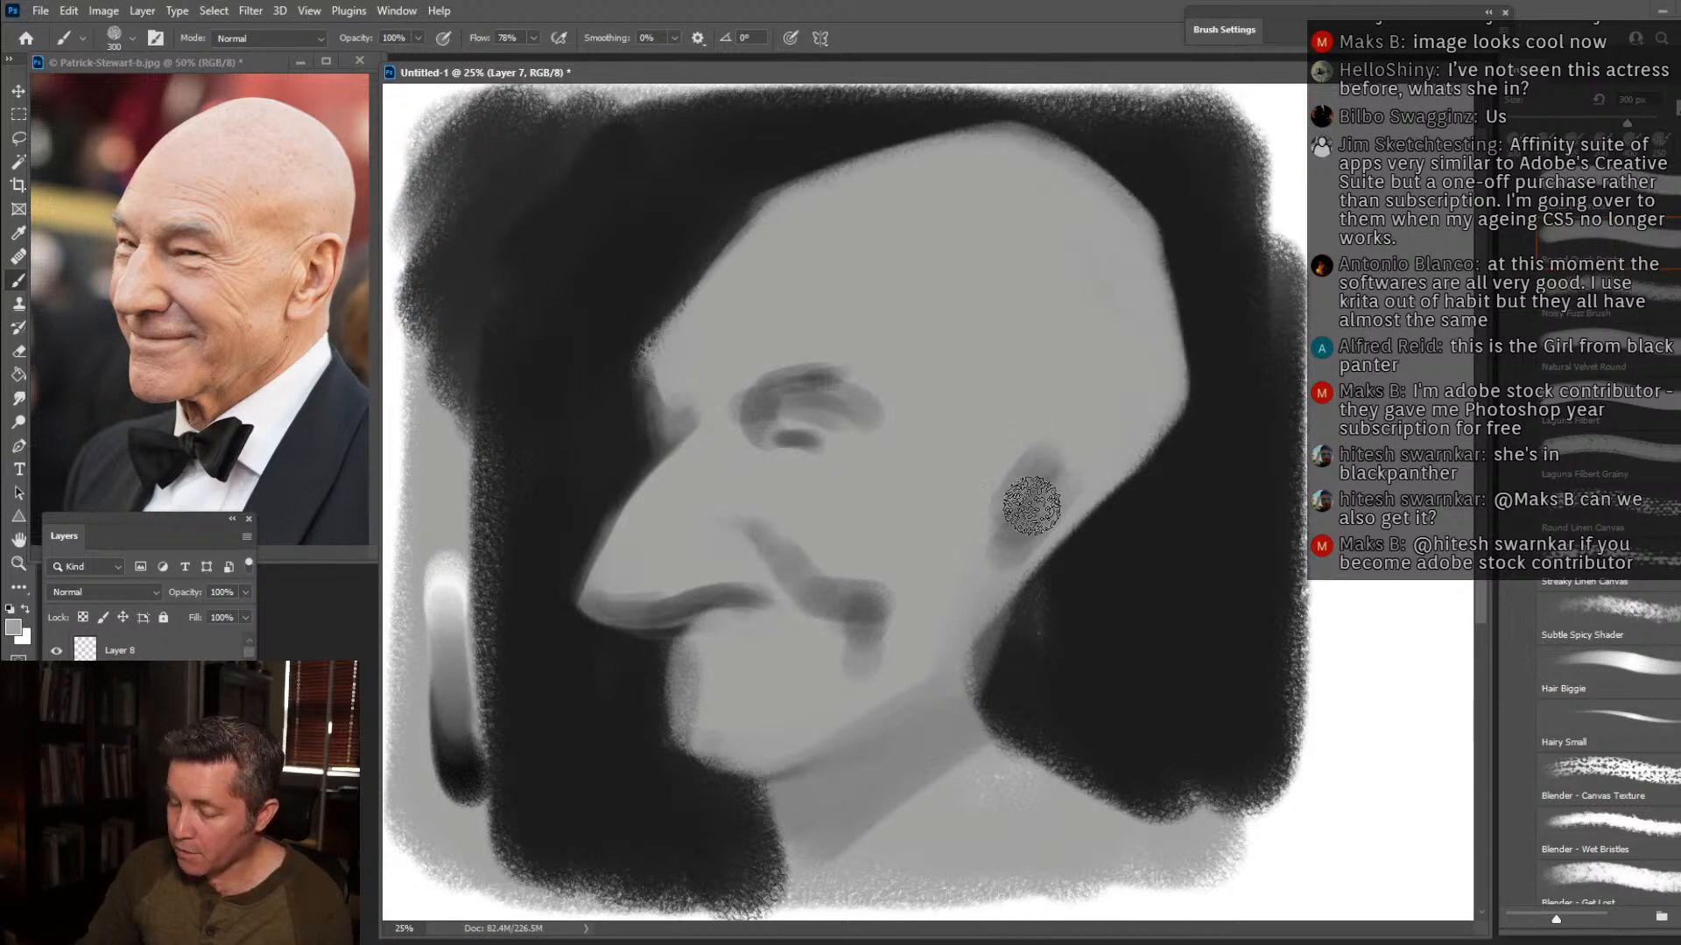
alt+click(1092, 457)
drag(1037, 527, 1141, 418)
Paint the back of the neck in grey, the shirt collar in white, and the jacket shoulder in near-black.
mouse_move(1001, 574)
mouse_down()
mouse_move(959, 752)
mouse_move(996, 664)
mouse_move(938, 766)
mouse_move(1205, 701)
mouse_move(1086, 757)
mouse_move(998, 740)
mouse_move(870, 832)
mouse_up()
key(x)
mouse_move(995, 750)
mouse_down()
mouse_move(917, 841)
mouse_move(933, 822)
mouse_move(844, 880)
mouse_up()
key(x)
mouse_move(981, 915)
mouse_down()
mouse_move(1060, 778)
mouse_move(1185, 840)
mouse_move(1242, 780)
mouse_move(1240, 888)
mouse_up()
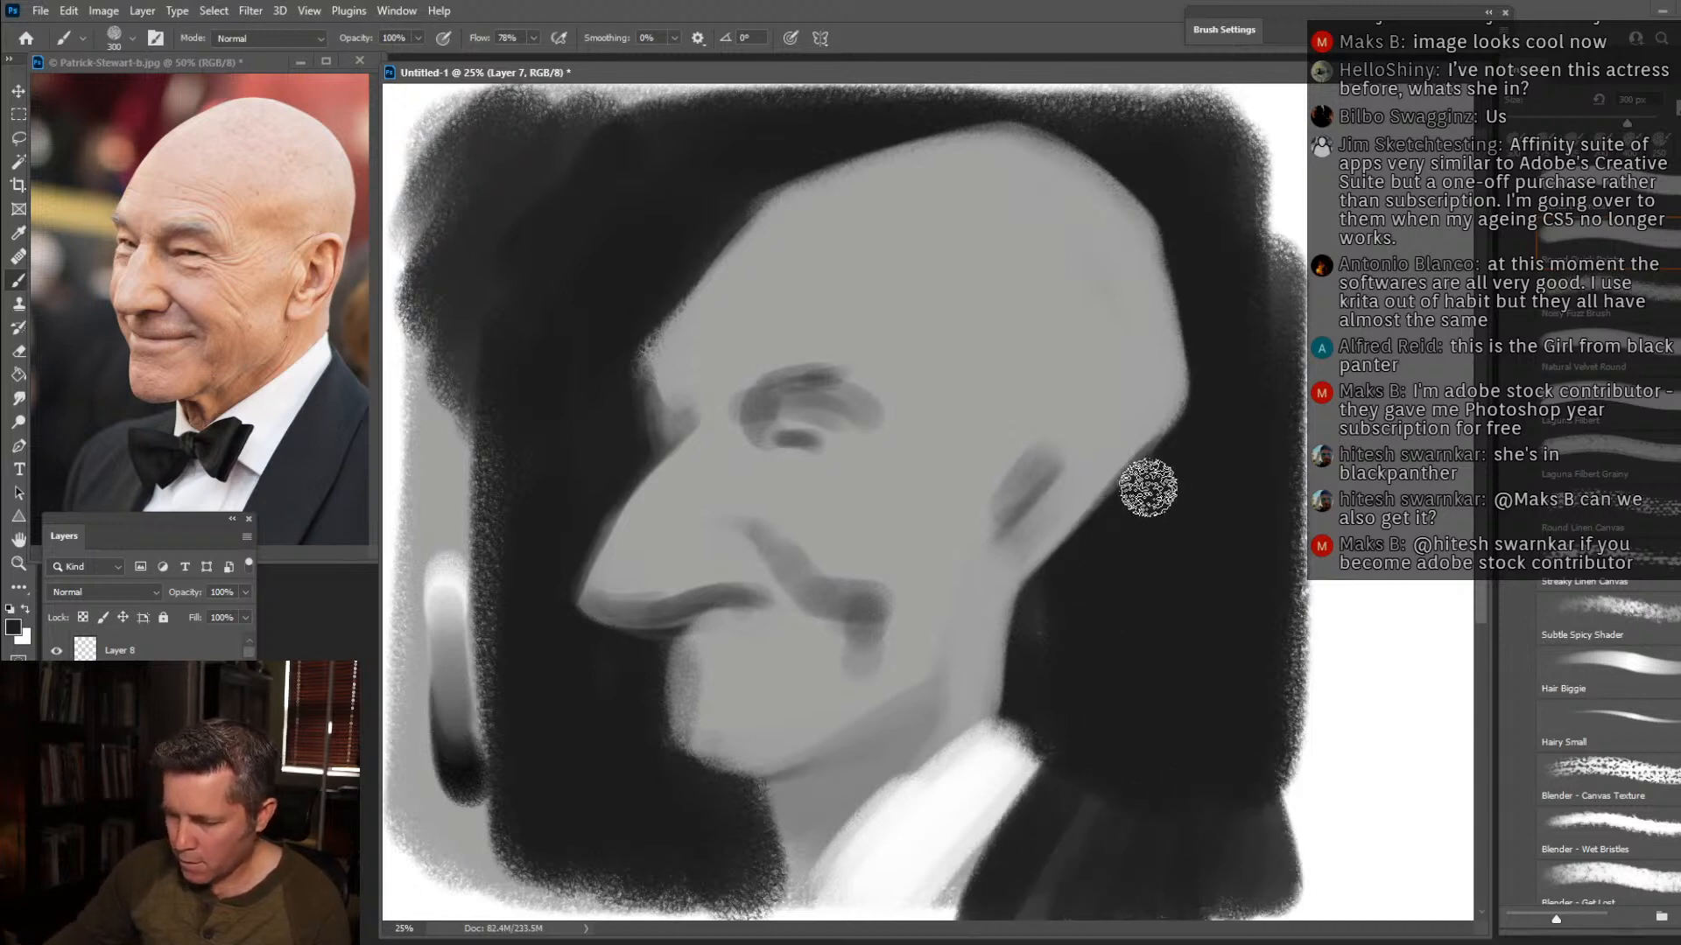
Trim the back of the head with near-black, and push out the chin, lip area and brow in sampled grey.
mouse_move(1167, 493)
mouse_down()
mouse_move(1202, 374)
mouse_move(1214, 401)
mouse_move(1205, 333)
mouse_up()
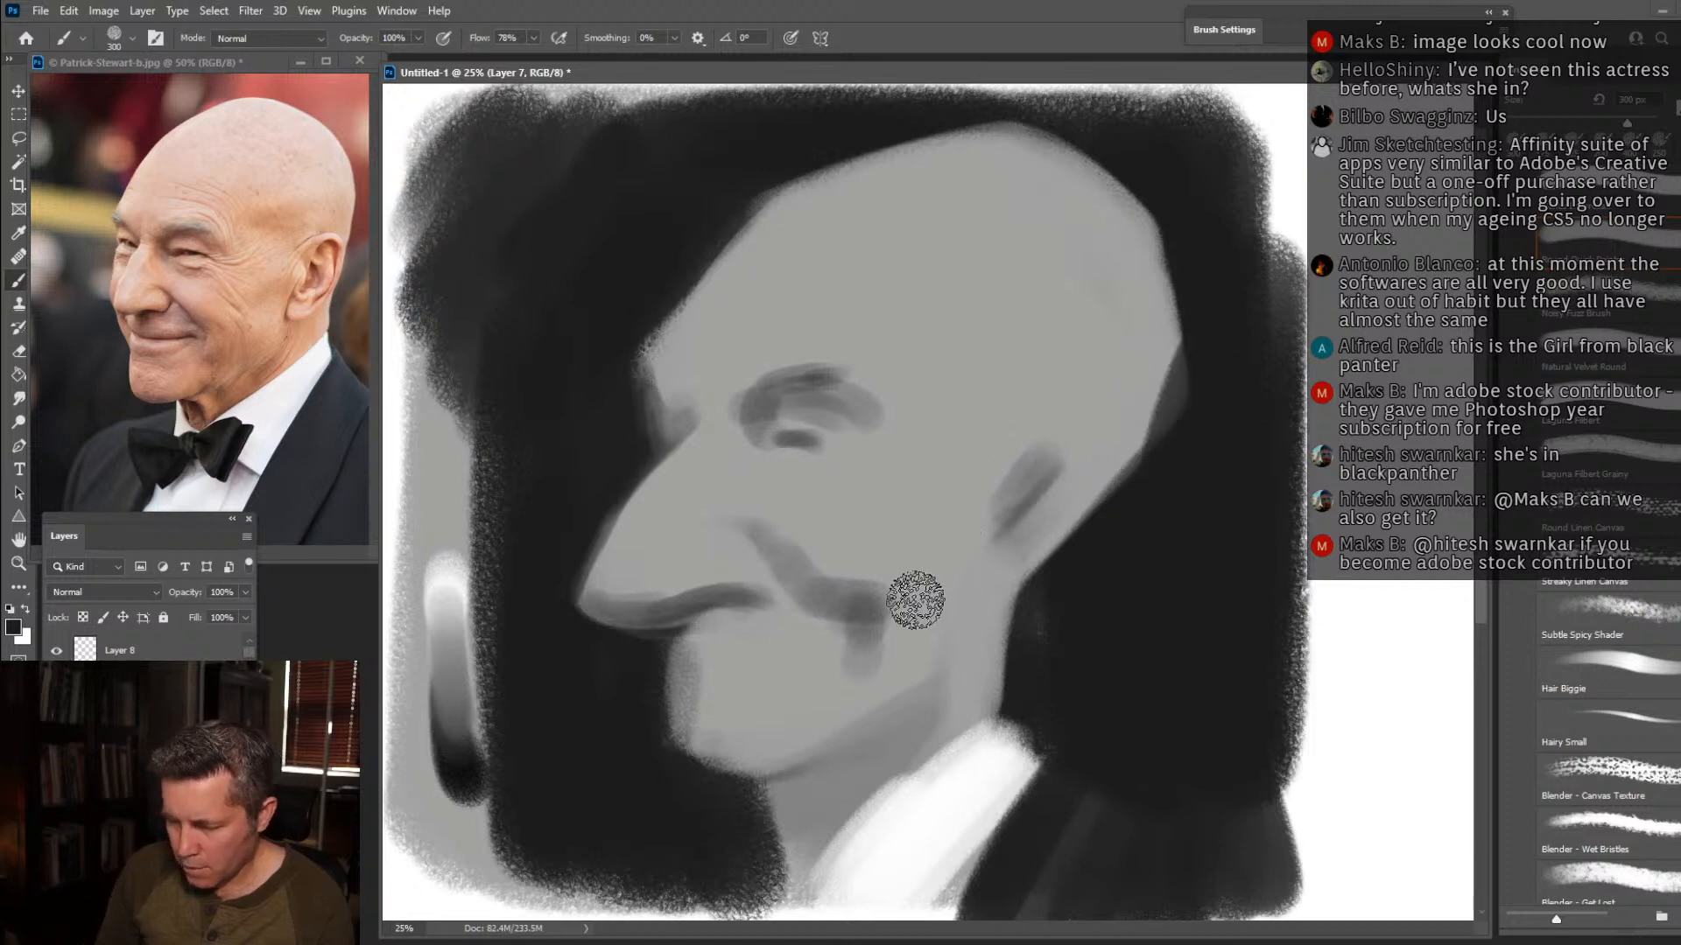
alt+click(817, 704)
mouse_move(855, 686)
mouse_down()
mouse_move(702, 763)
mouse_move(815, 732)
mouse_move(717, 780)
mouse_move(695, 740)
mouse_move(721, 774)
mouse_move(698, 782)
mouse_move(706, 700)
mouse_move(687, 747)
mouse_move(664, 667)
mouse_move(701, 553)
mouse_move(644, 478)
mouse_move(637, 535)
mouse_move(674, 483)
mouse_move(638, 483)
mouse_move(682, 439)
mouse_move(653, 379)
mouse_move(632, 398)
mouse_move(758, 340)
mouse_up()
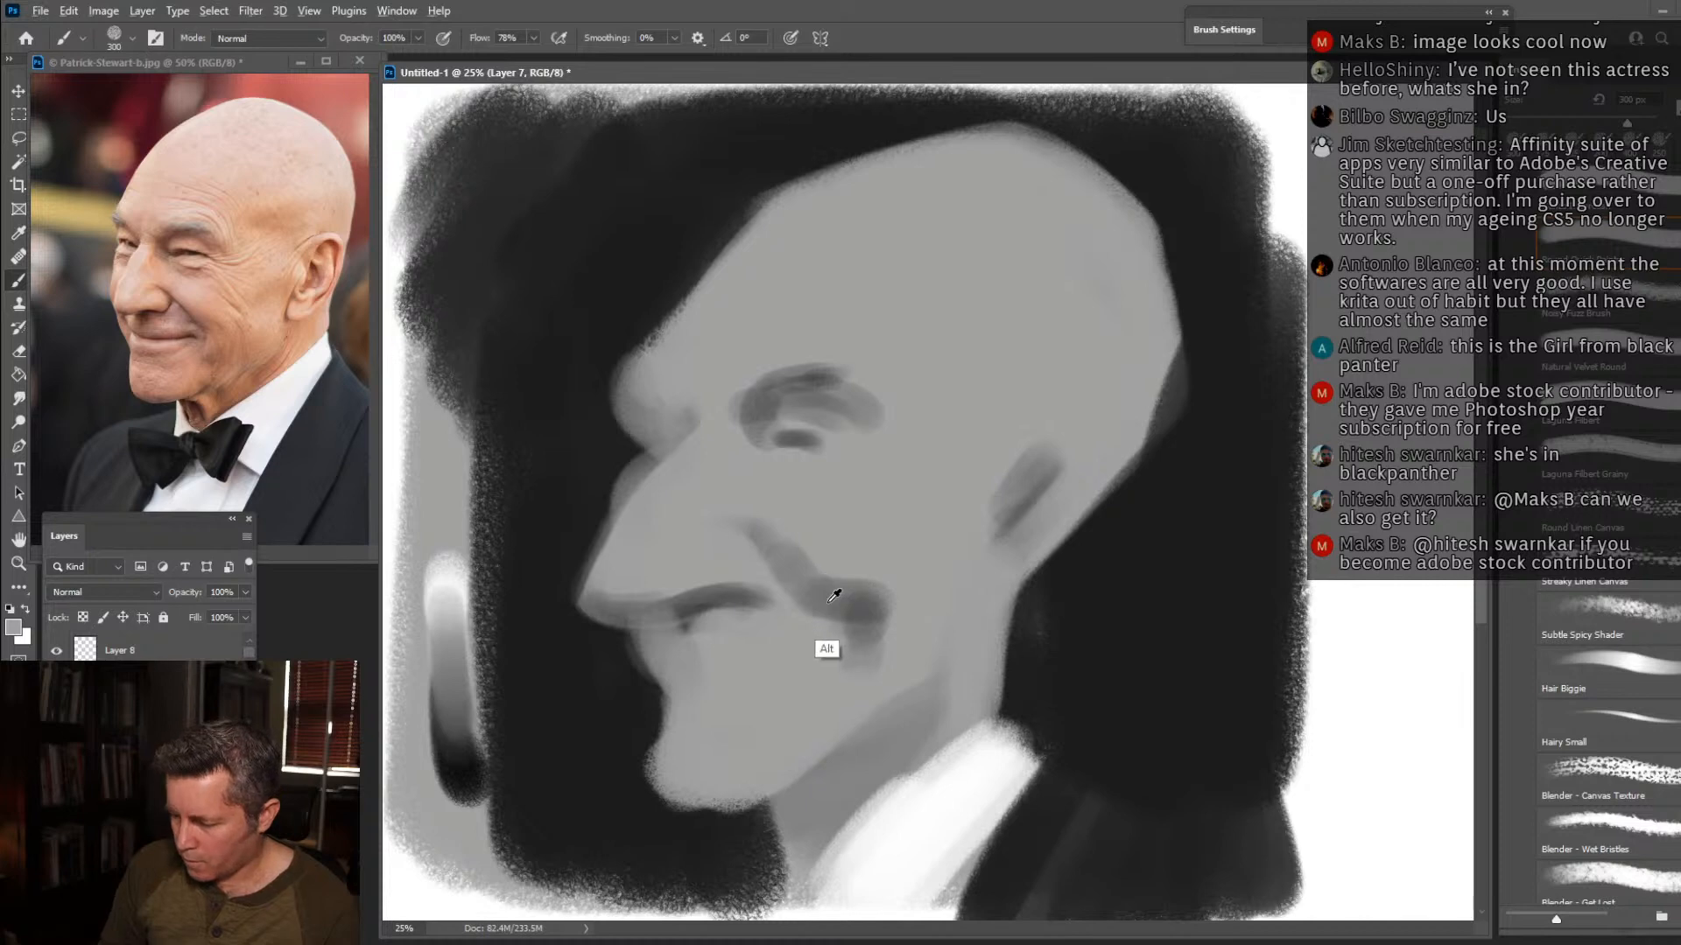
Paint the smiling mouth line, the shadow under the lower lip, the cheek fold, and the outer eye crease.
mouse_move(832, 580)
mouse_down()
mouse_move(796, 592)
mouse_move(825, 687)
mouse_move(849, 696)
mouse_move(848, 639)
mouse_move(667, 664)
mouse_move(726, 681)
mouse_move(777, 659)
mouse_move(730, 666)
mouse_move(680, 709)
mouse_move(746, 707)
mouse_up()
key(bracketleft)
key(bracketleft)
key(bracketleft)
mouse_move(845, 464)
mouse_down()
mouse_move(840, 411)
mouse_move(888, 440)
mouse_up()
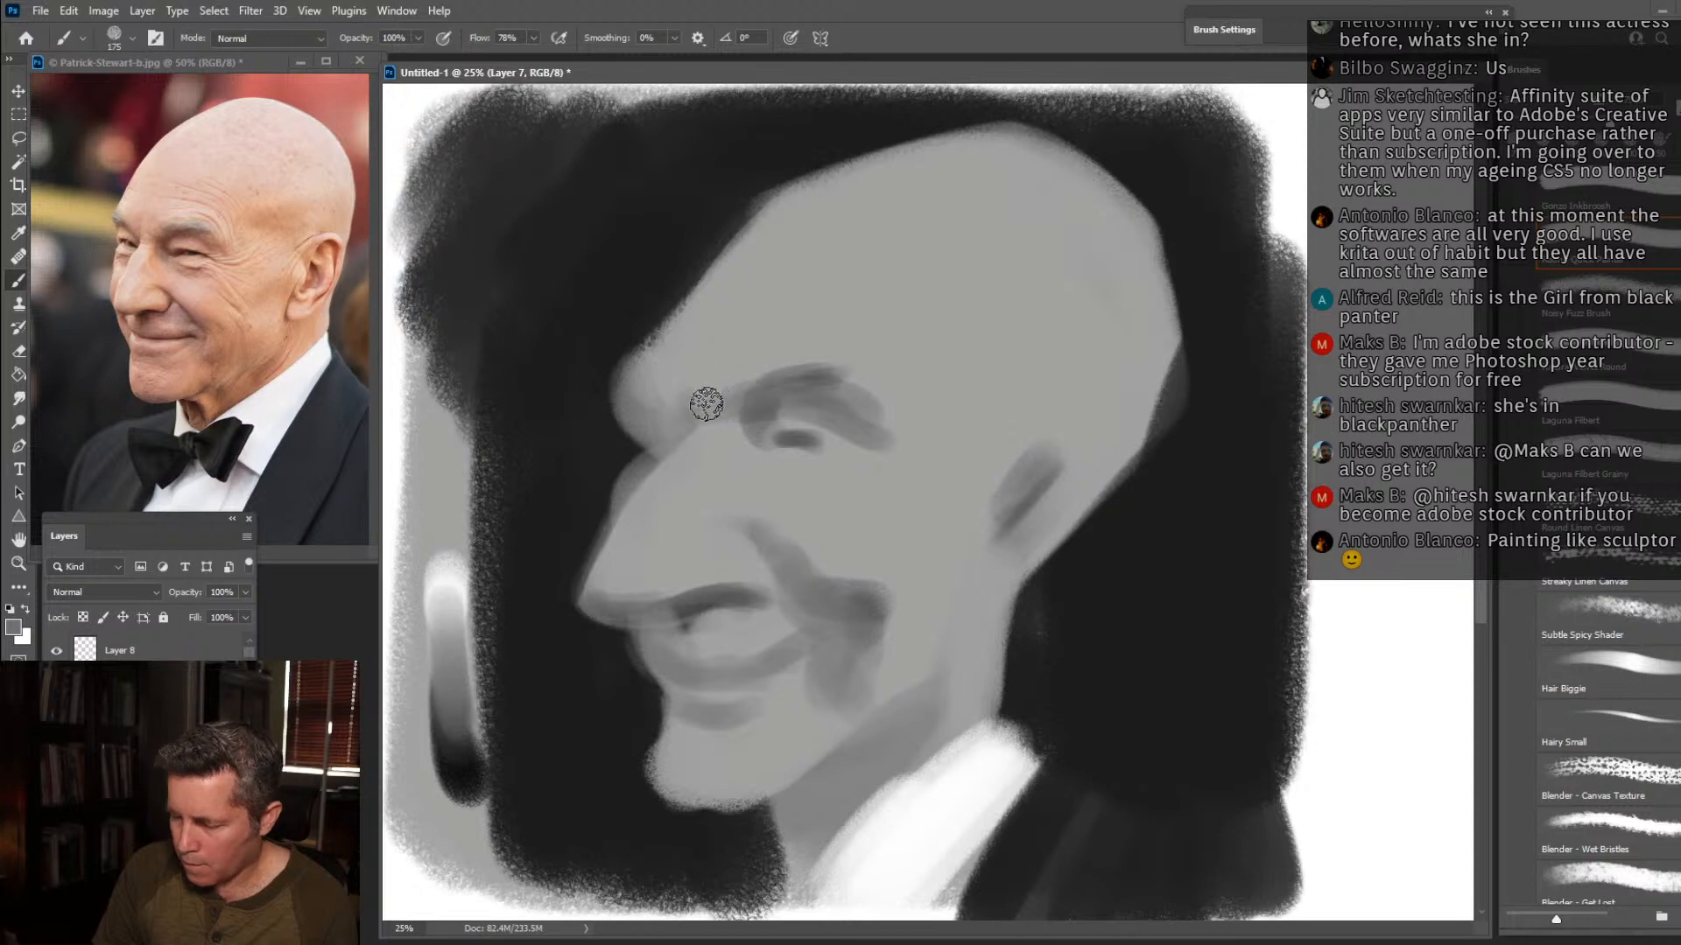
Shade the temple, the side of the skull and the area around the ear in soft mid-grey with a larger brush.
key(bracketright)
key(bracketright)
key(bracketright)
key(bracketright)
key(bracketright)
drag(936, 386, 1014, 327)
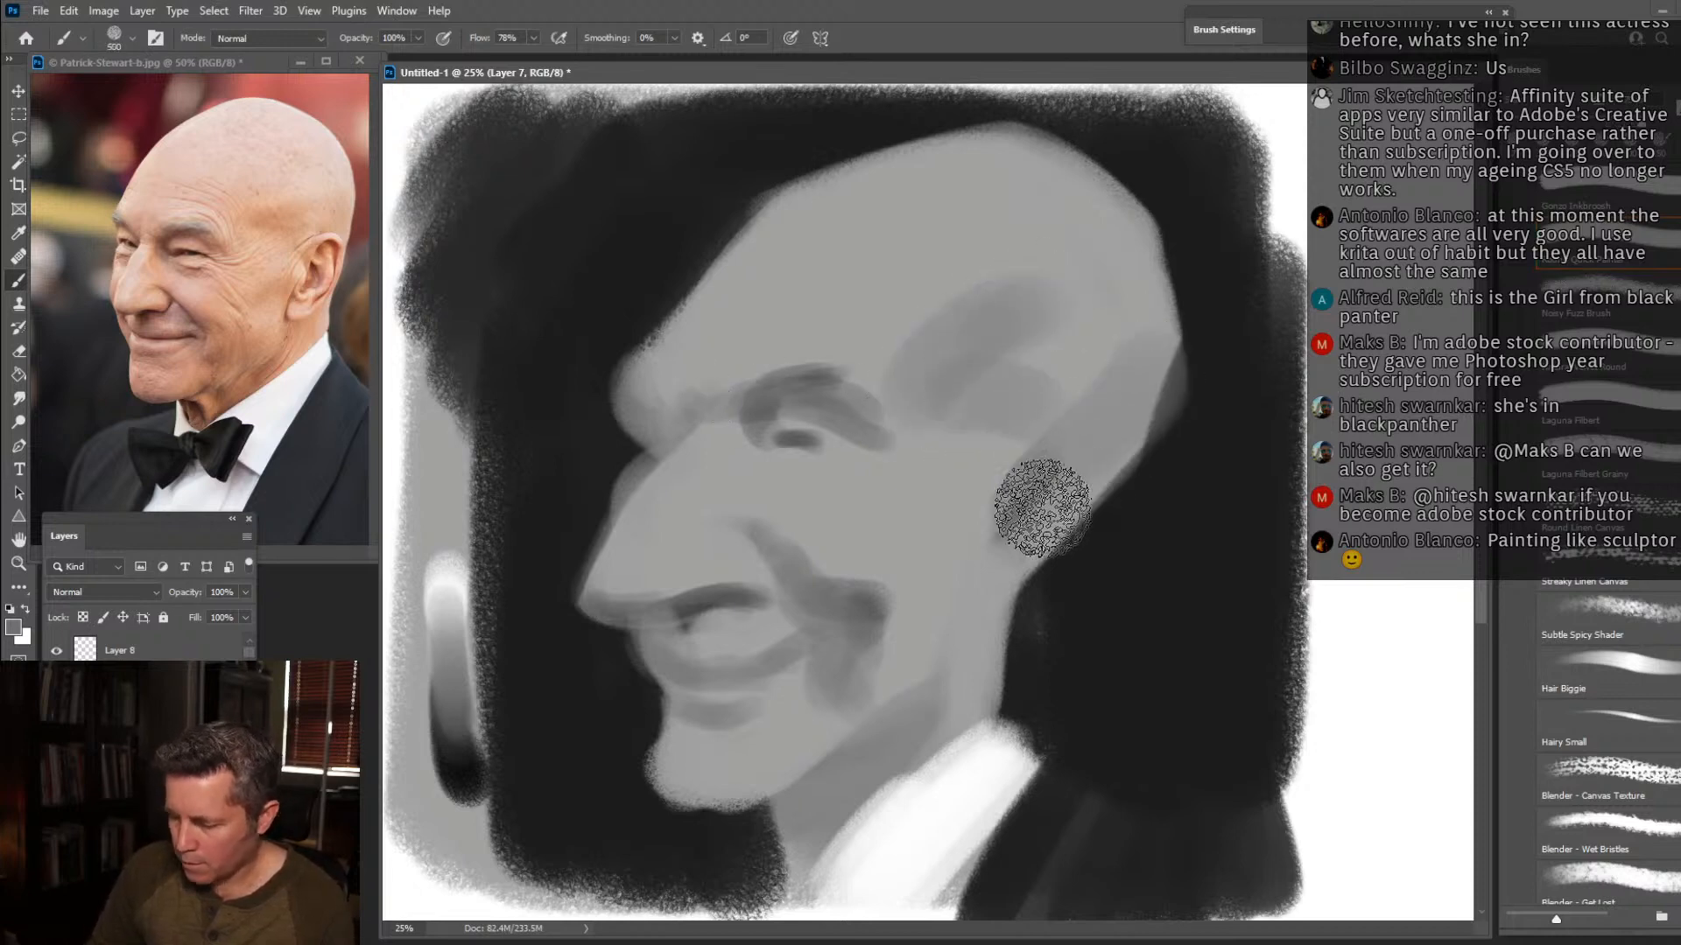
key(bracketleft)
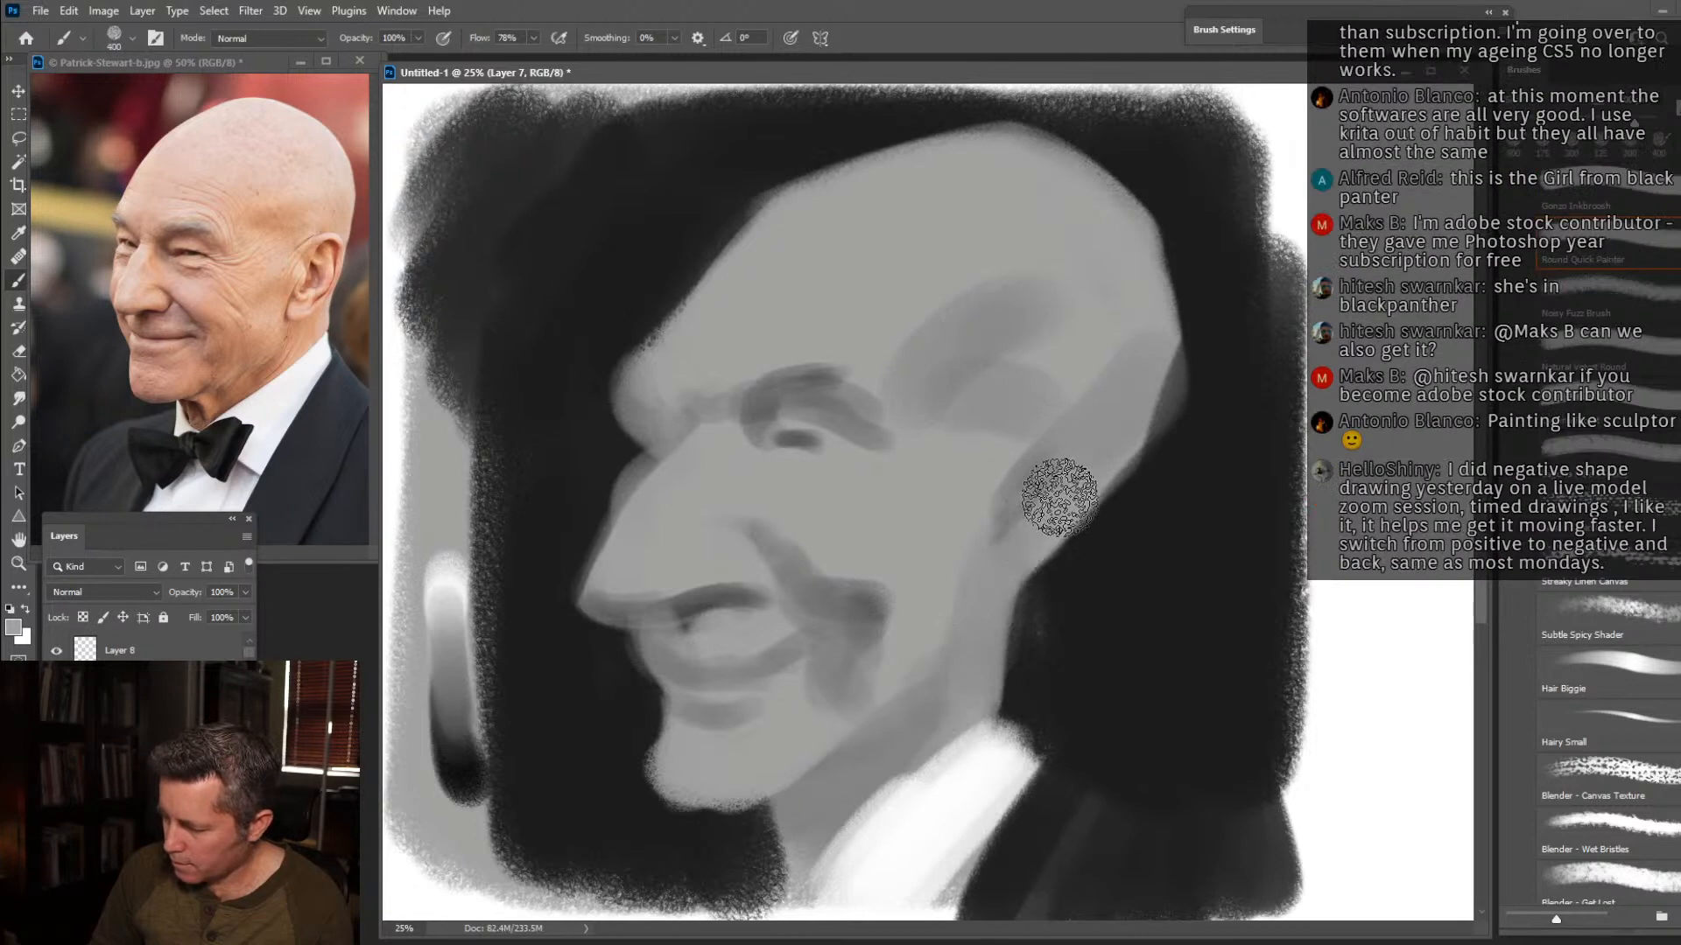
key(bracketleft)
key(bracketleft)
key(bracketleft)
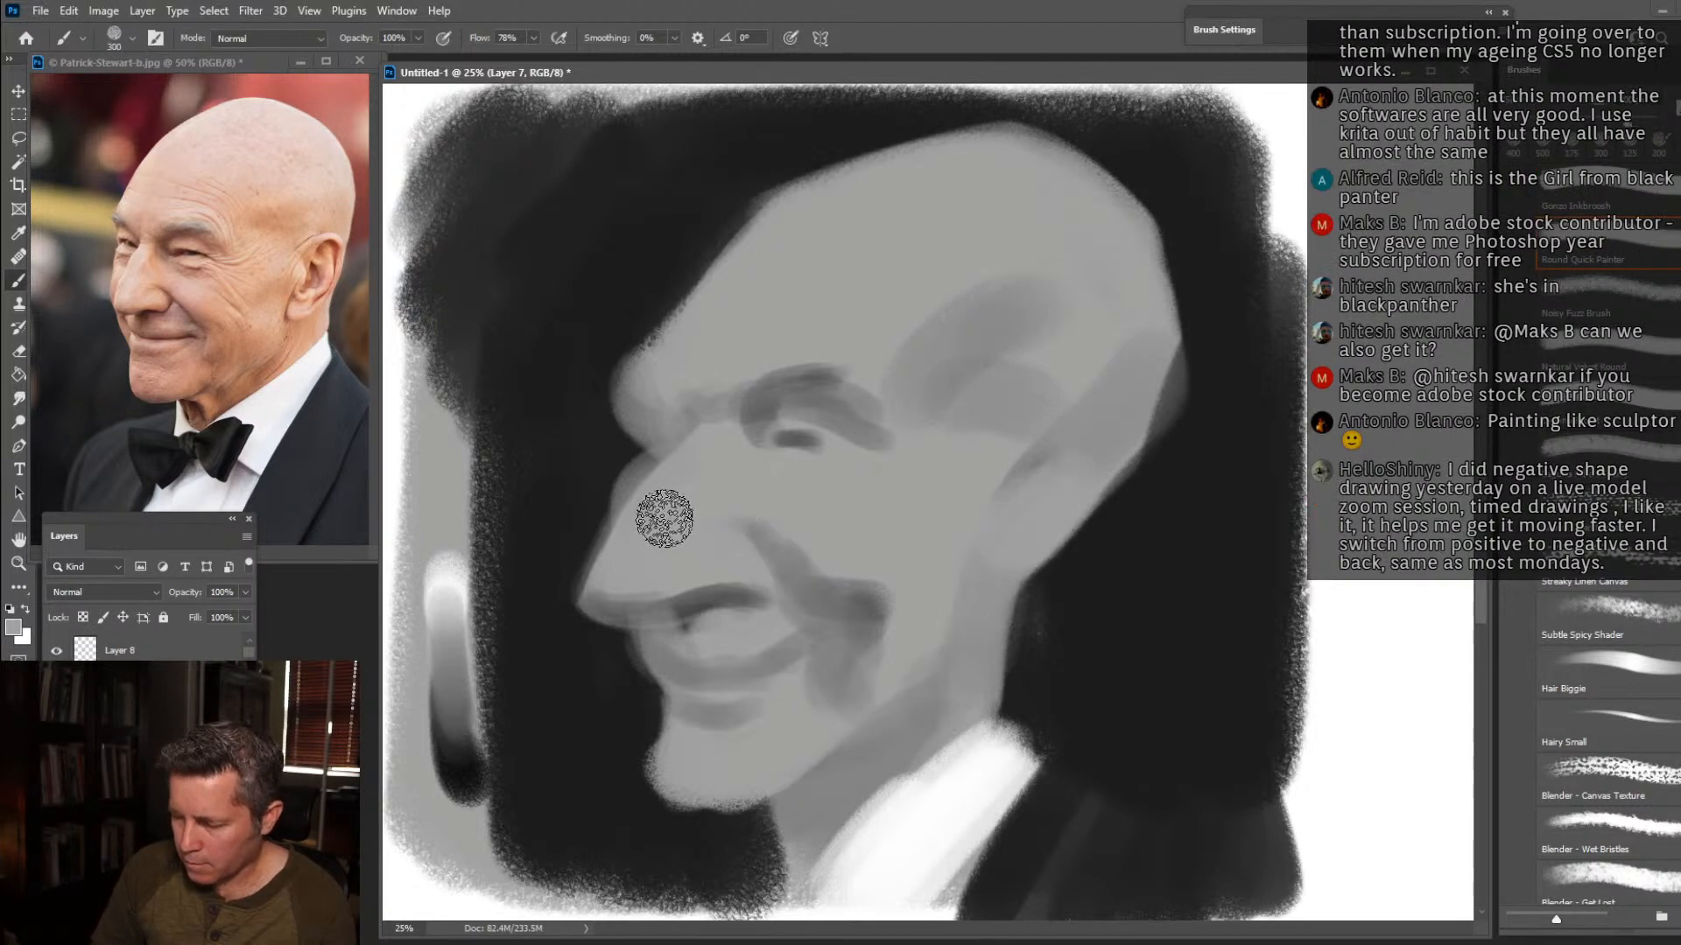
Shorten and round the nose tip against the near-black background, and refine the area beneath the nose in grey.
mouse_move(645, 478)
mouse_down()
mouse_move(566, 629)
mouse_move(562, 603)
mouse_move(568, 644)
mouse_move(571, 544)
mouse_move(603, 648)
mouse_move(608, 634)
mouse_up()
alt+click(568, 644)
alt+click(686, 614)
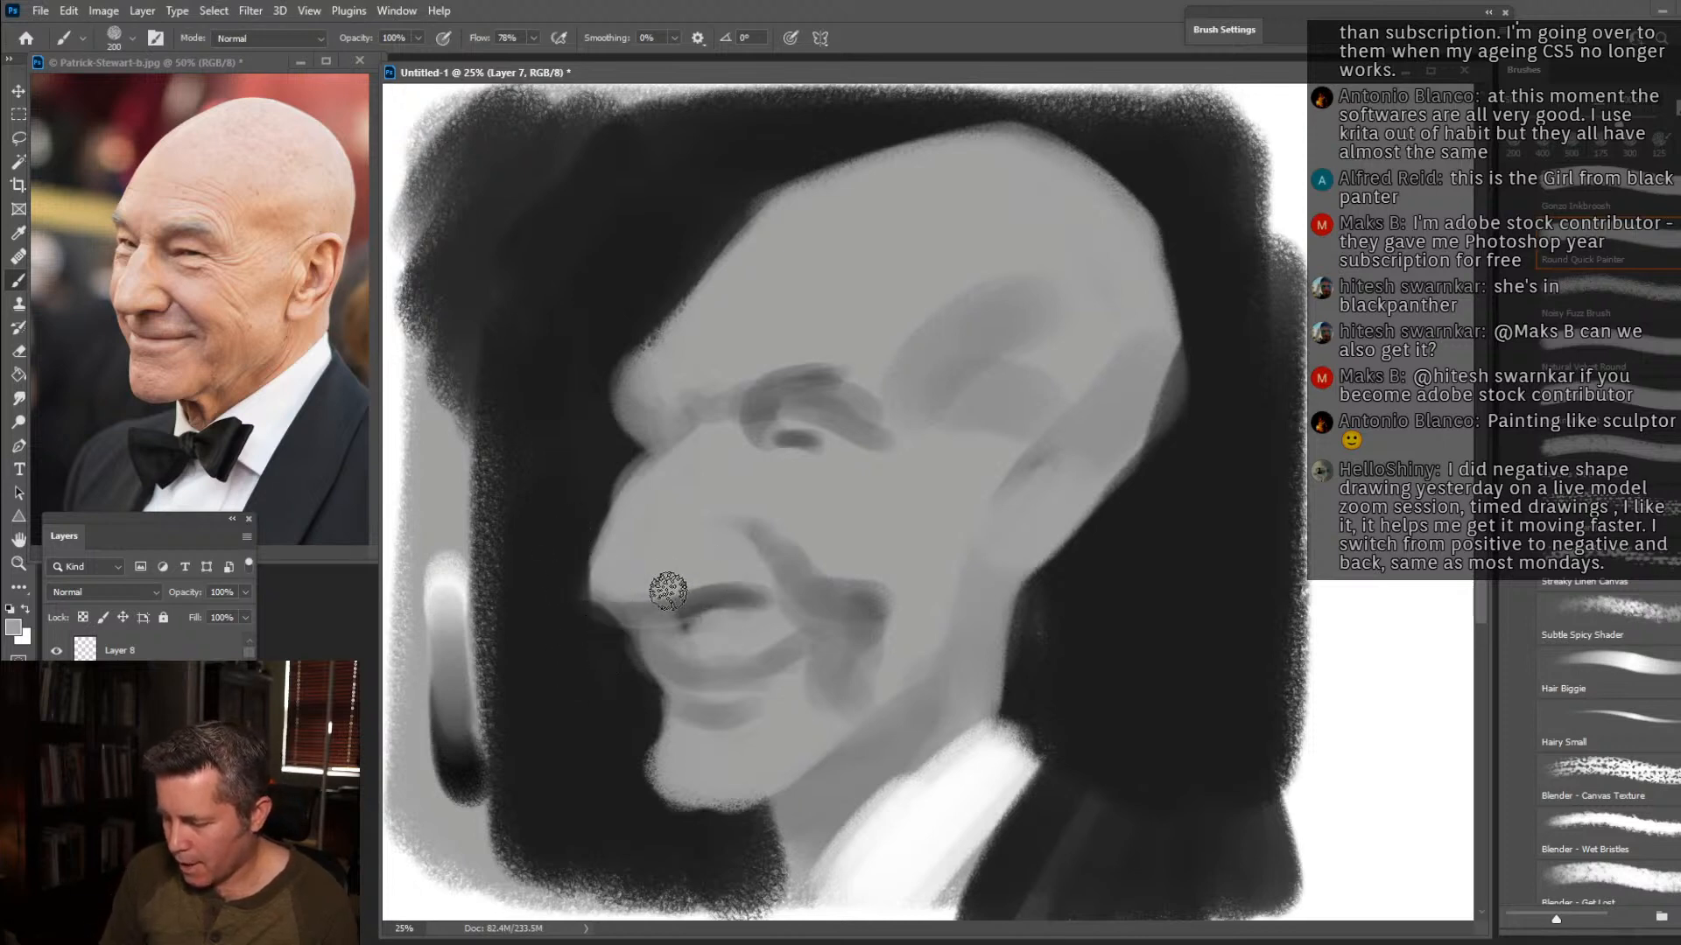
drag(691, 599, 746, 593)
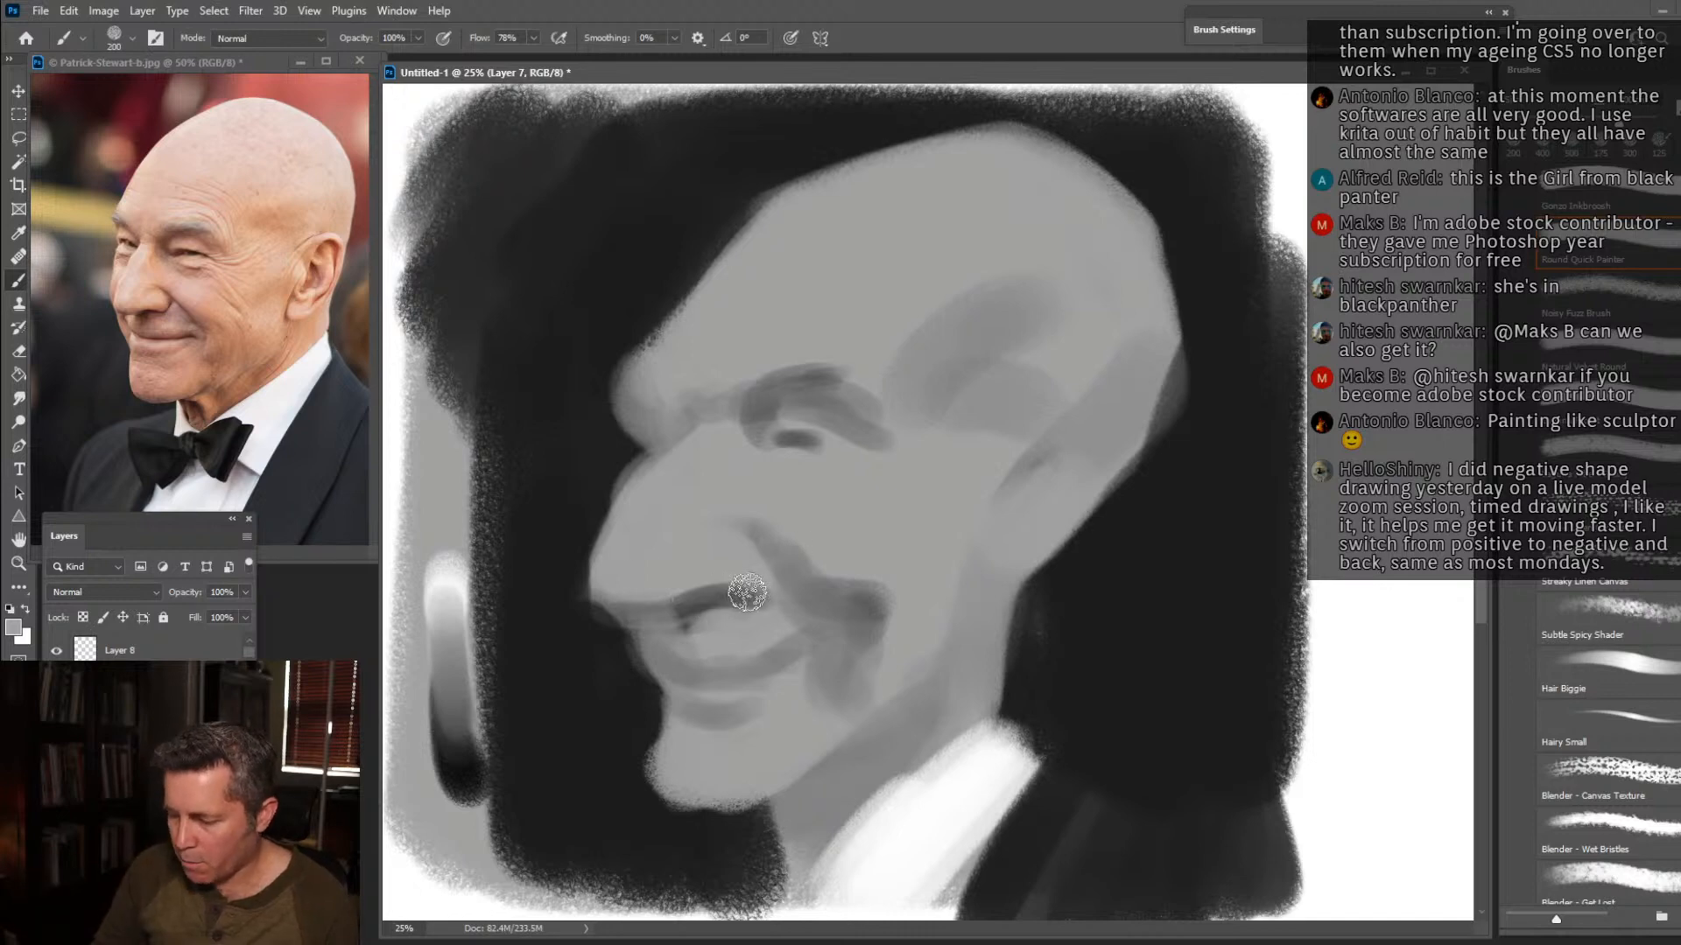
Paint light-grey highlights down the bridge of the nose and across the upper cheek below the near eye.
alt+click(447, 577)
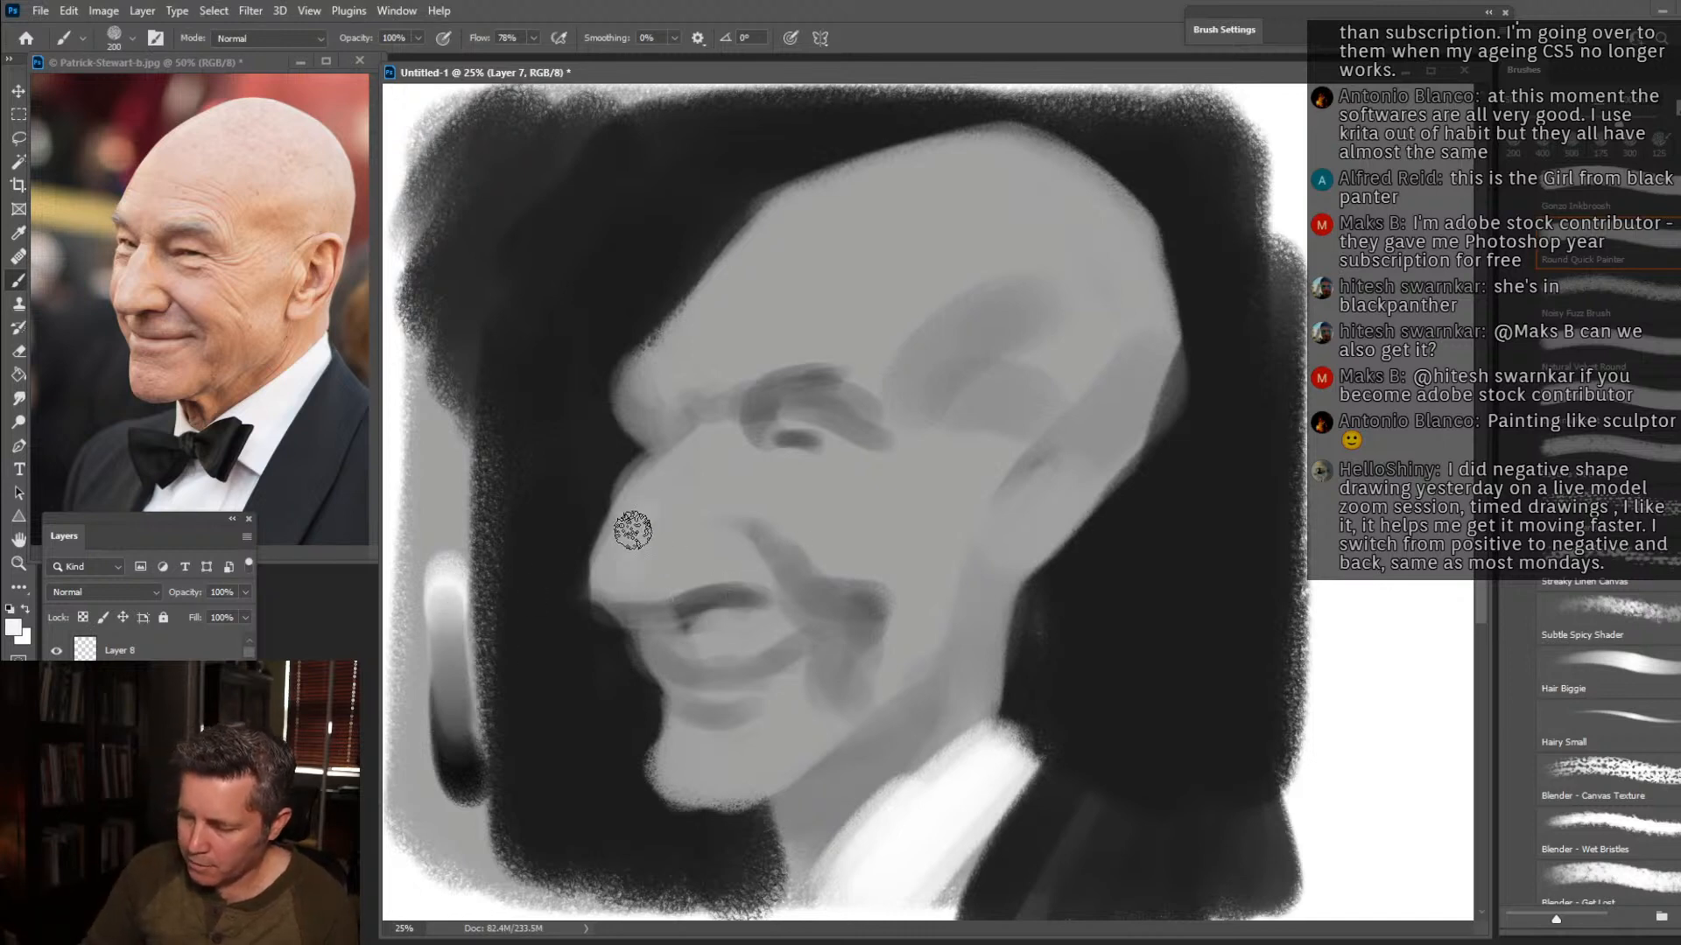
alt+click(618, 563)
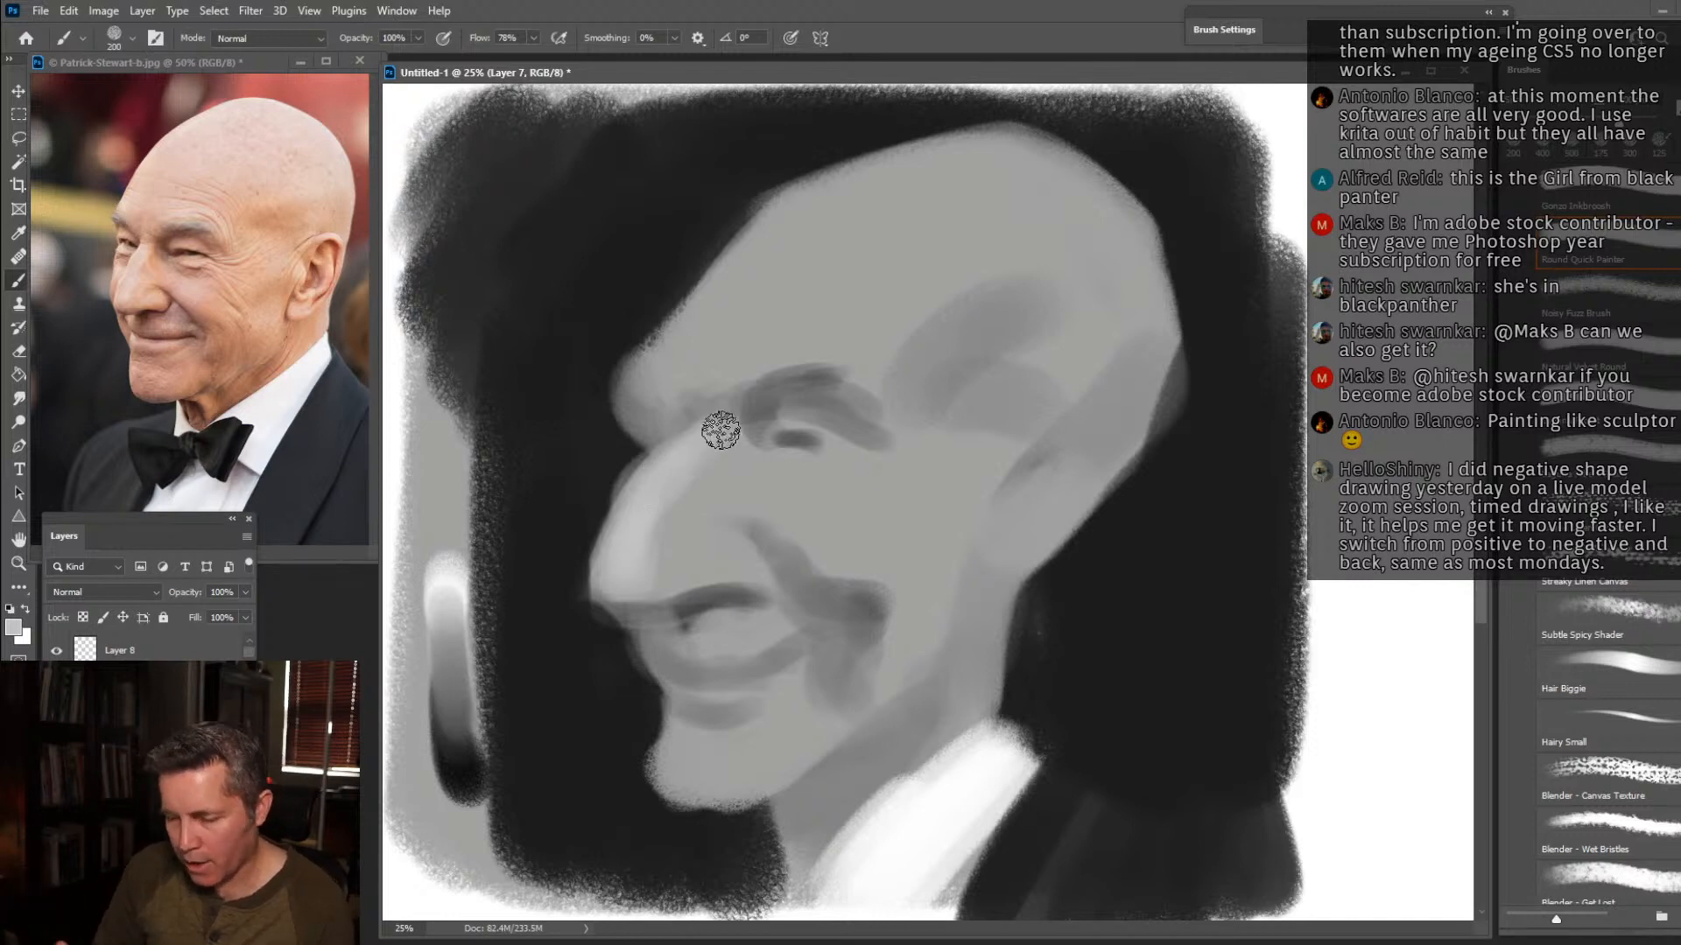
mouse_move(792, 453)
mouse_down()
mouse_move(877, 510)
mouse_move(796, 509)
mouse_move(881, 526)
mouse_move(783, 500)
mouse_move(854, 507)
mouse_up()
key(bracketright)
key(bracketright)
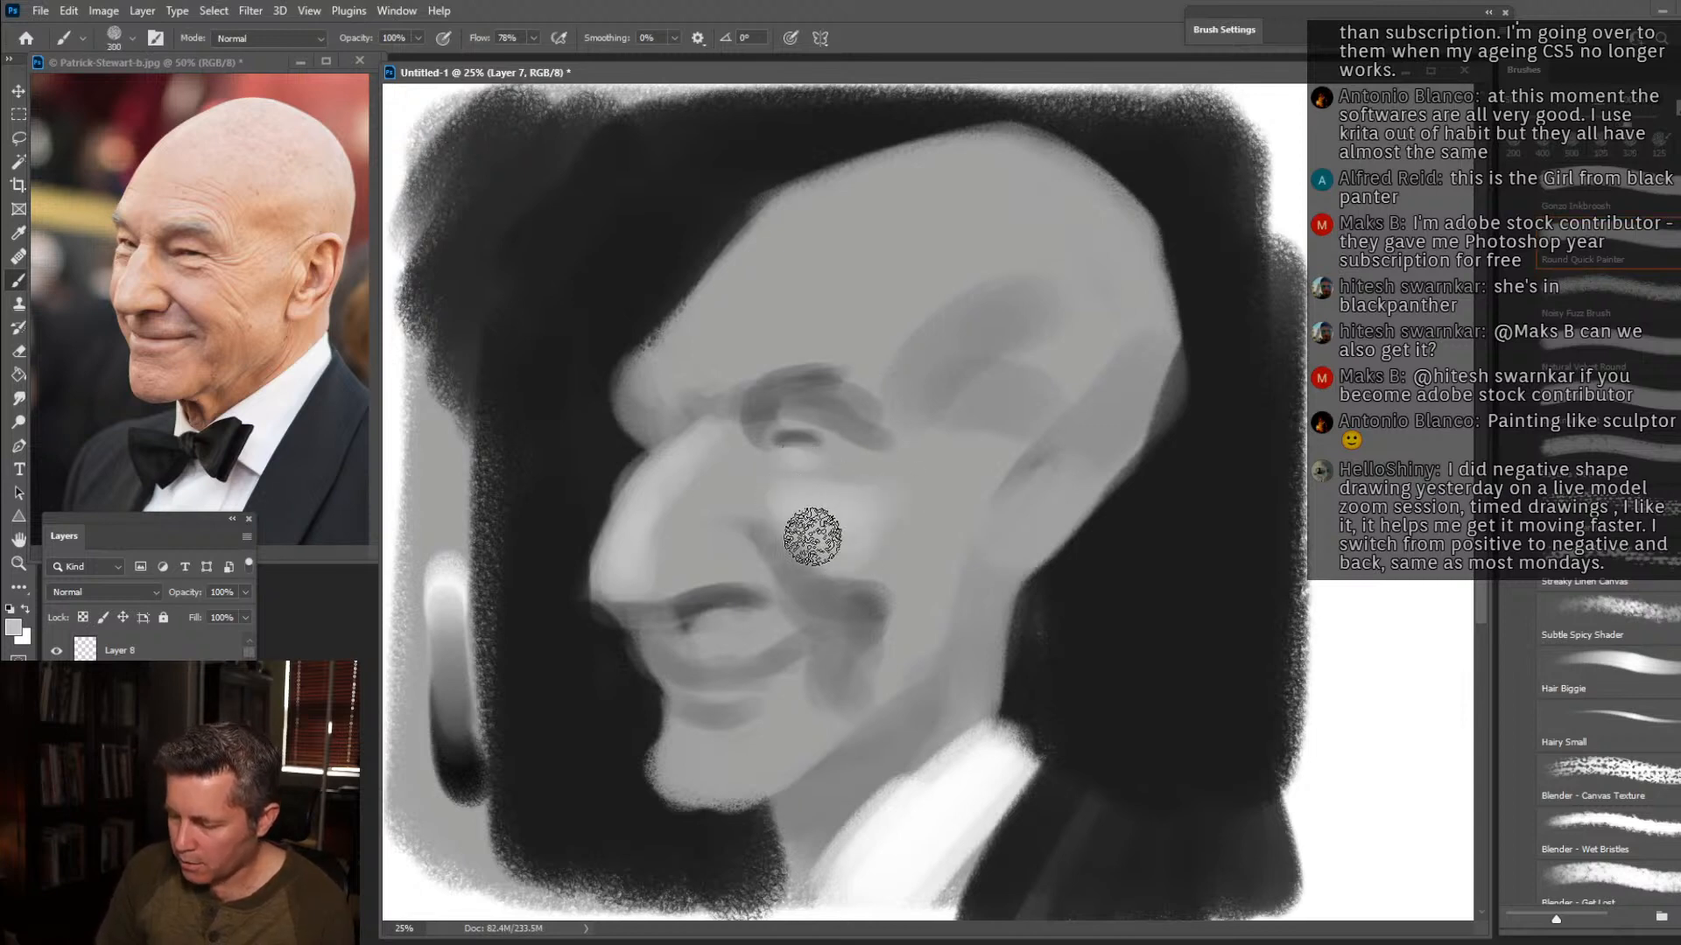
drag(735, 500, 831, 505)
Lighten the forehead and top of the skull in light grey, and paint the light shape of the ear.
mouse_move(870, 353)
mouse_down()
mouse_move(711, 341)
mouse_move(950, 295)
mouse_move(897, 218)
mouse_move(1048, 265)
mouse_move(971, 183)
mouse_move(1110, 292)
mouse_move(1034, 183)
mouse_move(1100, 255)
mouse_move(1008, 230)
mouse_move(1044, 382)
mouse_up()
key(bracketright)
key(bracketright)
key(bracketleft)
key(bracketleft)
key(bracketleft)
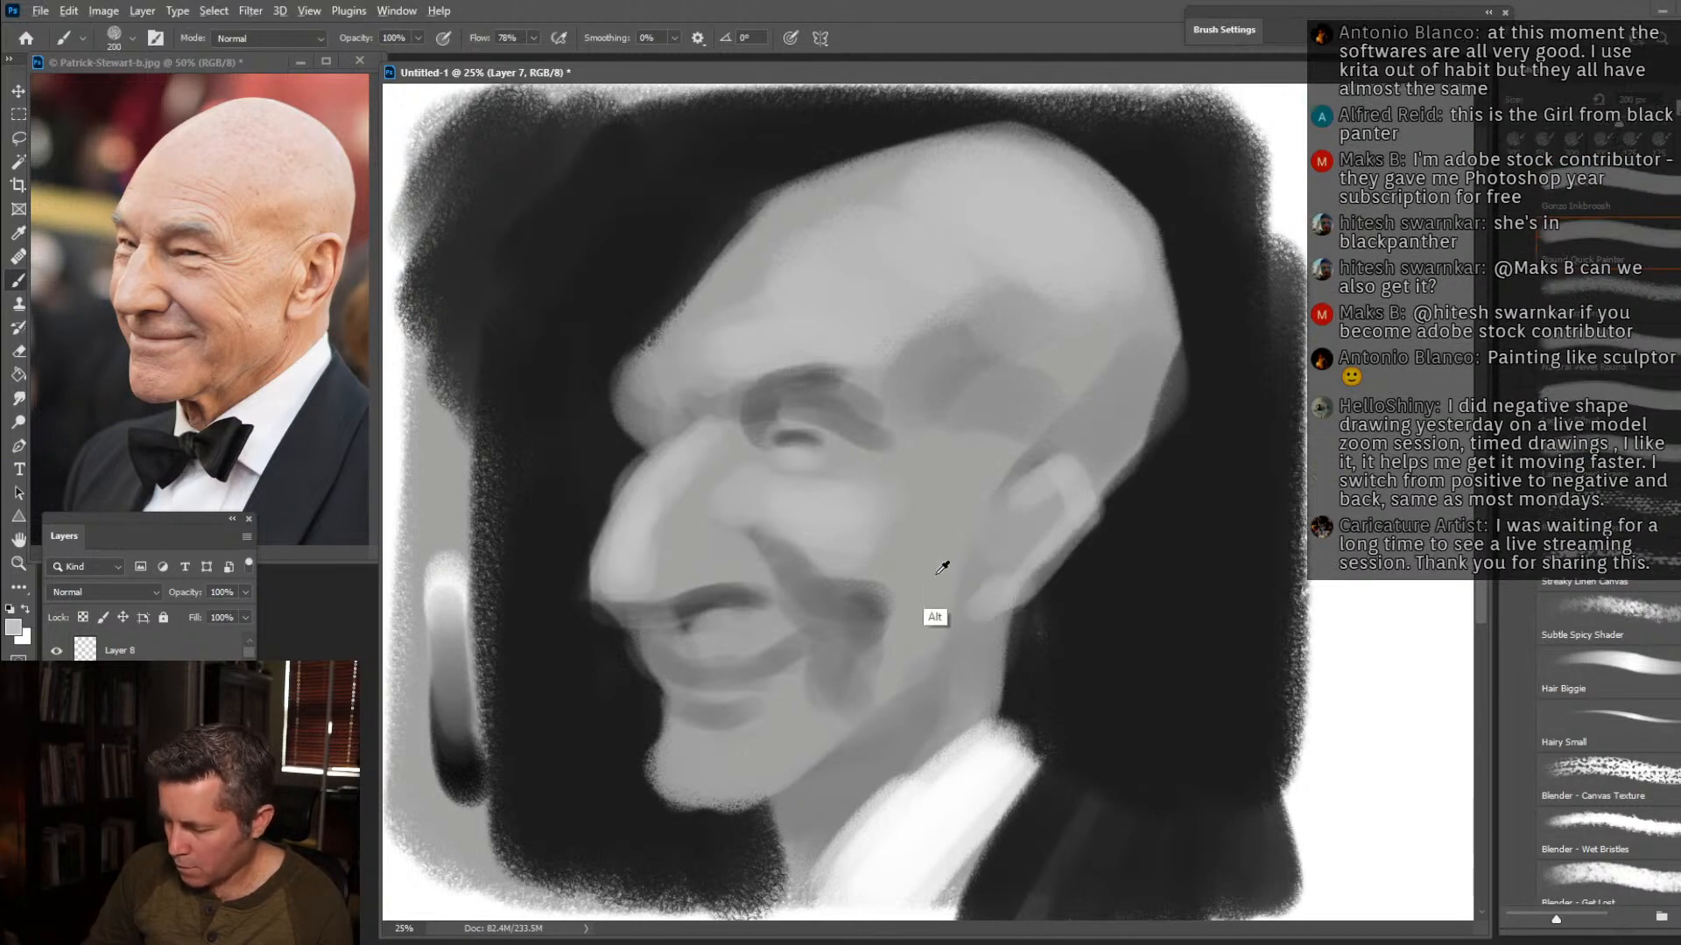
Define the jawline with a darker grey shadow beneath it, and paint the front edge of the shirt collar.
mouse_move(948, 602)
mouse_down()
mouse_move(938, 667)
mouse_move(942, 598)
mouse_move(878, 687)
mouse_move(884, 704)
mouse_move(926, 678)
mouse_move(860, 716)
mouse_up()
drag(938, 667, 758, 788)
alt+click(777, 833)
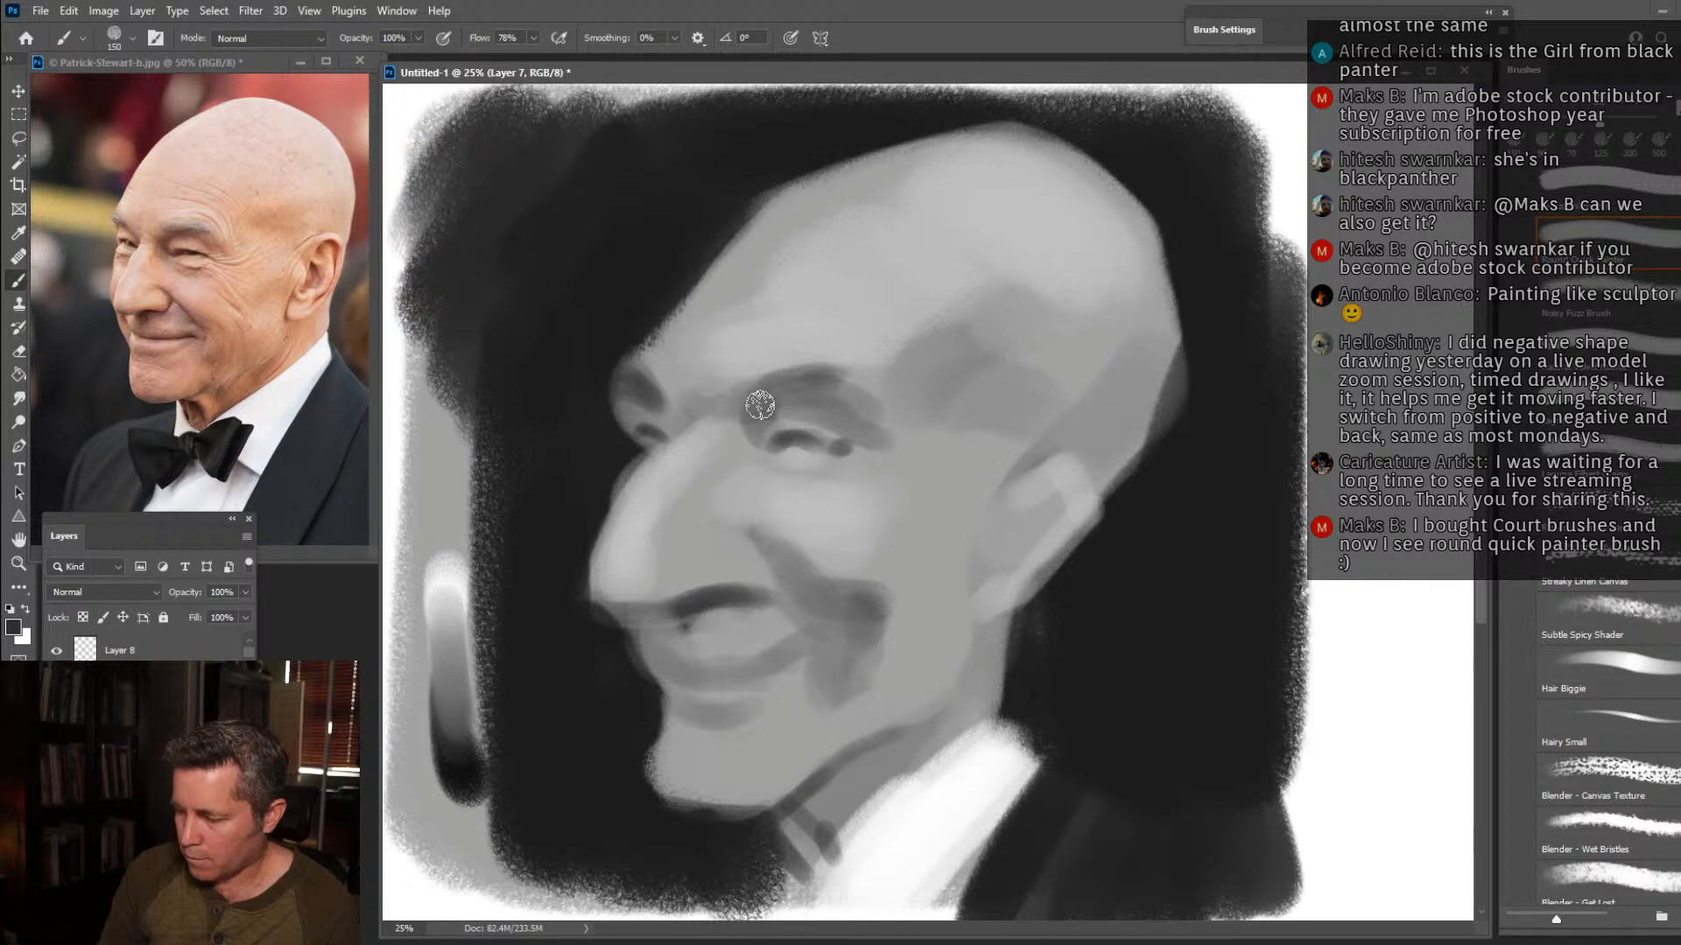
Darken the near eyebrow and the crease above the eye with a smaller brush in dark grey.
drag(780, 380, 823, 370)
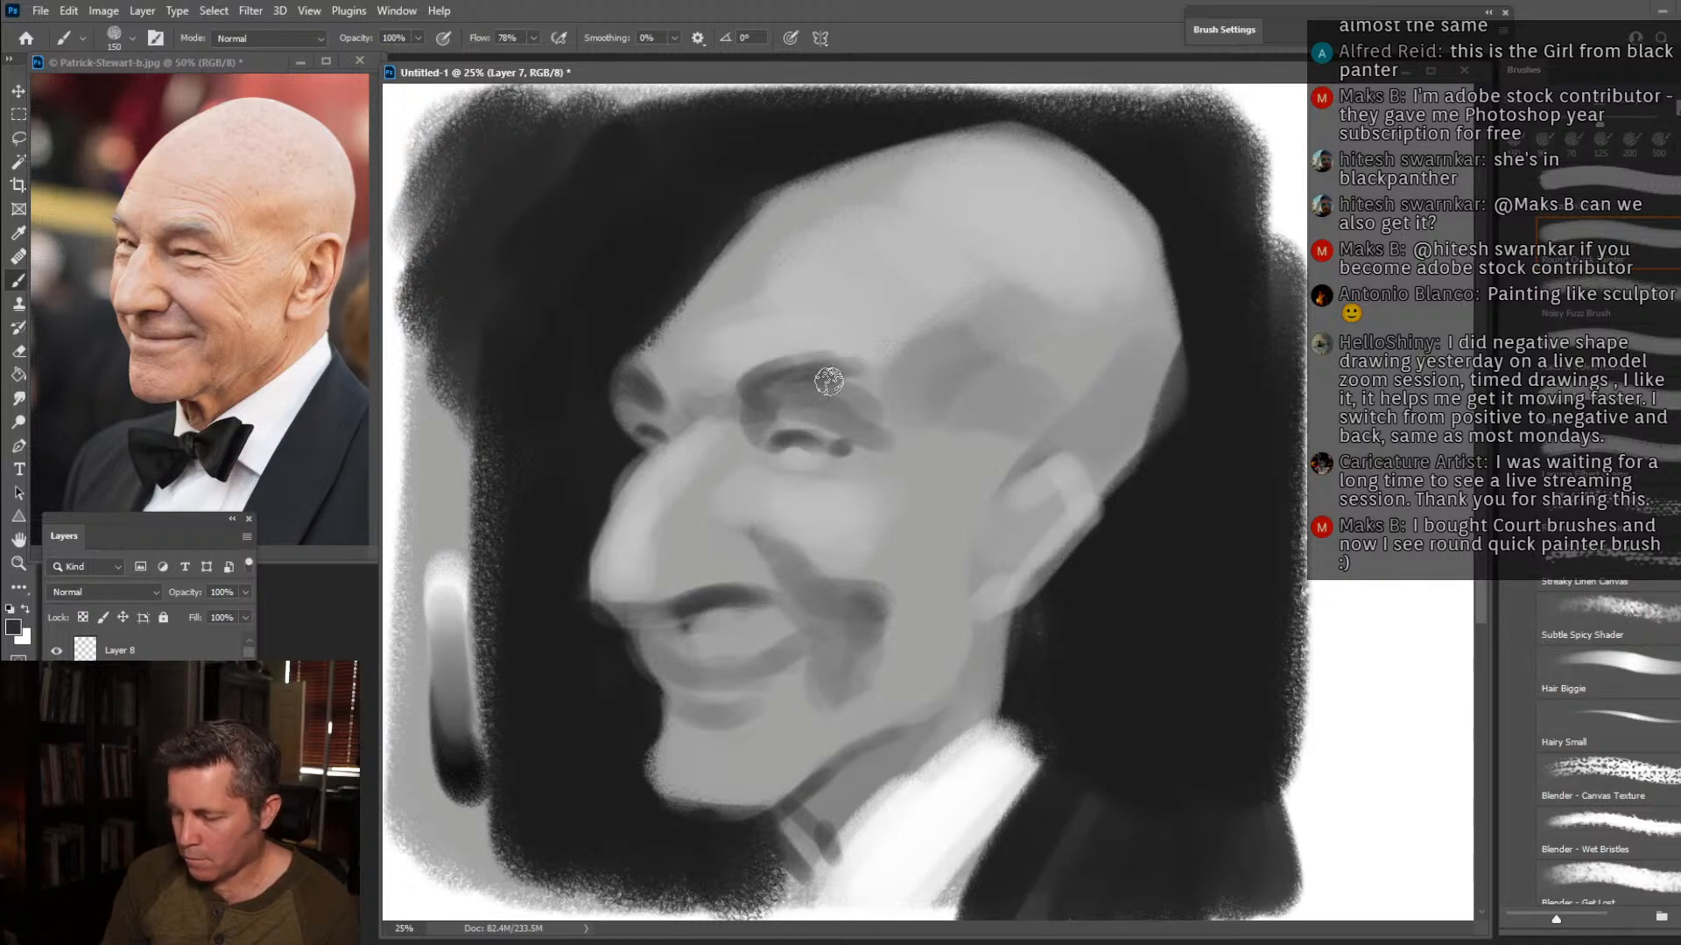
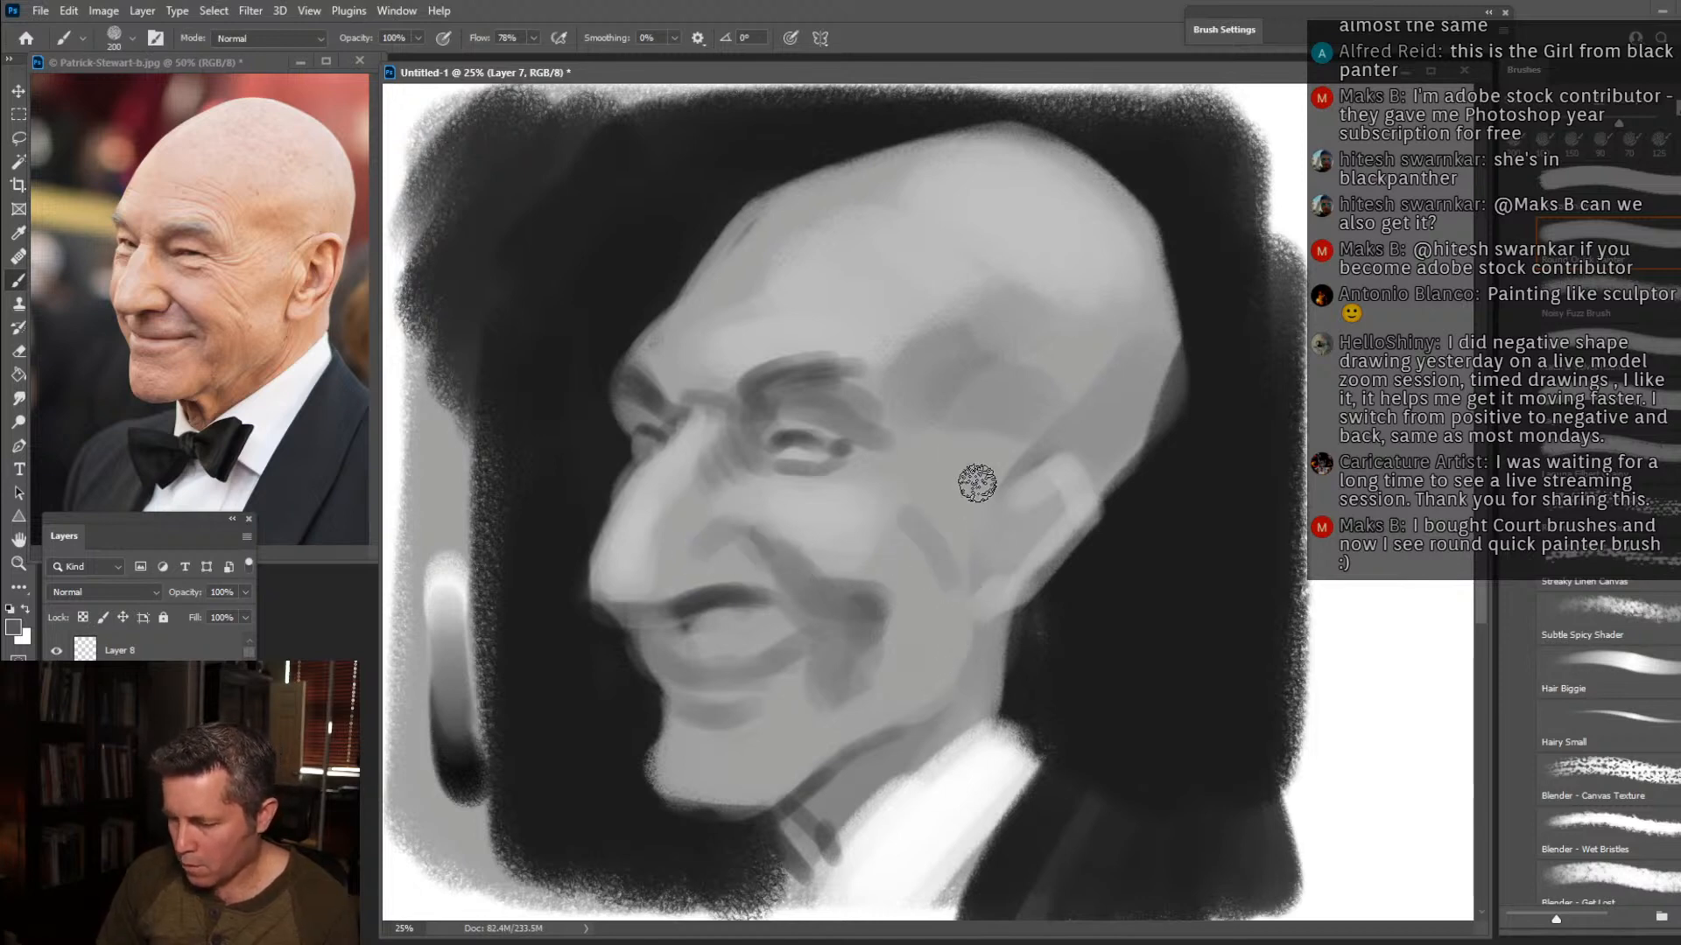
Shade the jaw edge below the ear in mid grey and paint lighter grey over the cheek beneath the smile fold to narrow its shadow.
mouse_move(1012, 547)
mouse_down()
mouse_move(1004, 626)
mouse_move(975, 647)
mouse_move(962, 712)
mouse_move(877, 731)
mouse_up()
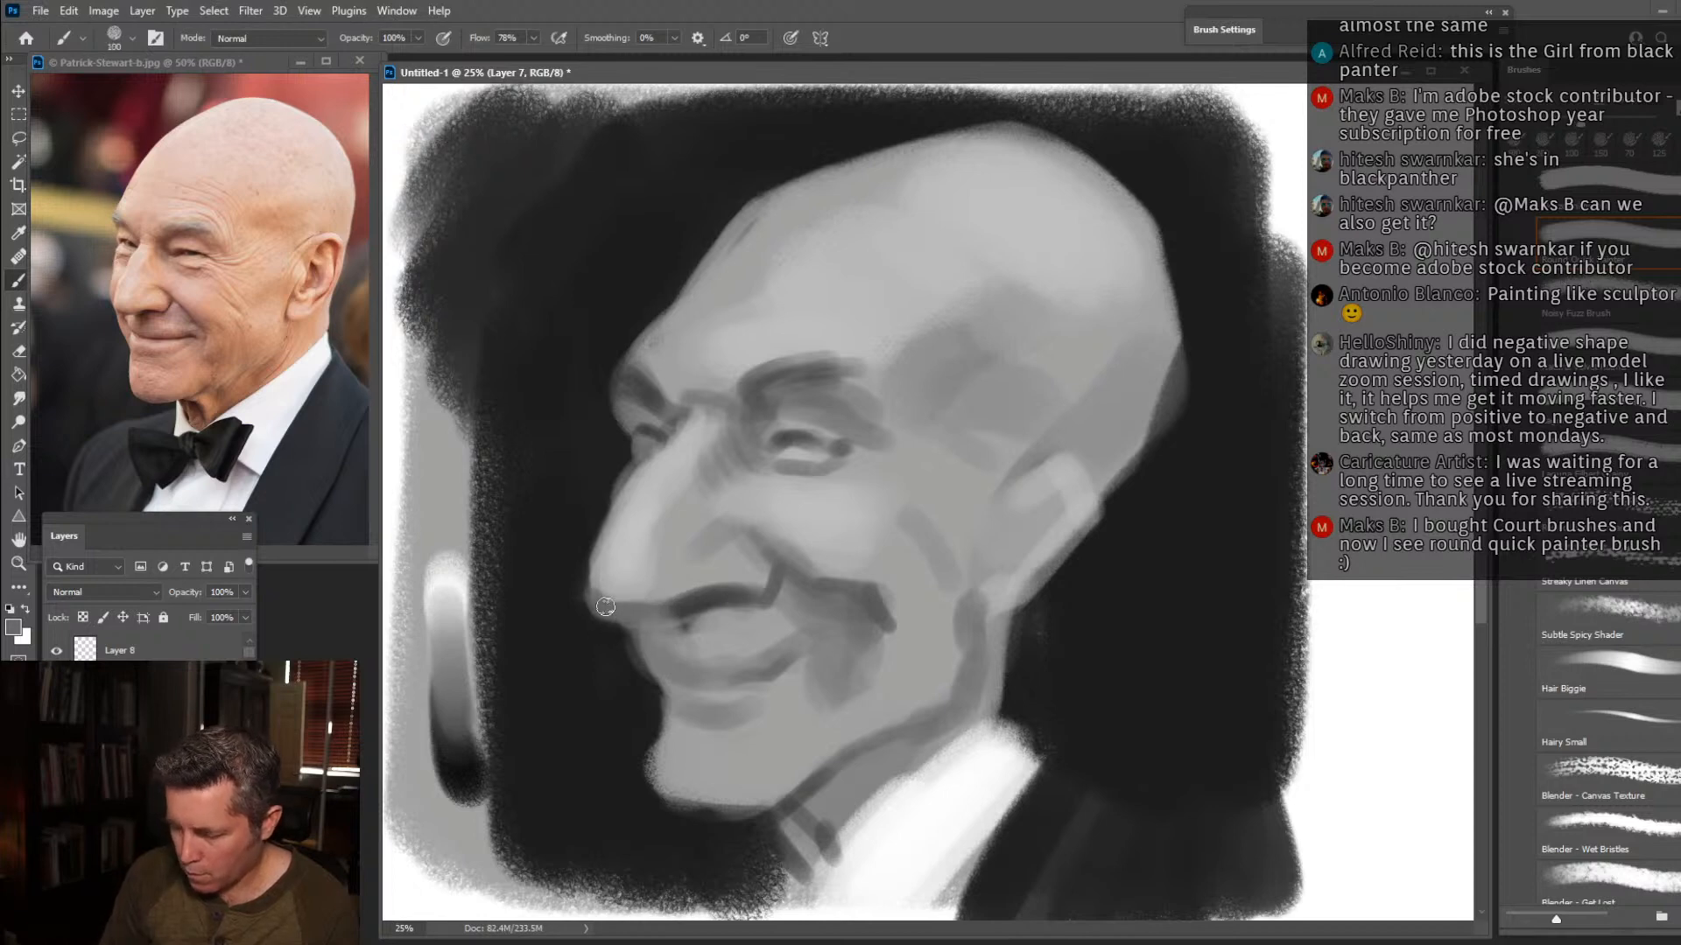
key(bracketright)
key(bracketright)
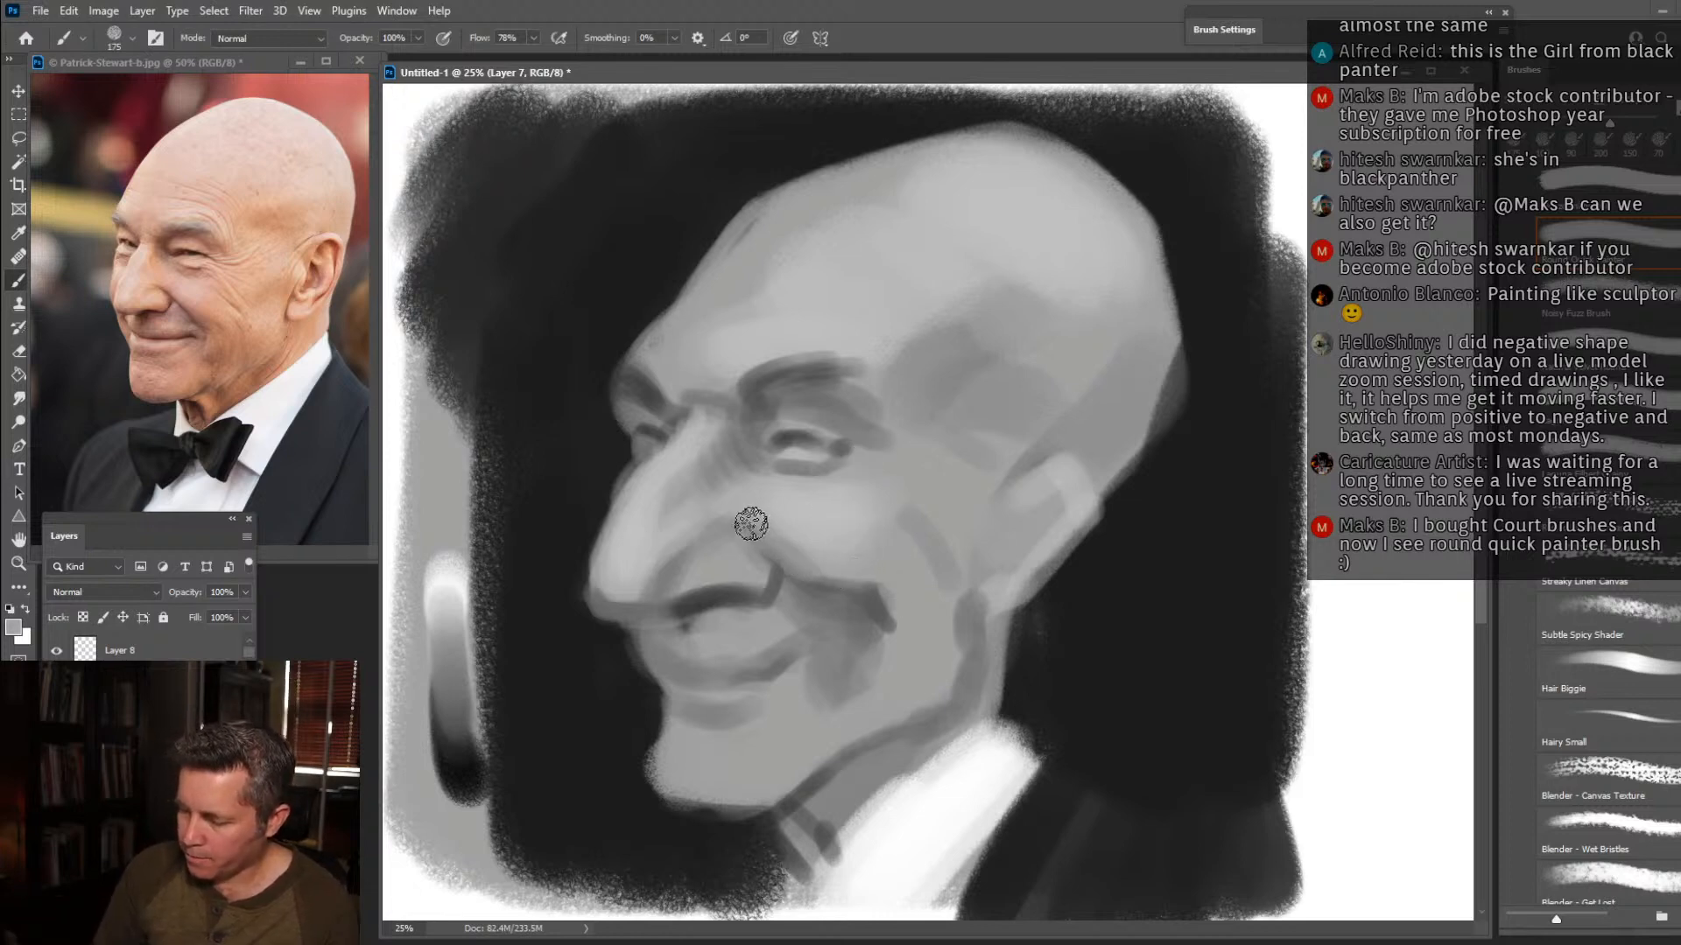
alt+click(813, 601)
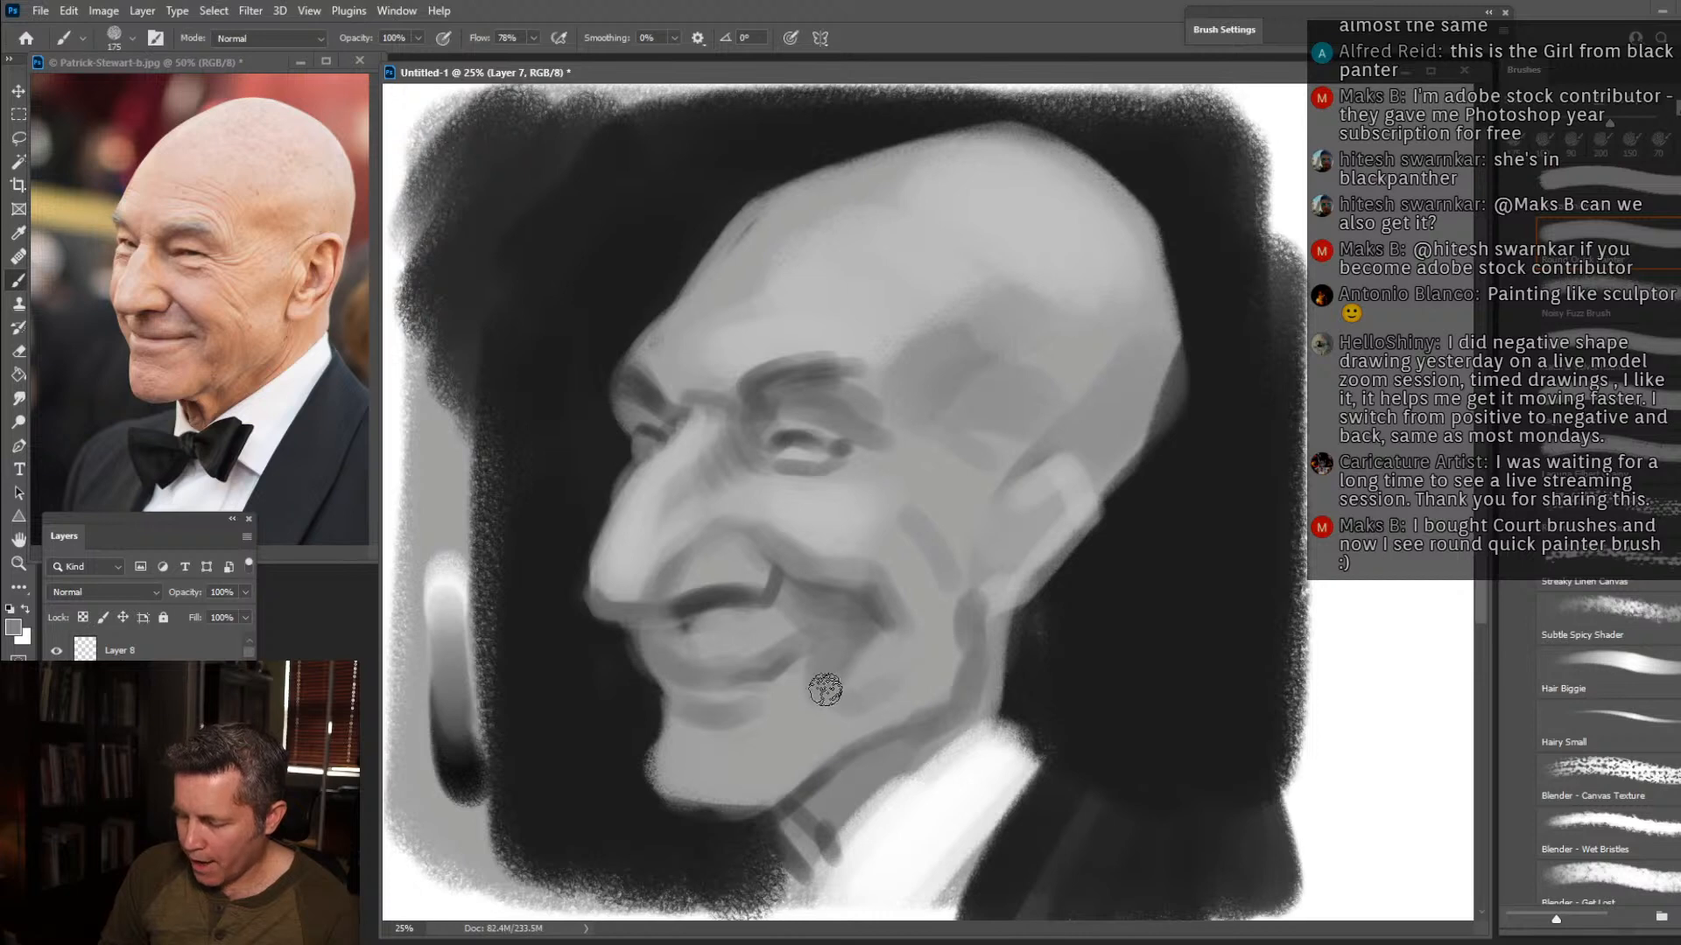
key(alt)
alt+click(834, 734)
drag(855, 734, 793, 791)
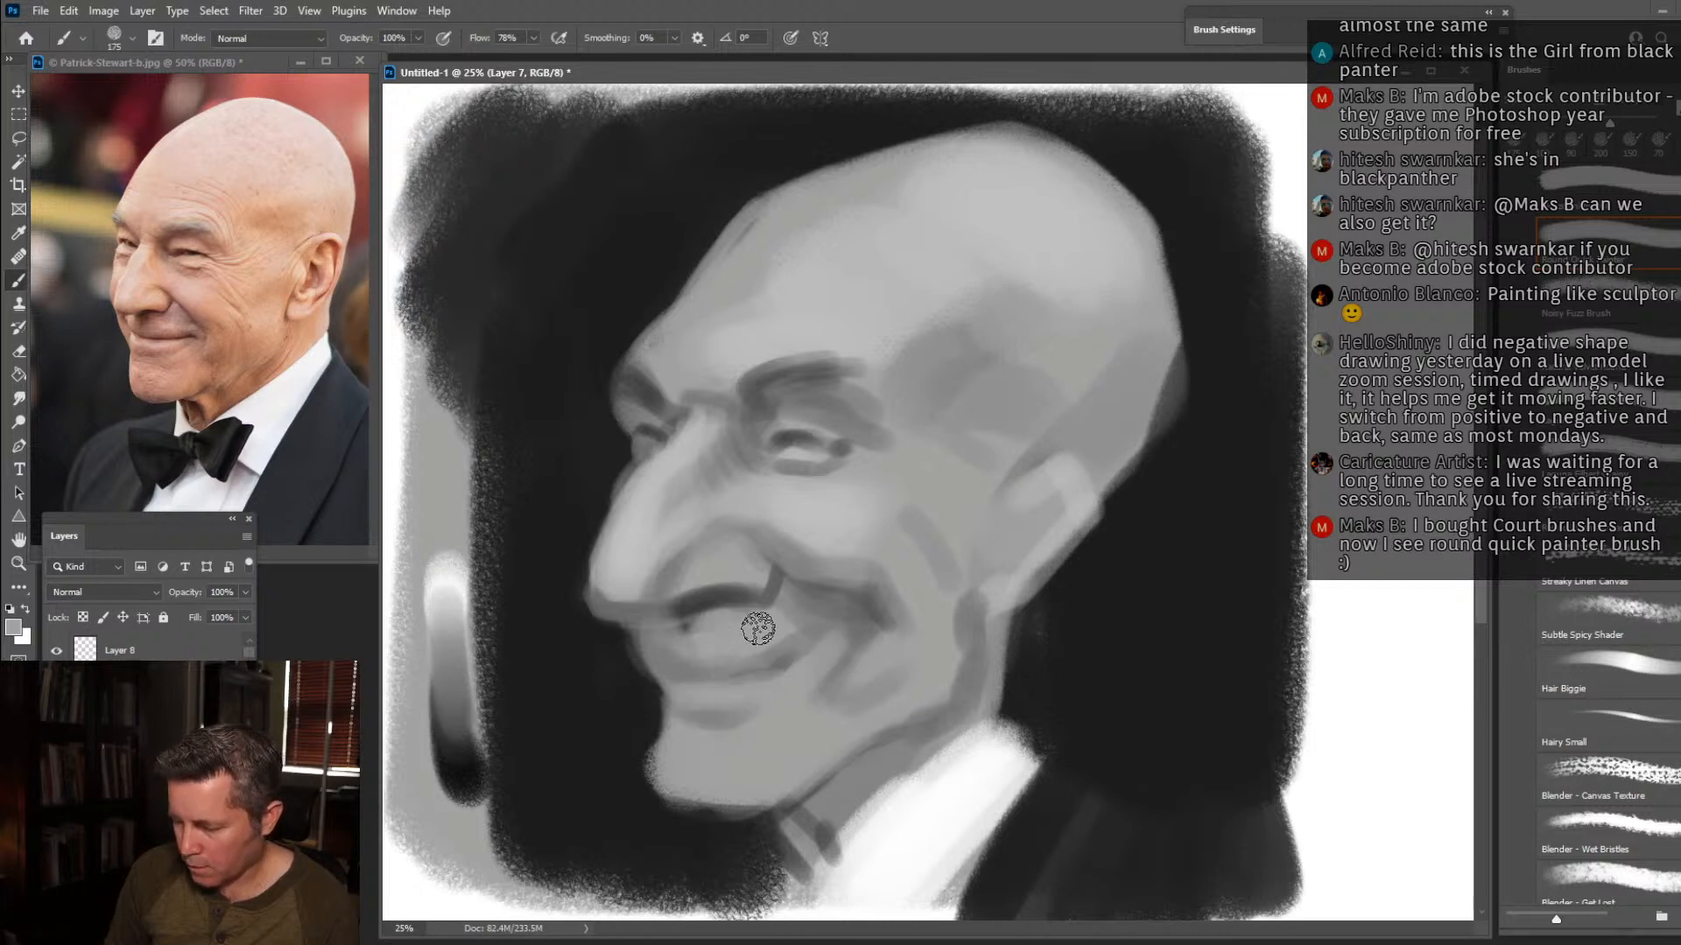
Lighten the upper lip area beside the smile and shade the patch below the nostril with mid grey.
mouse_move(749, 616)
mouse_down()
mouse_move(699, 606)
mouse_move(677, 627)
mouse_move(690, 618)
mouse_move(701, 668)
mouse_up()
alt+click(698, 604)
key(bracketleft)
key(bracketleft)
key(bracketleft)
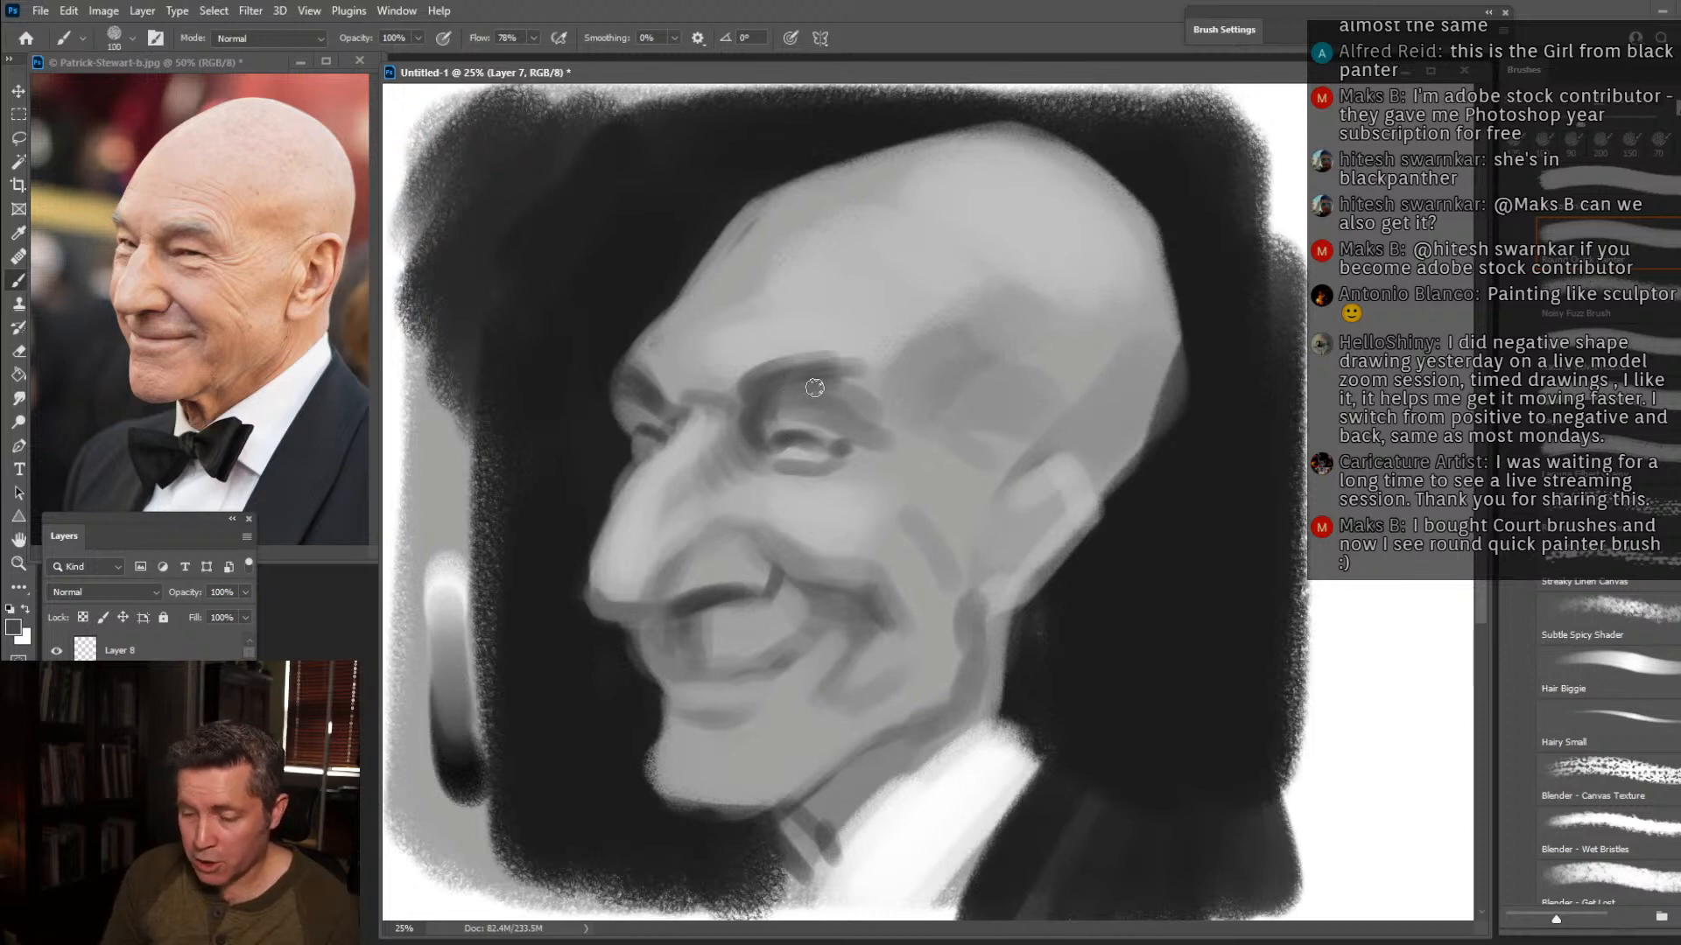
Soften the near eyebrow, lighten the upper eyelid beneath it and extend the shadow at the brow's outer end.
alt+click(771, 353)
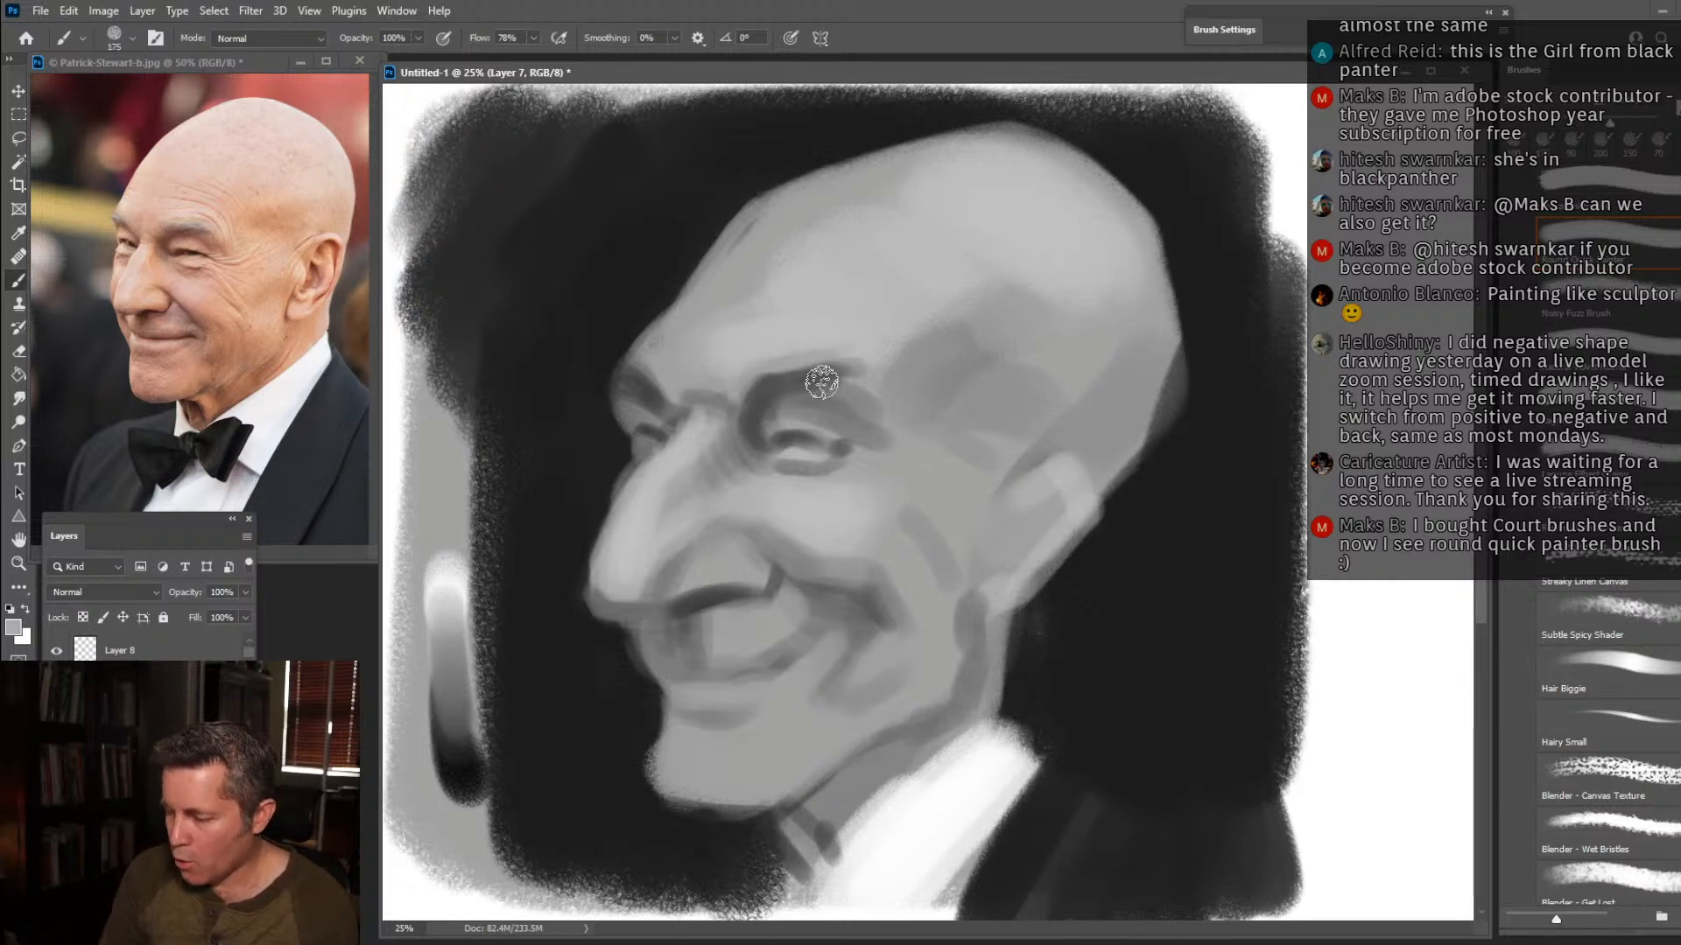
alt+click(796, 387)
key(bracketright)
mouse_move(809, 383)
mouse_down()
mouse_move(897, 401)
mouse_move(841, 386)
mouse_move(878, 423)
mouse_up()
alt+click(874, 451)
key(bracketleft)
key(bracketleft)
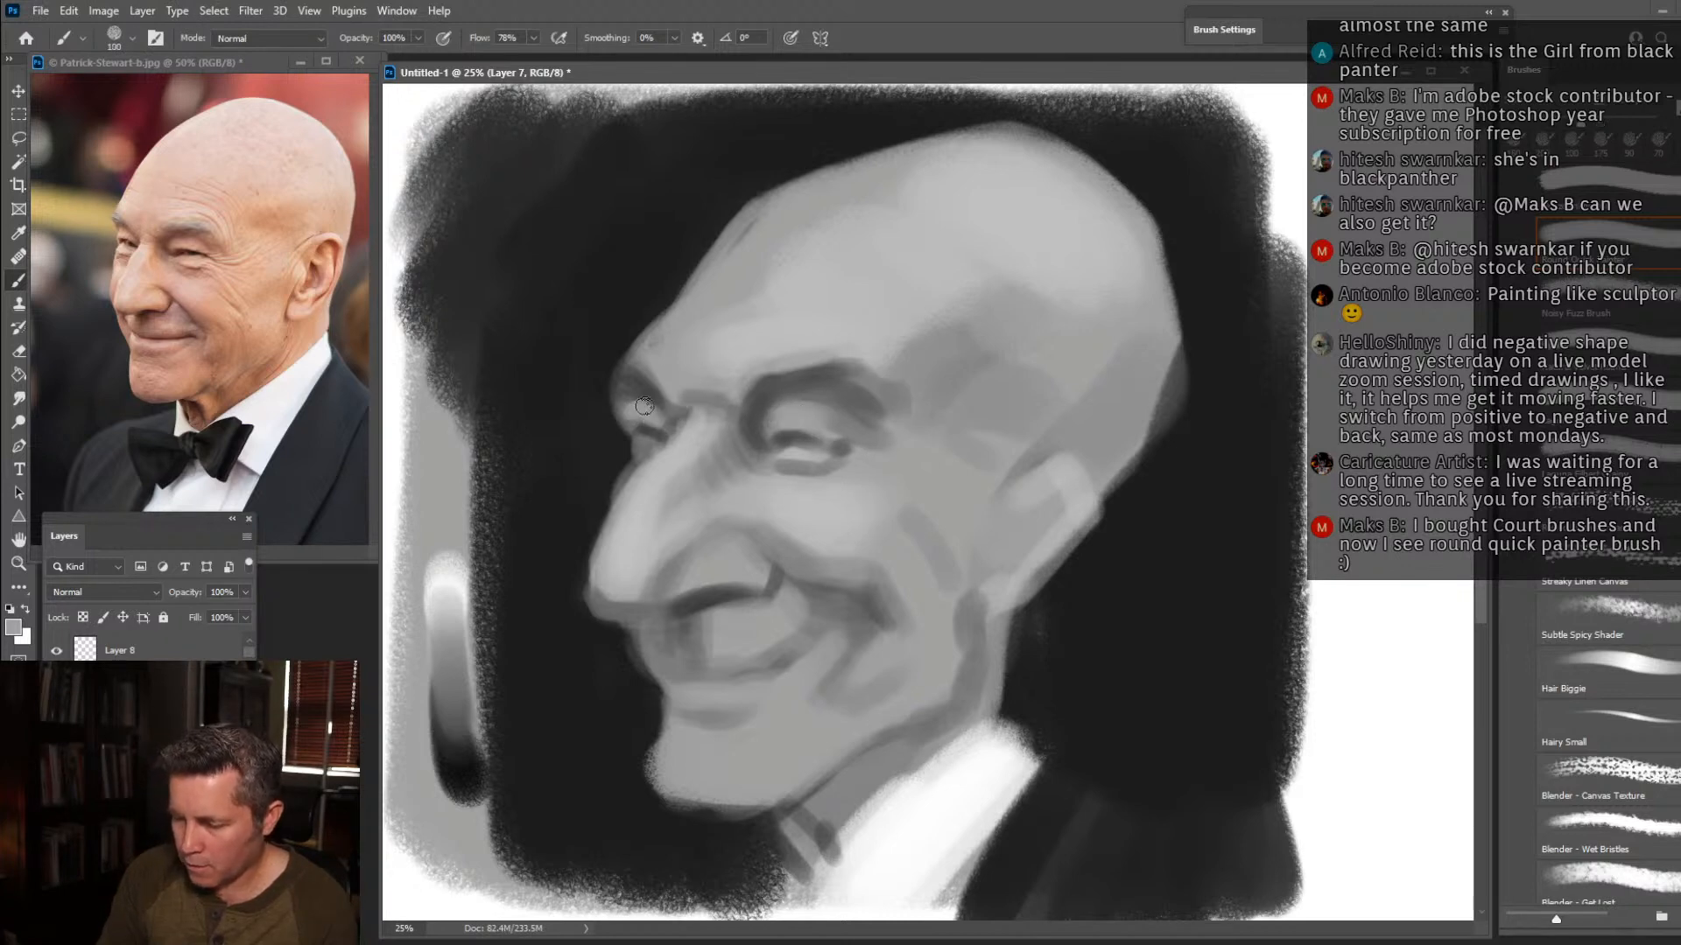
Refine the contour of the far brow, far eye and upper nose against the dark background.
alt+click(617, 465)
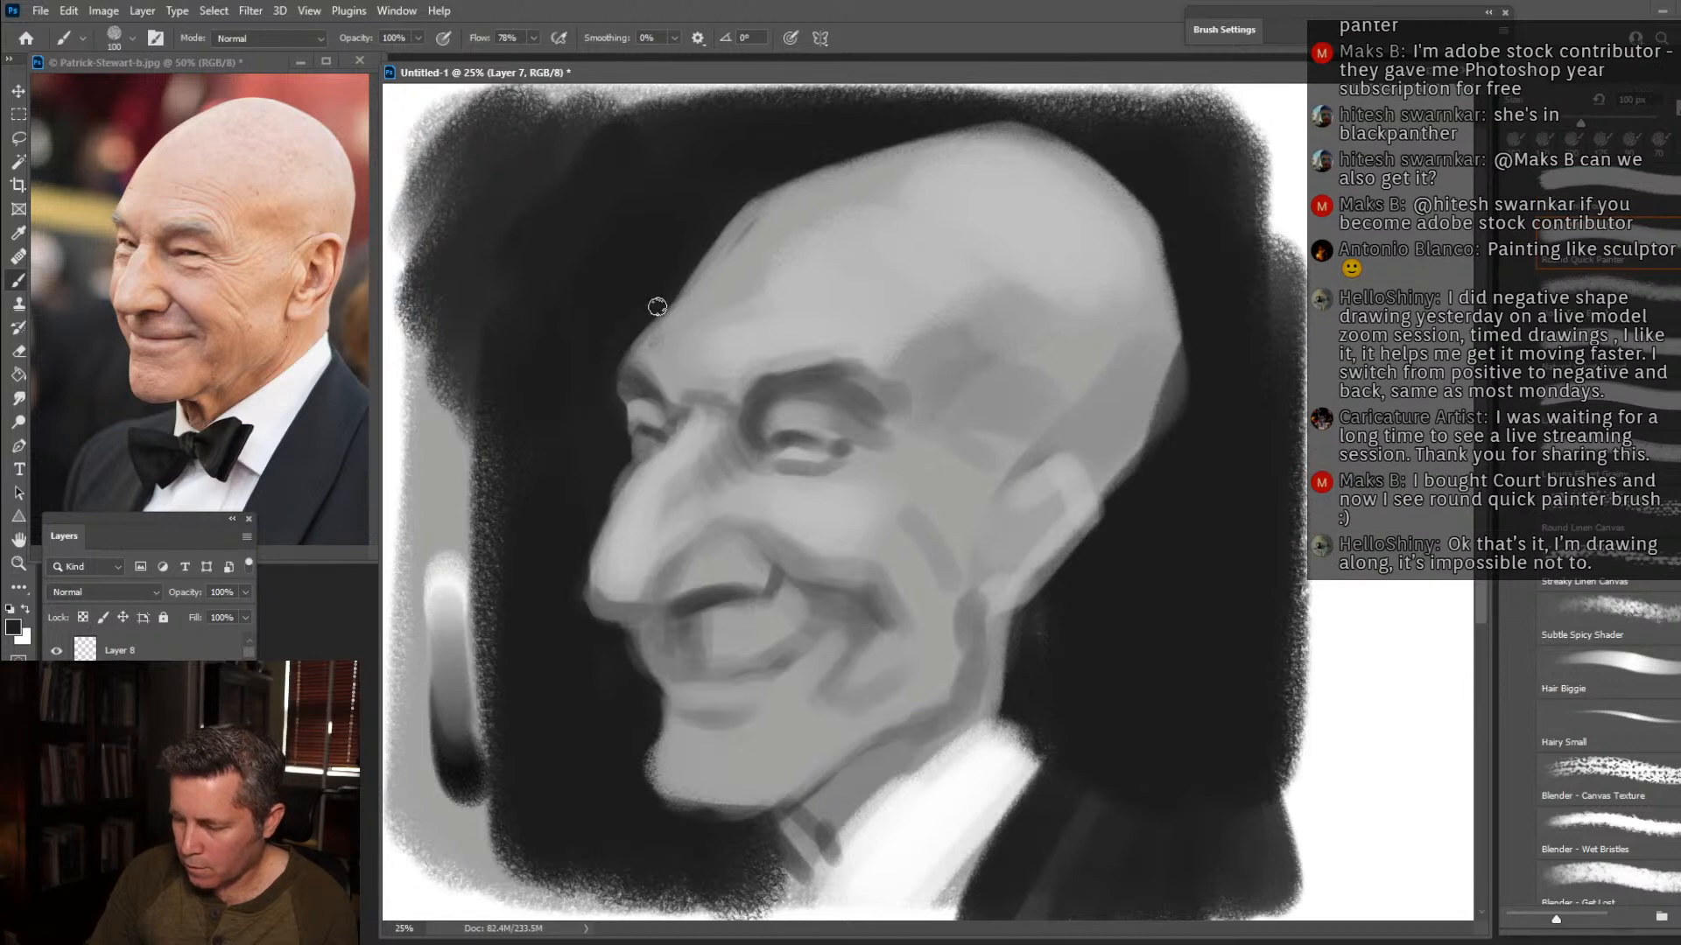
alt+click(643, 449)
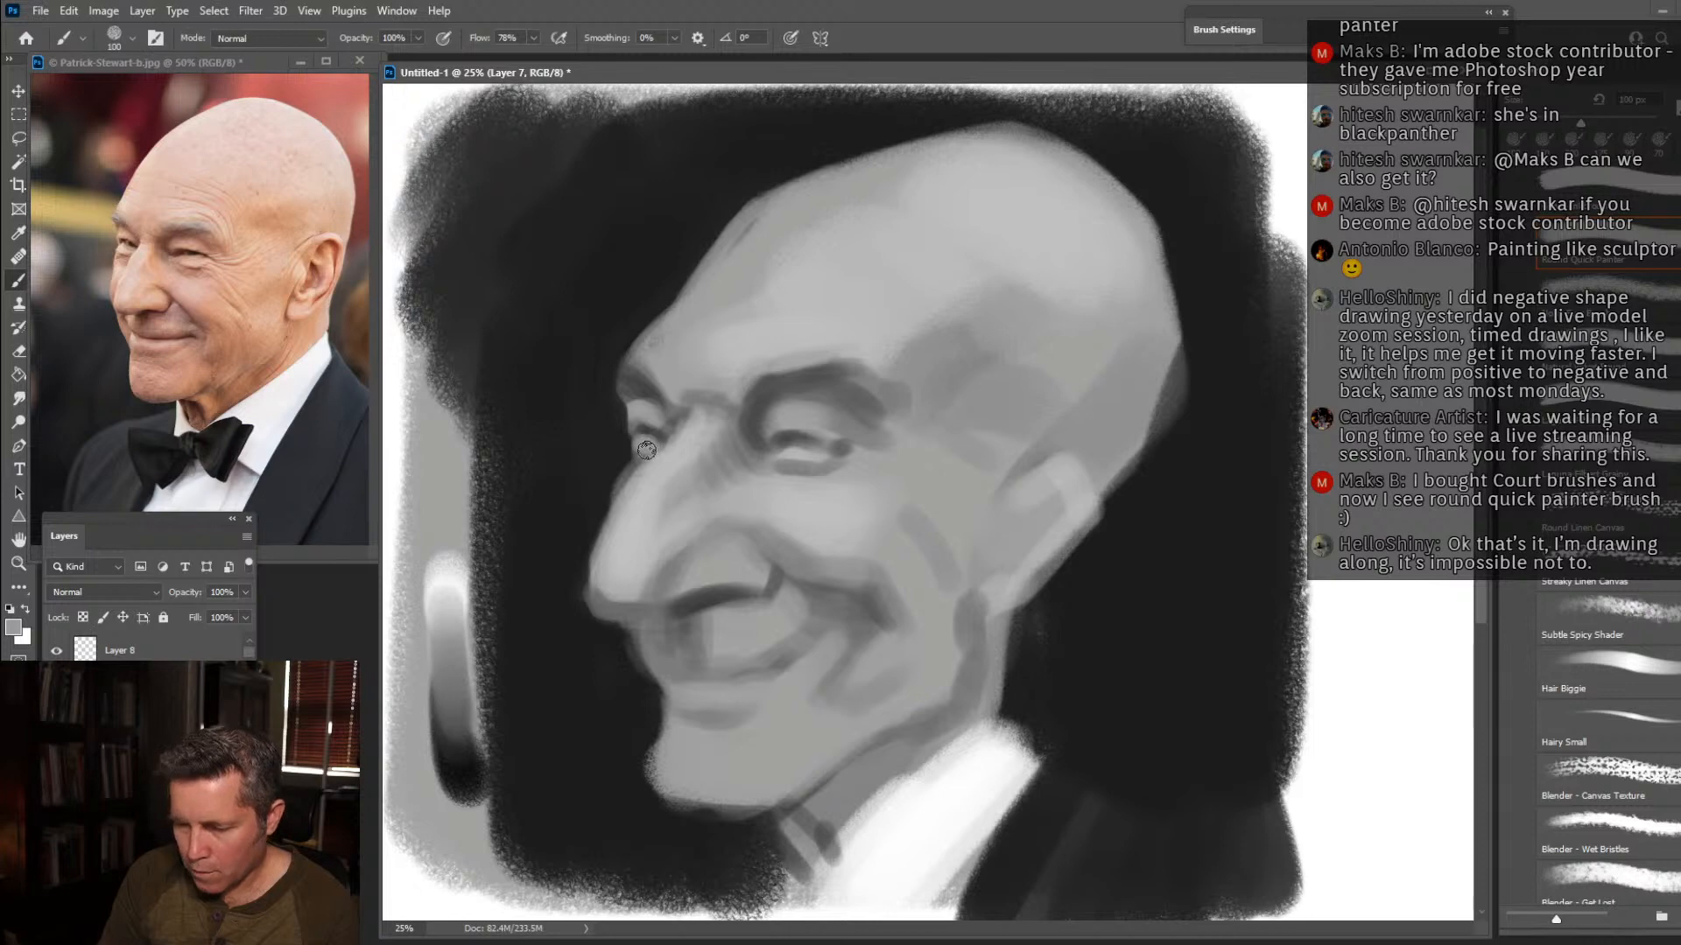
alt+click(602, 506)
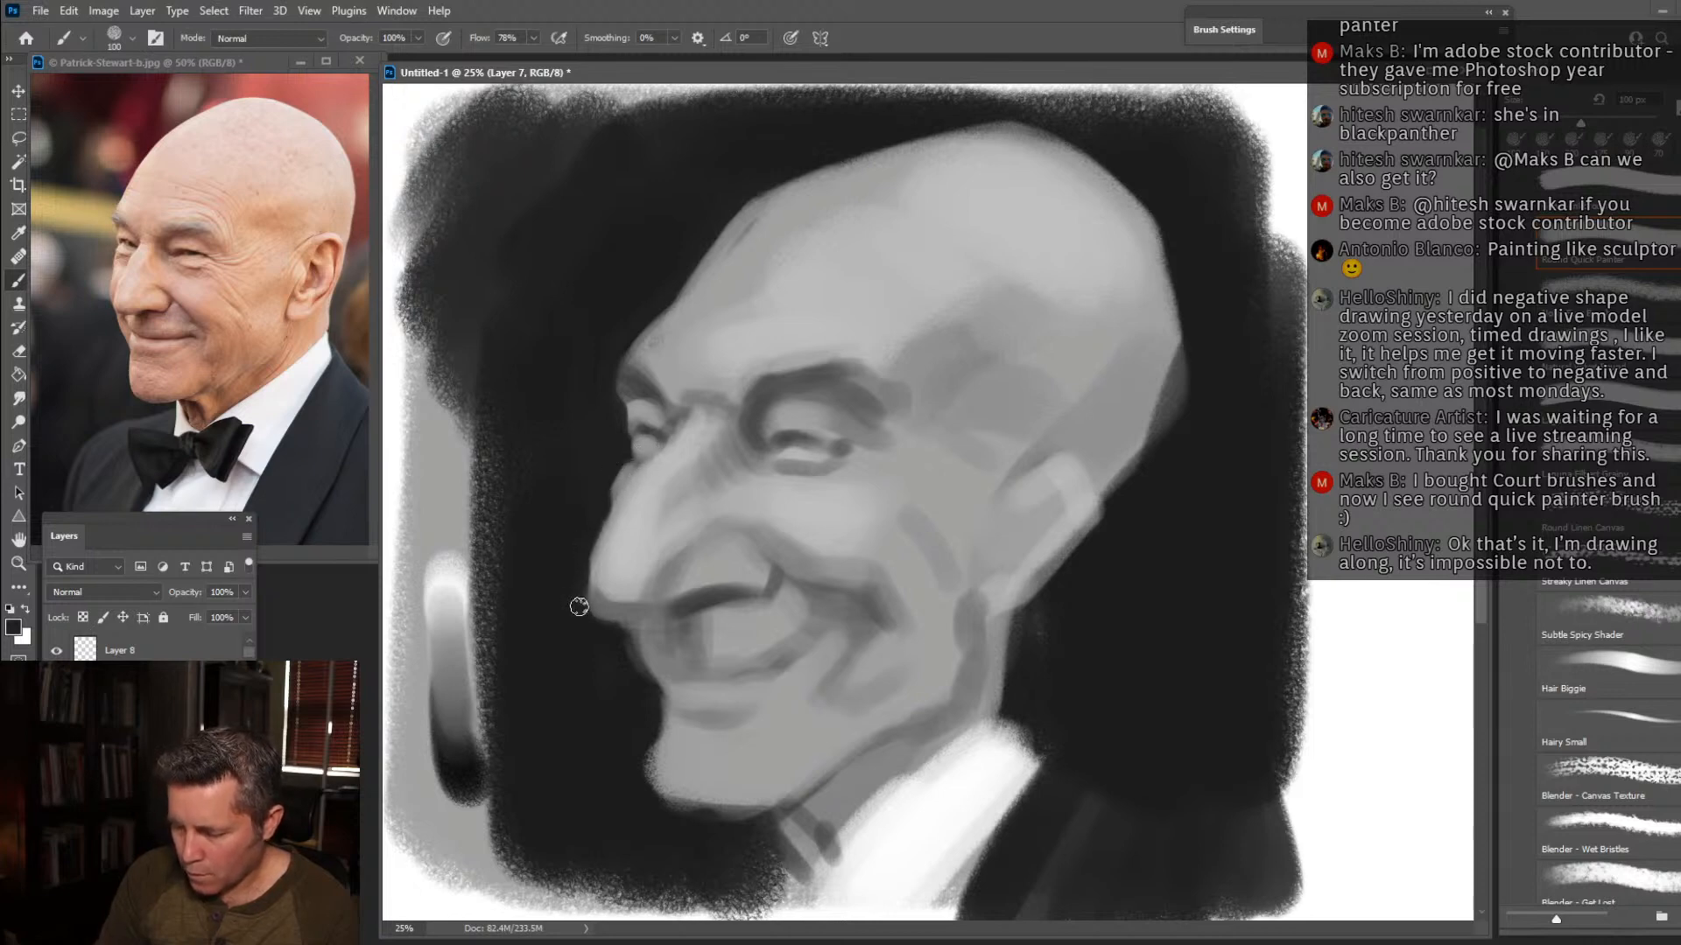
Darken the underside of the nose with a smaller brush and reshape the profile of the far side of the mouth.
alt+click(652, 606)
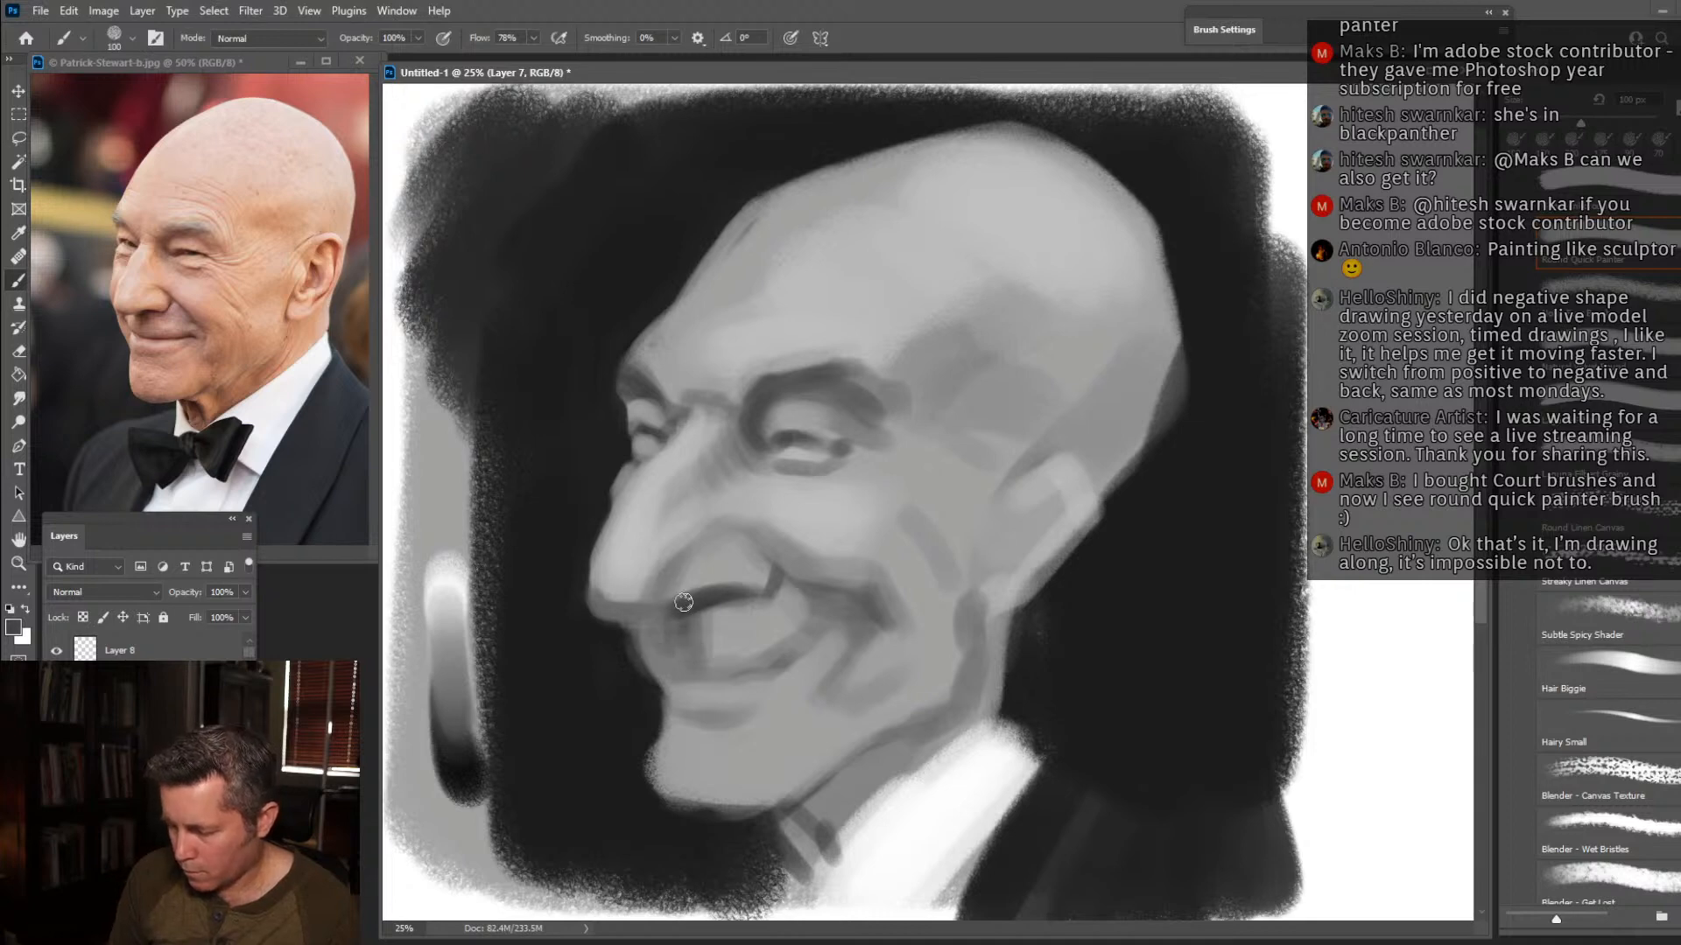
key([)
key([)
key([)
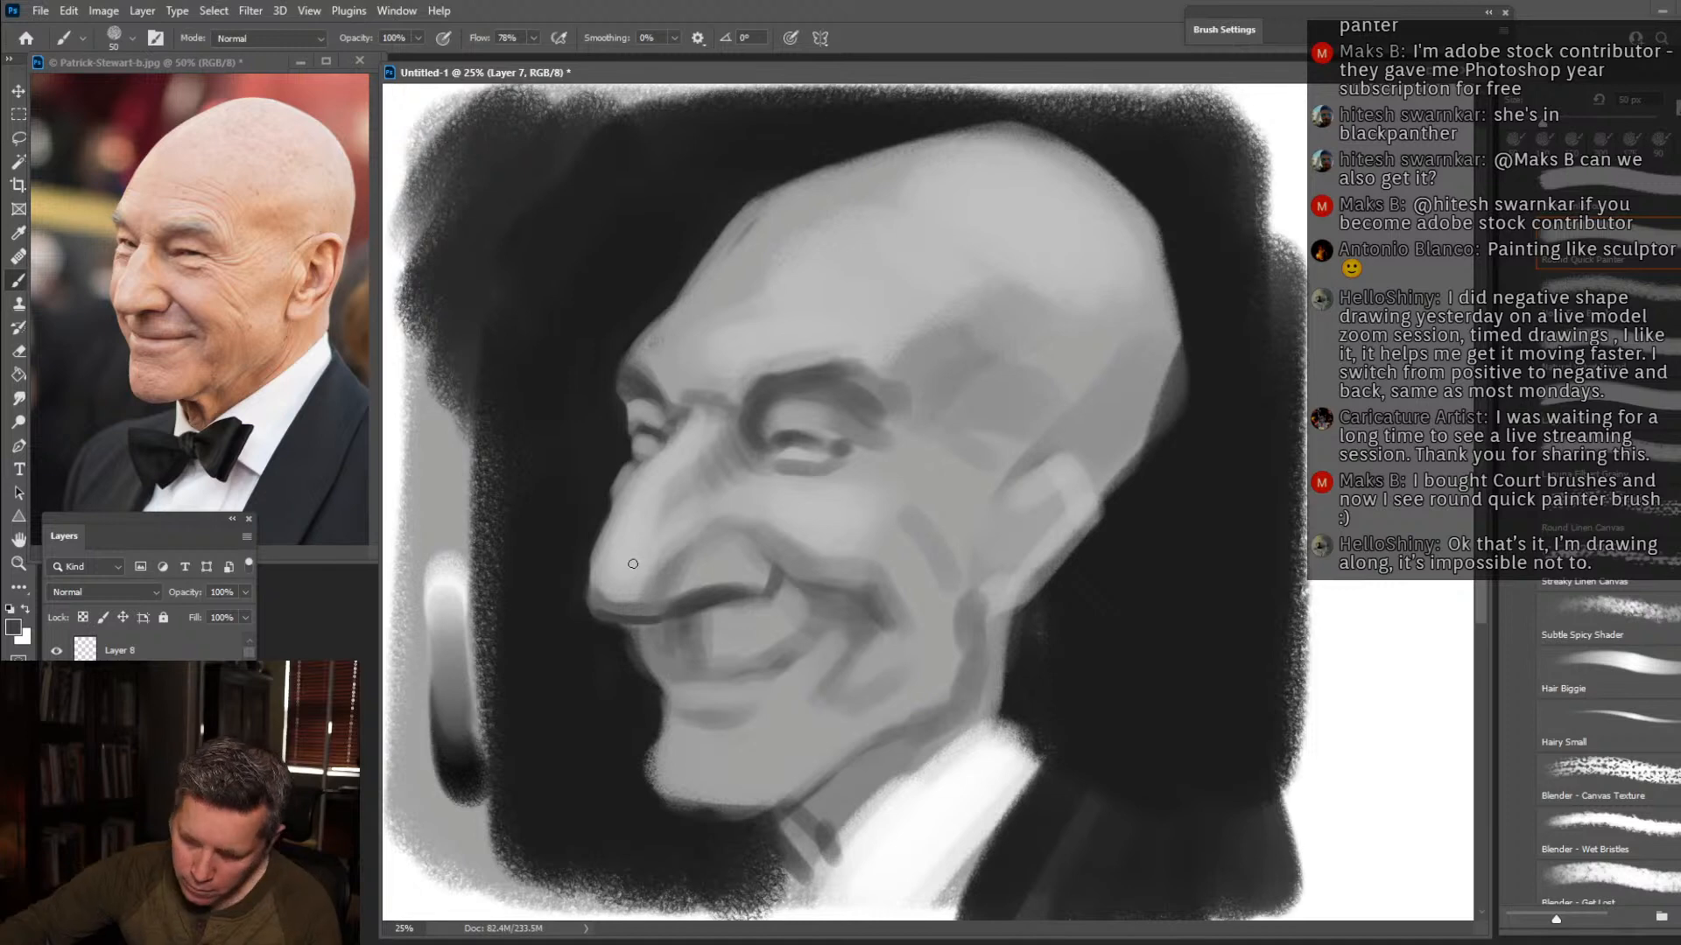
key(])
key(])
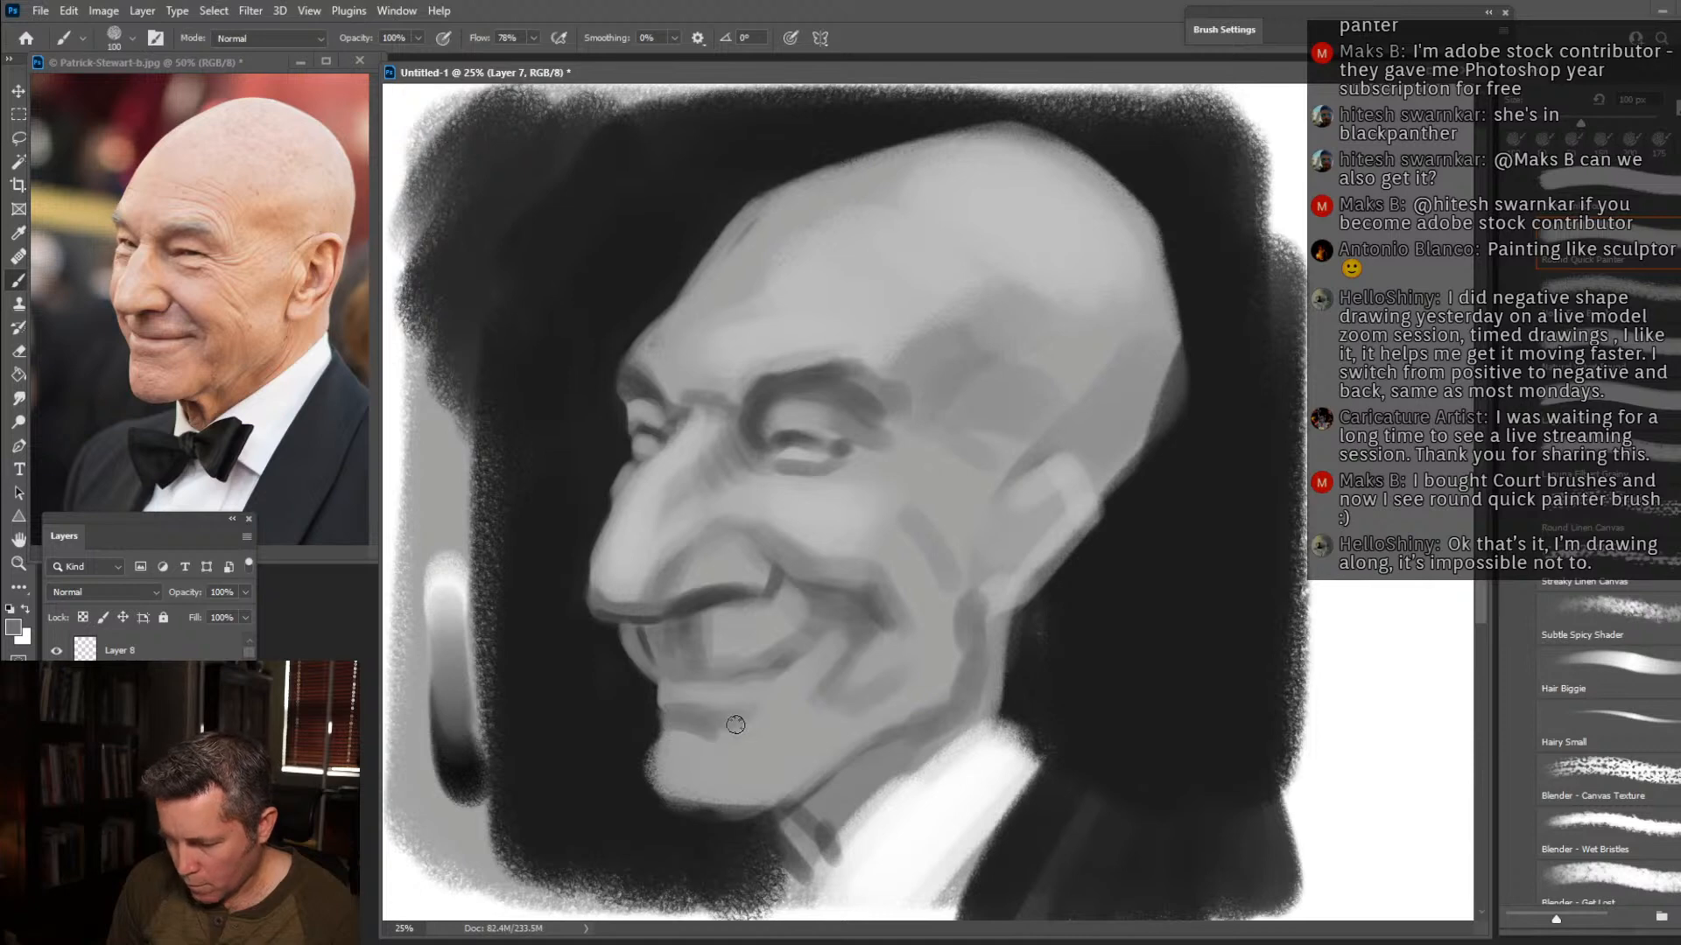
Reshape the outline of the chin with light grey and background dark grey using a size 100 brush.
alt+click(643, 792)
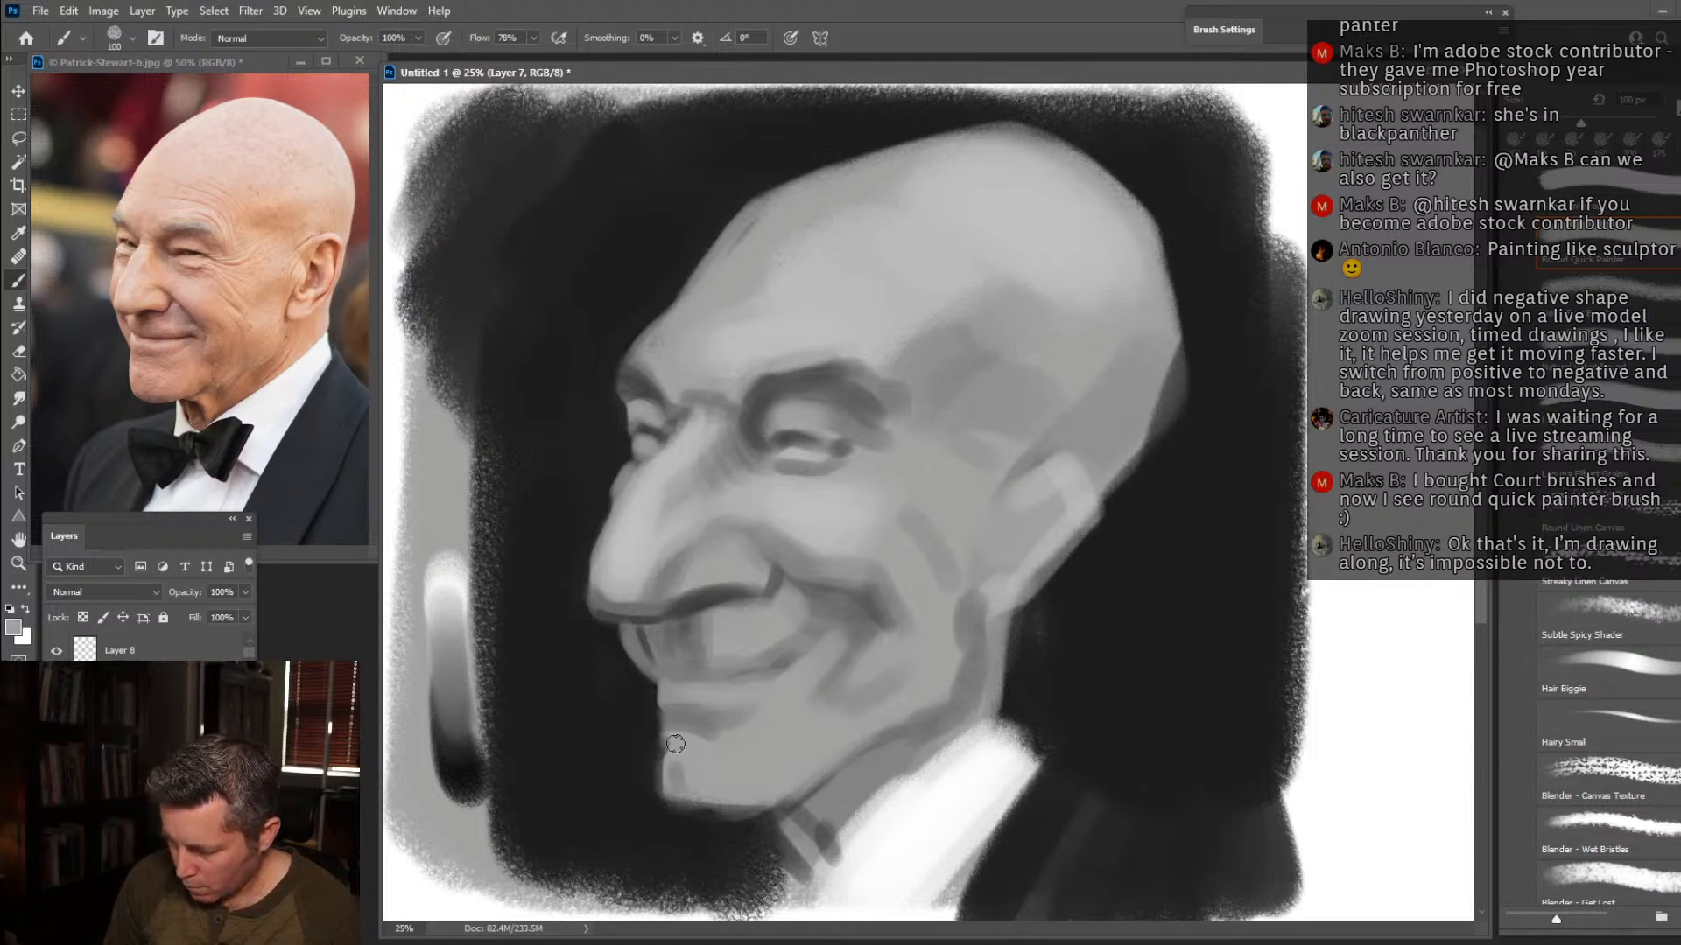
drag(652, 794, 684, 807)
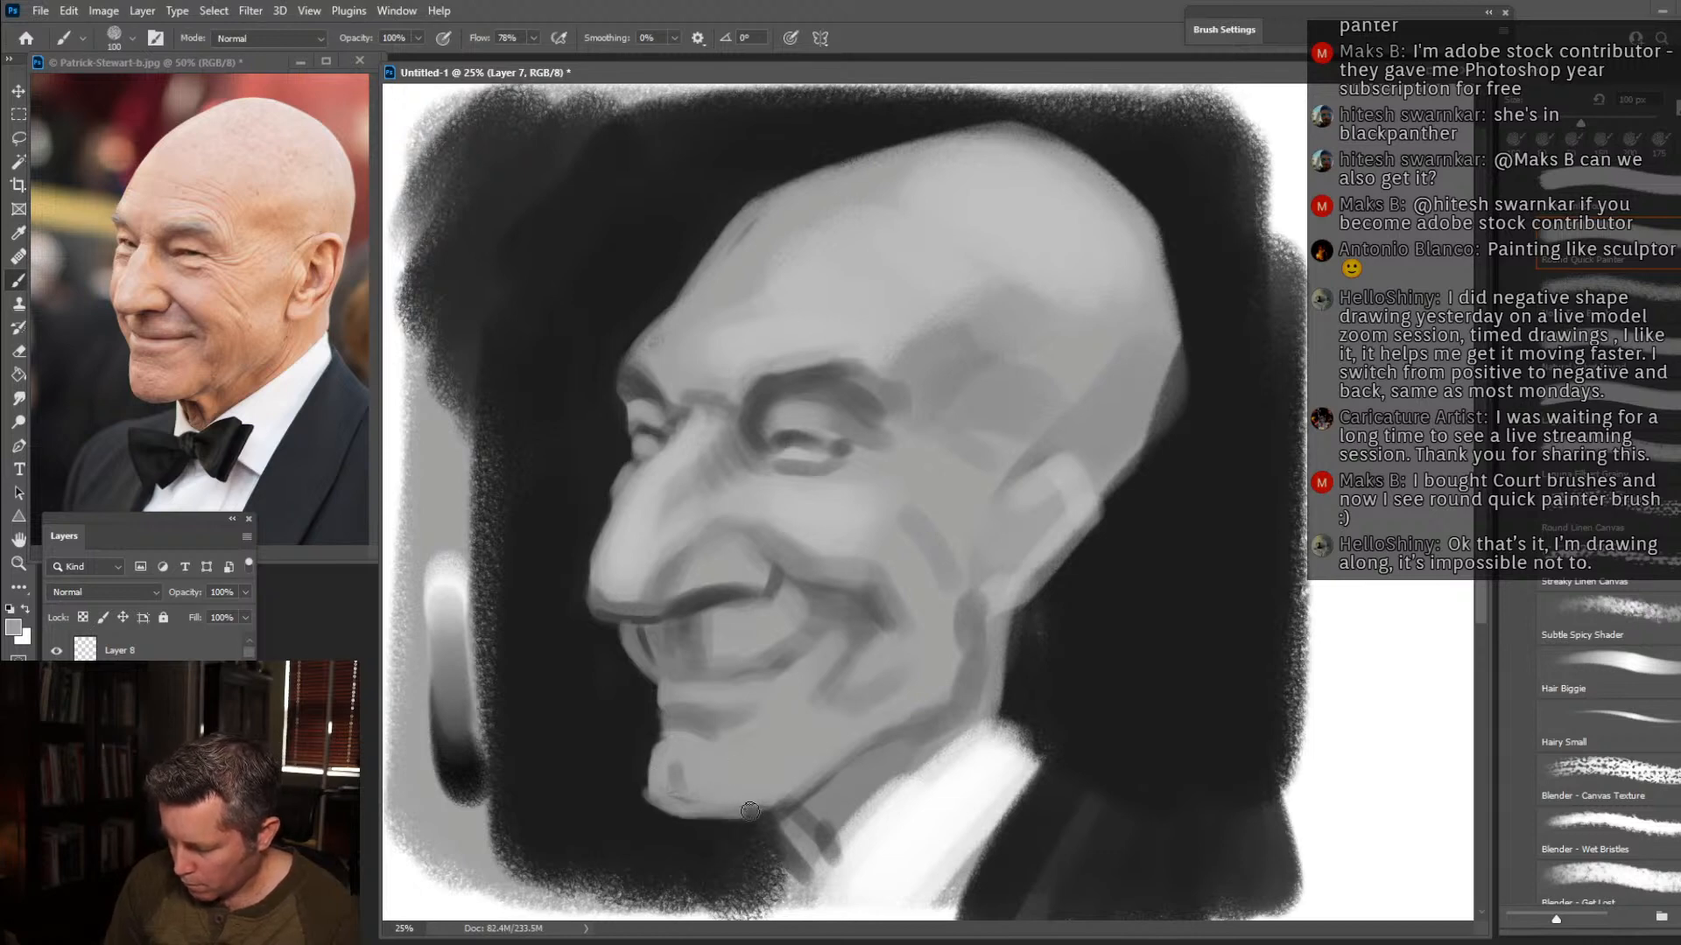
key(d)
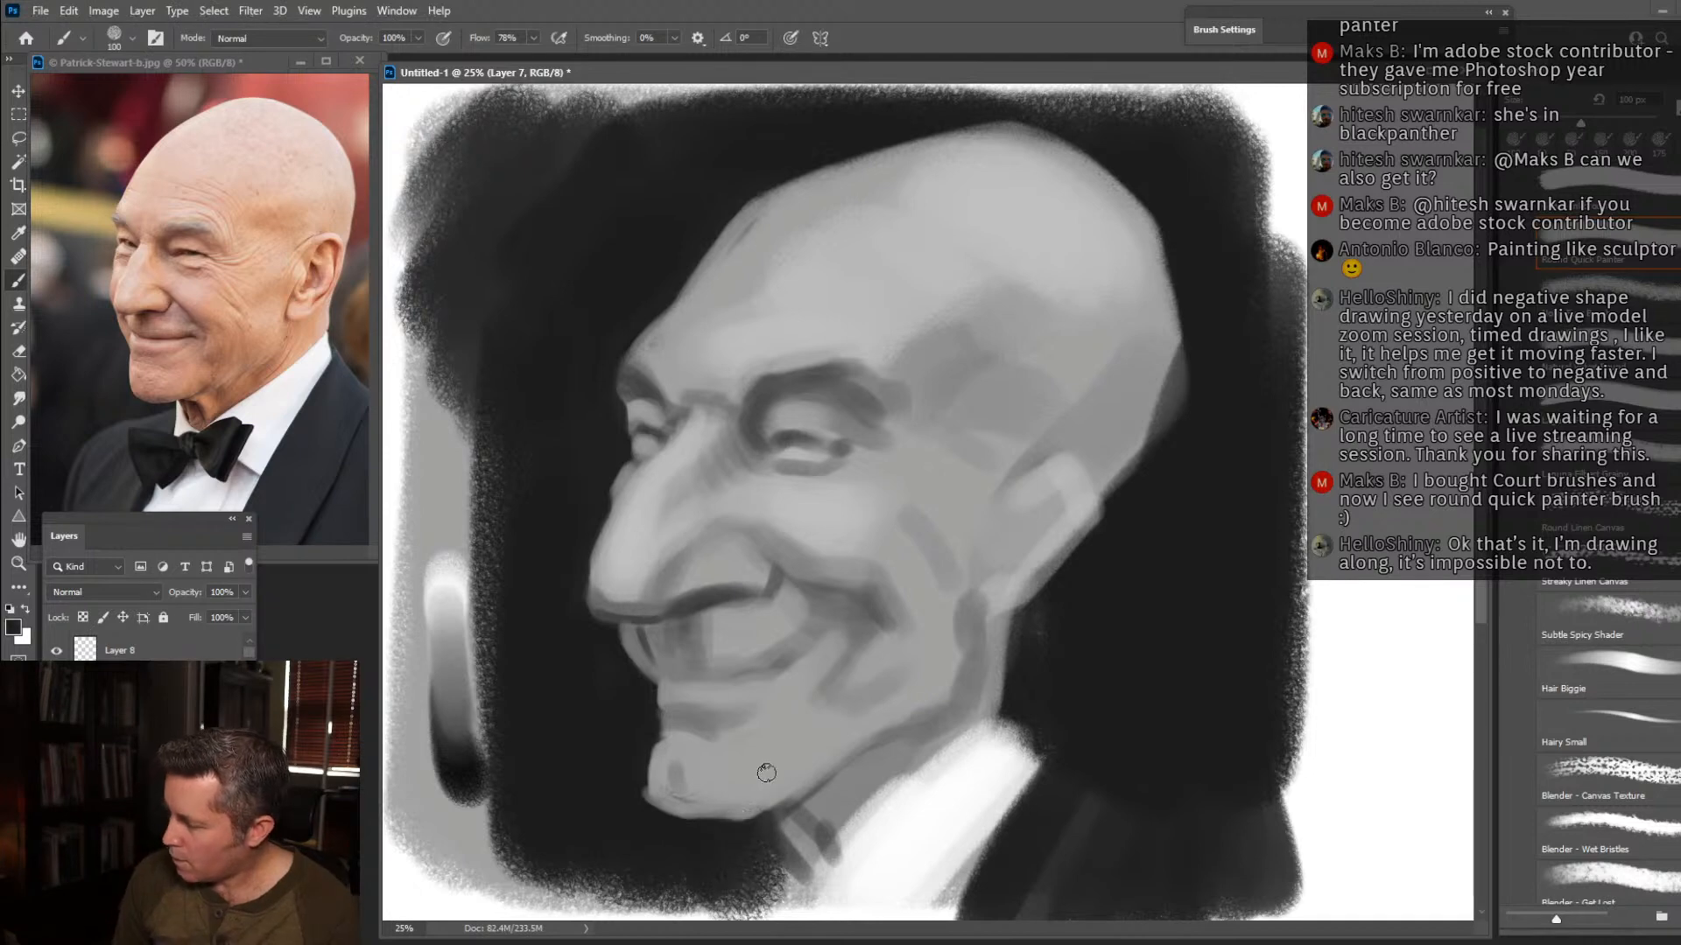
alt+click(769, 791)
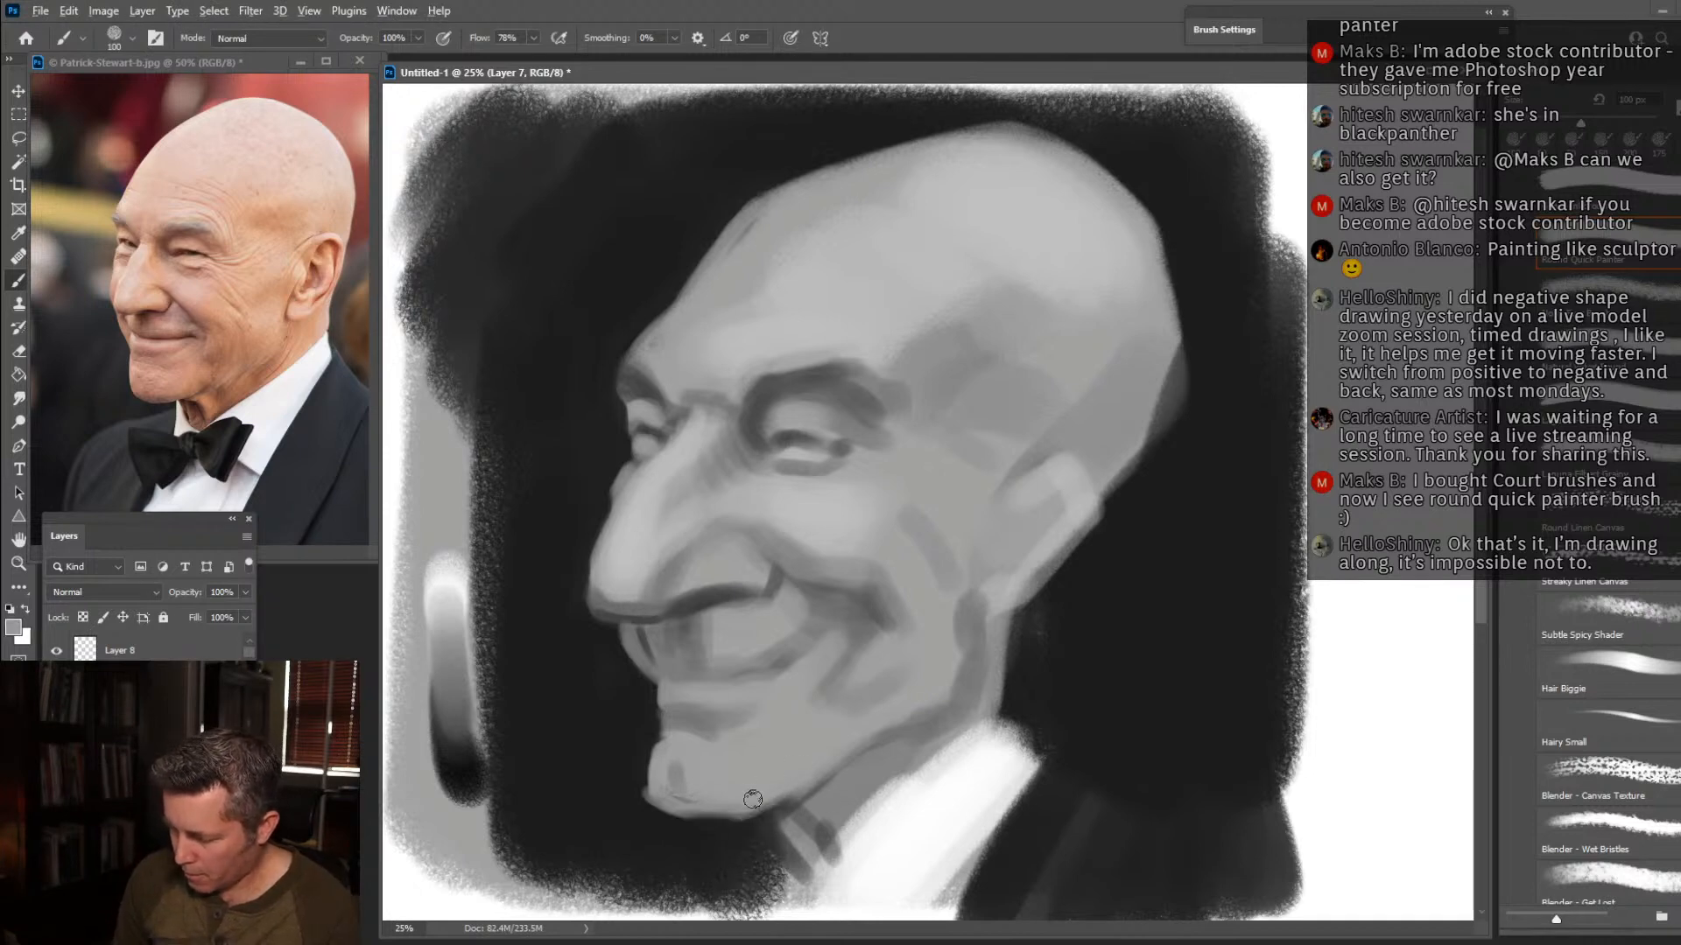
alt+click(638, 810)
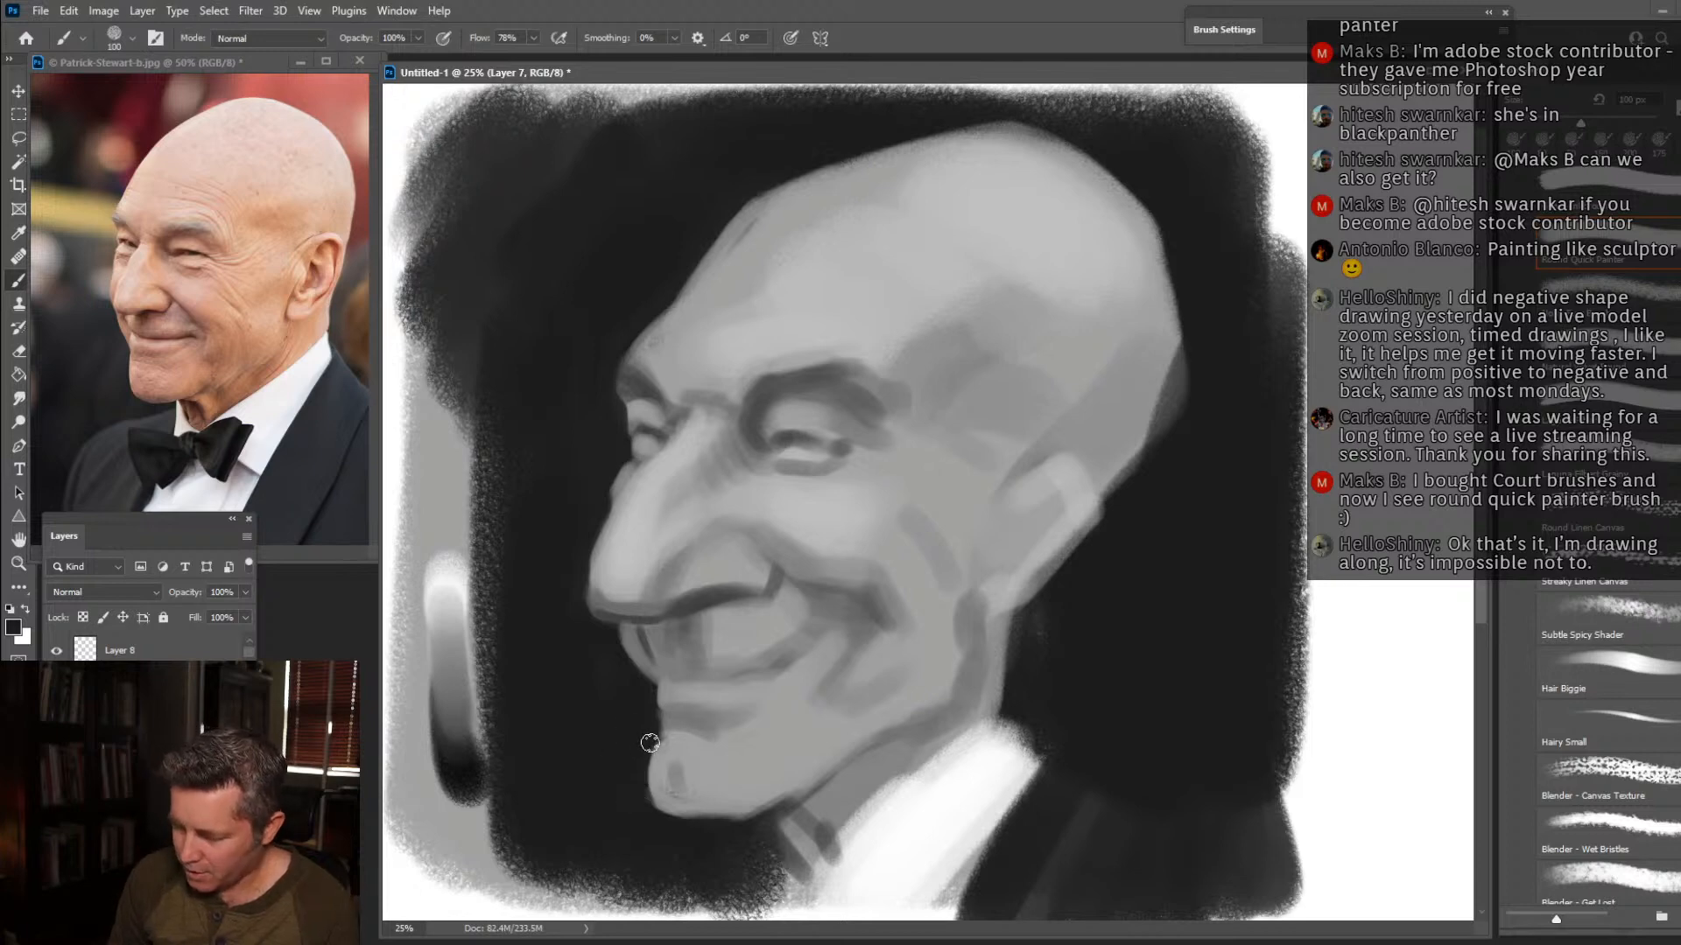
Soften the jaw shadow below the ear and trim the edges of the skull with background dark grey.
alt+click(880, 704)
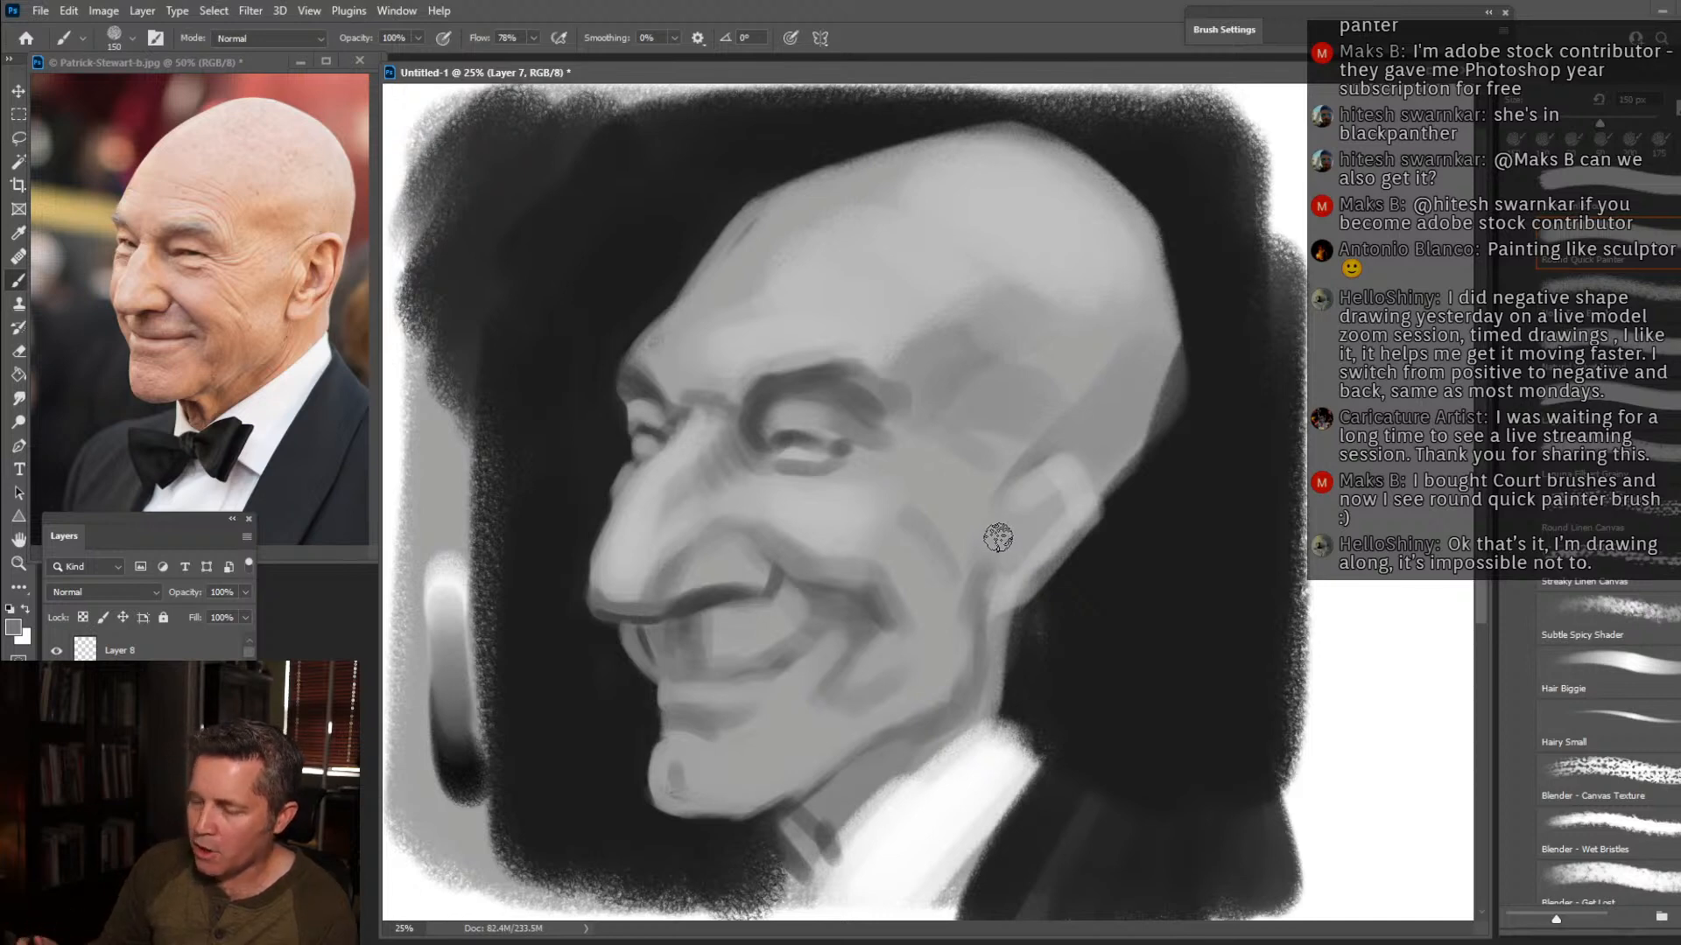
alt+click(1189, 417)
mouse_move(1202, 357)
mouse_down()
mouse_move(1162, 436)
mouse_move(1186, 356)
mouse_move(1181, 282)
mouse_up()
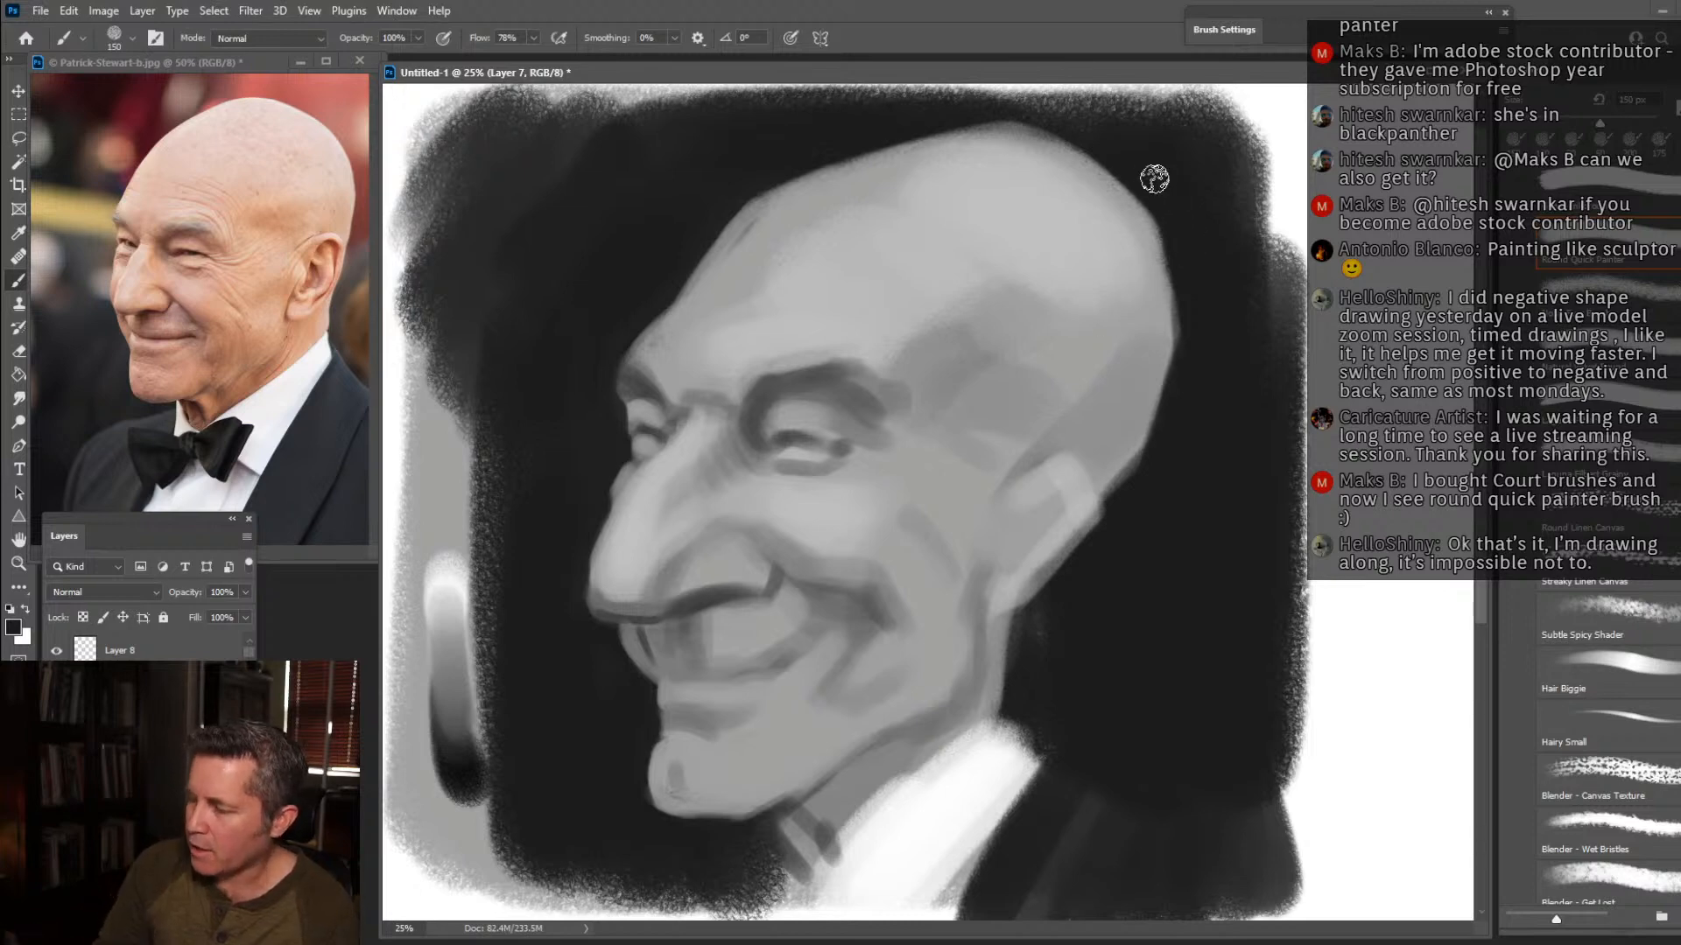
alt+click(847, 233)
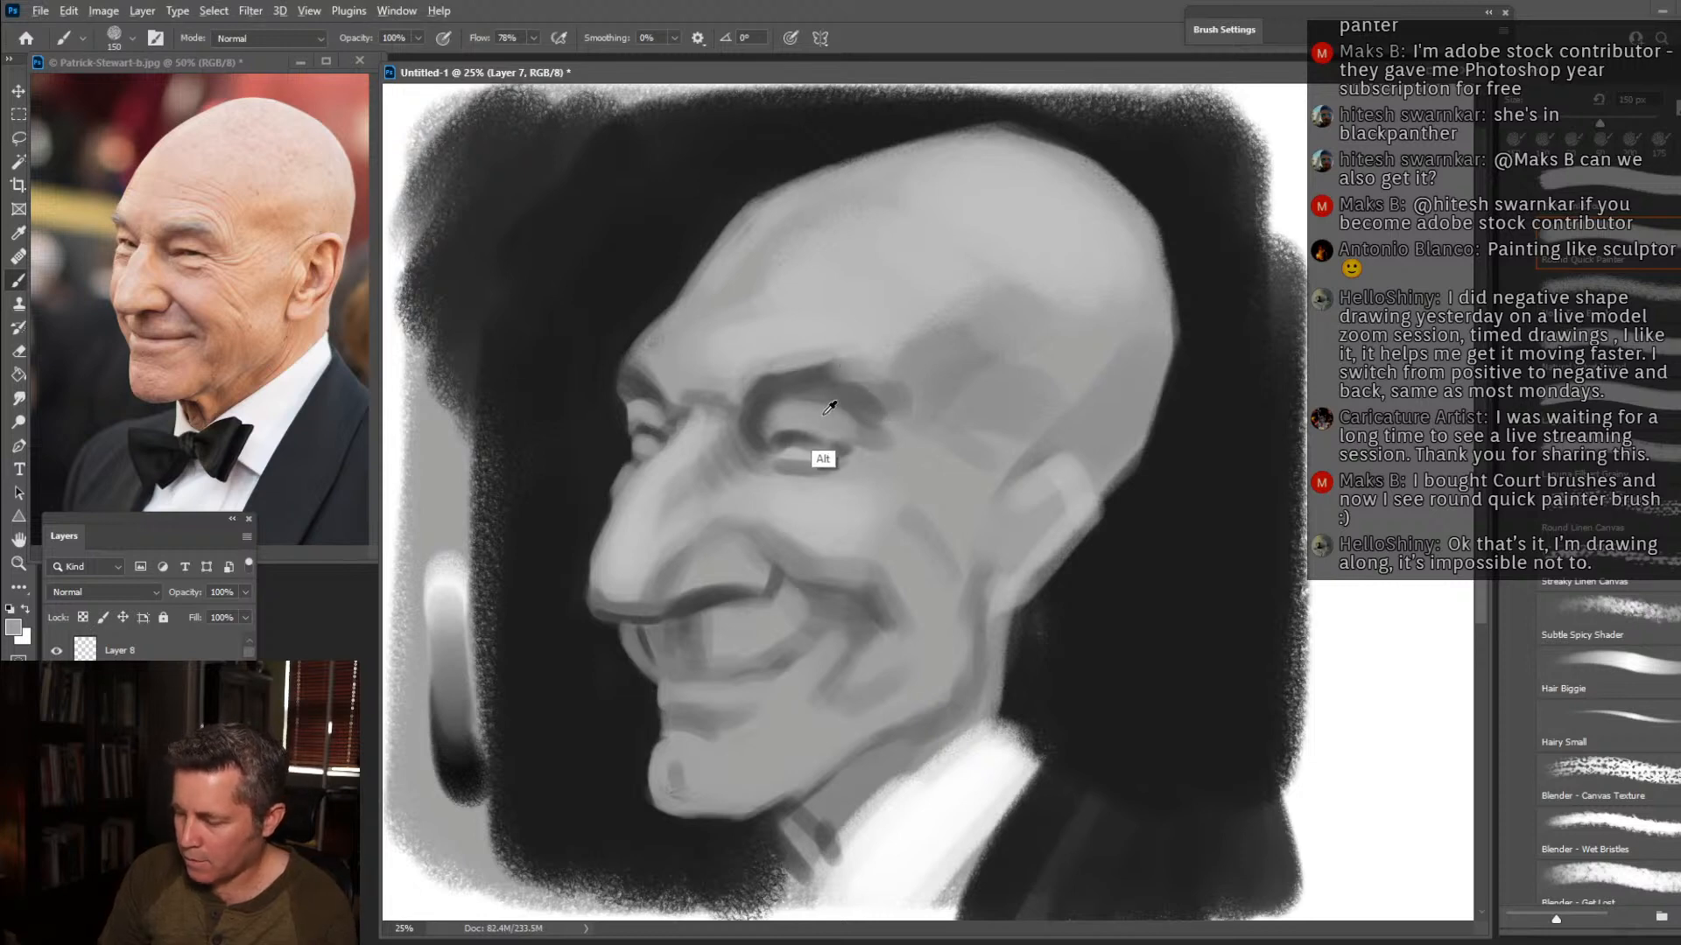
Darken the inner end of the near eyebrow and paint thin curved wrinkle lines across the forehead.
alt+click(772, 382)
mouse_move(762, 390)
mouse_down()
mouse_move(746, 393)
mouse_move(775, 385)
mouse_up()
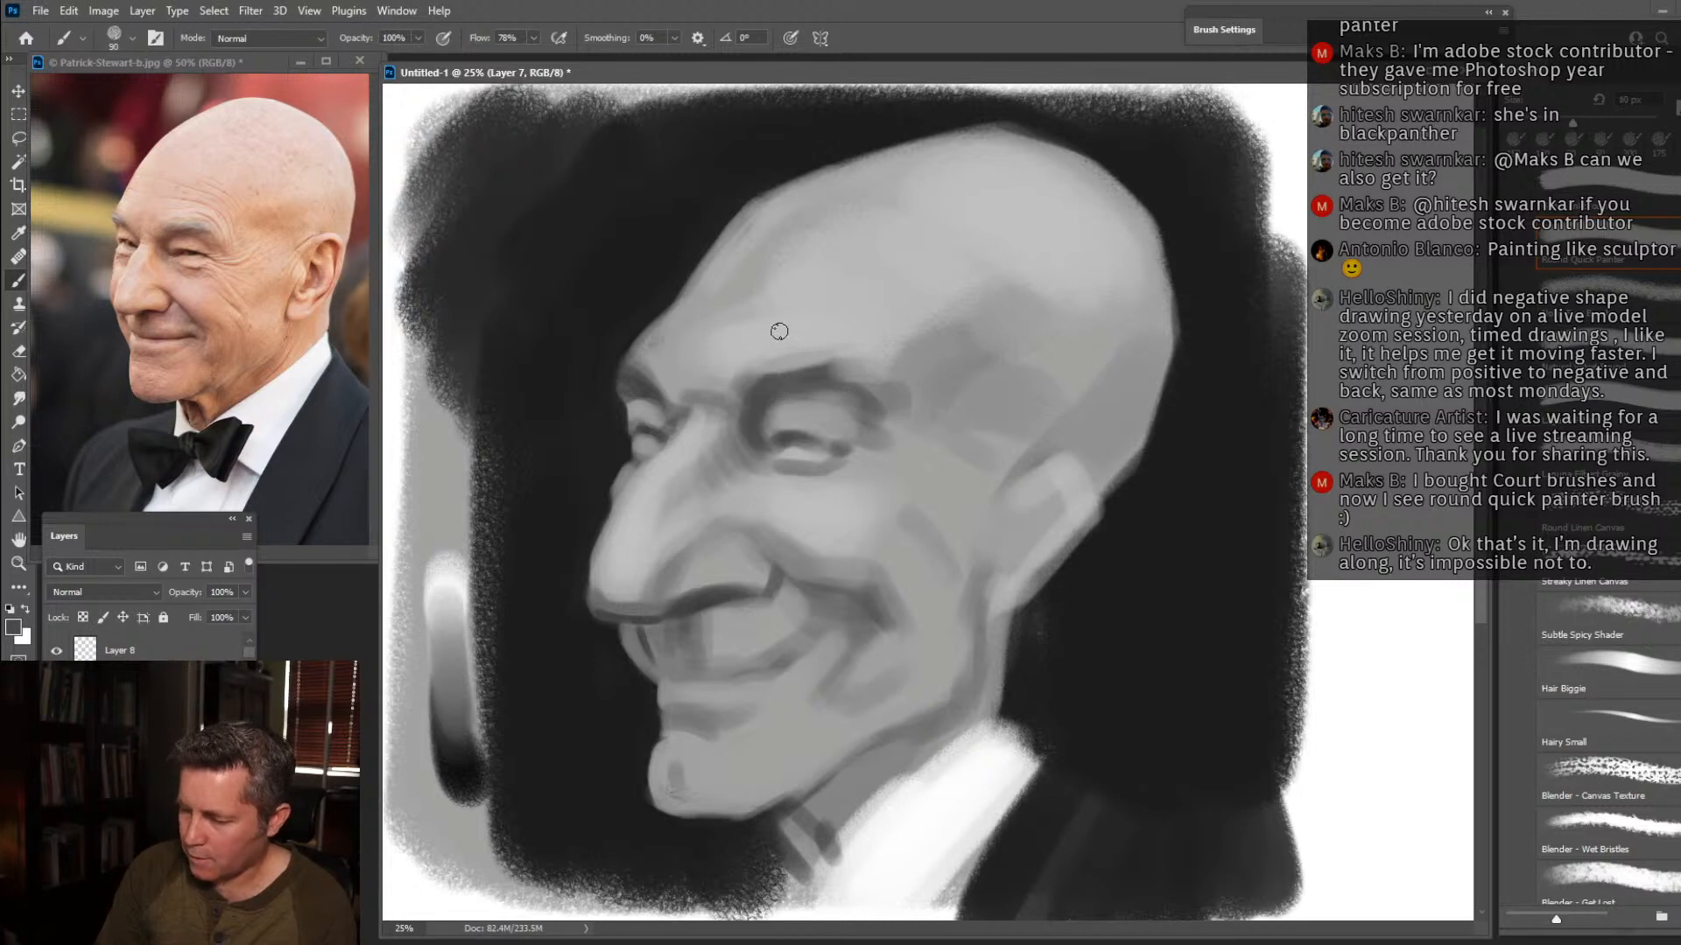
drag(792, 293, 901, 317)
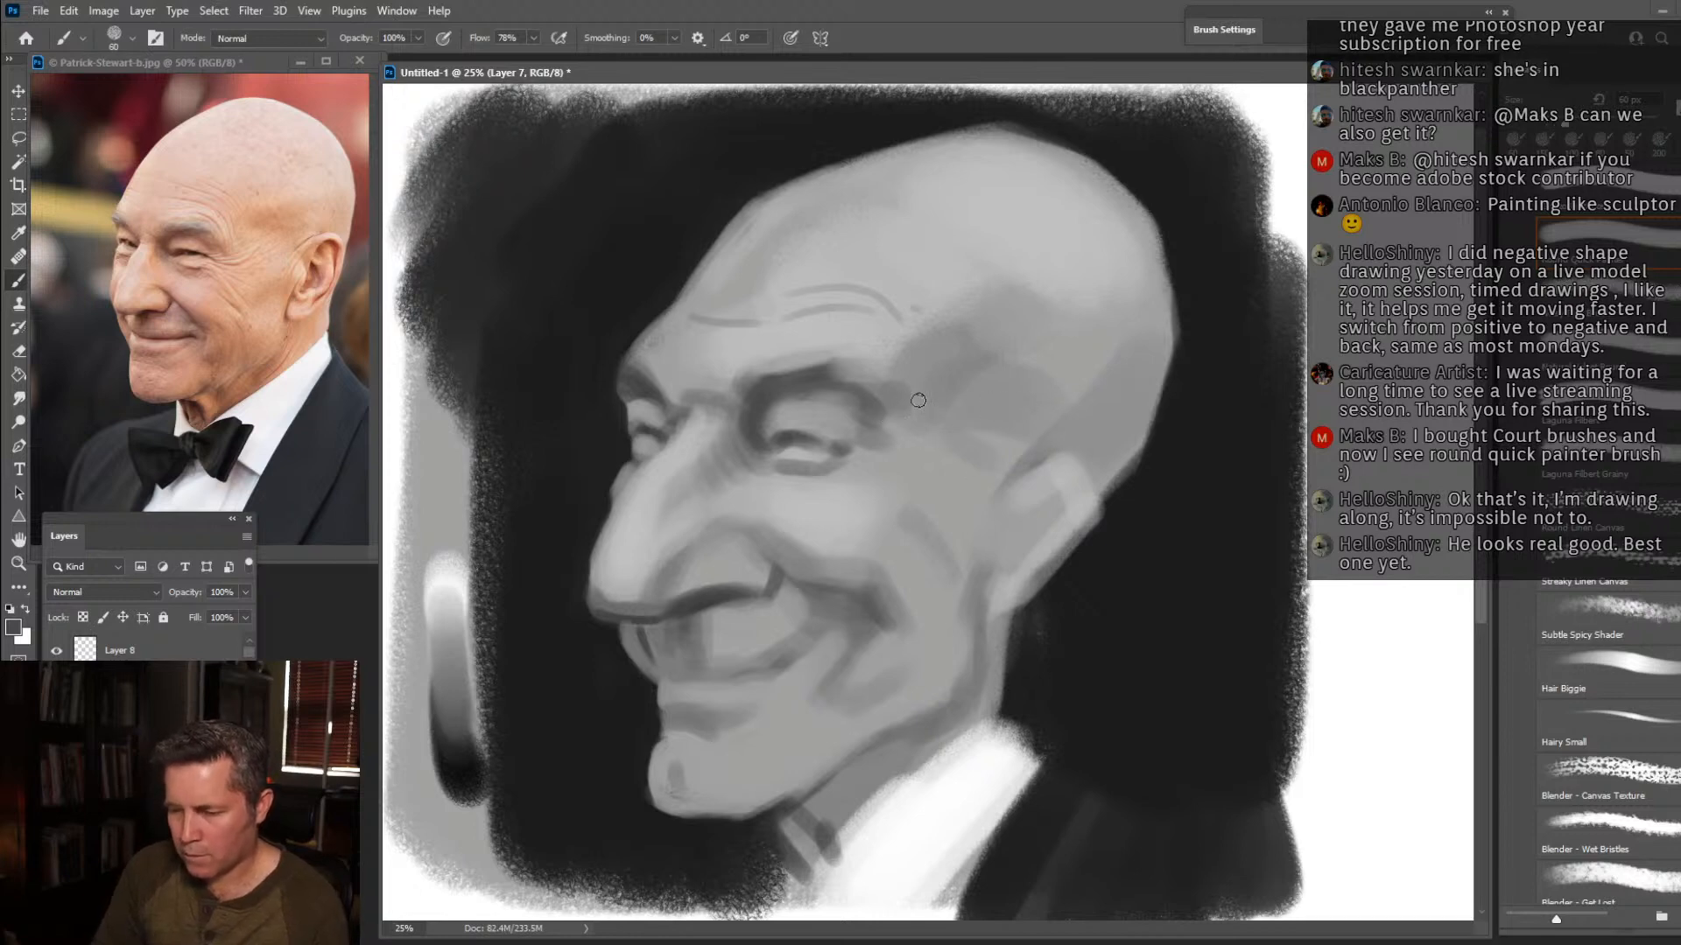
Draw the inner fold of the ear and the underside of the earlobe with dark grey lines.
key(bracketright)
key(bracketright)
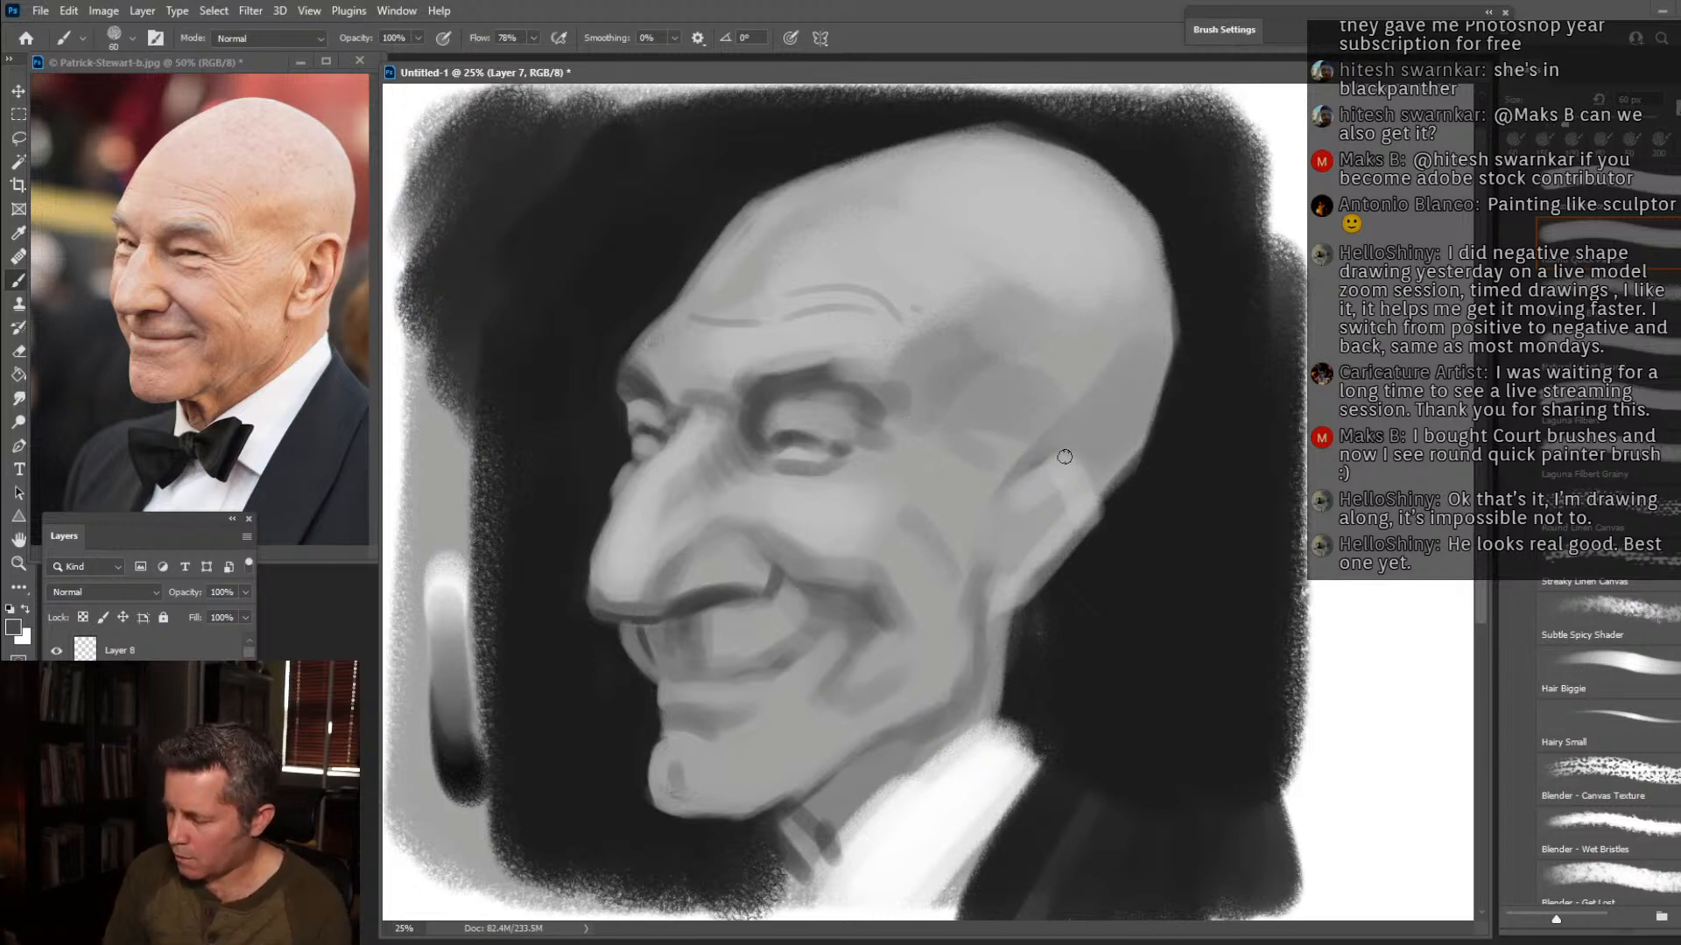
alt+click(1160, 482)
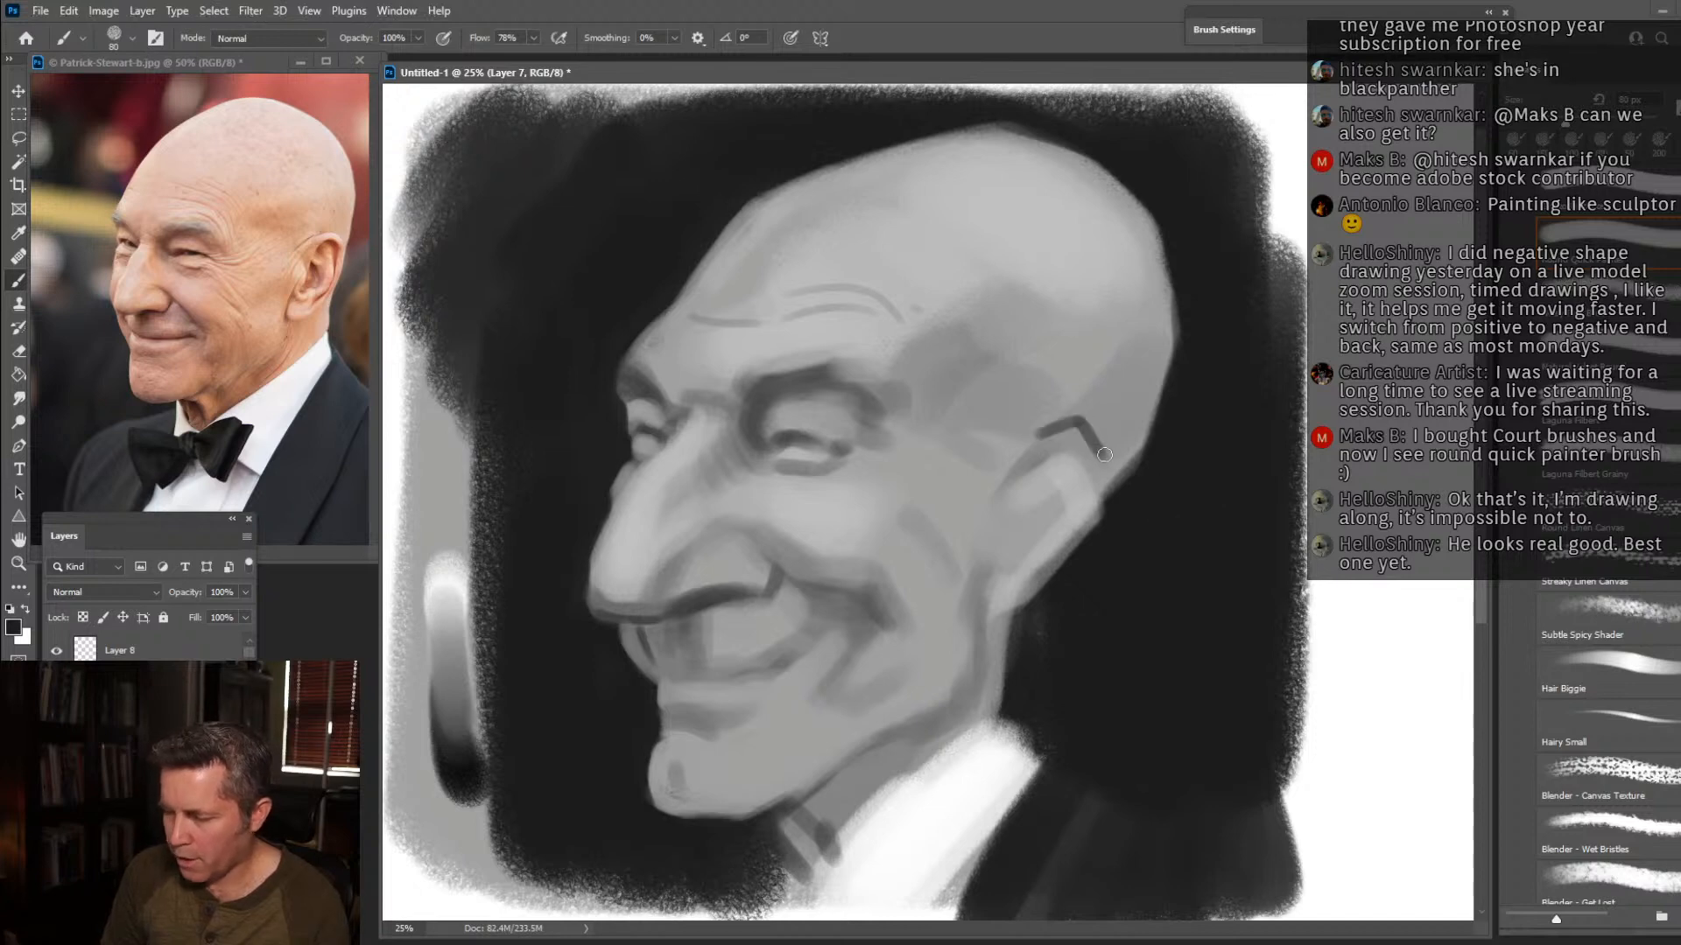
drag(1097, 457, 1086, 480)
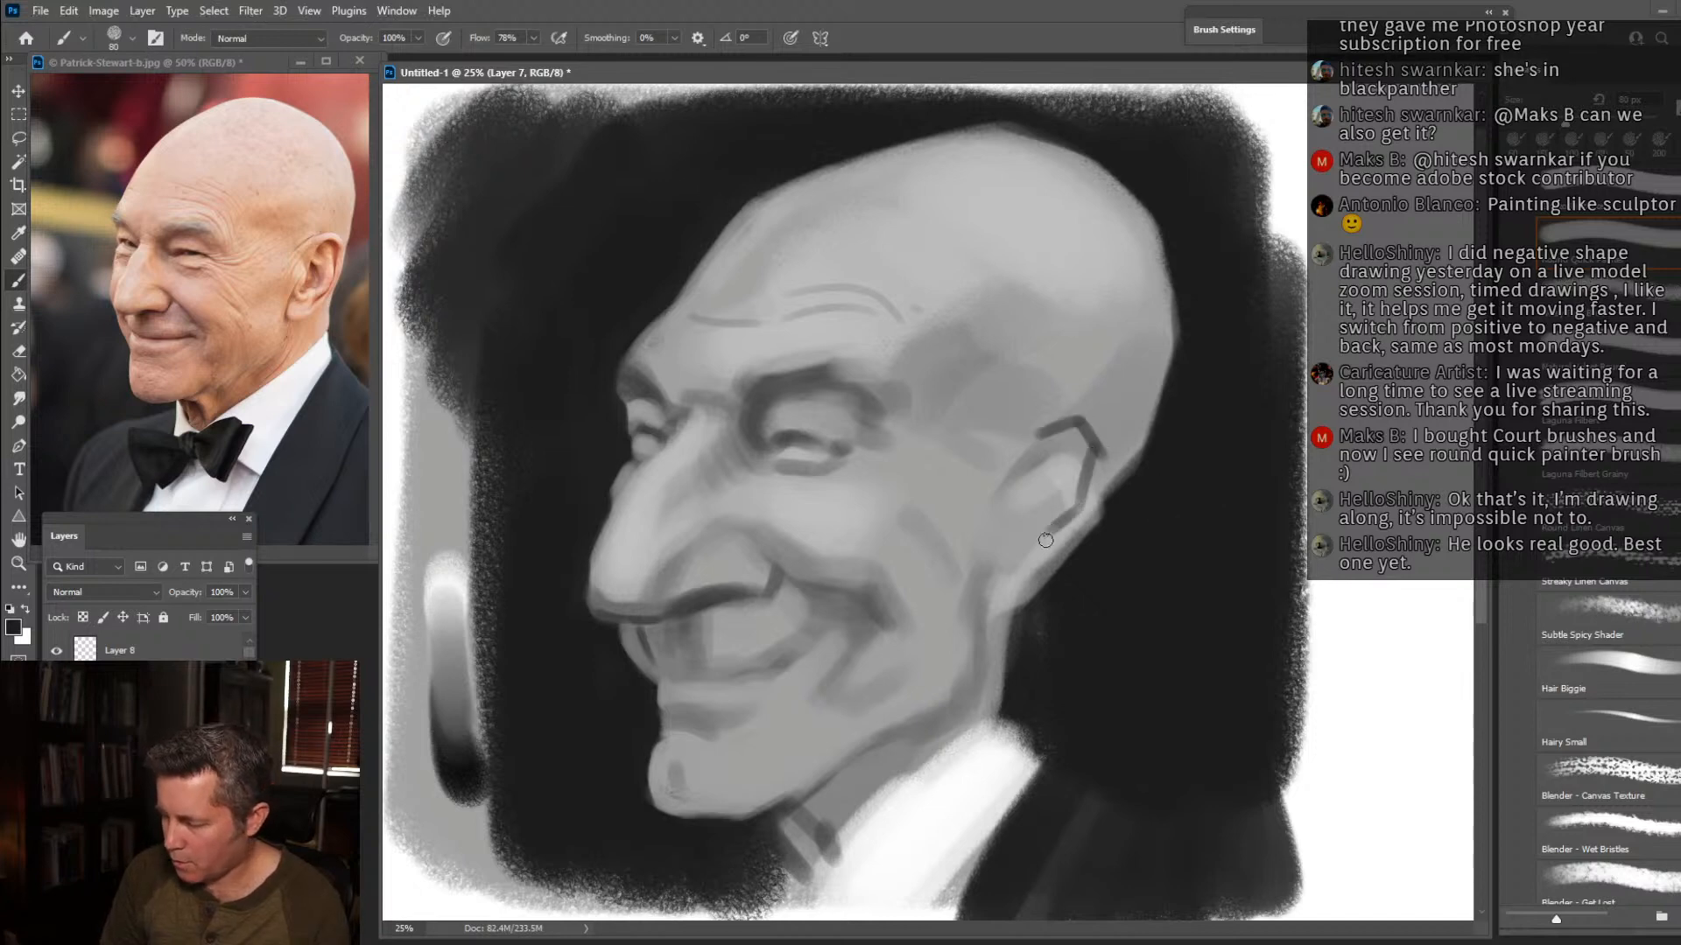
mouse_move(981, 582)
mouse_down()
mouse_move(1006, 599)
mouse_move(1067, 554)
mouse_up()
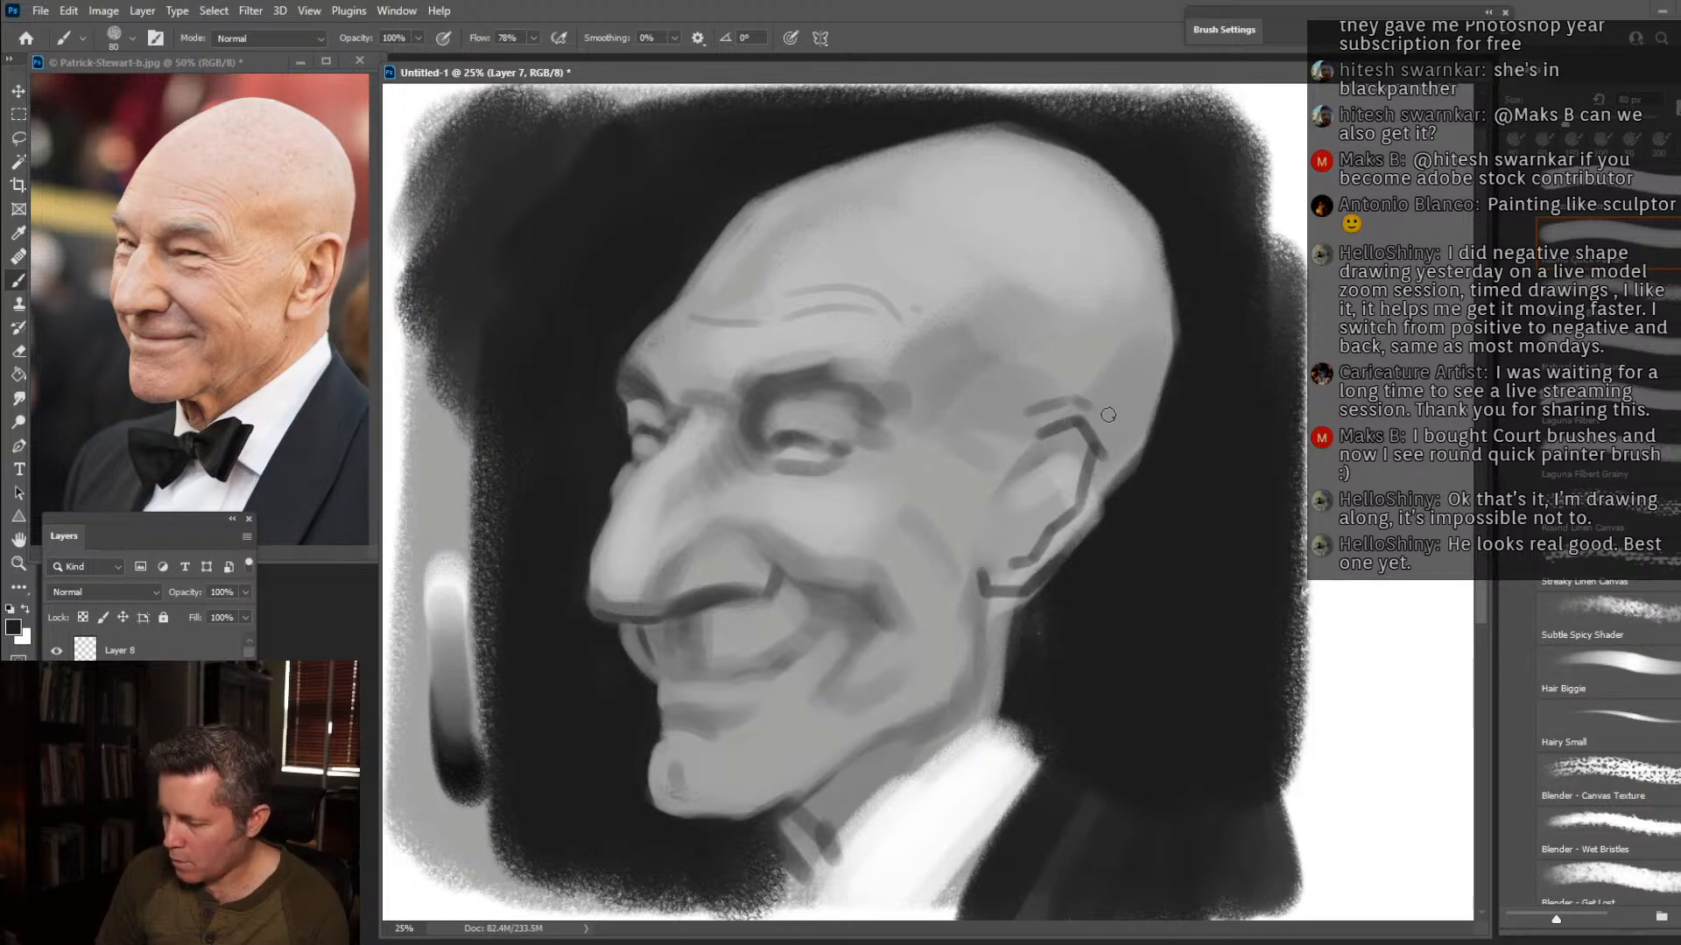
Lighten the outer rim of the ear and paint the dark opening inside it.
alt+click(1059, 453)
mouse_move(1036, 425)
mouse_down()
mouse_move(1104, 454)
mouse_move(1044, 479)
mouse_move(1050, 506)
mouse_move(1010, 483)
mouse_move(1003, 527)
mouse_move(1064, 509)
mouse_move(1075, 436)
mouse_up()
alt+click(1146, 487)
alt+click(1006, 481)
alt+click(1050, 494)
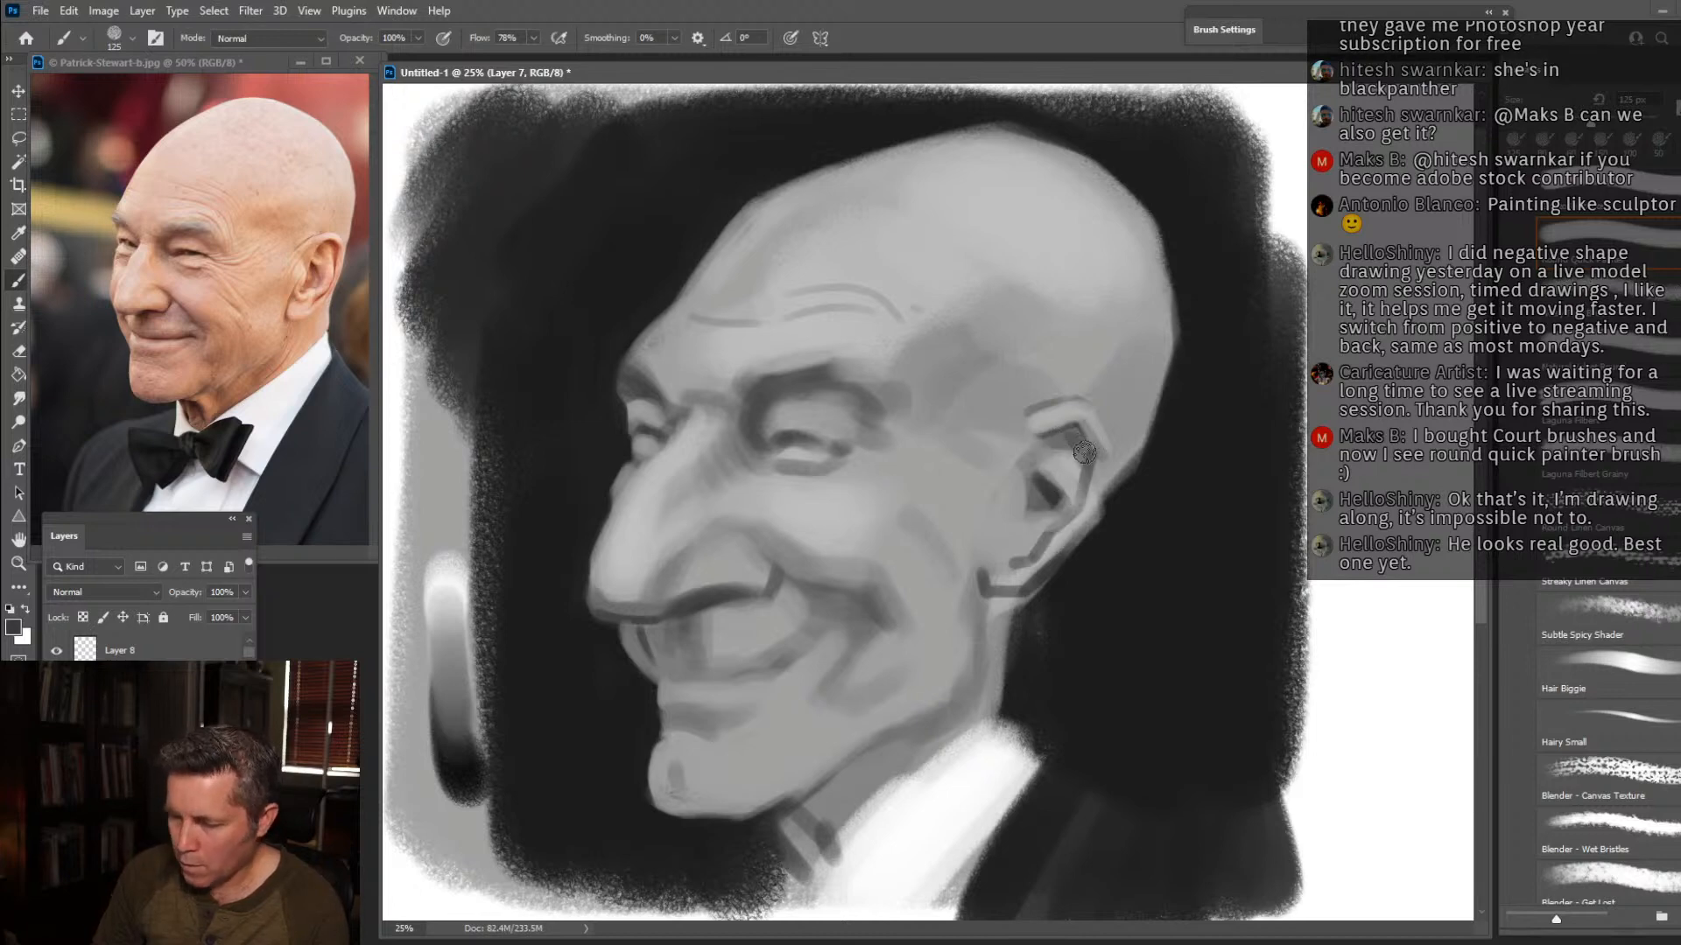
Extend the neck behind the jaw in grey from the earlobe to the collar and redefine the jaw edge.
alt+click(1000, 663)
drag(1017, 608, 1010, 650)
mouse_move(1034, 592)
mouse_down()
mouse_move(1004, 662)
mouse_move(1044, 584)
mouse_move(1010, 675)
mouse_move(956, 721)
mouse_up()
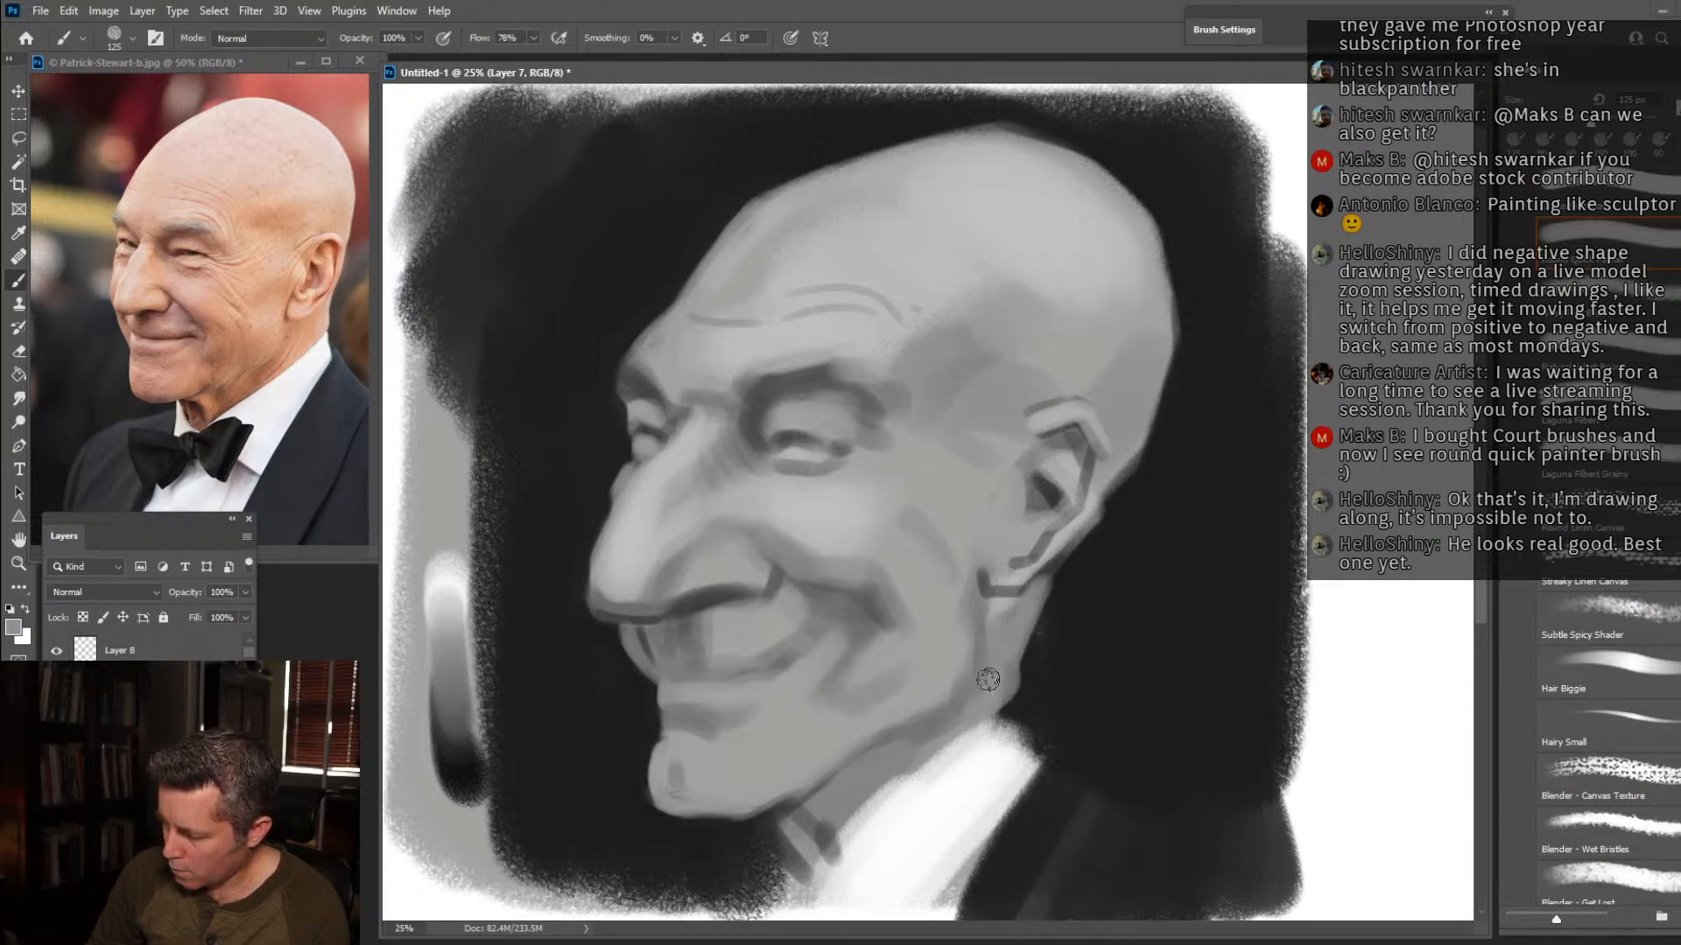
mouse_move(999, 609)
mouse_down()
mouse_move(1004, 669)
mouse_move(973, 701)
mouse_up()
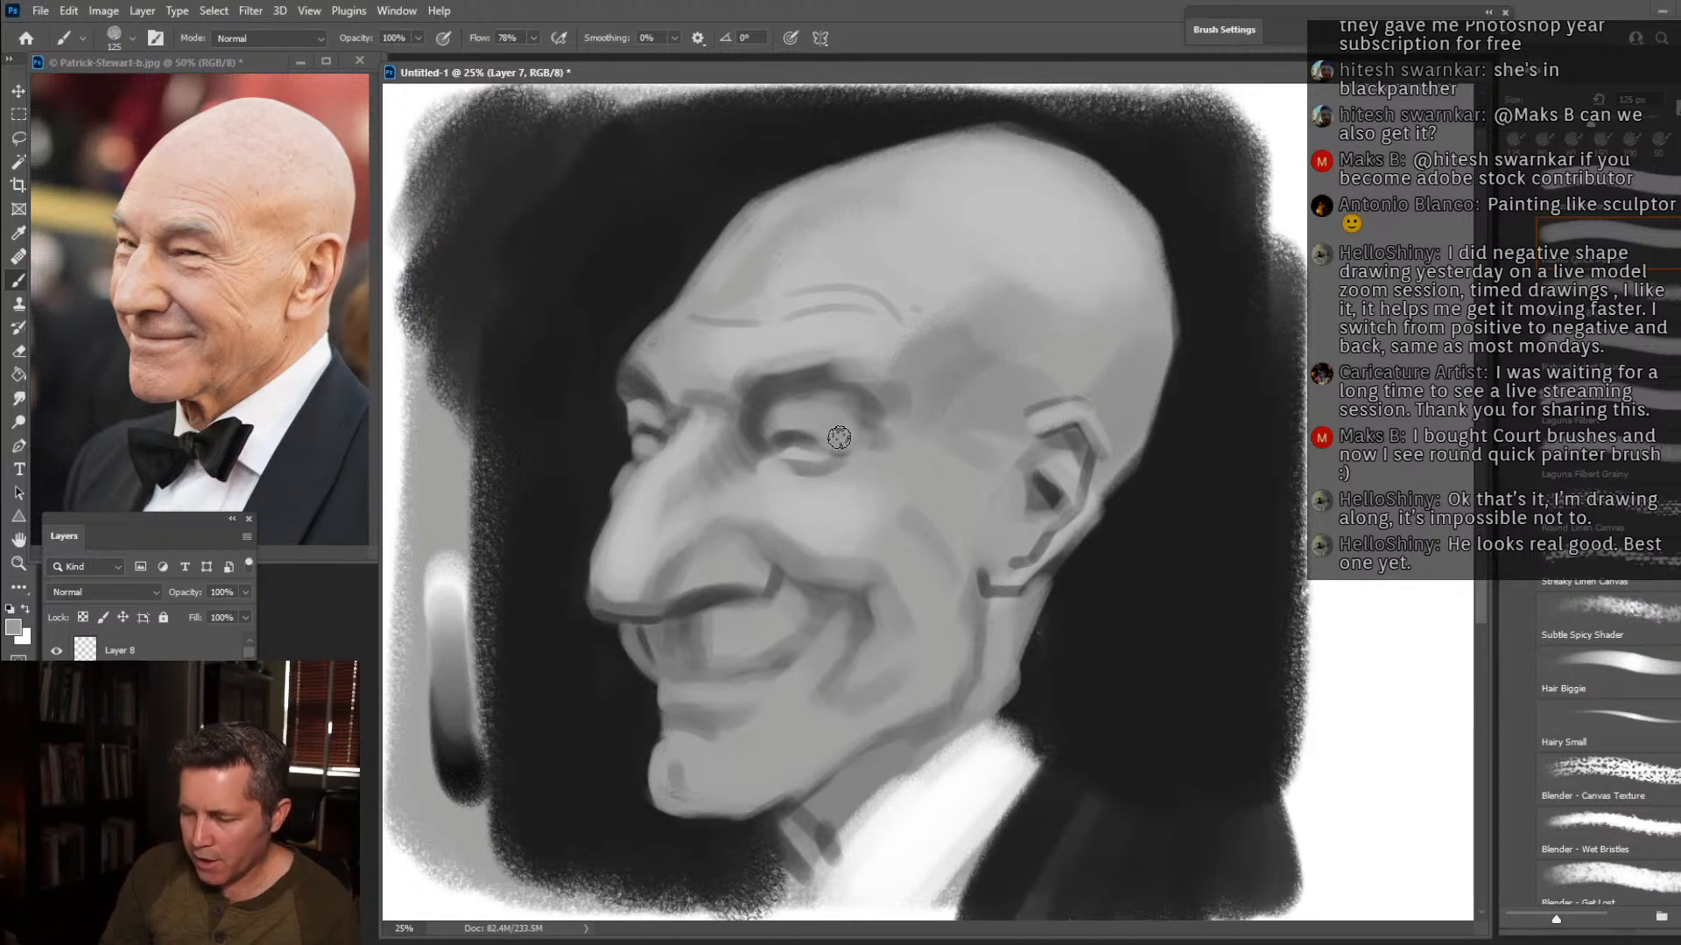
Paint the eyelid creases and crow's-feet lines at the near eye's outer corner with a size 40 brush.
key(bracketleft)
key(bracketleft)
key(bracketleft)
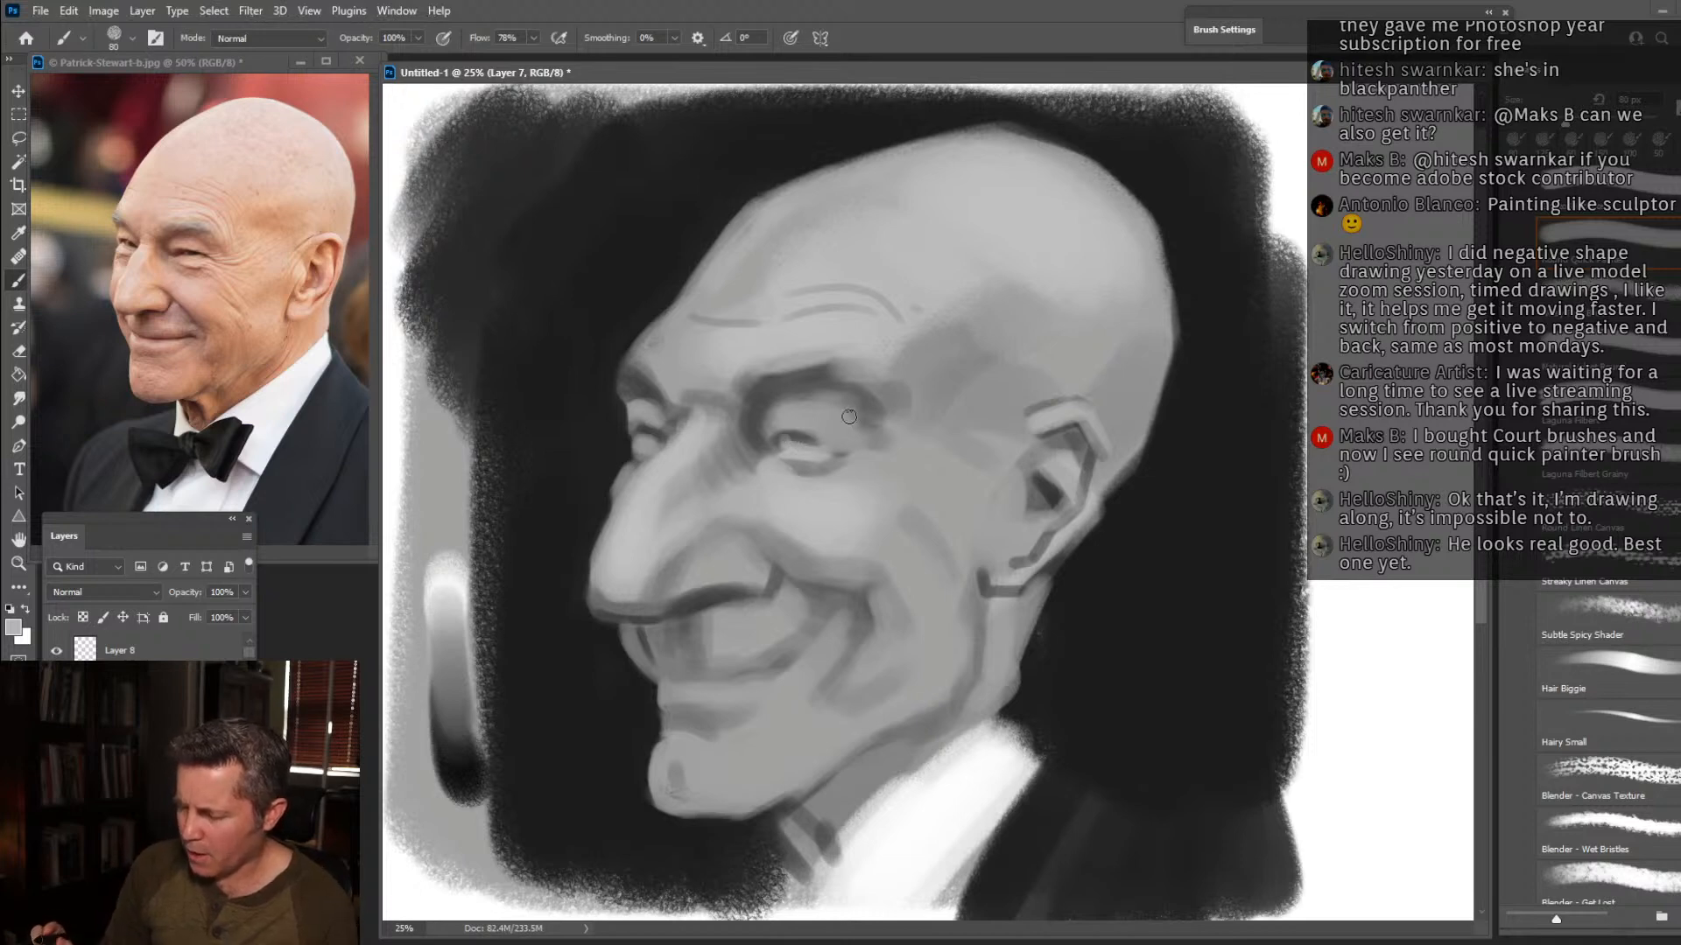
key(bracketleft)
key(bracketleft)
key(bracketleft)
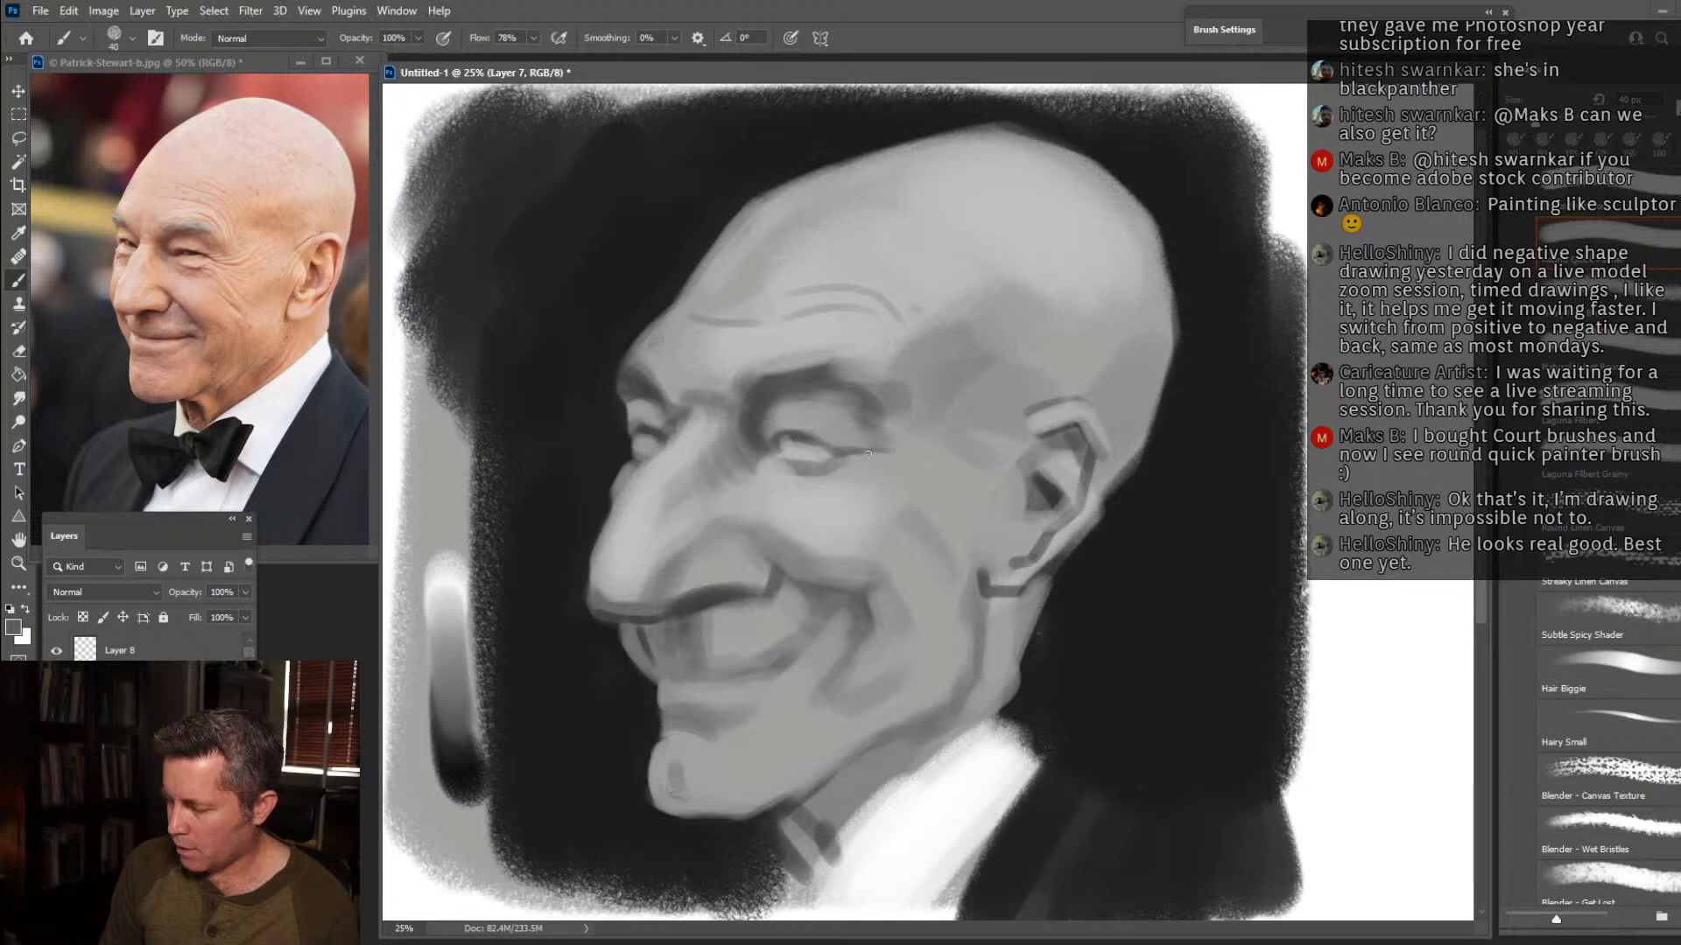
drag(849, 450, 891, 443)
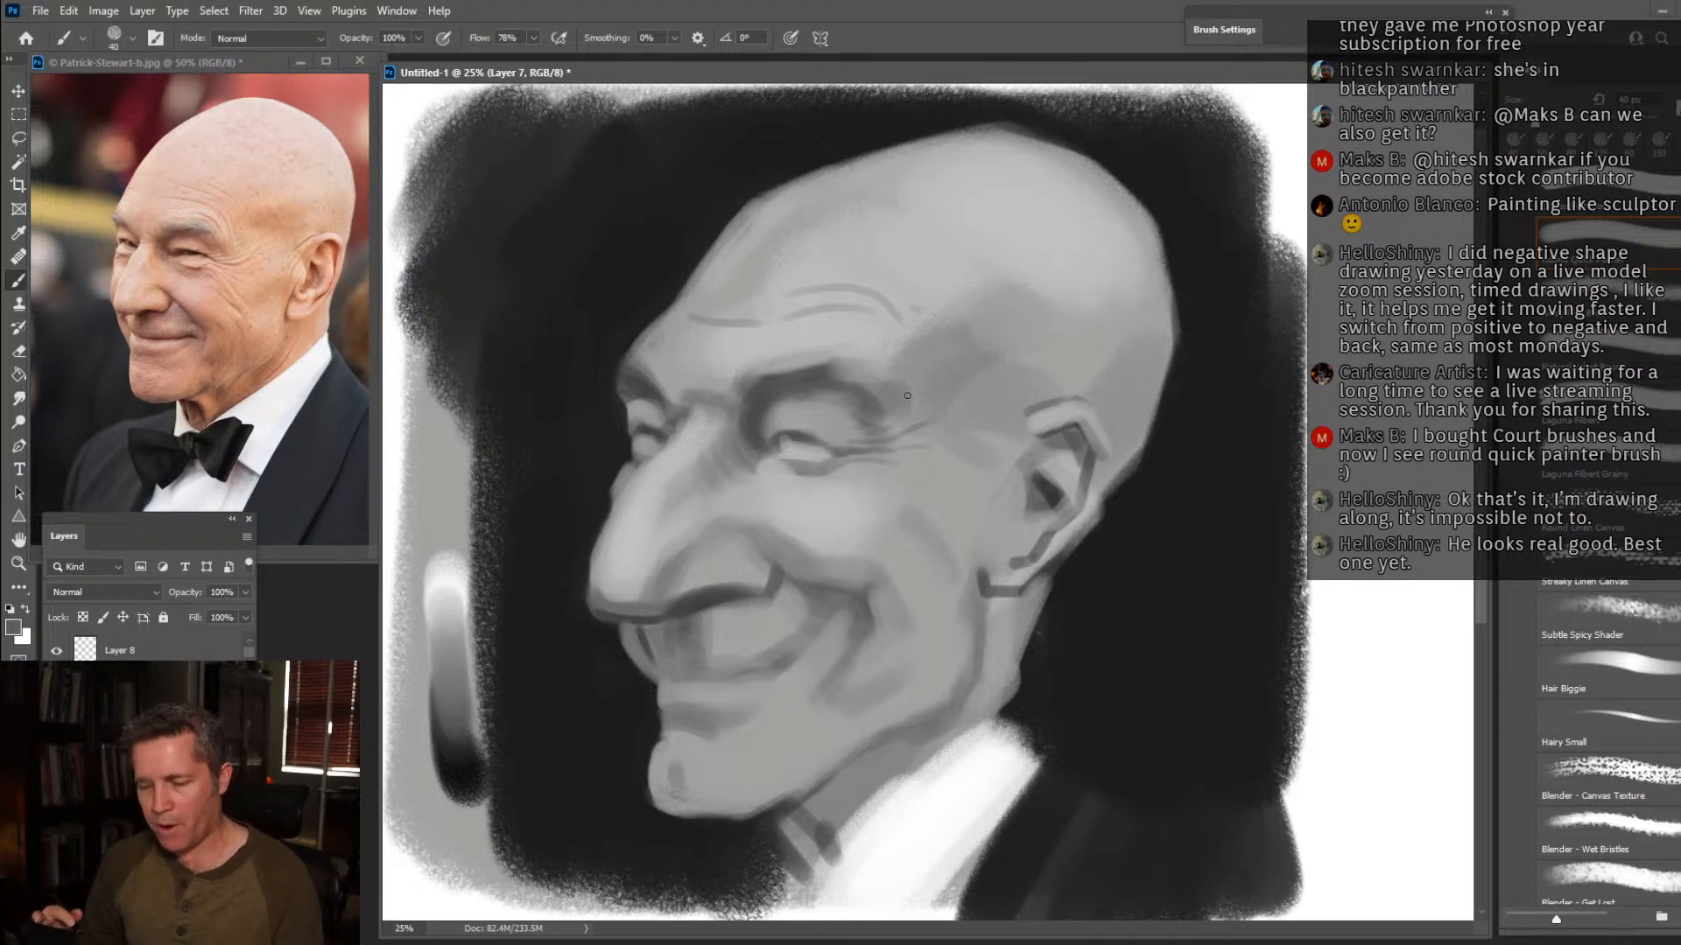
Lower Layer 7's opacity to fade the greyscale painting, and make Layer 8 active with black as the foreground colour.
click(245, 592)
drag(206, 617, 187, 616)
click(158, 650)
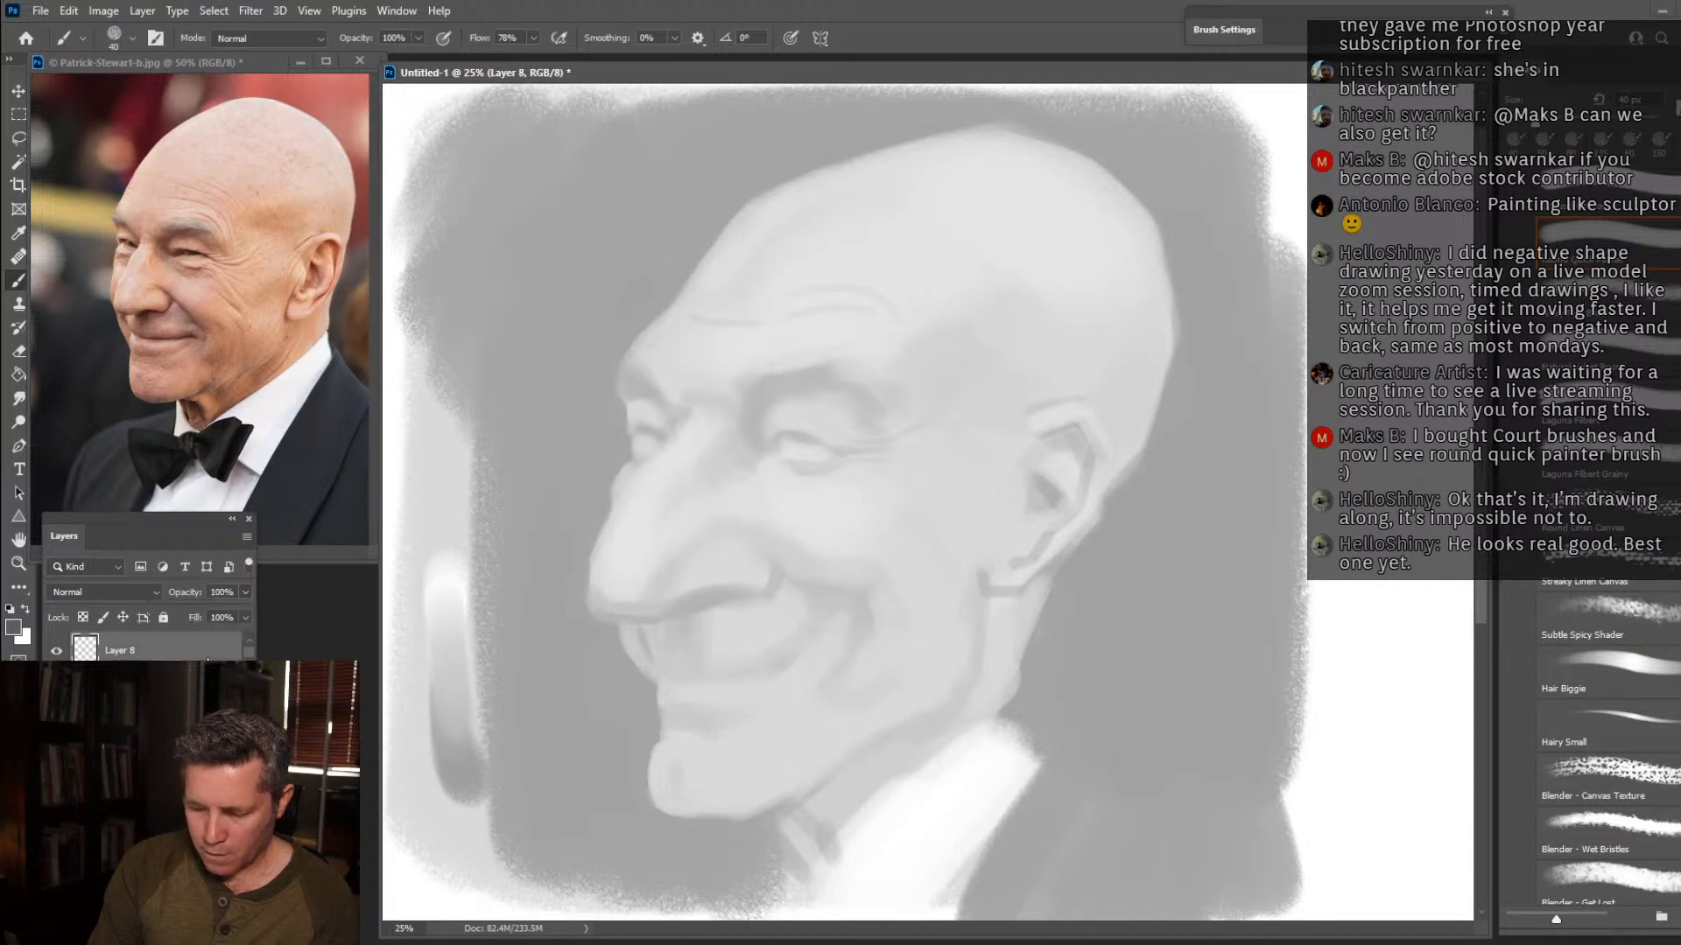
key(d)
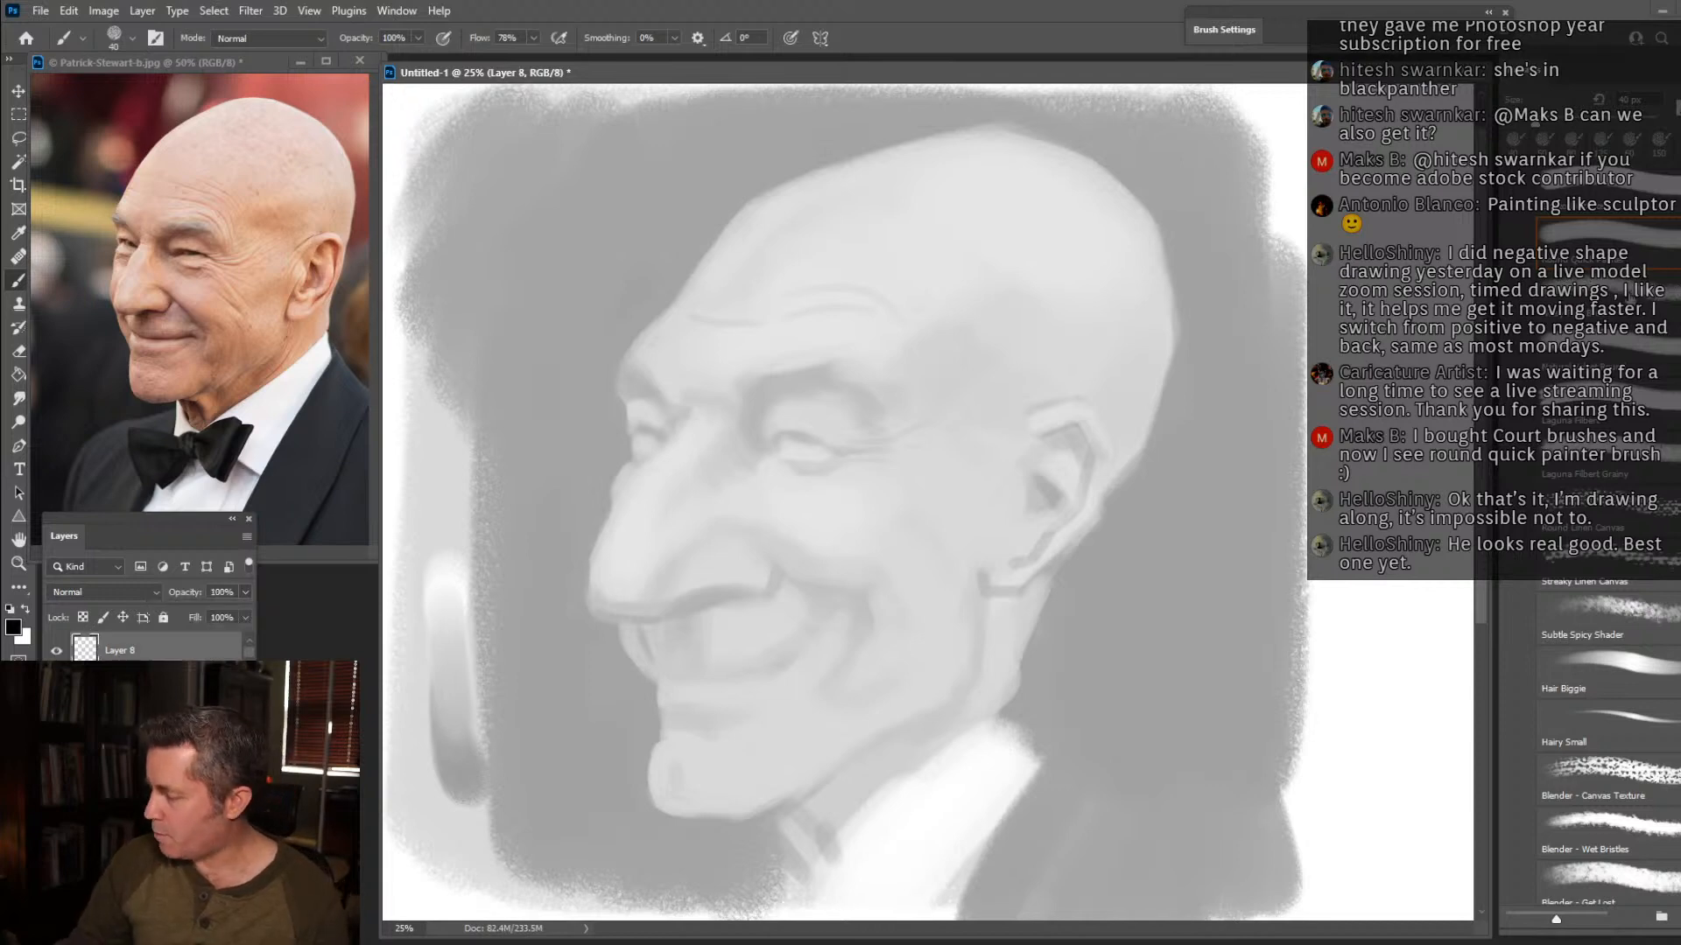
Ink the nose in black on Layer 8 with a size 45 brush at 90% flow, covering bridge, tip, nostril and wing.
click(1625, 315)
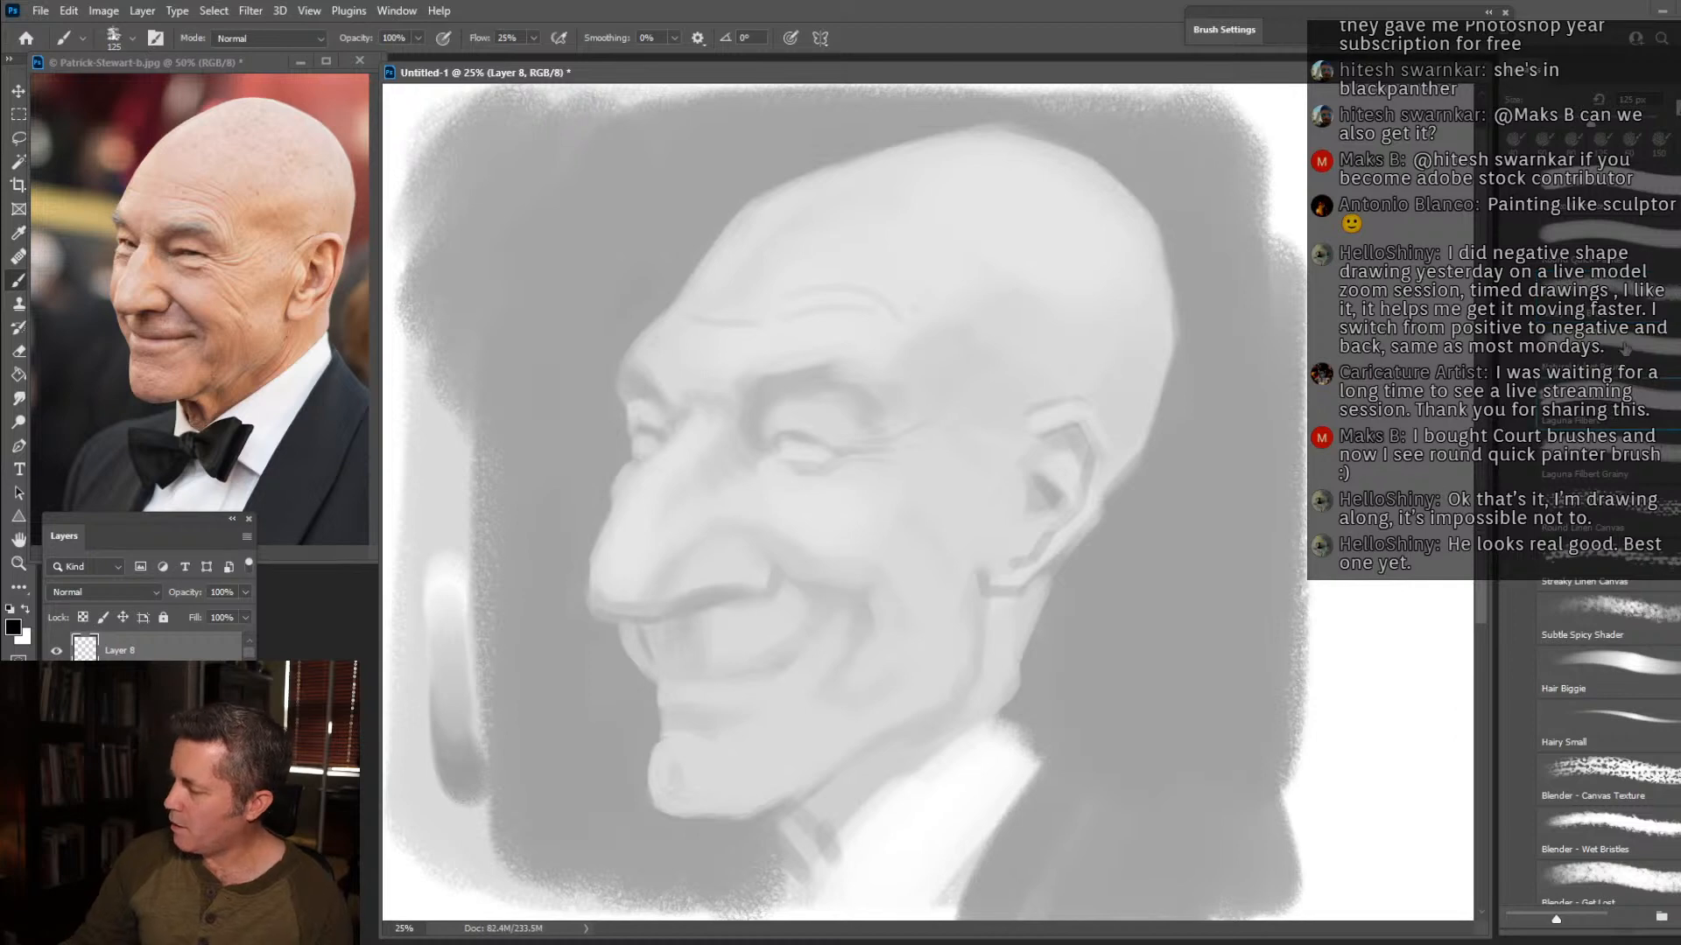
click(1619, 406)
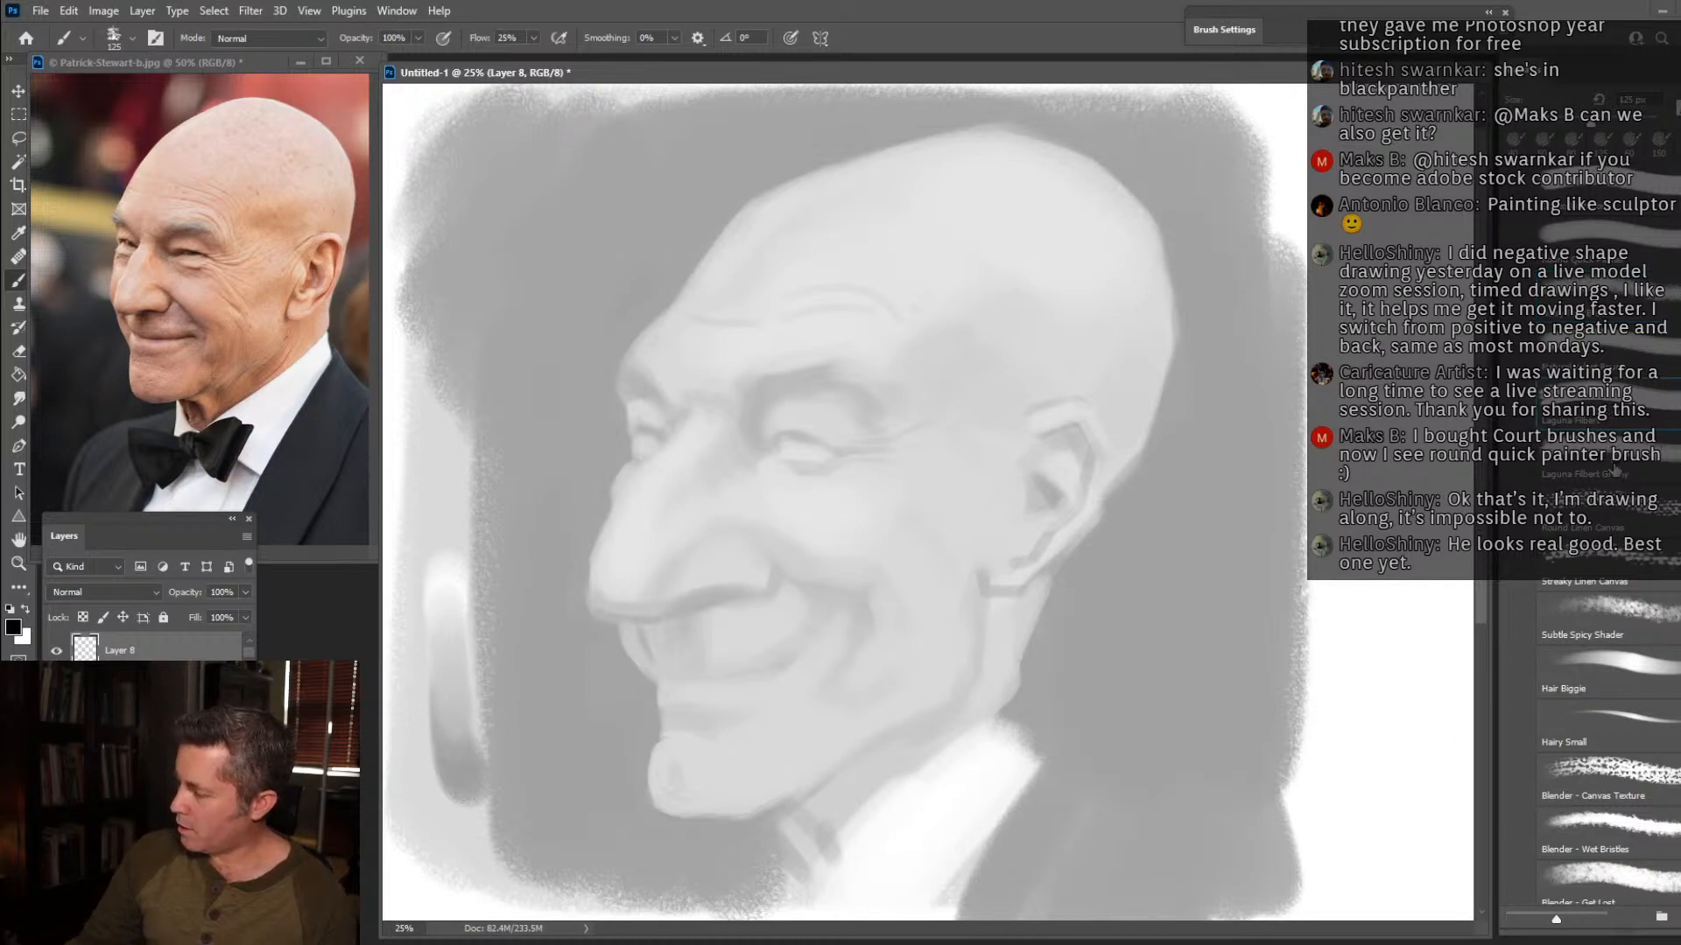
click(1653, 190)
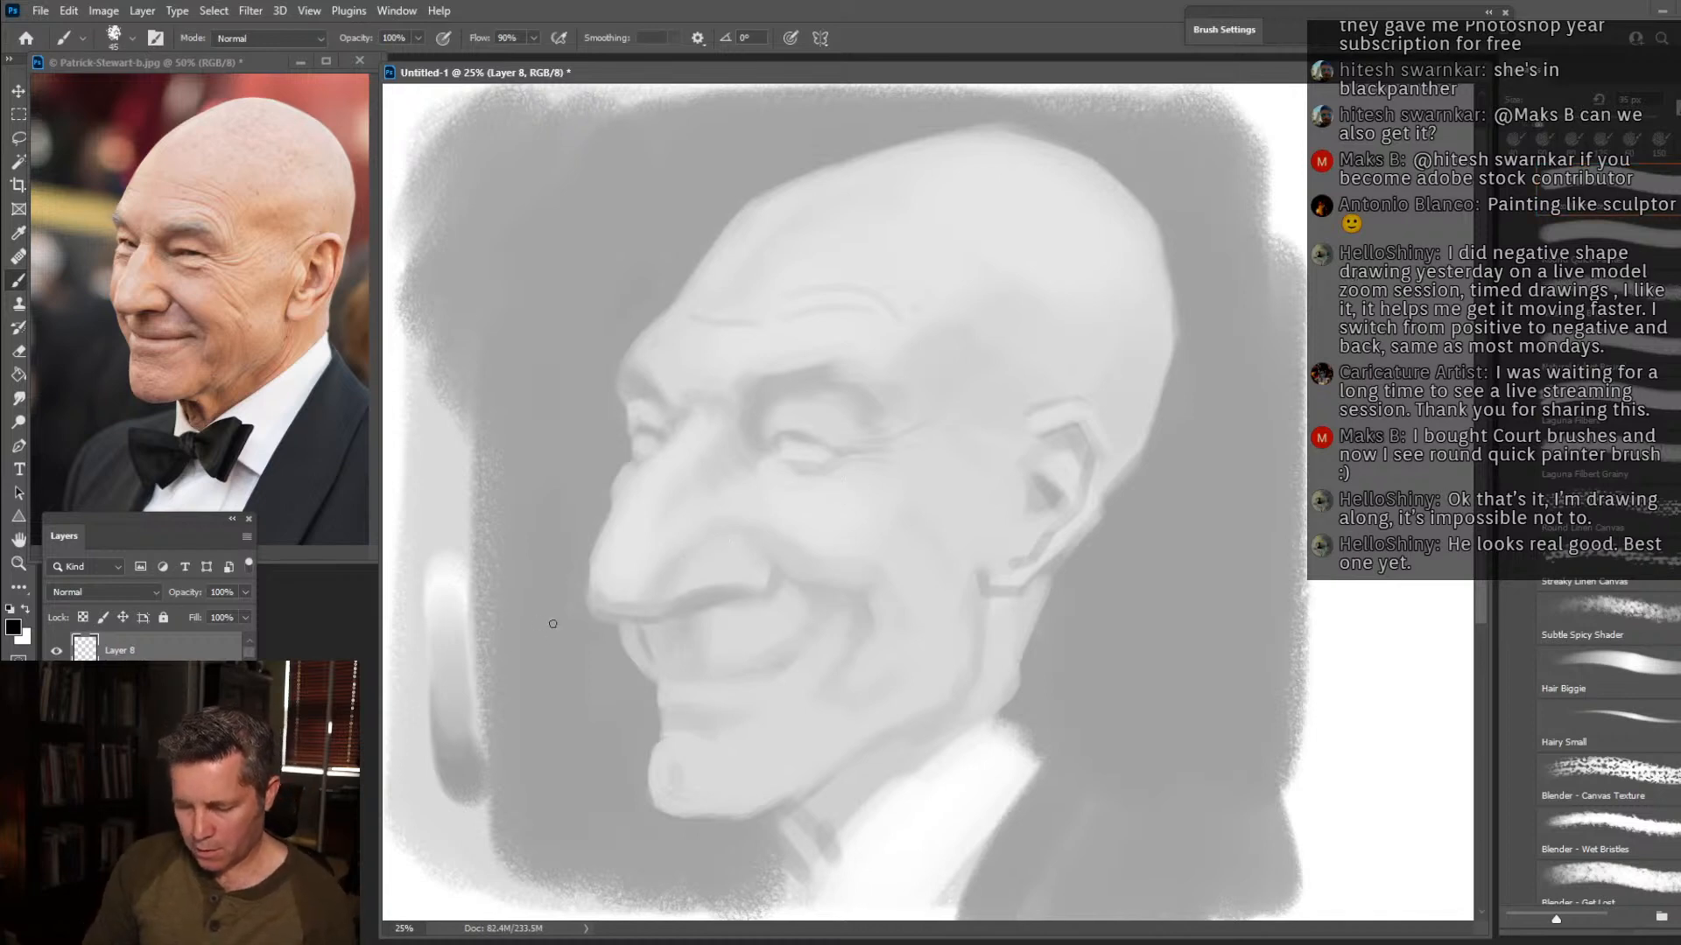
key(bracketright)
mouse_move(676, 412)
mouse_down()
mouse_move(616, 507)
mouse_move(625, 485)
mouse_move(585, 602)
mouse_move(679, 621)
mouse_up()
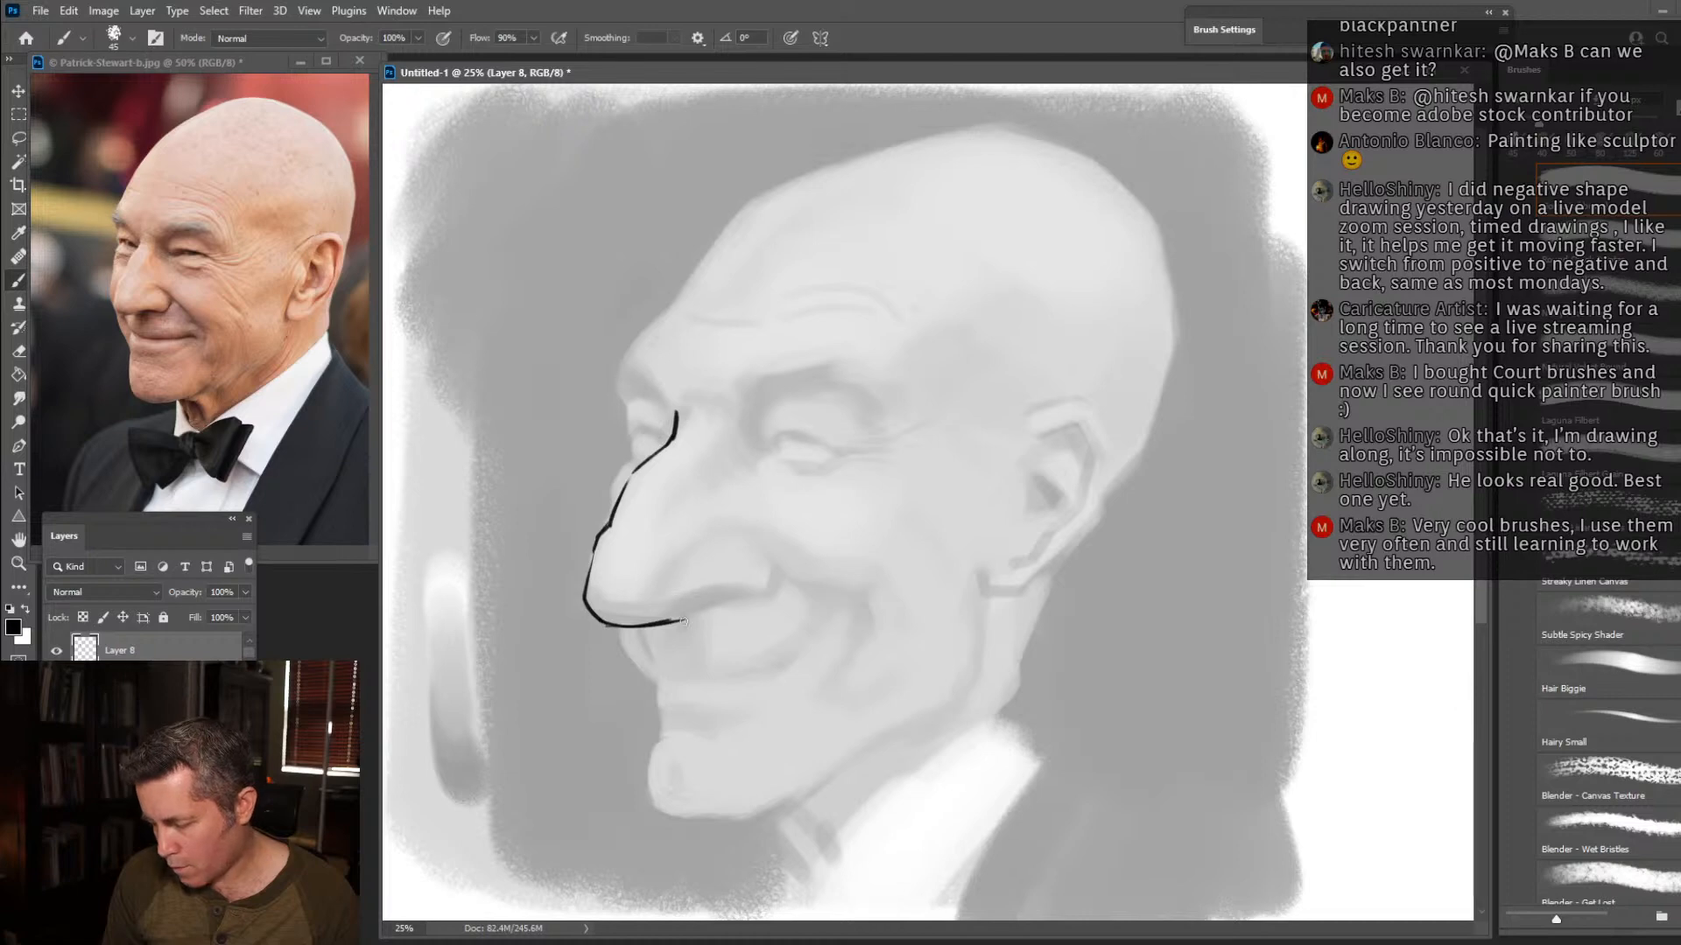
mouse_move(677, 612)
mouse_down()
mouse_move(765, 595)
mouse_move(768, 544)
mouse_move(742, 522)
mouse_move(681, 589)
mouse_move(672, 568)
mouse_move(632, 602)
mouse_up()
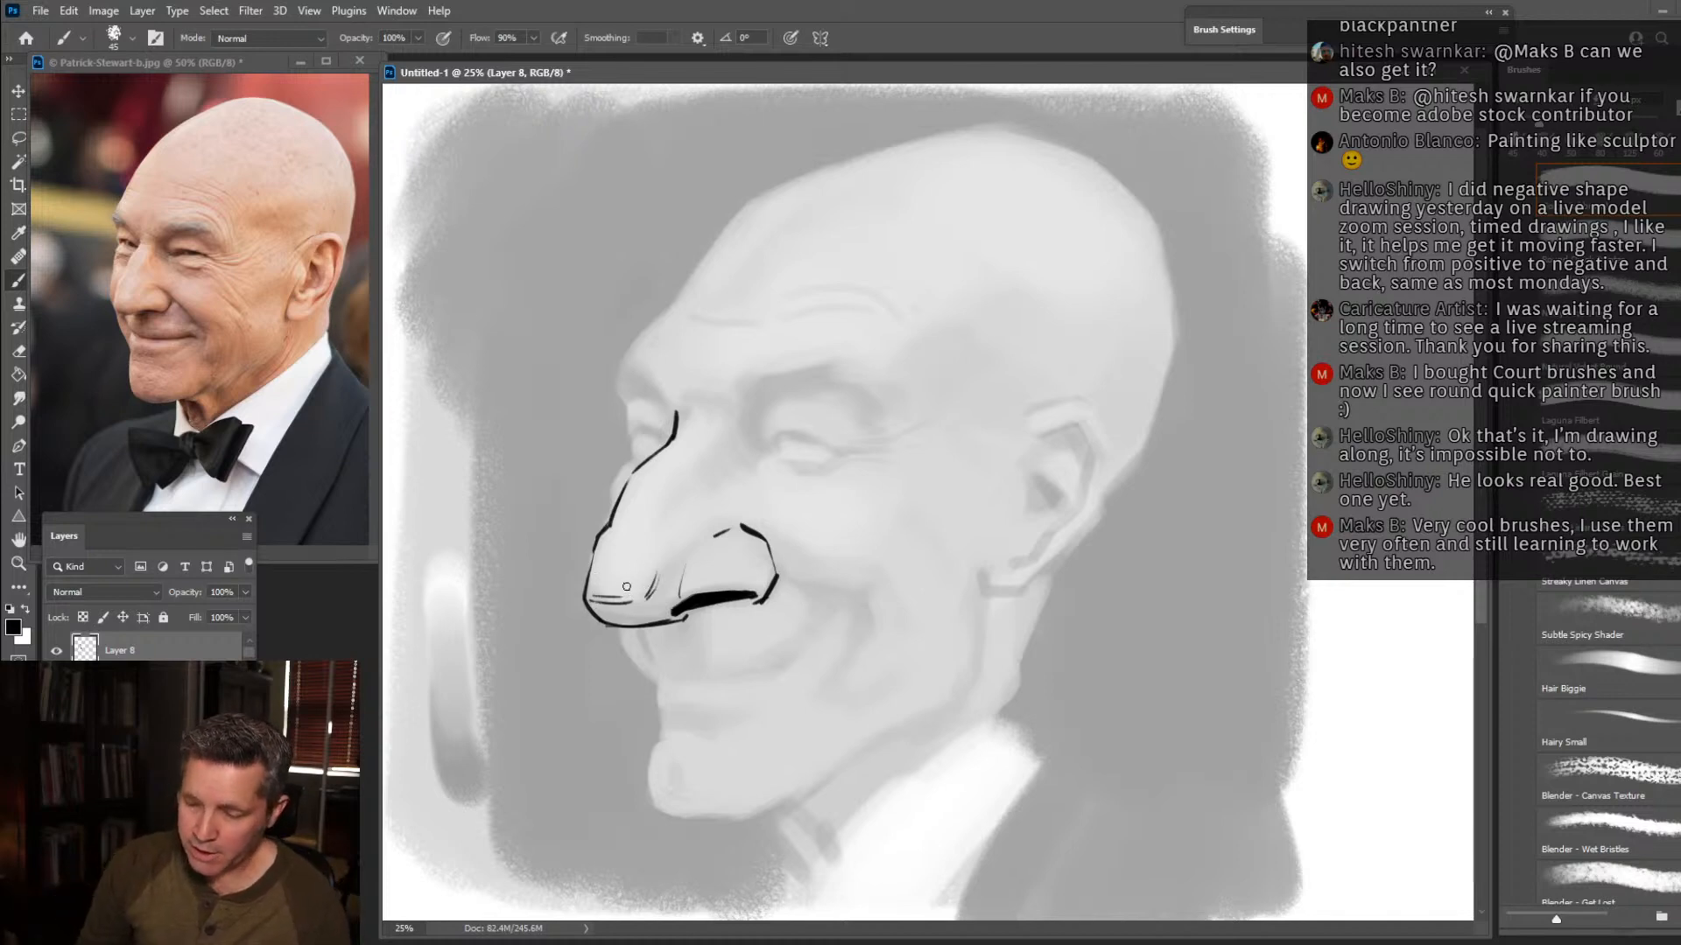
drag(707, 424, 671, 479)
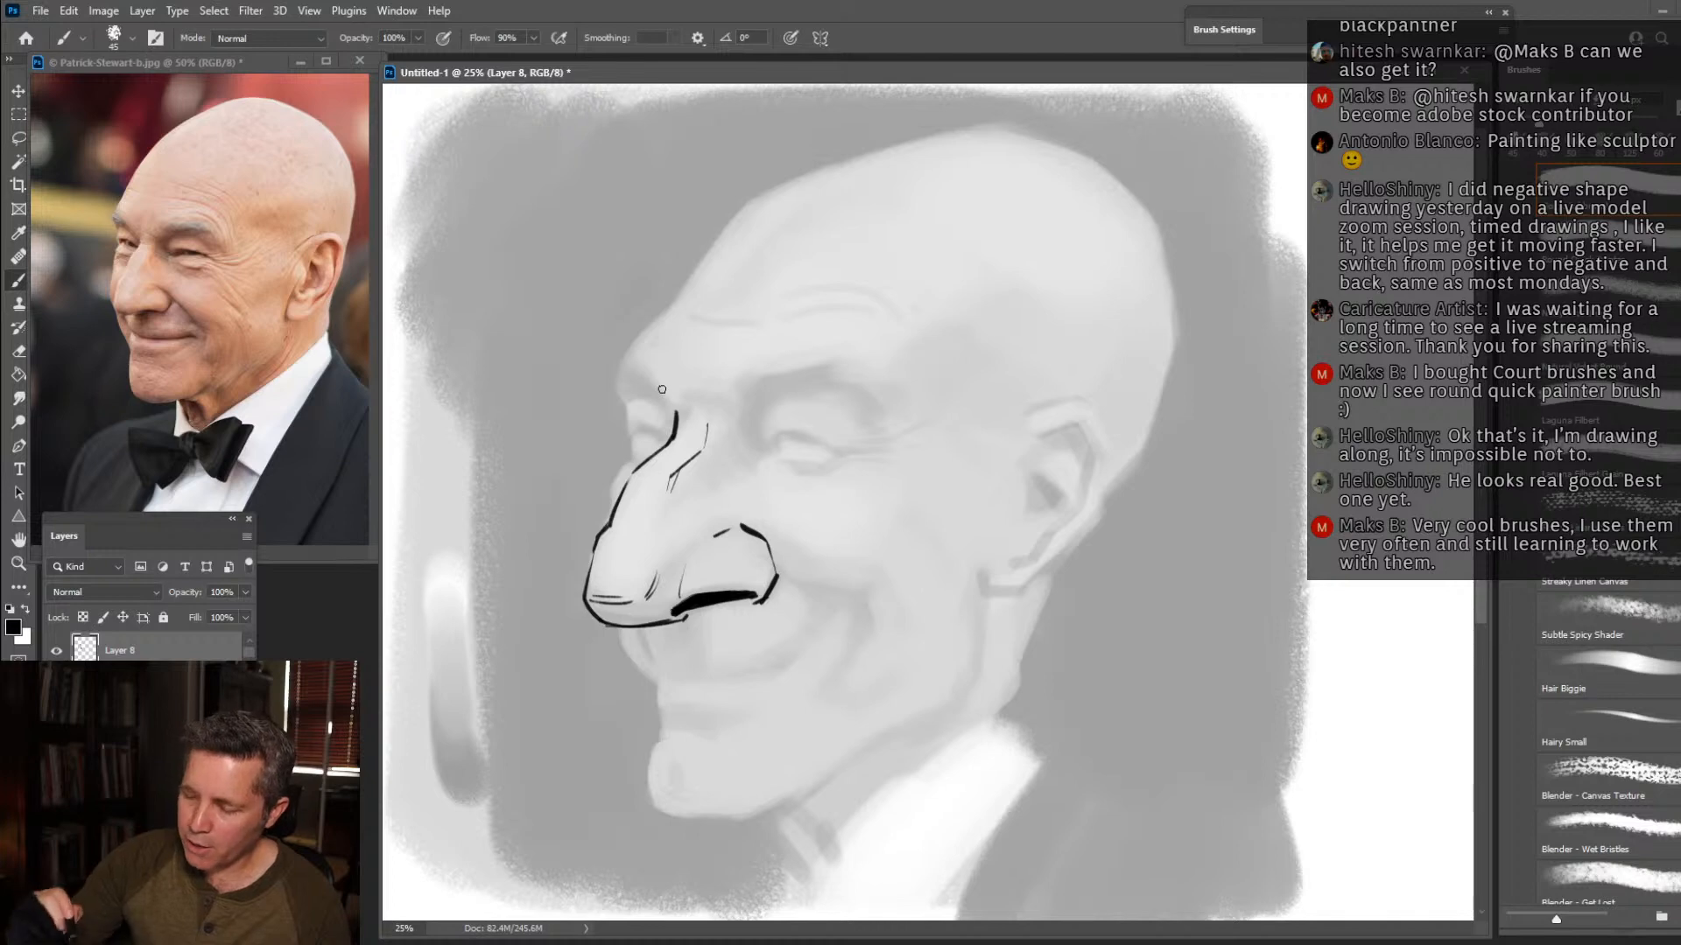
Ink the far eyebrow as a solid dark shape and outline the forehead and bald skull around to behind the ear.
mouse_move(671, 411)
mouse_down()
mouse_move(621, 386)
mouse_move(648, 393)
mouse_move(618, 362)
mouse_move(620, 389)
mouse_move(617, 367)
mouse_up()
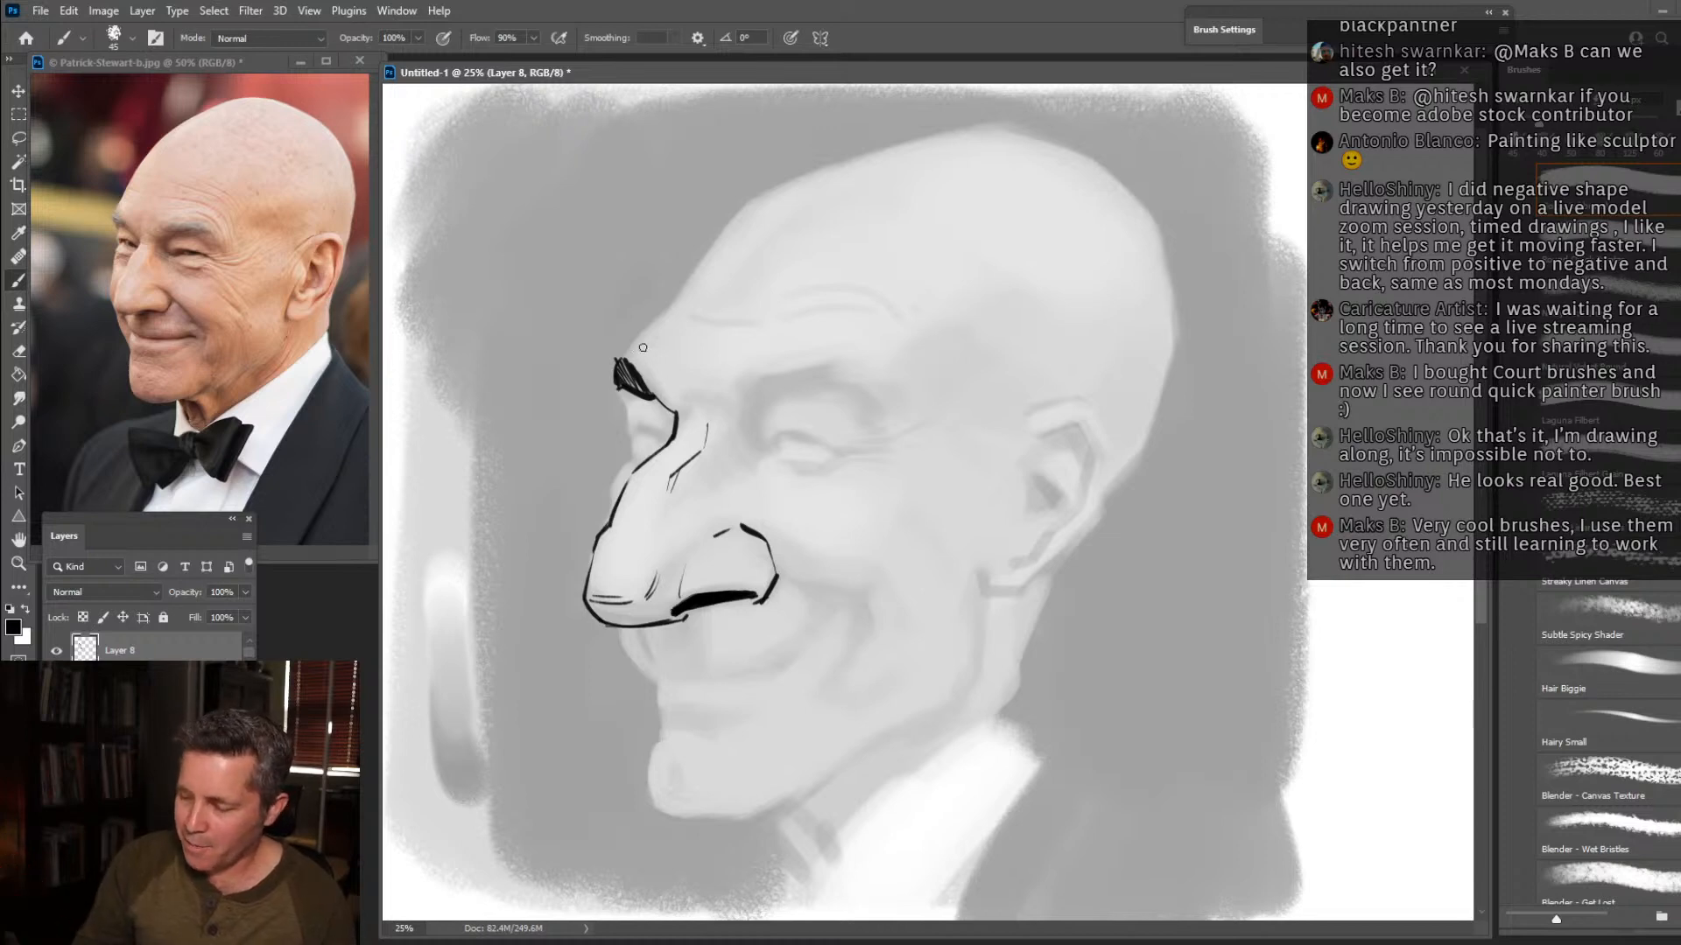
drag(622, 360, 671, 308)
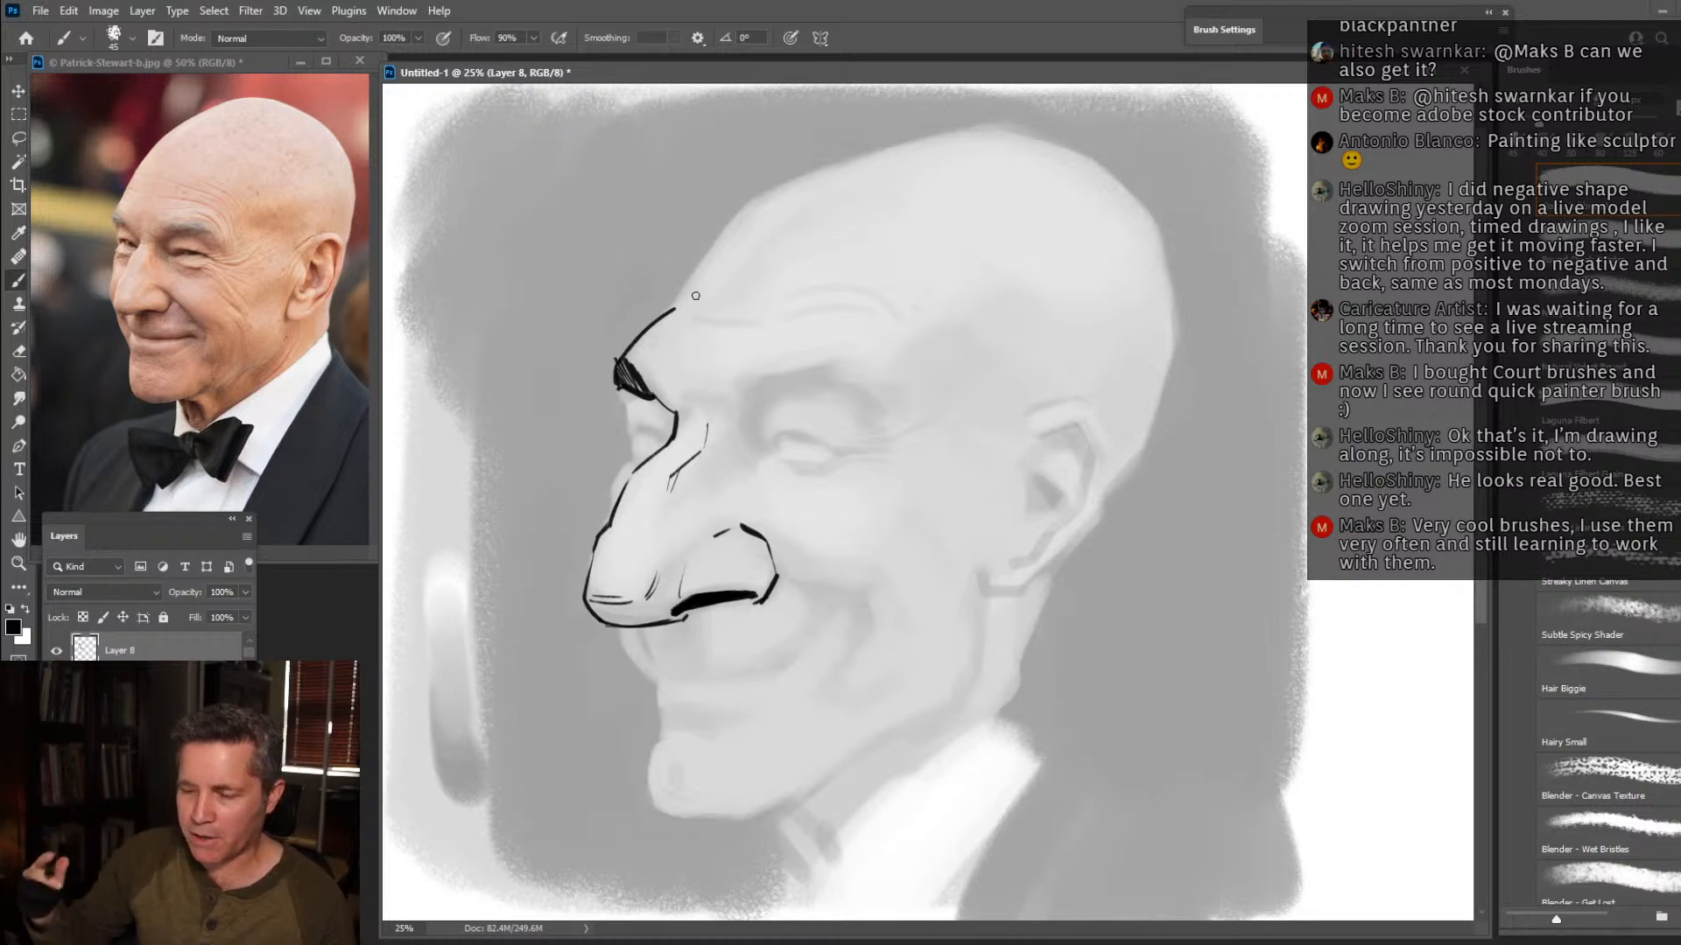
drag(672, 303, 693, 275)
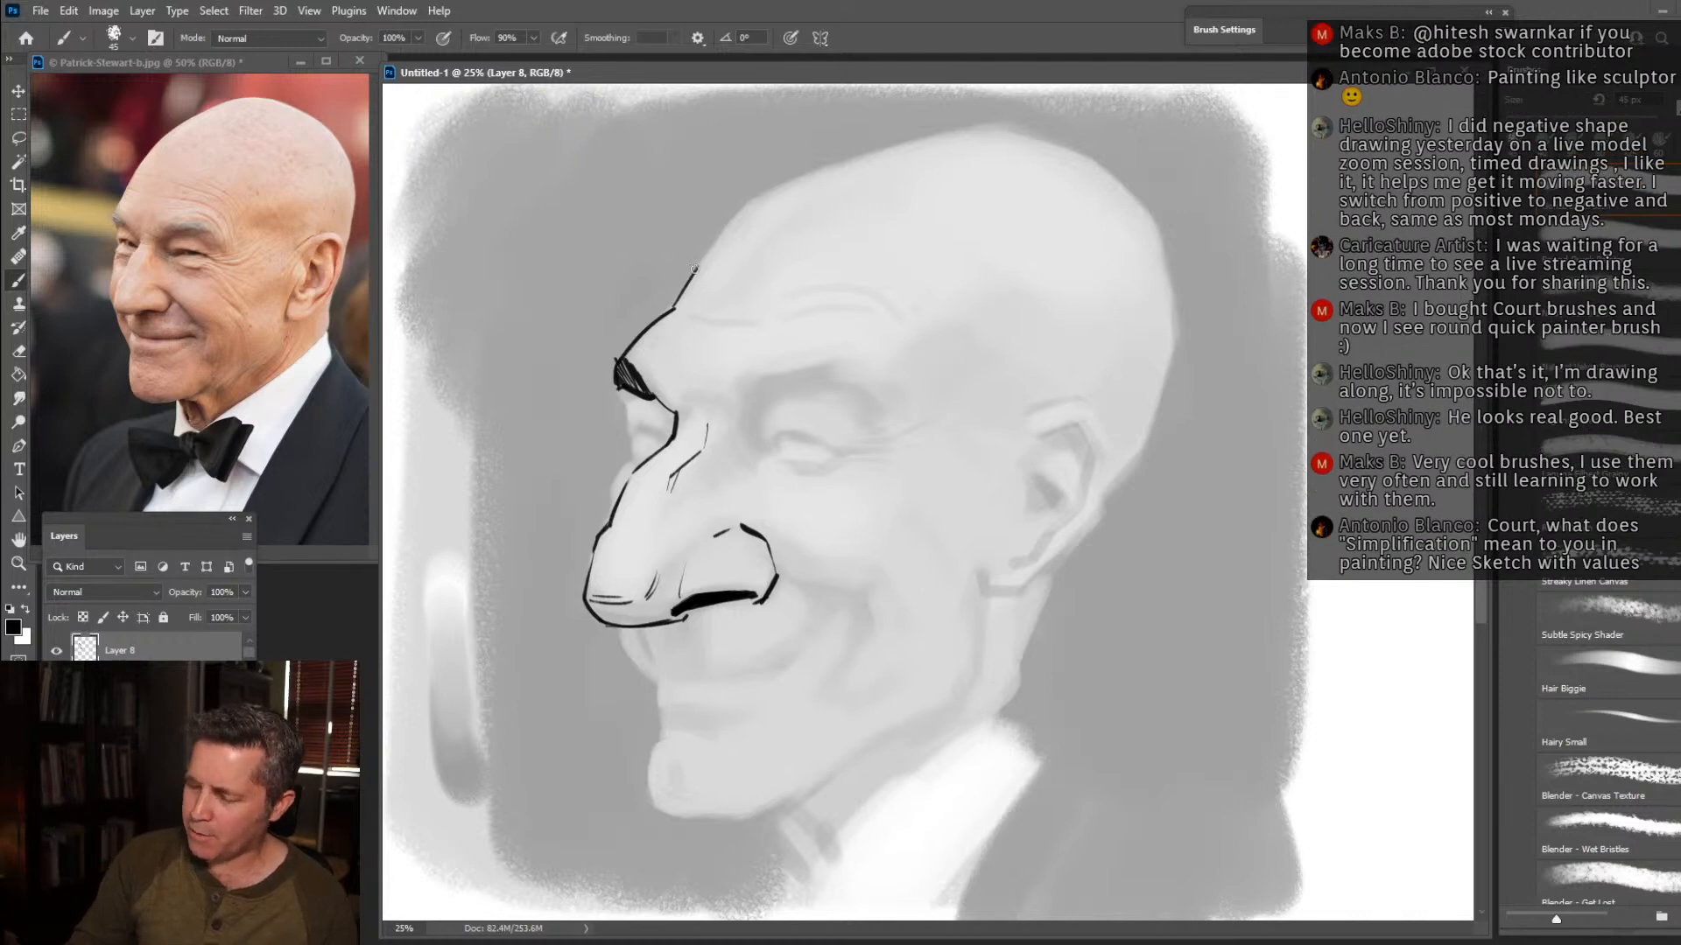
mouse_move(696, 270)
mouse_down()
mouse_move(783, 185)
mouse_move(997, 133)
mouse_move(1108, 182)
mouse_move(1173, 331)
mouse_move(1142, 455)
mouse_move(1100, 509)
mouse_up()
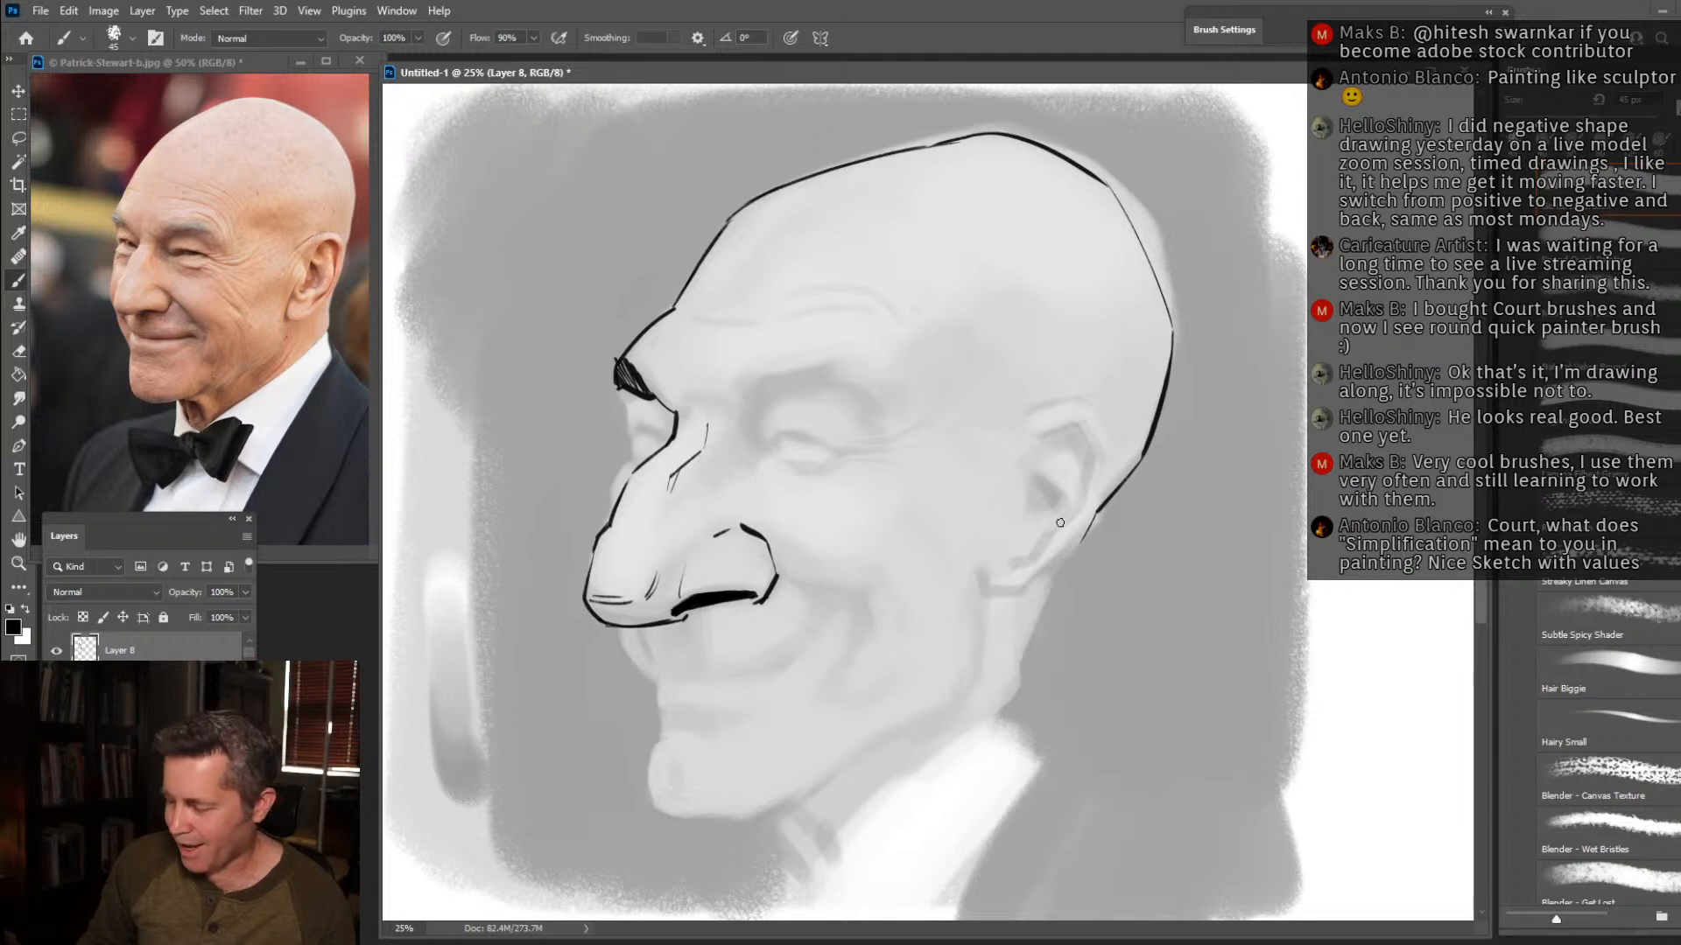
Draw the ear's outer rim, lobe and inner folds in black, and hatch the shadow inside its upper rim.
mouse_move(984, 569)
mouse_down()
mouse_move(1040, 588)
mouse_move(1098, 513)
mouse_move(1084, 534)
mouse_move(1108, 447)
mouse_move(1085, 405)
mouse_move(1009, 437)
mouse_move(1023, 417)
mouse_move(1055, 435)
mouse_move(1081, 417)
mouse_move(1098, 438)
mouse_move(1077, 524)
mouse_move(1044, 545)
mouse_up()
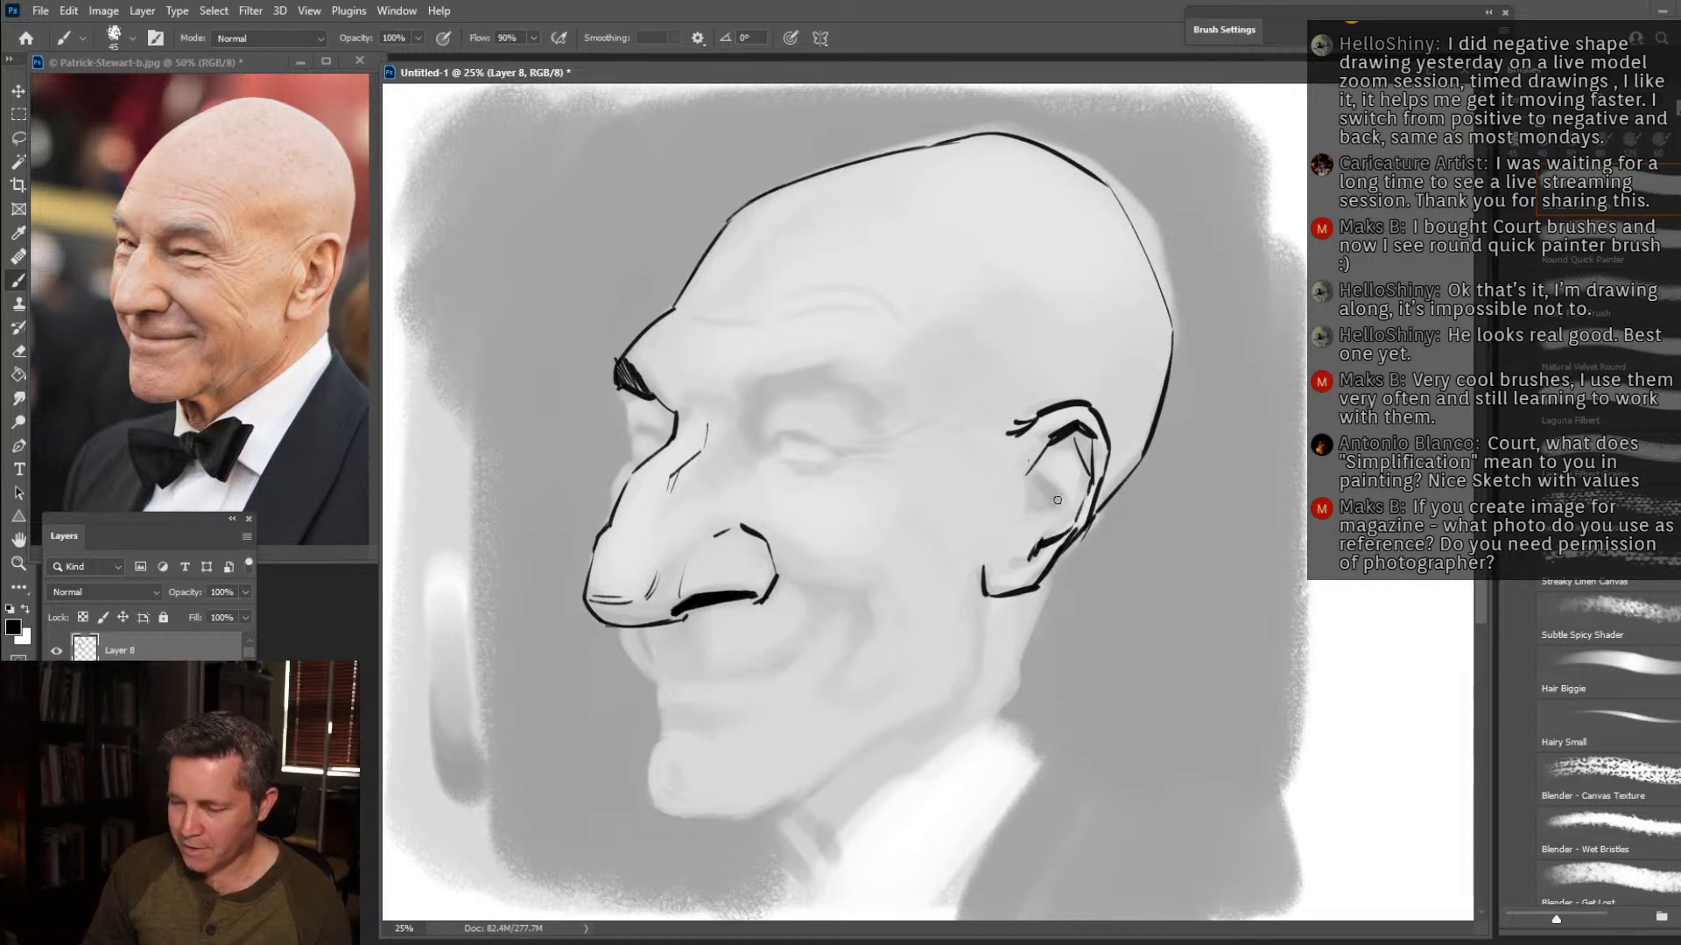
drag(1014, 493, 1003, 537)
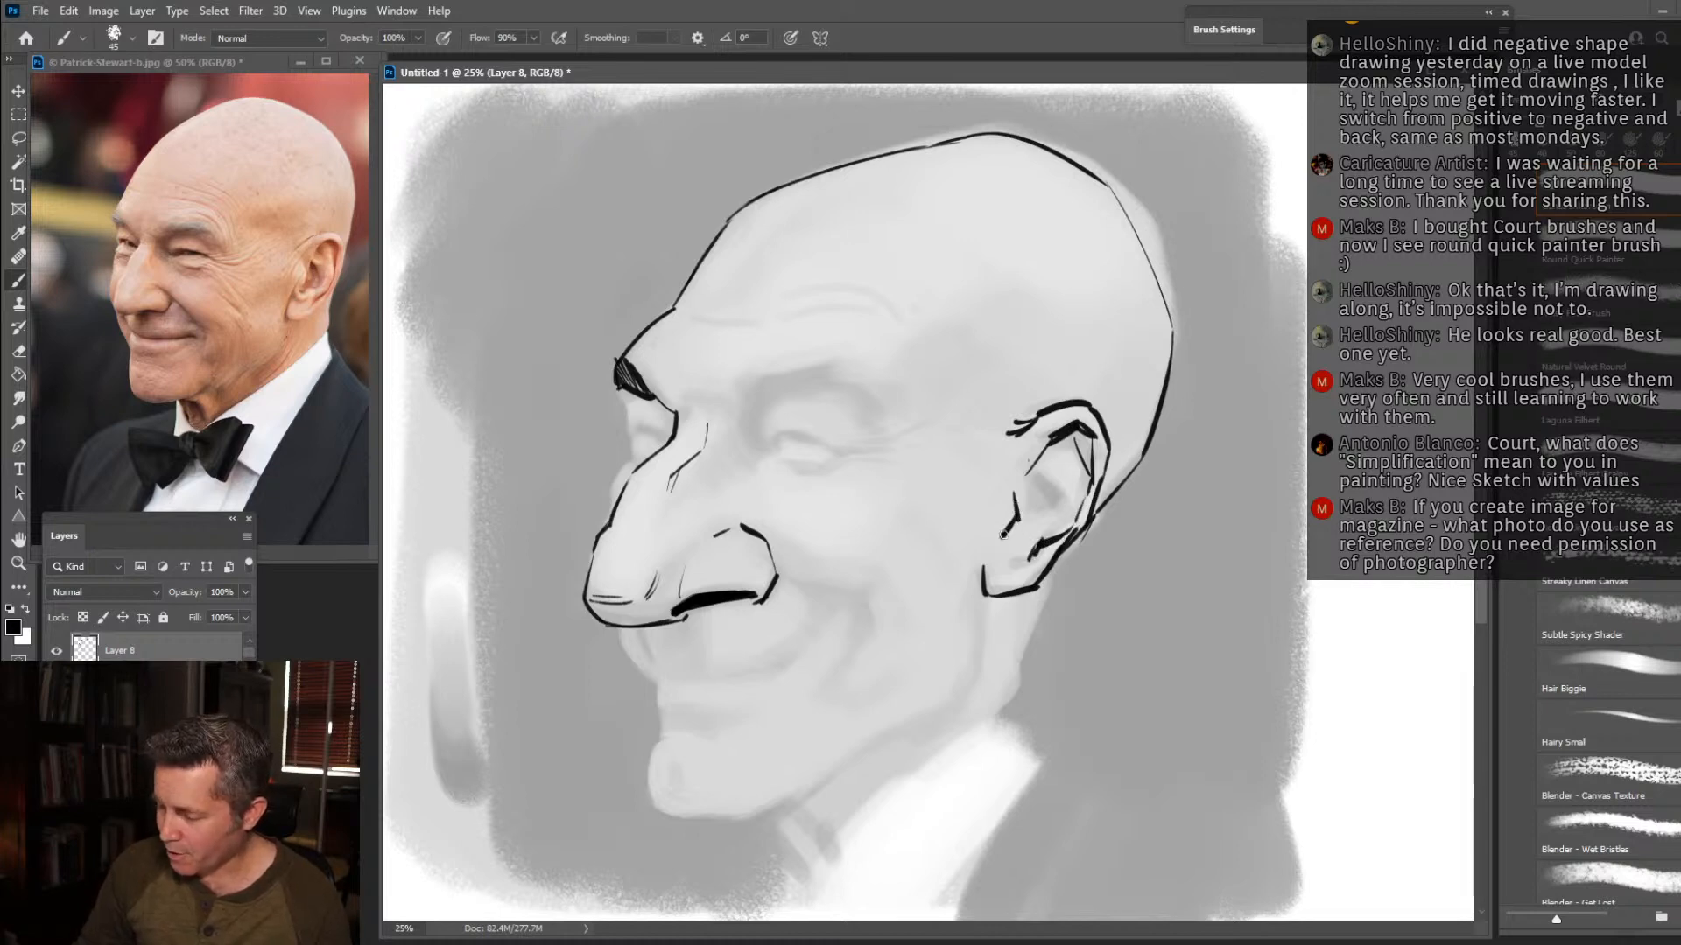
drag(1019, 538, 1047, 513)
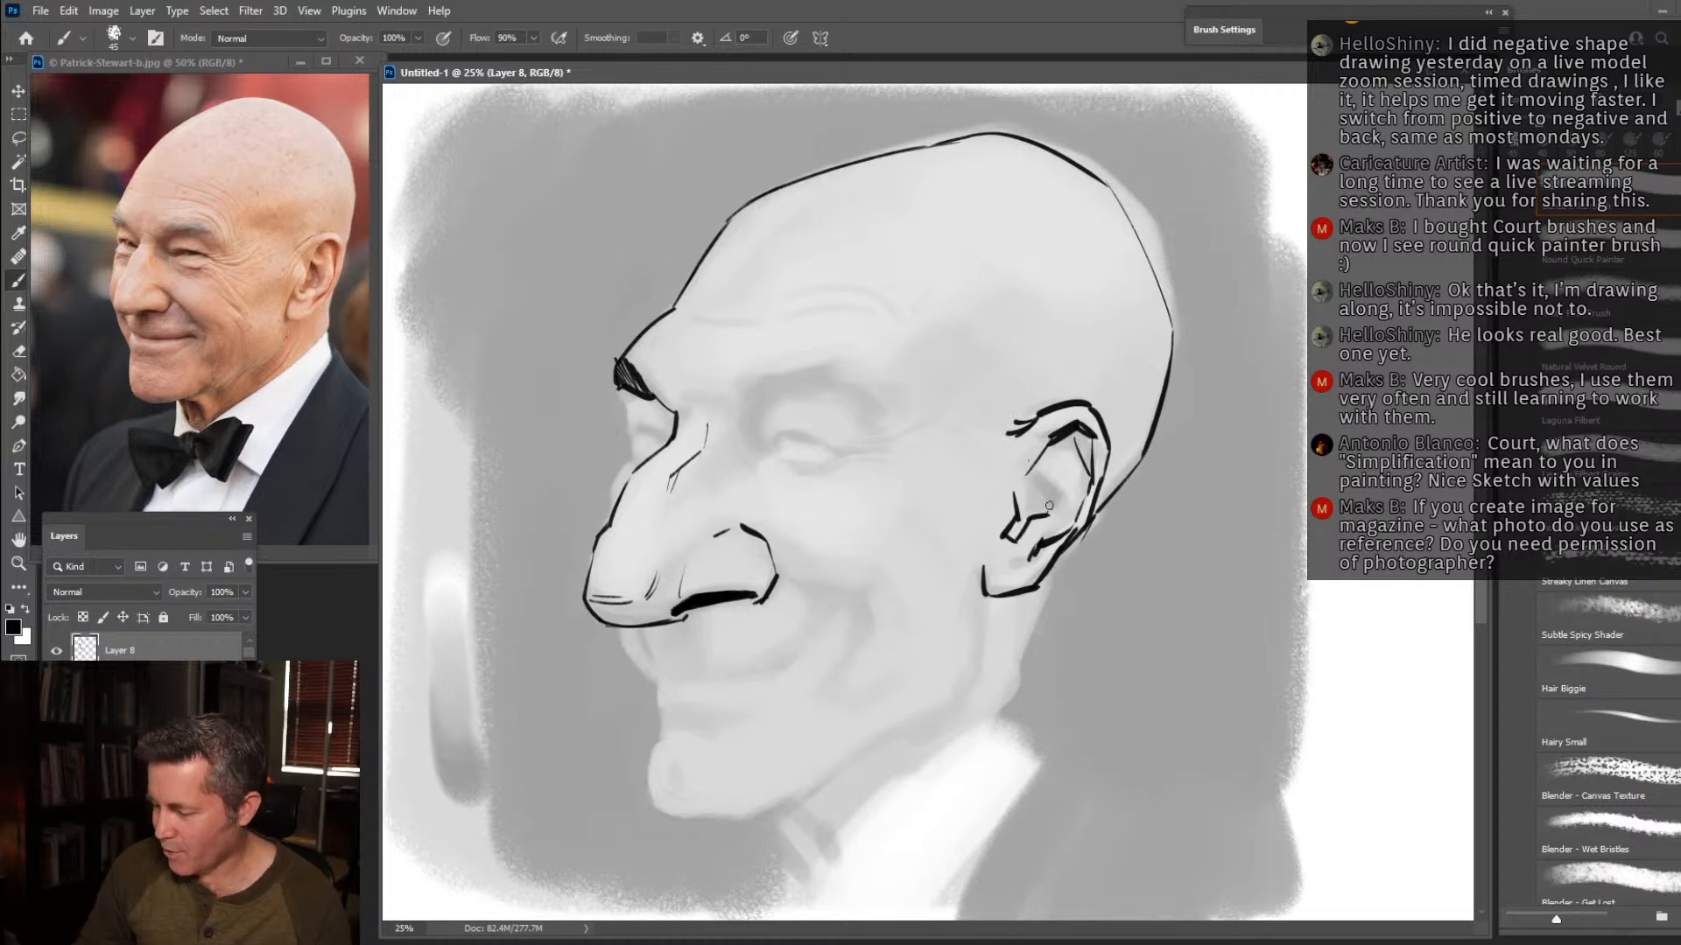
mouse_move(1022, 471)
mouse_down()
mouse_move(1053, 484)
mouse_move(1056, 460)
mouse_up()
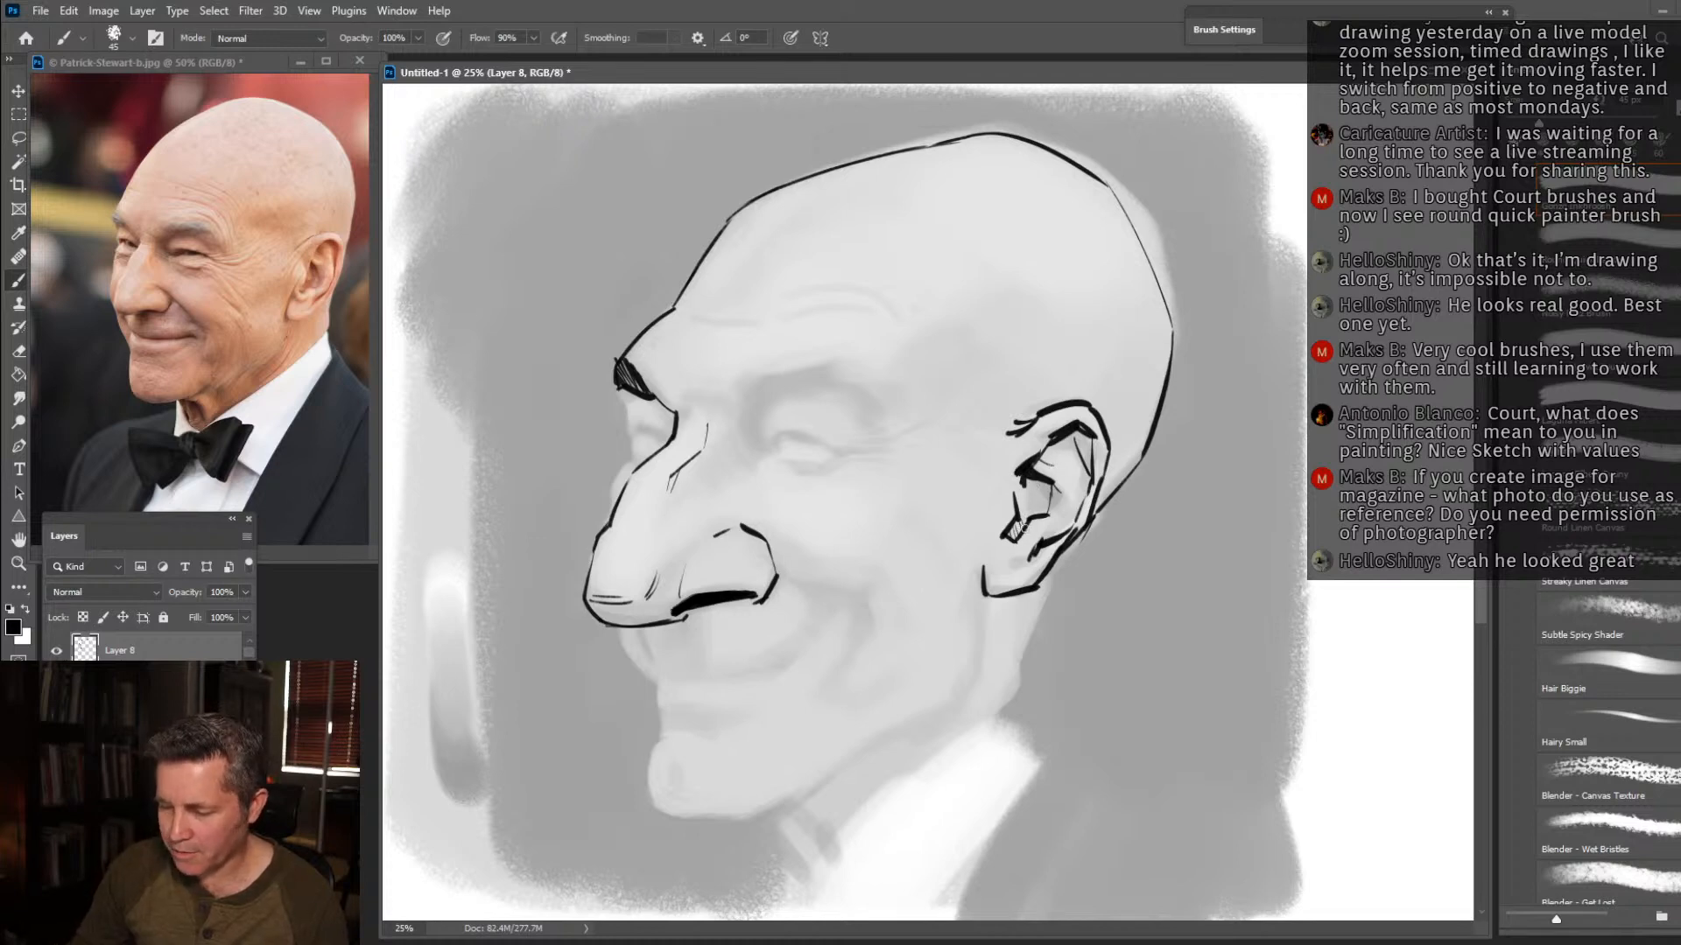
mouse_move(1029, 476)
mouse_down()
mouse_move(1044, 487)
mouse_move(1096, 448)
mouse_up()
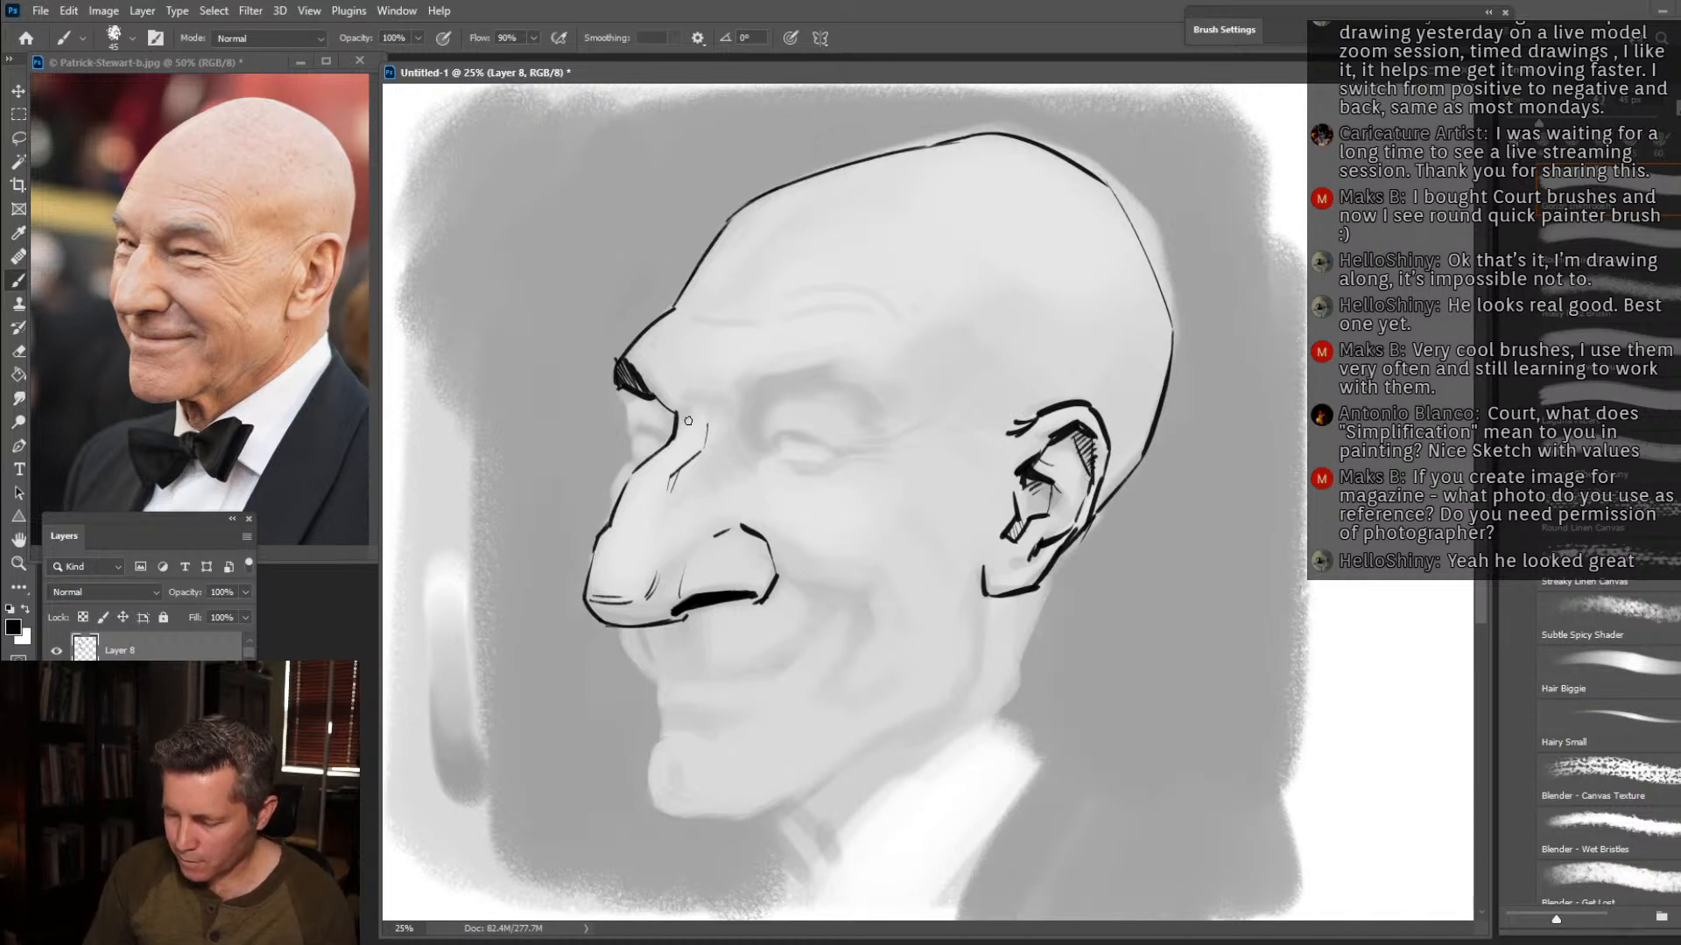
Draw the far eye with its lids and dark iris, and outline the far cheek down to the nose.
mouse_move(666, 431)
mouse_down()
mouse_move(636, 419)
mouse_move(664, 440)
mouse_up()
click(637, 430)
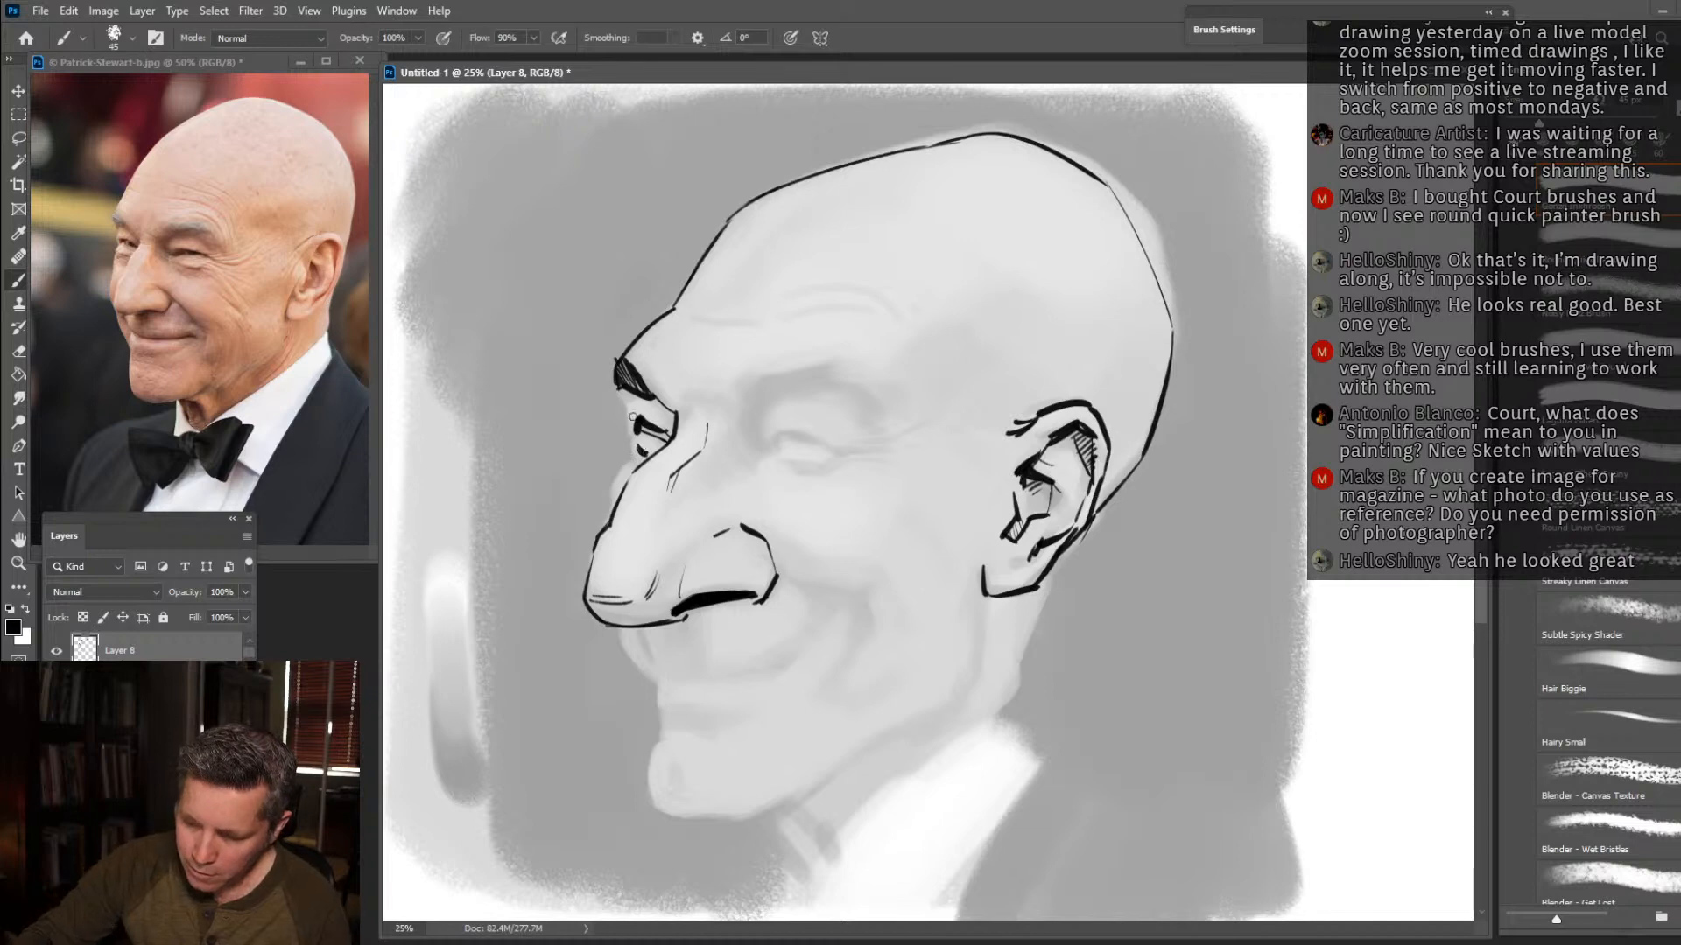
drag(634, 444, 614, 369)
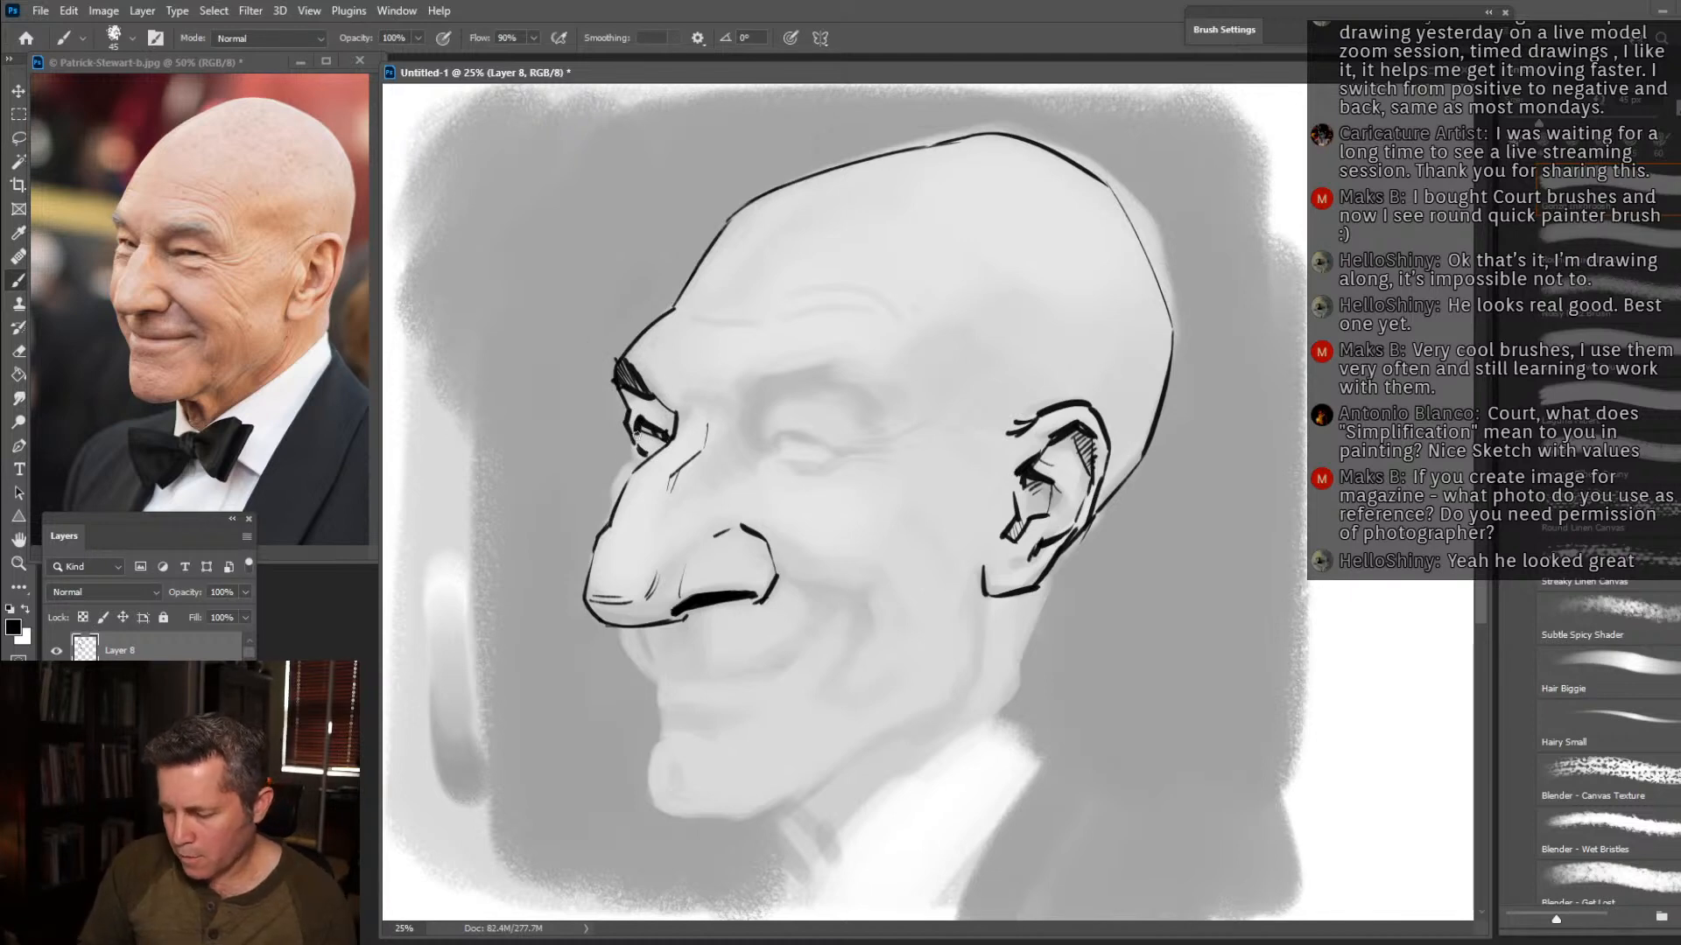
drag(633, 445, 610, 512)
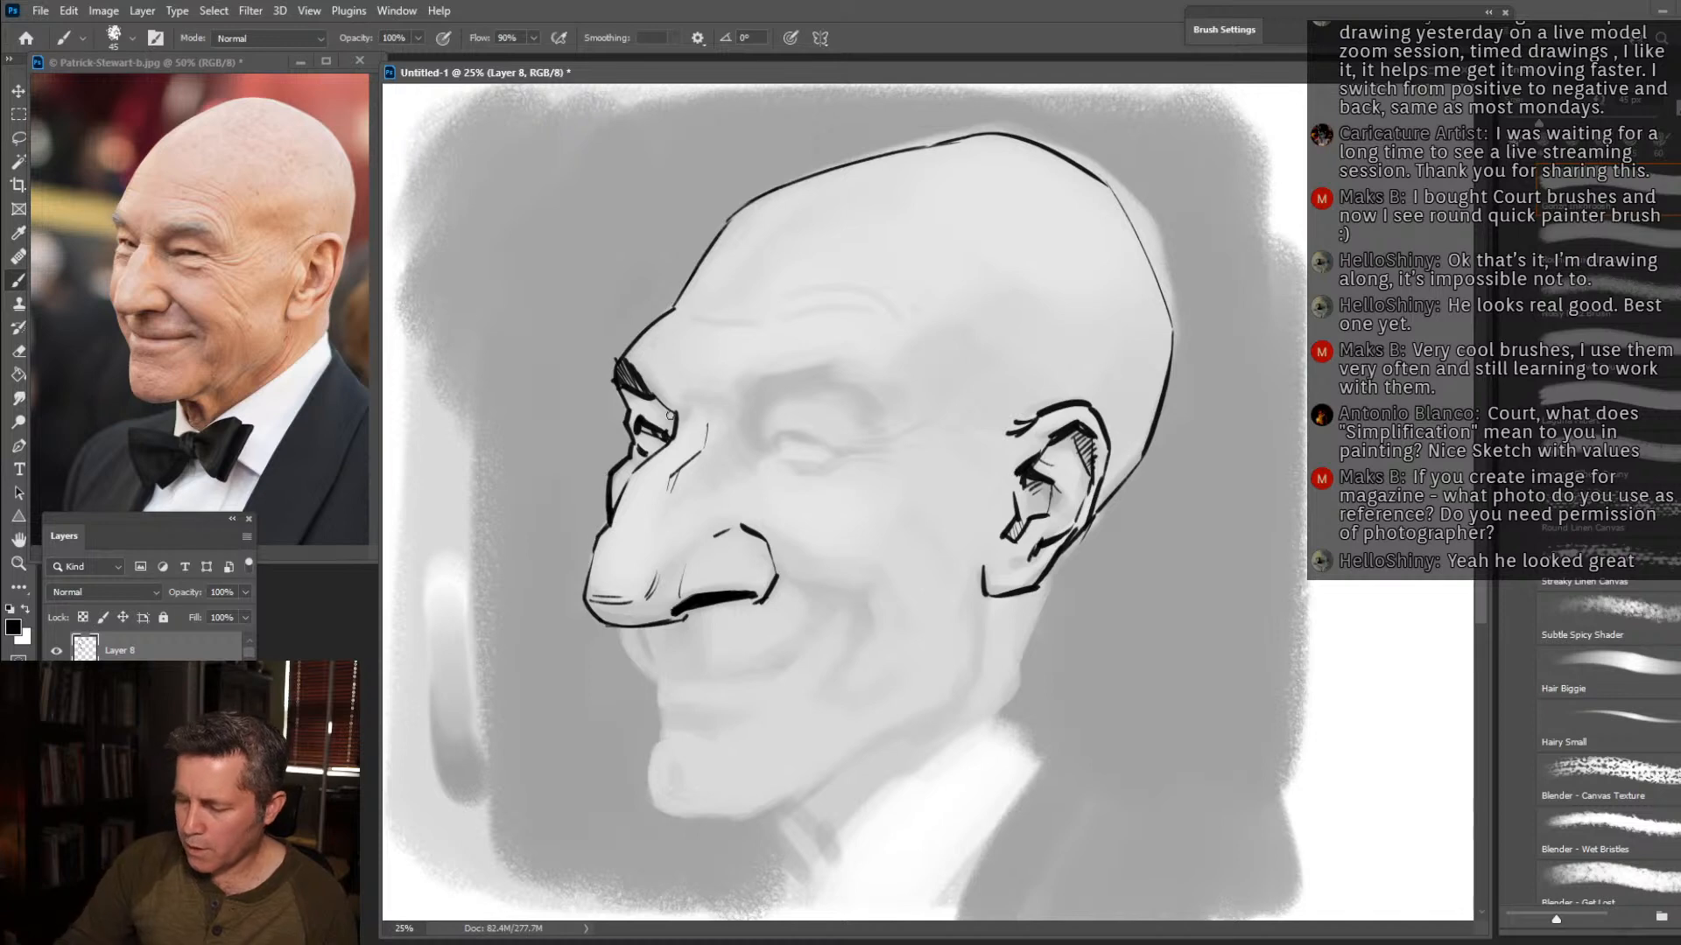
Add the short frown creases between the brows and long thin wrinkle lines across the forehead.
mouse_move(662, 407)
mouse_down()
mouse_move(673, 426)
mouse_move(660, 408)
mouse_move(679, 378)
mouse_move(703, 404)
mouse_up()
drag(708, 391, 712, 407)
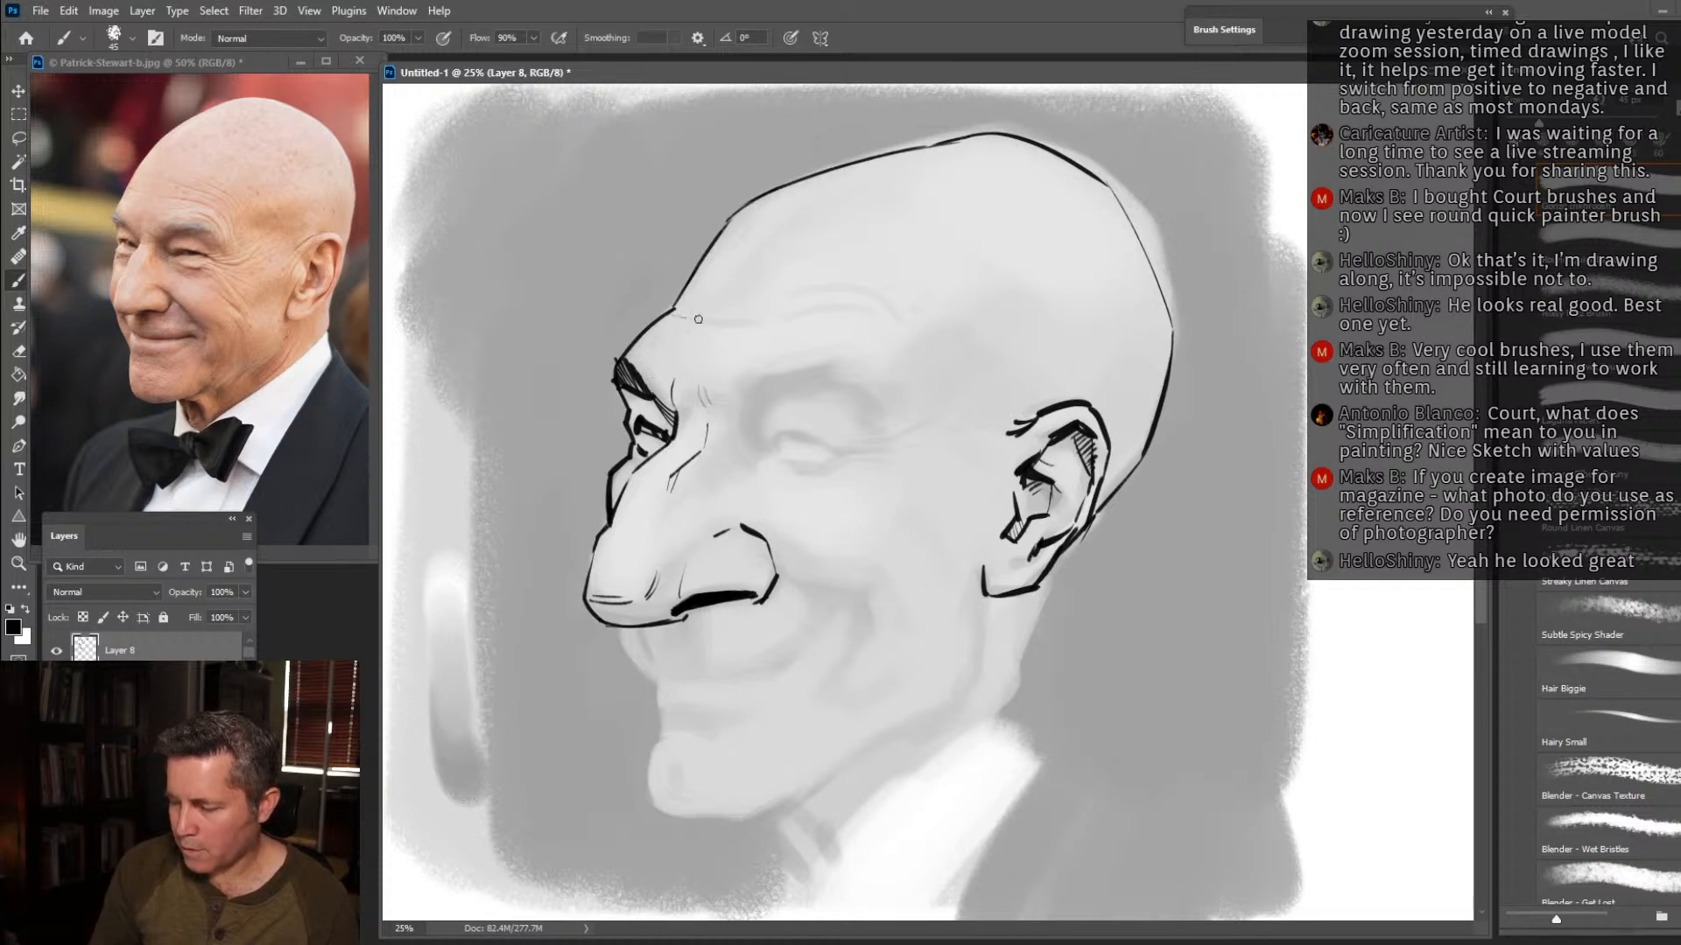
mouse_move(714, 326)
mouse_down()
mouse_move(850, 289)
mouse_move(893, 316)
mouse_up()
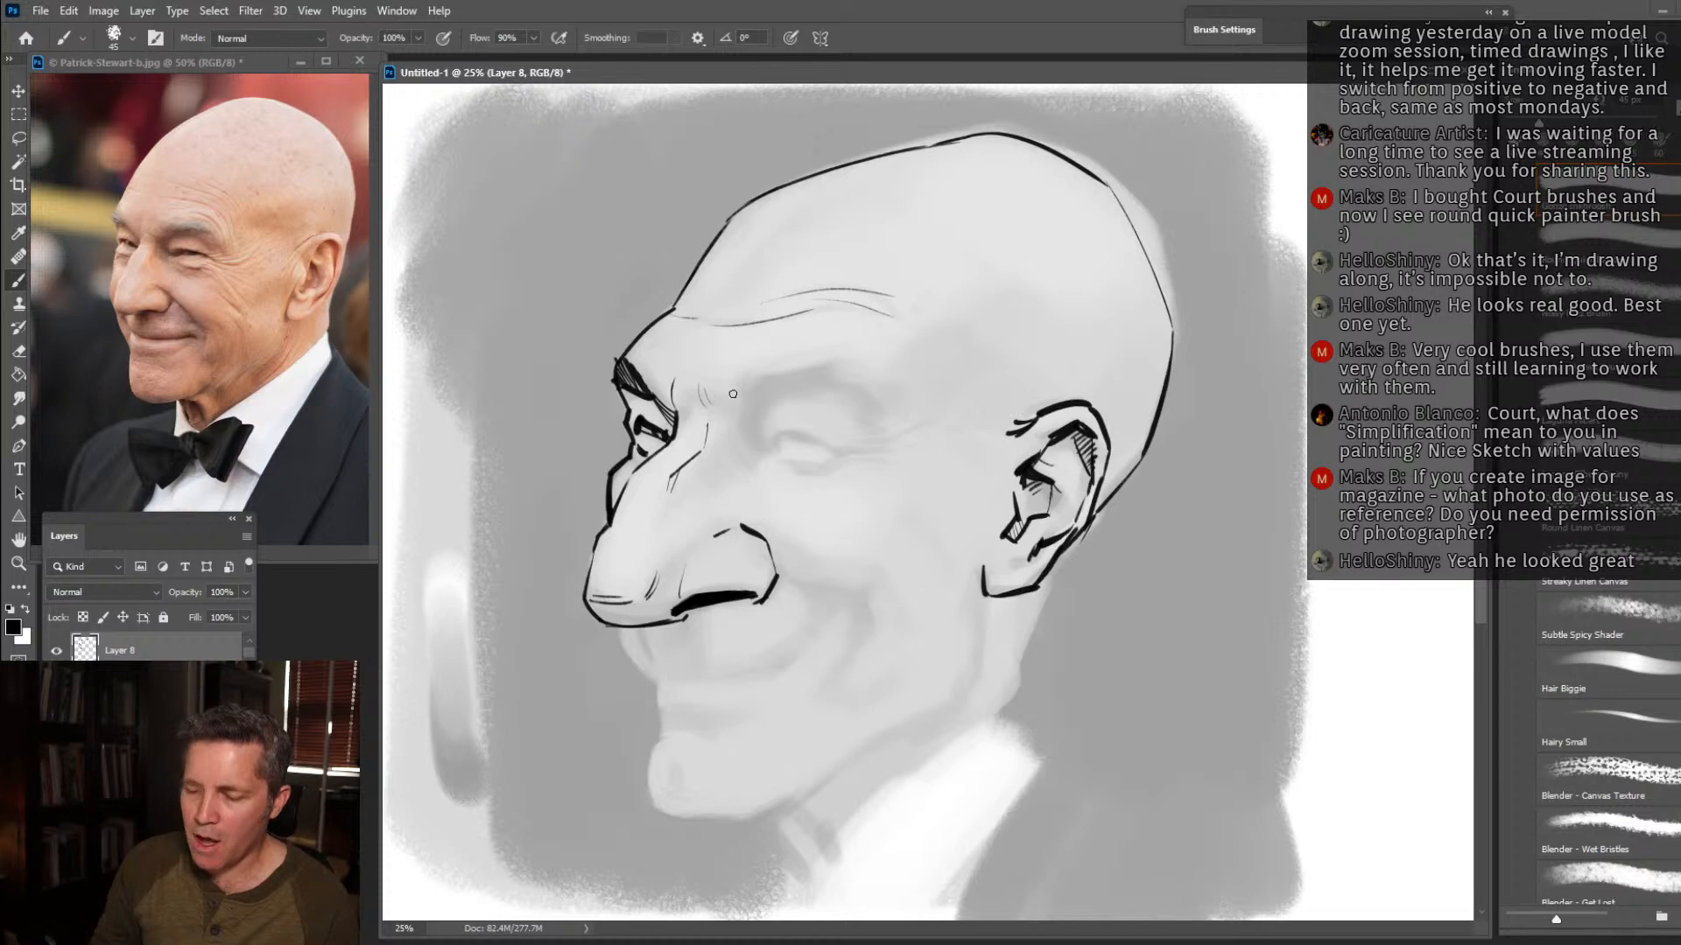
Ink the near eyebrow with angled hatching and a ragged outer end, and extend the forehead wrinkle down toward the temple.
drag(740, 429, 769, 395)
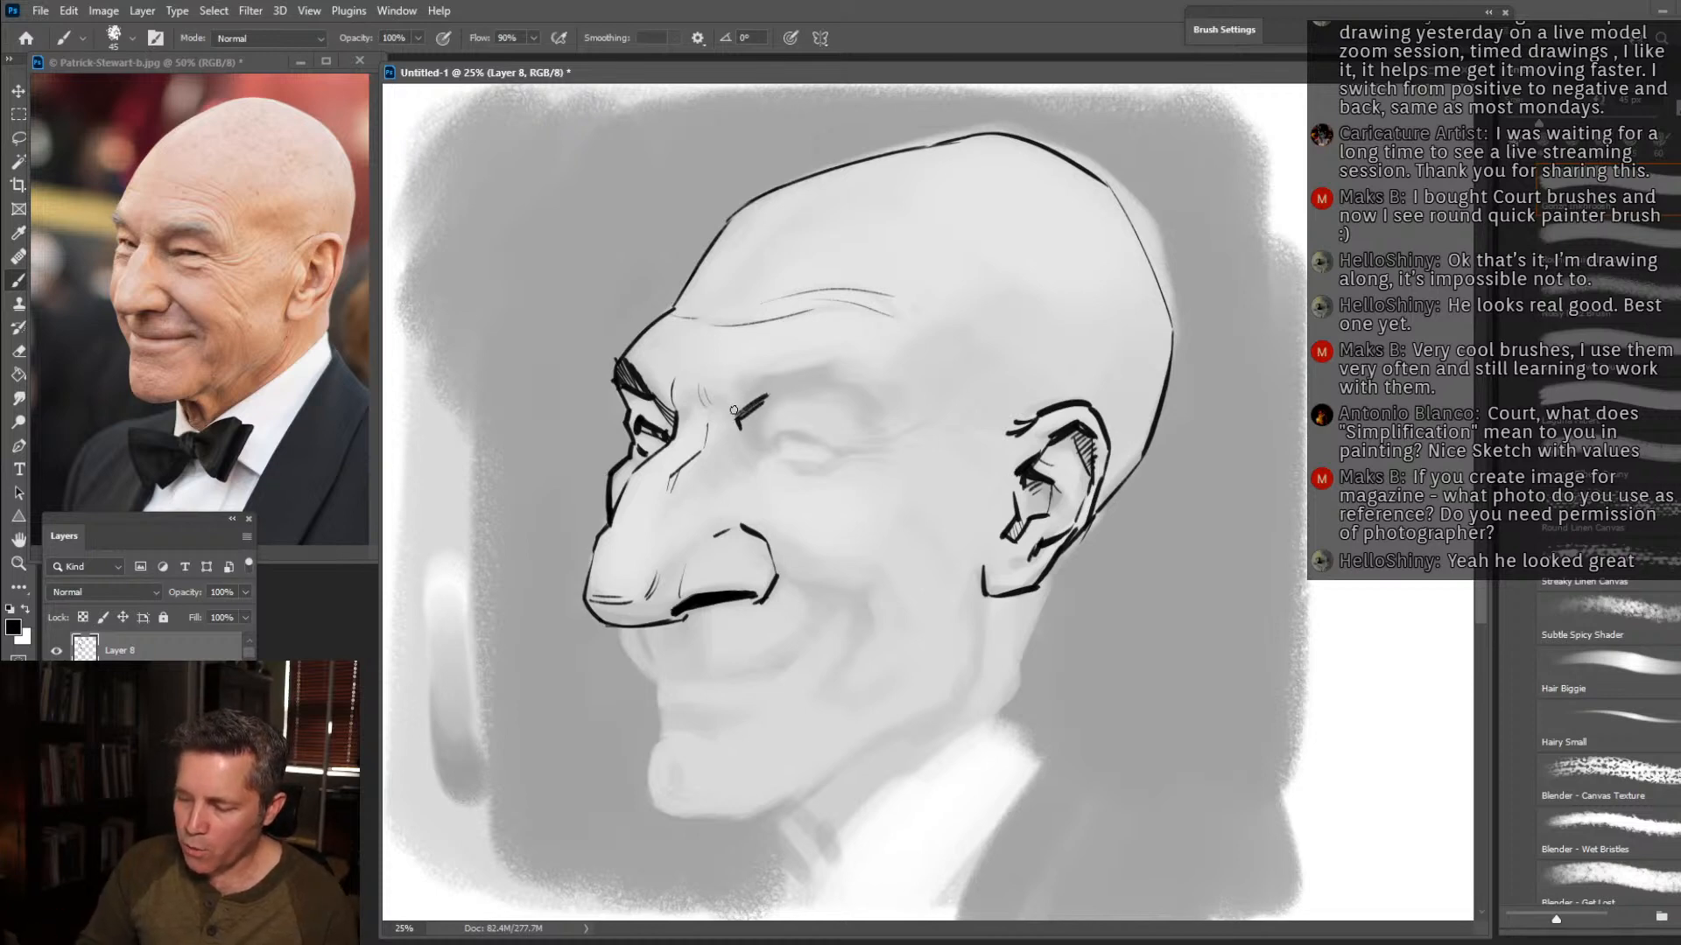
drag(728, 393, 783, 386)
mouse_move(781, 391)
mouse_down()
mouse_move(824, 370)
mouse_move(790, 356)
mouse_move(867, 362)
mouse_up()
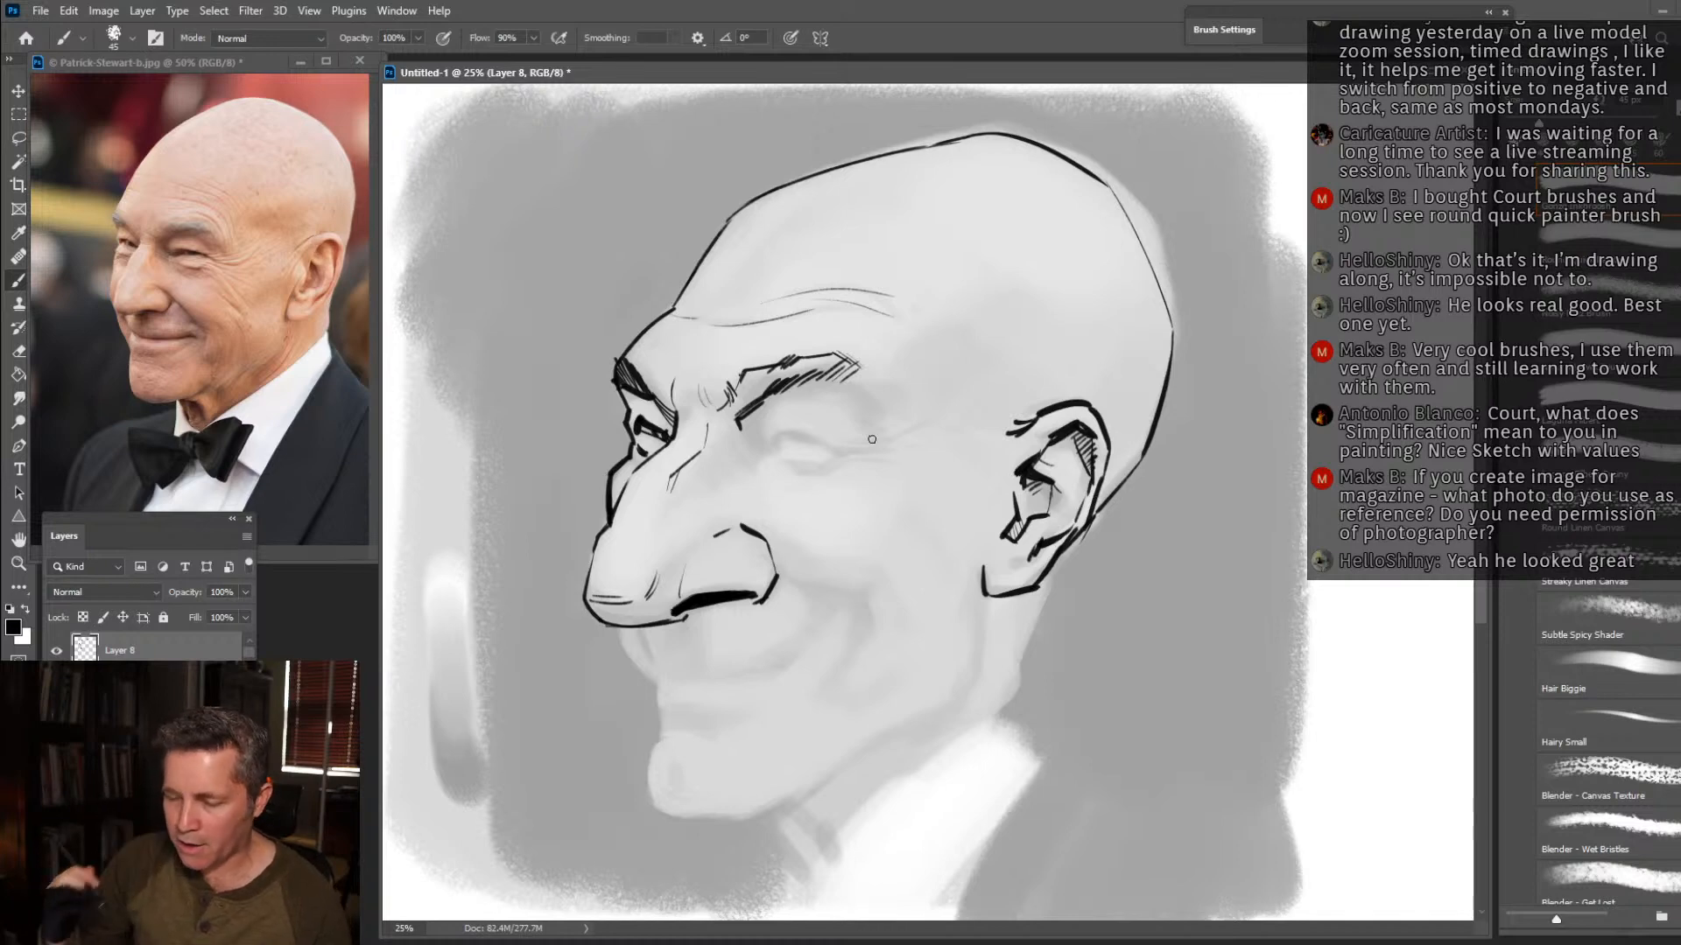
mouse_move(863, 375)
mouse_down()
mouse_move(877, 391)
mouse_move(858, 400)
mouse_up()
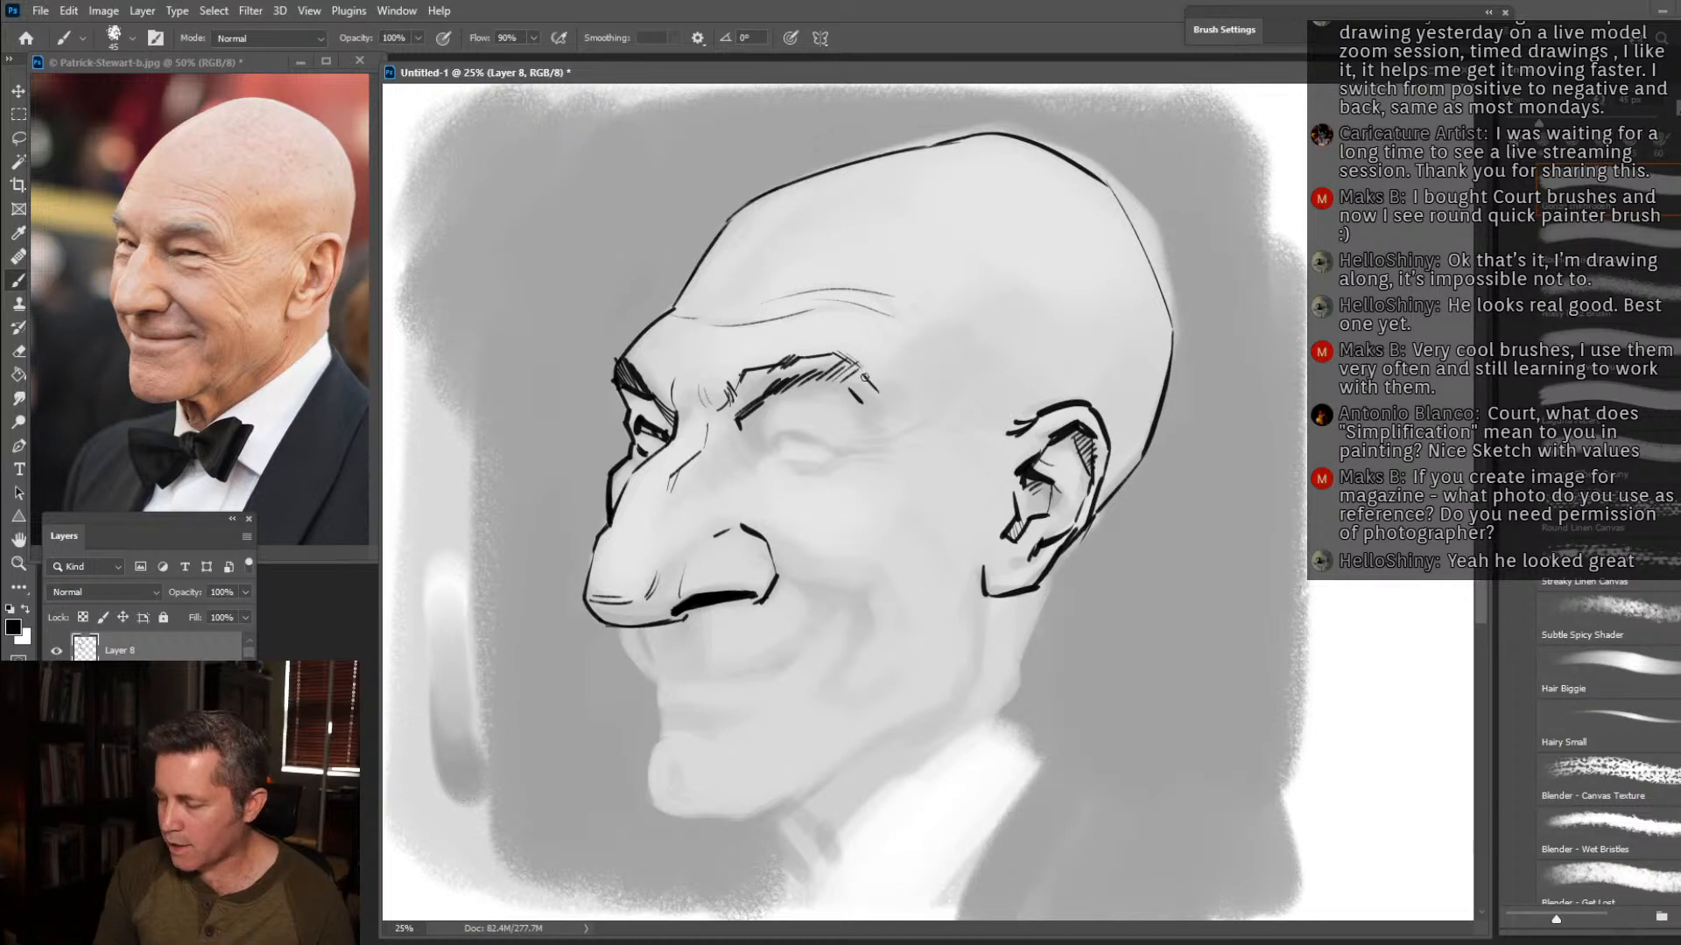
drag(855, 379, 882, 380)
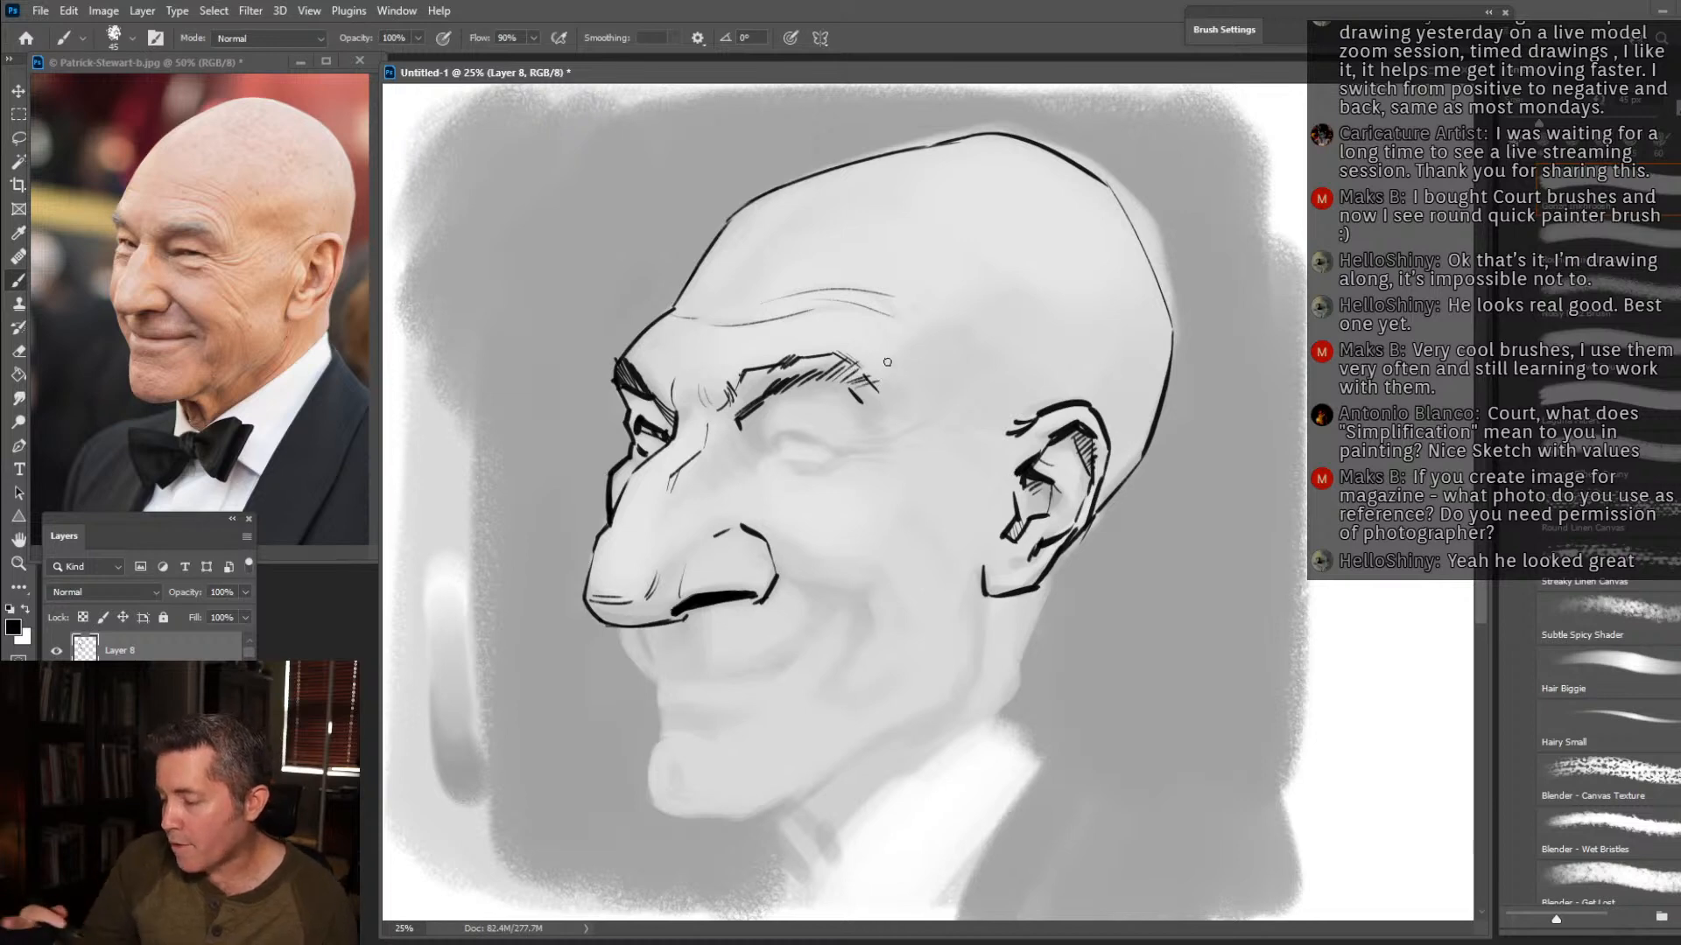
drag(886, 313, 906, 347)
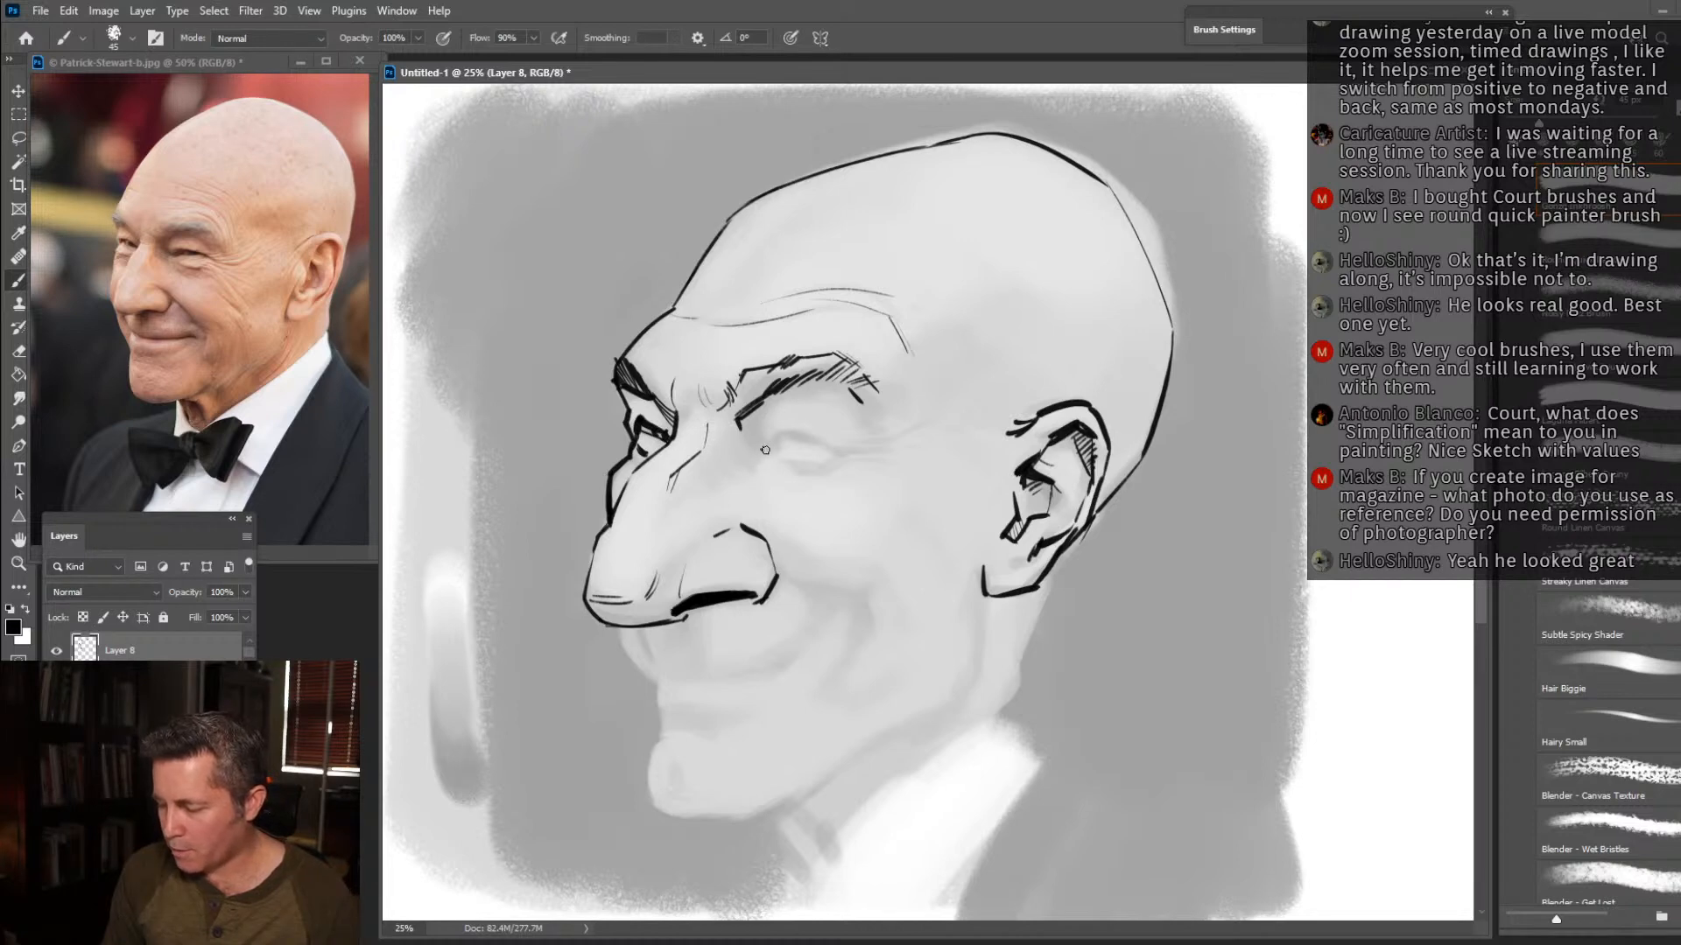
Draw the near eye's lids, dark iris and lower bag, with crow's-feet lines fanning from its outer corner.
drag(766, 448, 829, 451)
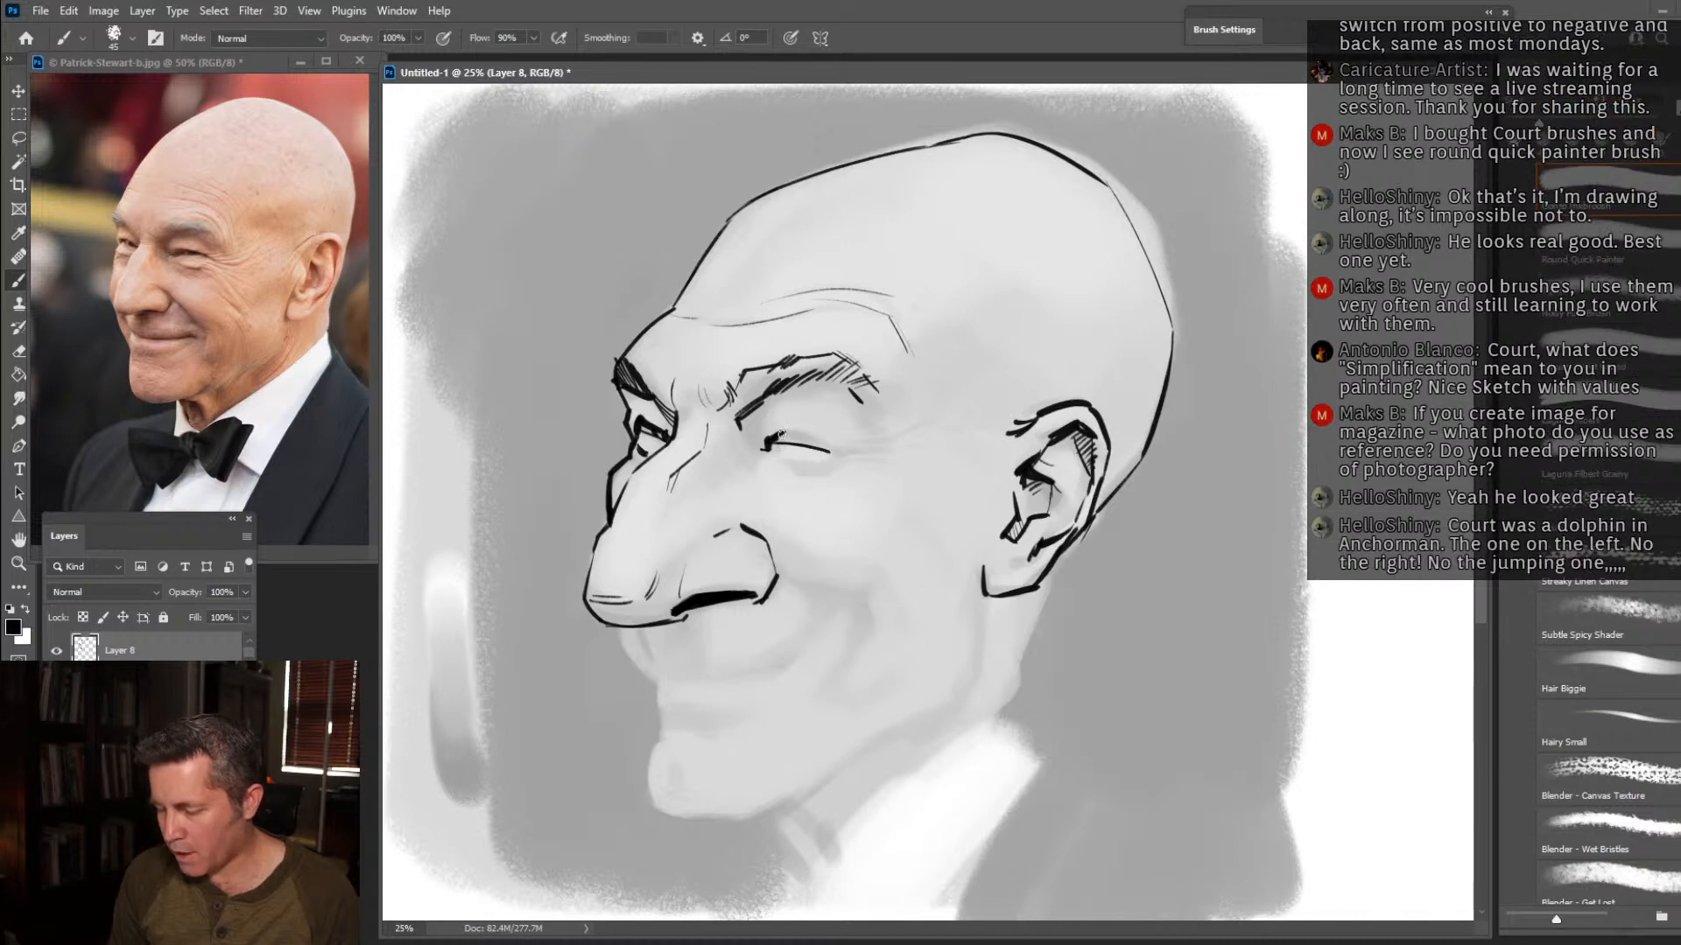
mouse_move(768, 432)
mouse_down()
mouse_move(876, 458)
mouse_move(827, 445)
mouse_move(890, 427)
mouse_move(857, 438)
mouse_move(905, 449)
mouse_move(850, 459)
mouse_move(904, 466)
mouse_up()
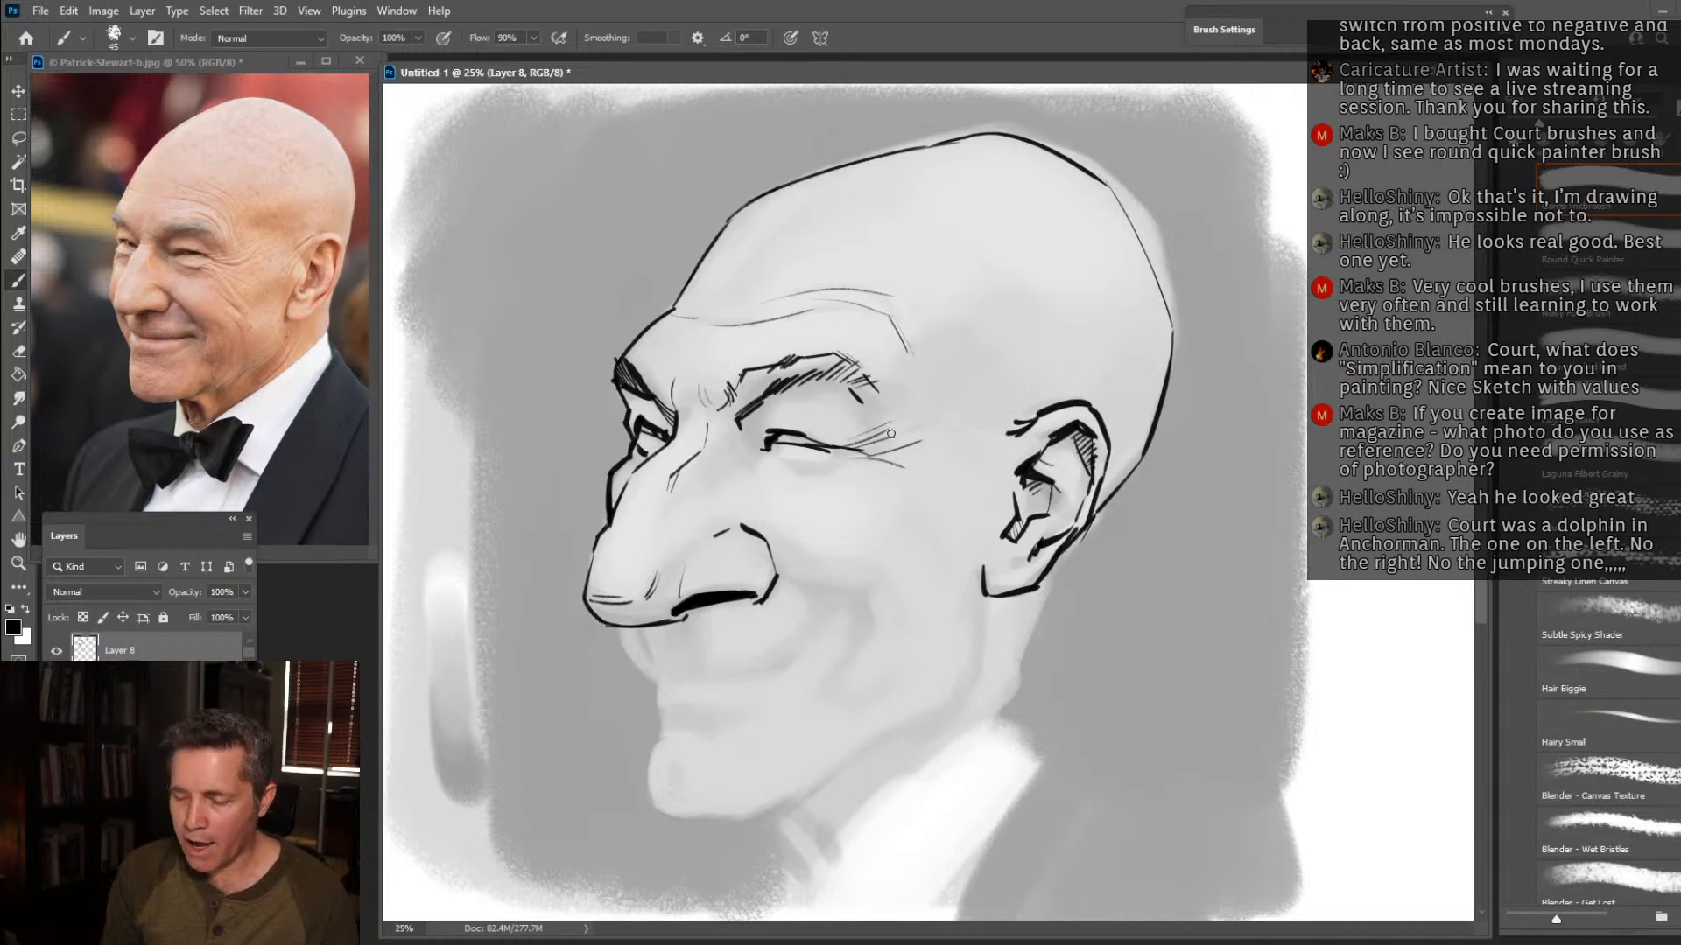
mouse_move(774, 460)
mouse_down()
mouse_move(864, 469)
mouse_move(813, 443)
mouse_up()
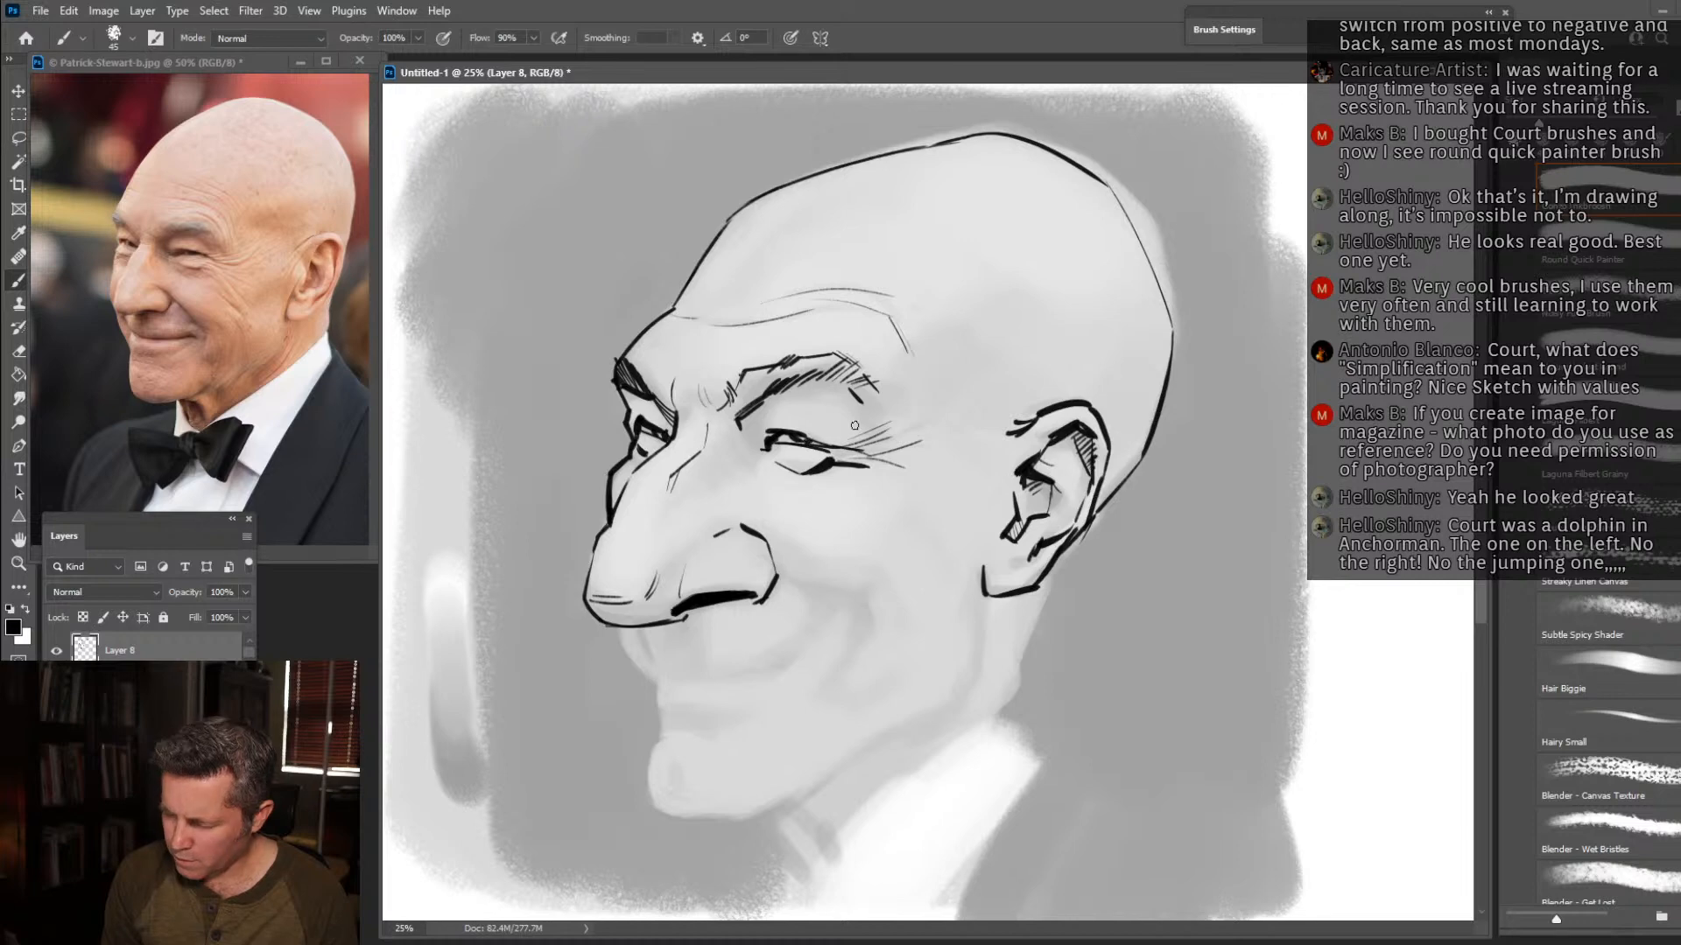
Ink the heavy smile fold from the nostril across the cheek, and add thin crease lines on the cheek and temple.
mouse_move(714, 534)
mouse_down()
mouse_move(743, 512)
mouse_move(827, 577)
mouse_move(877, 581)
mouse_move(880, 637)
mouse_up()
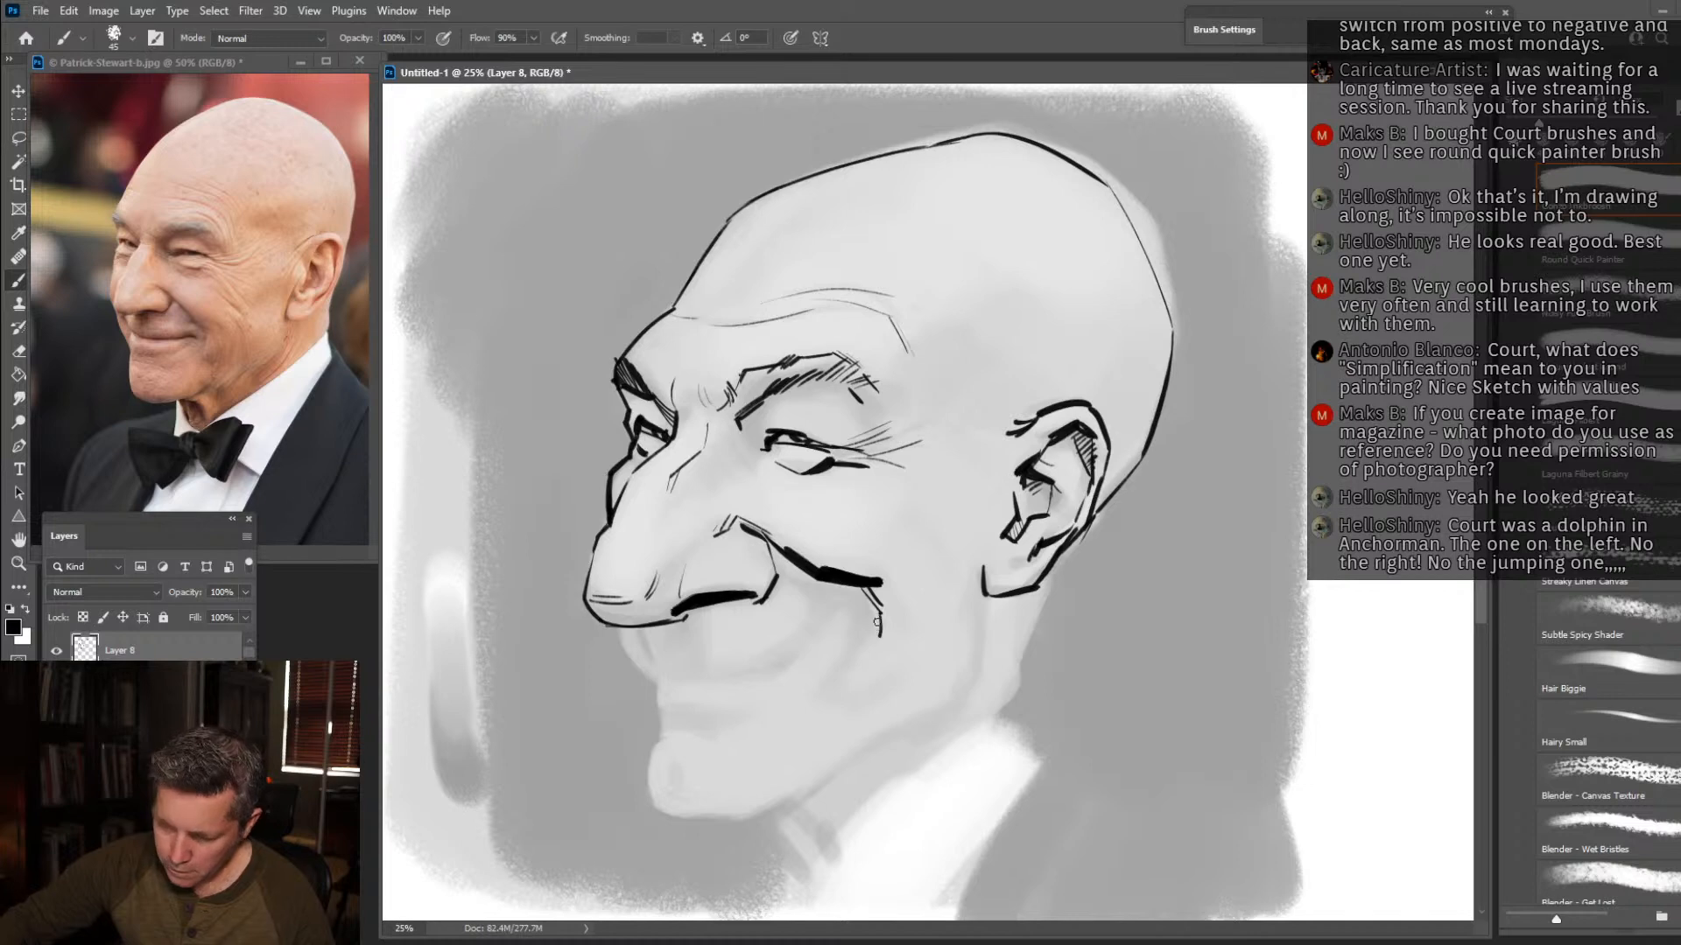
drag(887, 562, 915, 623)
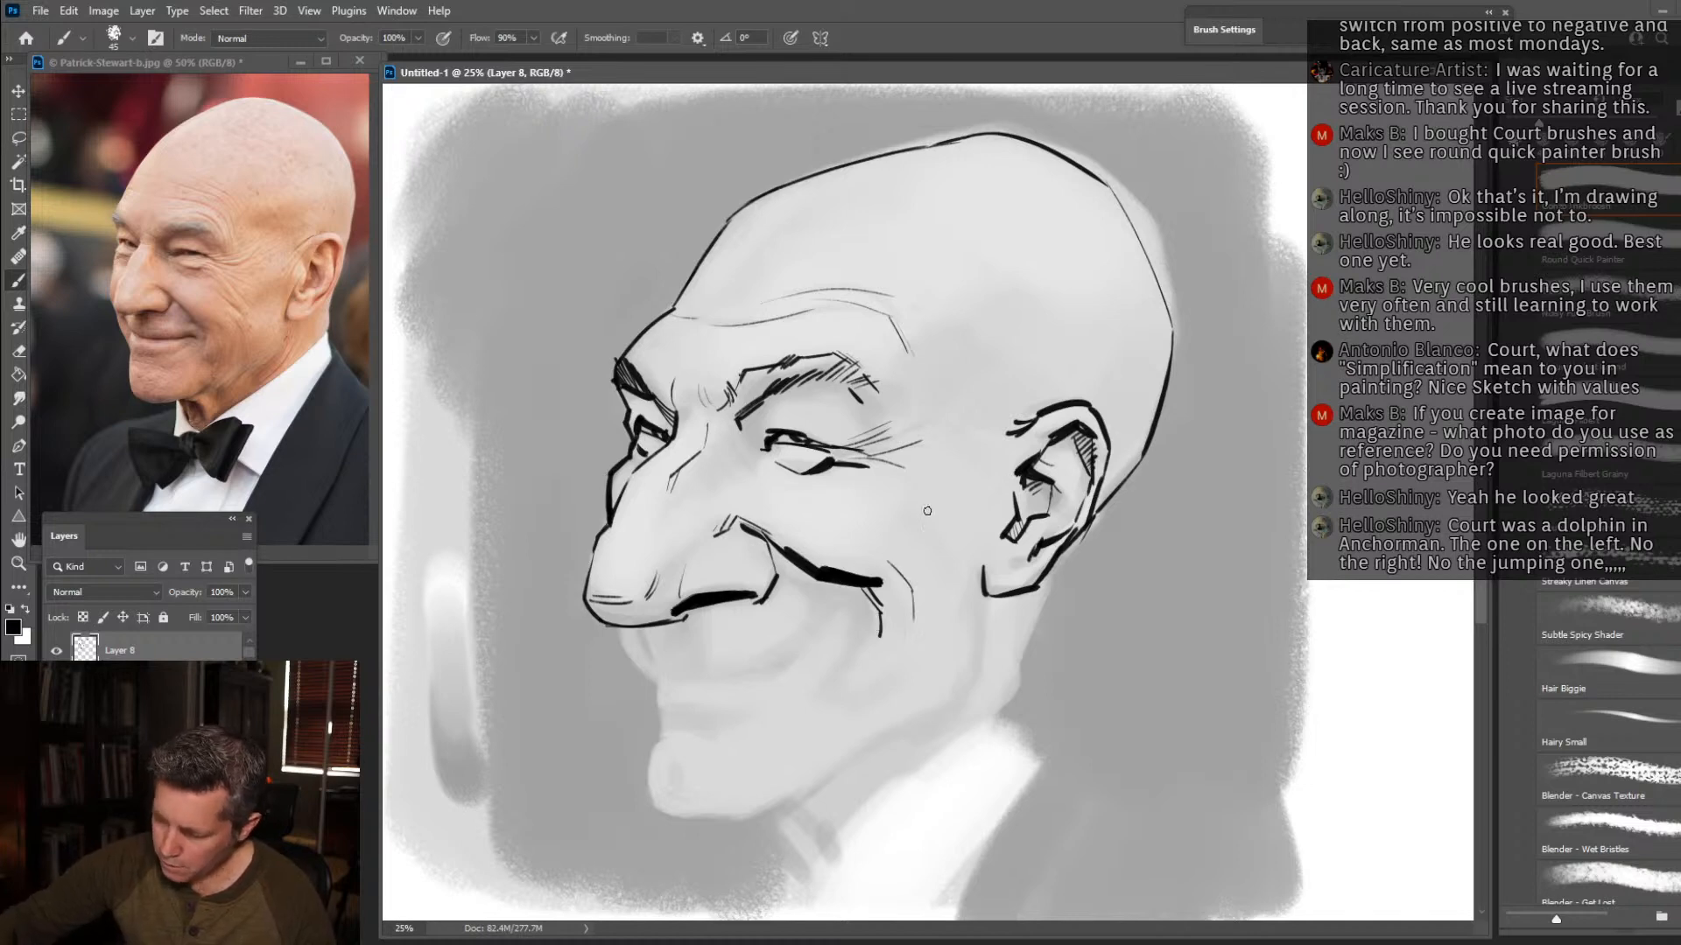
drag(903, 493, 955, 546)
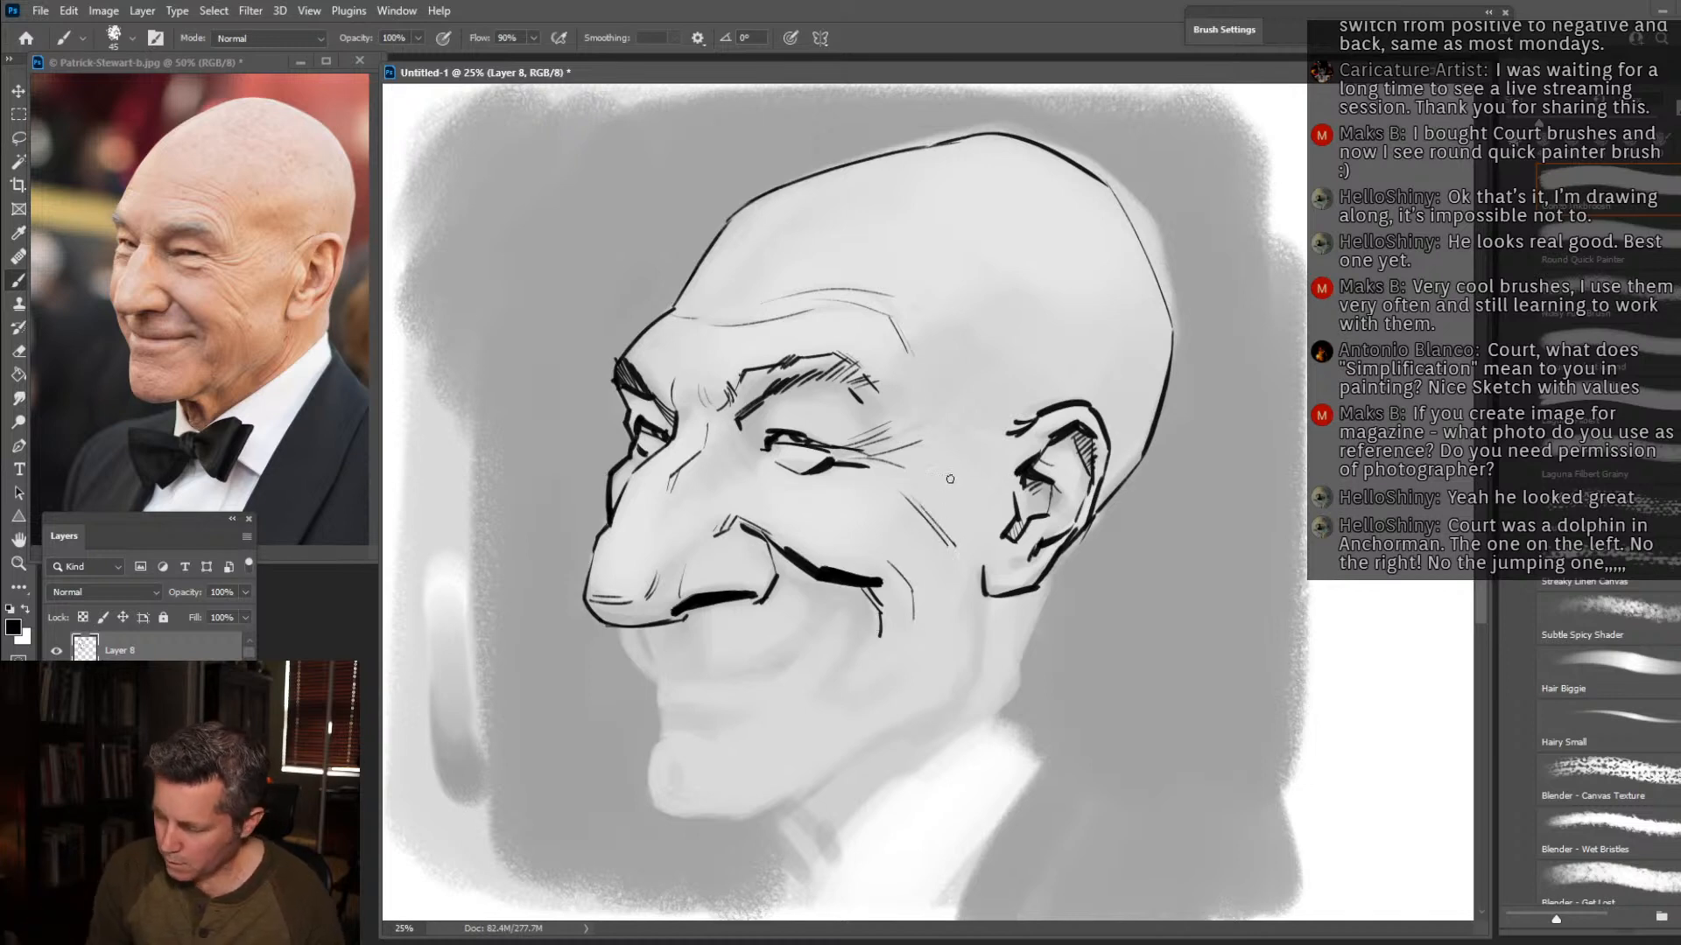
drag(882, 459, 962, 455)
drag(872, 345, 902, 422)
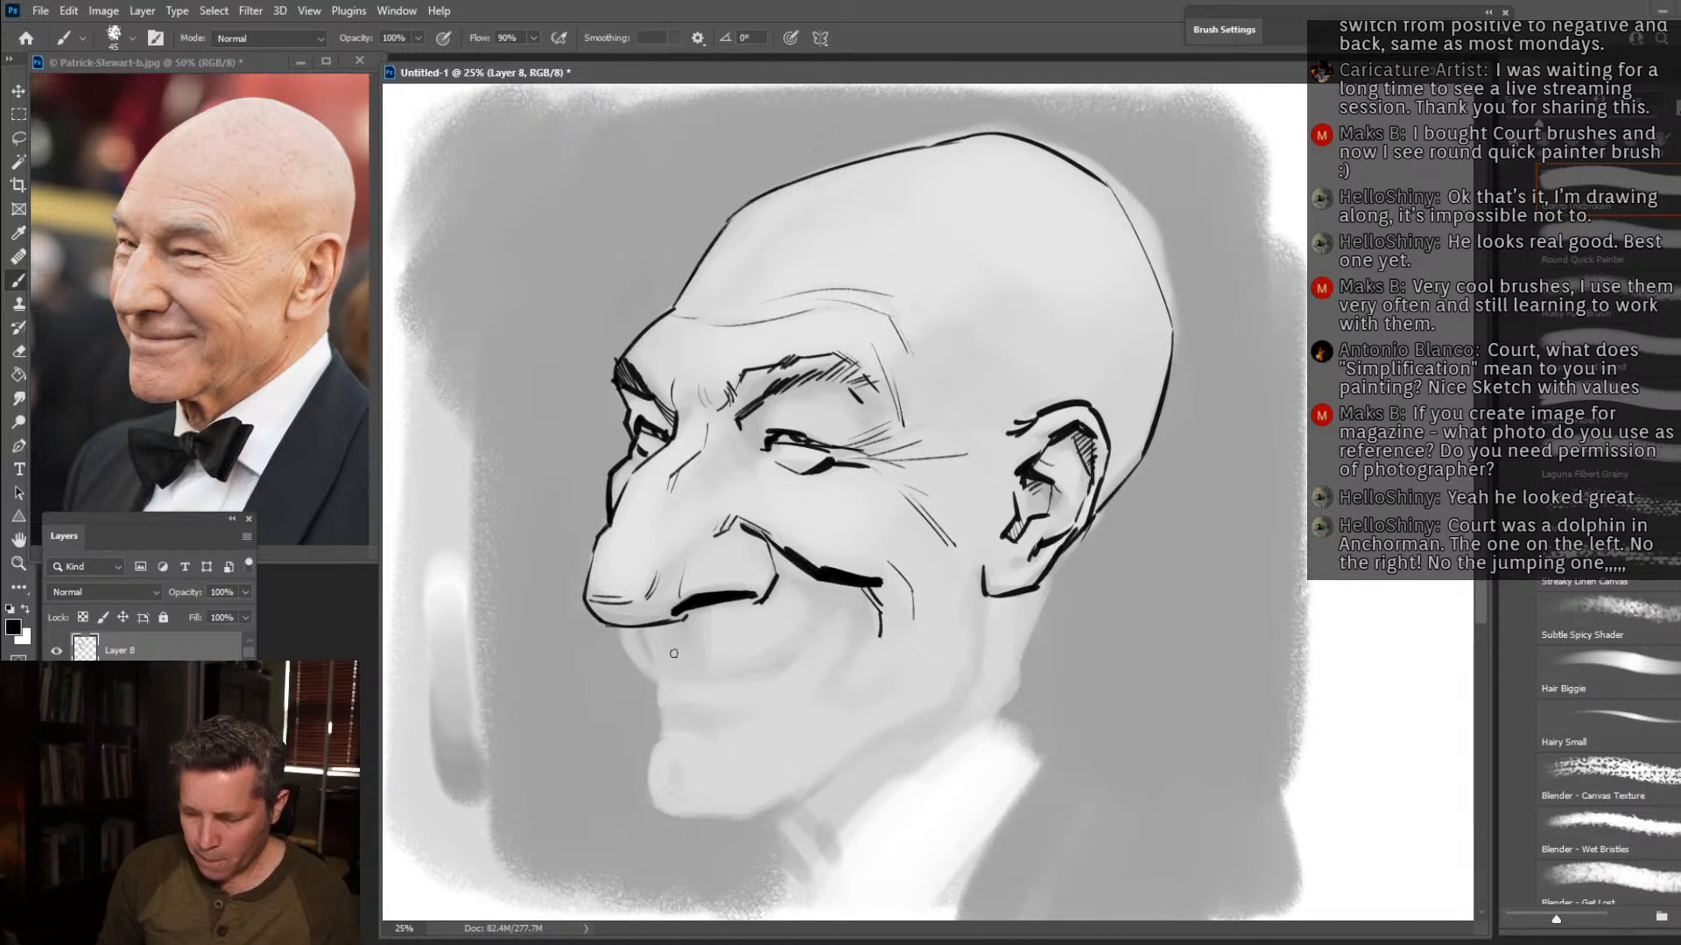
Draw the groove under the nose, the smiling mouth line with its dark corner, and the upper lip's front contour.
drag(669, 624, 683, 656)
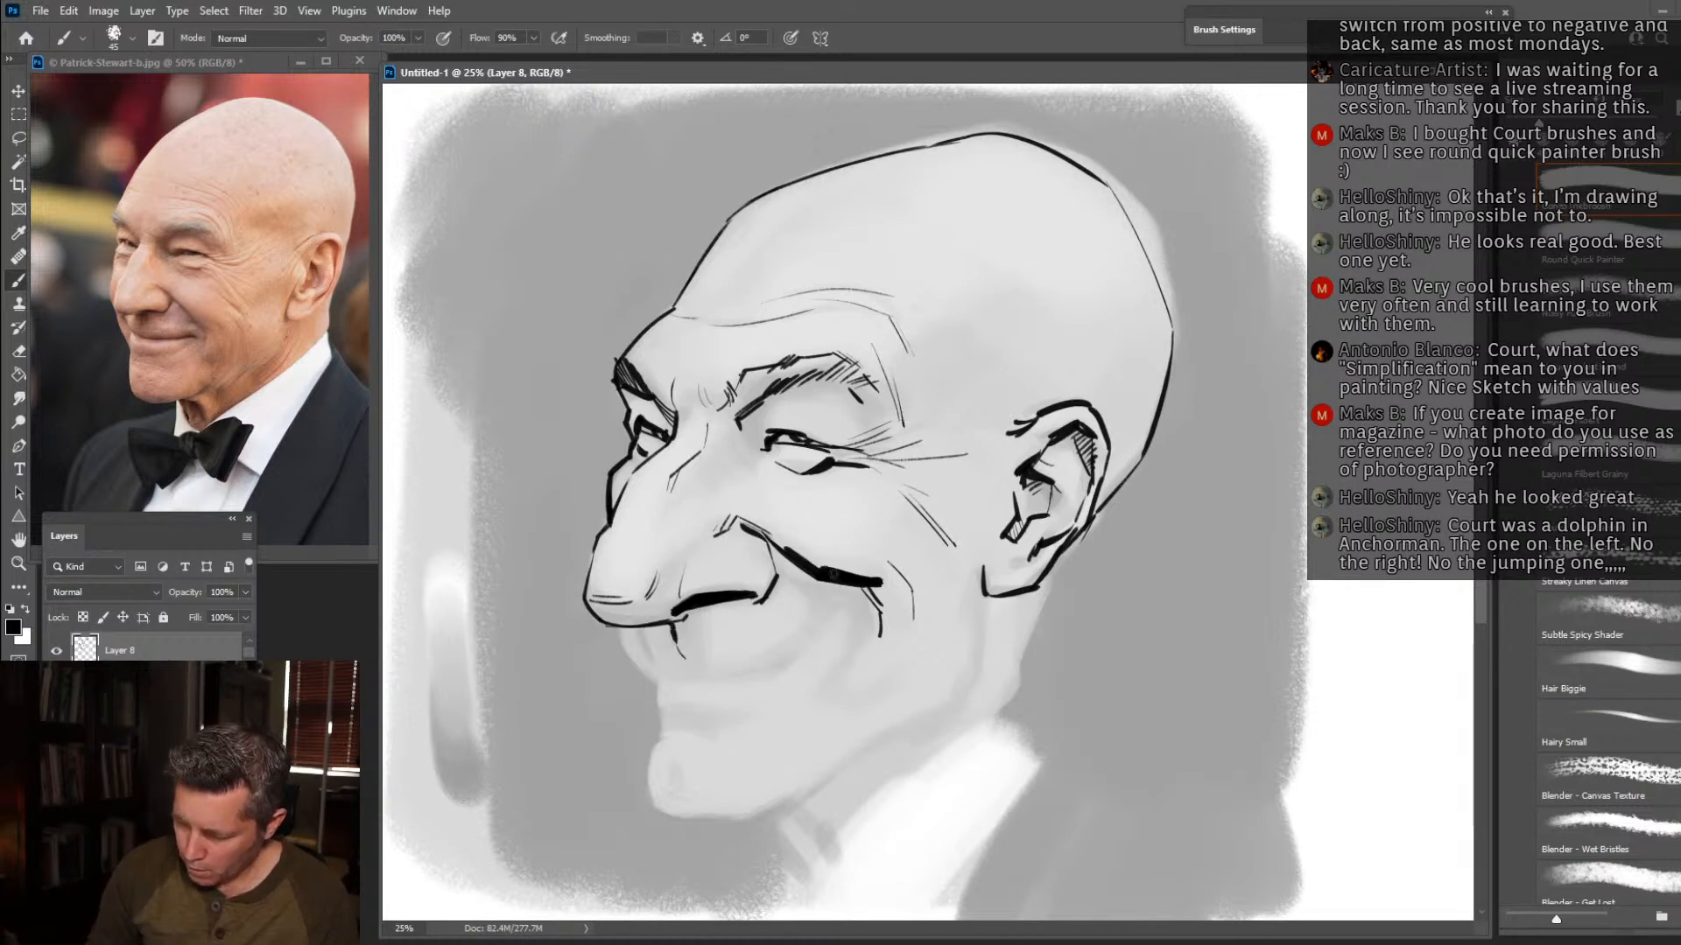
mouse_move(678, 675)
mouse_down()
mouse_move(792, 658)
mouse_move(832, 625)
mouse_up()
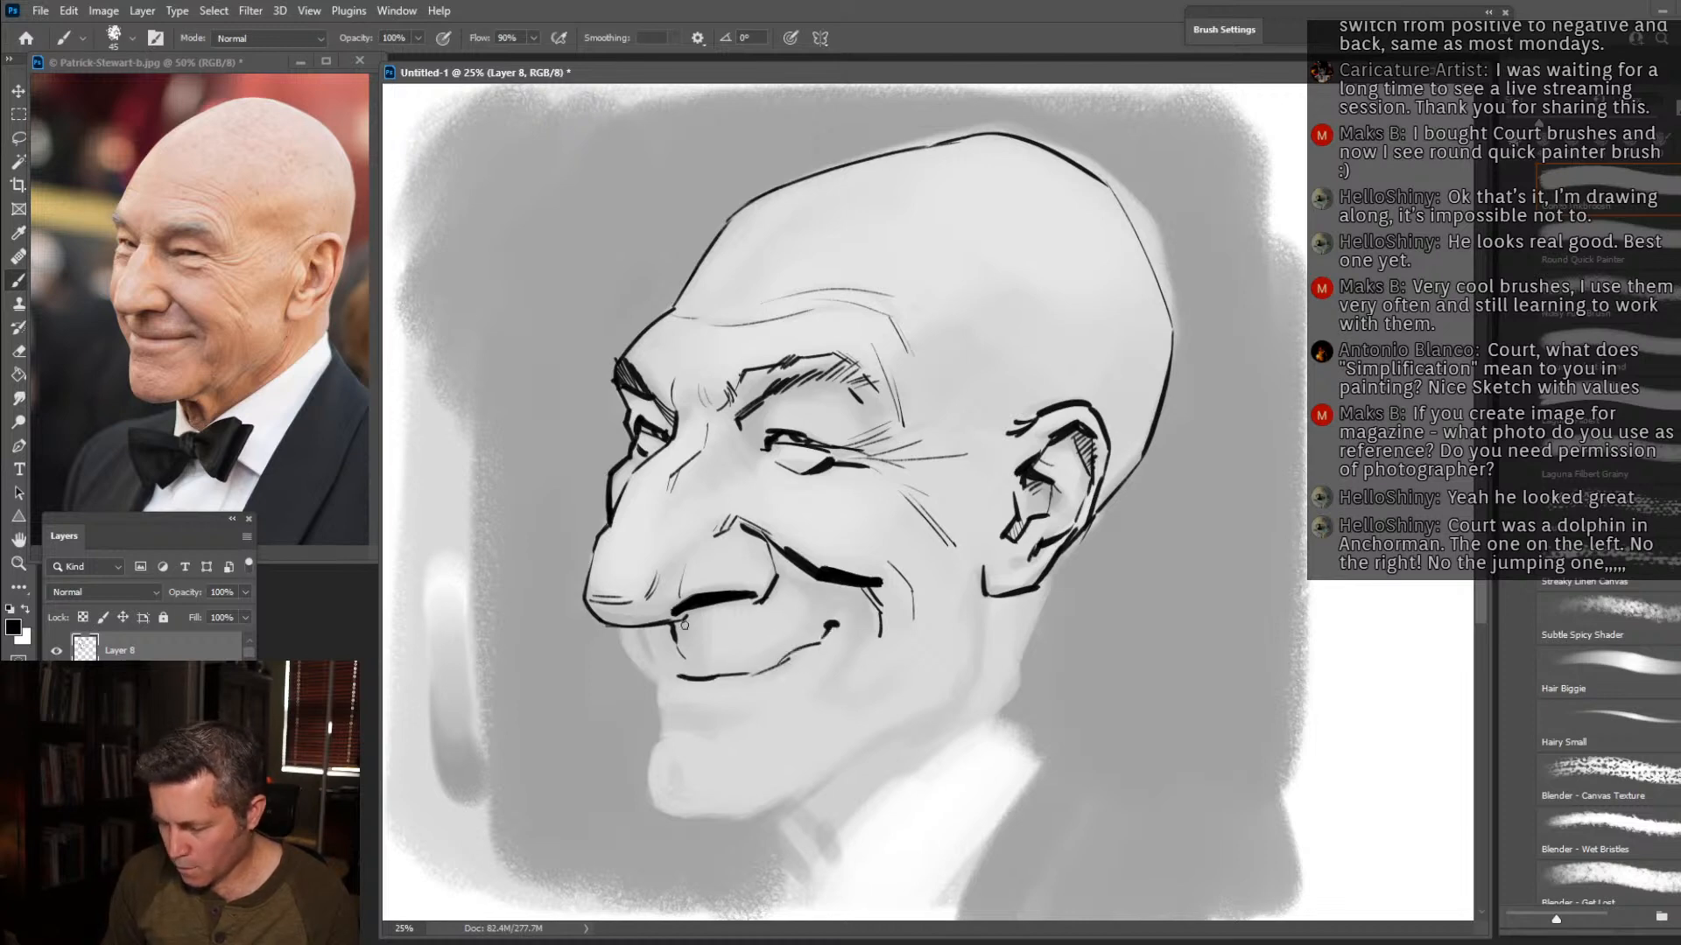
drag(683, 676, 653, 641)
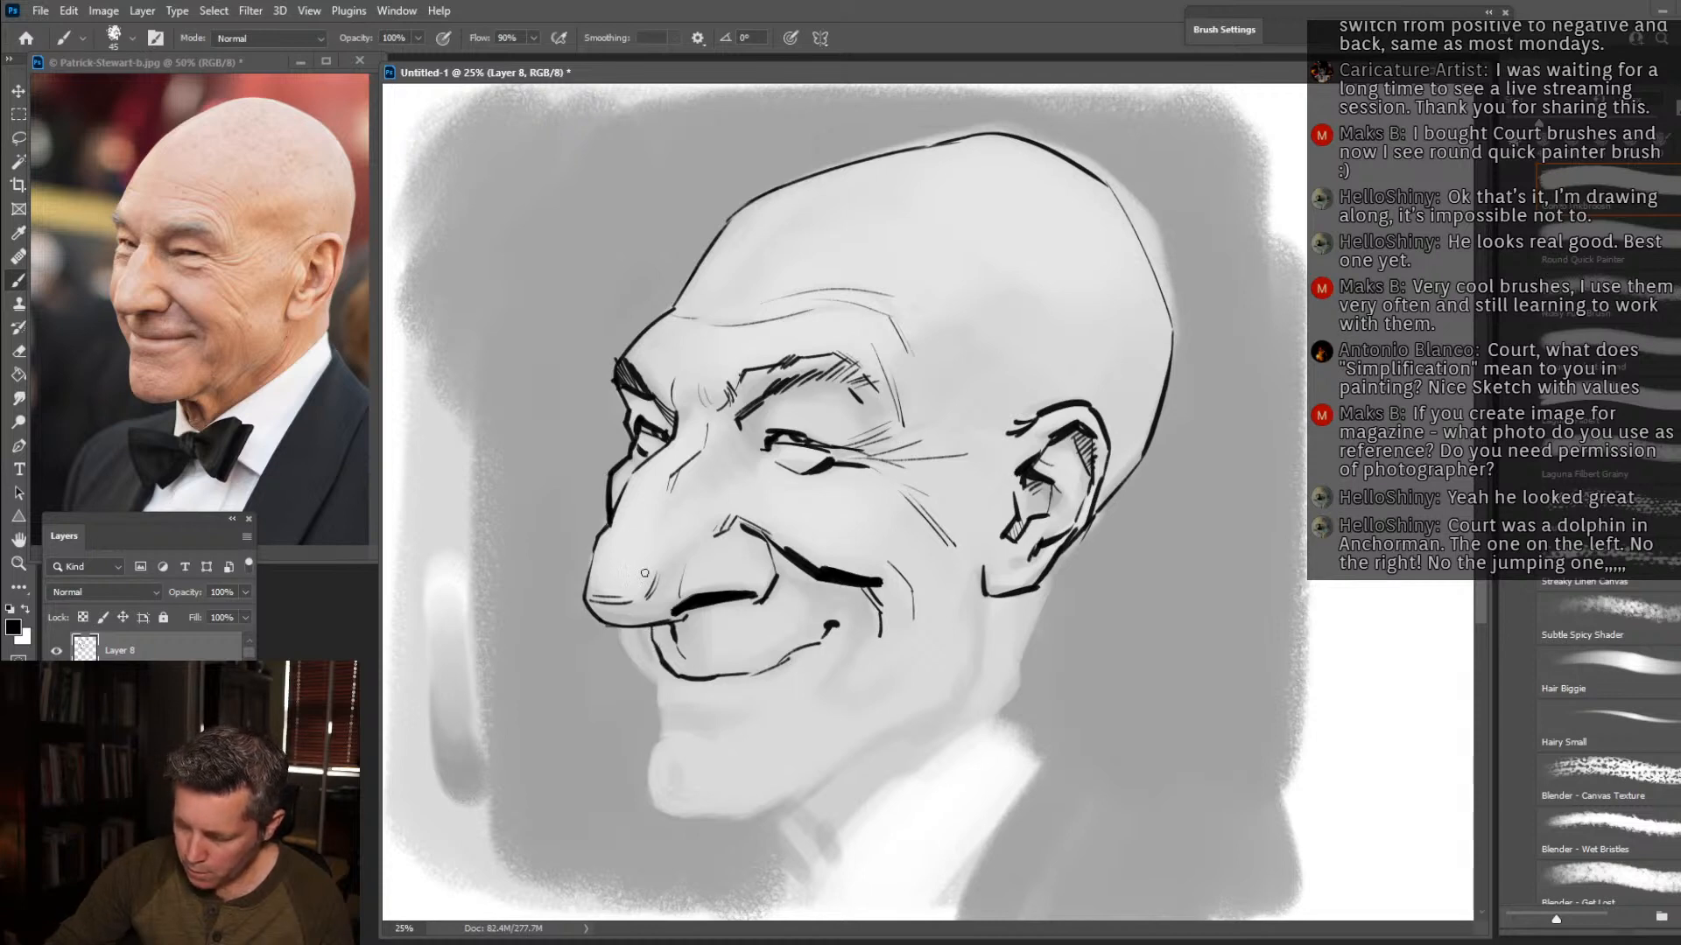
Hatch the upper lip's shaded front, ink the profile down toward the lower lip, and reinforce the mouth line and its corner.
drag(649, 632, 643, 651)
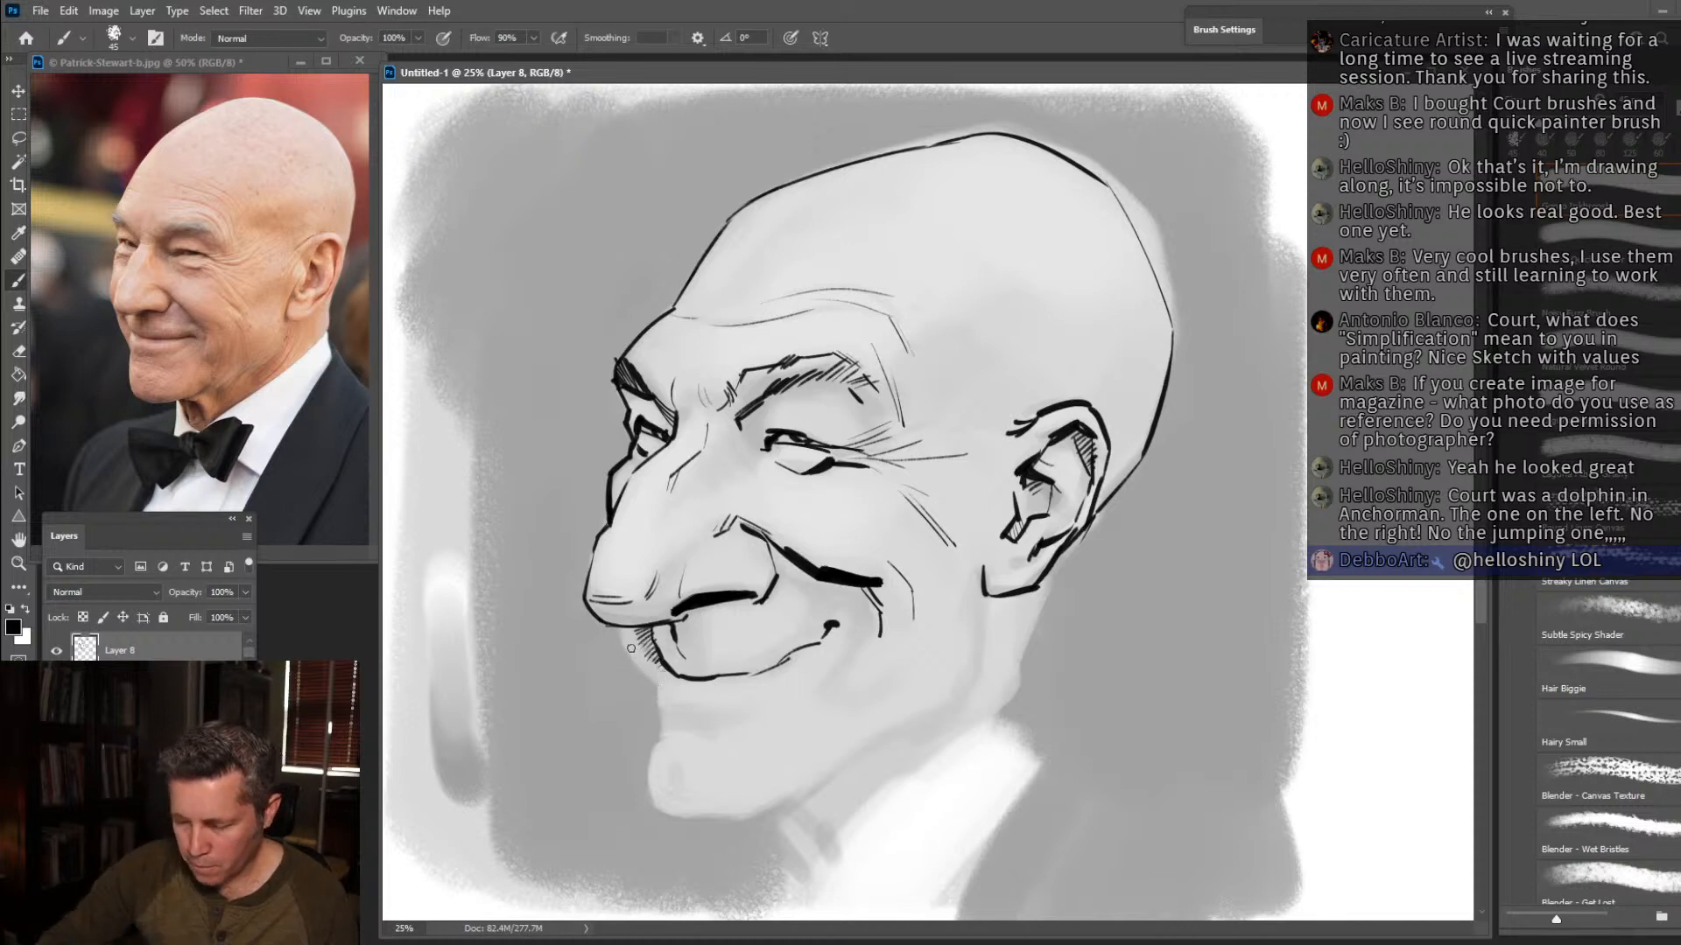
drag(618, 630, 667, 714)
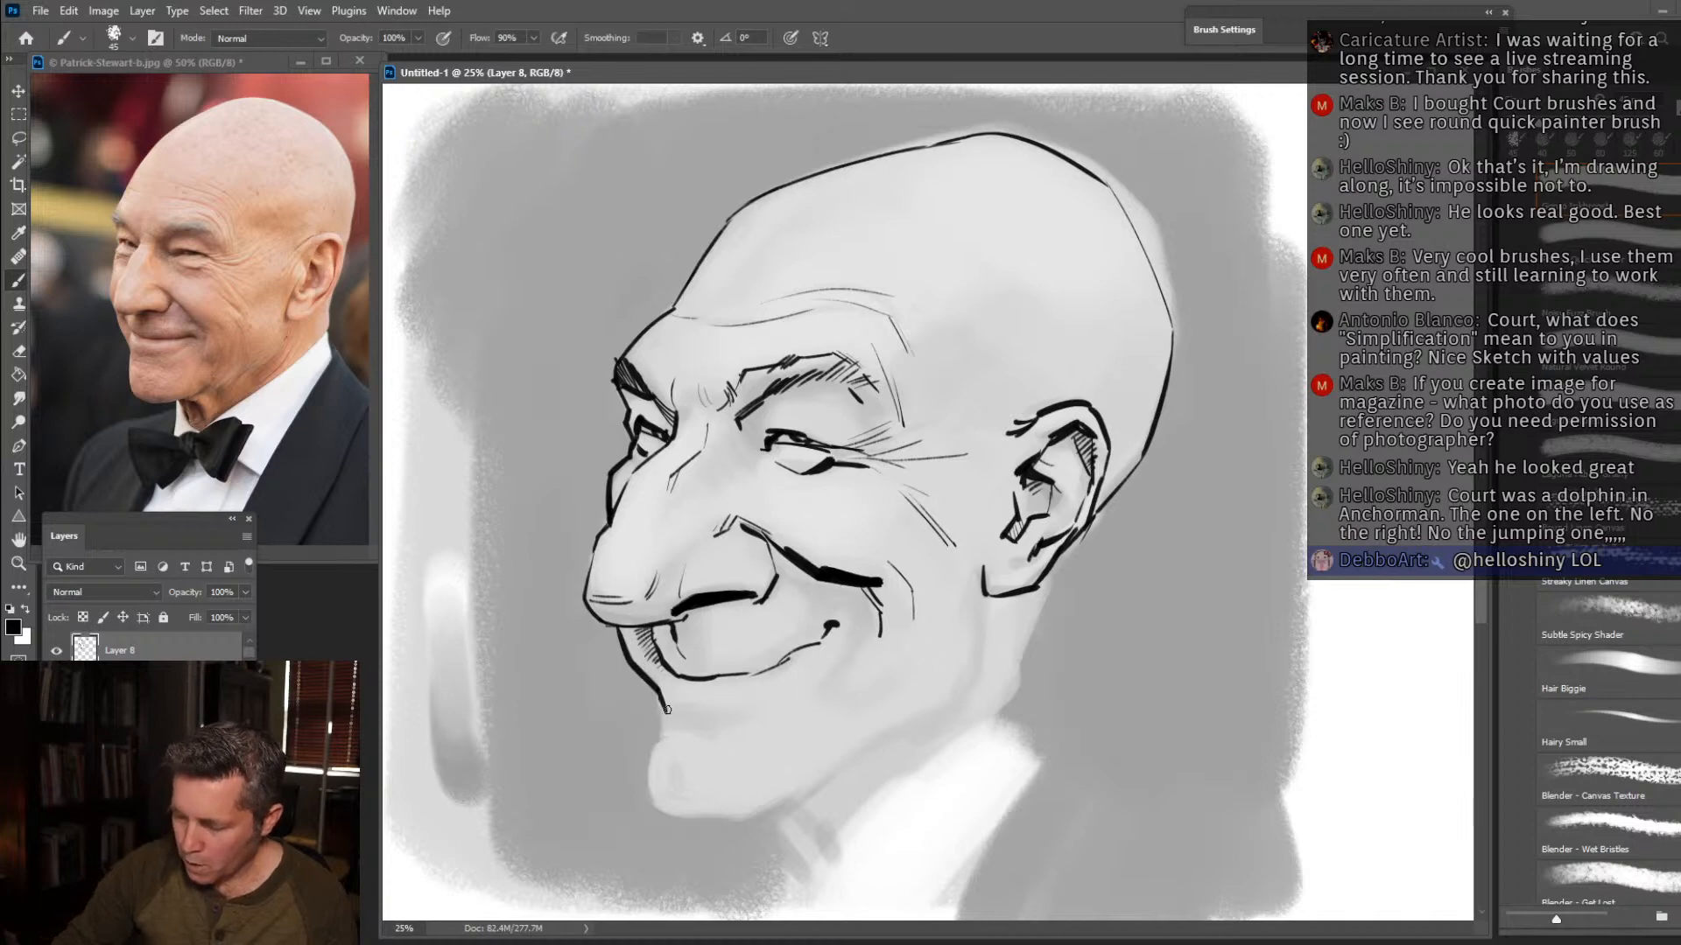
drag(661, 657, 691, 668)
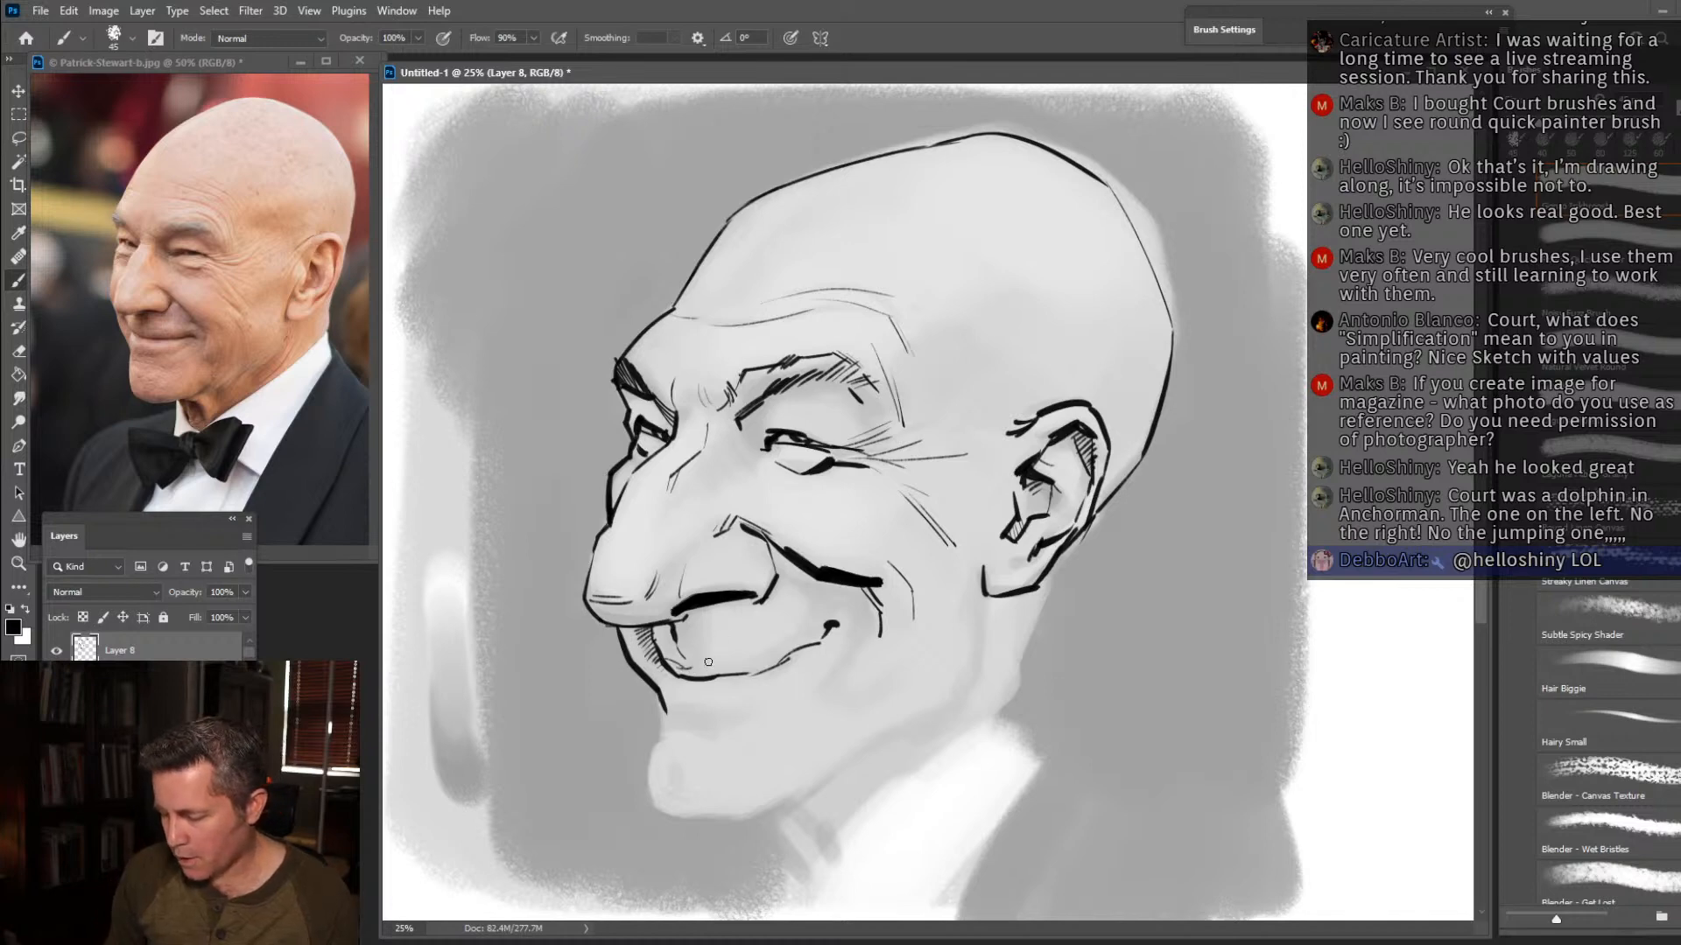
mouse_move(731, 669)
mouse_down()
mouse_move(693, 662)
mouse_move(806, 647)
mouse_move(791, 653)
mouse_up()
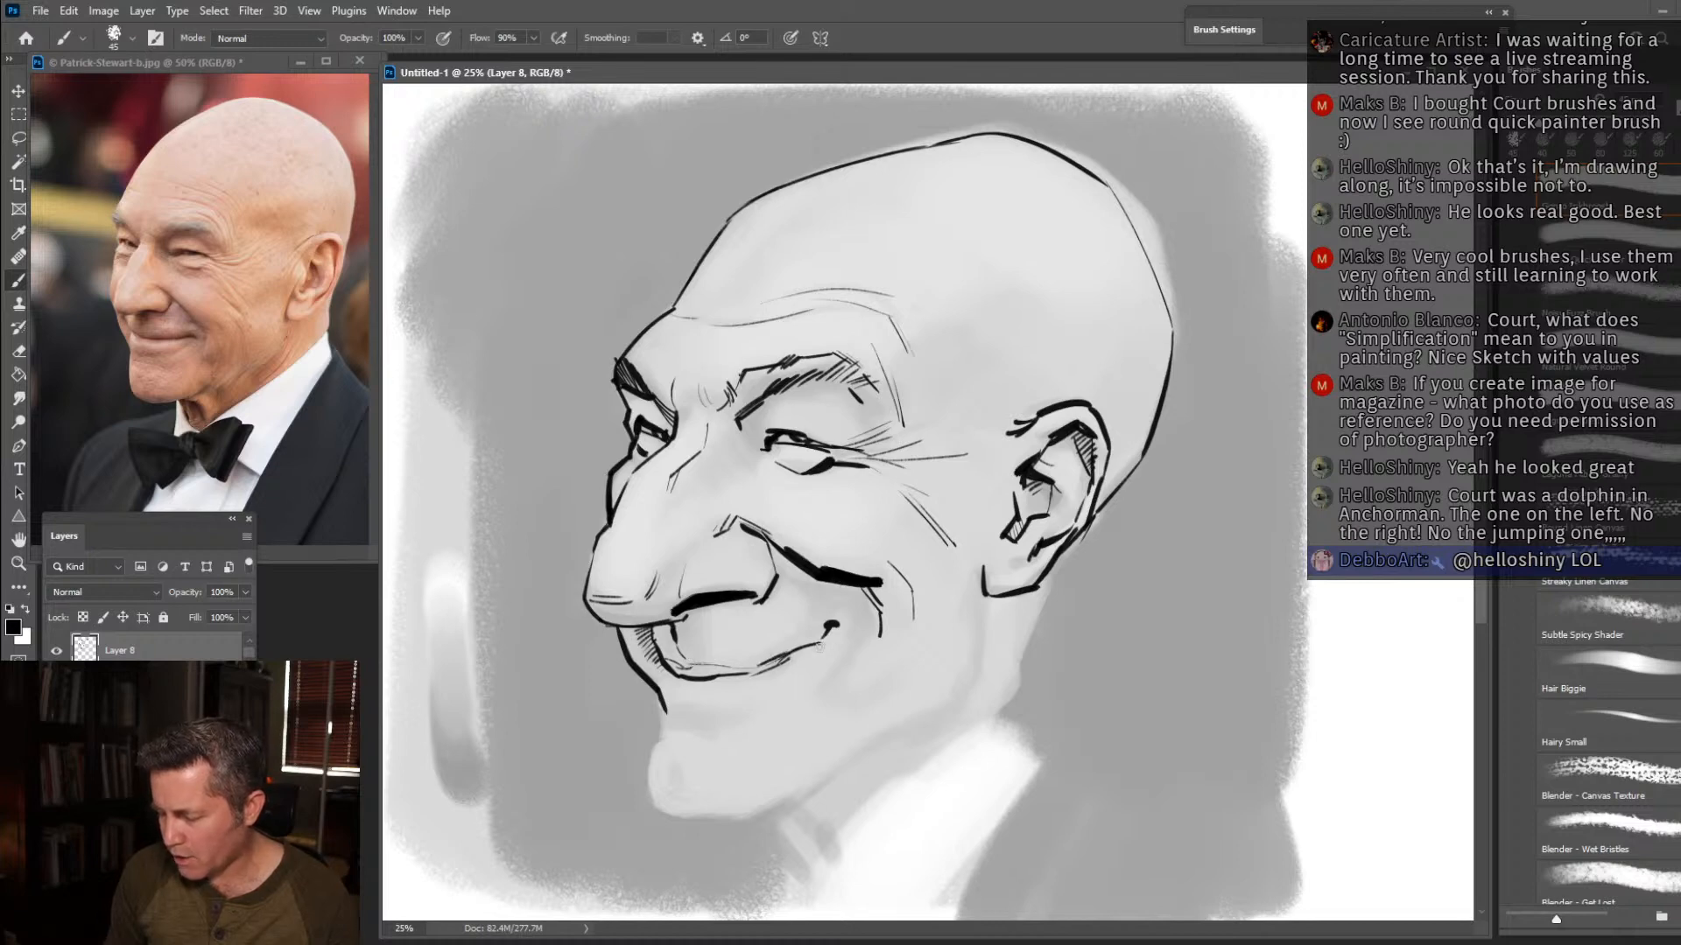
mouse_move(804, 626)
mouse_down()
mouse_move(831, 624)
mouse_move(846, 647)
mouse_up()
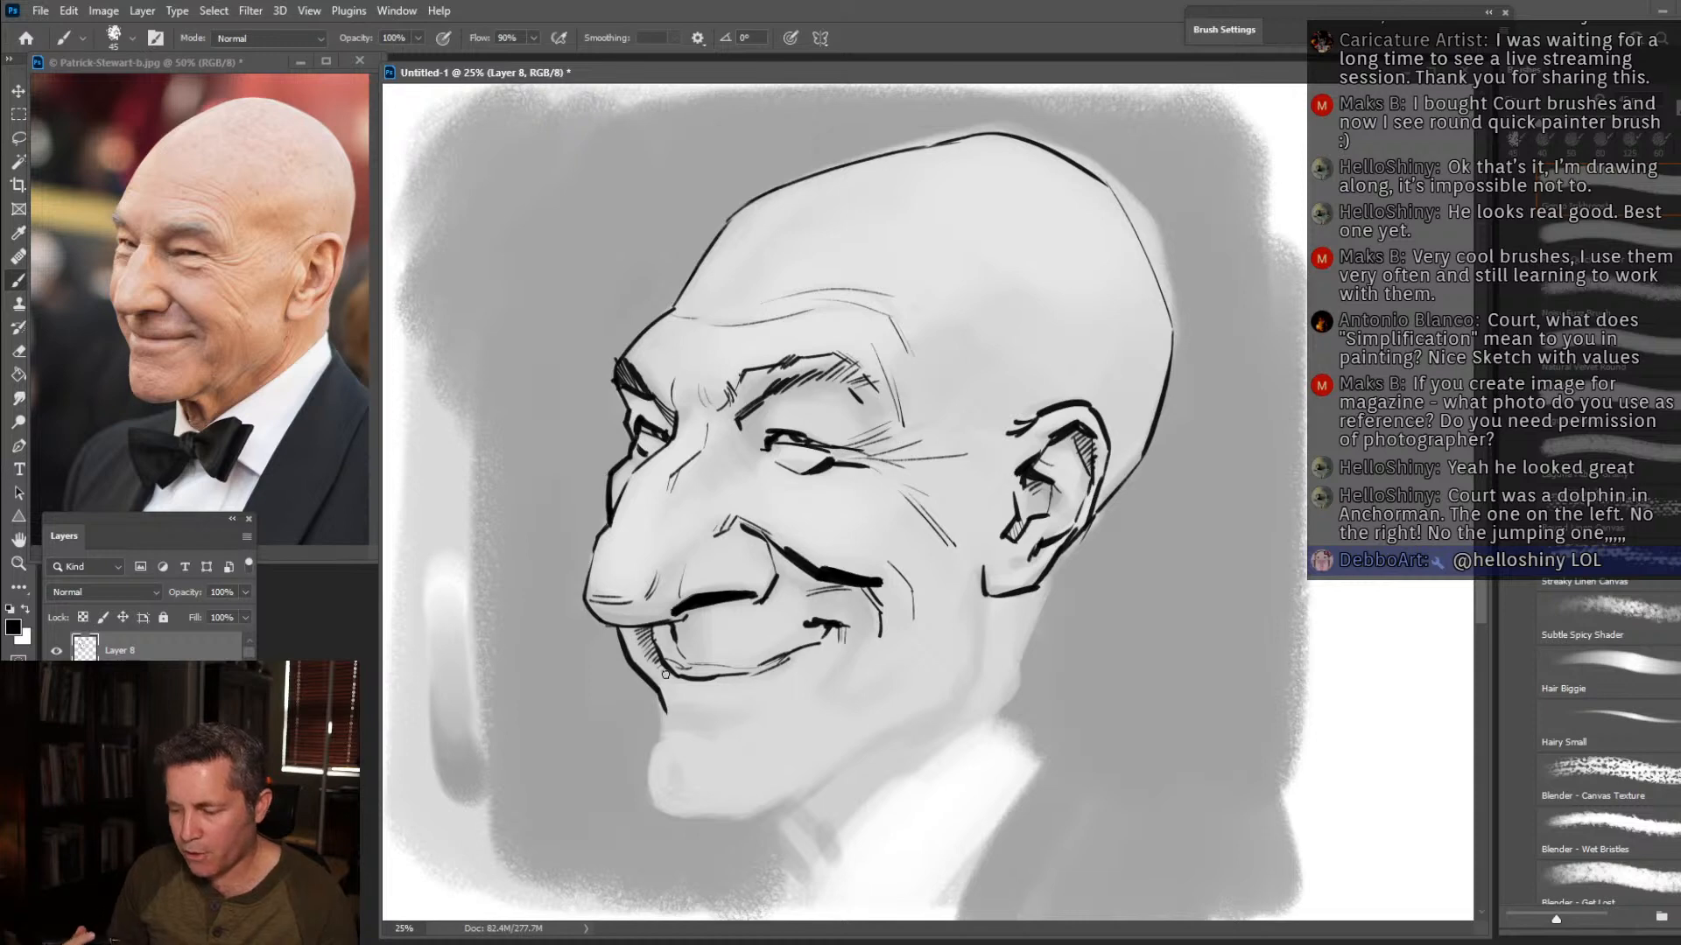
Ink the profile below the lip, the protruding chin outline, and the angular jawline from the earlobe down to the neck.
mouse_move(666, 681)
mouse_down()
mouse_move(678, 735)
mouse_move(660, 697)
mouse_up()
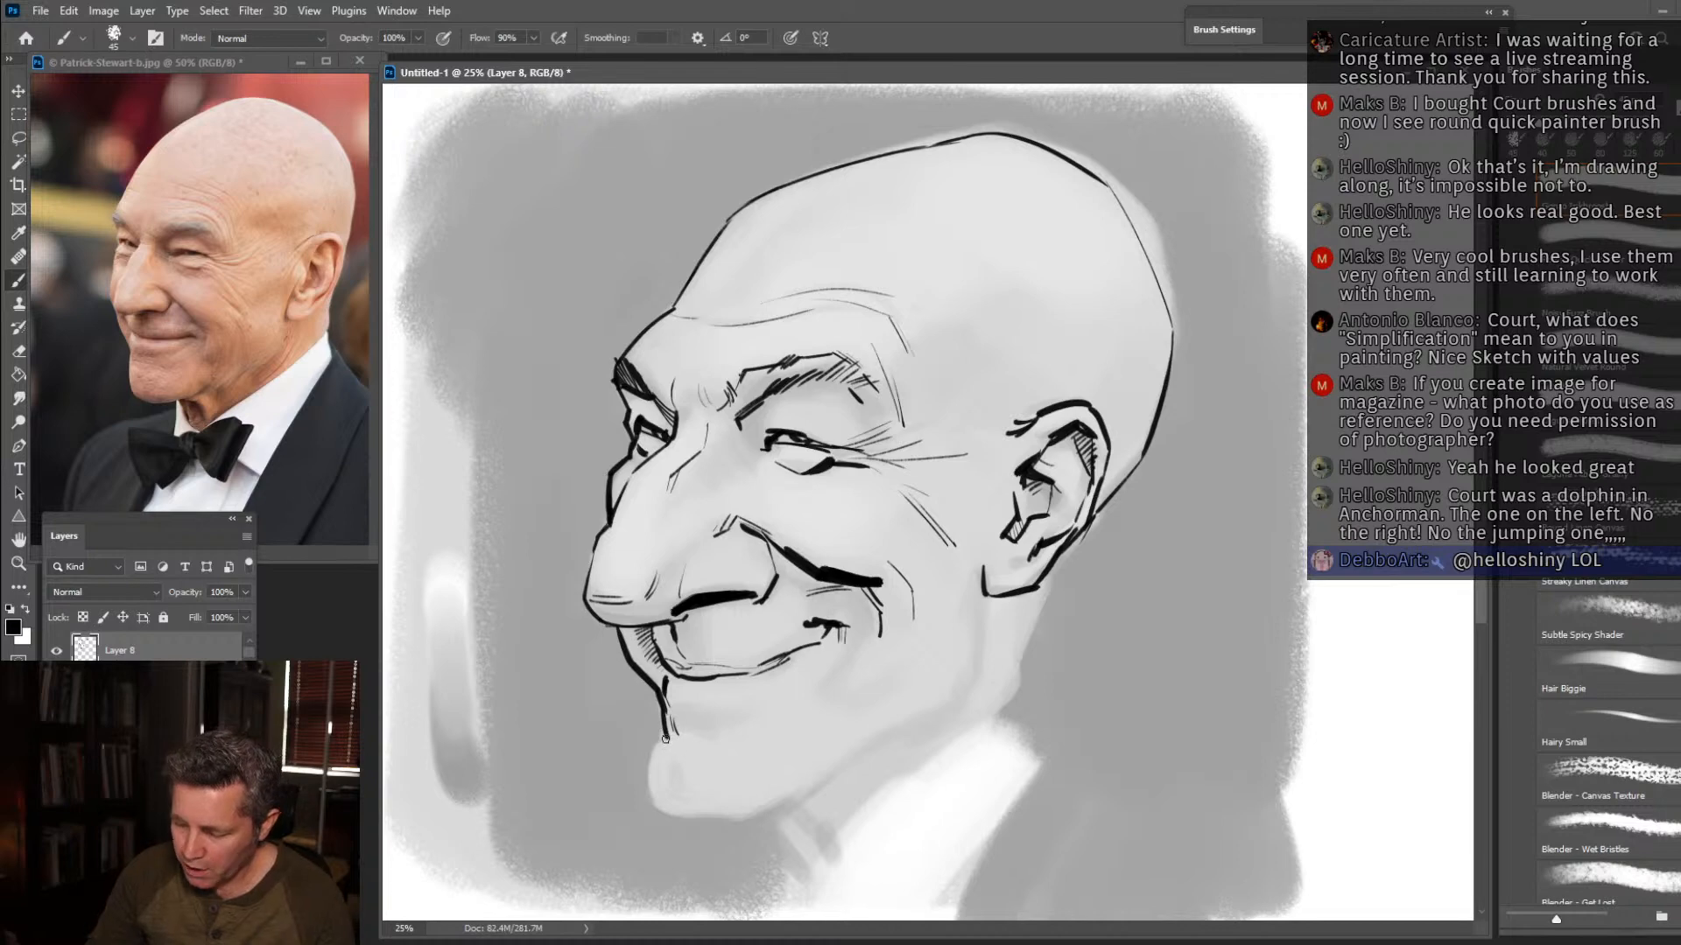
mouse_move(667, 736)
mouse_down()
mouse_move(650, 807)
mouse_move(674, 831)
mouse_move(793, 816)
mouse_move(863, 767)
mouse_move(847, 772)
mouse_up()
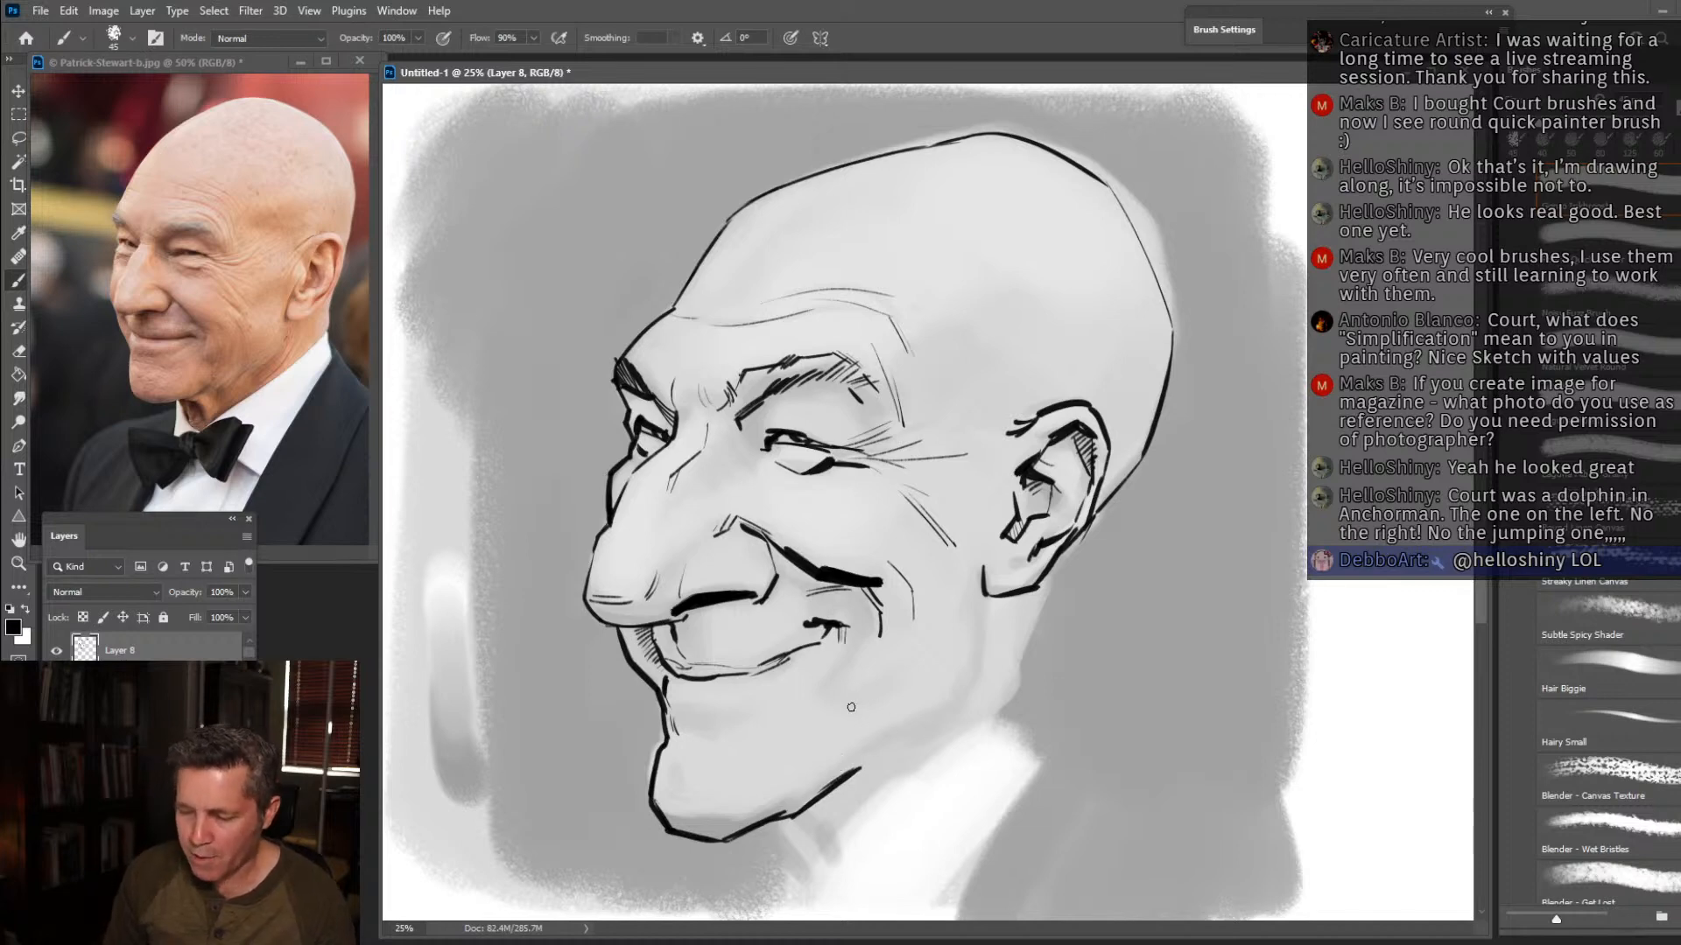
drag(984, 582, 987, 603)
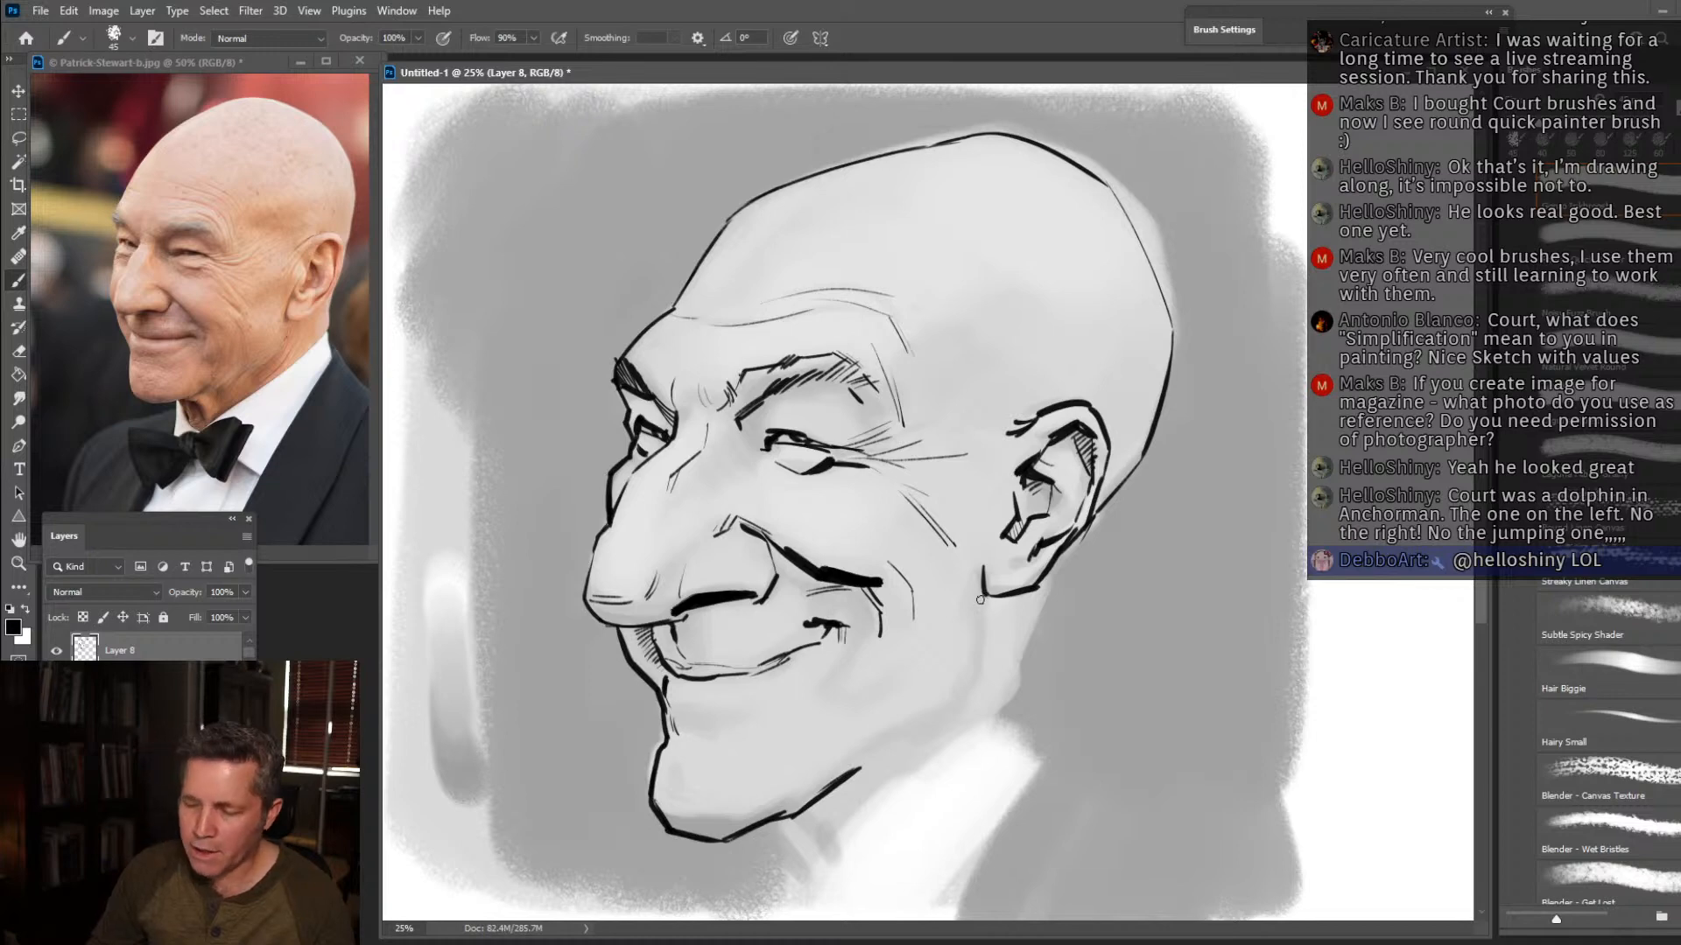
mouse_move(983, 598)
mouse_down()
mouse_move(977, 658)
mouse_move(993, 639)
mouse_move(972, 681)
mouse_move(903, 717)
mouse_move(878, 762)
mouse_up()
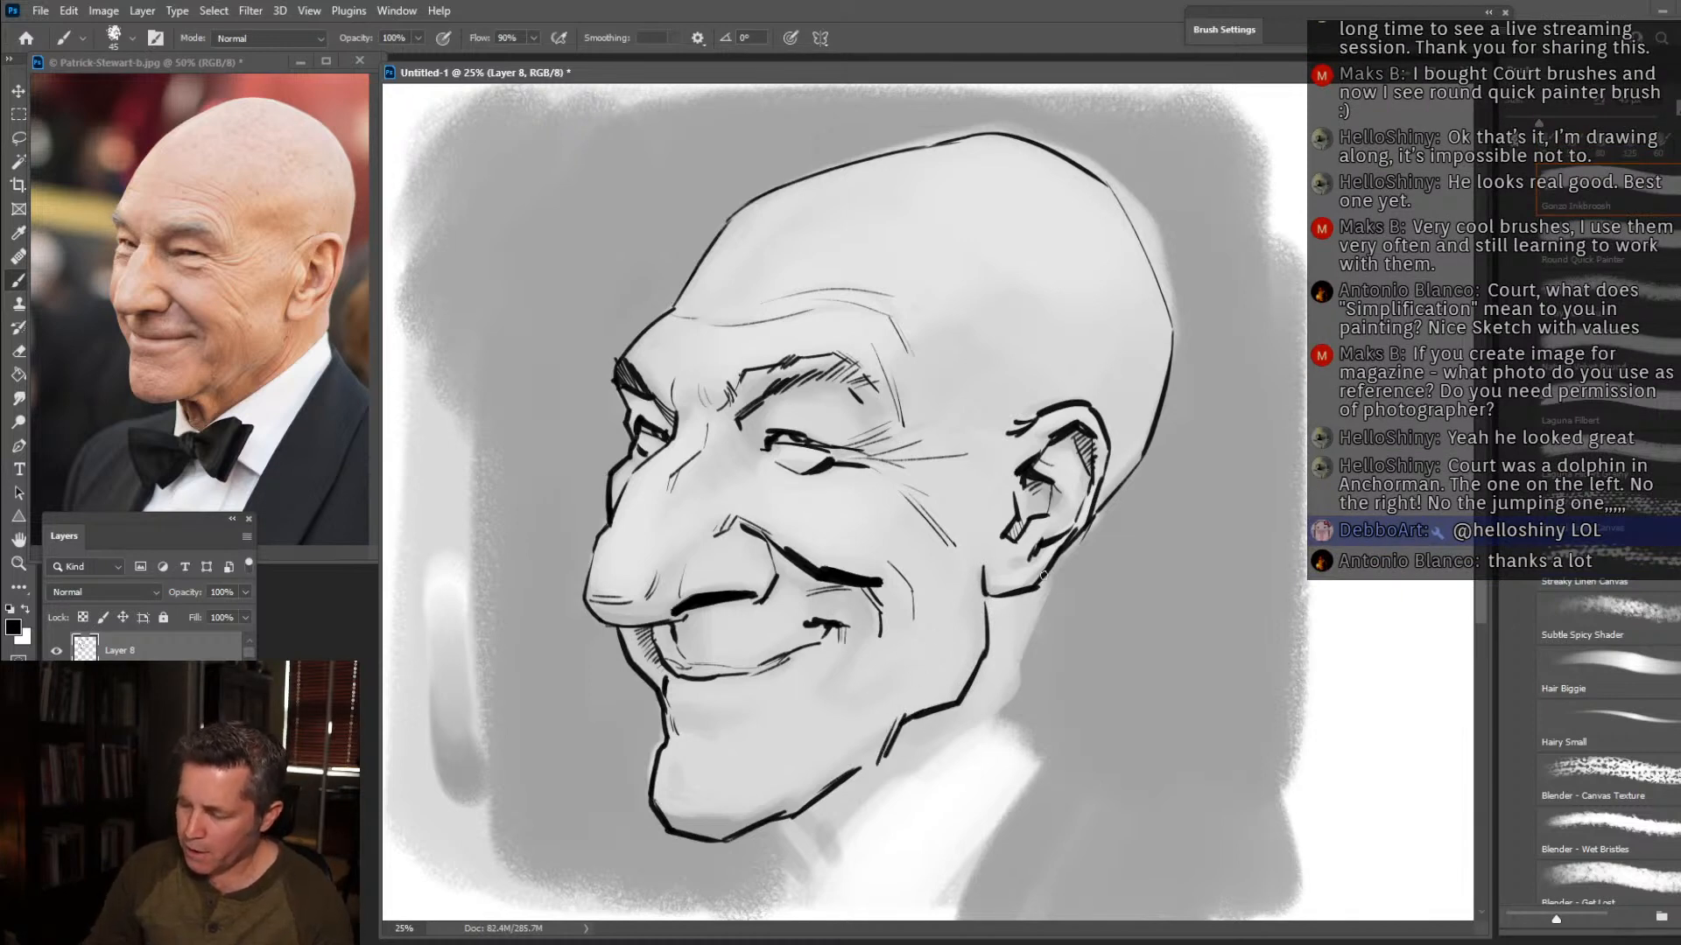
Draw the back of the neck from behind the ear and the long diagonal edge of the shirt collar.
mouse_move(1084, 531)
mouse_down()
mouse_move(1045, 595)
mouse_move(1021, 706)
mouse_move(917, 788)
mouse_up()
drag(1004, 705, 875, 842)
drag(959, 738, 813, 896)
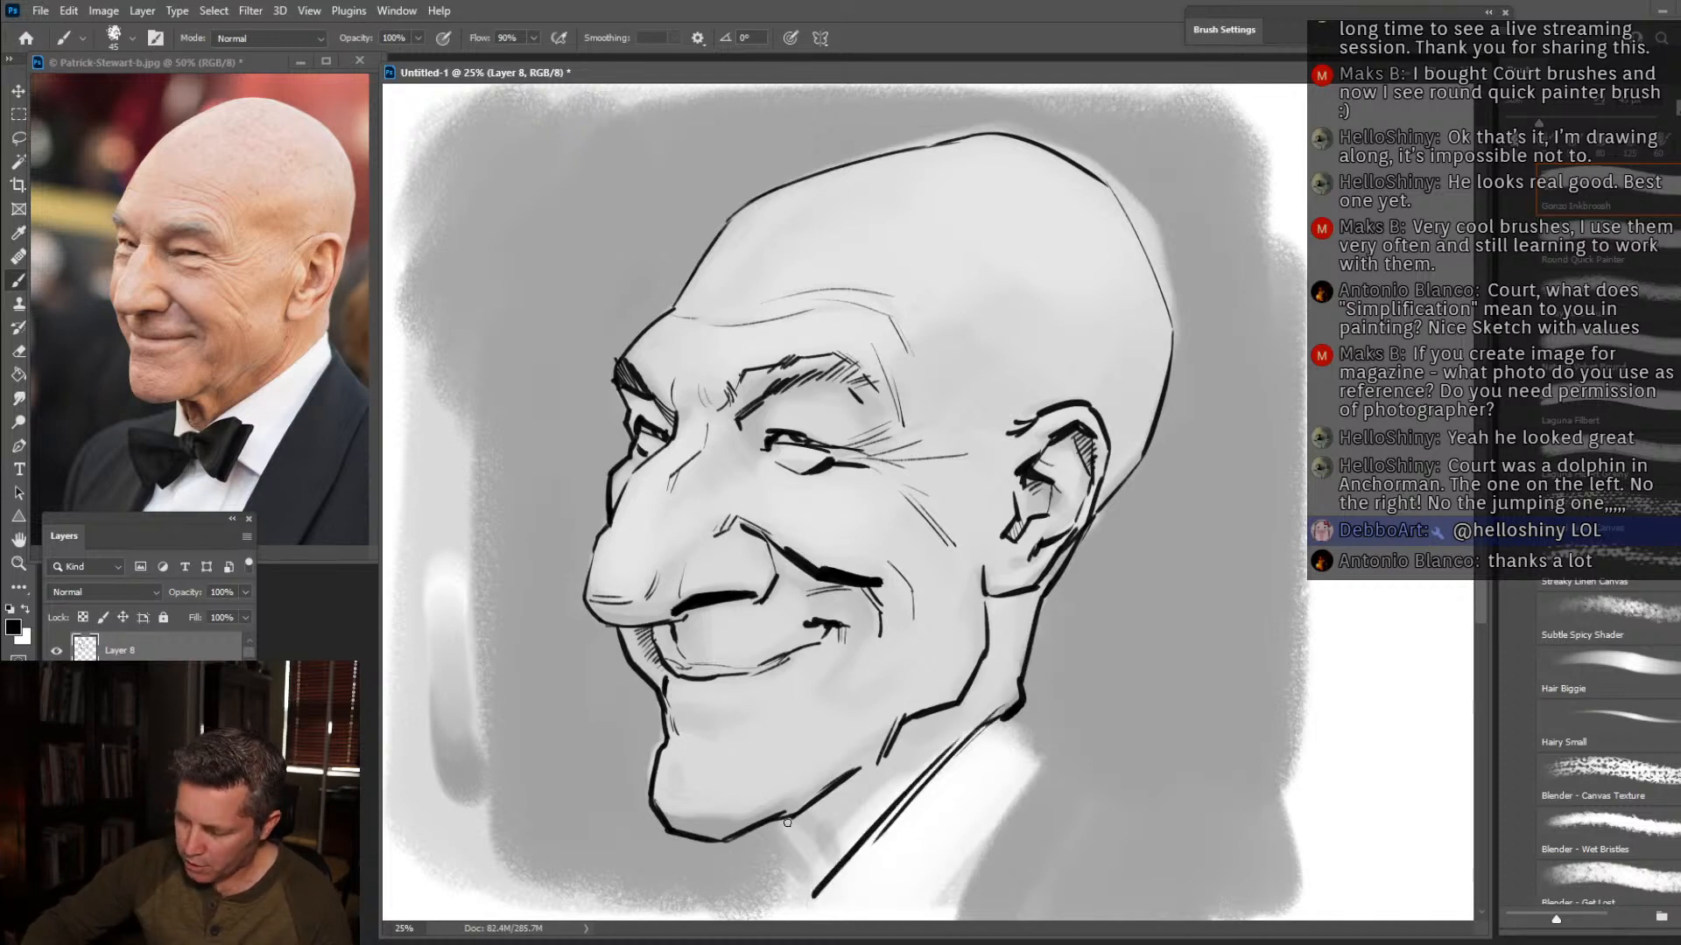
Hatch the shadow beneath the chin and along the jaw, and reinforce the lines at the earlobe and the back of the head.
drag(788, 820, 839, 860)
mouse_move(808, 804)
mouse_down()
mouse_move(865, 826)
mouse_move(839, 815)
mouse_move(824, 833)
mouse_move(840, 840)
mouse_move(806, 810)
mouse_move(838, 822)
mouse_move(822, 836)
mouse_move(852, 834)
mouse_move(880, 767)
mouse_up()
mouse_move(854, 791)
mouse_down()
mouse_move(886, 769)
mouse_move(885, 784)
mouse_up()
drag(872, 805, 889, 794)
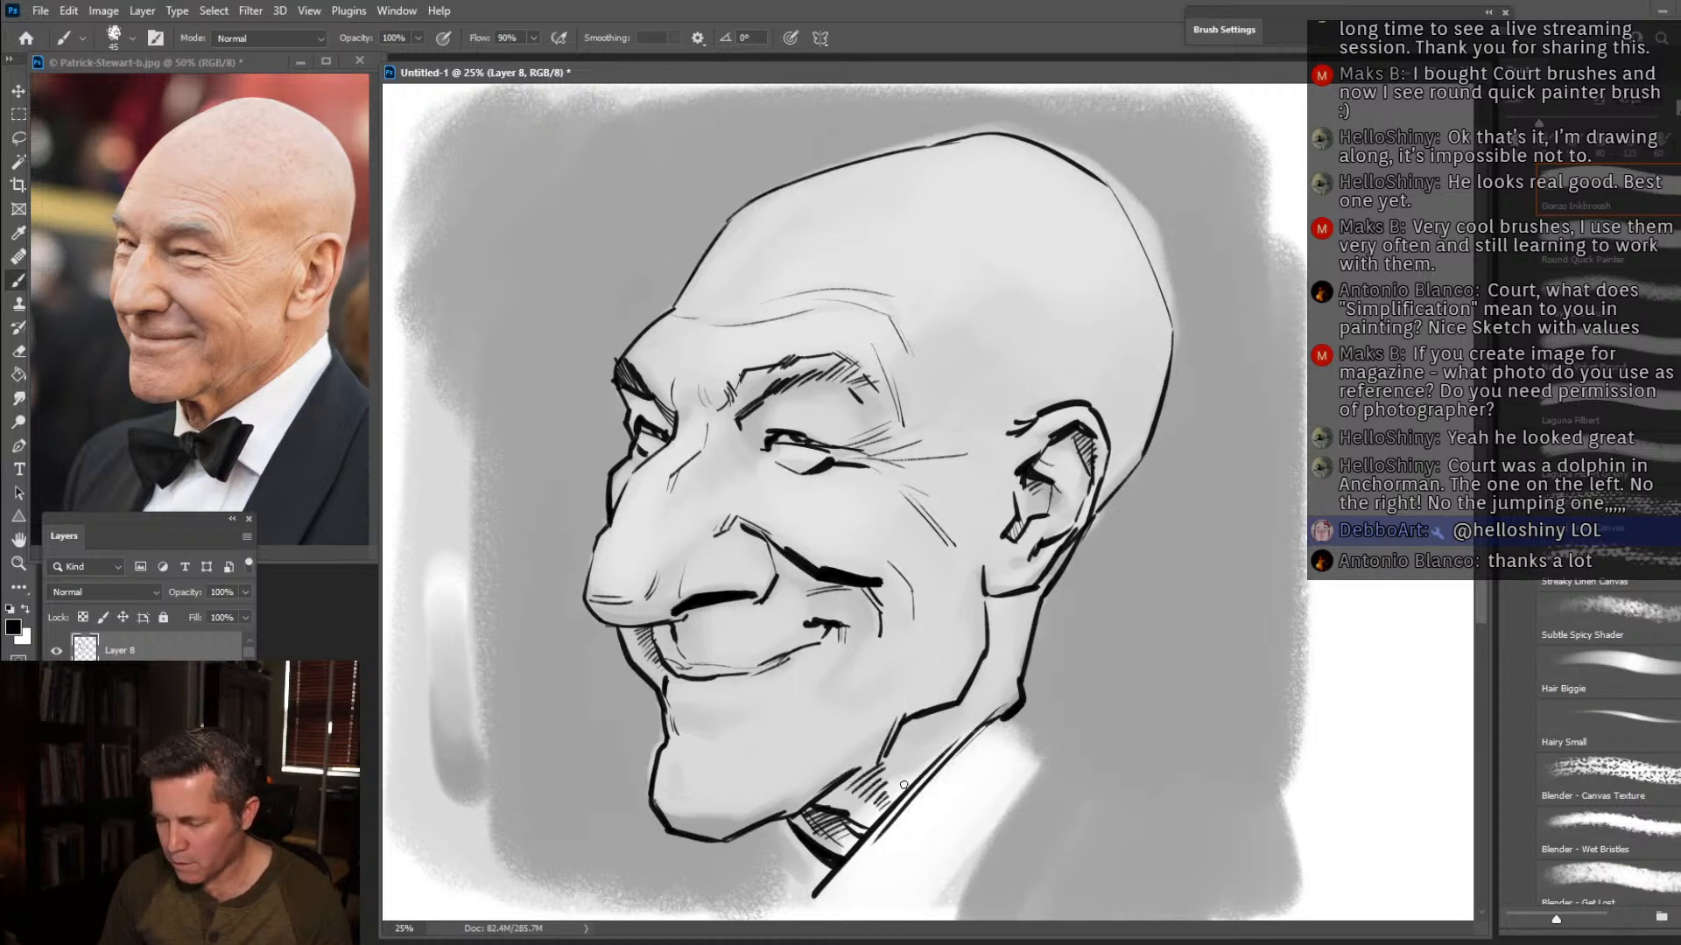
mouse_move(993, 654)
mouse_down()
mouse_move(938, 742)
mouse_move(951, 733)
mouse_up()
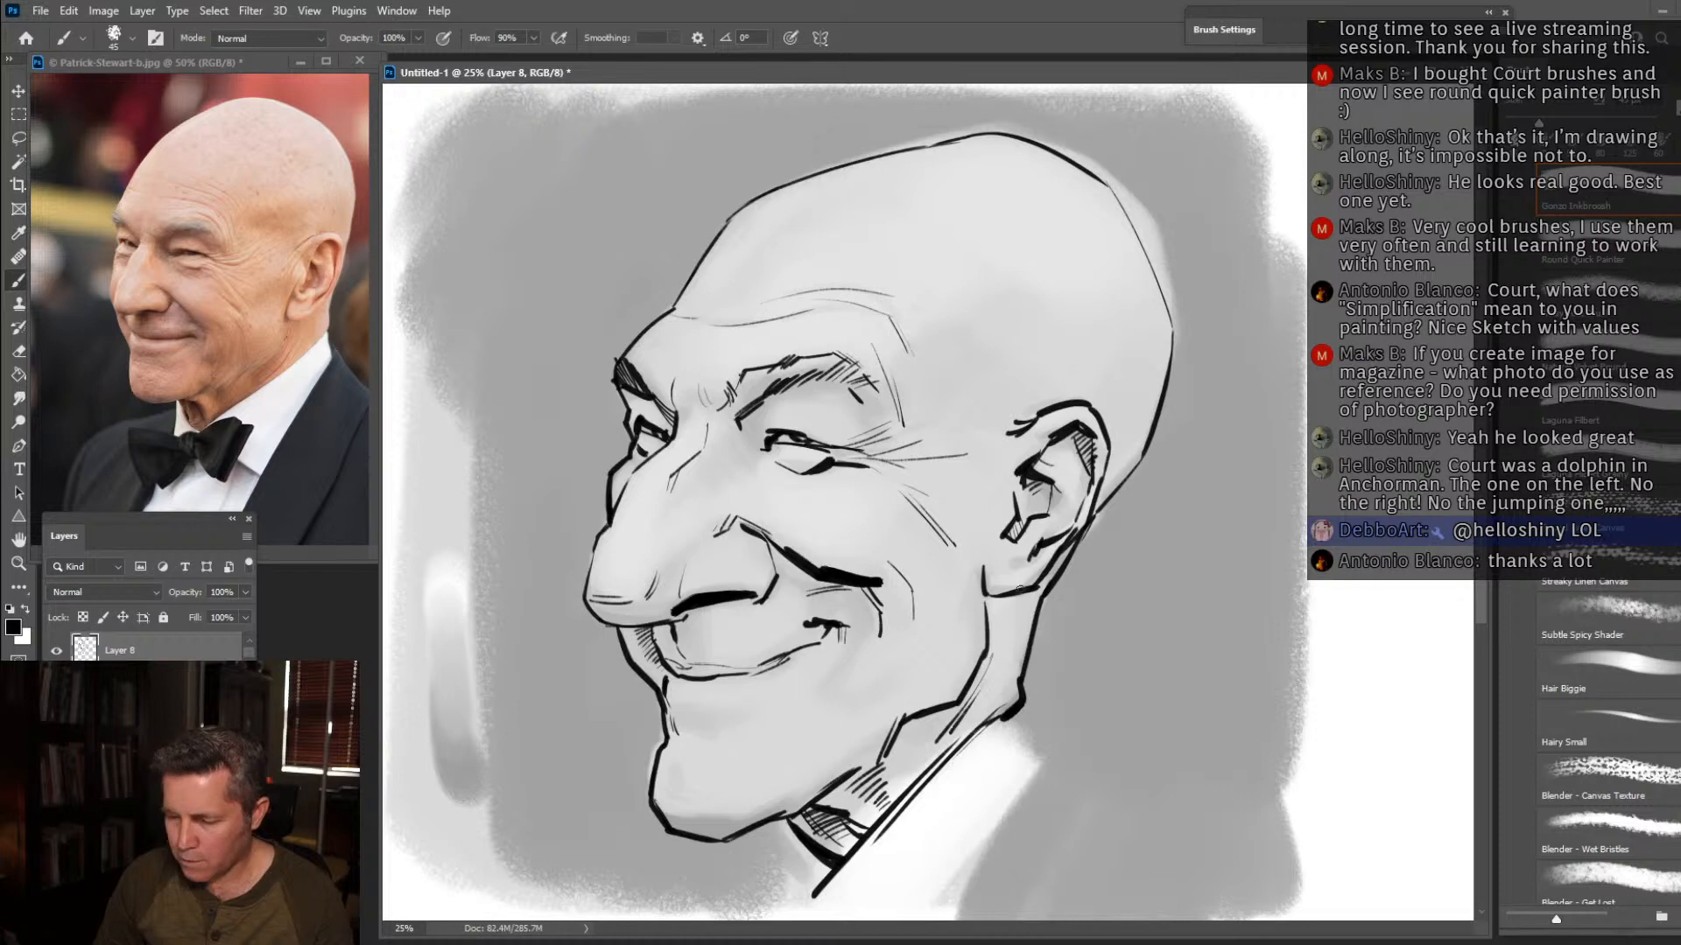
mouse_move(999, 601)
mouse_down()
mouse_move(990, 615)
mouse_move(1049, 586)
mouse_move(1127, 464)
mouse_move(1171, 350)
mouse_up()
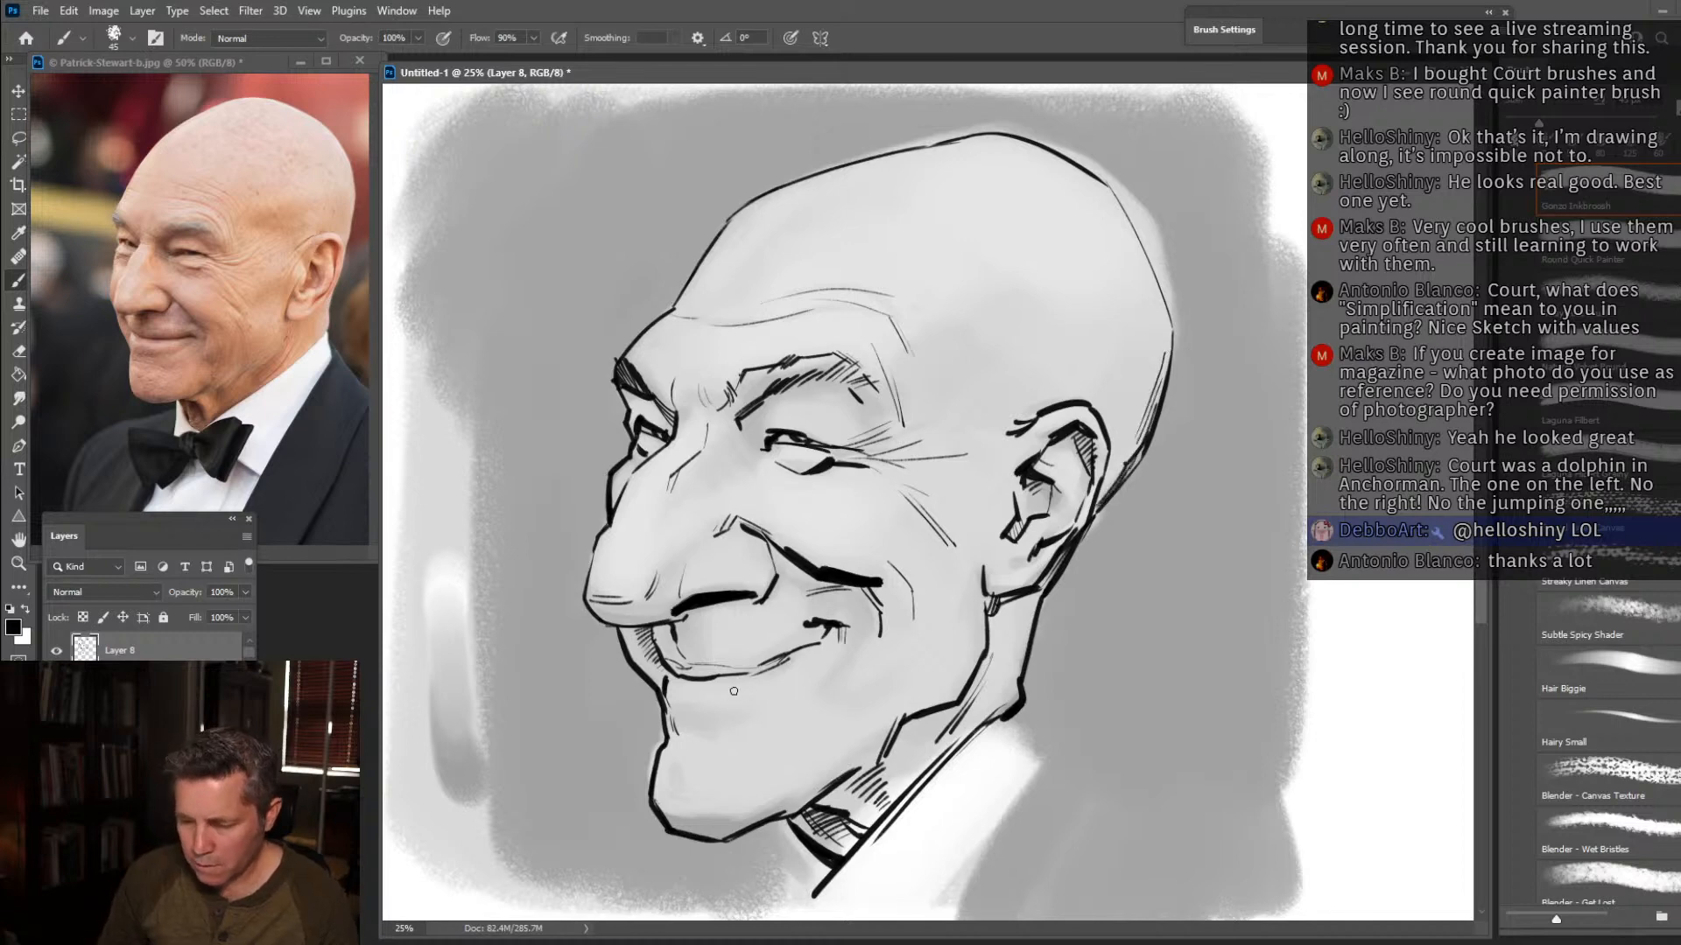
Add crease lines below the lower lip and beside the mouth corner, mark the chin's front, and shade its underside.
drag(683, 710, 682, 715)
mouse_move(694, 713)
mouse_down()
mouse_move(750, 714)
mouse_move(682, 737)
mouse_move(787, 692)
mouse_move(841, 631)
mouse_move(849, 670)
mouse_up()
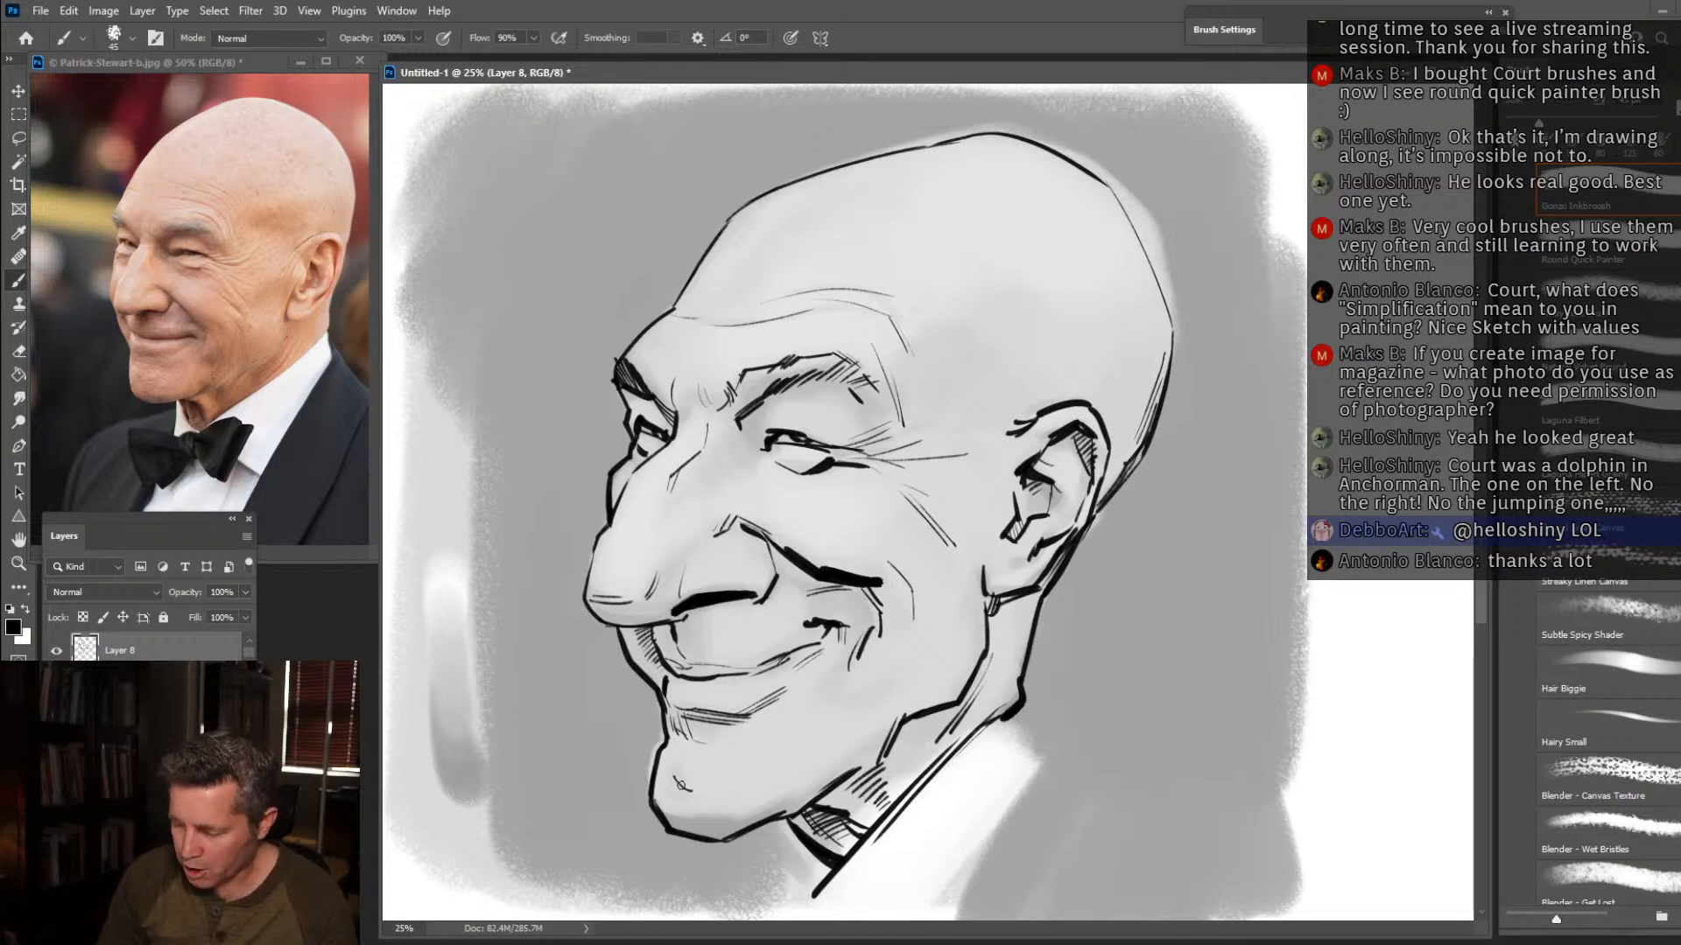
drag(681, 792, 686, 809)
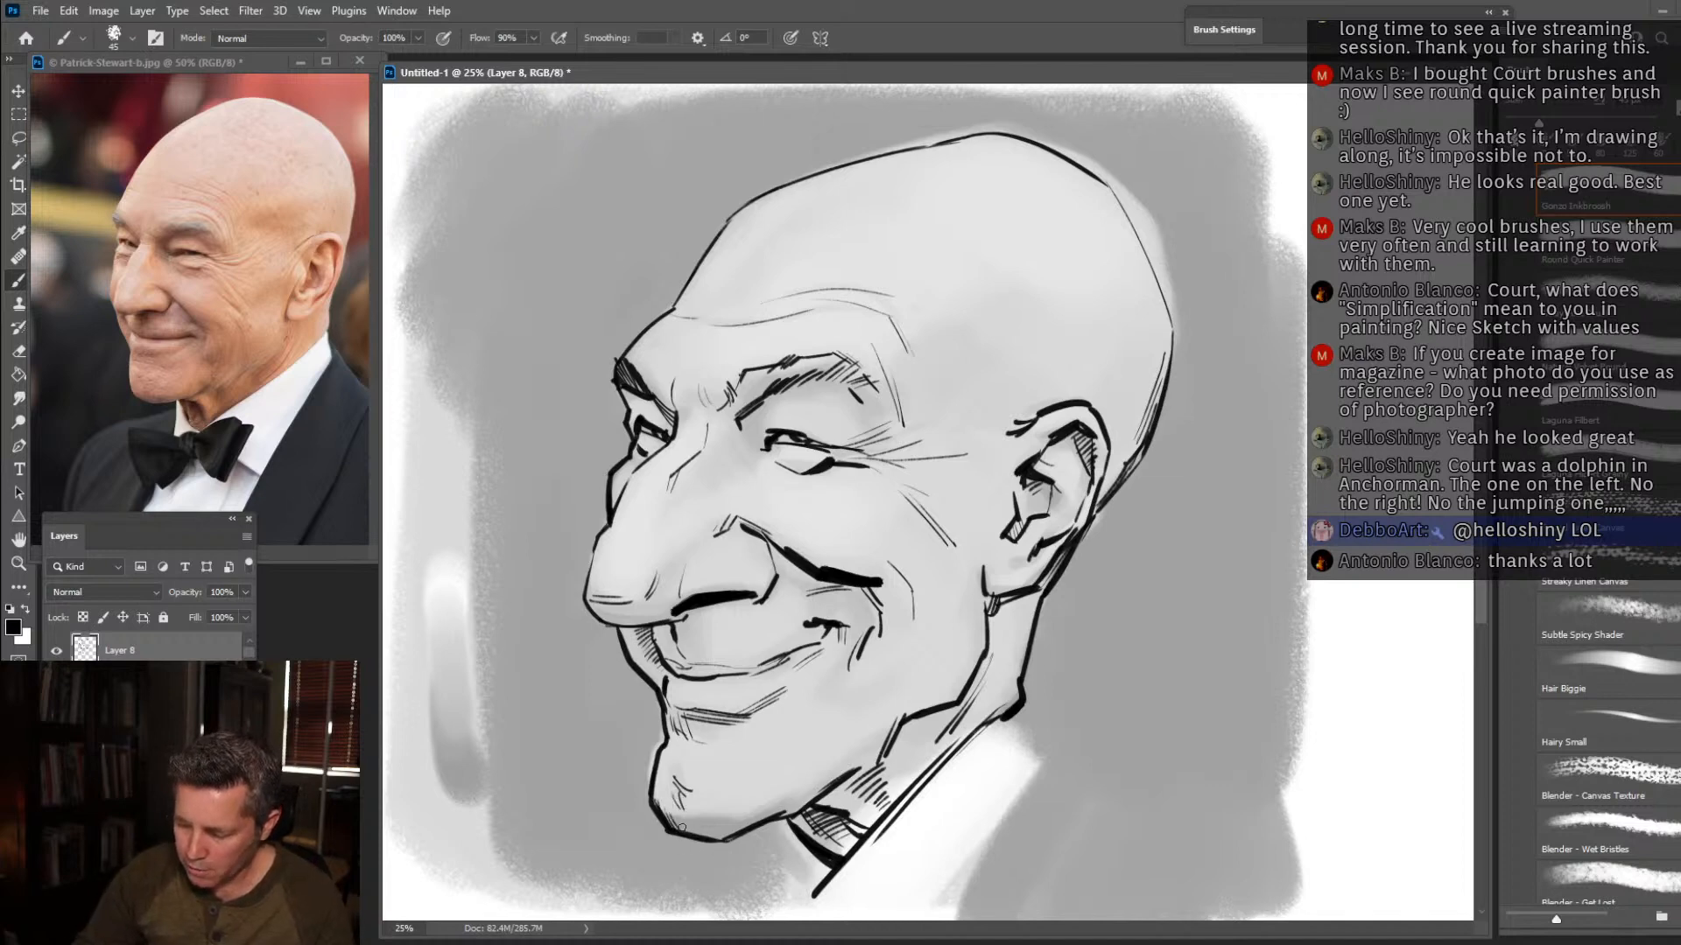
mouse_move(676, 829)
mouse_down()
mouse_move(720, 831)
mouse_move(674, 819)
mouse_move(753, 782)
mouse_move(782, 813)
mouse_up()
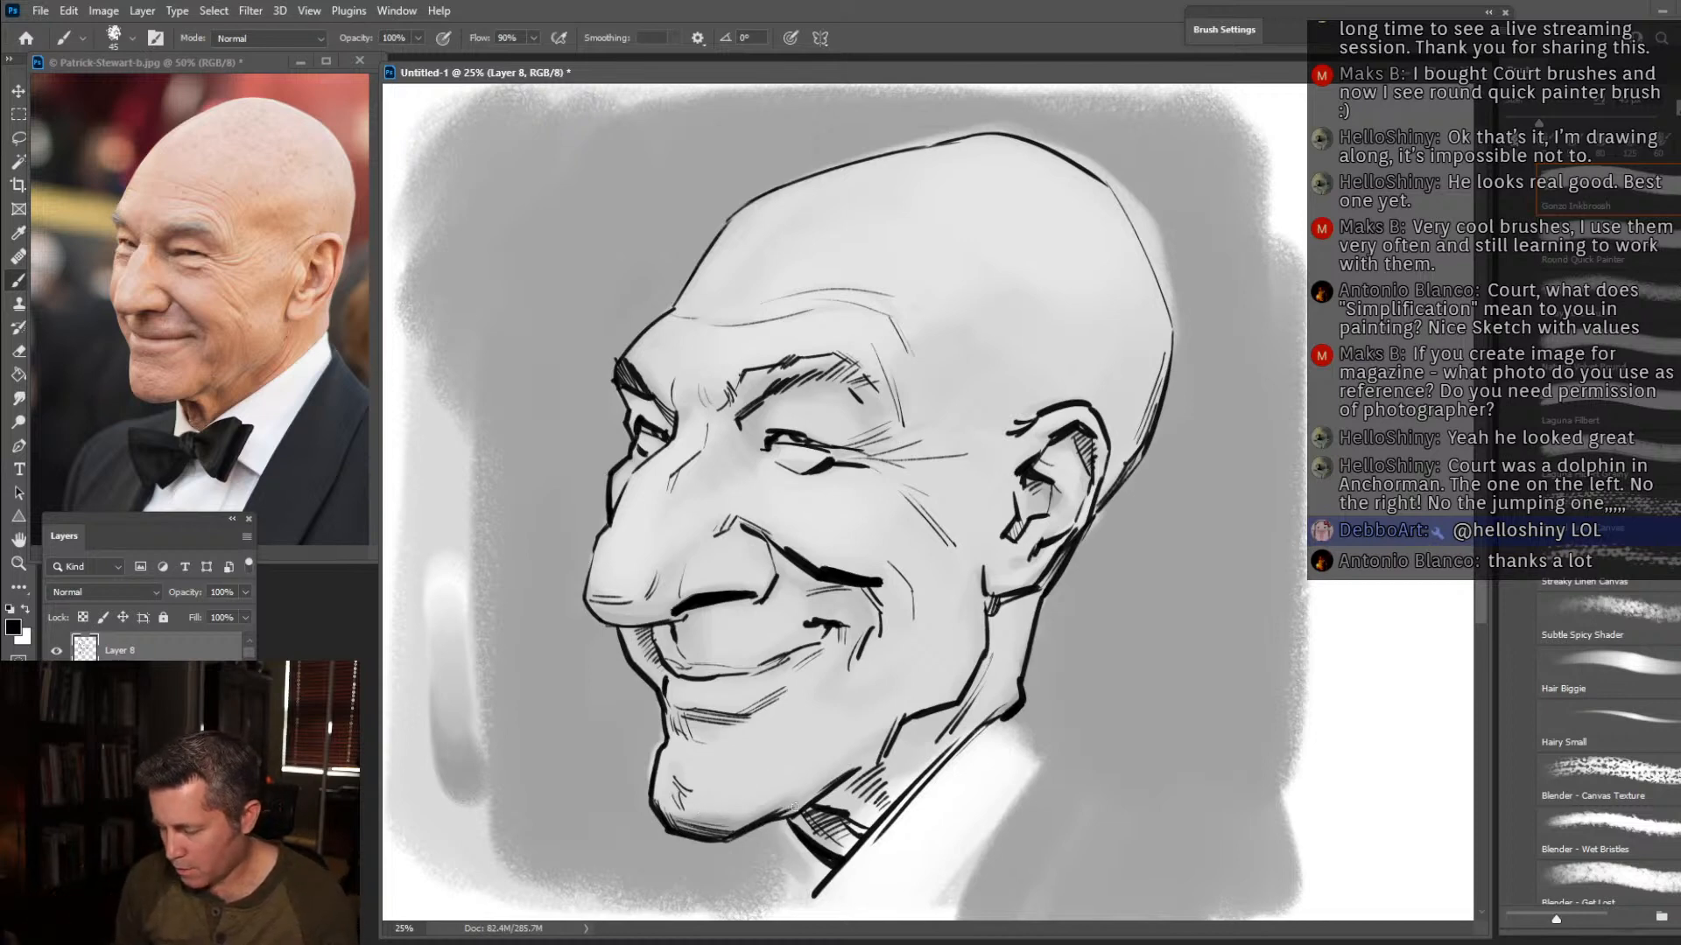
Hatch the lower jaw edge behind the chin and add short horizontal creases on the lower cheek.
drag(798, 806, 781, 819)
mouse_move(836, 772)
mouse_down()
mouse_move(820, 795)
mouse_move(833, 779)
mouse_up()
mouse_move(855, 739)
mouse_down()
mouse_move(834, 782)
mouse_move(849, 769)
mouse_up()
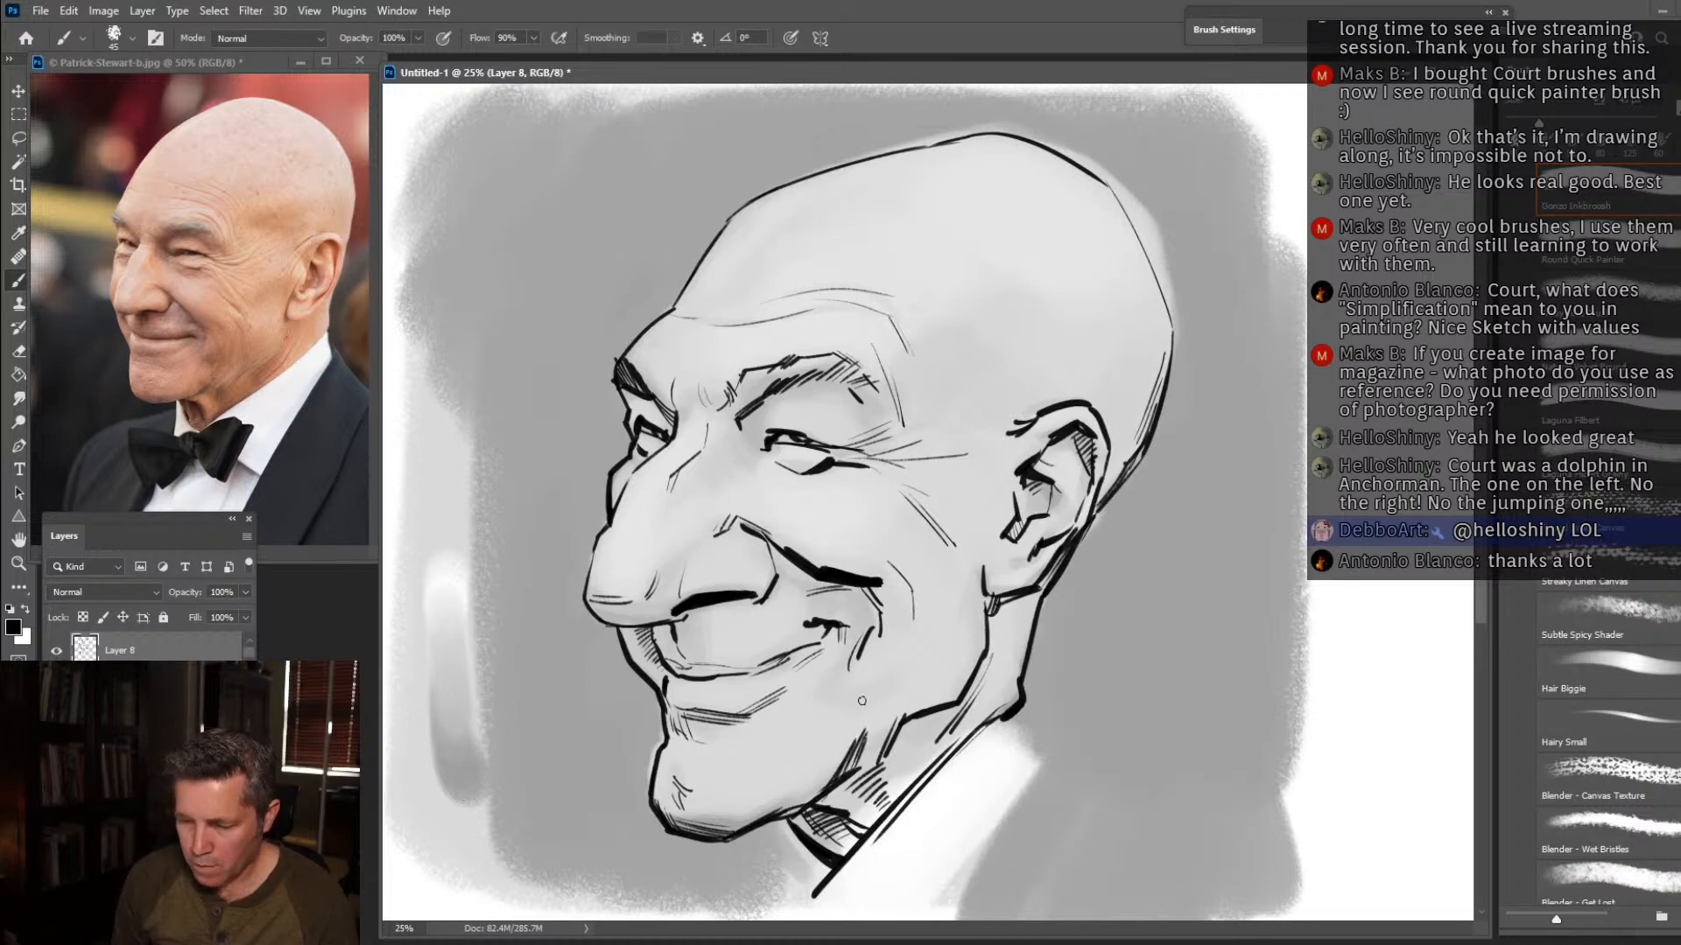
mouse_move(847, 690)
mouse_down()
mouse_move(904, 682)
mouse_move(907, 661)
mouse_up()
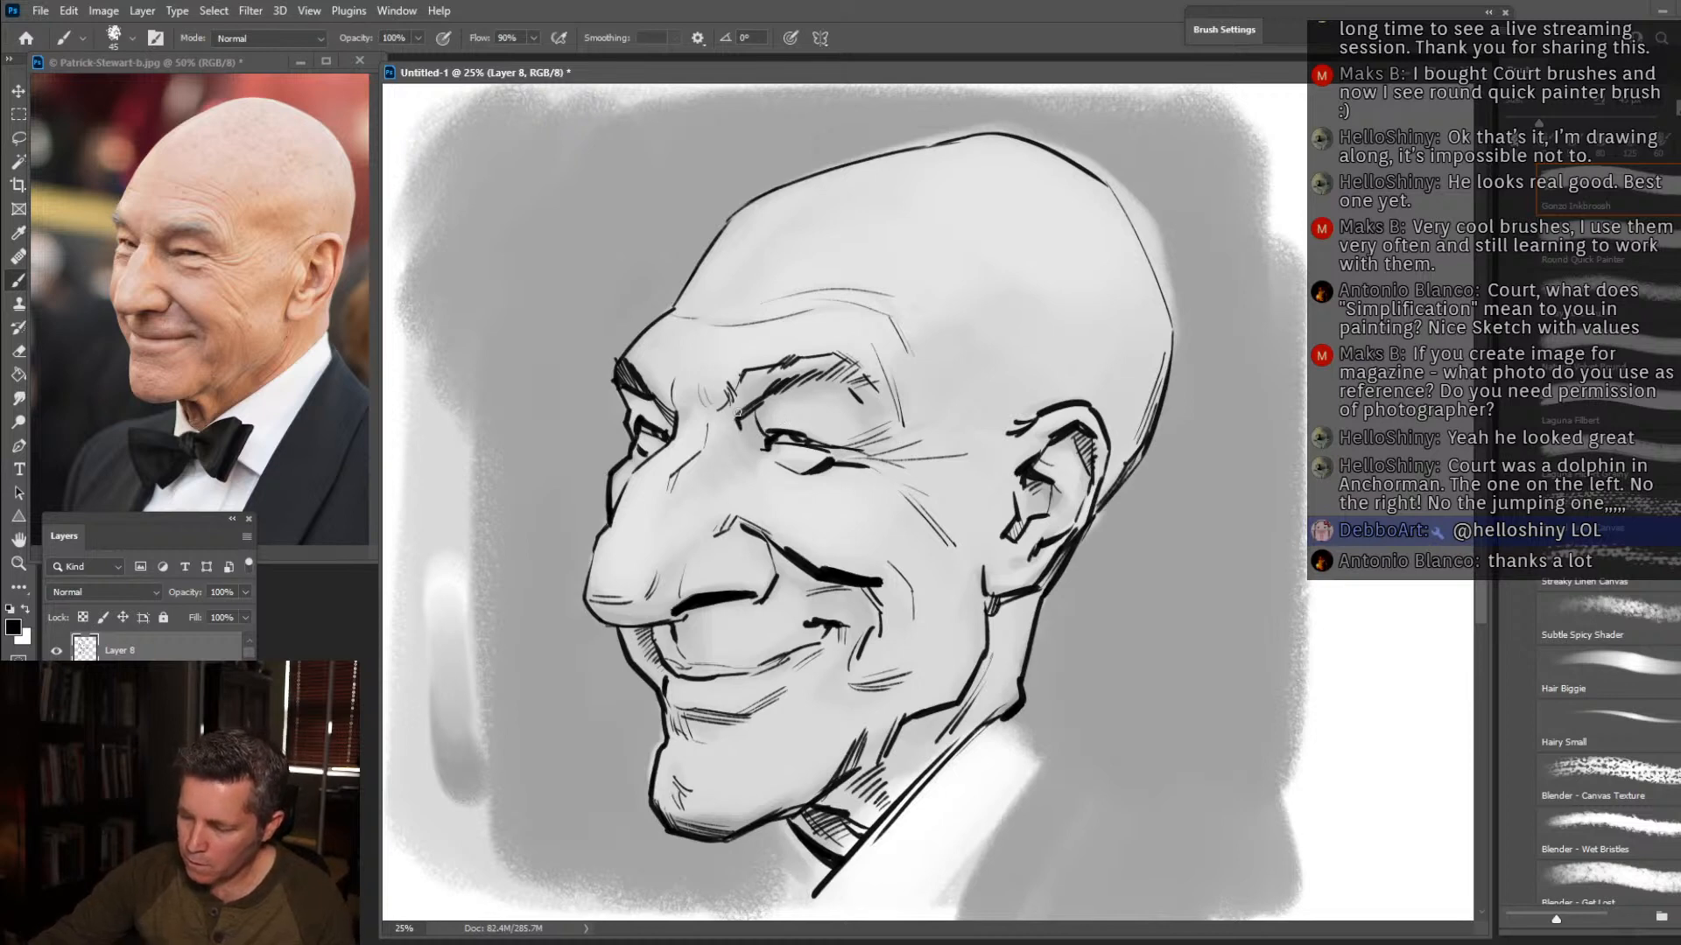
Fill the near eyebrow with denser angled hatching from its inner end to the arch.
drag(750, 403, 753, 370)
drag(750, 391, 779, 364)
drag(781, 389, 805, 354)
drag(805, 377, 830, 354)
drag(827, 369, 842, 354)
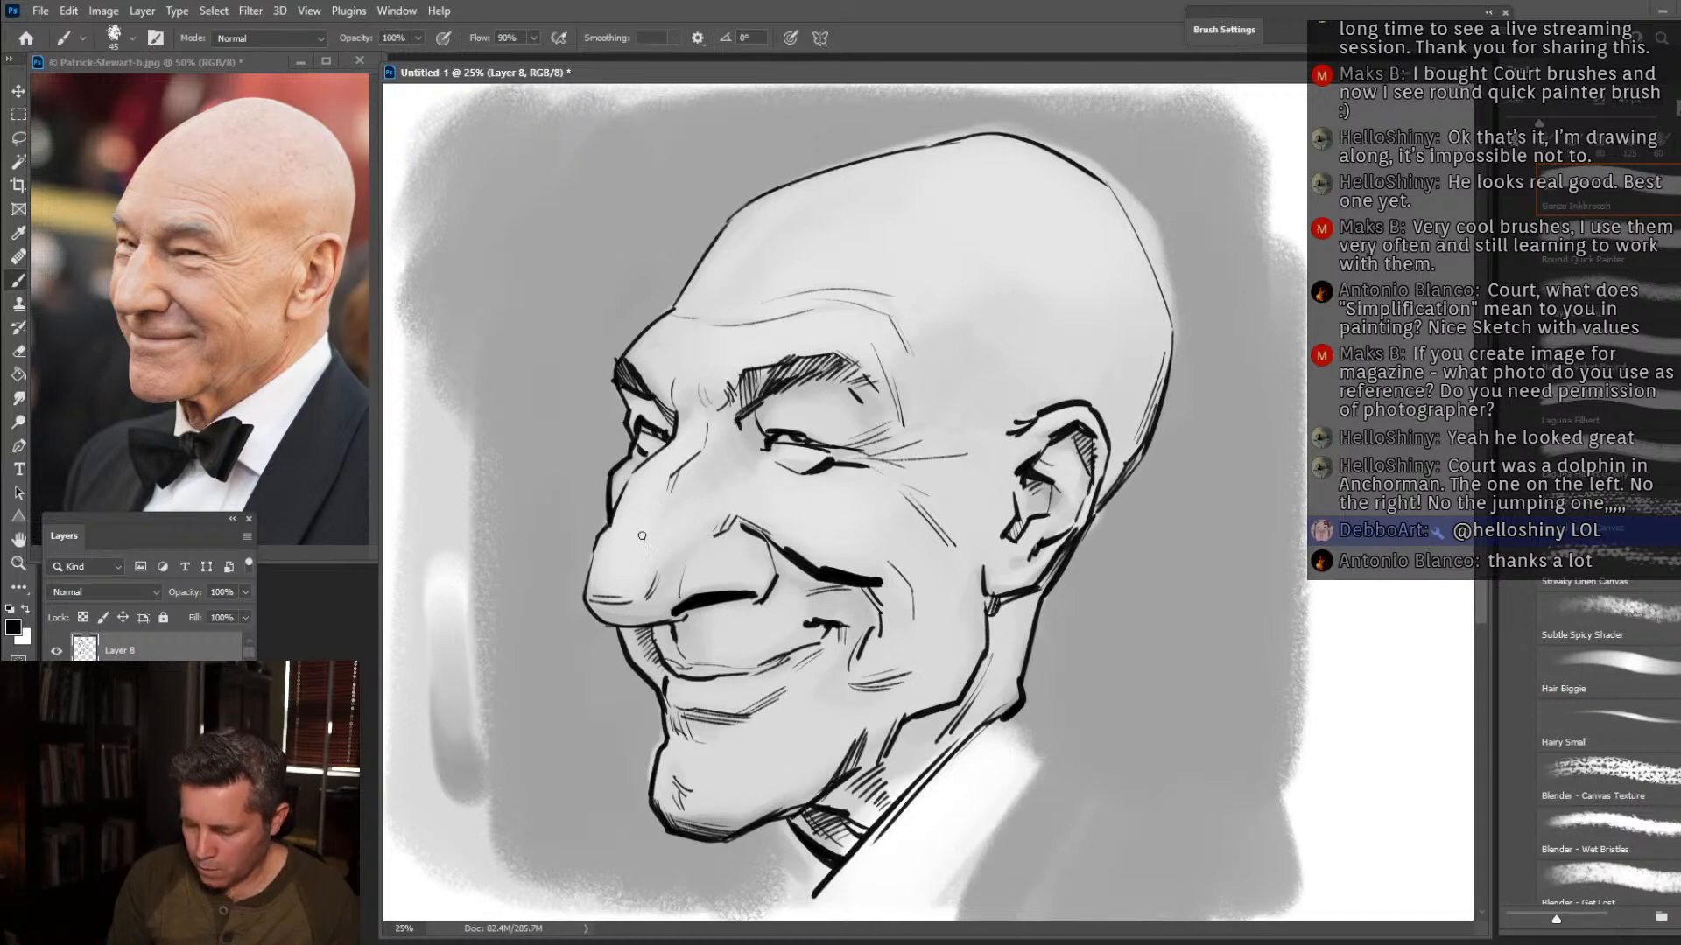
Clean up below the near eyebrow's inner end with the Eraser, and hatch the inner eye socket beside the nose bridge.
click(18, 351)
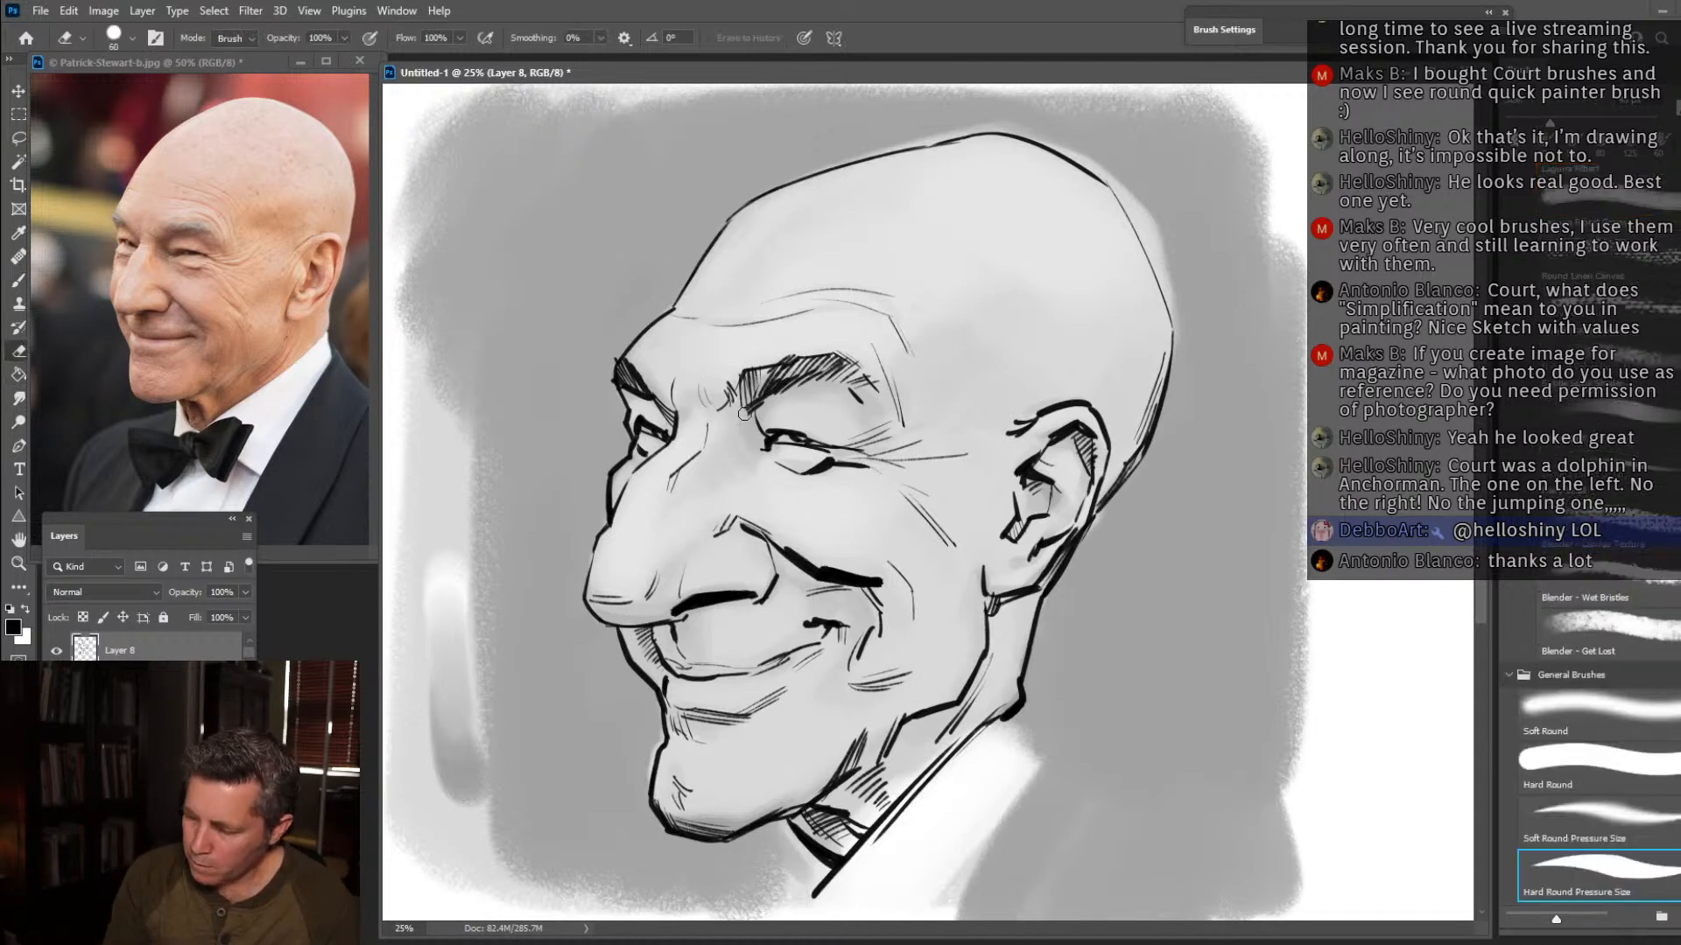
key(b)
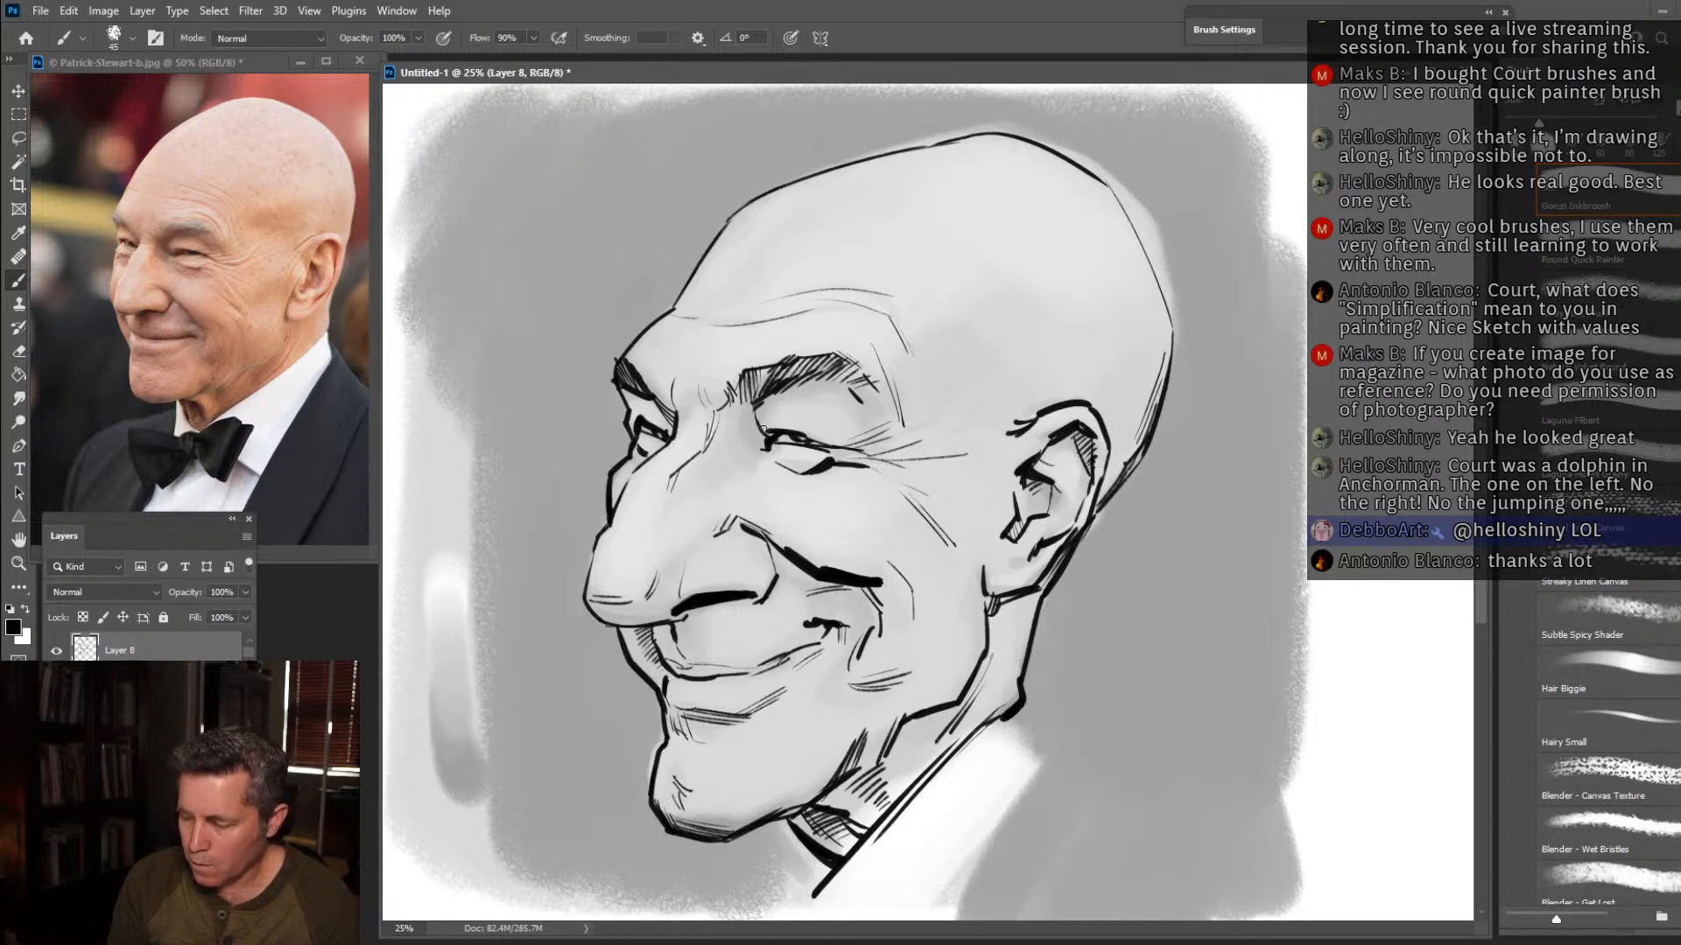
drag(721, 409, 754, 406)
drag(718, 414, 756, 421)
drag(716, 431, 755, 427)
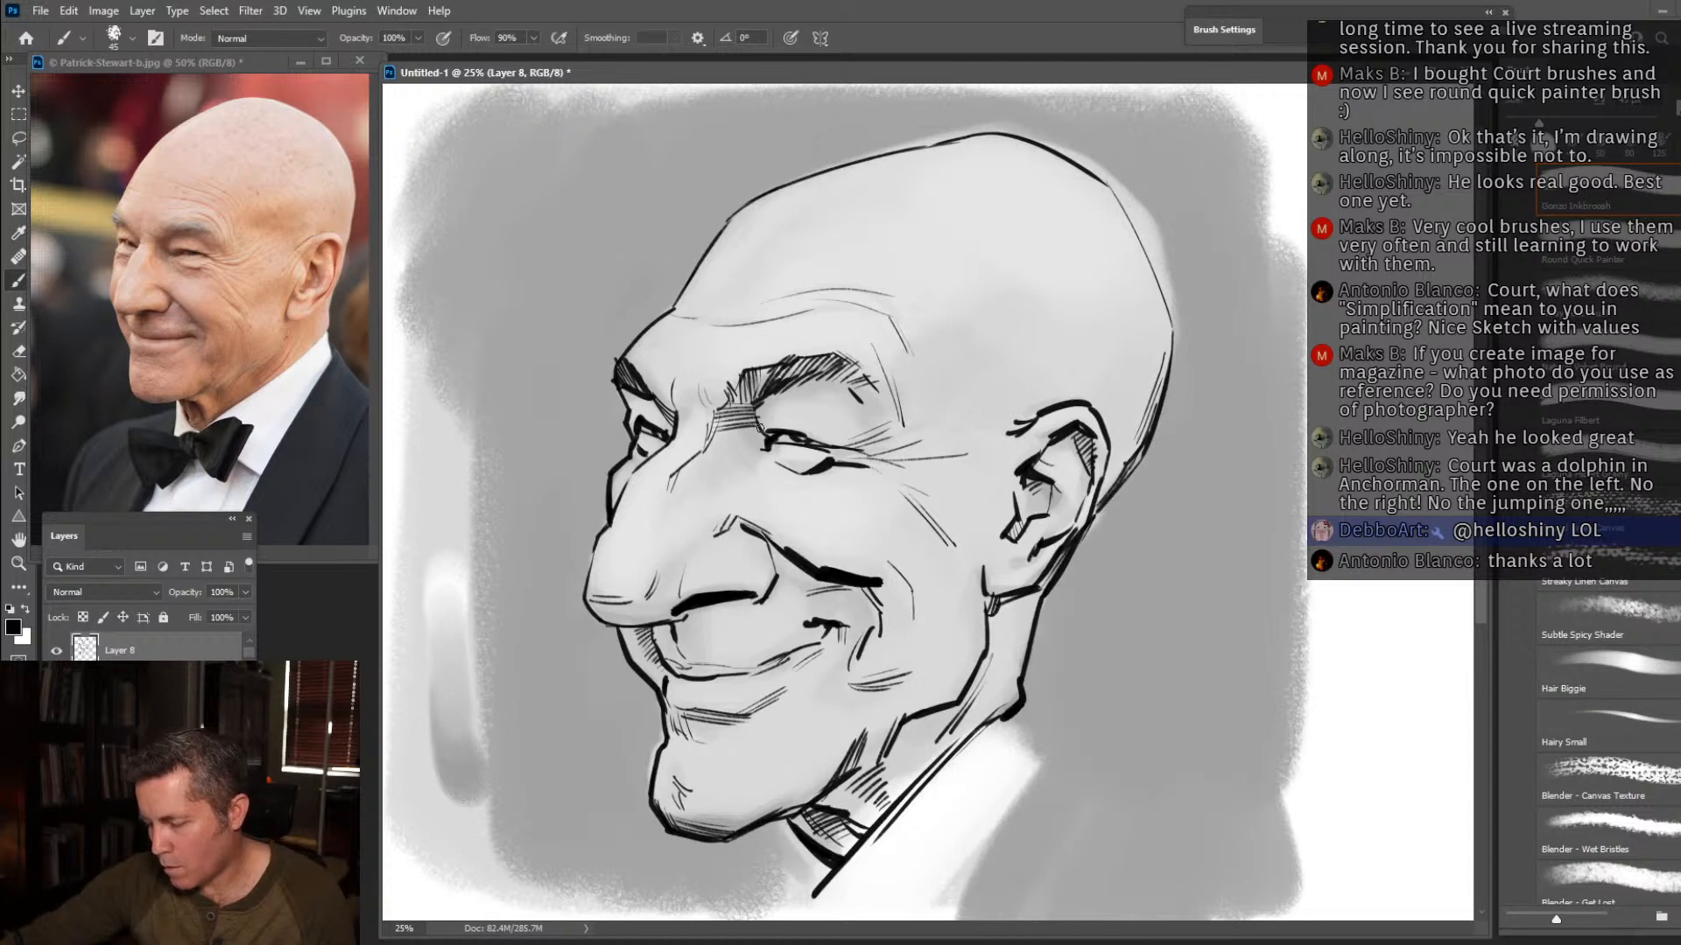
Darken the eye-socket shadow and add form hatching along the nose bridge, under the nose tip, and above the nostril.
mouse_move(737, 431)
mouse_down()
mouse_move(758, 454)
mouse_move(685, 473)
mouse_move(646, 523)
mouse_up()
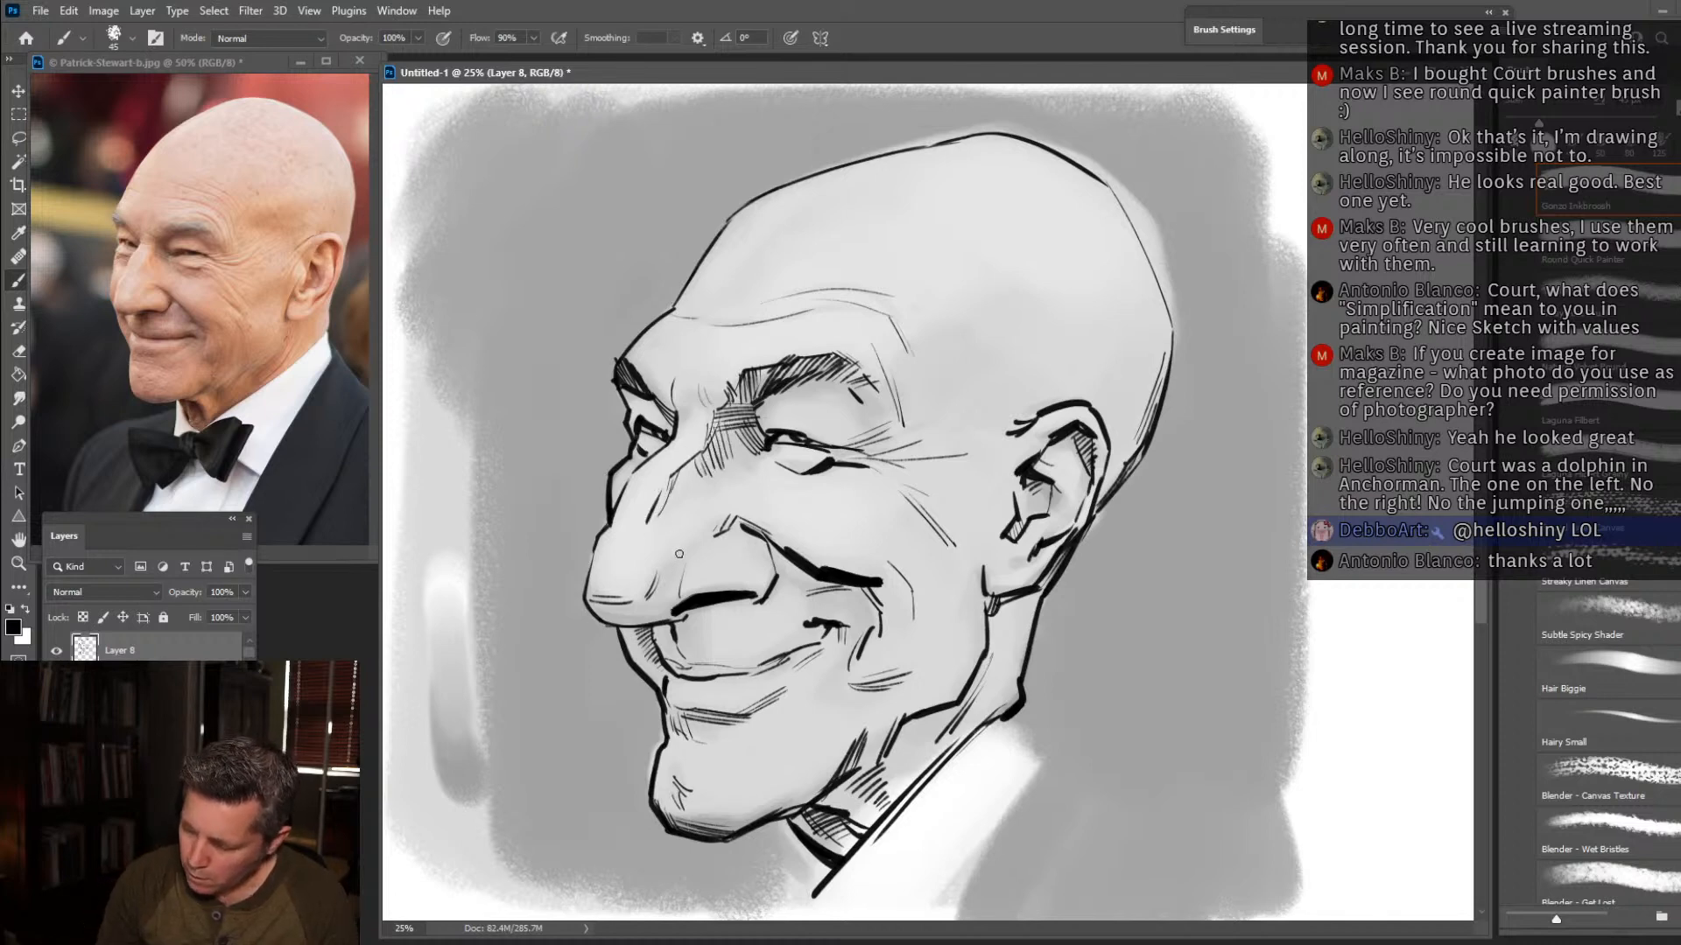
drag(638, 523, 681, 501)
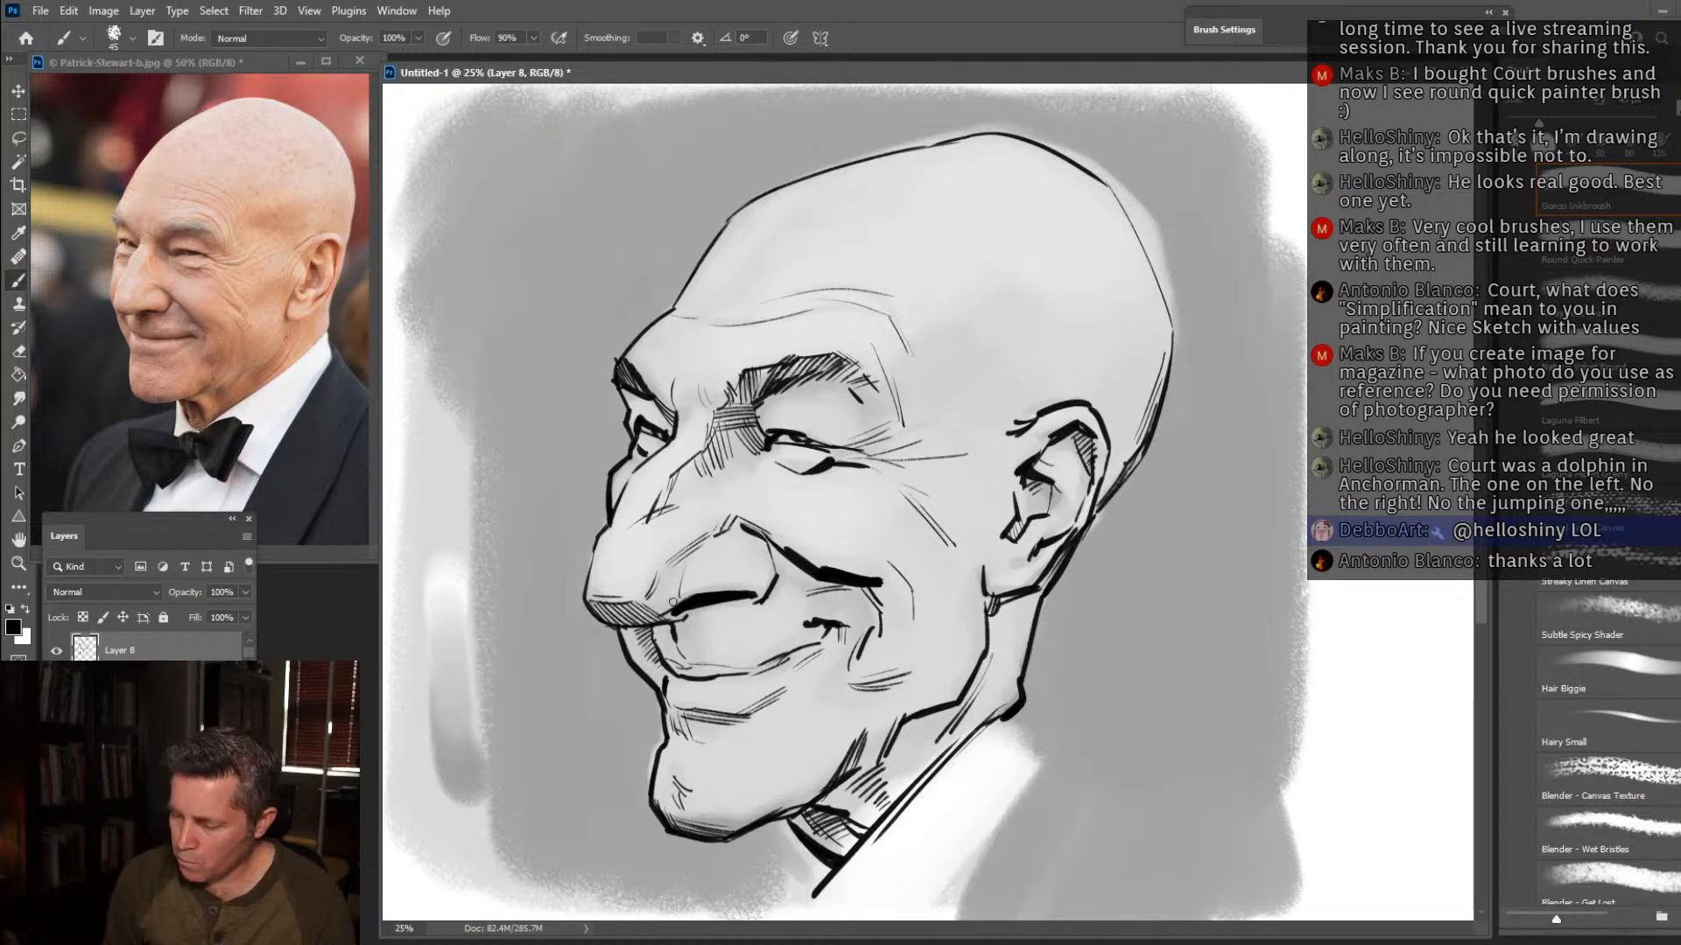
mouse_move(686, 591)
mouse_down()
mouse_move(753, 583)
mouse_move(737, 584)
mouse_up()
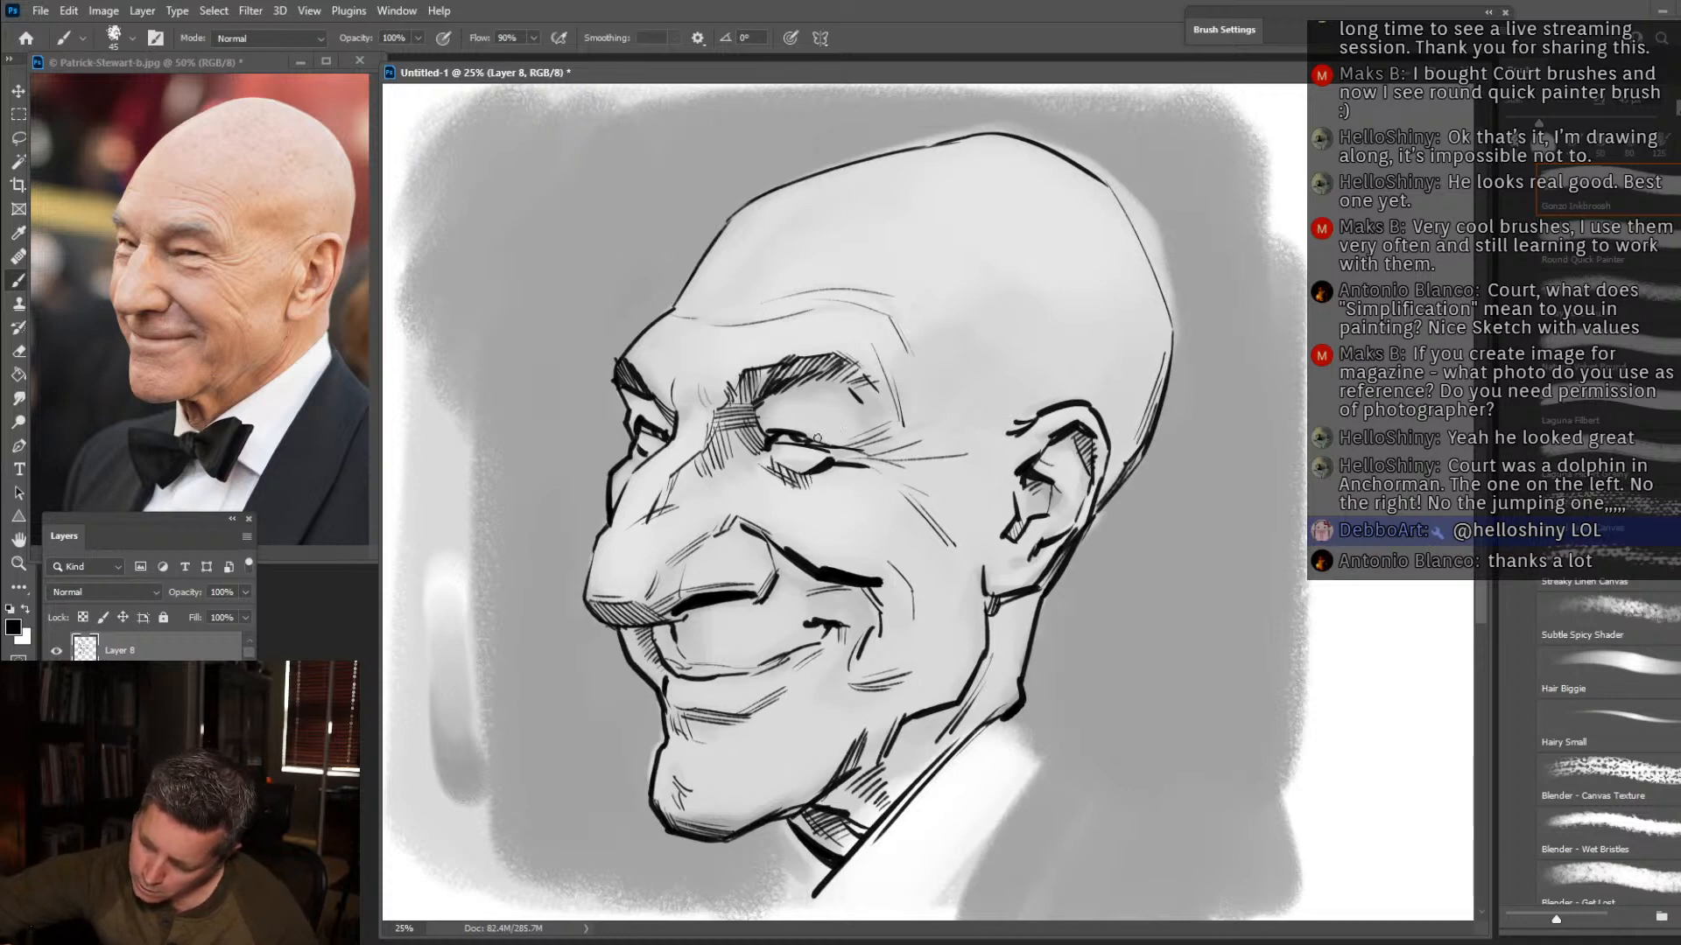
Add wrinkle strokes above and below the near eye's outer corner, and hatch along the top of the smile fold.
drag(828, 431, 856, 419)
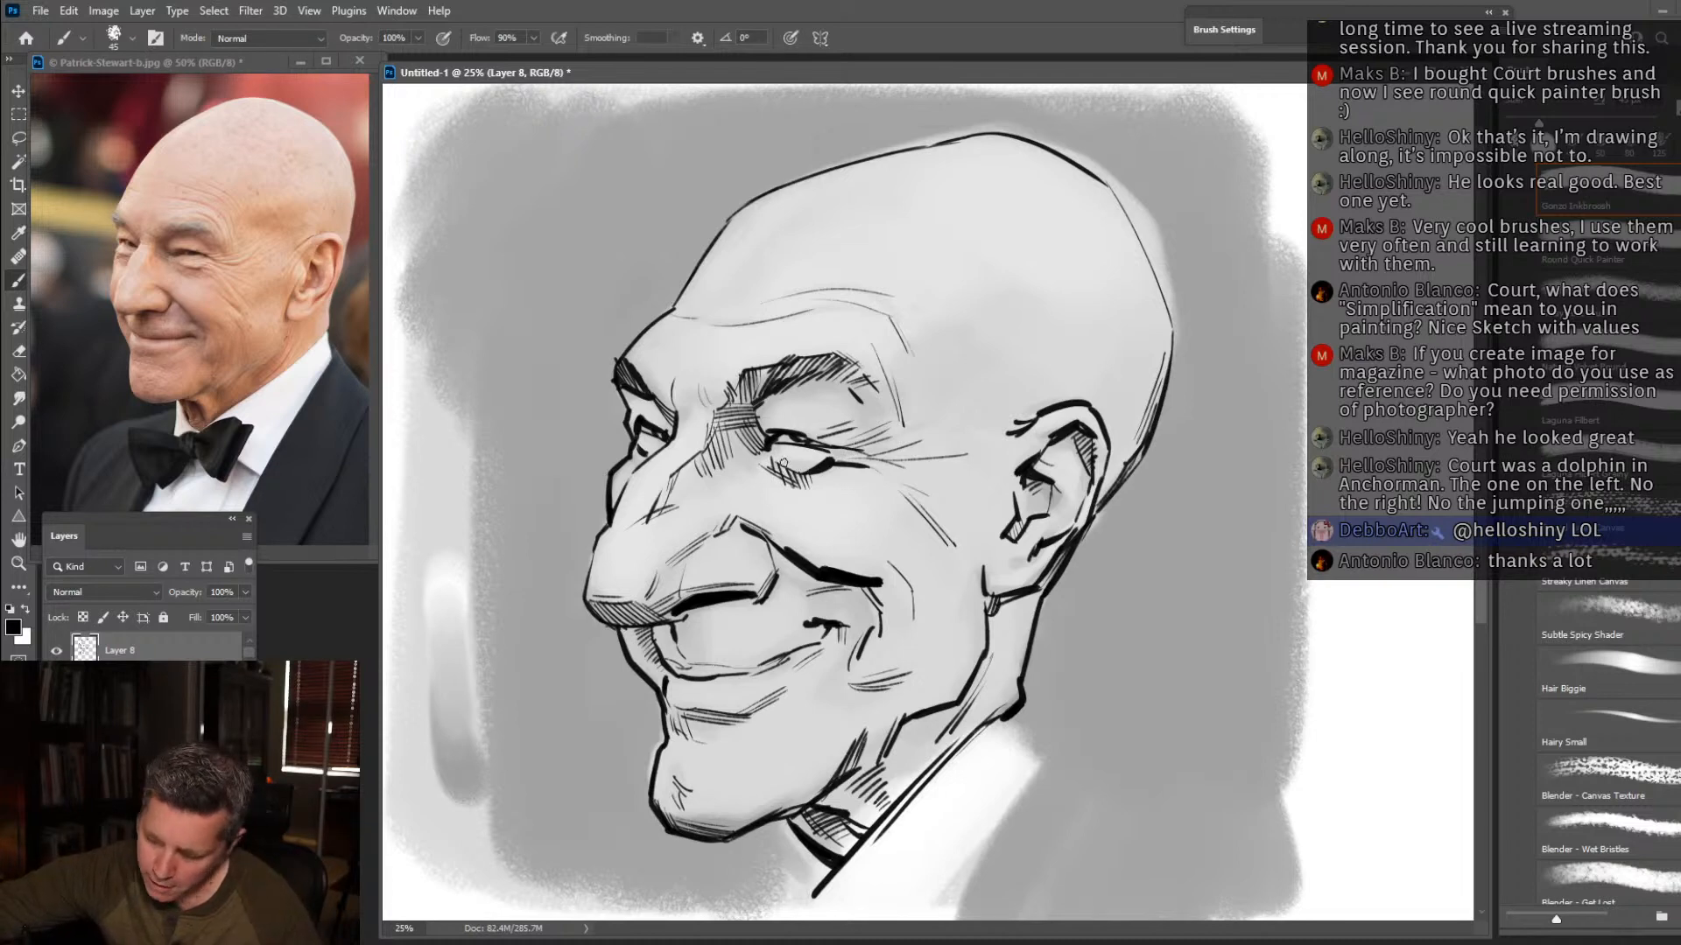
drag(818, 481, 857, 489)
drag(829, 481, 873, 486)
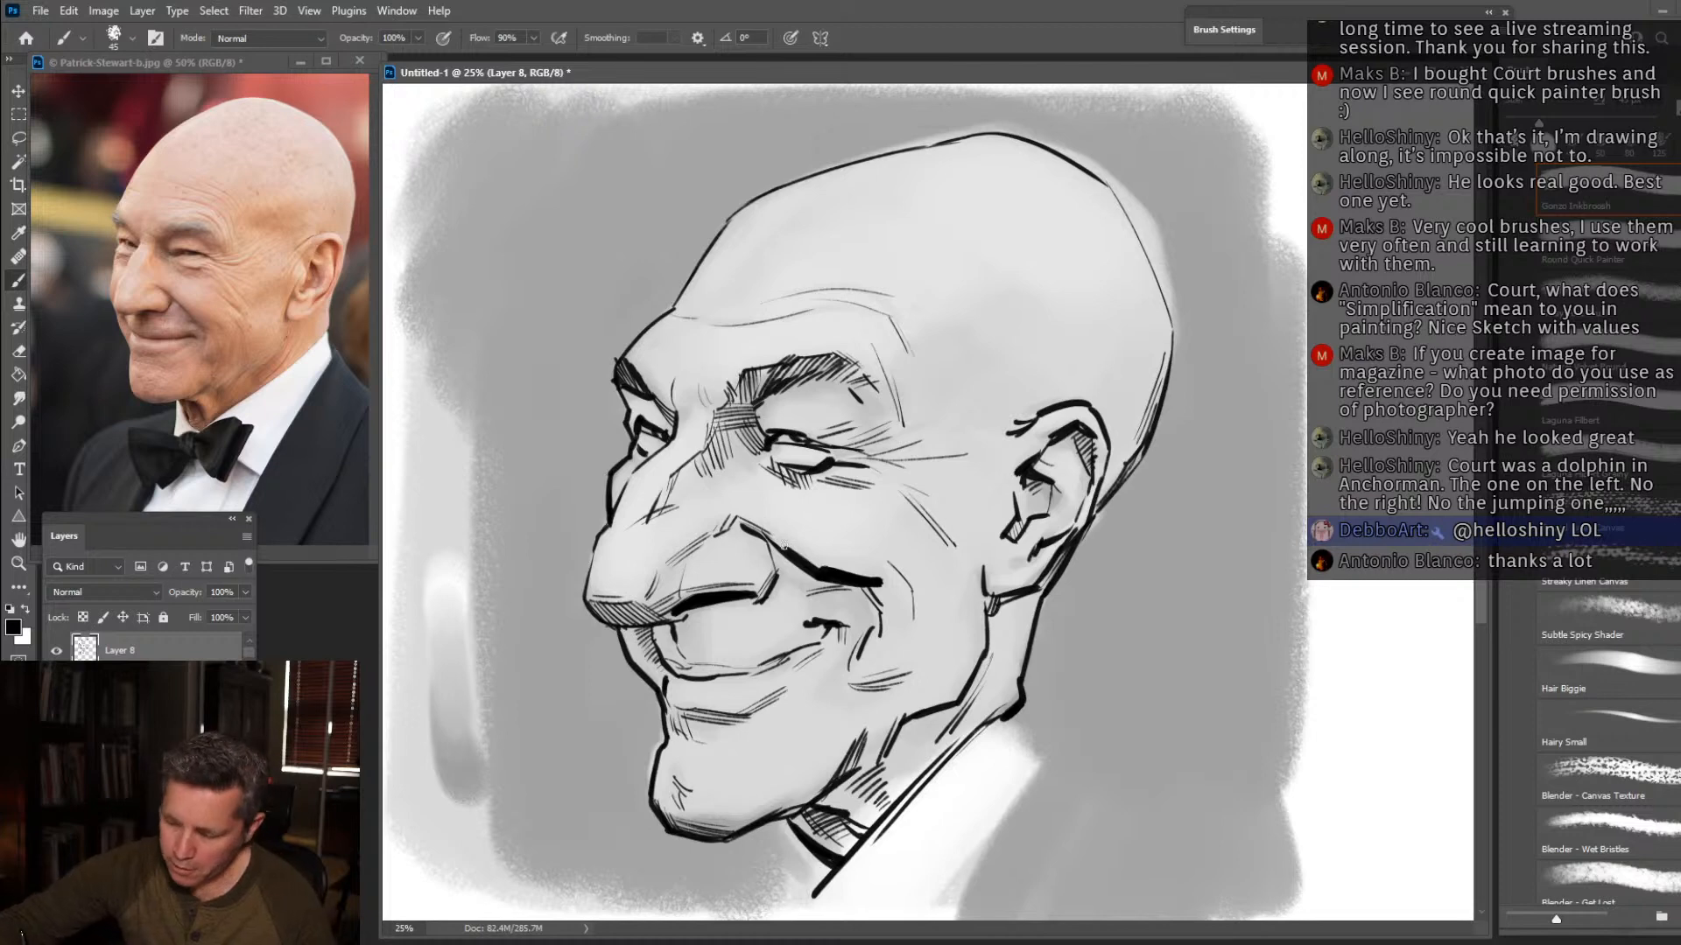
drag(799, 542, 825, 576)
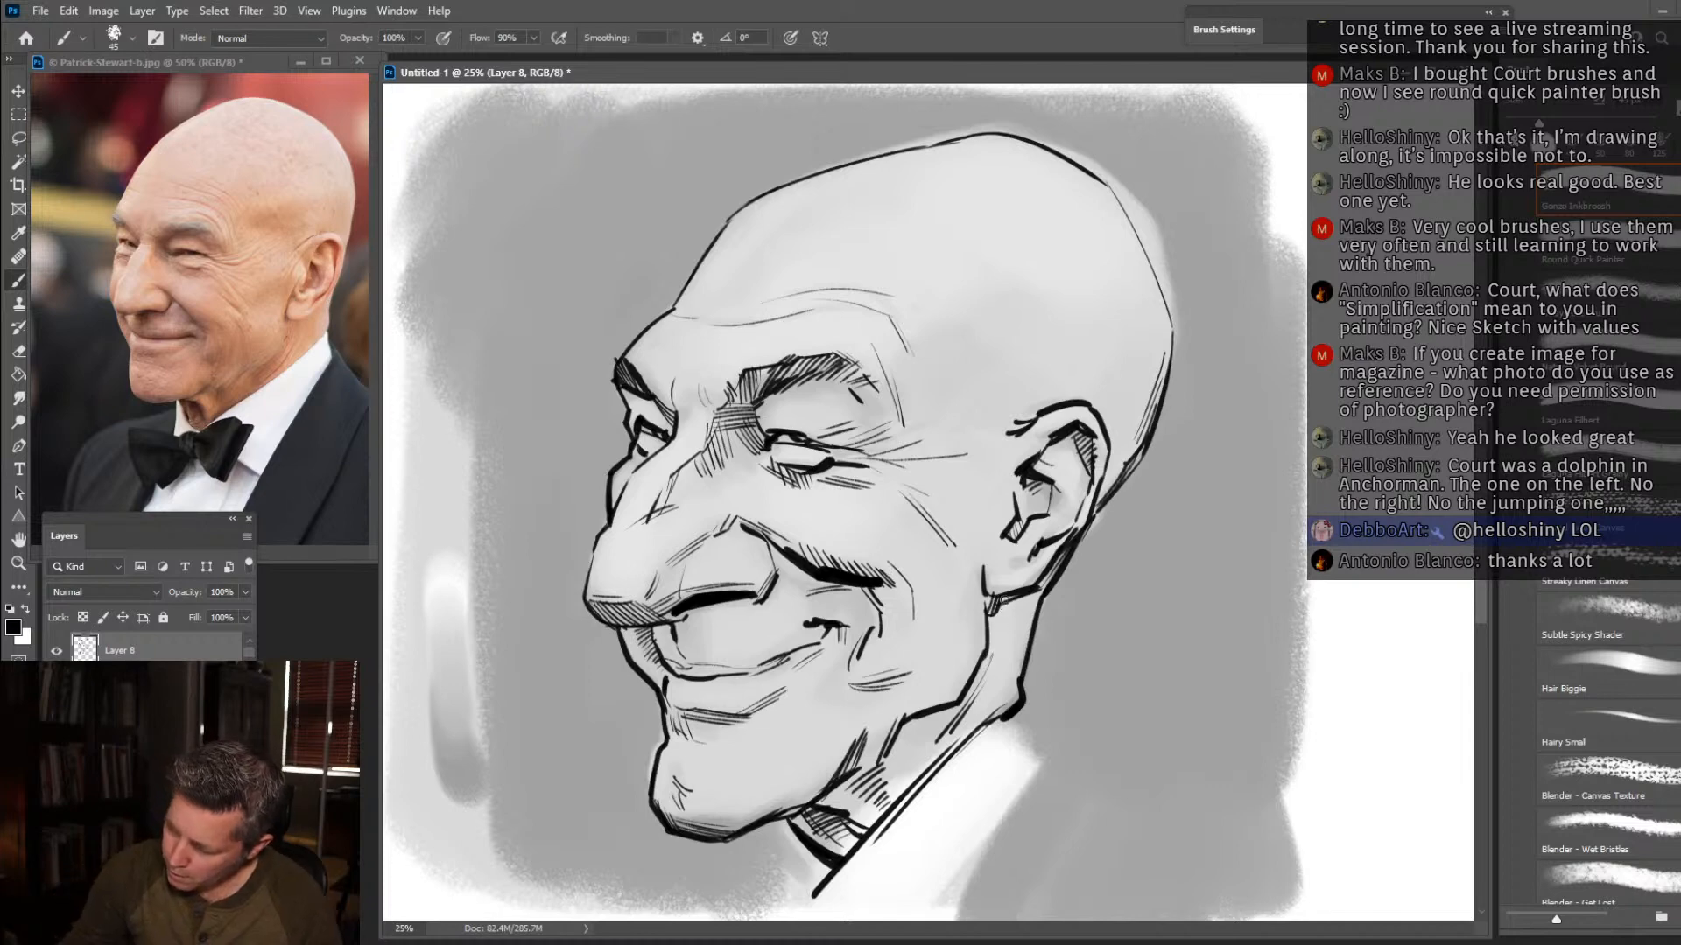
Hatch in front of the ear and down the neck, and dot freckles across the top of the bald head.
mouse_move(1012, 415)
mouse_down()
mouse_move(980, 478)
mouse_move(1021, 413)
mouse_up()
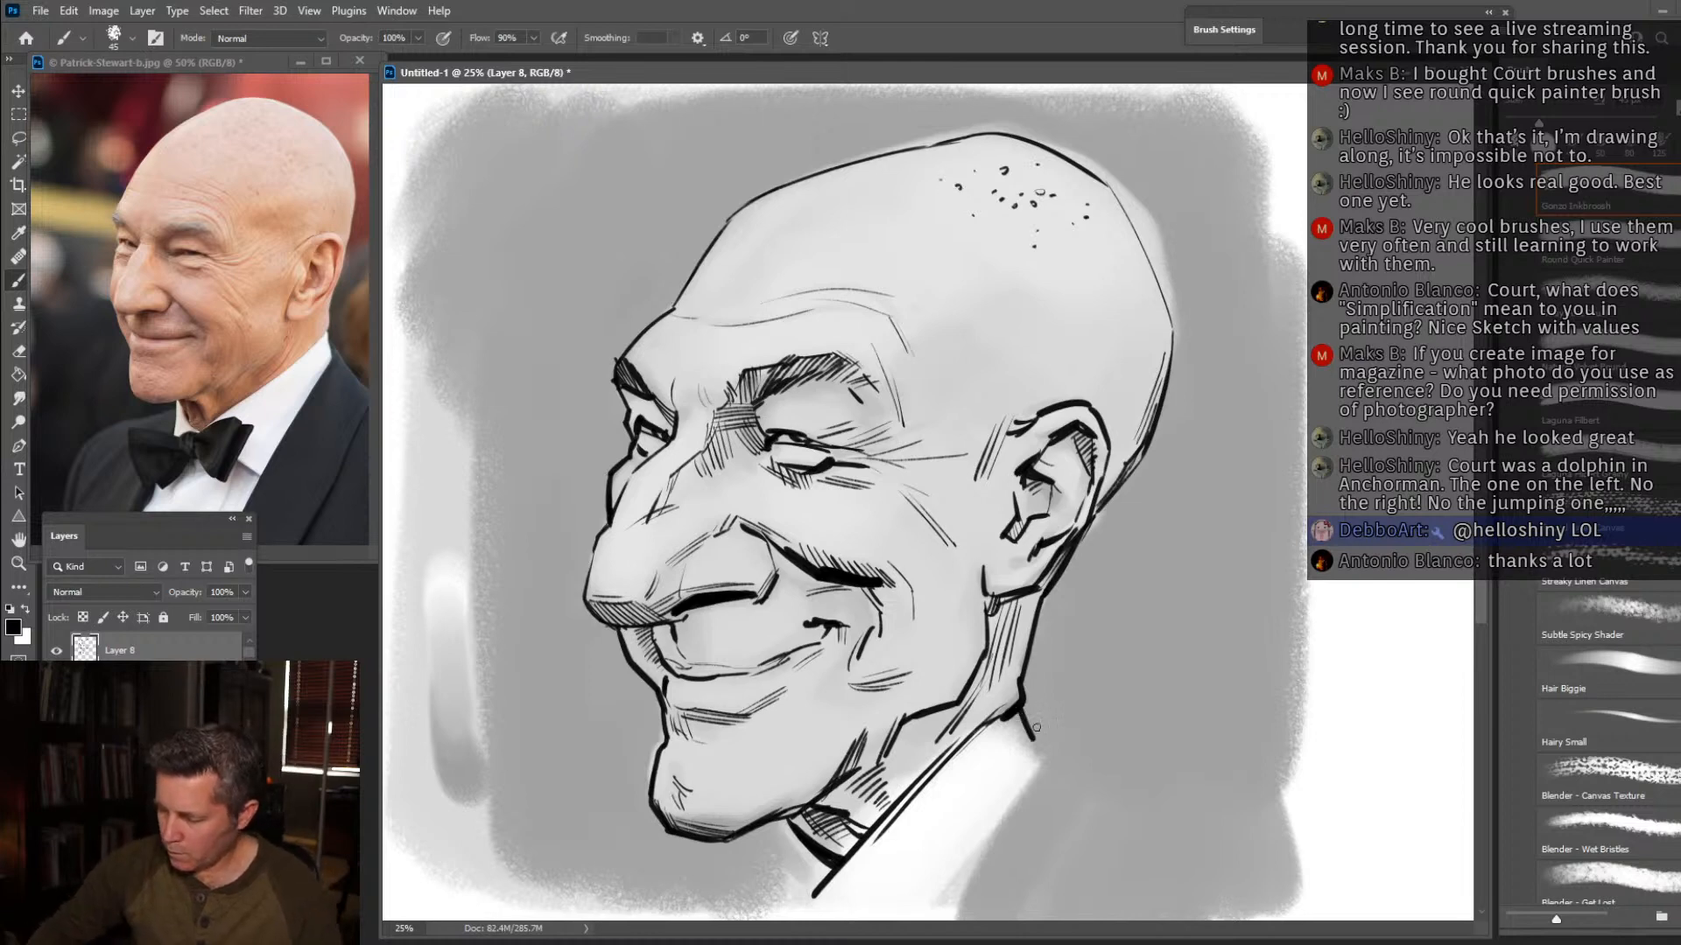
Ink the jacket's neckline and far shoulder with heavy strokes, and add the collar and shoulder lines under the chin.
drag(1030, 725, 912, 917)
drag(1041, 735, 1119, 827)
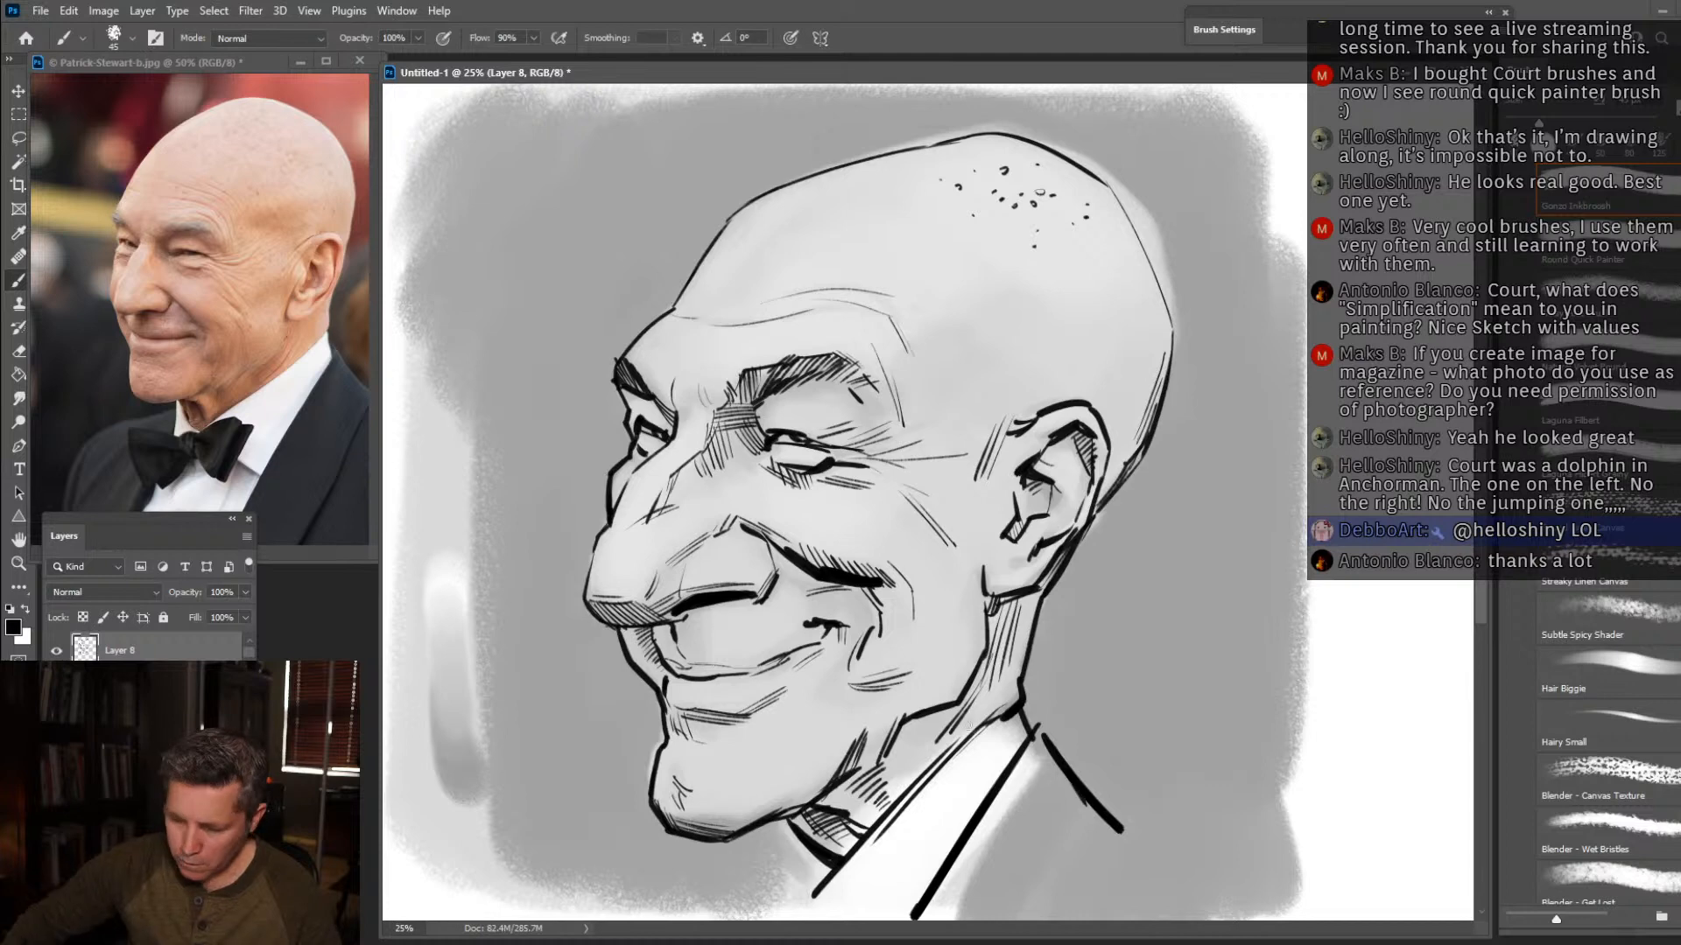
drag(783, 825, 792, 907)
drag(778, 826, 667, 913)
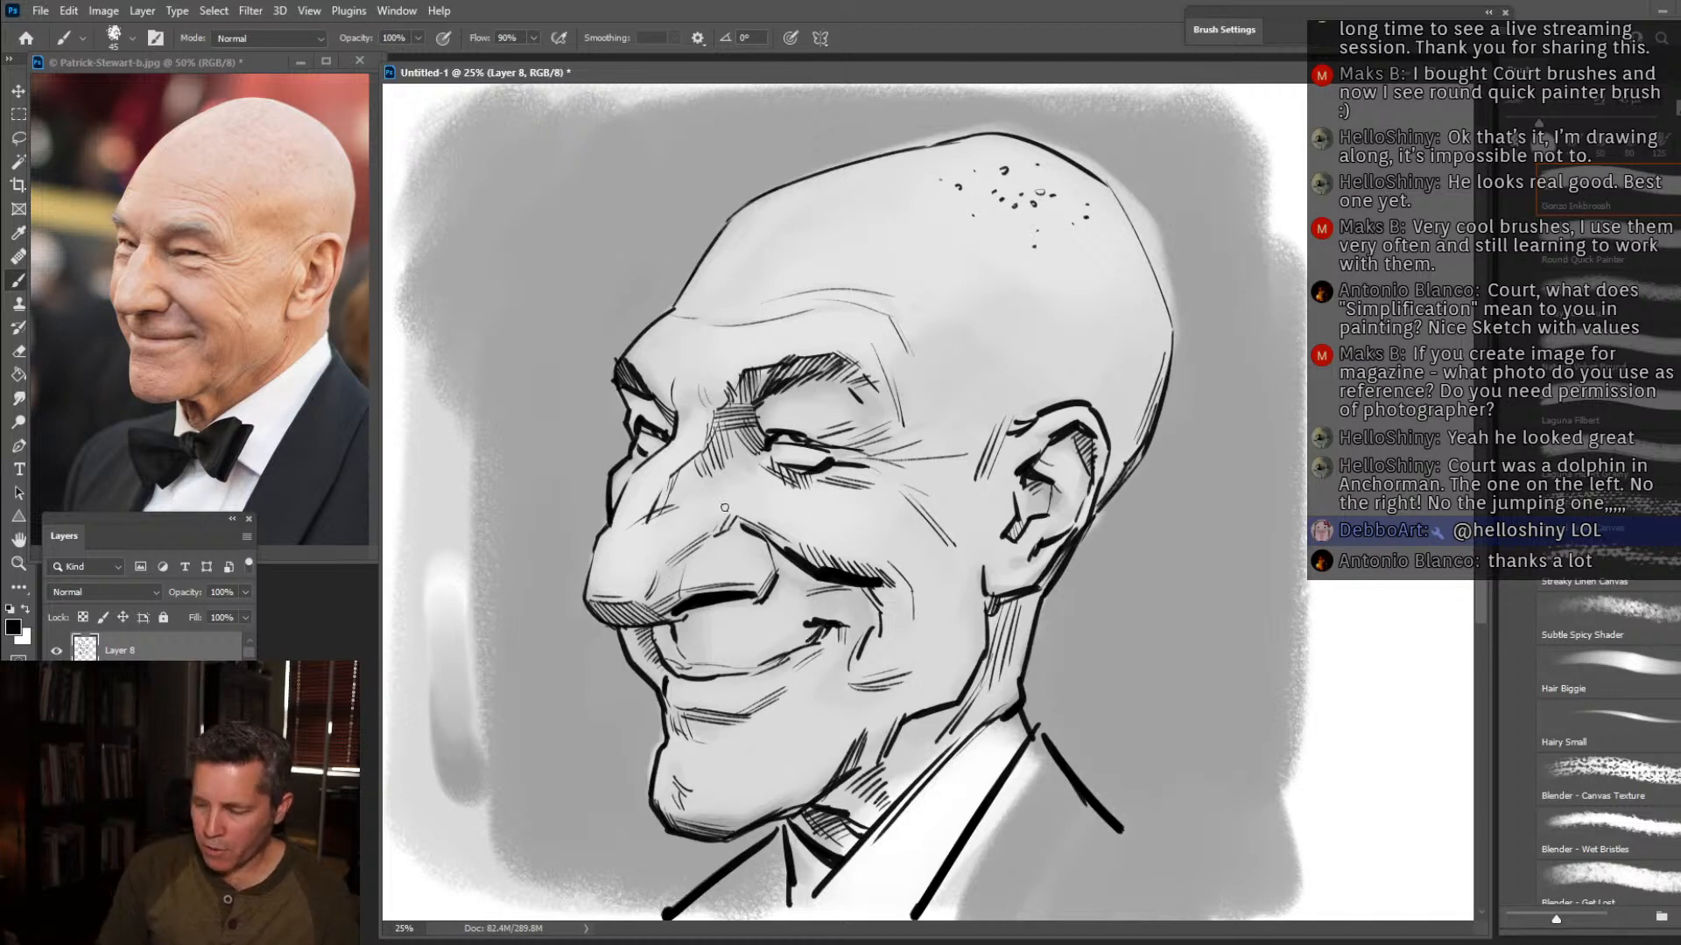
Add short hatching strokes on the side of the nose above the nostril wing.
drag(712, 538, 702, 560)
drag(703, 542, 691, 567)
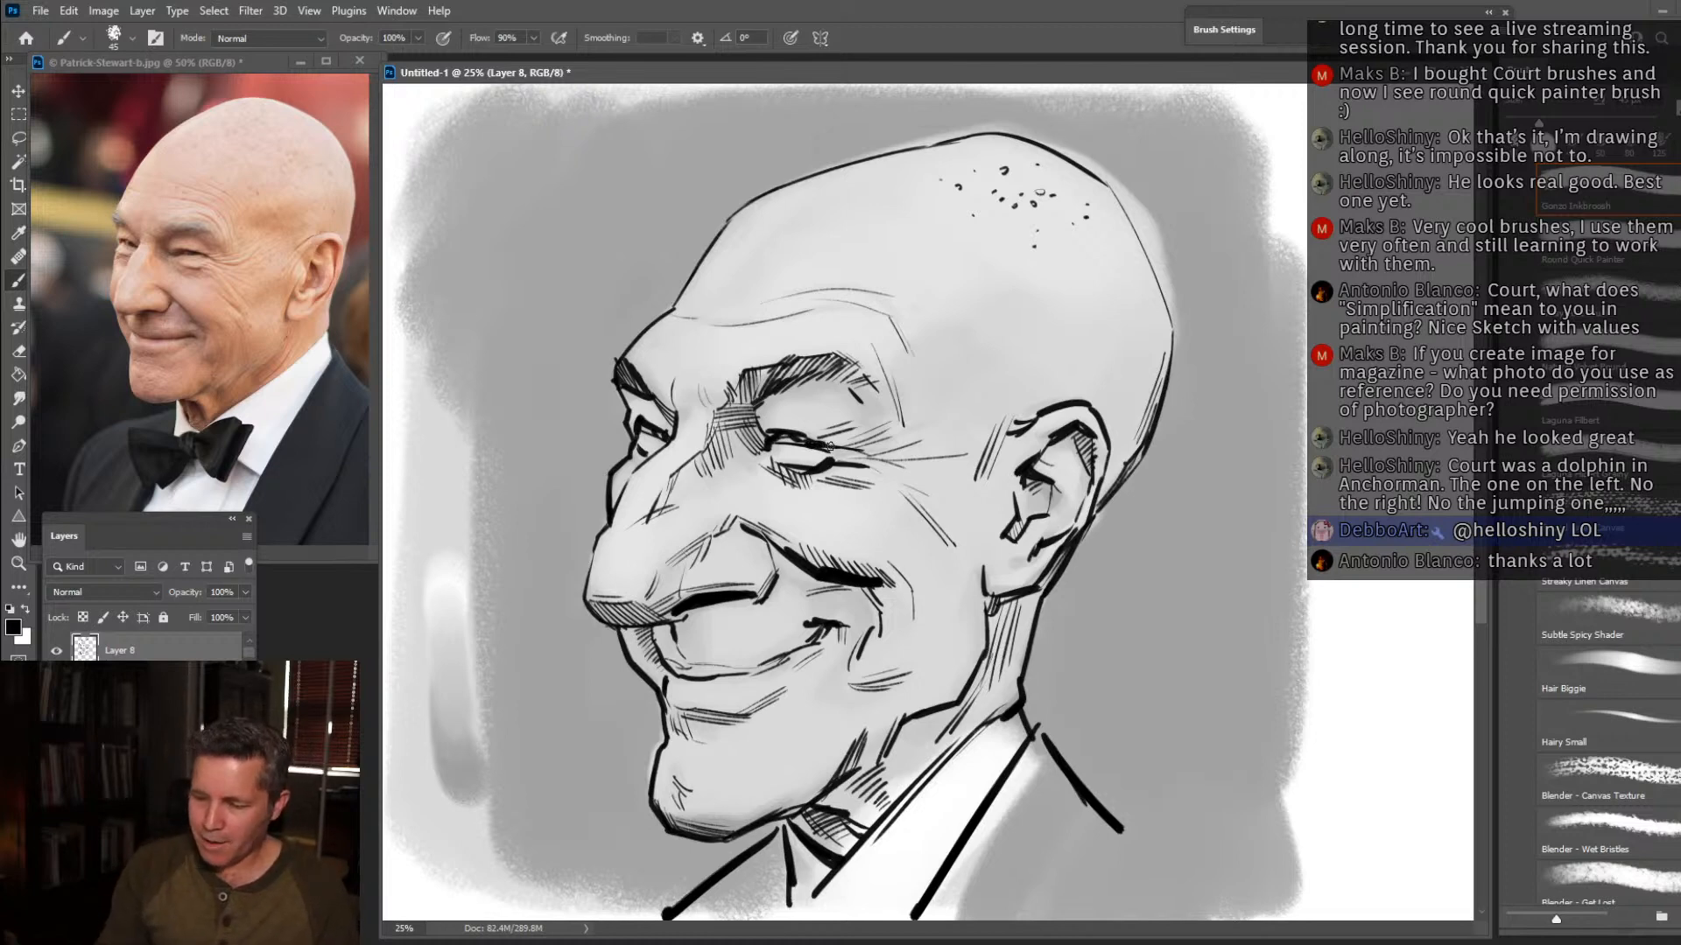
Erase stray ink around the near eye's lower lid and outer corner with the Hard Round Pressure Size eraser.
key(e)
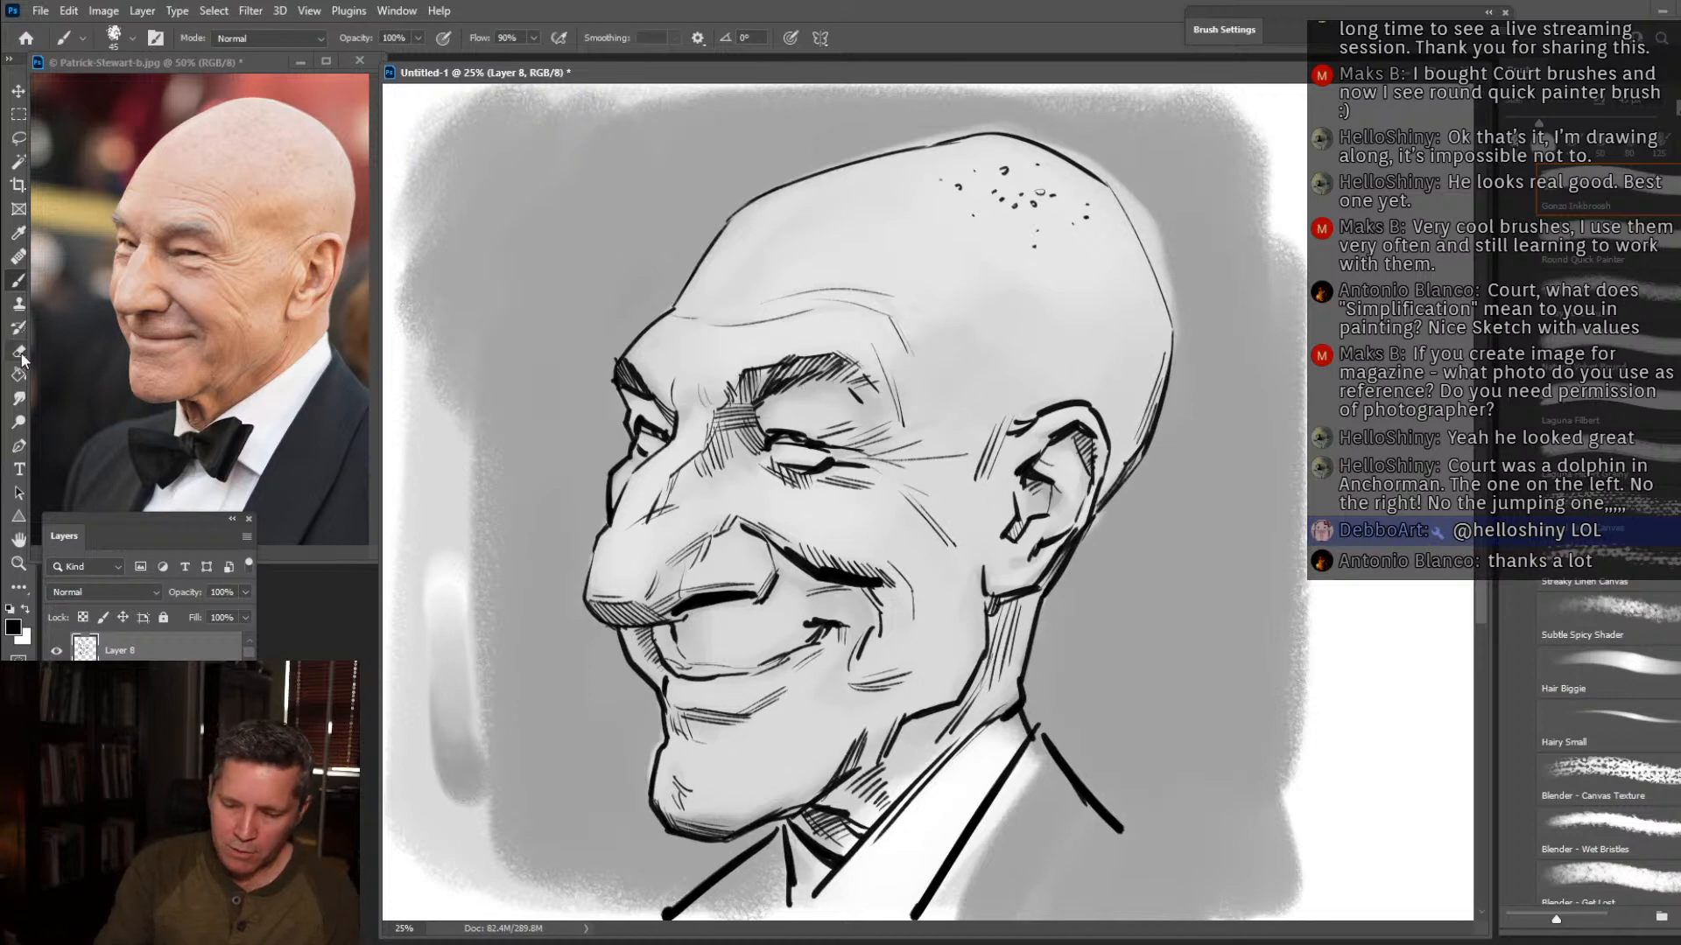
mouse_move(827, 454)
mouse_down()
mouse_move(799, 450)
mouse_move(835, 453)
mouse_up()
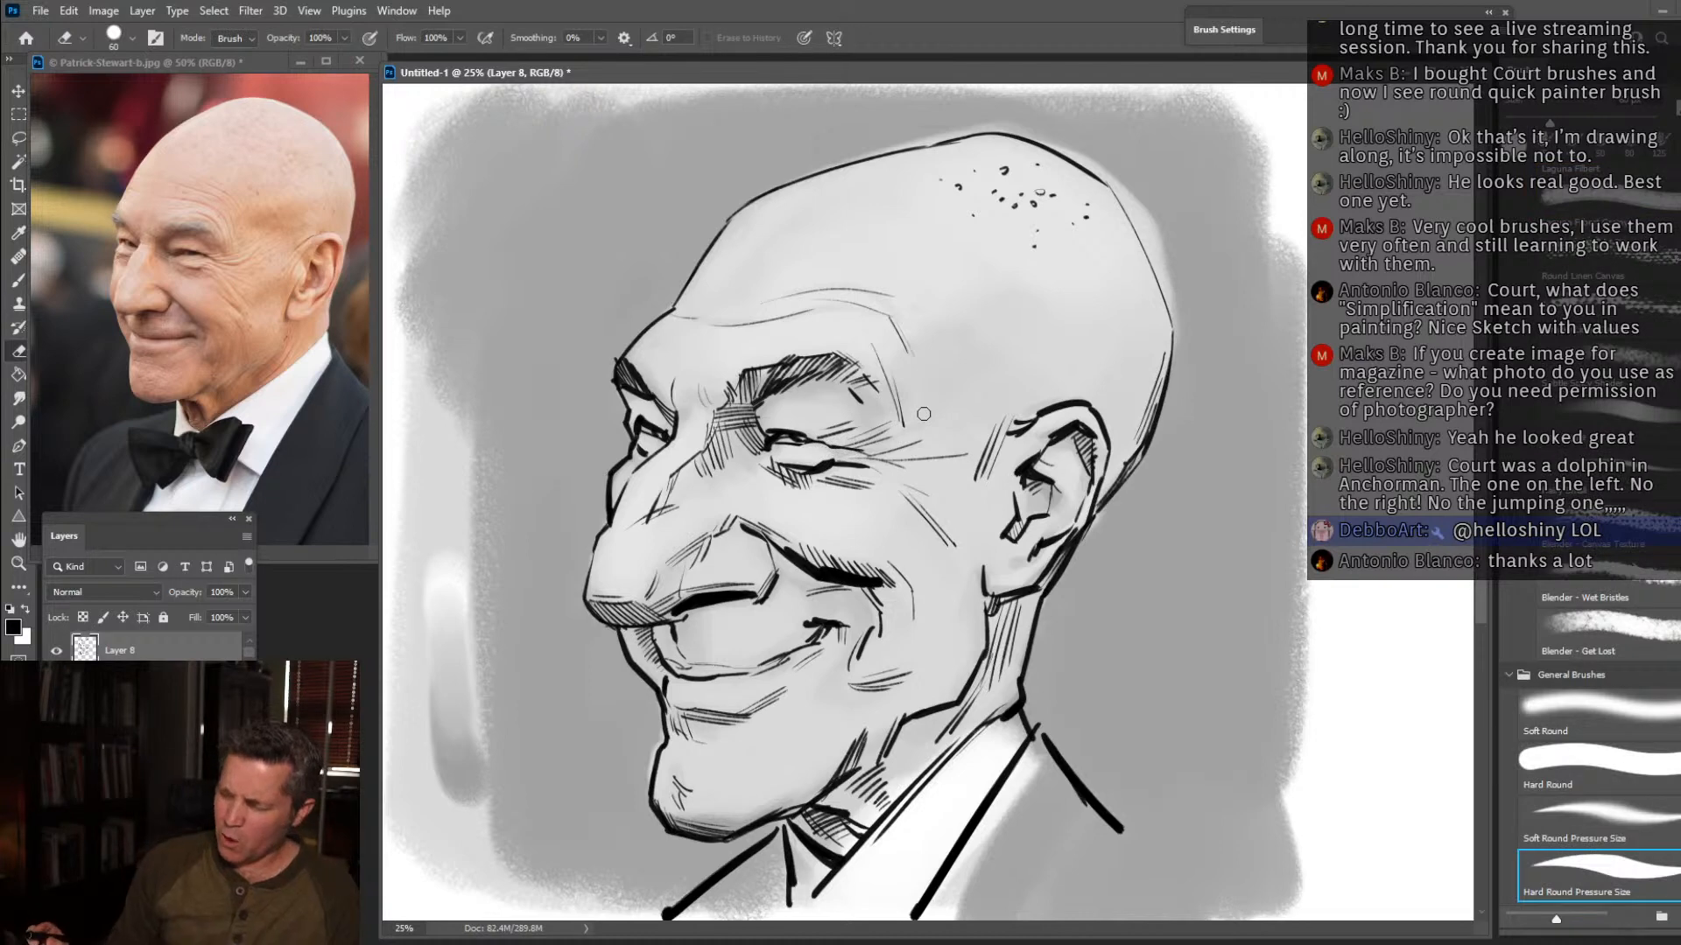
drag(773, 453, 813, 455)
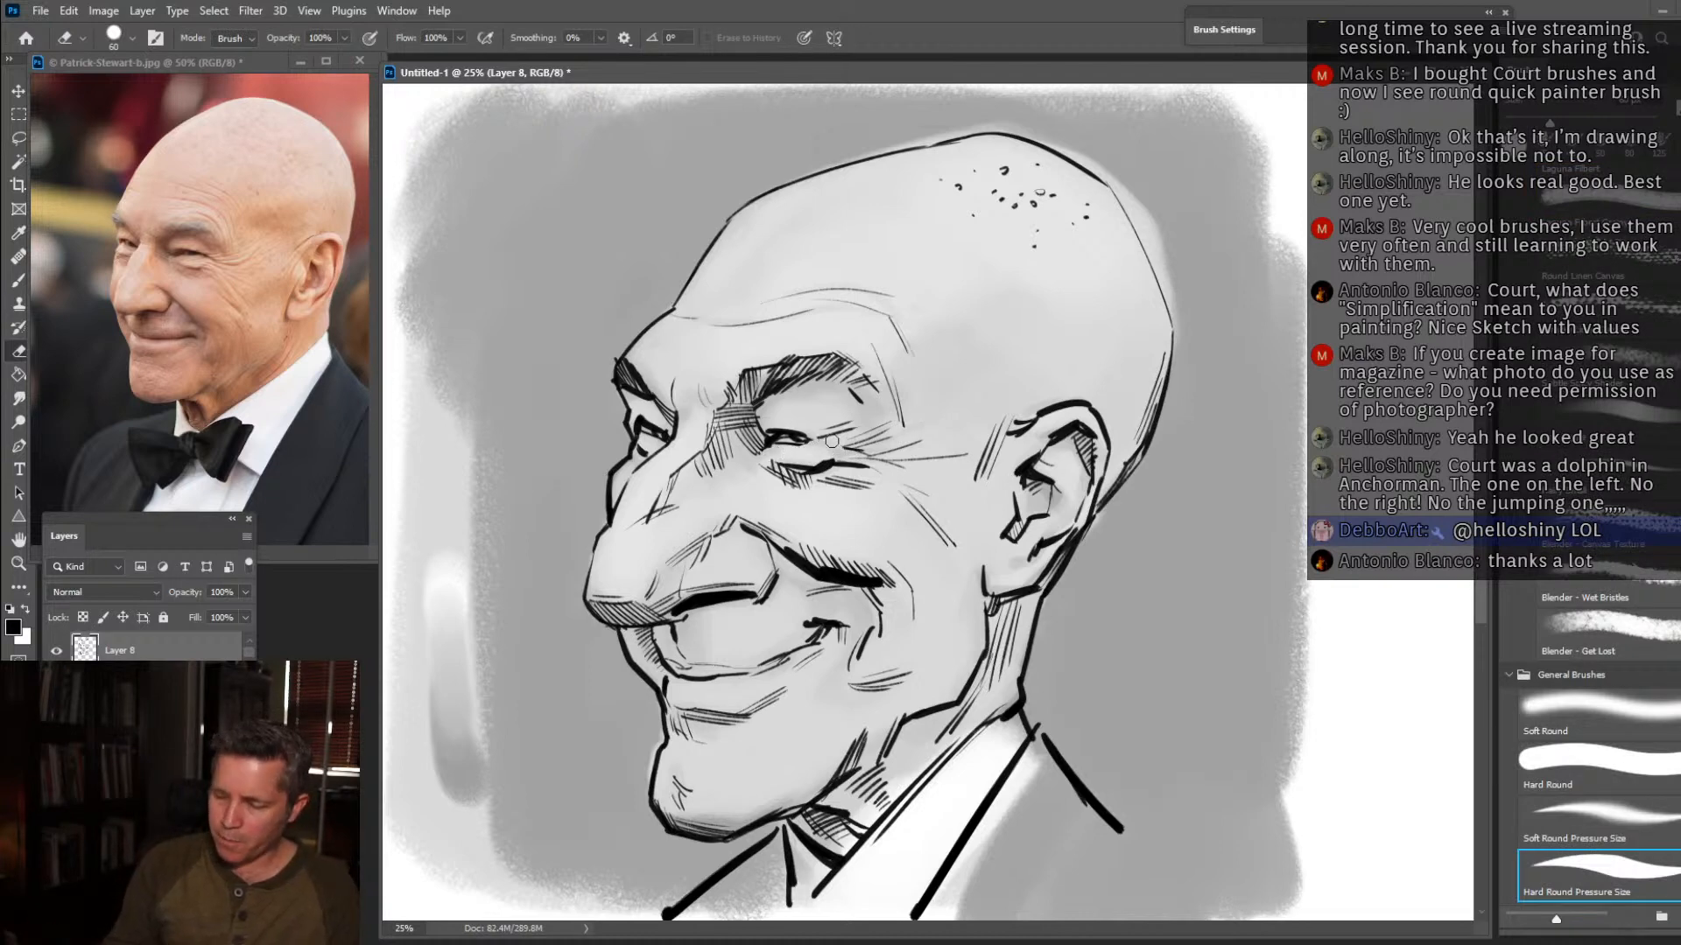
Ink small wrinkle strokes at the near eye's outer corner and beside the far brow with the Brush tool.
click(18, 280)
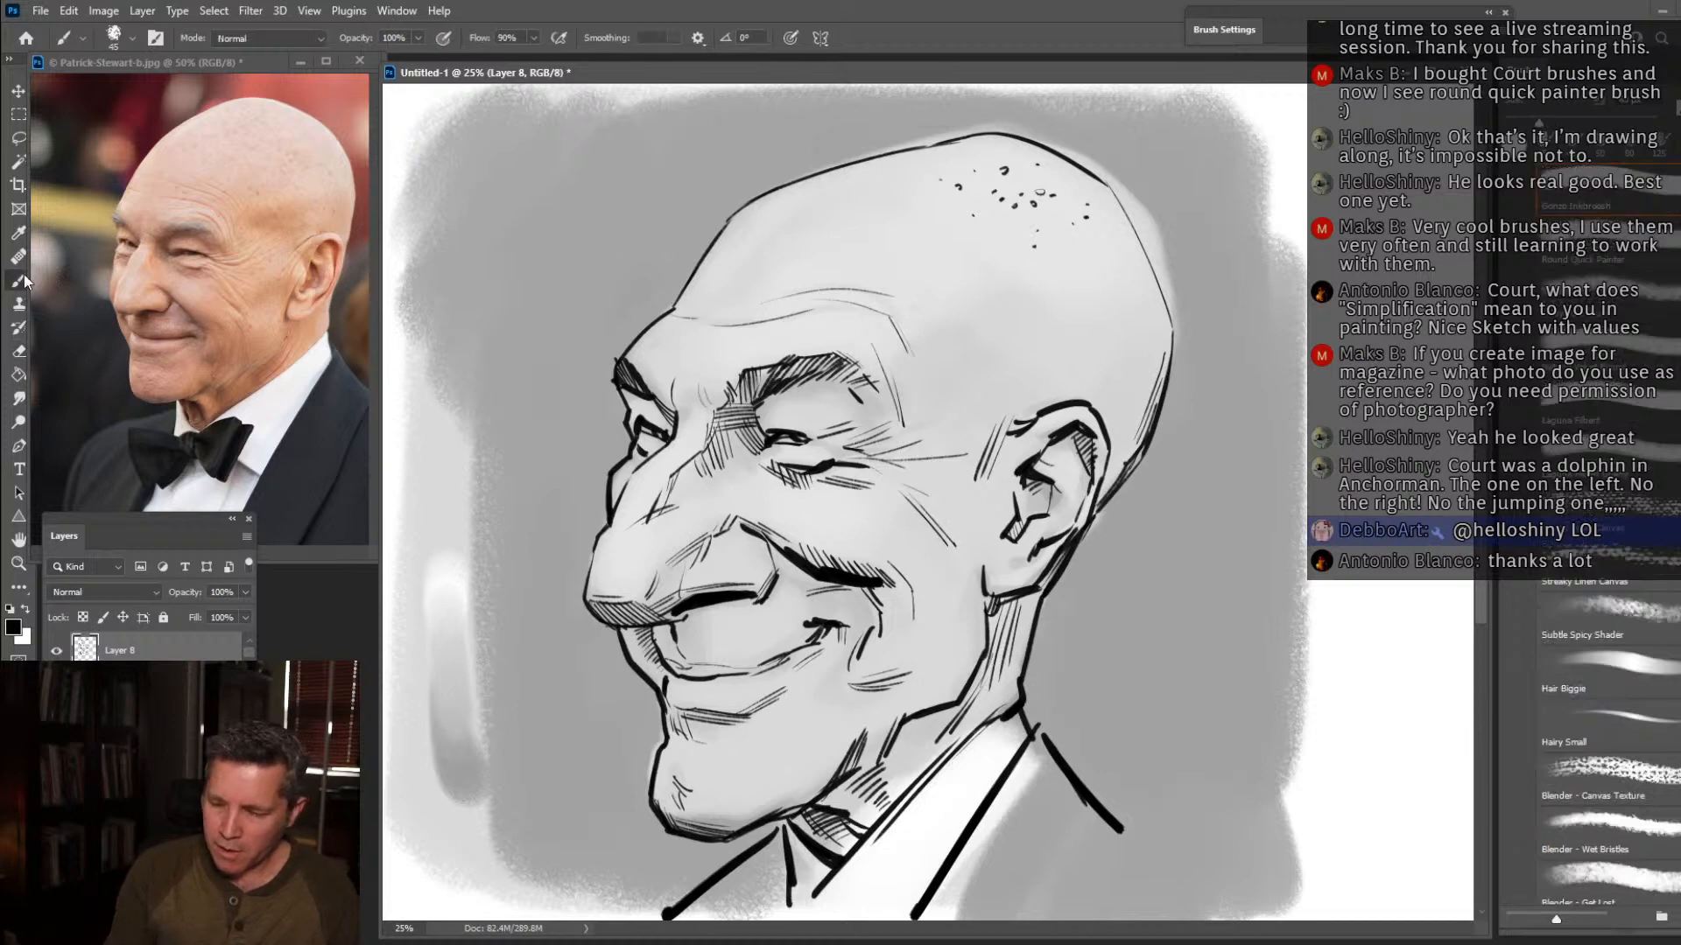
drag(821, 442, 847, 452)
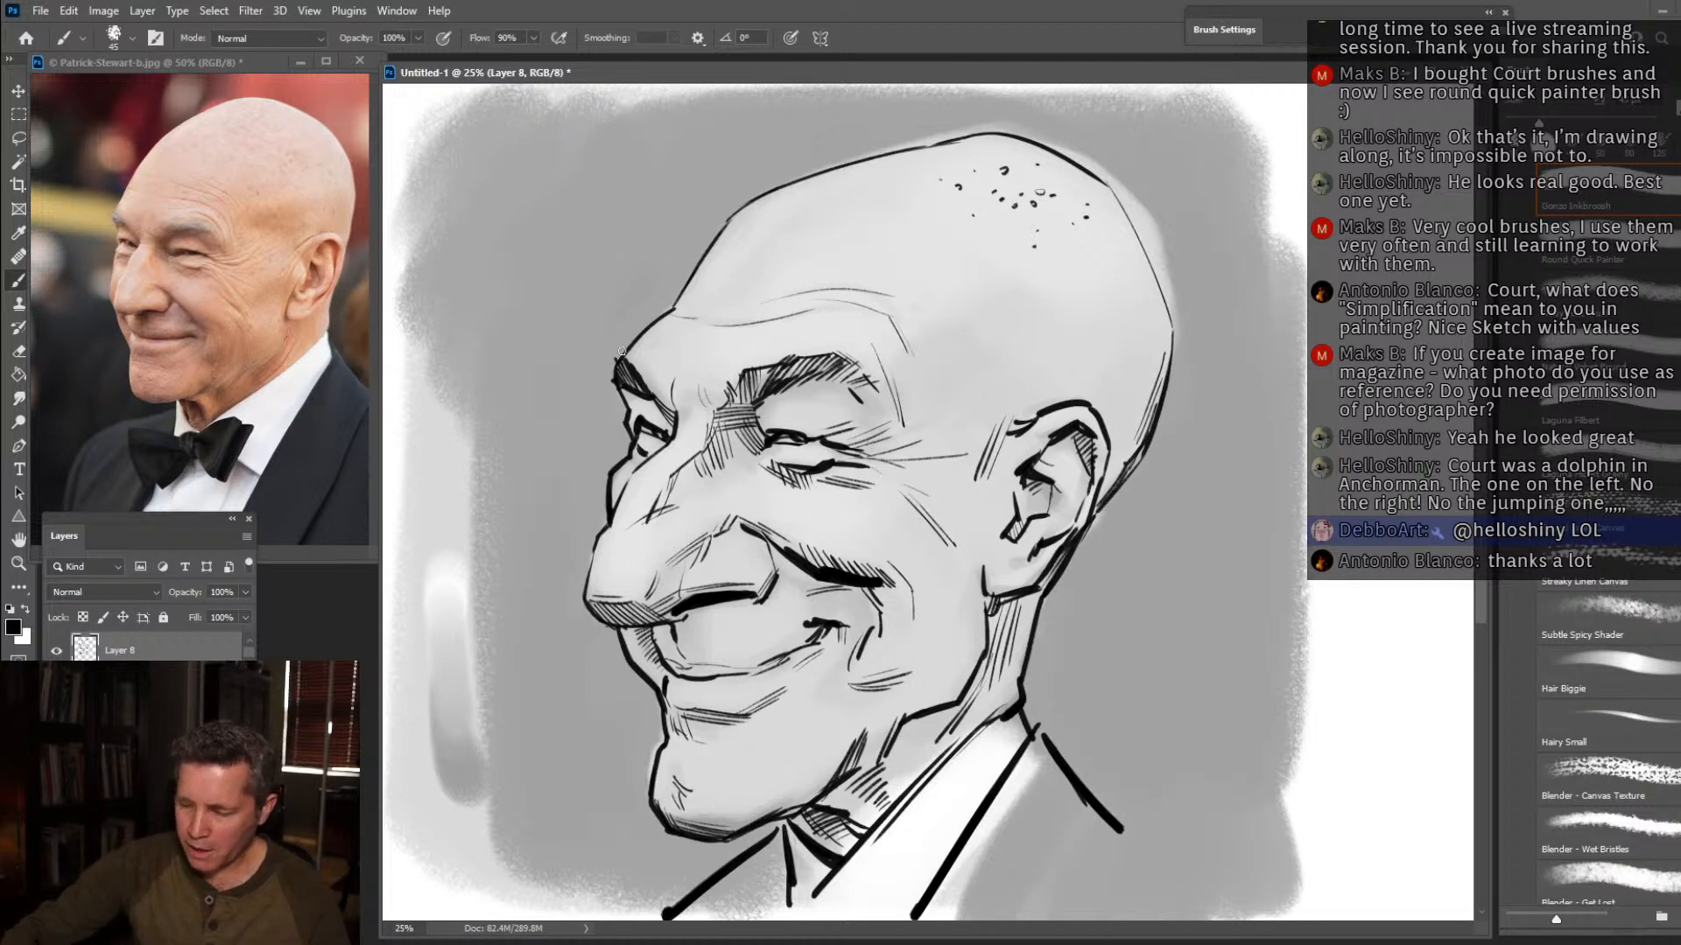
mouse_move(672, 382)
mouse_down()
mouse_move(674, 350)
mouse_move(672, 383)
mouse_up()
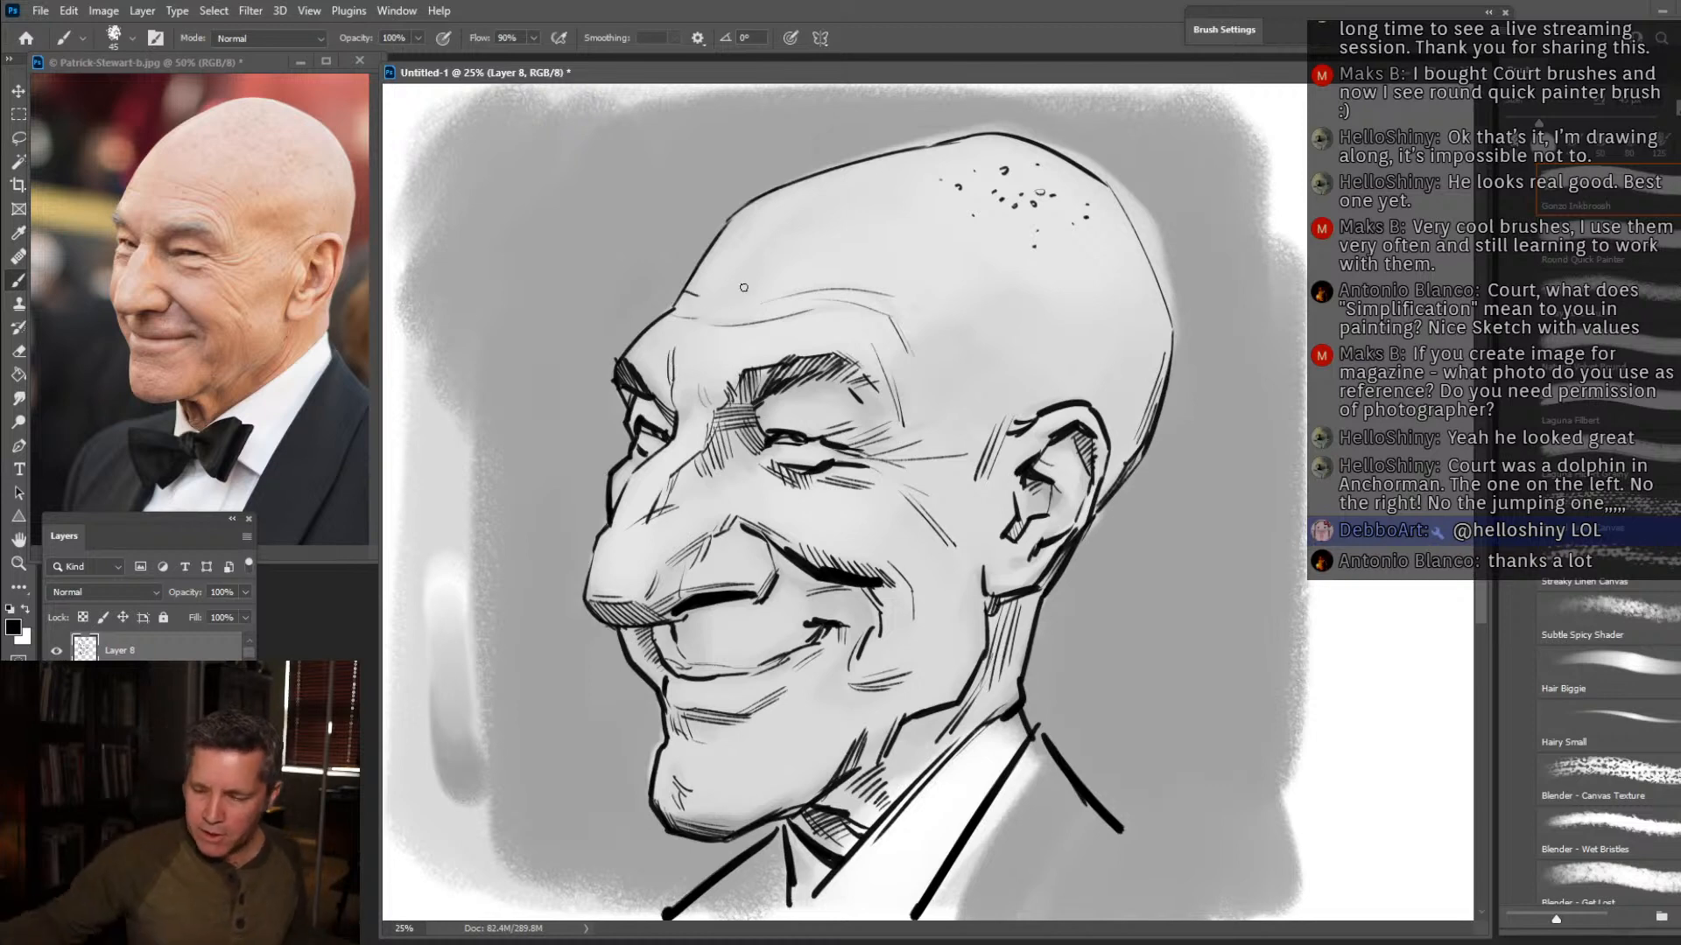
Clear away the Patrick Stewart photo, move the Rob Lowe photo aside, and set StevenYeun2015ComicCon.jpg up as the reference.
drag(221, 67, 998, 0)
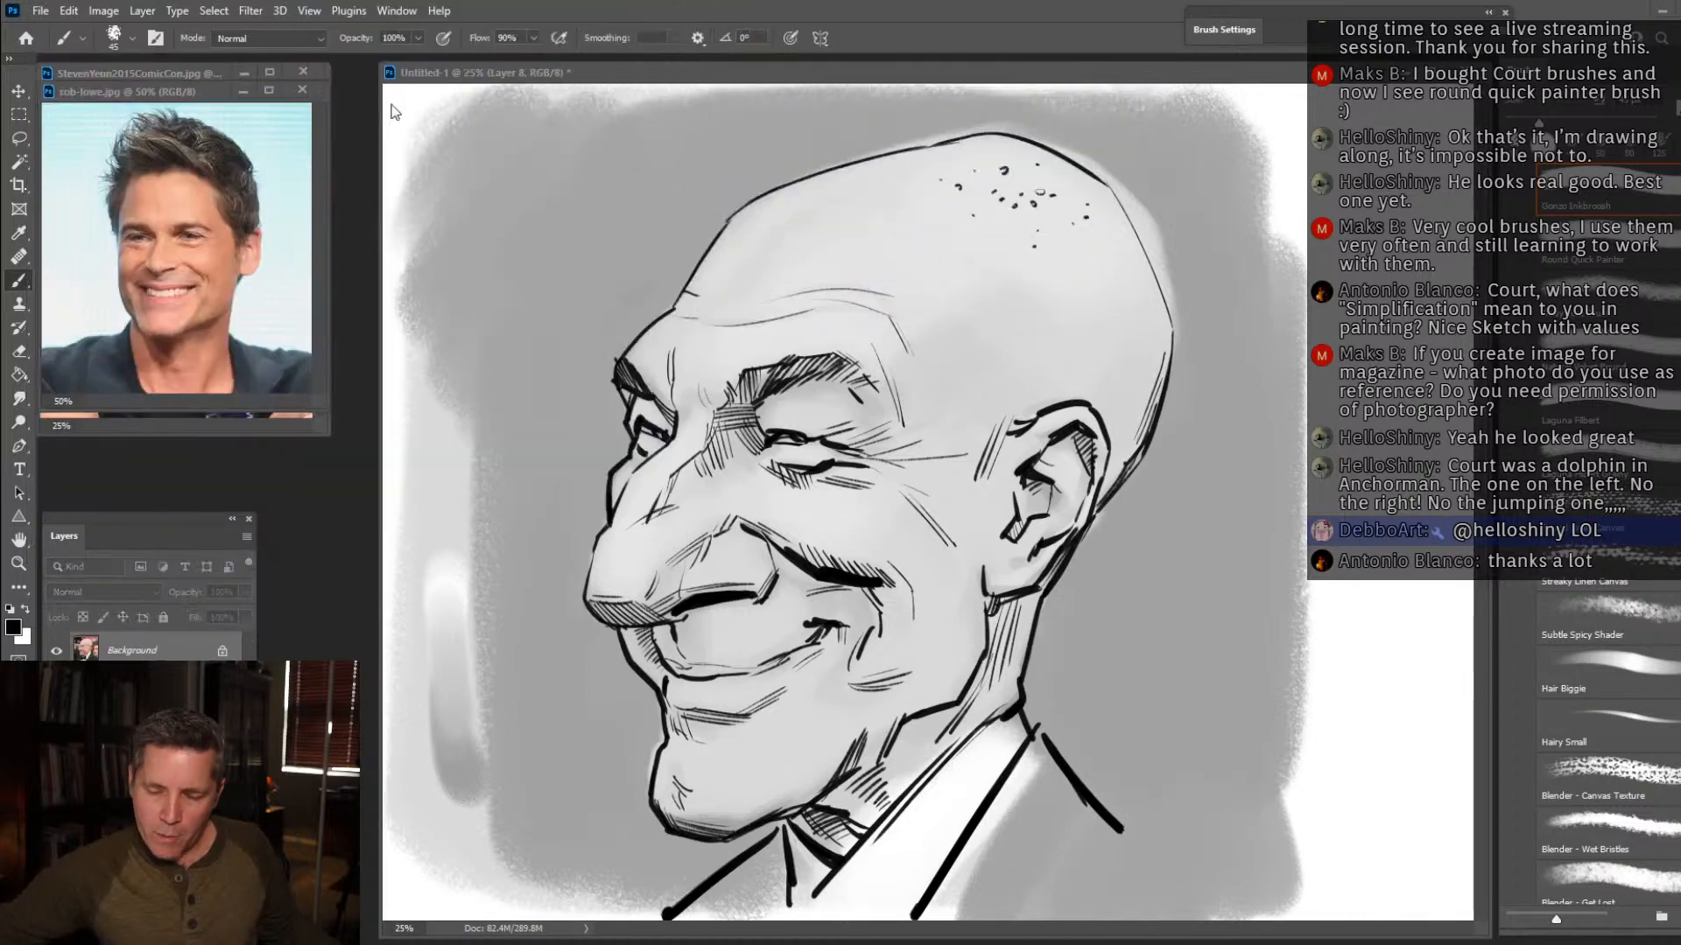
drag(191, 91, 223, 214)
click(194, 74)
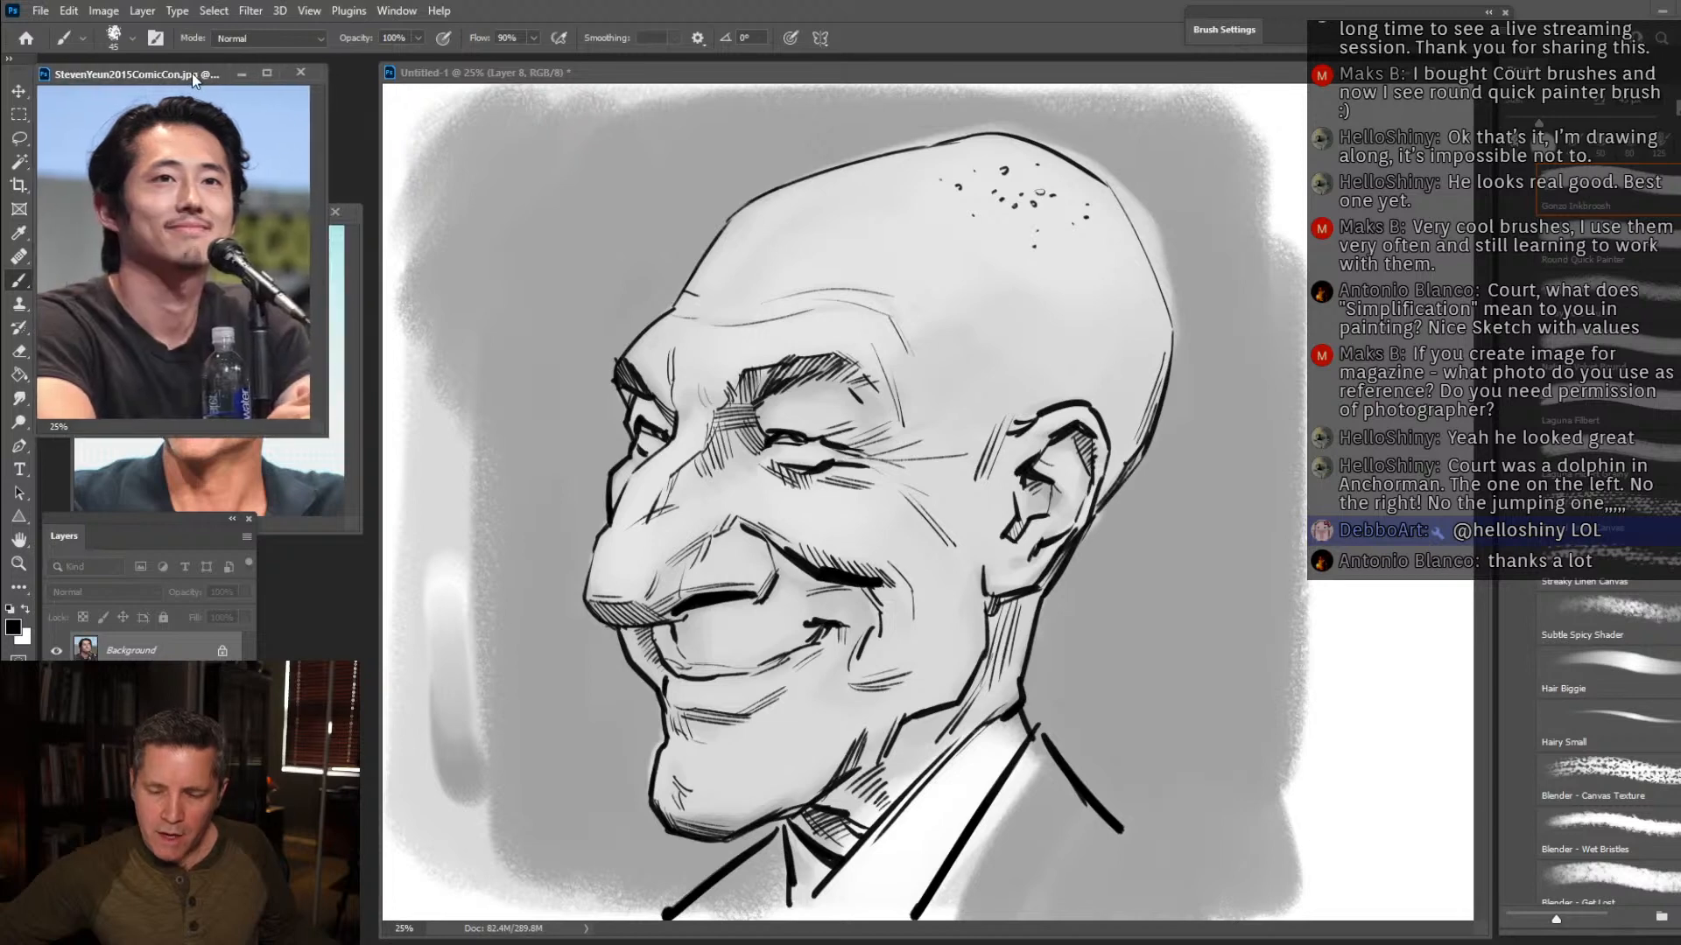
mouse_move(194, 74)
mouse_down()
mouse_move(543, 98)
mouse_move(395, 109)
mouse_move(214, 76)
mouse_up()
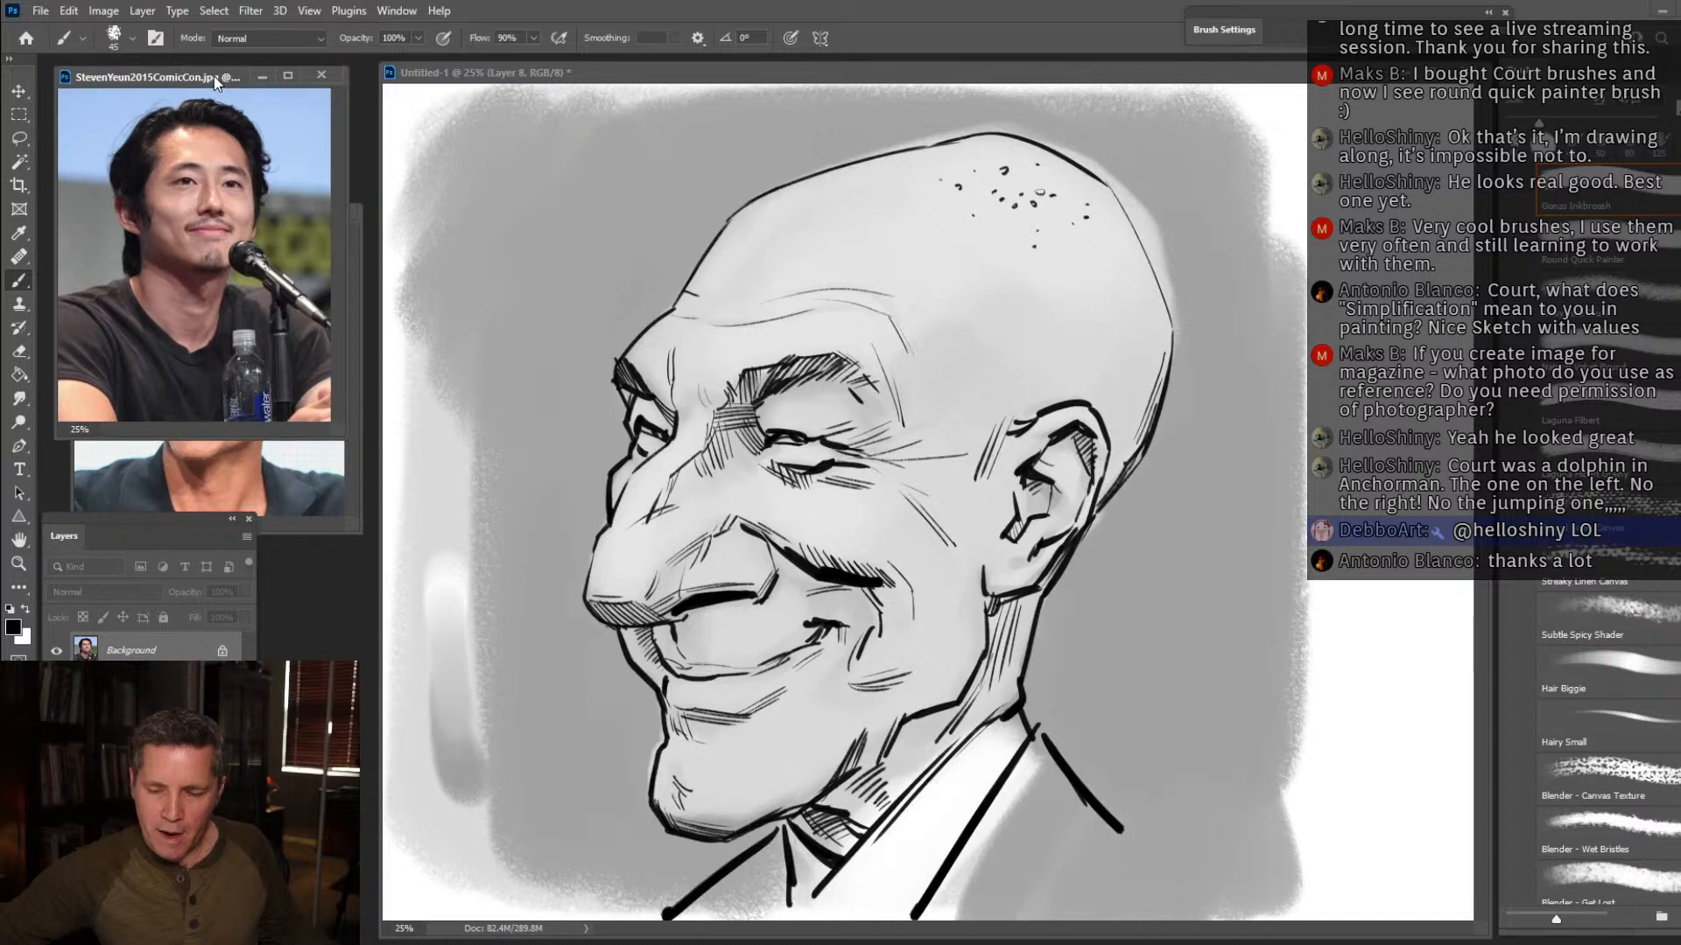
Prepare a blank white canvas with a new layer in the Untitled-1 drawing for the next caricature.
drag(707, 68, 712, 68)
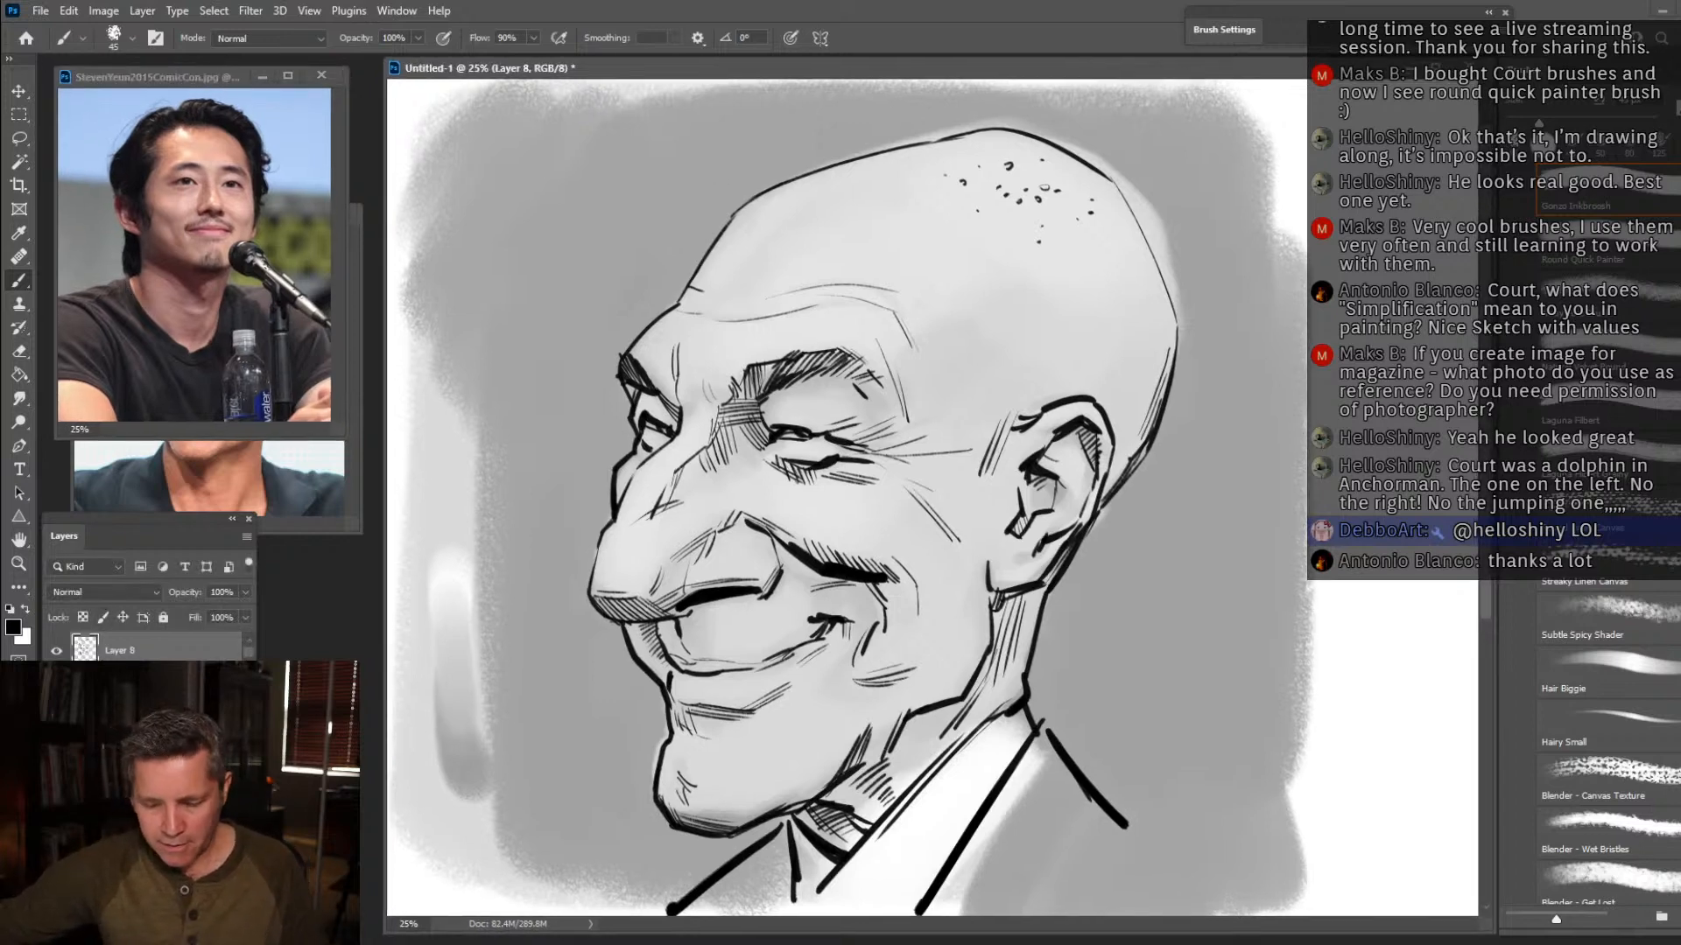
alt+click(56, 858)
key(ctrl+alt+shift+n)
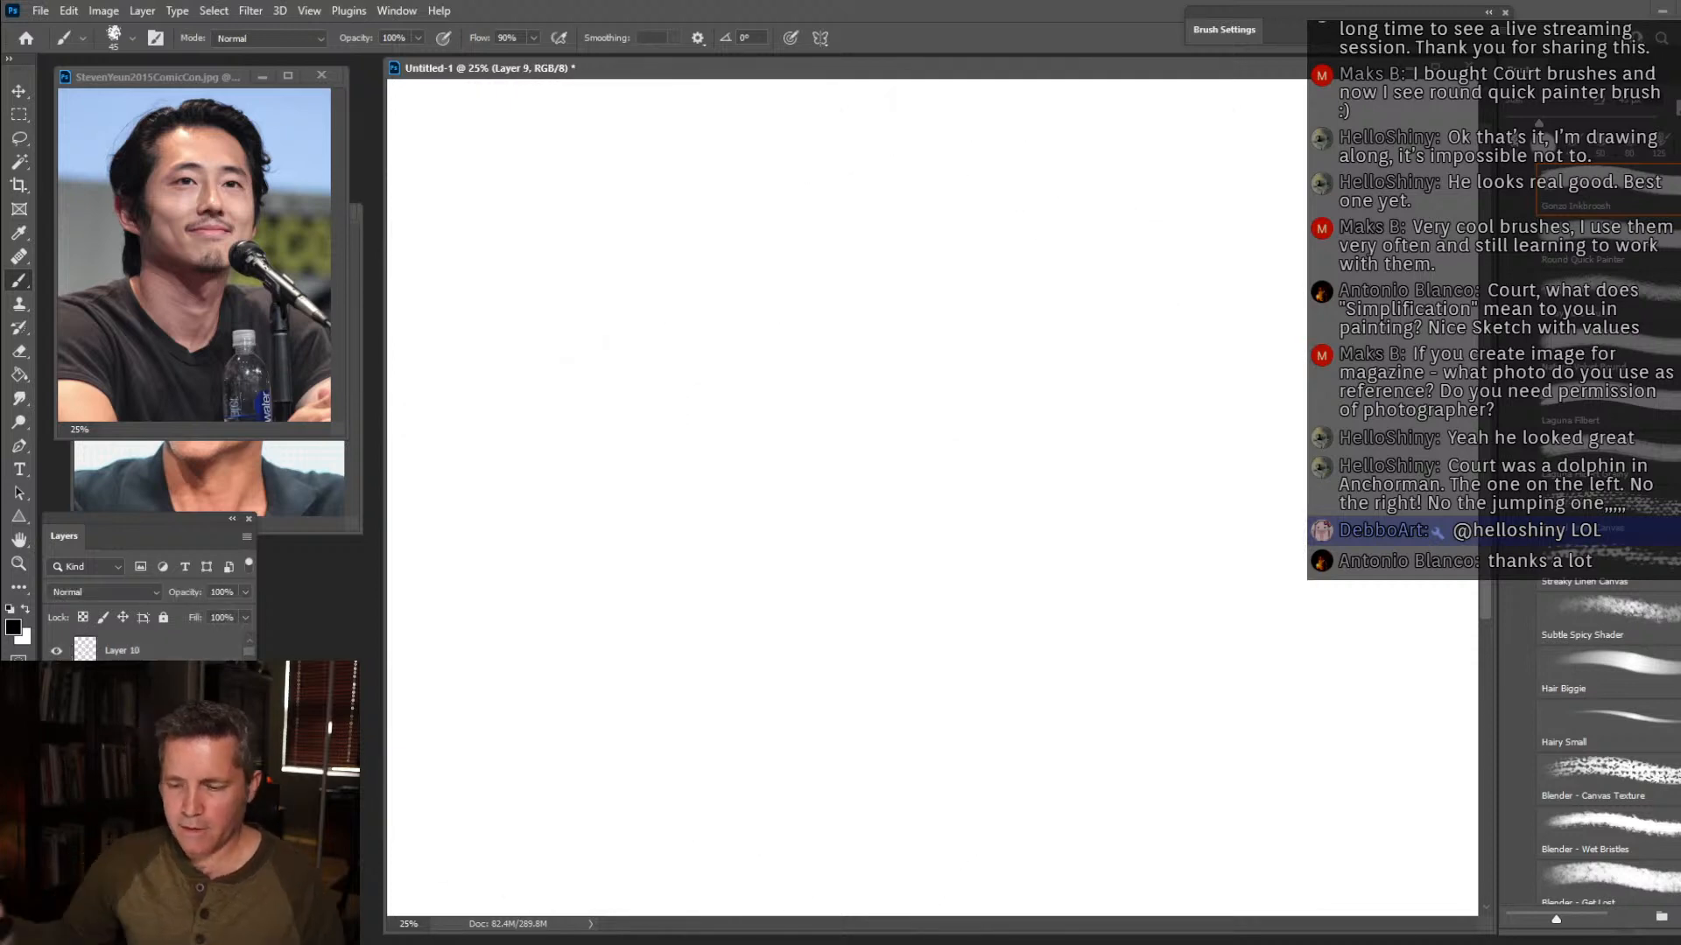
Enlarge the Steven Yeun reference photo to 33.3% and fit it beside a narrowed drawing window.
click(19, 563)
click(218, 230)
click(225, 208)
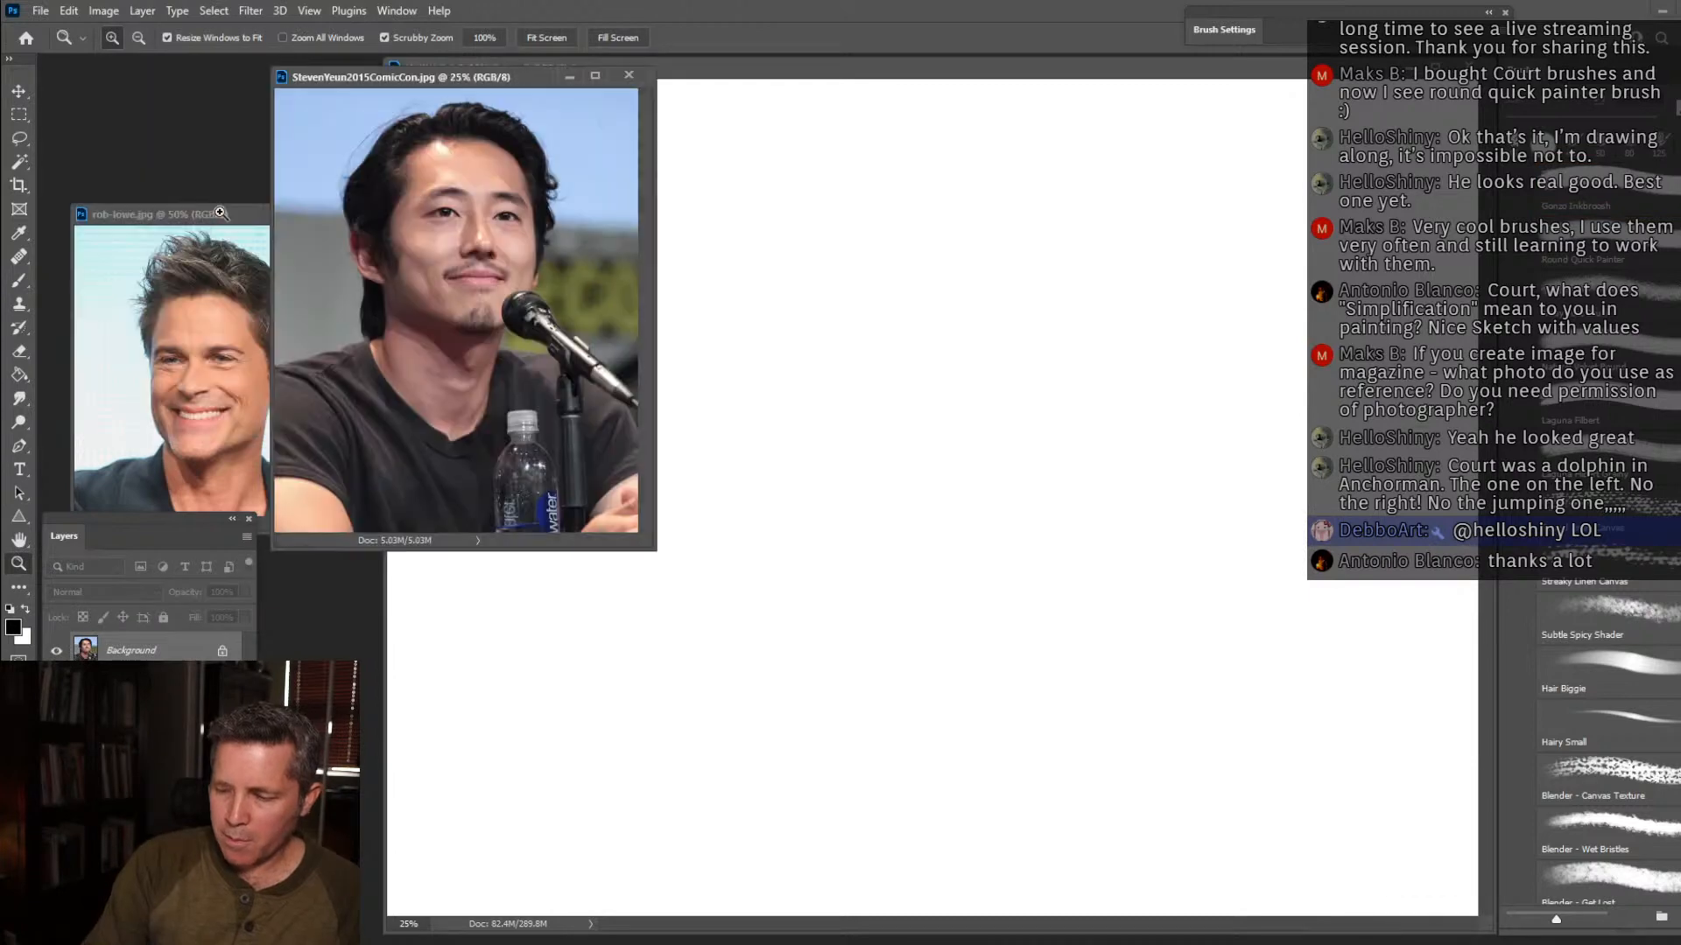
drag(544, 79, 317, 82)
drag(383, 560, 442, 553)
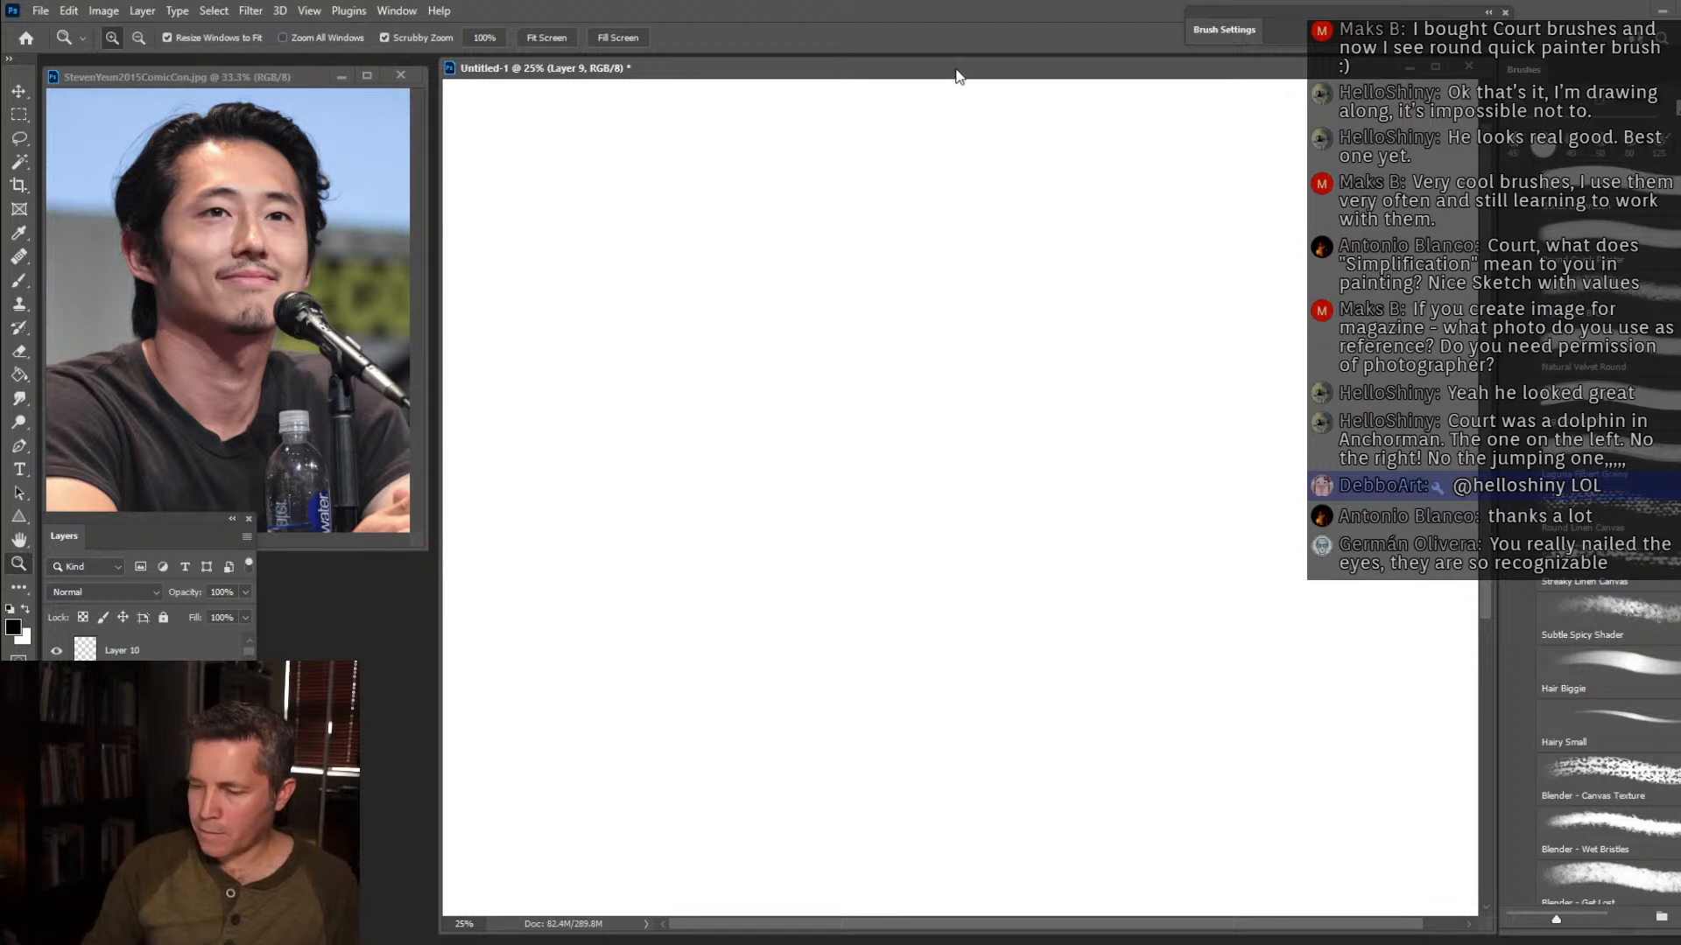
Cover the canvas with a mid-grey ground using the Round Quick Painter brush at size 500.
click(20, 283)
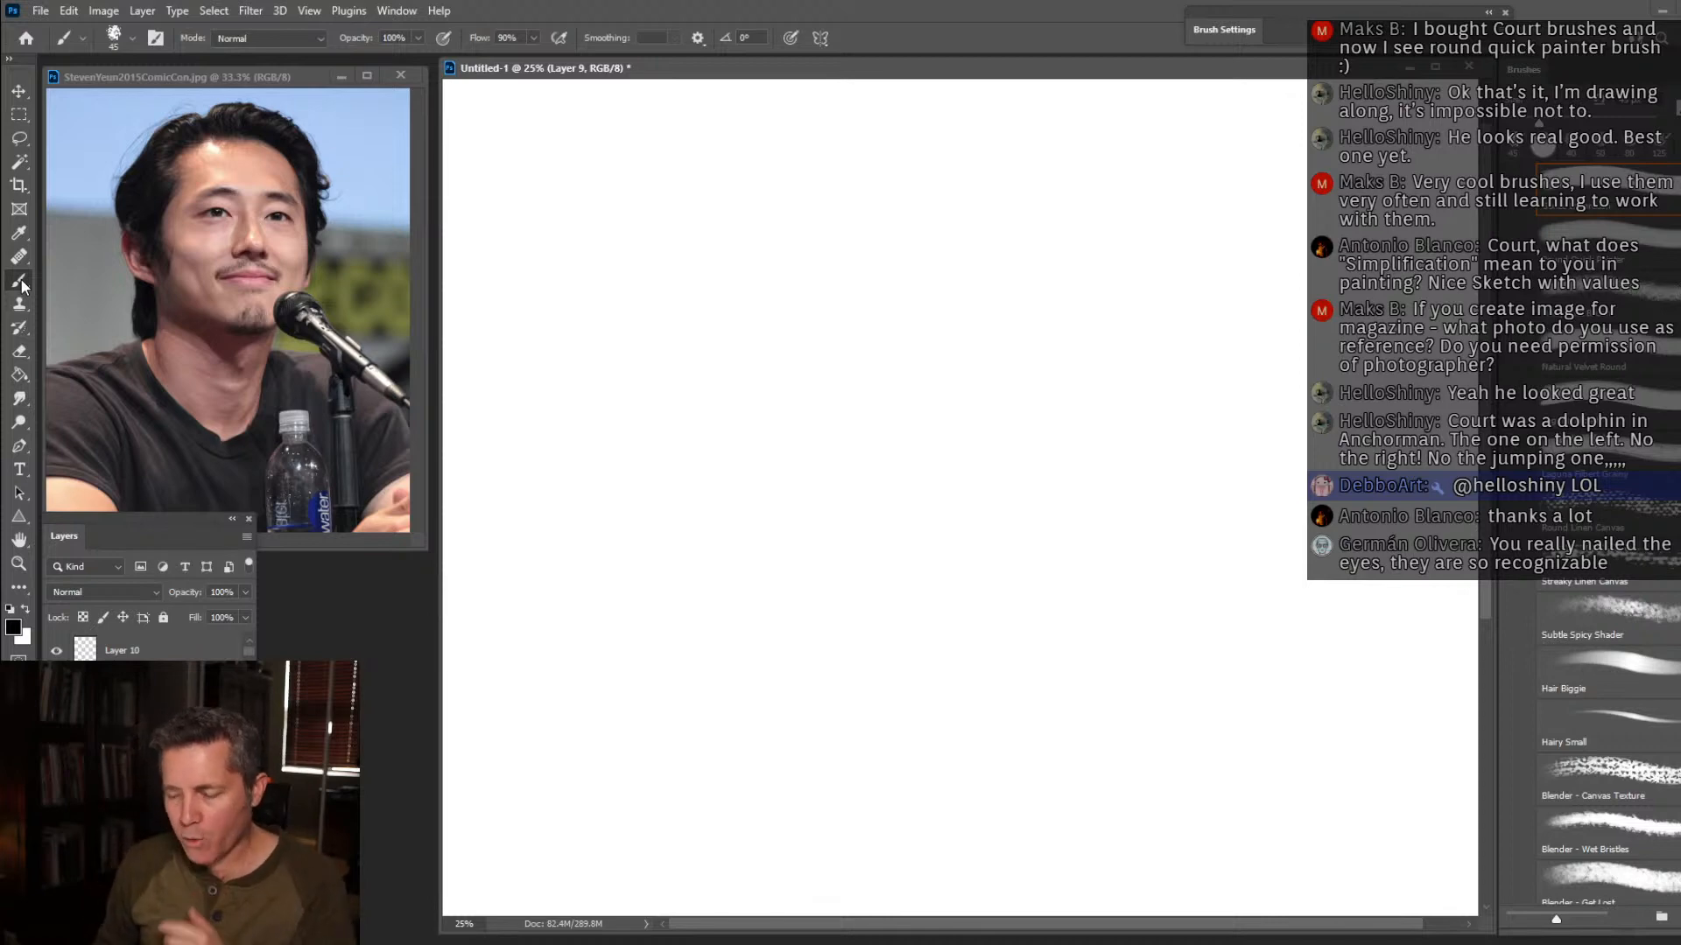
click(1655, 261)
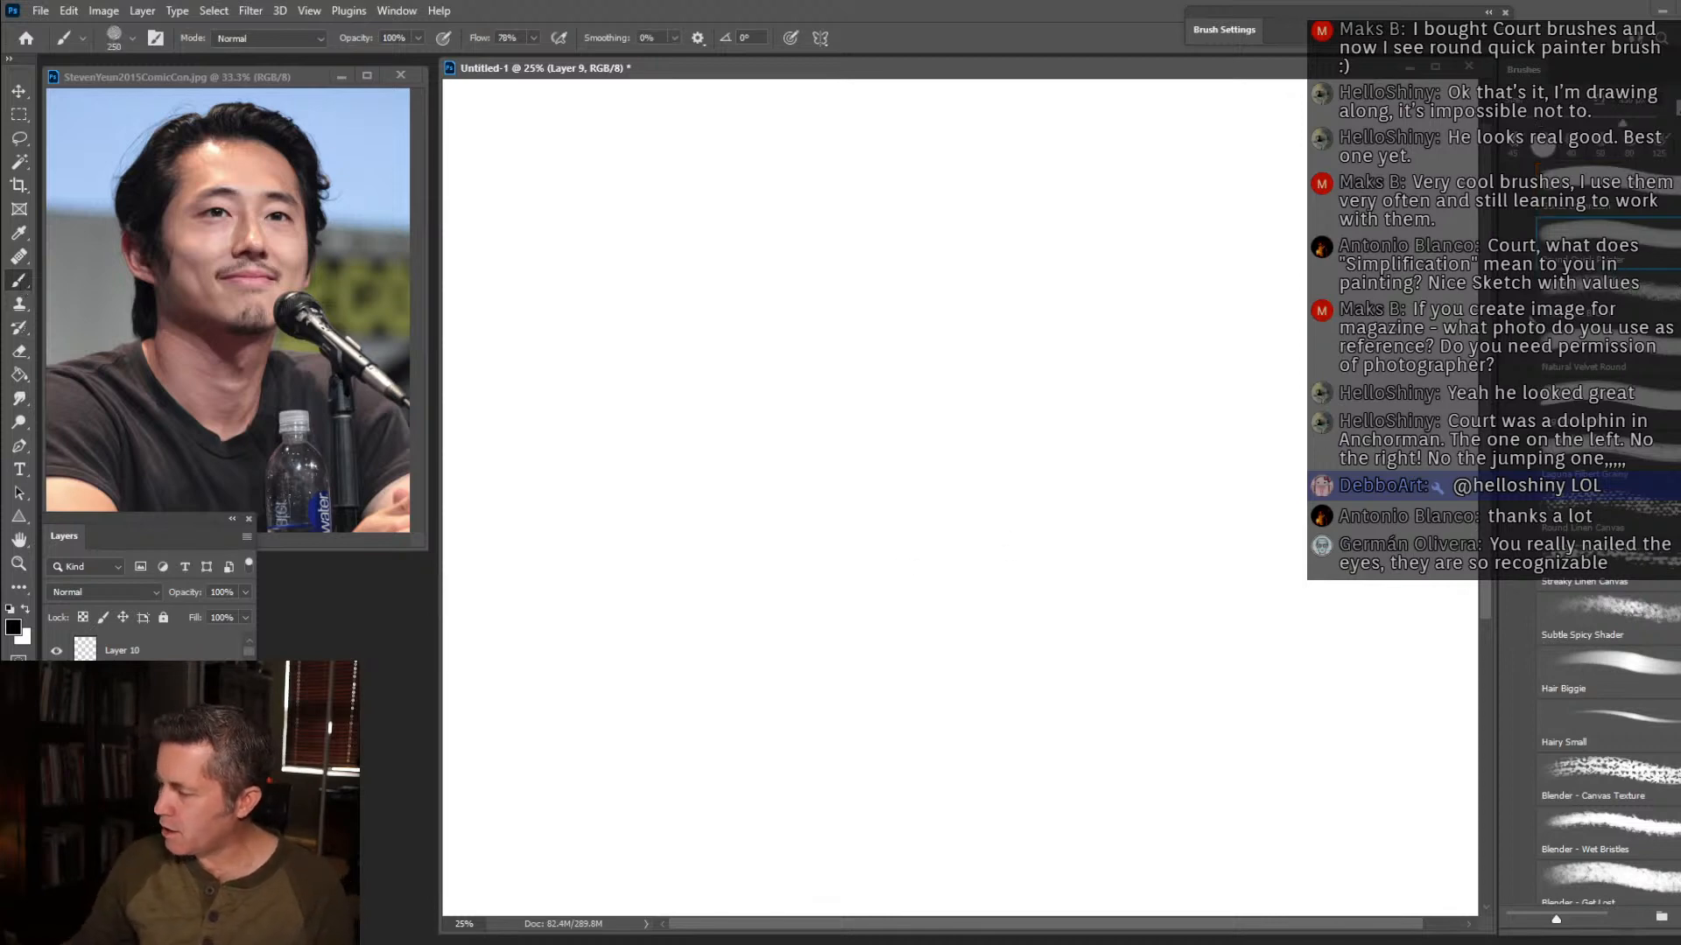
key(bracketright)
key(bracketright)
key(bracketright)
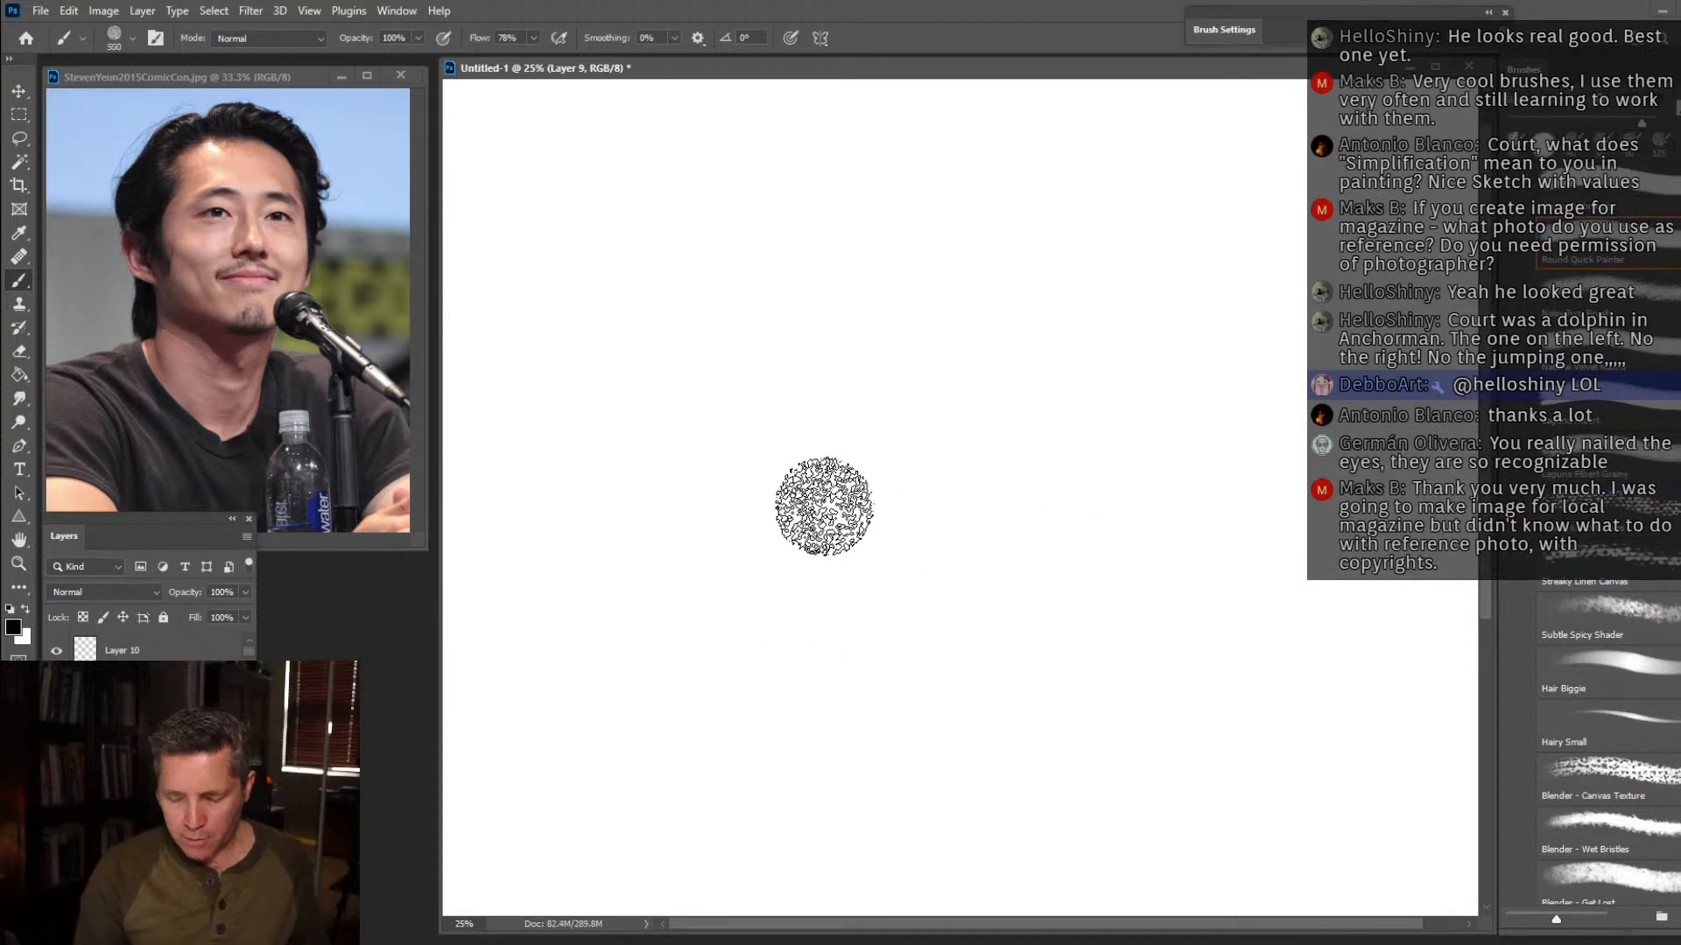
click(297, 788)
mouse_move(560, 184)
mouse_down()
mouse_move(1193, 205)
mouse_move(956, 159)
mouse_move(666, 162)
mouse_move(1226, 167)
mouse_move(1267, 594)
mouse_move(1144, 816)
mouse_move(584, 843)
mouse_move(521, 459)
mouse_move(535, 194)
mouse_move(582, 295)
mouse_move(861, 183)
mouse_move(855, 292)
mouse_move(901, 342)
mouse_move(657, 796)
mouse_move(791, 719)
mouse_move(1050, 443)
mouse_move(941, 753)
mouse_move(1026, 749)
mouse_move(1219, 676)
mouse_move(1197, 735)
mouse_move(668, 759)
mouse_move(1052, 800)
mouse_move(656, 850)
mouse_move(1010, 861)
mouse_move(1211, 483)
mouse_move(1209, 241)
mouse_move(1173, 127)
mouse_move(534, 134)
mouse_move(496, 286)
mouse_move(509, 854)
mouse_move(1065, 827)
mouse_up()
Paint a black-to-light-grey value swatch along the lower left edge of the grey ground for sampling tones.
key(d)
drag(503, 814, 508, 691)
key(bracketleft)
key(bracketleft)
key(bracketleft)
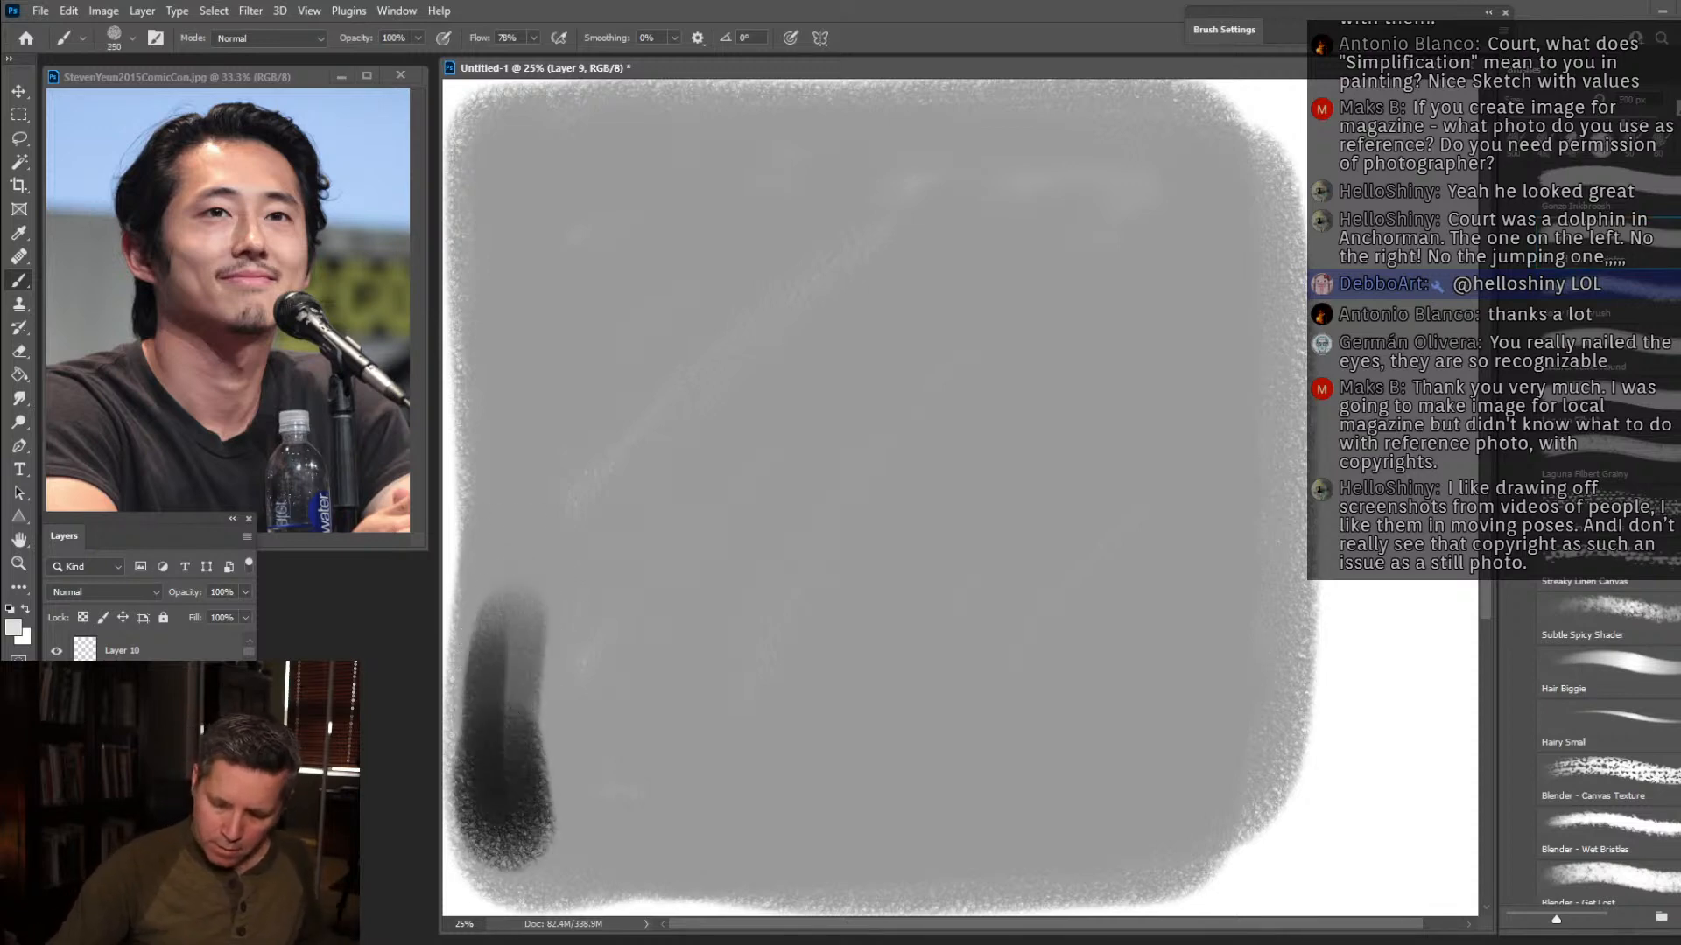
mouse_move(495, 606)
mouse_down()
mouse_move(484, 738)
mouse_move(485, 570)
mouse_move(497, 801)
mouse_move(486, 616)
mouse_up()
Try to block in the head shape in light grey with the brush at size 400.
alt+click(495, 722)
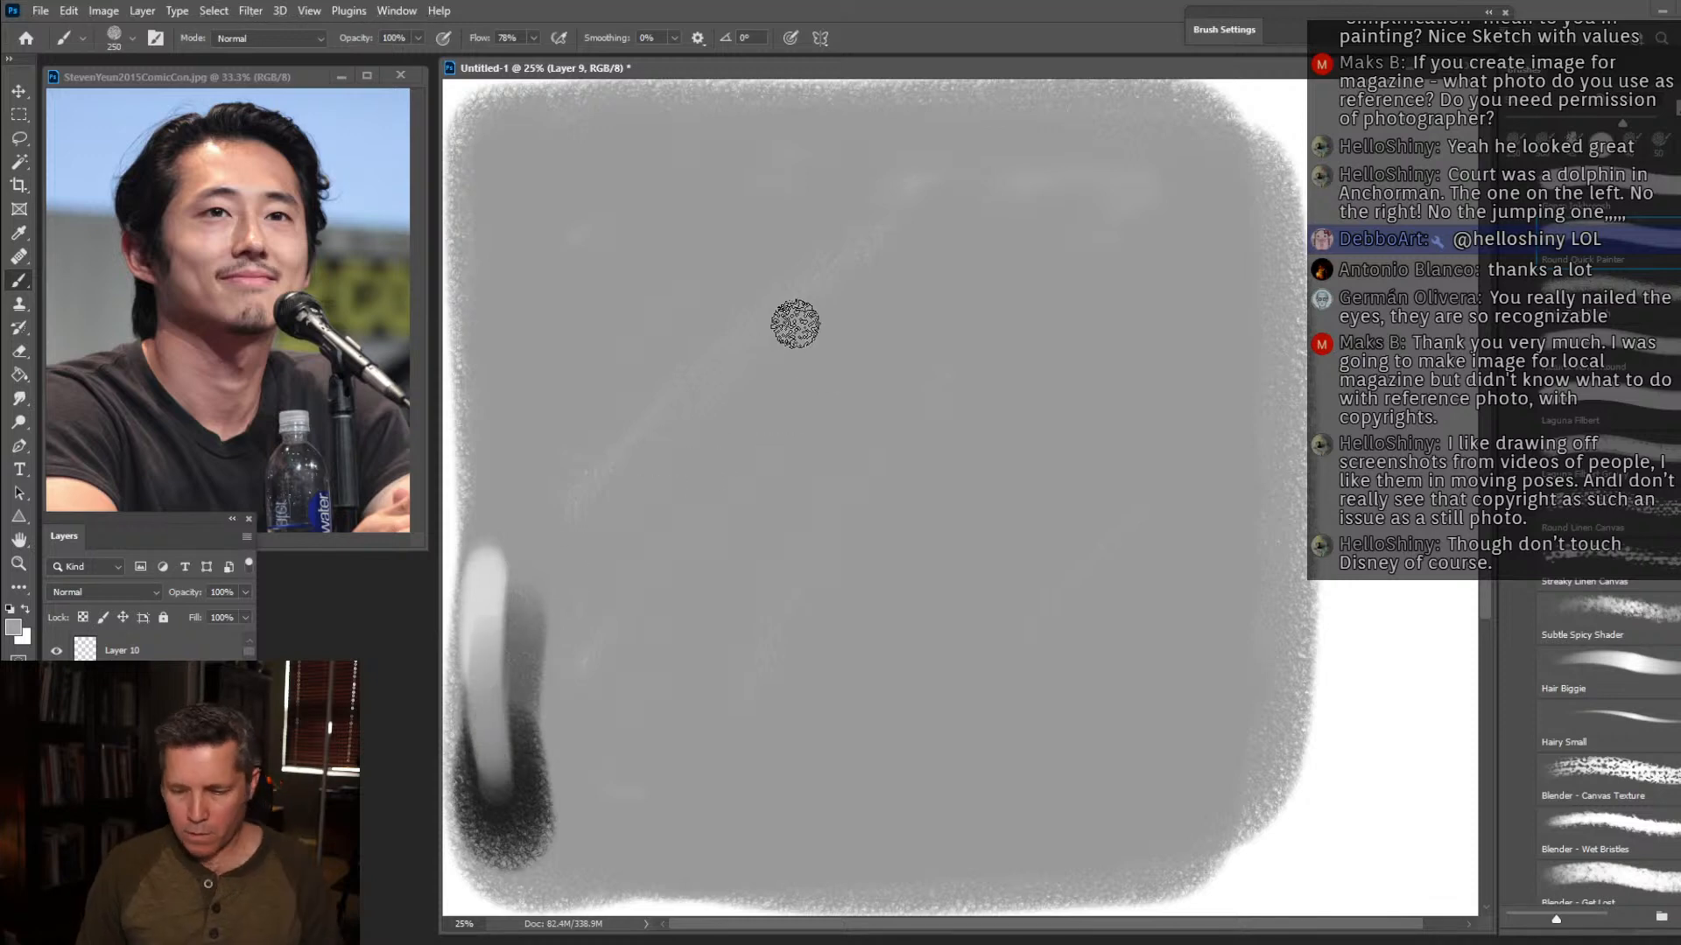
key(bracketright)
key(bracketright)
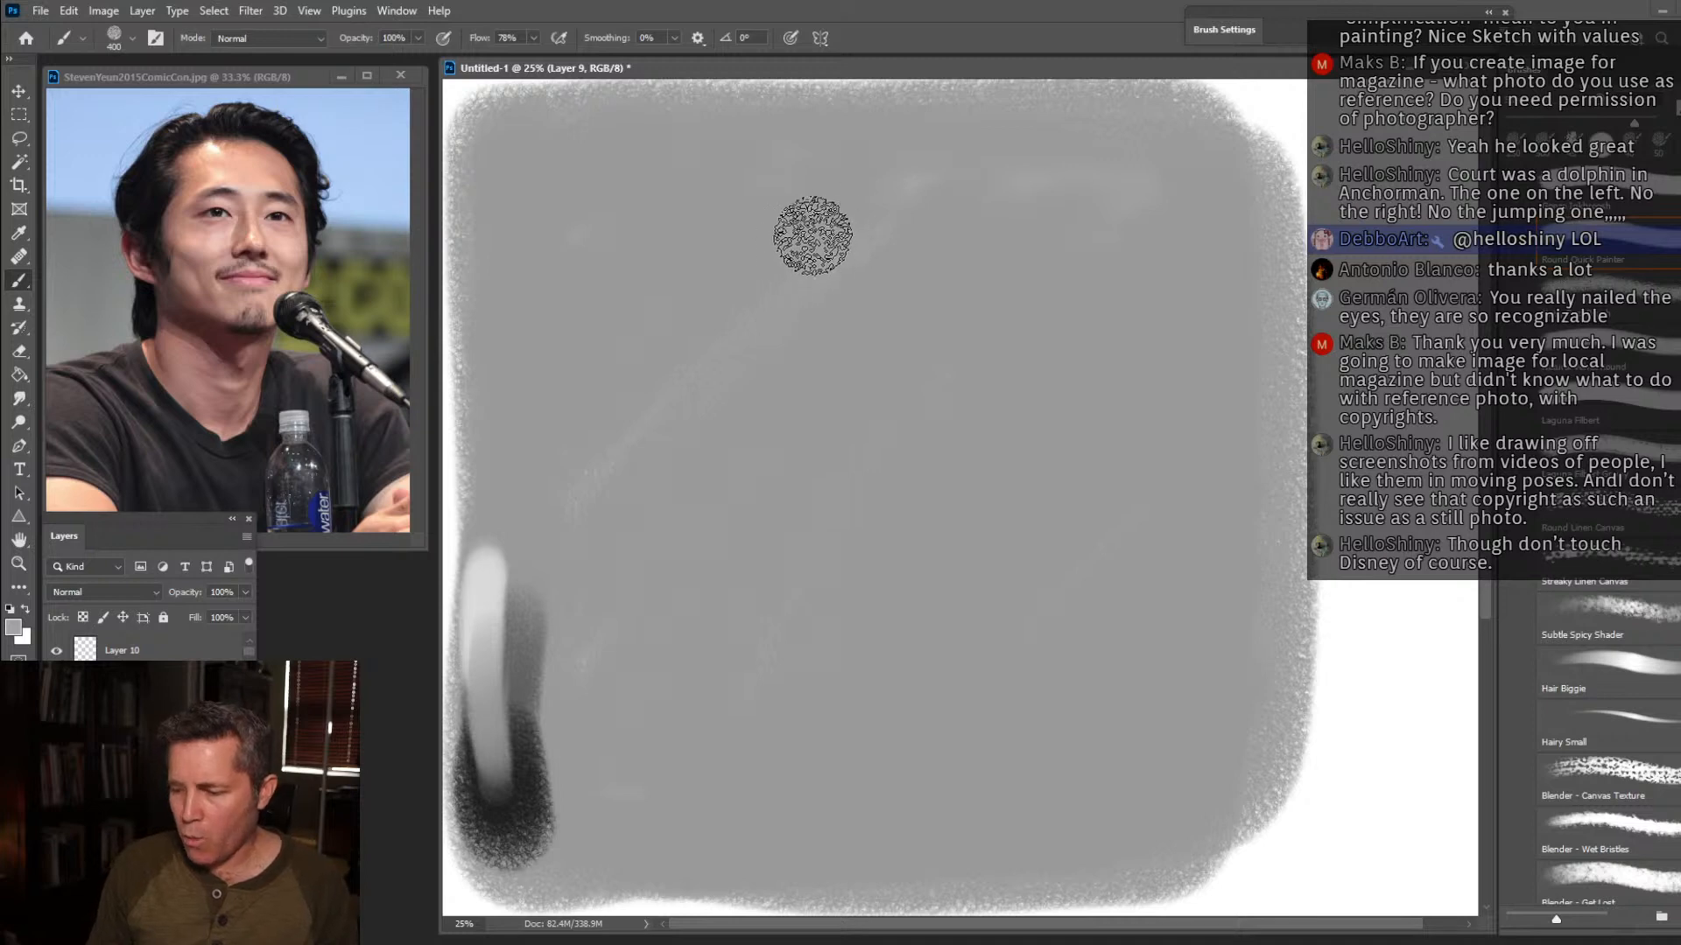
mouse_move(1036, 260)
mouse_down()
mouse_move(703, 255)
mouse_move(1078, 271)
mouse_move(855, 257)
mouse_move(739, 270)
mouse_up()
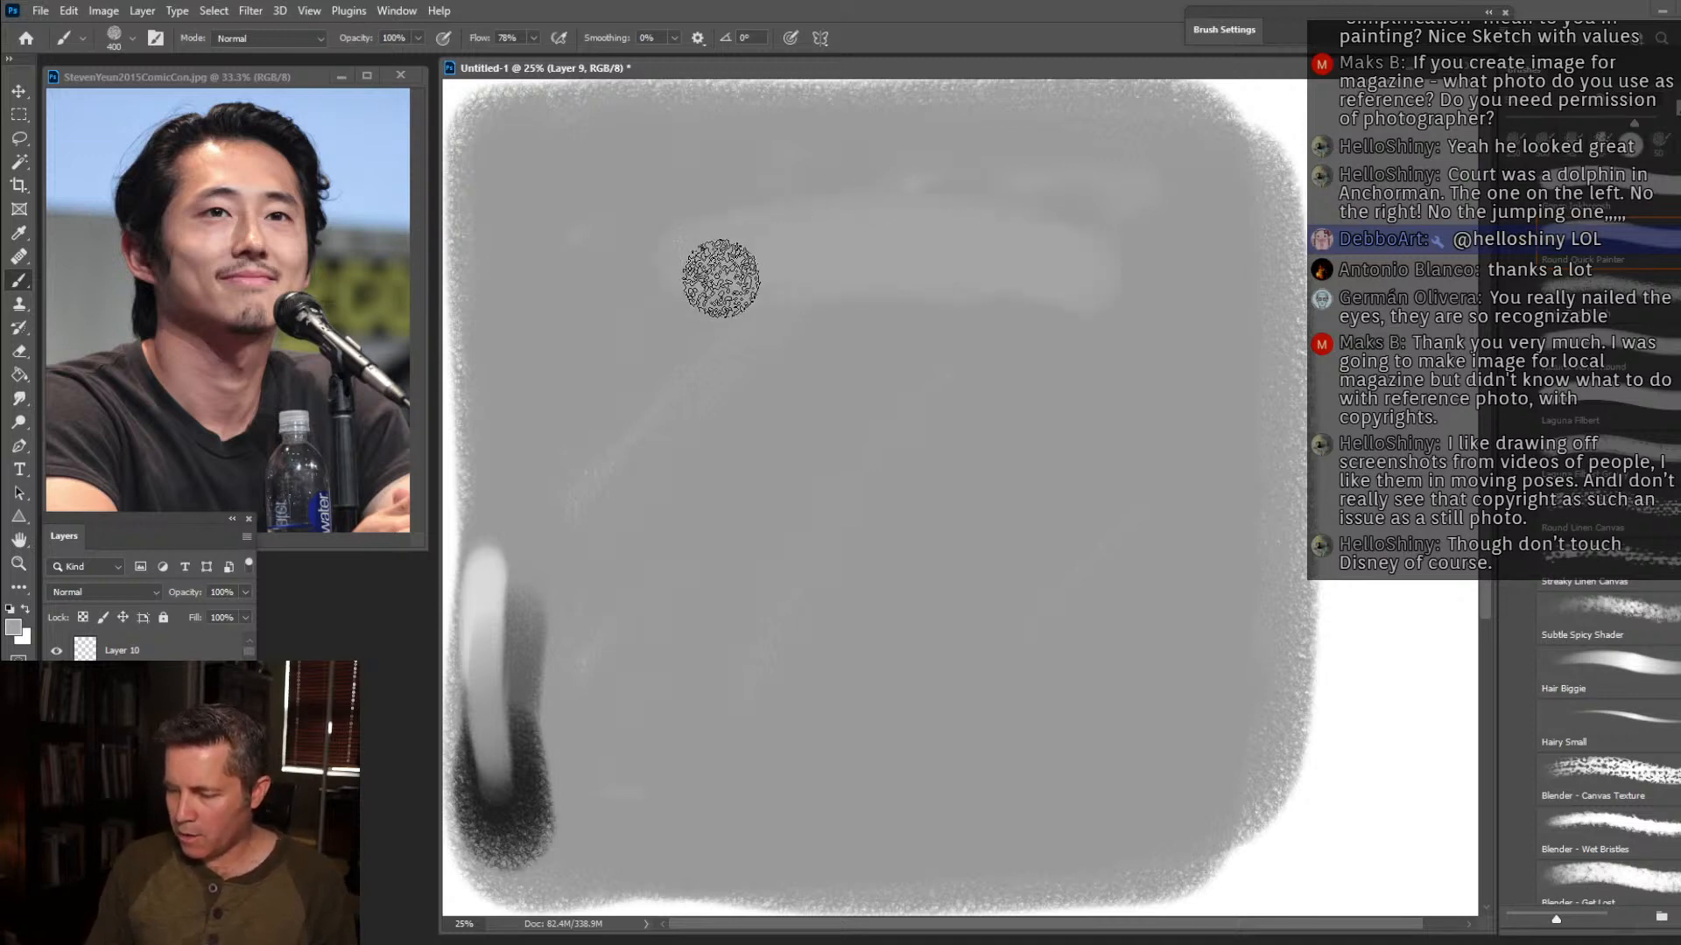
key(alt)
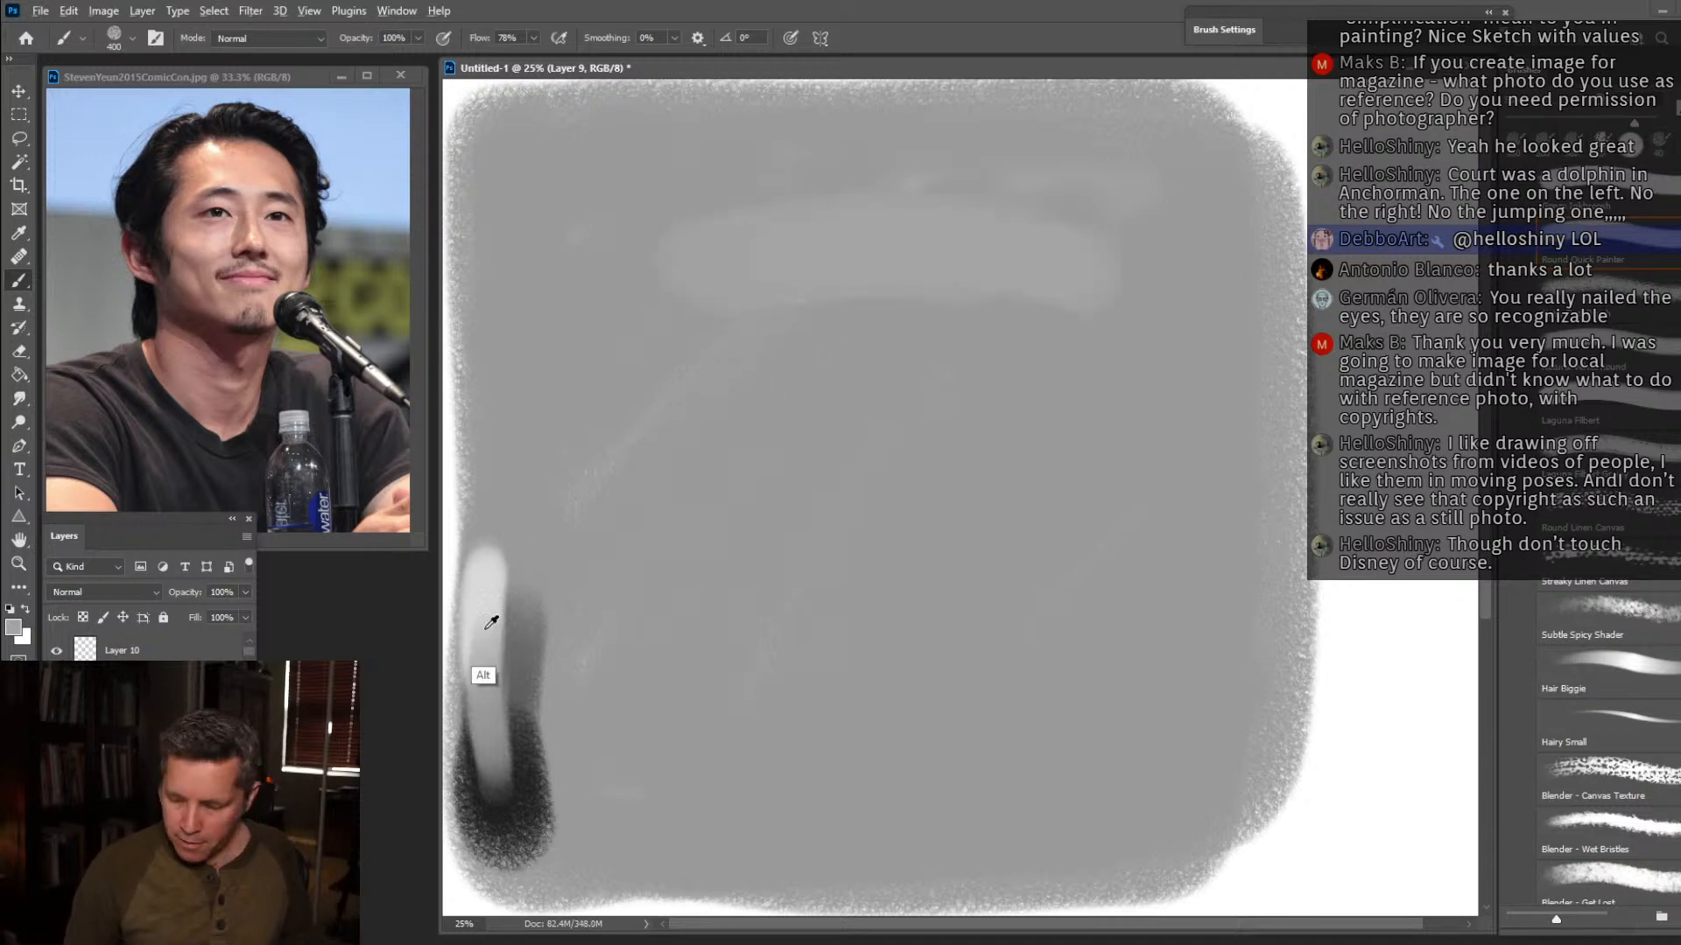
mouse_move(691, 272)
mouse_down()
mouse_move(859, 271)
mouse_move(668, 251)
mouse_move(746, 271)
mouse_move(687, 316)
mouse_move(712, 426)
mouse_up()
mouse_move(1085, 269)
mouse_down()
mouse_move(1073, 349)
mouse_move(1100, 477)
mouse_up()
mouse_move(1080, 301)
mouse_down()
mouse_move(1107, 407)
mouse_move(1093, 526)
mouse_move(951, 616)
mouse_move(955, 575)
mouse_move(899, 574)
mouse_move(1095, 416)
mouse_move(1095, 380)
mouse_move(860, 428)
mouse_move(854, 390)
mouse_move(717, 329)
mouse_move(727, 608)
mouse_up()
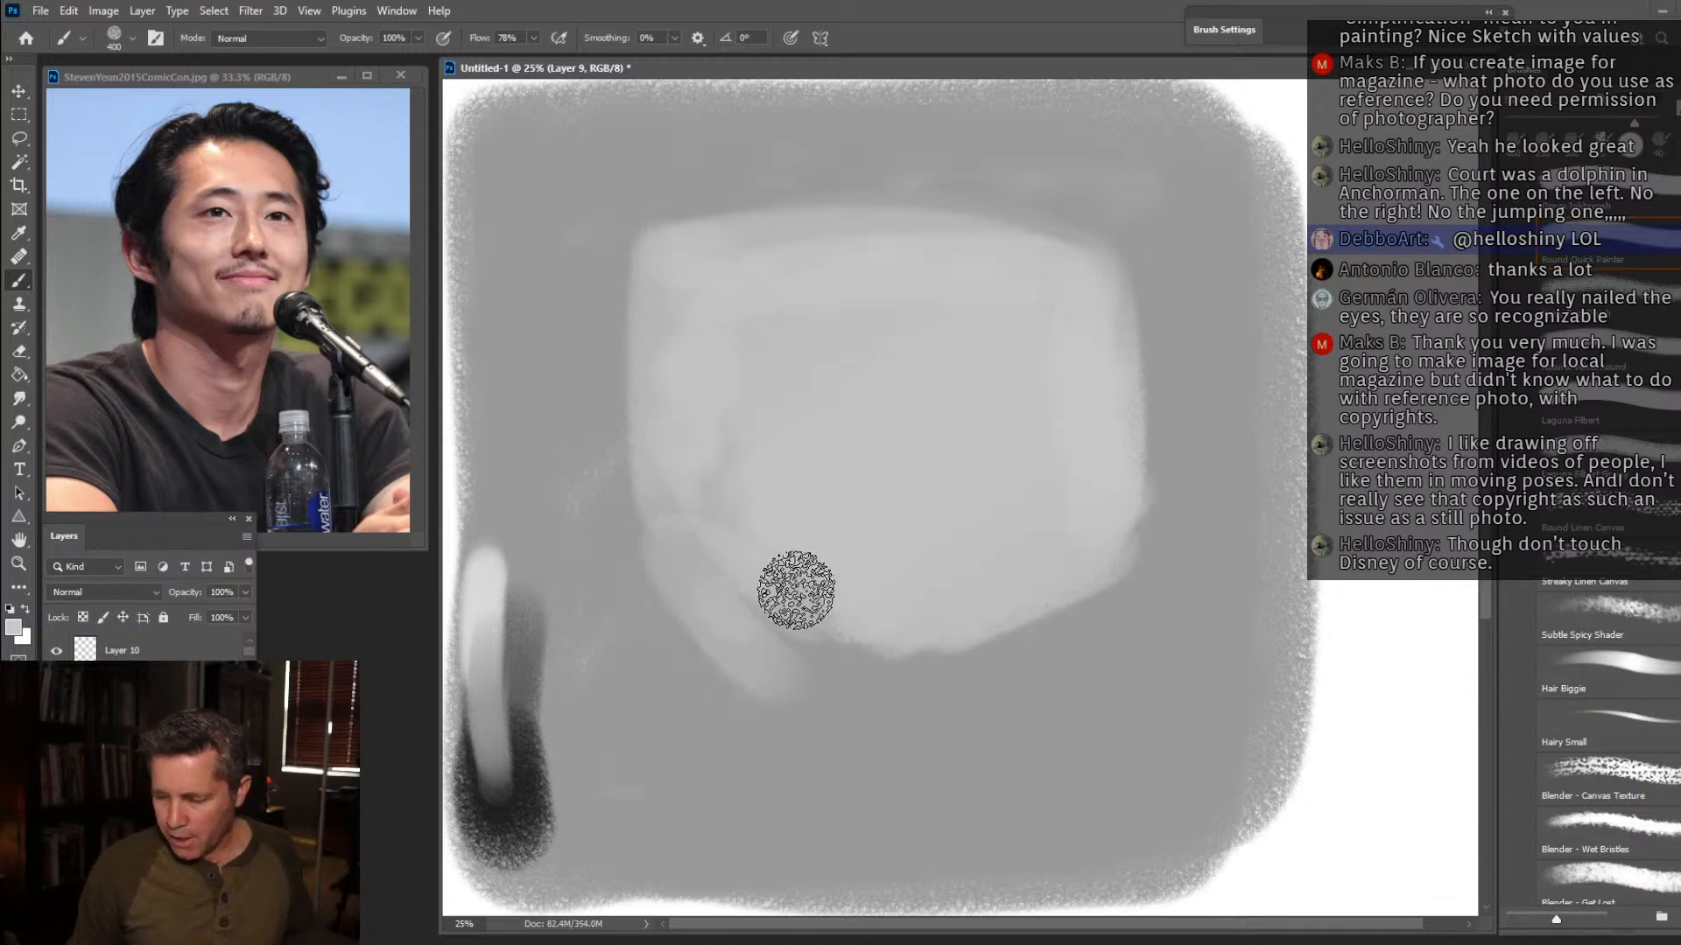
Undo the light grey head block-in back to the single forehead stroke.
key(ctrl+z)
key(ctrl+z)
key(ctrl+z)
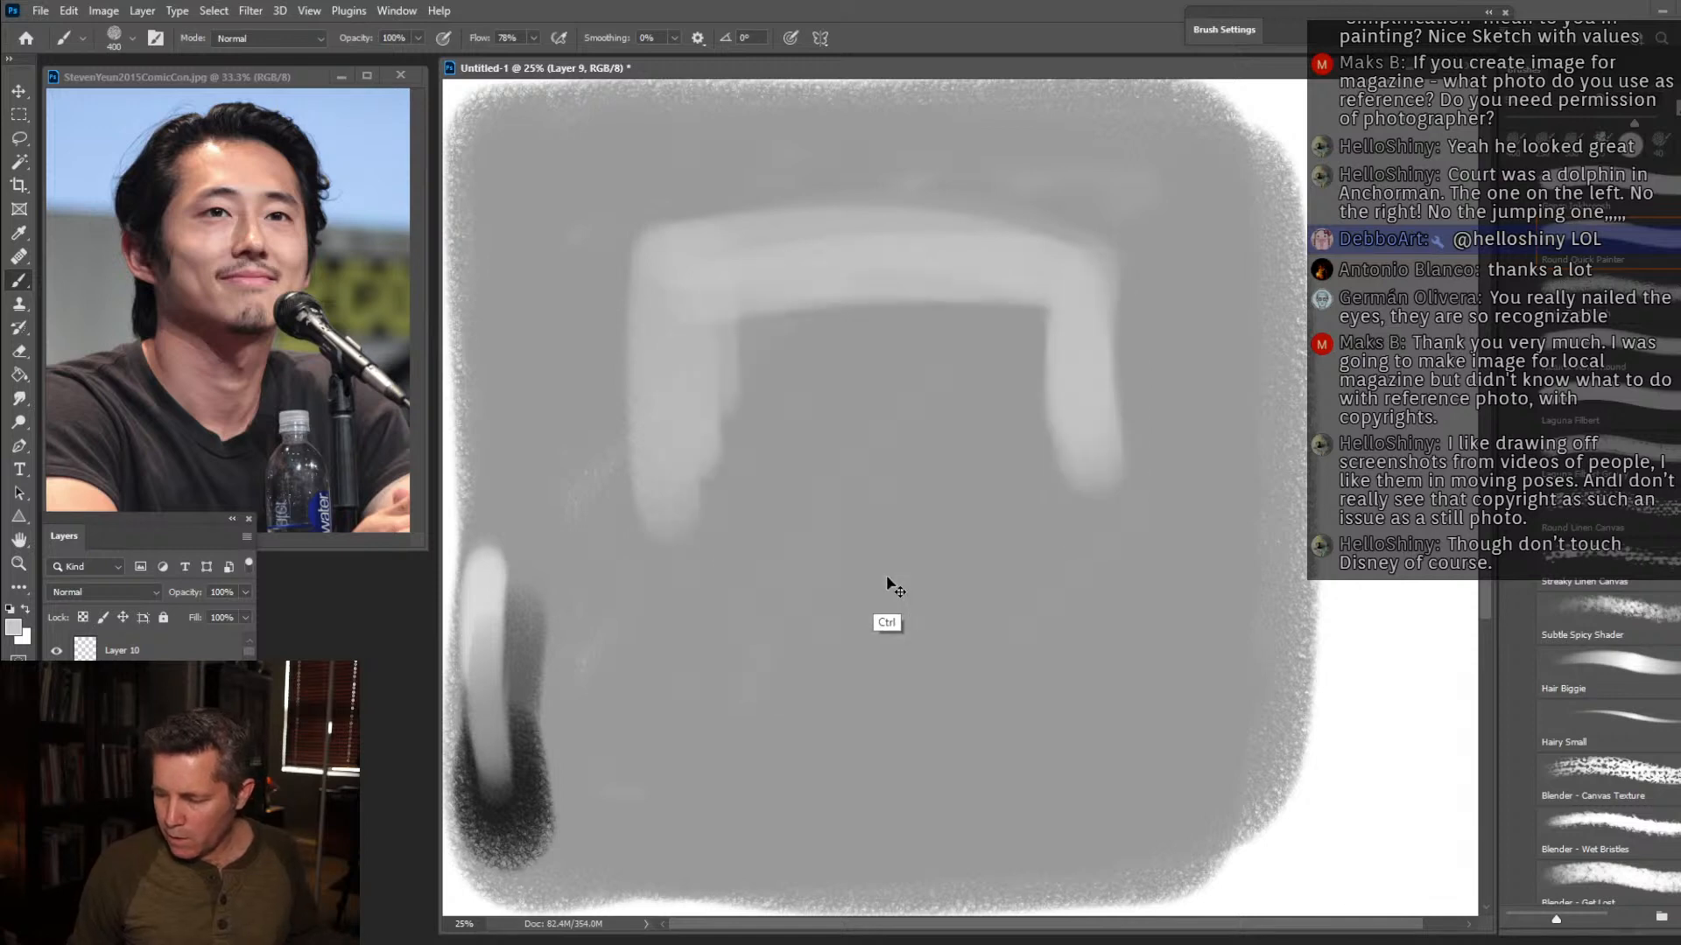
key(ctrl+z)
key(ctrl+z)
key(ctrl+z)
key(ctrl+z)
key(ctrl+z)
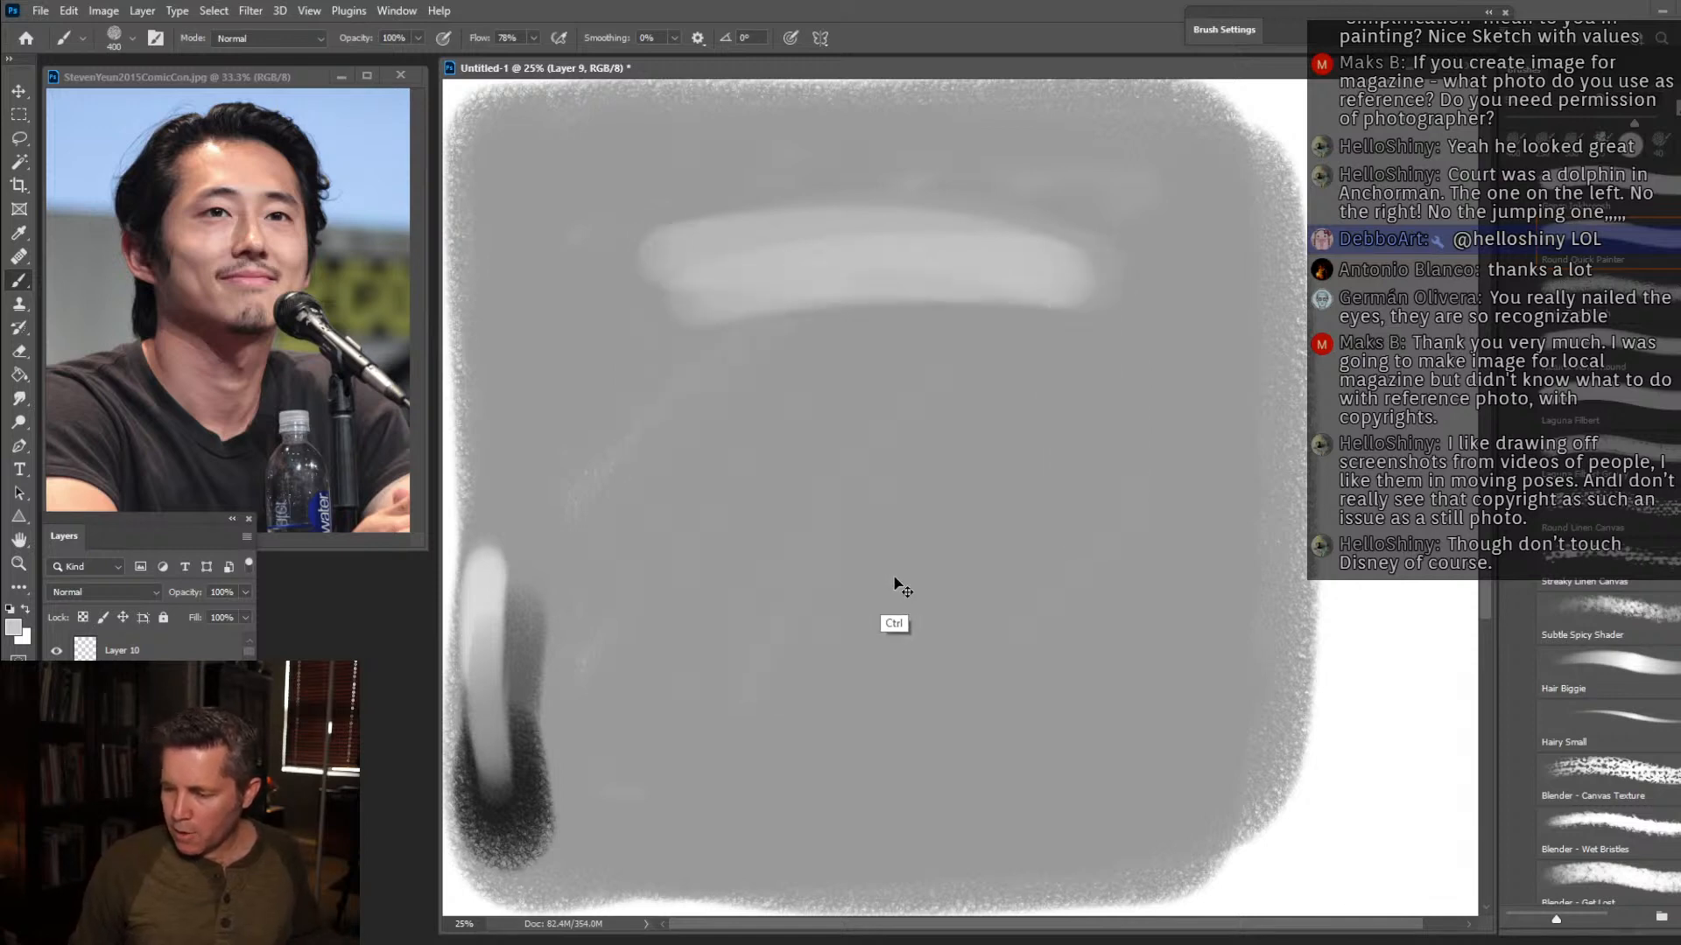
Repaint the background in light grey and block in the head and neck silhouette in mid-grey.
mouse_move(738, 211)
mouse_down()
mouse_move(500, 331)
mouse_move(491, 190)
mouse_move(982, 112)
mouse_move(767, 218)
mouse_move(1151, 128)
mouse_move(1257, 144)
mouse_move(1050, 445)
mouse_move(1079, 632)
mouse_move(1201, 693)
mouse_move(1194, 712)
mouse_move(1117, 561)
mouse_move(1114, 412)
mouse_move(958, 461)
mouse_move(1012, 280)
mouse_move(849, 371)
mouse_move(814, 239)
mouse_move(678, 367)
mouse_move(617, 282)
mouse_move(560, 498)
mouse_move(518, 367)
mouse_move(483, 331)
mouse_move(493, 138)
mouse_move(1074, 420)
mouse_move(796, 301)
mouse_move(930, 113)
mouse_move(1227, 334)
mouse_move(1251, 747)
mouse_move(770, 823)
mouse_up()
key(alt)
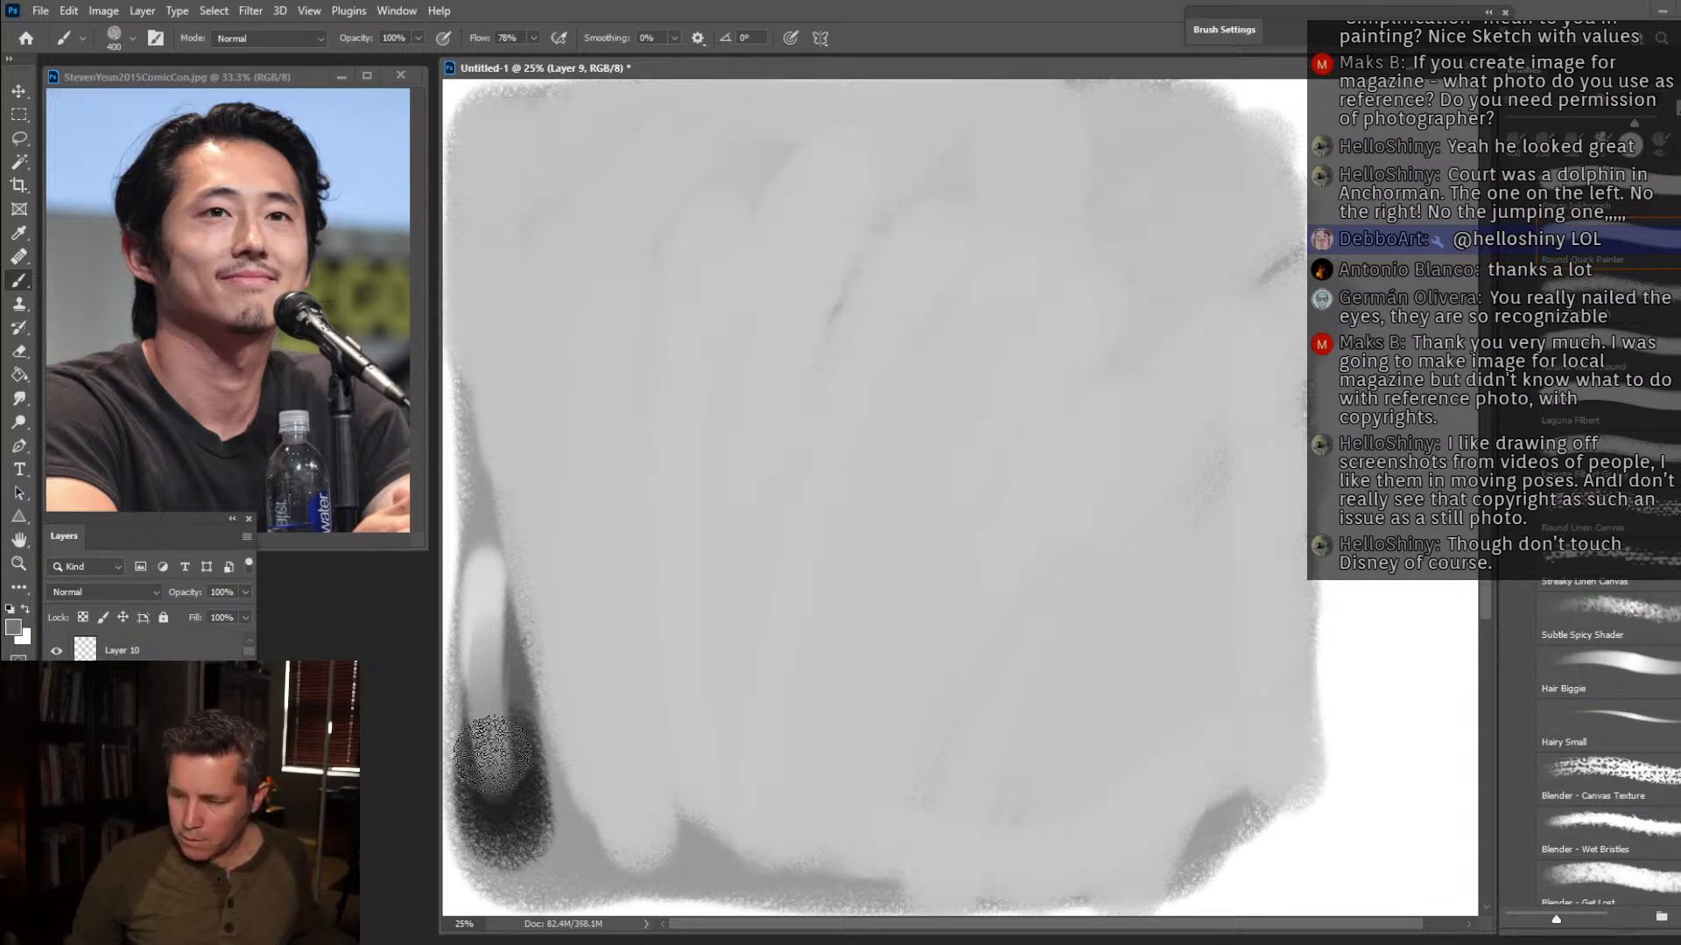
drag(704, 236, 1042, 260)
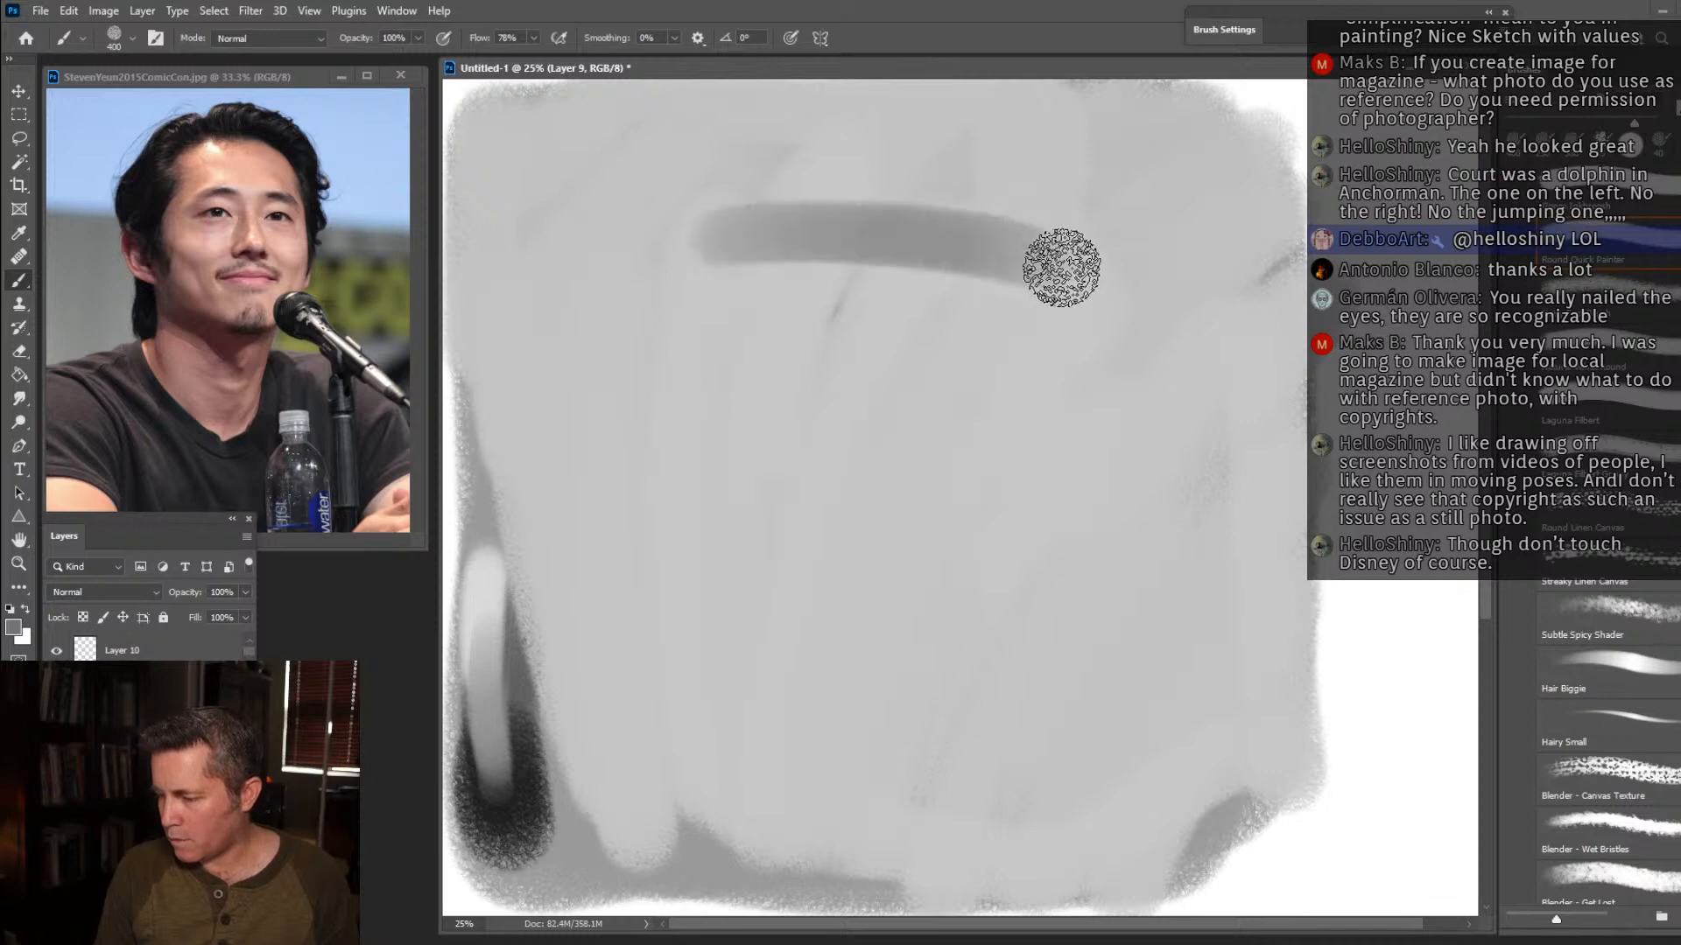
mouse_move(705, 224)
mouse_down()
mouse_move(676, 327)
mouse_move(682, 266)
mouse_move(649, 361)
mouse_move(640, 476)
mouse_move(772, 575)
mouse_move(683, 428)
mouse_move(656, 439)
mouse_move(703, 536)
mouse_move(996, 324)
mouse_move(1032, 327)
mouse_move(1026, 387)
mouse_move(1082, 447)
mouse_move(1054, 533)
mouse_move(1063, 285)
mouse_move(1082, 318)
mouse_move(1060, 254)
mouse_move(861, 209)
mouse_move(1064, 255)
mouse_move(922, 218)
mouse_move(768, 253)
mouse_move(961, 211)
mouse_move(693, 255)
mouse_move(695, 346)
mouse_move(782, 360)
mouse_move(901, 453)
mouse_move(1063, 391)
mouse_move(1080, 411)
mouse_move(1066, 414)
mouse_move(1108, 370)
mouse_move(1096, 245)
mouse_move(1083, 453)
mouse_move(1117, 436)
mouse_move(1108, 548)
mouse_move(909, 673)
mouse_move(725, 610)
mouse_move(787, 650)
mouse_move(731, 644)
mouse_move(652, 534)
mouse_move(695, 675)
mouse_move(754, 736)
mouse_move(921, 656)
mouse_move(868, 629)
mouse_move(779, 619)
mouse_move(639, 645)
mouse_move(644, 491)
mouse_move(606, 467)
mouse_move(651, 411)
mouse_move(753, 640)
mouse_move(1041, 551)
mouse_move(997, 548)
mouse_move(1101, 443)
mouse_move(1101, 374)
mouse_move(932, 423)
mouse_move(911, 368)
mouse_move(686, 492)
mouse_move(656, 379)
mouse_move(694, 251)
mouse_move(934, 199)
mouse_move(971, 371)
mouse_move(1047, 529)
mouse_move(975, 653)
mouse_move(739, 491)
mouse_move(627, 279)
mouse_move(601, 410)
mouse_move(615, 348)
mouse_up()
Block in the near-black hair over the top and sides of the head, and rough in the near ear in grey.
alt+click(524, 786)
key(bracketleft)
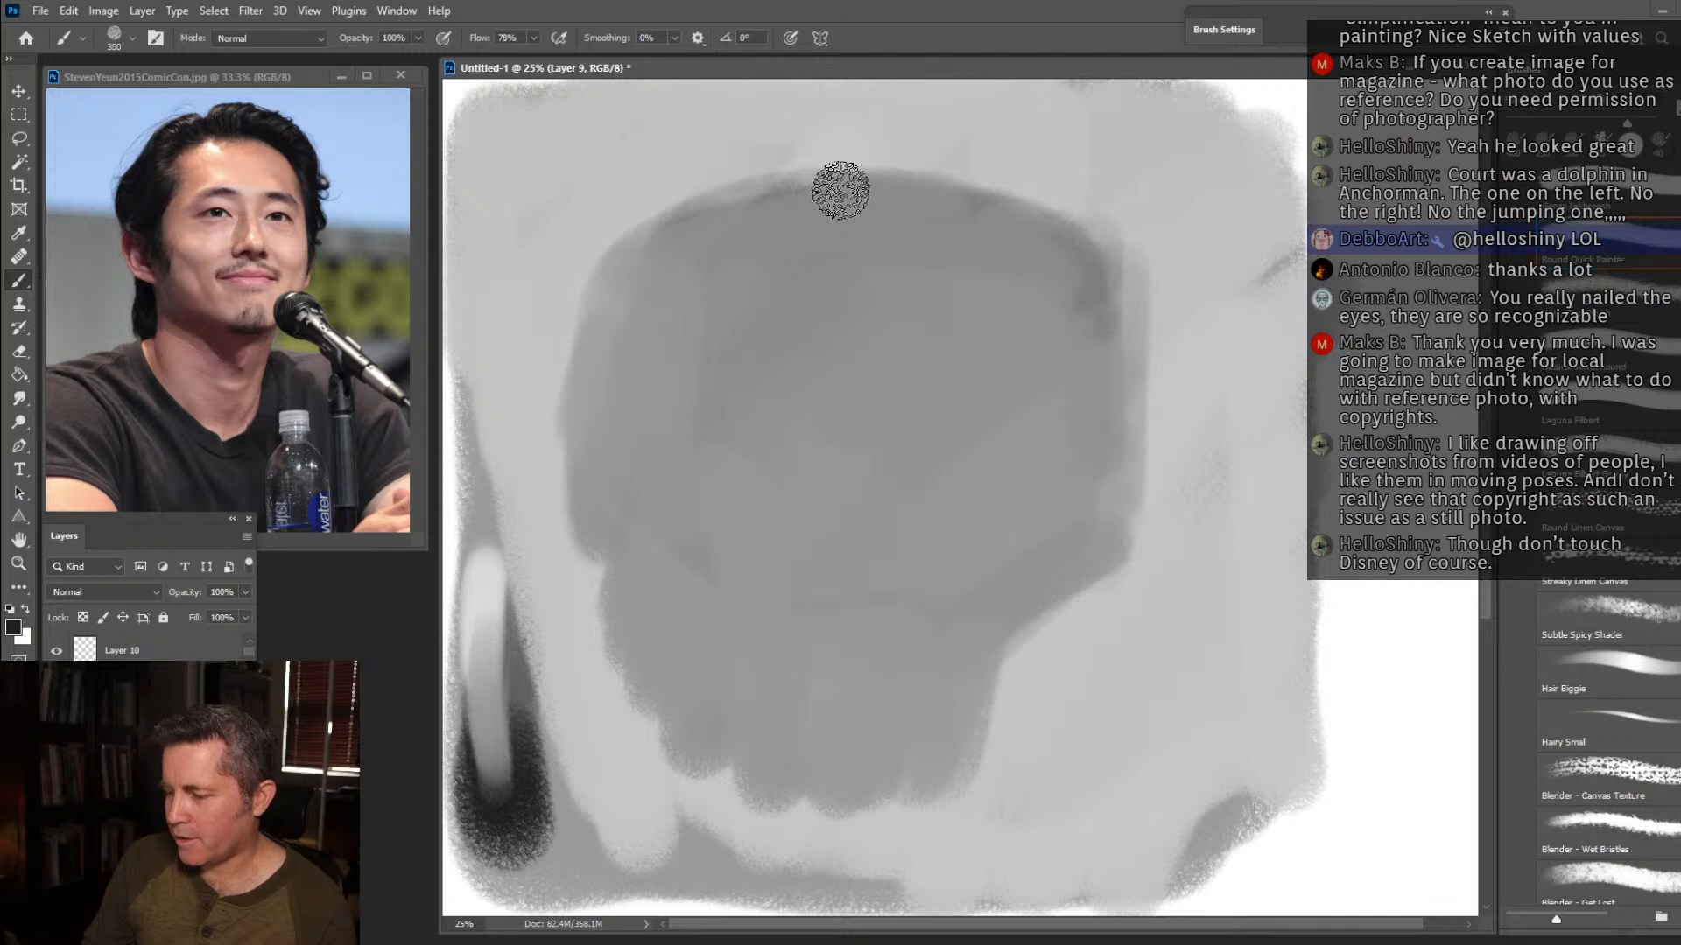
mouse_move(842, 171)
mouse_down()
mouse_move(773, 150)
mouse_move(555, 232)
mouse_move(750, 180)
mouse_move(593, 392)
mouse_move(574, 292)
mouse_move(570, 330)
mouse_move(537, 285)
mouse_move(765, 150)
mouse_move(957, 150)
mouse_move(826, 161)
mouse_move(875, 127)
mouse_move(1027, 165)
mouse_move(1047, 183)
mouse_move(1017, 207)
mouse_move(1016, 169)
mouse_move(1110, 270)
mouse_move(1111, 218)
mouse_move(1134, 364)
mouse_move(1114, 271)
mouse_move(1081, 385)
mouse_up()
mouse_move(700, 368)
mouse_down()
mouse_move(668, 326)
mouse_move(574, 434)
mouse_move(576, 480)
mouse_move(527, 348)
mouse_move(557, 385)
mouse_up()
mouse_move(580, 536)
mouse_down()
mouse_move(581, 600)
mouse_move(592, 581)
mouse_up()
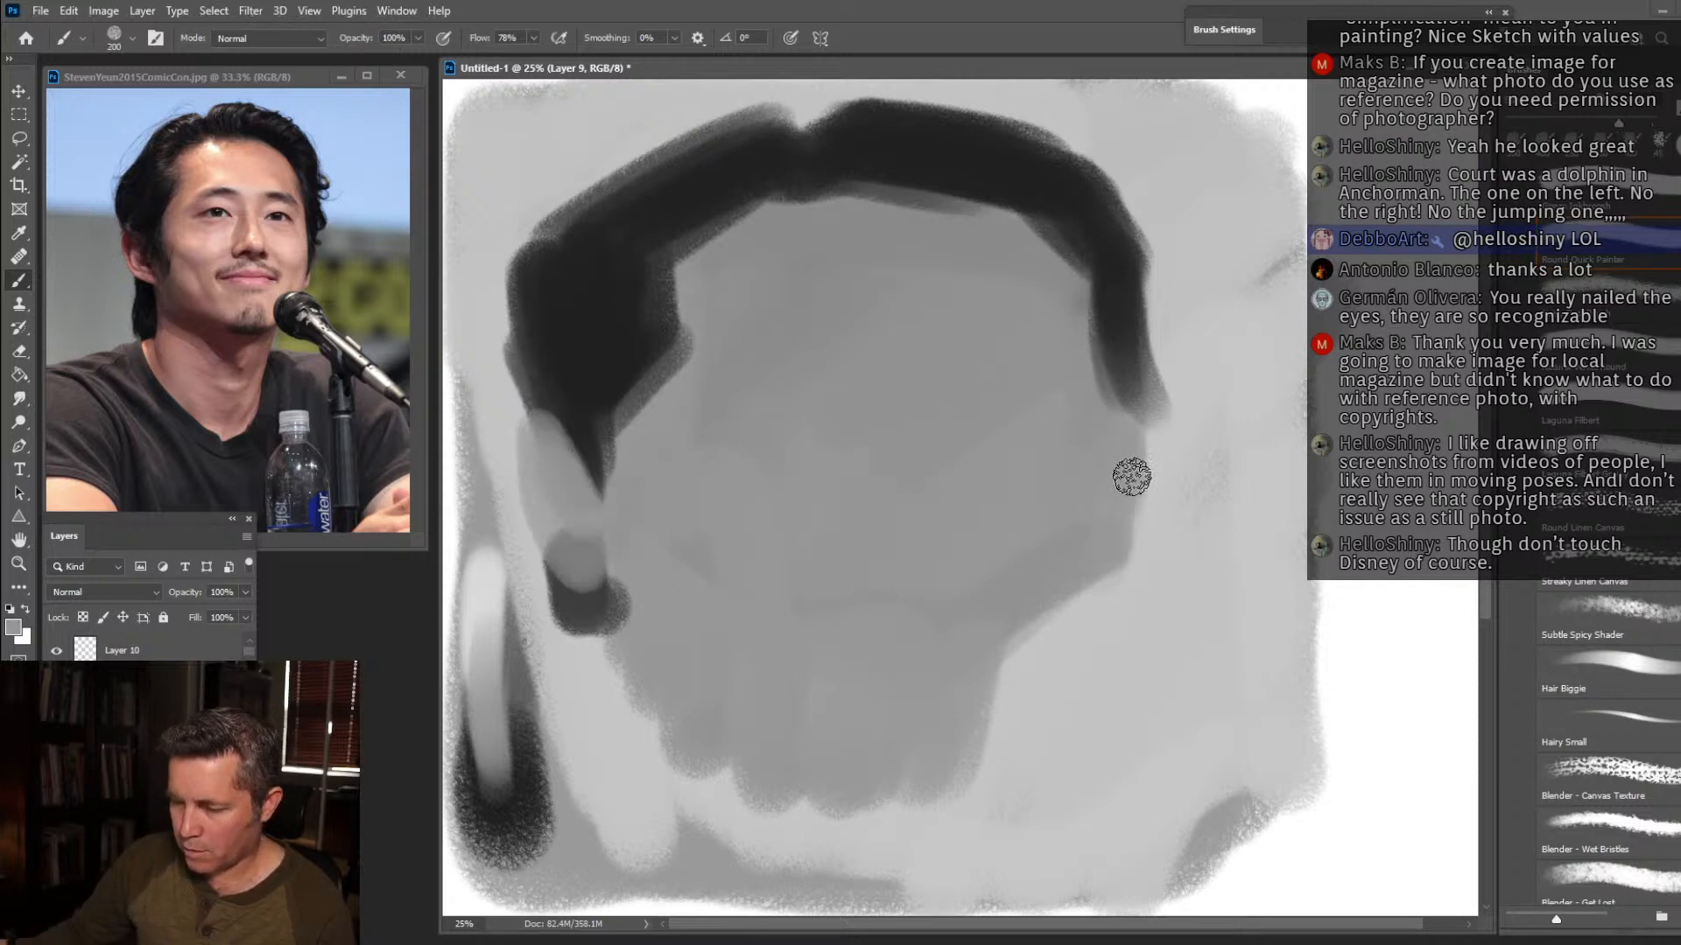
Reshape the far temple and cheek in mid-grey, and fill out the jaw and neck with a larger brush.
drag(1129, 484, 1114, 392)
key(bracketright)
key(bracketright)
mouse_move(946, 701)
mouse_down()
mouse_move(937, 757)
mouse_move(837, 875)
mouse_move(730, 718)
mouse_move(661, 666)
mouse_move(660, 716)
mouse_move(672, 626)
mouse_move(660, 686)
mouse_up()
Refine the hairline and far sideburn in near-black at size 200, and build up the hair behind and below the near ear.
alt+click(940, 163)
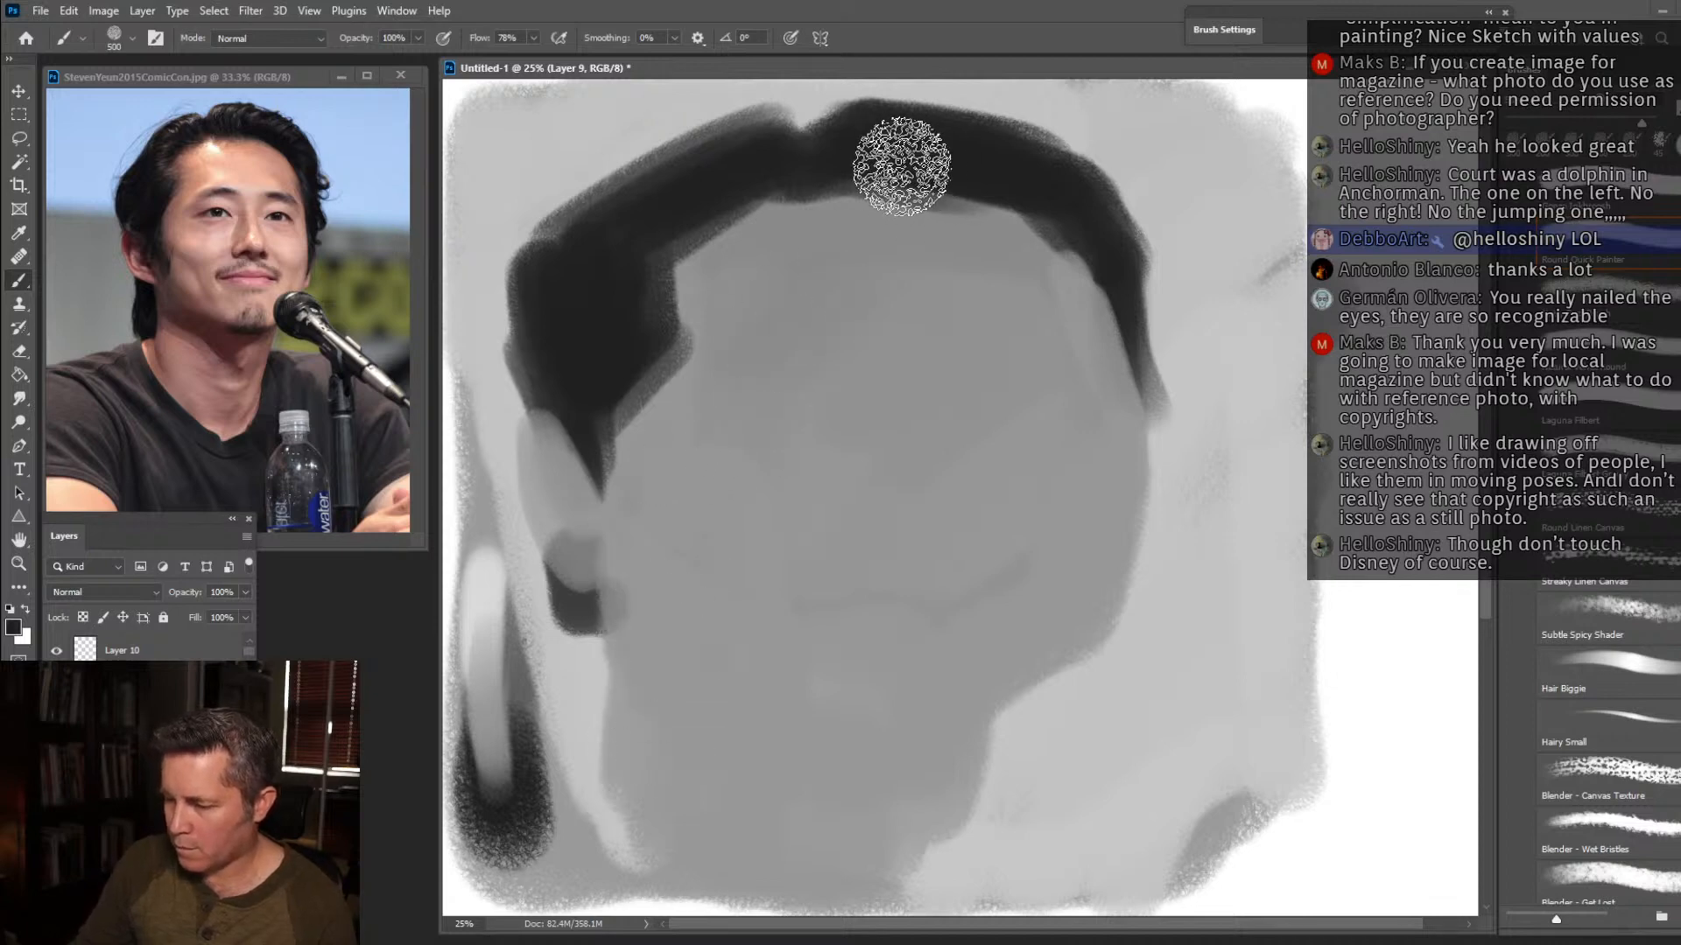
key(bracketleft)
key(bracketleft)
key(bracketleft)
key(bracketleft)
drag(1091, 225, 1143, 416)
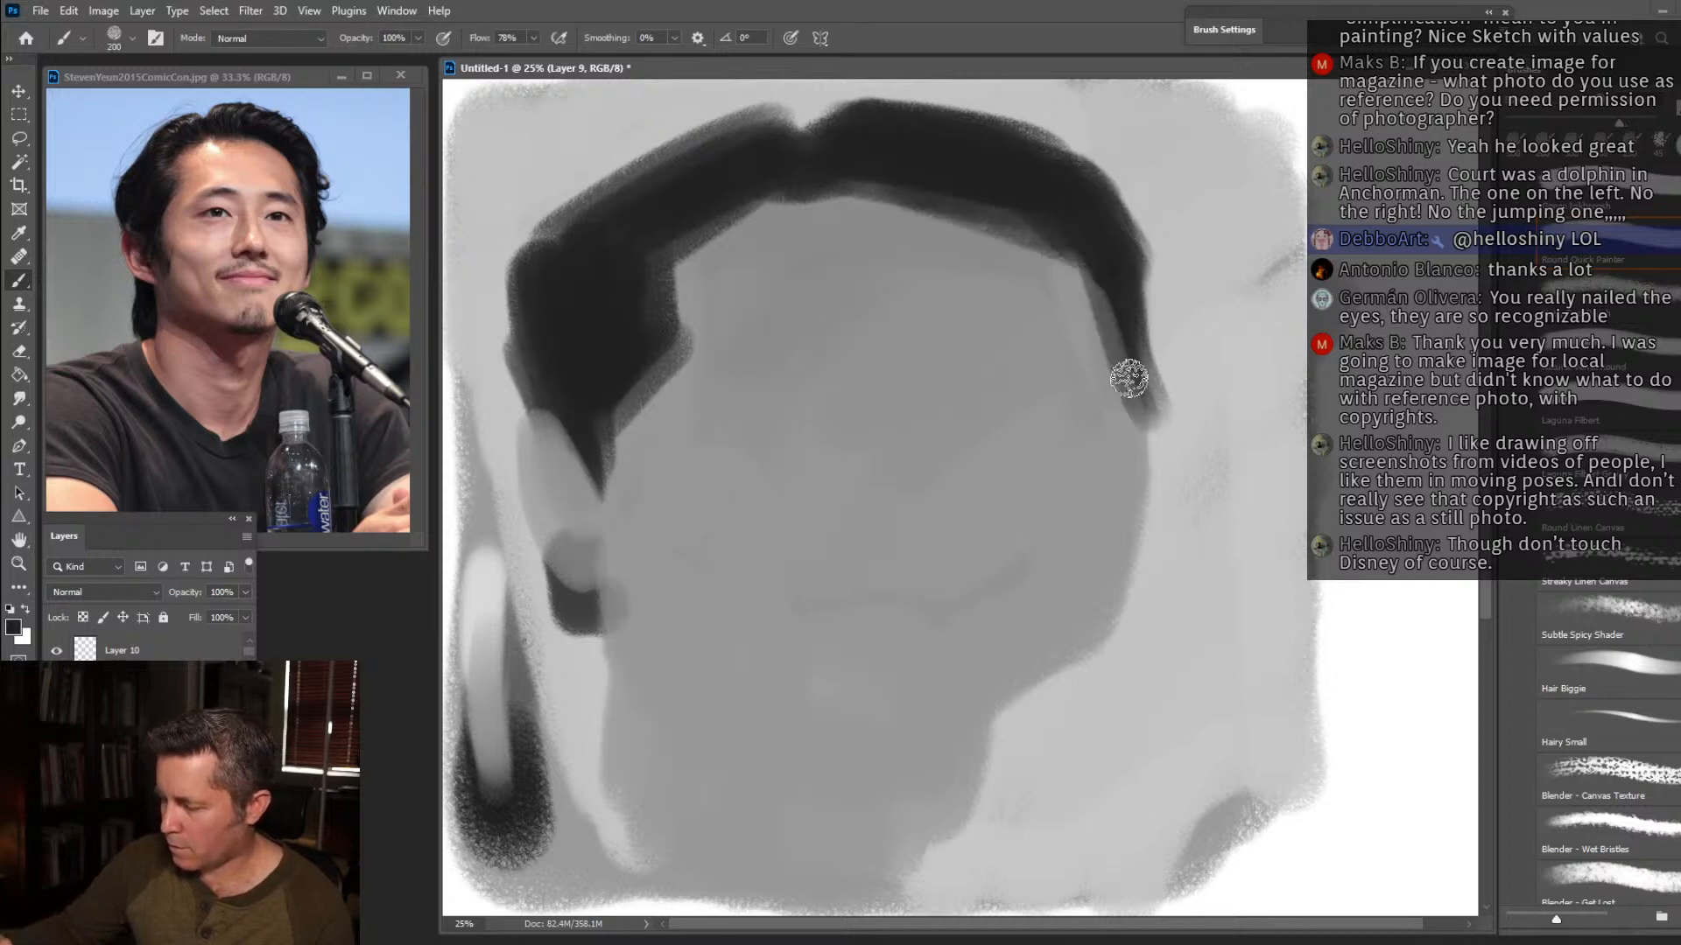
drag(688, 346, 597, 439)
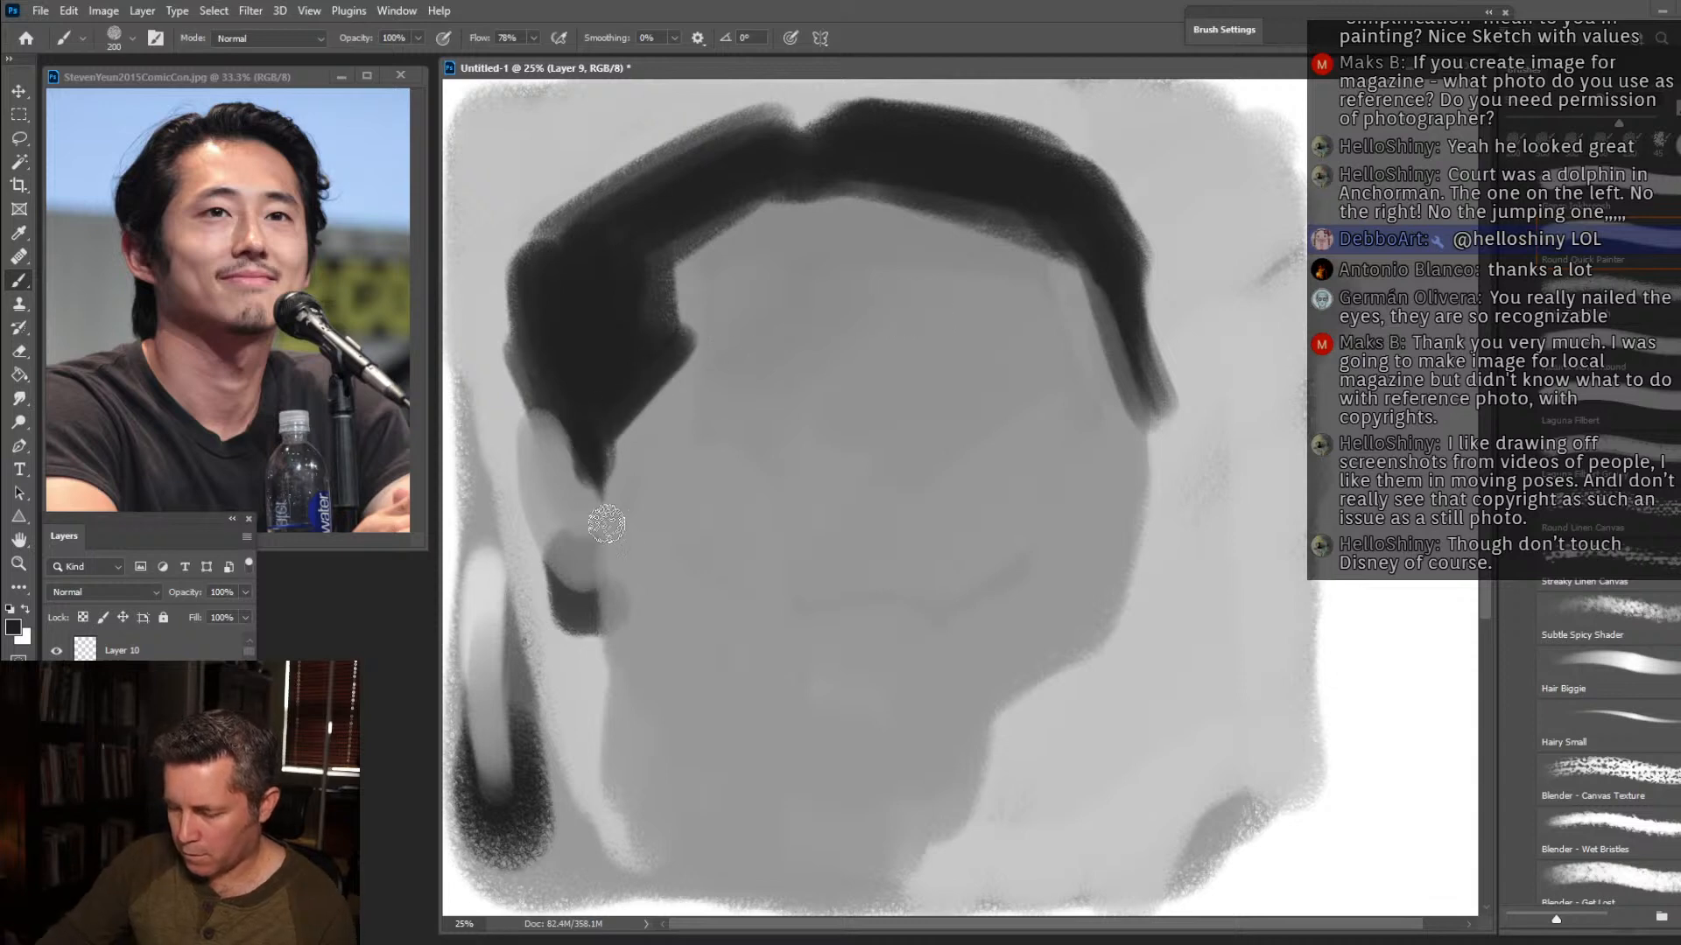
drag(499, 327, 602, 174)
drag(580, 603, 605, 696)
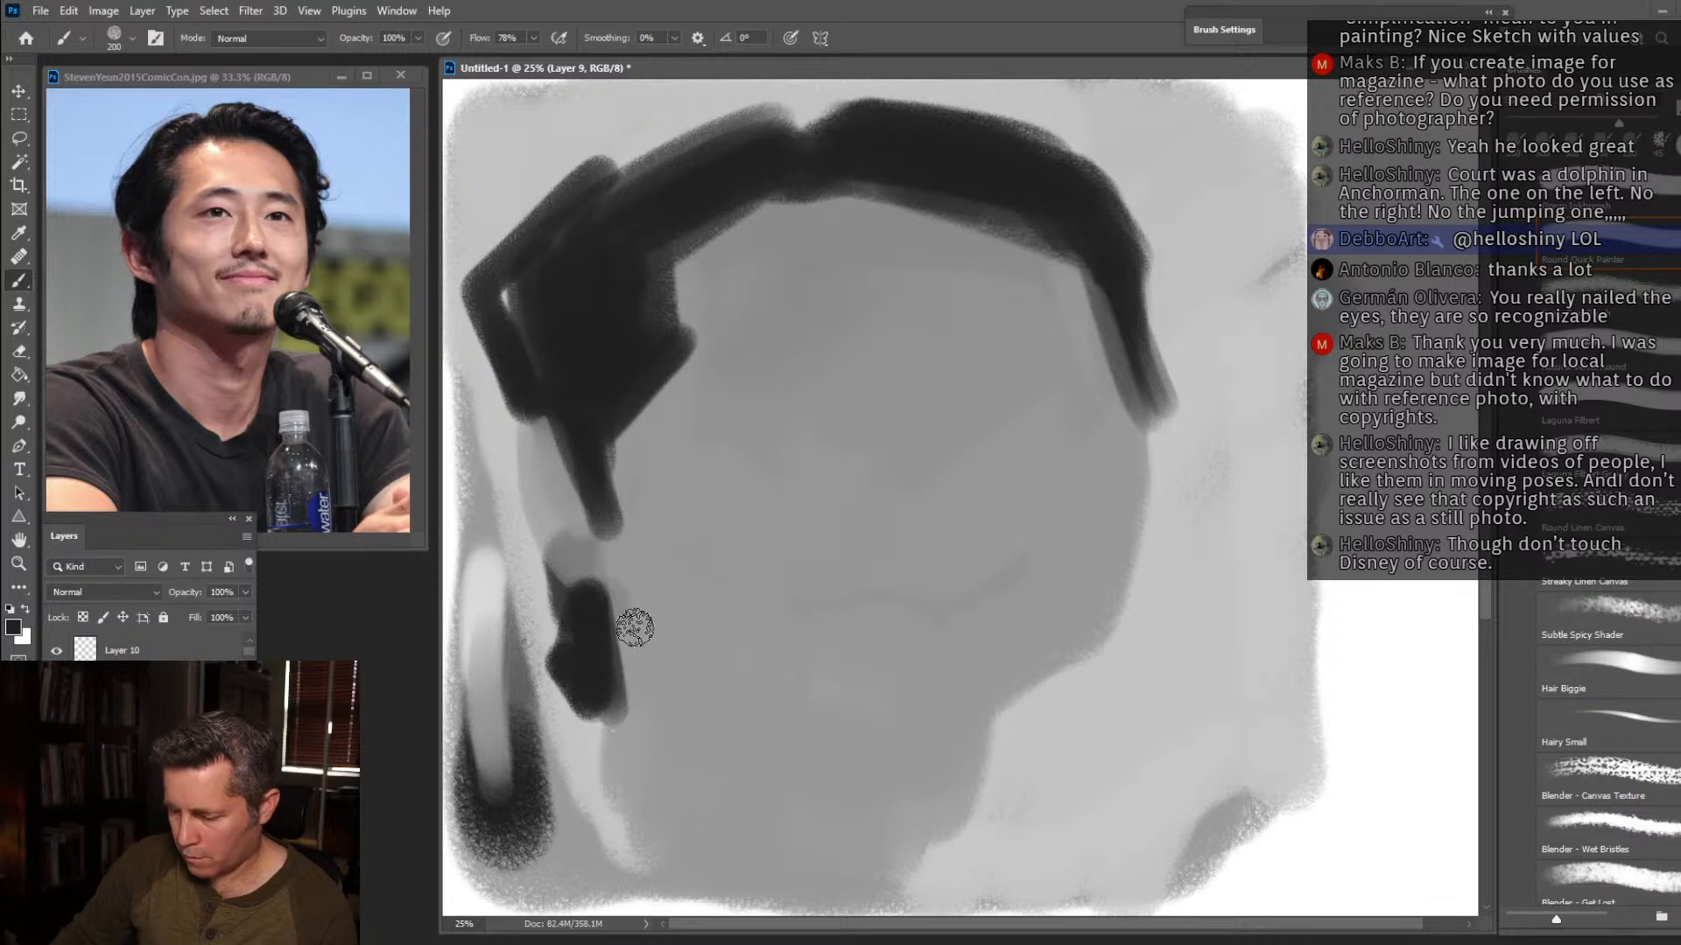
Paint a darker grey shadow under the jaw and down the neck, and shade both cheeks at brush size 400.
key(bracketright)
key(bracketright)
mouse_move(610, 546)
mouse_down()
mouse_move(657, 716)
mouse_move(884, 742)
mouse_move(863, 761)
mouse_move(901, 779)
mouse_up()
alt+click(646, 673)
mouse_move(679, 679)
mouse_down()
mouse_move(867, 825)
mouse_move(919, 744)
mouse_move(693, 701)
mouse_move(662, 542)
mouse_move(675, 474)
mouse_move(818, 501)
mouse_move(798, 511)
mouse_move(835, 571)
mouse_move(1123, 497)
mouse_move(1007, 498)
mouse_up()
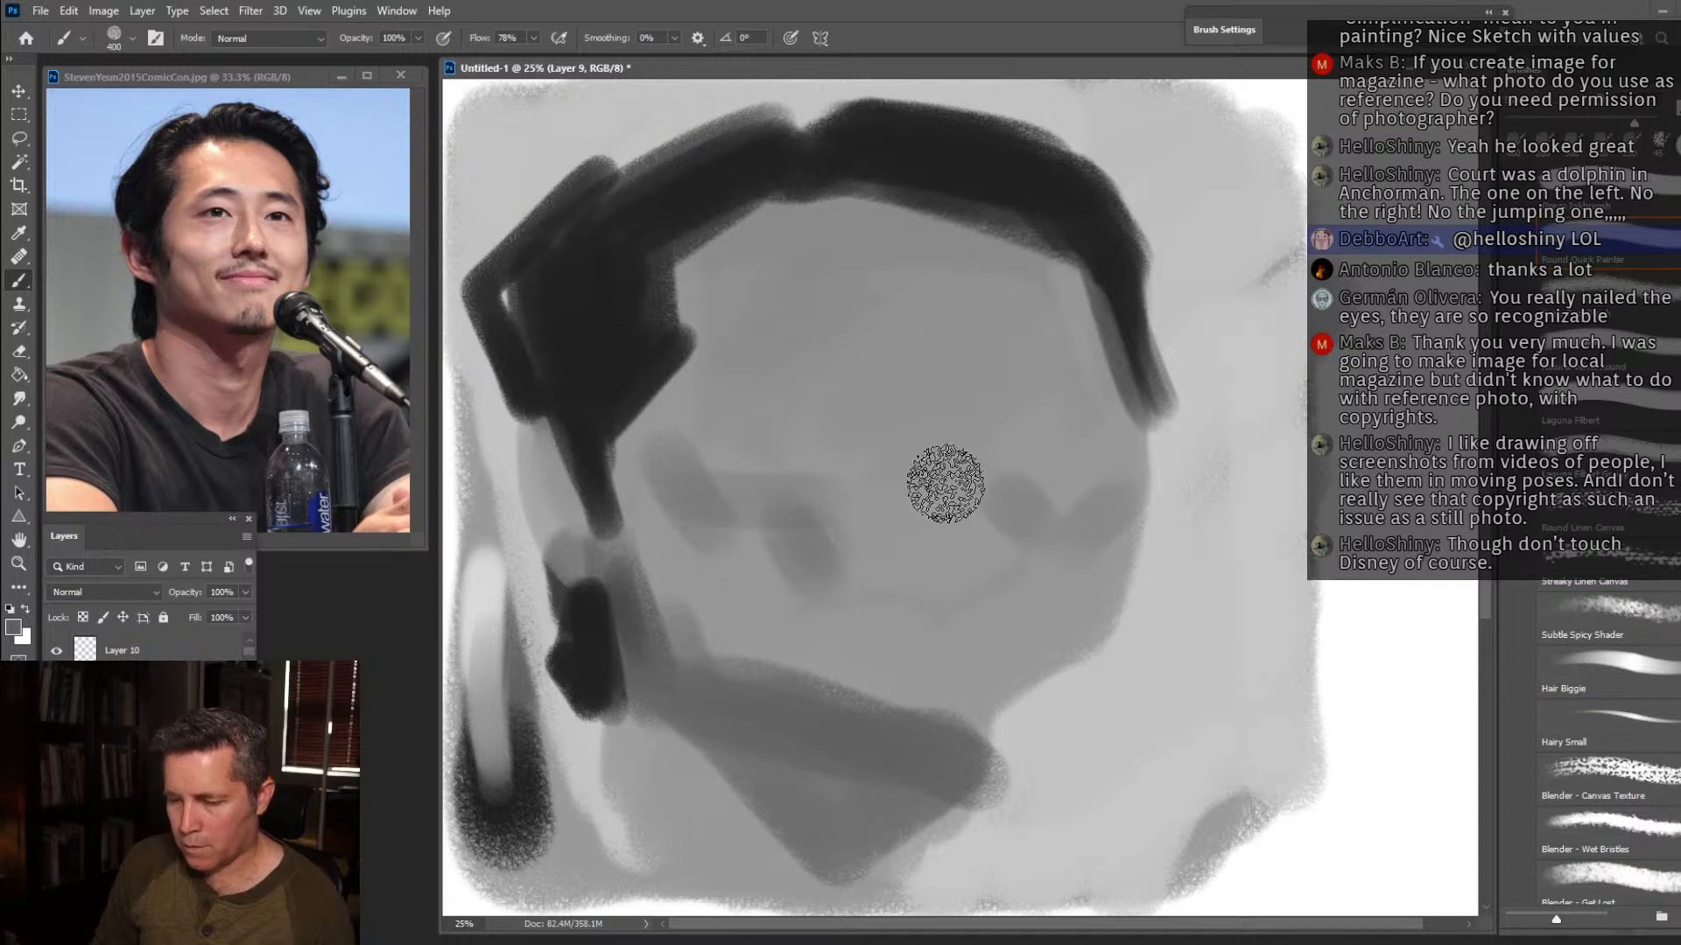
Rough in the brows, eyes and nose in dark grey, and define the near smile fold and jaw edge.
mouse_move(802, 428)
mouse_down()
mouse_move(783, 393)
mouse_move(761, 399)
mouse_move(766, 382)
mouse_move(844, 348)
mouse_move(886, 420)
mouse_move(782, 380)
mouse_move(826, 403)
mouse_move(982, 406)
mouse_move(995, 421)
mouse_move(967, 415)
mouse_move(987, 374)
mouse_move(949, 429)
mouse_up()
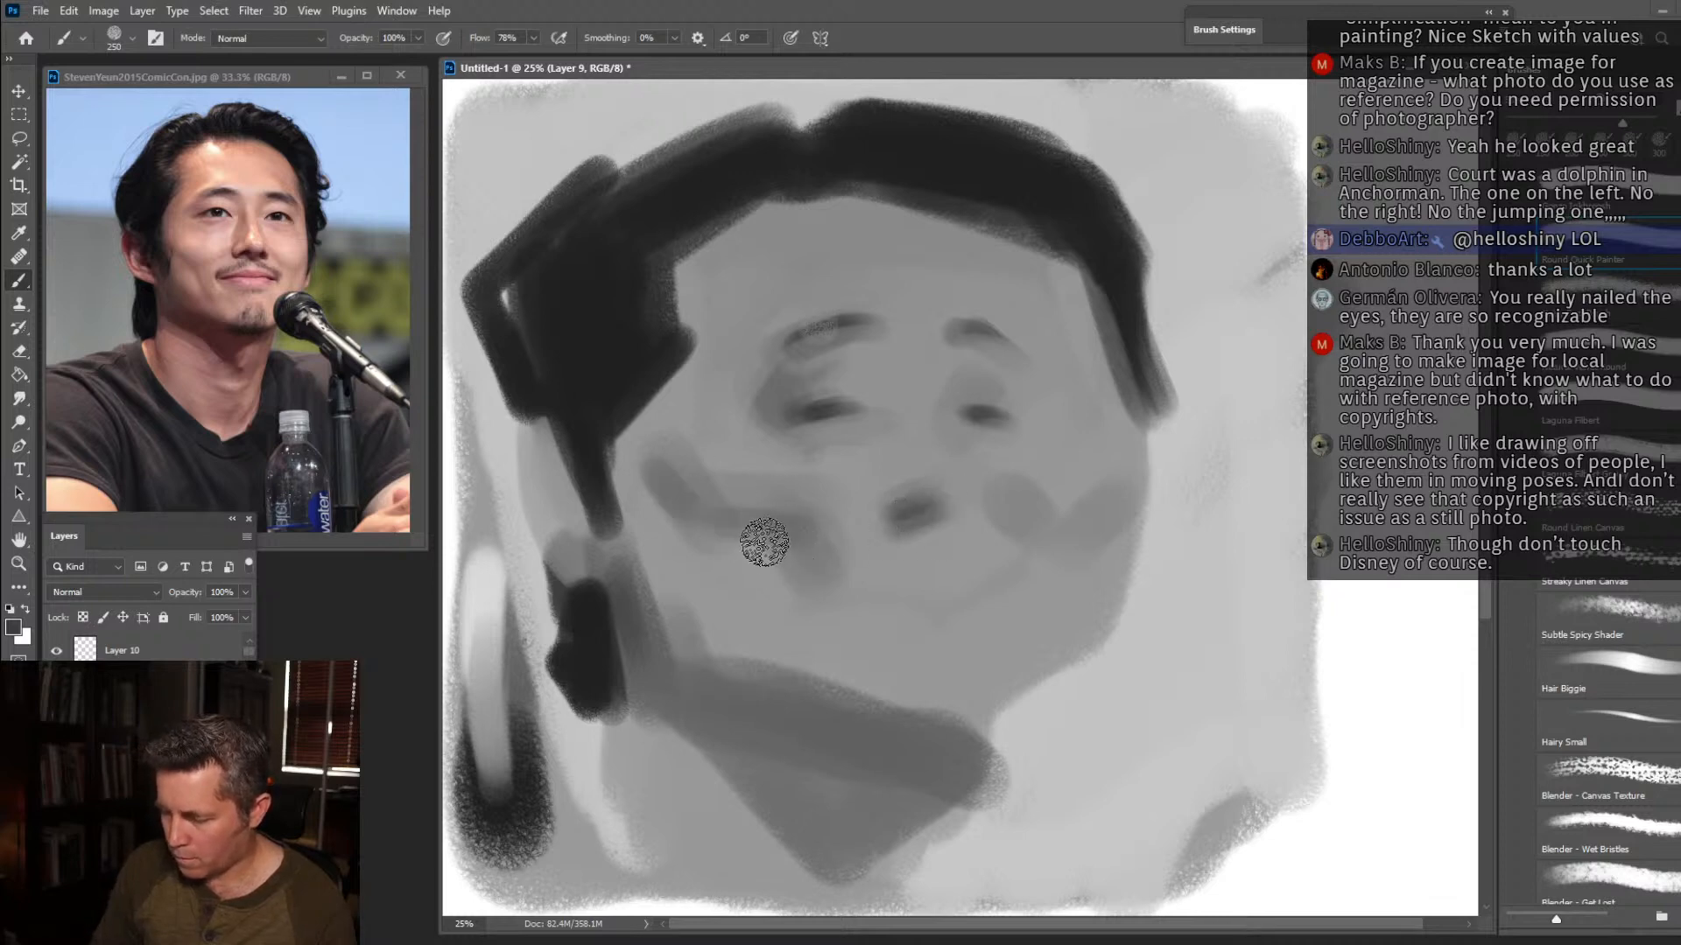
drag(769, 550, 826, 648)
mouse_move(639, 478)
mouse_down()
mouse_move(688, 620)
mouse_move(659, 614)
mouse_move(835, 711)
mouse_up()
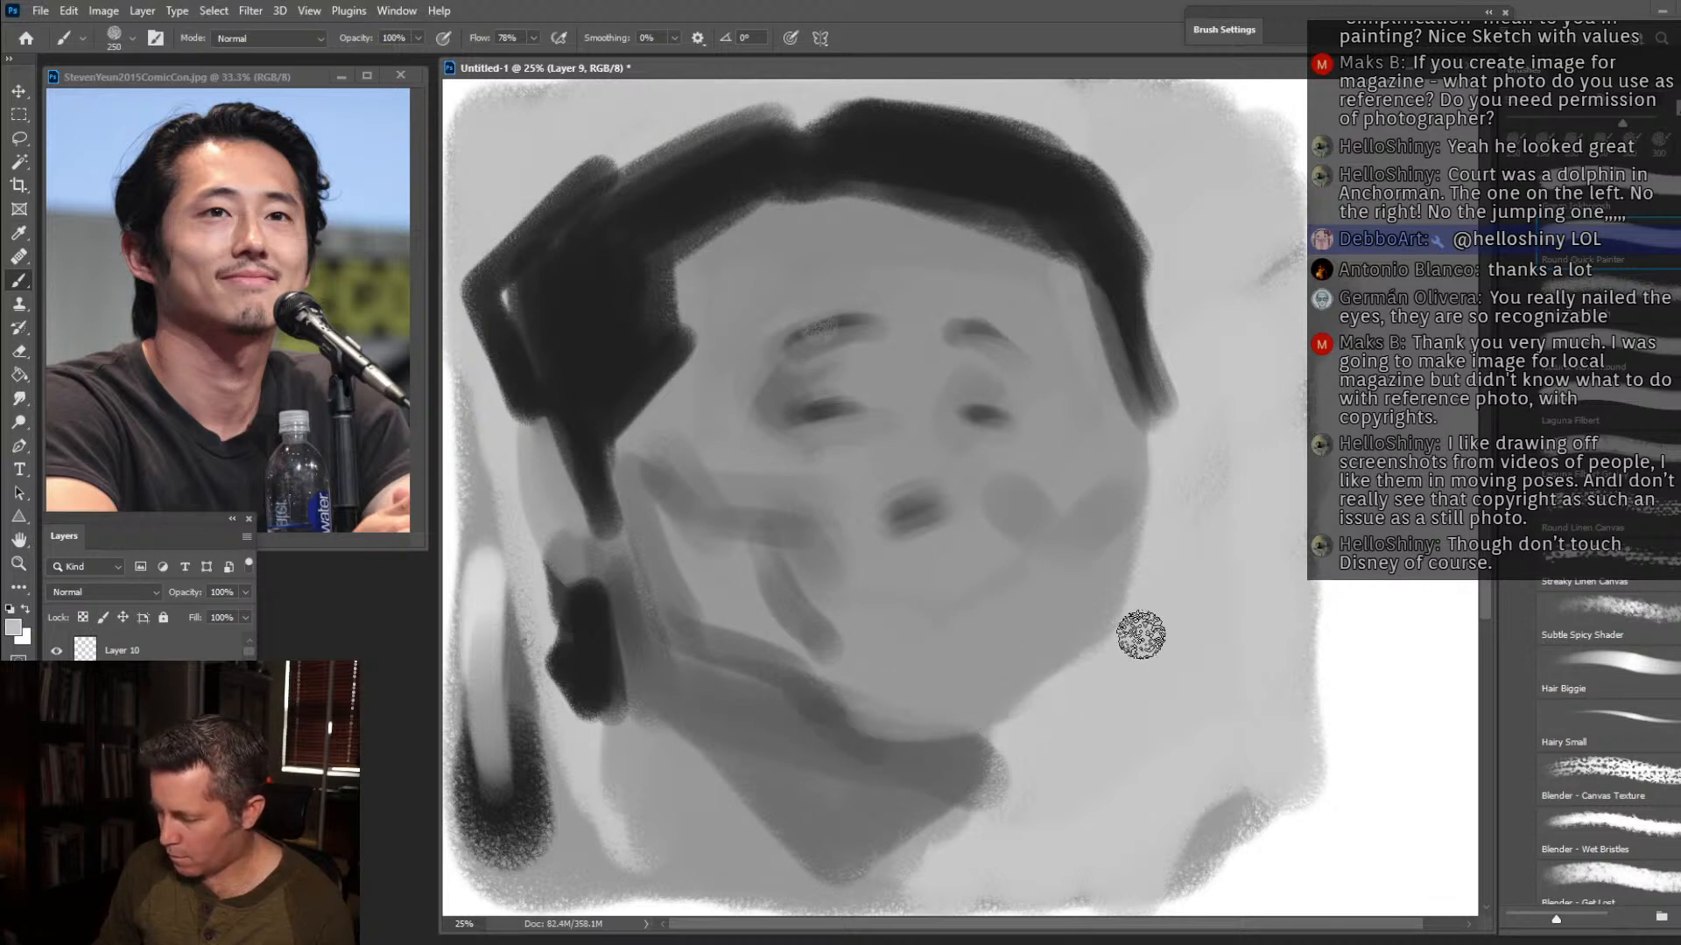
Soften the shading on both cheeks and the near smile fold with sampled grey, enlarging the brush to size 400.
key(alt)
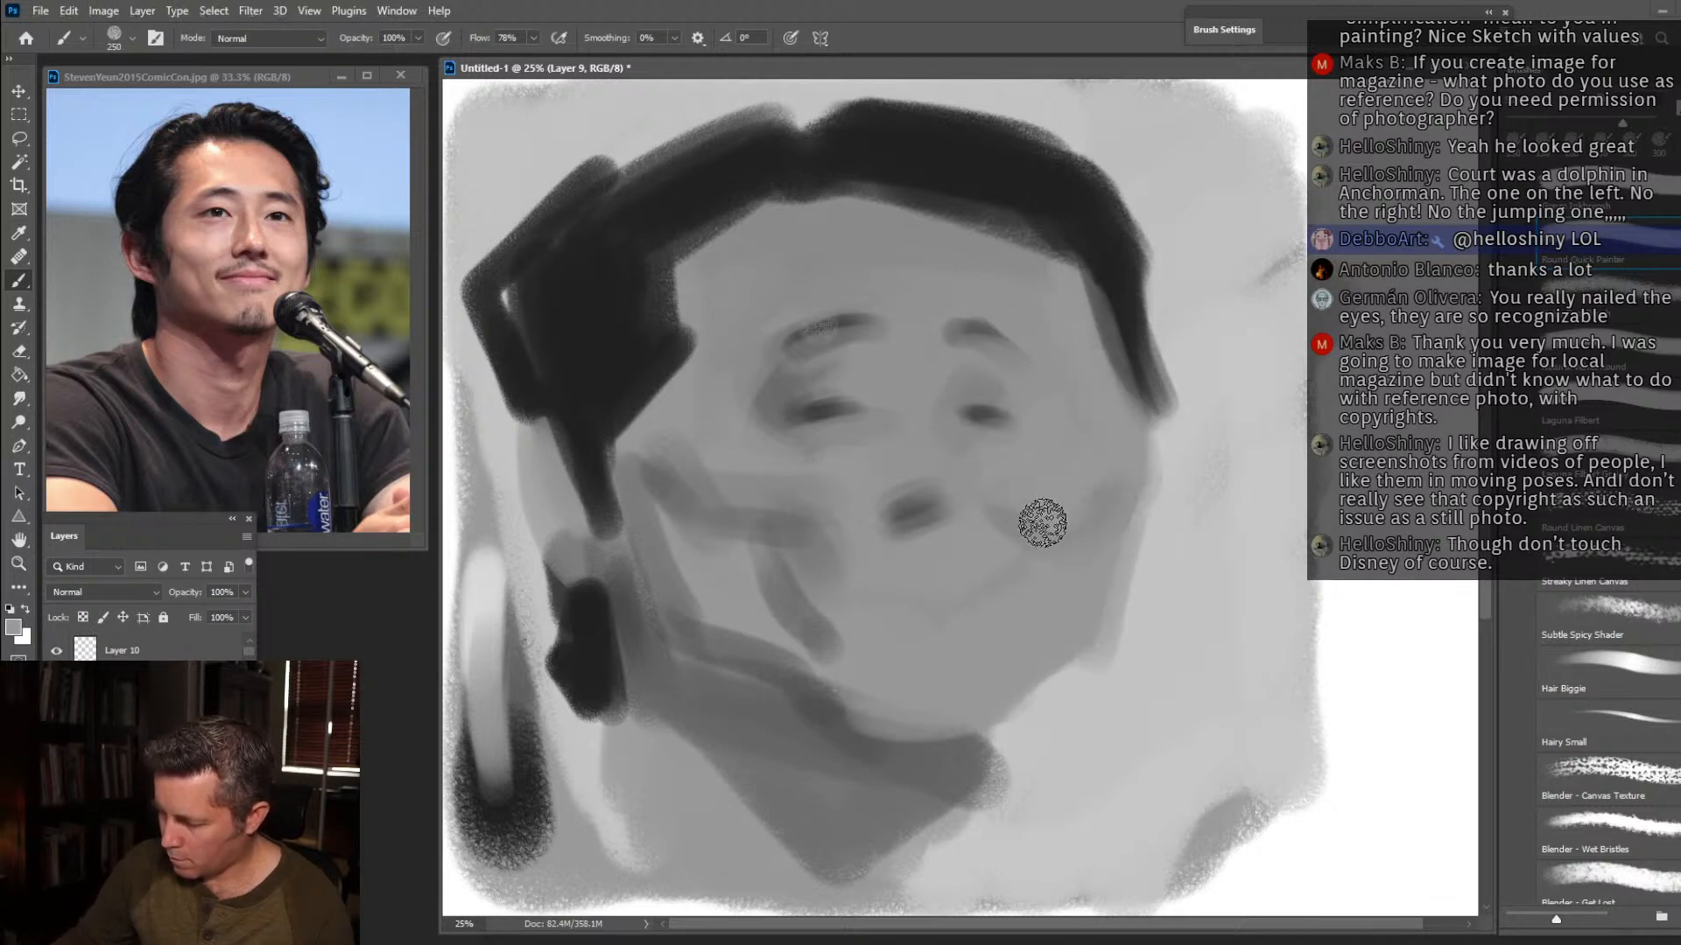
key(bracketright)
key(bracketright)
key(bracketright)
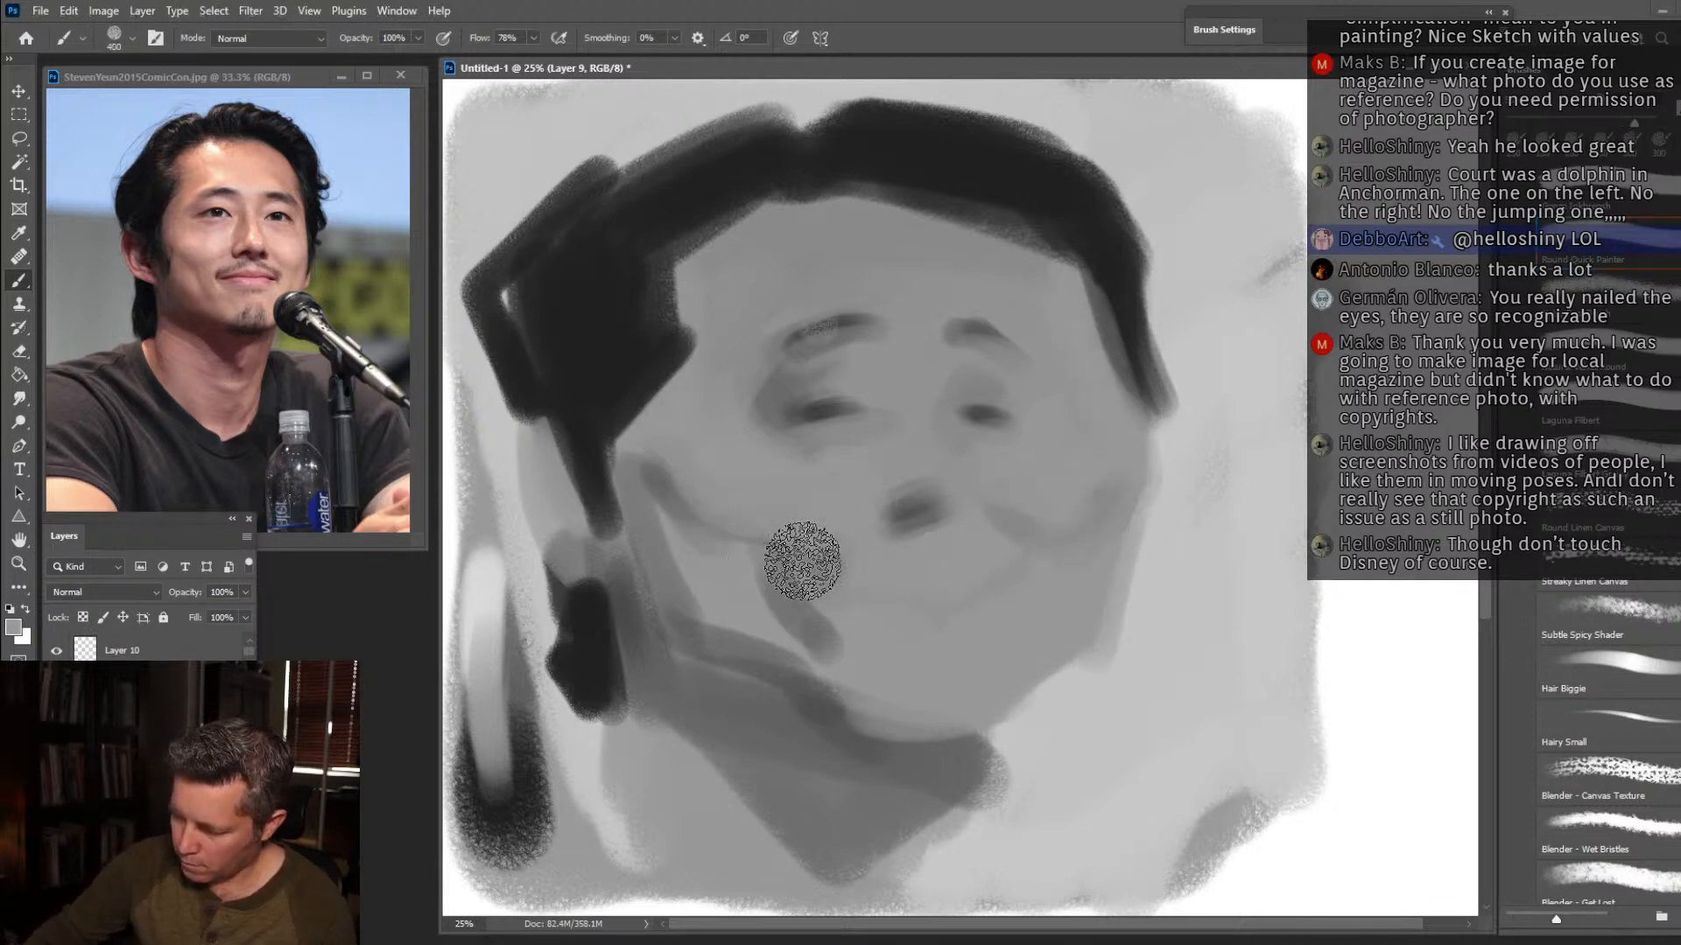
drag(744, 577, 746, 638)
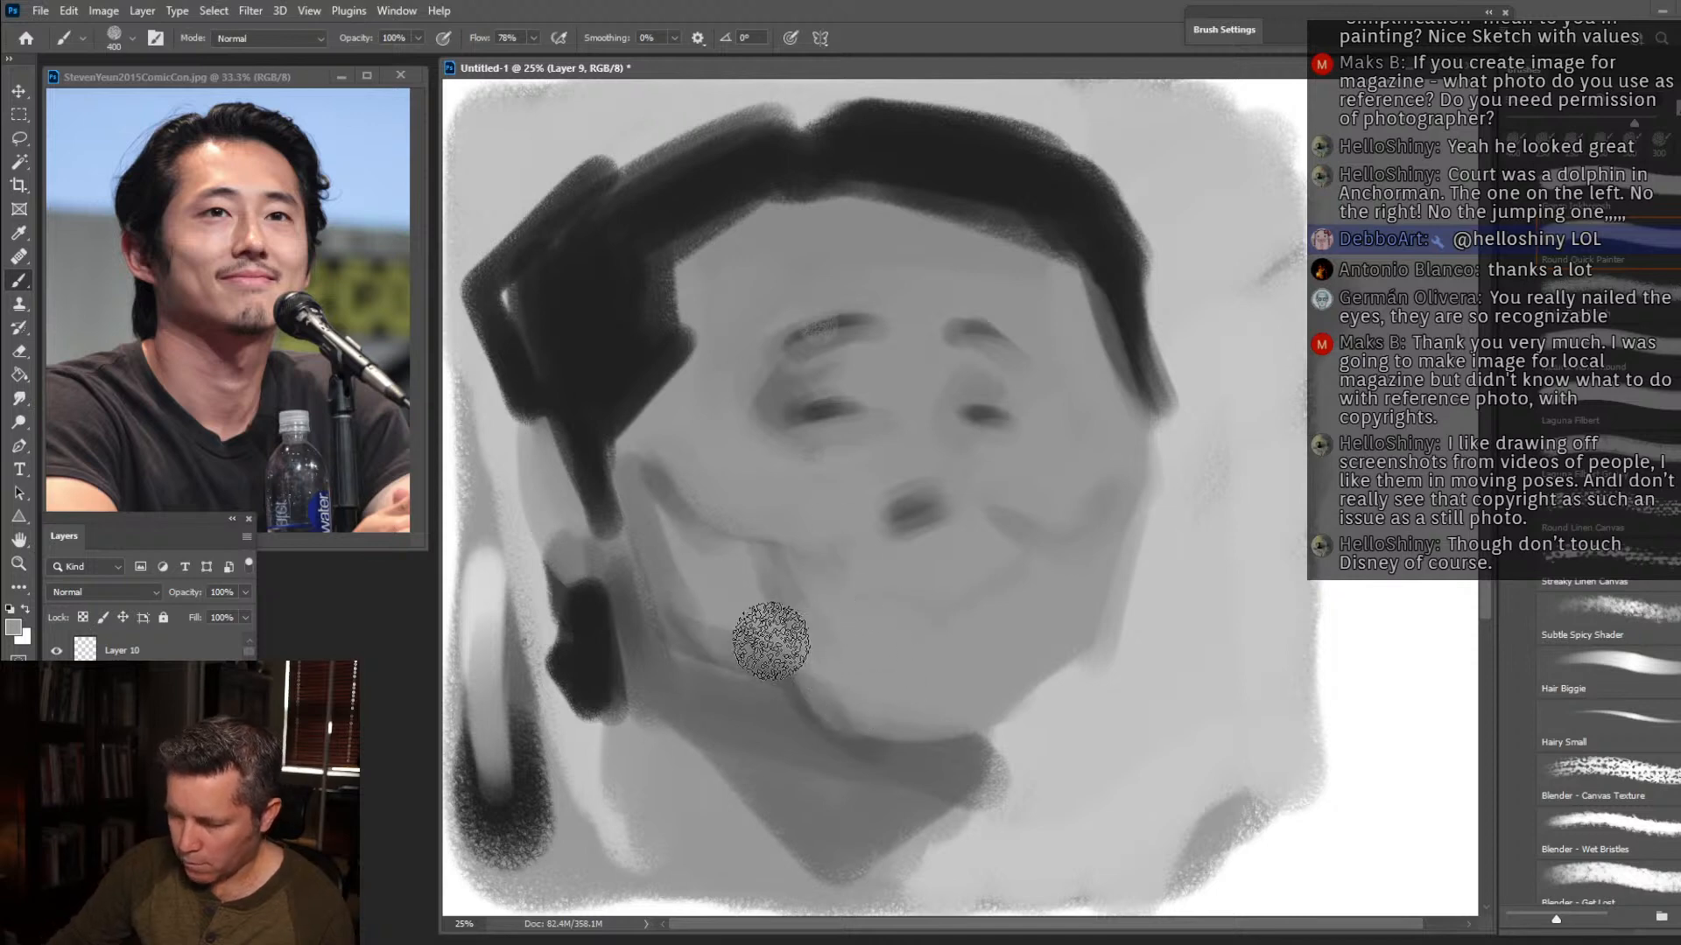
Rough in the lips, the shaded side of the nose and the far eye socket at size 200, and clean up the near brow.
key(alt)
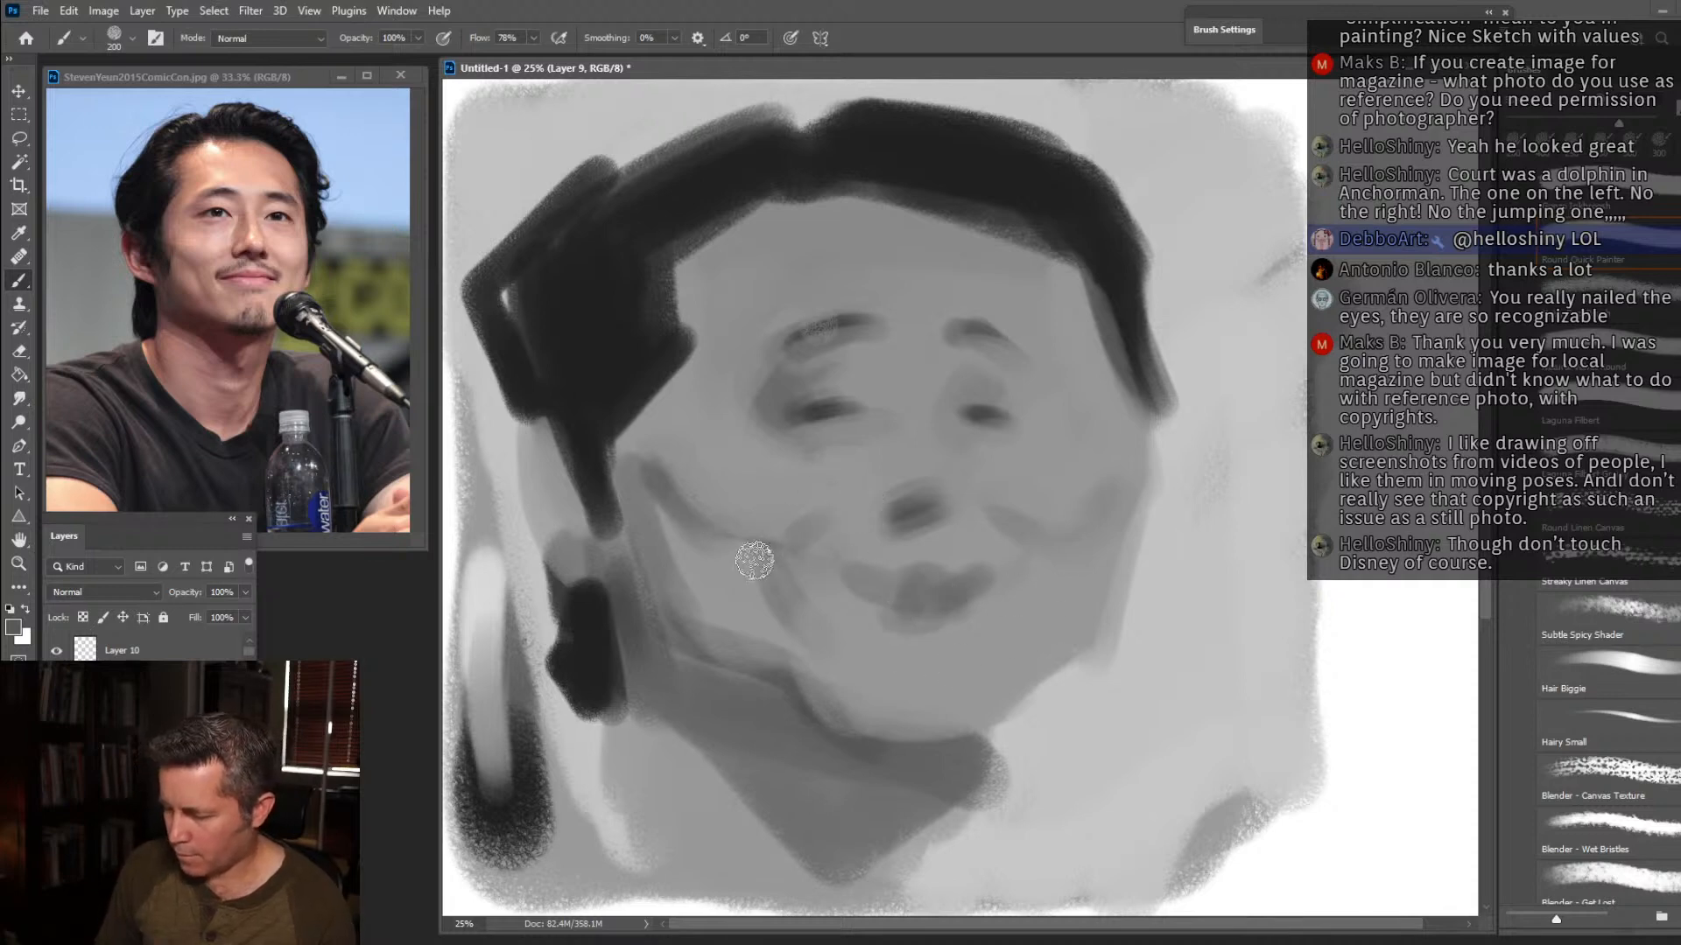
mouse_move(895, 434)
mouse_down()
mouse_move(881, 391)
mouse_move(939, 411)
mouse_up()
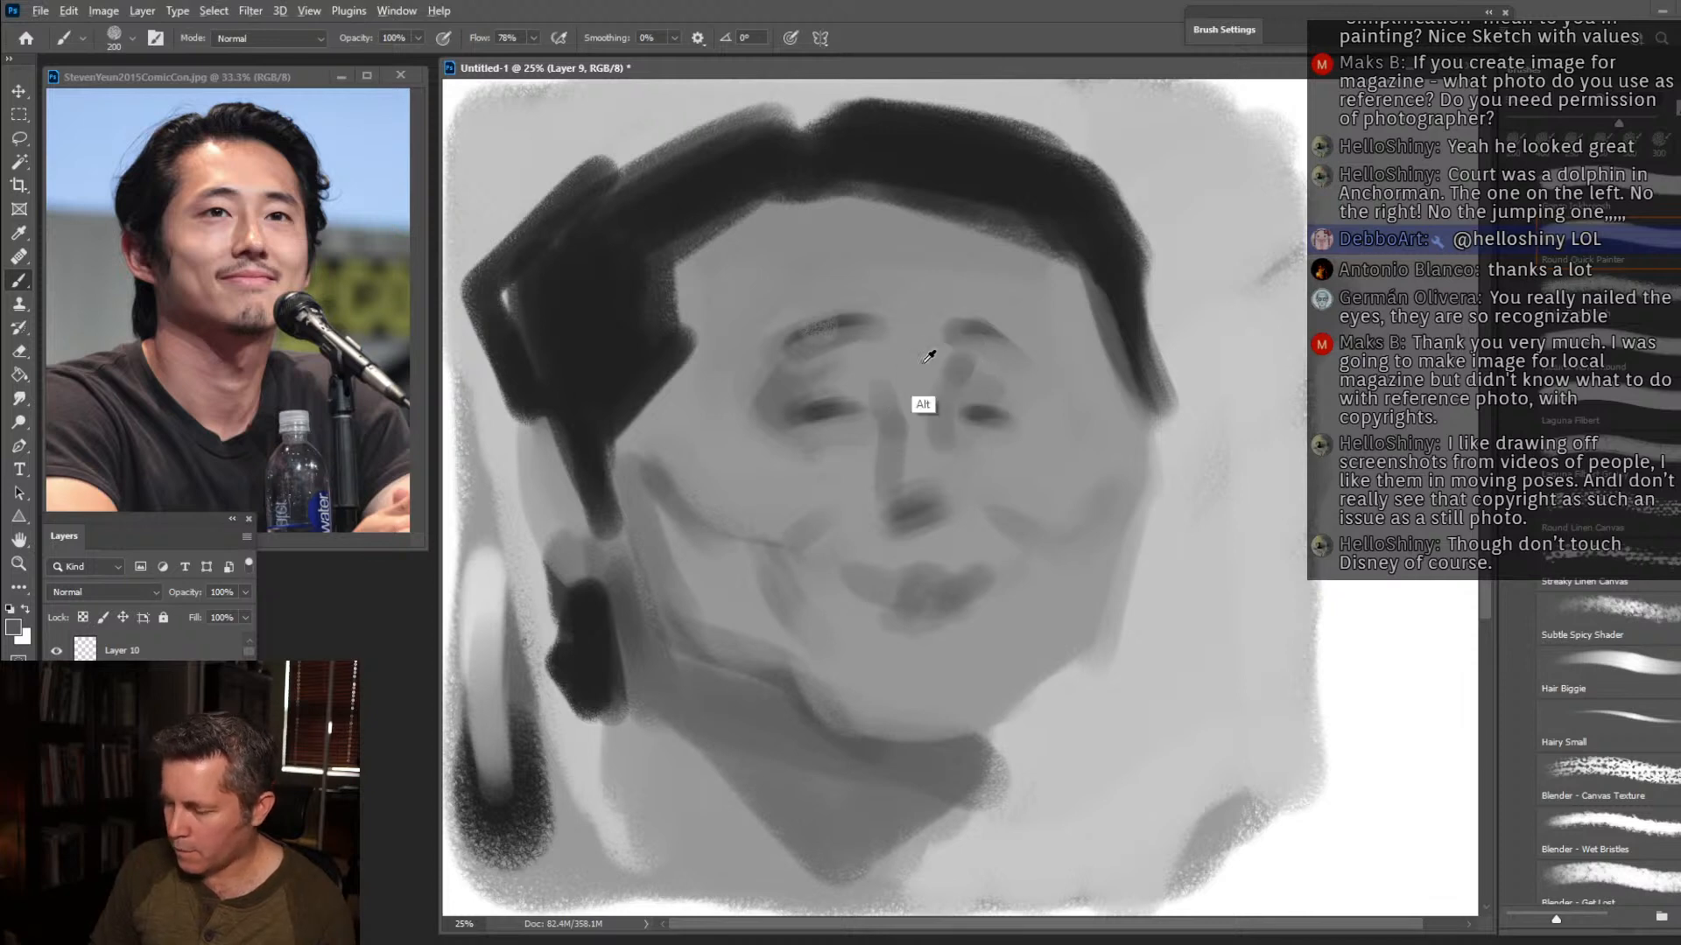
alt+click(891, 343)
drag(871, 349, 810, 360)
Trim the hairline across the forehead with skin grey and shape the near temple's hair edge at brush size 250.
mouse_move(893, 223)
mouse_down()
mouse_move(989, 249)
mouse_move(915, 234)
mouse_move(1001, 235)
mouse_move(1037, 239)
mouse_up()
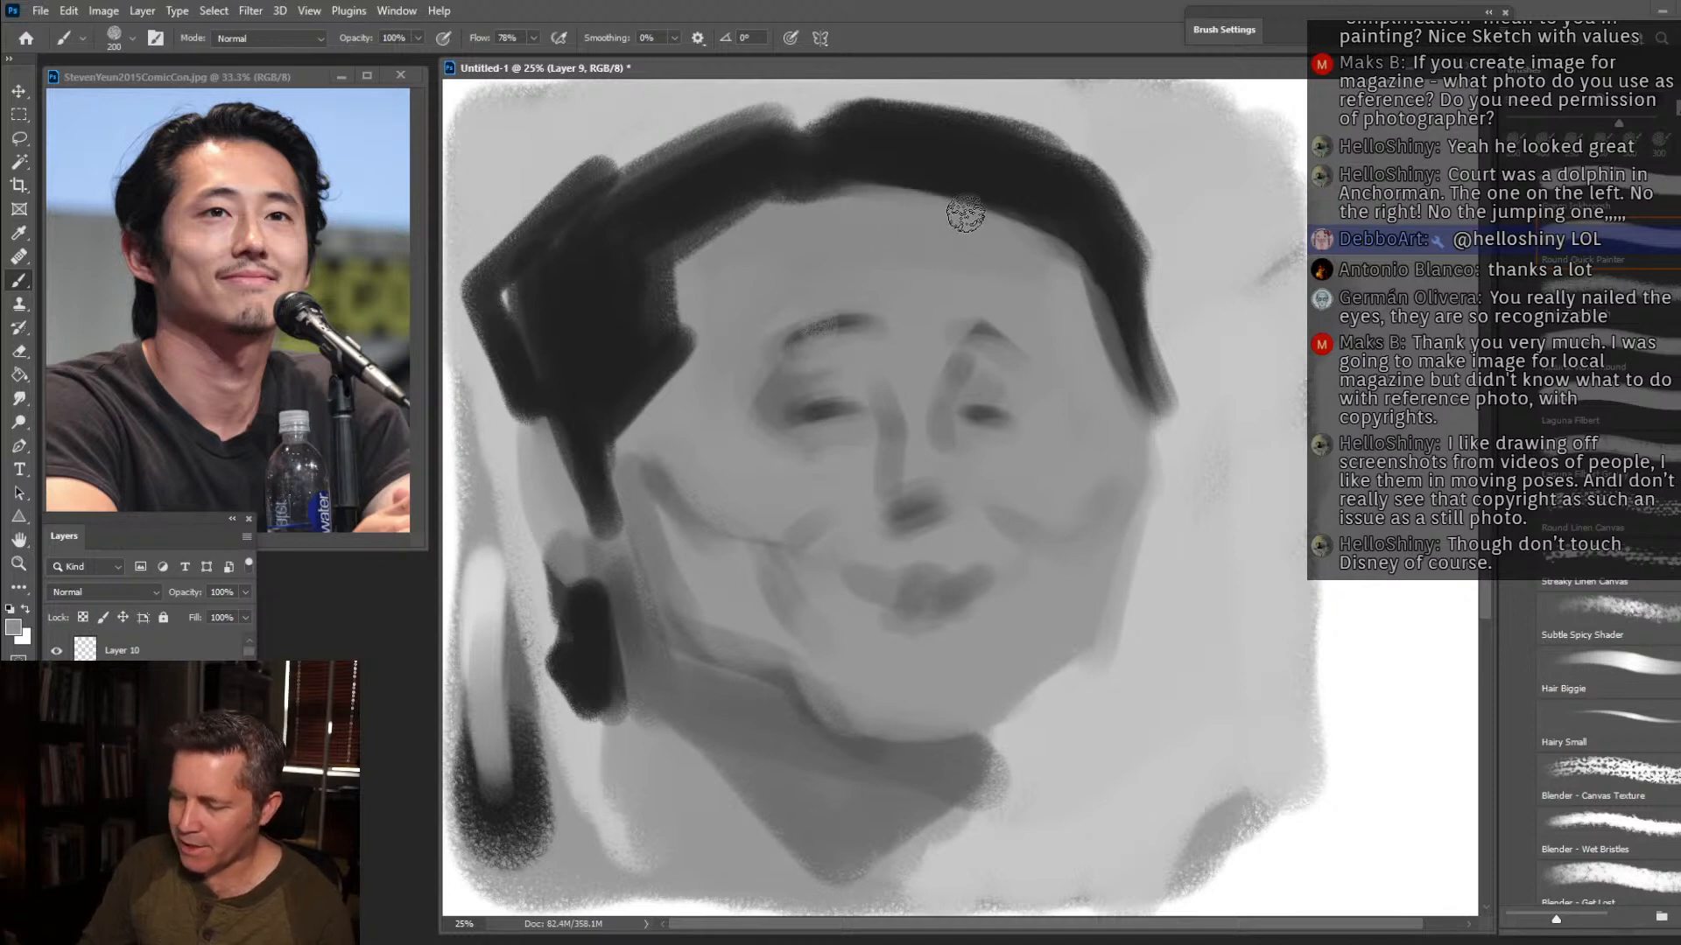
key(bracketright)
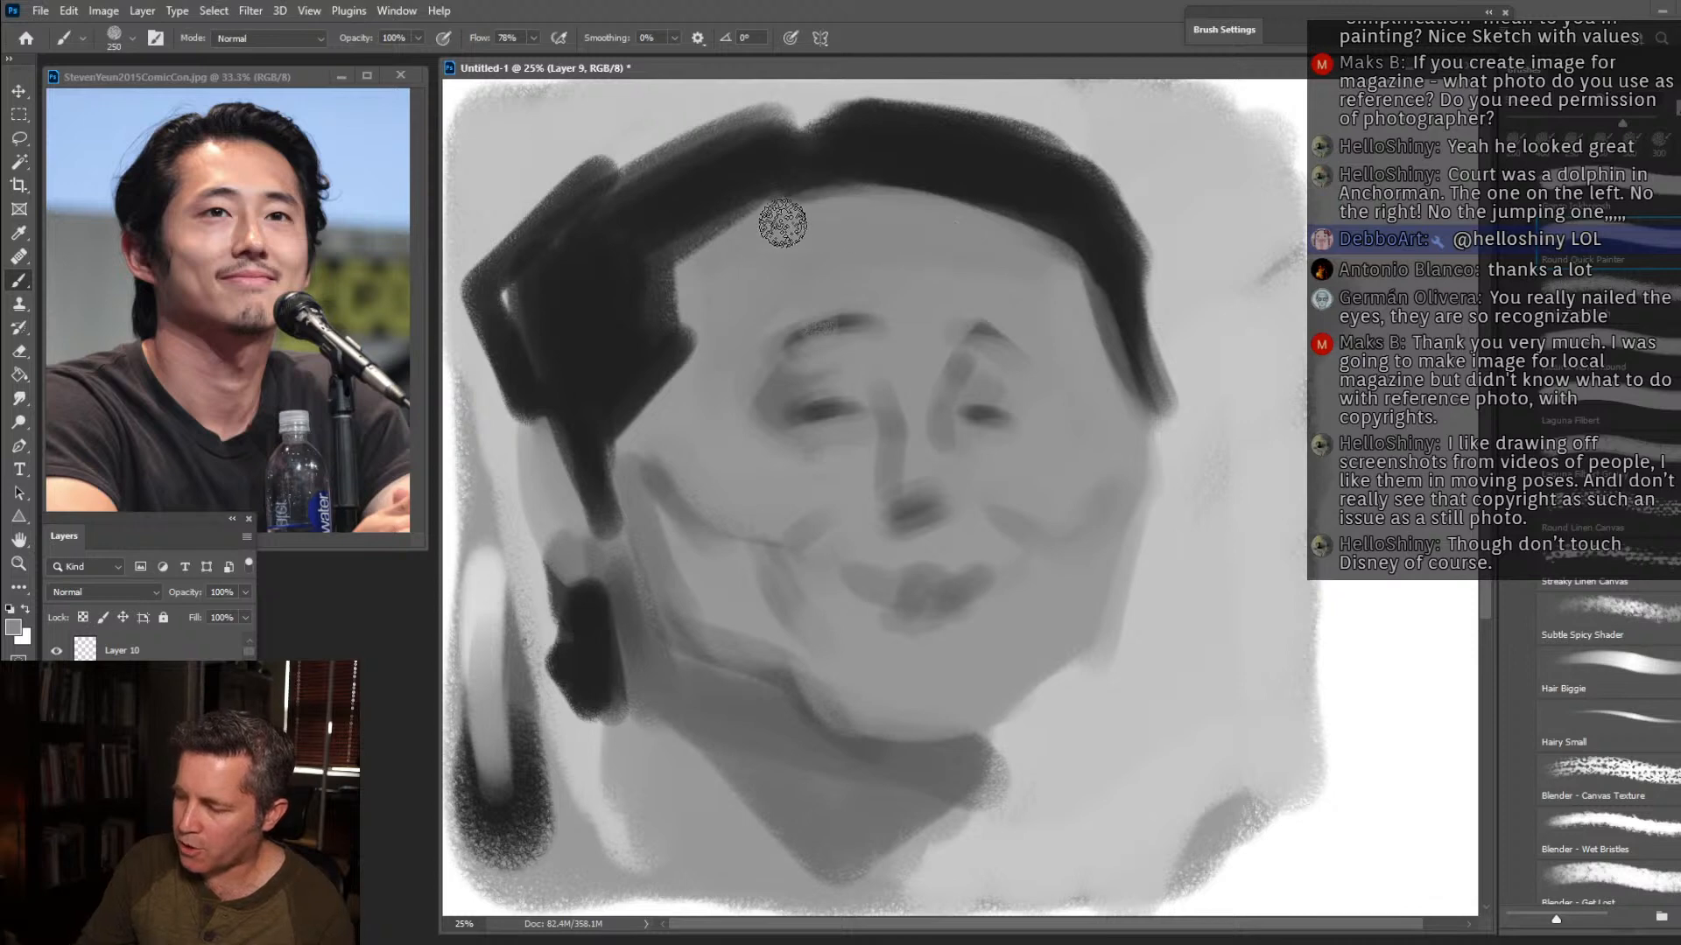
mouse_move(720, 233)
mouse_down()
mouse_move(696, 257)
mouse_move(798, 203)
mouse_move(736, 223)
mouse_move(646, 287)
mouse_move(769, 222)
mouse_move(670, 345)
mouse_move(755, 291)
mouse_move(657, 364)
mouse_move(692, 351)
mouse_move(772, 449)
mouse_move(667, 368)
mouse_up()
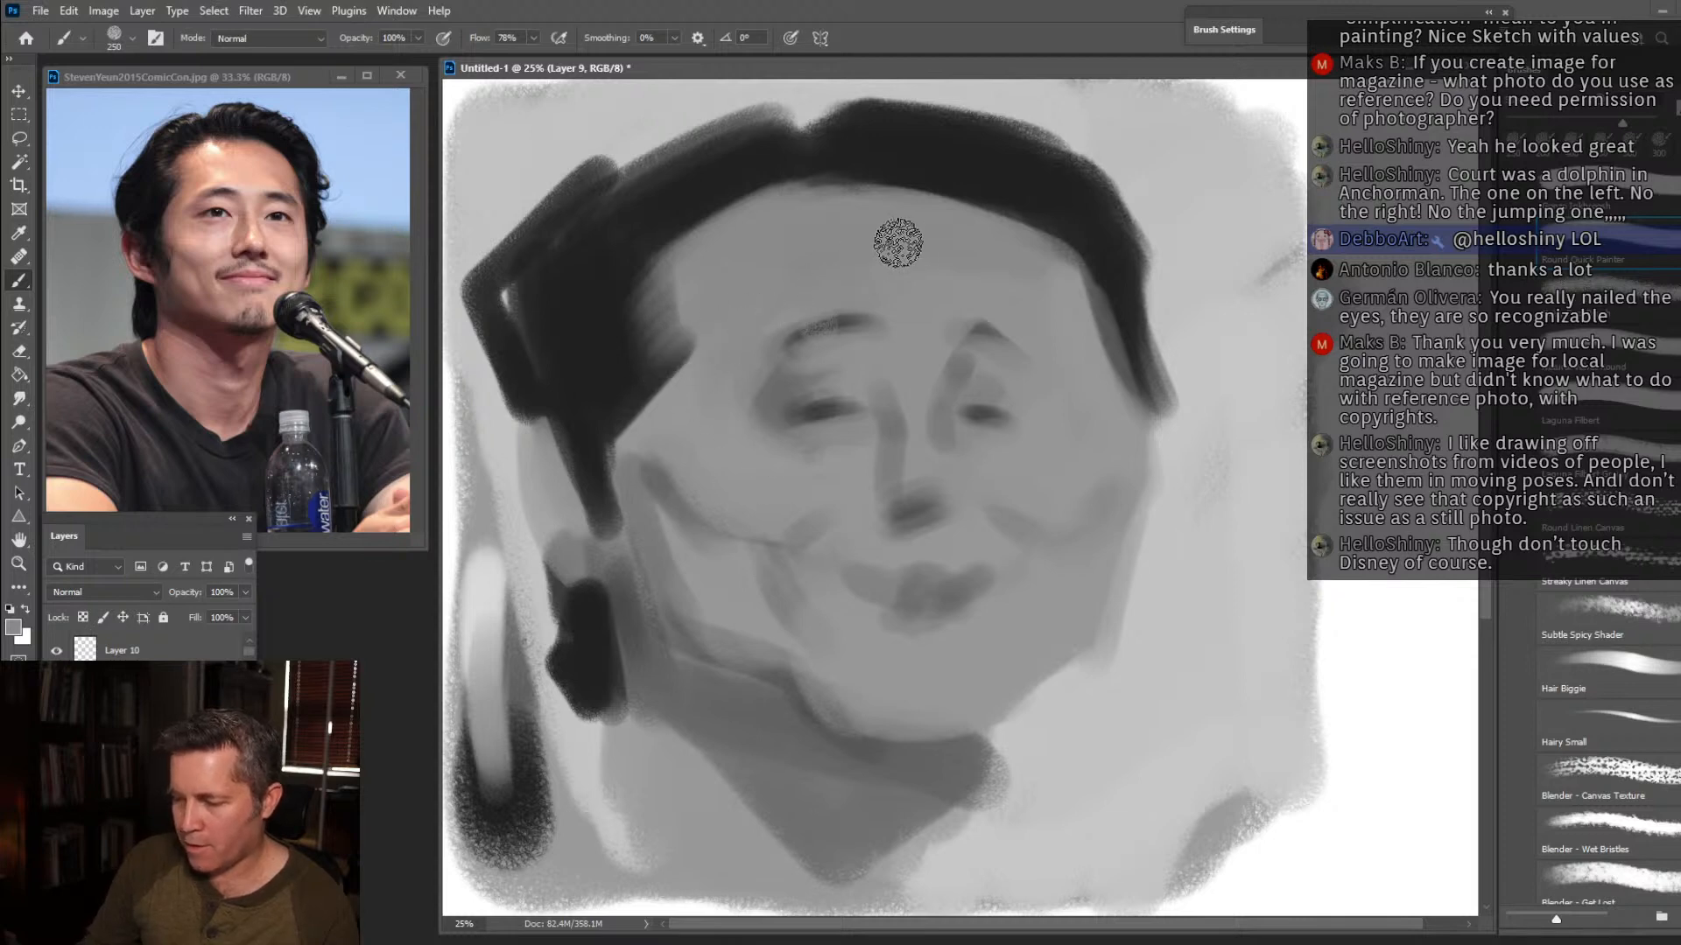
Paint background grey over the outer hair, near ear and nape to slim the head, and trim the far edge of the neck.
mouse_move(570, 173)
mouse_down()
mouse_move(463, 282)
mouse_move(476, 243)
mouse_move(479, 322)
mouse_move(543, 463)
mouse_move(527, 312)
mouse_move(547, 426)
mouse_up()
alt+click(559, 319)
alt+click(521, 507)
mouse_move(529, 555)
mouse_down()
mouse_move(481, 412)
mouse_move(512, 483)
mouse_up()
alt+click(595, 552)
key(bracketleft)
mouse_move(585, 559)
mouse_down()
mouse_move(537, 481)
mouse_move(545, 455)
mouse_move(555, 586)
mouse_move(519, 501)
mouse_move(543, 678)
mouse_move(541, 634)
mouse_move(571, 724)
mouse_move(580, 687)
mouse_move(606, 731)
mouse_move(594, 718)
mouse_move(604, 814)
mouse_up()
mouse_move(1005, 777)
mouse_down()
mouse_move(987, 819)
mouse_move(994, 759)
mouse_up()
Shade the near mouth corner and rough in the chin beard and moustache, using near-black at size 125 for the hair.
alt+click(931, 681)
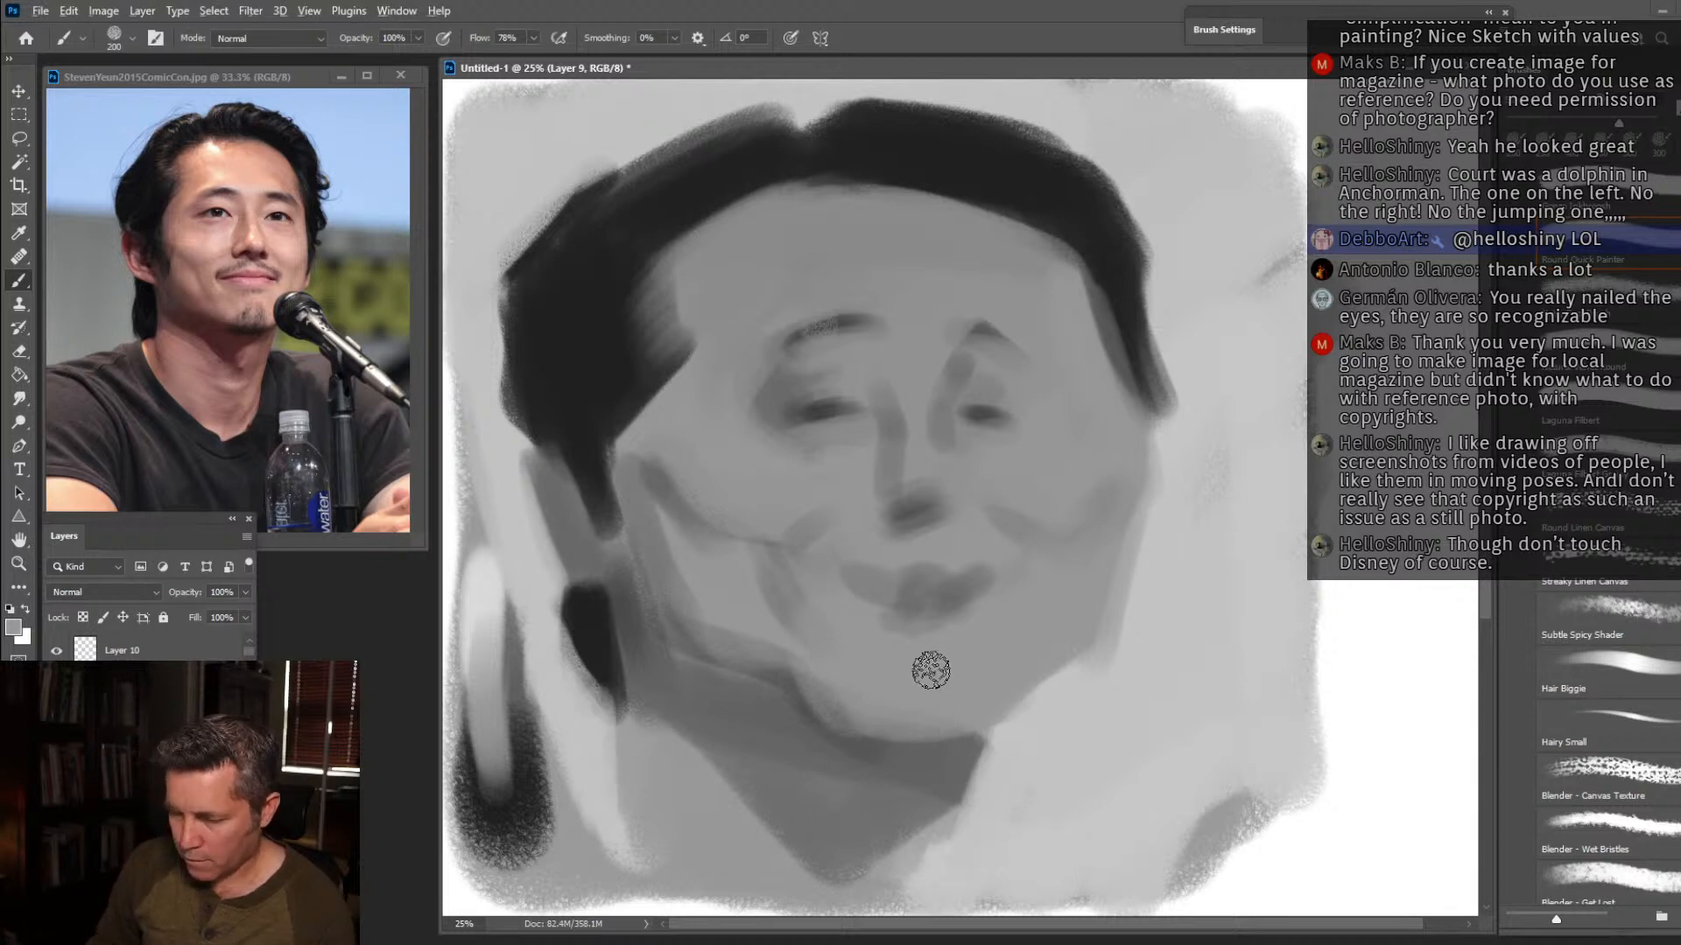
mouse_move(915, 593)
mouse_down()
mouse_move(872, 576)
mouse_move(868, 611)
mouse_move(840, 570)
mouse_move(892, 608)
mouse_move(883, 626)
mouse_move(835, 603)
mouse_up()
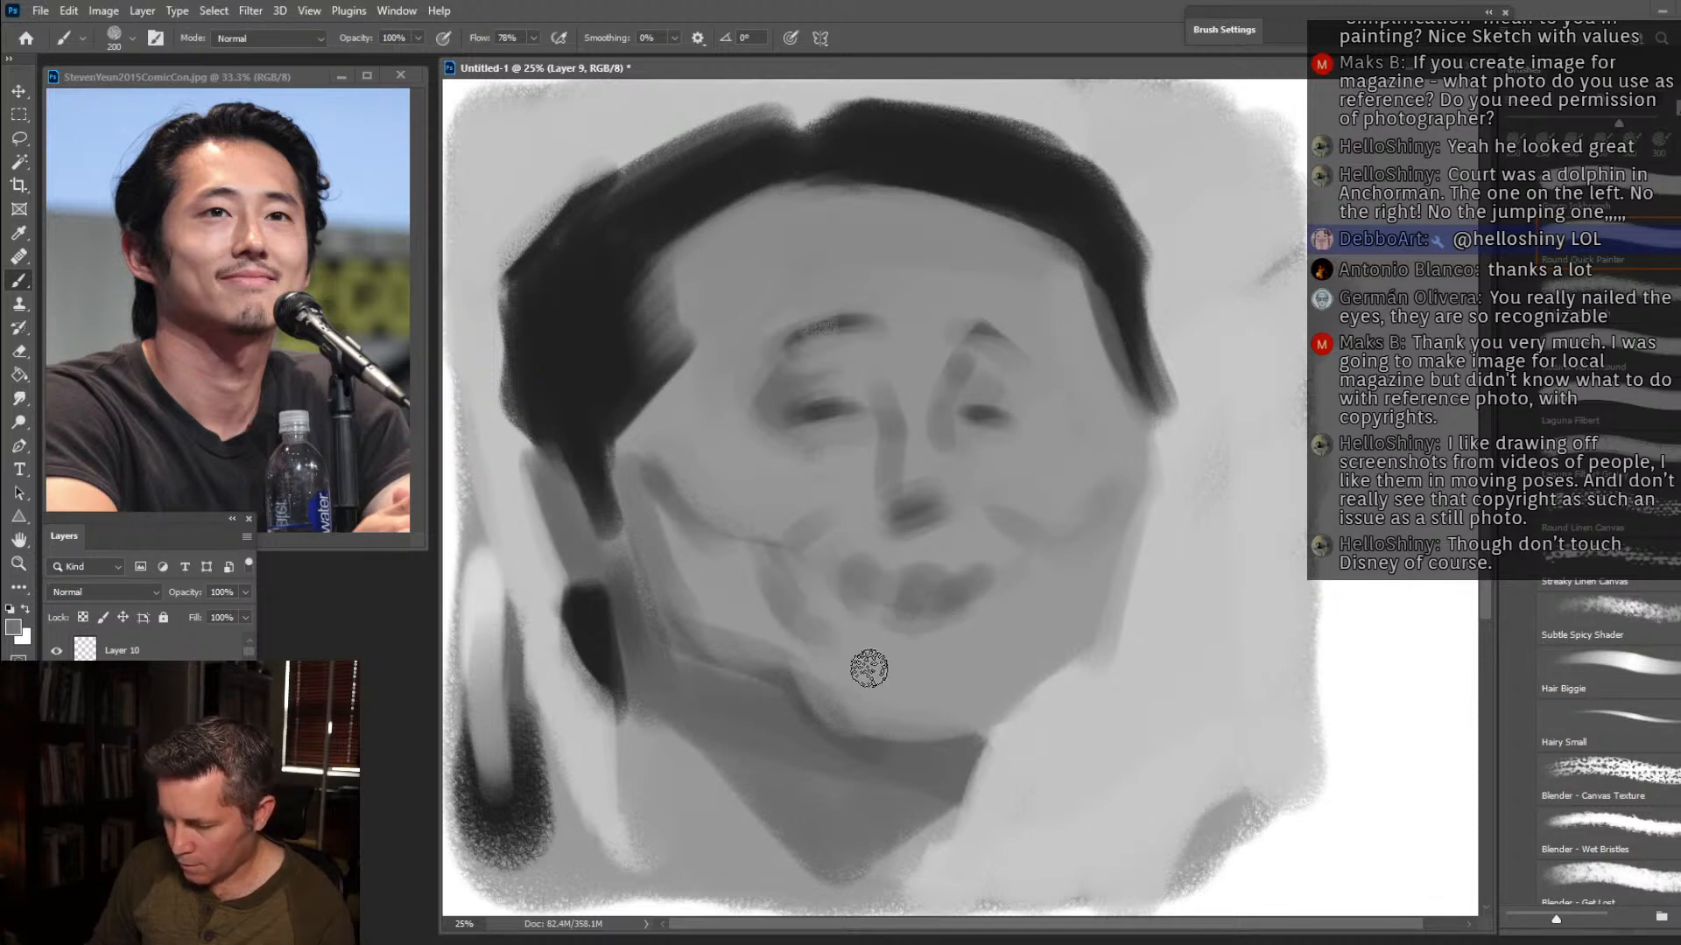
mouse_move(930, 710)
mouse_down()
mouse_move(949, 724)
mouse_move(926, 687)
mouse_up()
alt+click(584, 674)
key(bracketleft)
key(bracketleft)
key(bracketleft)
drag(840, 564, 991, 563)
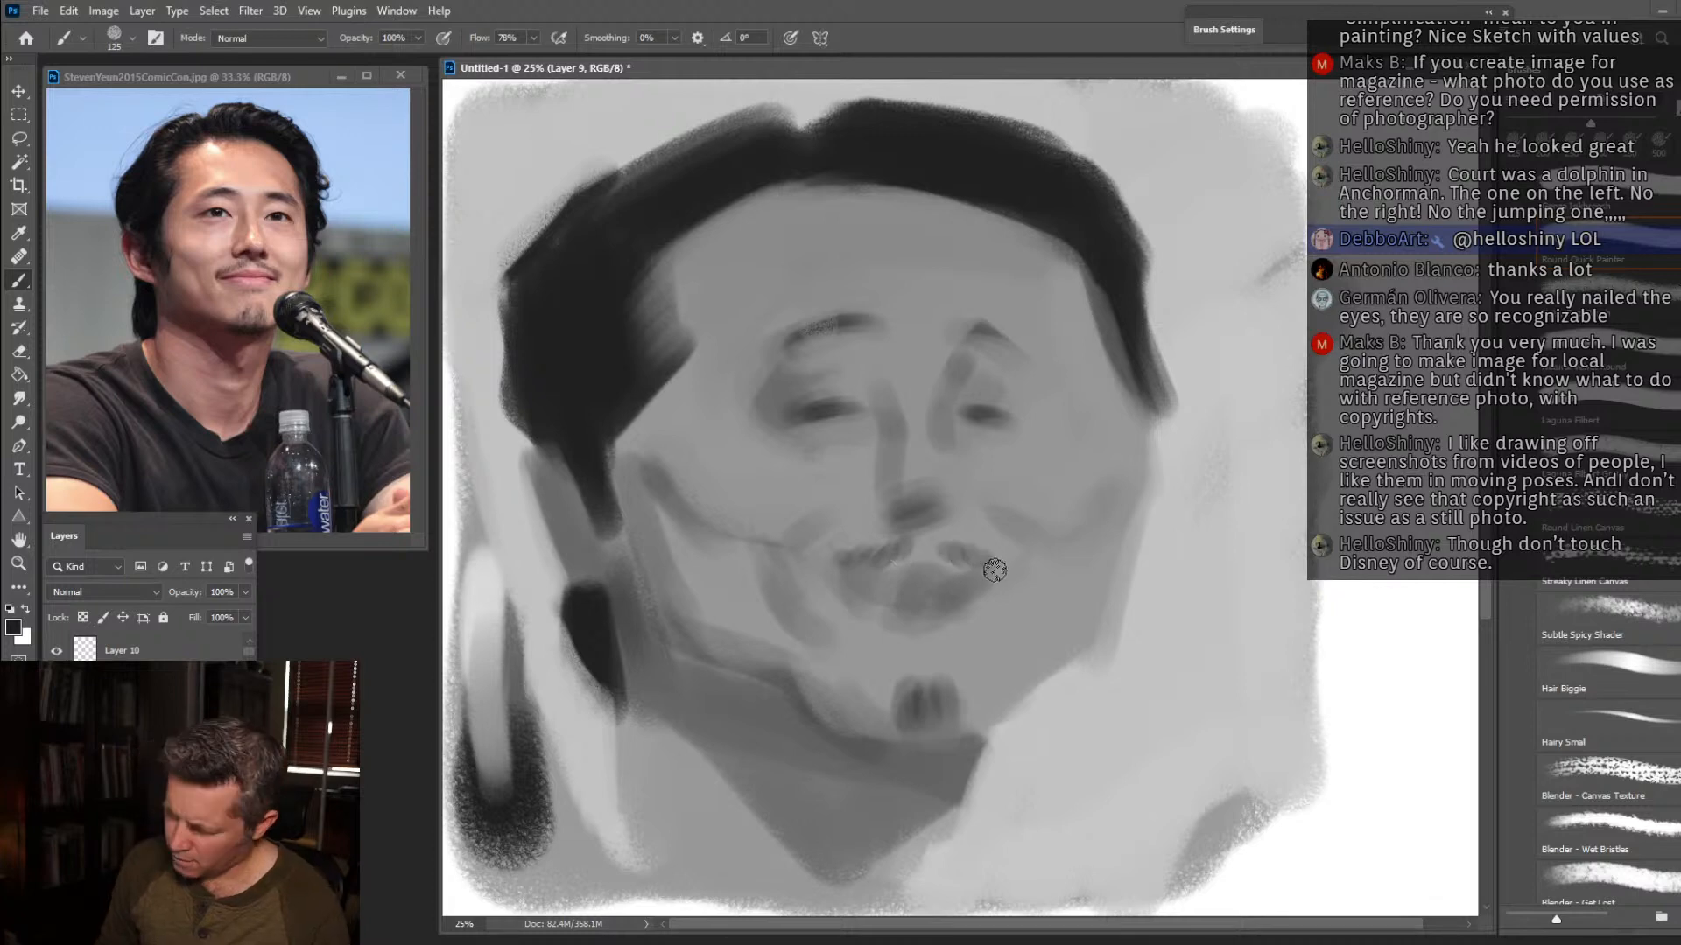
Soften the far smile fold and lower cheek with sampled grey at brush size 175.
alt+click(1066, 546)
key(bracketright)
key(bracketright)
mouse_move(1066, 512)
mouse_down()
mouse_move(1018, 507)
mouse_move(1087, 516)
mouse_move(1108, 482)
mouse_move(1065, 657)
mouse_up()
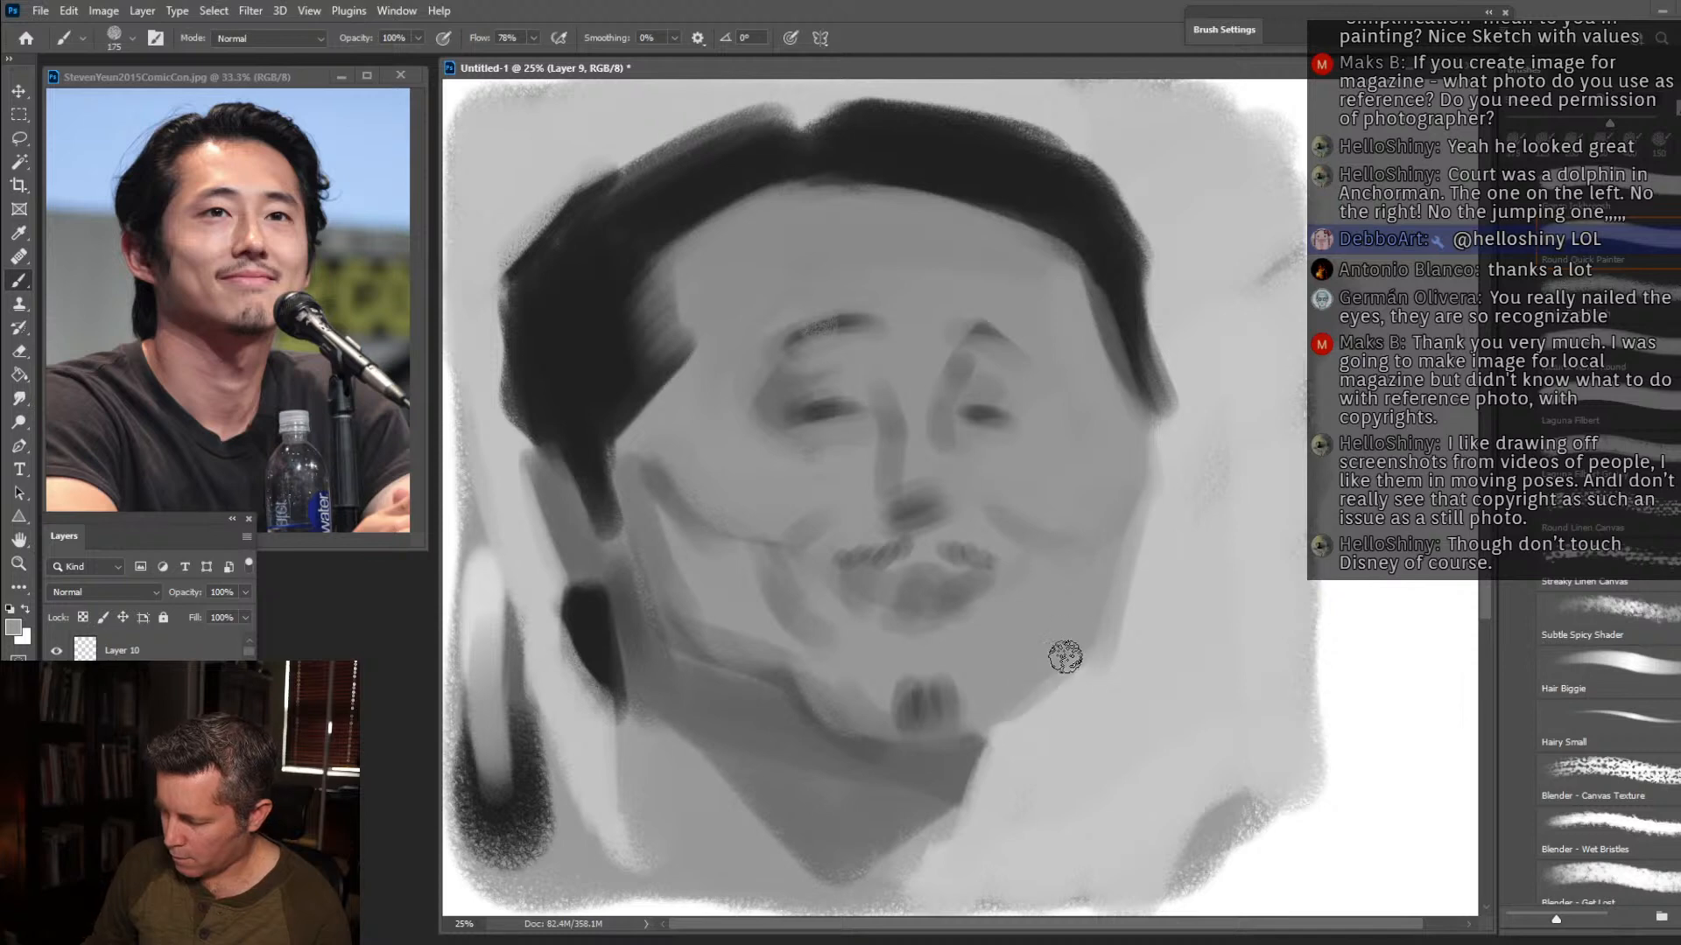
Paint a dark grey shadow beneath the jaw from the near ear to the chin at brush size 300.
key(bracketright)
key(bracketright)
key(bracketright)
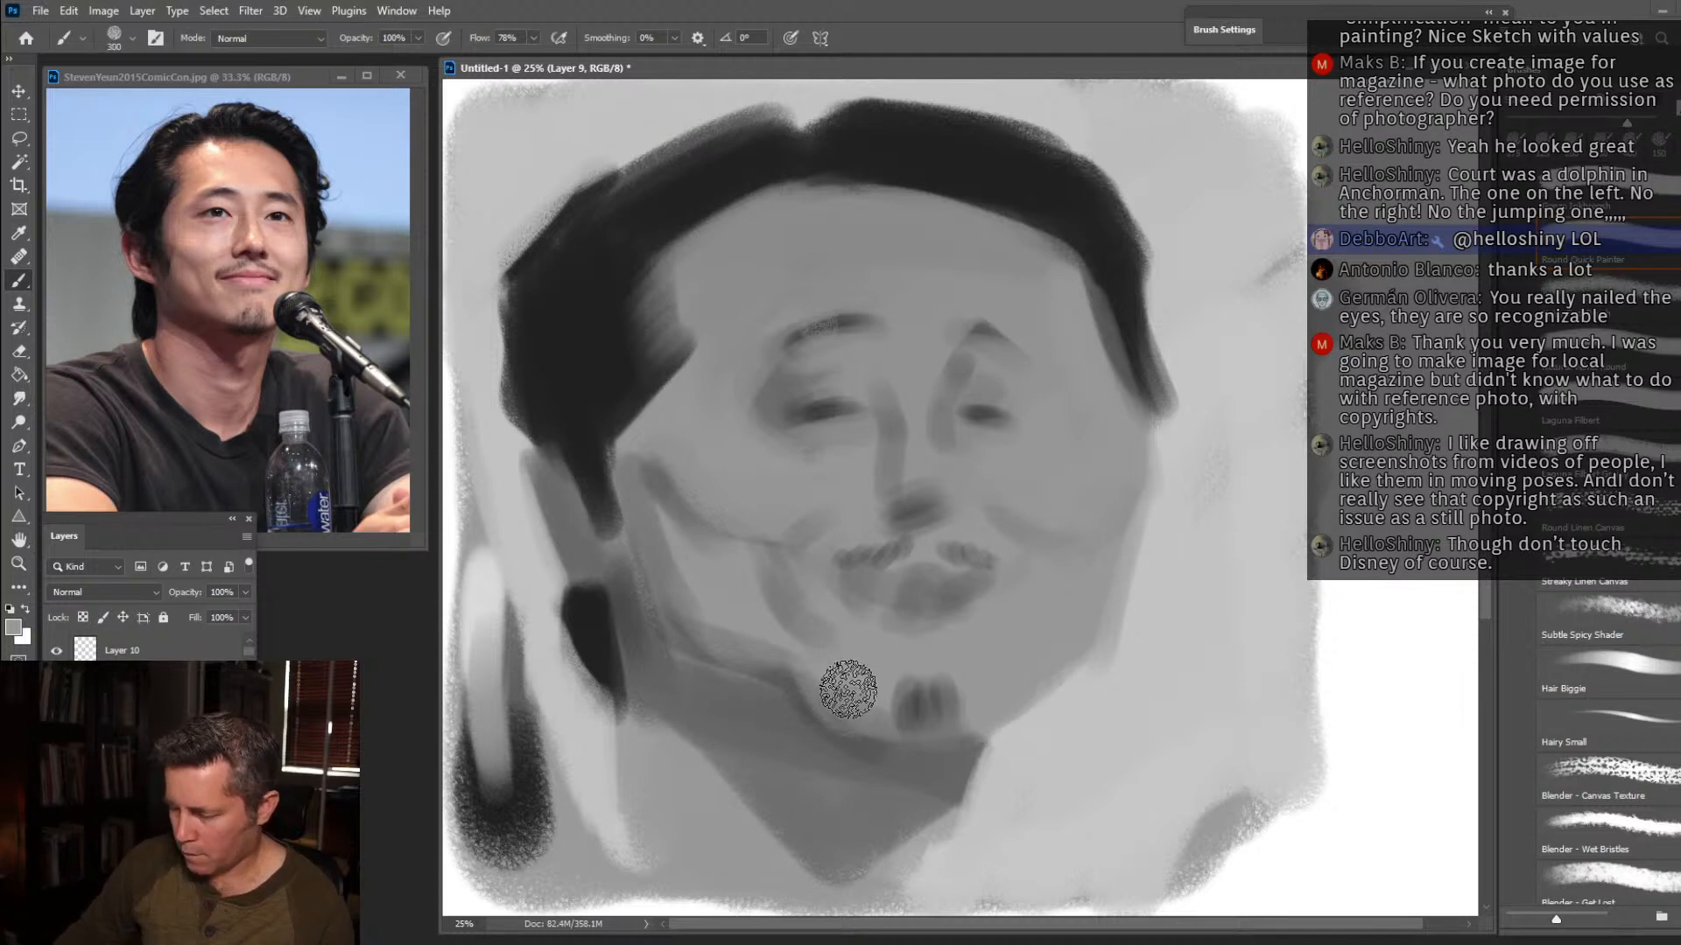
alt+click(623, 610)
mouse_move(646, 608)
mouse_down()
mouse_move(605, 537)
mouse_move(652, 669)
mouse_move(745, 692)
mouse_move(688, 660)
mouse_move(794, 729)
mouse_move(756, 688)
mouse_move(725, 681)
mouse_move(796, 756)
mouse_move(802, 729)
mouse_move(878, 778)
mouse_move(873, 701)
mouse_move(899, 781)
mouse_move(908, 759)
mouse_move(972, 762)
mouse_up()
Define the nostrils and underside of the nose at brush size 100.
key(bracketleft)
key(bracketleft)
key(bracketleft)
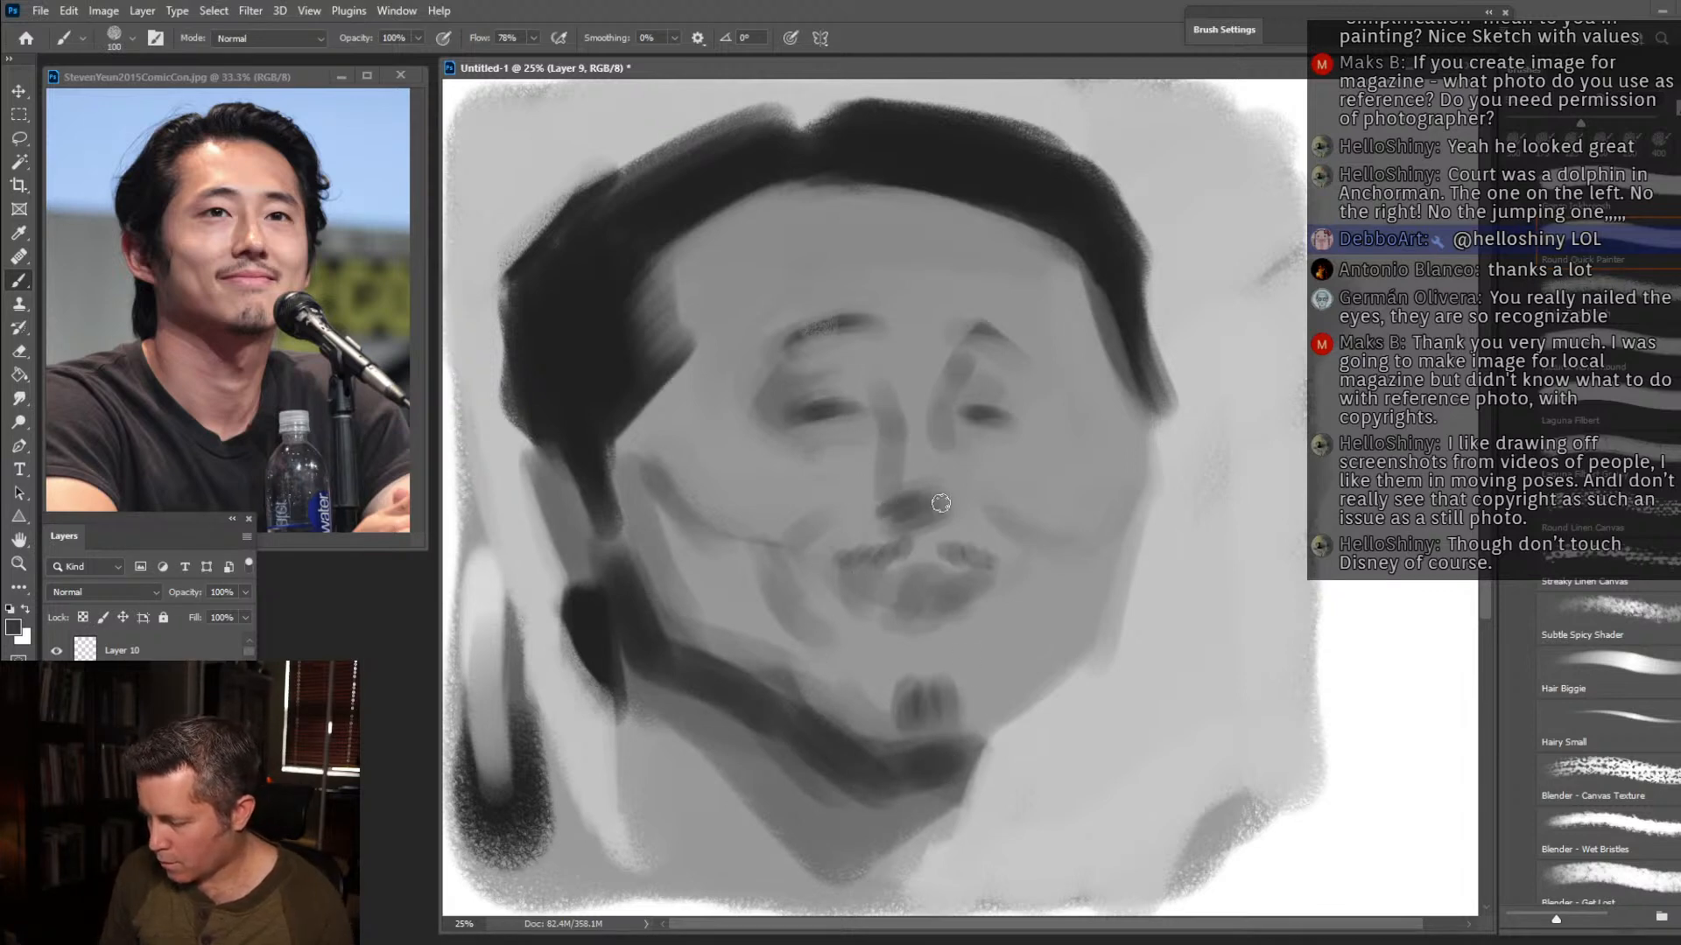
alt+click(941, 580)
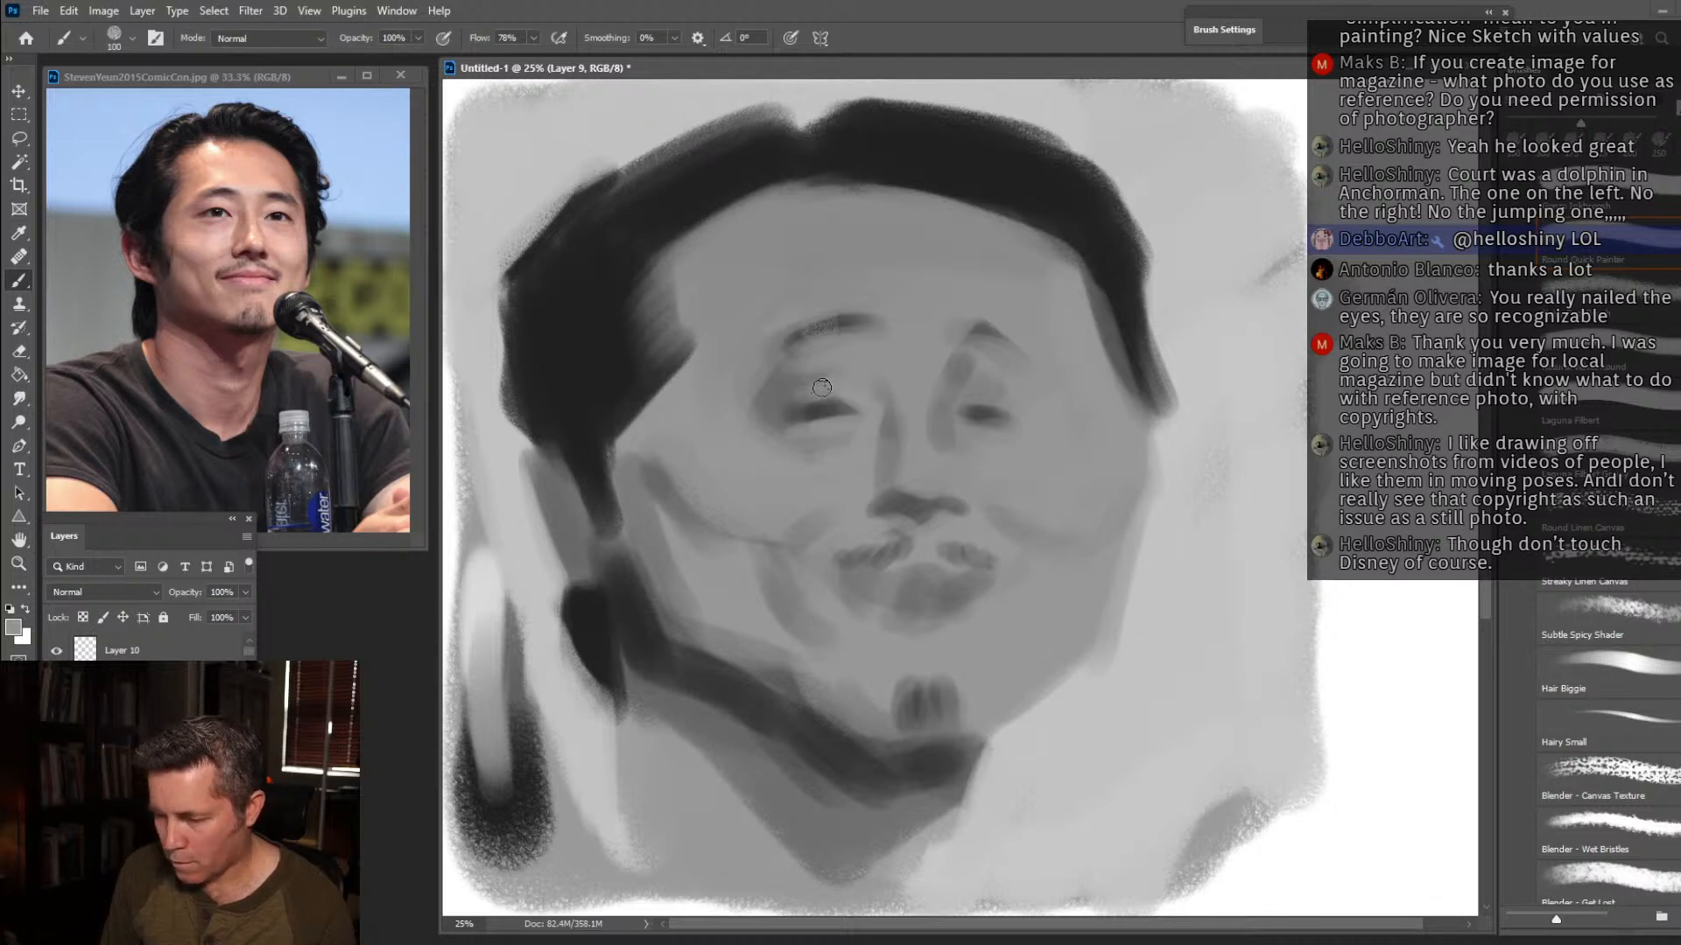
Shade the outer socket of the near eye at brush size 175 and soften the inner brow area.
alt+click(788, 380)
key(bracketright)
key(bracketright)
key(bracketright)
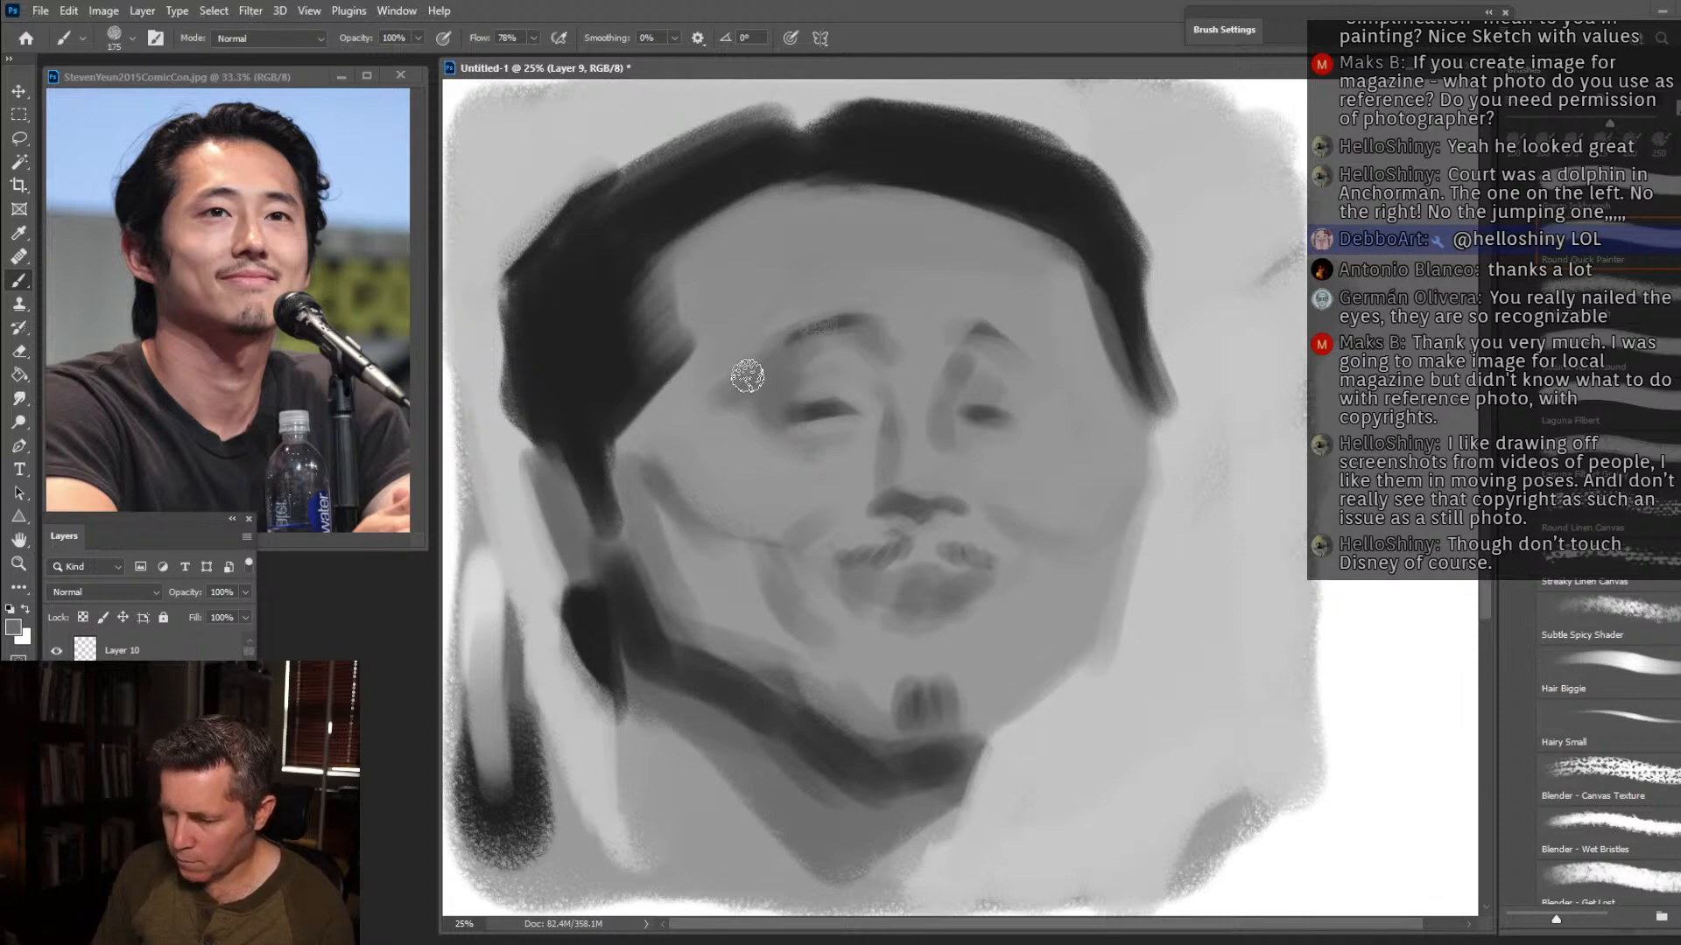
alt+click(930, 339)
mouse_move(875, 319)
mouse_down()
mouse_move(884, 347)
mouse_move(888, 329)
mouse_up()
Refine both eyes with a size 80 brush and darken both eyebrows in near-black.
key(bracketleft)
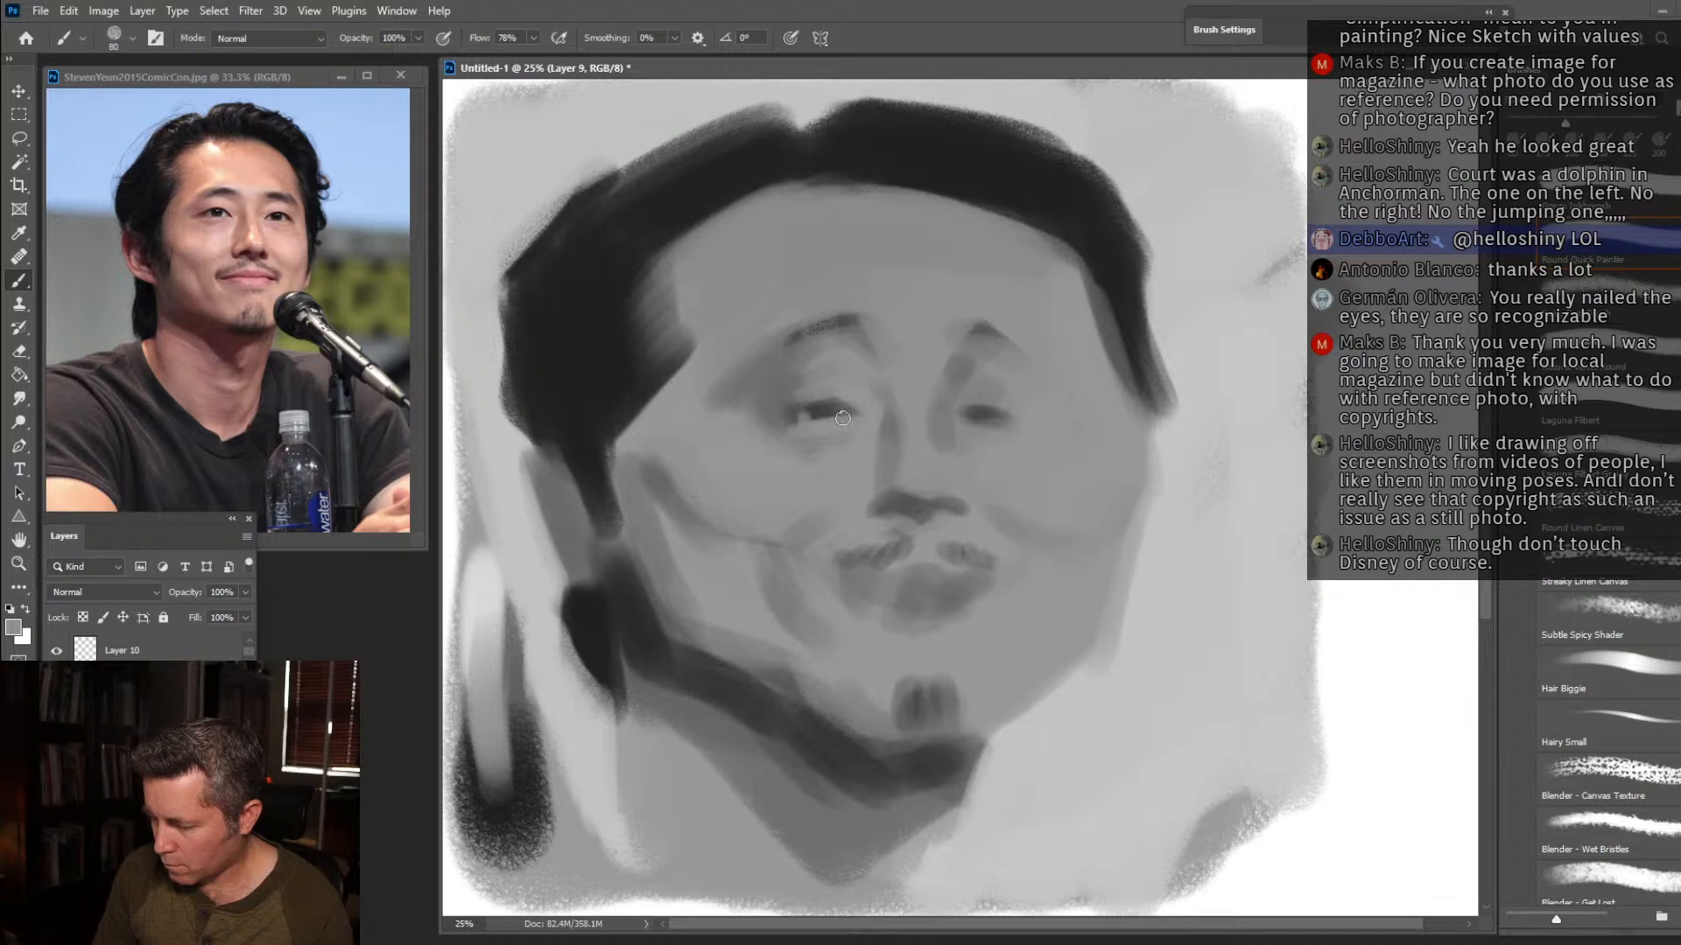
alt+click(1023, 409)
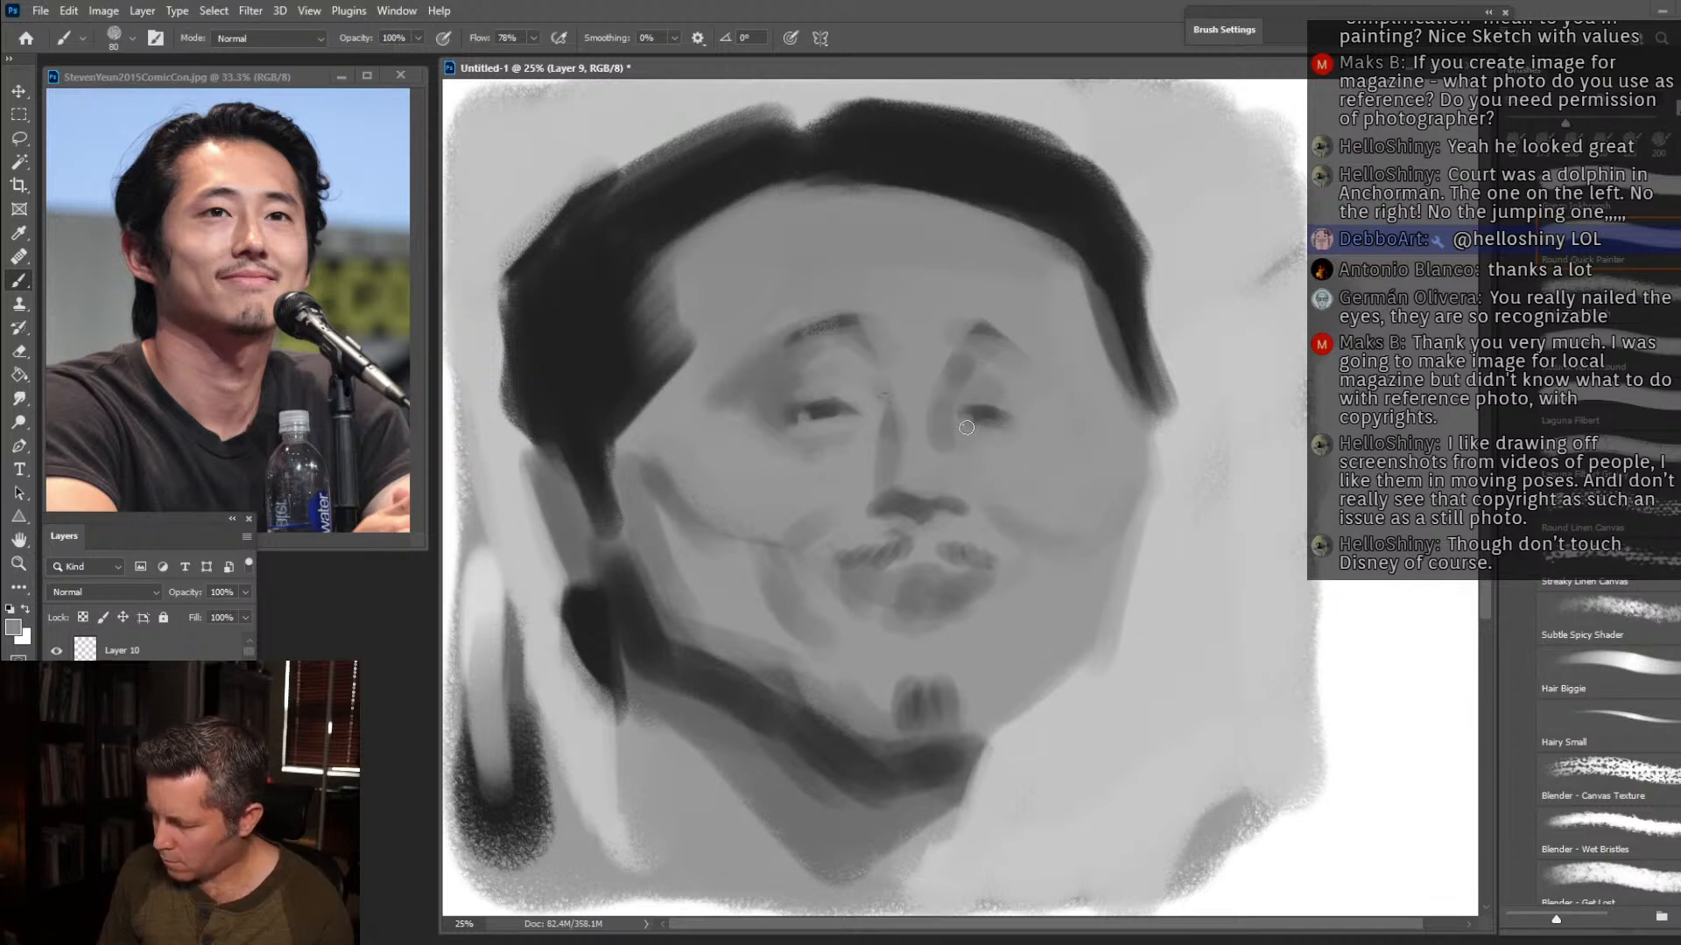
alt+click(1016, 410)
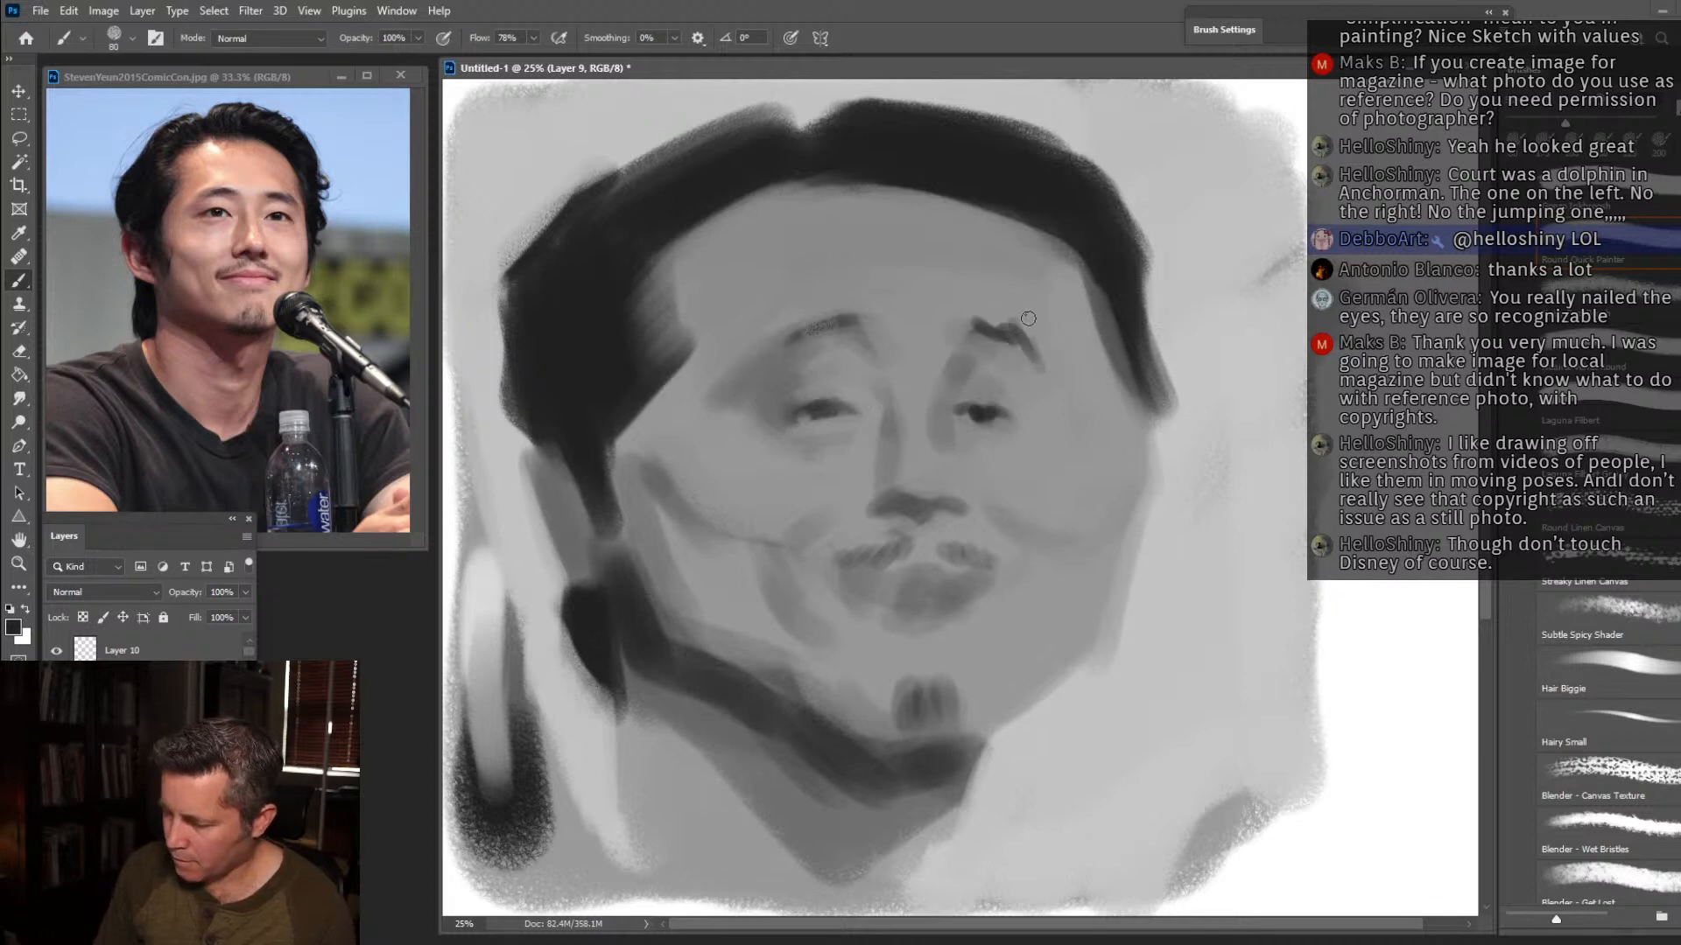
drag(809, 323, 770, 351)
Sharpen the near temple hairline and sideburn, and darken the hair edge above the ear in near-black.
alt+click(735, 298)
mouse_move(667, 387)
mouse_down()
mouse_move(707, 335)
mouse_move(631, 435)
mouse_move(688, 348)
mouse_up()
mouse_move(650, 403)
mouse_down()
mouse_move(624, 423)
mouse_move(619, 514)
mouse_up()
alt+click(606, 454)
mouse_move(605, 443)
mouse_down()
mouse_move(613, 502)
mouse_move(546, 439)
mouse_up()
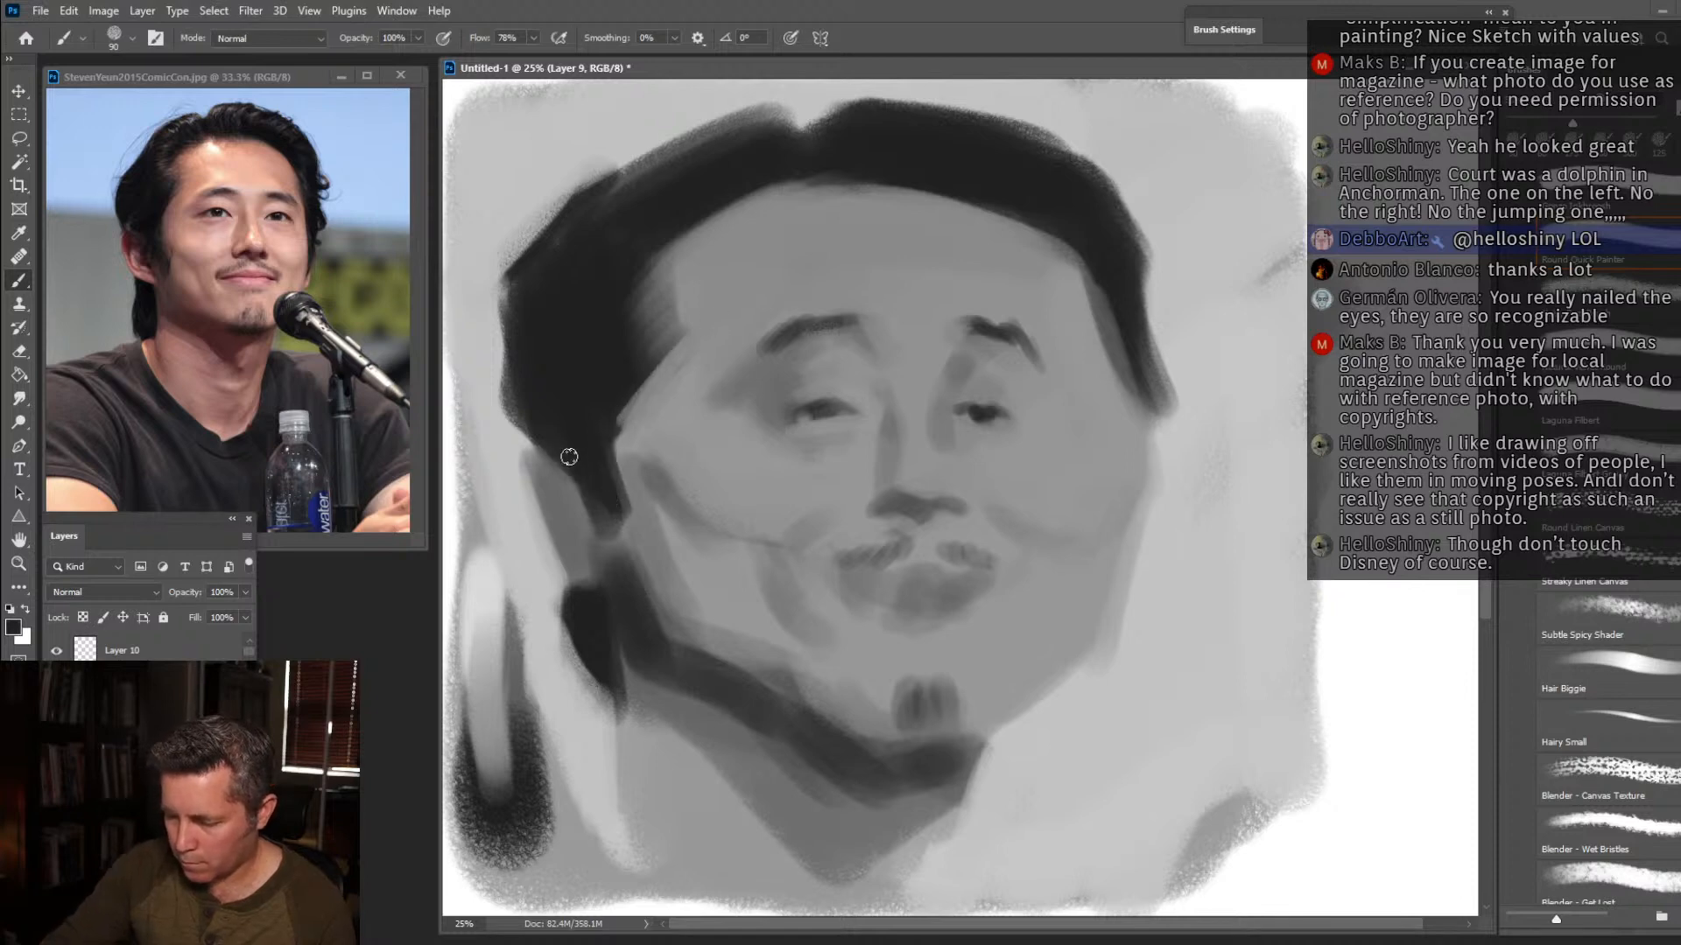
Shape the near ear and earlobe, and fill in the dark hair just below it at size 90.
alt+click(544, 507)
alt+click(592, 587)
drag(573, 570, 590, 599)
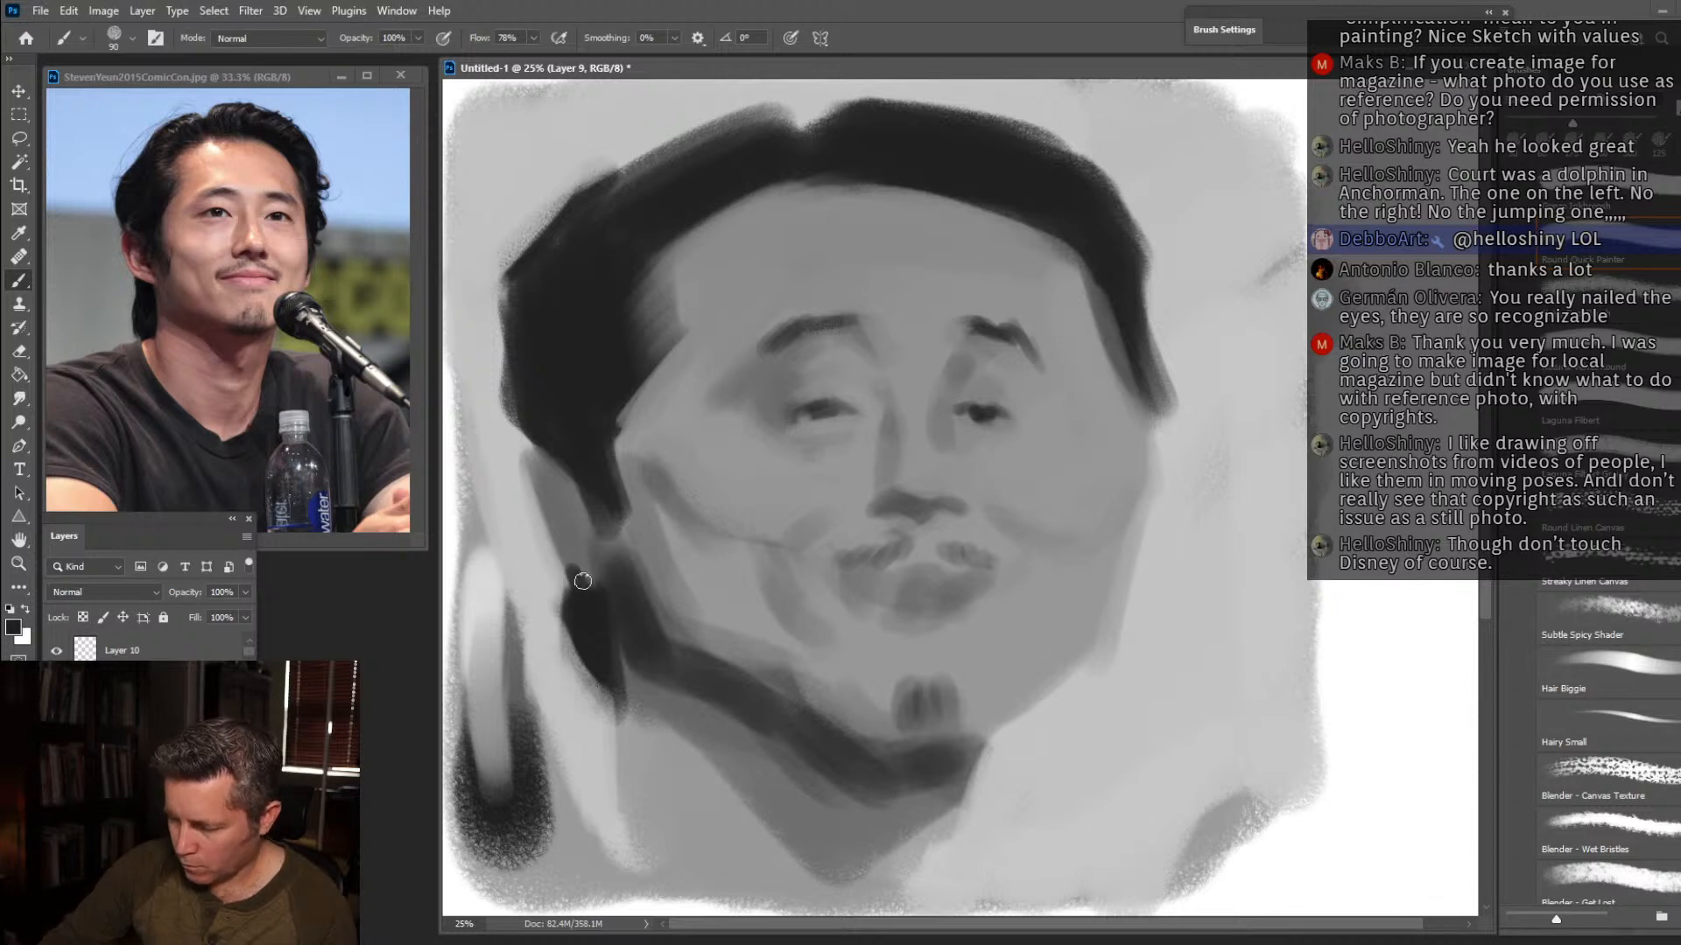
drag(560, 529, 578, 488)
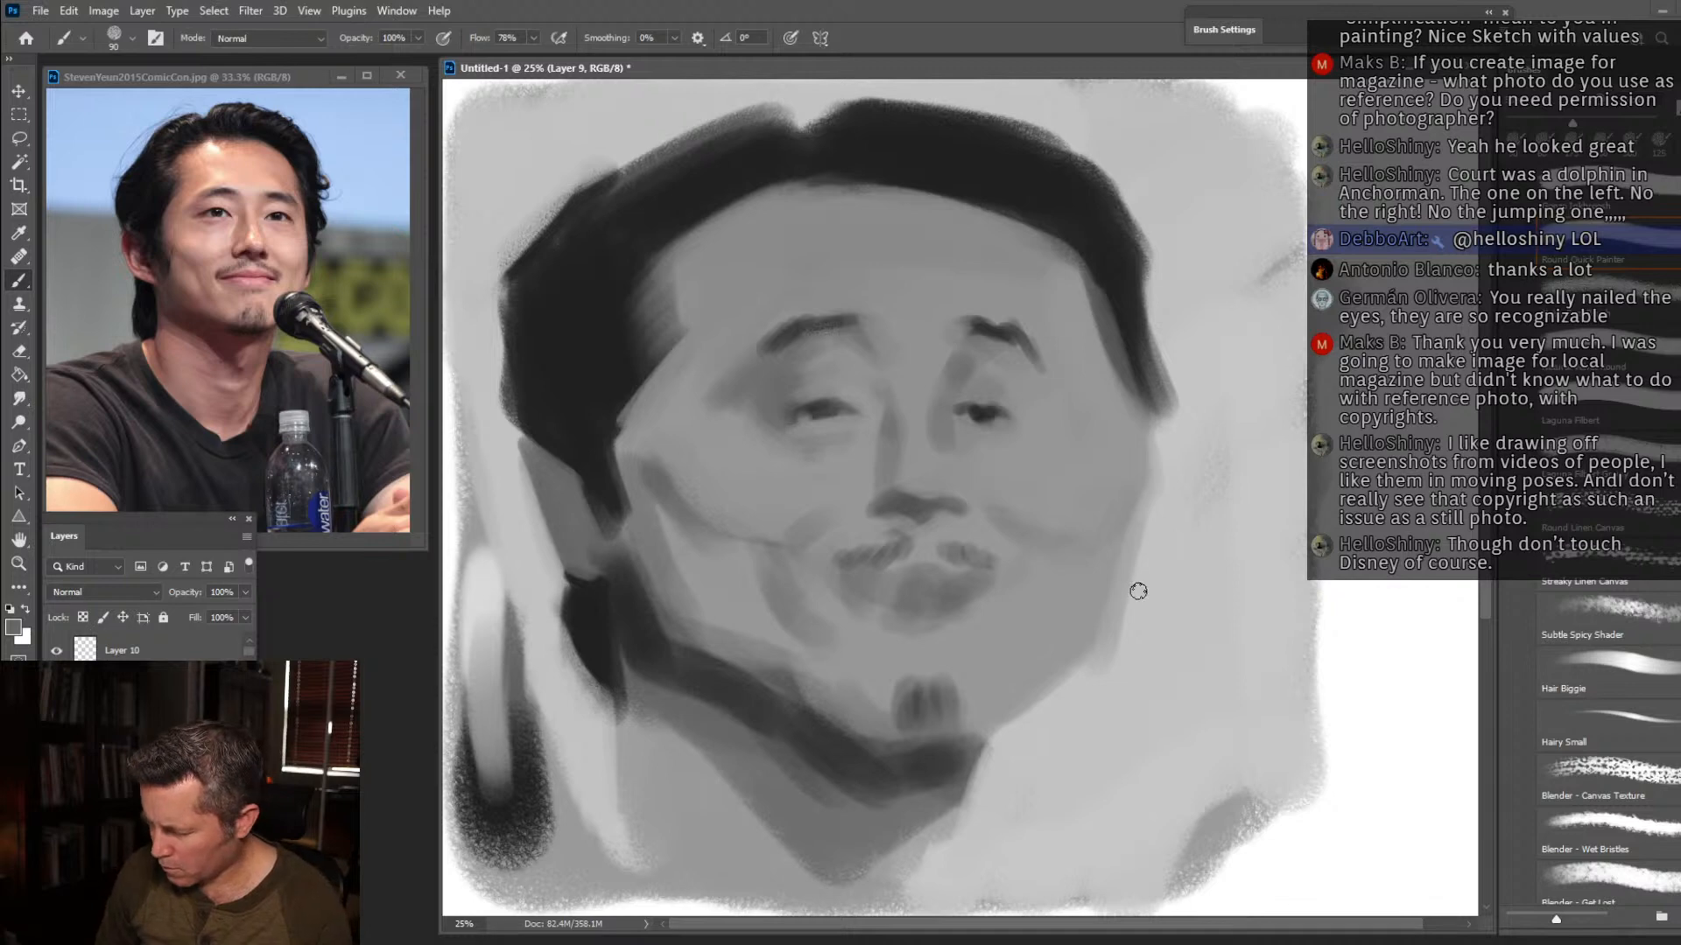
Paint light grey highlights on both cheeks below the eyes with an enlarged brush.
alt+click(1219, 563)
key(bracketright)
key(bracketright)
key(bracketright)
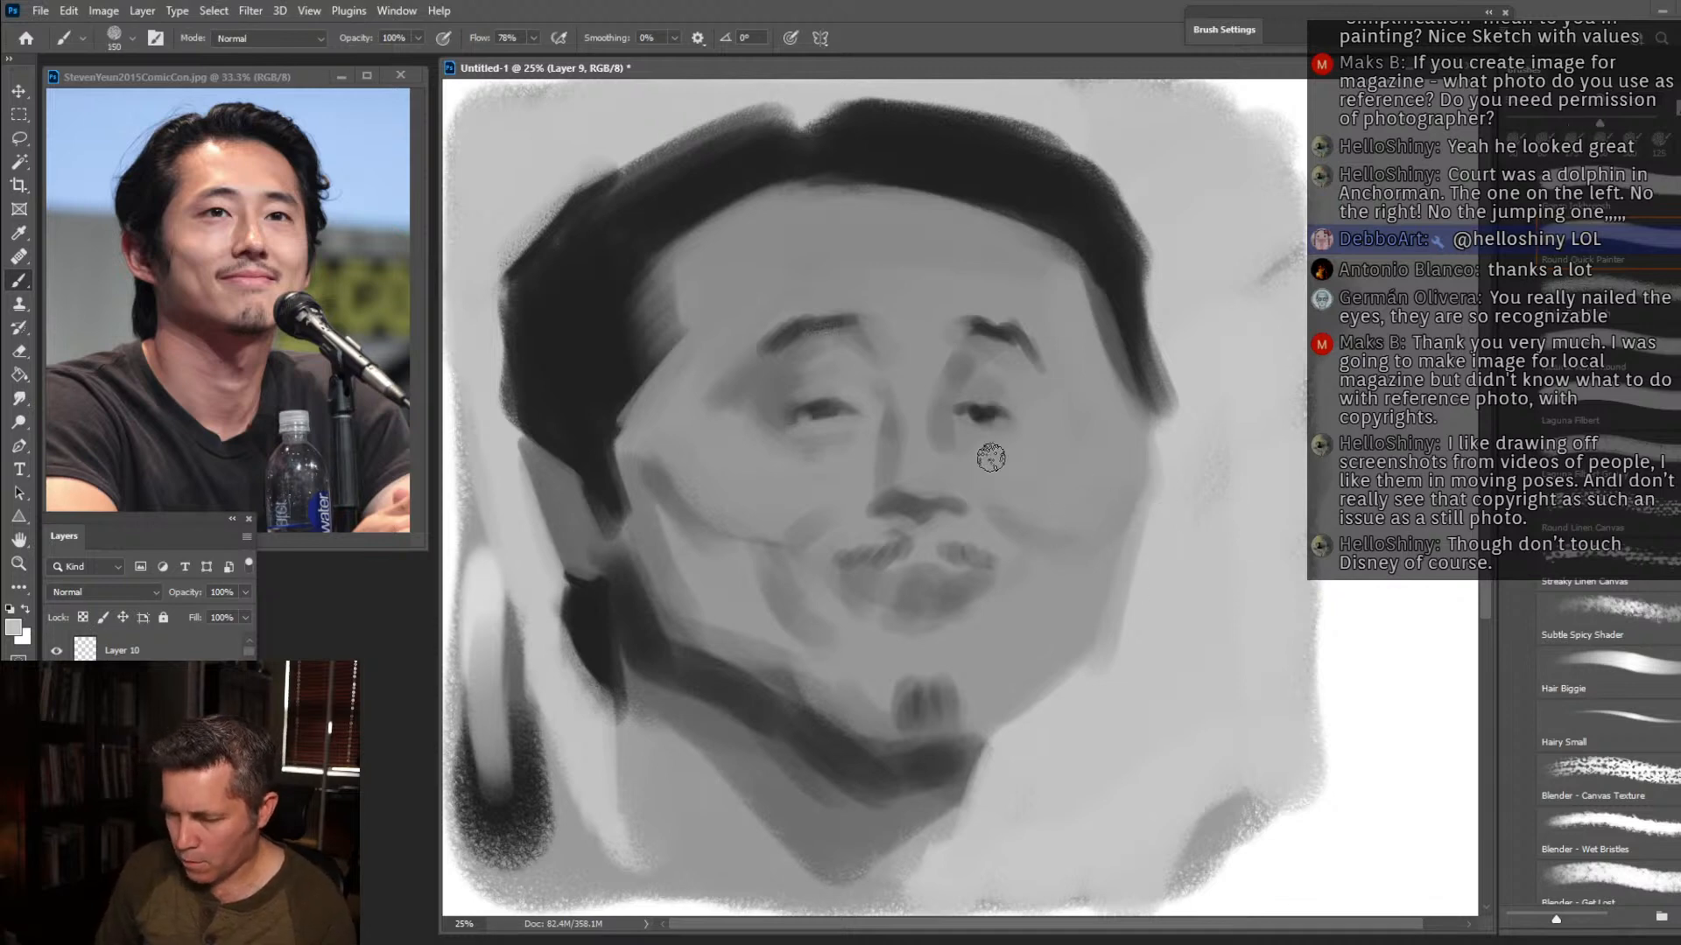
mouse_move(834, 468)
mouse_down()
mouse_move(773, 500)
mouse_move(786, 475)
mouse_move(745, 491)
mouse_move(697, 465)
mouse_up()
key(bracketright)
key(bracketright)
click(831, 385)
drag(923, 470, 918, 453)
drag(1024, 470, 1065, 472)
Highlight the nose at brush size 150 and tidy the base of the nose with skin grey at size 100.
key(bracketleft)
key(bracketleft)
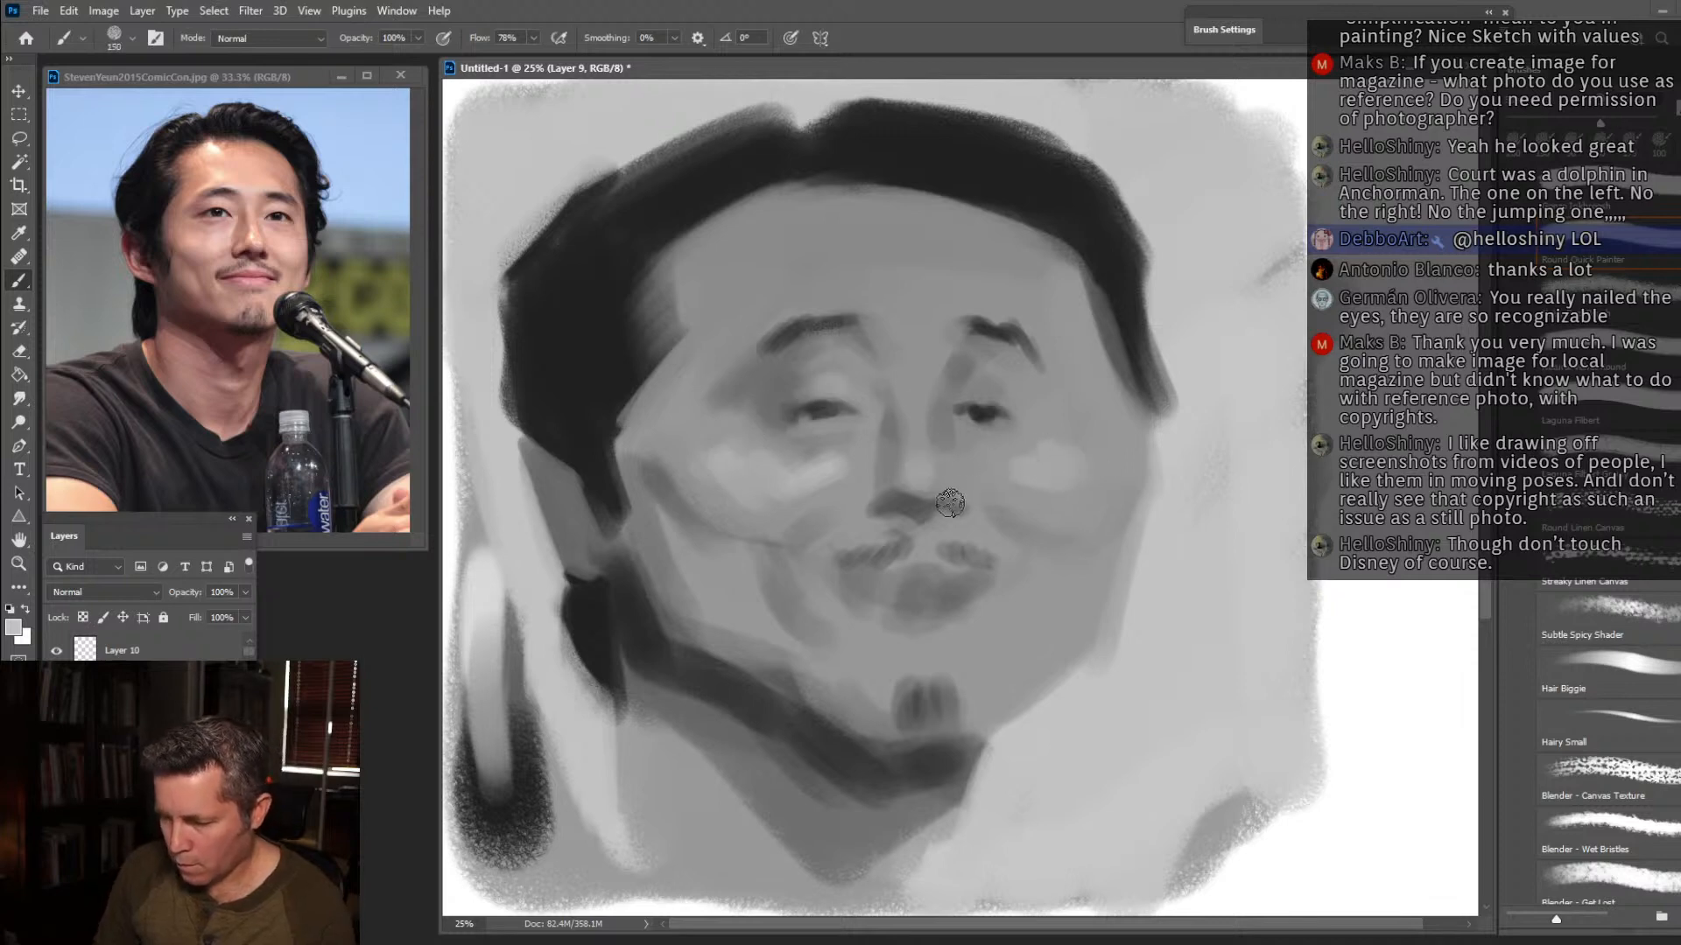
alt+click(921, 477)
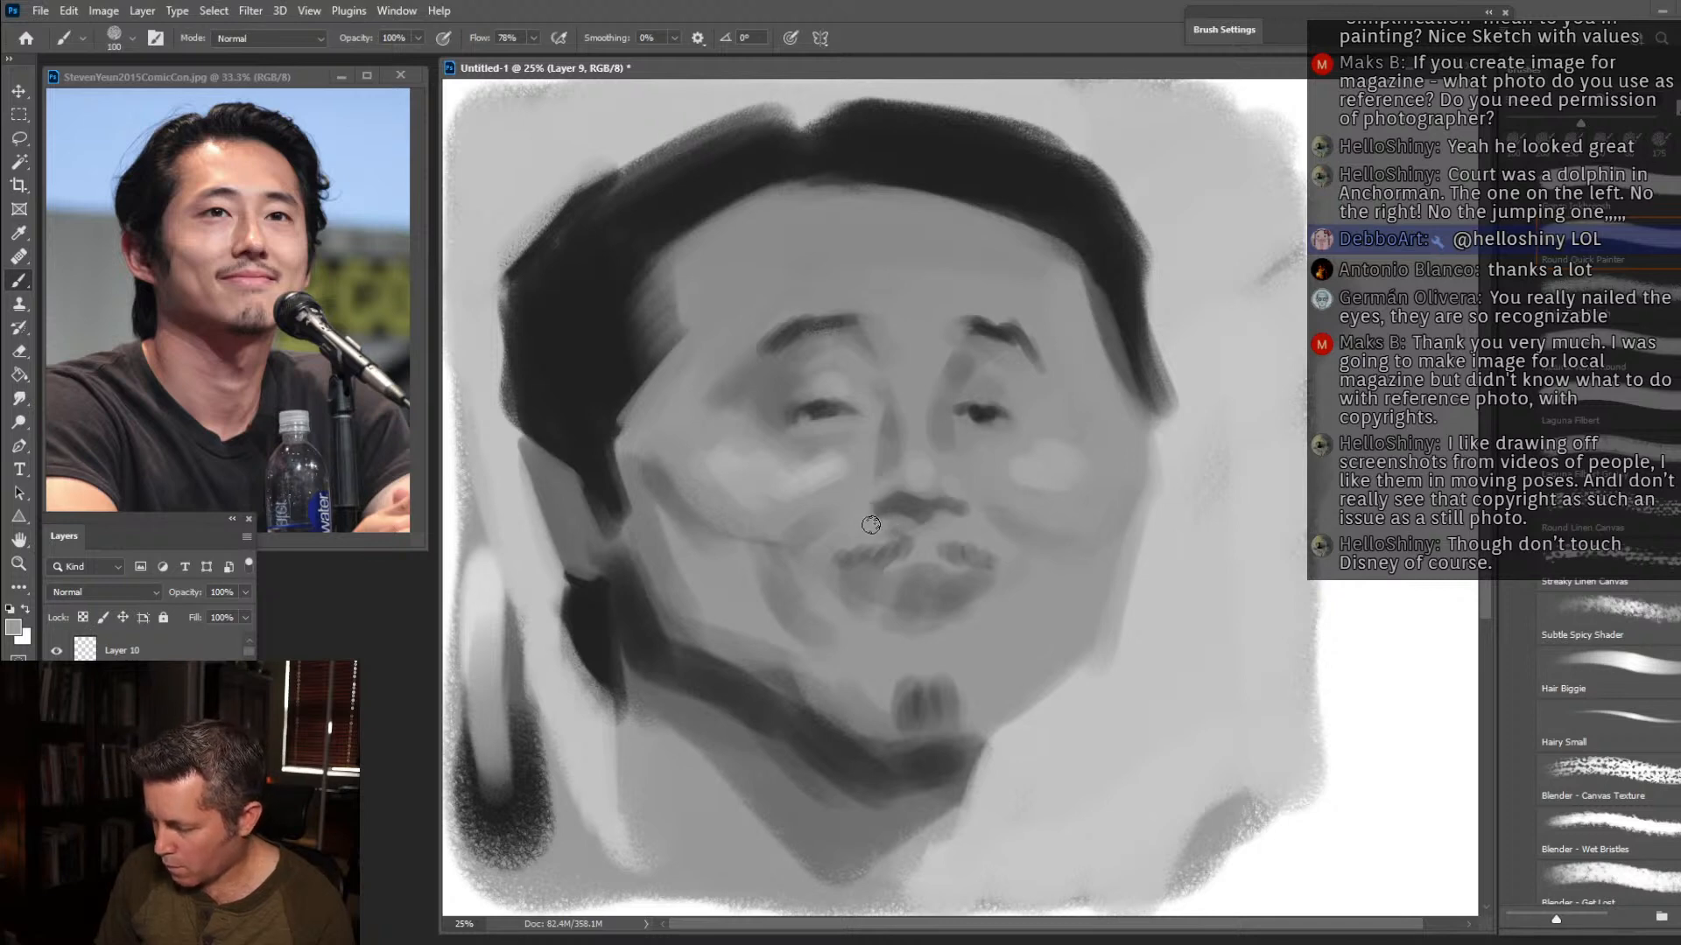
alt+click(931, 584)
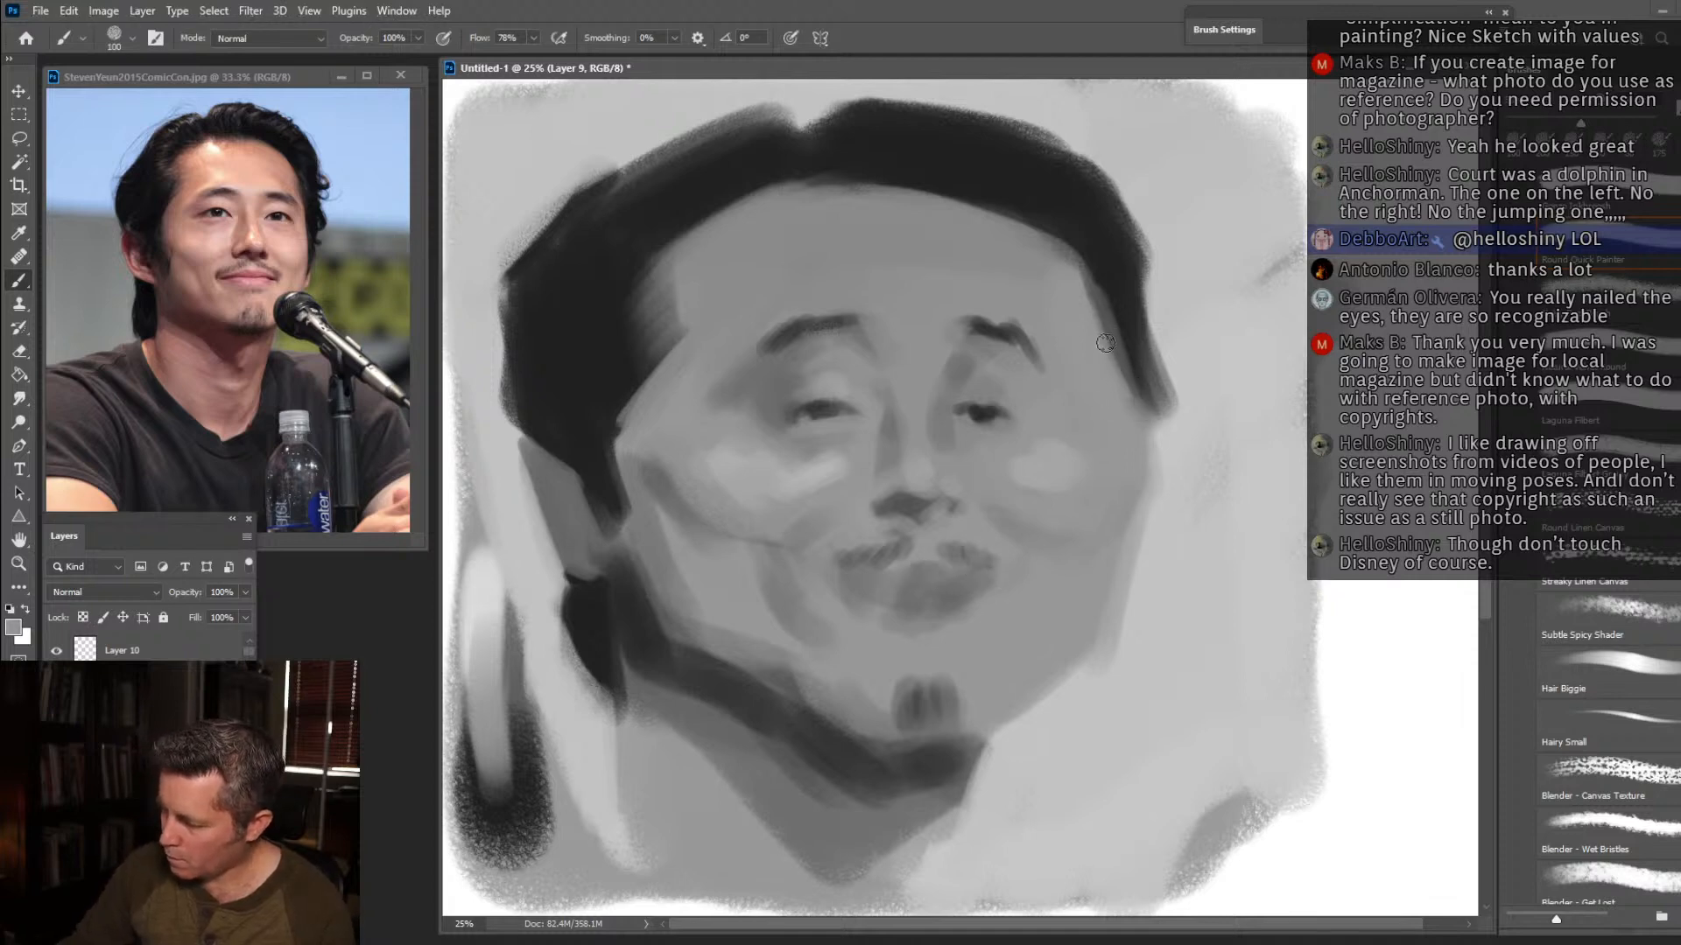
Outline the far ear in near-black at size 100, and draw the dark line between the lips at size 70.
alt+click(1171, 368)
drag(1167, 349, 1136, 527)
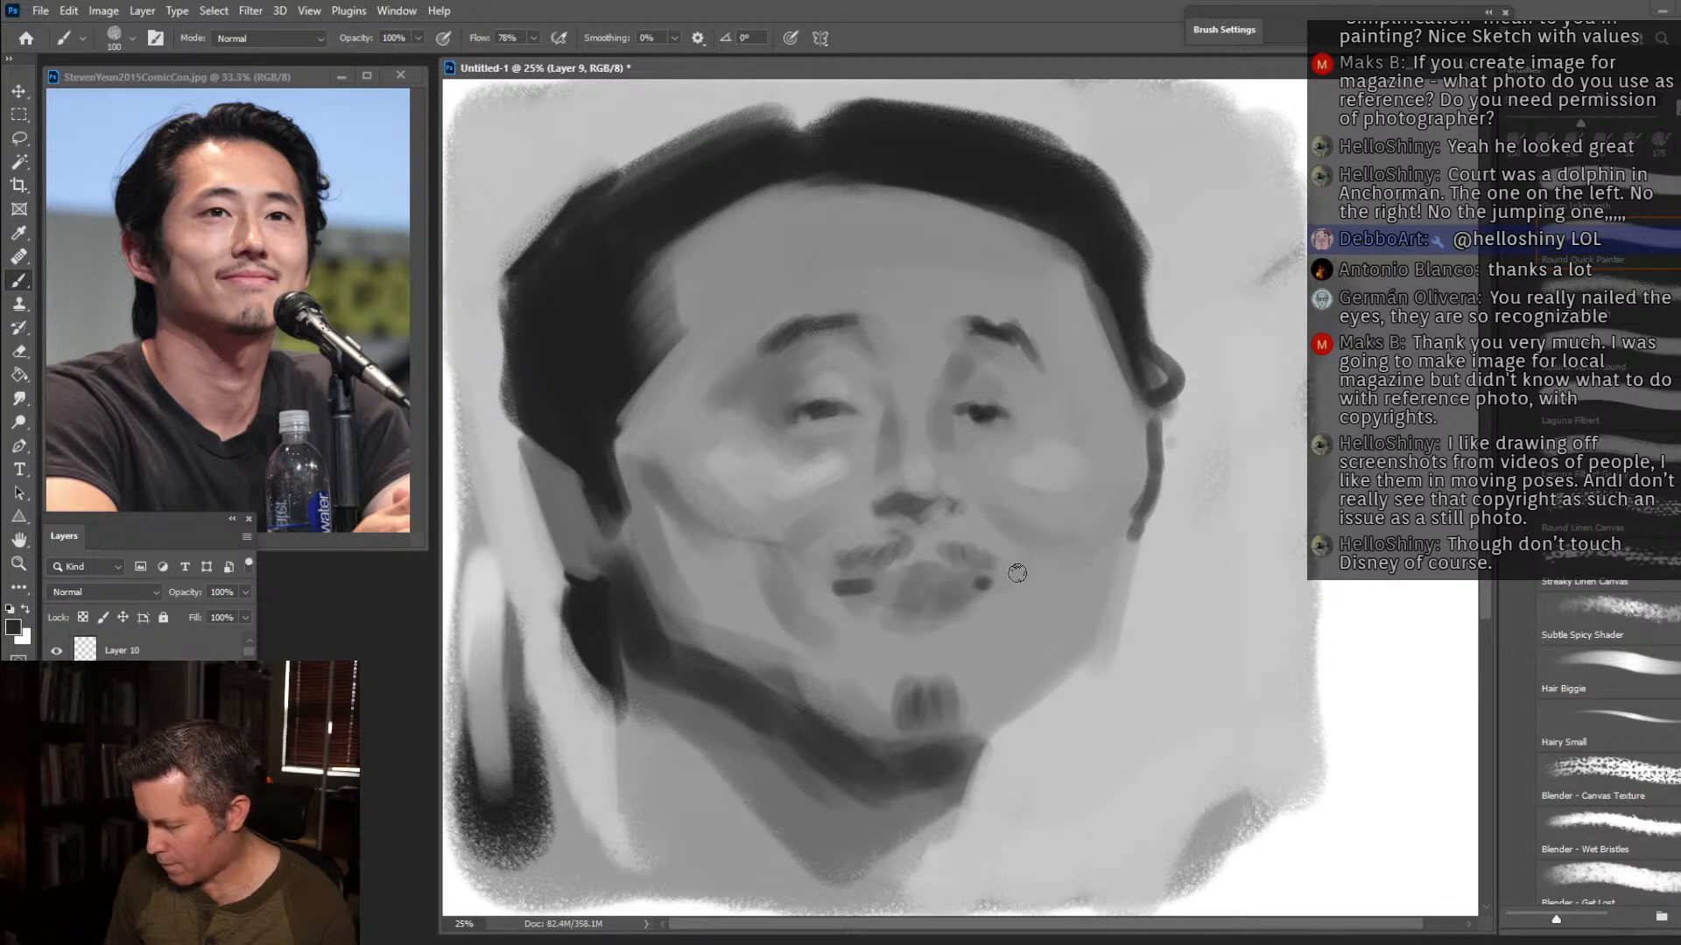
key(bracketleft)
alt+click(872, 585)
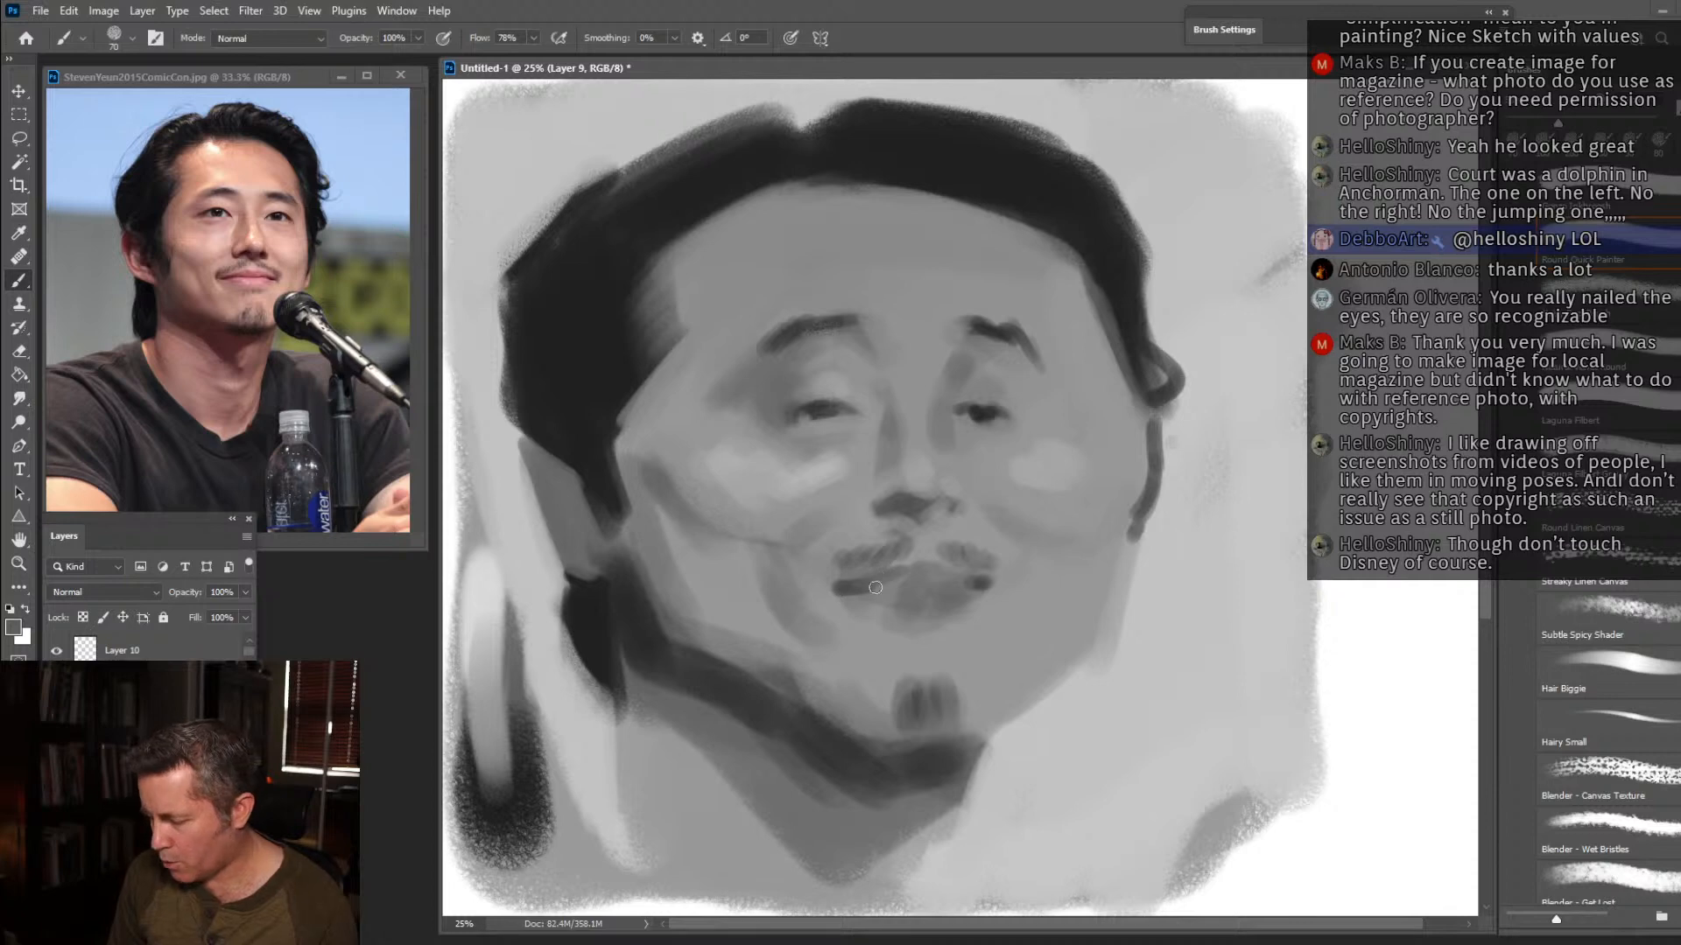
alt+click(978, 583)
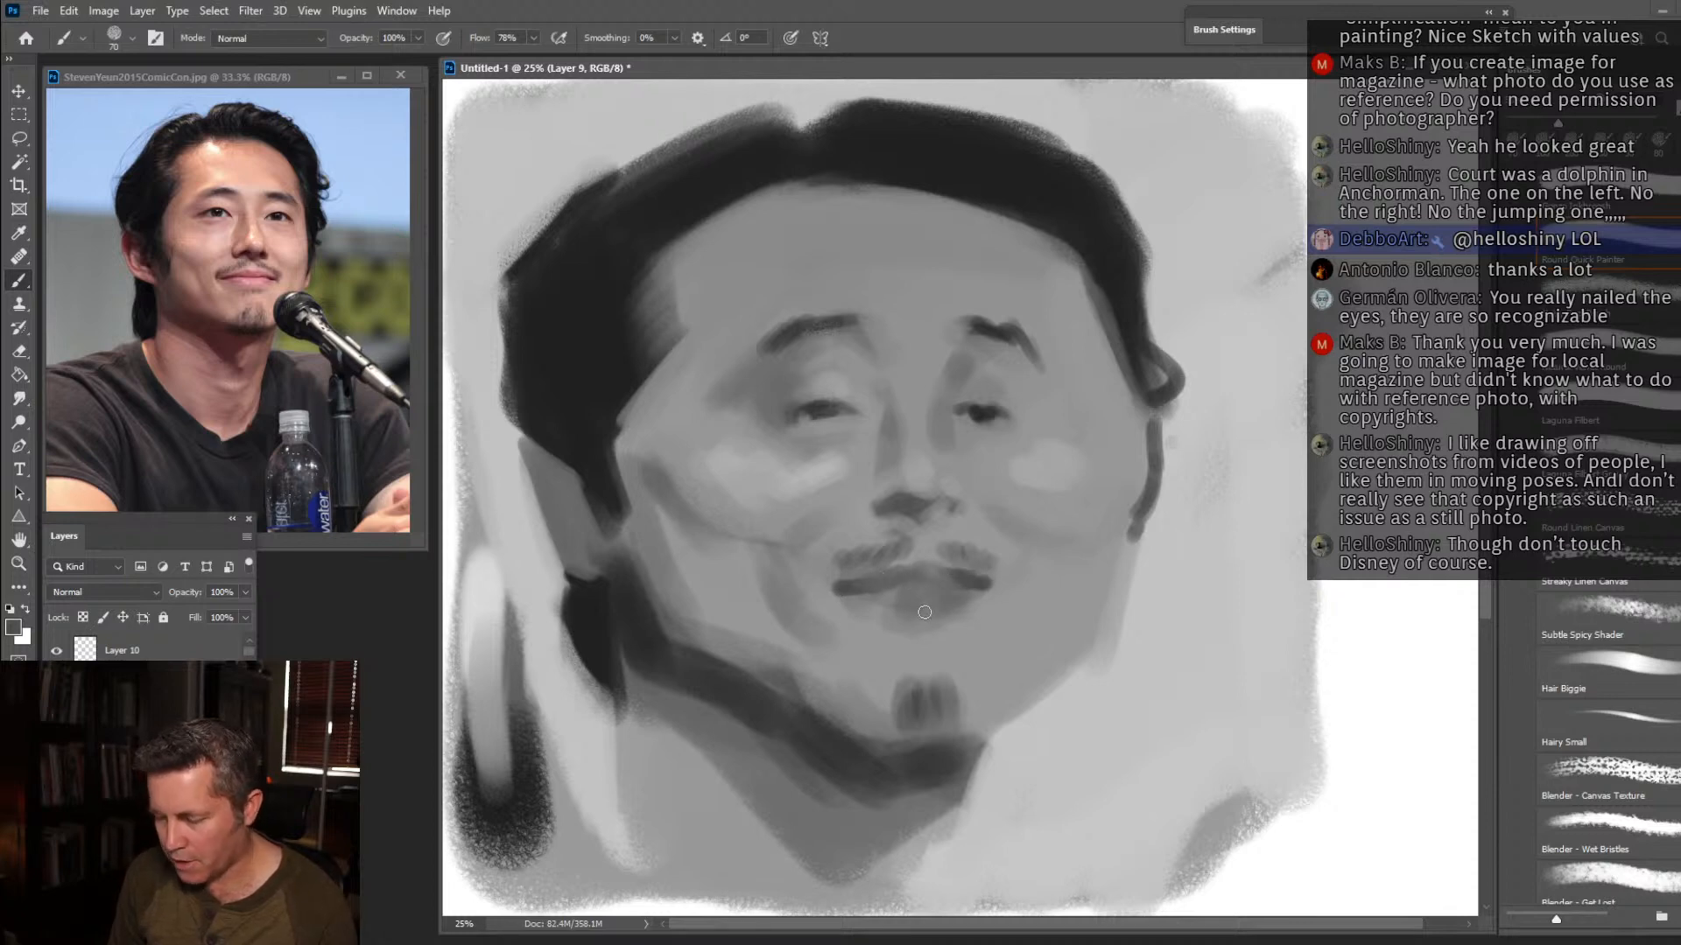
Shape the lower lip with sampled greys, add a crease on the far cheek, and extend the eye lines at size 90.
alt+click(980, 617)
alt+click(919, 576)
alt+click(878, 618)
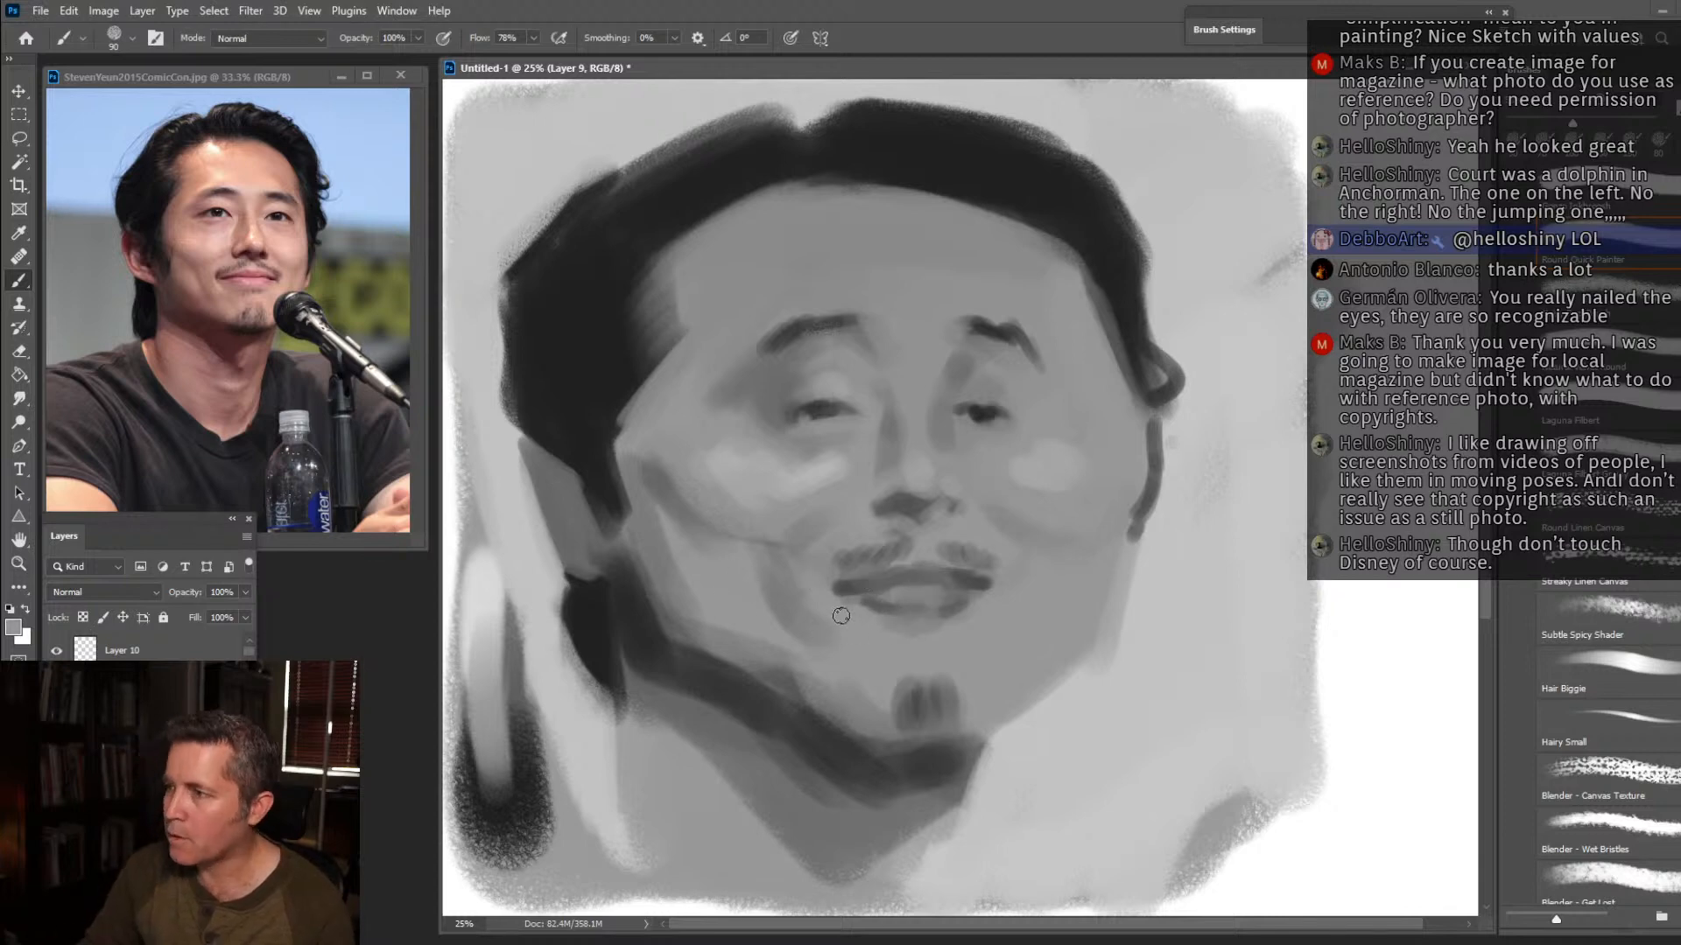
alt+click(852, 719)
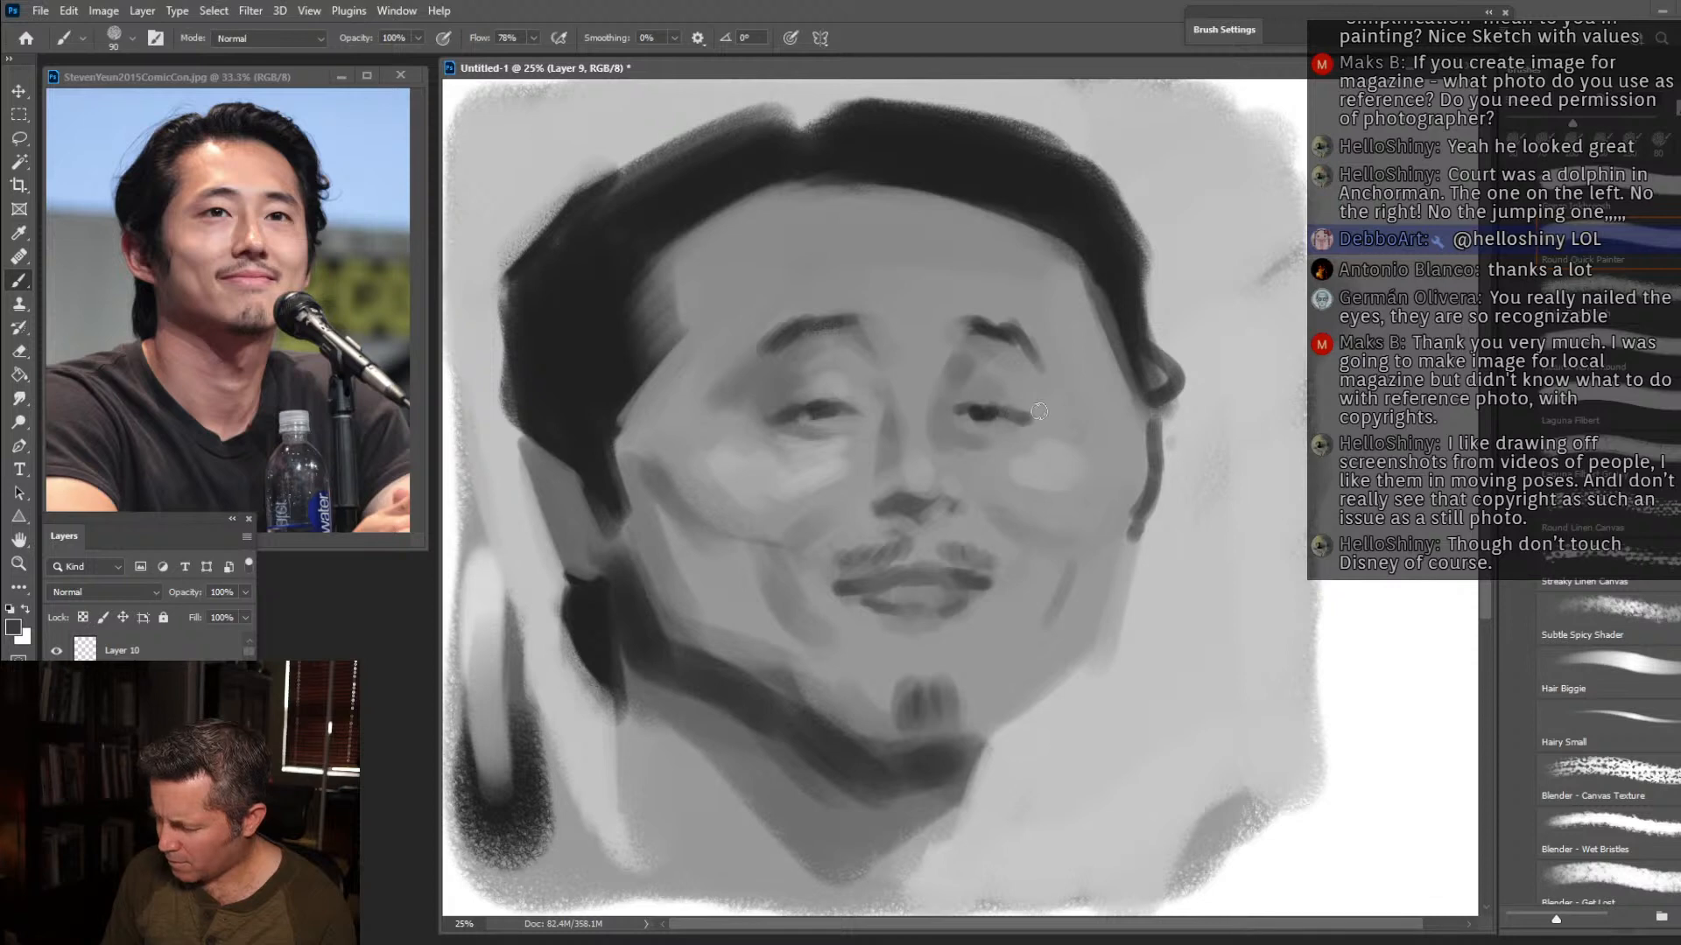
Block in the shirt on both shoulders with dark grey strokes.
mouse_move(962, 851)
mouse_down()
mouse_move(1025, 881)
mouse_move(961, 877)
mouse_move(991, 856)
mouse_move(988, 894)
mouse_move(1060, 886)
mouse_move(1118, 905)
mouse_move(967, 841)
mouse_move(930, 898)
mouse_up()
mouse_move(605, 763)
mouse_down()
mouse_move(624, 882)
mouse_move(605, 758)
mouse_move(531, 851)
mouse_move(542, 881)
mouse_move(594, 795)
mouse_move(610, 903)
mouse_up()
drag(501, 836, 461, 845)
drag(602, 872, 658, 905)
drag(960, 863, 941, 893)
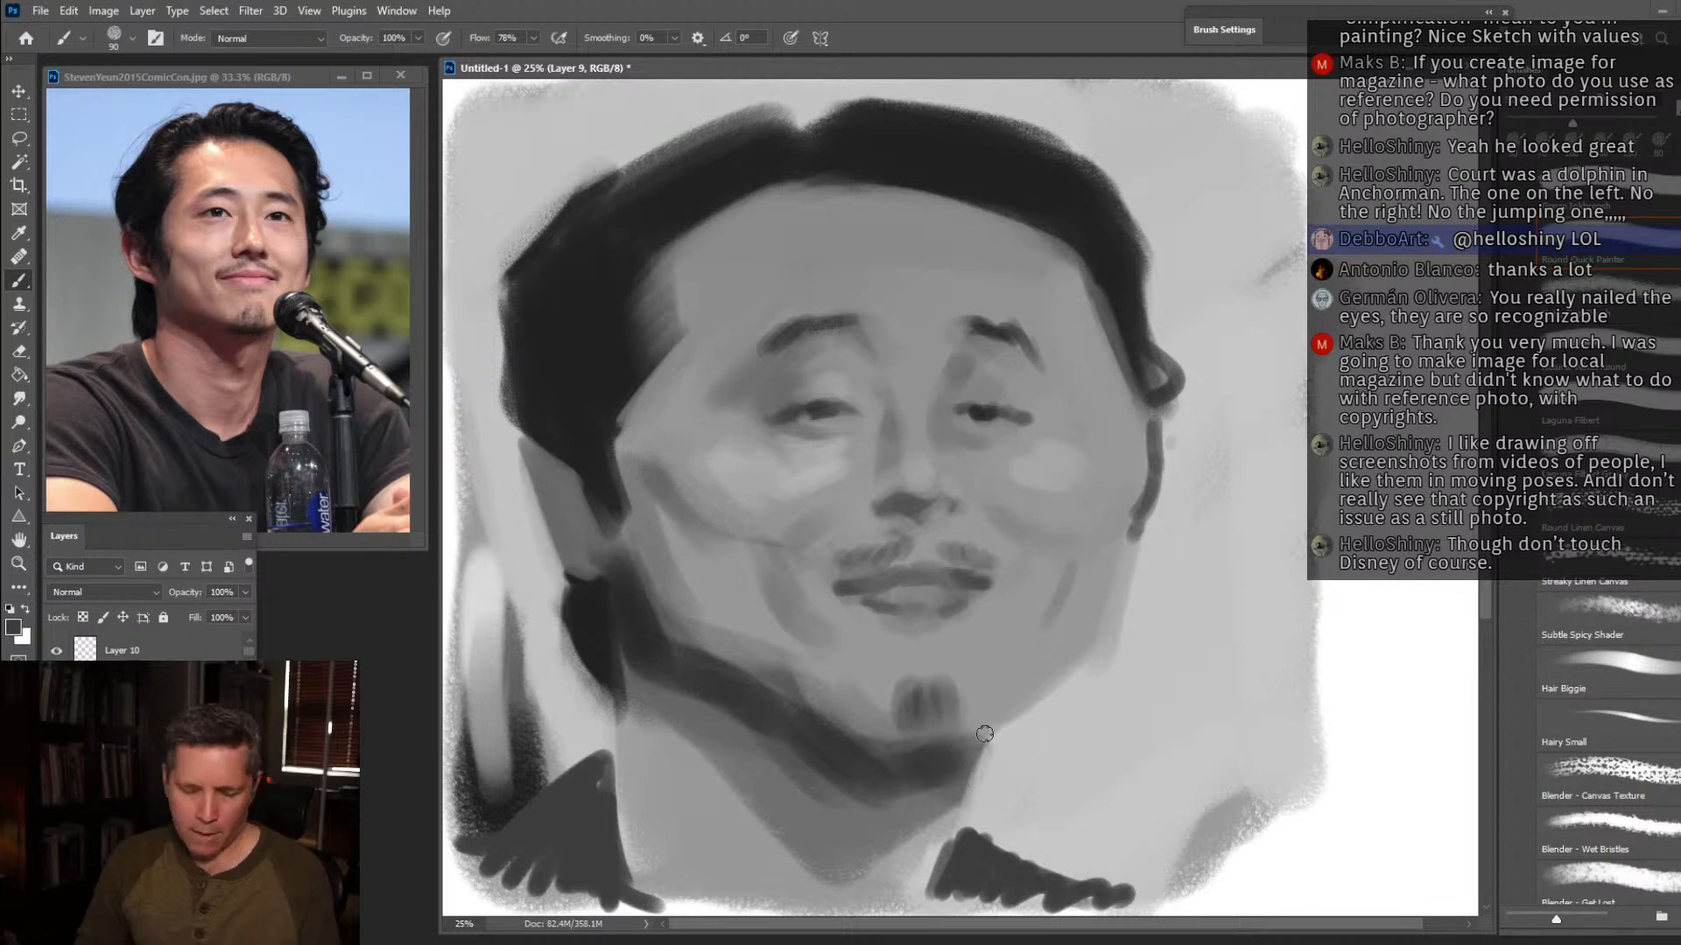
Scale the portrait layer down to 90.66% and move it up so the head and shoulders fit the canvas.
key(ctrl+t)
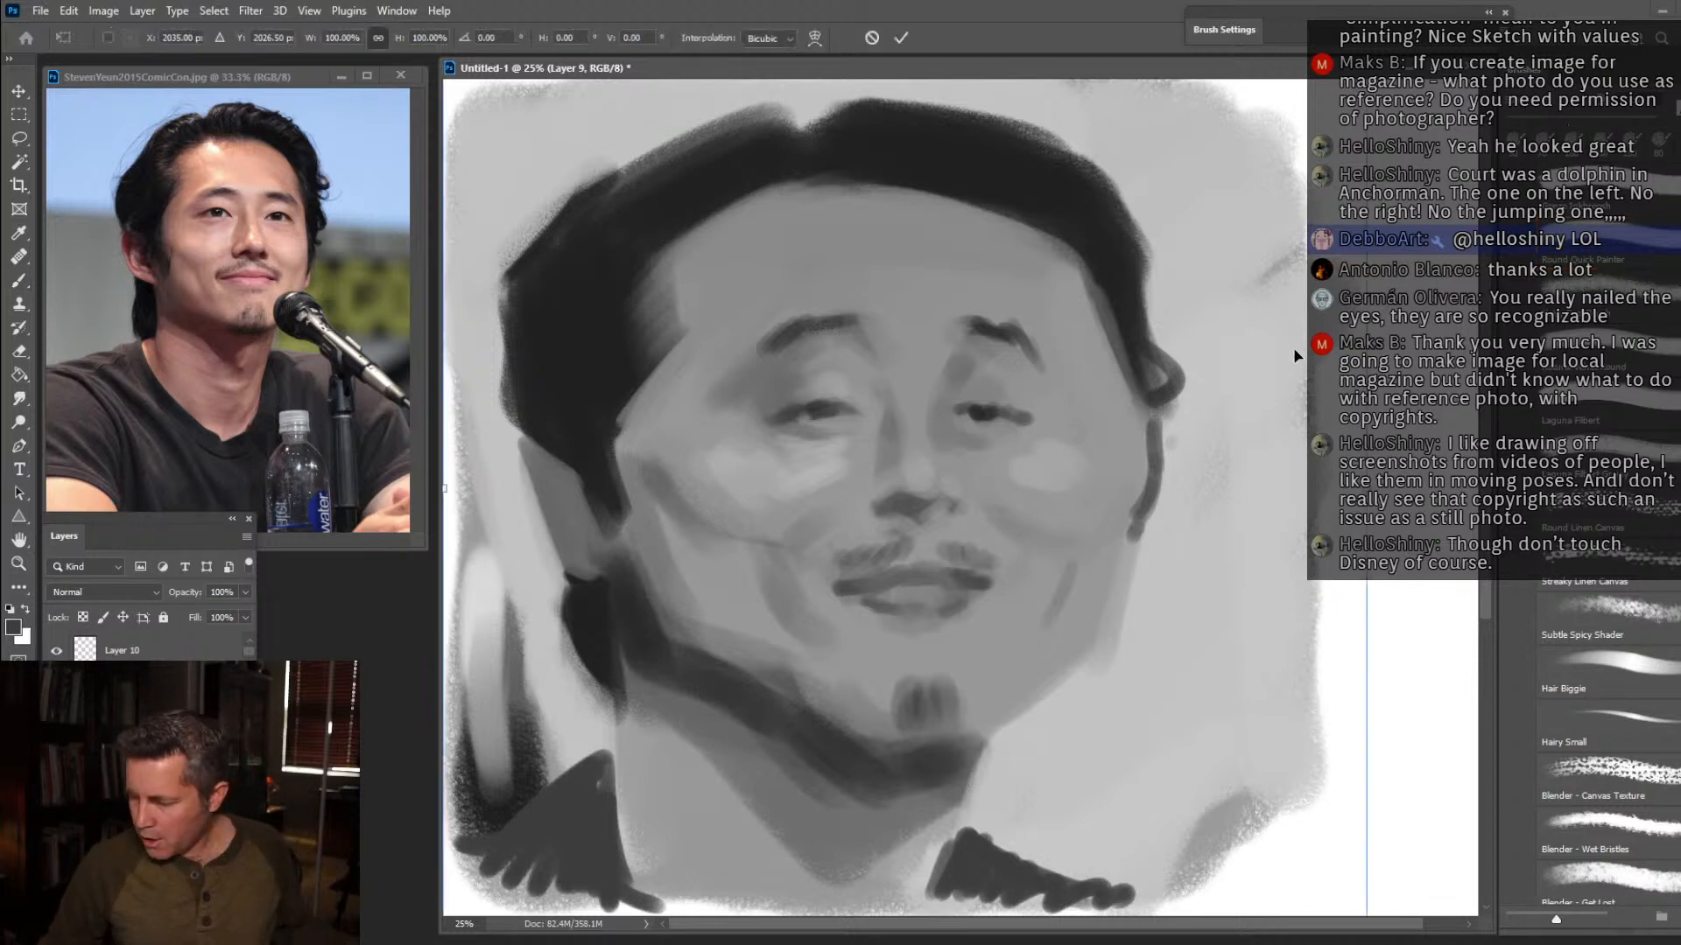
drag(1186, 205, 1166, 246)
drag(1346, 84, 1260, 167)
key(Return)
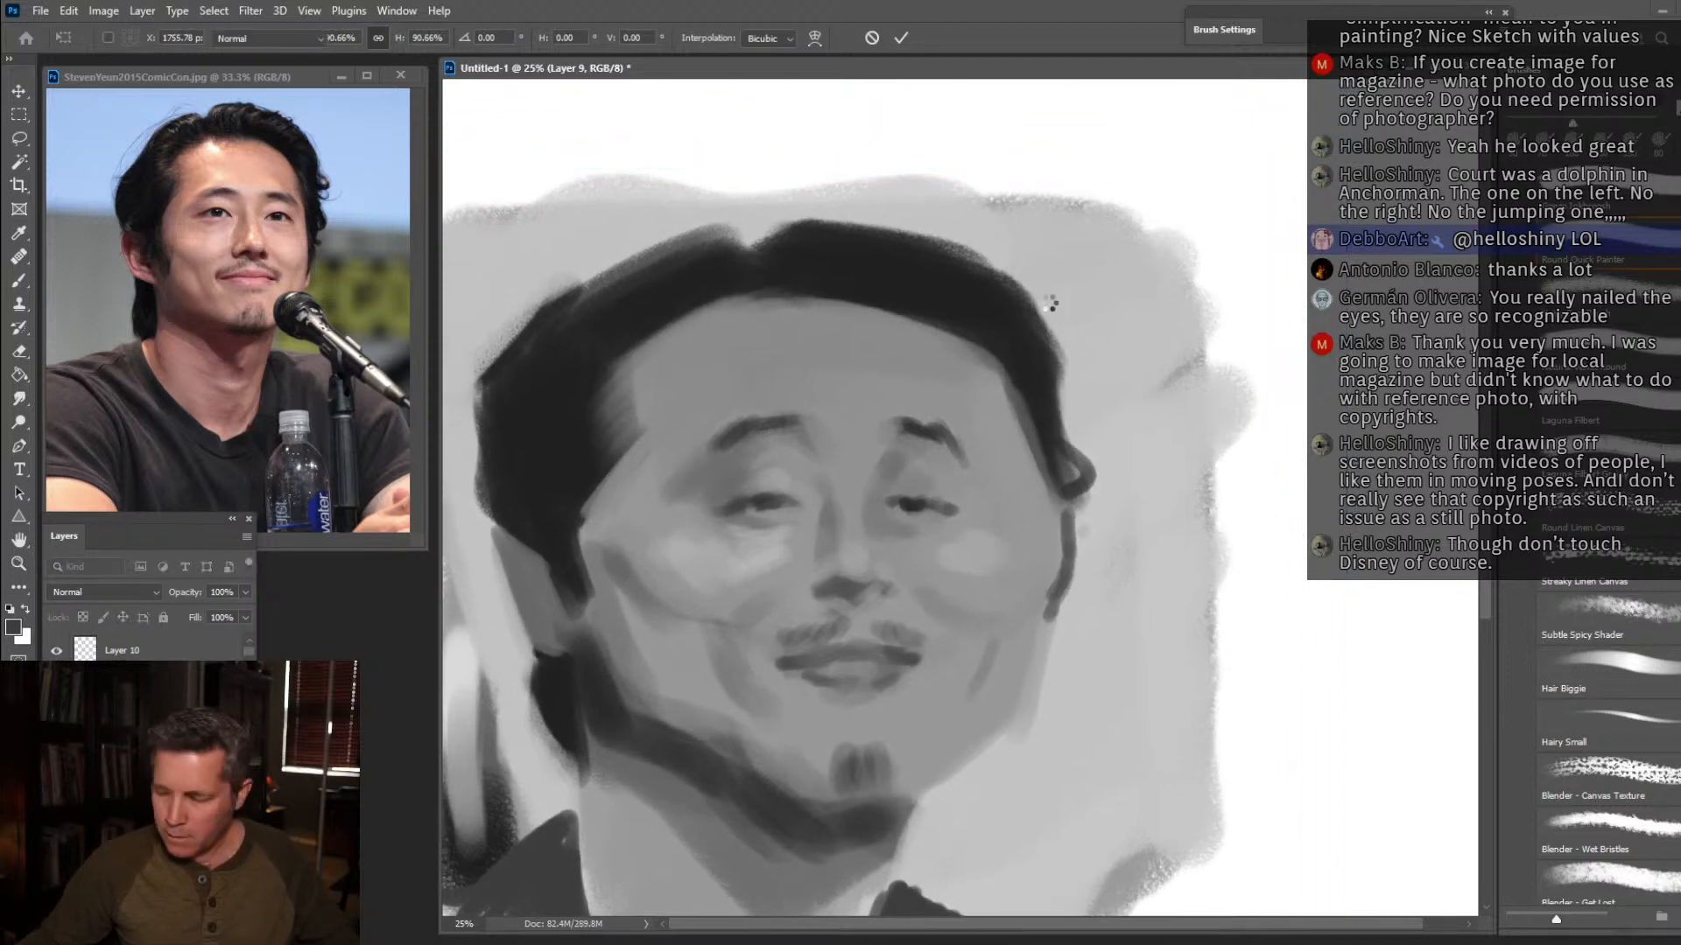
key(b)
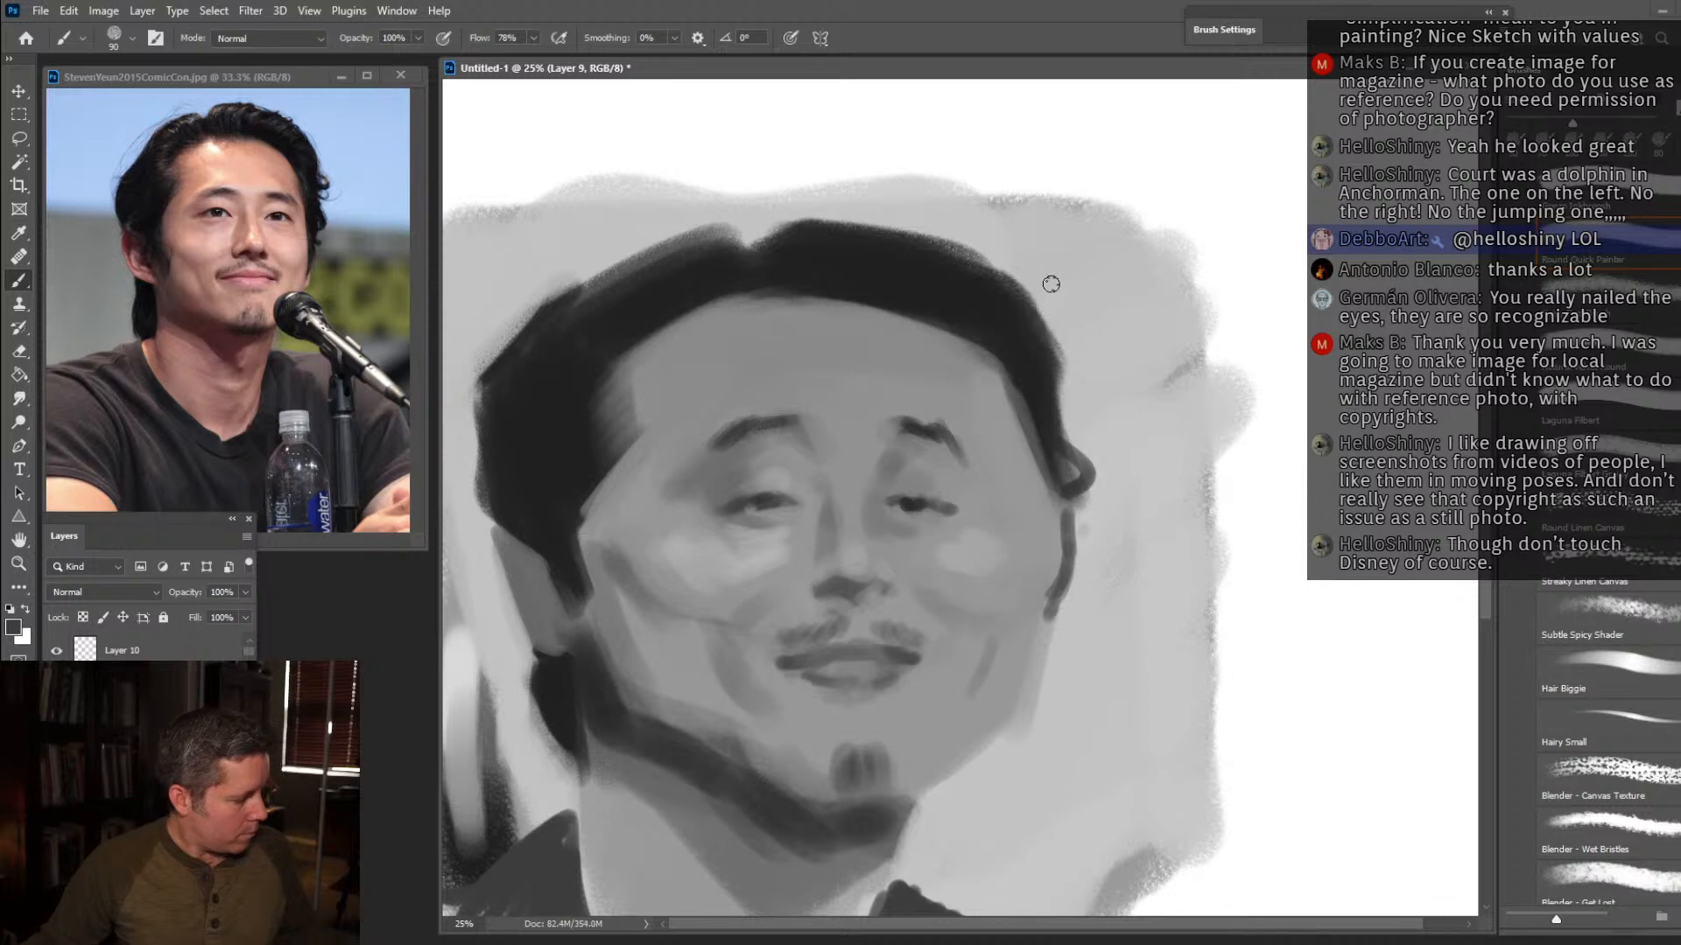
key(v)
drag(1018, 352, 1050, 255)
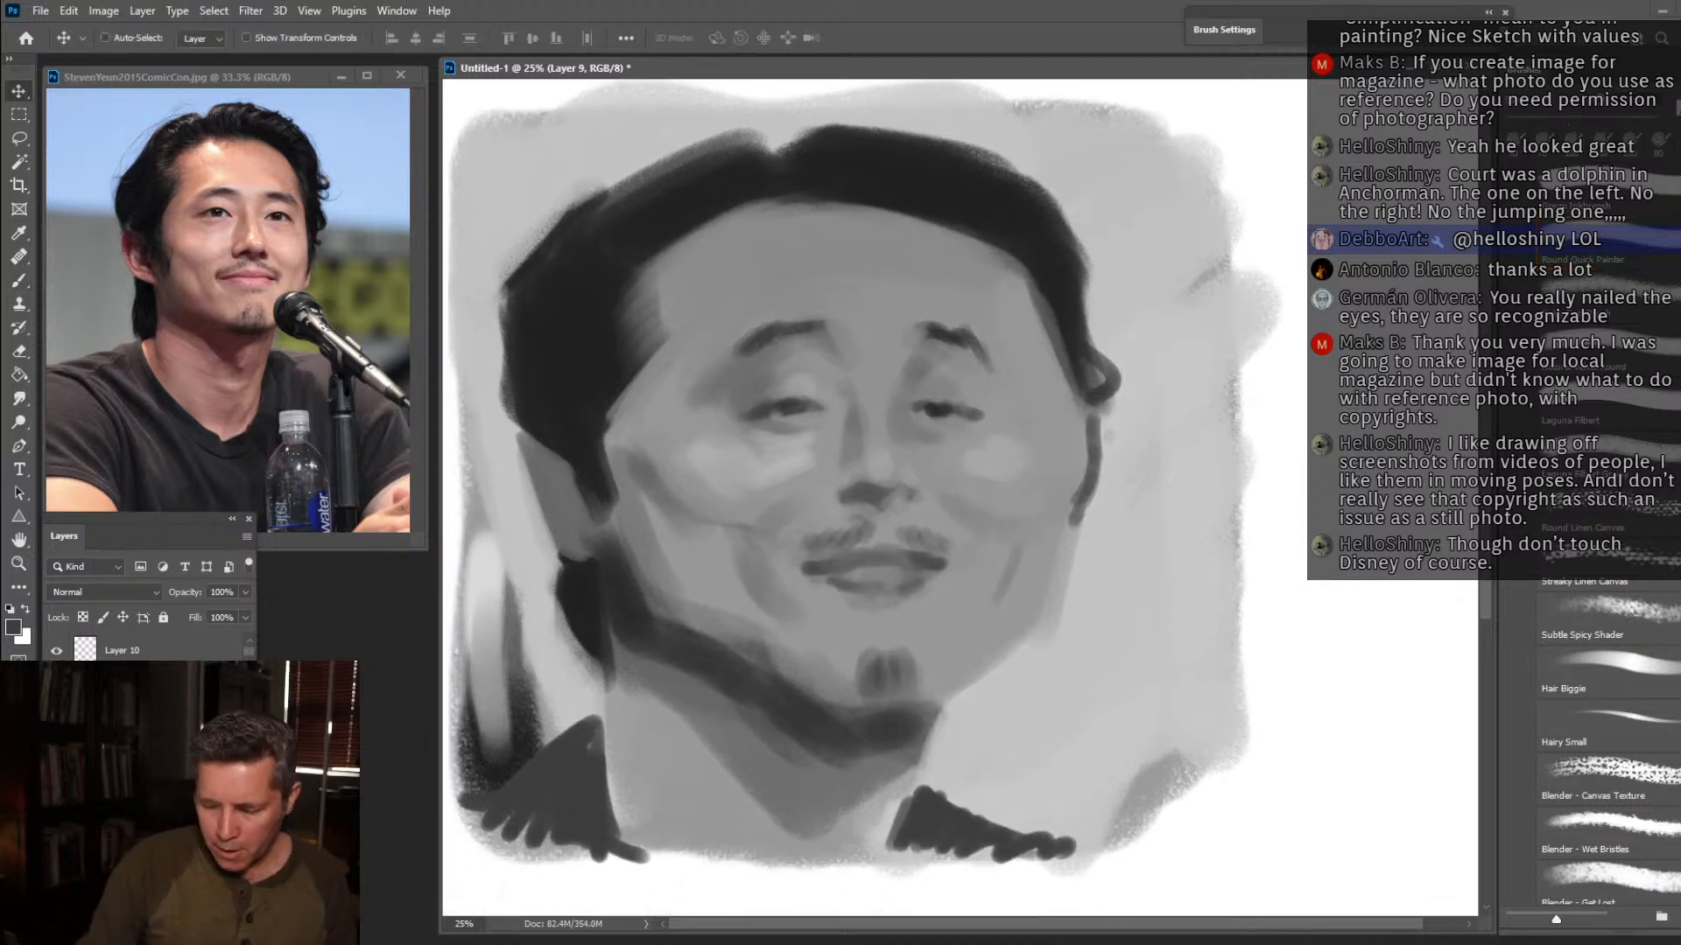
Lower the portrait layer's opacity to 40%.
click(246, 591)
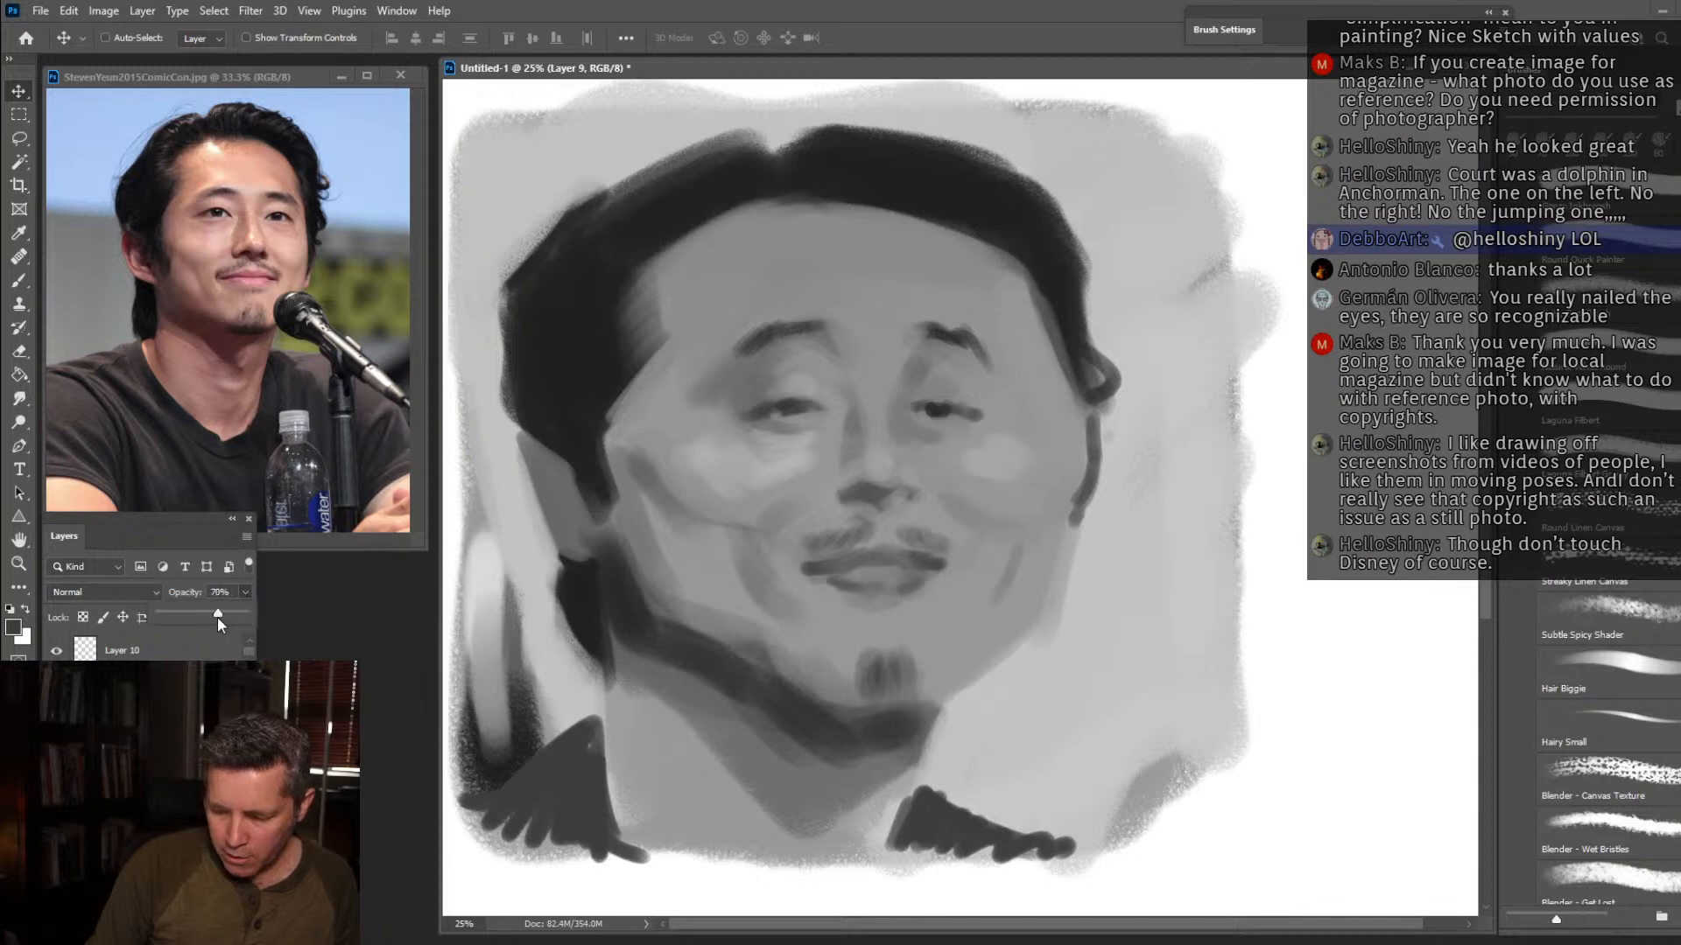
drag(192, 621, 194, 618)
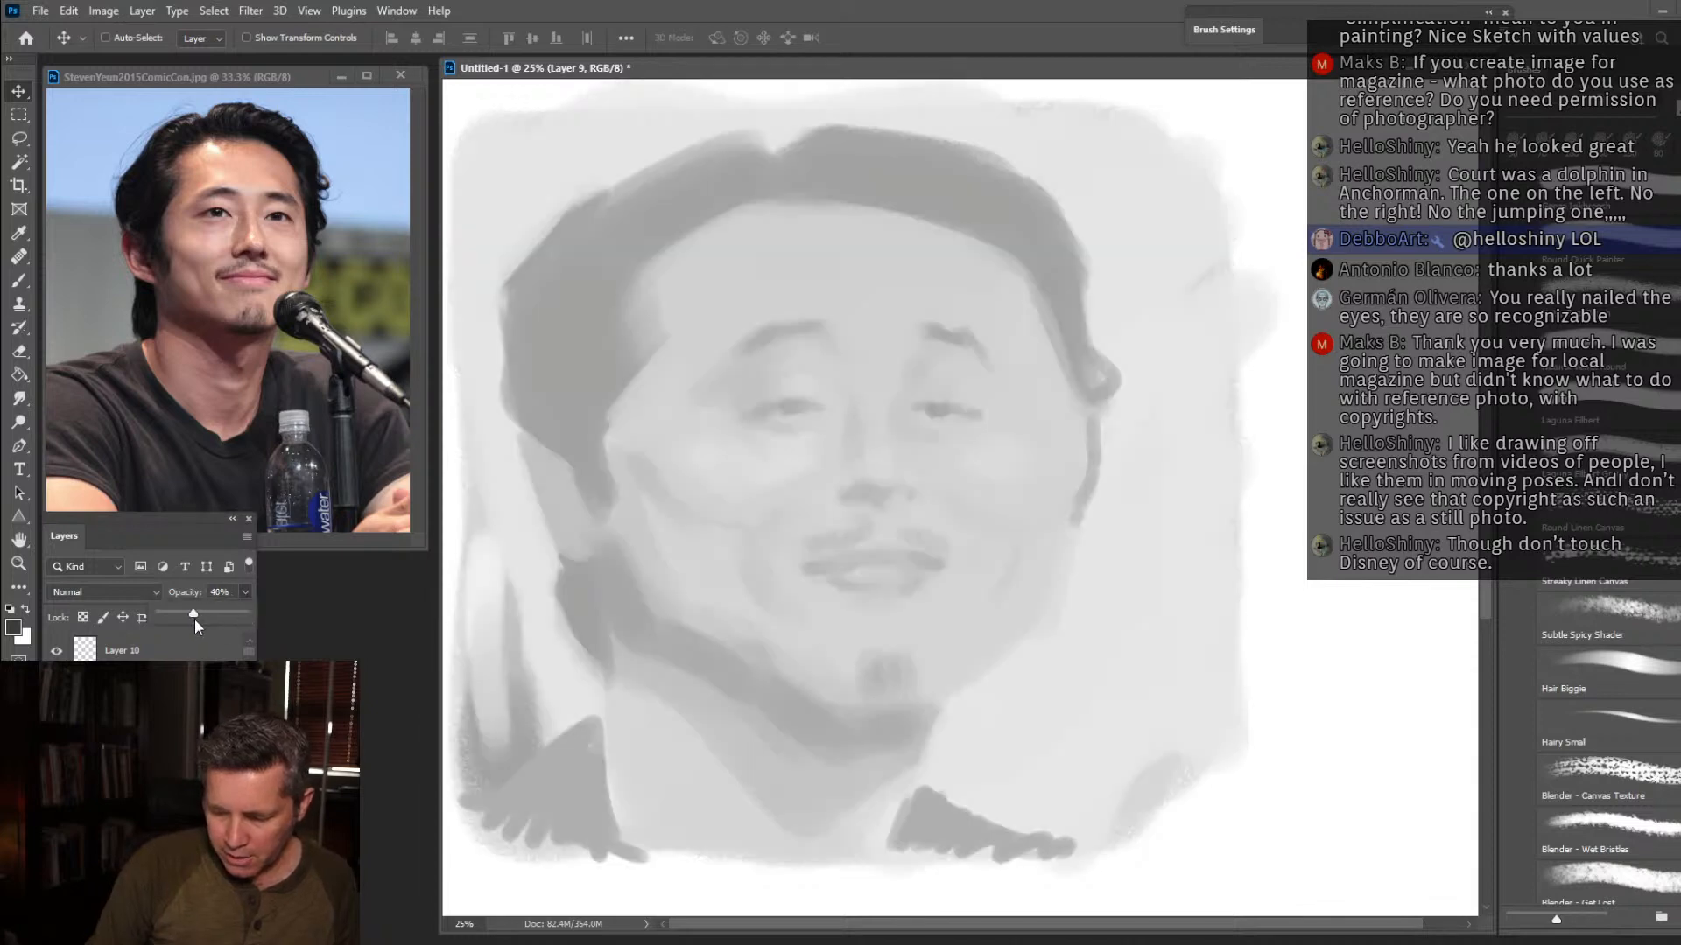
On the layer above the faded portrait, ink the near eye in black with a size 35 textured brush at 90% flow.
click(224, 655)
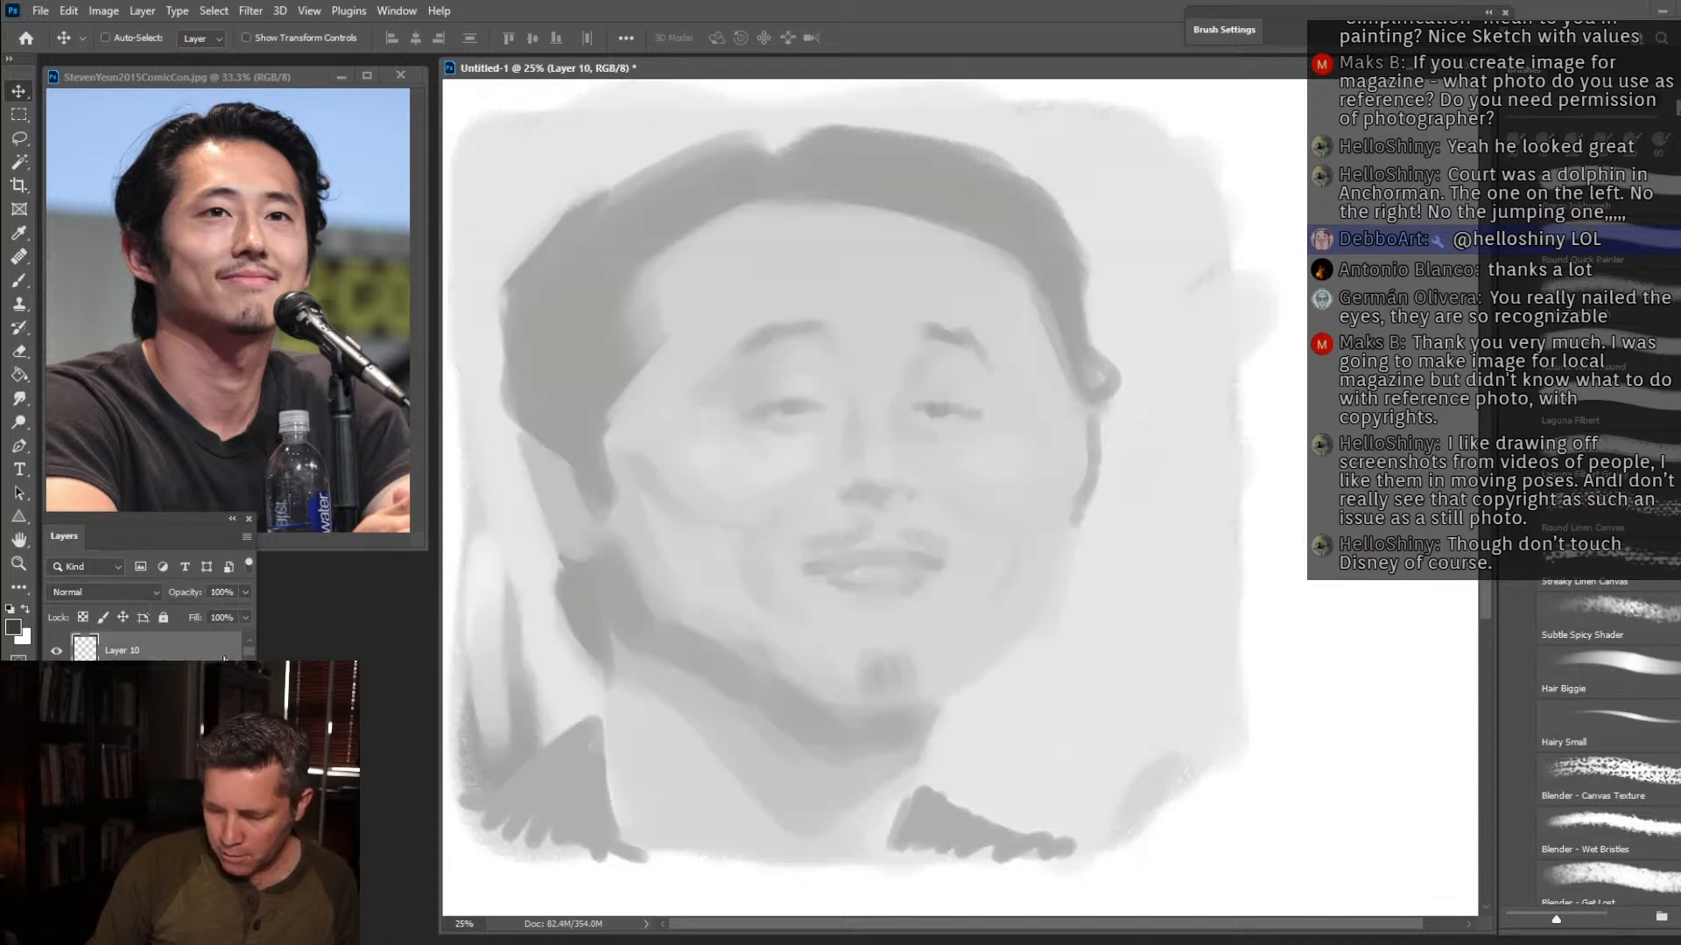
click(24, 280)
key(d)
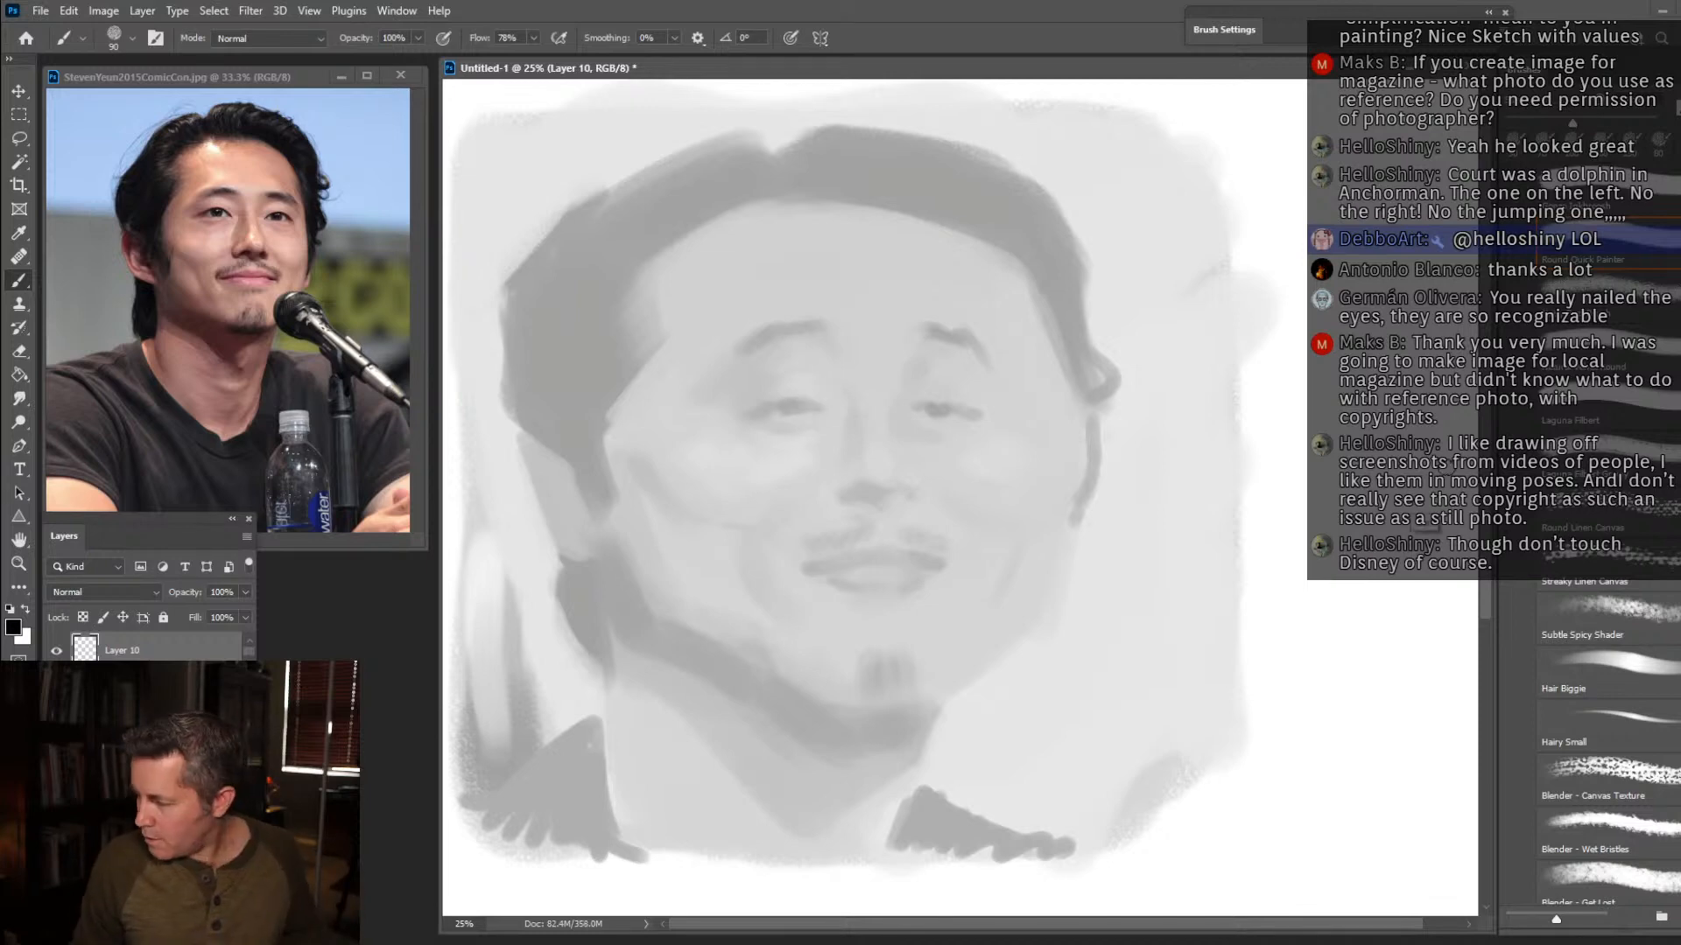
click(1661, 262)
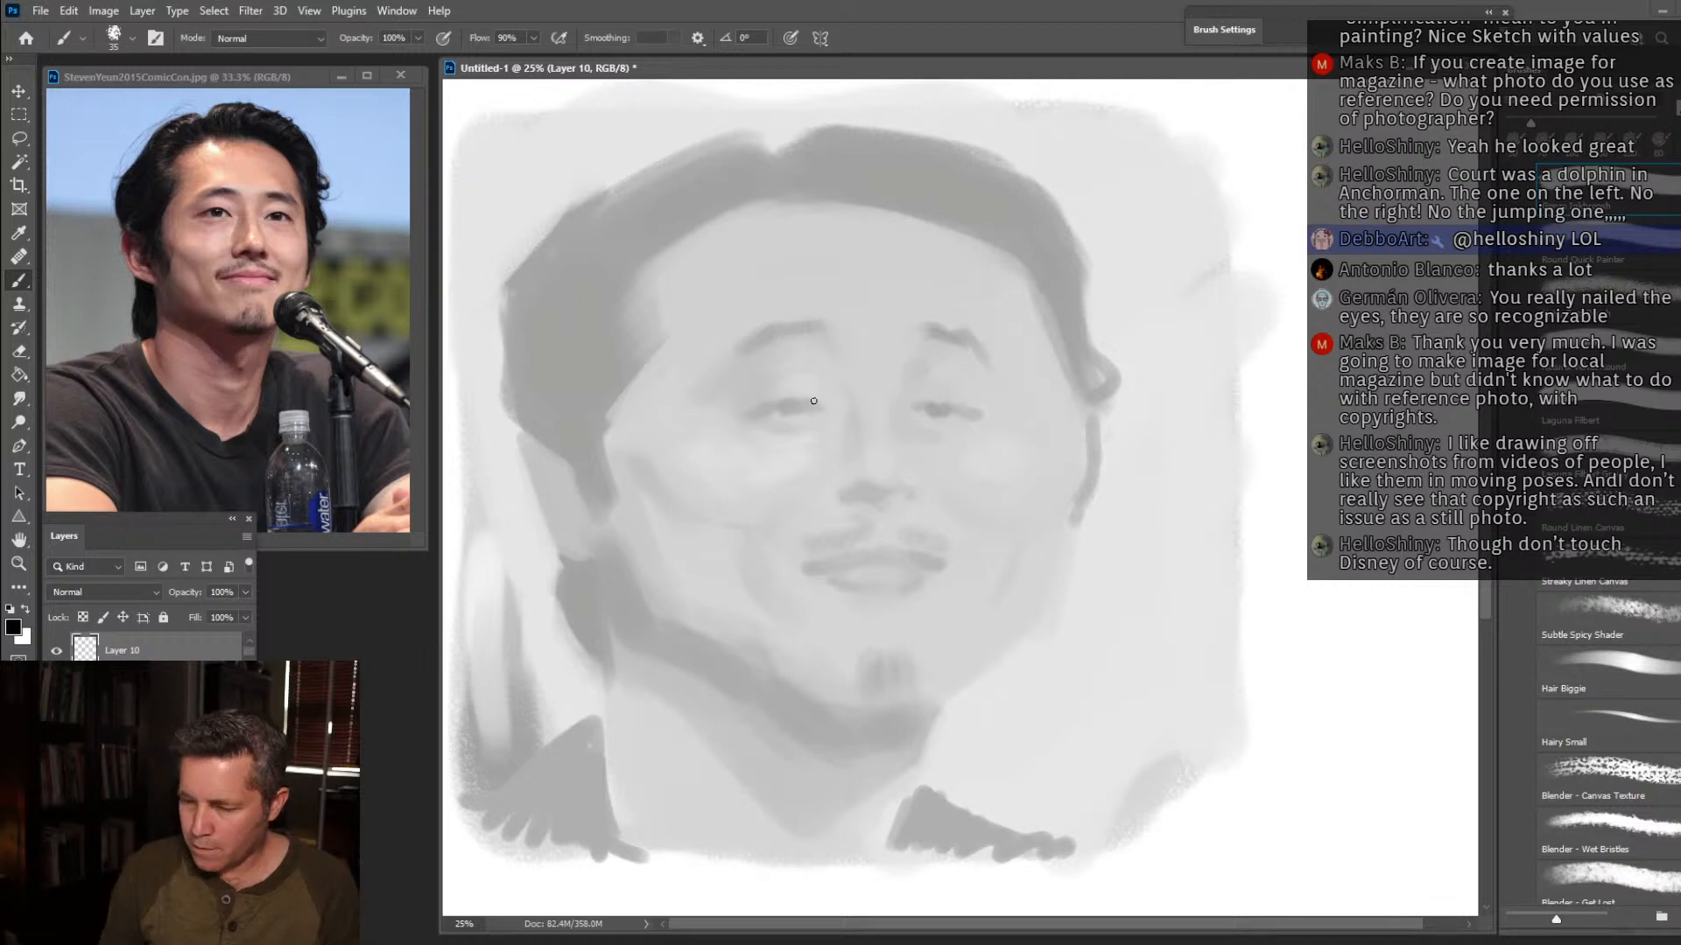
mouse_move(804, 396)
mouse_down()
mouse_move(823, 412)
mouse_move(775, 398)
mouse_move(741, 414)
mouse_up()
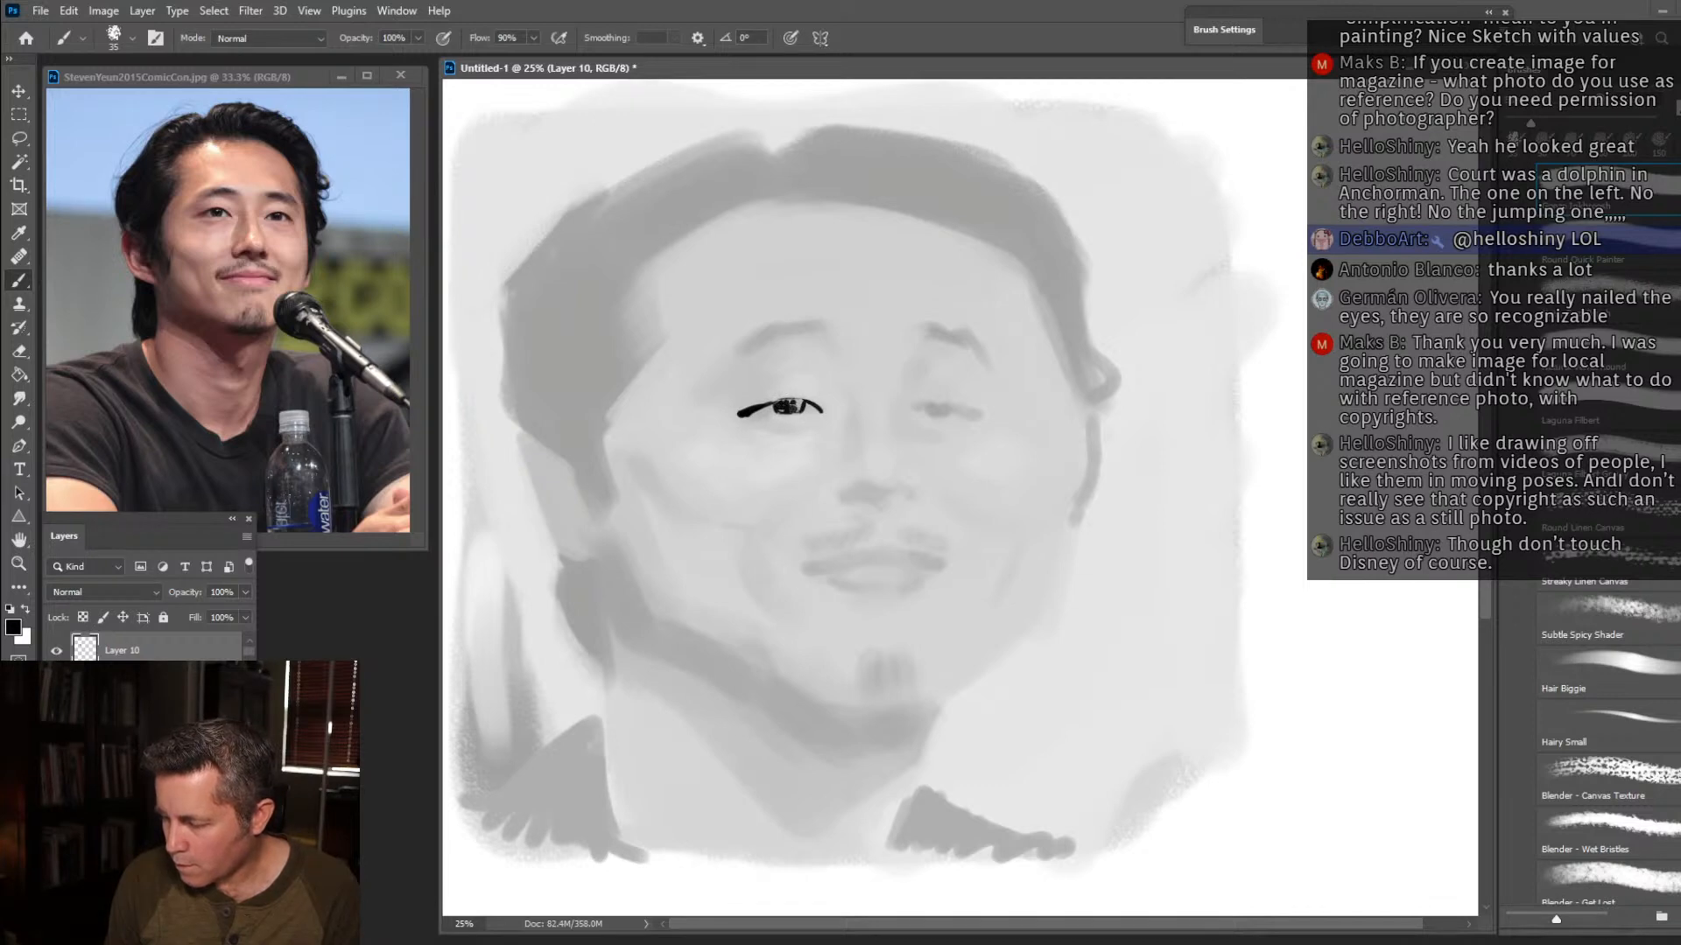
drag(779, 429, 804, 423)
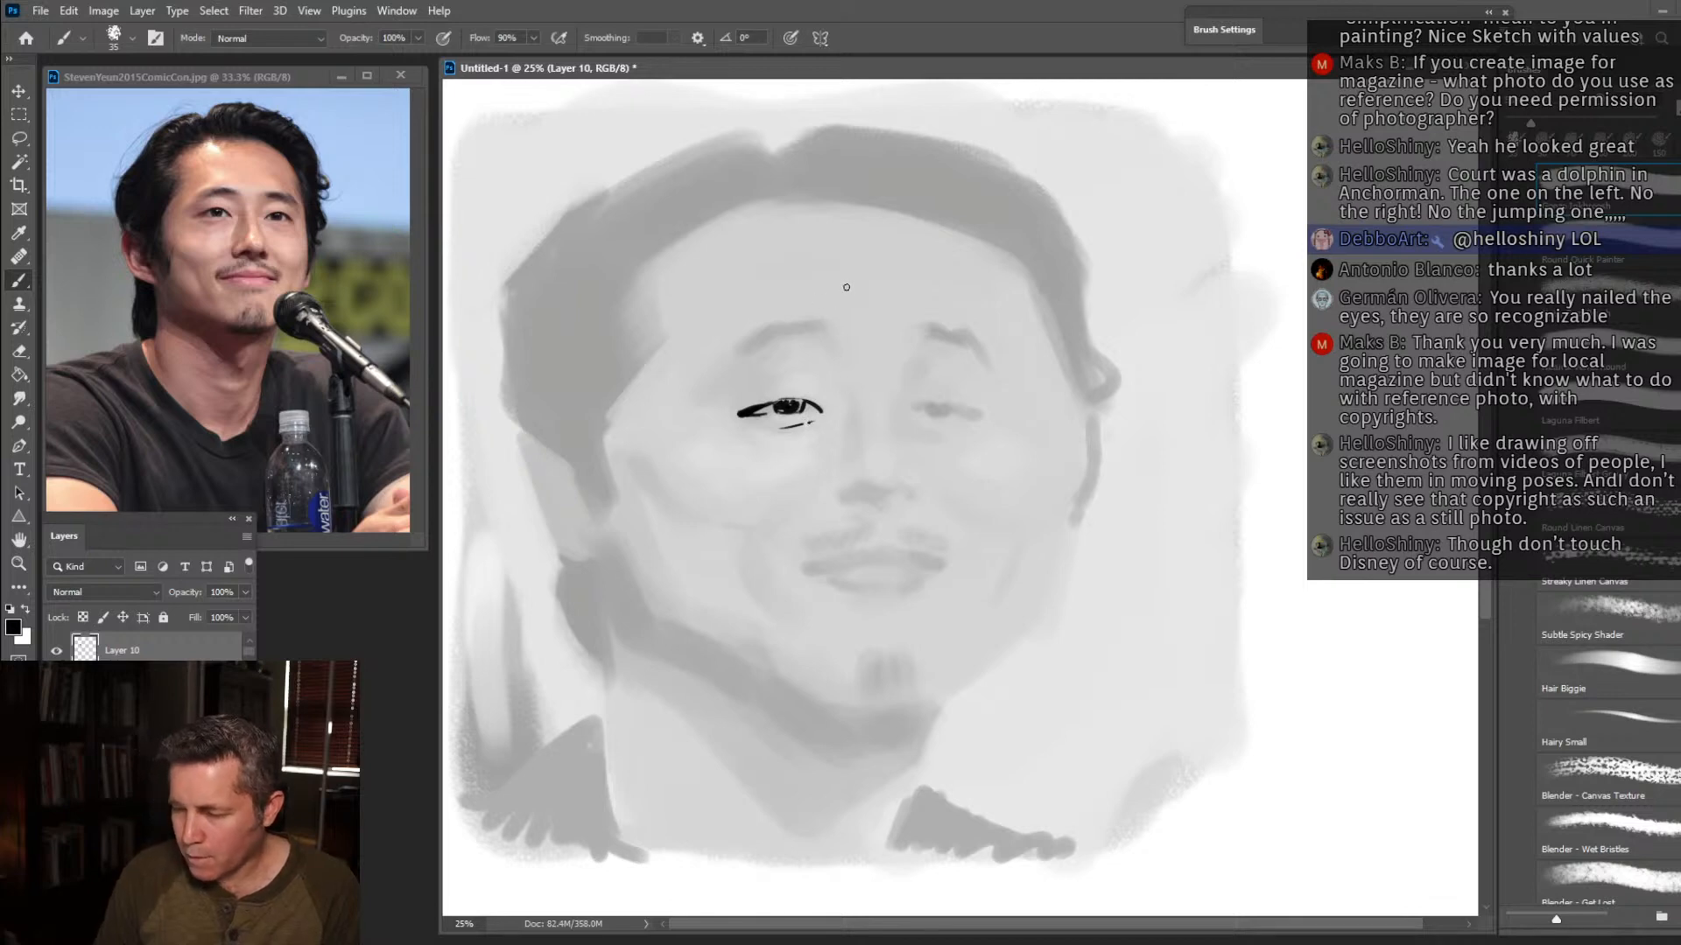
Ink both eyebrows with short hair strokes, and draw the far eye's lid line and iris in black.
mouse_move(825, 326)
mouse_down()
mouse_move(768, 320)
mouse_move(712, 354)
mouse_up()
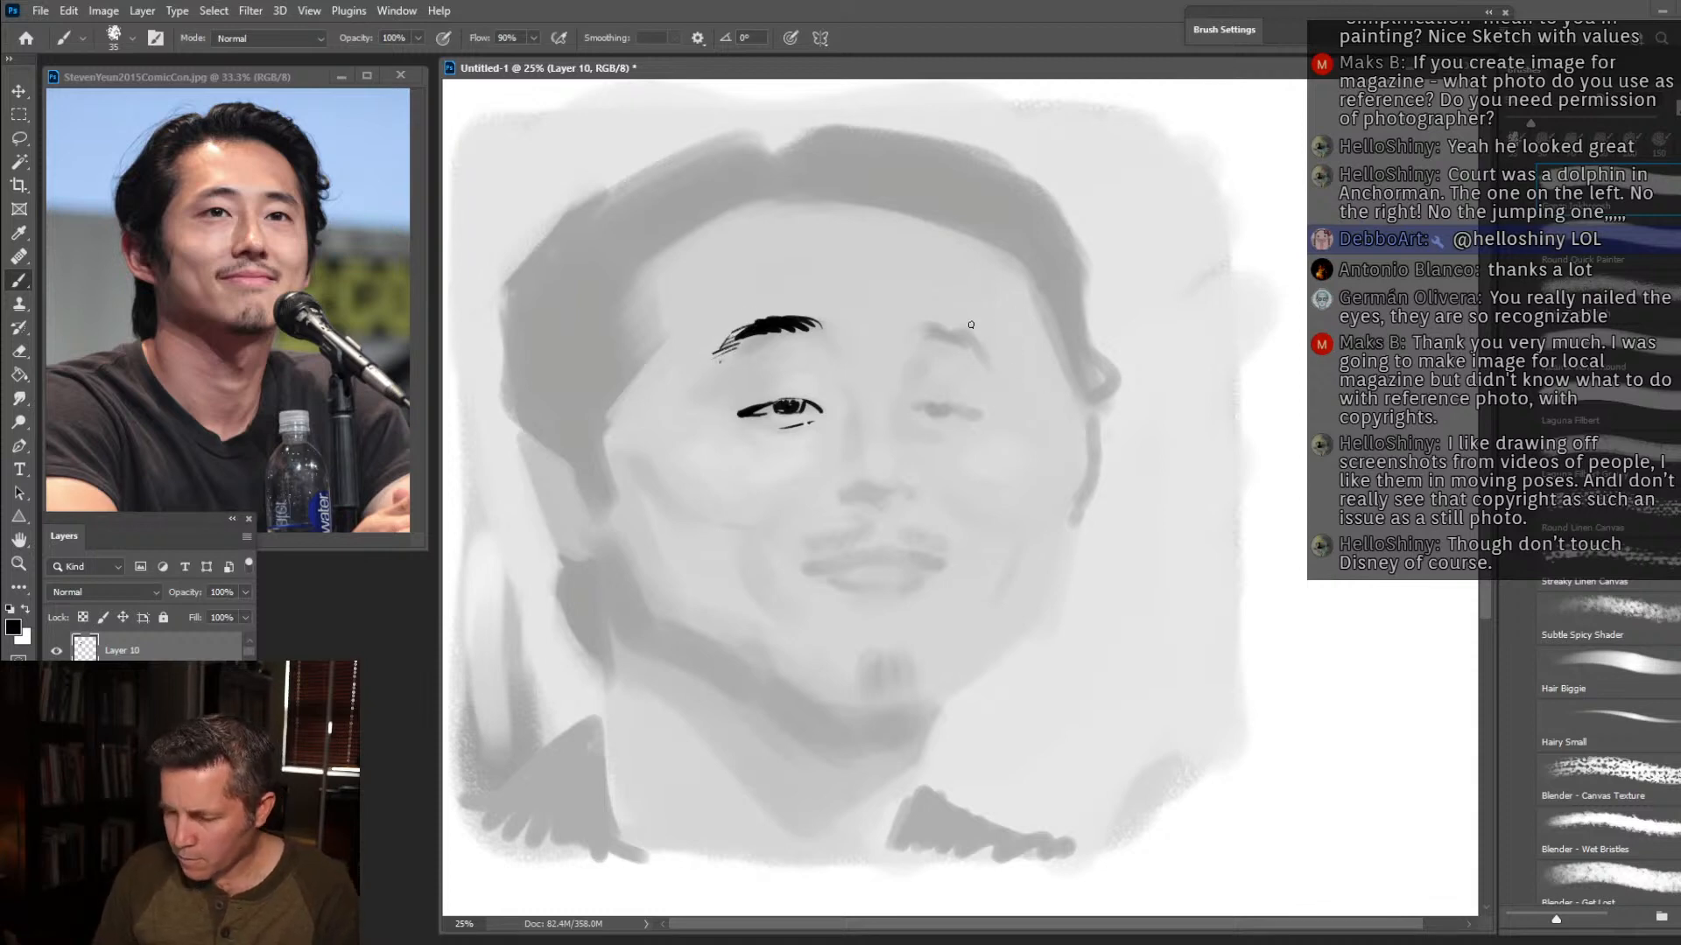
mouse_move(923, 325)
mouse_down()
mouse_move(979, 337)
mouse_move(989, 359)
mouse_up()
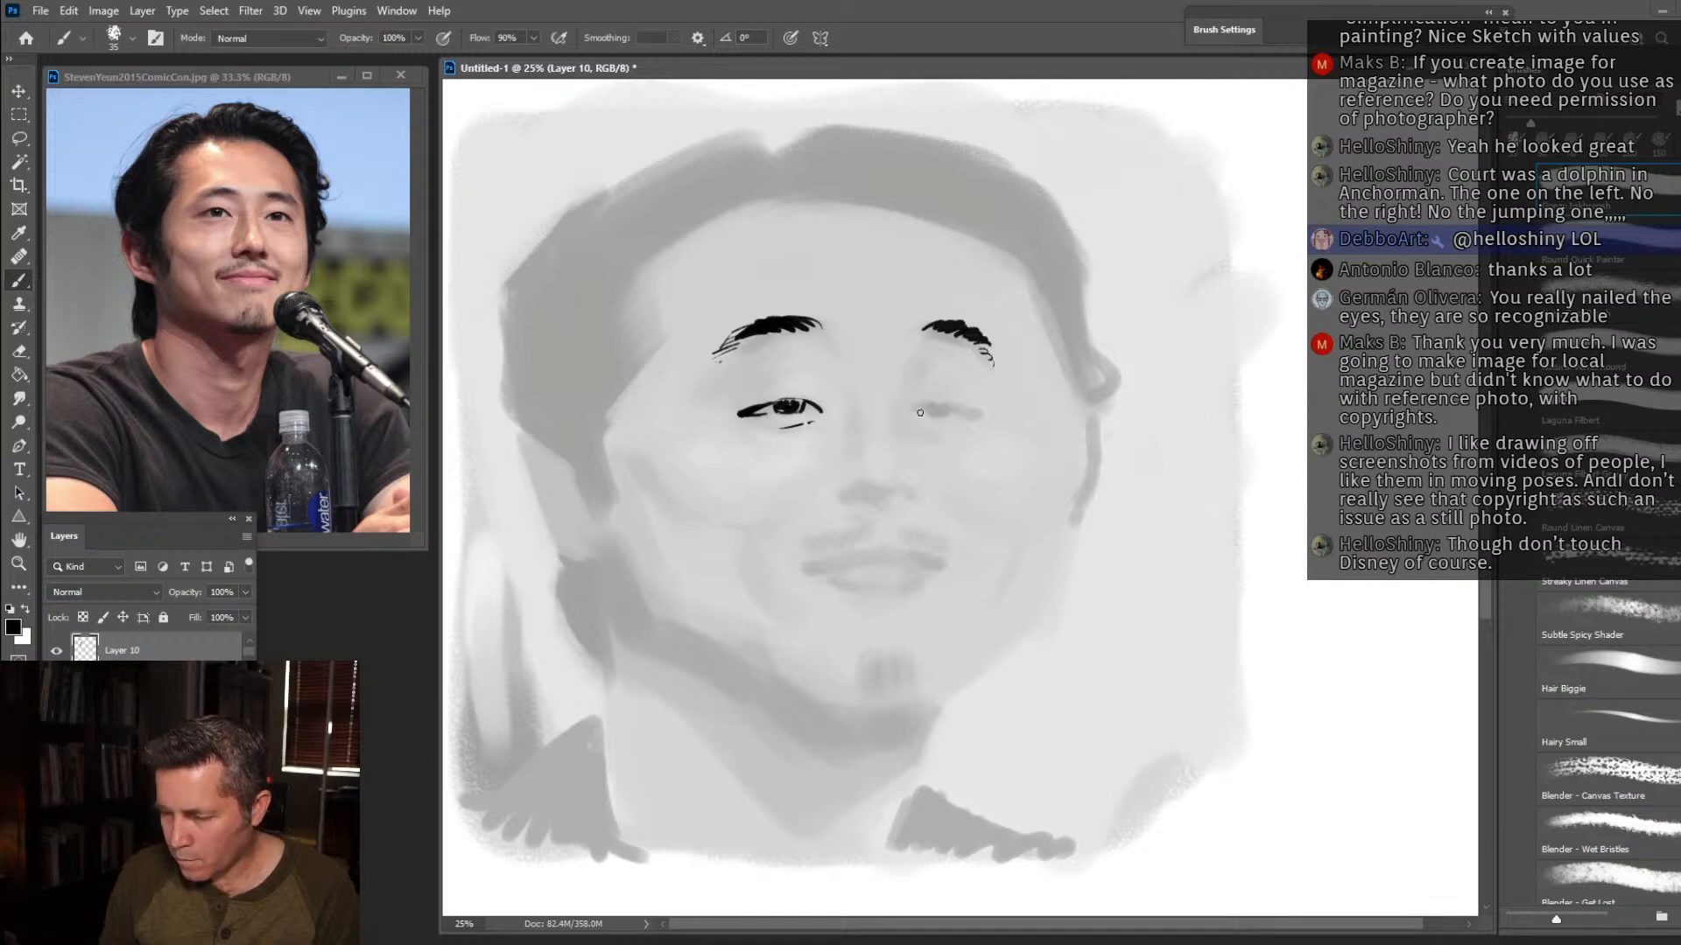
drag(932, 402, 950, 400)
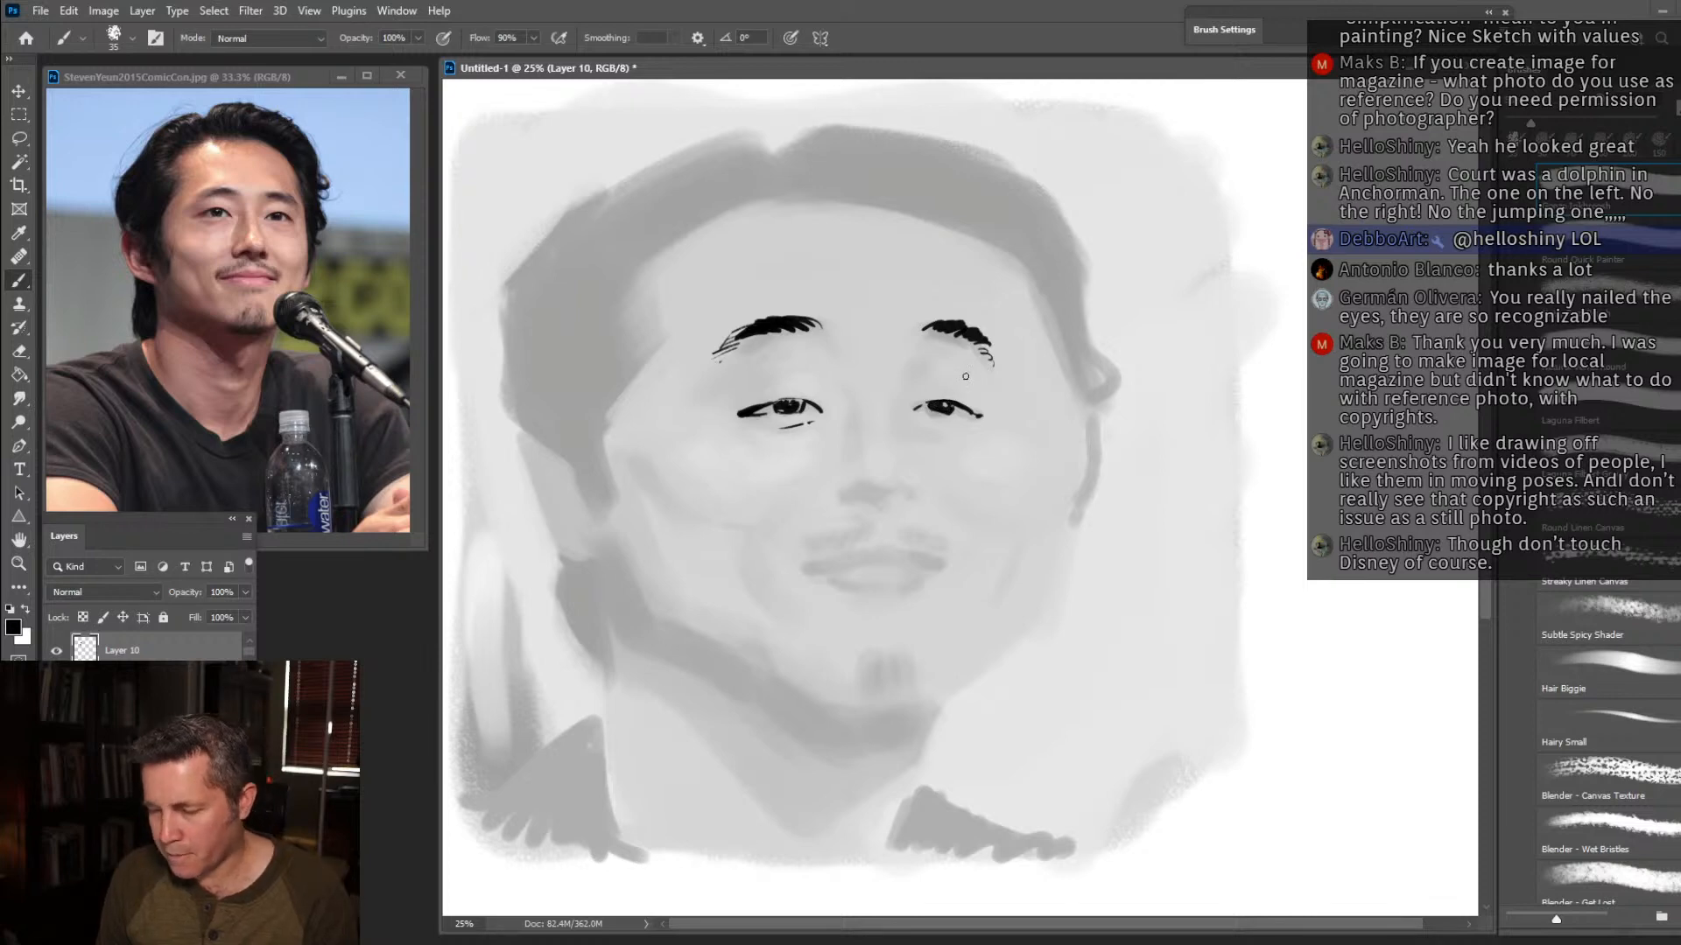
Ink the nose bridge, nostrils and tip at brush size 30, and add fine fold lines around the near eye.
key(bracketleft)
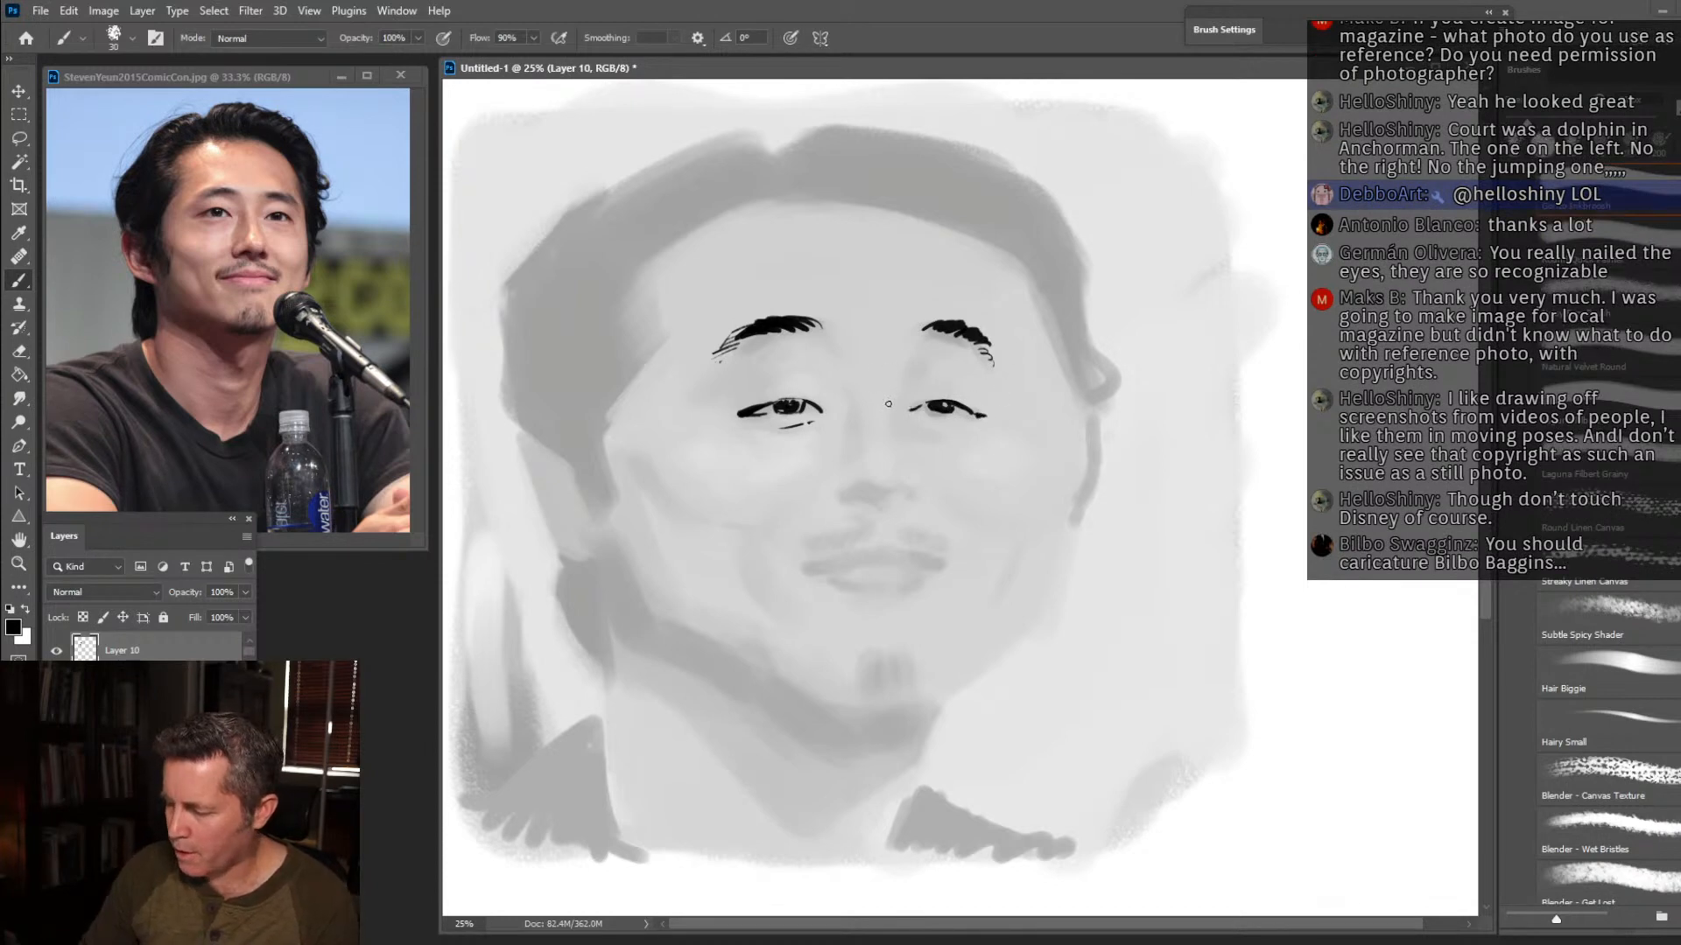
drag(891, 418, 905, 366)
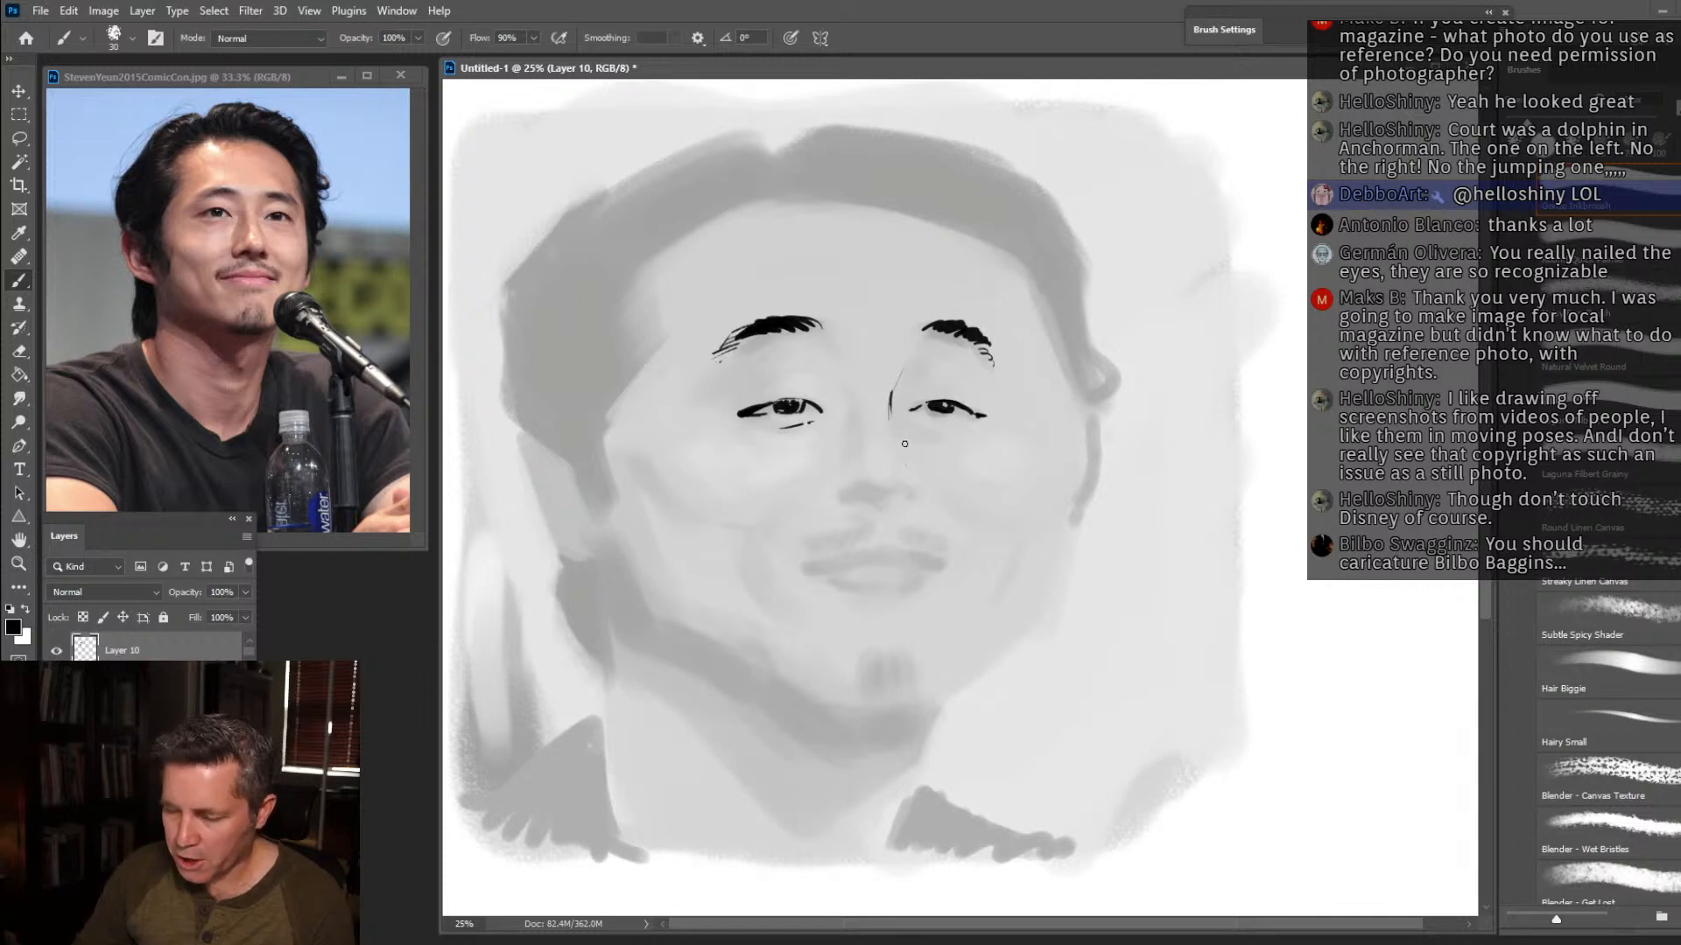
mouse_move(904, 484)
mouse_down()
mouse_move(873, 501)
mouse_move(840, 496)
mouse_up()
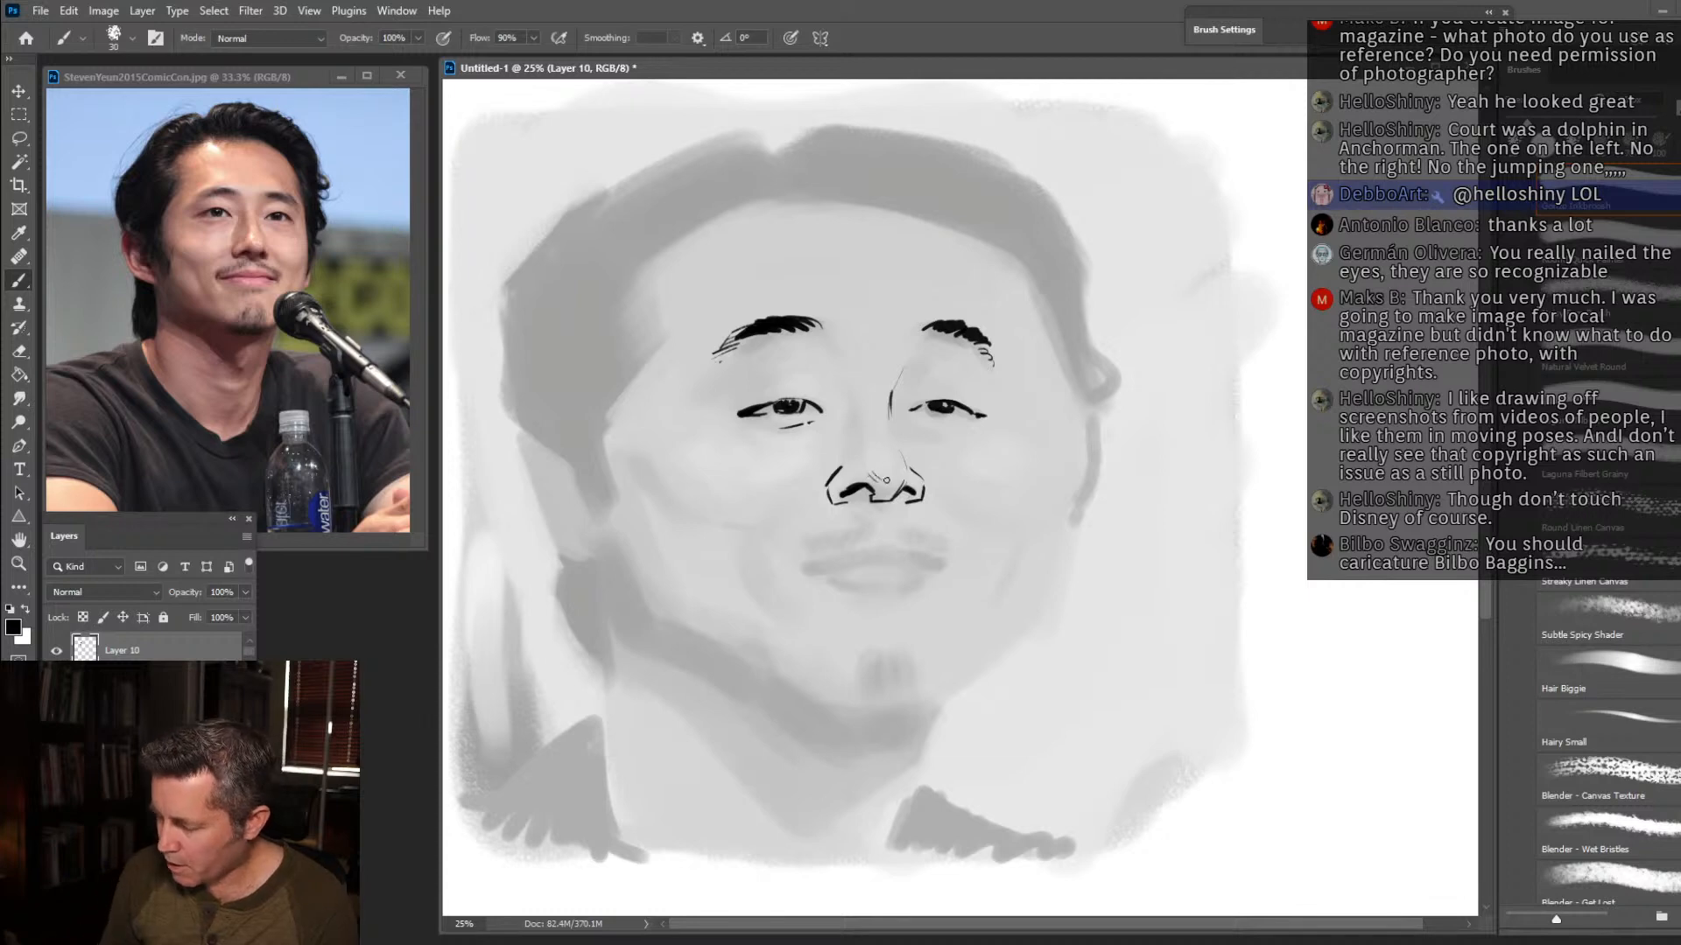
drag(875, 479, 900, 482)
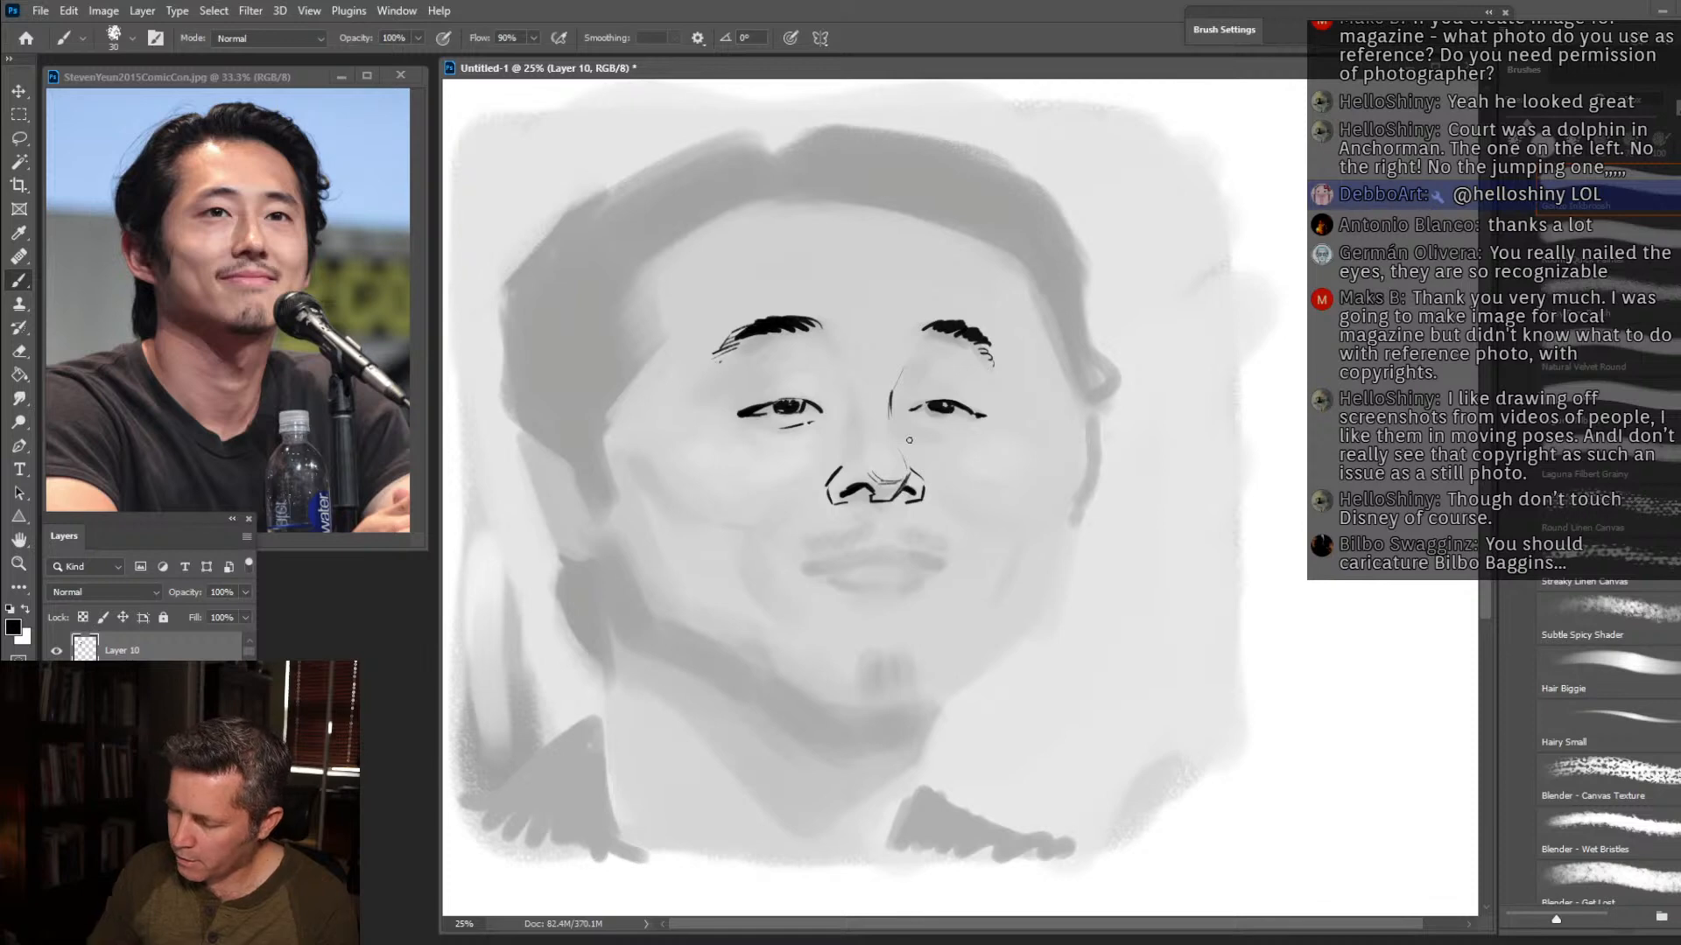
mouse_move(895, 431)
mouse_down()
mouse_move(906, 462)
mouse_move(861, 462)
mouse_up()
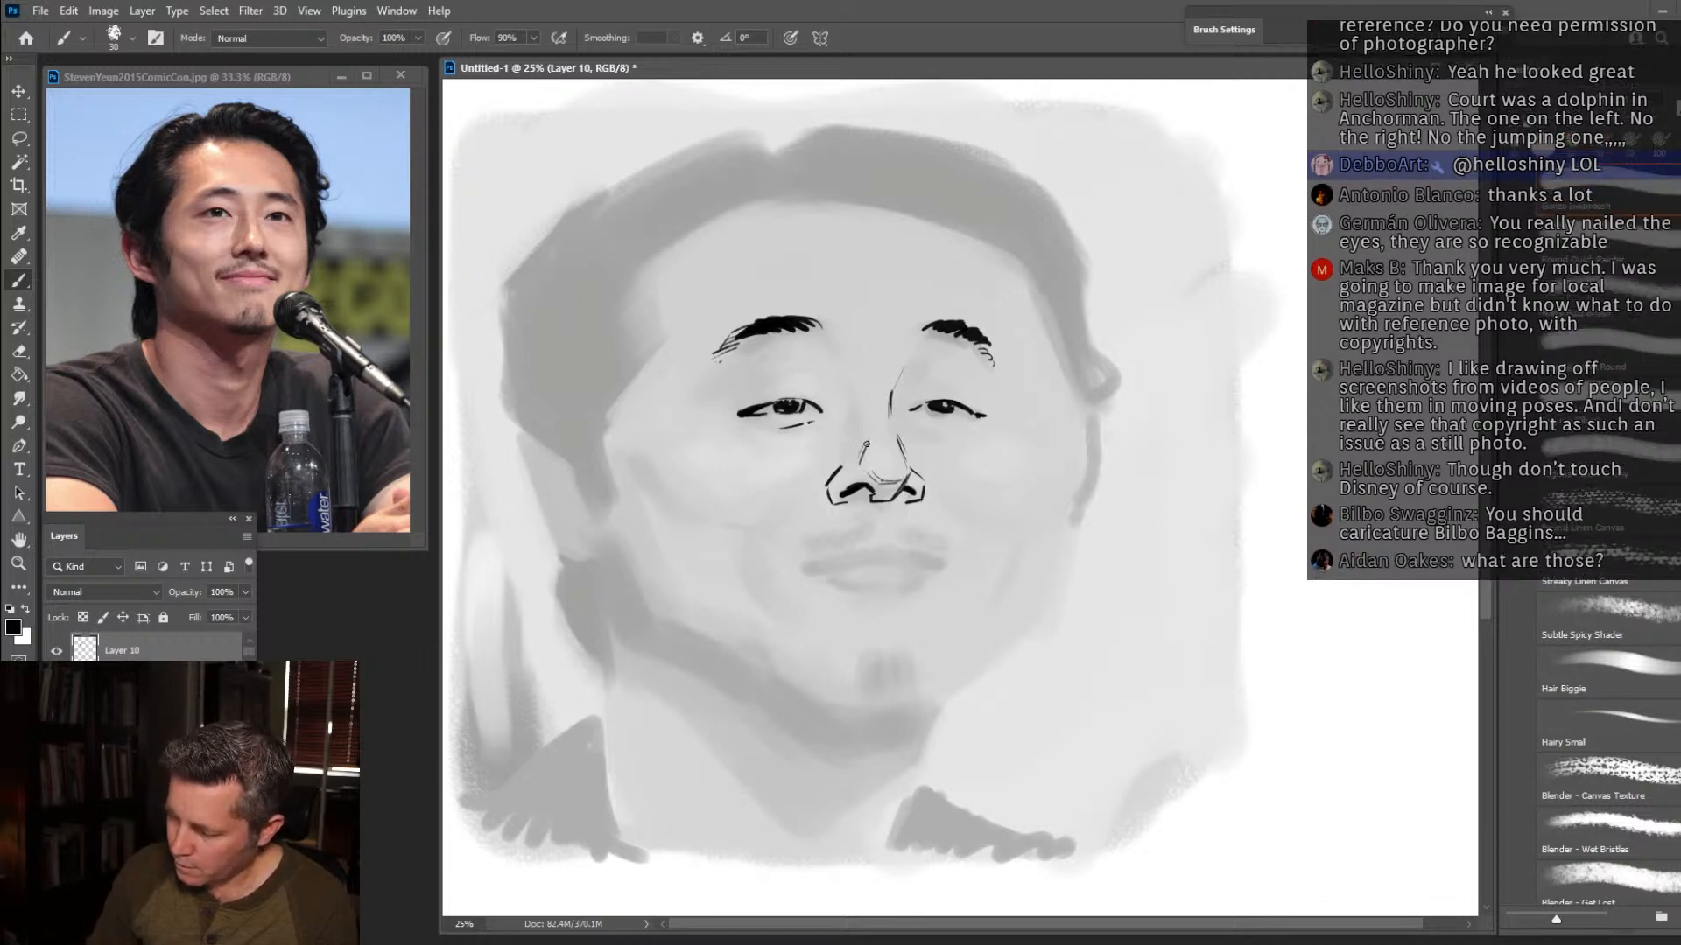
mouse_move(738, 412)
mouse_down()
mouse_move(760, 407)
mouse_move(737, 406)
mouse_up()
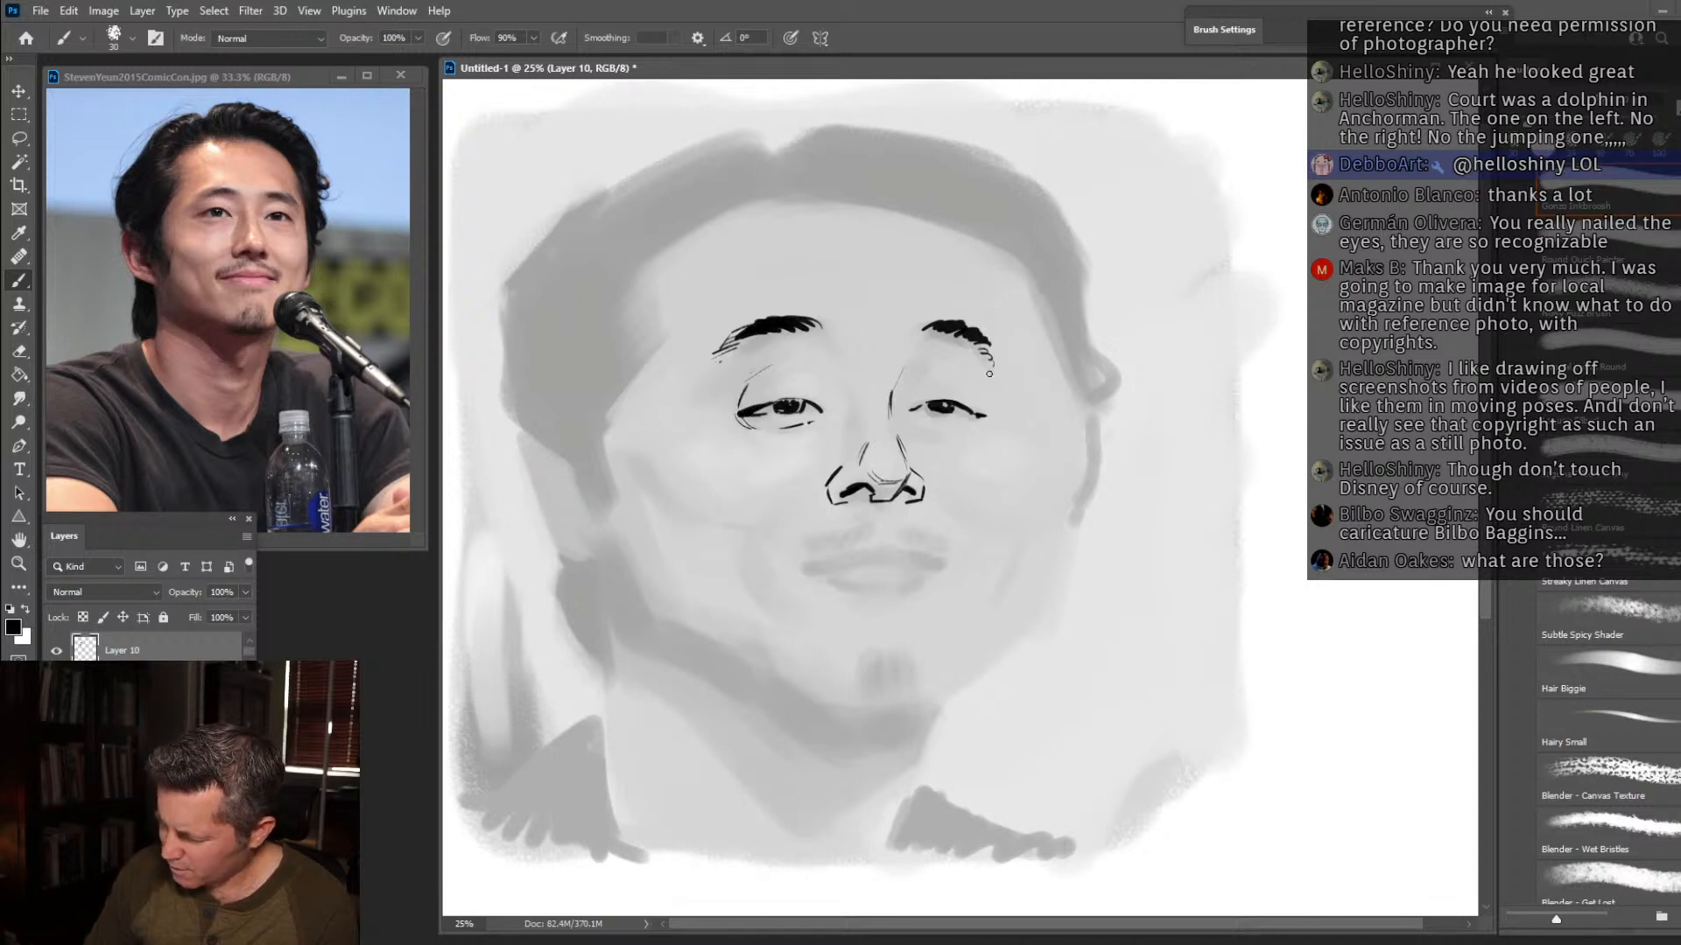
Ink the far hairline with hatching at the temple, undoing misplaced strokes, and continue the contour down the far cheek.
mouse_move(897, 192)
mouse_down()
mouse_move(1022, 264)
mouse_move(1082, 370)
mouse_up()
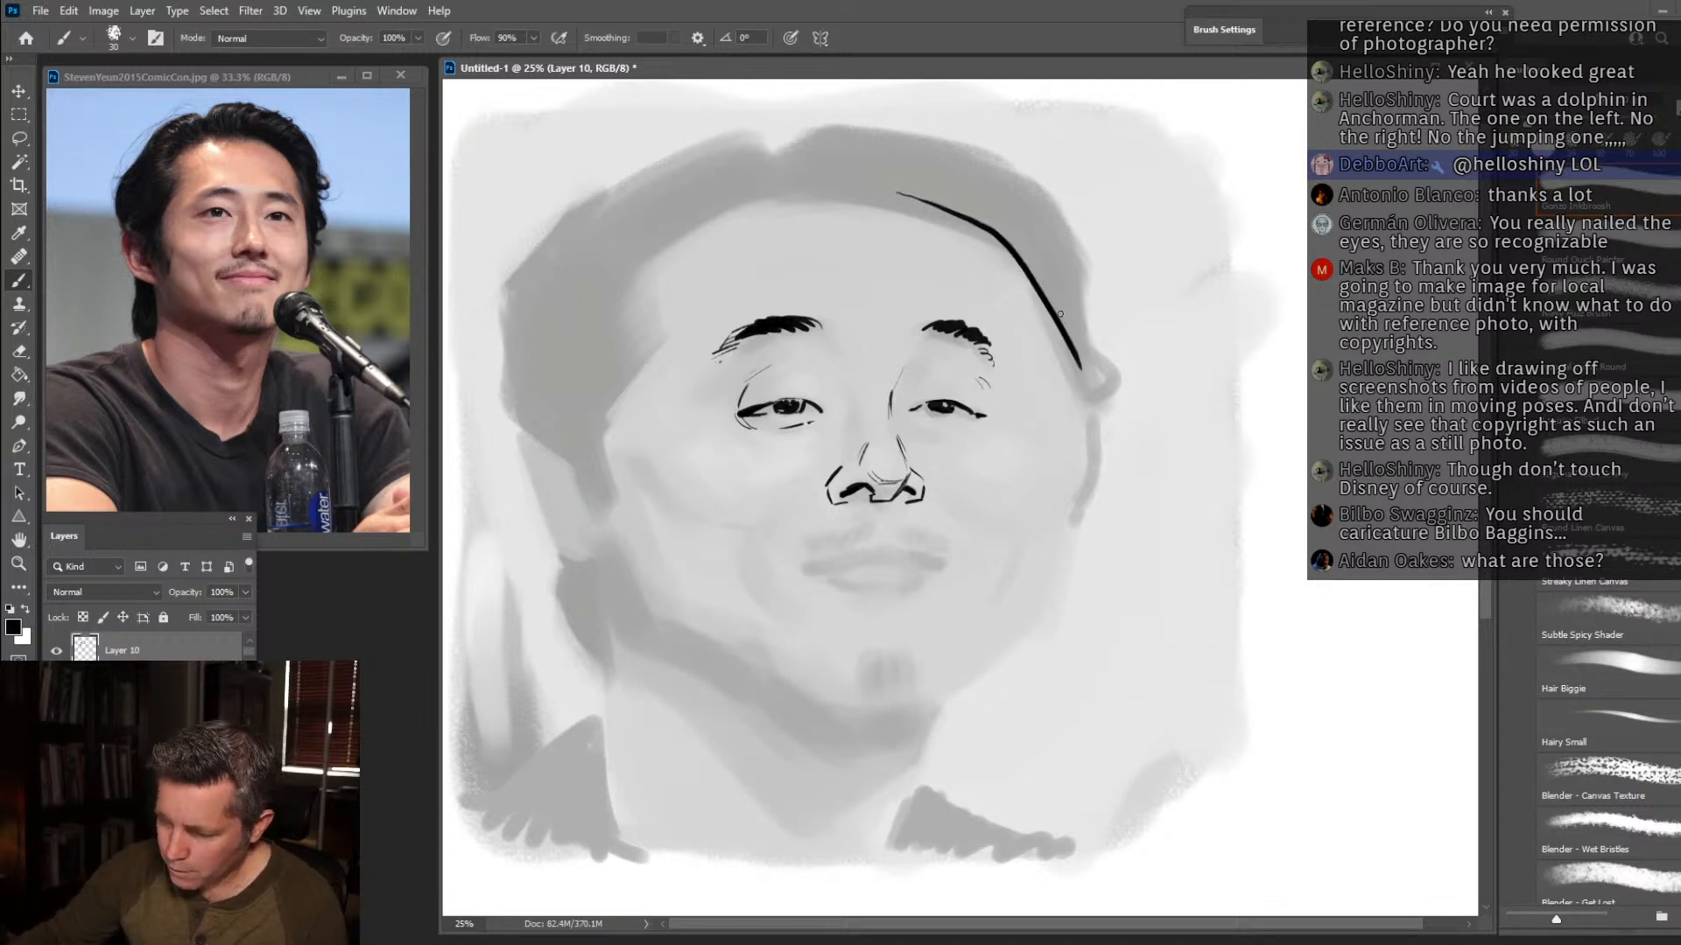
drag(1038, 296, 1075, 389)
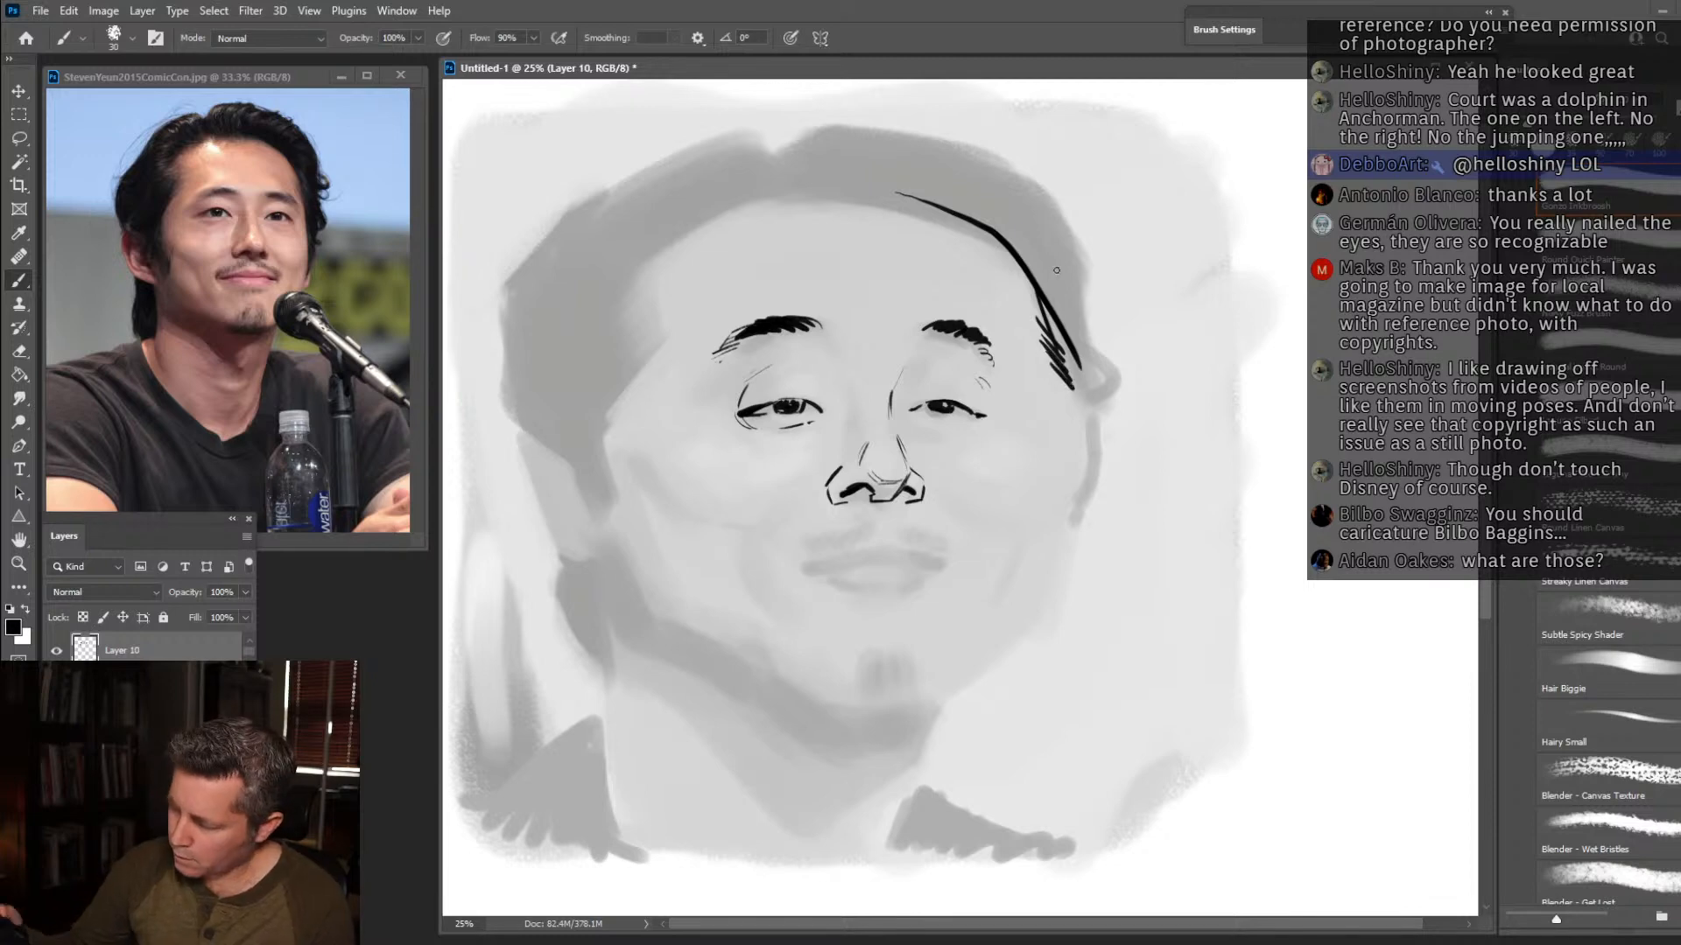
key(ctrl+z)
key(ctrl+z)
key(ctrl+z)
key(ctrl+z)
key(ctrl+z)
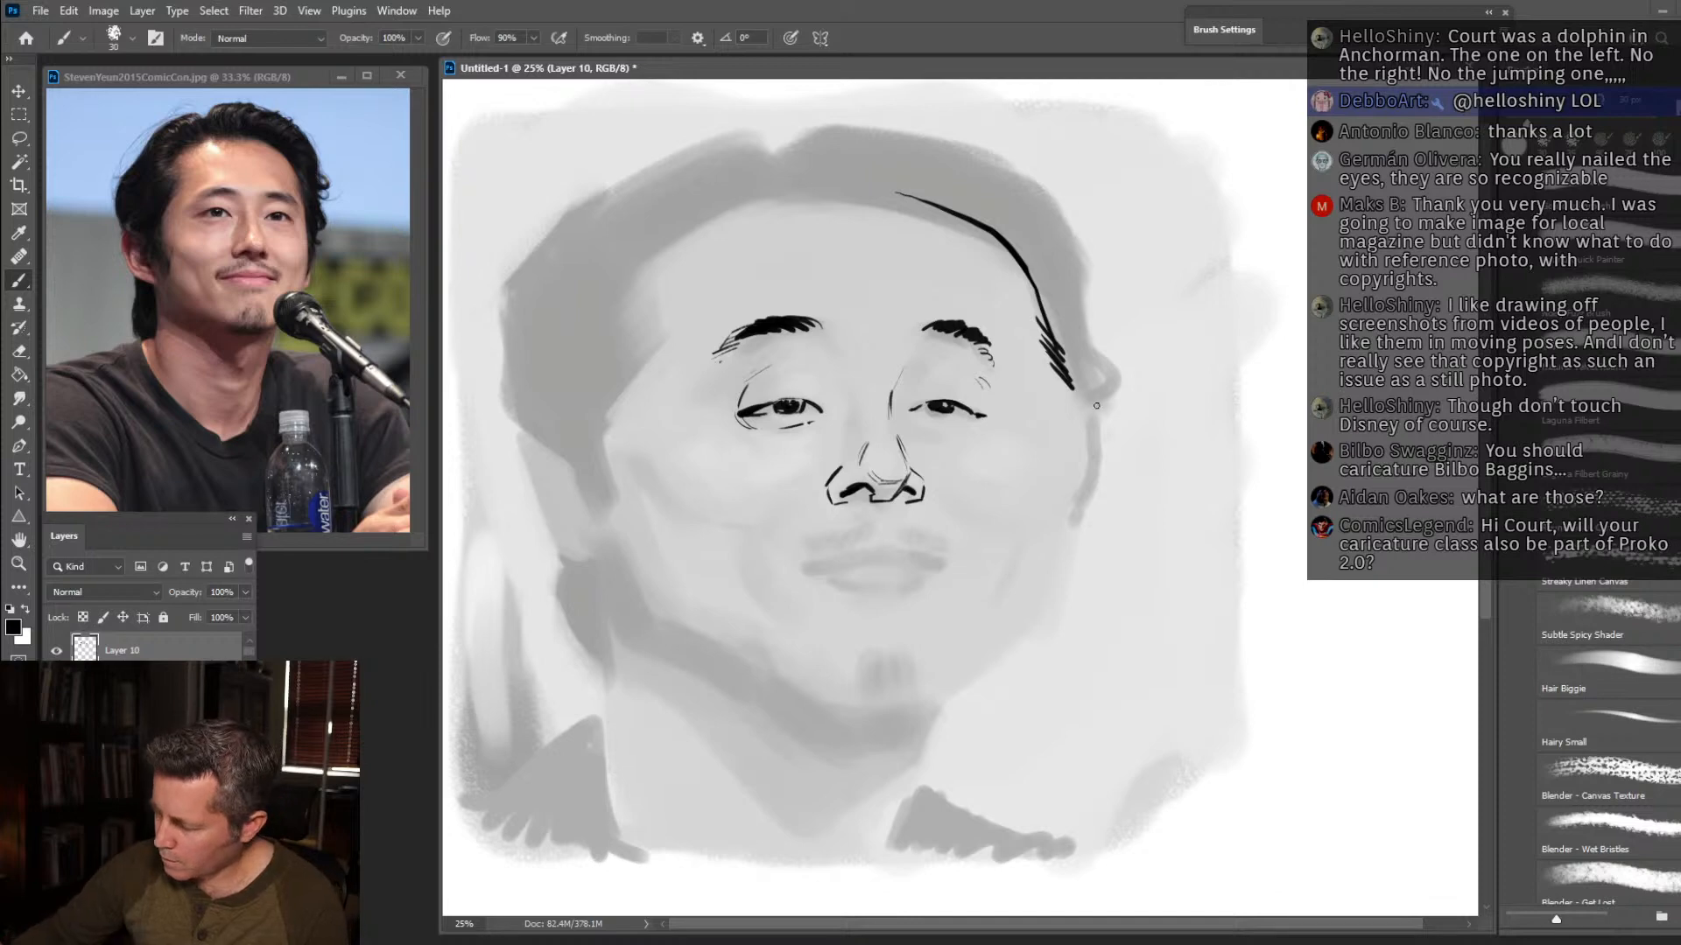
drag(1061, 373, 1092, 451)
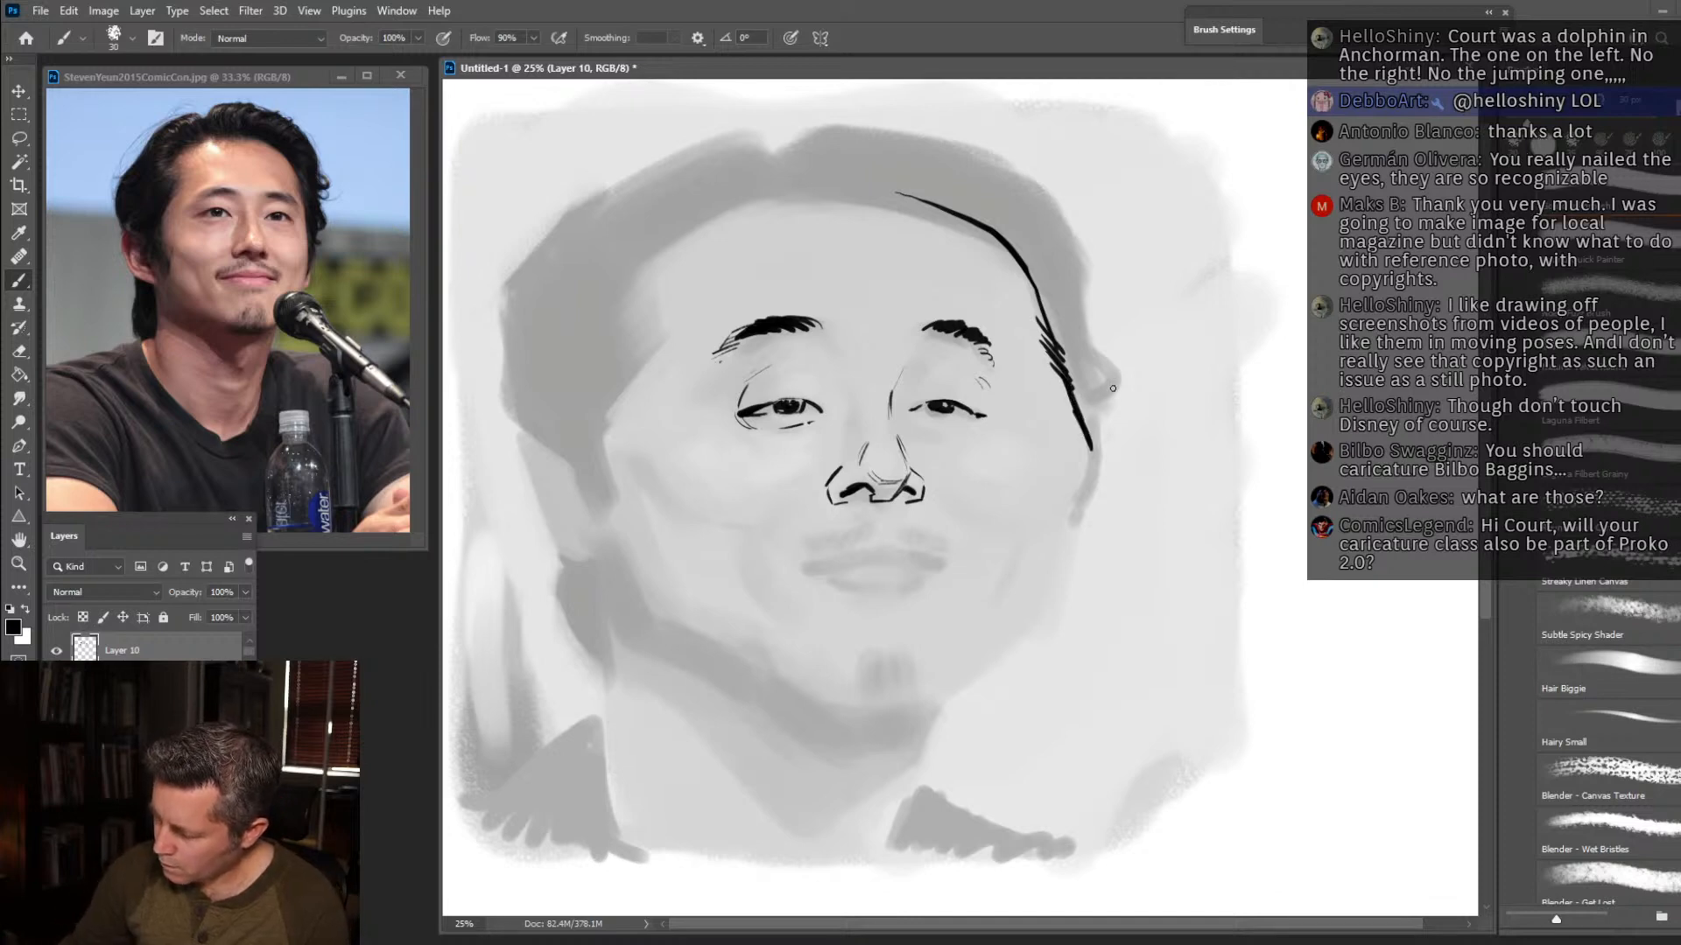
At brush size 45, ink the far jaw contour and the hair's outer outline, filling the tuft beside the far temple with black.
key(])
mouse_move(1094, 456)
mouse_down()
mouse_move(1049, 536)
mouse_move(1047, 591)
mouse_move(982, 658)
mouse_up()
mouse_move(762, 169)
mouse_down()
mouse_move(790, 136)
mouse_move(892, 112)
mouse_move(1015, 163)
mouse_move(1065, 220)
mouse_move(1108, 305)
mouse_up()
mouse_move(1109, 306)
mouse_down()
mouse_move(1089, 338)
mouse_move(1106, 354)
mouse_up()
mouse_move(1086, 348)
mouse_down()
mouse_move(1105, 373)
mouse_move(1105, 462)
mouse_move(1078, 500)
mouse_move(1092, 427)
mouse_move(1071, 387)
mouse_move(1095, 422)
mouse_move(1064, 359)
mouse_move(1098, 398)
mouse_move(1064, 346)
mouse_move(1111, 393)
mouse_move(1051, 308)
mouse_move(1053, 329)
mouse_move(1100, 342)
mouse_move(1043, 289)
mouse_move(1055, 311)
mouse_up()
mouse_move(774, 160)
mouse_down()
mouse_move(742, 149)
mouse_move(605, 180)
mouse_move(529, 251)
mouse_move(492, 350)
mouse_move(495, 438)
mouse_up()
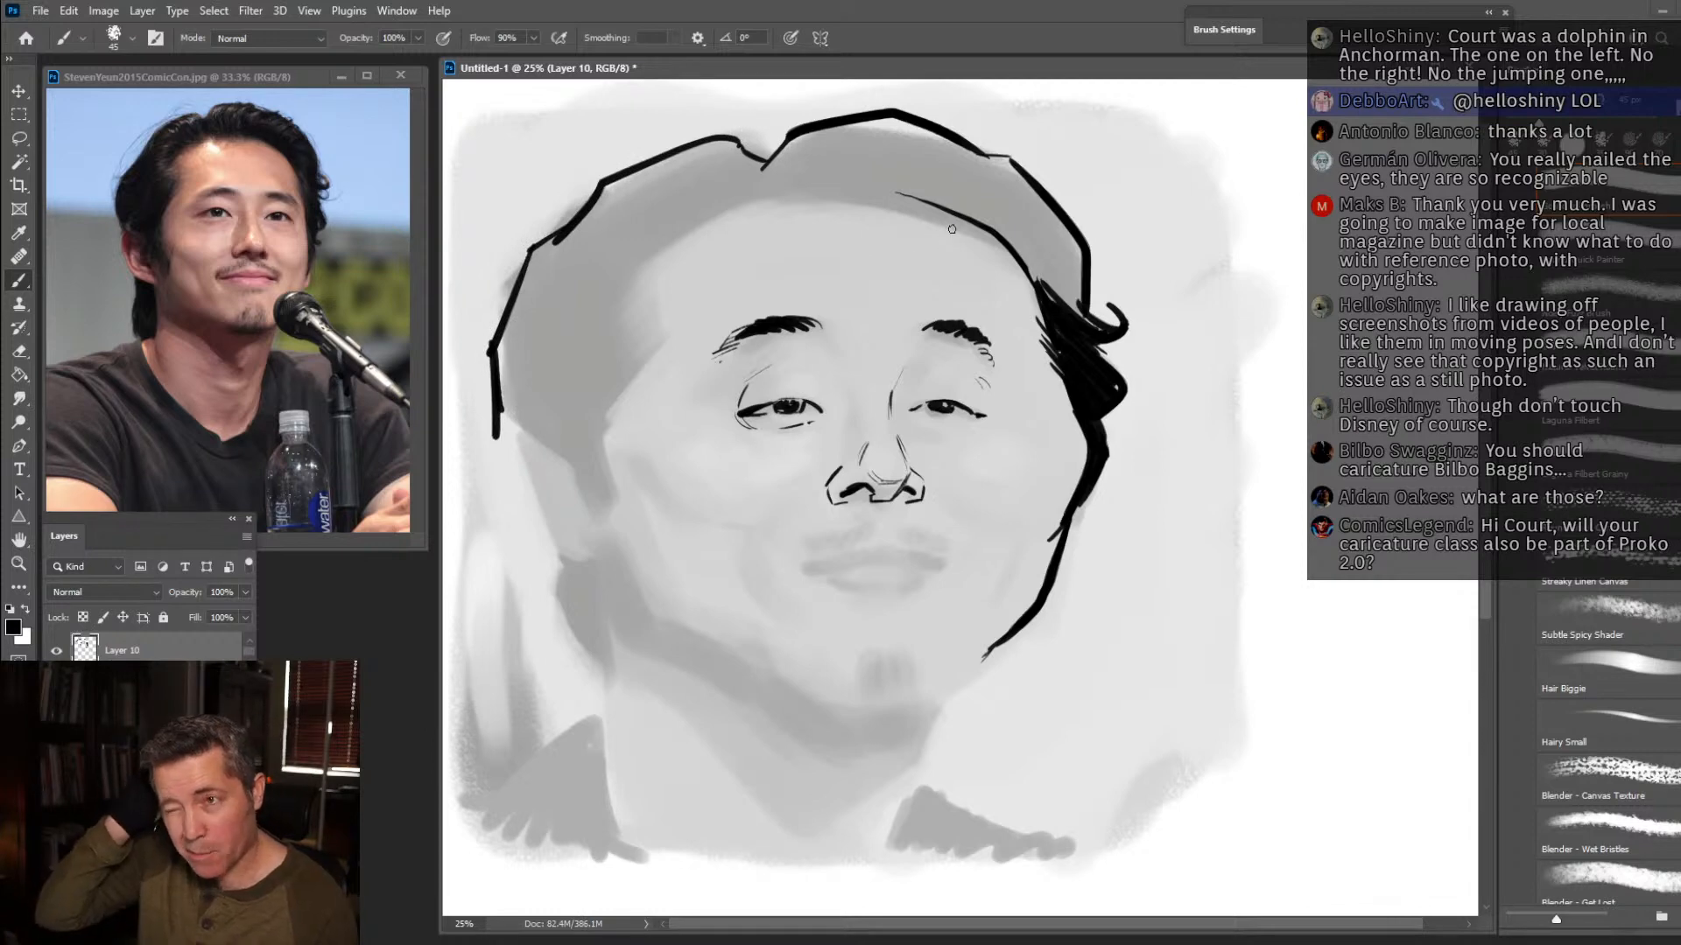
Add swept-back hair strands along the forehead hairline on both sides of the parting.
drag(791, 196, 814, 163)
mouse_move(802, 195)
mouse_down()
mouse_move(823, 168)
mouse_move(864, 170)
mouse_up()
mouse_move(850, 197)
mouse_down()
mouse_move(886, 173)
mouse_move(937, 178)
mouse_up()
drag(784, 194, 799, 158)
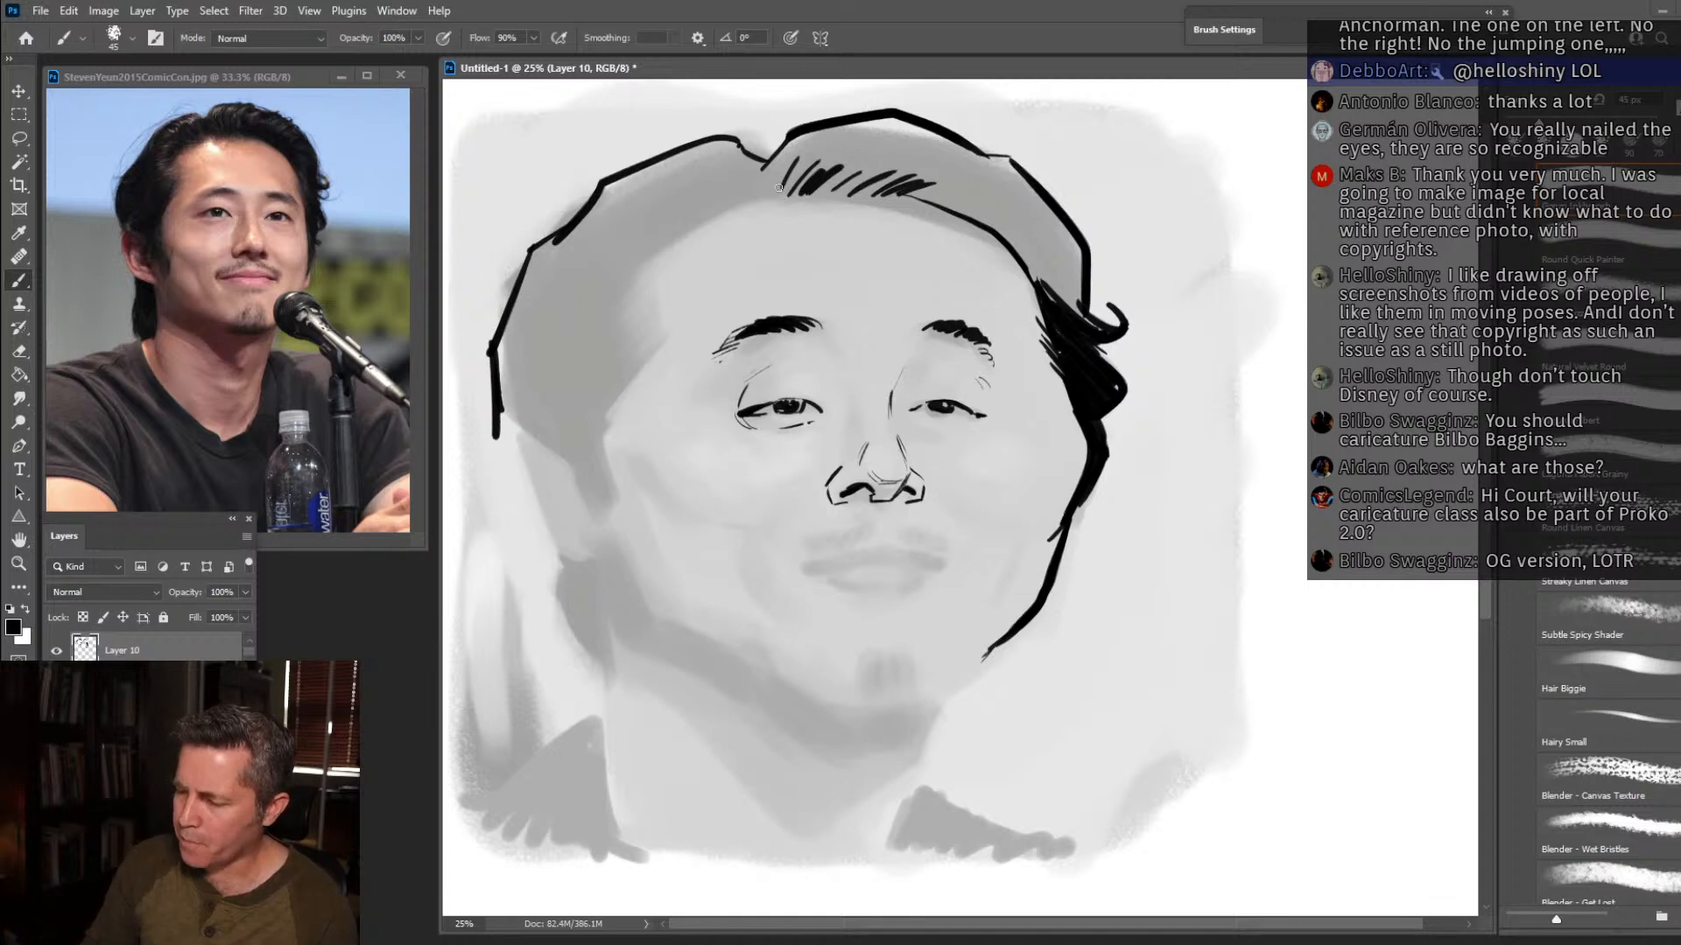
mouse_move(643, 251)
mouse_down()
mouse_move(762, 203)
mouse_move(737, 192)
mouse_up()
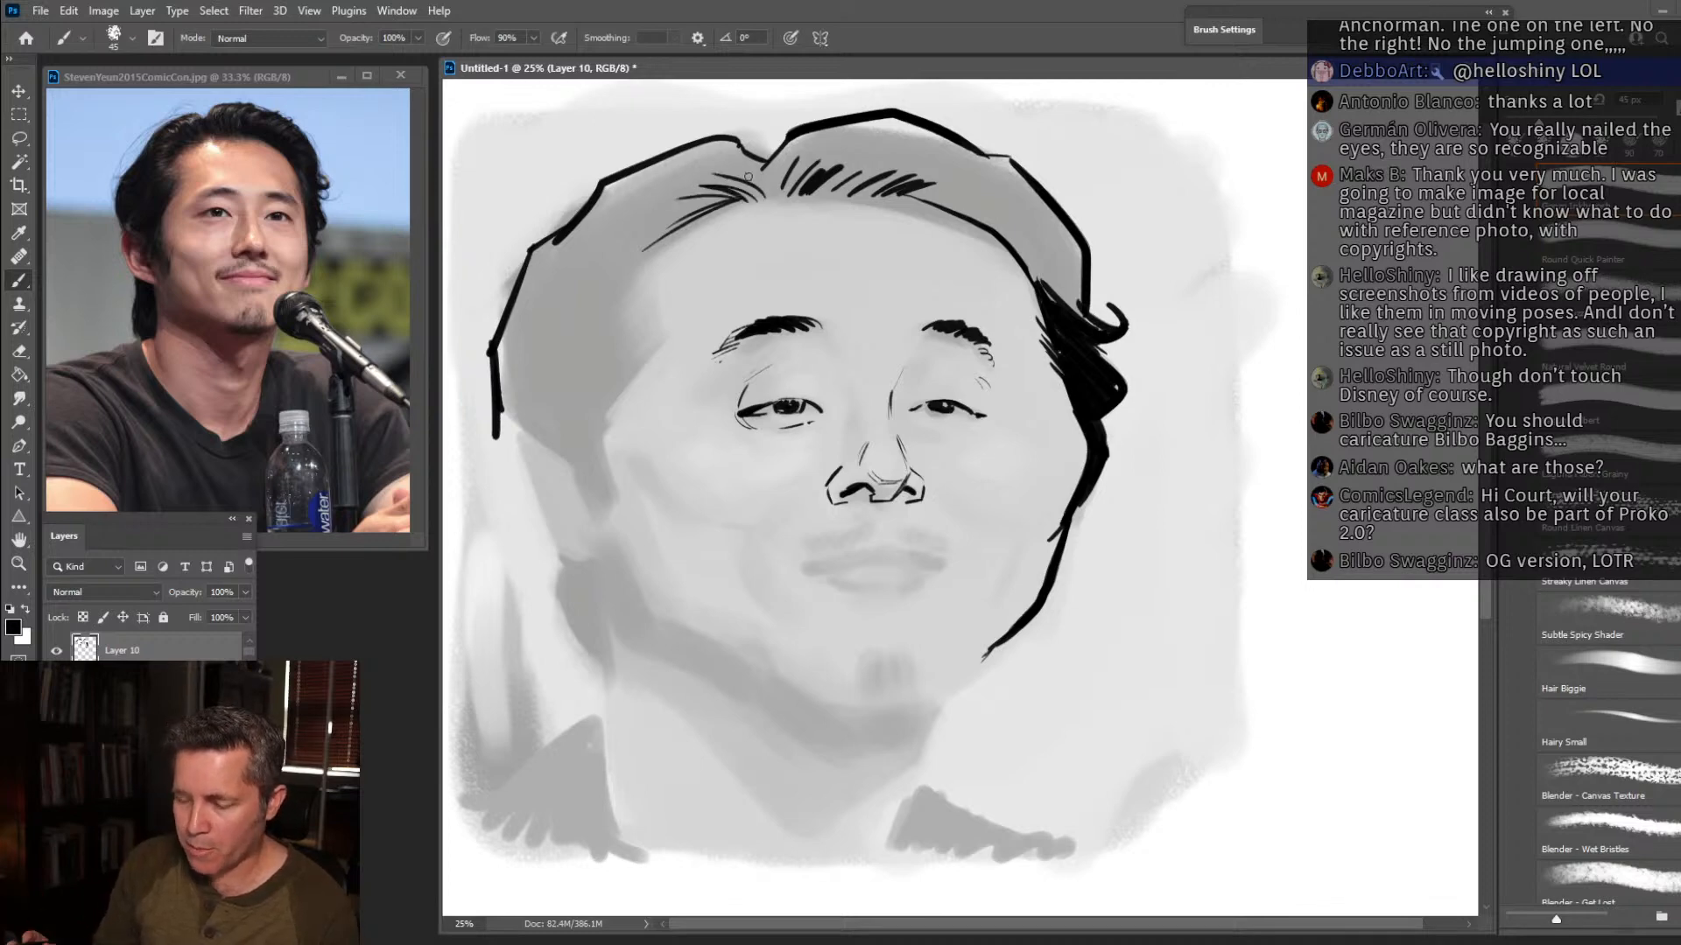
Ink the near temple hair and ear, and outline the hair behind the neck and the neck's back edge.
mouse_move(650, 248)
mouse_down()
mouse_move(601, 324)
mouse_move(640, 294)
mouse_move(631, 347)
mouse_move(646, 342)
mouse_move(630, 361)
mouse_move(647, 348)
mouse_move(644, 364)
mouse_move(592, 429)
mouse_move(613, 522)
mouse_move(541, 426)
mouse_move(496, 439)
mouse_move(553, 535)
mouse_move(595, 555)
mouse_move(564, 517)
mouse_up()
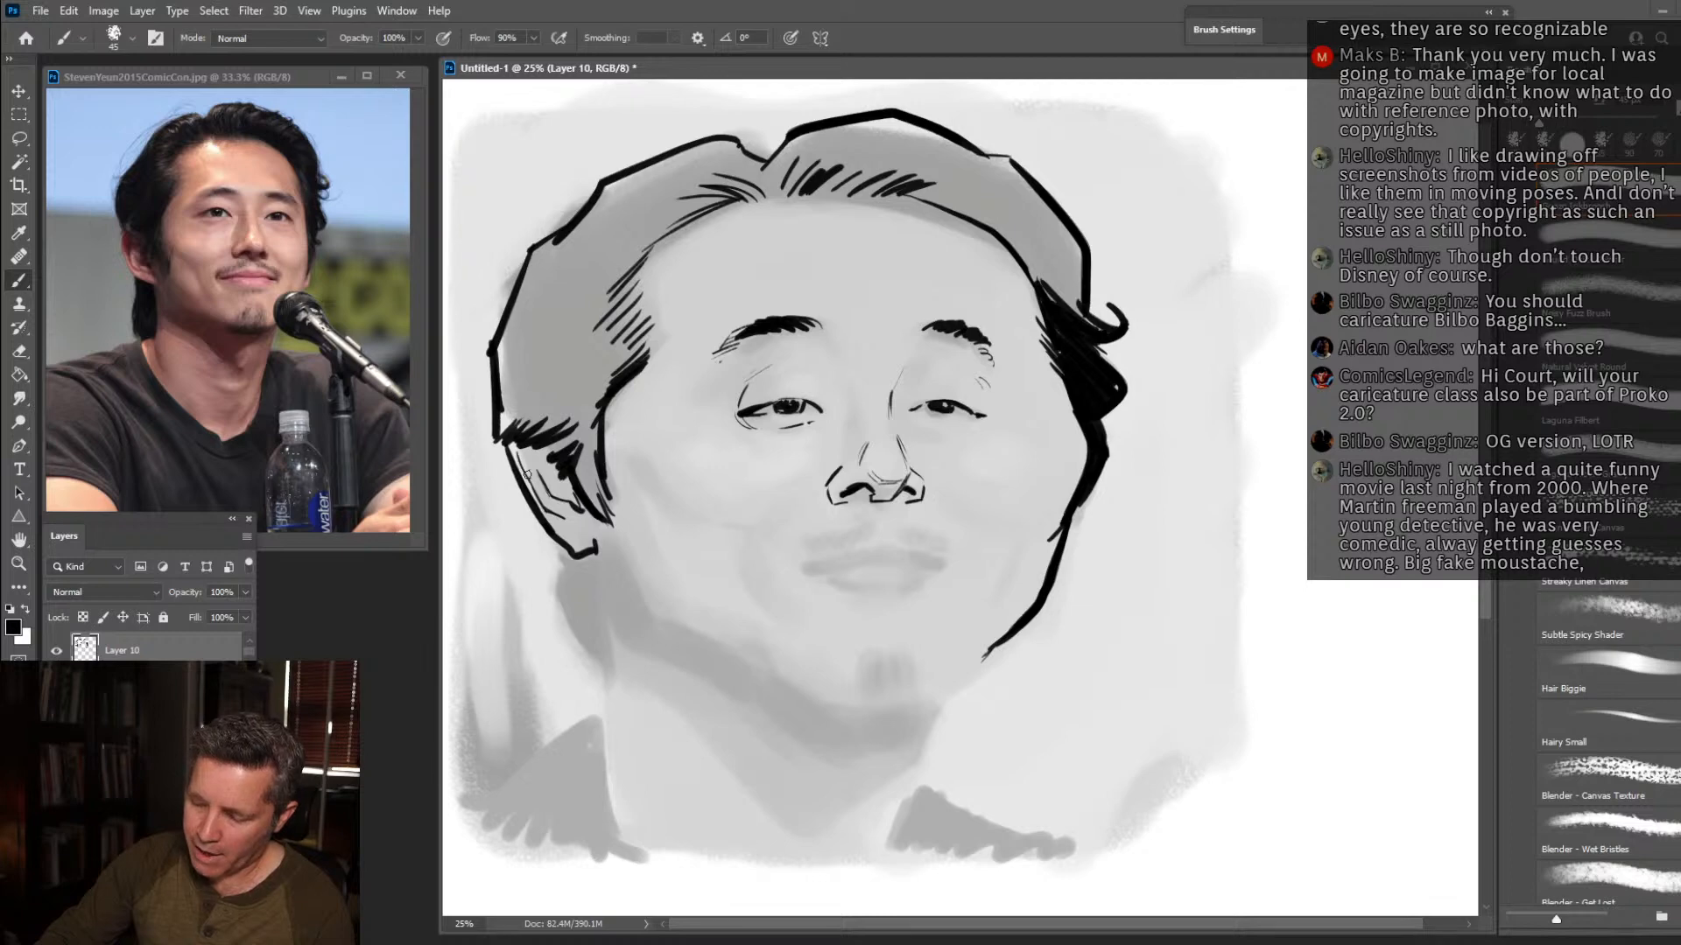
mouse_move(528, 503)
mouse_down()
mouse_move(560, 583)
mouse_move(552, 637)
mouse_move(587, 677)
mouse_up()
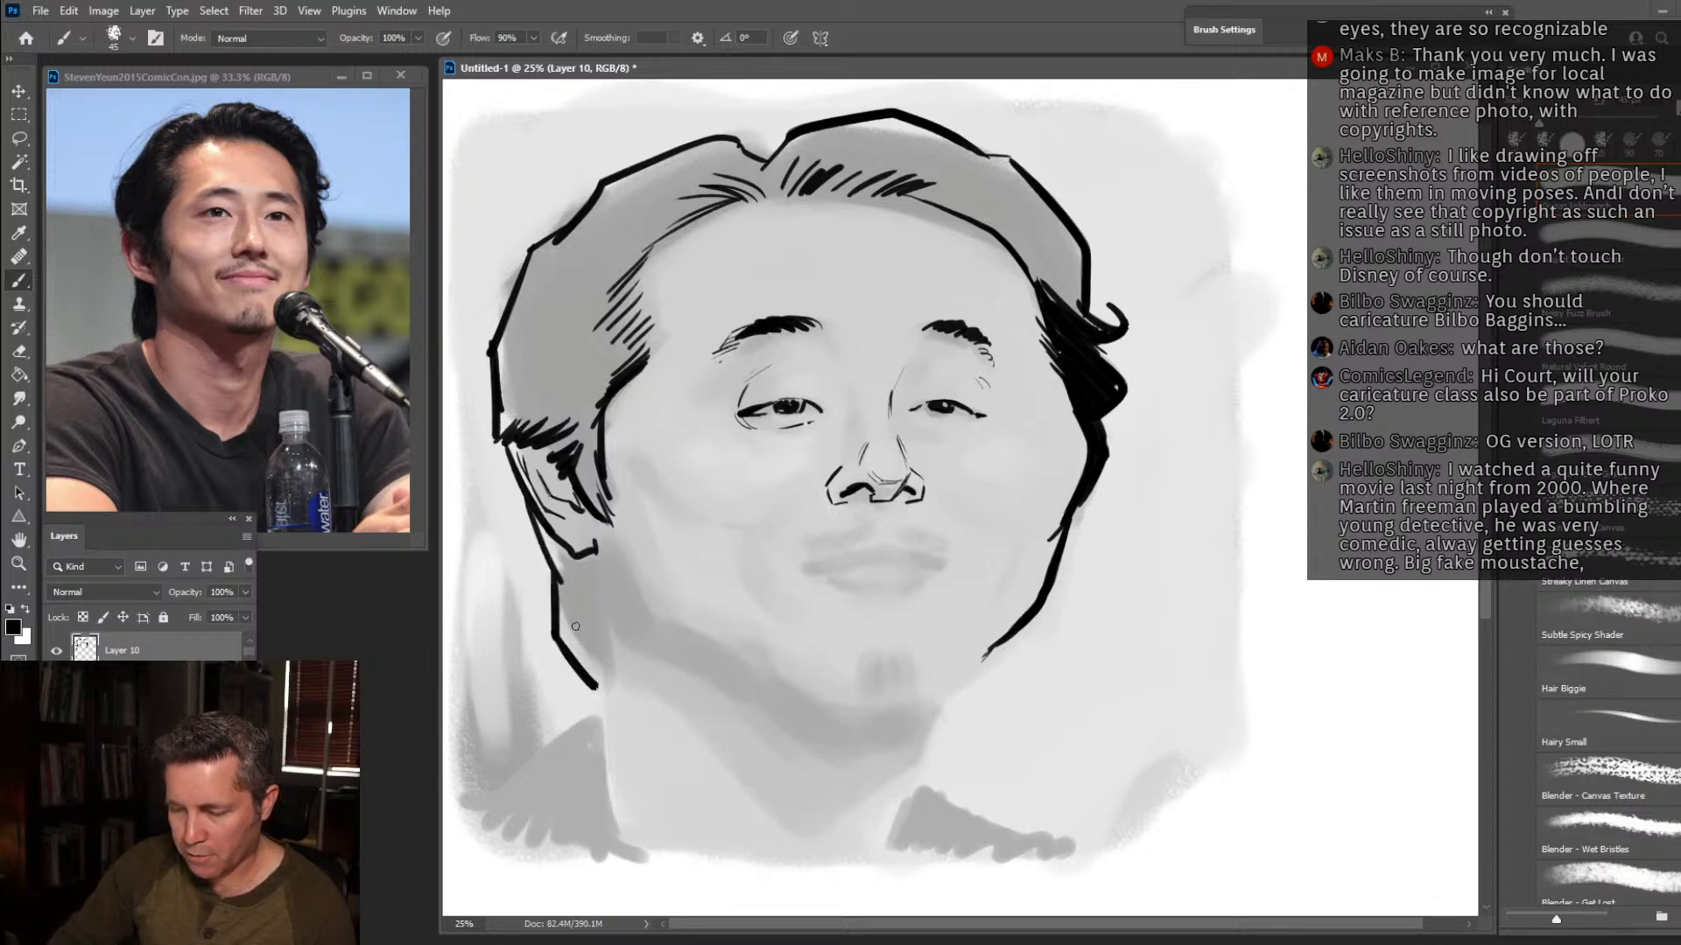
drag(597, 544, 612, 797)
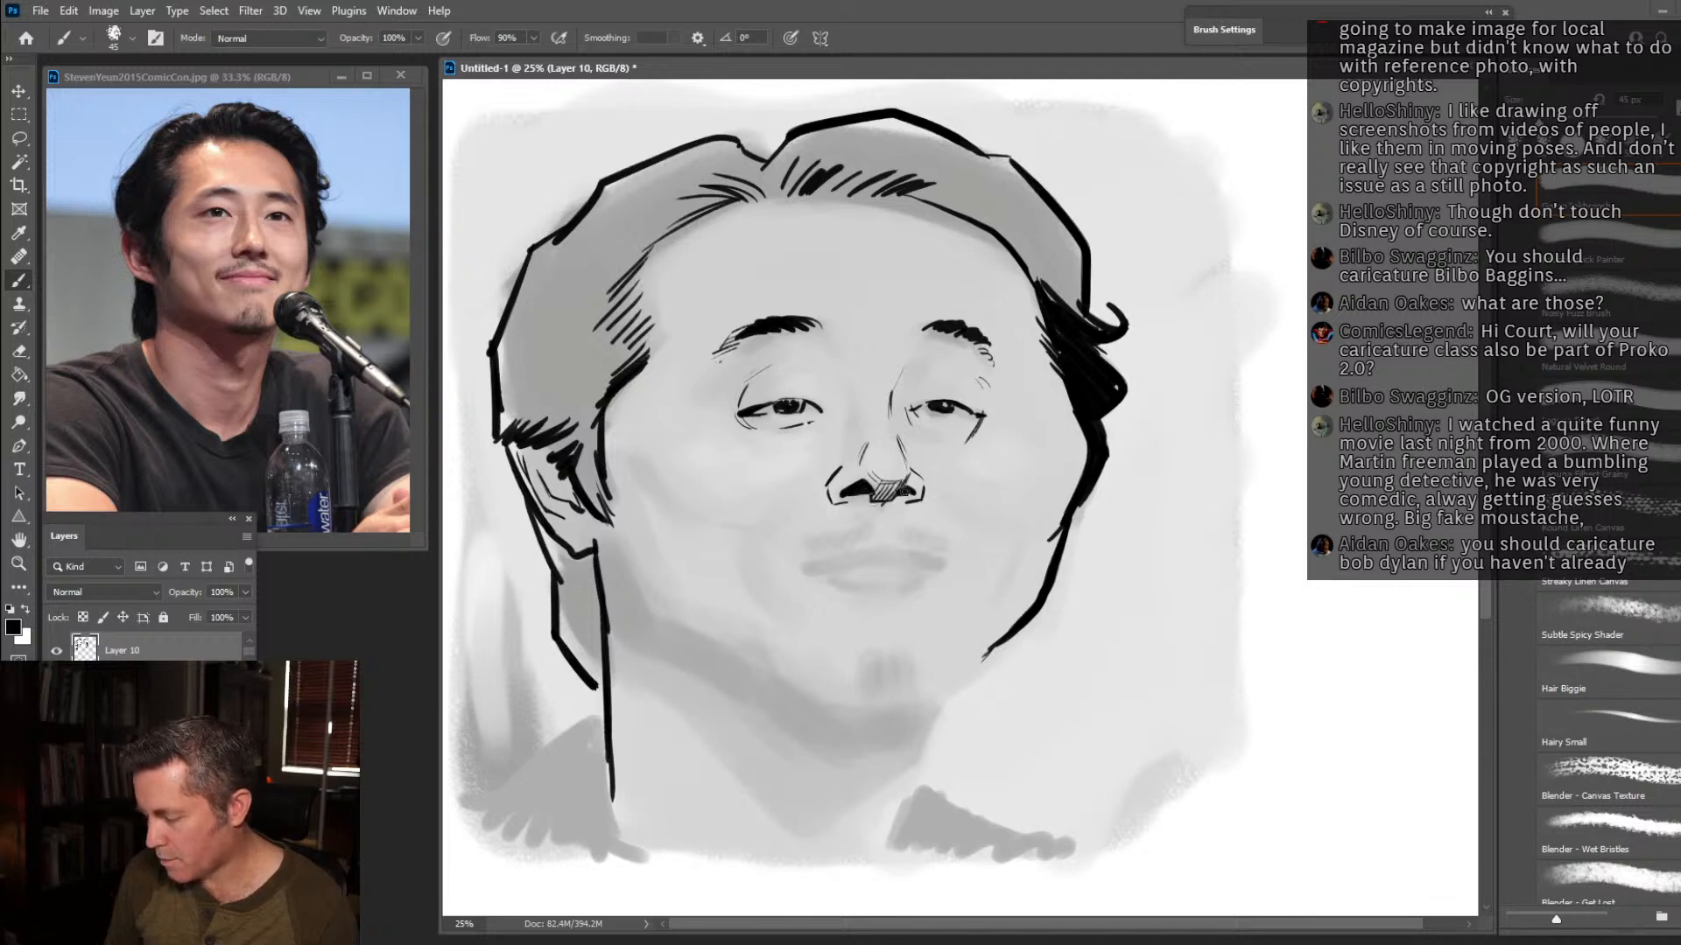
Ink the near cheekbone, lips and hatched moustache, and add smile lines on both sides of the nose.
drag(655, 491, 695, 521)
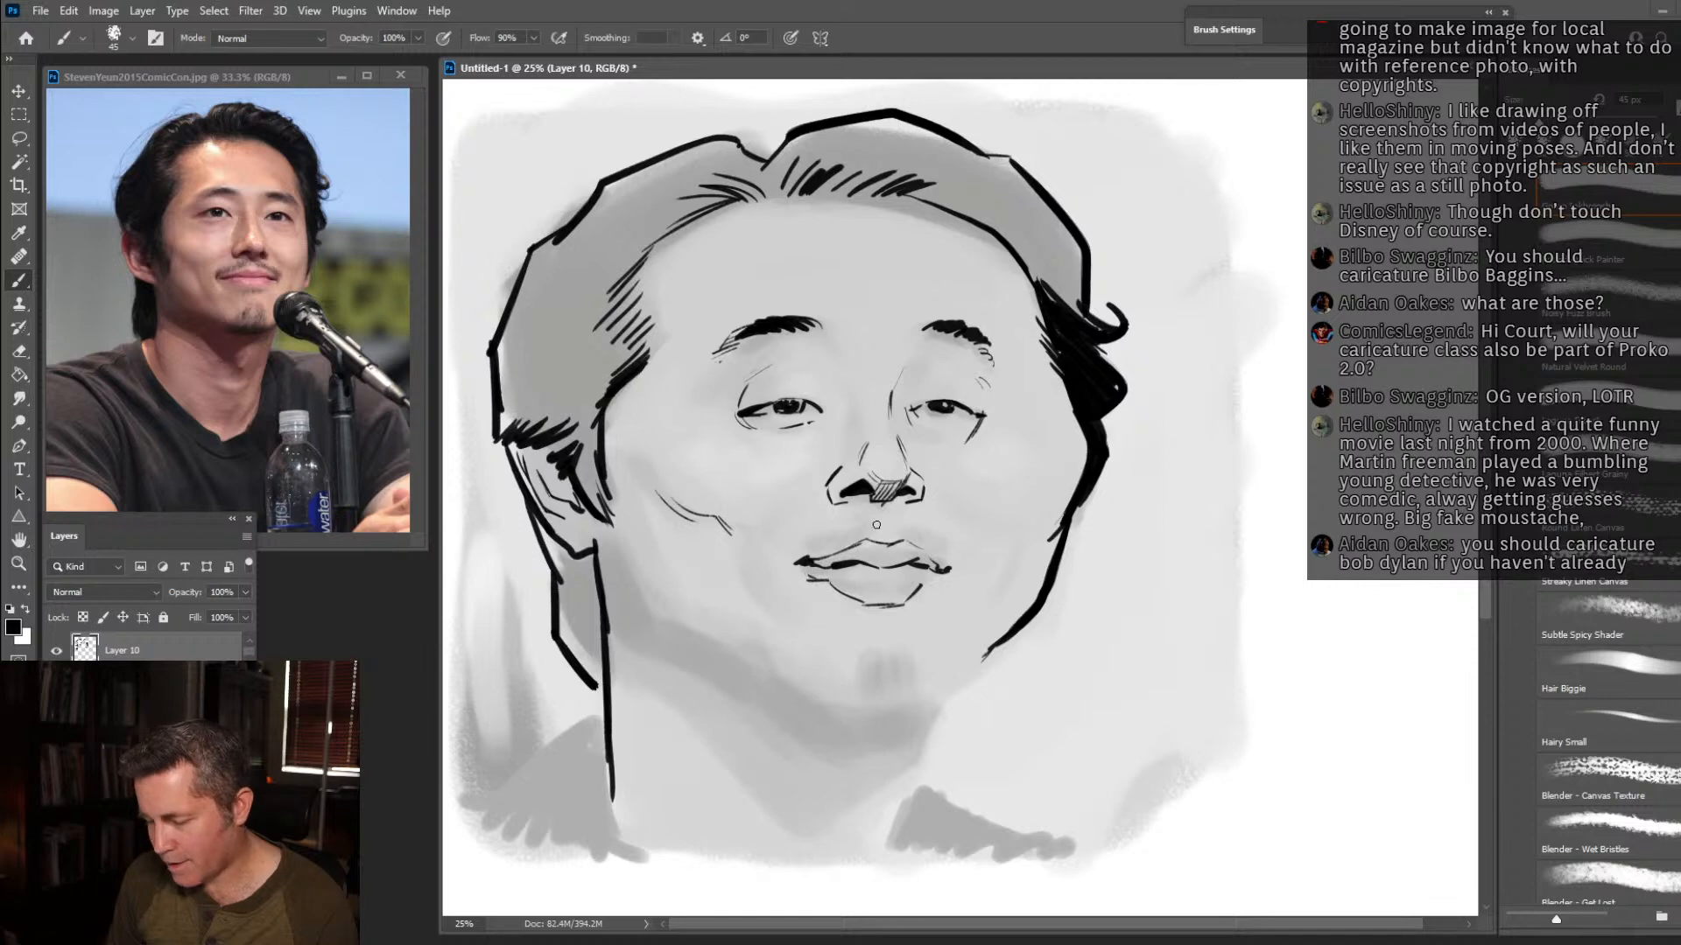
drag(830, 525, 822, 547)
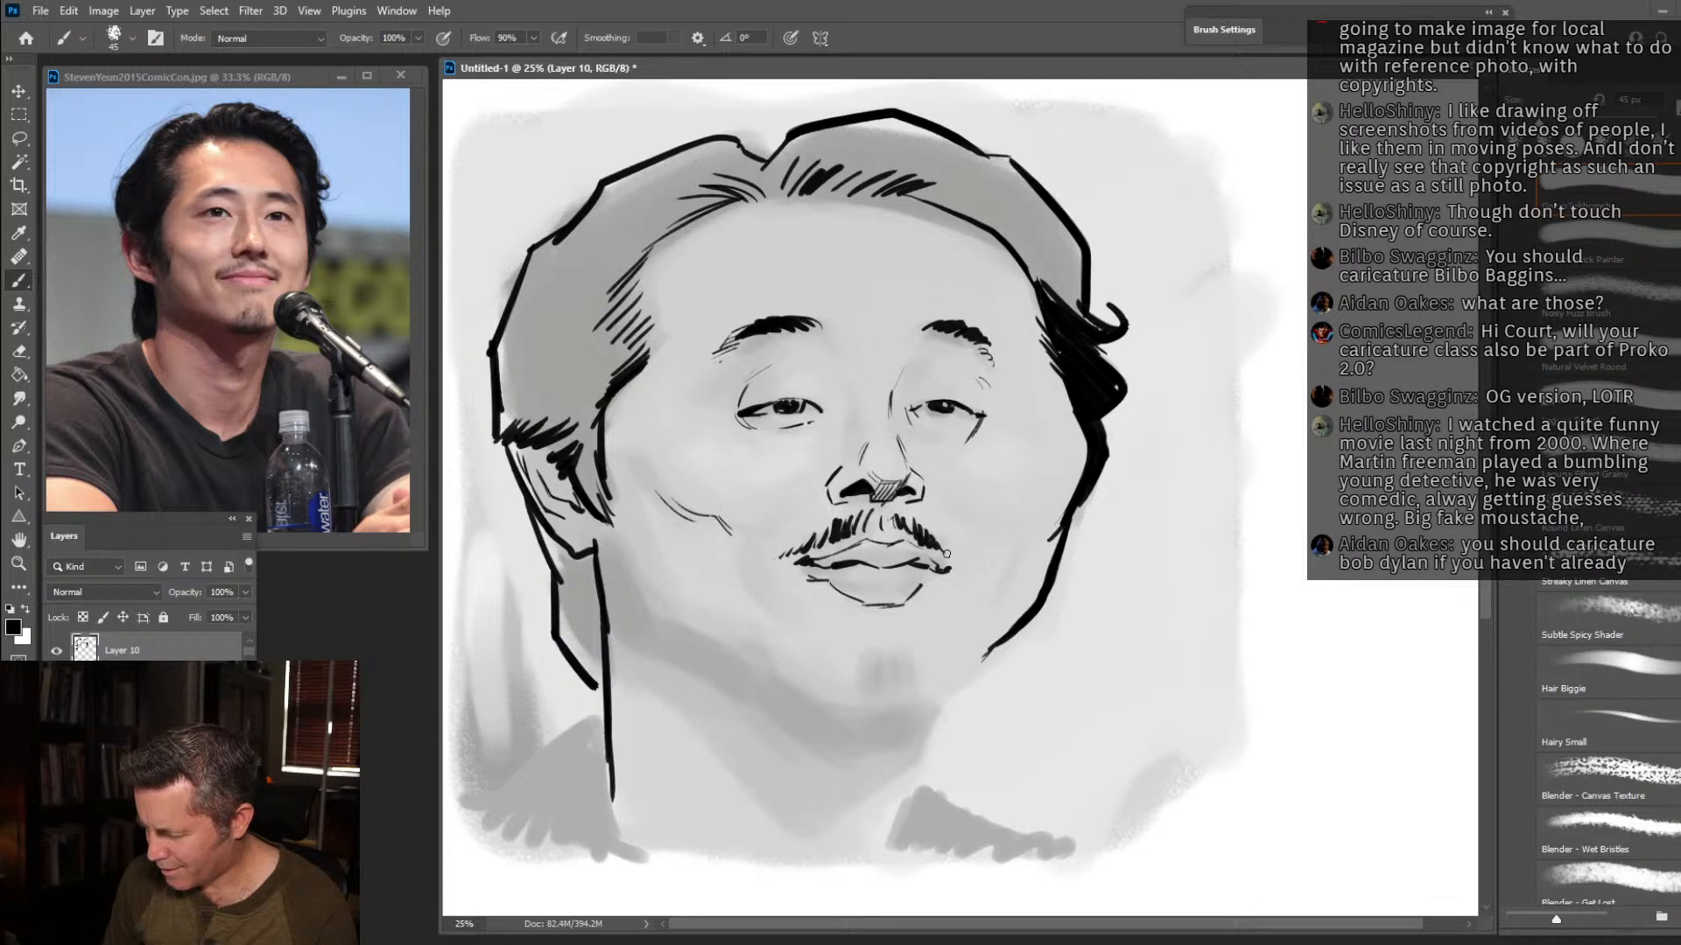
drag(810, 492, 789, 504)
drag(945, 498, 994, 531)
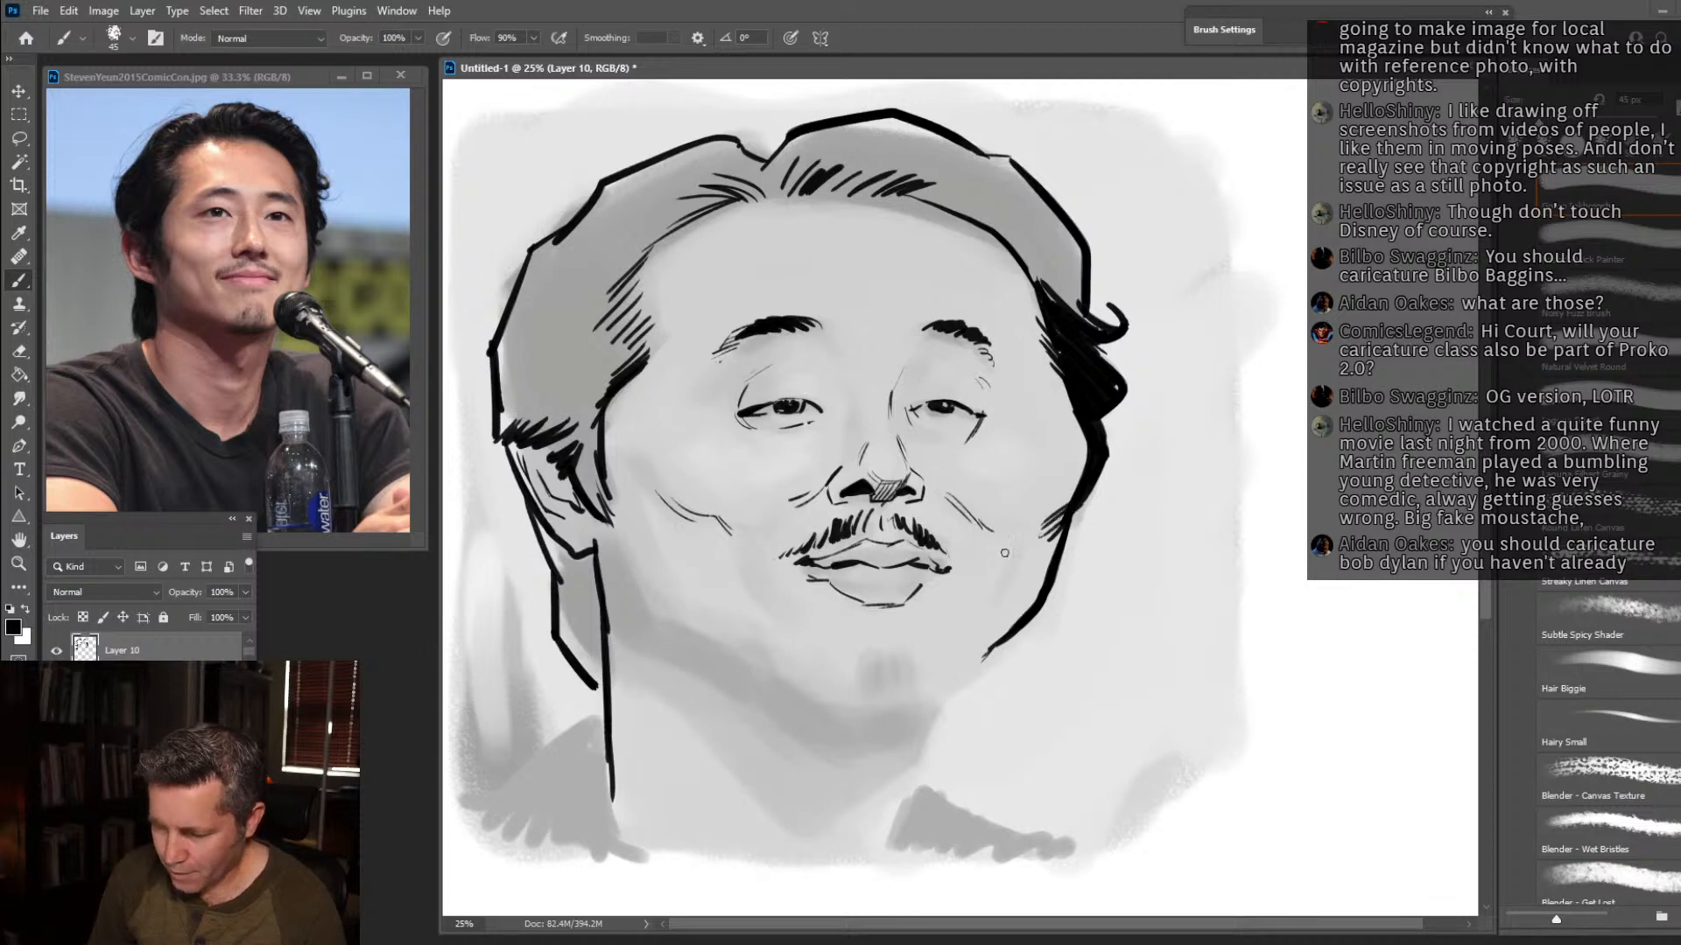
Add crease lines on both lower cheeks and darken the near sideburn in front of the ear.
drag(1015, 567, 990, 602)
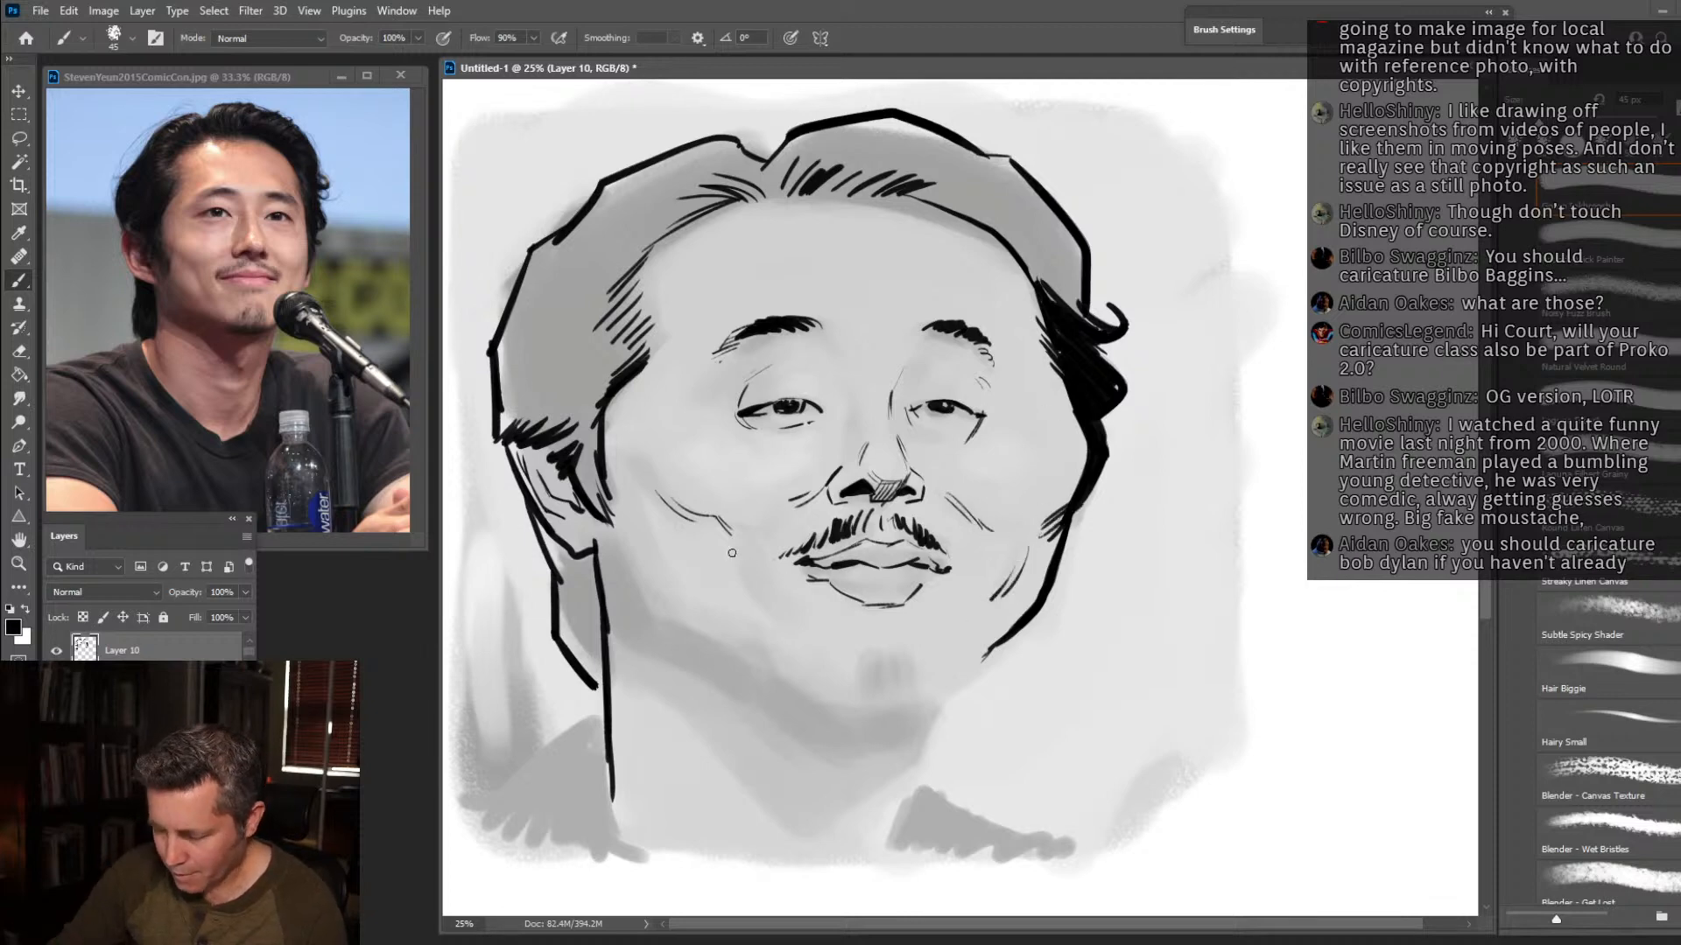
drag(714, 525, 754, 610)
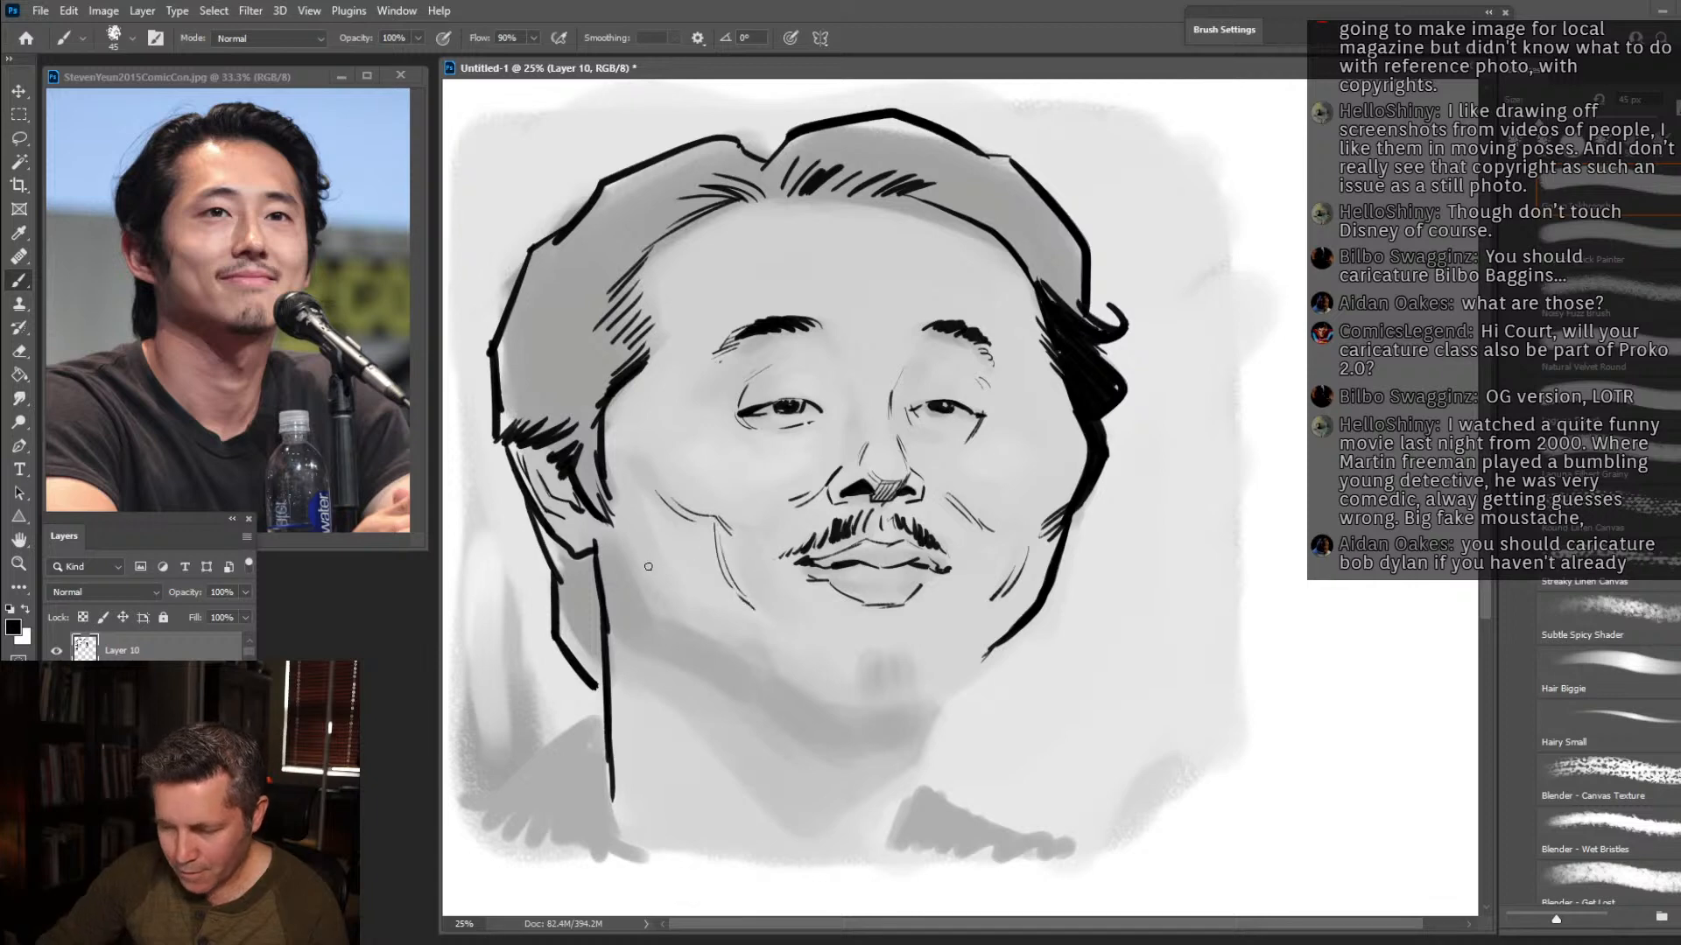
mouse_move(603, 508)
mouse_down()
mouse_move(584, 418)
mouse_move(561, 453)
mouse_move(591, 429)
mouse_up()
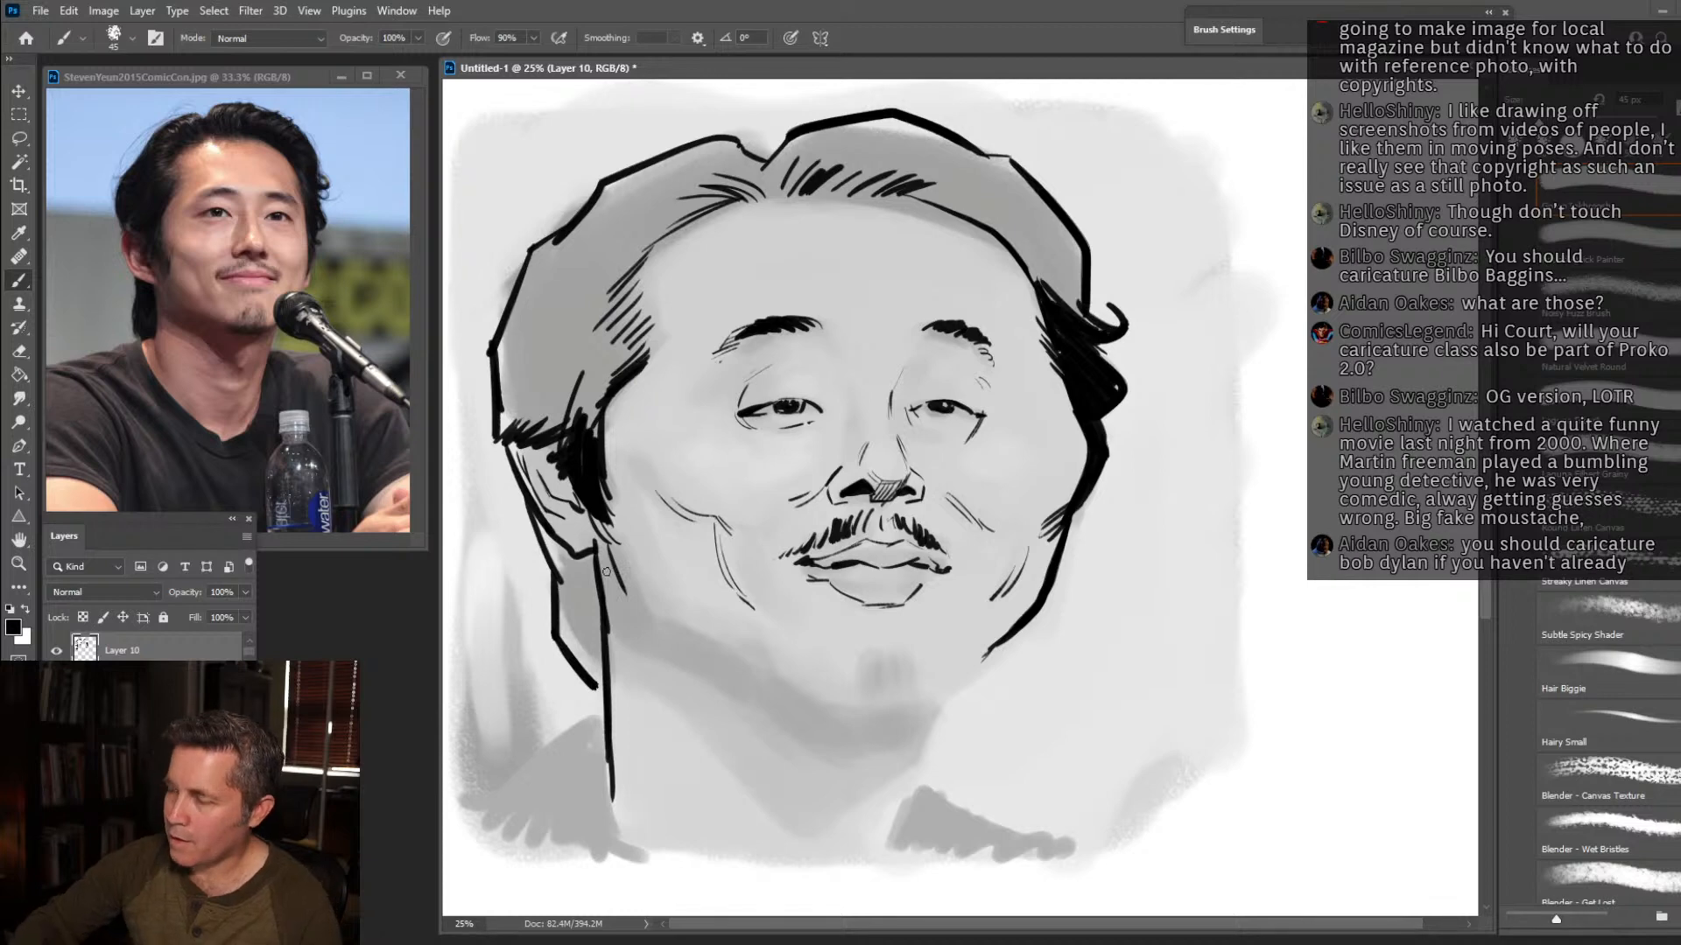
Ink the near jawline and chin, and build up the goatee with short vertical hair strokes.
mouse_move(647, 609)
mouse_down()
mouse_move(815, 701)
mouse_move(860, 718)
mouse_move(915, 712)
mouse_up()
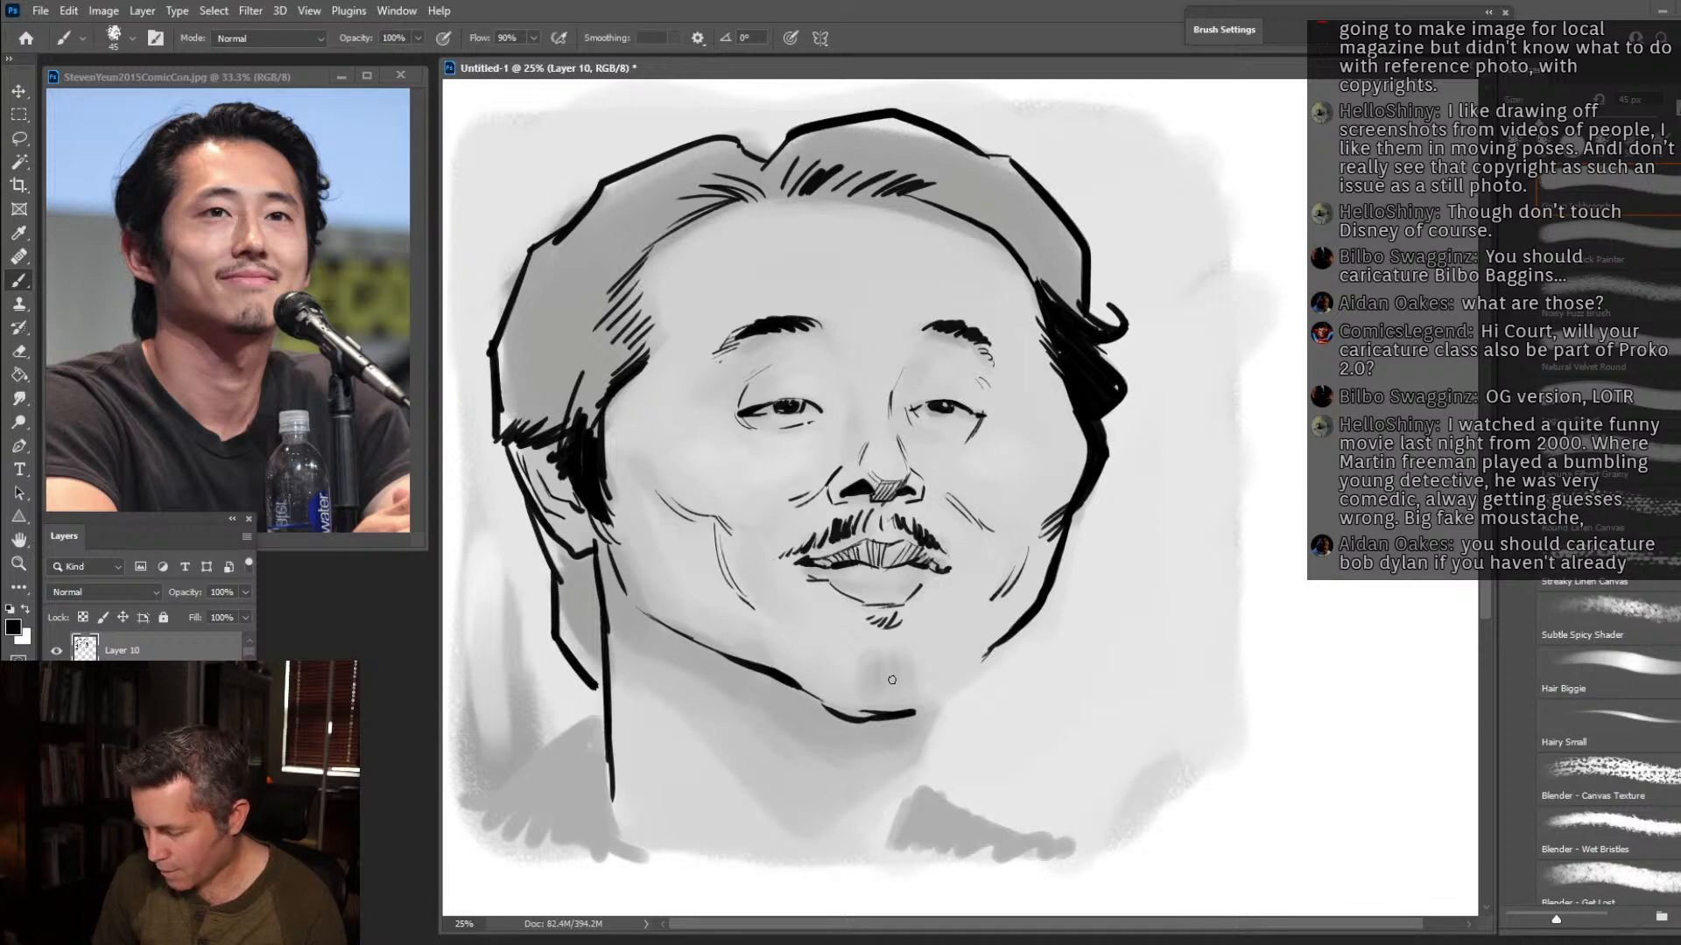
mouse_move(876, 670)
mouse_down()
mouse_move(882, 717)
mouse_move(920, 722)
mouse_up()
drag(930, 705, 933, 722)
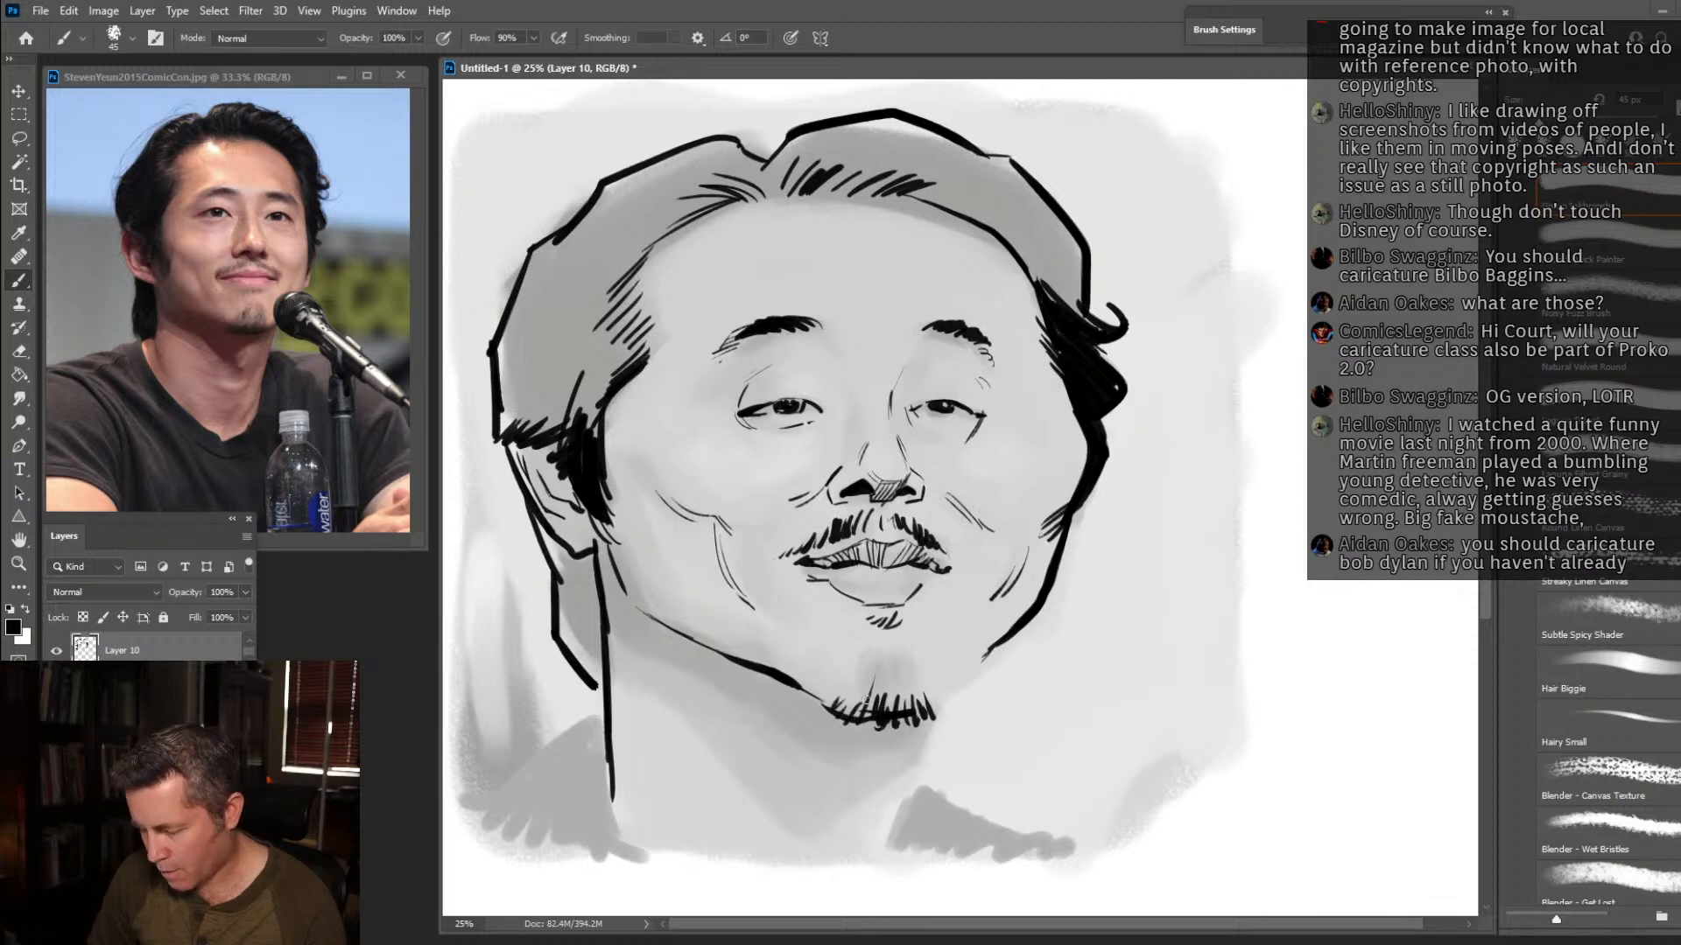
drag(875, 668, 874, 707)
drag(886, 671, 886, 706)
mouse_move(895, 670)
mouse_down()
mouse_move(896, 696)
mouse_move(915, 700)
mouse_up()
drag(925, 675, 928, 700)
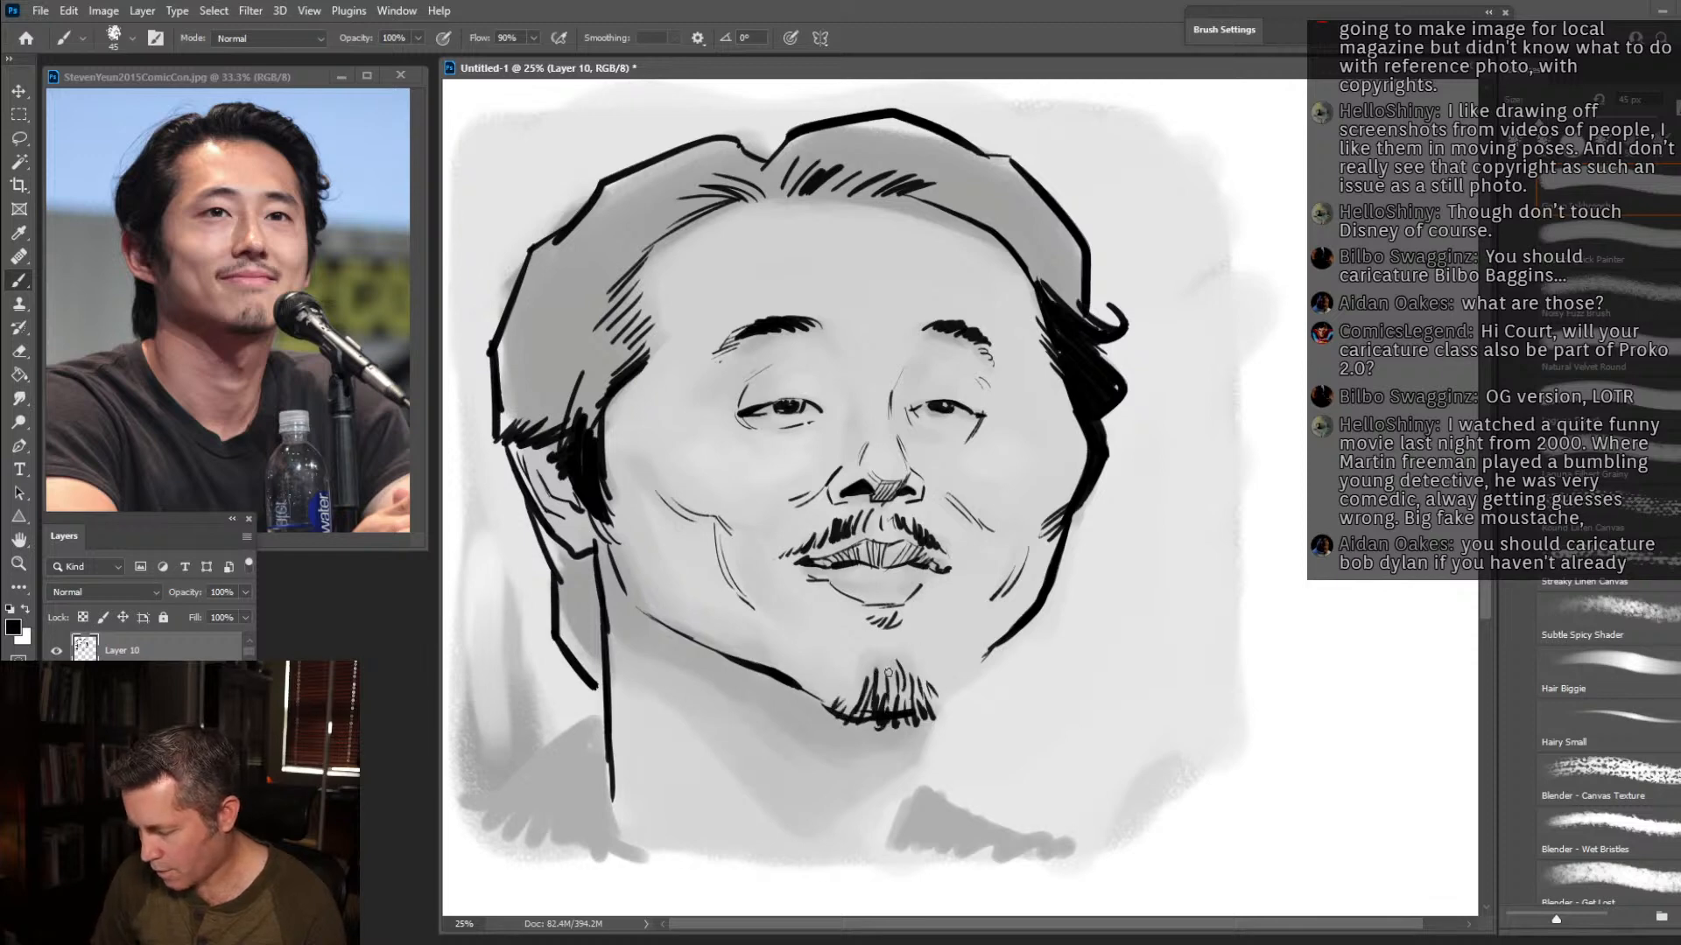
Outline the front of the neck and both shoulders, and fill the hair behind the near ear with black.
mouse_move(996, 643)
mouse_down()
mouse_move(927, 713)
mouse_move(903, 798)
mouse_move(1026, 849)
mouse_up()
drag(604, 706, 453, 833)
drag(539, 530, 567, 639)
mouse_move(561, 556)
mouse_down()
mouse_move(602, 687)
mouse_move(559, 550)
mouse_move(602, 655)
mouse_up()
Hatch dark hair above the near ear and add black strands across the top of the hair around the parting.
mouse_move(518, 367)
mouse_down()
mouse_move(506, 429)
mouse_move(516, 398)
mouse_up()
drag(604, 364, 582, 419)
mouse_move(617, 346)
mouse_down()
mouse_move(551, 434)
mouse_move(514, 439)
mouse_up()
drag(578, 341, 487, 431)
mouse_move(761, 189)
mouse_down()
mouse_move(679, 170)
mouse_move(632, 206)
mouse_up()
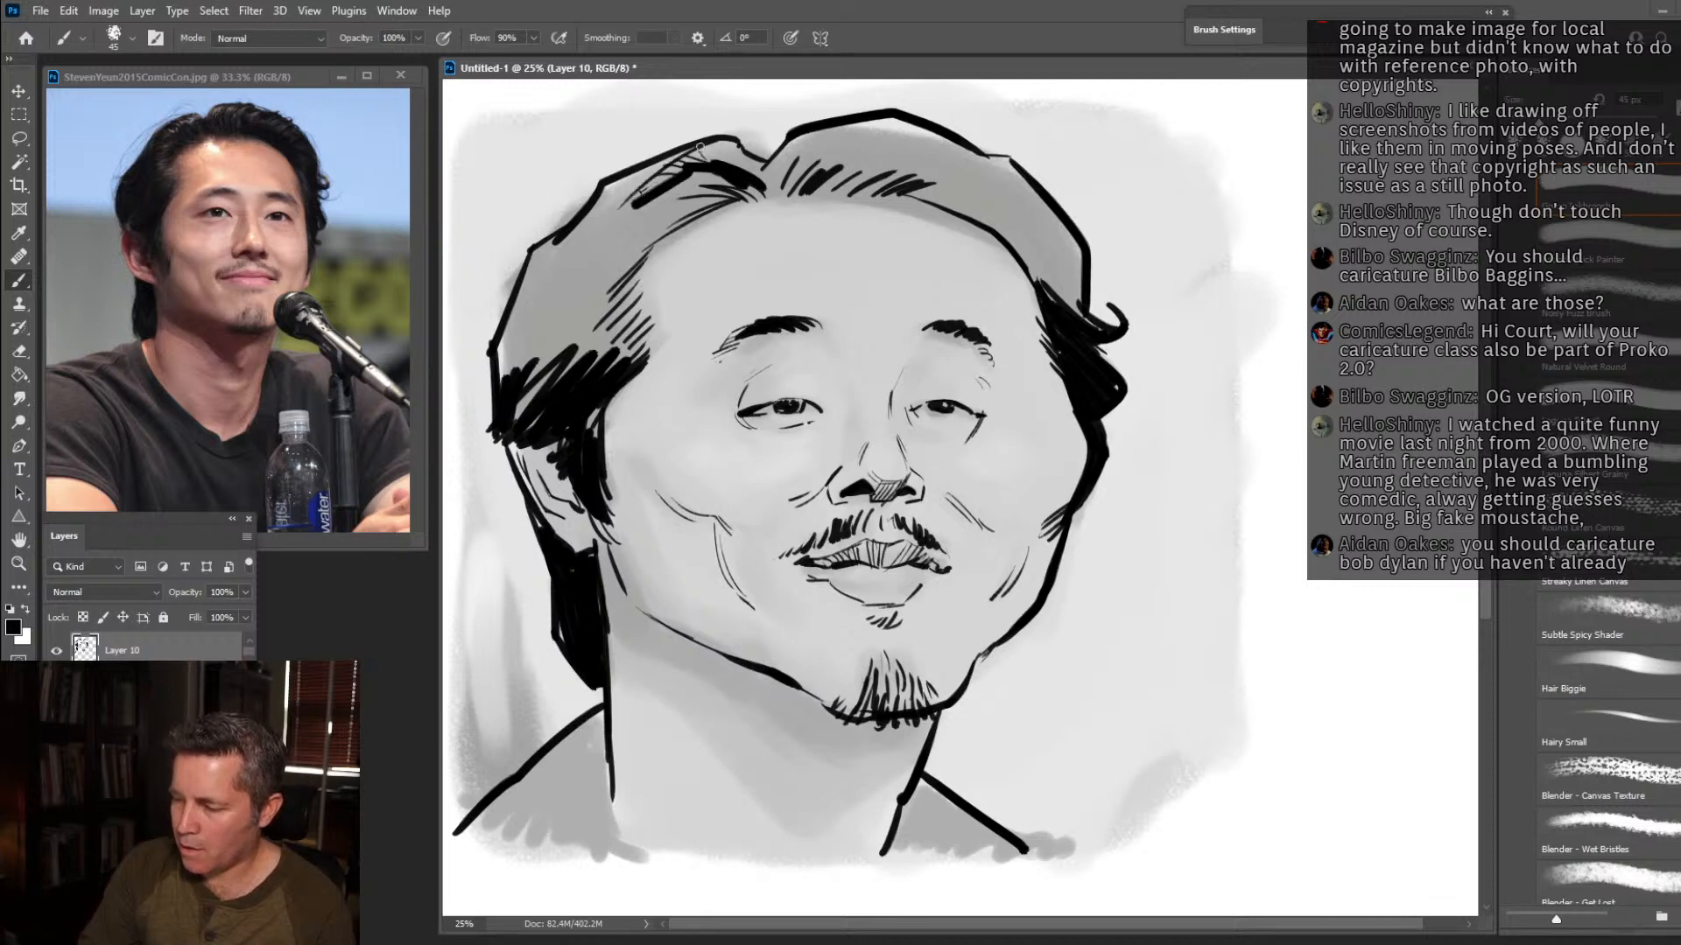
mouse_move(825, 154)
mouse_down()
mouse_move(797, 164)
mouse_move(882, 131)
mouse_move(925, 147)
mouse_move(799, 143)
mouse_move(955, 176)
mouse_up()
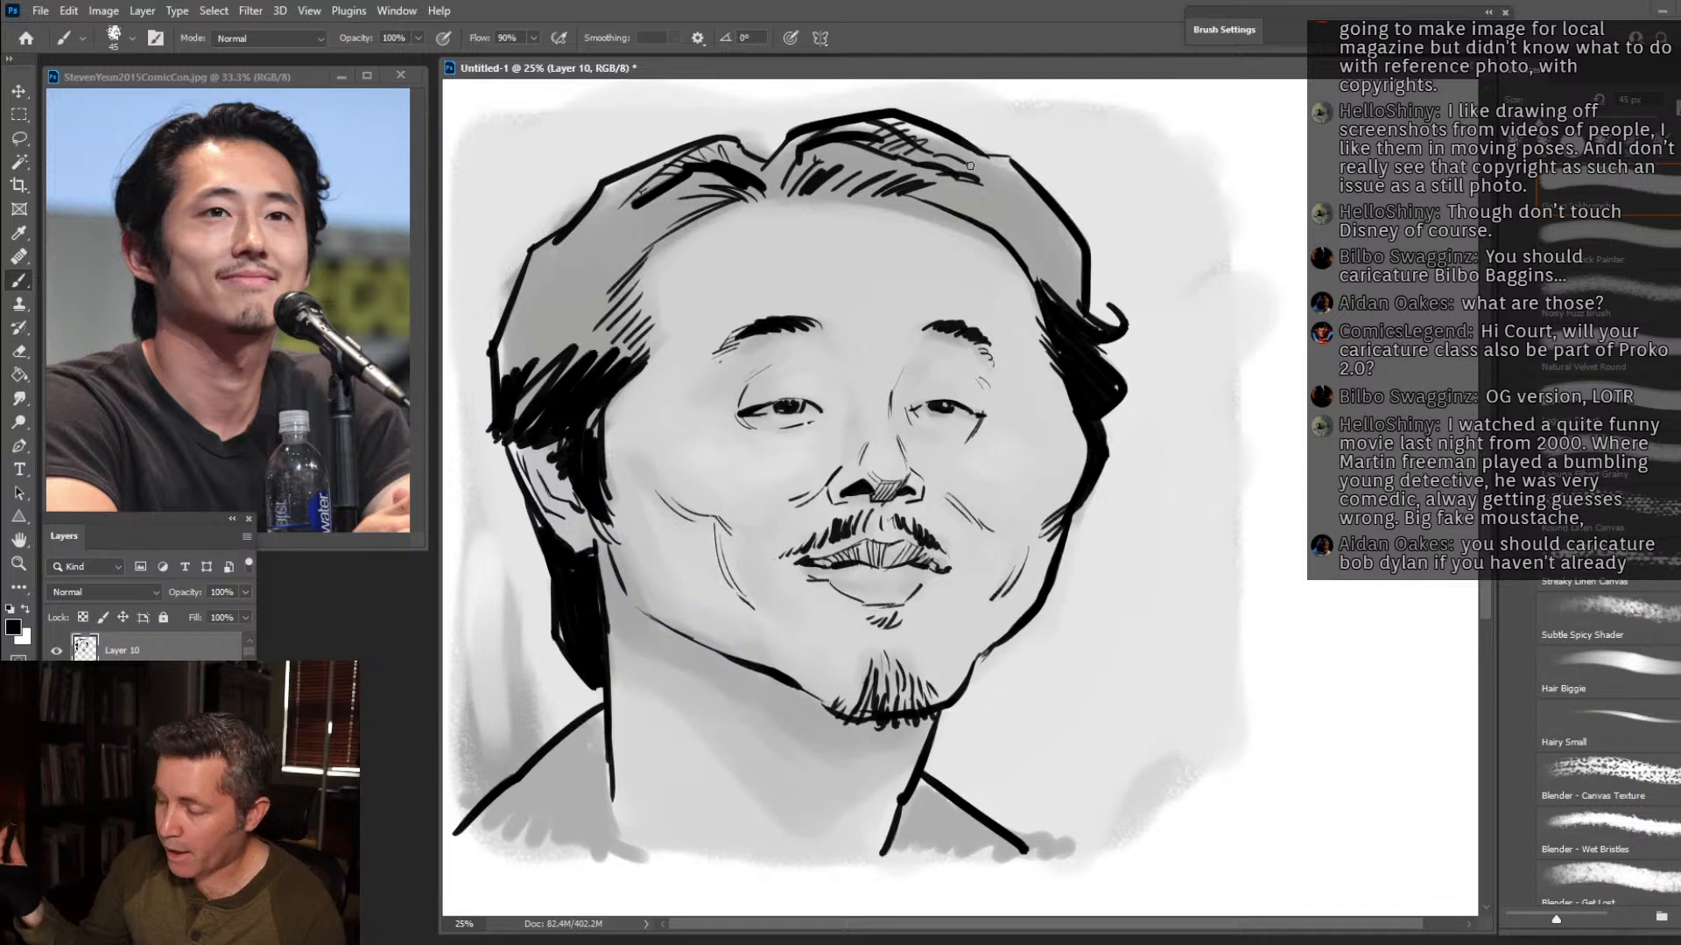
Add black strands across the top of the hair and thicken the outer edge of the near side's hair.
mouse_move(951, 164)
mouse_down()
mouse_move(997, 181)
mouse_move(1015, 159)
mouse_move(878, 117)
mouse_move(779, 174)
mouse_up()
mouse_move(791, 143)
mouse_down()
mouse_move(745, 153)
mouse_move(758, 171)
mouse_move(723, 144)
mouse_move(743, 140)
mouse_move(721, 141)
mouse_move(622, 178)
mouse_move(698, 145)
mouse_move(564, 239)
mouse_up()
drag(645, 176, 488, 340)
mouse_move(525, 254)
mouse_down()
mouse_move(475, 350)
mouse_move(602, 219)
mouse_up()
drag(629, 207, 557, 263)
drag(744, 181, 600, 235)
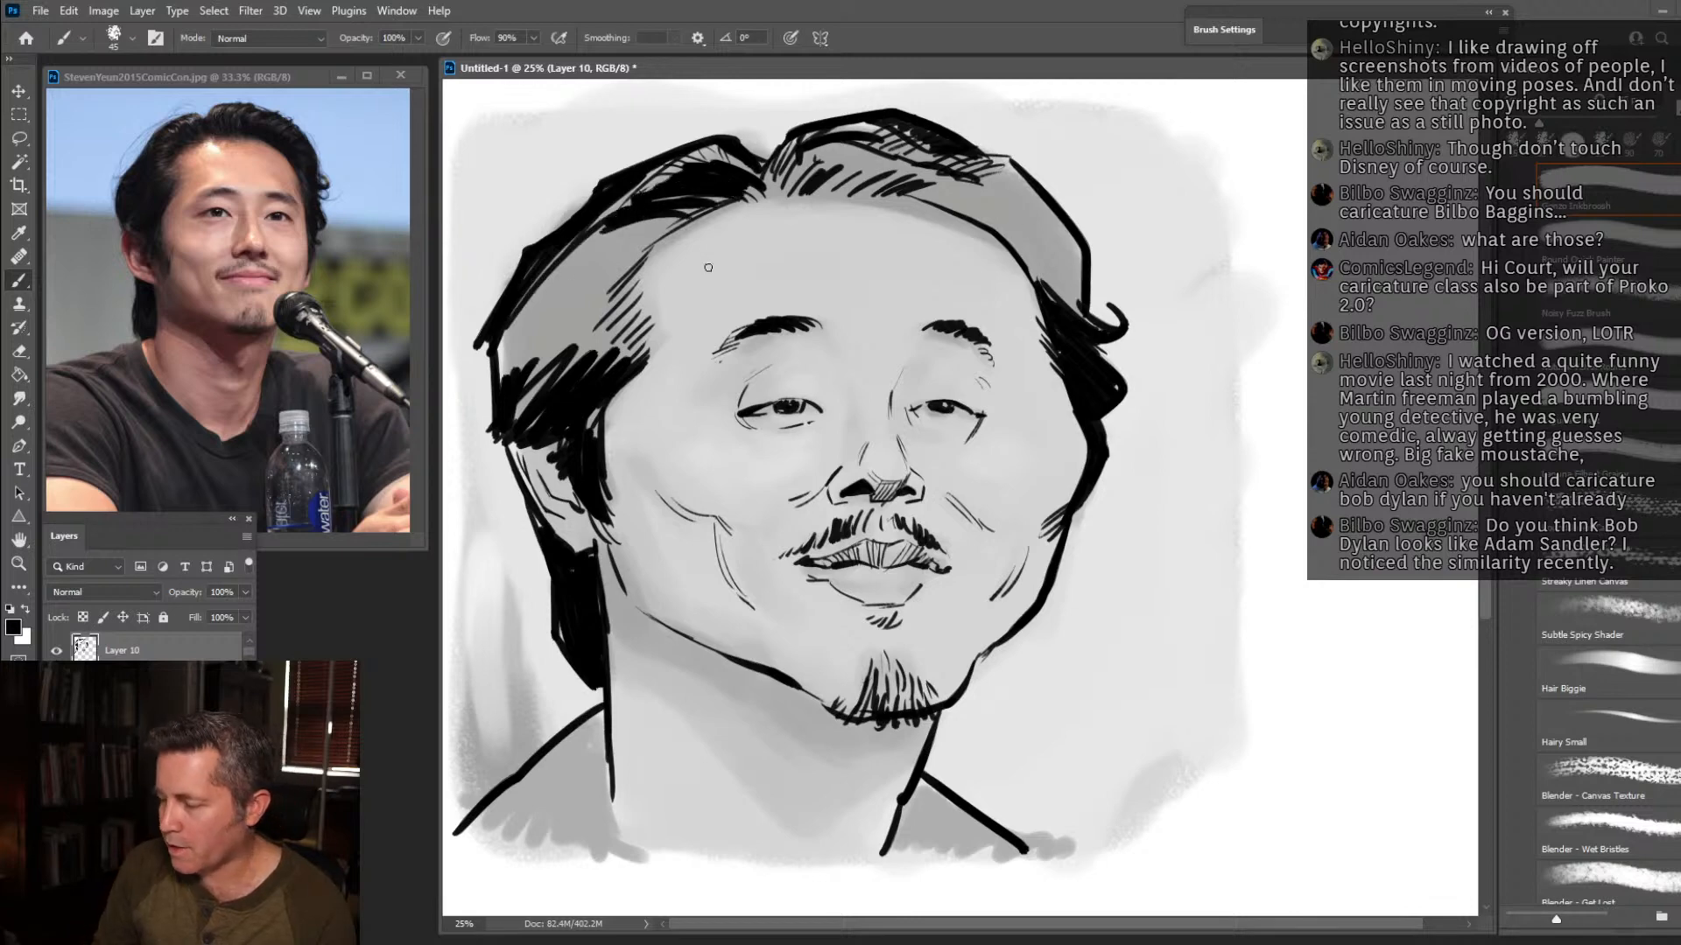
Hatch the far side of the hair with dense black strokes down to the temple.
mouse_move(915, 199)
mouse_down()
mouse_move(994, 173)
mouse_move(966, 189)
mouse_move(1019, 181)
mouse_move(957, 209)
mouse_move(1030, 200)
mouse_move(999, 162)
mouse_move(1030, 189)
mouse_up()
drag(1049, 254, 1080, 215)
drag(992, 254, 1075, 224)
drag(1012, 283, 1083, 245)
mouse_move(1054, 302)
mouse_down()
mouse_move(1096, 292)
mouse_move(1072, 210)
mouse_up()
Fill the remaining grey hair on the near side with black strokes from the forehead hairline to the temple.
mouse_move(704, 212)
mouse_down()
mouse_move(576, 241)
mouse_move(543, 280)
mouse_up()
mouse_move(626, 245)
mouse_down()
mouse_move(520, 312)
mouse_move(624, 263)
mouse_move(528, 310)
mouse_move(606, 277)
mouse_up()
drag(525, 319, 487, 380)
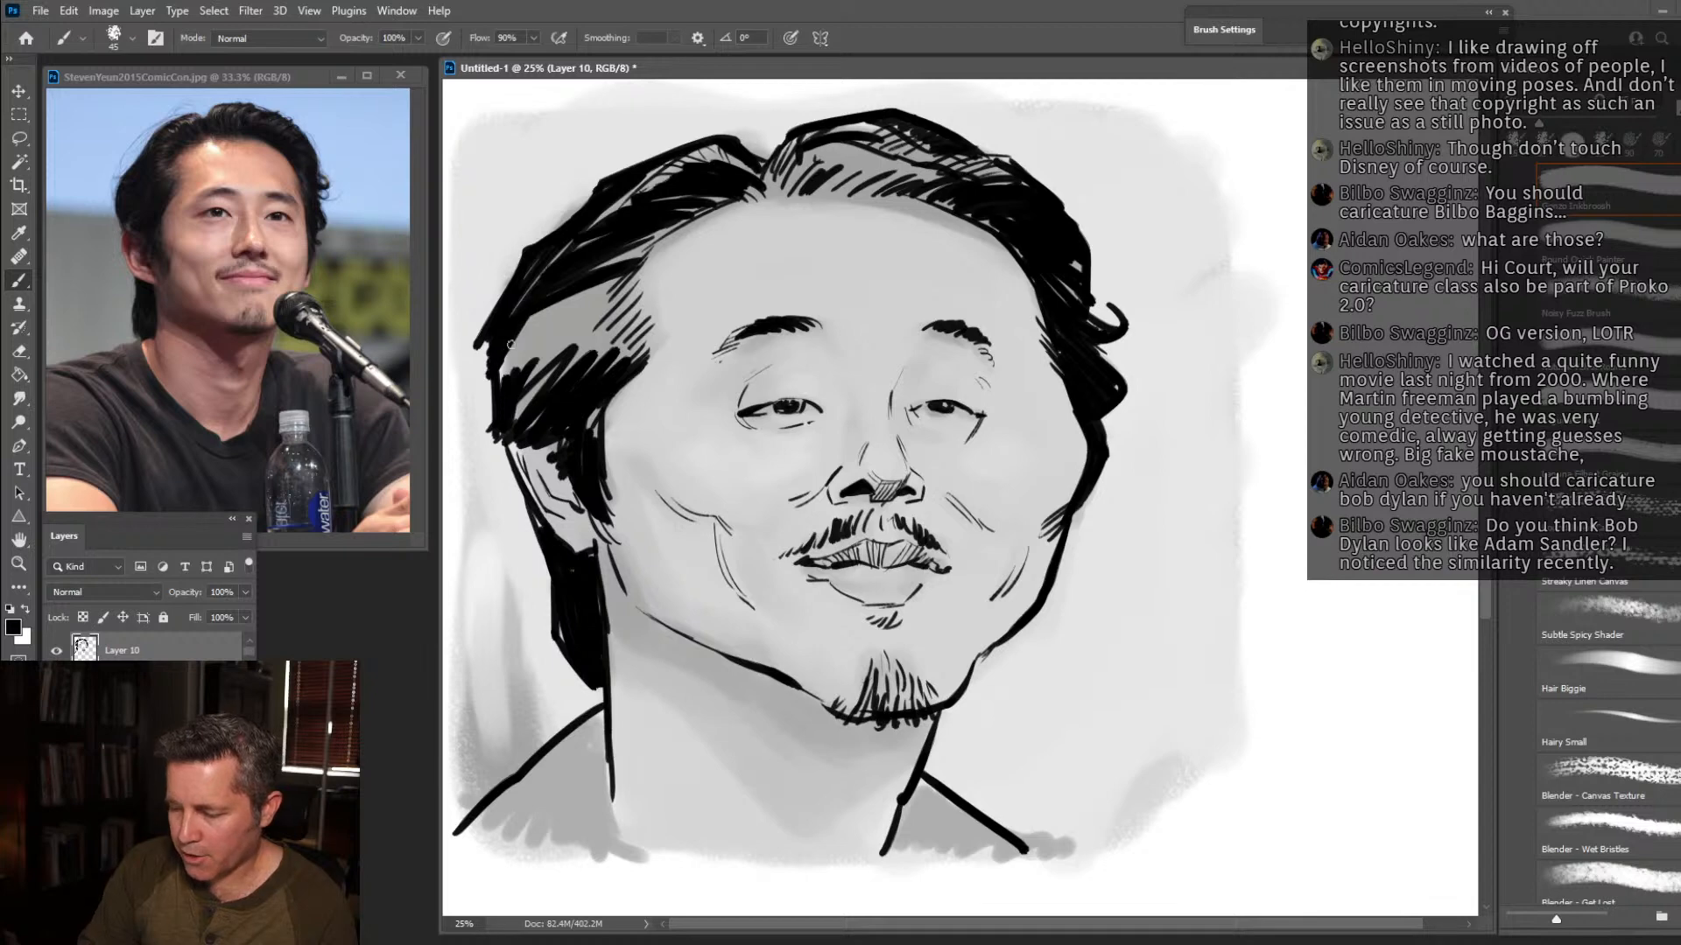
drag(585, 273, 492, 383)
drag(630, 254, 525, 398)
mouse_move(627, 285)
mouse_down()
mouse_move(538, 402)
mouse_move(549, 395)
mouse_up()
mouse_move(638, 319)
mouse_down()
mouse_move(582, 379)
mouse_move(602, 375)
mouse_up()
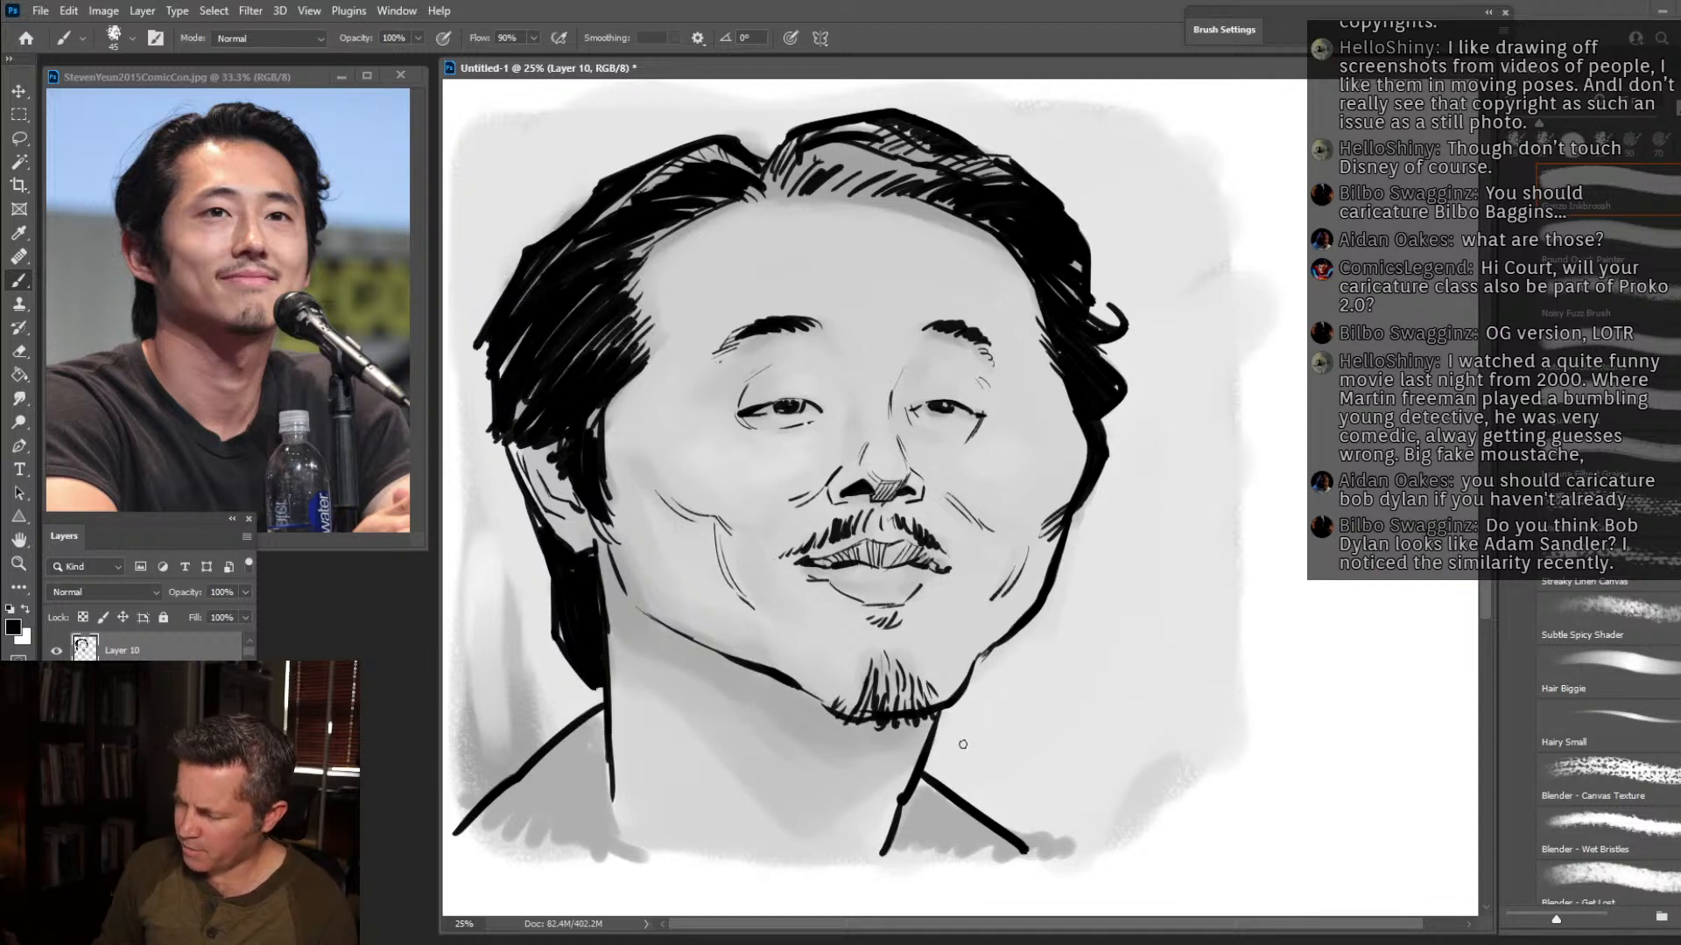
Ink the under-chin and neck contours, draw the neckline, and fill both shoulders of the shirt with black zigzag hatching.
drag(634, 644, 858, 797)
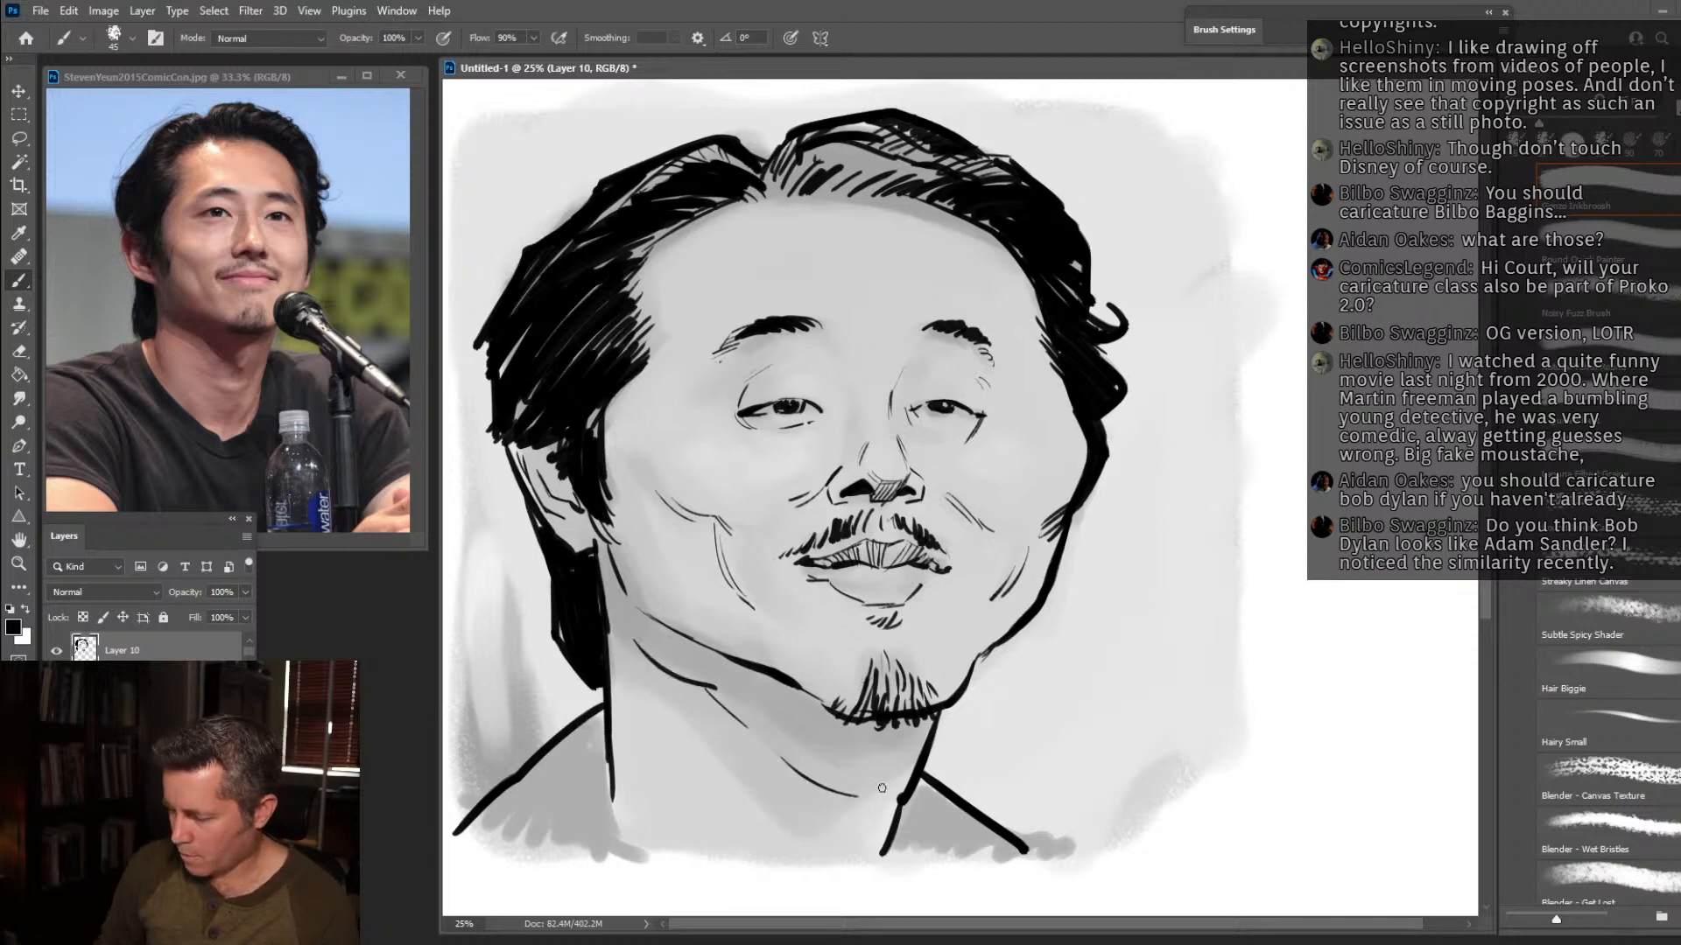
drag(598, 716, 683, 896)
drag(917, 804, 878, 880)
mouse_move(599, 716)
mouse_down()
mouse_move(525, 797)
mouse_move(587, 862)
mouse_move(598, 766)
mouse_move(574, 888)
mouse_move(451, 858)
mouse_up()
mouse_move(924, 775)
mouse_down()
mouse_move(897, 844)
mouse_move(958, 841)
mouse_move(1050, 893)
mouse_move(1075, 886)
mouse_up()
drag(916, 723, 821, 863)
drag(871, 602, 933, 580)
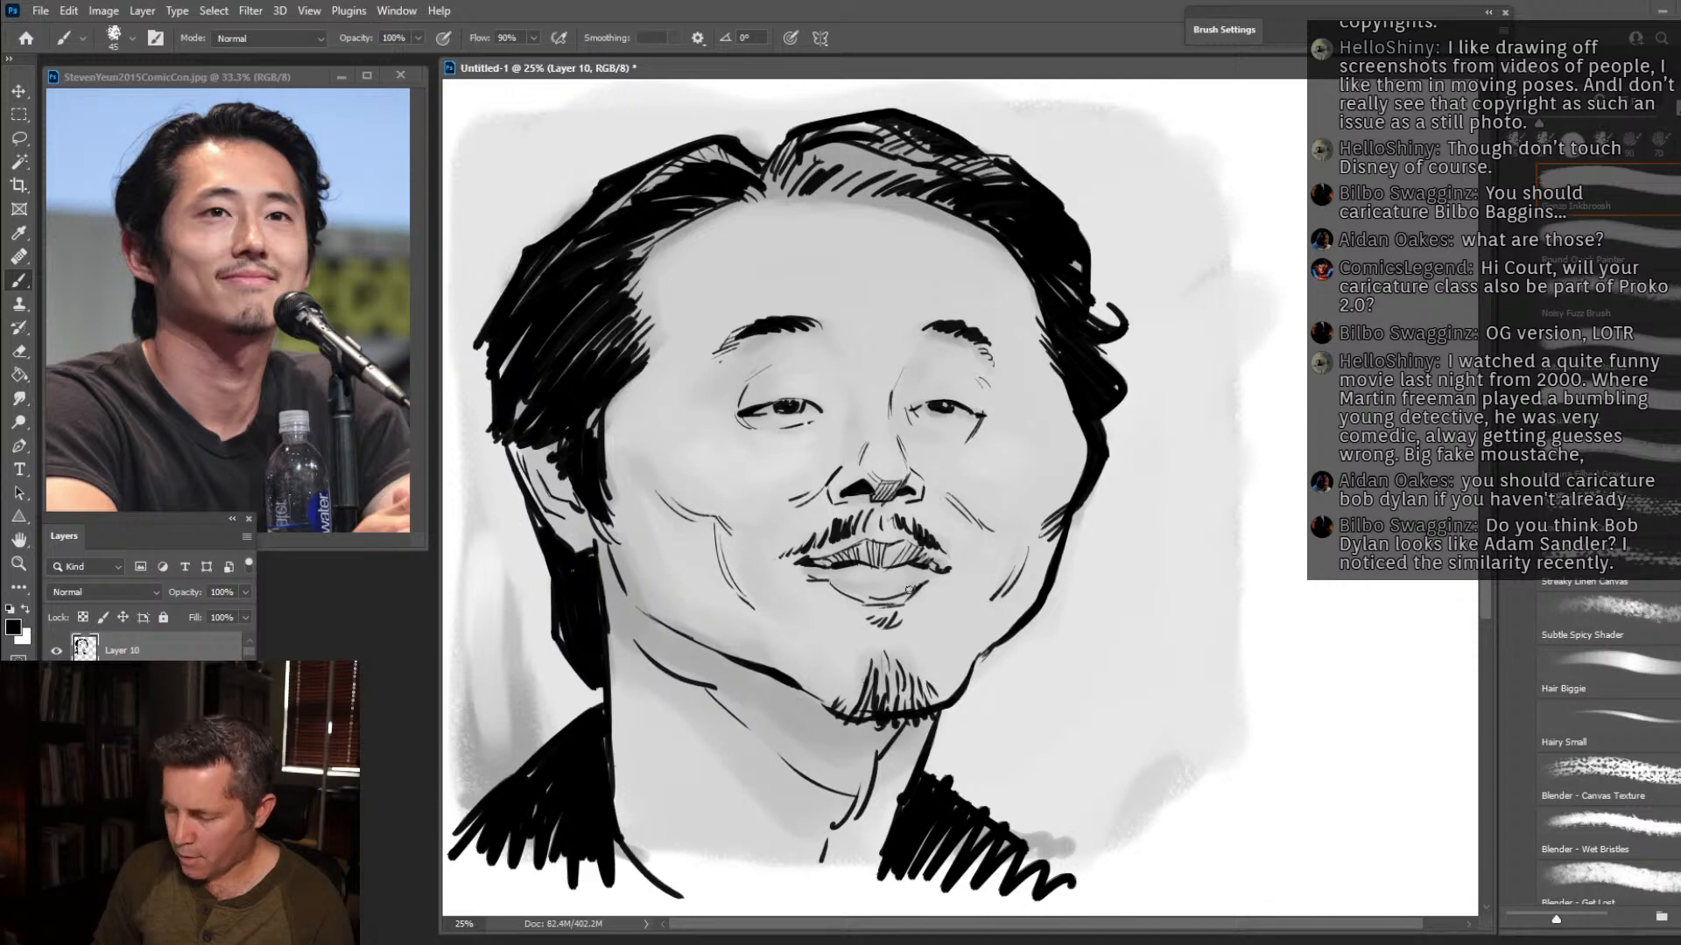
Restore the greyscale block-in on Layer 9 to 100% opacity and reselect the line art on Layer 10.
click(122, 685)
click(246, 592)
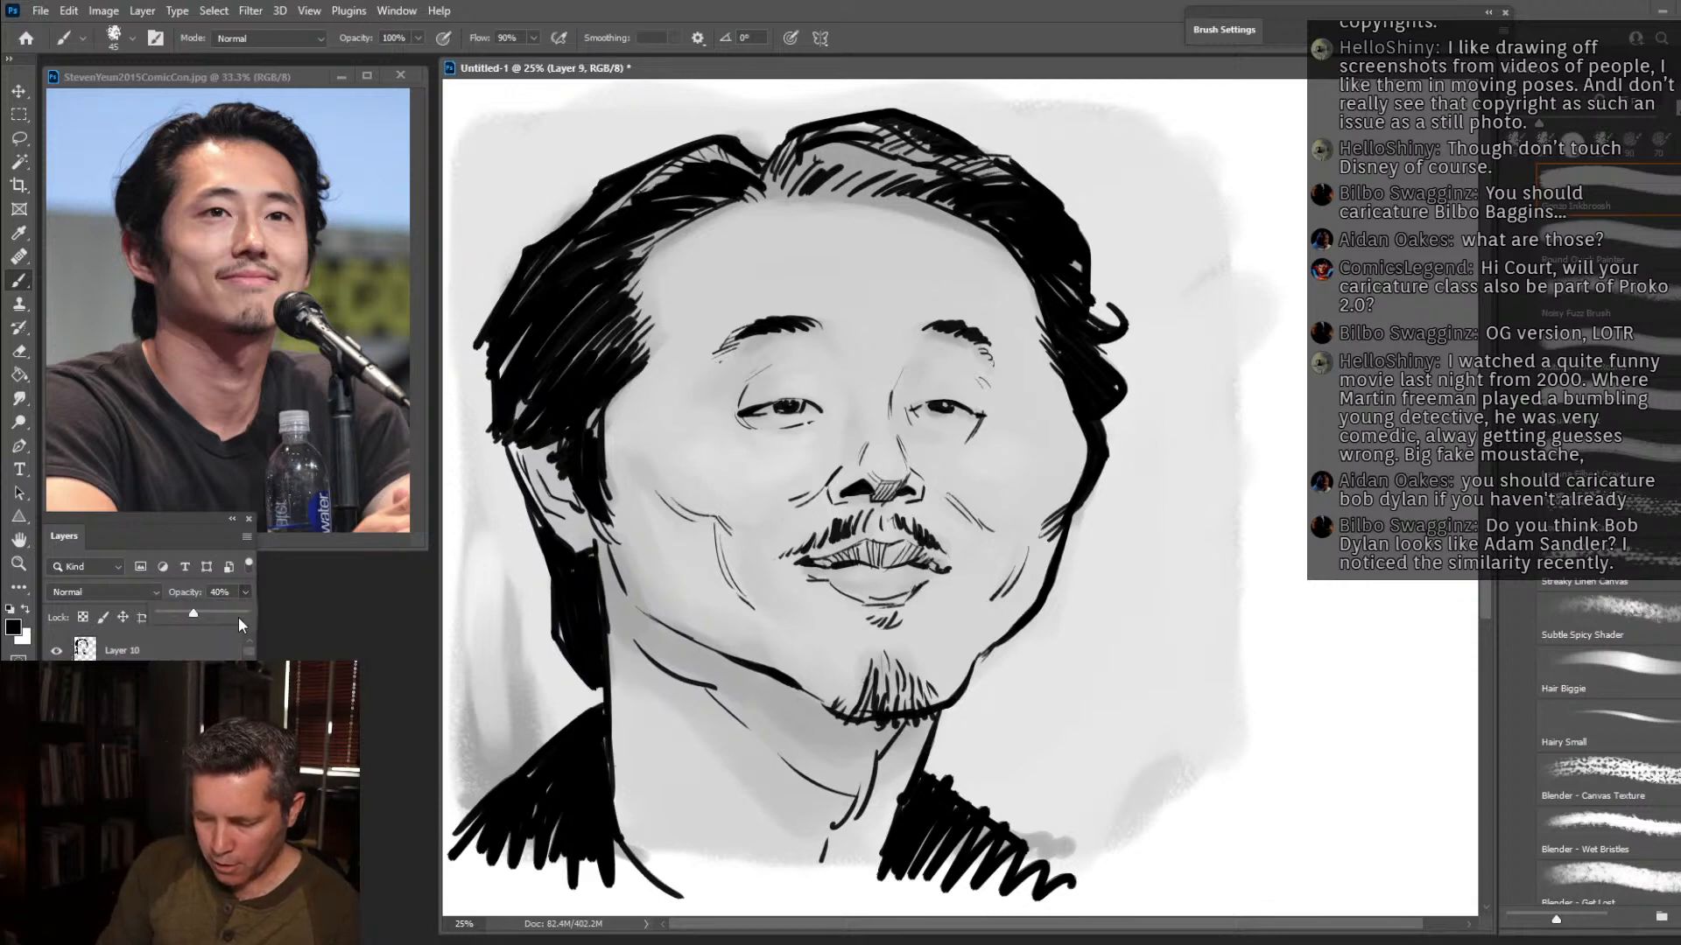
drag(187, 613, 248, 612)
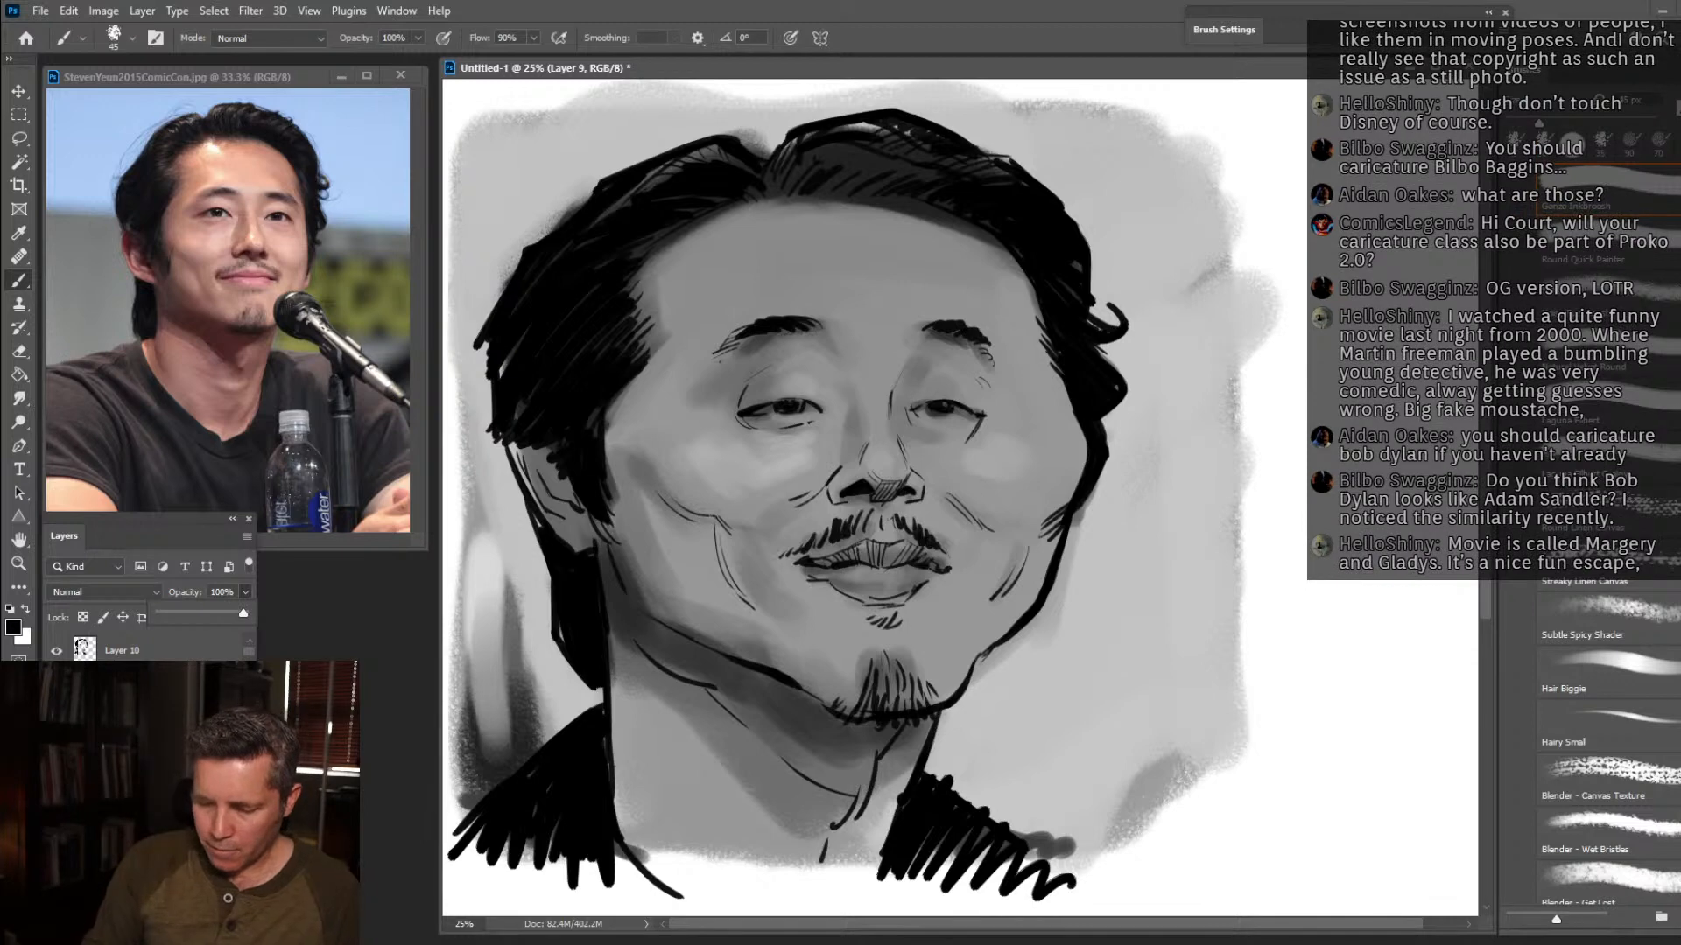
click(189, 655)
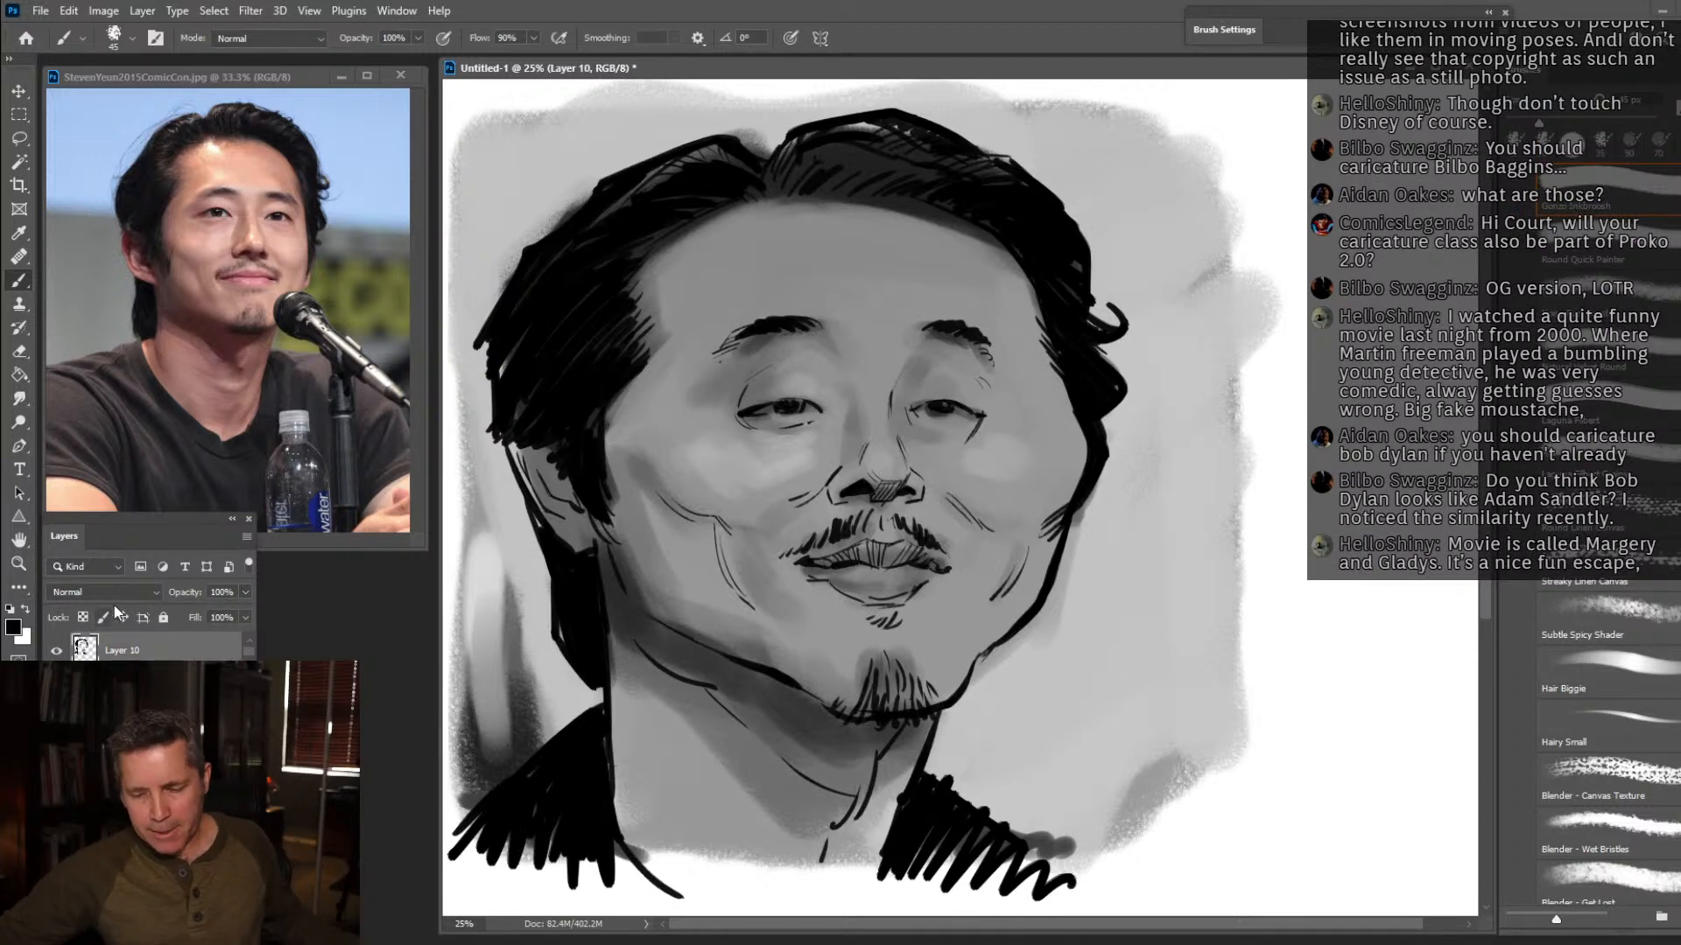
Scale down Steven Yeun's line art and block-in together and place them in the upper right of the page.
click(16, 567)
key(ctrl+minus)
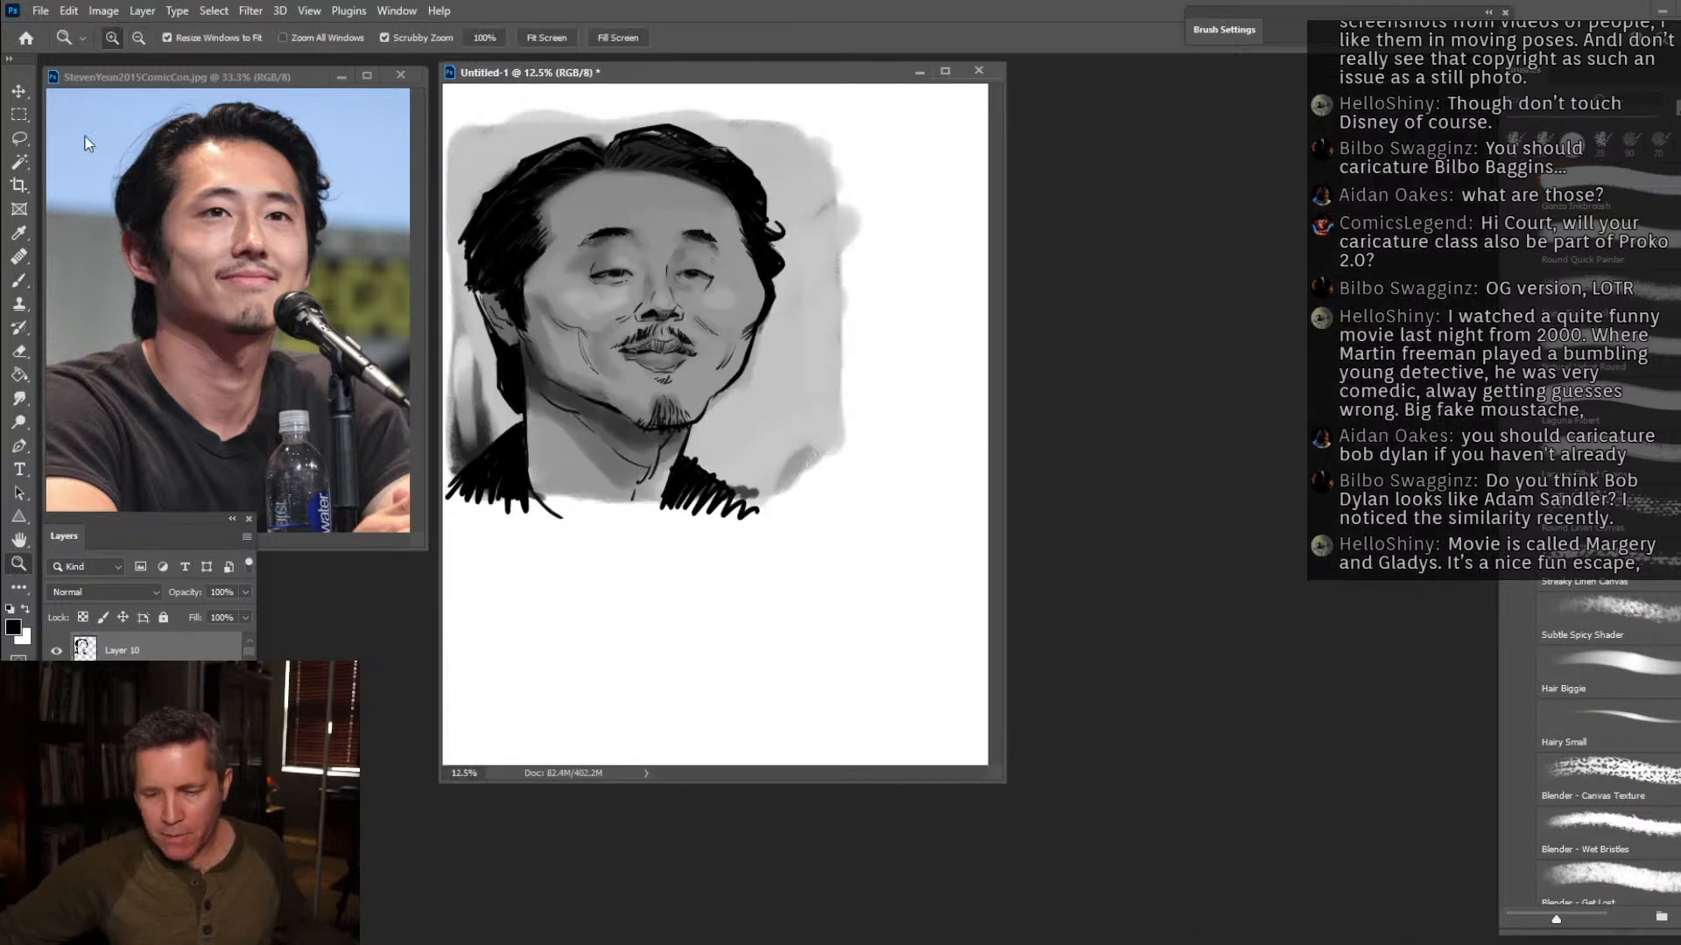
click(18, 91)
key(ctrl+t)
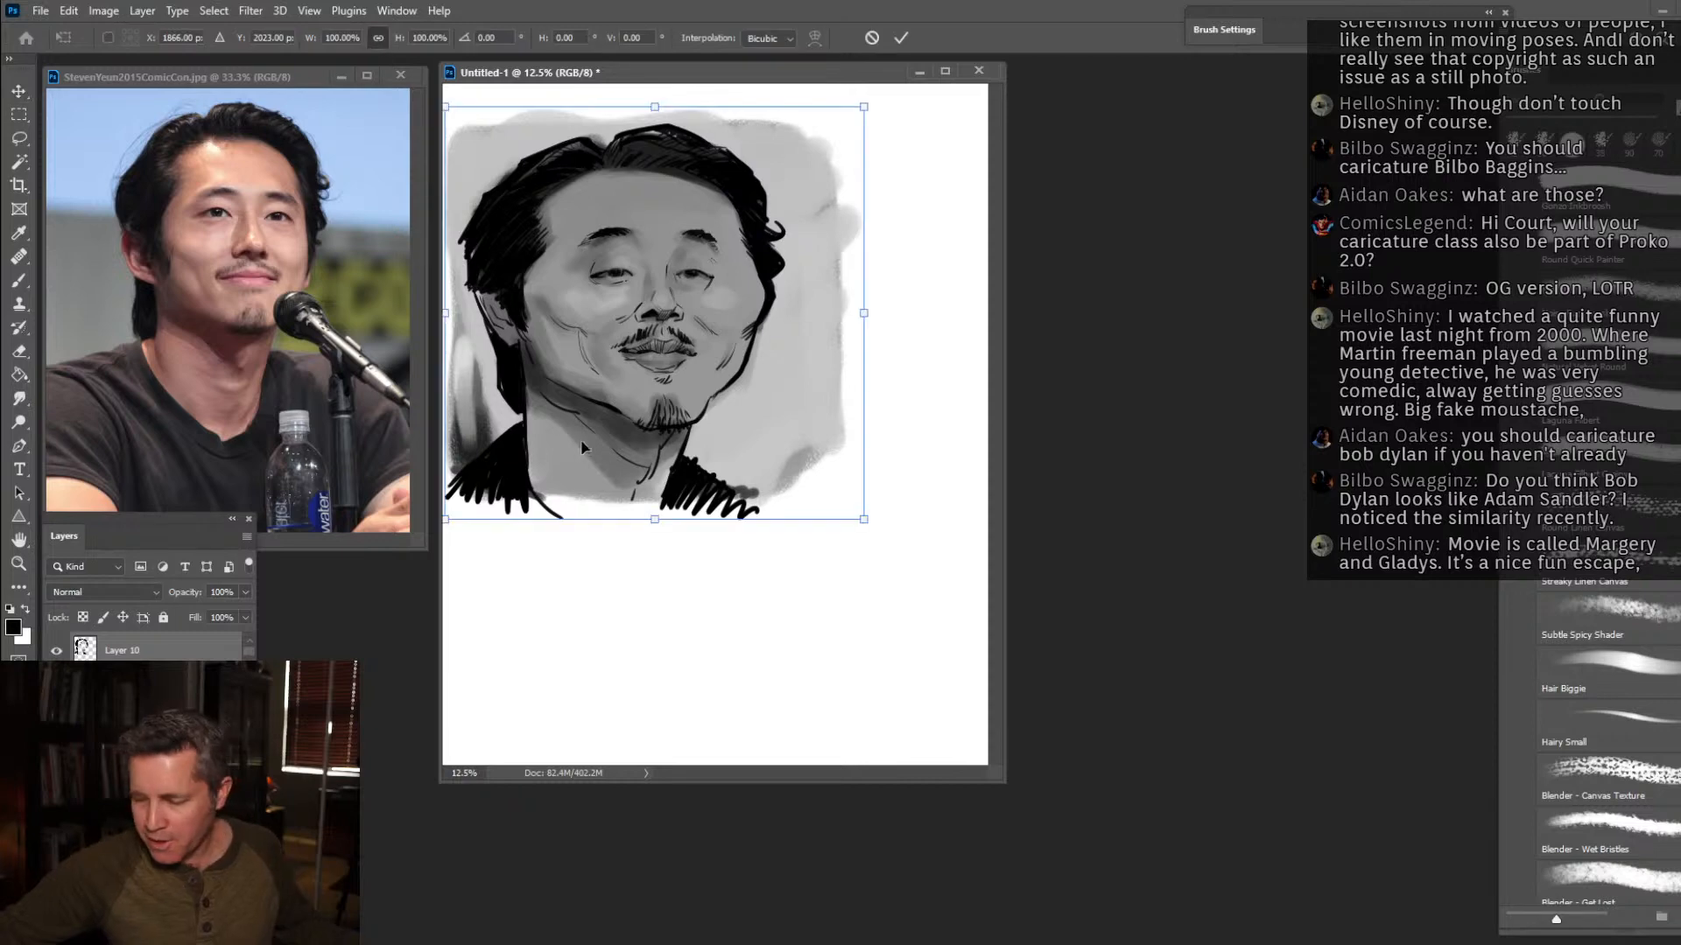
drag(864, 521, 792, 462)
key(ctrl)
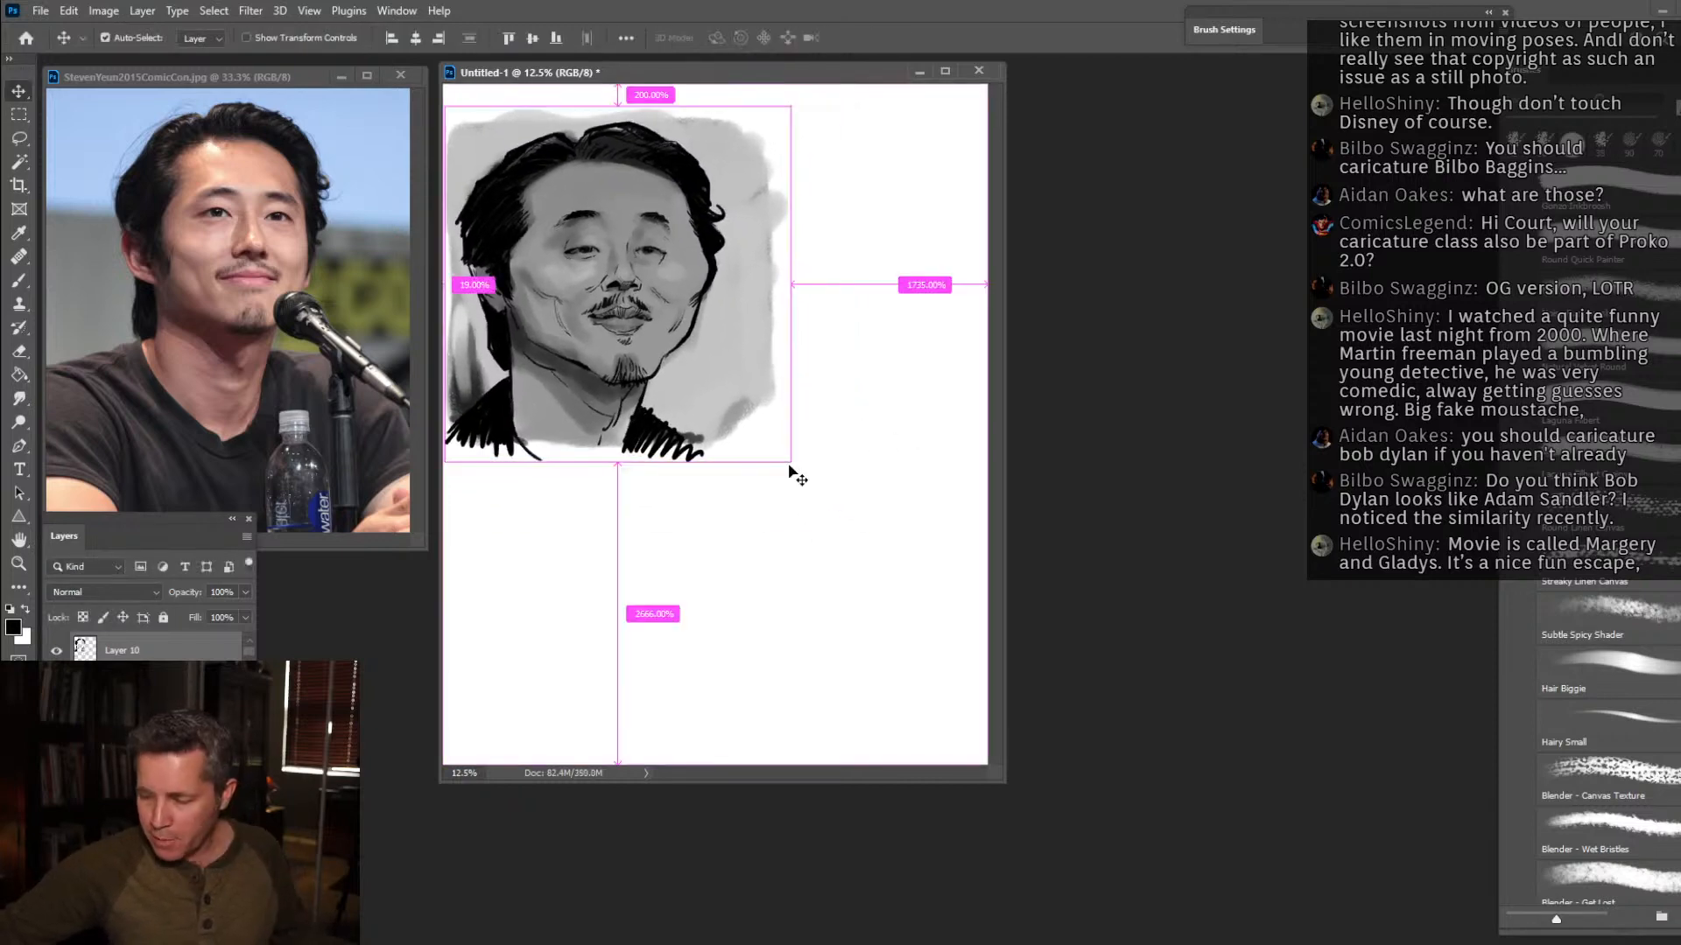
key(ctrl)
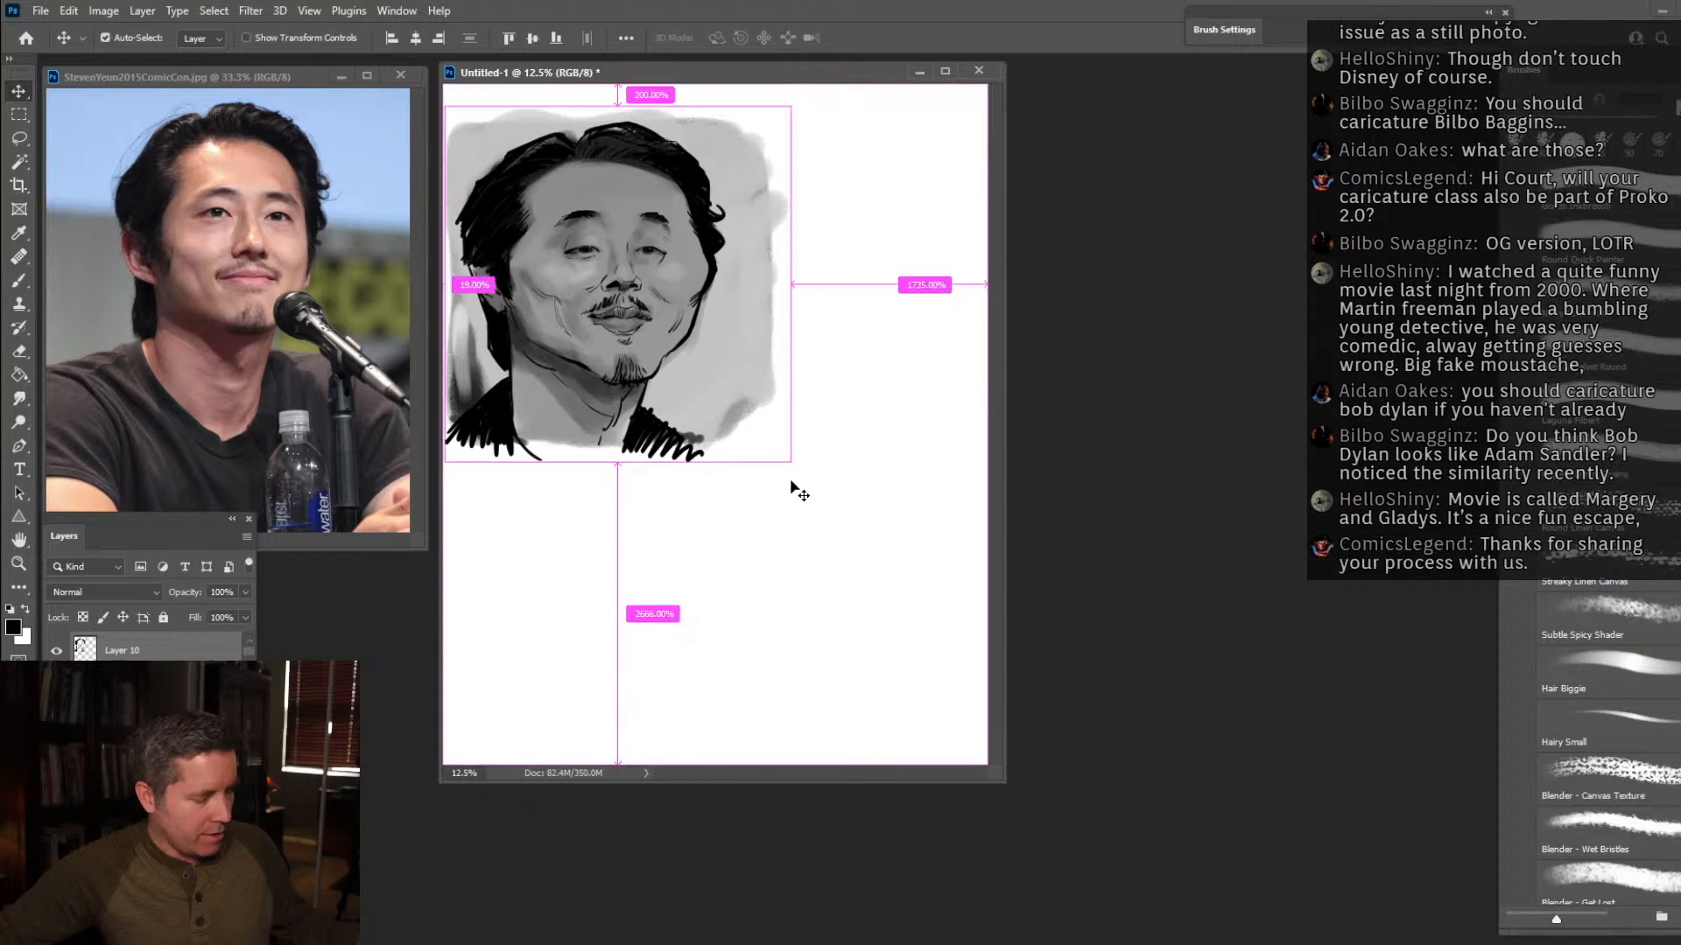
key(ctrl+t)
mouse_move(791, 463)
mouse_down()
mouse_move(697, 362)
mouse_move(877, 331)
mouse_up()
key(Return)
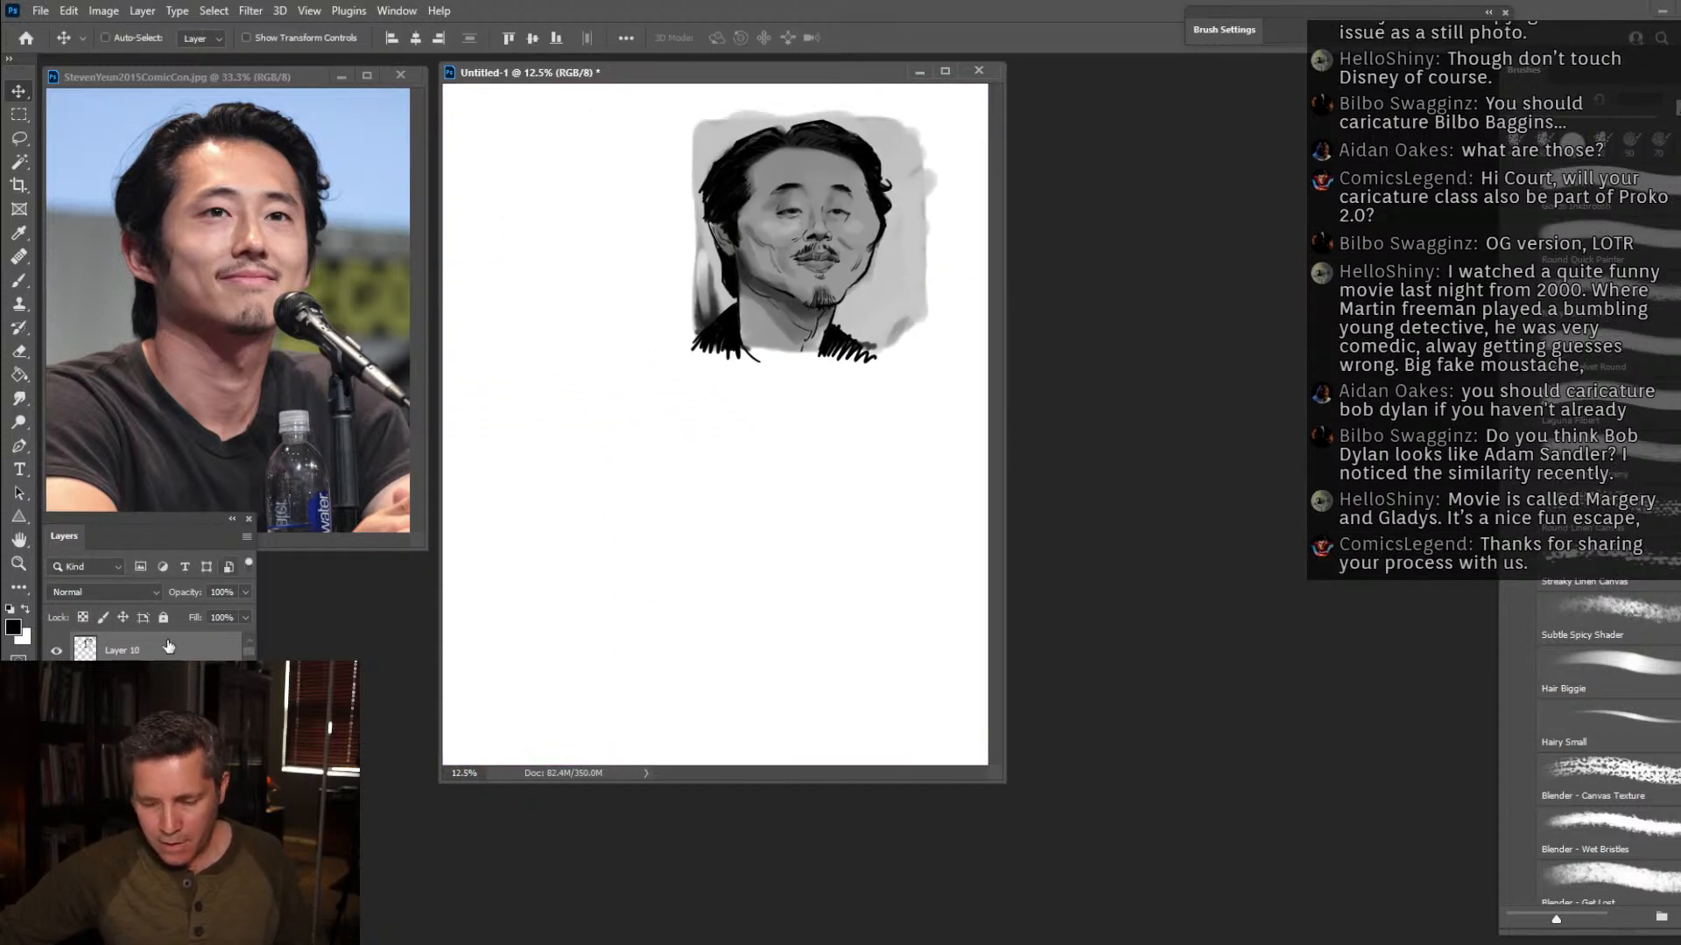
Expand the layer list to show the older layers and hide the greyscale block-in on Layer 9.
drag(184, 530, 175, 243)
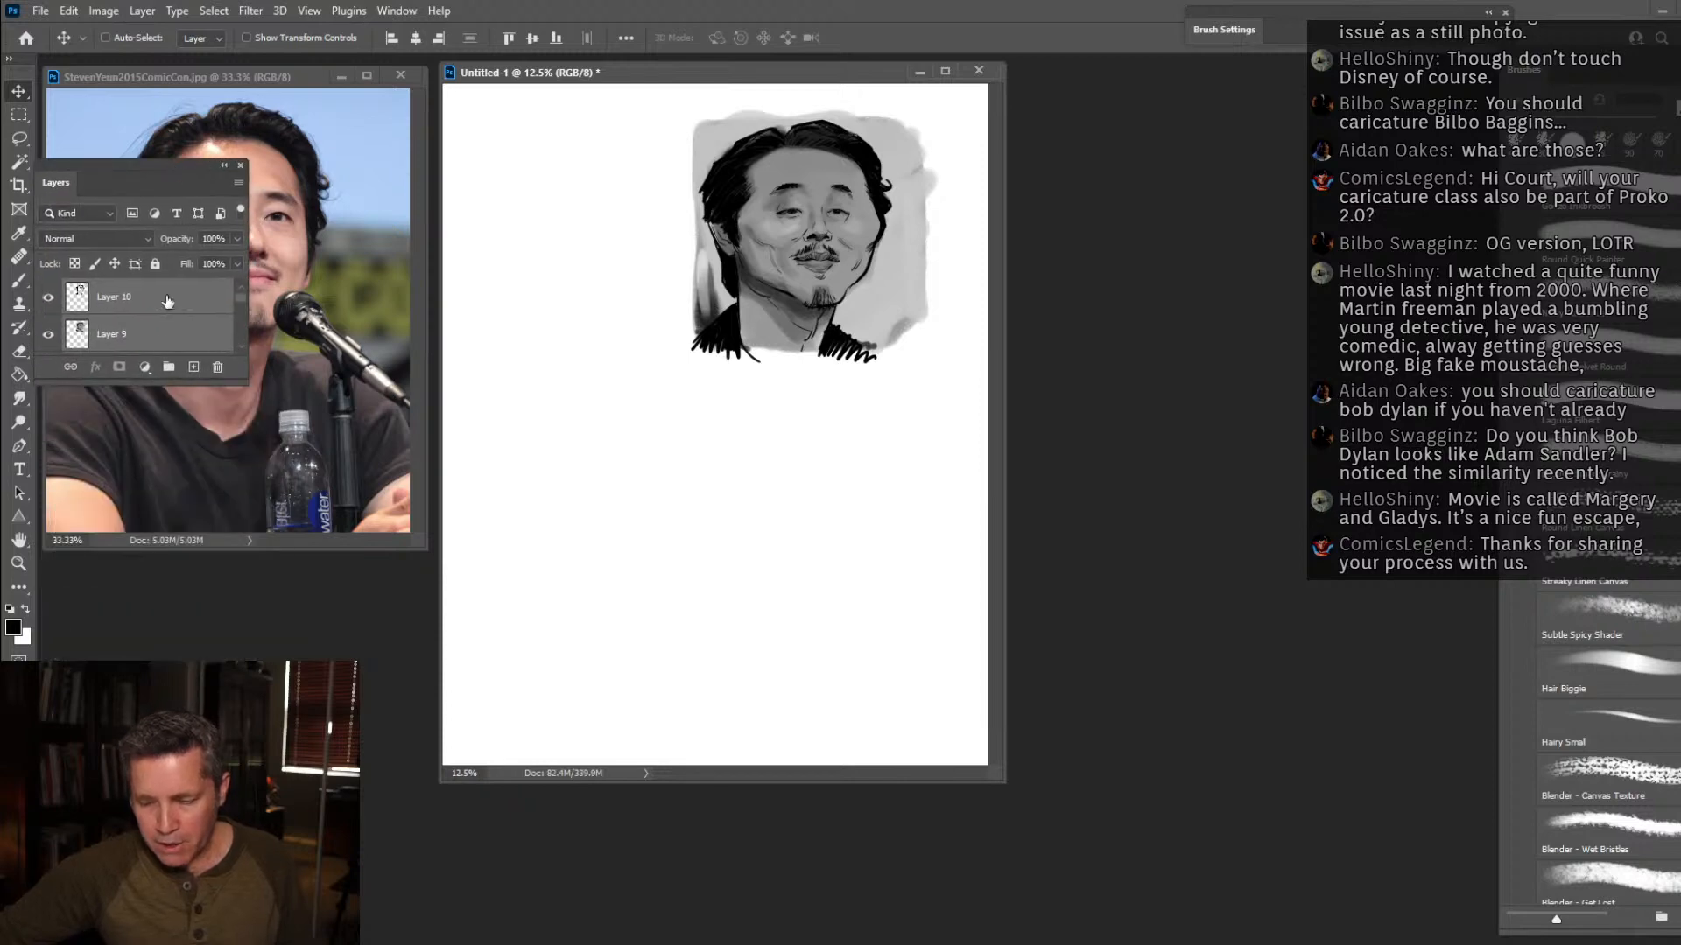
drag(142, 380, 110, 682)
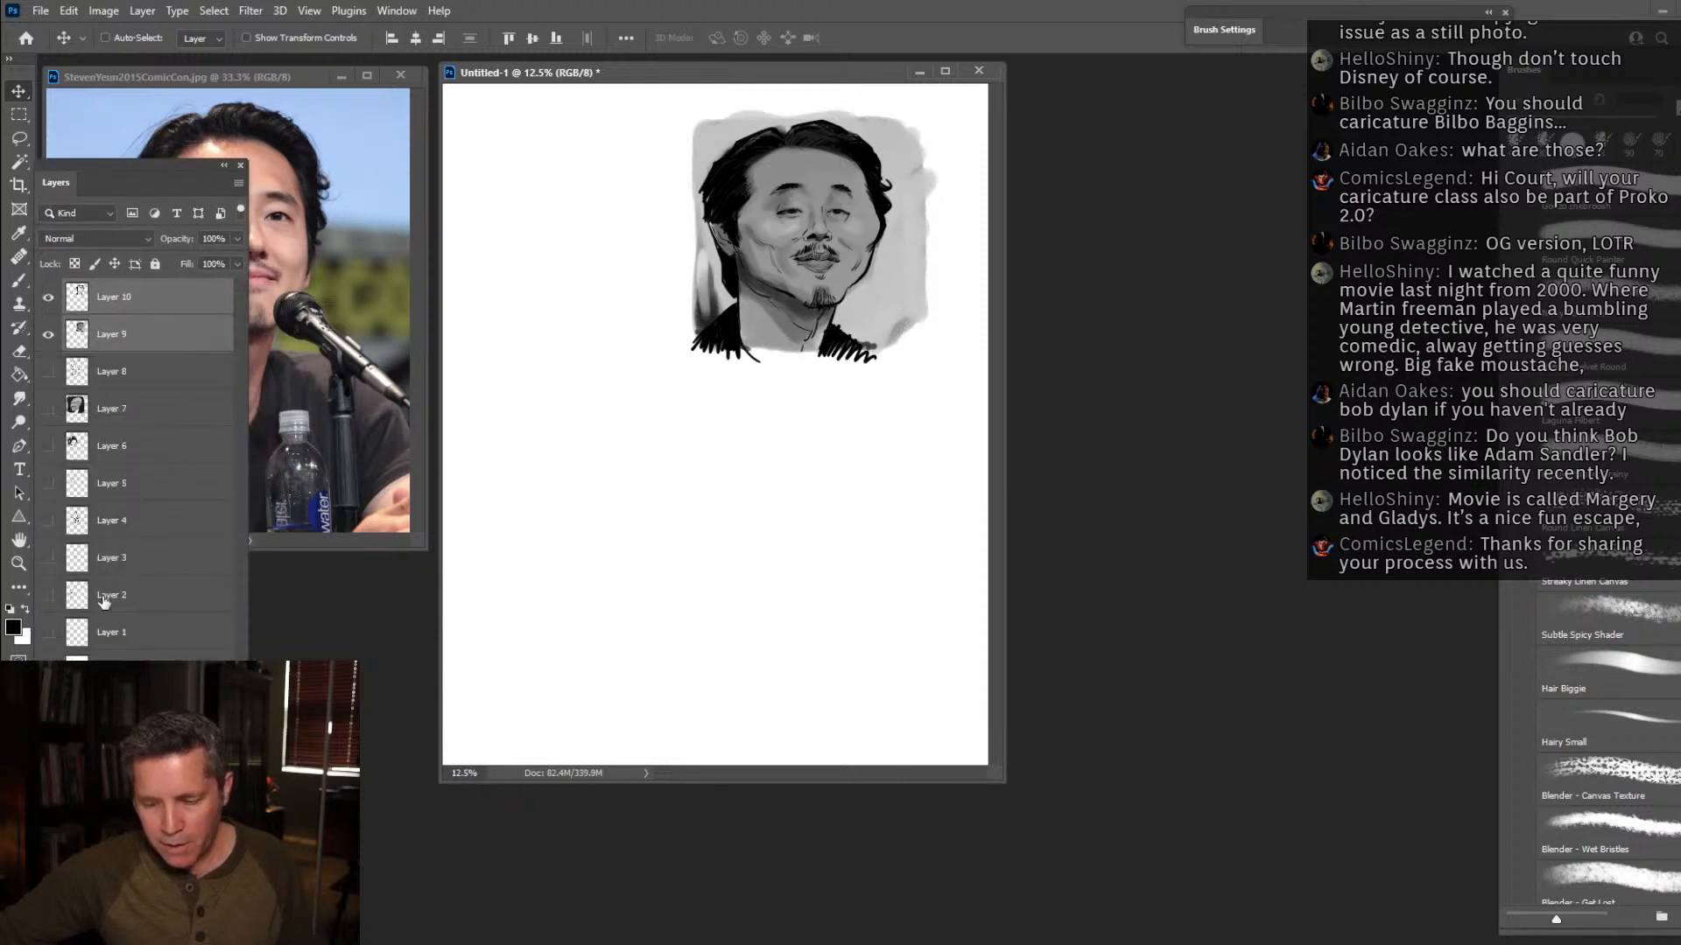
click(49, 334)
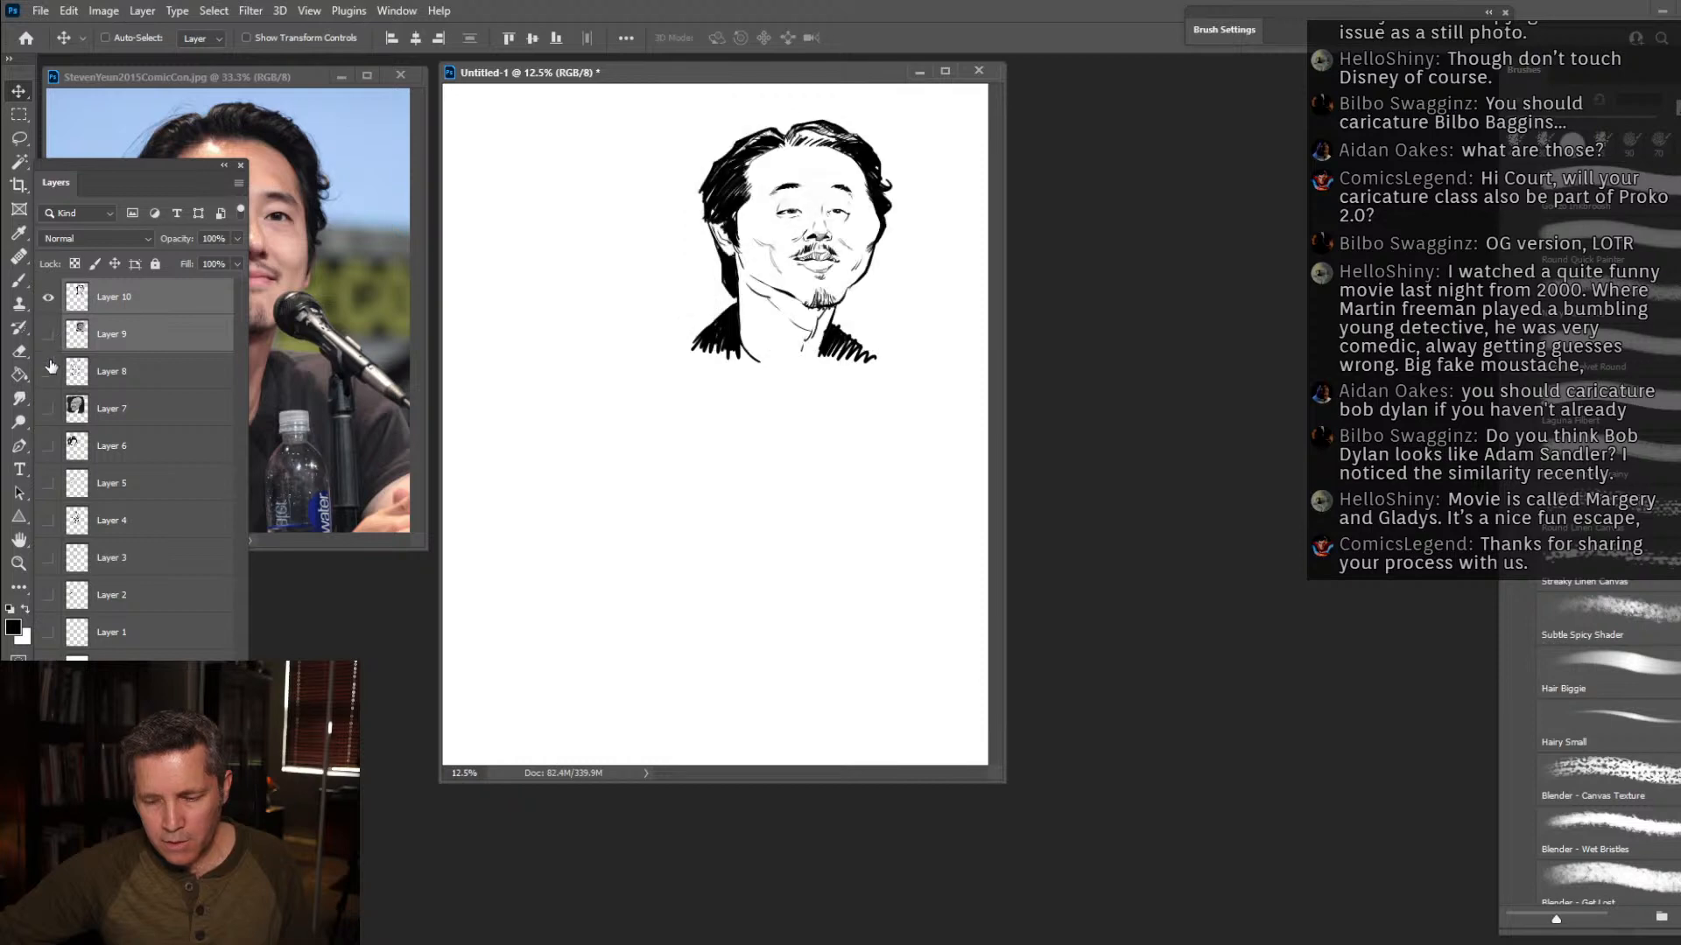
Show the bald man's caricature on Layer 8 and move it to the lower right of the page.
click(109, 374)
click(48, 372)
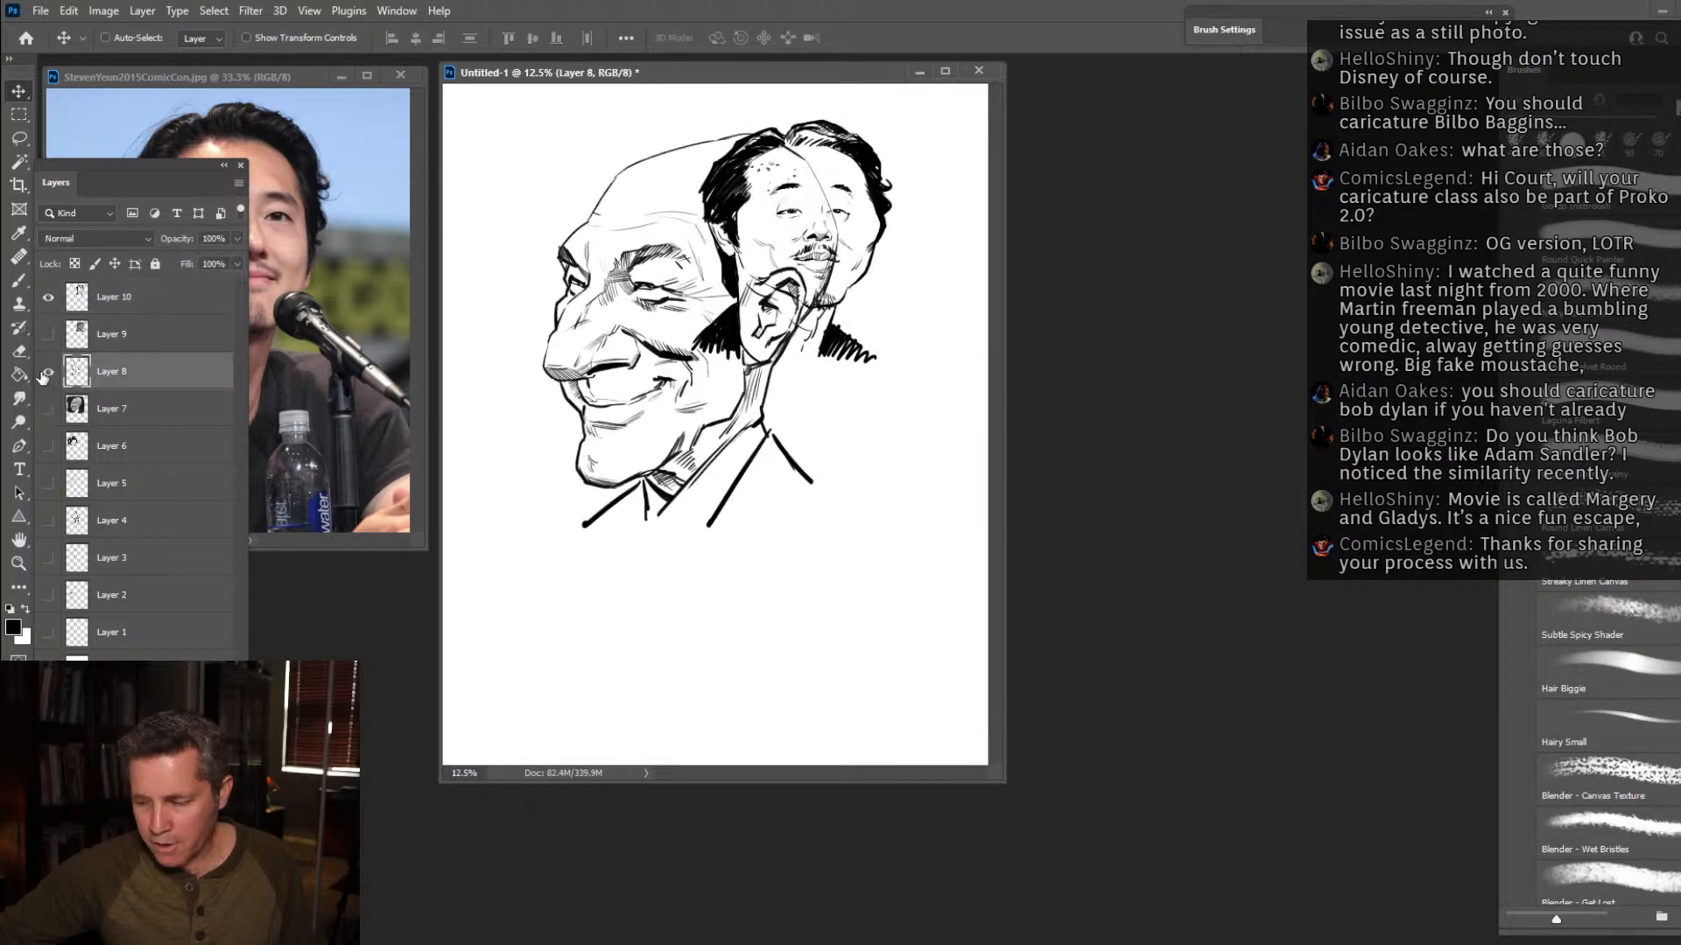
drag(653, 455, 795, 674)
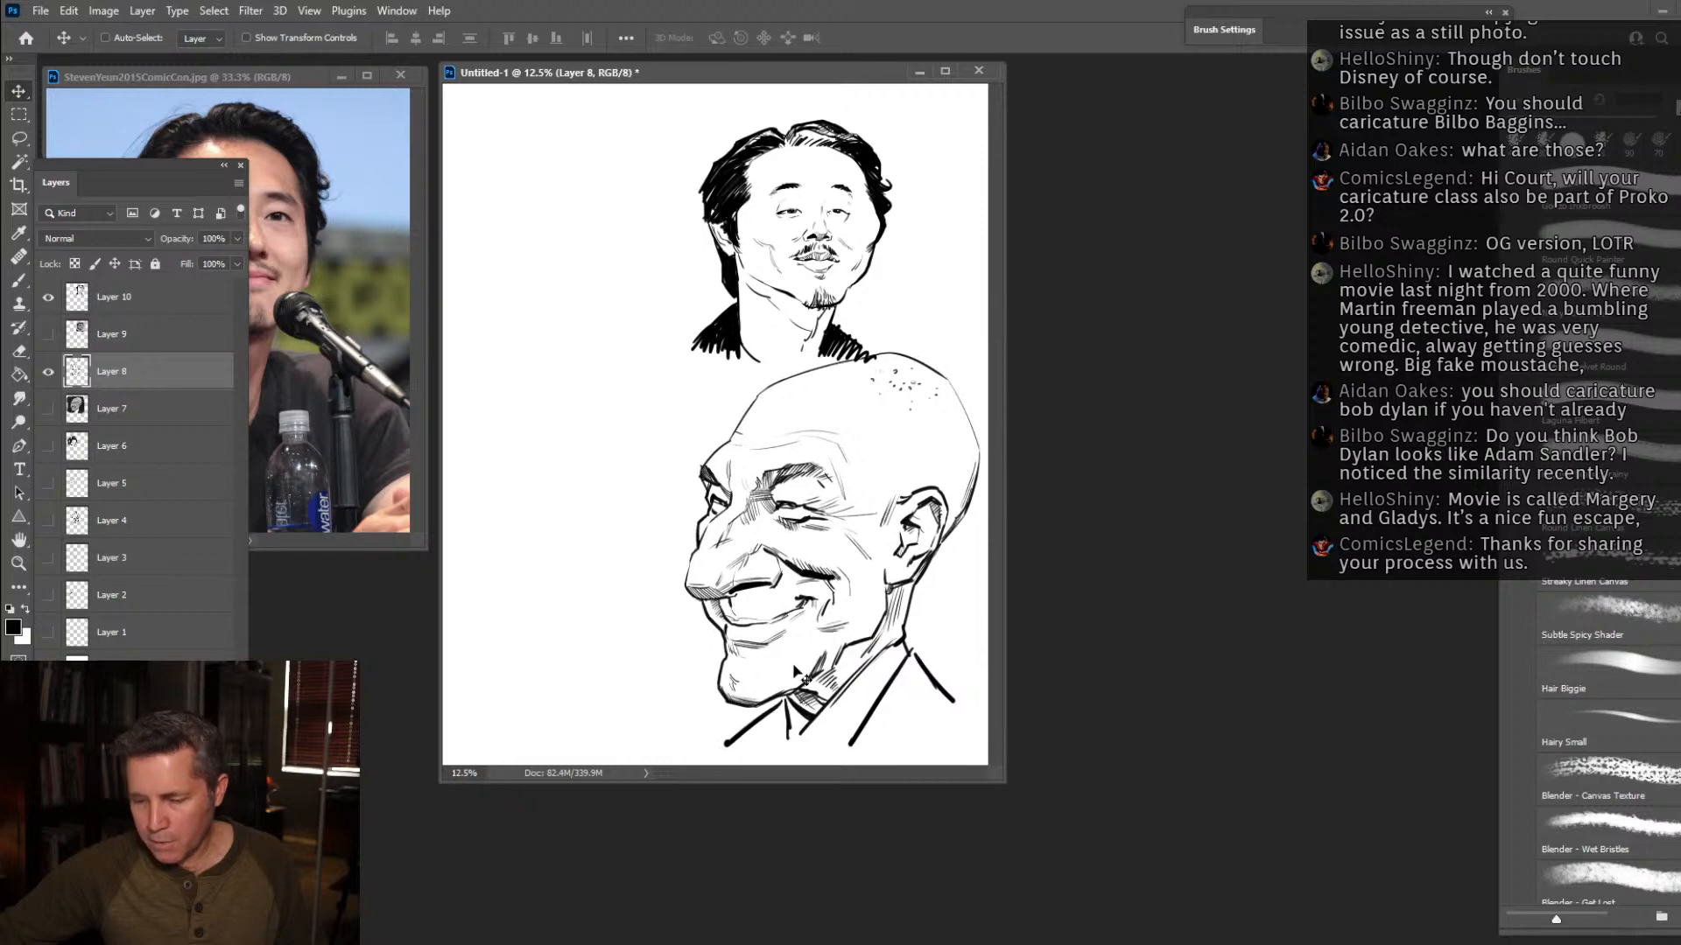
Show the curly-haired woman's caricature on Layer 6, scale it to about 81%, and move it to the page's upper left.
click(48, 447)
click(105, 446)
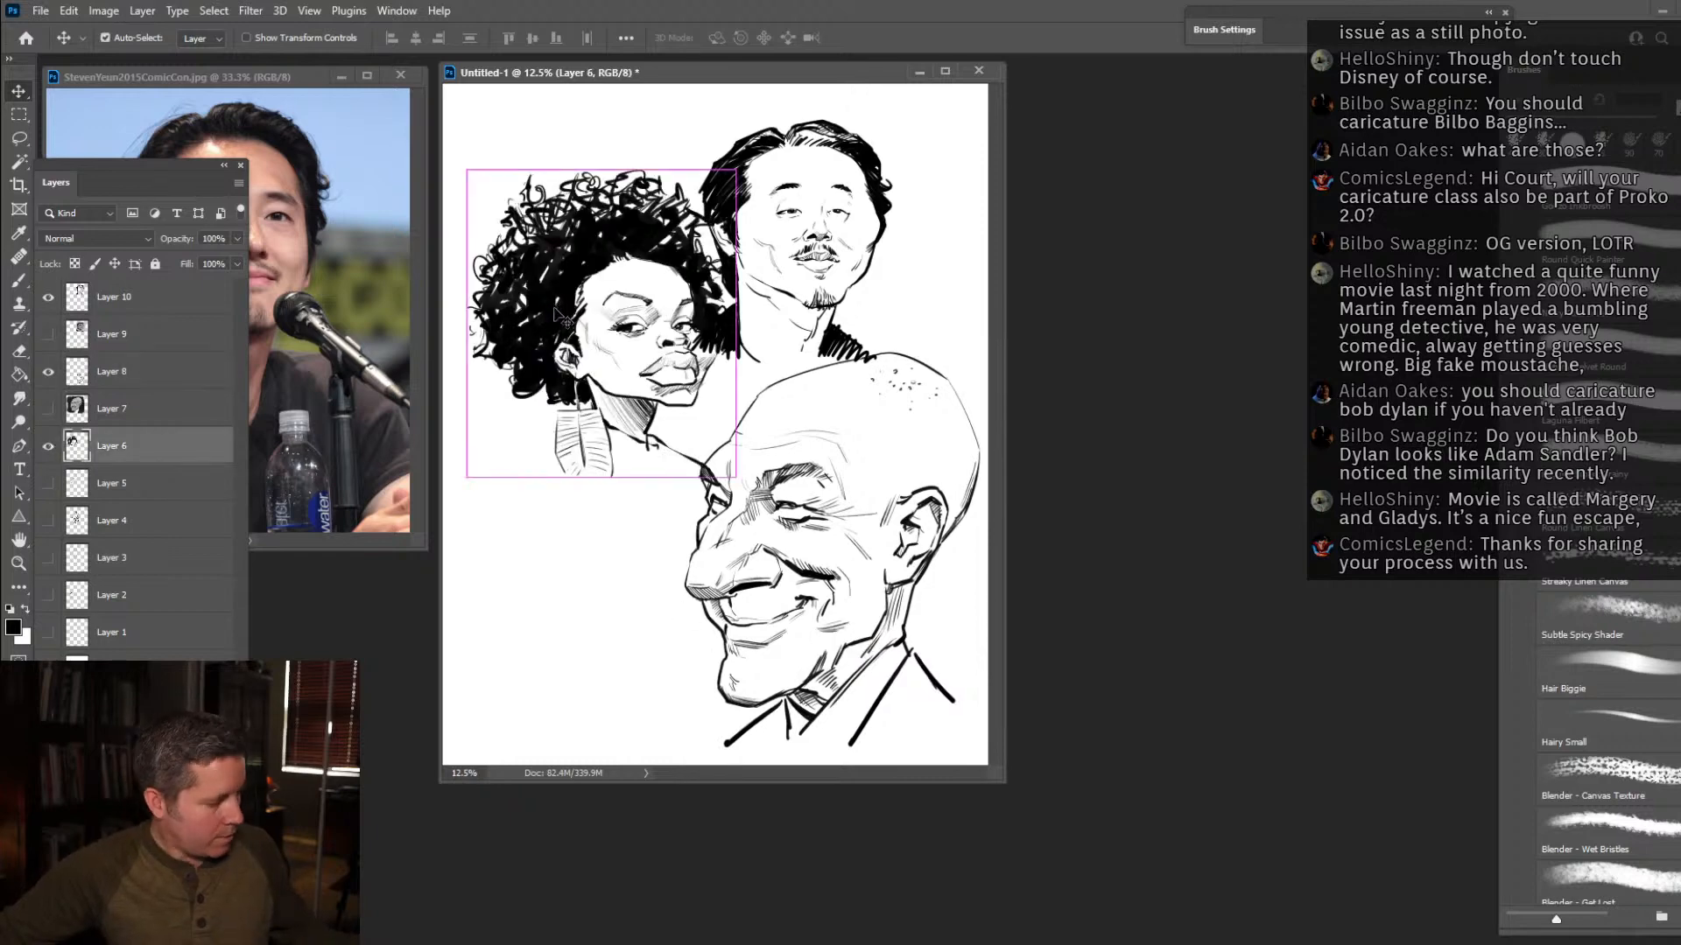
key(ctrl+t)
drag(699, 447, 683, 424)
drag(633, 370, 618, 332)
key(Return)
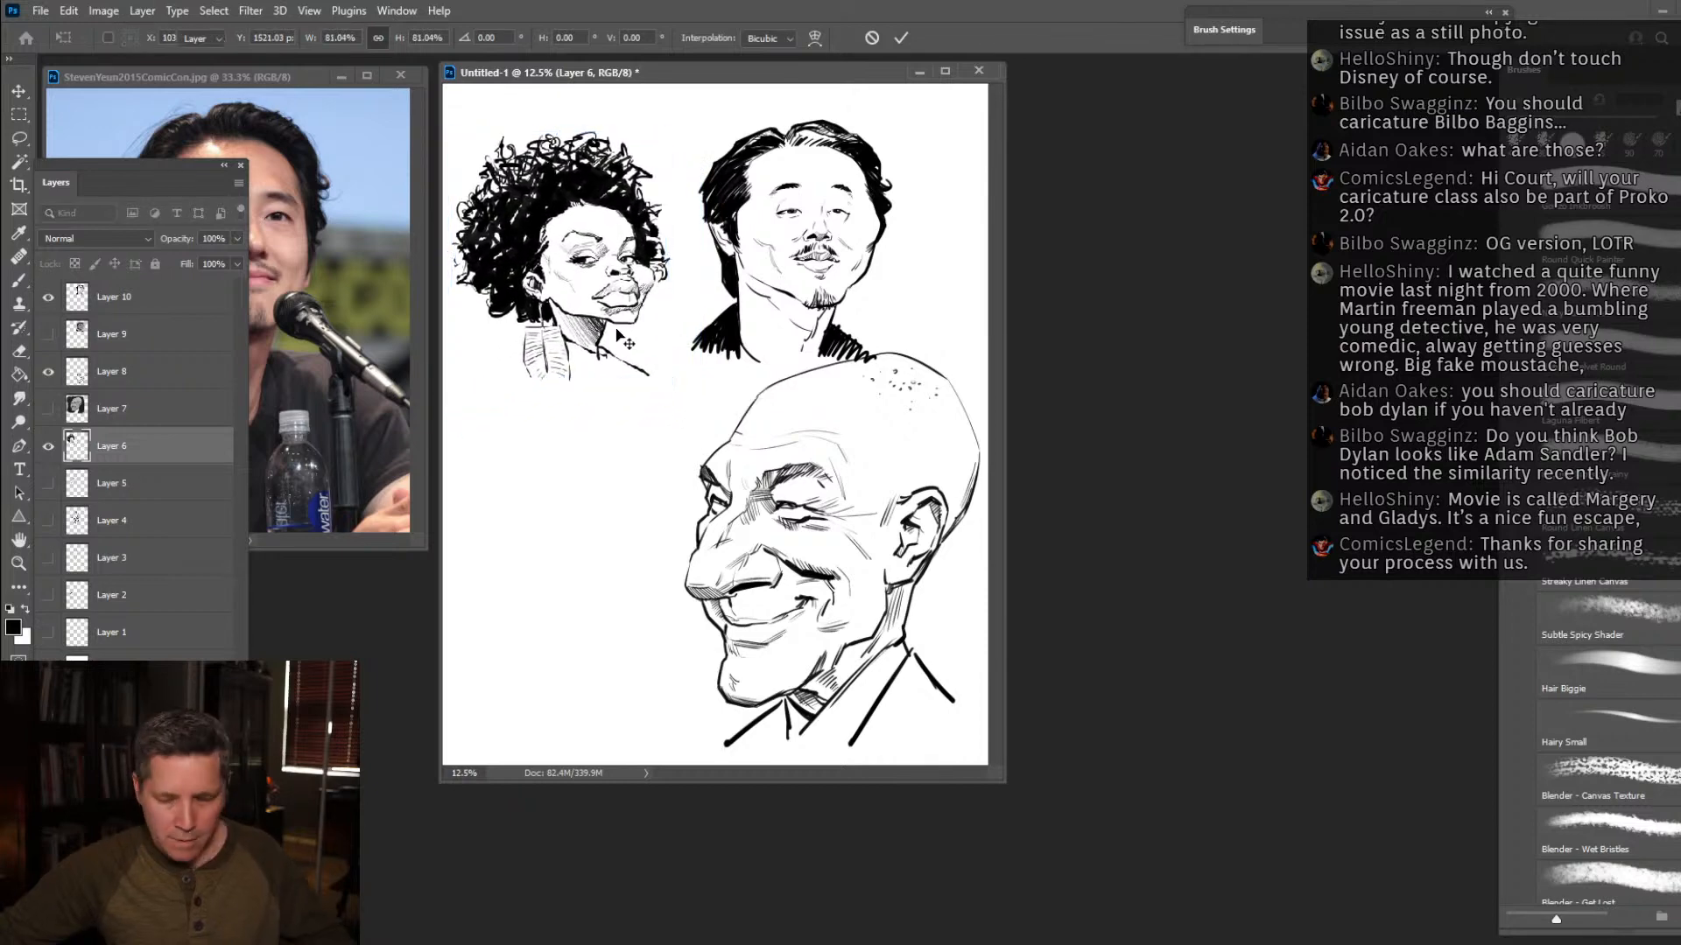
Show the long-haired woman on Layer 4 and the bow-tied man on Layer 2, and move the woman to the page's lower left.
click(47, 522)
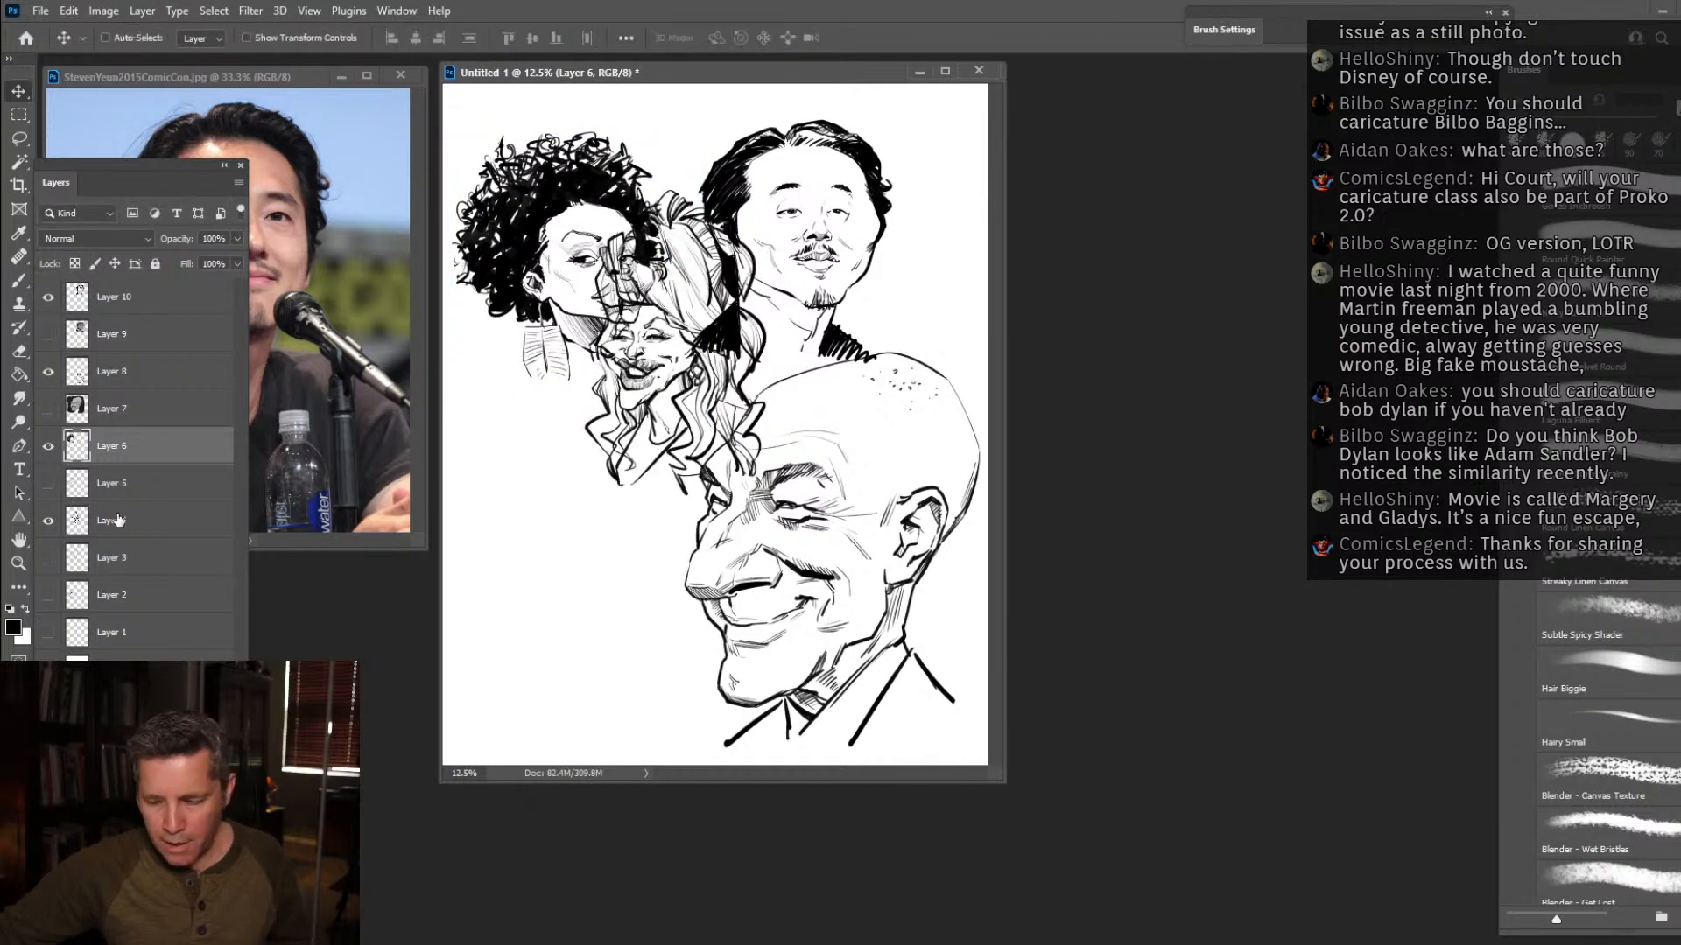
click(112, 520)
drag(630, 350, 545, 550)
click(49, 595)
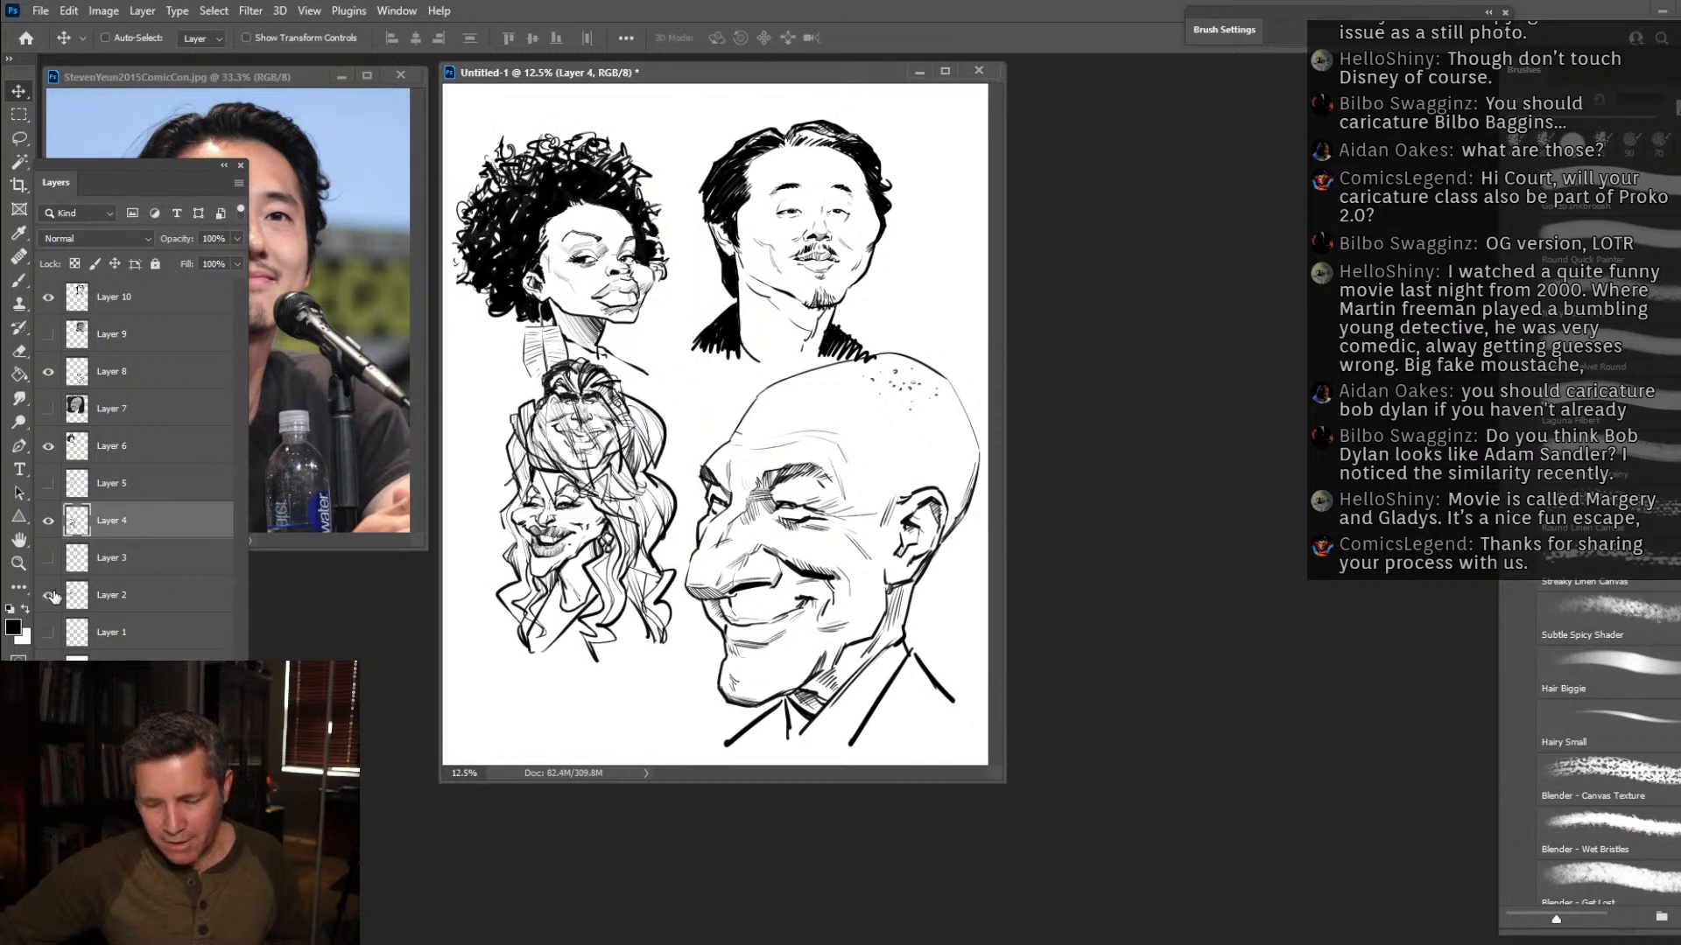
drag(605, 425, 615, 512)
Select the bow-tied man's layer on the canvas and move his caricature to the page's left edge.
right_click(598, 444)
click(639, 455)
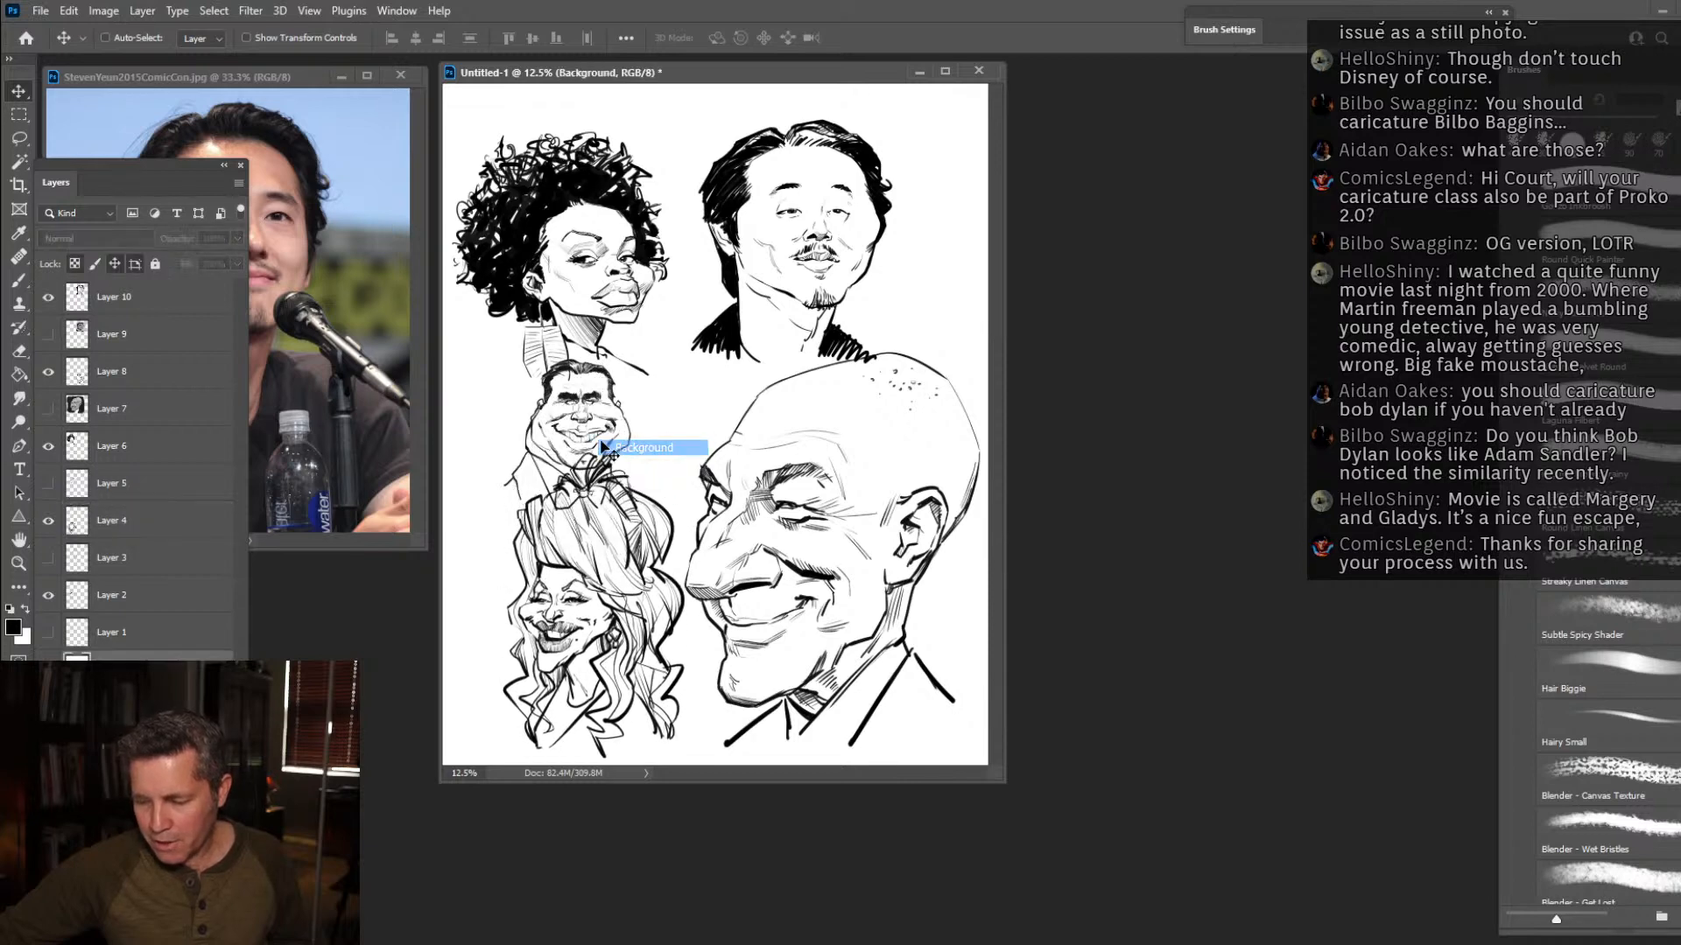
click(553, 409)
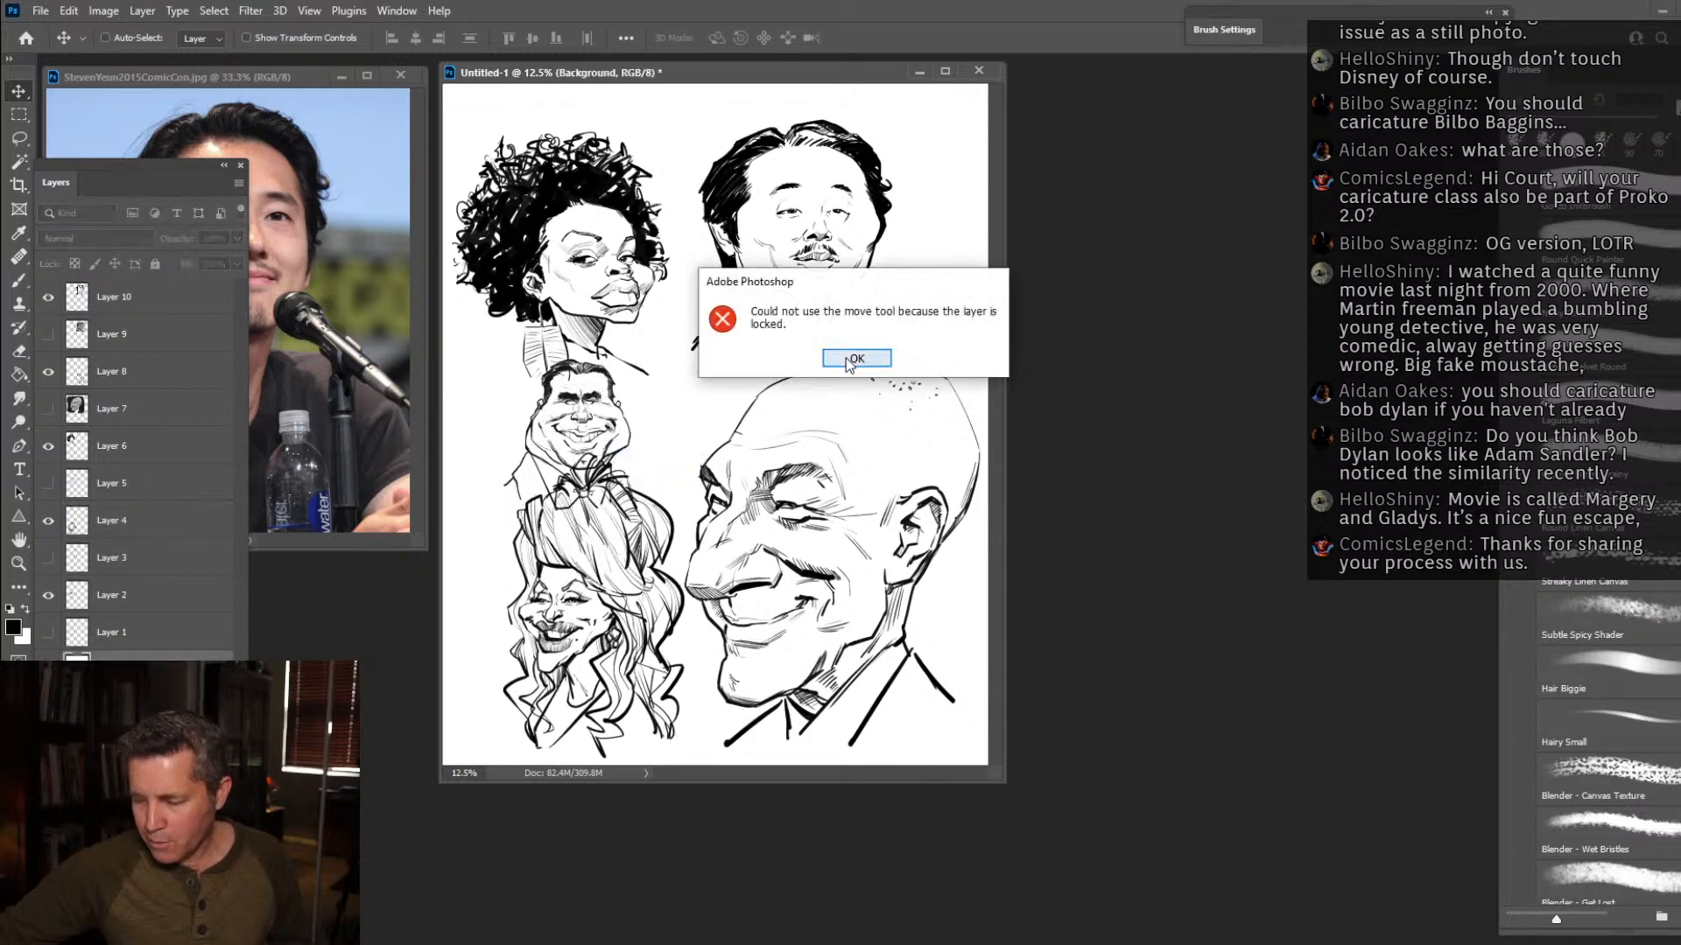
click(854, 356)
right_click(553, 402)
click(564, 395)
mouse_move(565, 396)
mouse_down()
mouse_move(490, 399)
mouse_move(501, 368)
mouse_up()
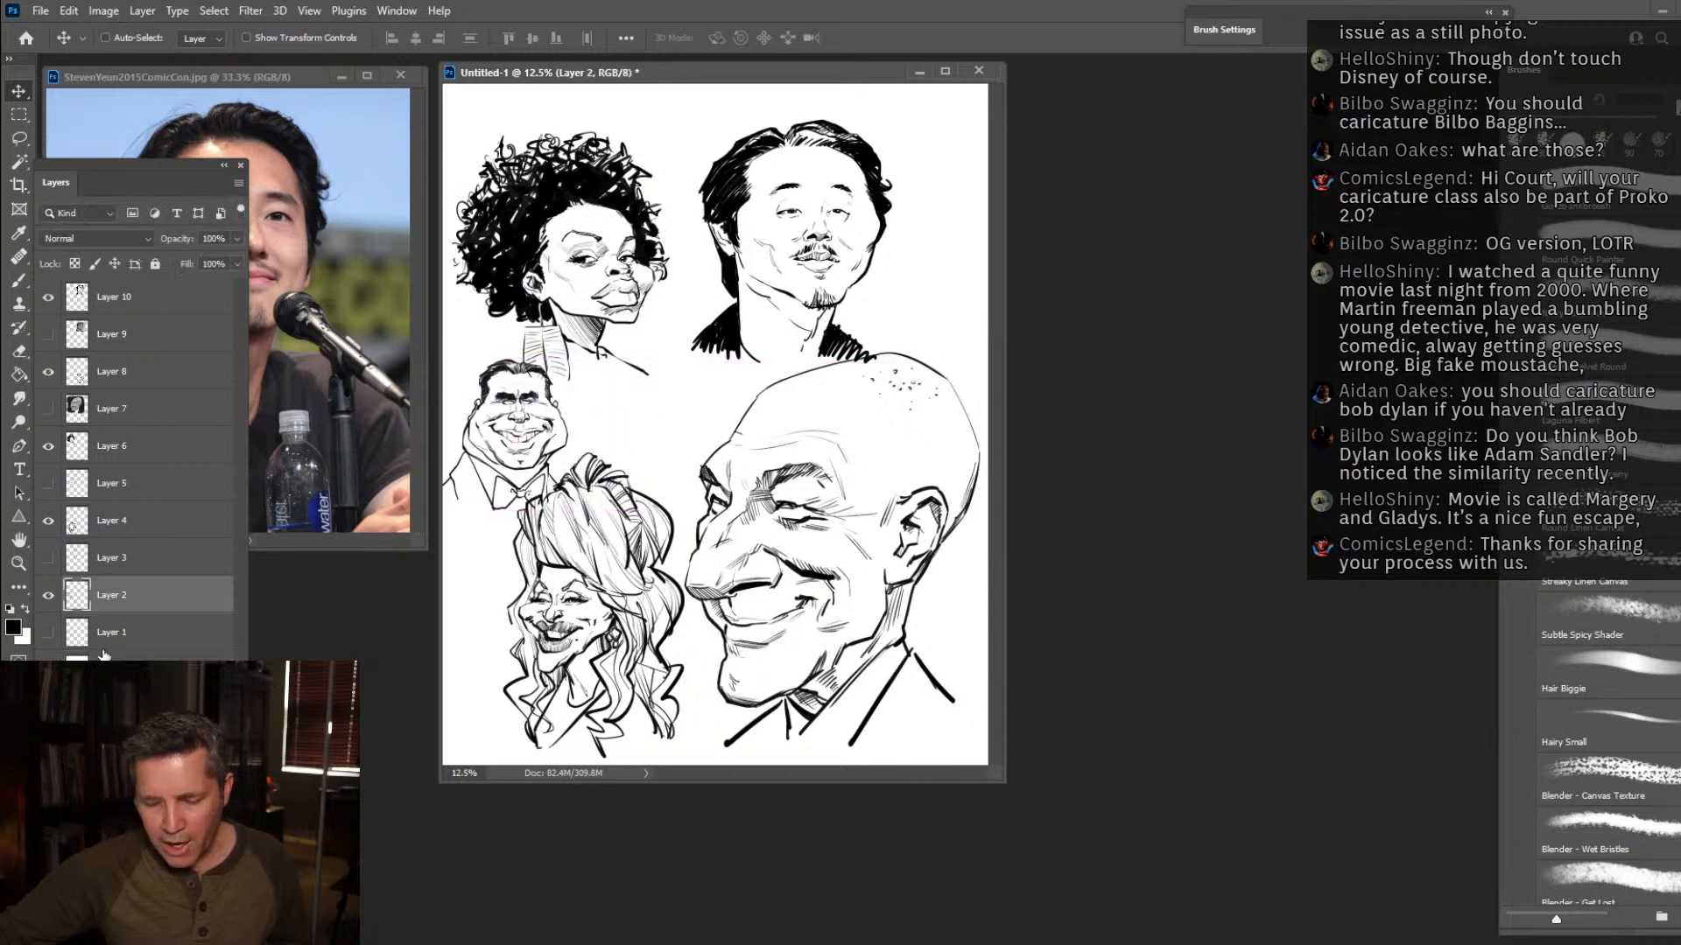
Select the curly-haired woman's layer and move her caricature up to the top edge of the page.
right_click(619, 285)
right_click(585, 181)
click(669, 190)
drag(535, 380, 549, 333)
Reselect Layer 2 and move the bow-tied man up into the gap between the two women's caricatures.
right_click(517, 370)
click(564, 396)
right_click(517, 371)
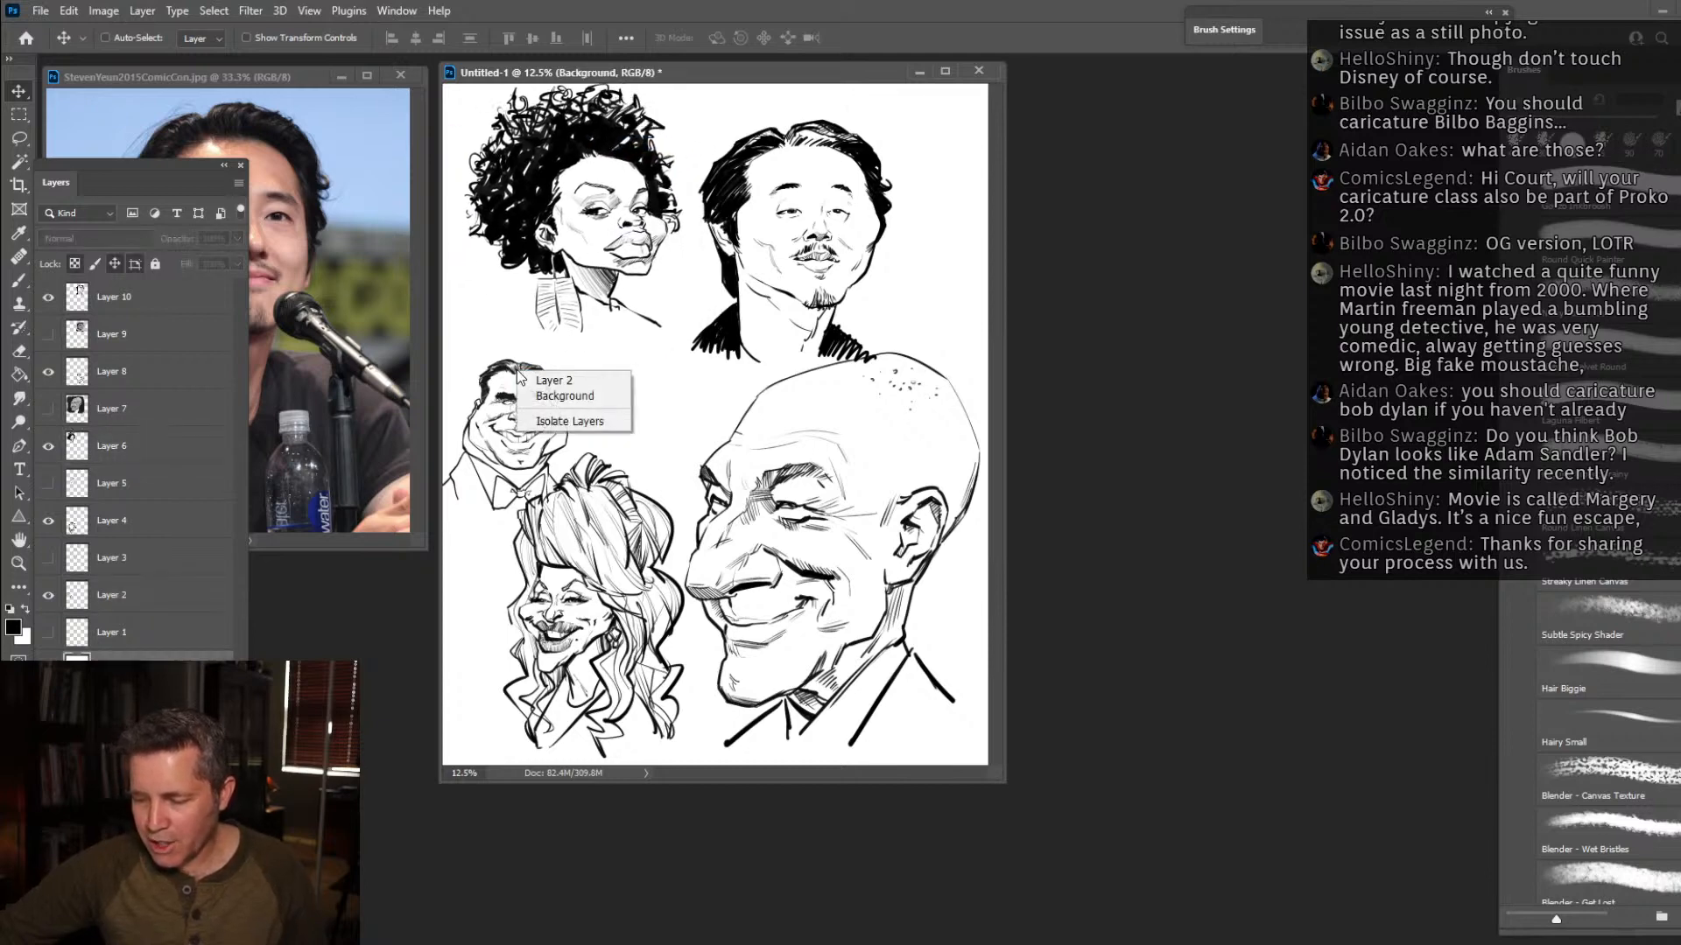
click(552, 380)
drag(512, 376, 522, 331)
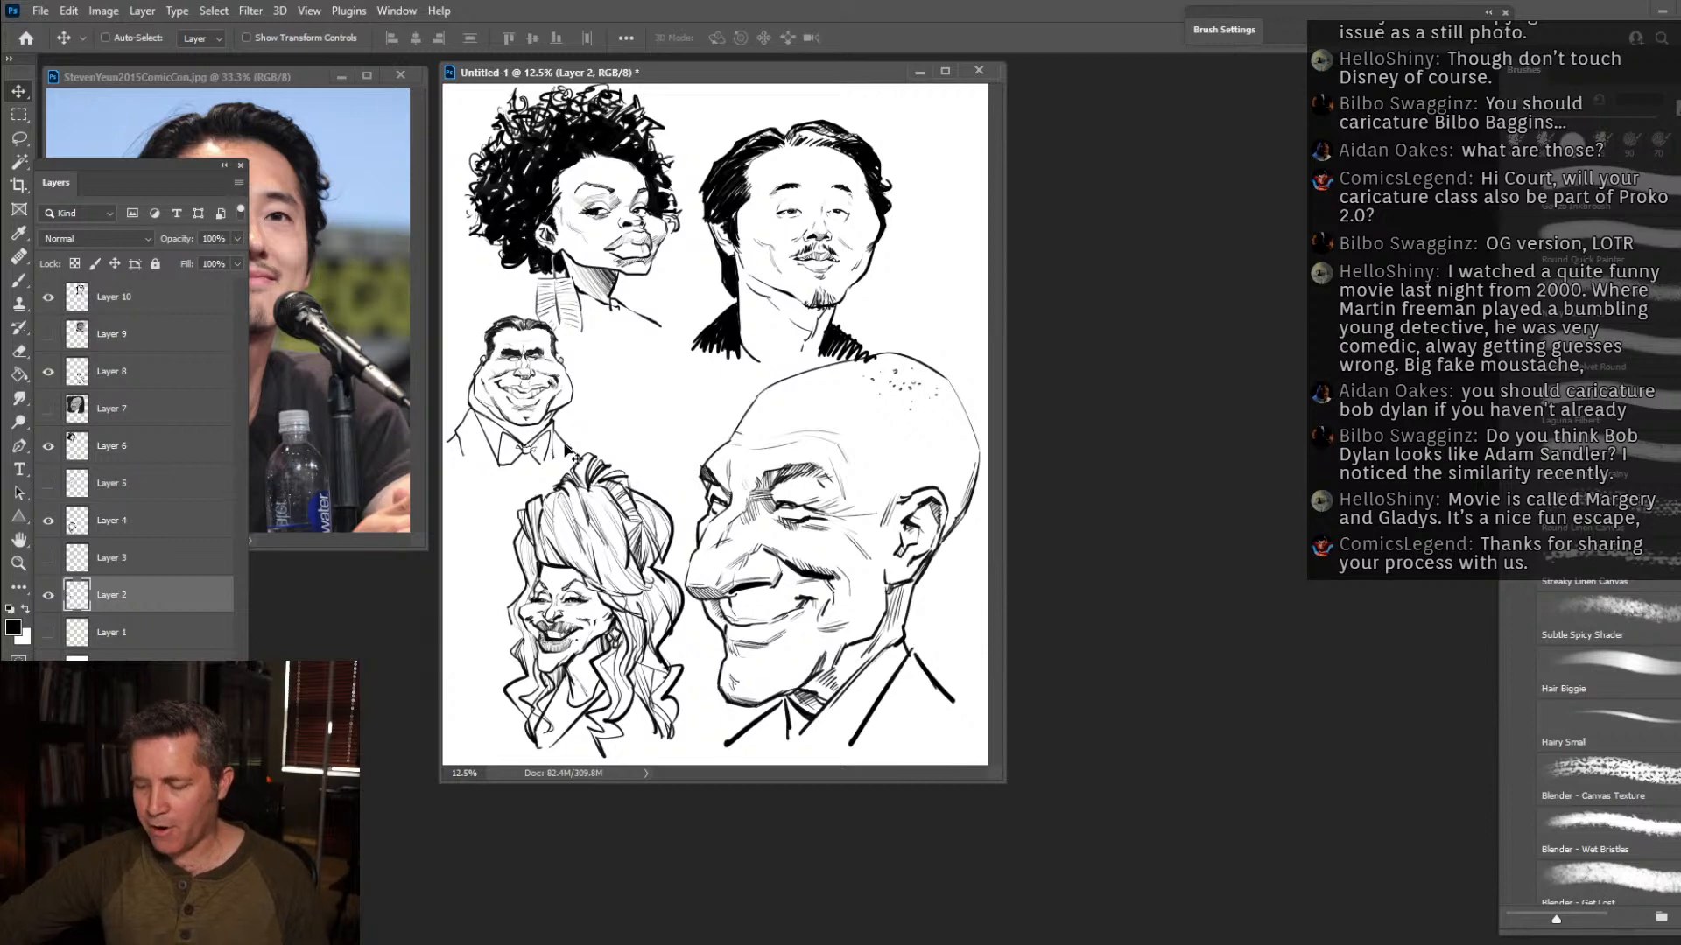
Magnify the page to 16.67% and enlarge and reposition its window to view all five caricatures together.
click(18, 562)
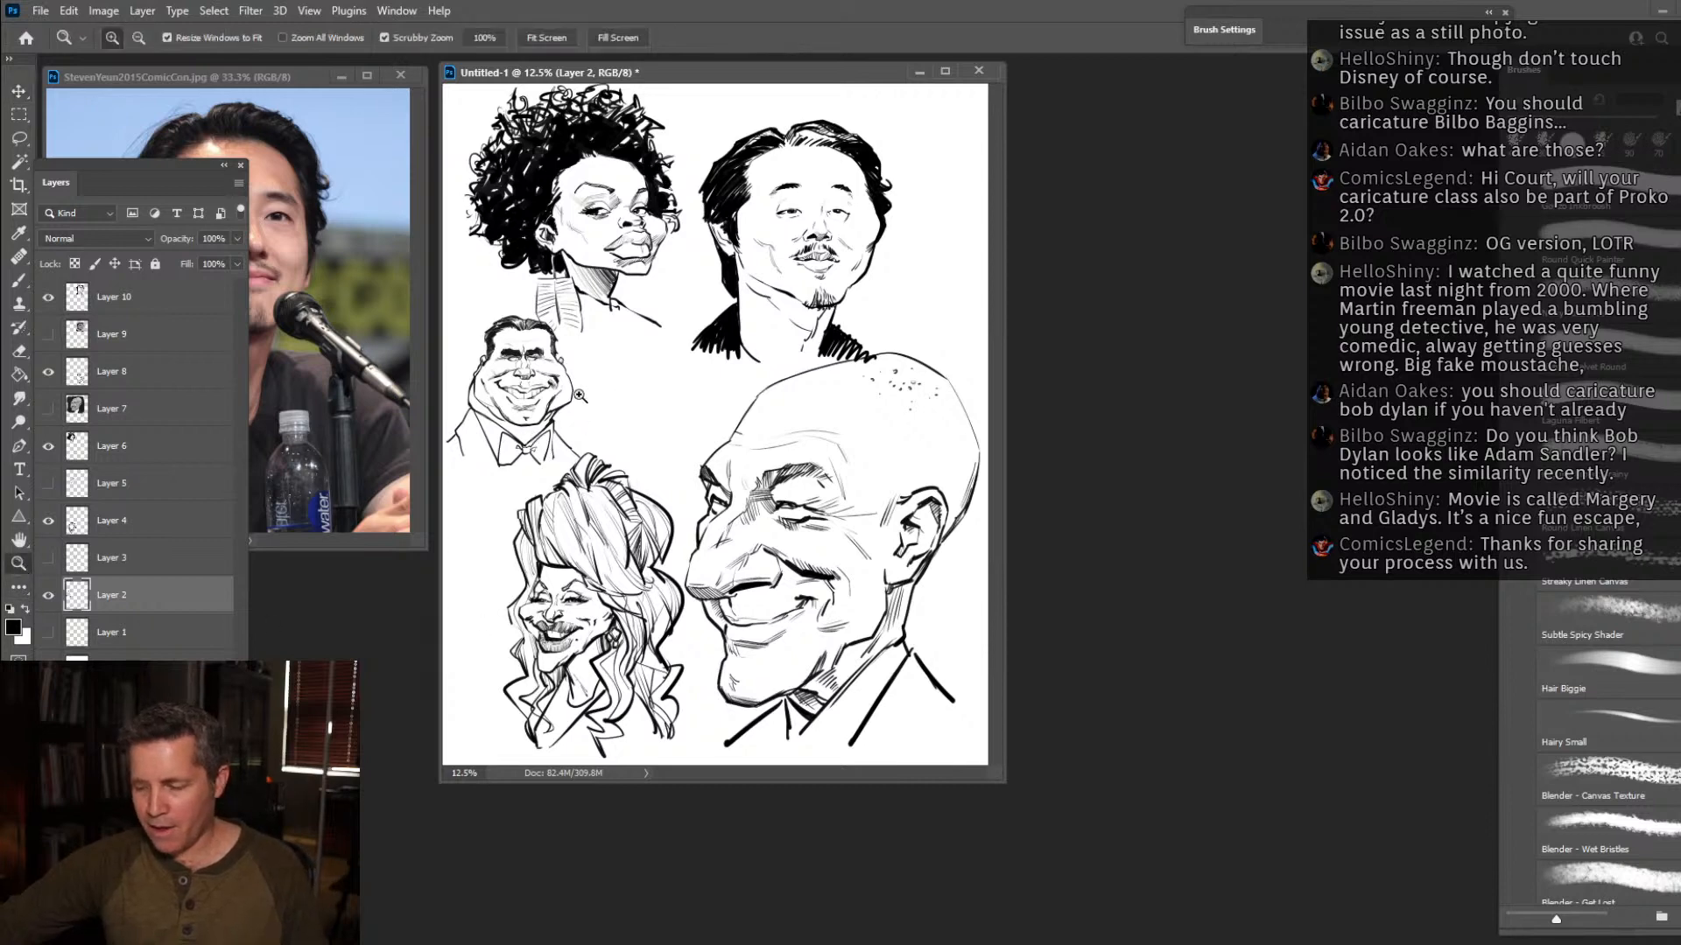
click(579, 396)
drag(1172, 921, 1317, 935)
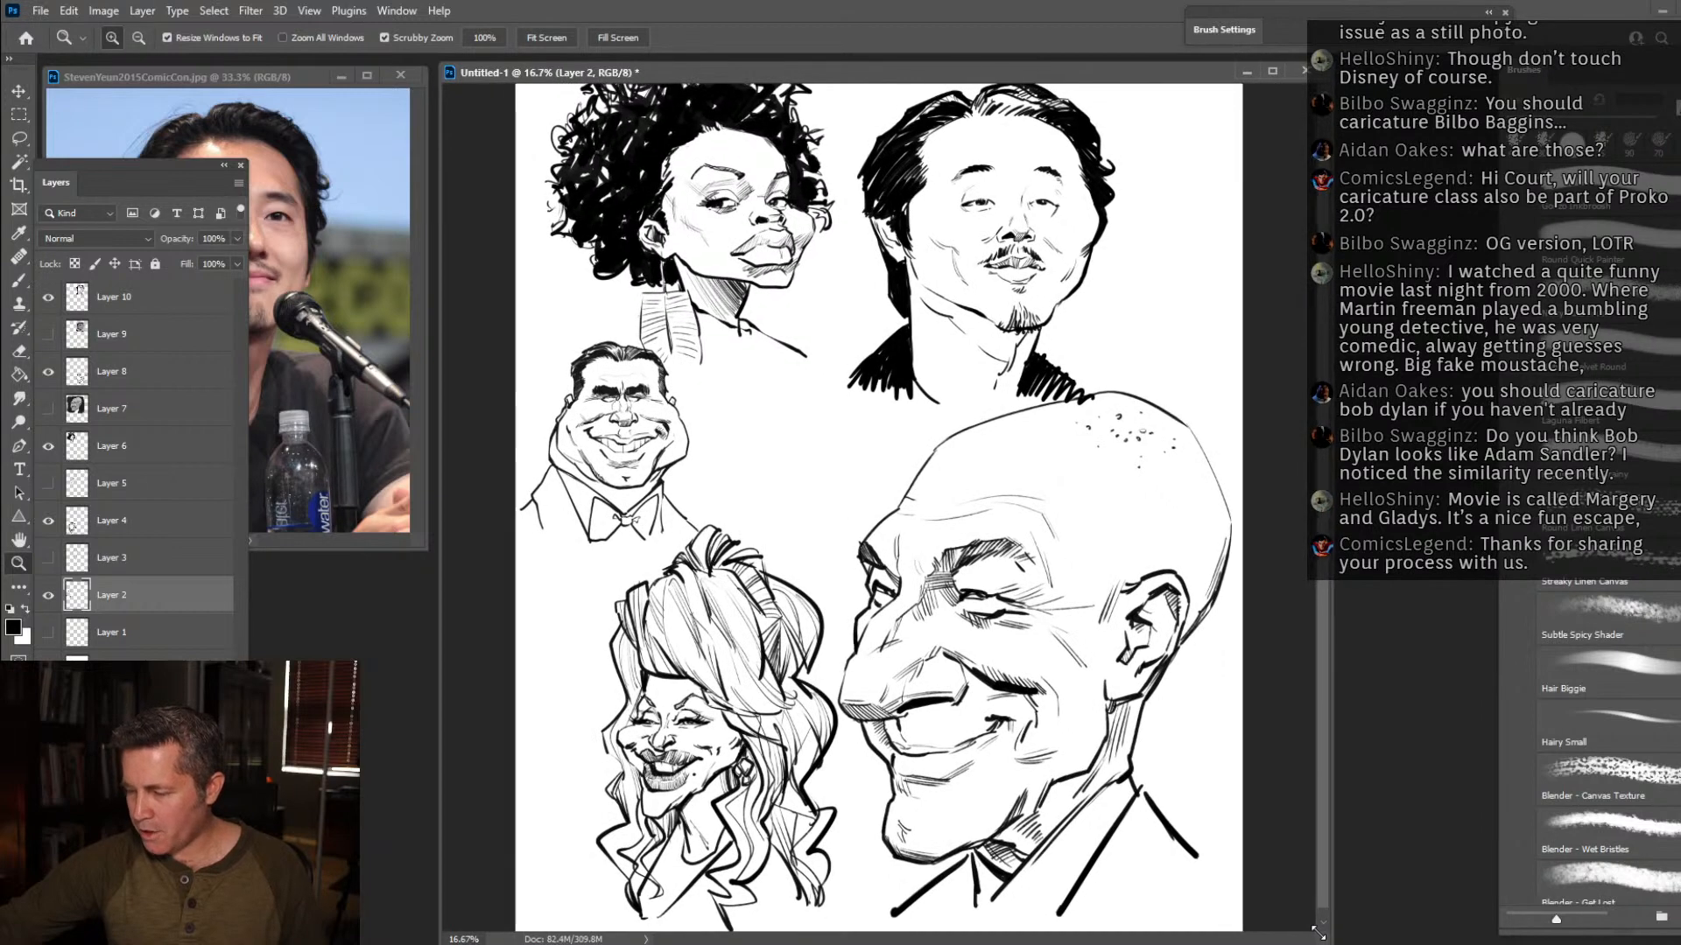
drag(969, 78, 908, 75)
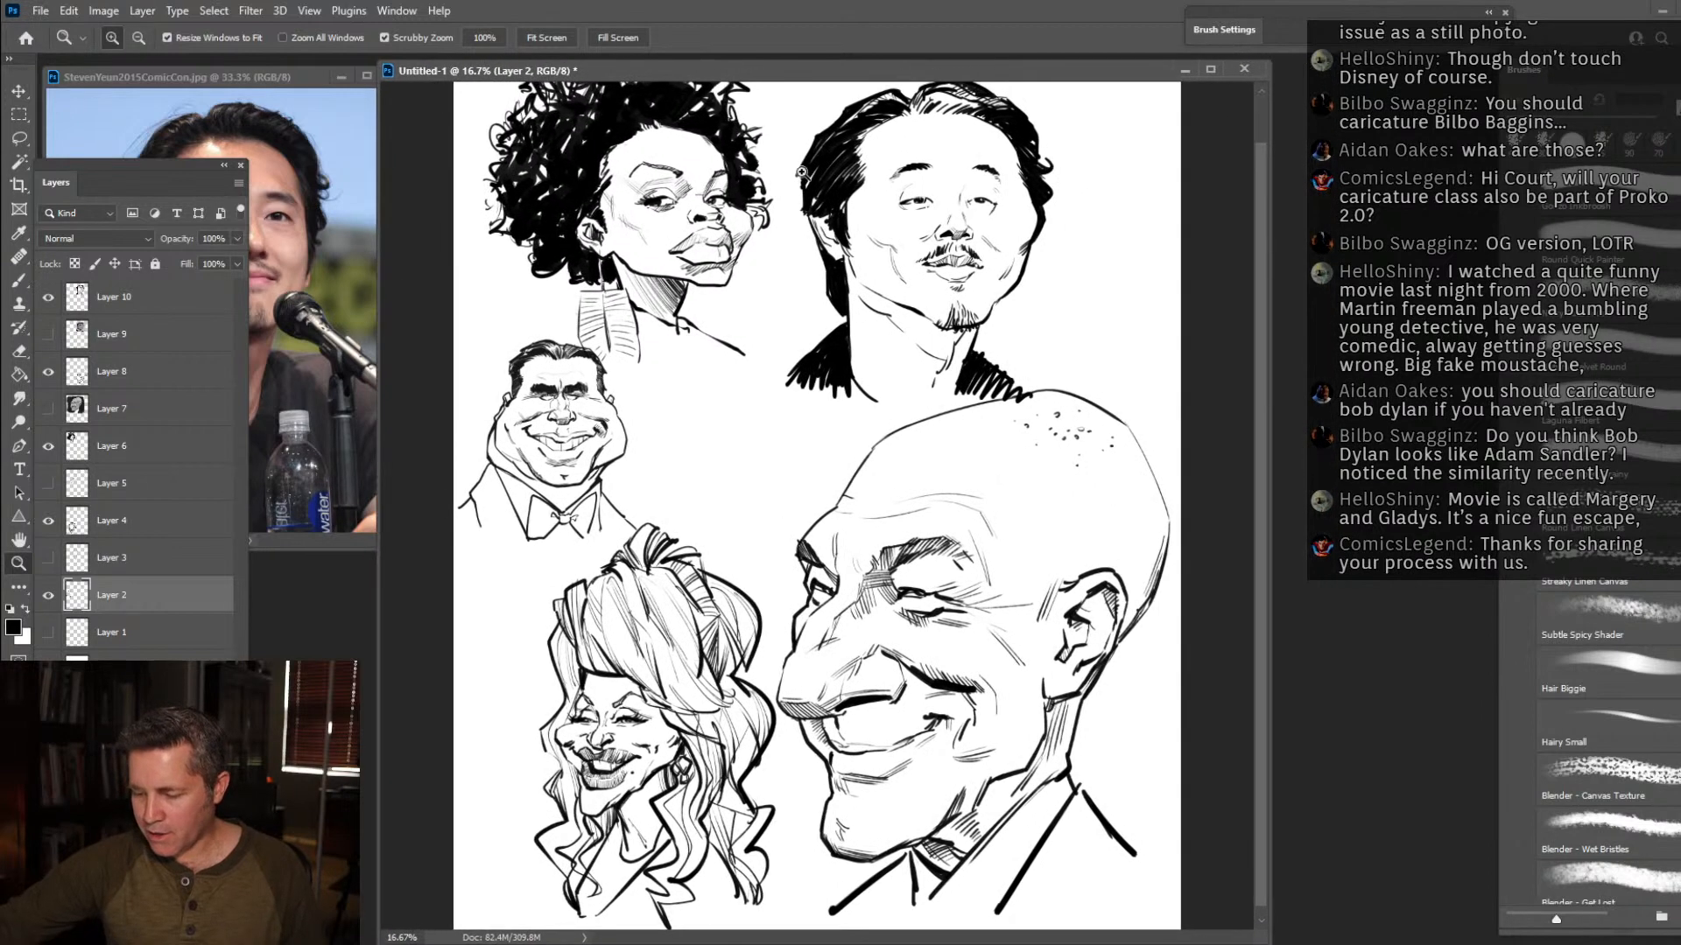